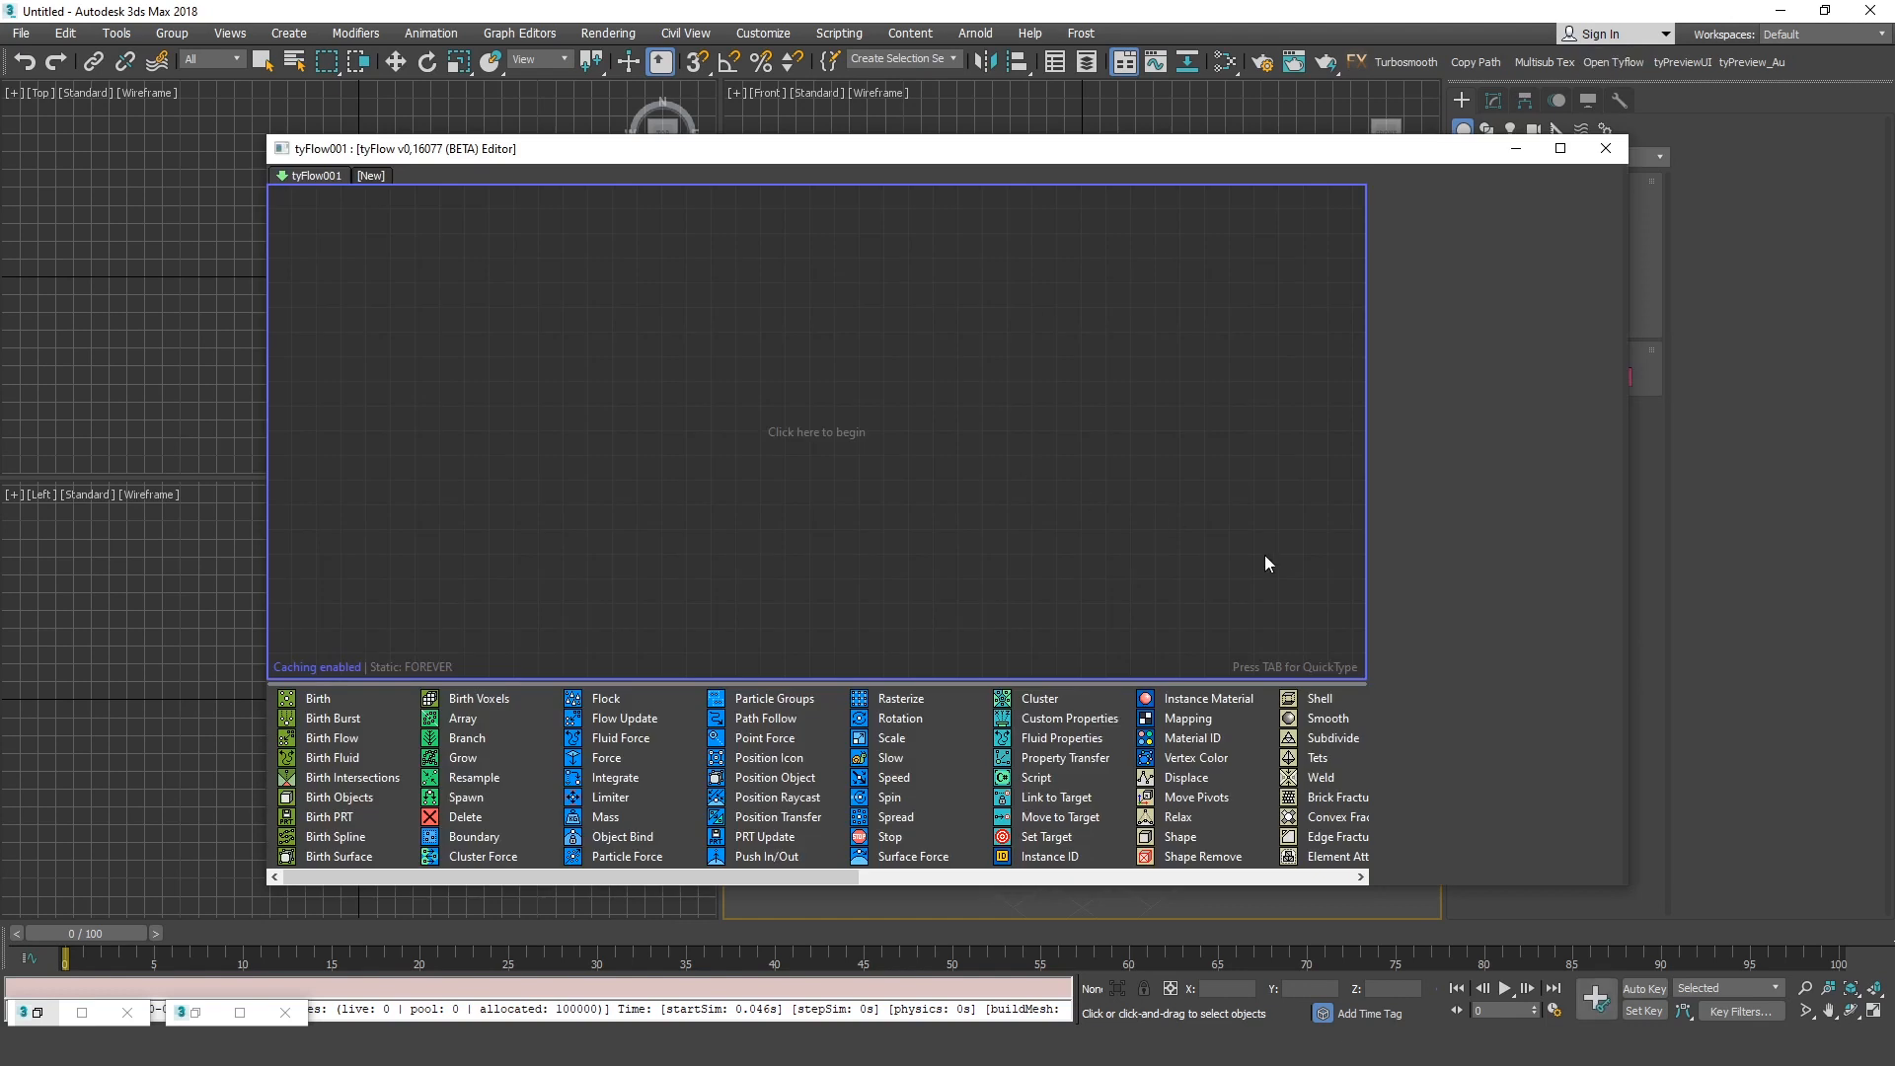
Browse the tyFlow operator list and check the description of the Actor operator
click(1197, 877)
drag(1004, 875, 859, 872)
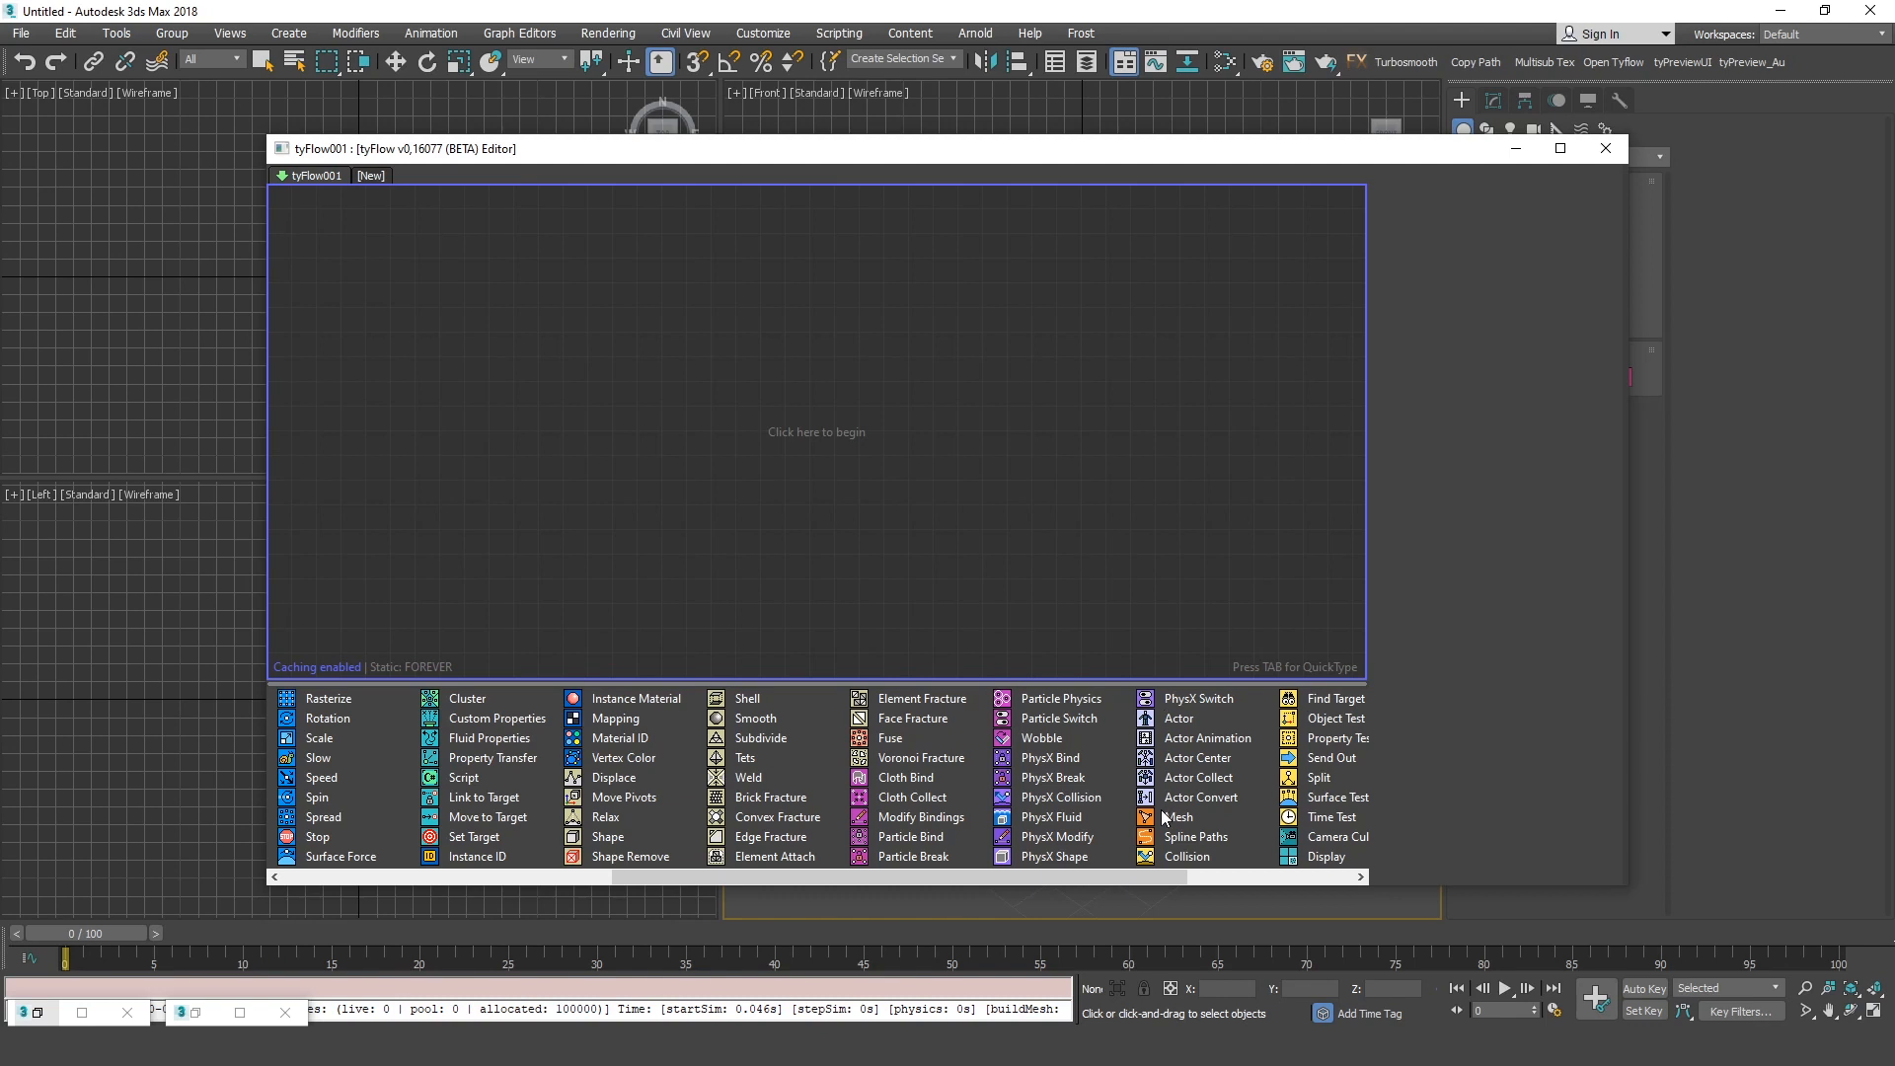
click(1190, 721)
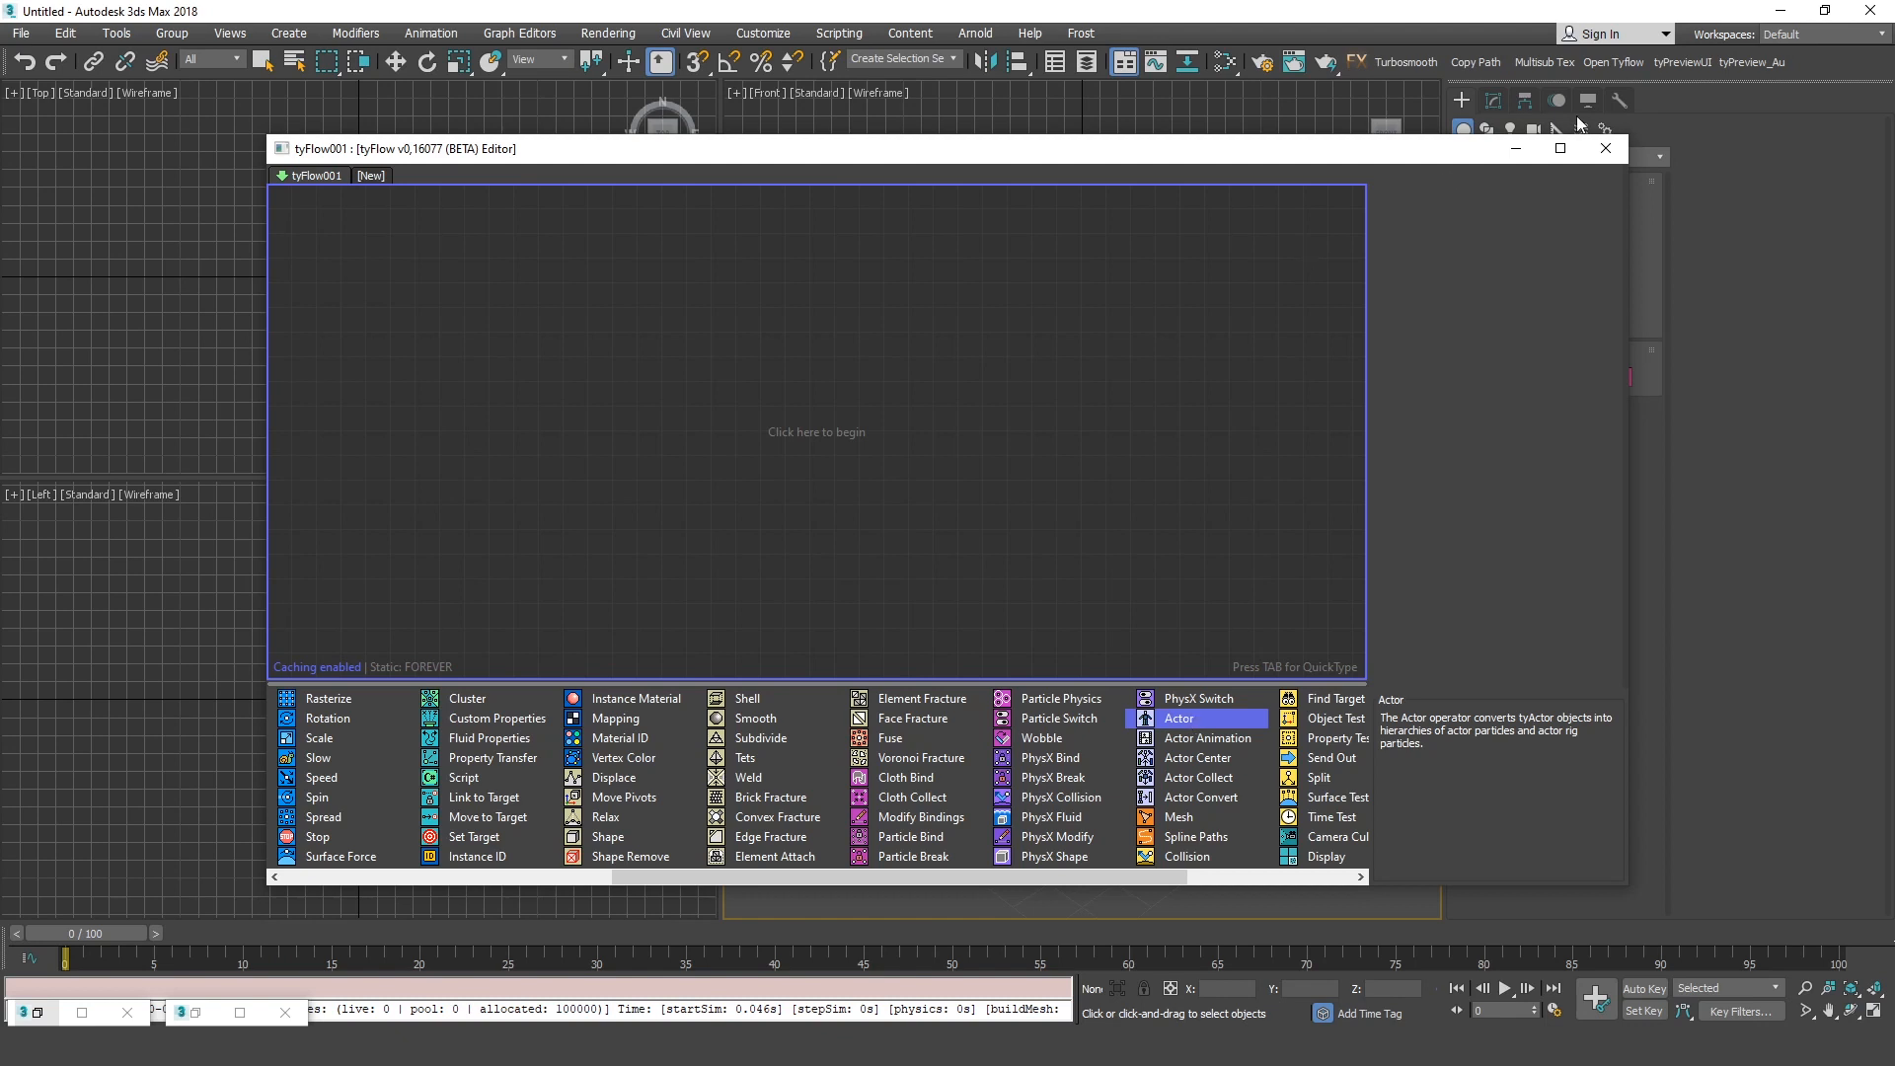
Create a tyActor helper with an icon size of about 0.25 m in the perspective viewport and maximize that viewport
click(1515, 148)
click(1559, 128)
click(1573, 157)
click(1495, 340)
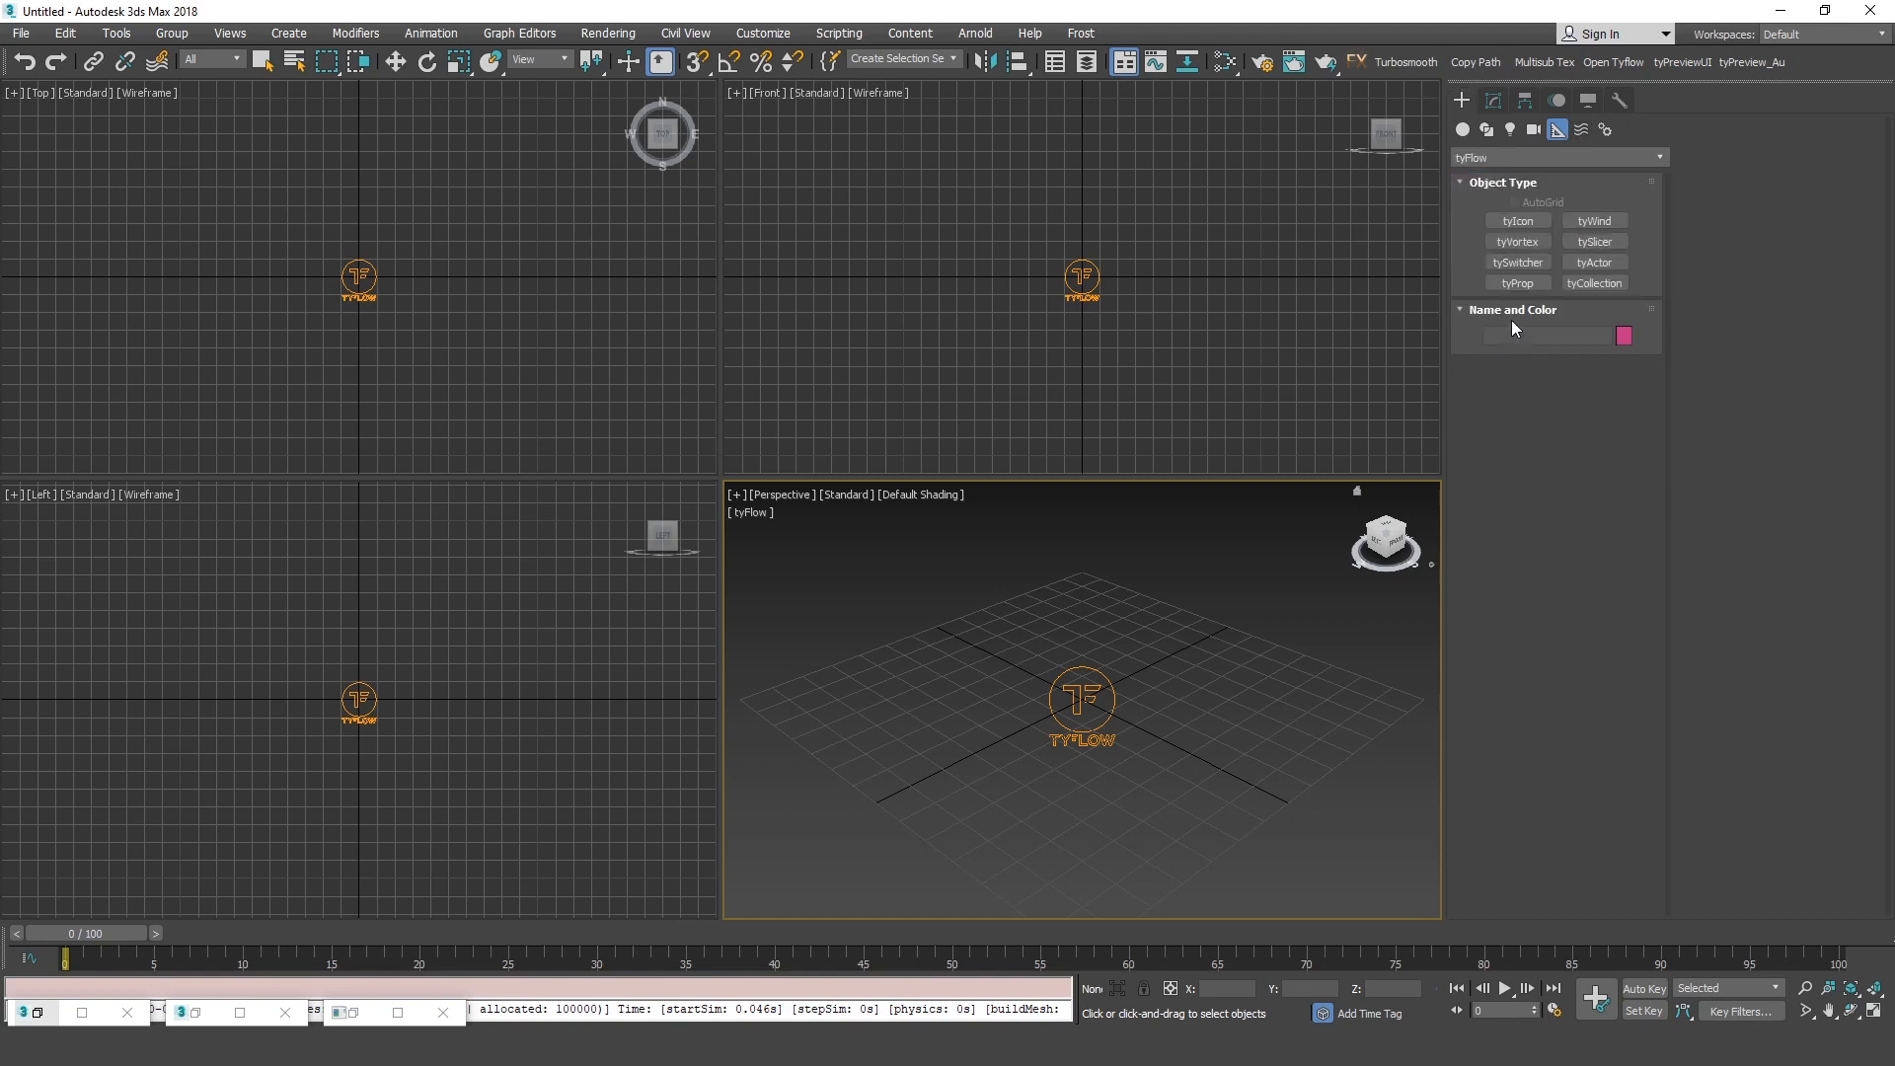
click(1591, 262)
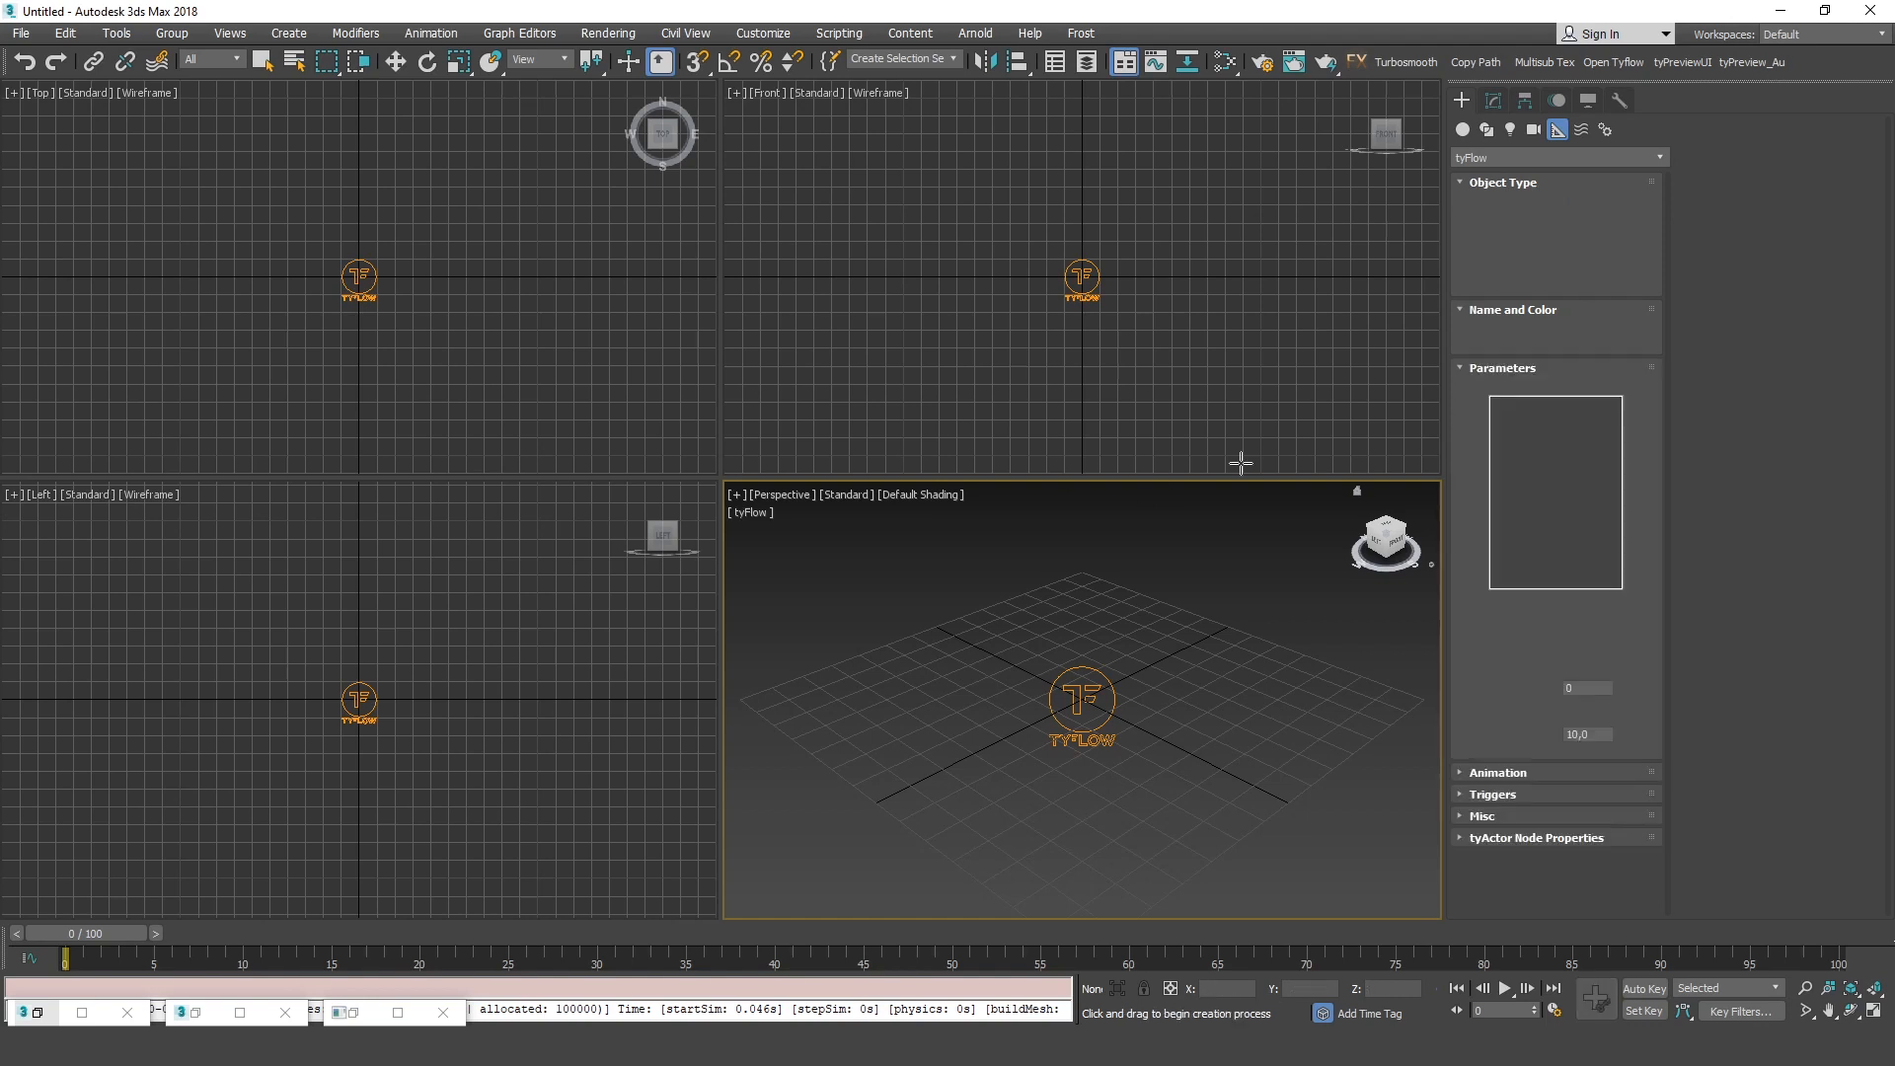
click(1115, 584)
drag(1116, 585, 1241, 466)
middle_drag(1175, 520, 1163, 552)
key(alt+w)
alt+middle_drag(1126, 478, 981, 524)
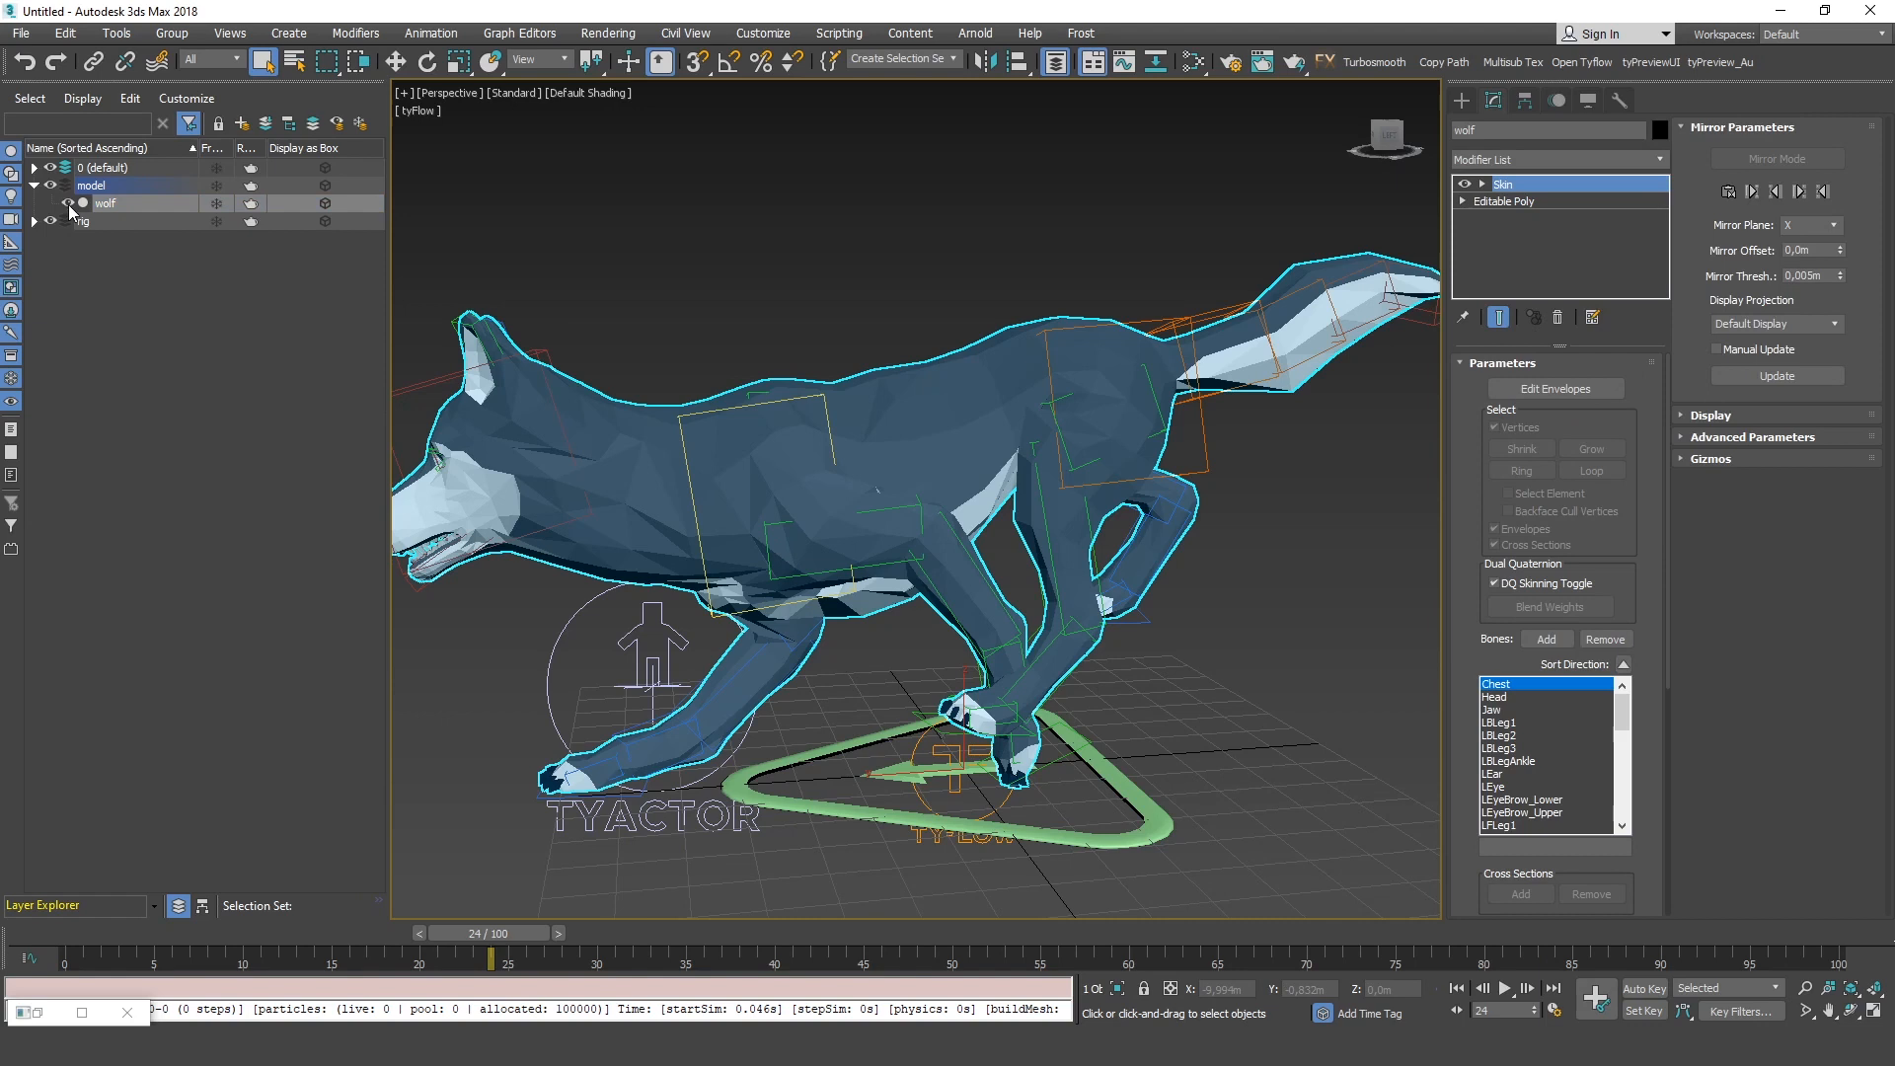
Hide the wolf mesh and turn off Display as Box for all objects on the rig layer
middle_drag(977, 452, 1010, 392)
click(68, 203)
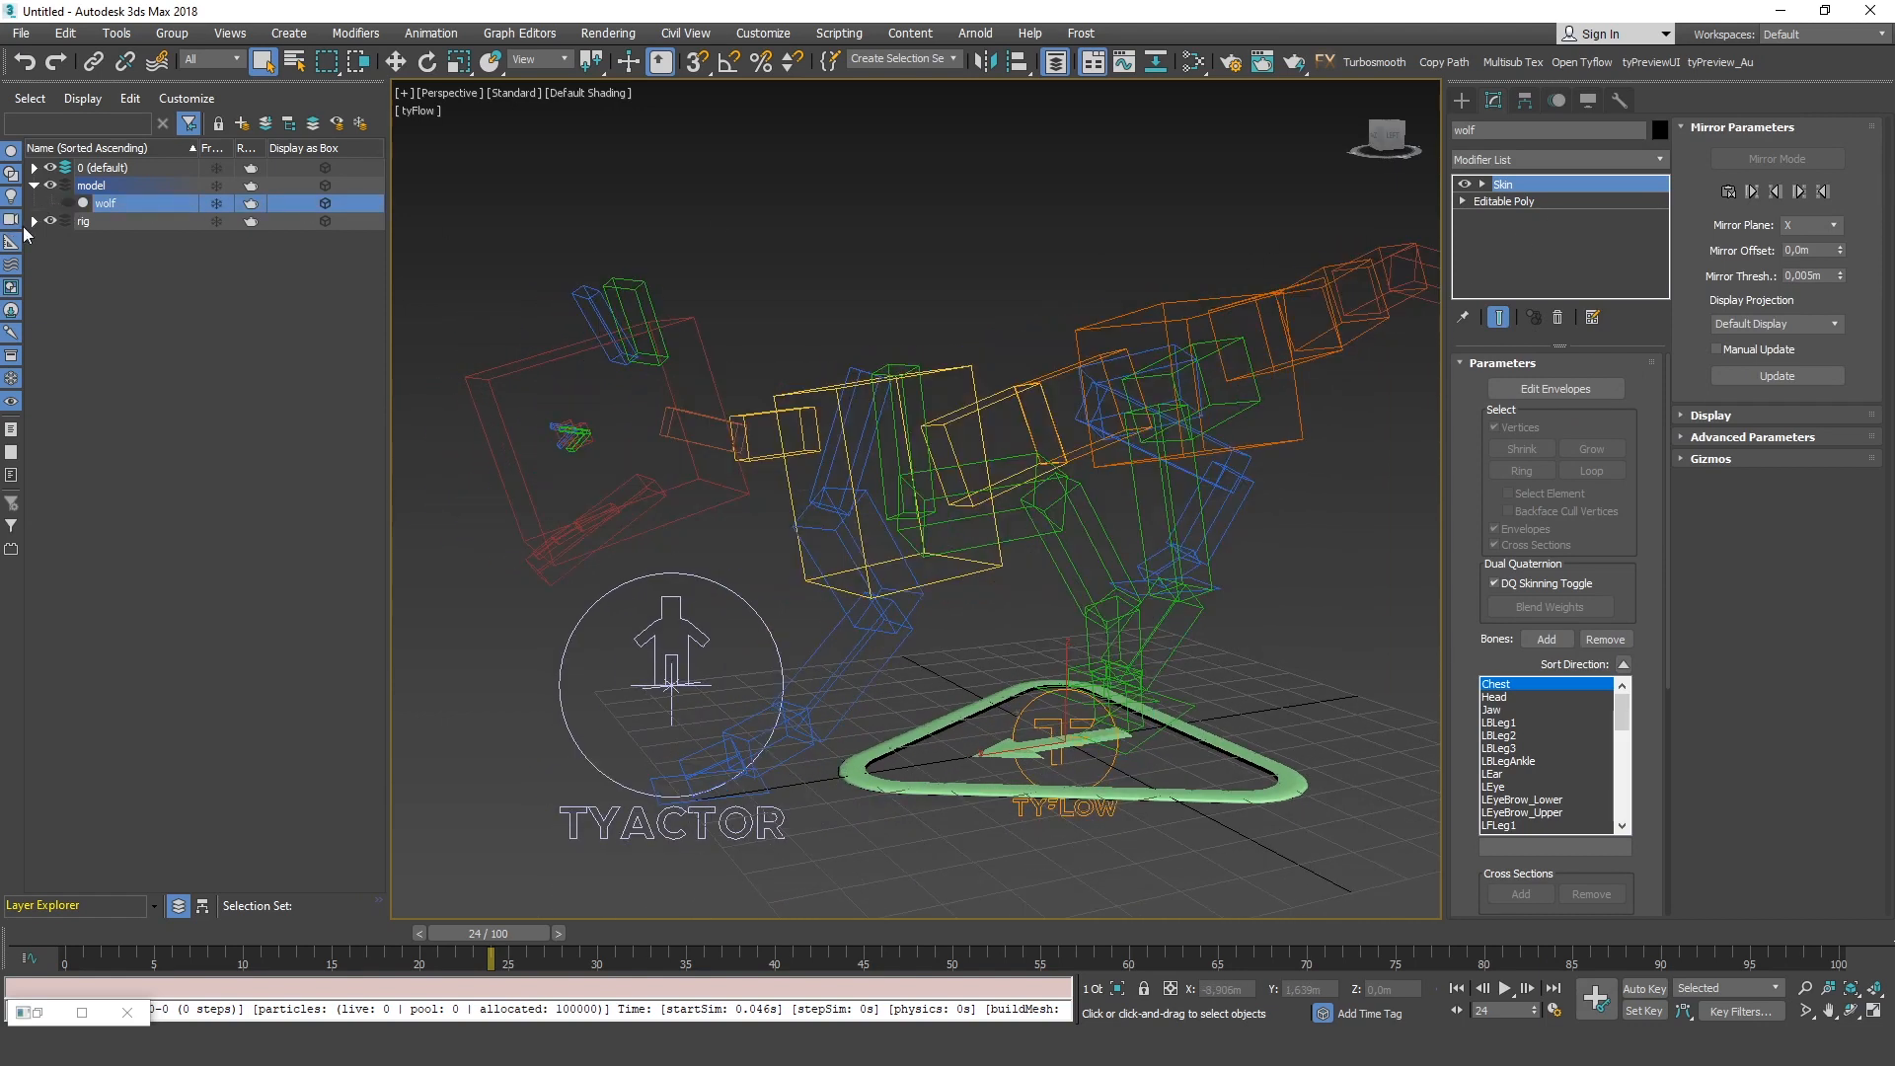
alt+middle_drag(888, 444, 783, 405)
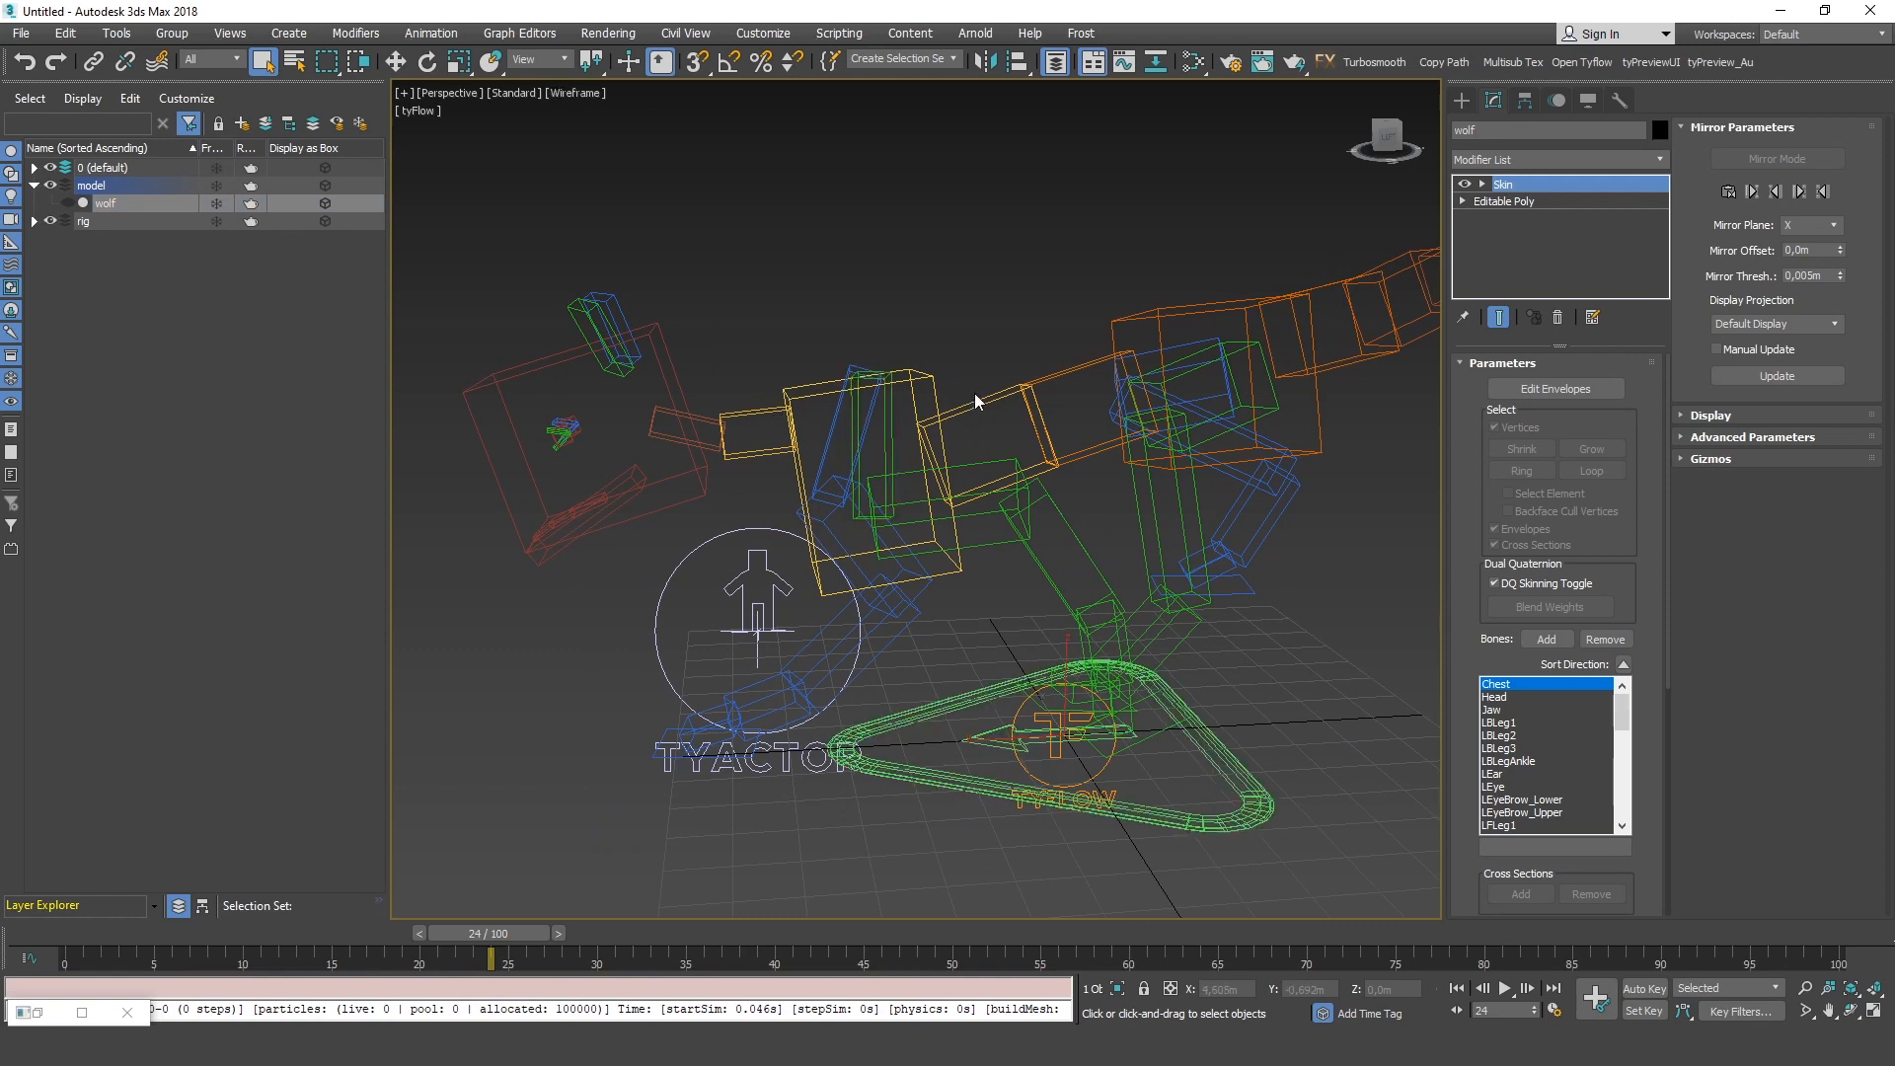
click(33, 222)
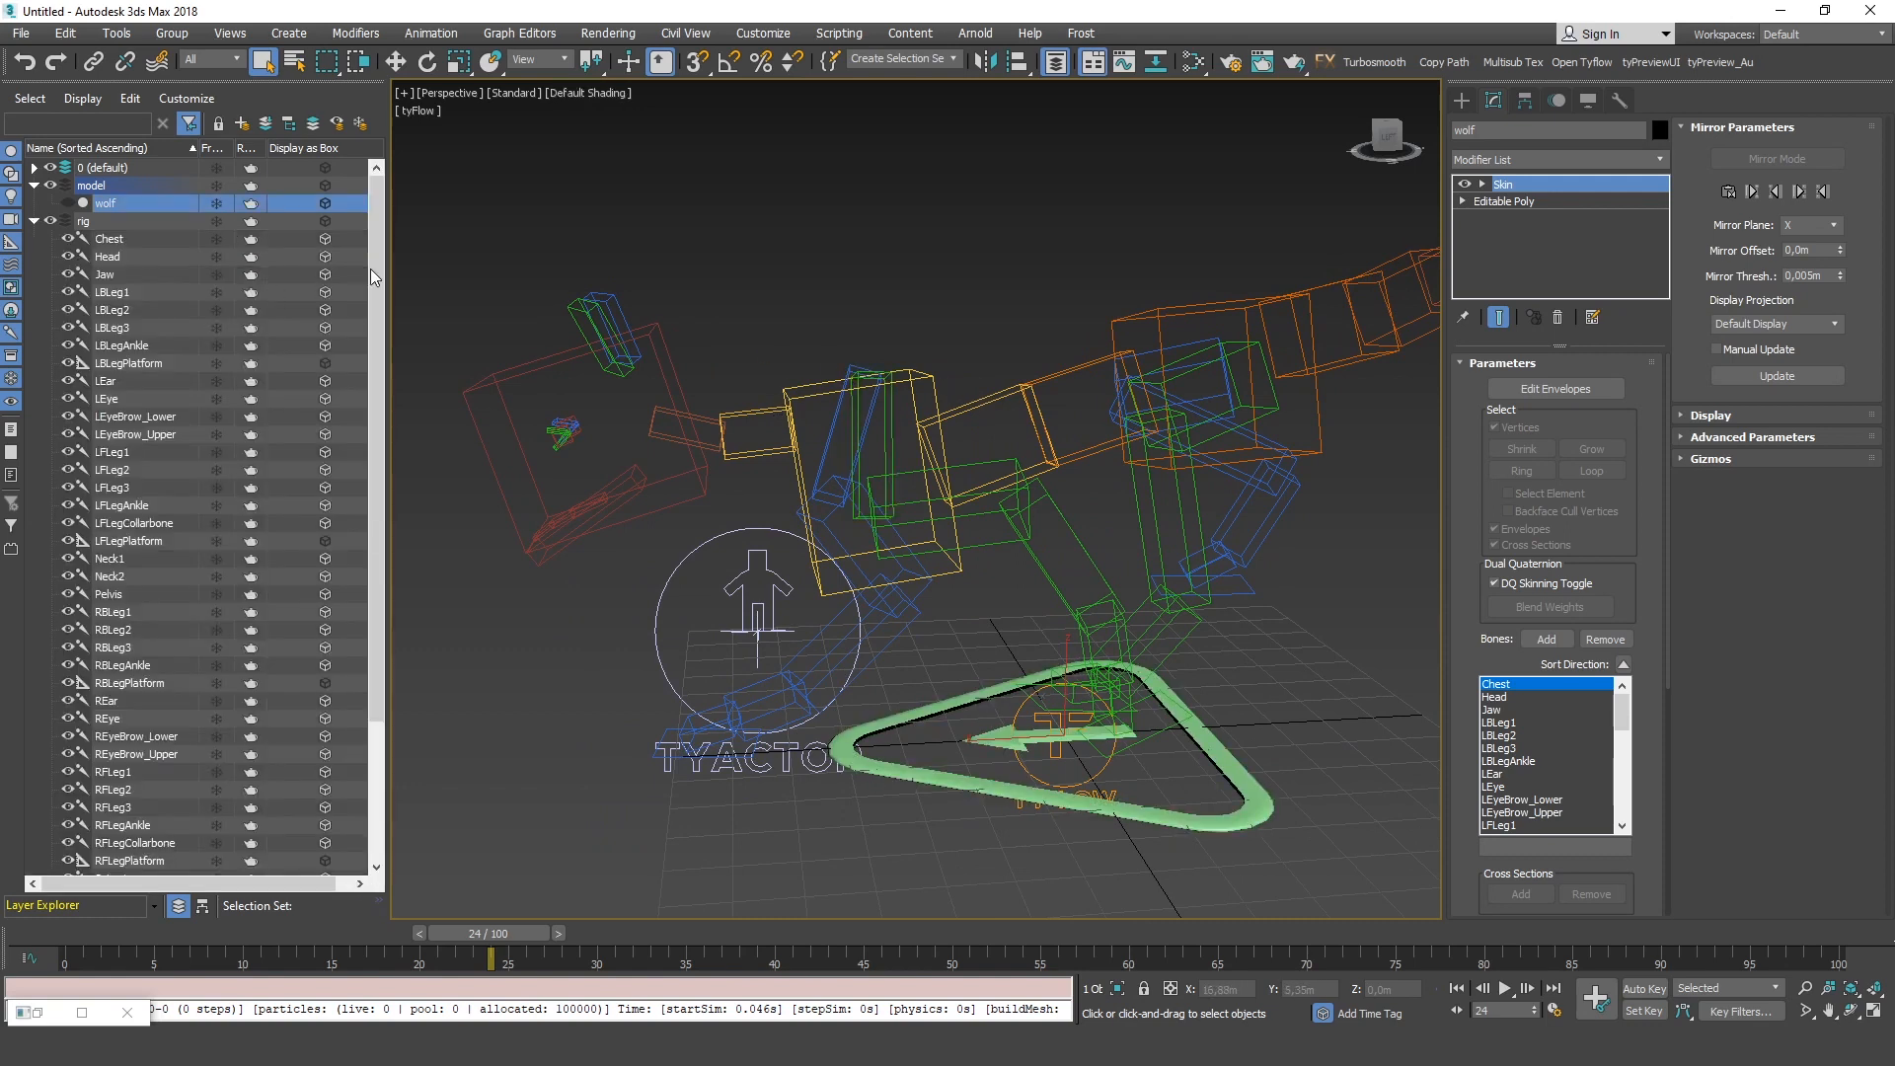
double_click(237, 223)
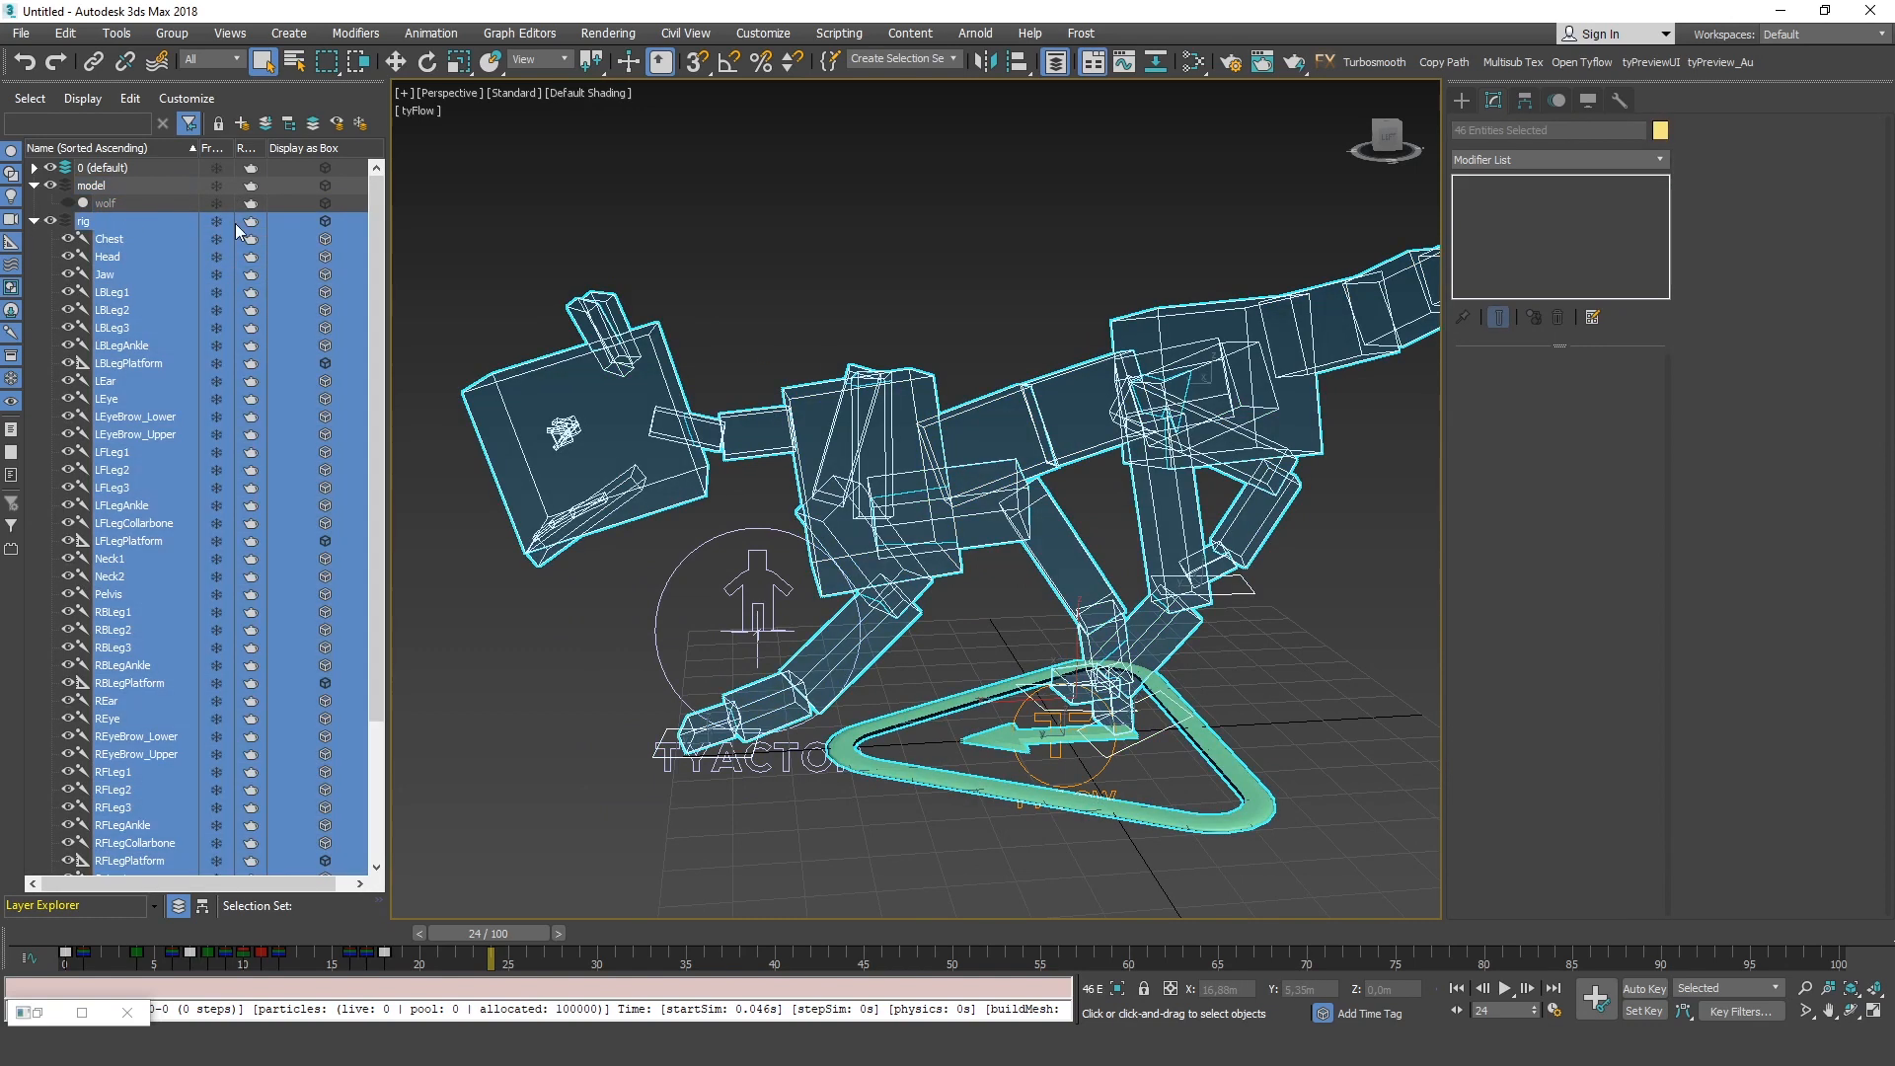
click(308, 222)
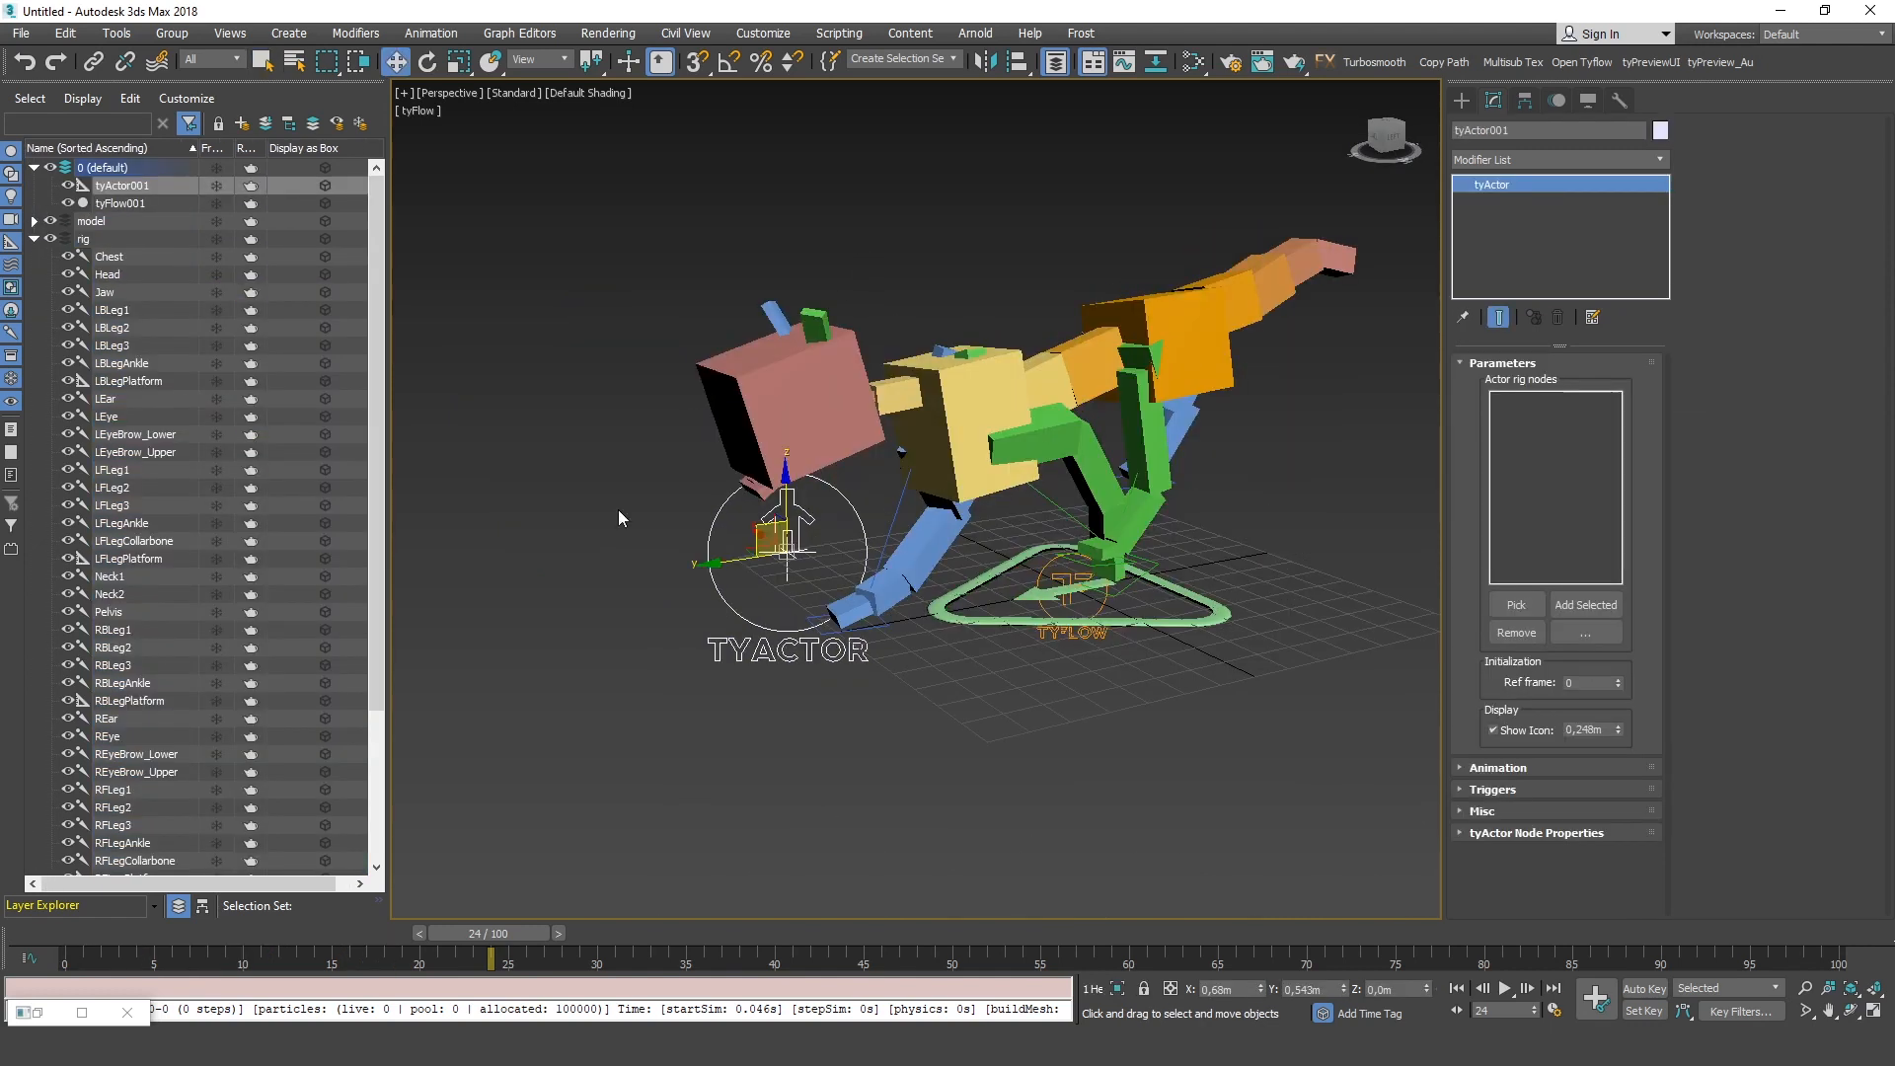
Place the tyActor helper at the world origin and add the wolf mesh to its actor rig nodes
click(1200, 599)
click(952, 684)
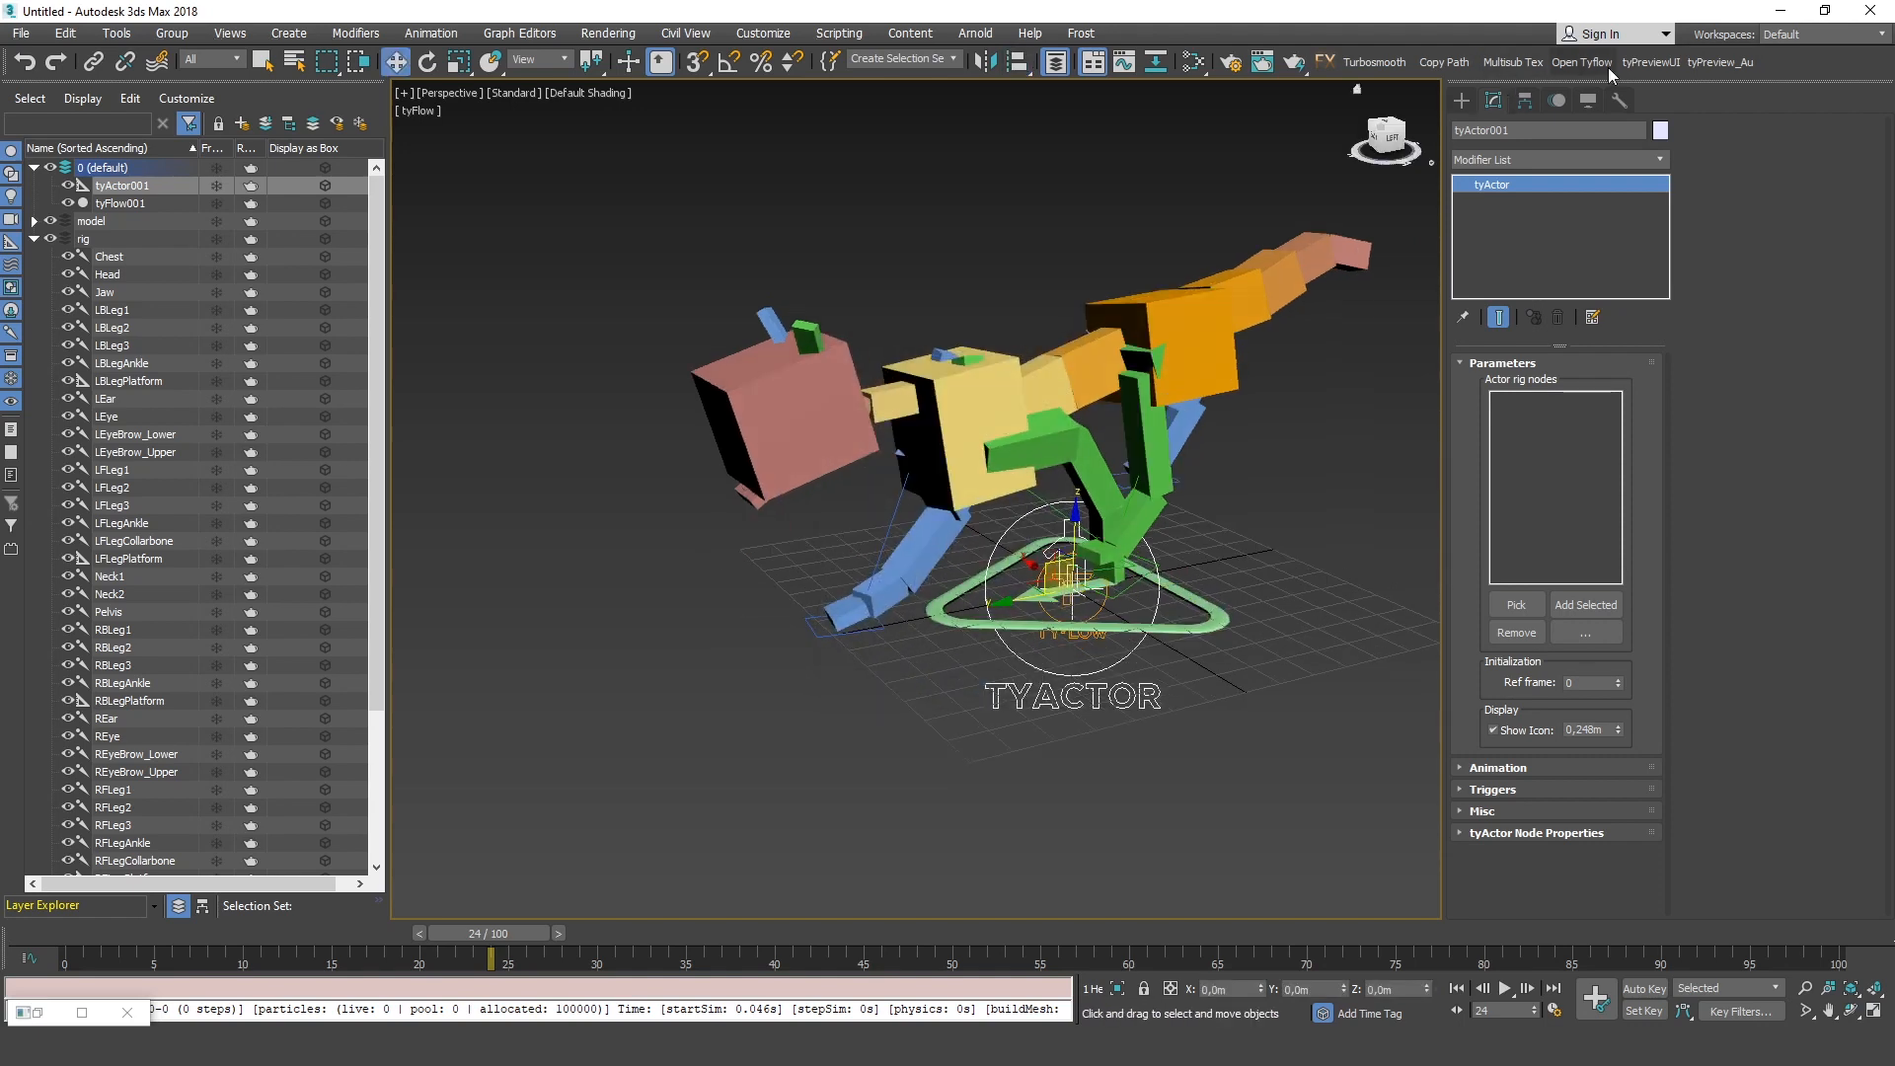
click(1604, 64)
drag(952, 148, 0, 178)
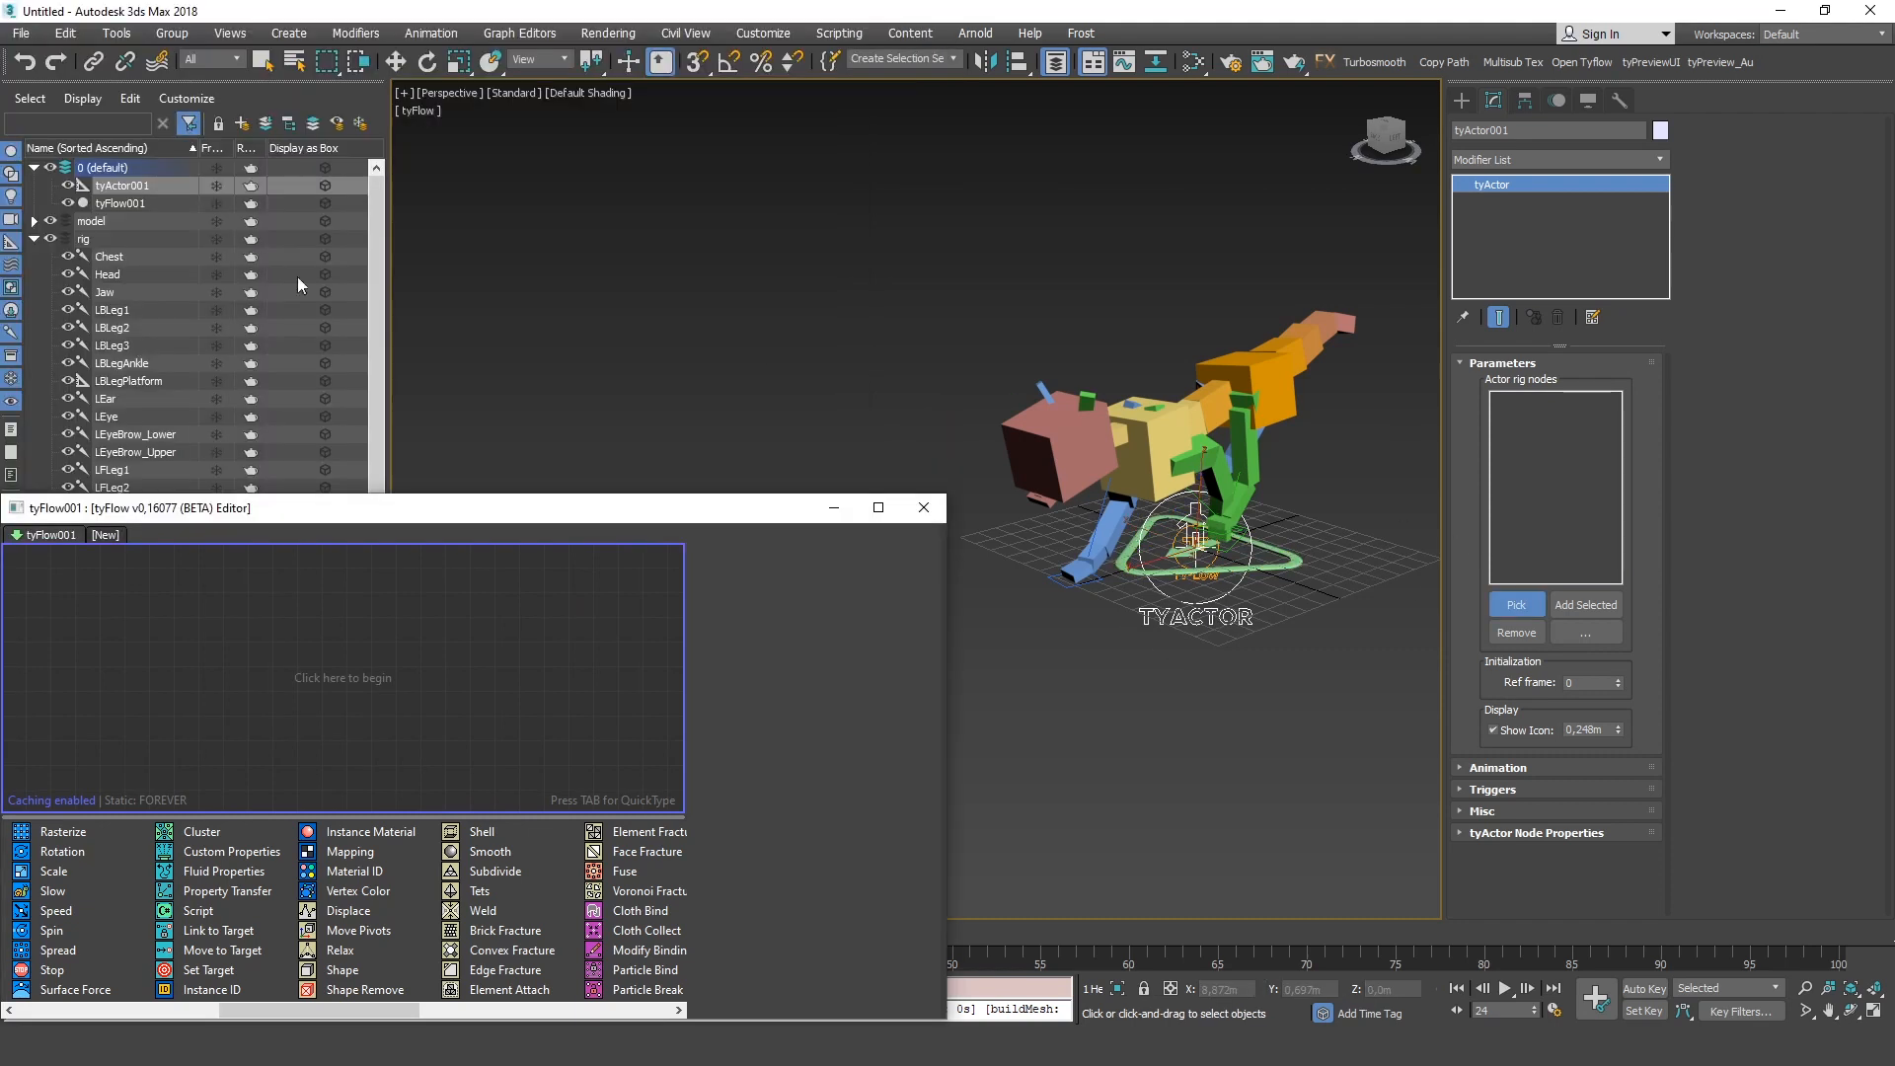
click(34, 222)
click(109, 238)
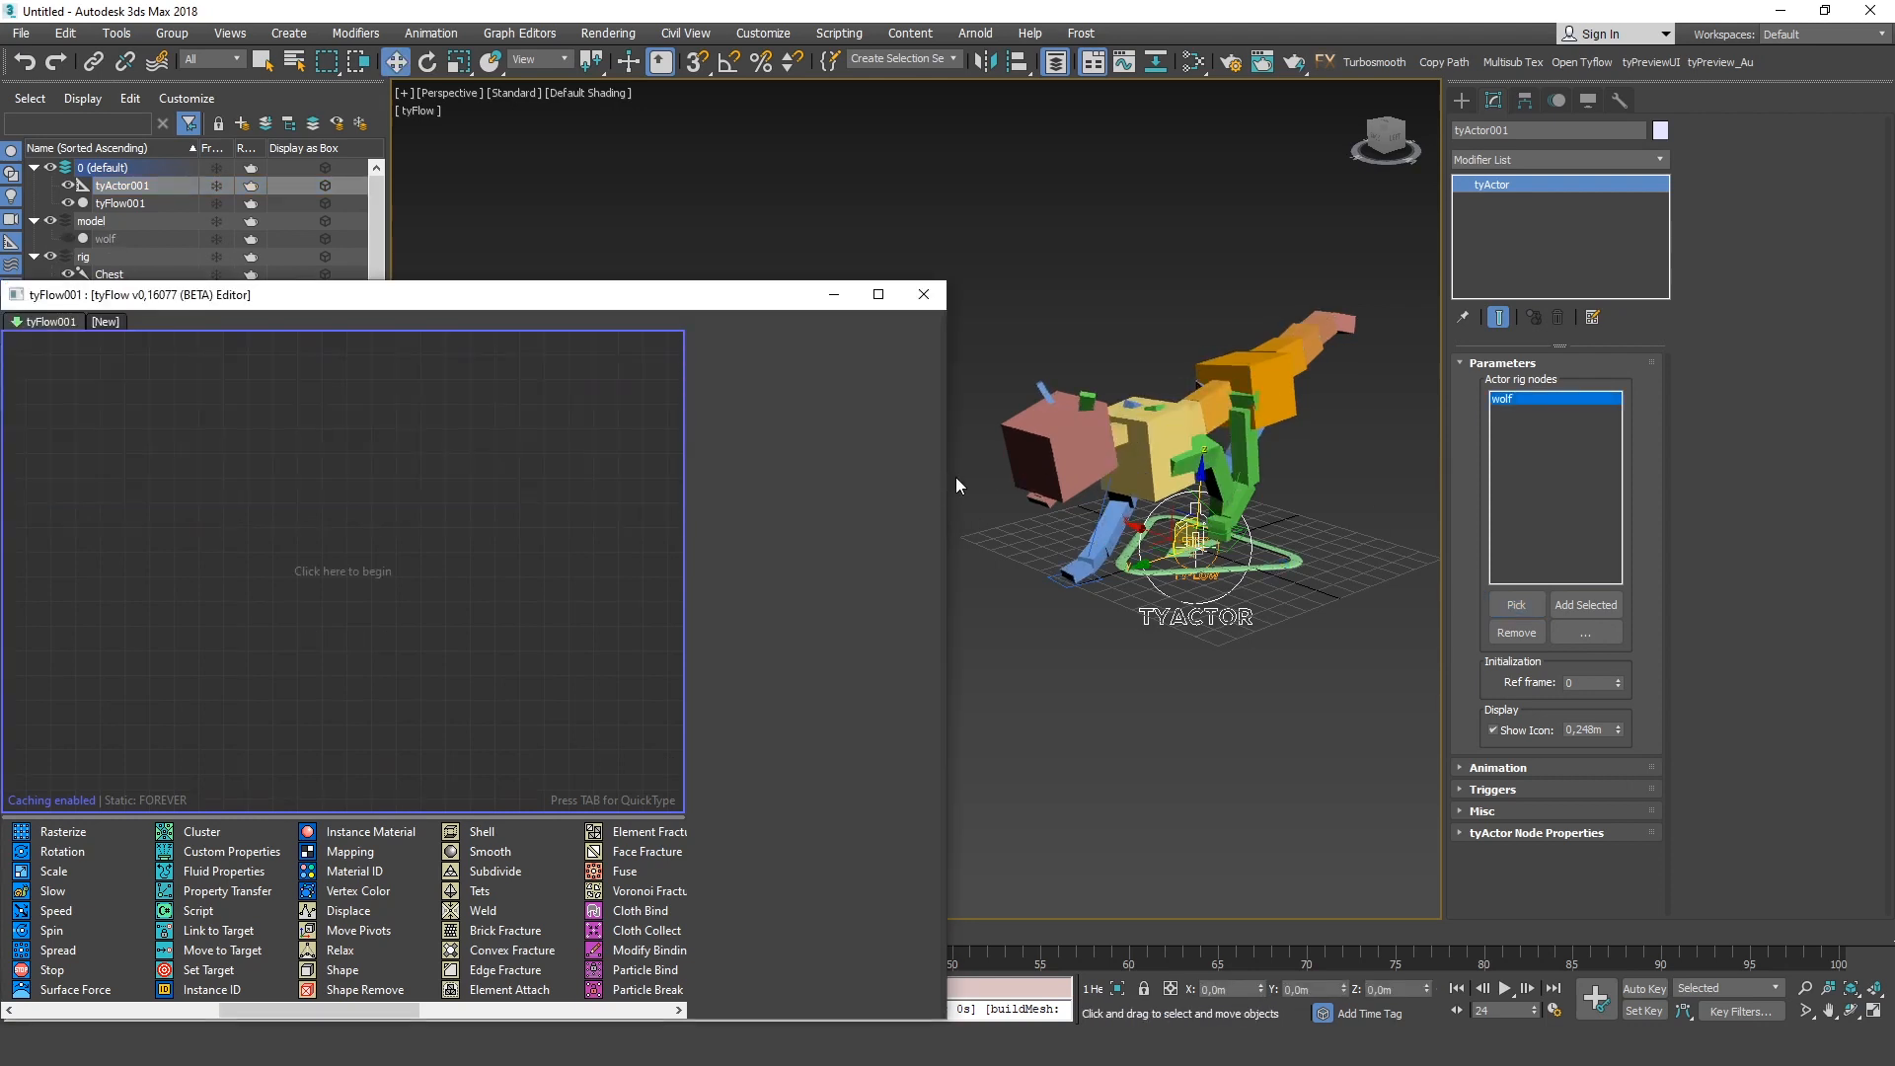
Add an Actor operator as a new event in the flow and assign the scene's tyActor helper as its actor object
drag(951, 479, 1266, 479)
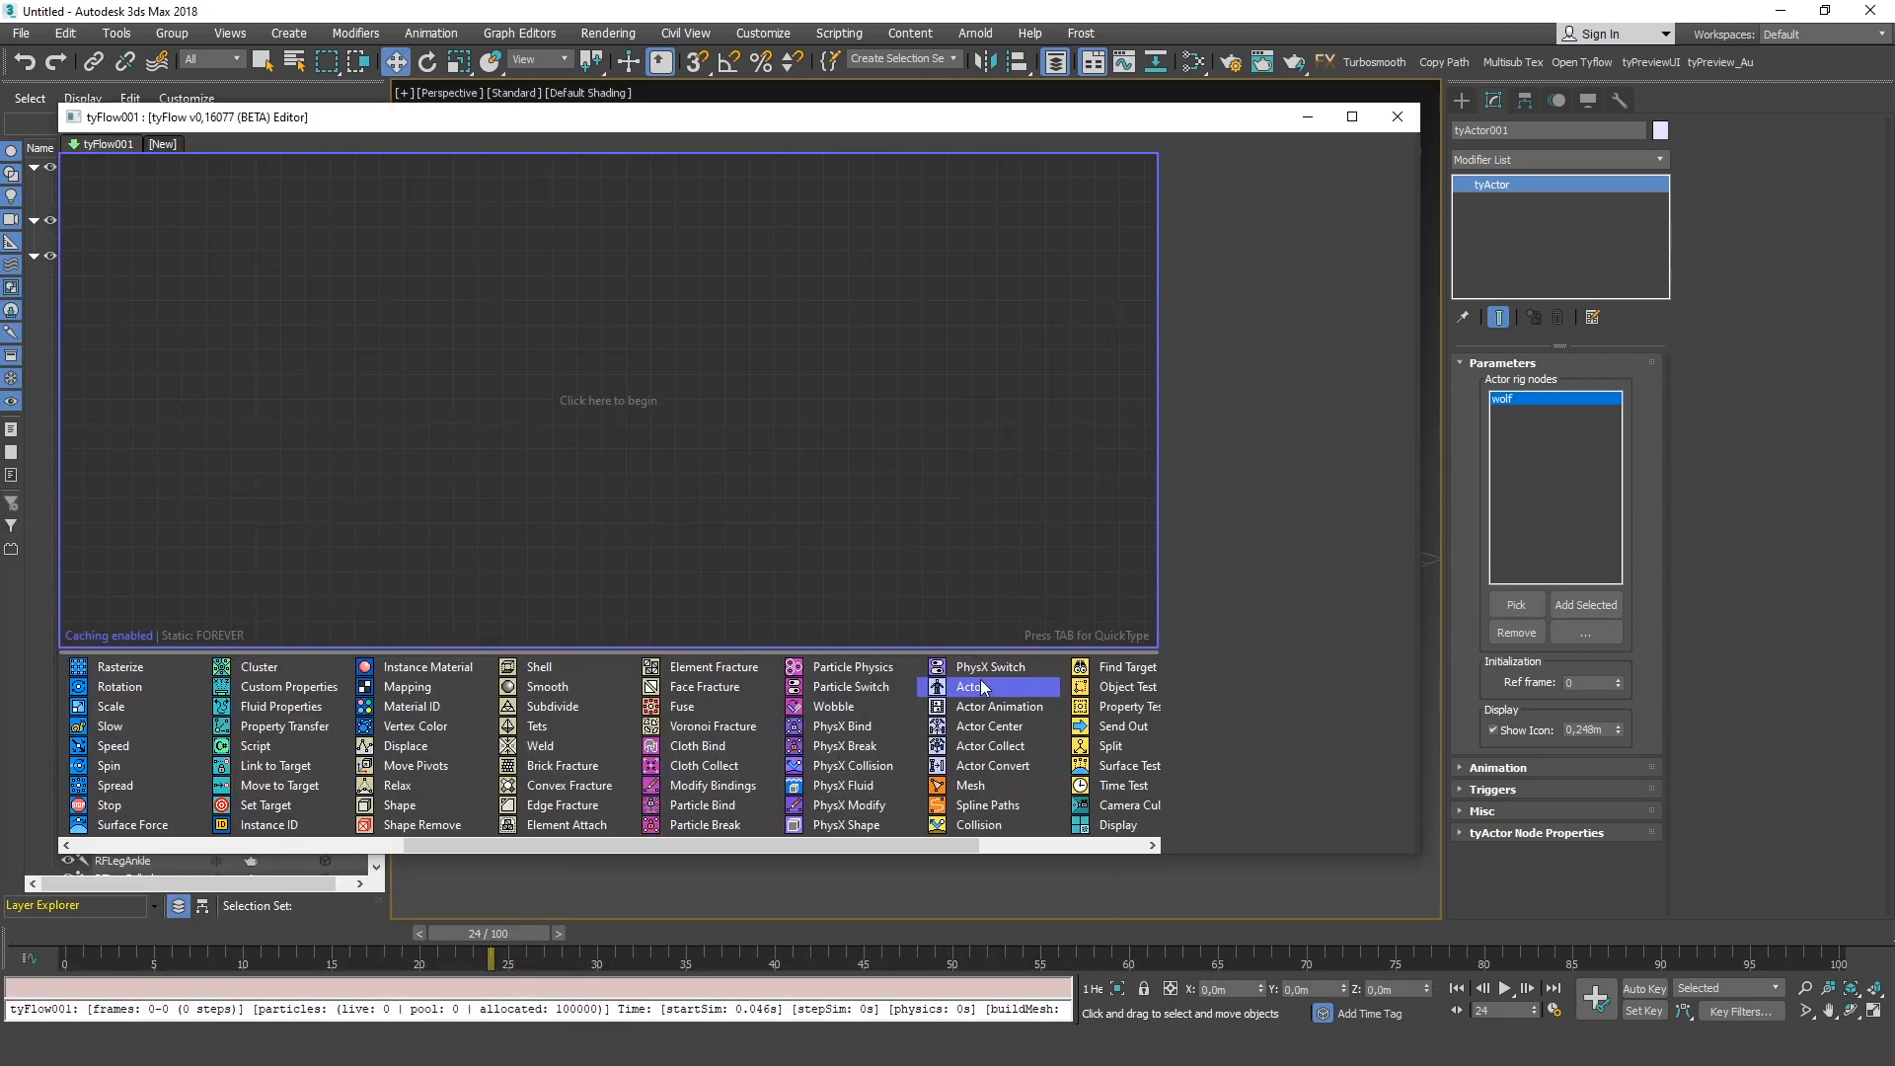
drag(977, 684, 678, 264)
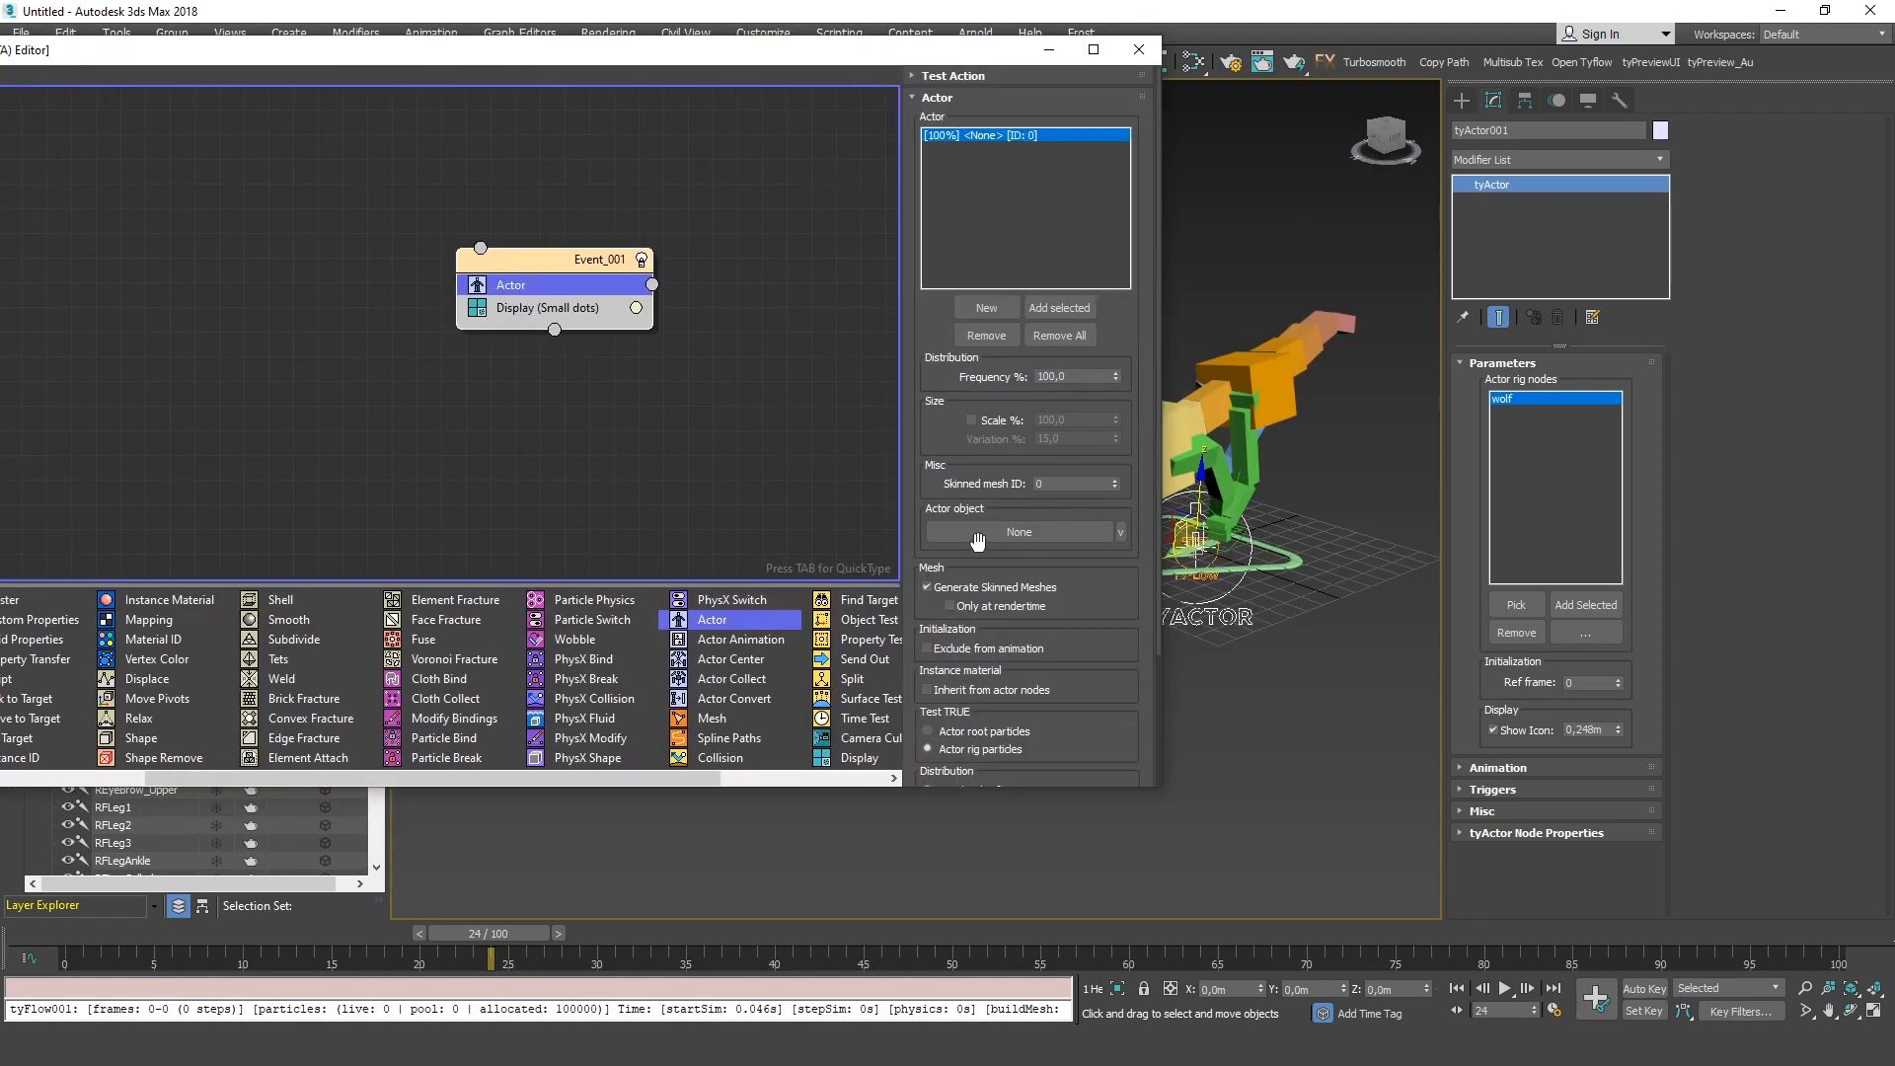
click(977, 538)
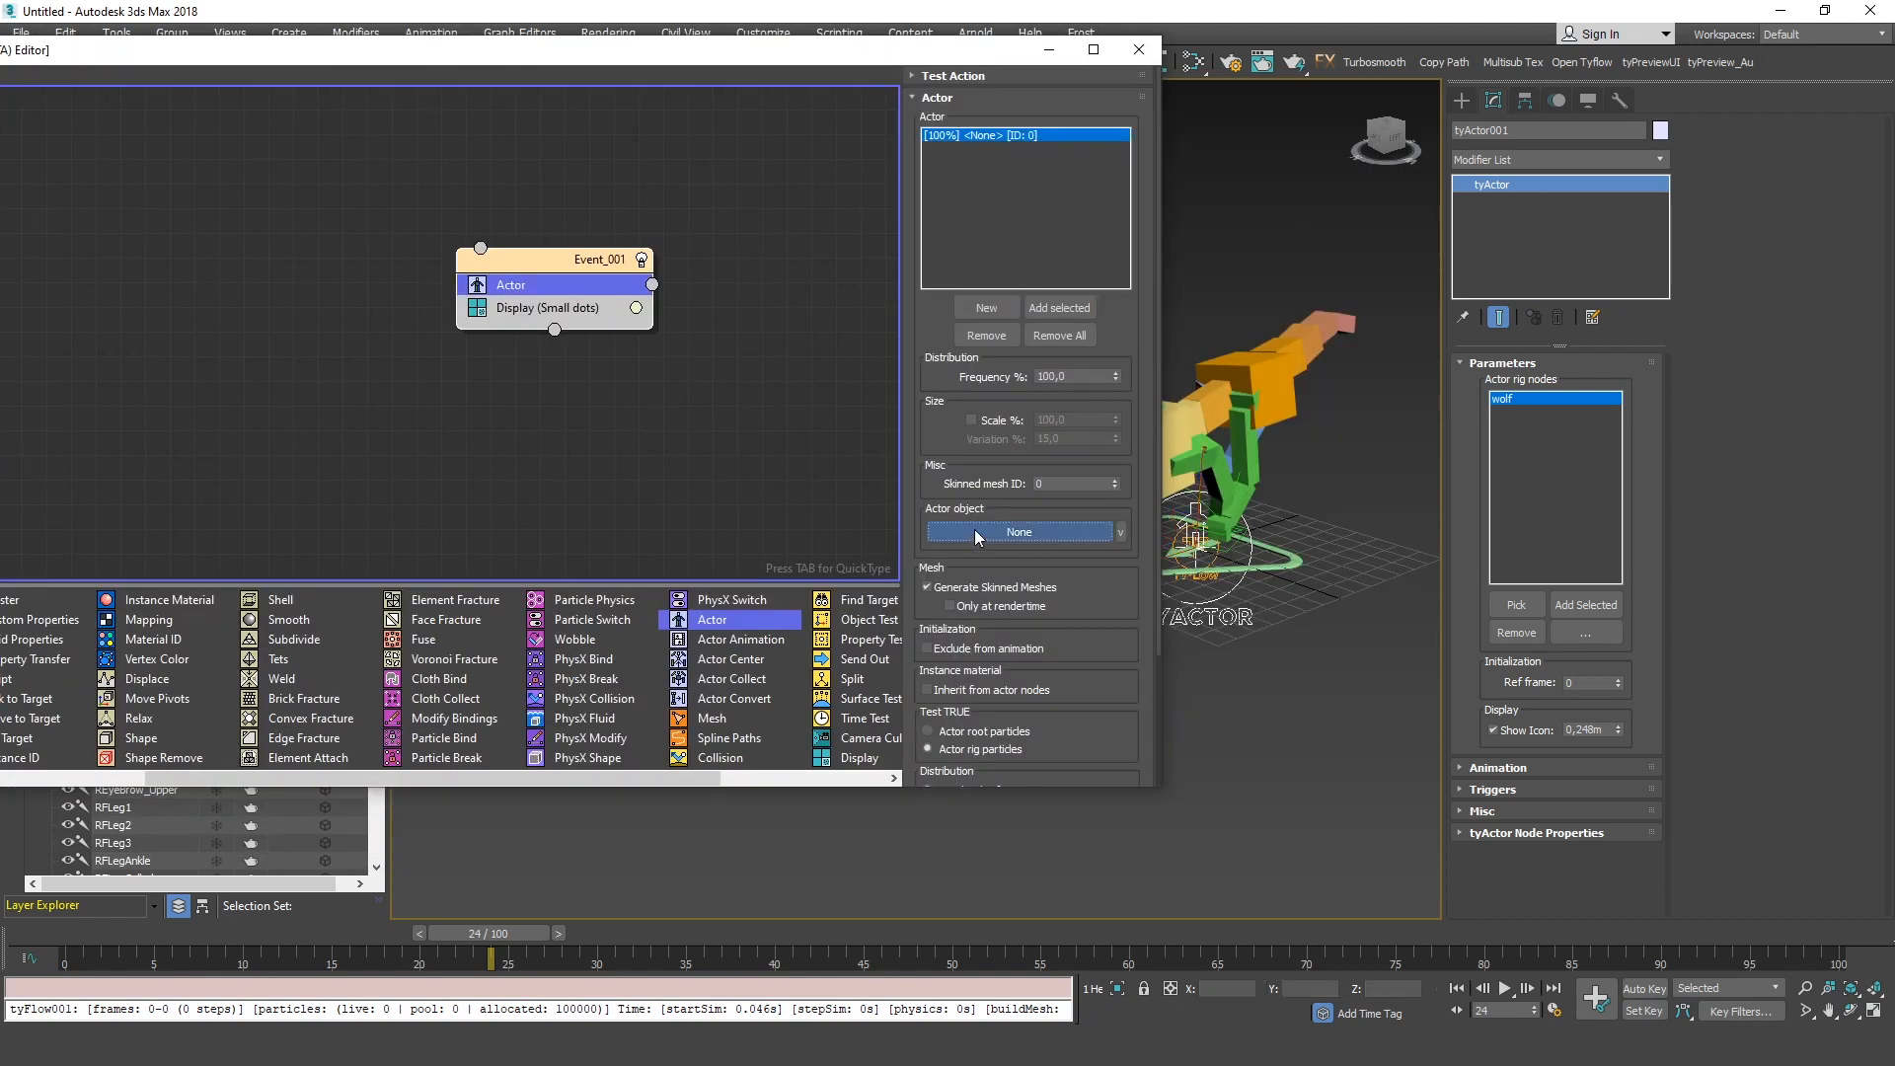
click(1227, 594)
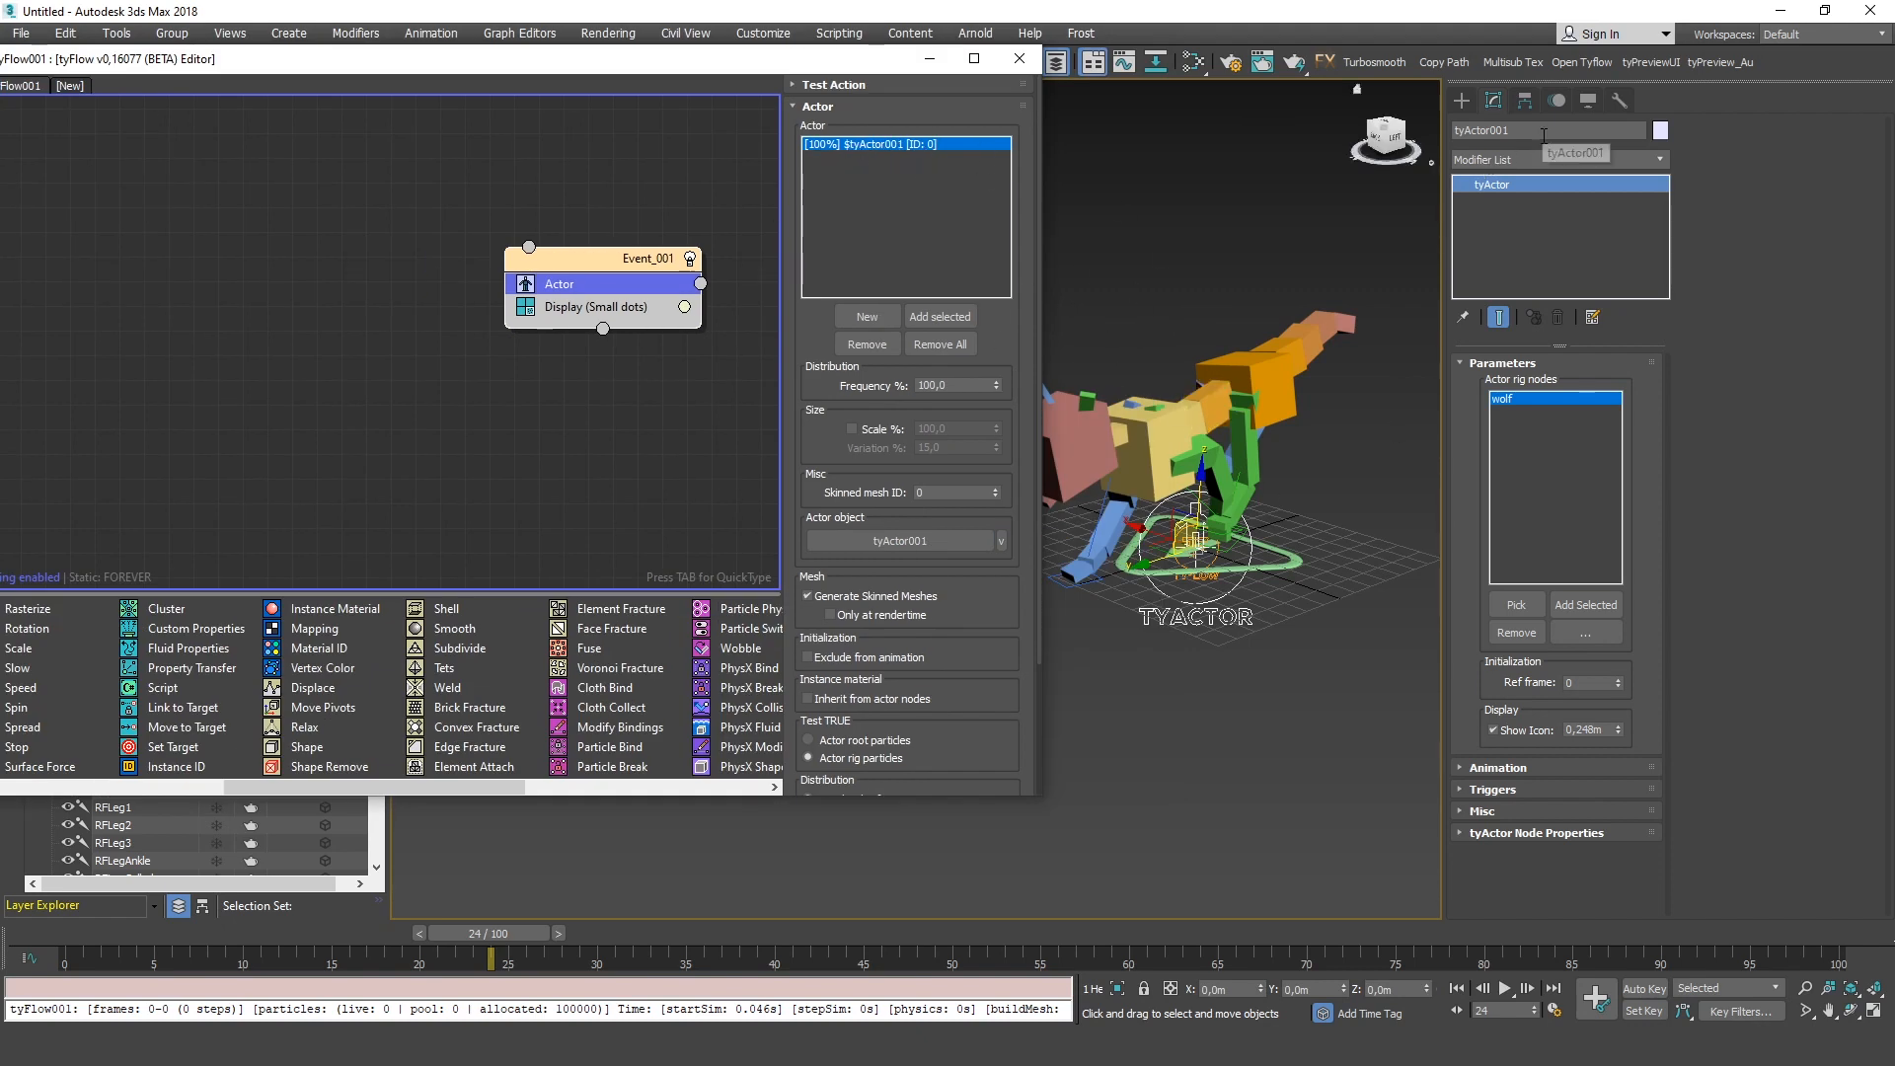
Rename the tyActor helper as WOLF_tyActor
click(1460, 130)
text(WOLF_tyActor)
key(Return)
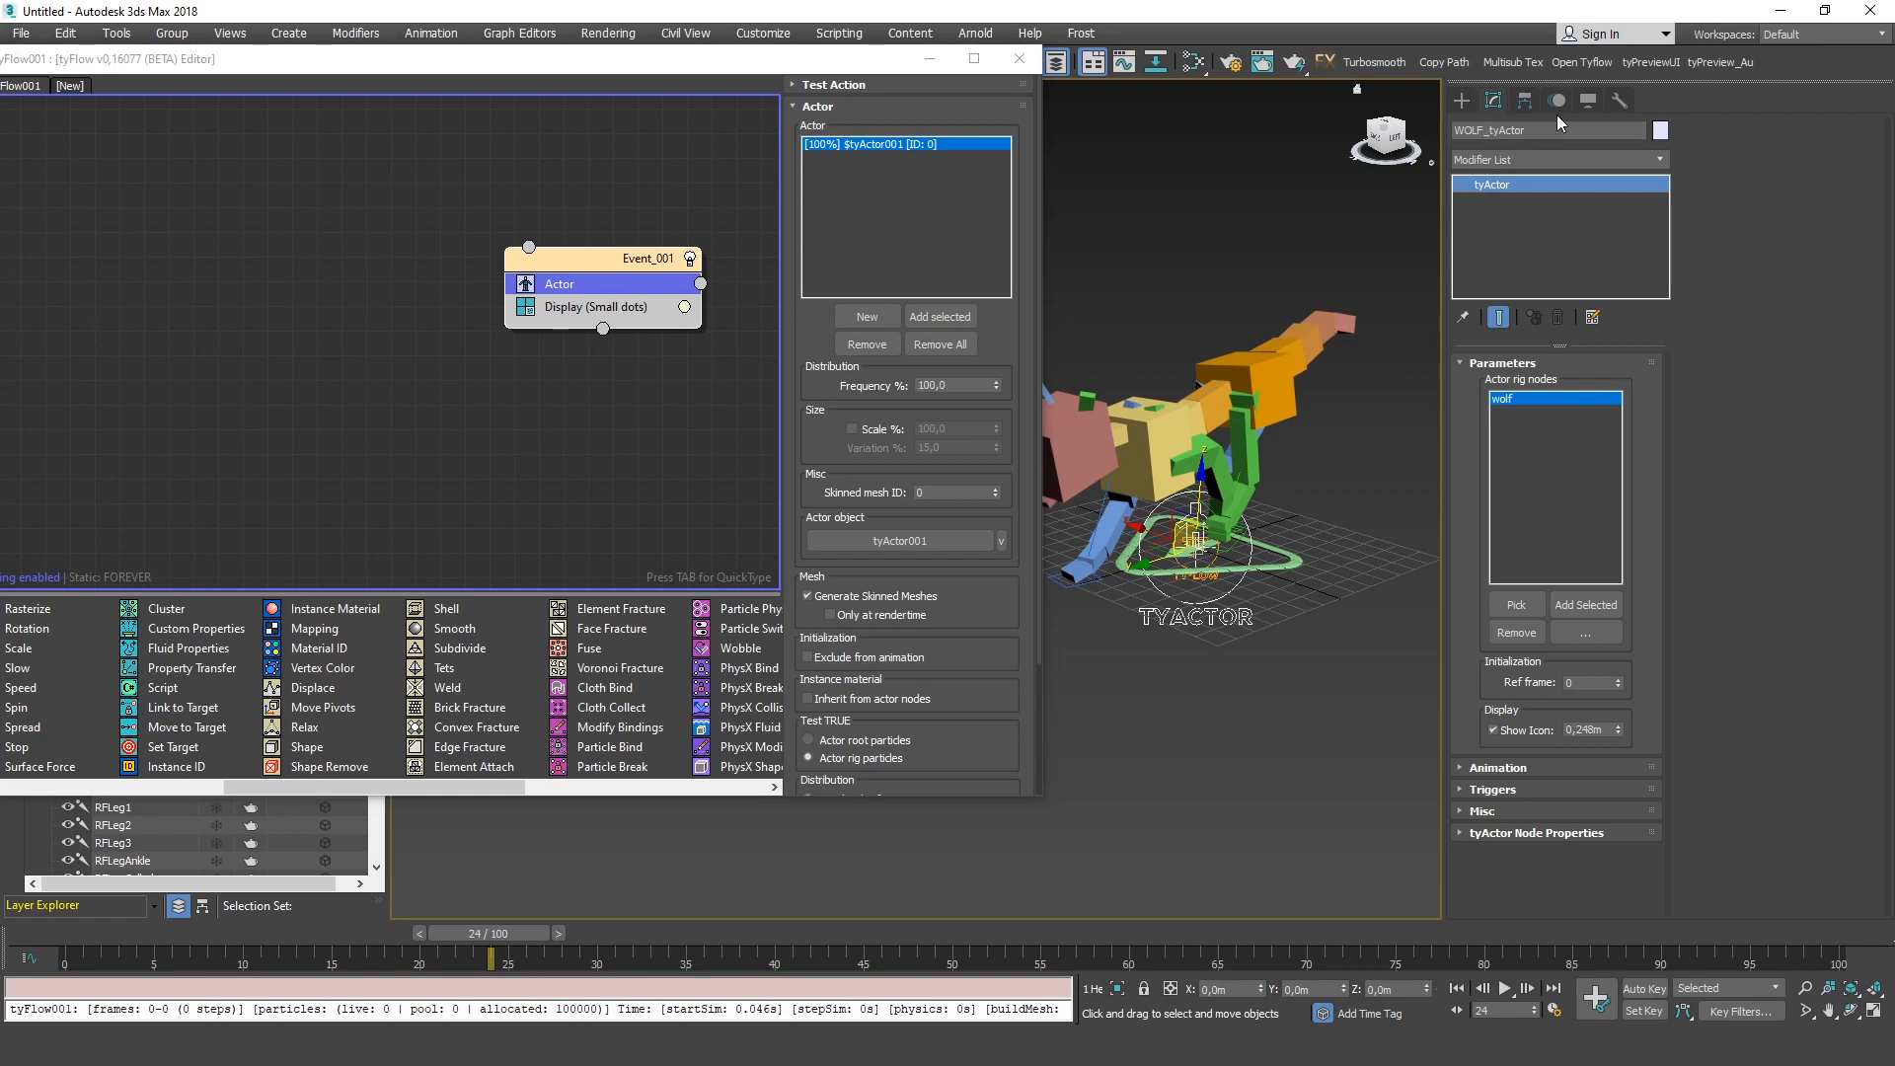
click(577, 248)
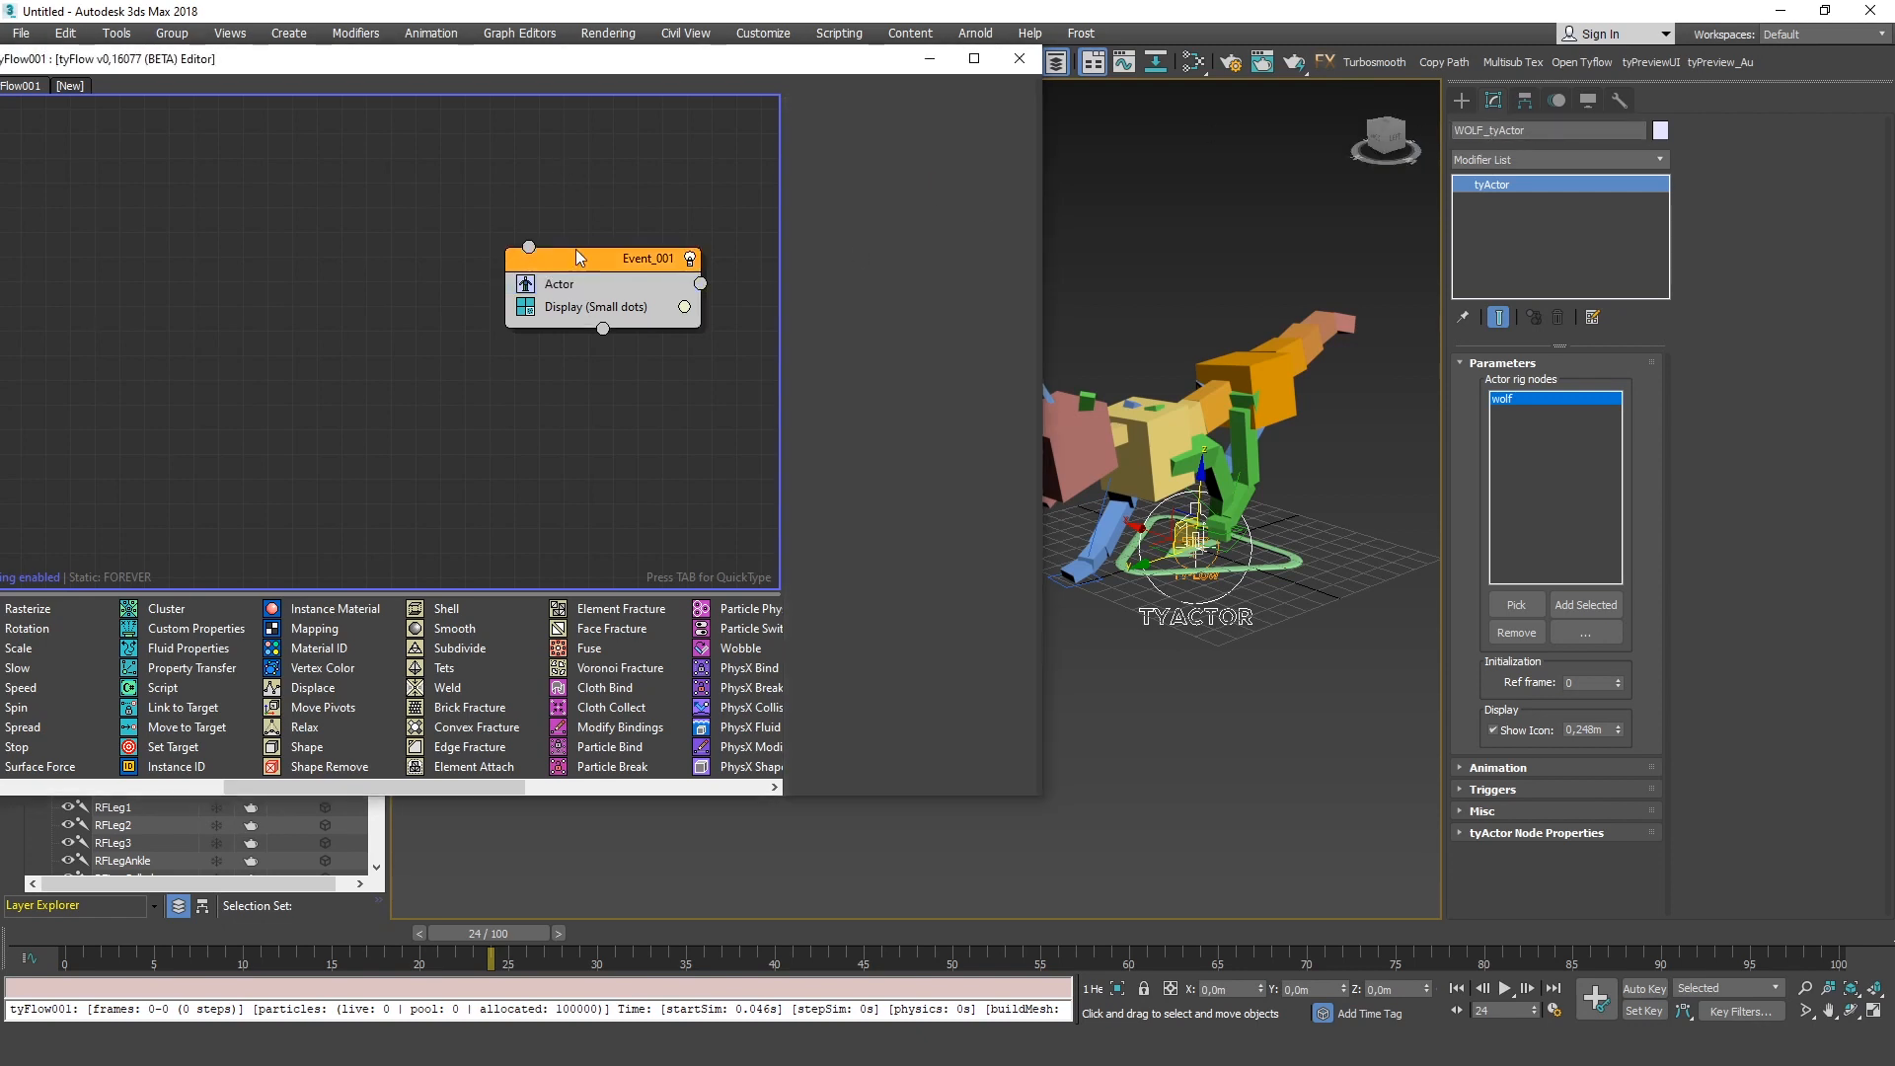
drag(332, 743, 312, 746)
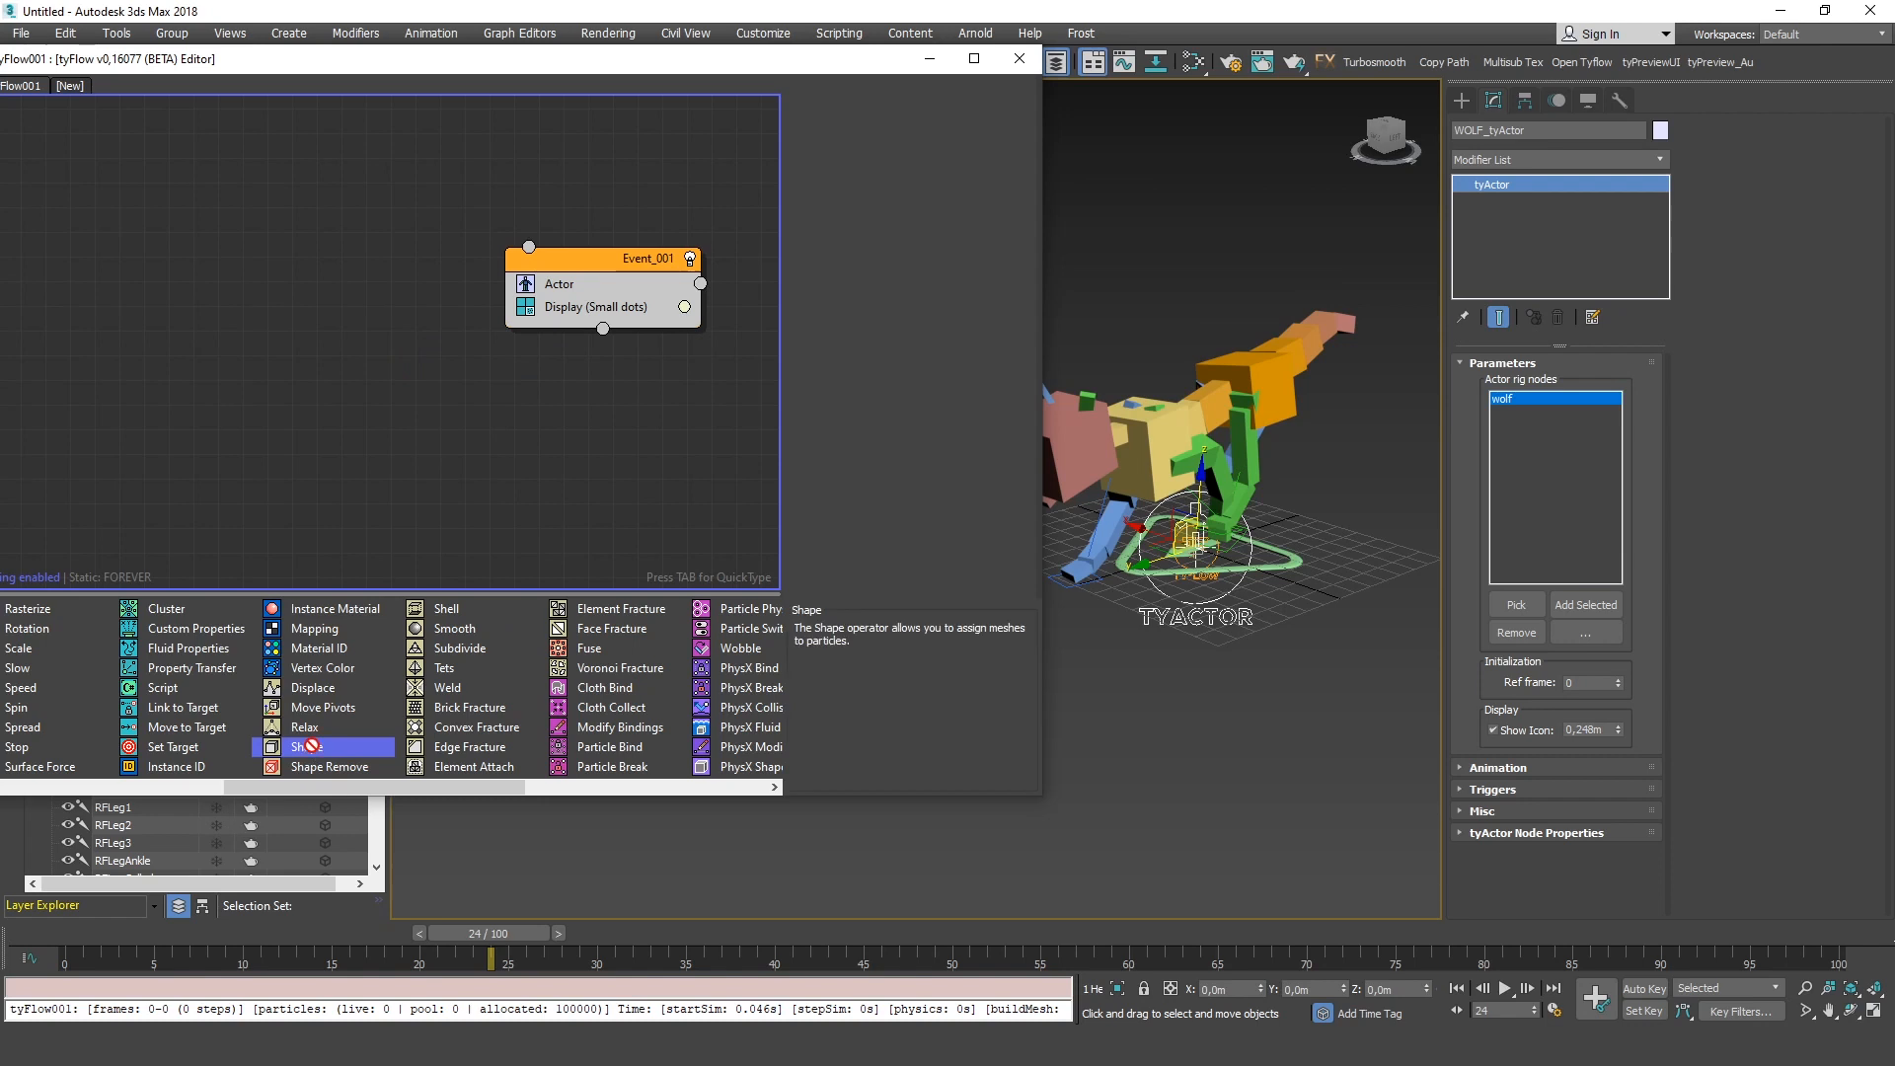
drag(472, 440, 472, 441)
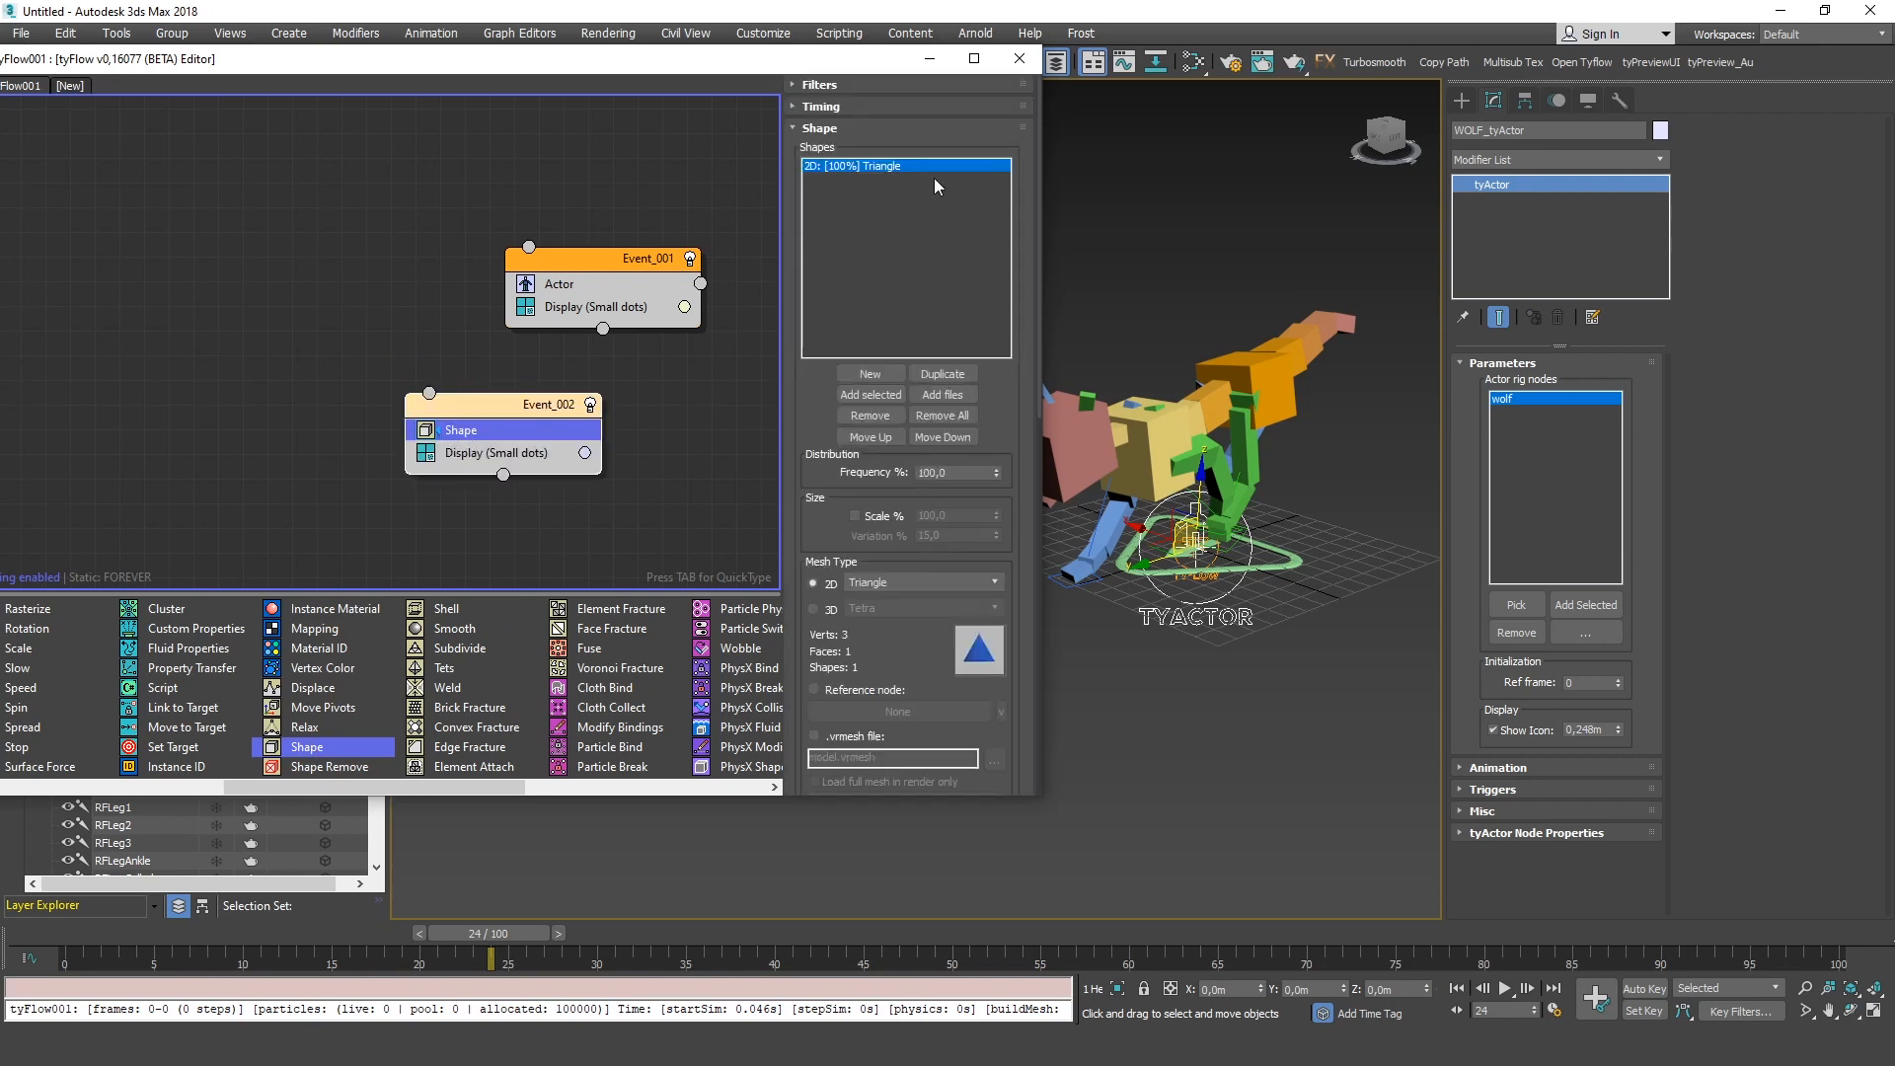
click(607, 292)
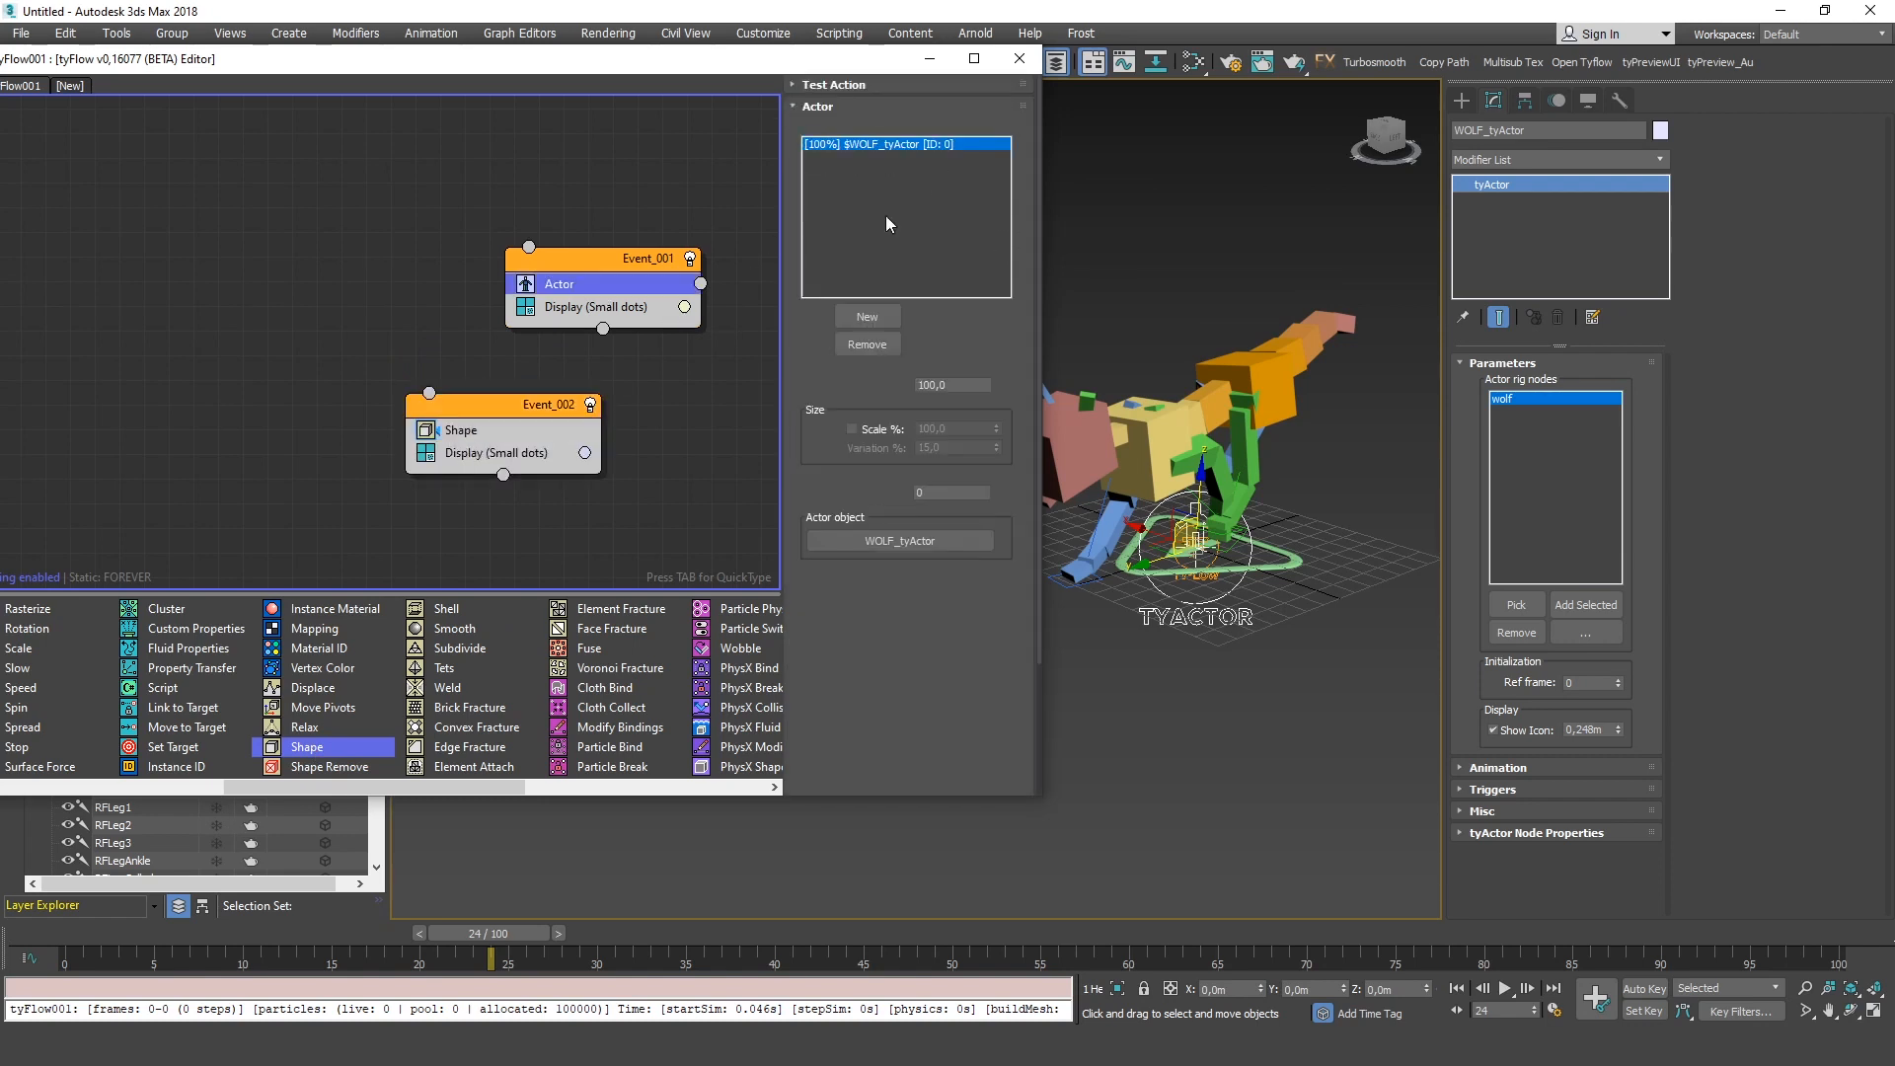
key(ctrl+z)
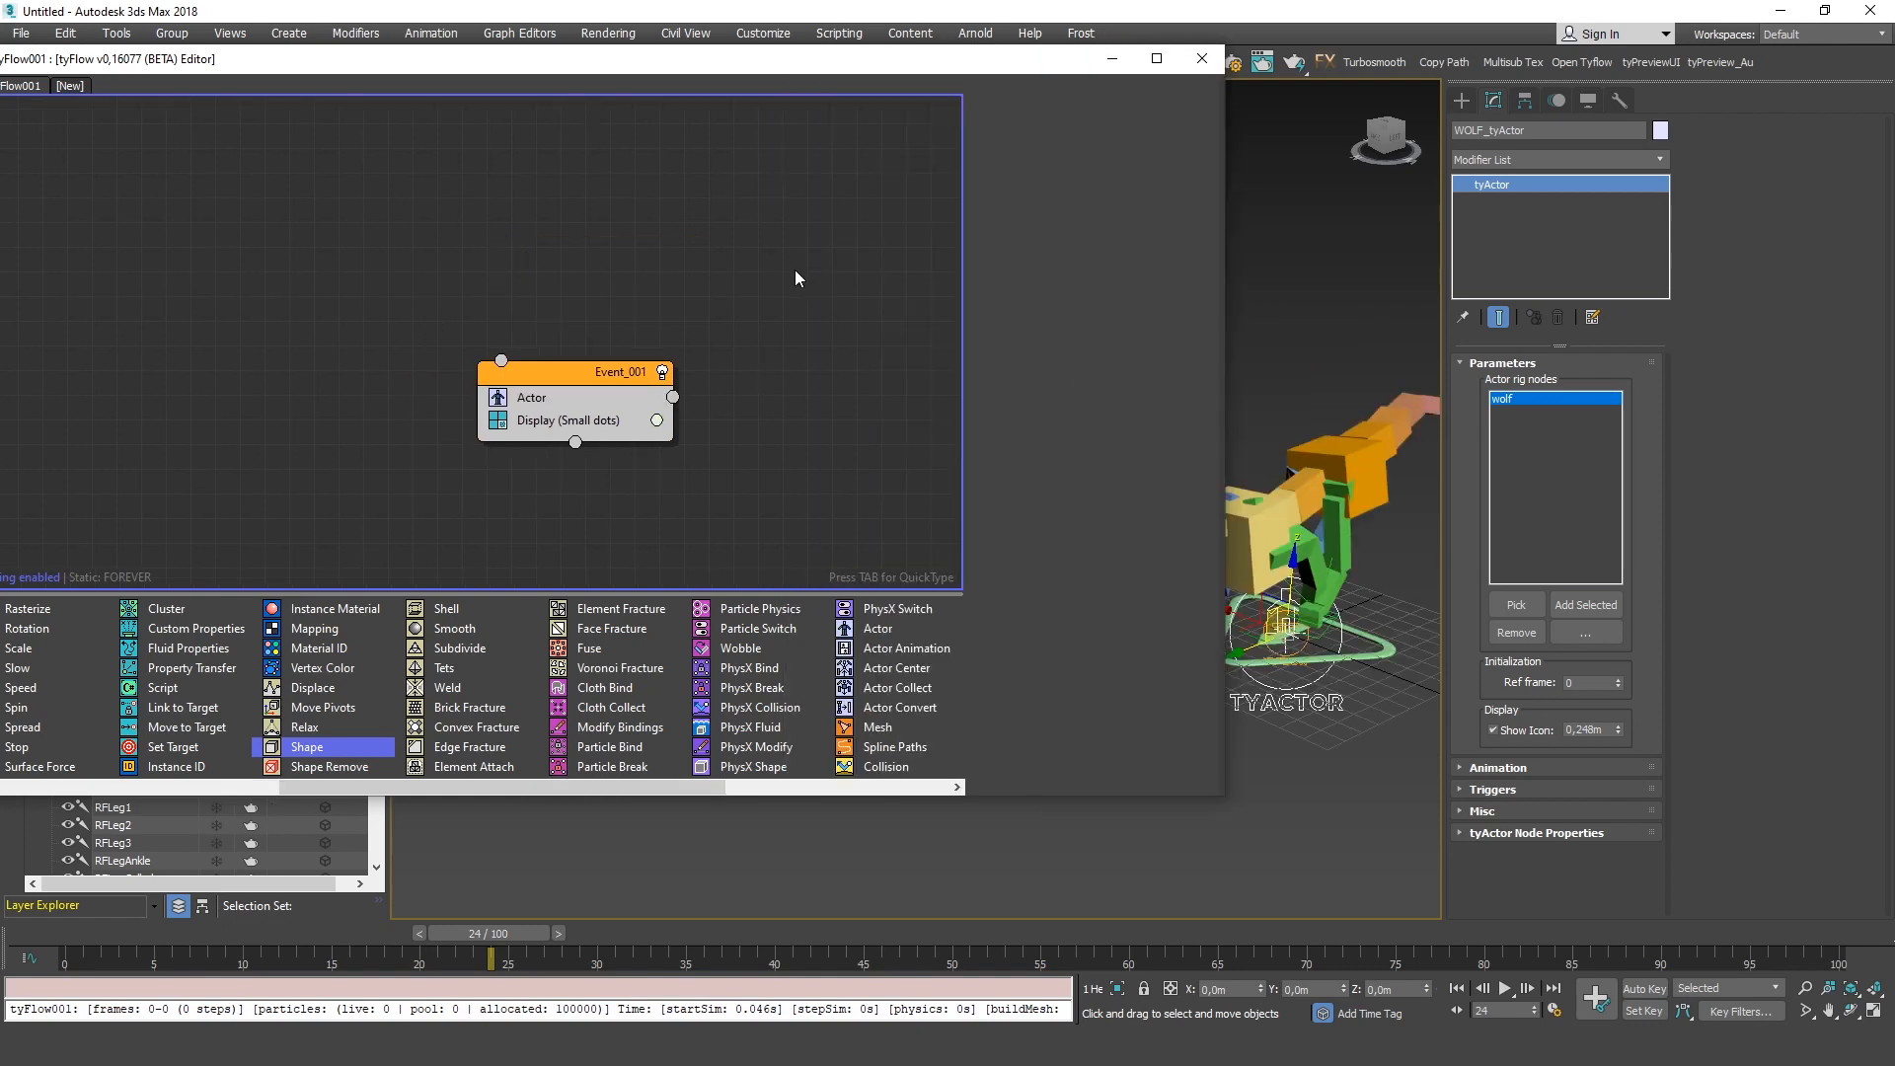
Add the Simple Icon tyFlow preset to the flow
right_click(554, 307)
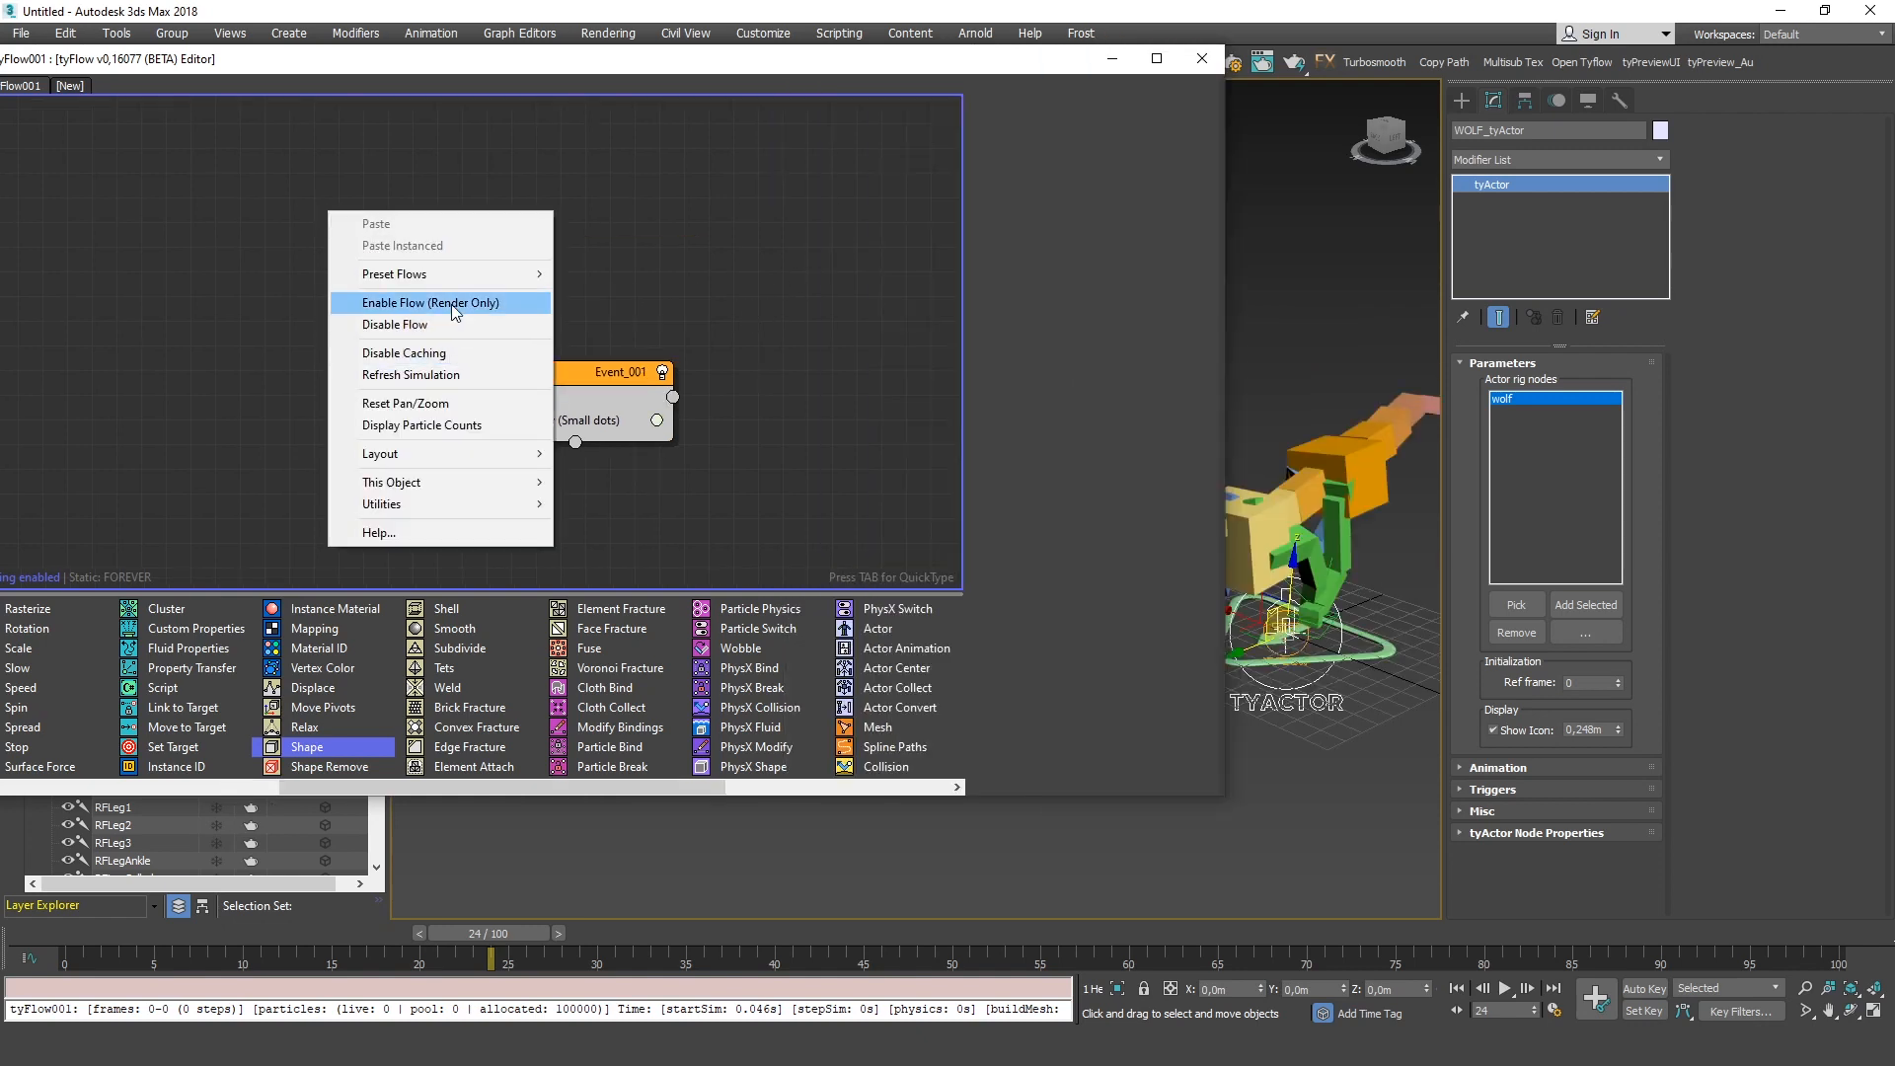
mouse_move(457, 280)
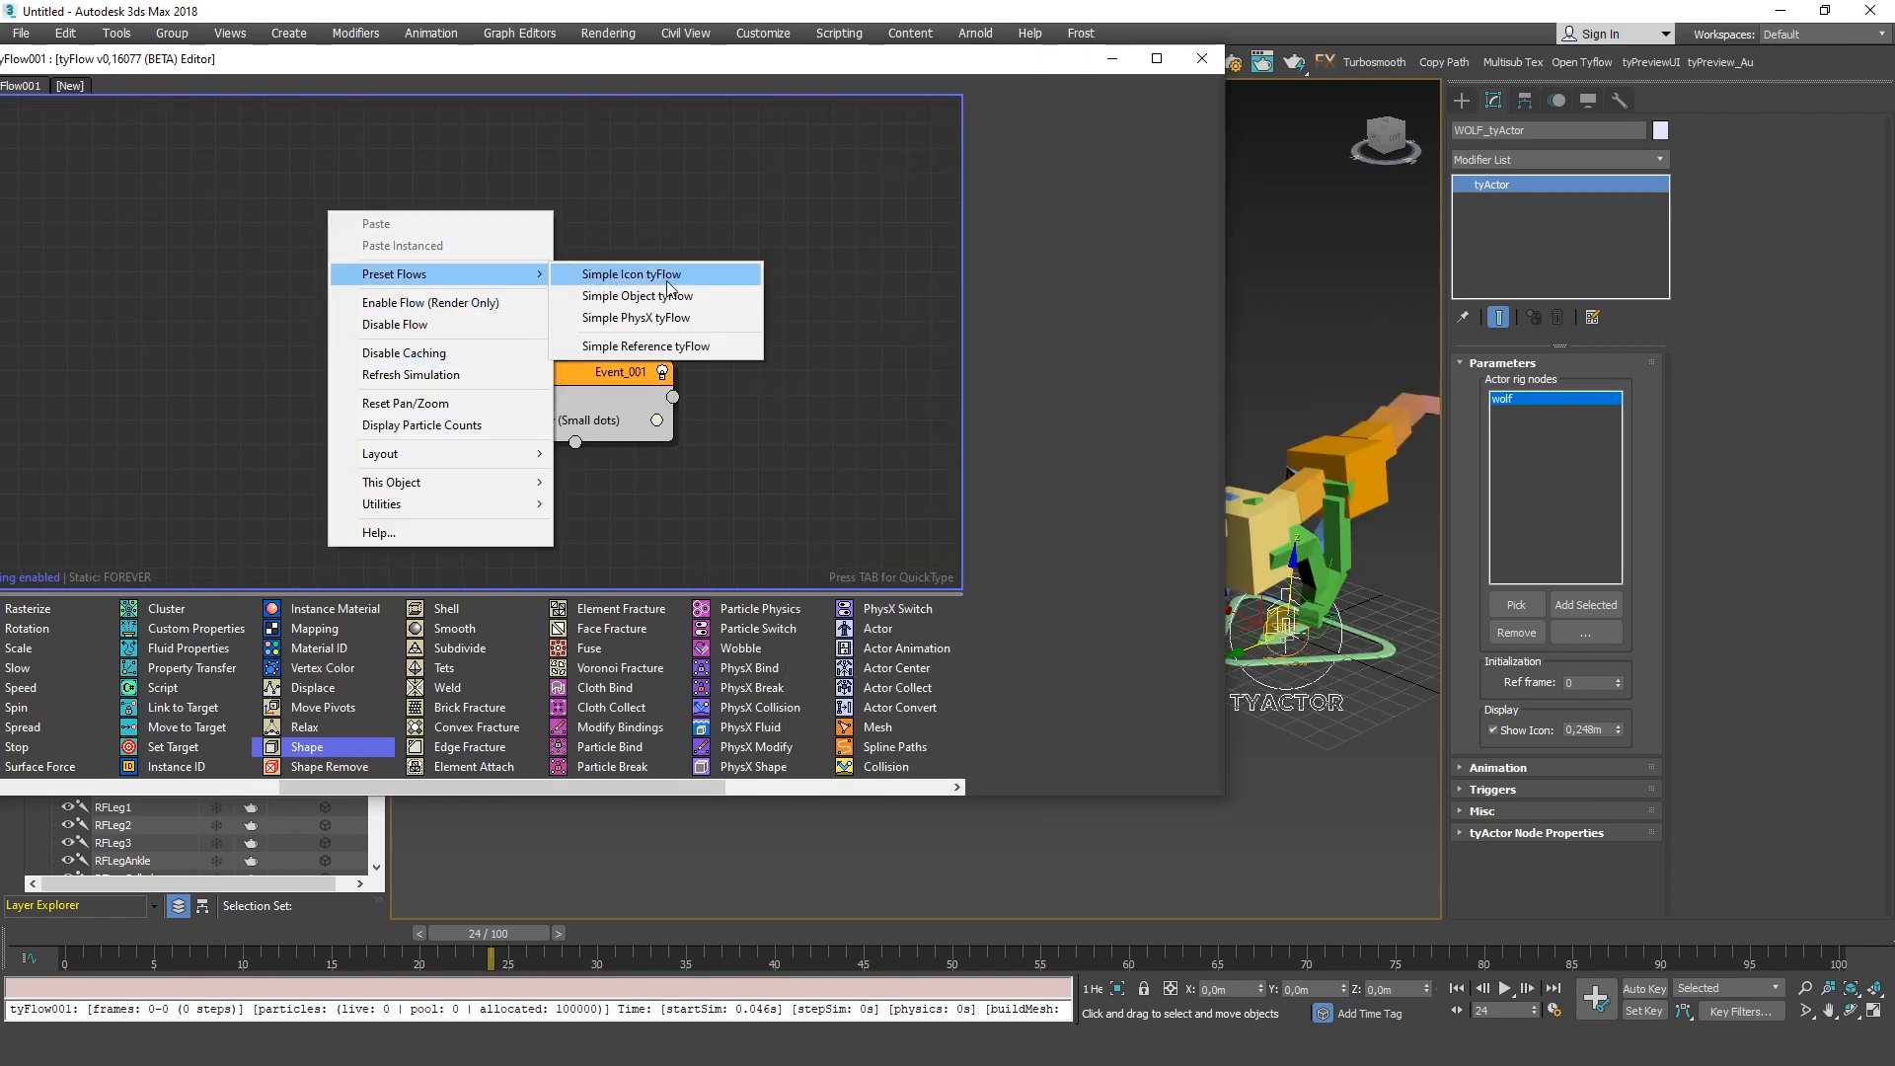
click(649, 272)
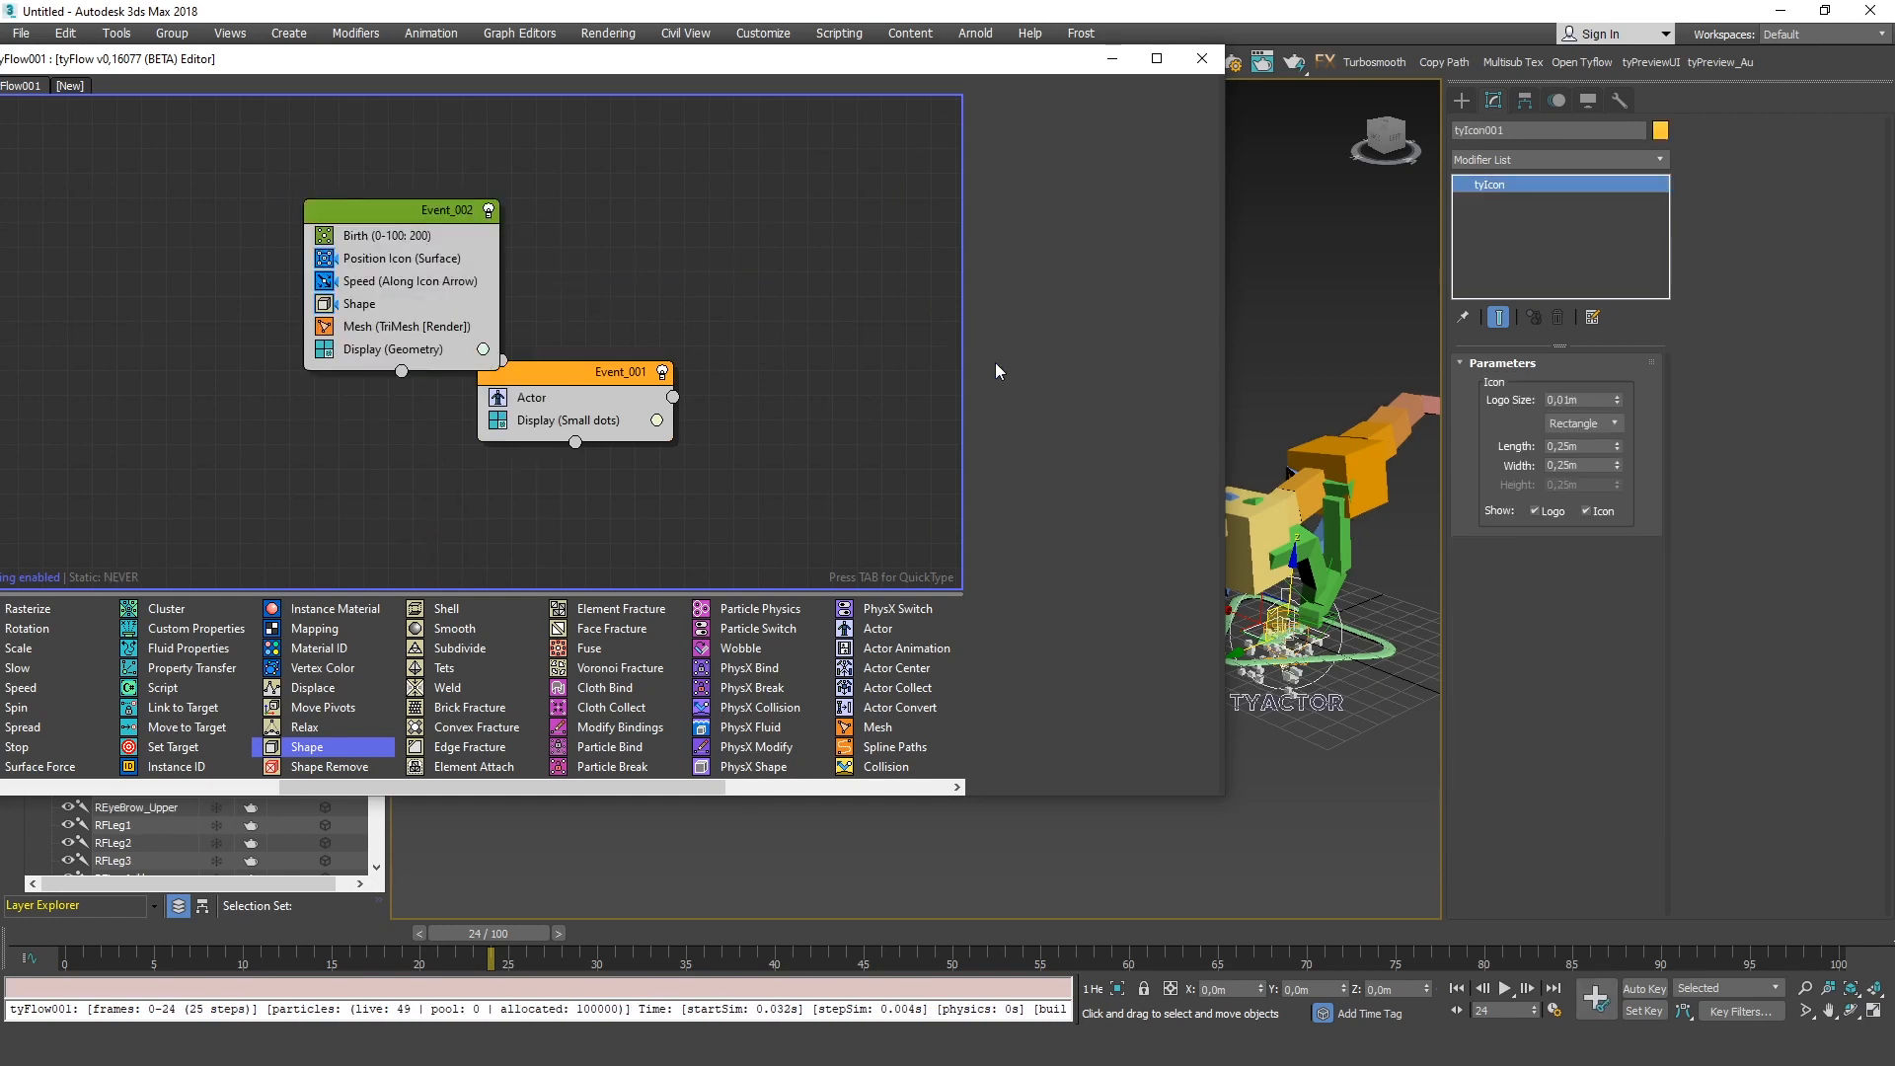
Make the birth icon a circle about 5.86 m in diameter and move it to about 5.28 m in X
drag(952, 59, 730, 48)
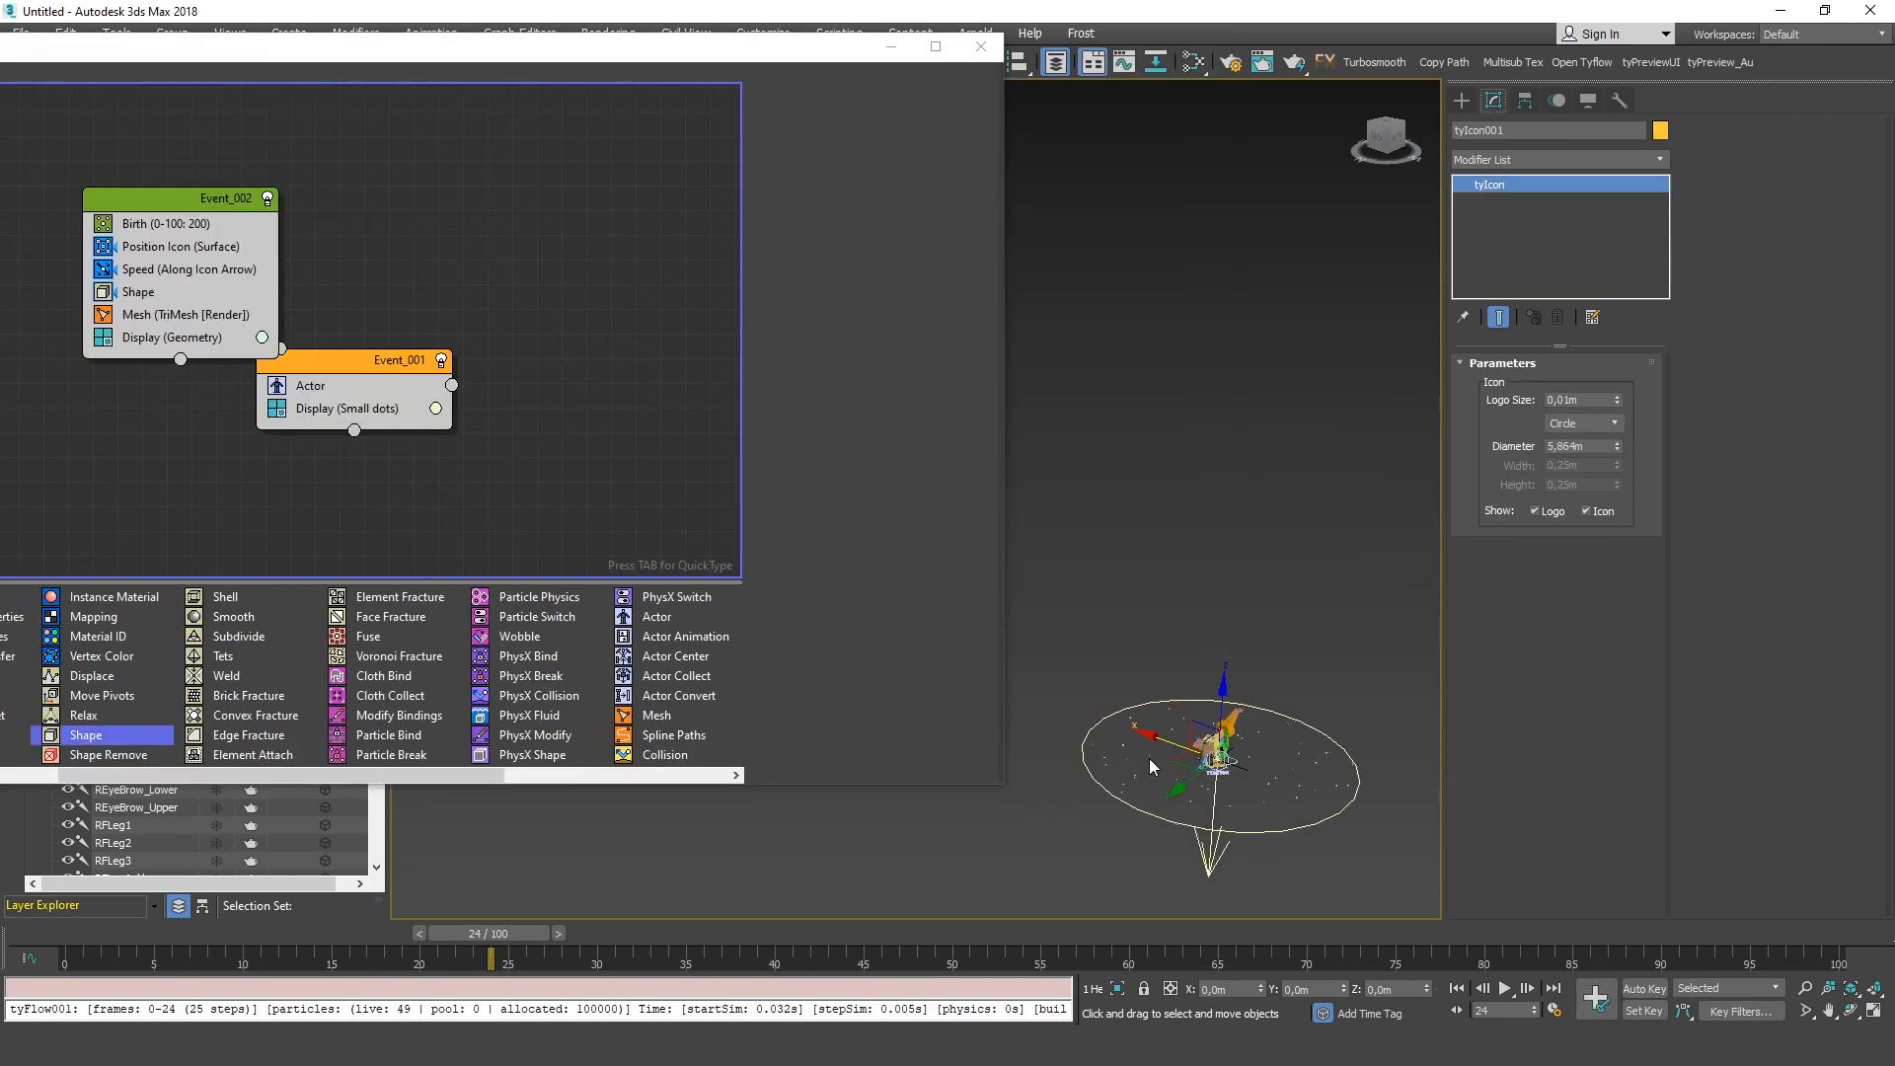
mouse_move(1180, 738)
mouse_down()
mouse_move(1150, 736)
mouse_move(1165, 711)
mouse_up()
alt+middle_drag(1164, 711, 1281, 697)
scroll(1235, 711, up, 5)
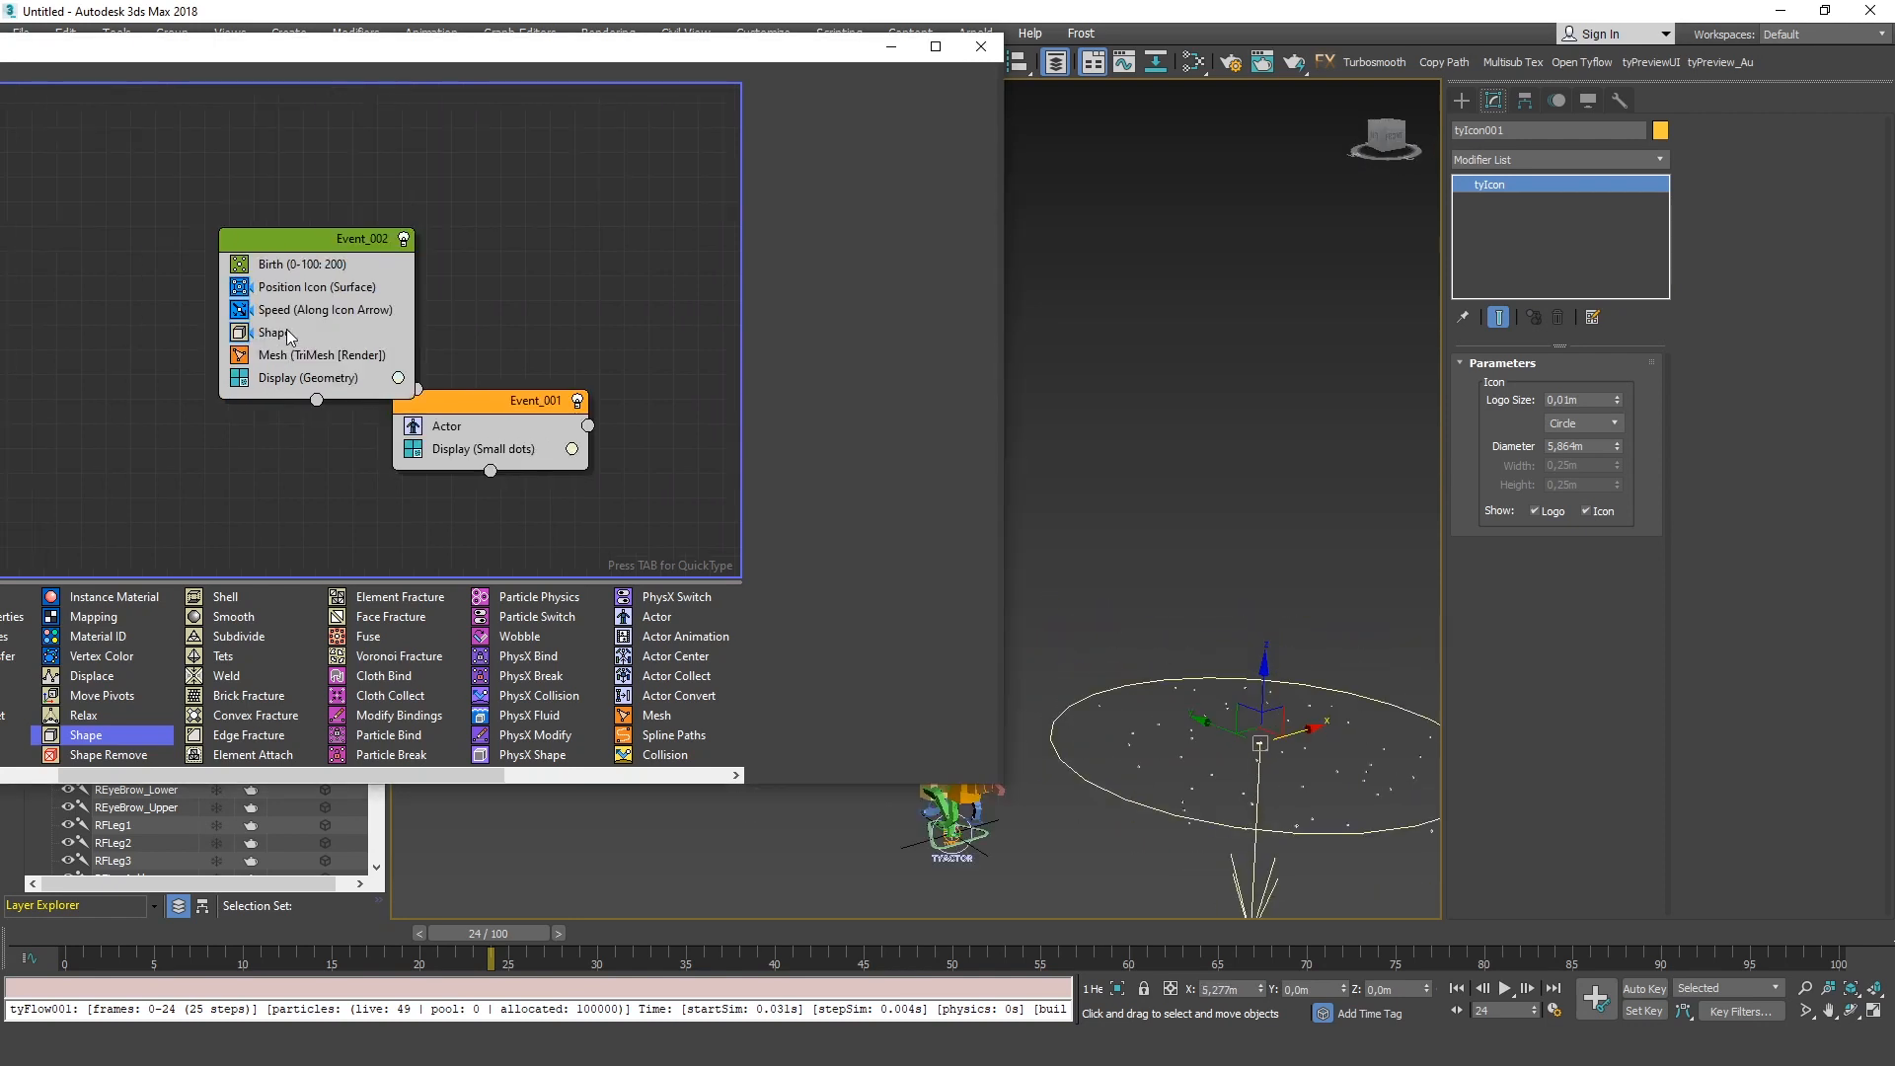
Delete the Speed, Shape and Mesh operators from Event_002 and move the Actor operator from Event_001 into their place
click(285, 354)
ctrl+click(287, 333)
ctrl+click(297, 312)
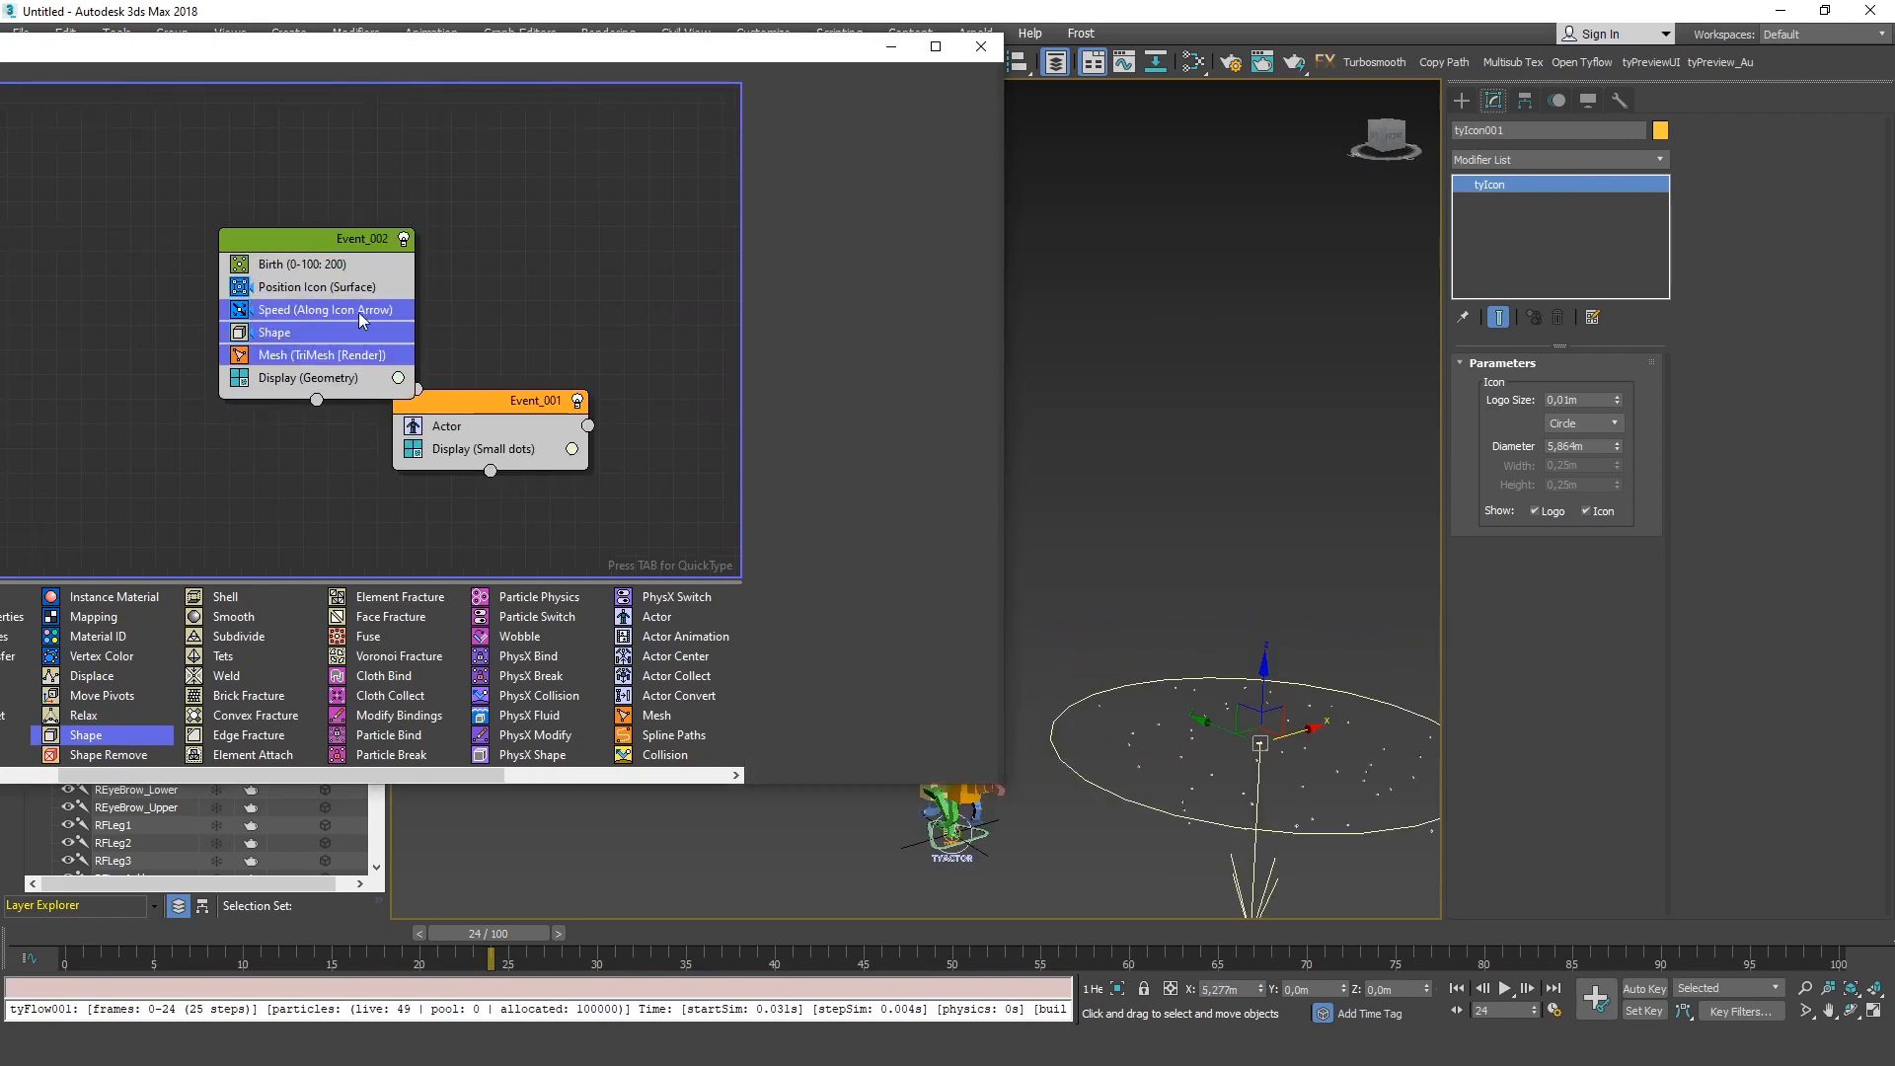
key(Delete)
drag(446, 426, 316, 308)
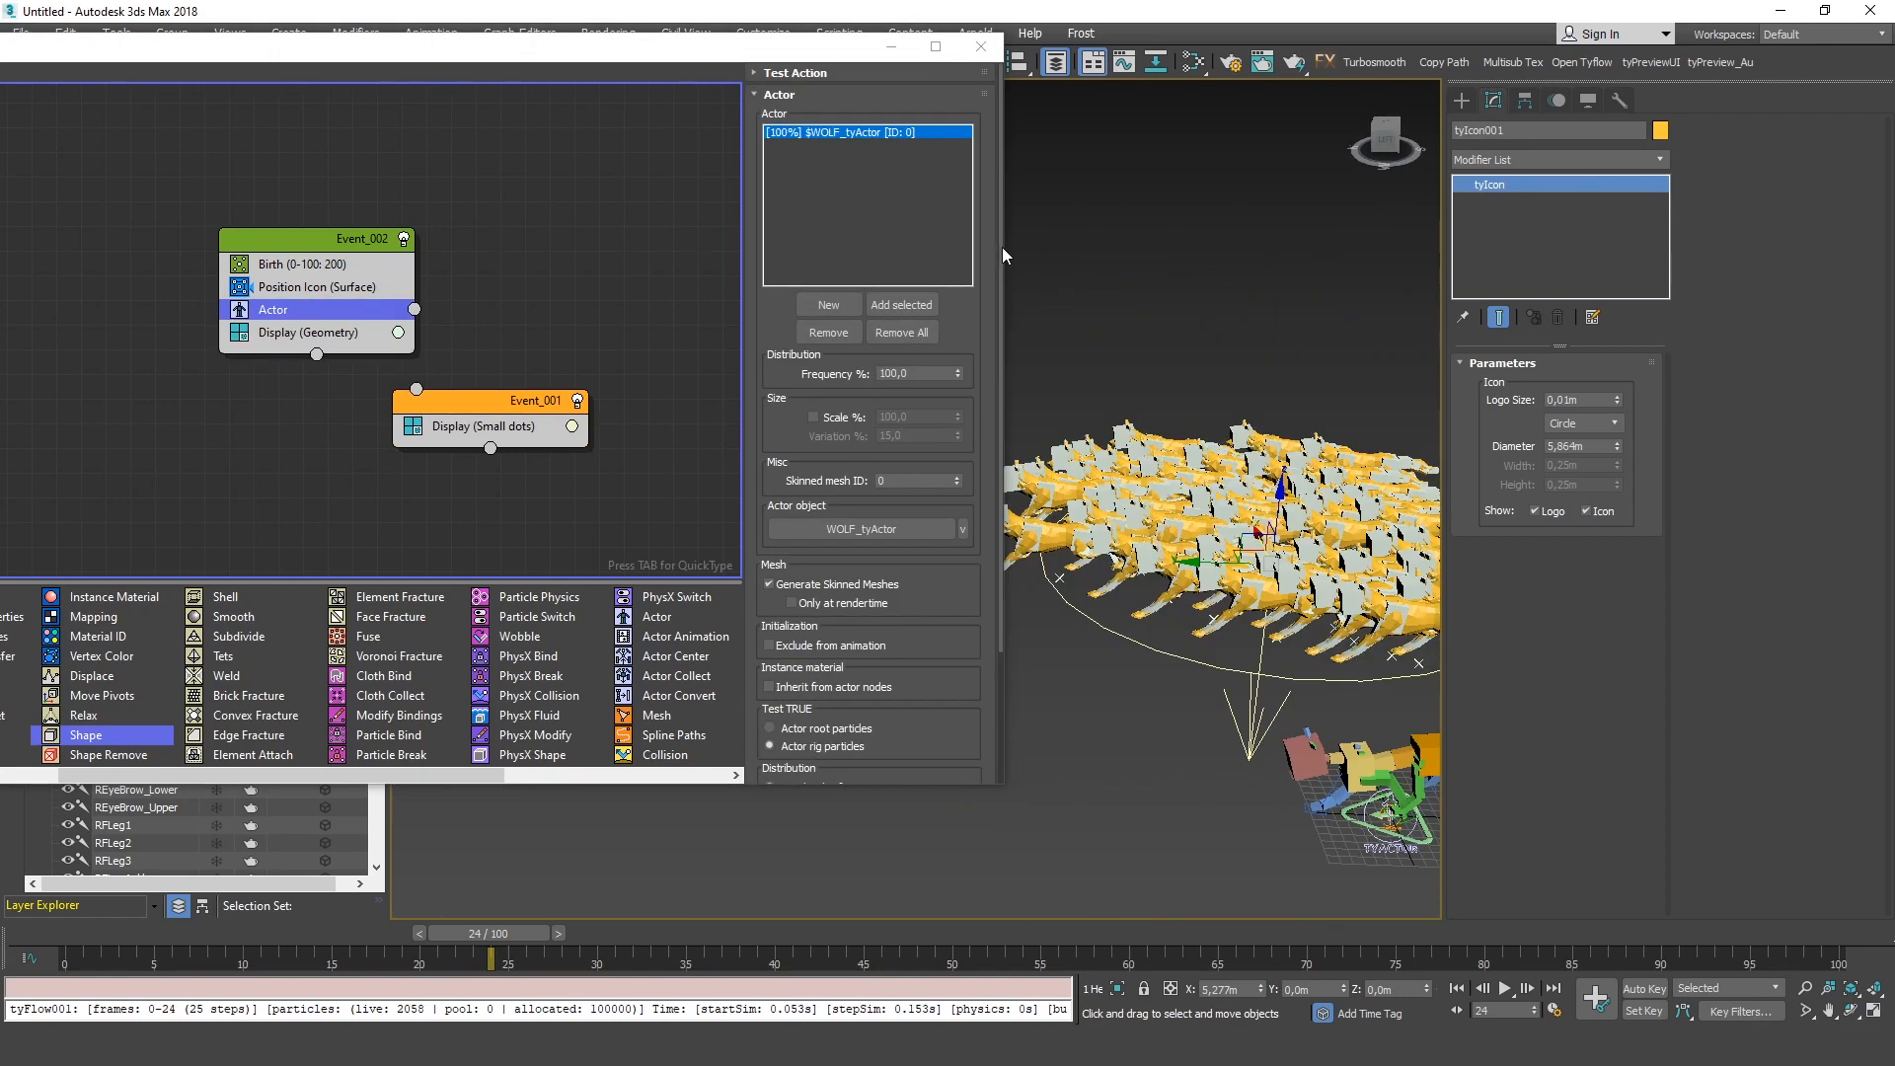
Set the Birth operator's end frame to 0 and its total to 10 particles
drag(1004, 246, 880, 246)
click(301, 264)
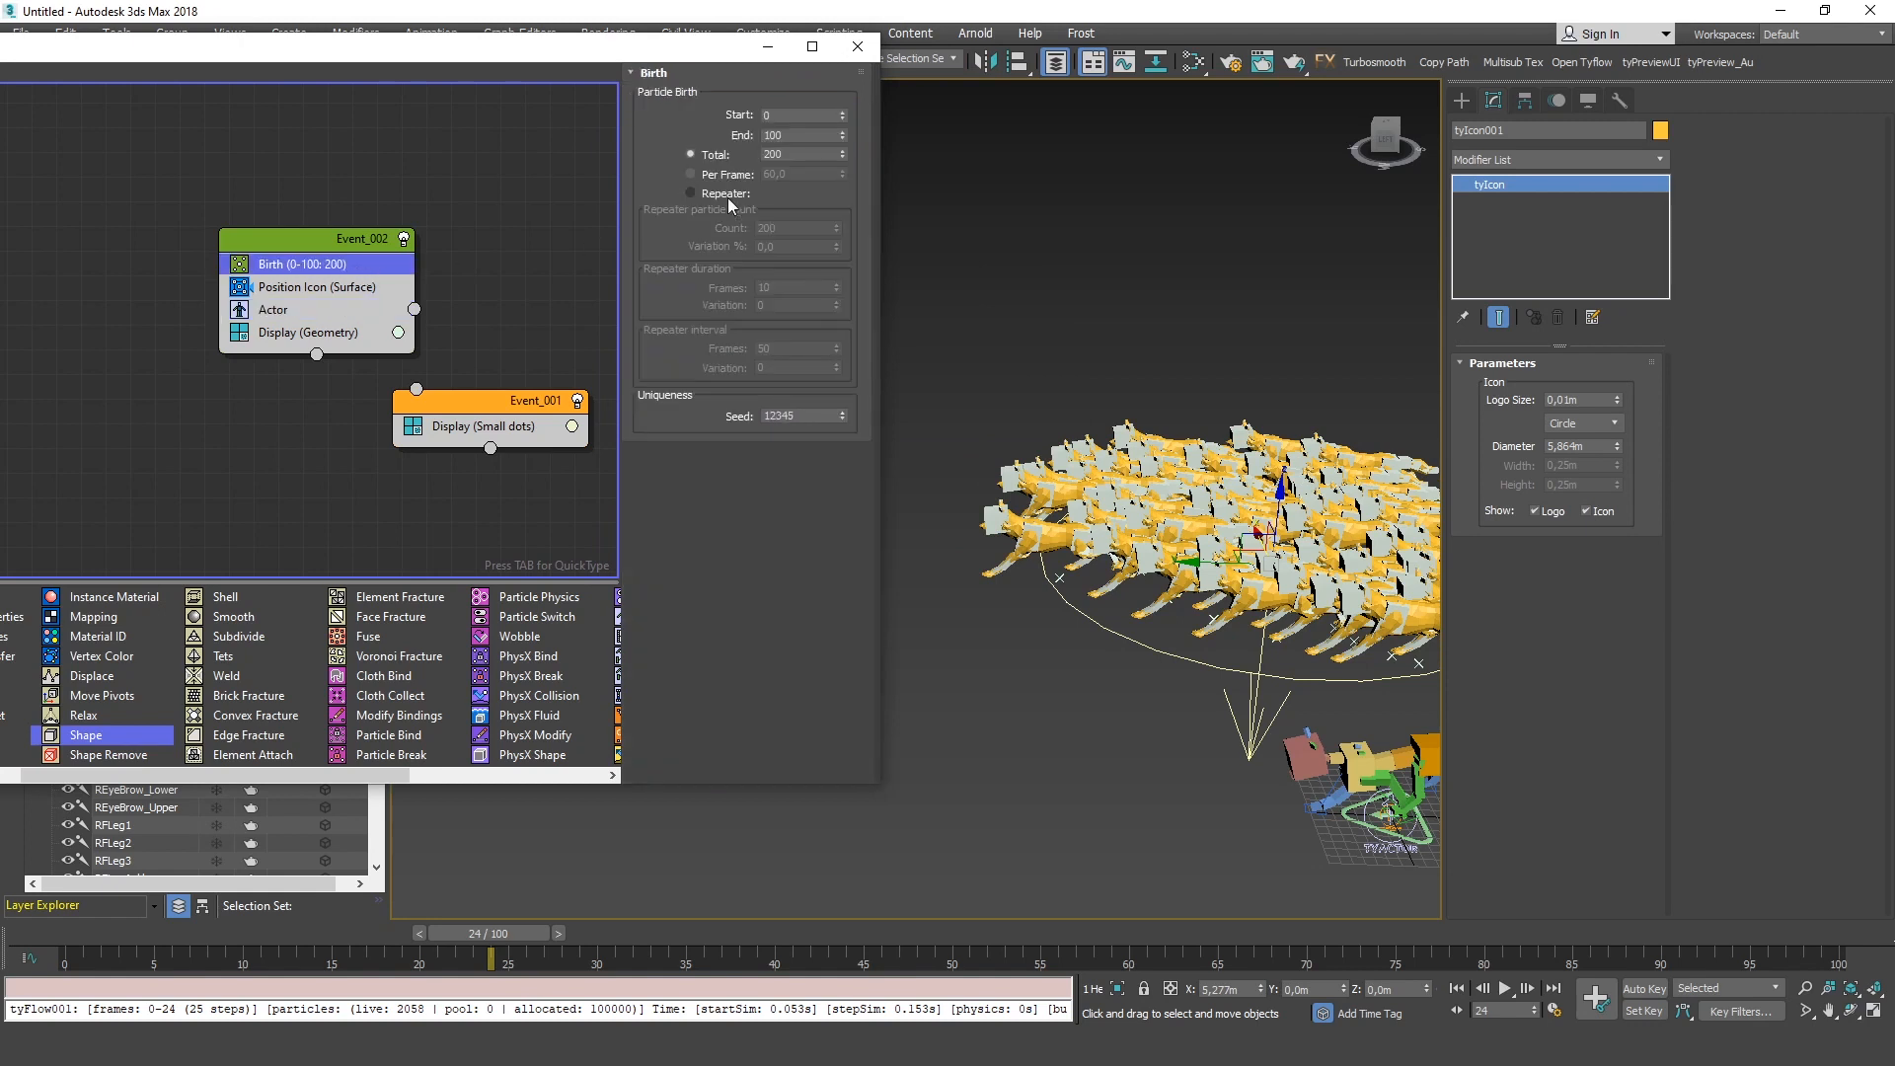
right_click(844, 137)
double_click(802, 152)
text(10)
key(Tab)
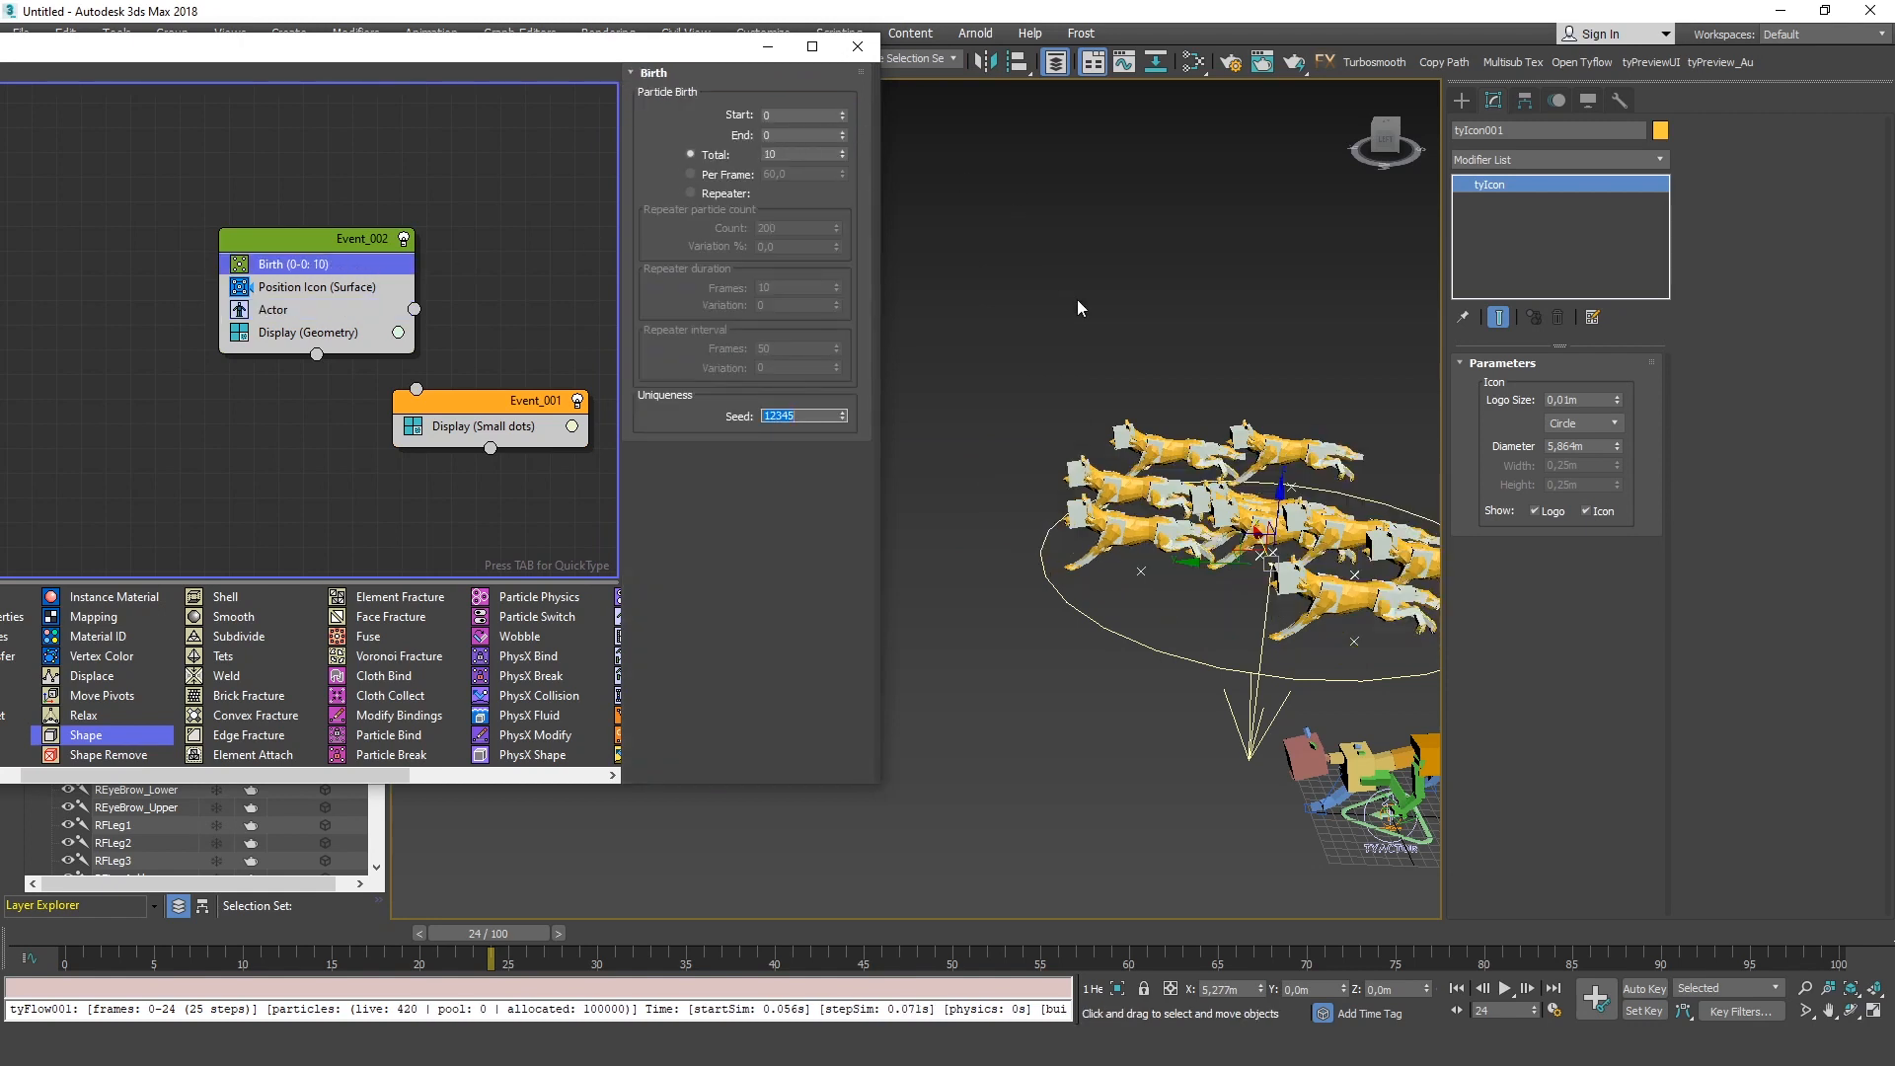
Scrub the timeline to frame 18 and examine the wolf actors and the Display operator settings of Event_002
alt+middle_drag(1066, 293, 1365, 524)
drag(500, 934, 446, 922)
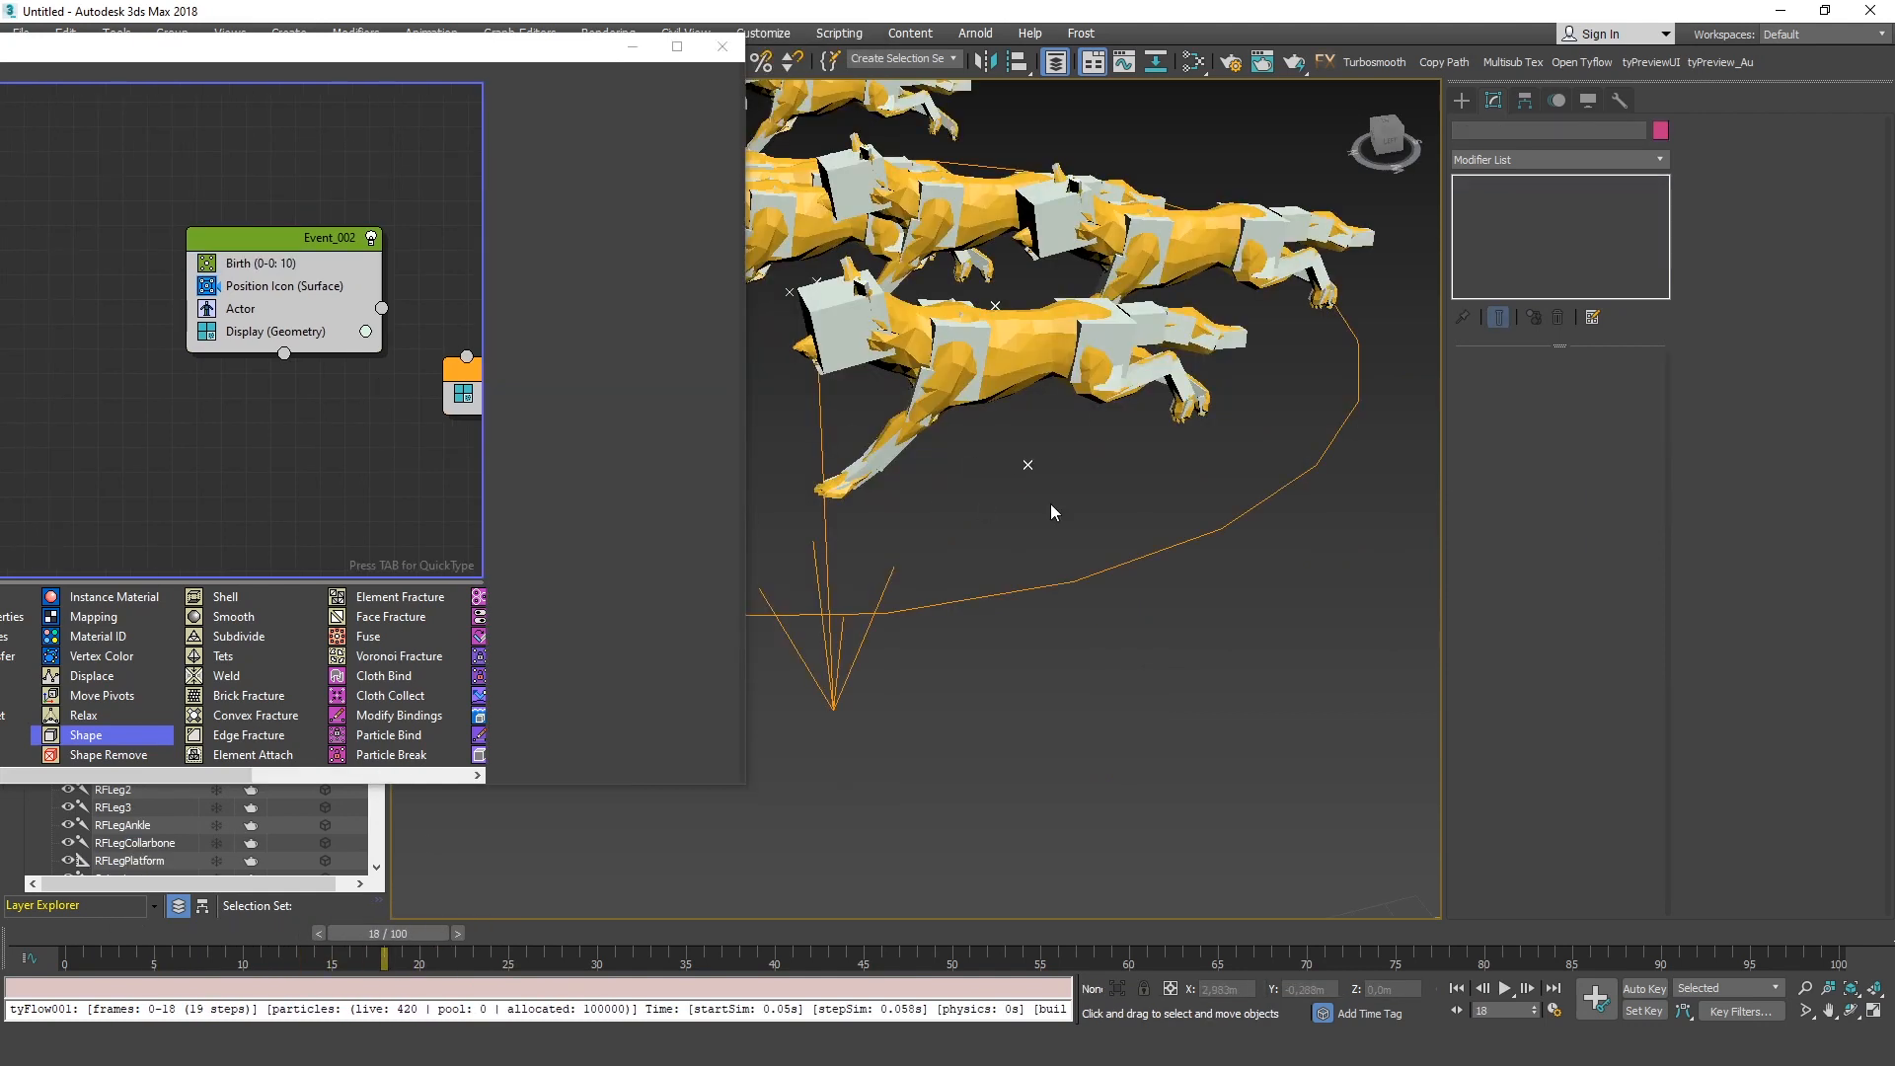
middle_drag(1071, 471, 1156, 529)
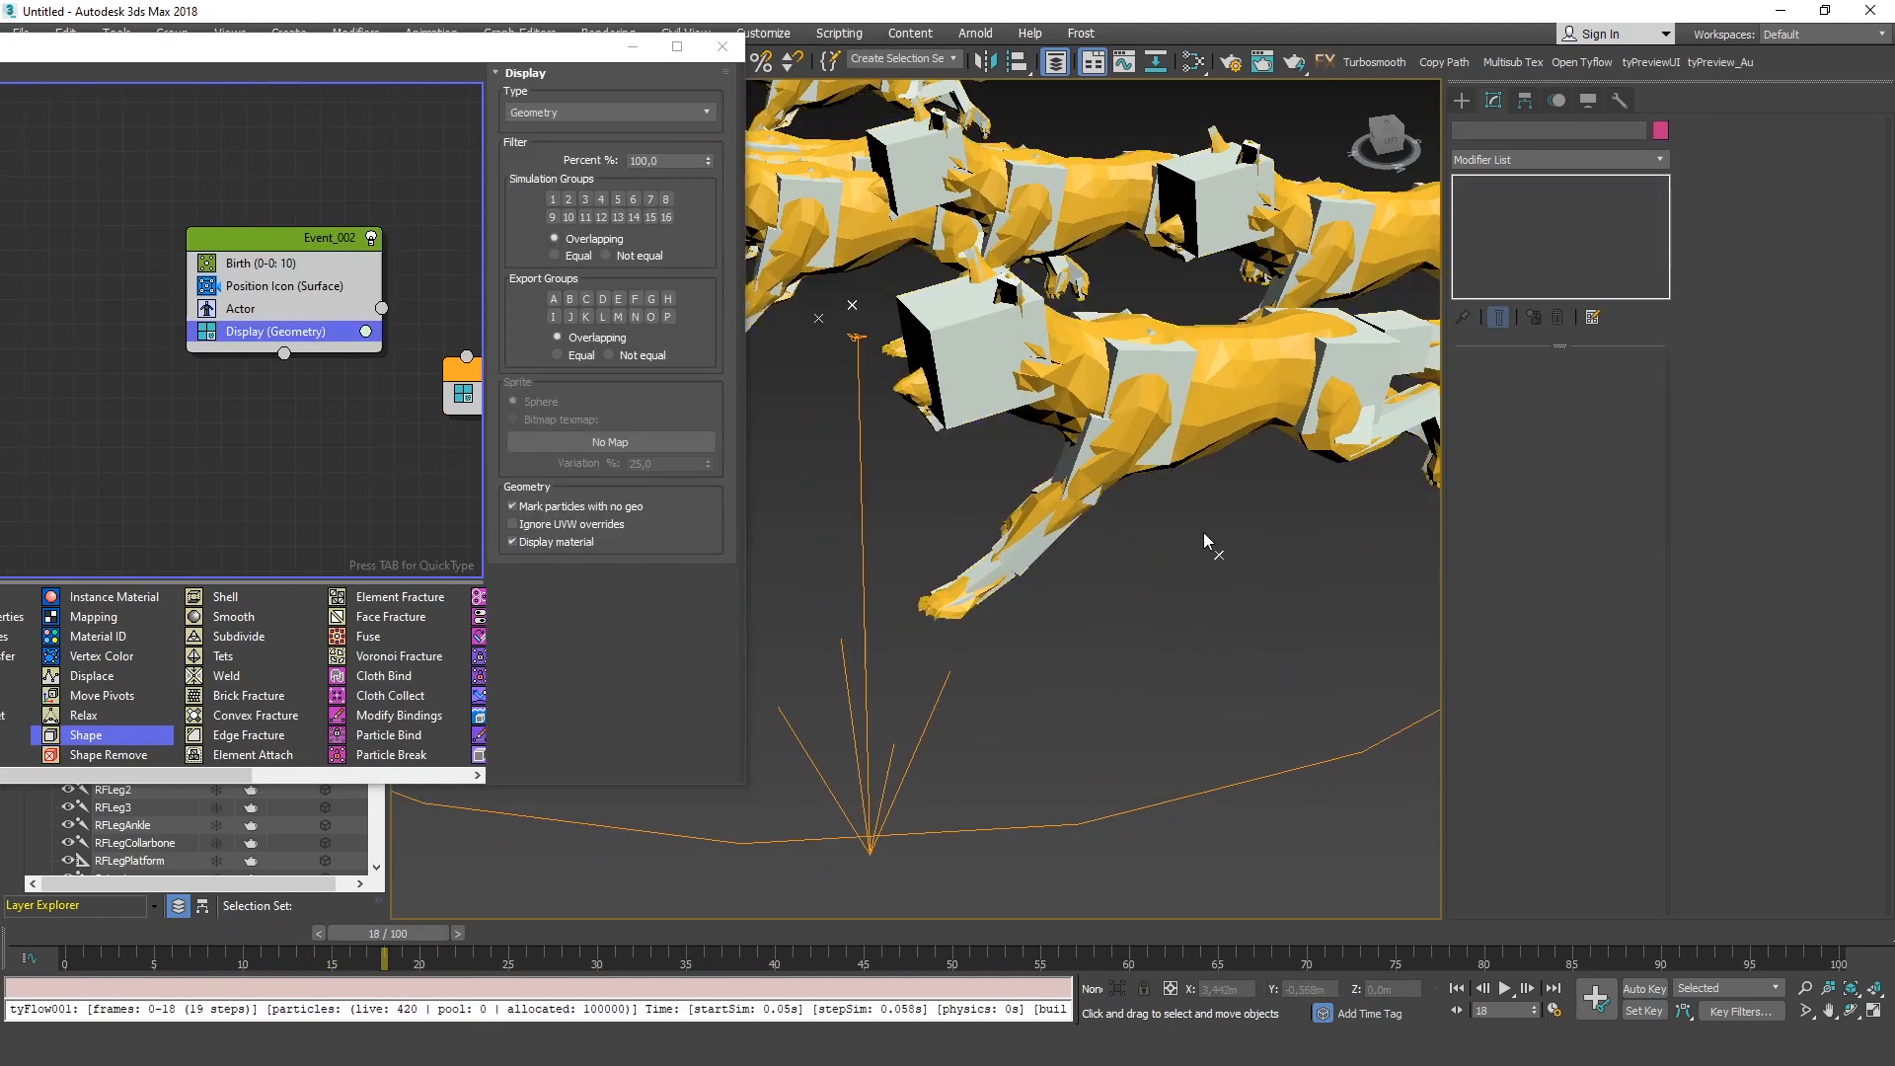
middle_drag(1268, 603, 1152, 540)
scroll(1151, 523, down, 4)
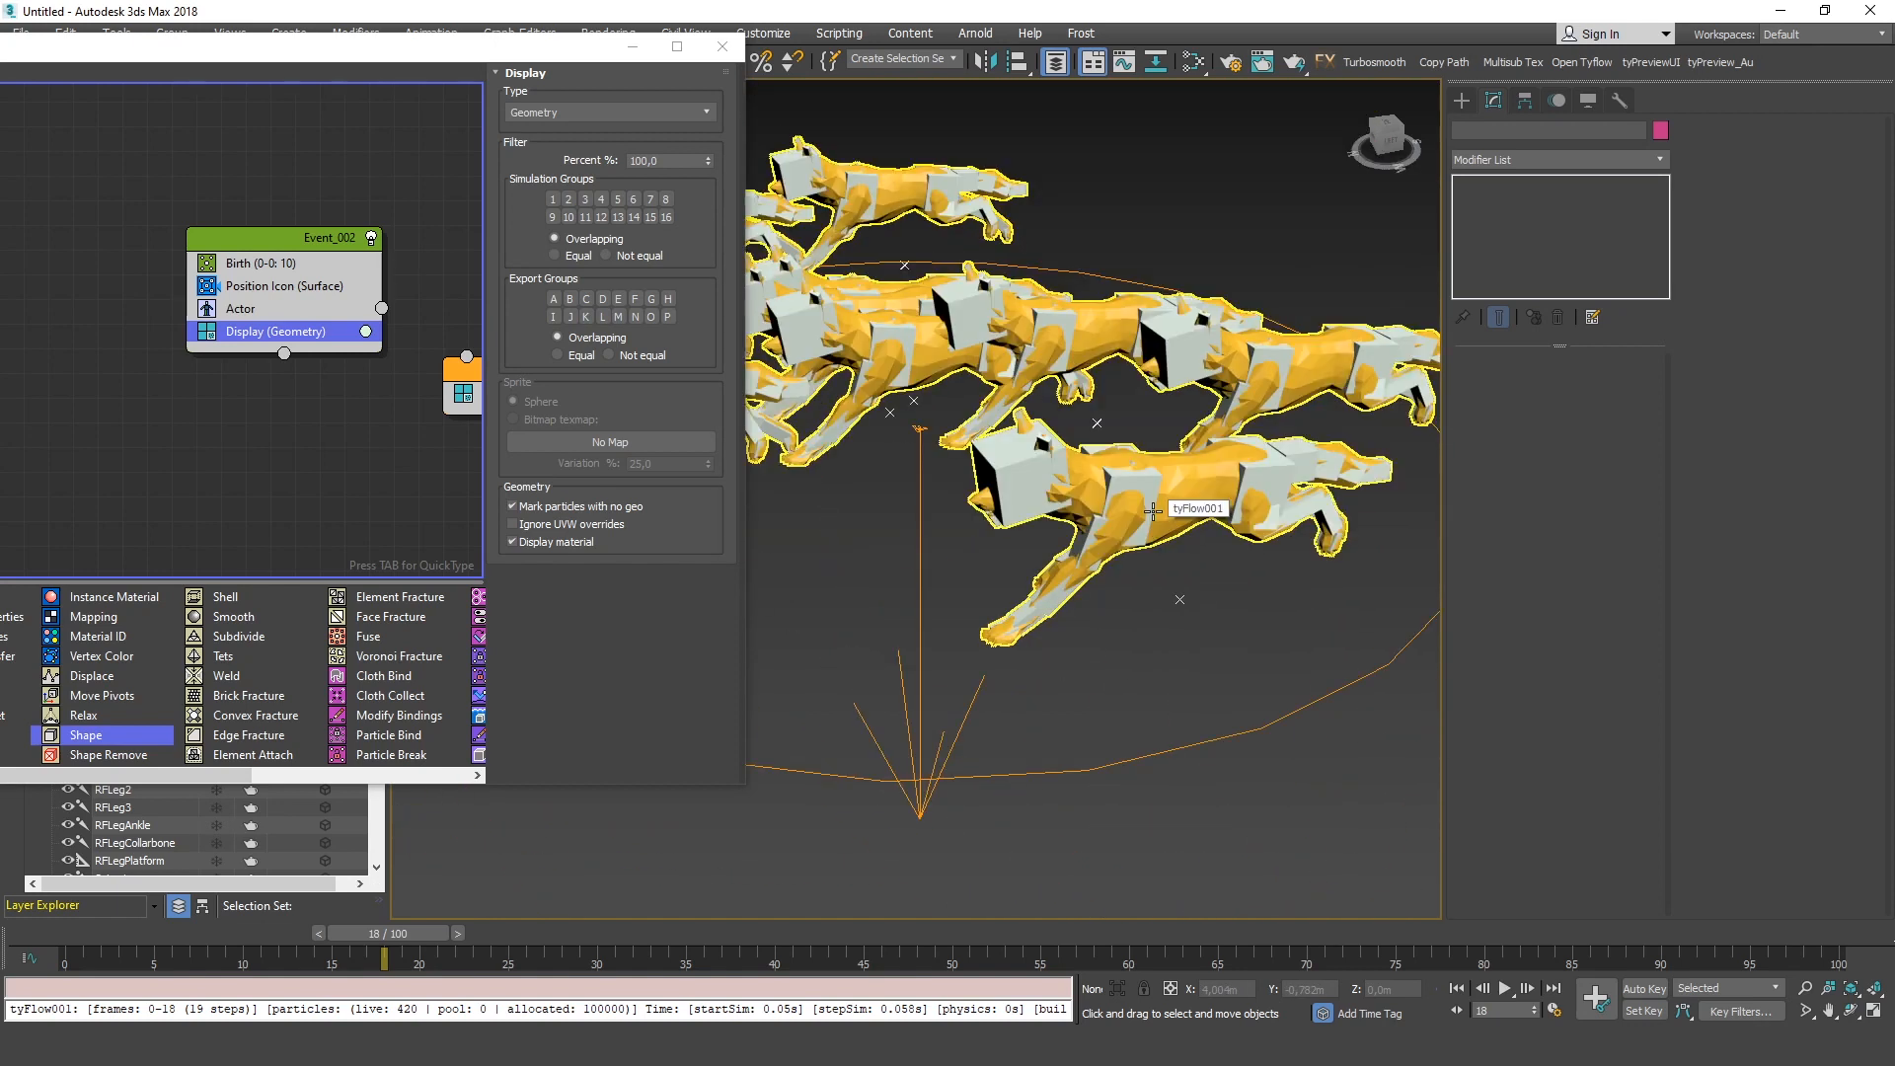
Compare the wolves with Generate Skinned Meshes turned off and on in the Actor operator of Event_002
scroll(1153, 511, up, 4)
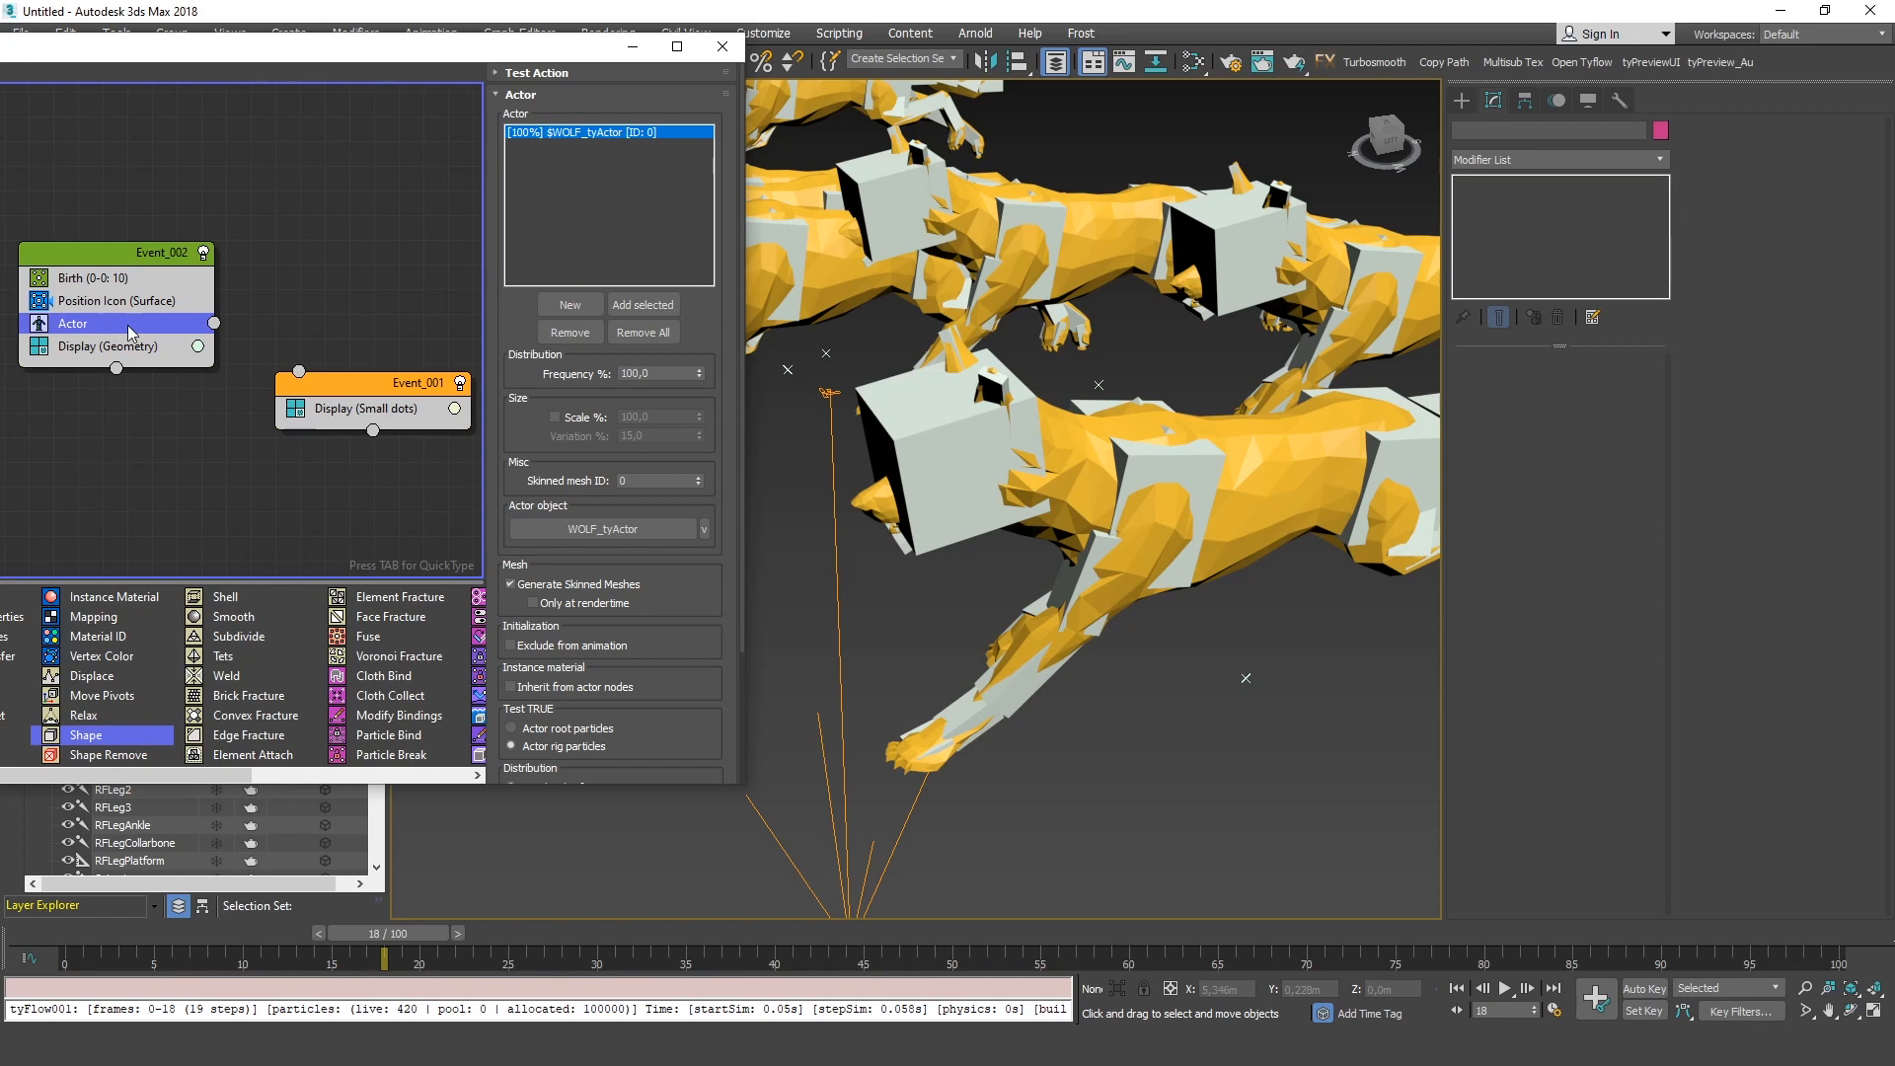
scroll(523, 382, down, 3)
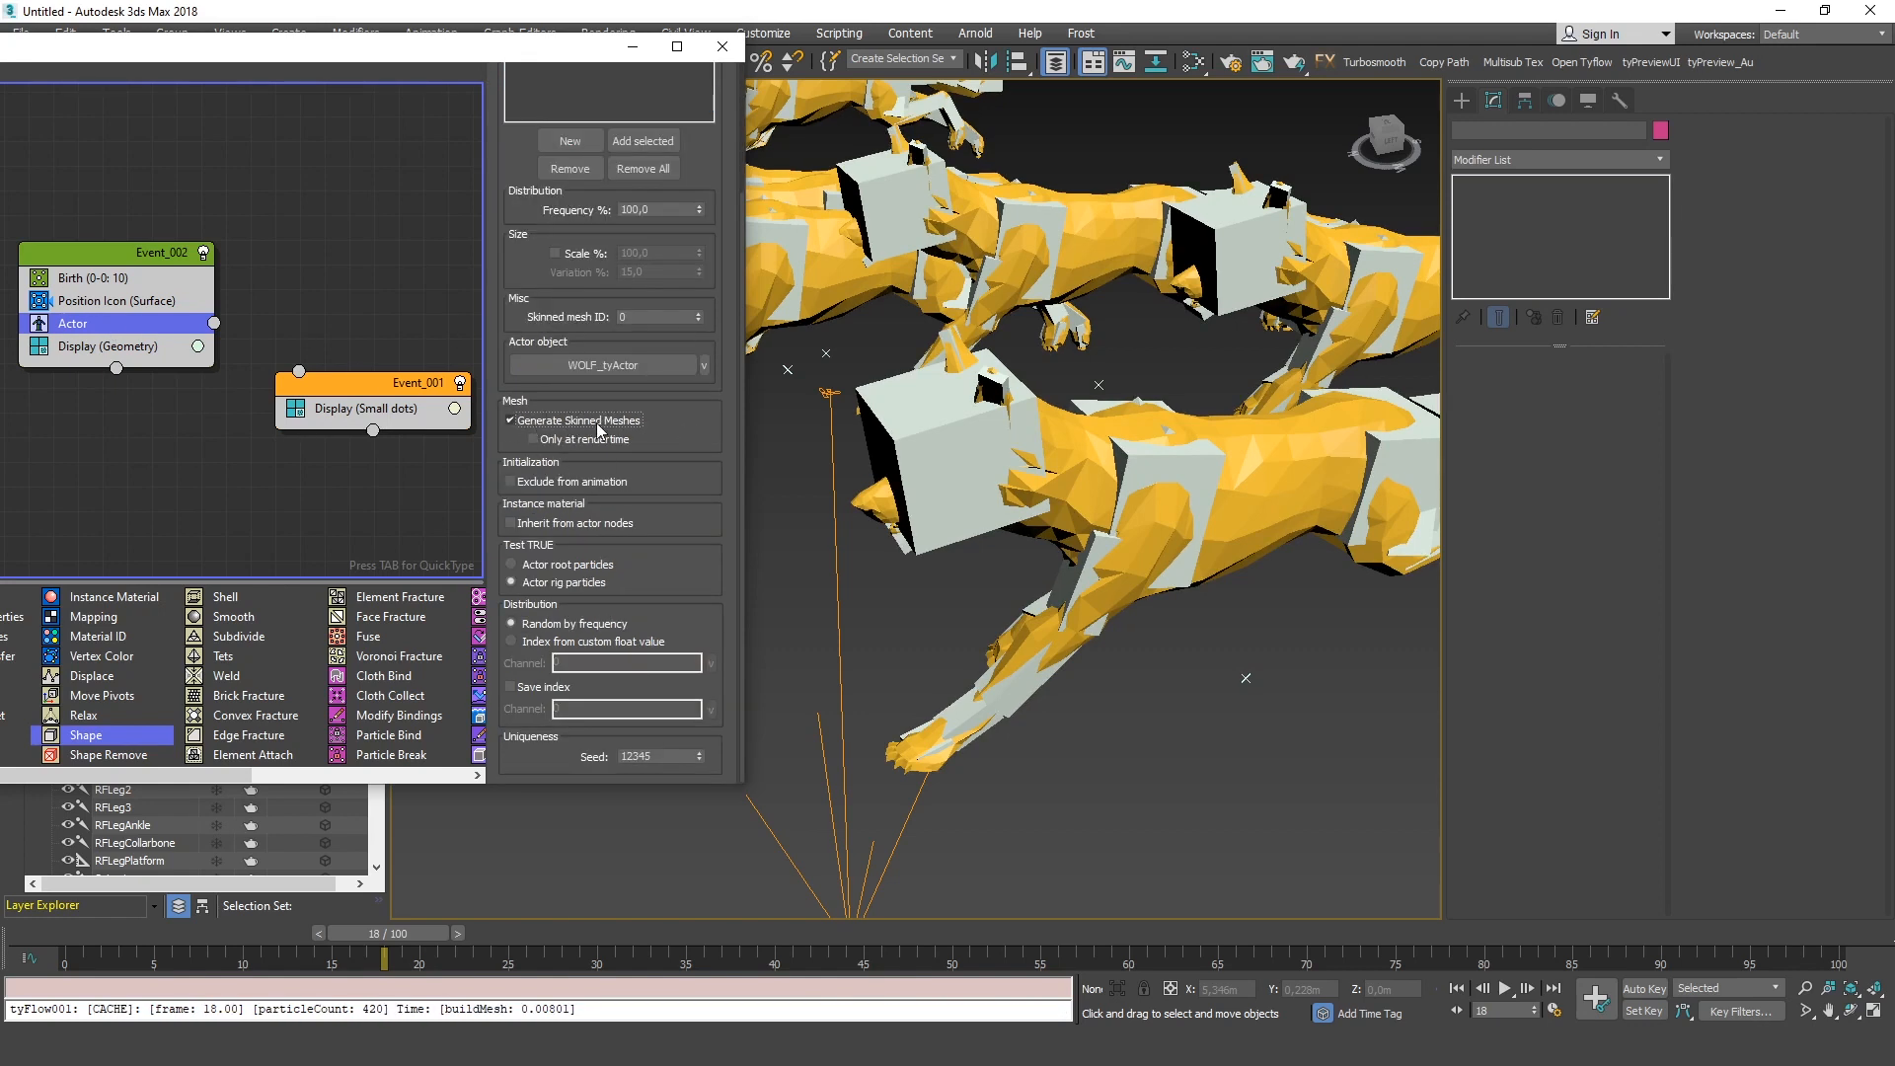
click(555, 422)
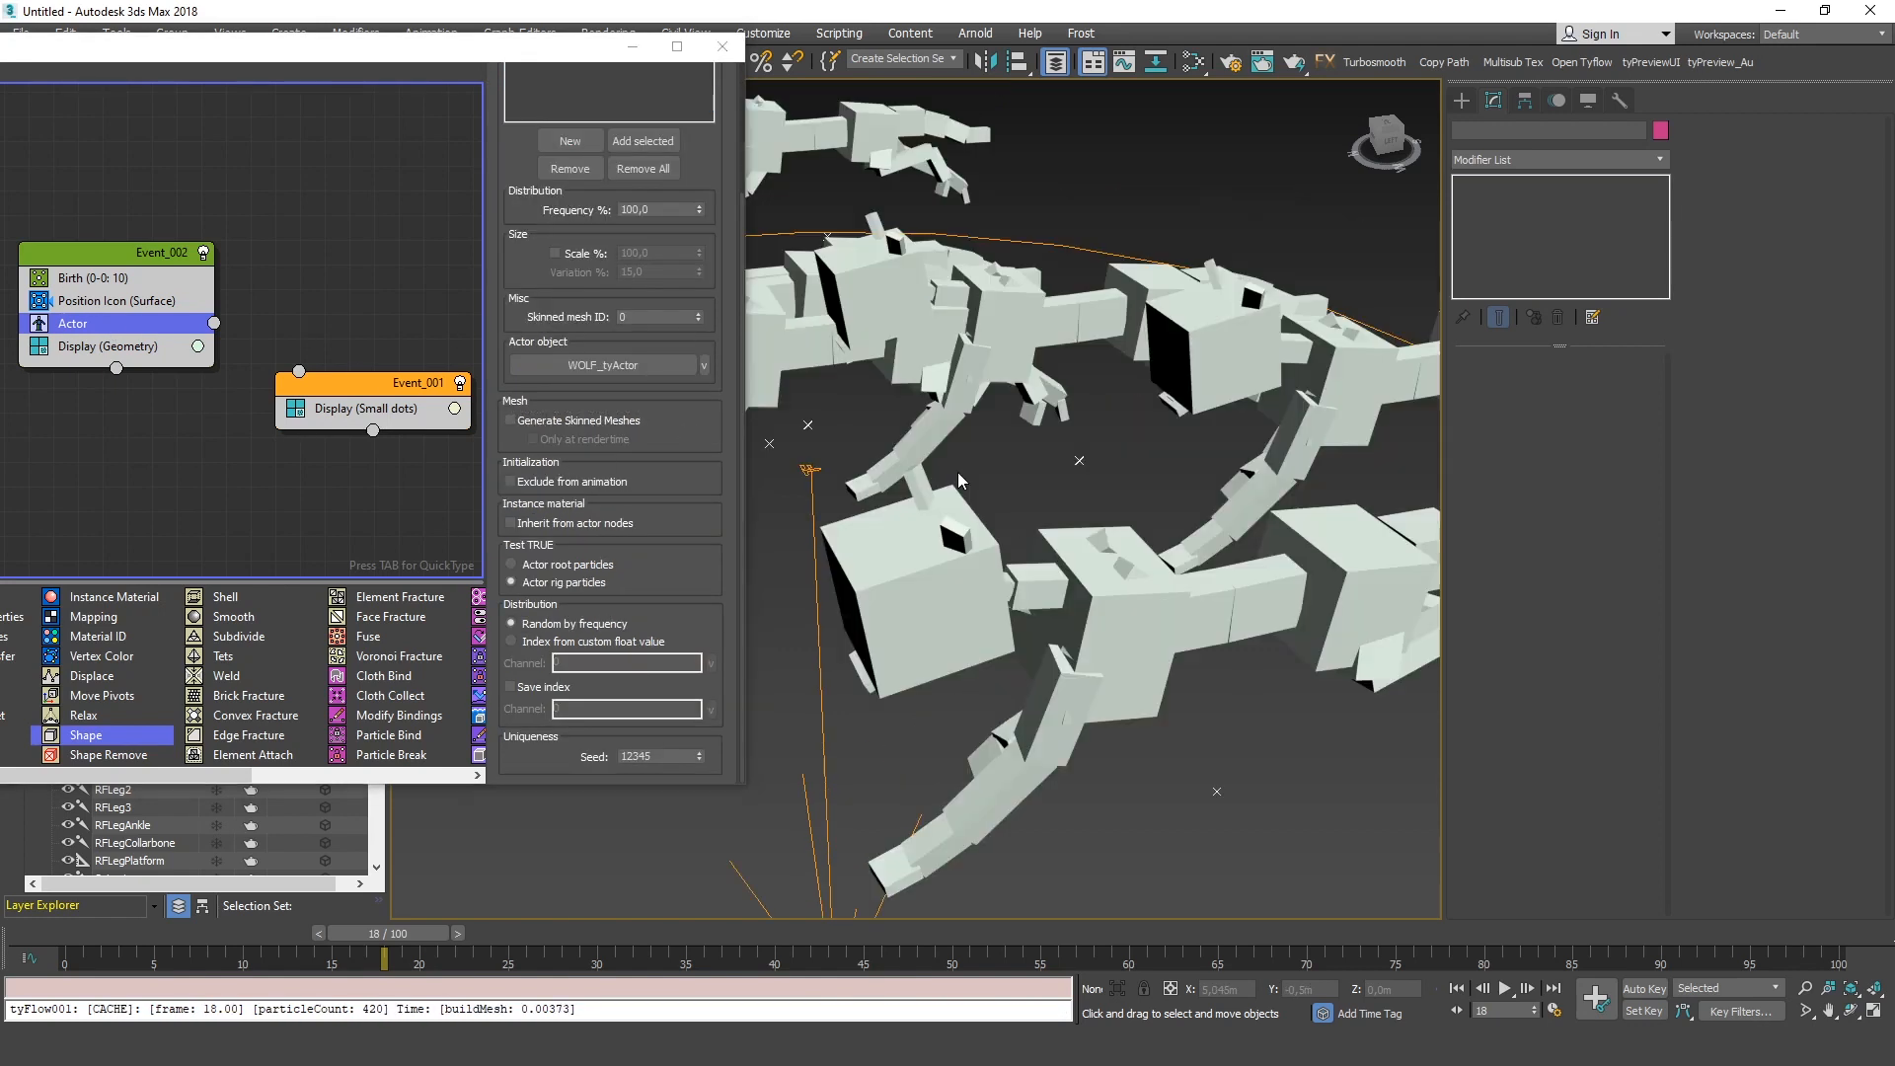
click(563, 424)
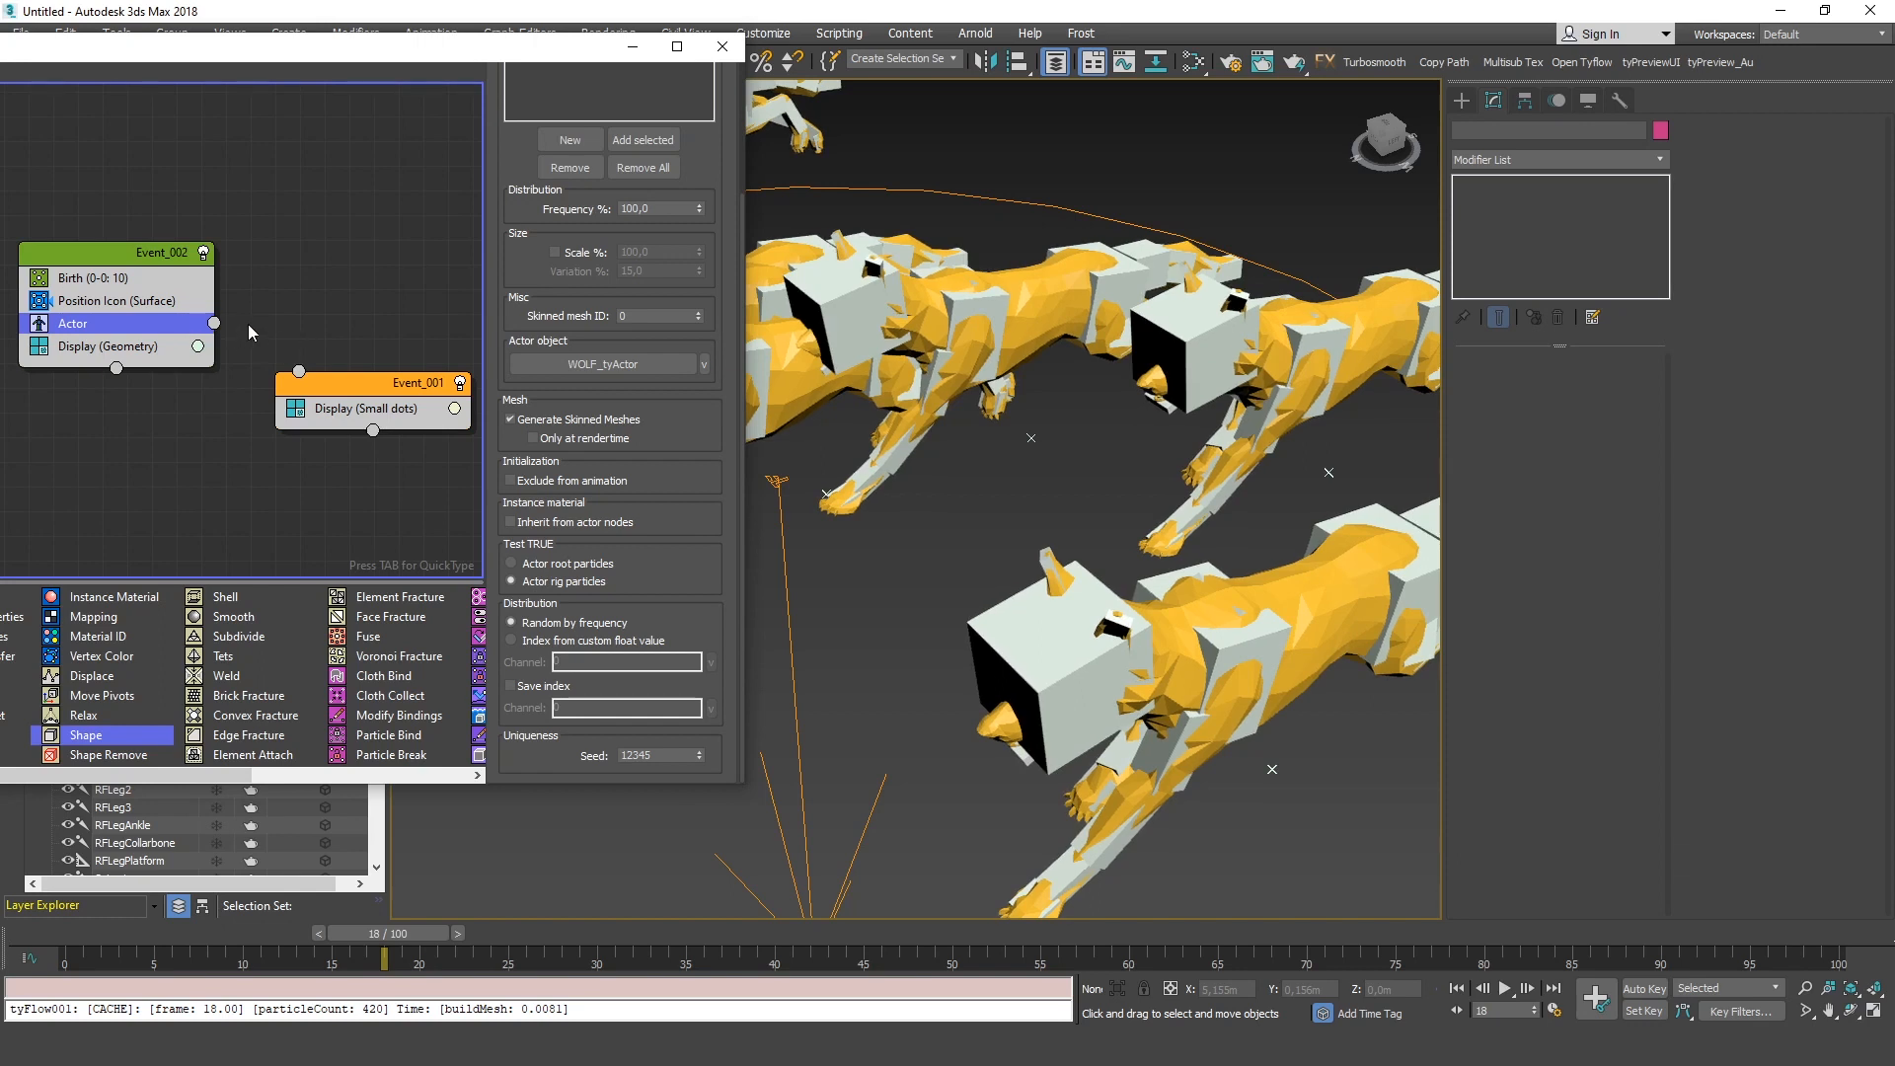
Connect the Actor operator's output in Event_002 to Event_001 and show the particle counts on the events
drag(214, 324, 299, 372)
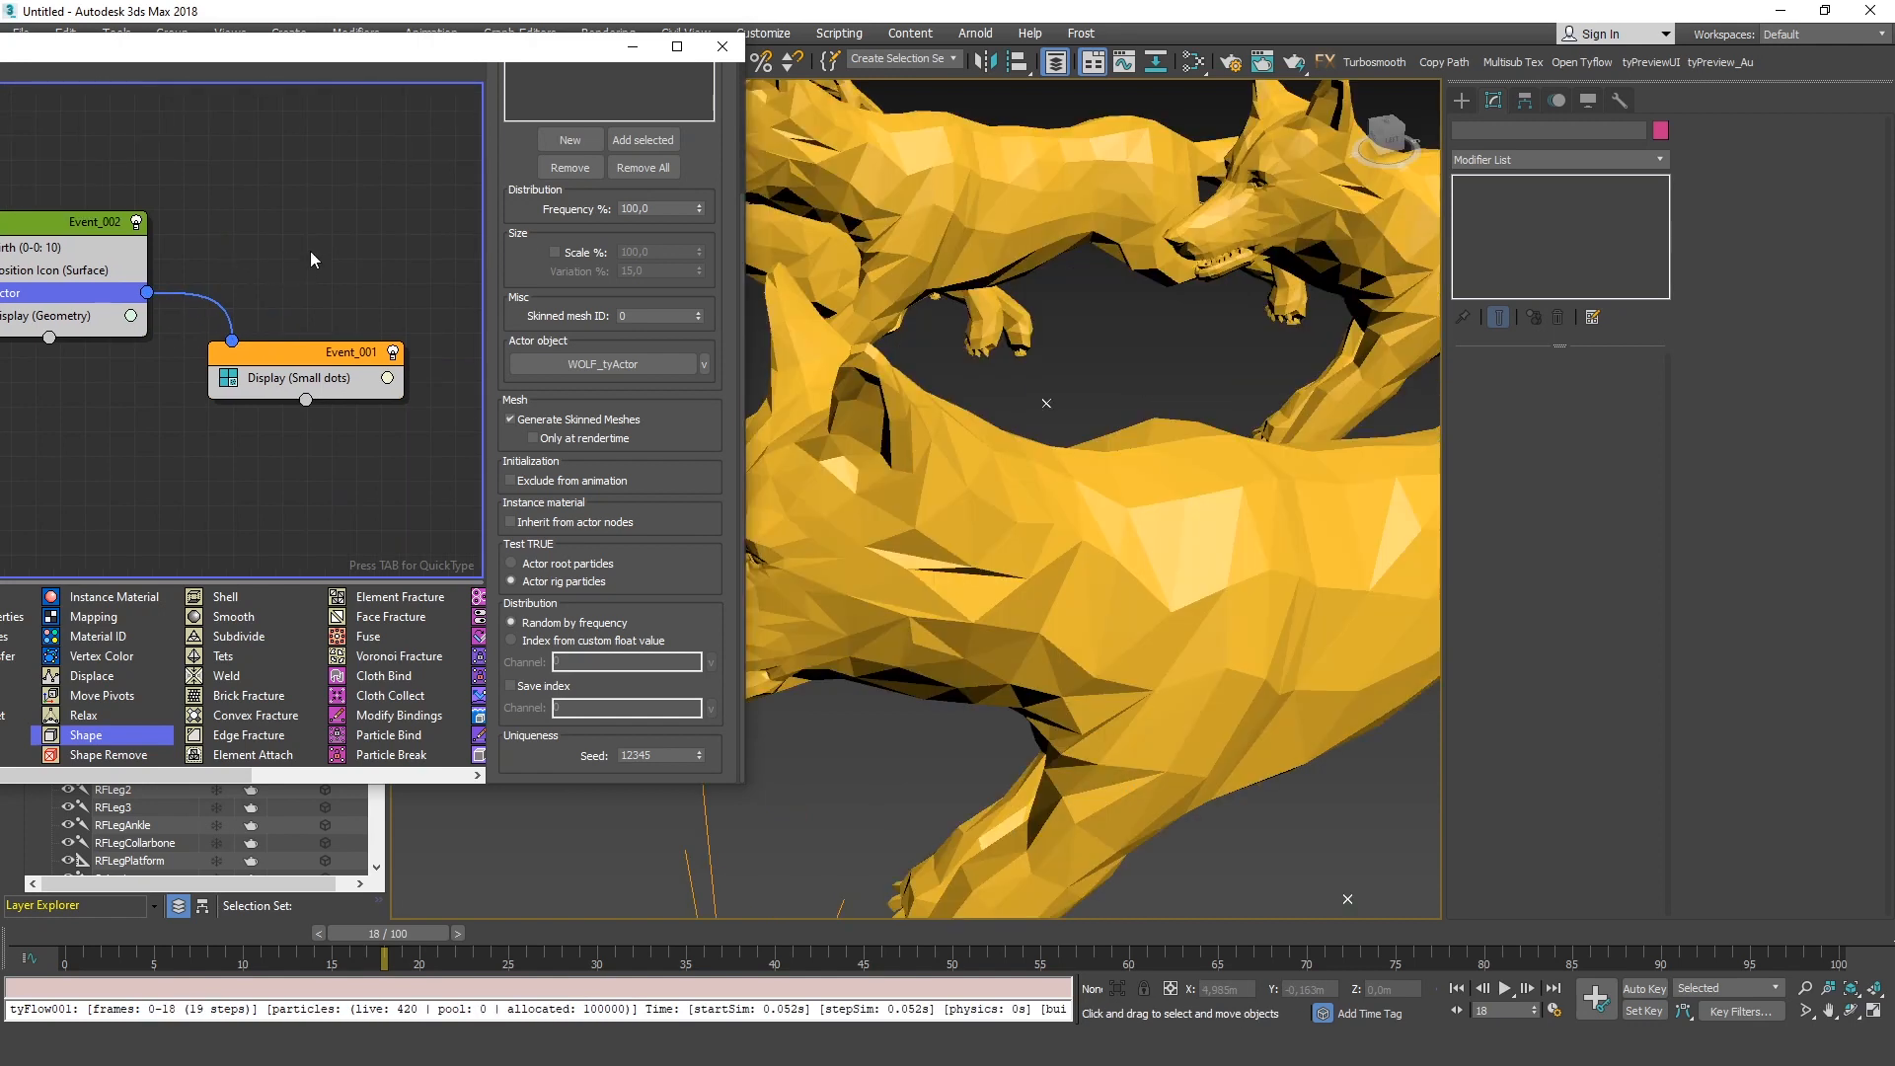
right_click(310, 259)
click(407, 462)
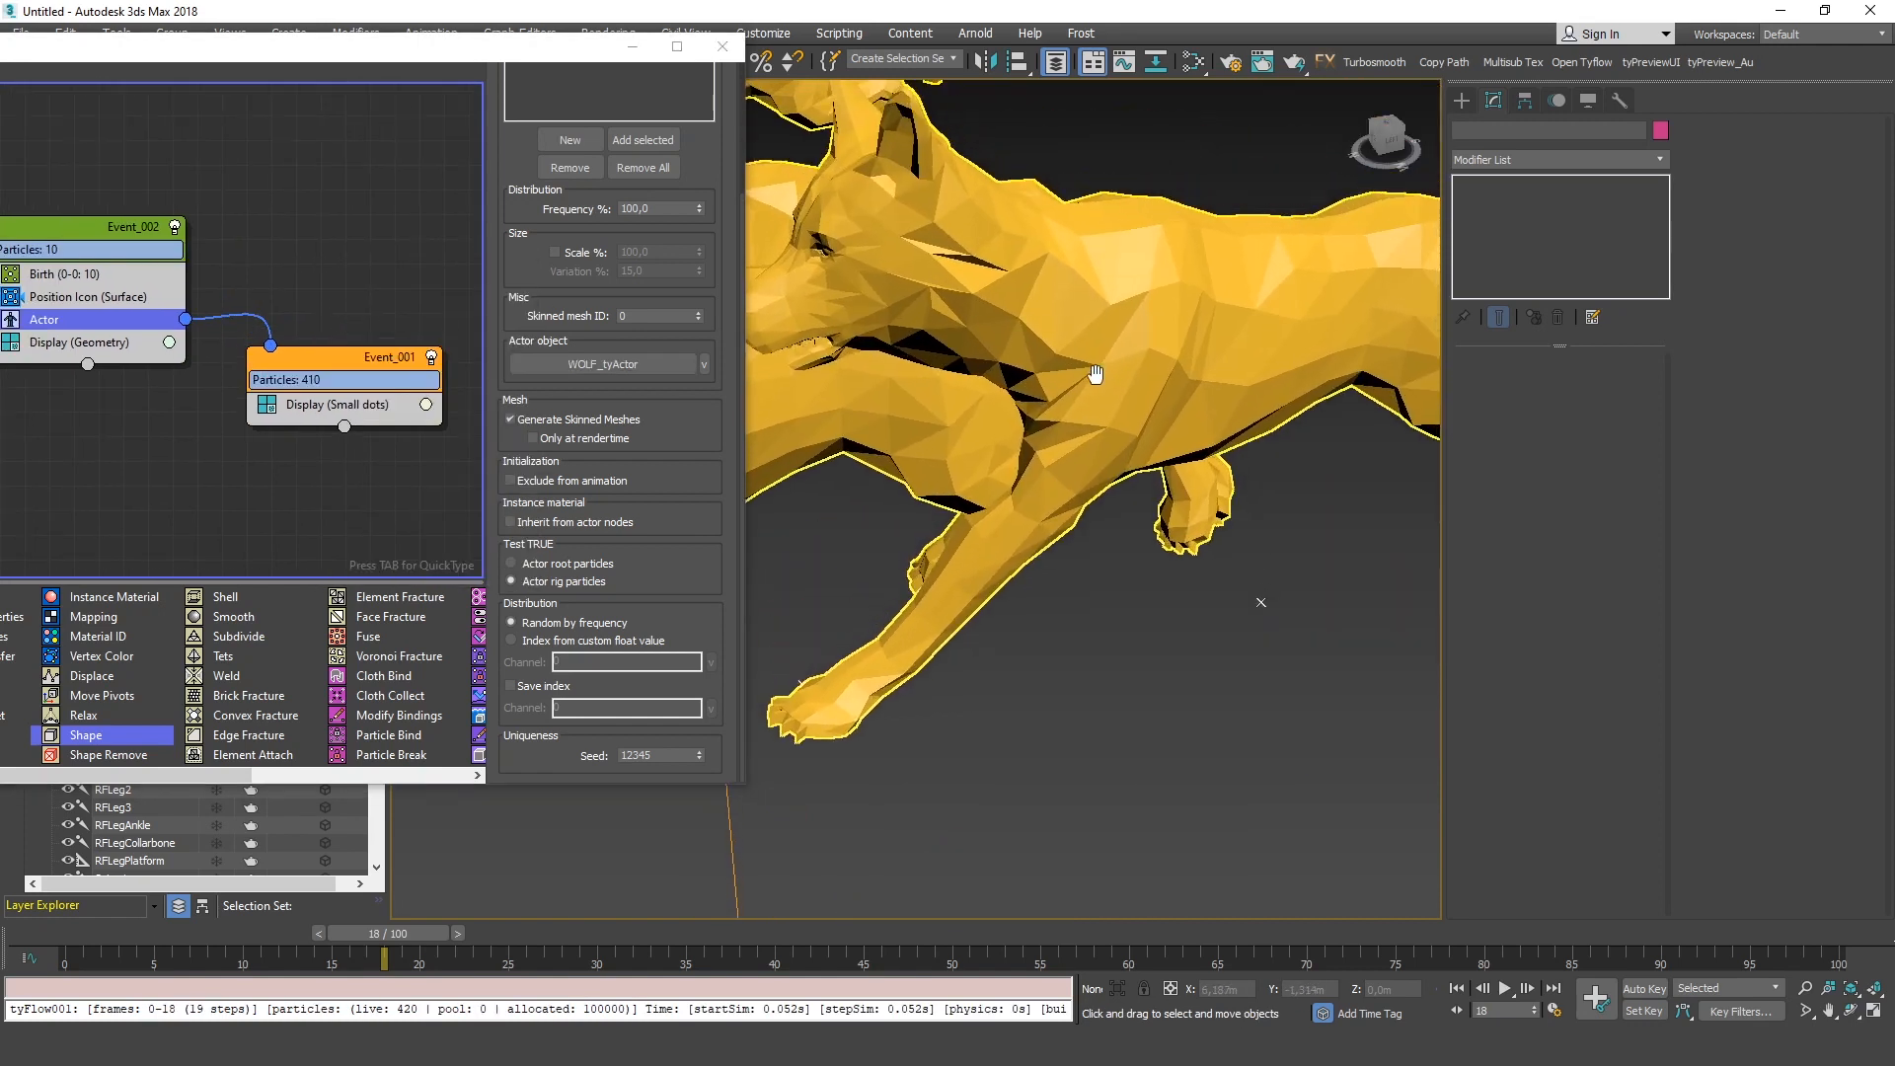
Set the display type of Event_001's Display operator to Geometry
click(385, 404)
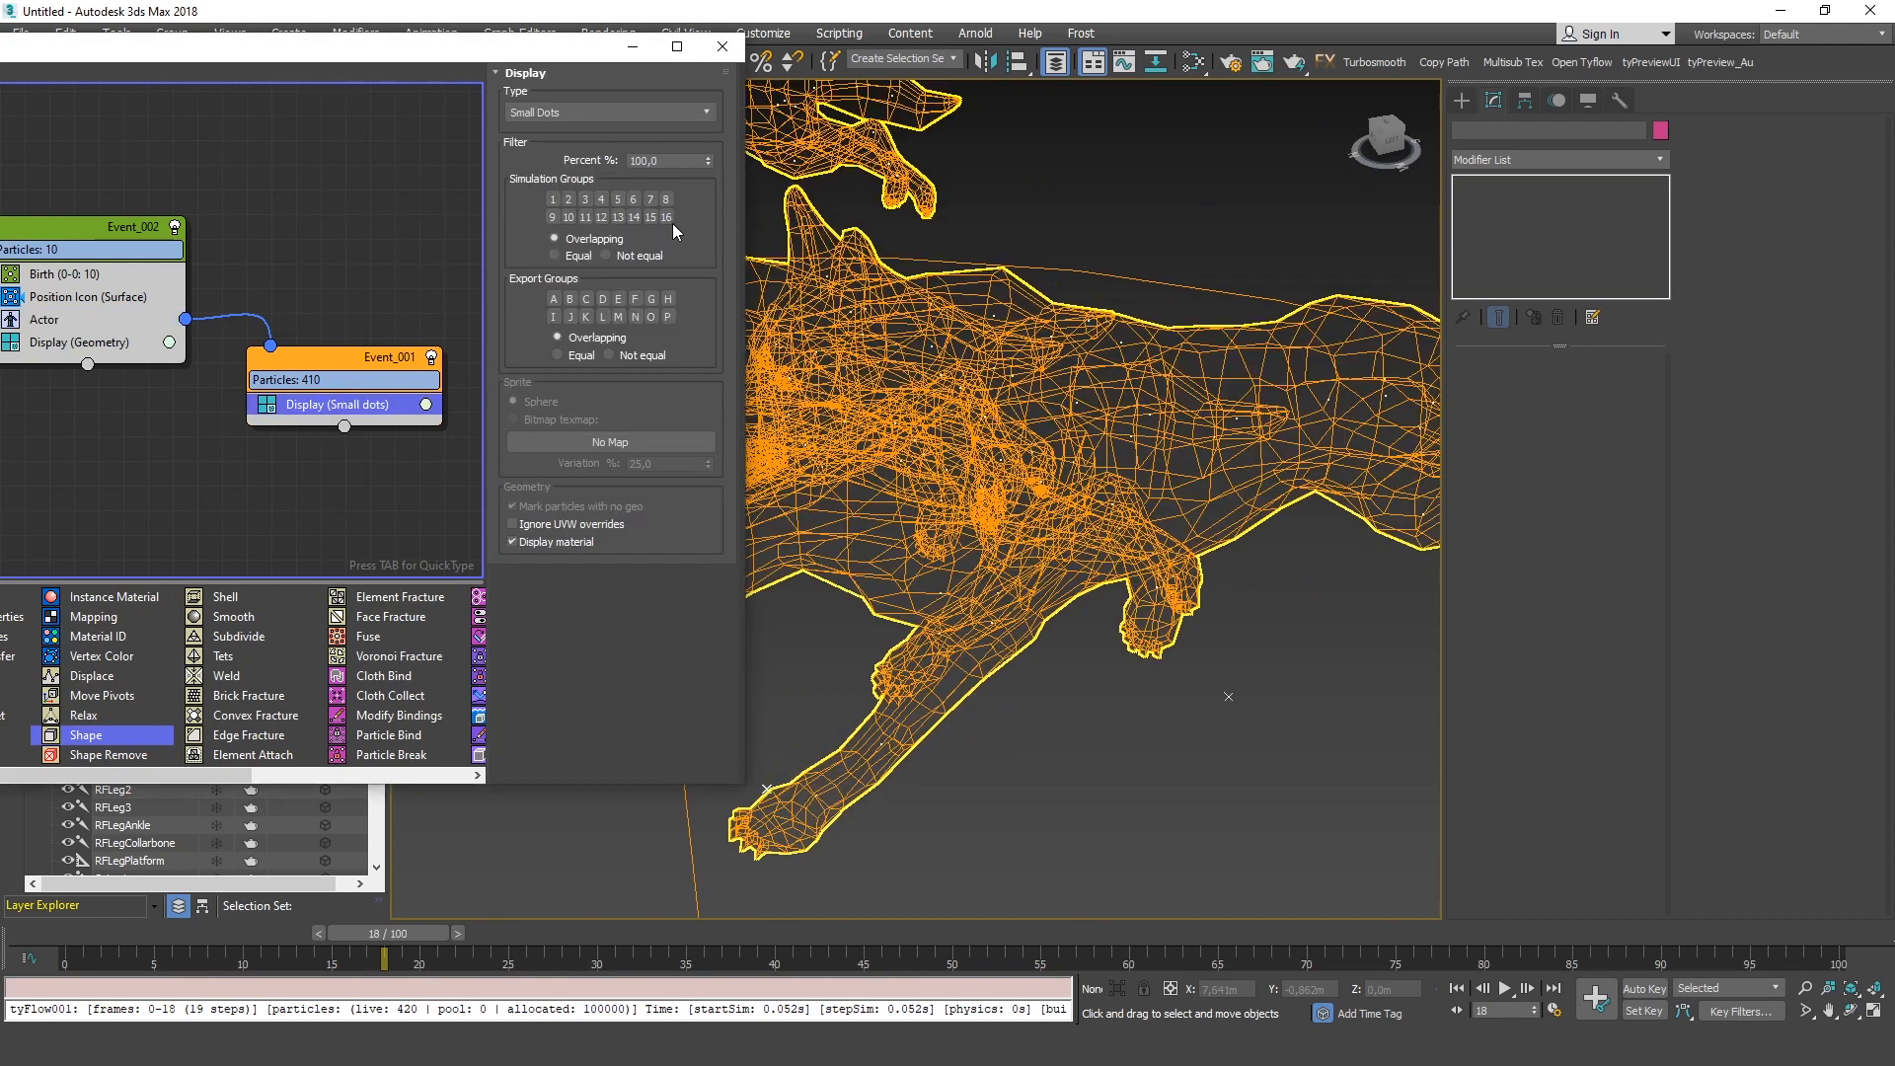
click(586, 114)
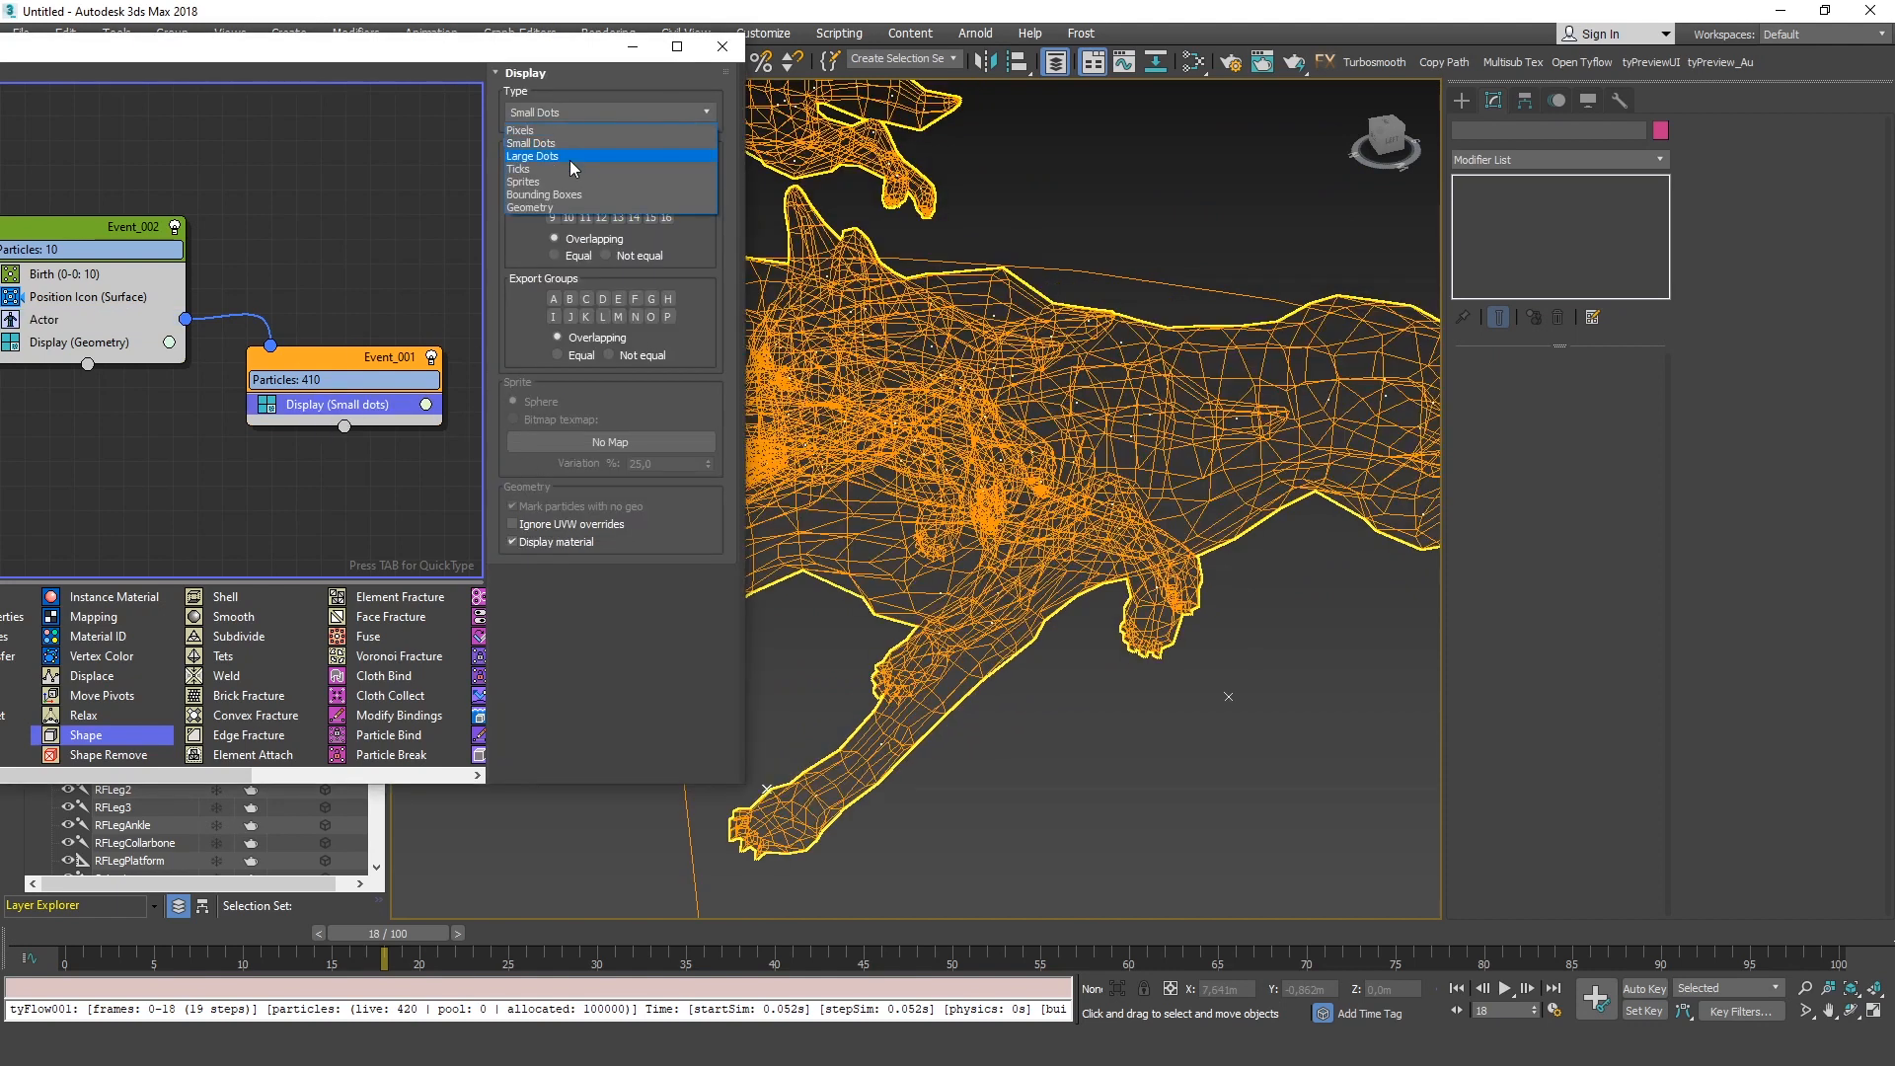
click(549, 208)
Turn off Generate Skinned Meshes in Event_002's Actor operator and inspect the original wolf rig beside the pack
click(59, 319)
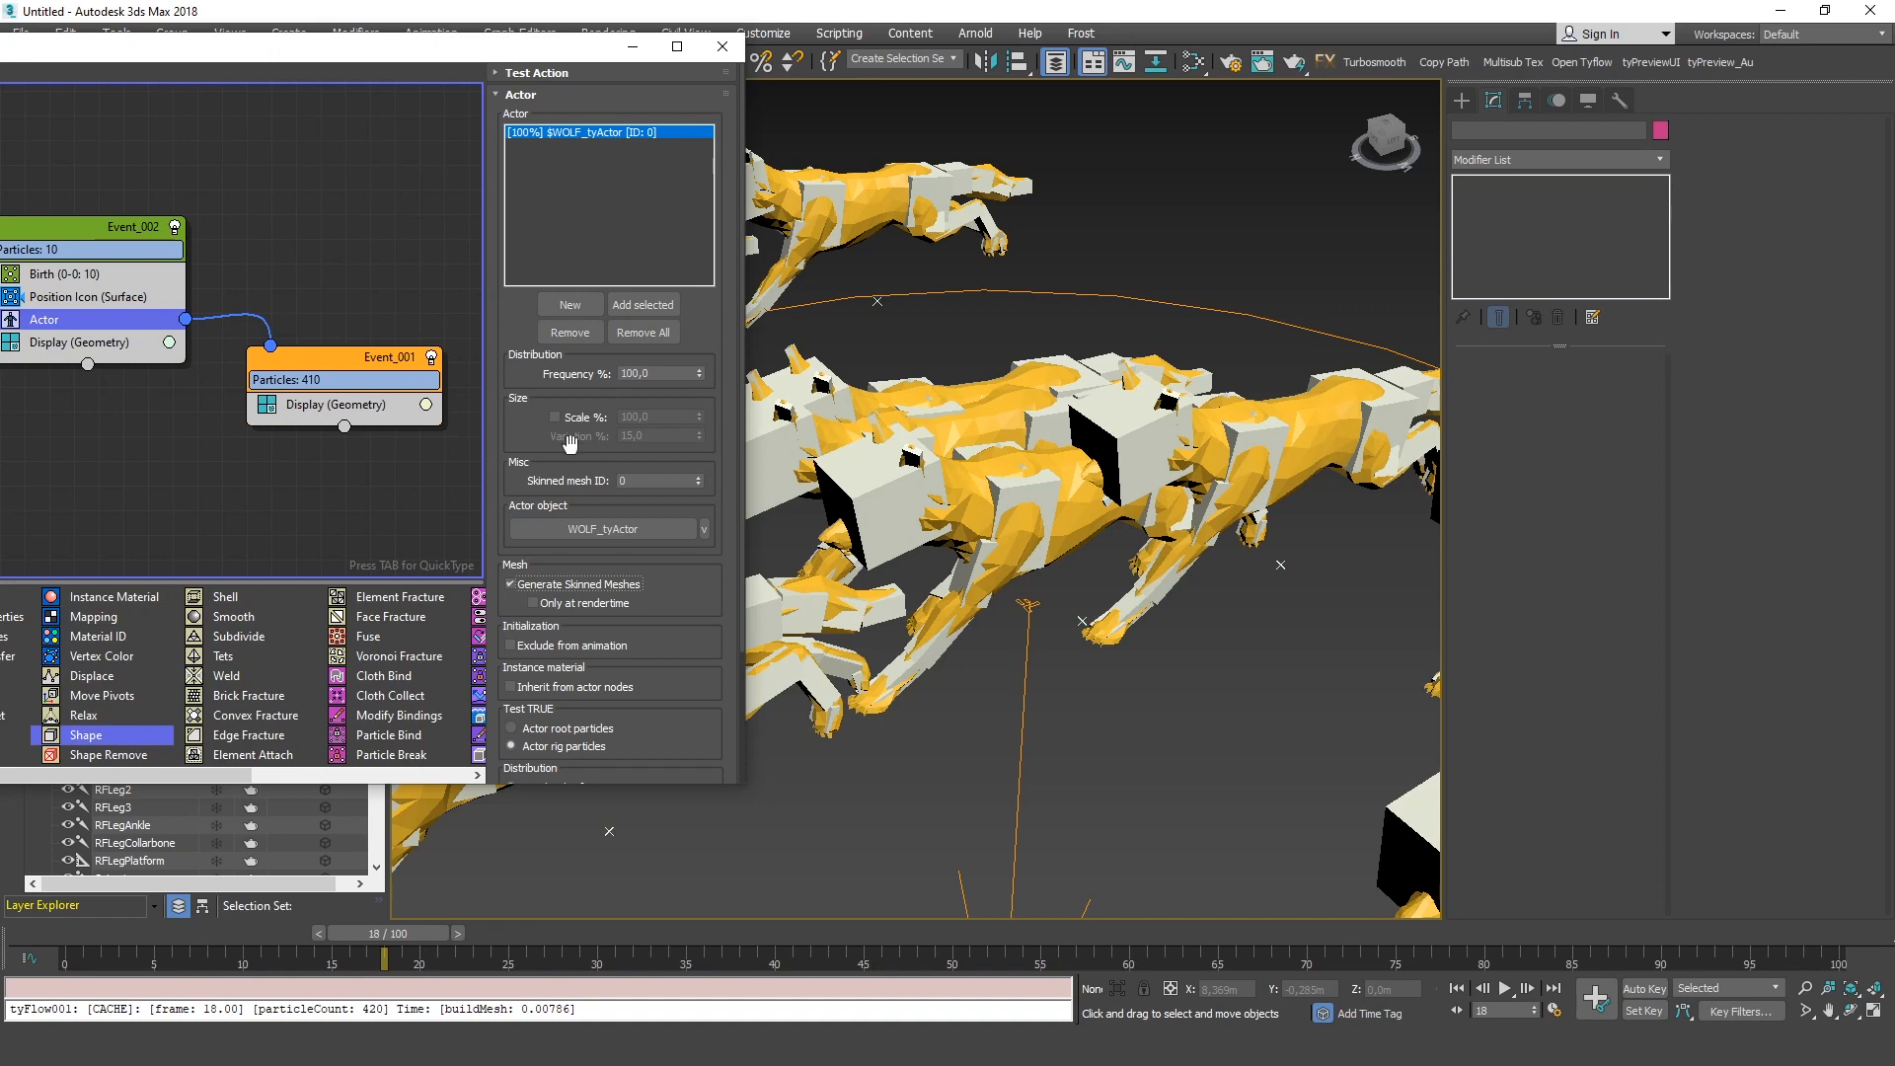
click(572, 585)
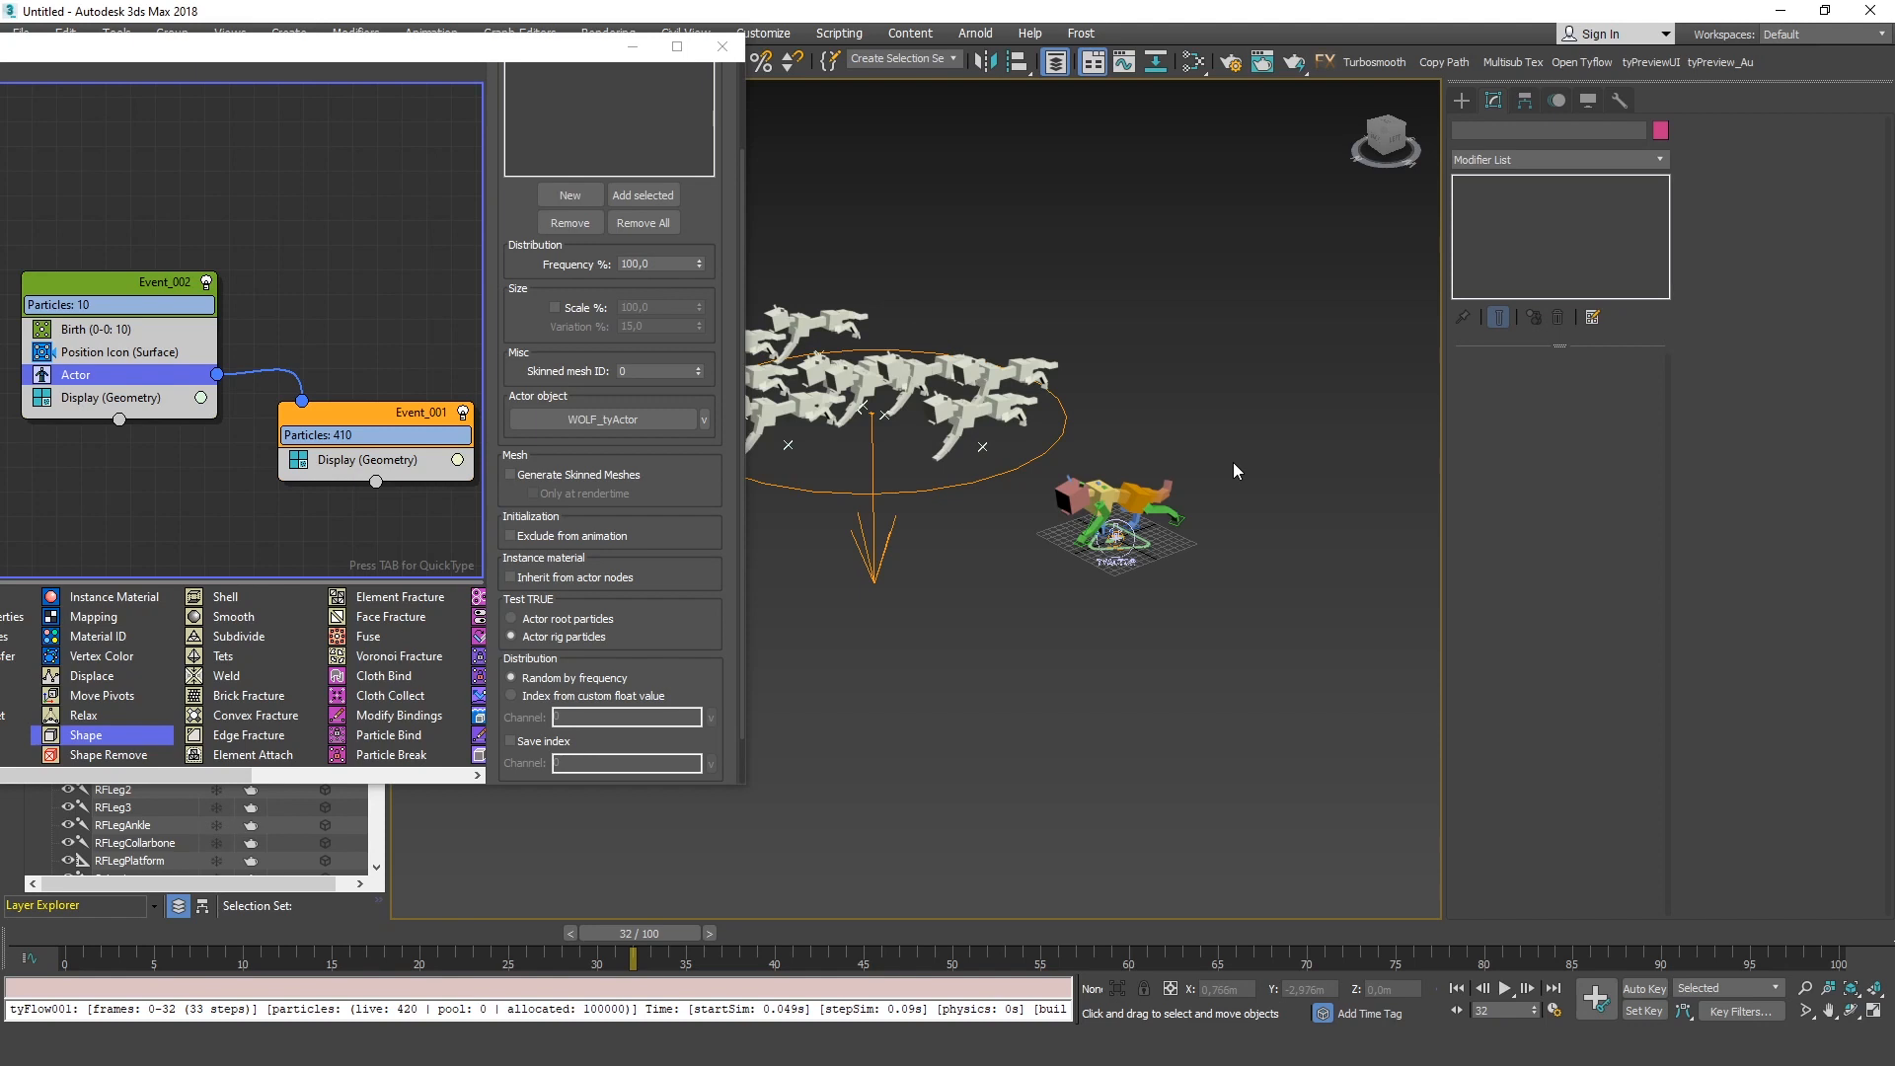
scroll(1110, 517, up, 5)
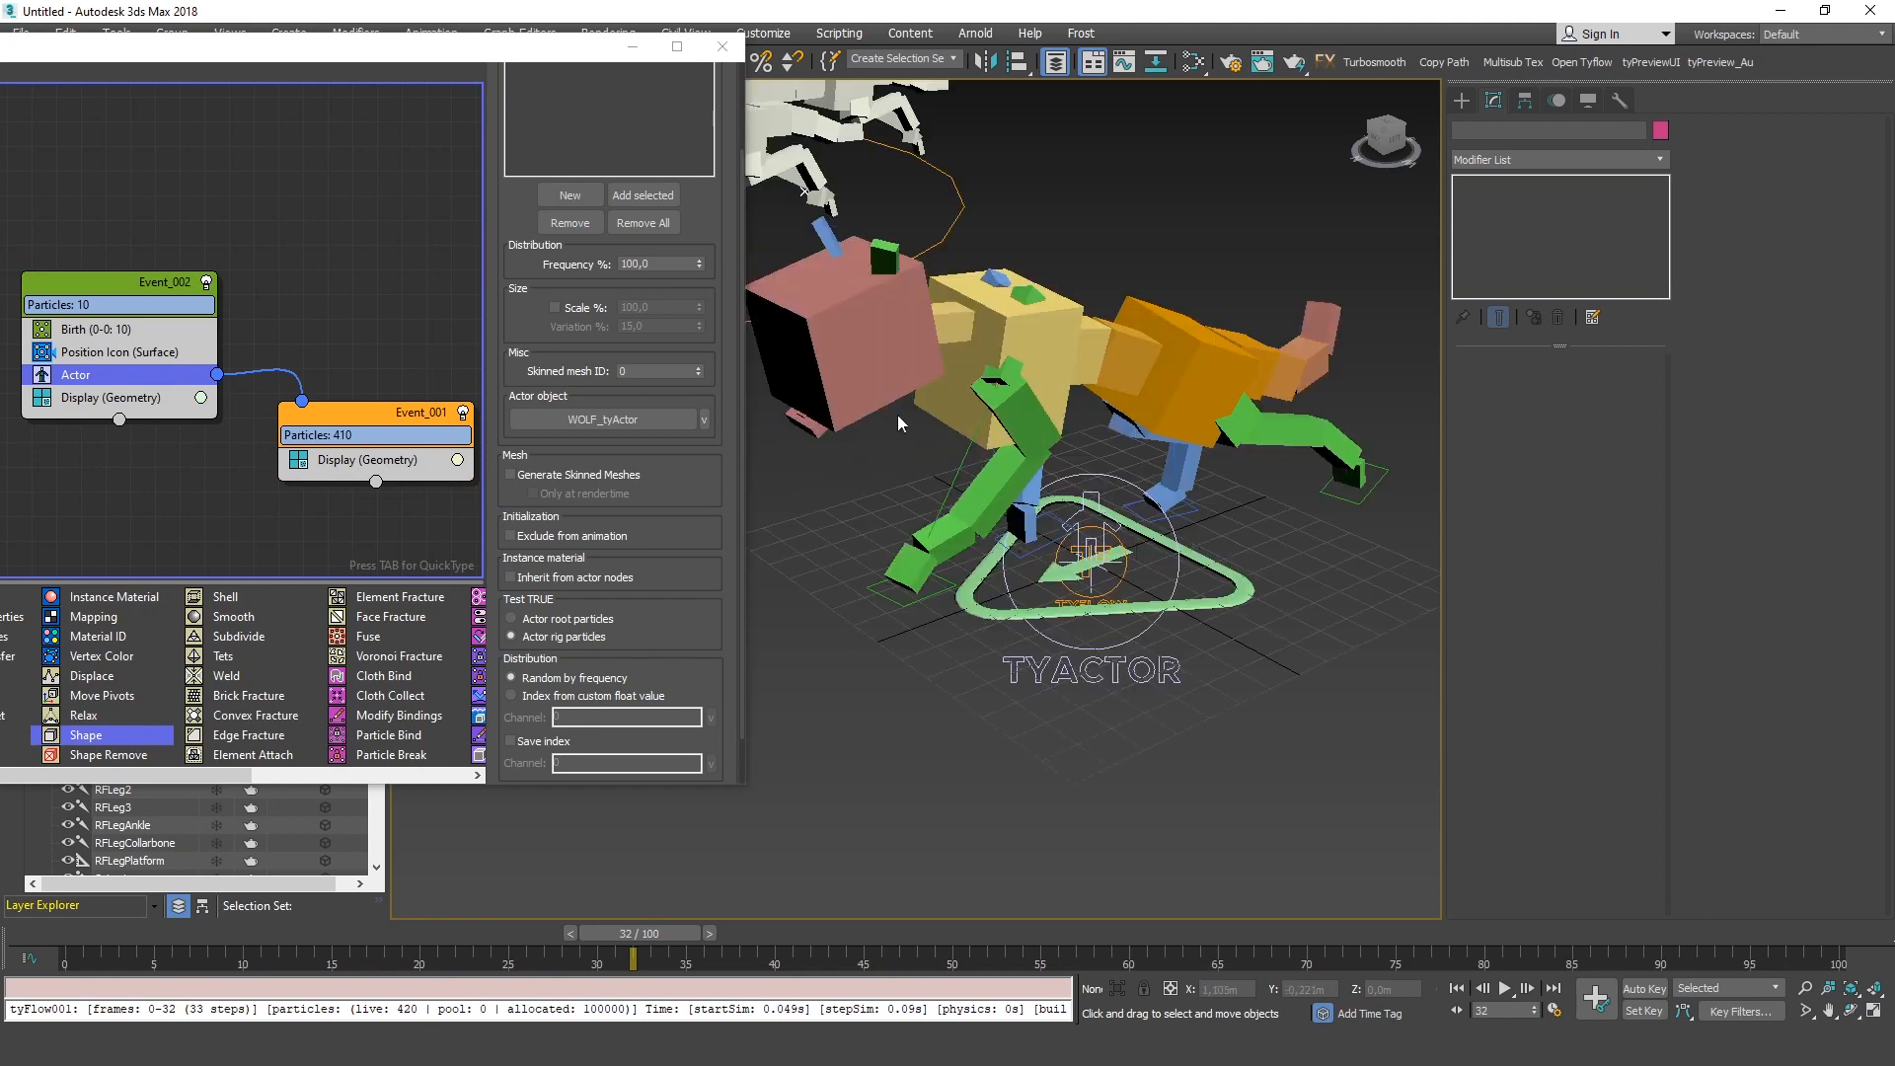
scroll(951, 449, down, 5)
Disable Event_002 and go to frame 0 to view only the original wolf rig from the side
click(207, 283)
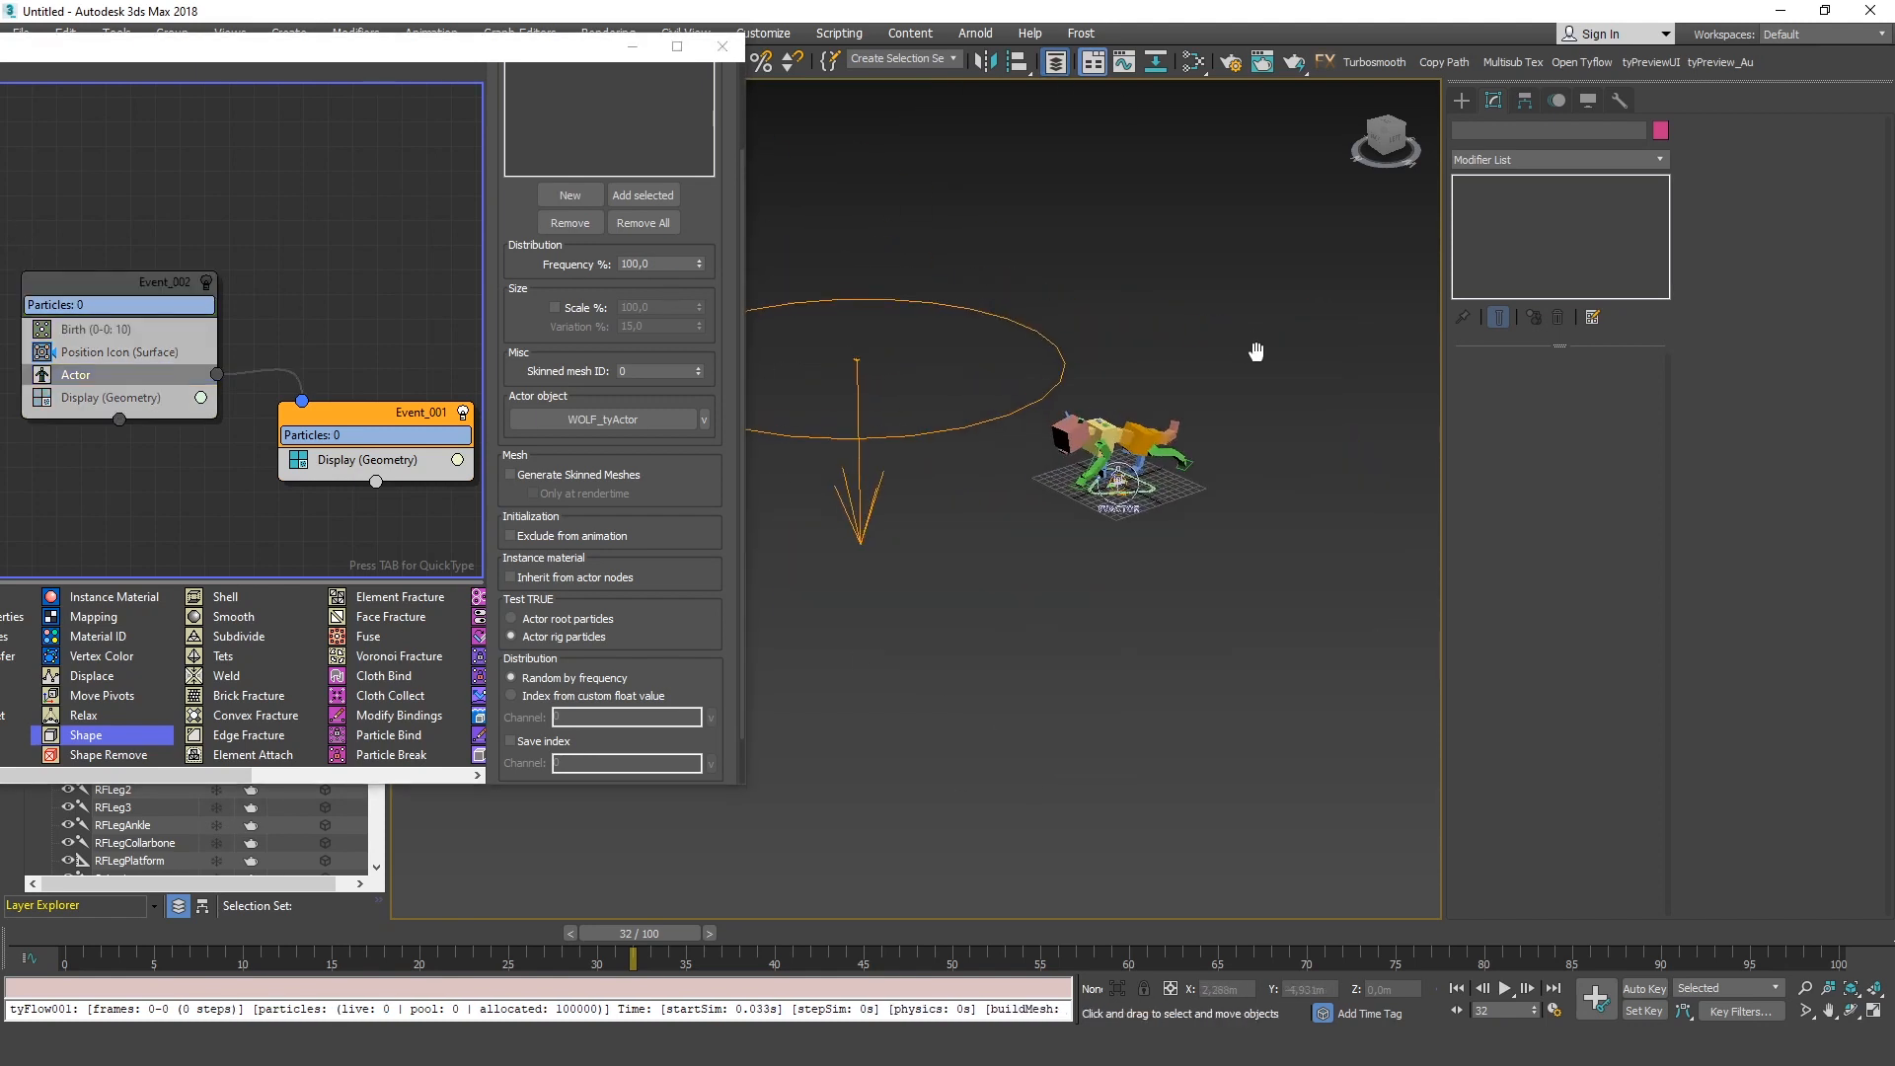
click(1381, 147)
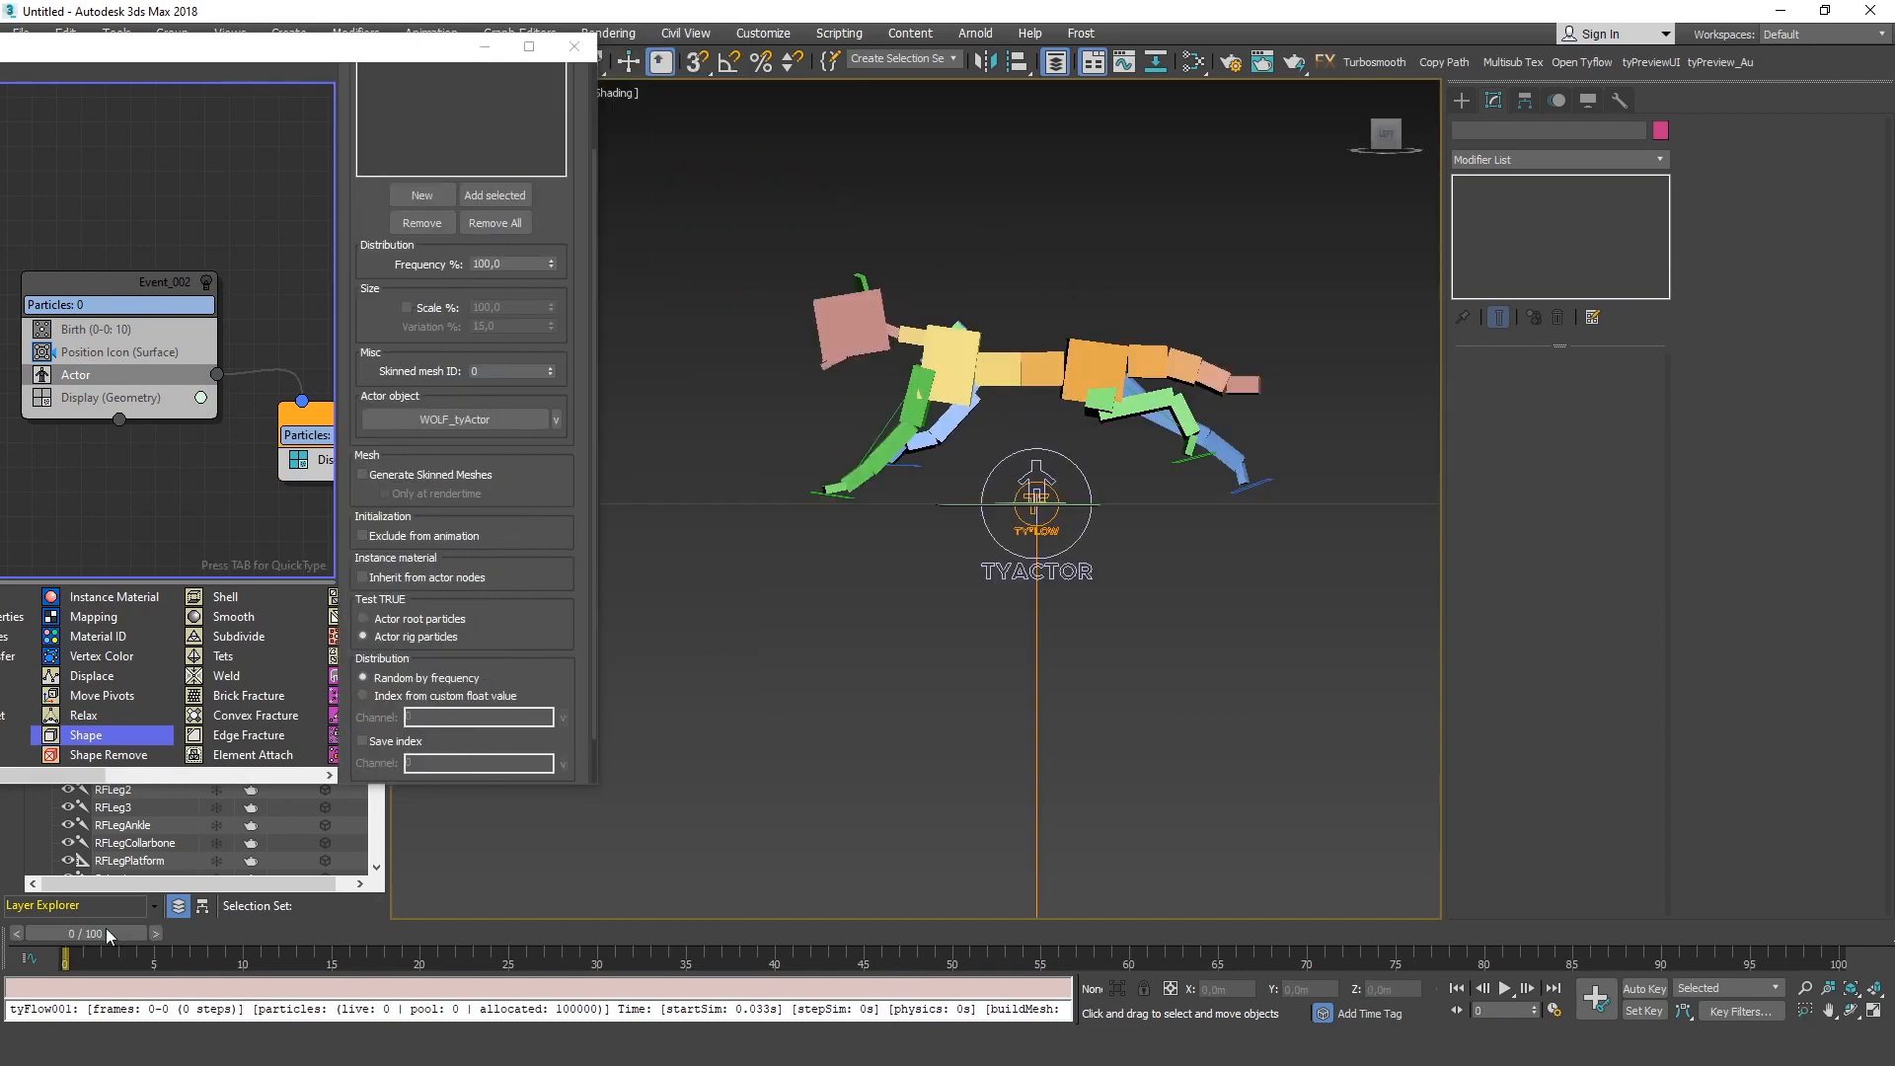
drag(104, 927, 50, 910)
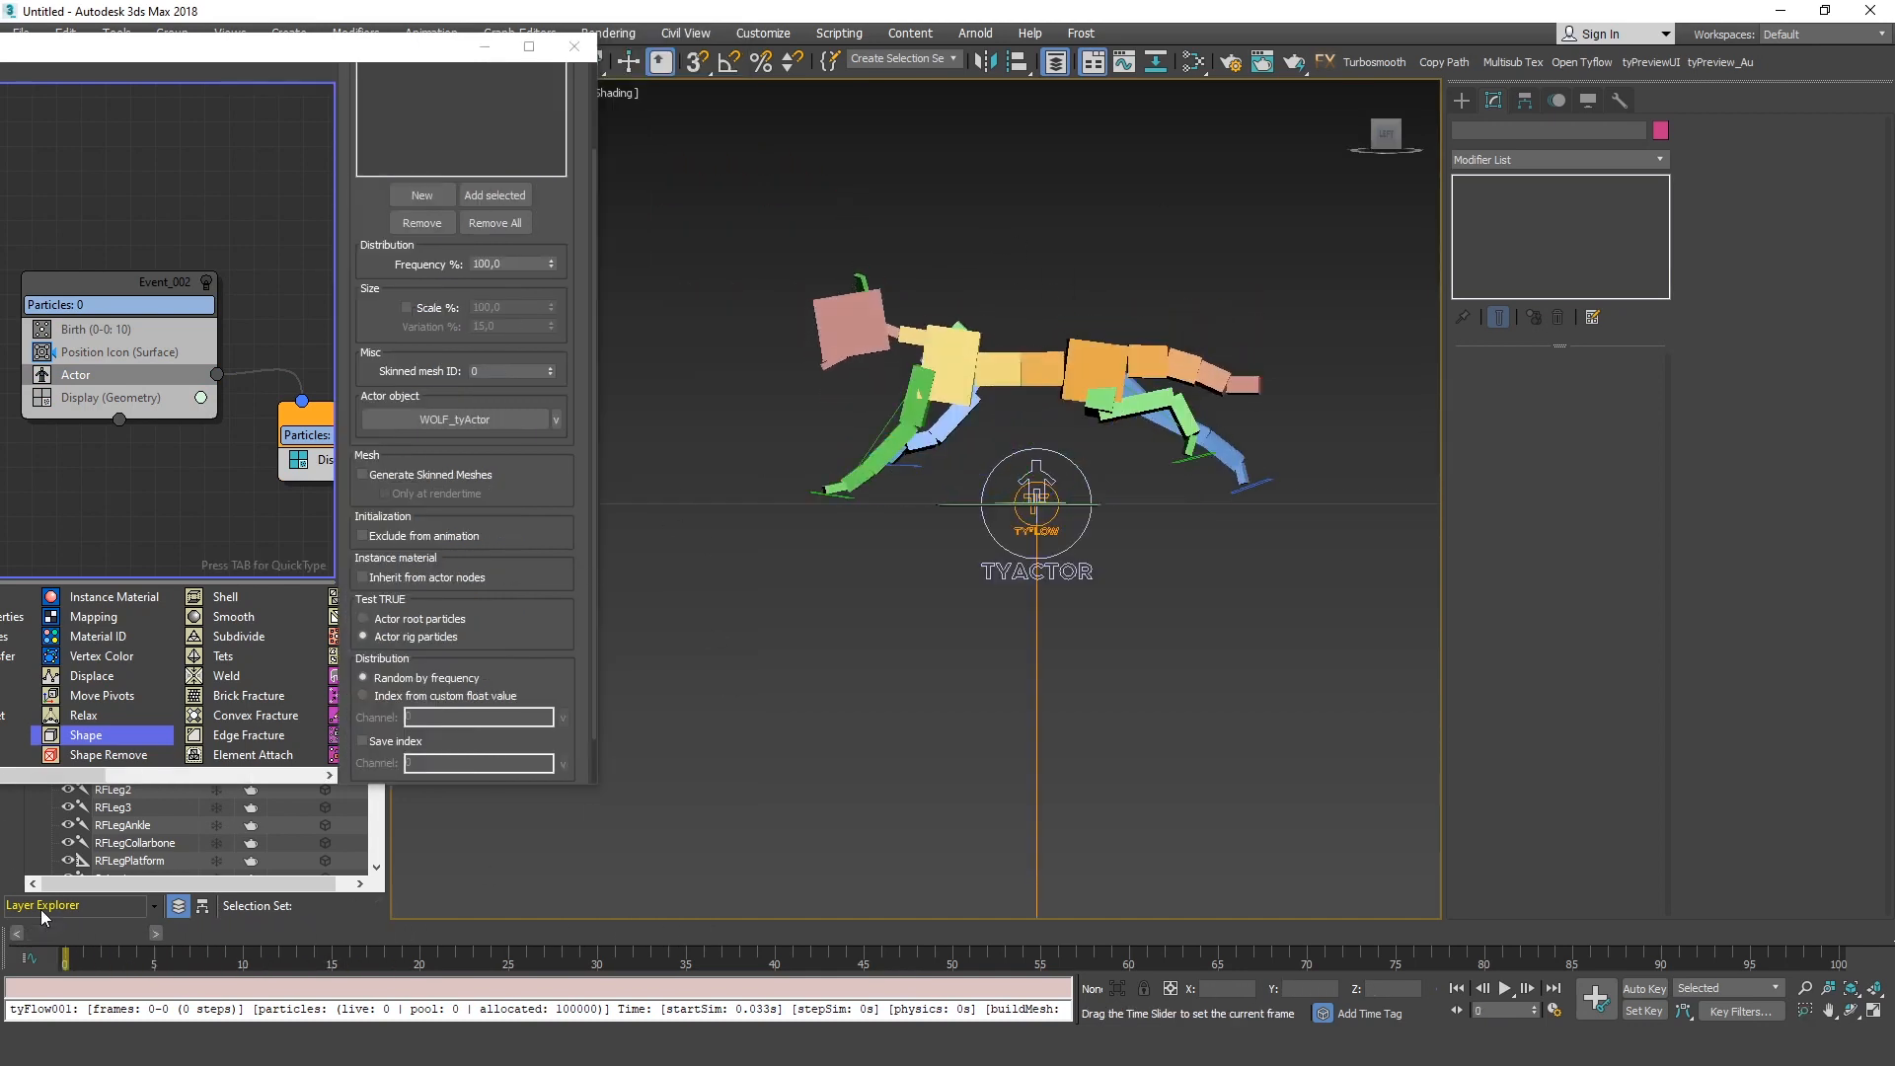
Examine the animation keys of LFLegPlatform, go to its last key at frame 18, and clear the selection
scroll(975, 407, up, 4)
drag(747, 435, 825, 494)
scroll(822, 463, up, 3)
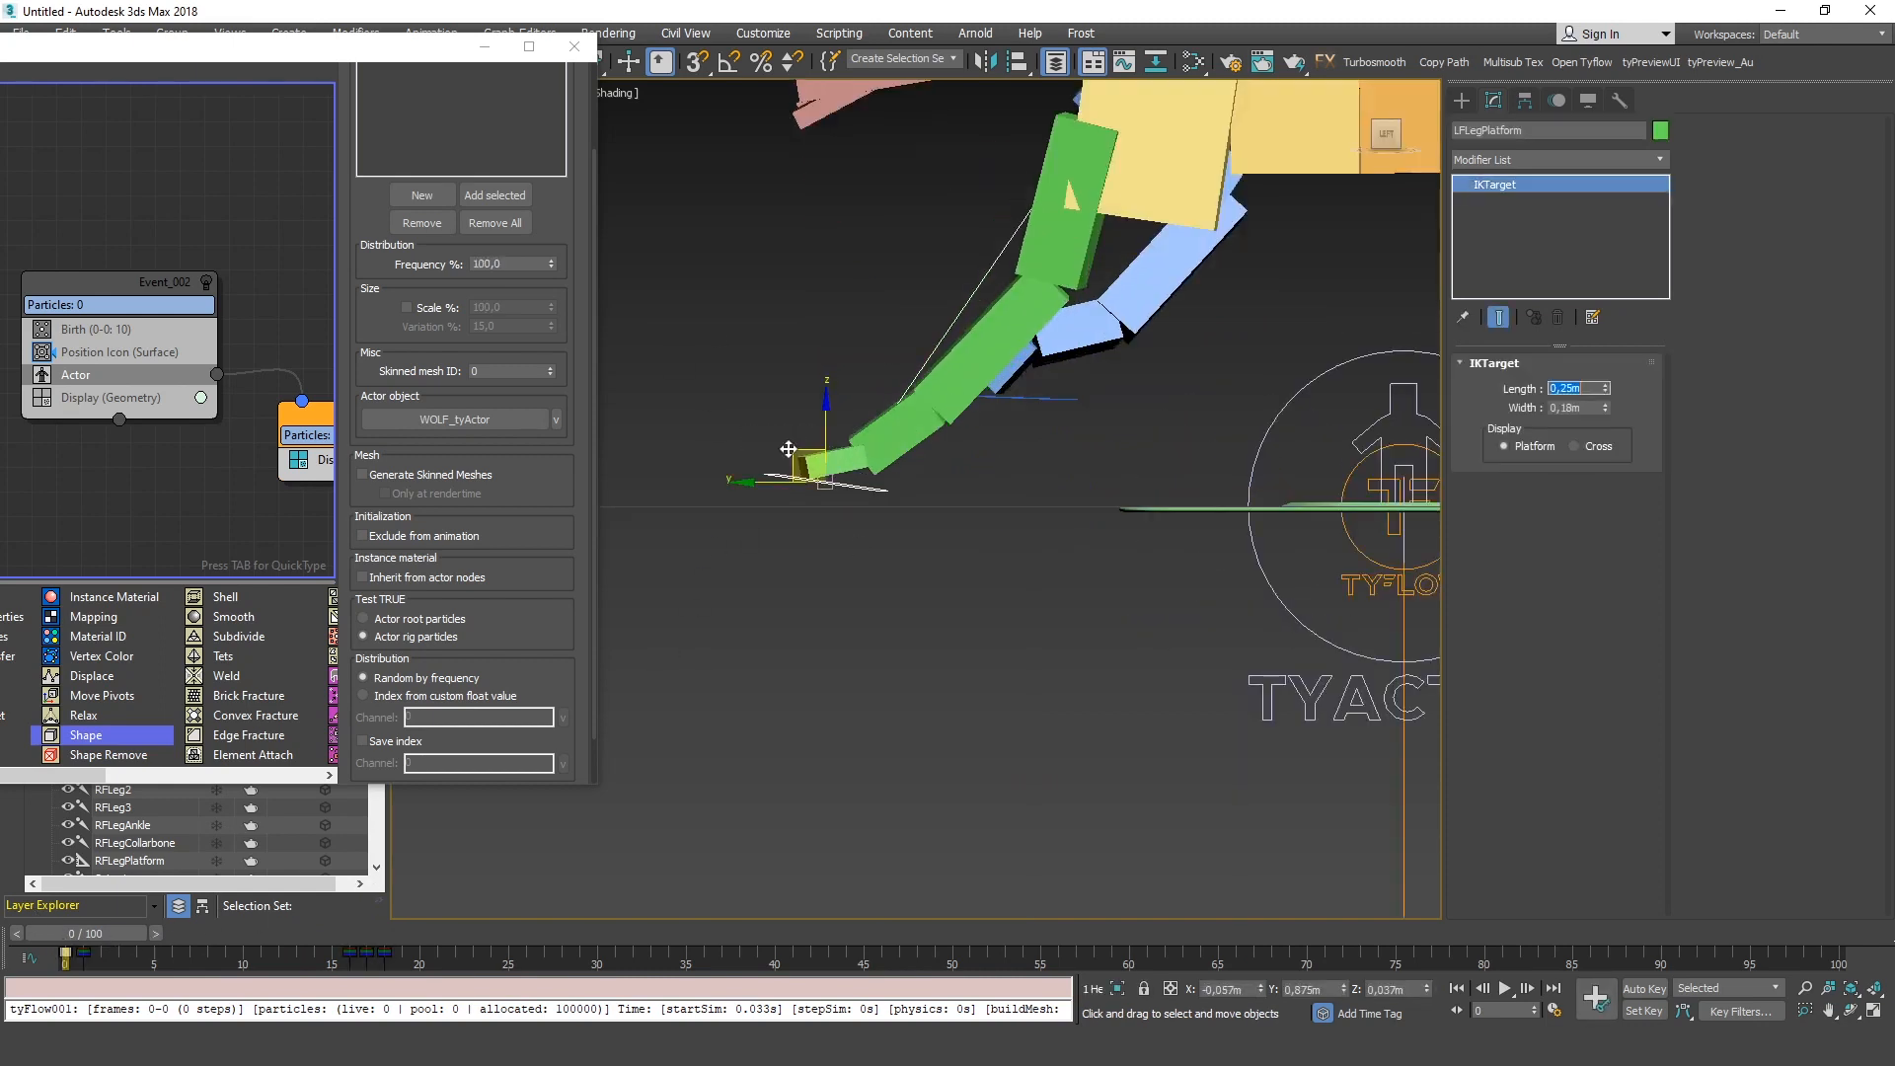
scroll(822, 463, down, 4)
mouse_move(91, 938)
mouse_down()
mouse_move(400, 958)
mouse_move(62, 946)
mouse_up()
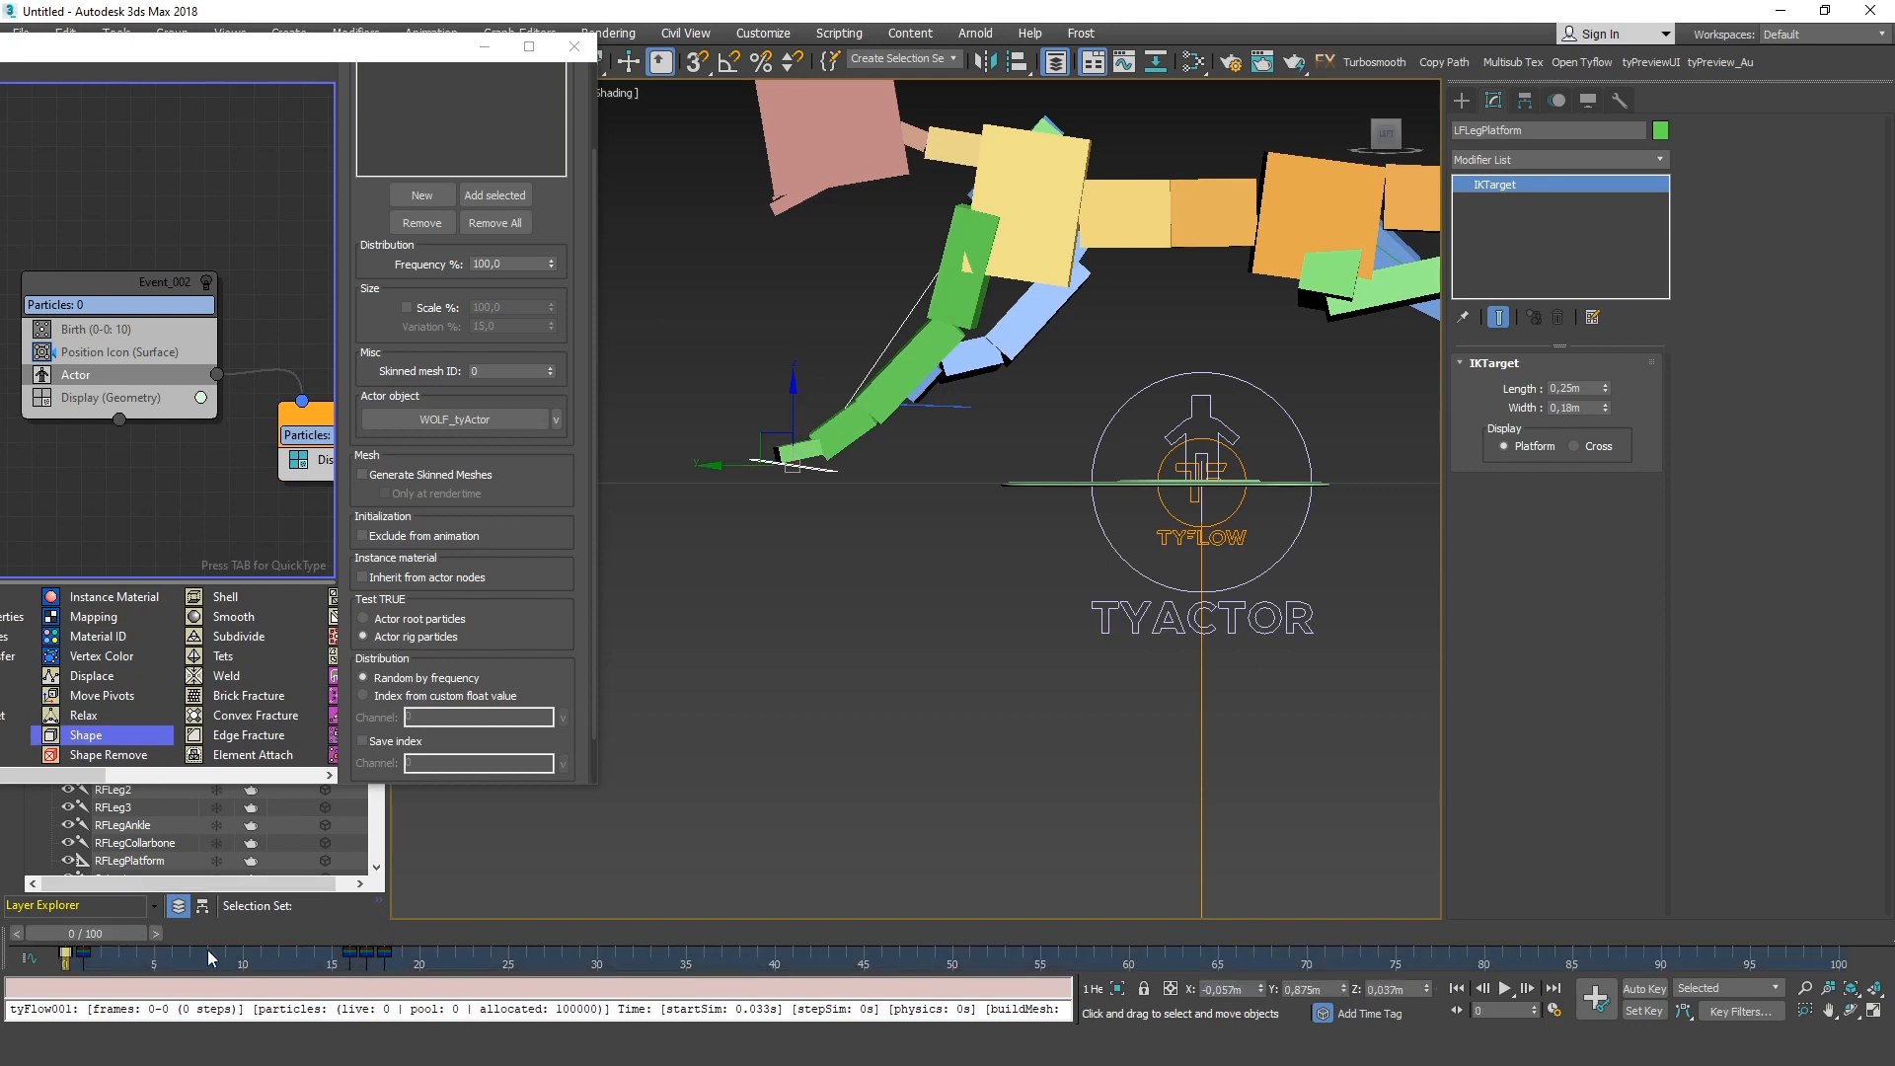
right_click(387, 969)
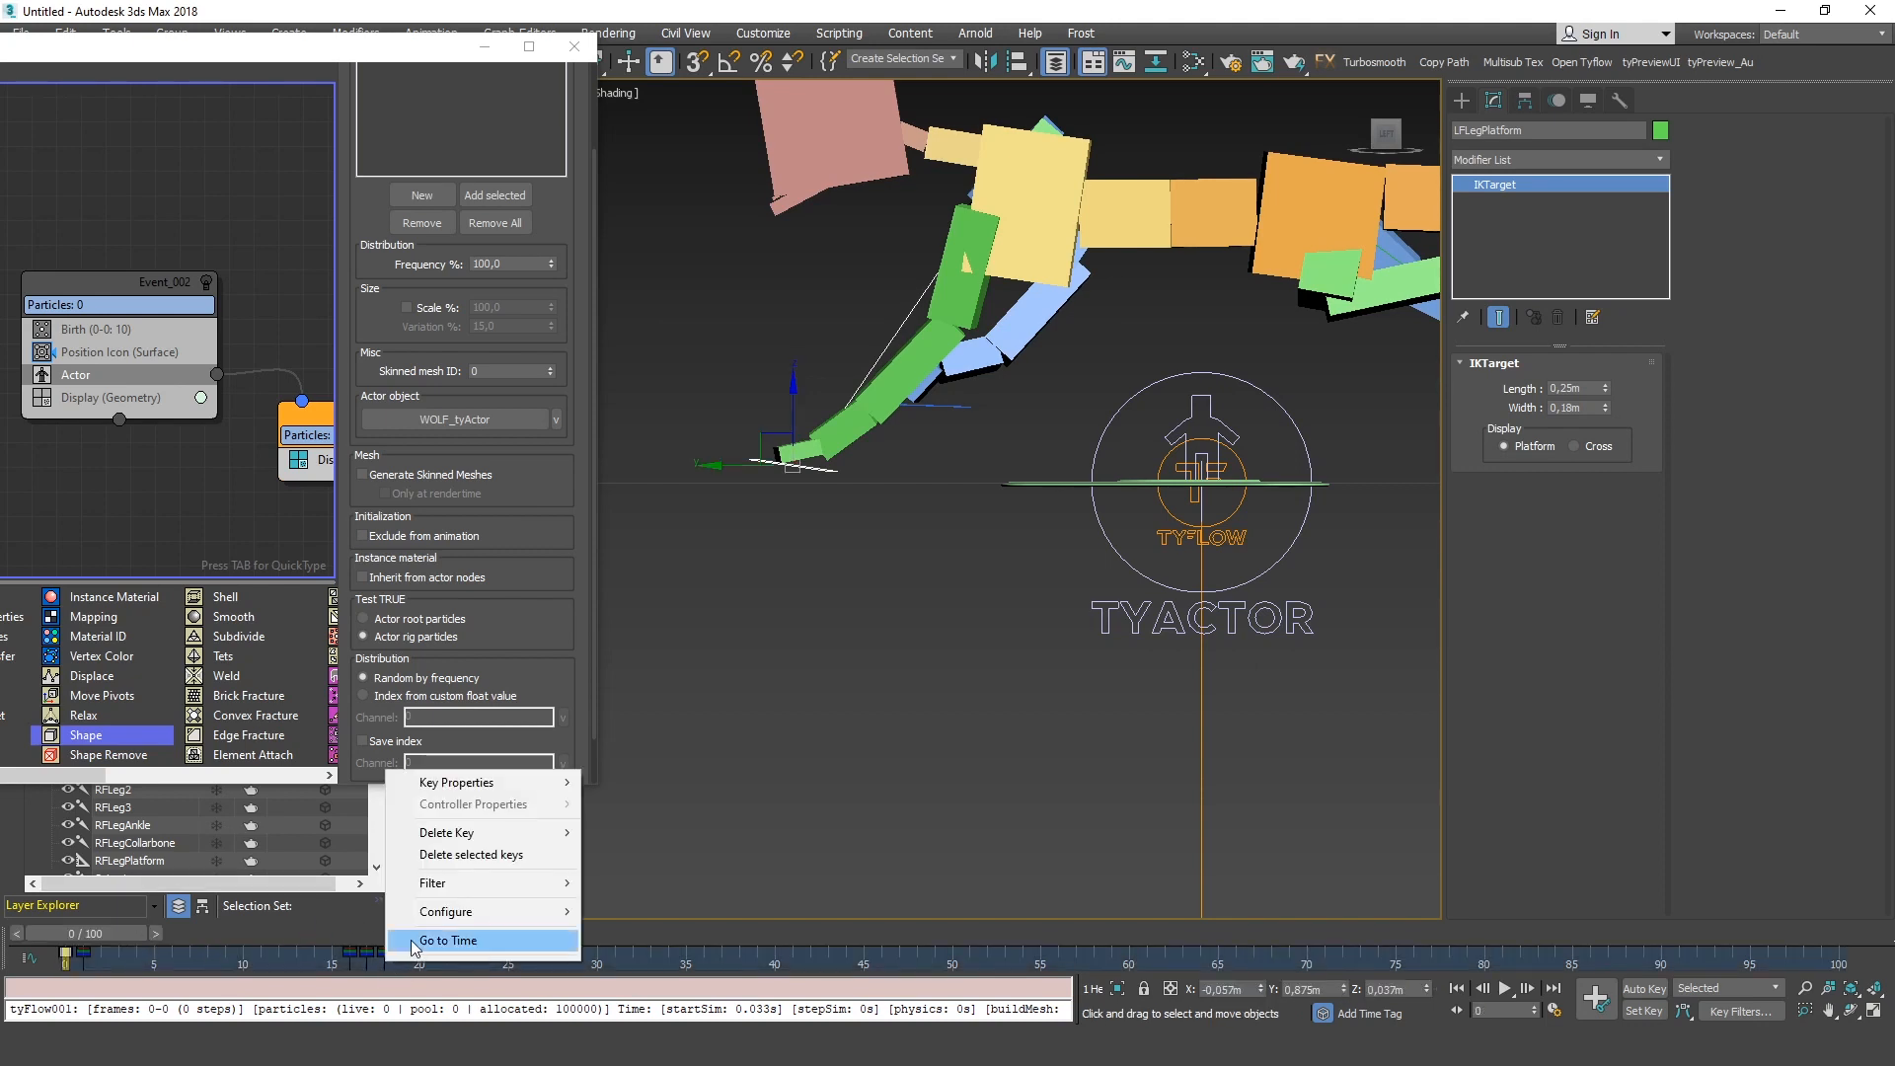
click(448, 941)
click(1316, 578)
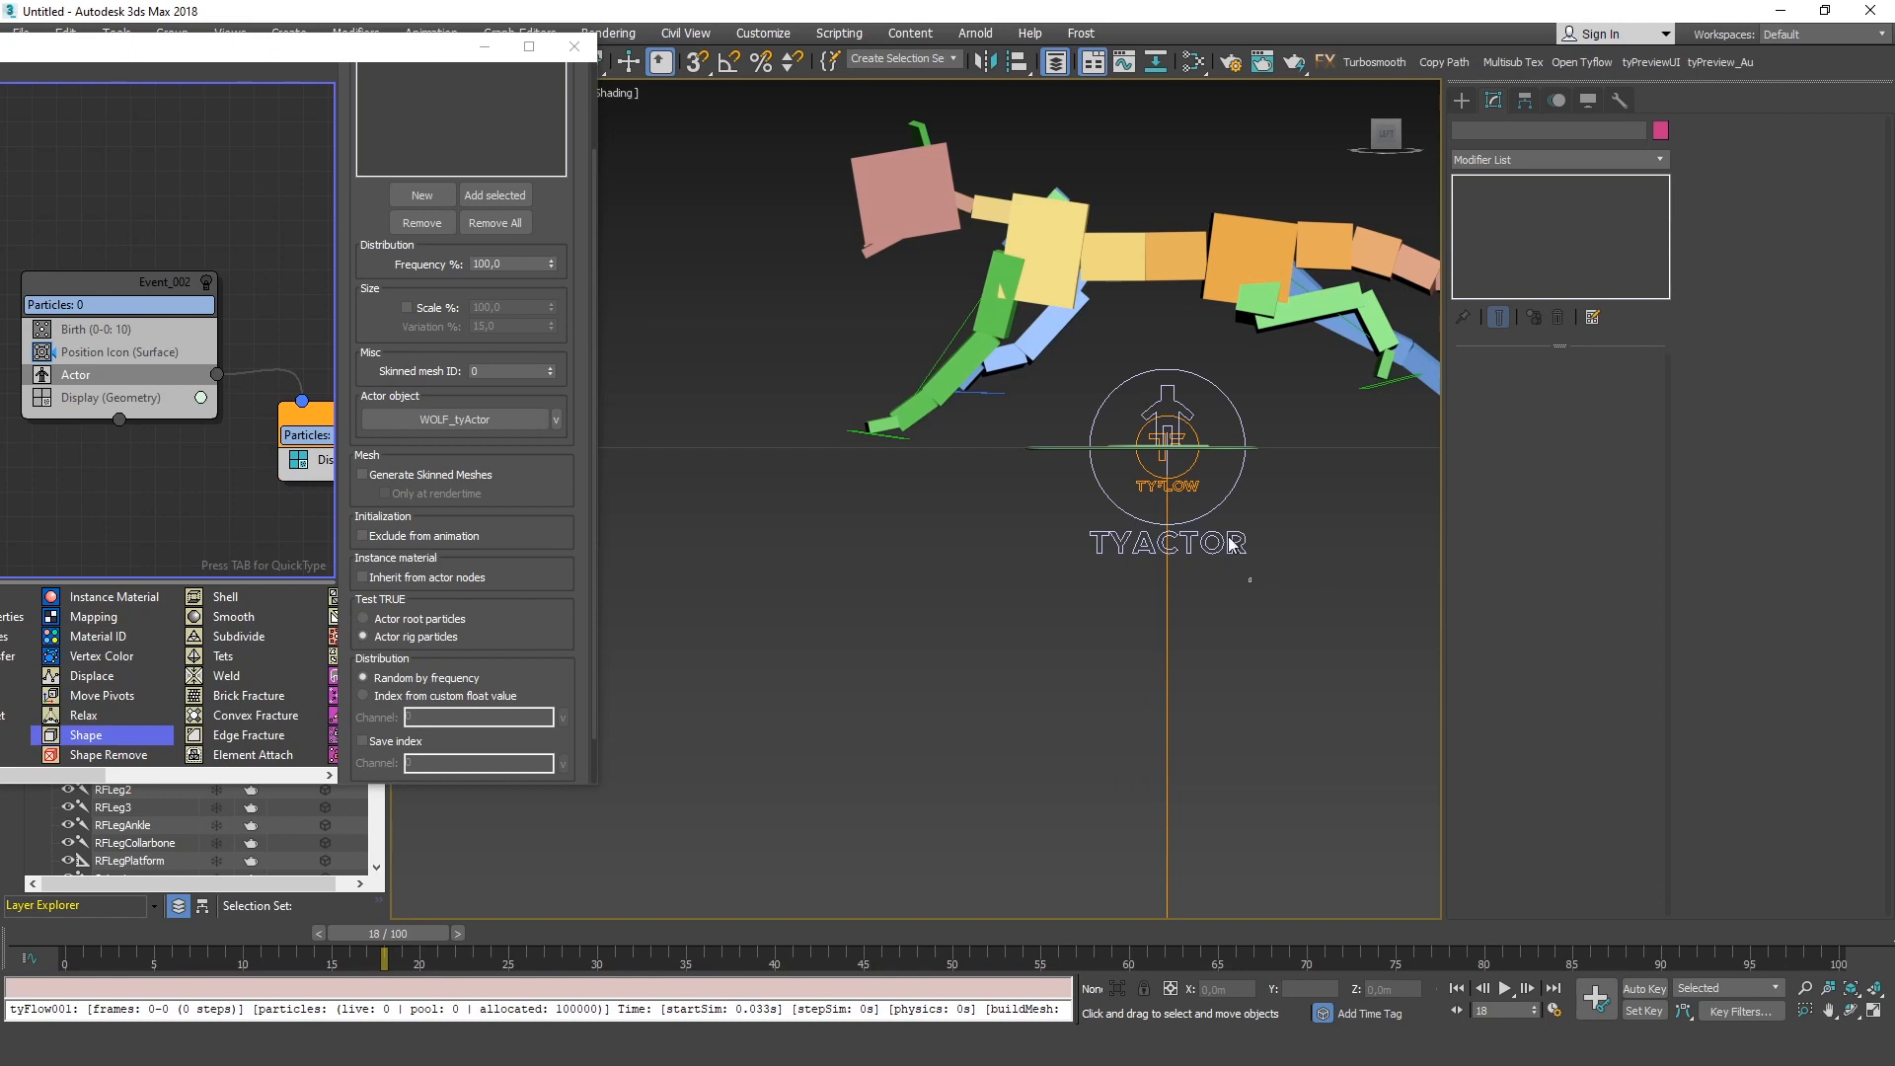
Add an animation sequence named COURSE to WOLF_tyActor, running from frame 0 to 18
click(1227, 506)
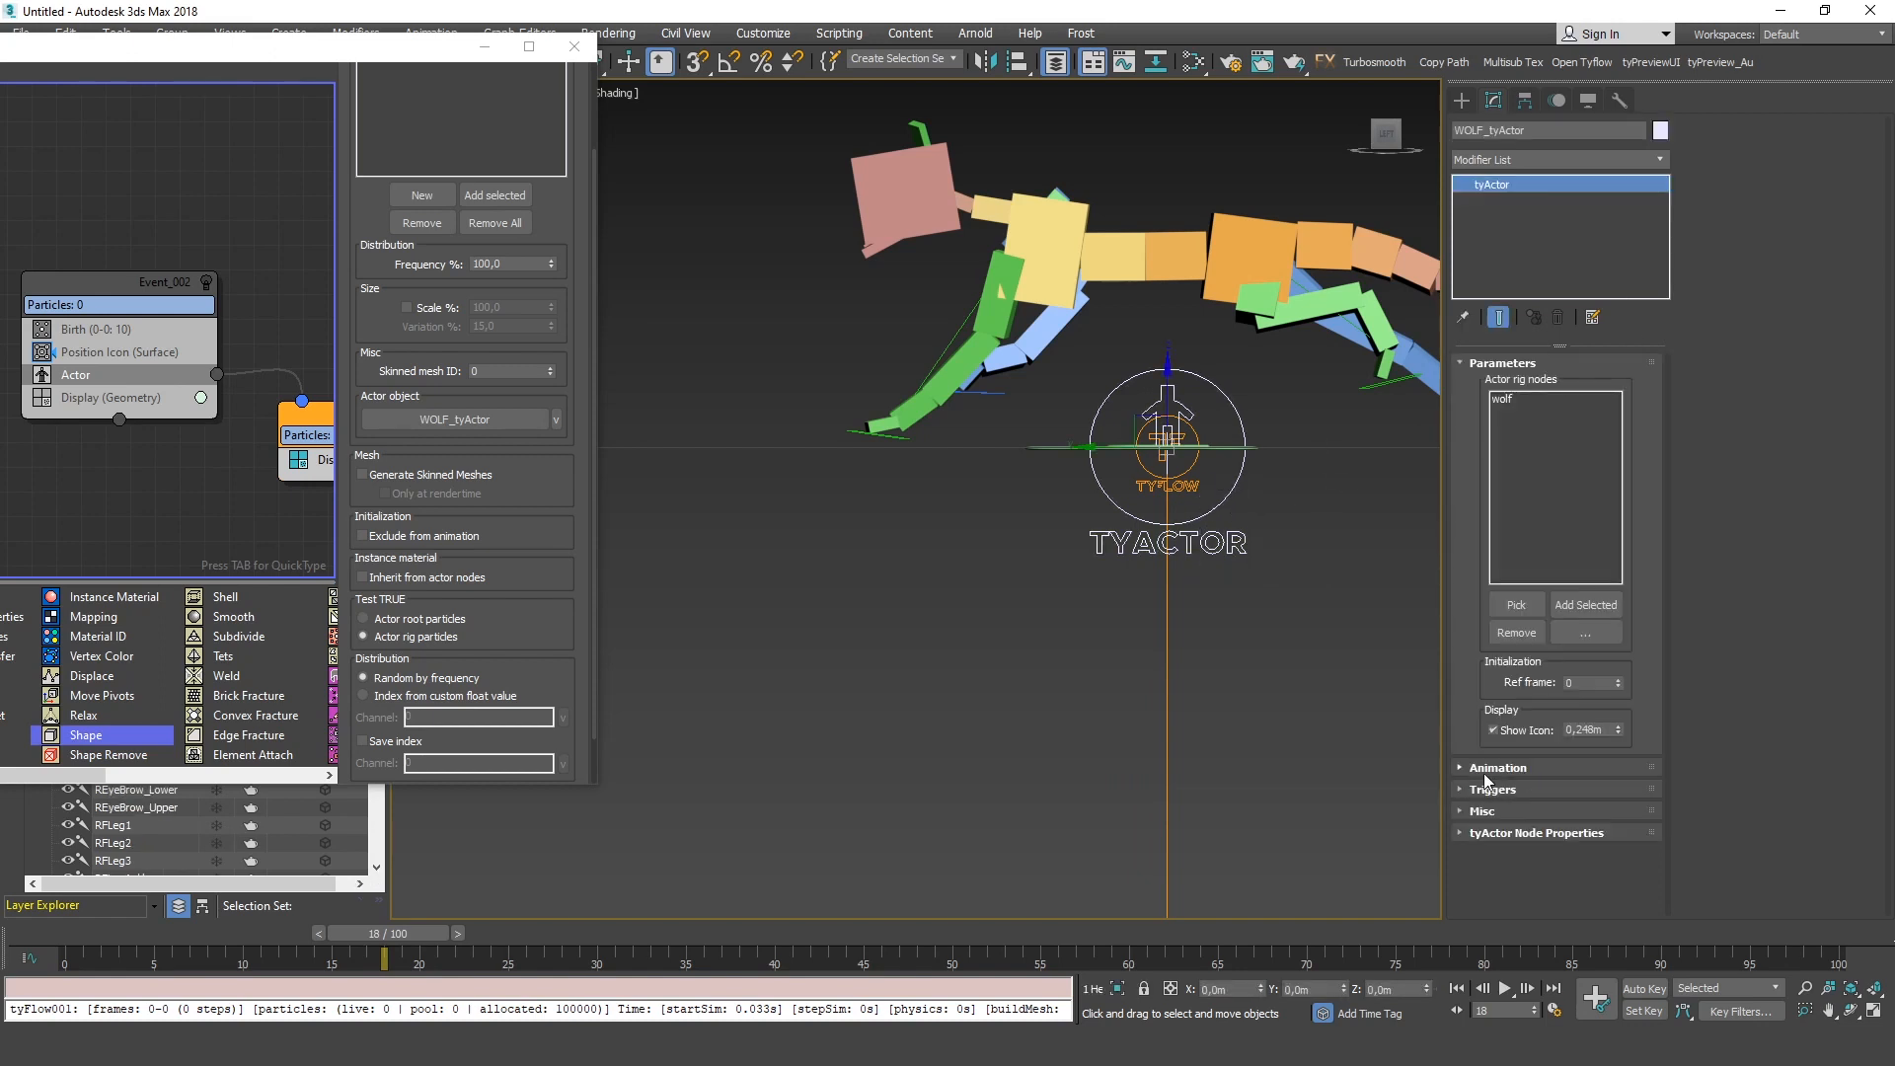
click(1491, 767)
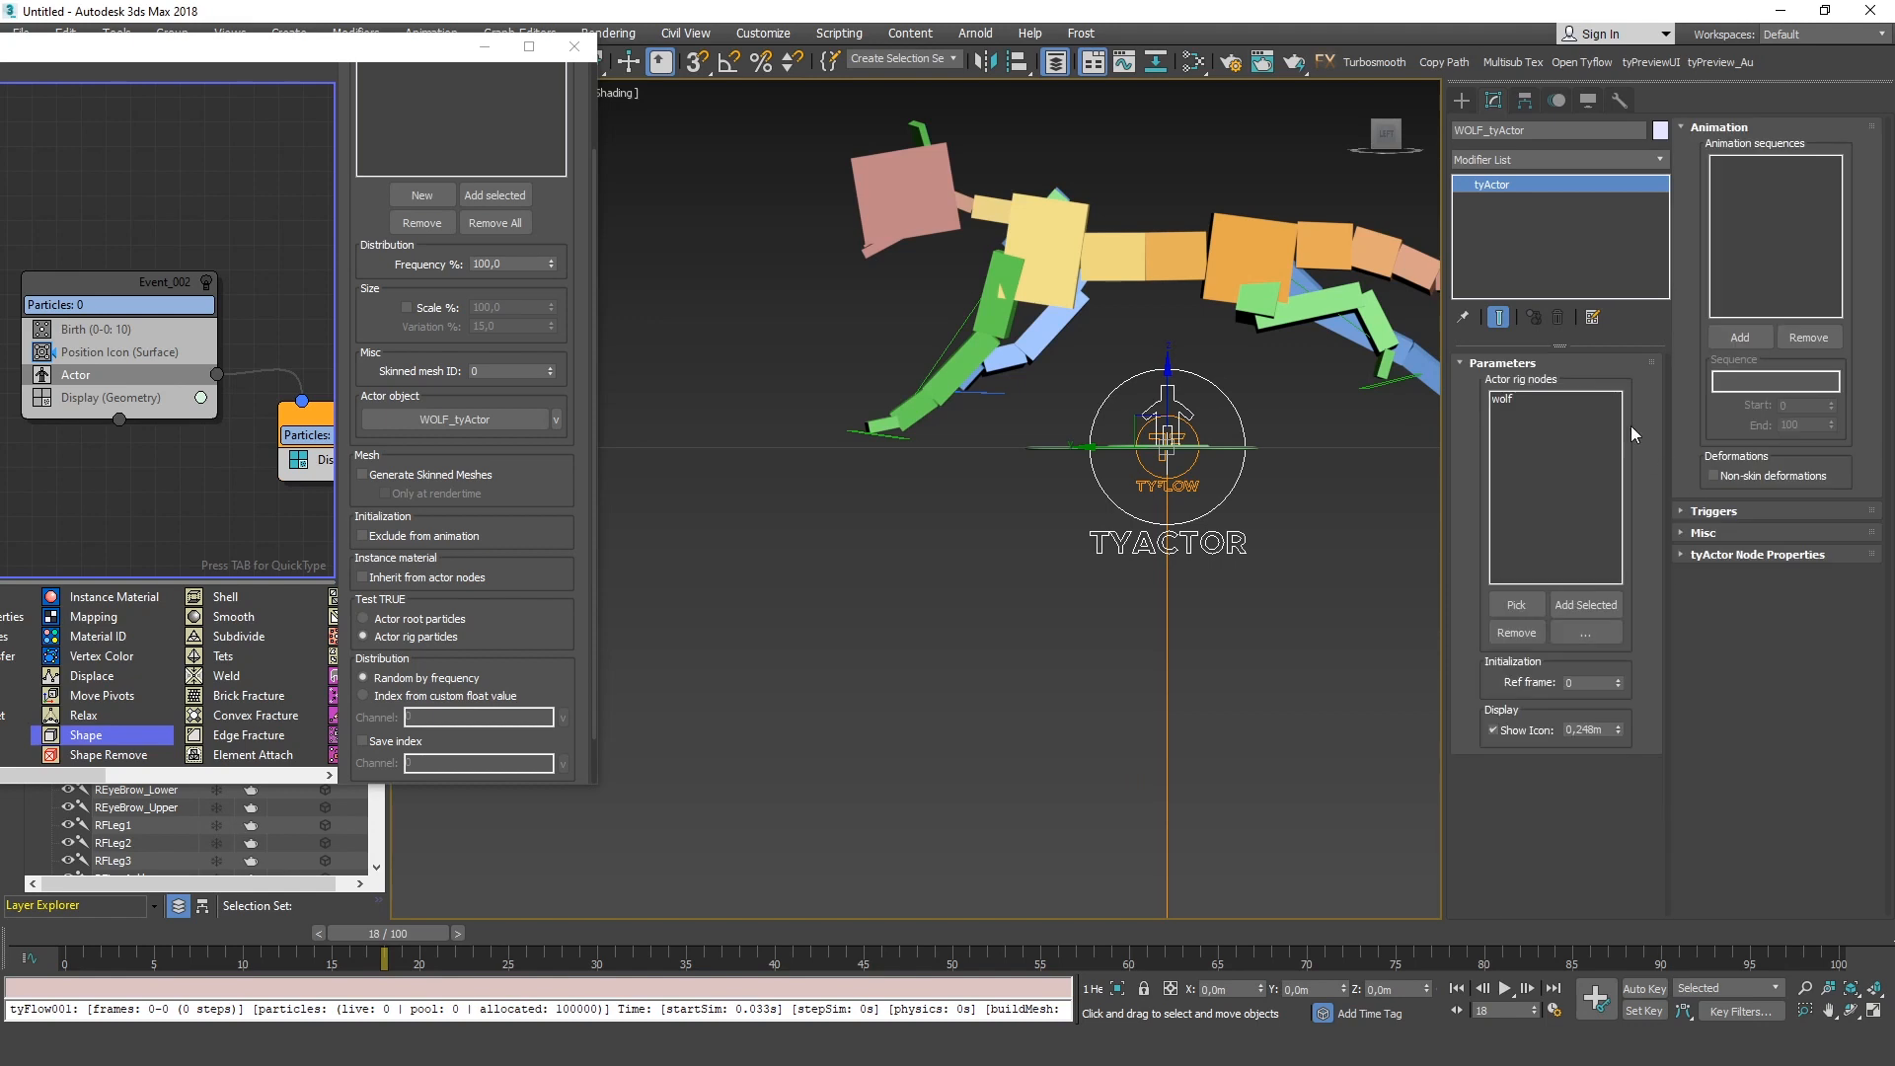
click(1739, 337)
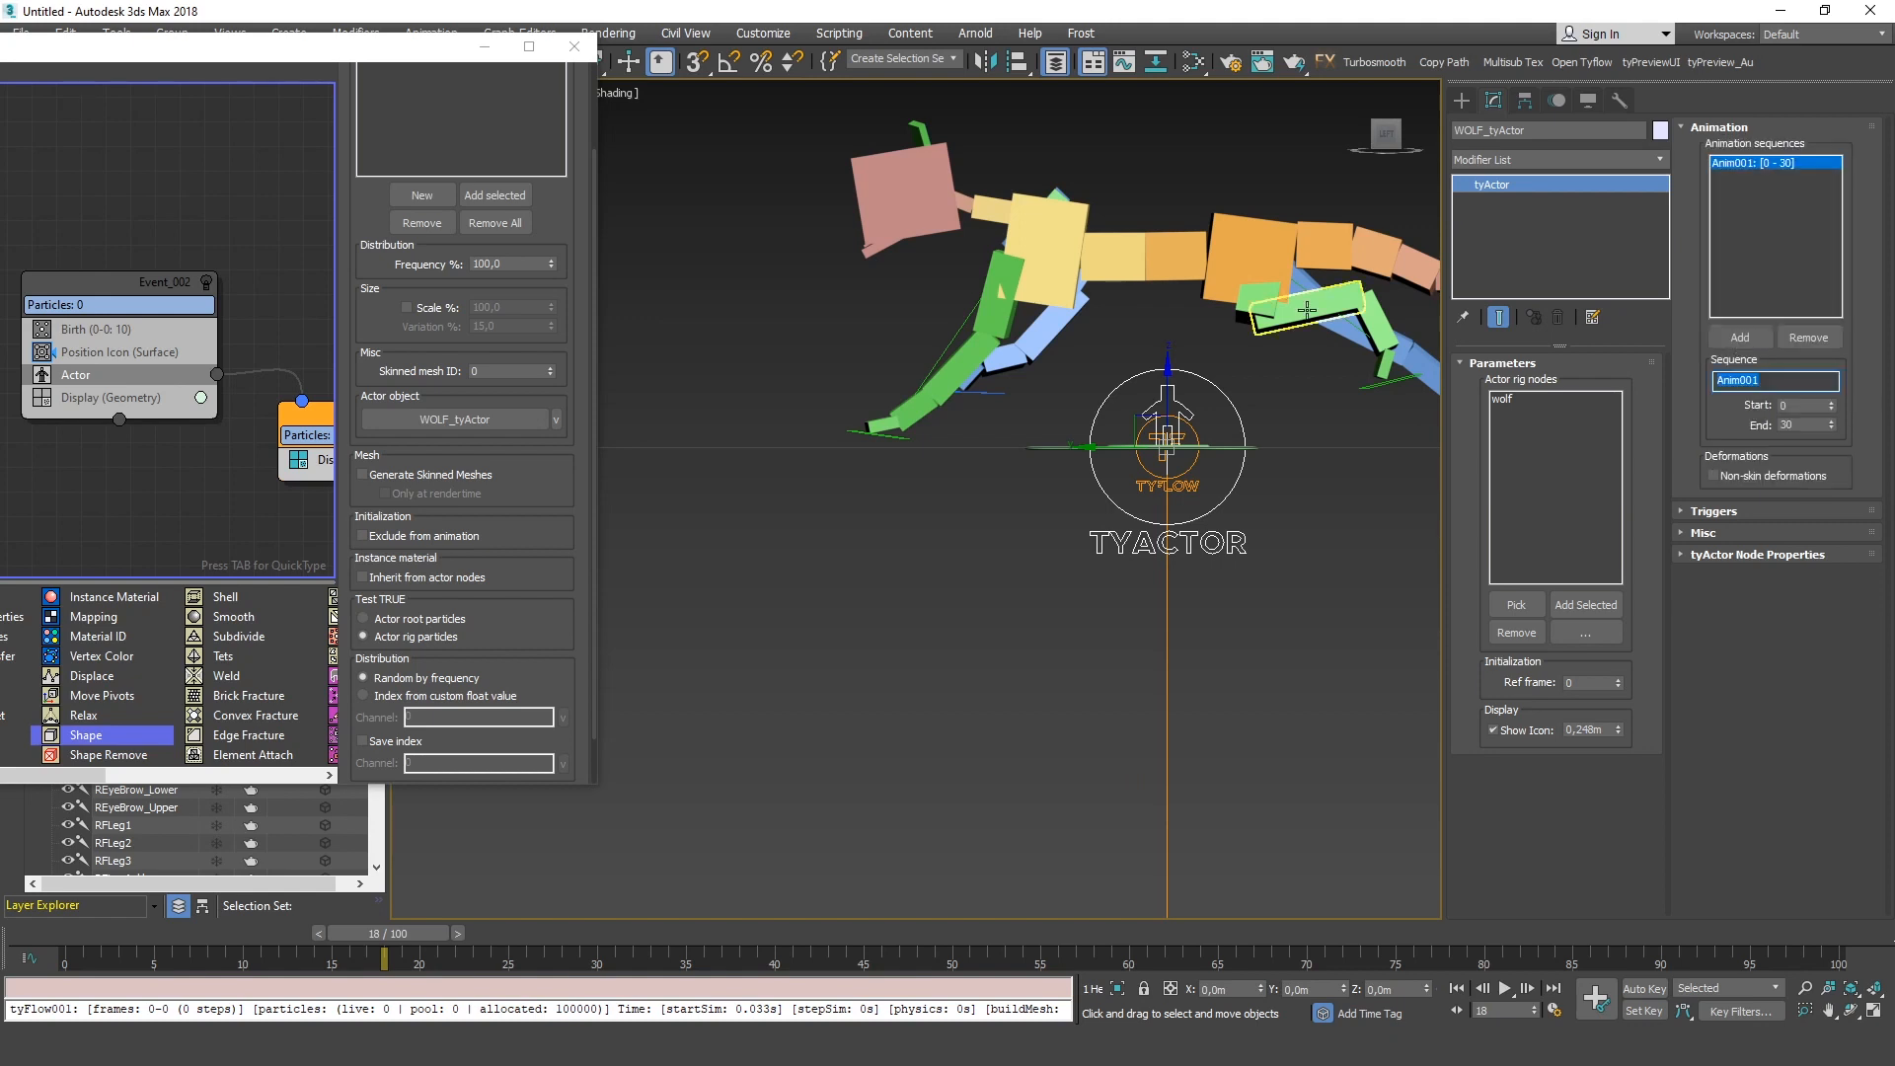
text(COURSE)
key(Tab)
key(Tab)
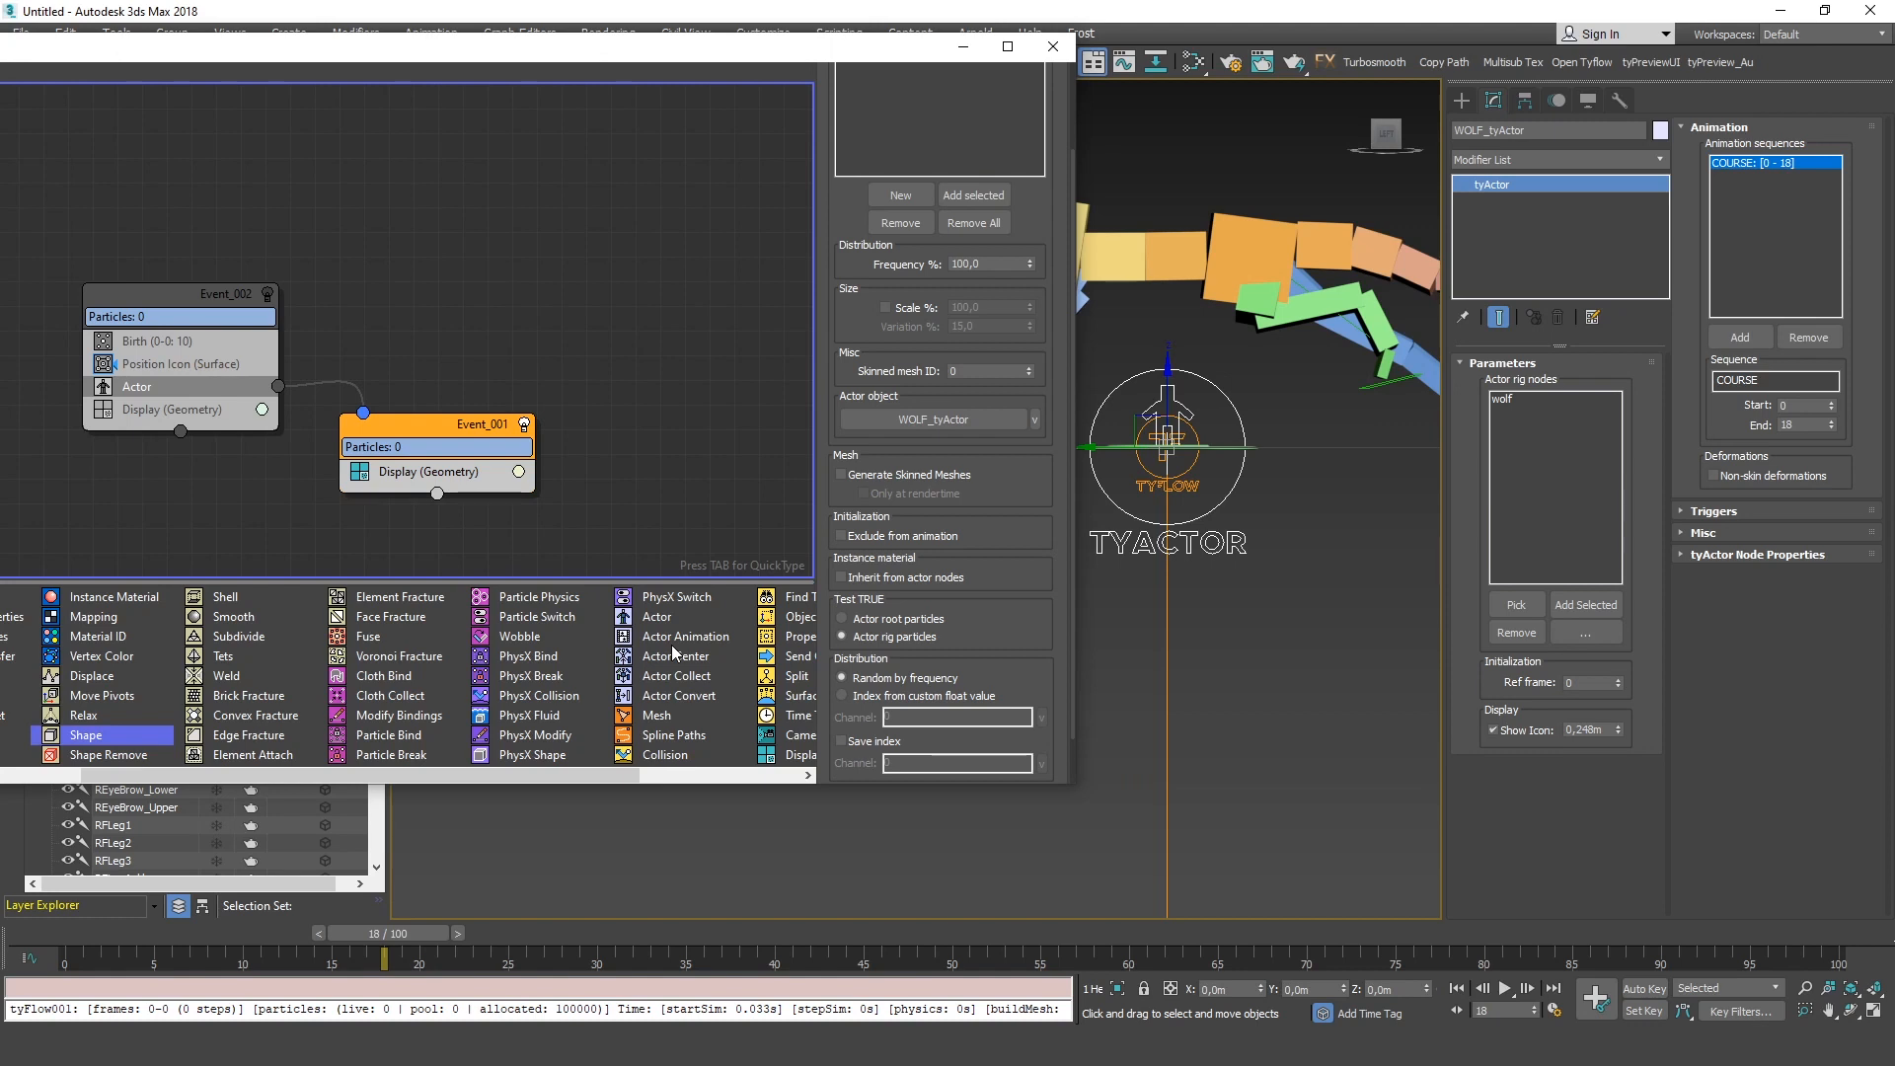
Add an Actor Animation operator below Actor in Event_002 and set its sequence name to COURSE
drag(671, 639, 168, 402)
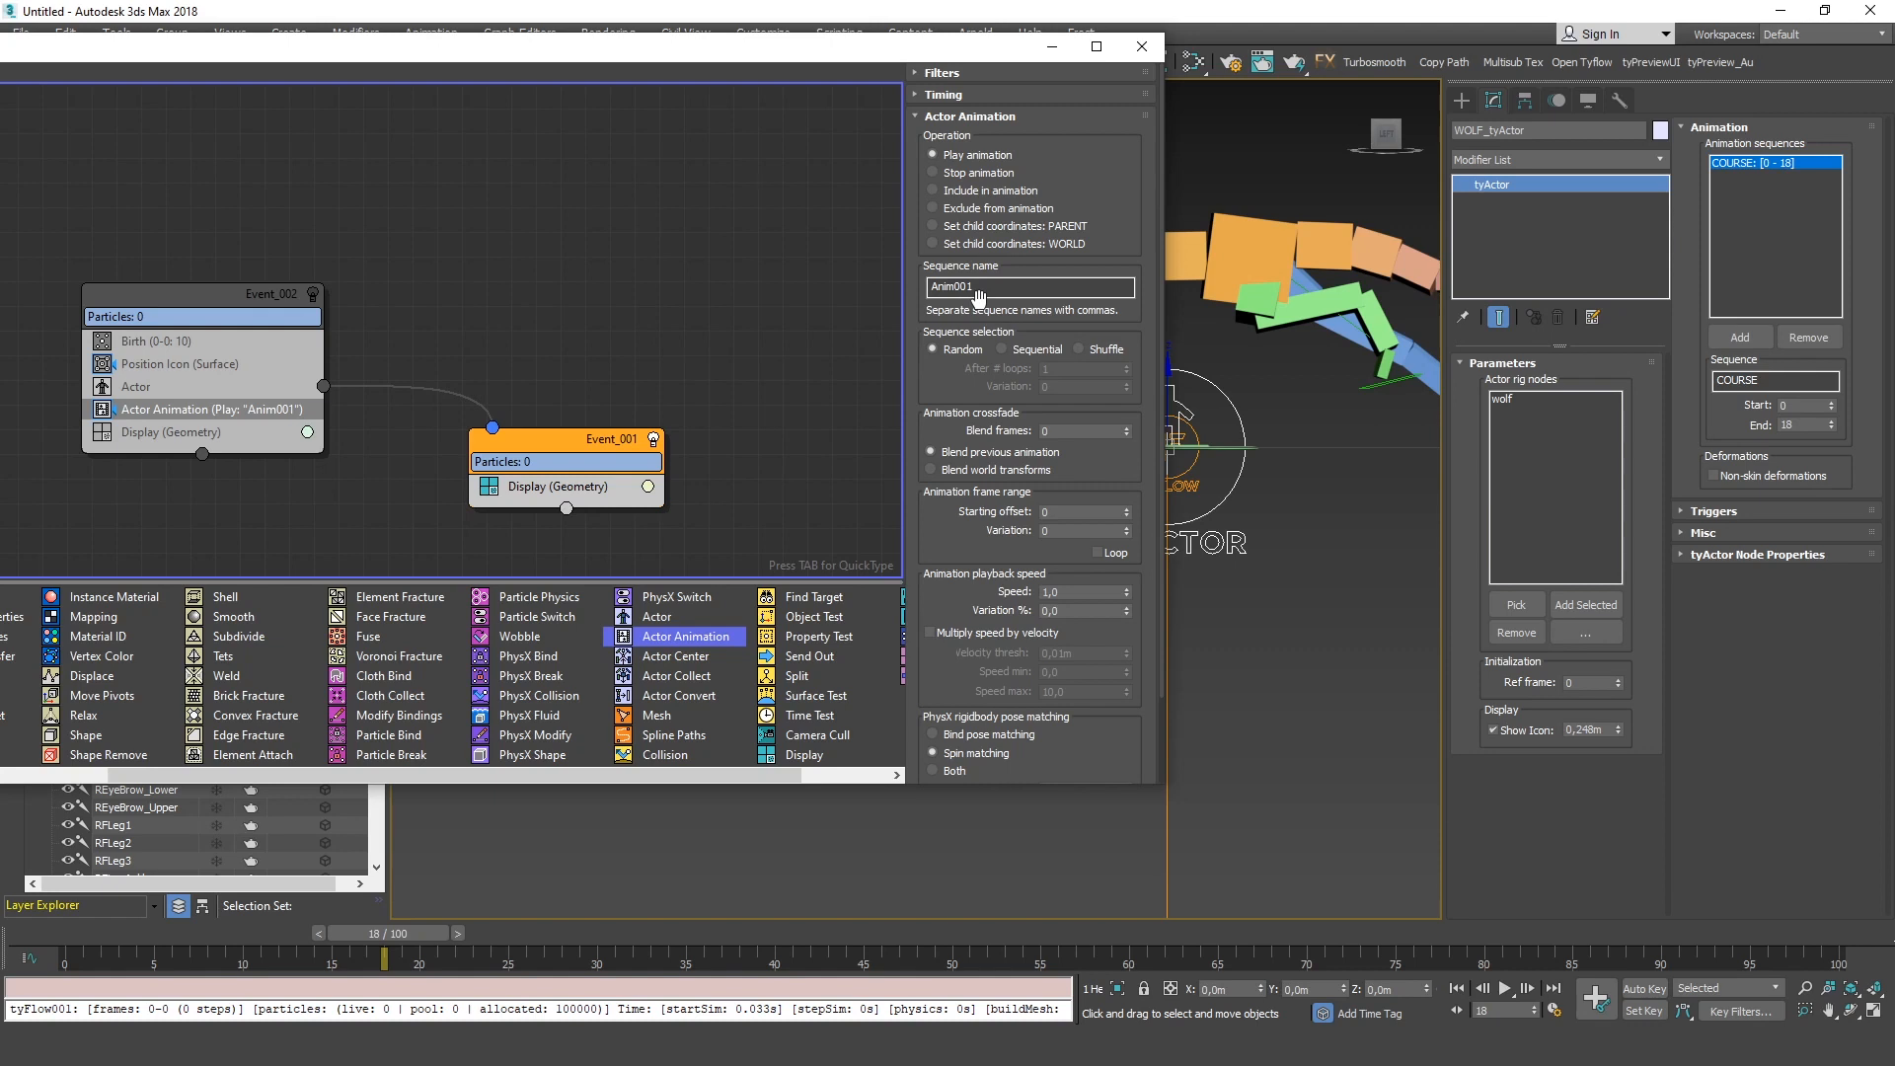
scroll(984, 178, down, 2)
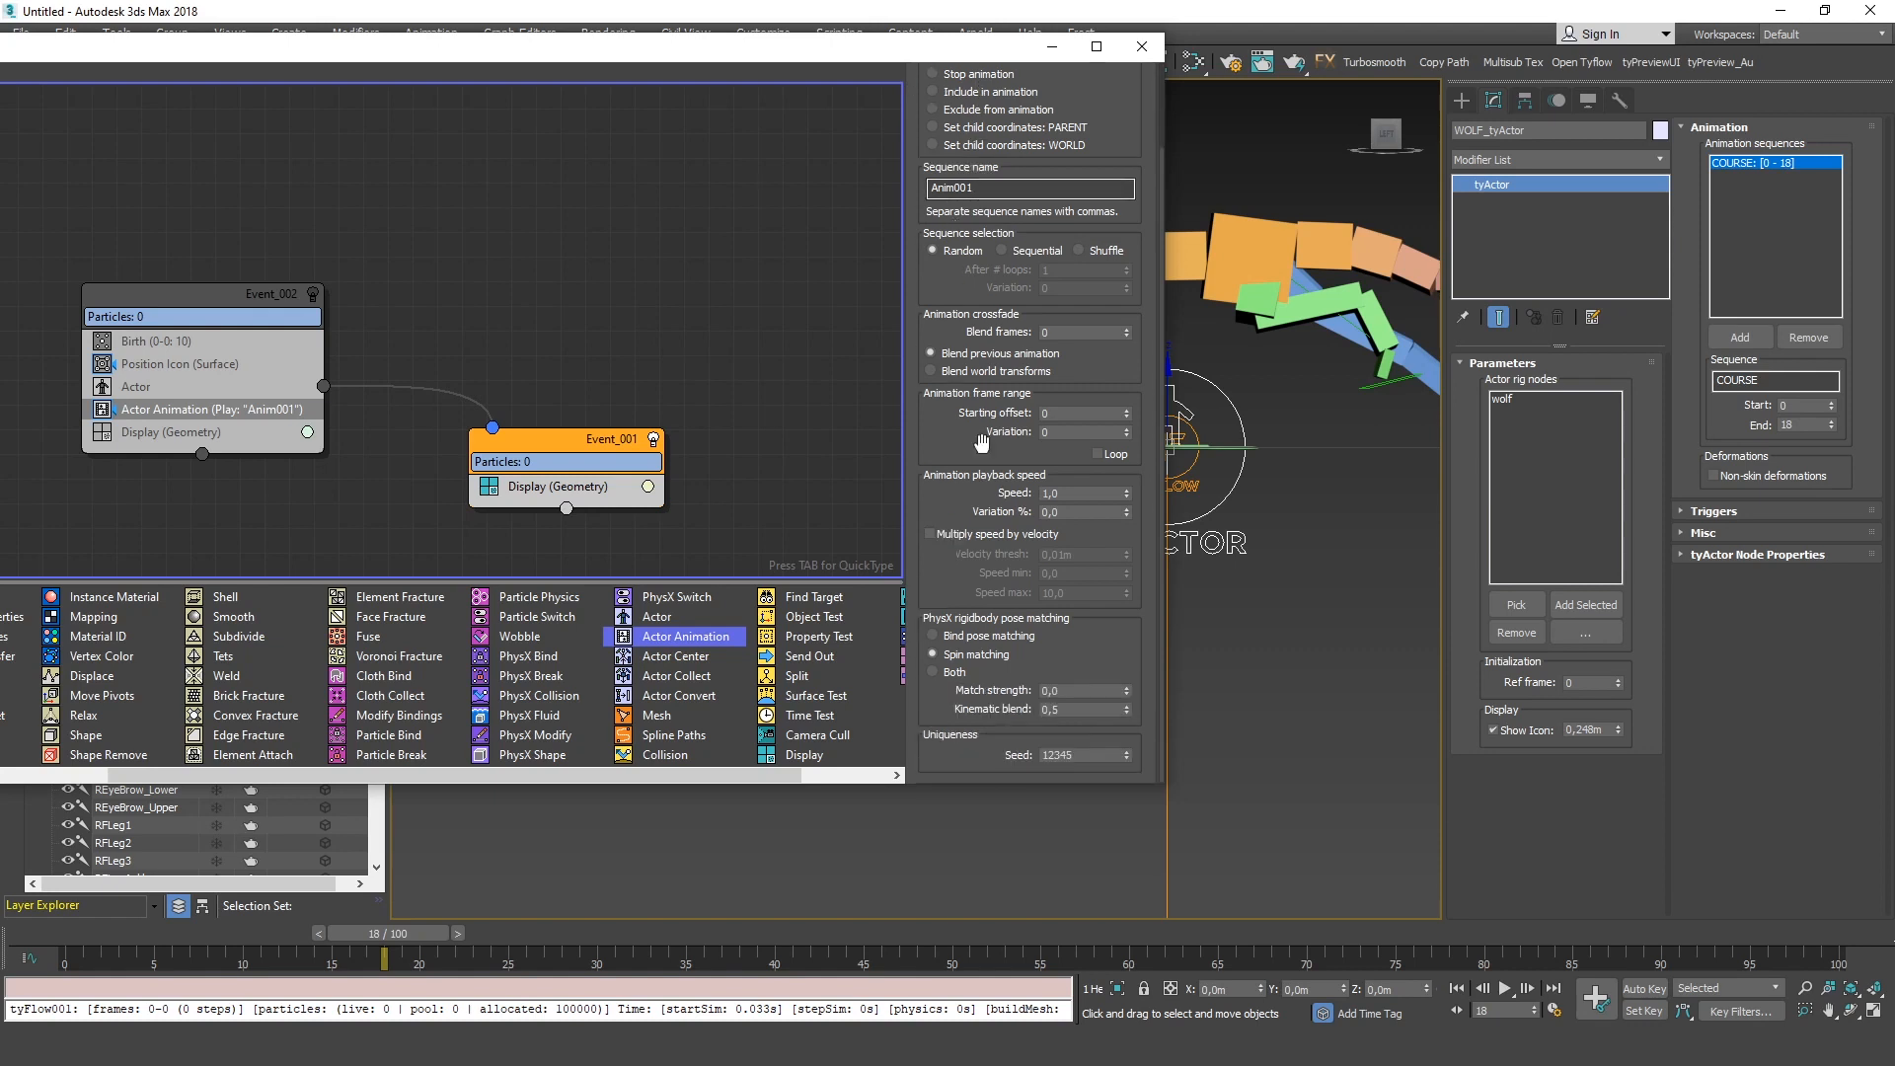
scroll(967, 186, up, 2)
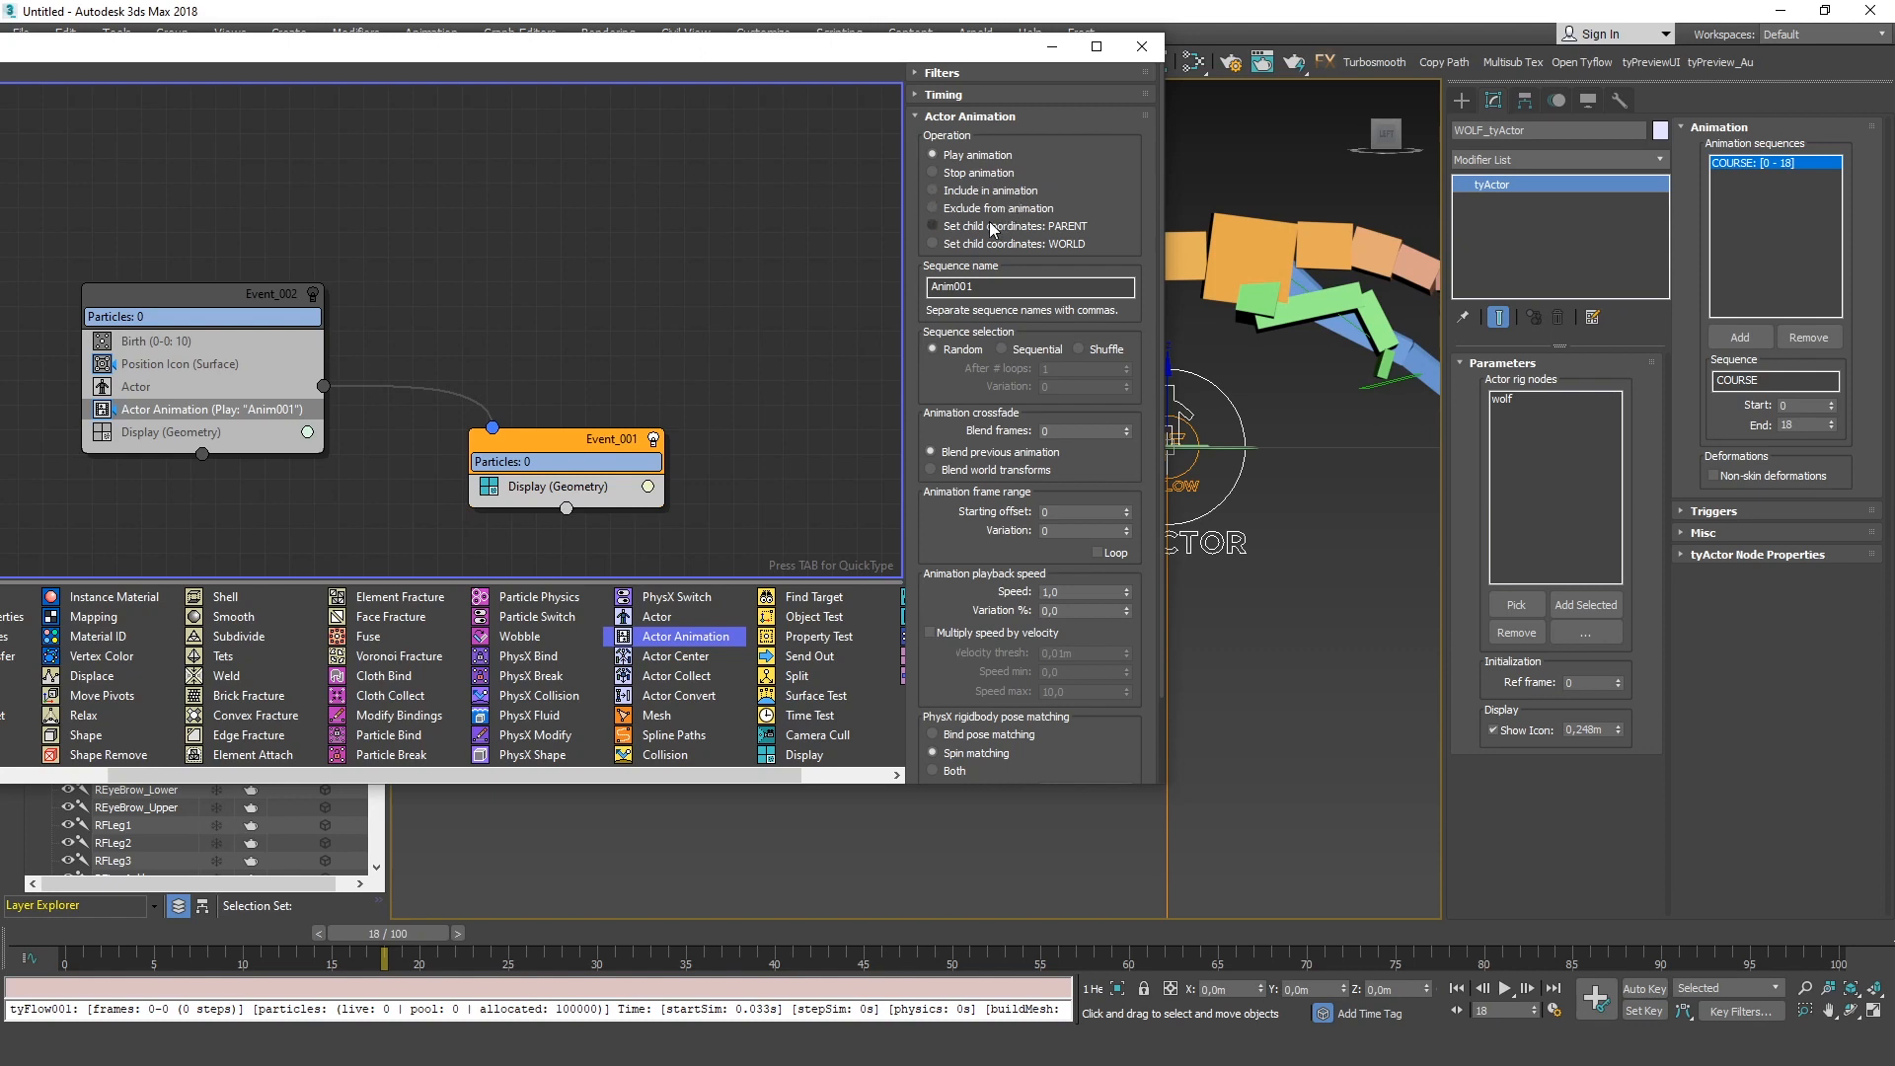
double_click(999, 286)
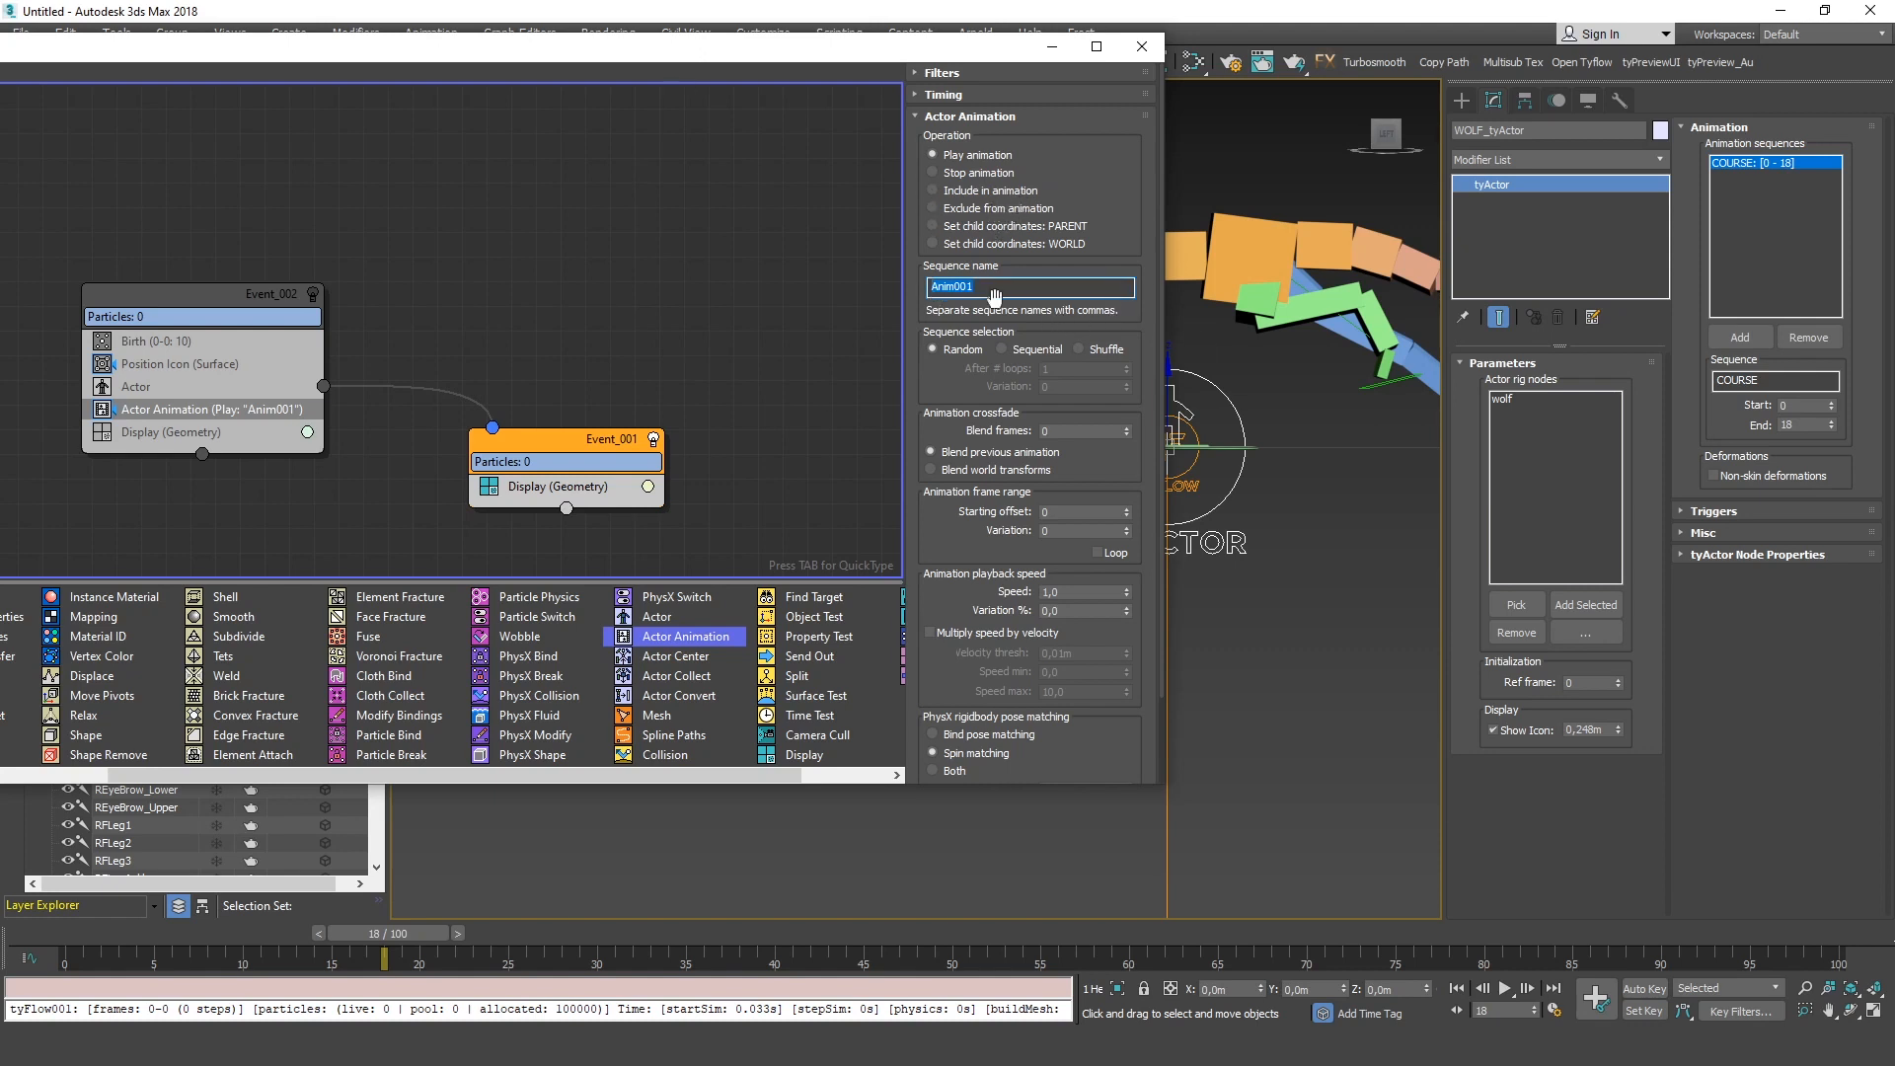
double_click(1762, 382)
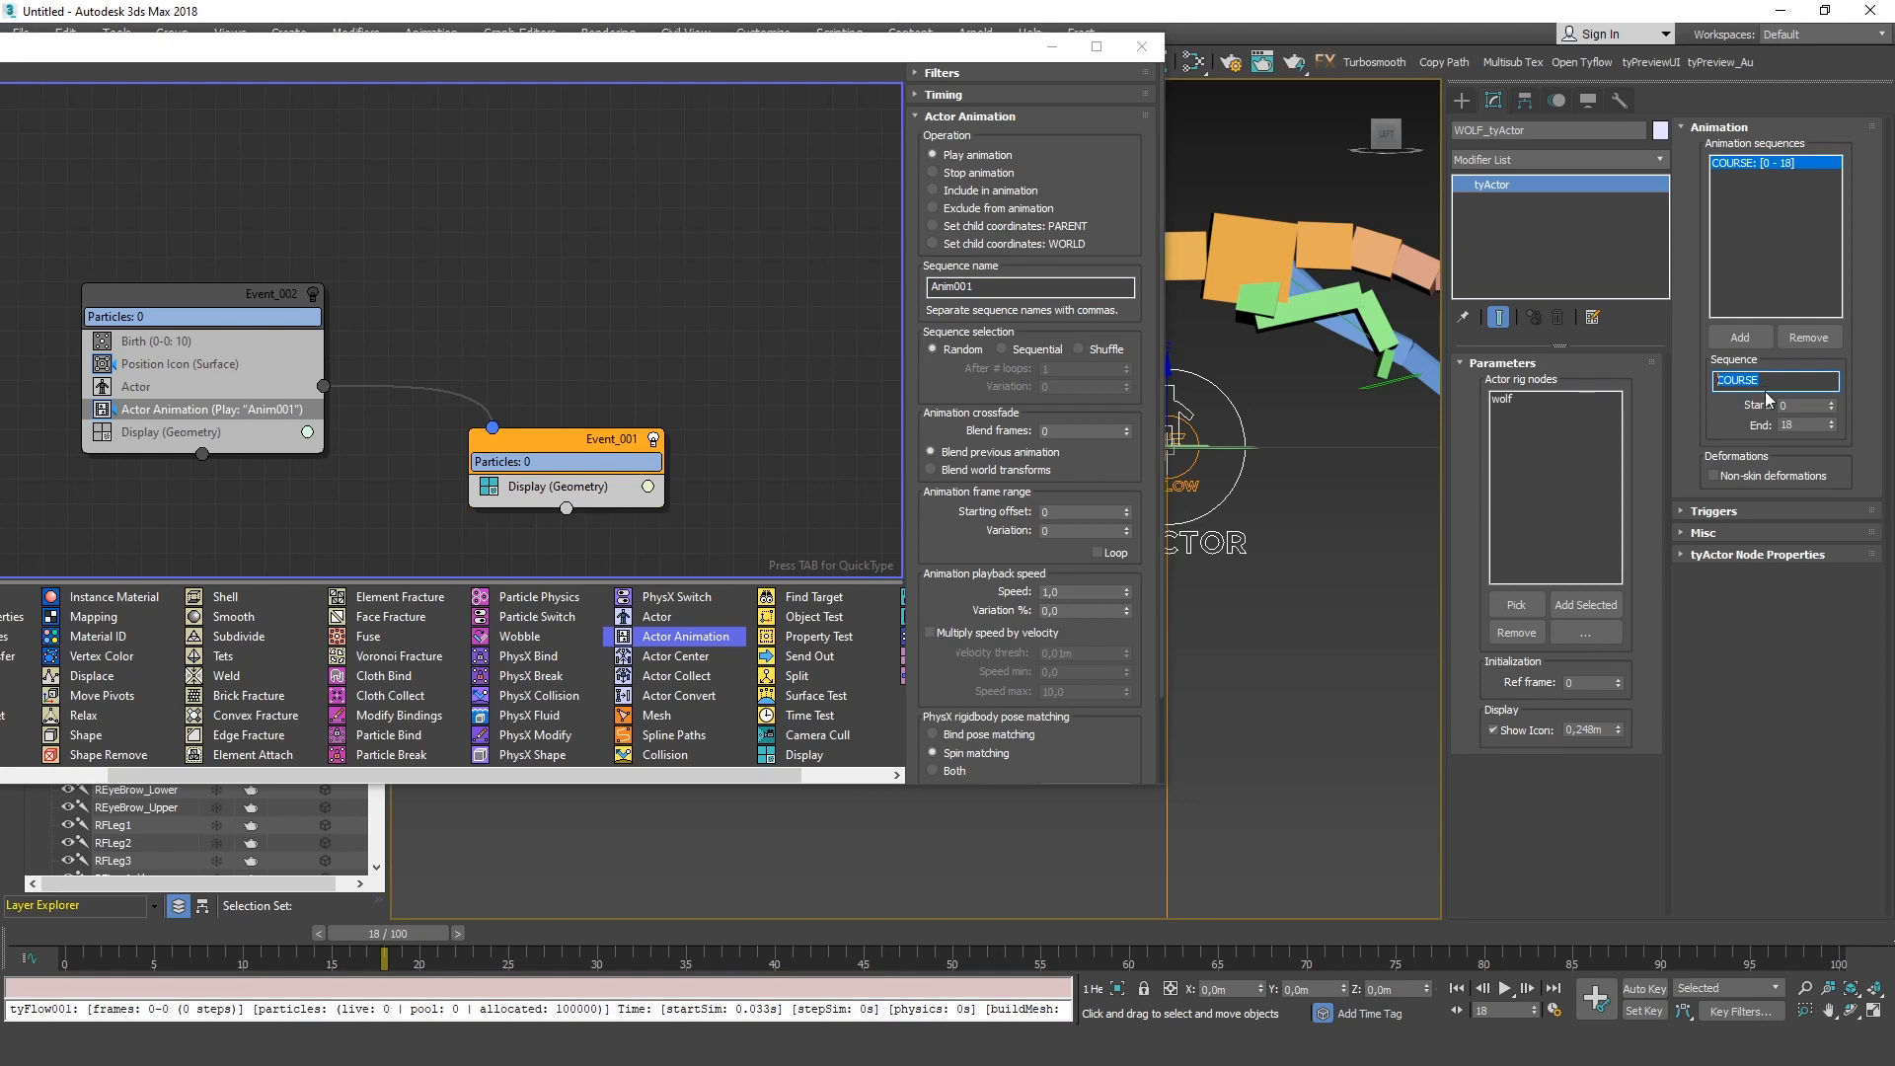
key(ctrl+c)
click(1023, 286)
key(ctrl+v)
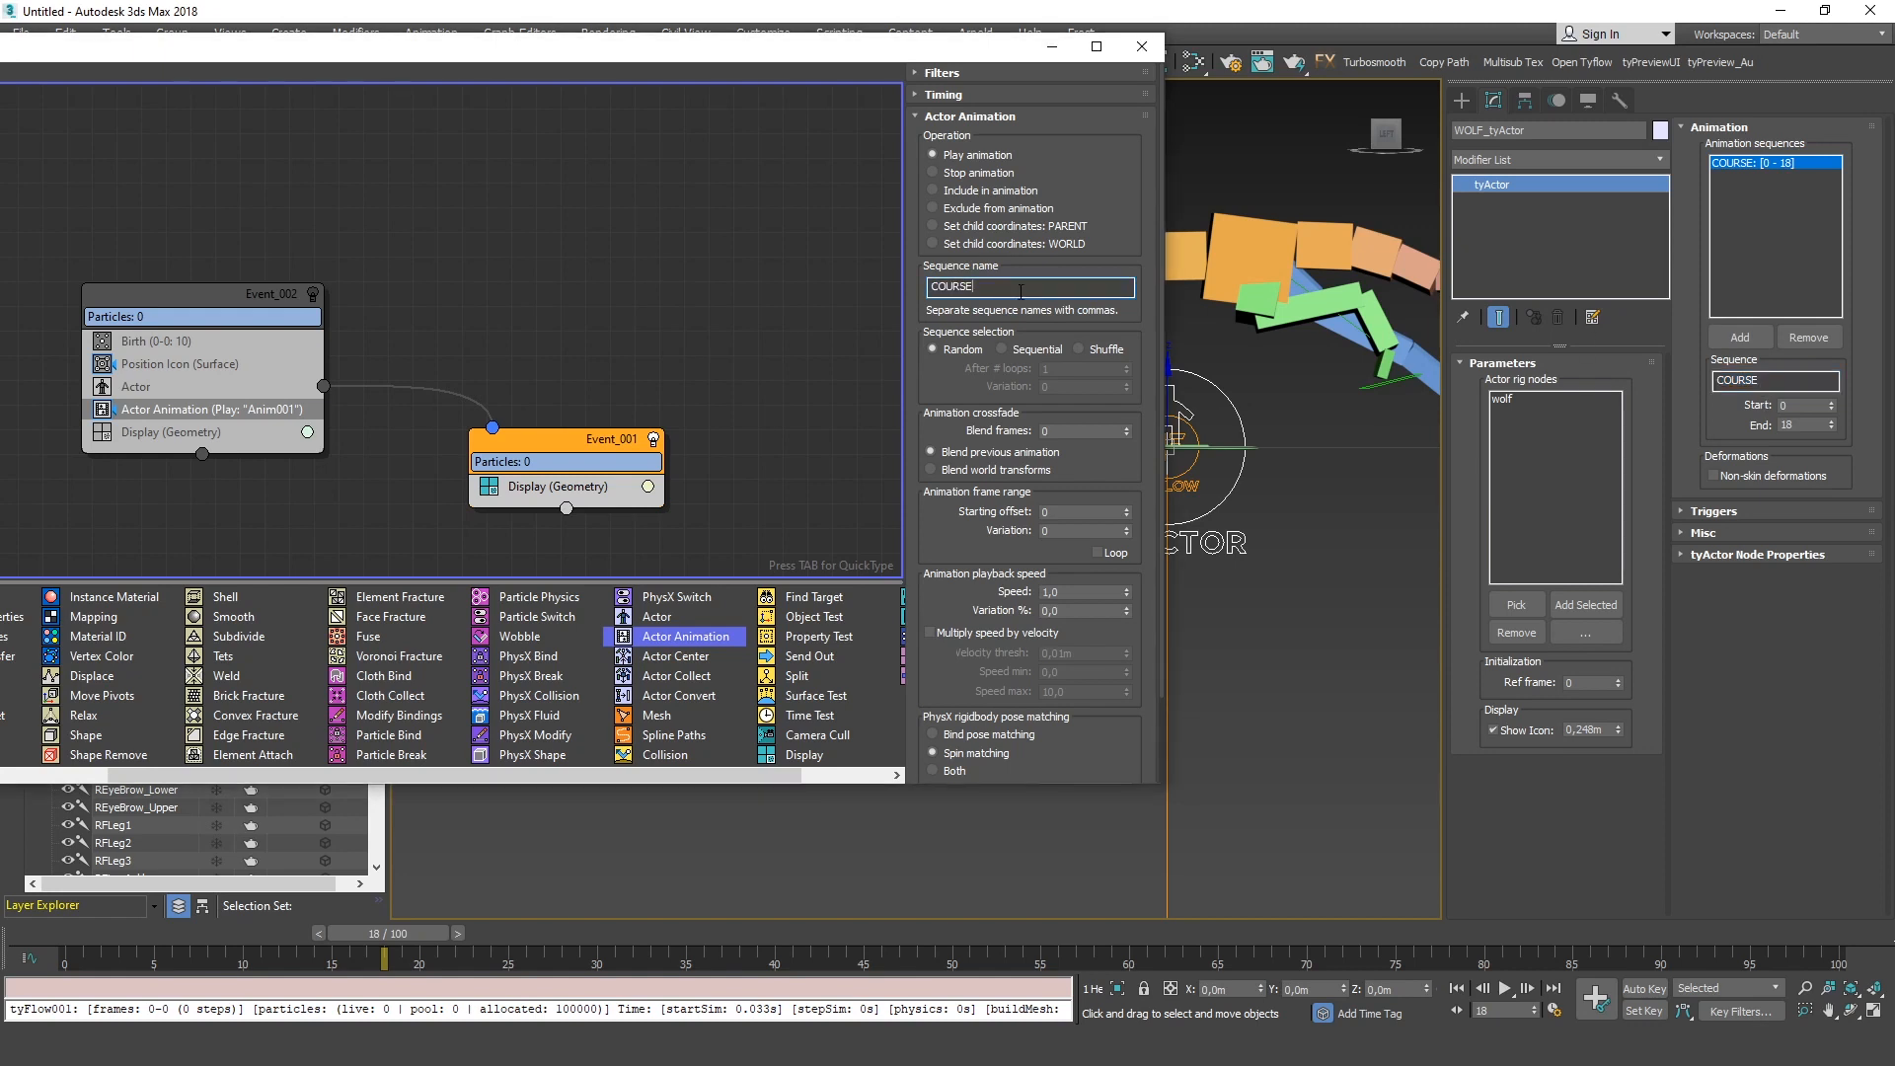
Re-enable Event_002, preview the pack's animation to frame 37, and turn on Loop in the Actor Animation operator
drag(390, 932, 721, 949)
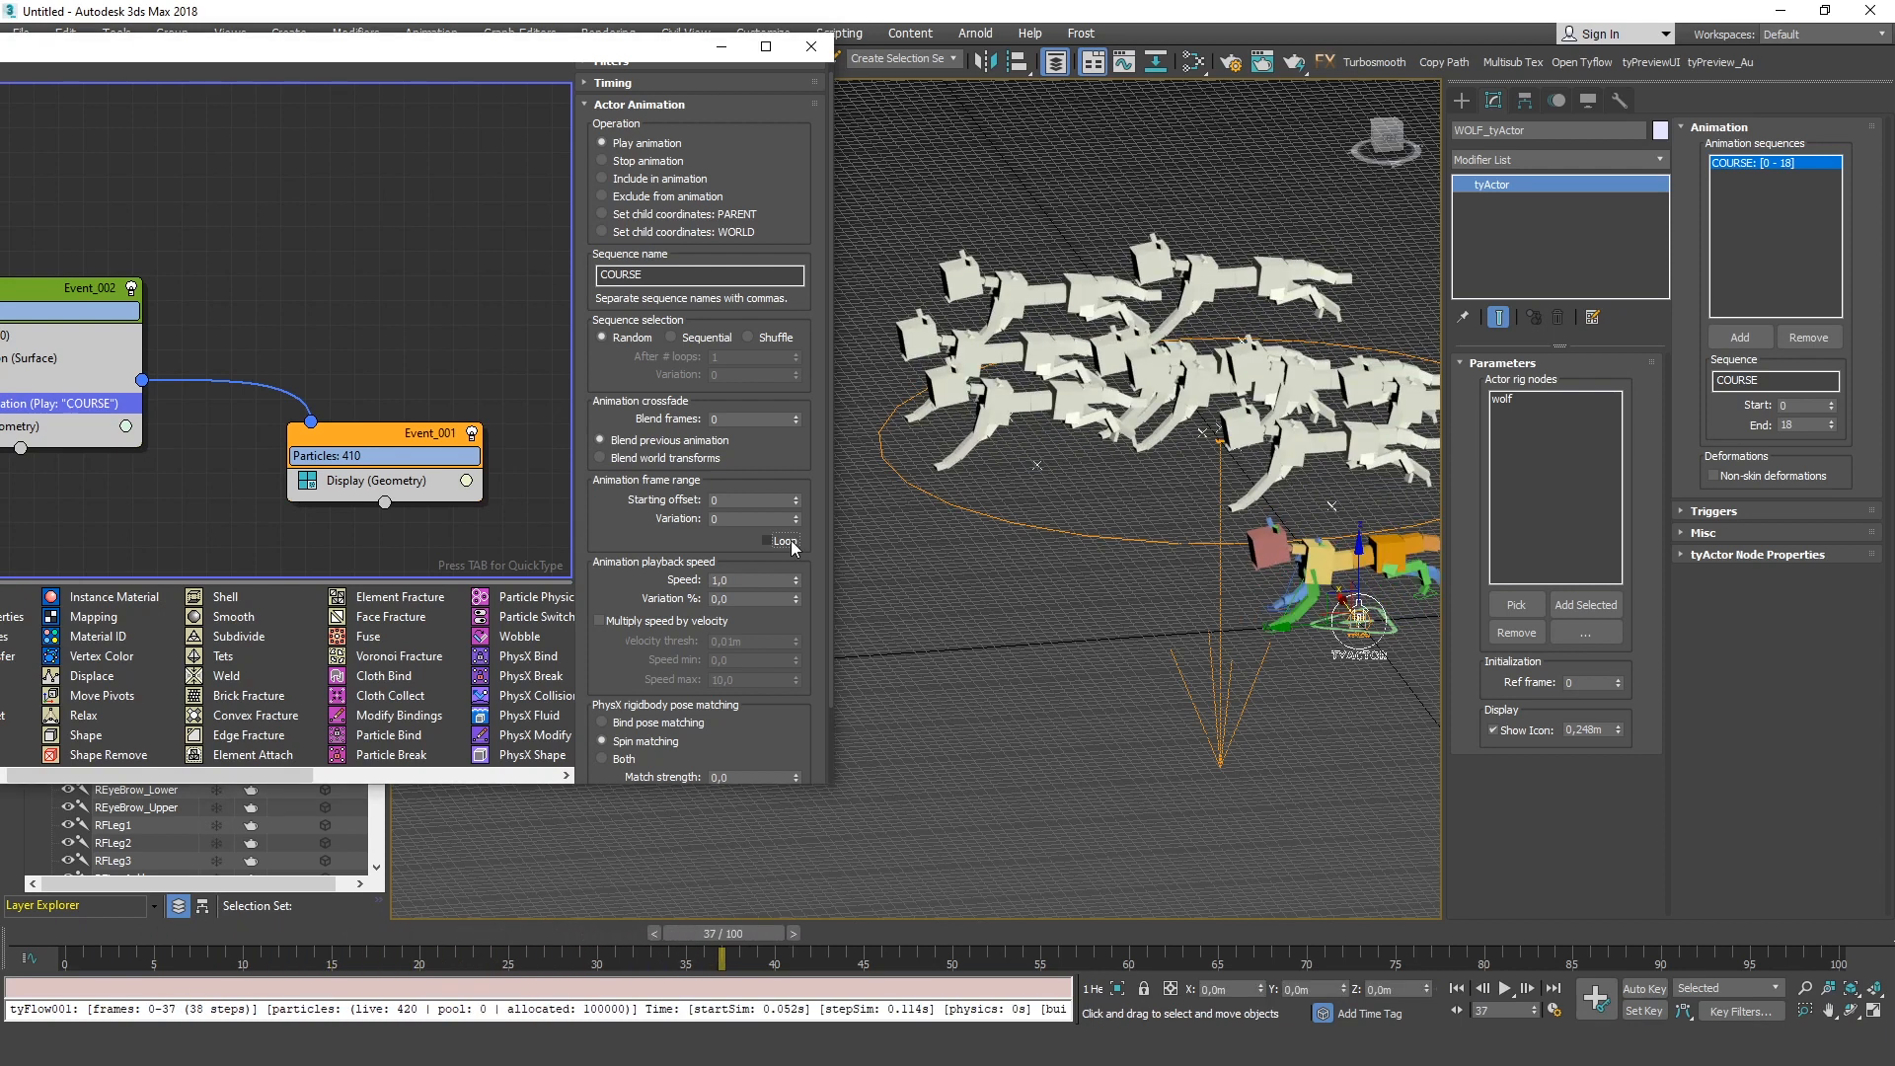
click(791, 543)
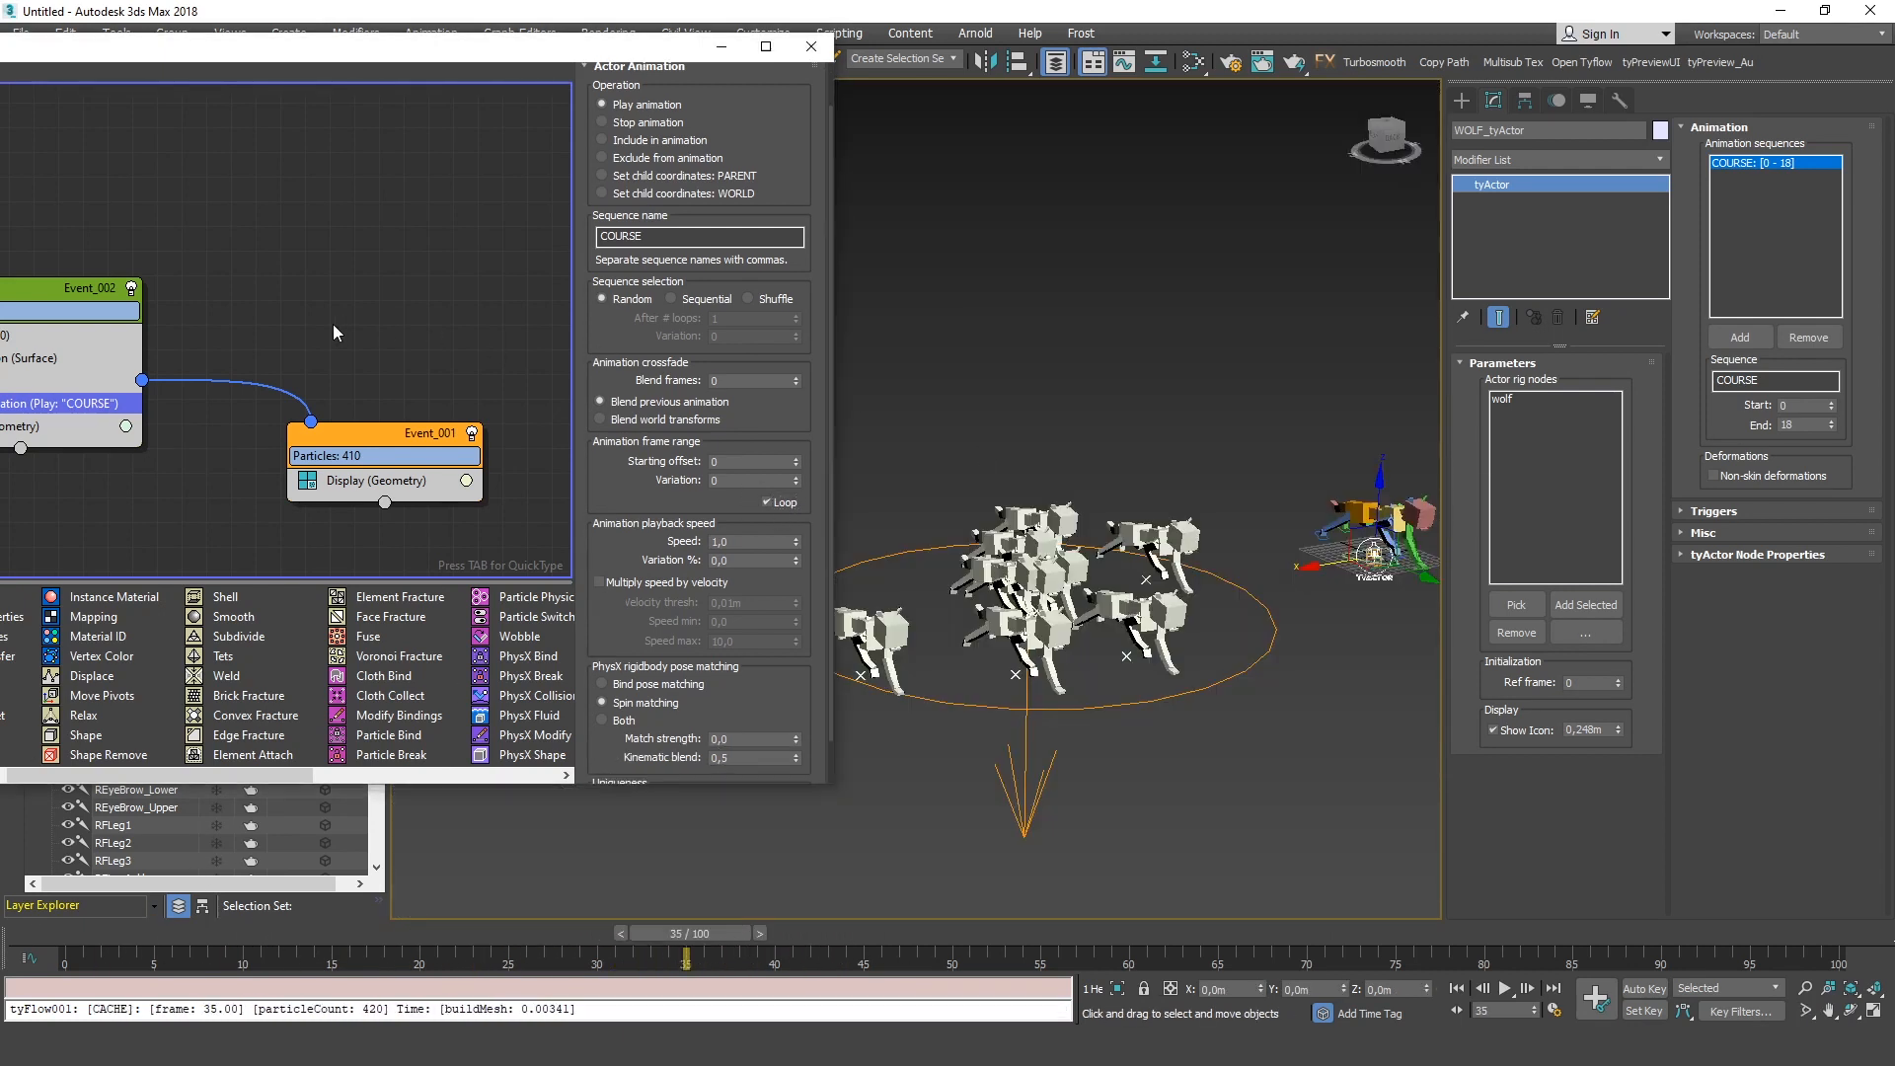
Preview the looping wolf pack across the timeline with the Actor operator's Generate Skinned Meshes on and off
middle_drag(334, 332, 497, 333)
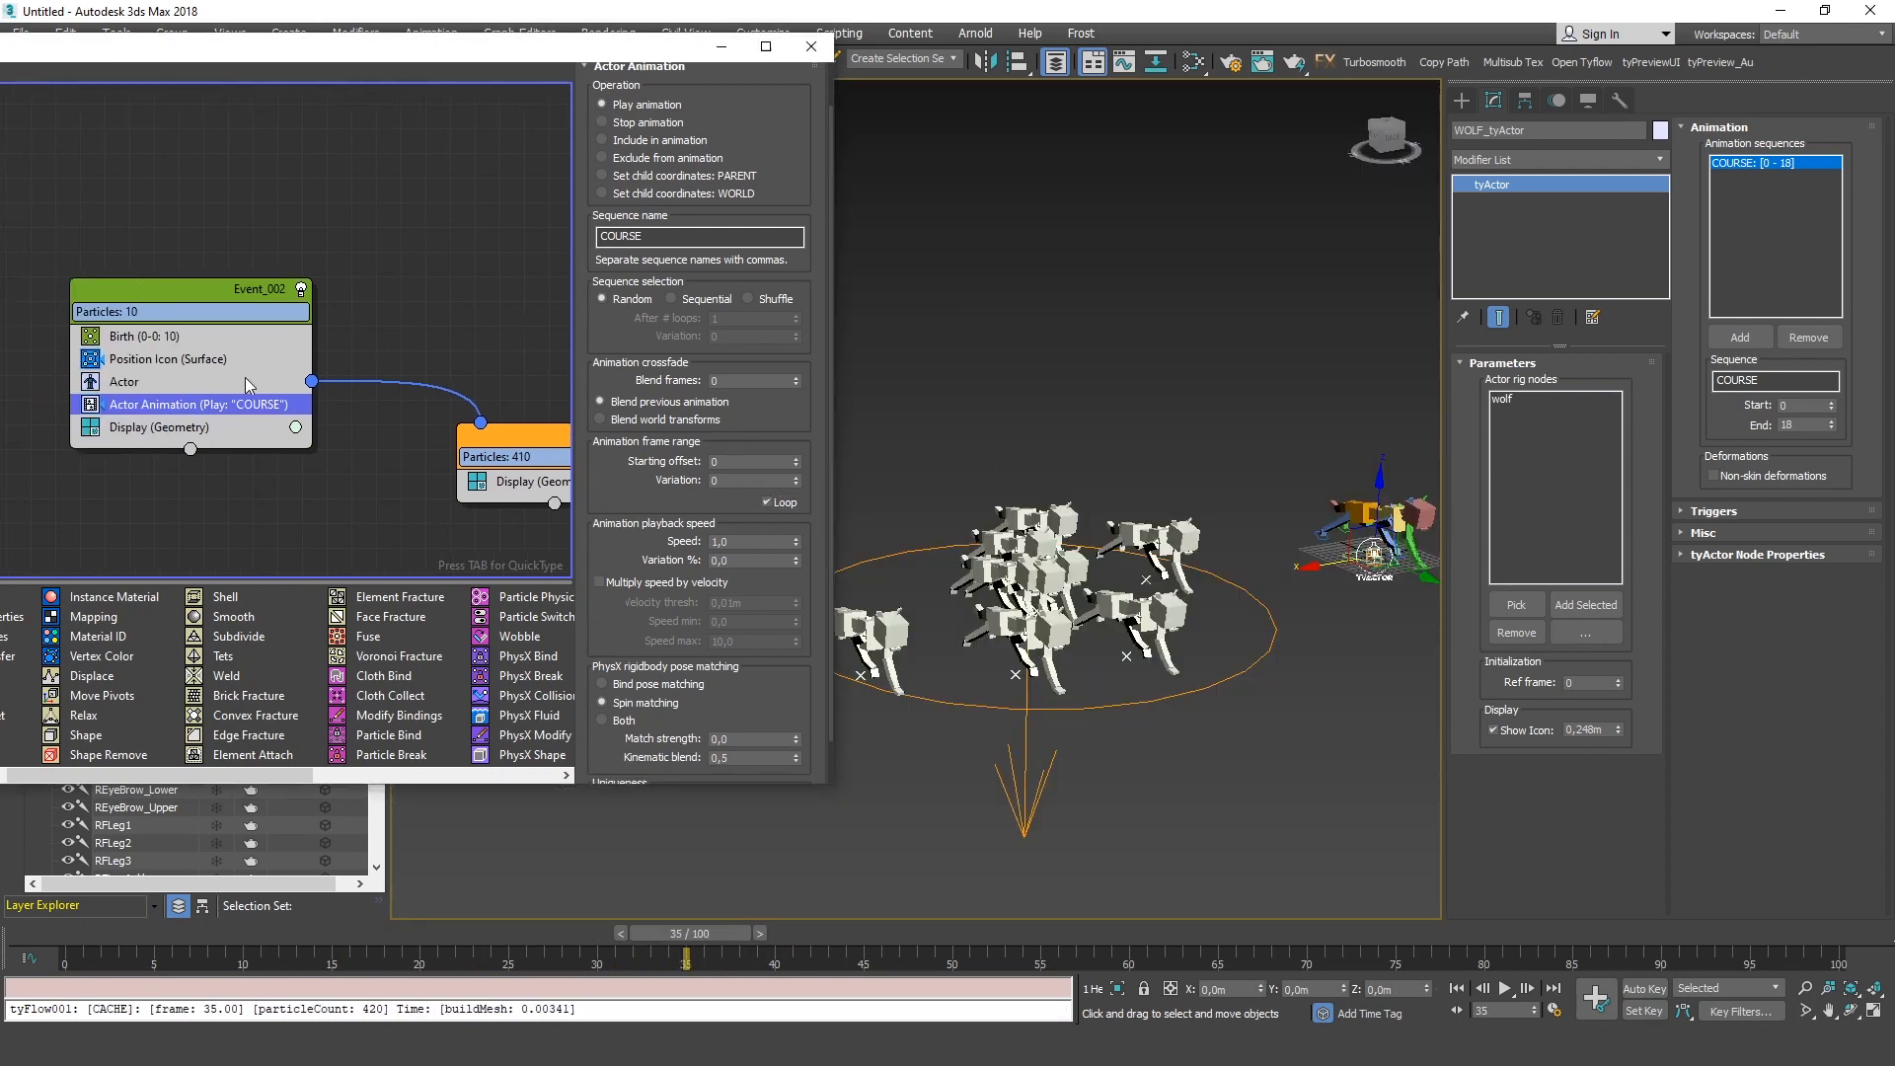
click(222, 380)
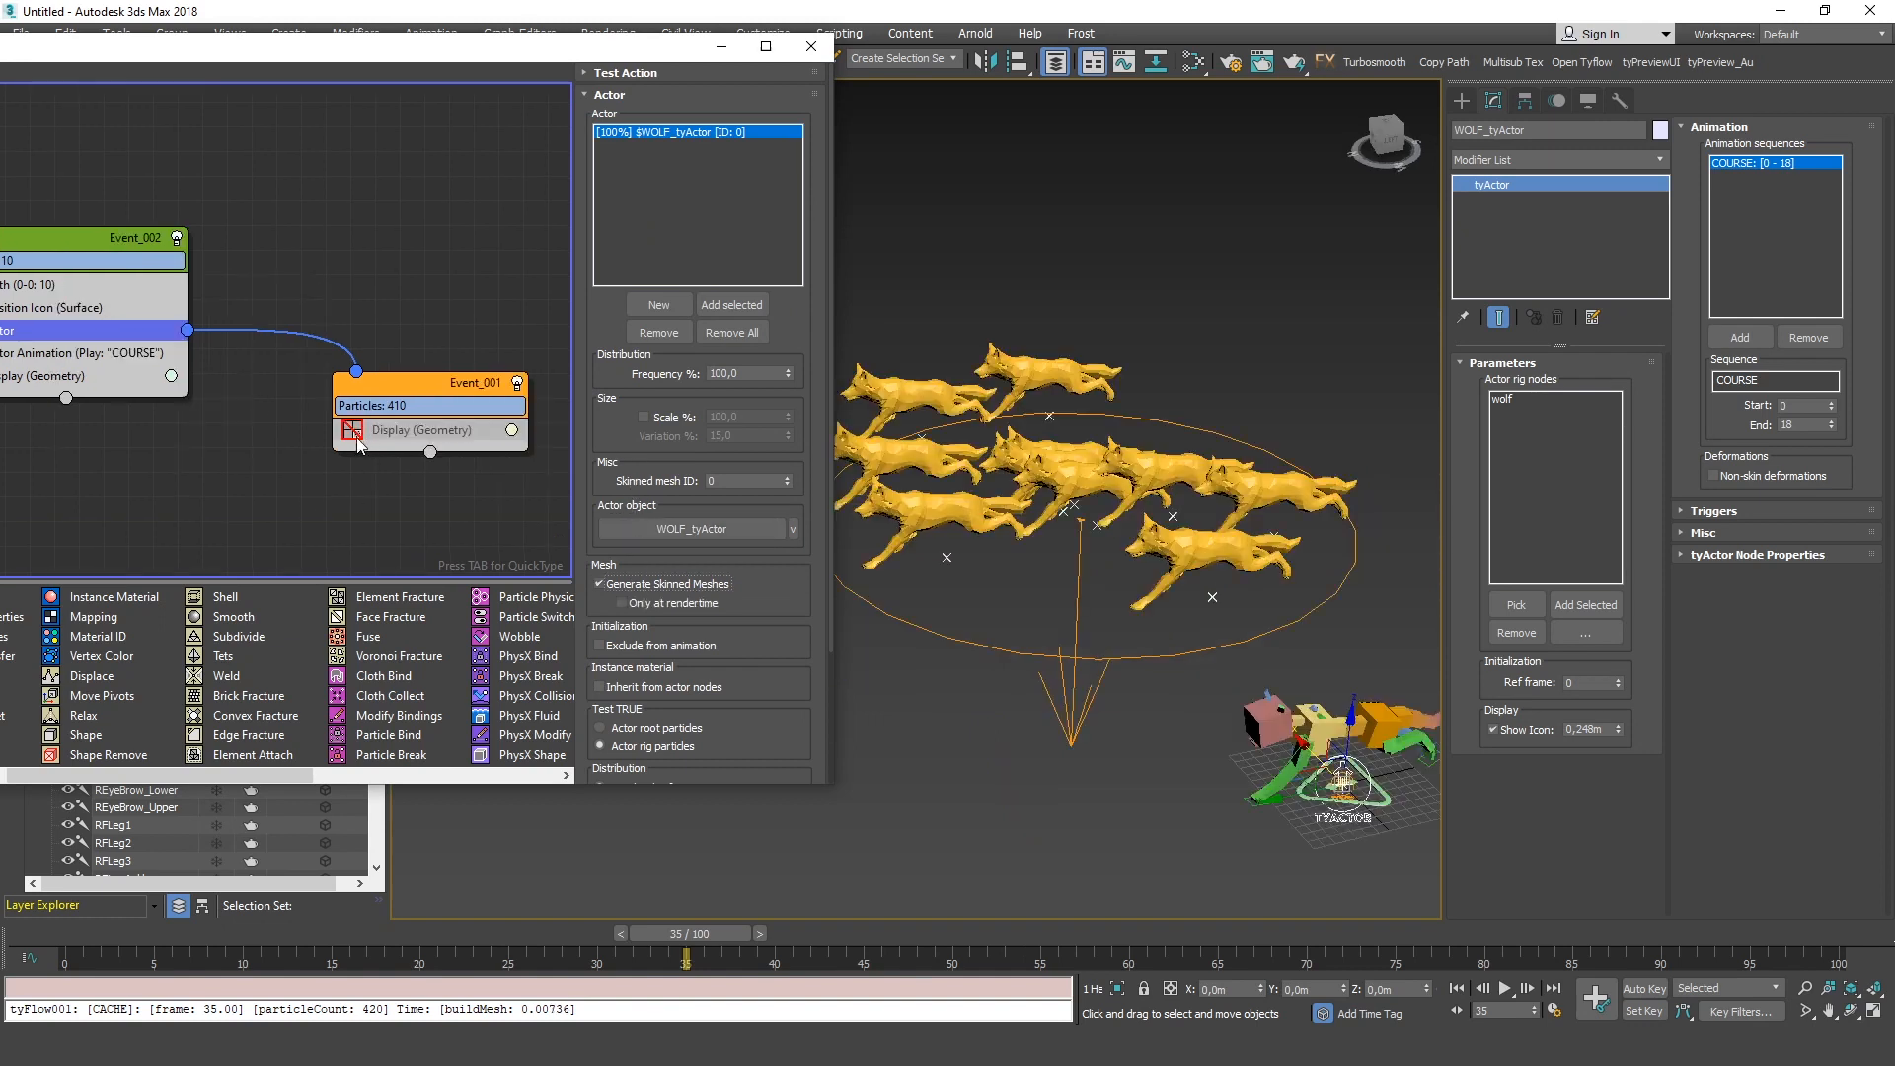
alt+middle_drag(1098, 489, 1145, 503)
drag(689, 934, 827, 963)
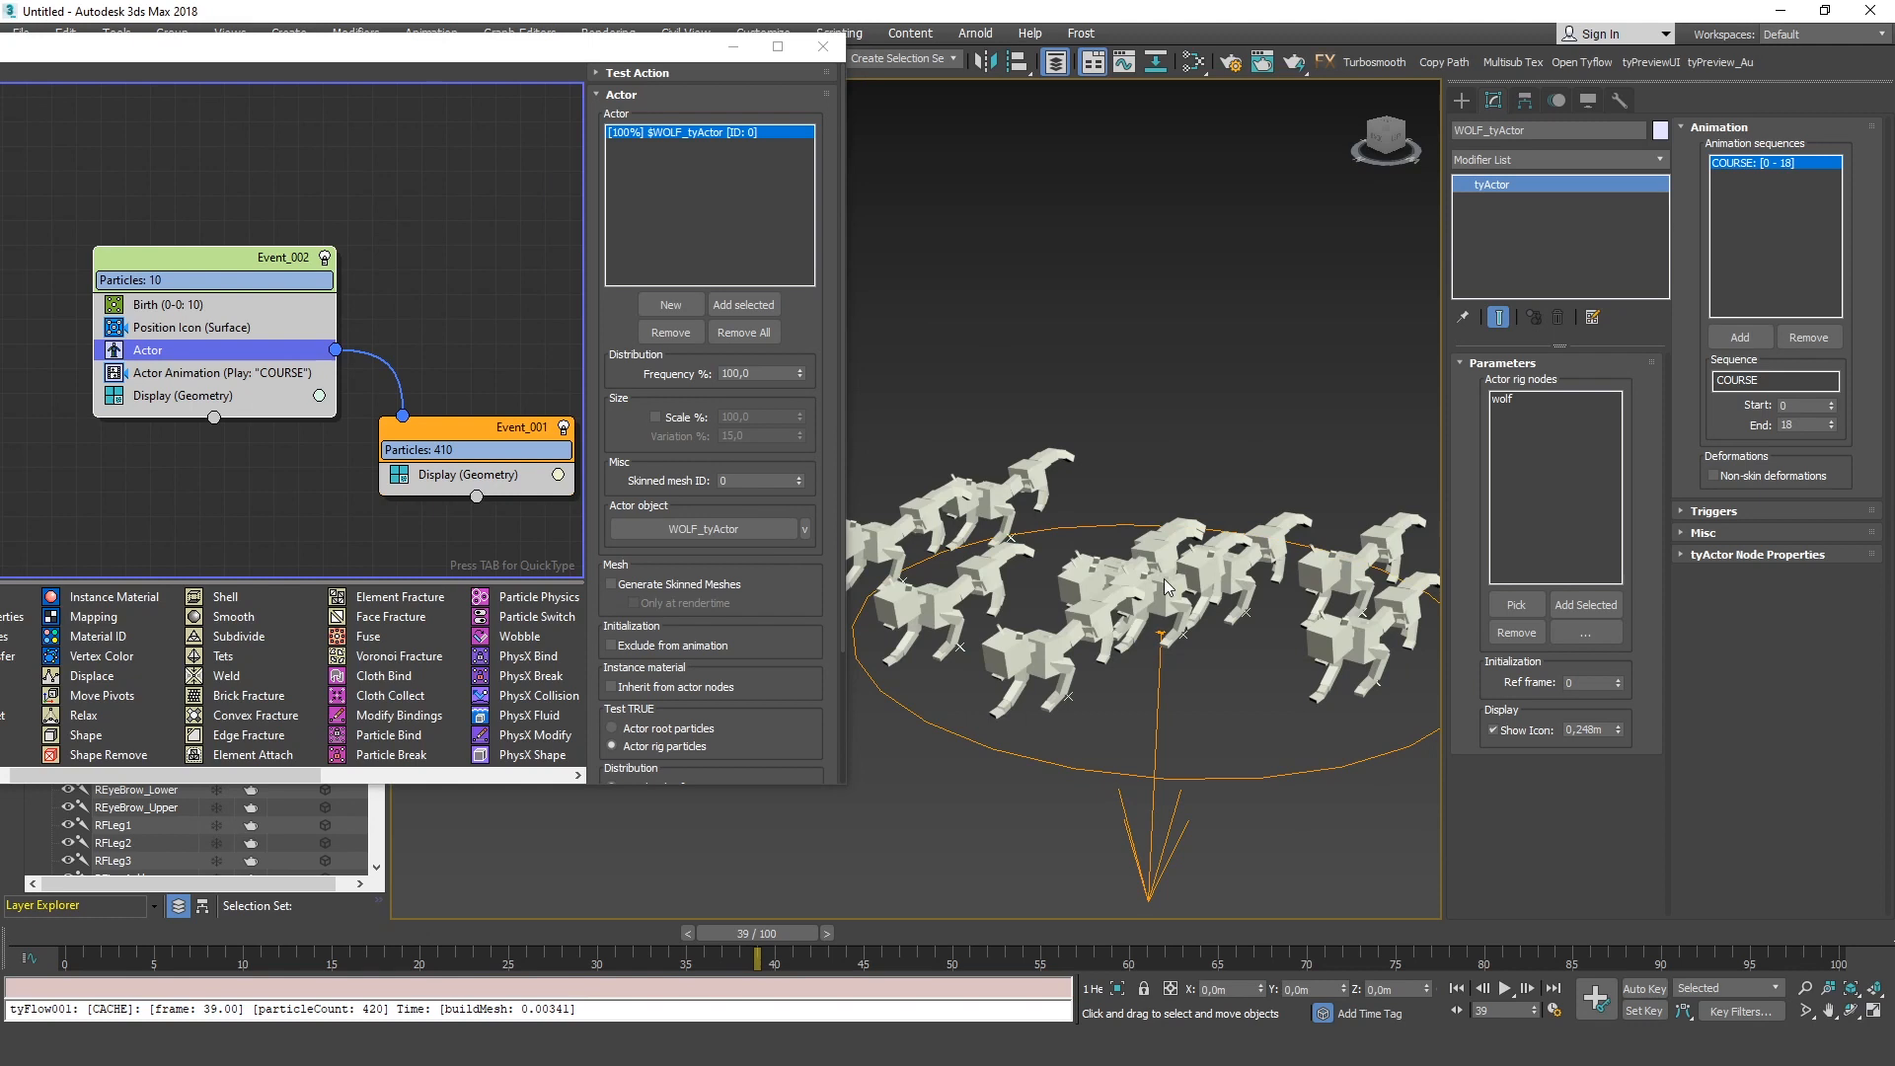
alt+middle_drag(1027, 464, 1154, 528)
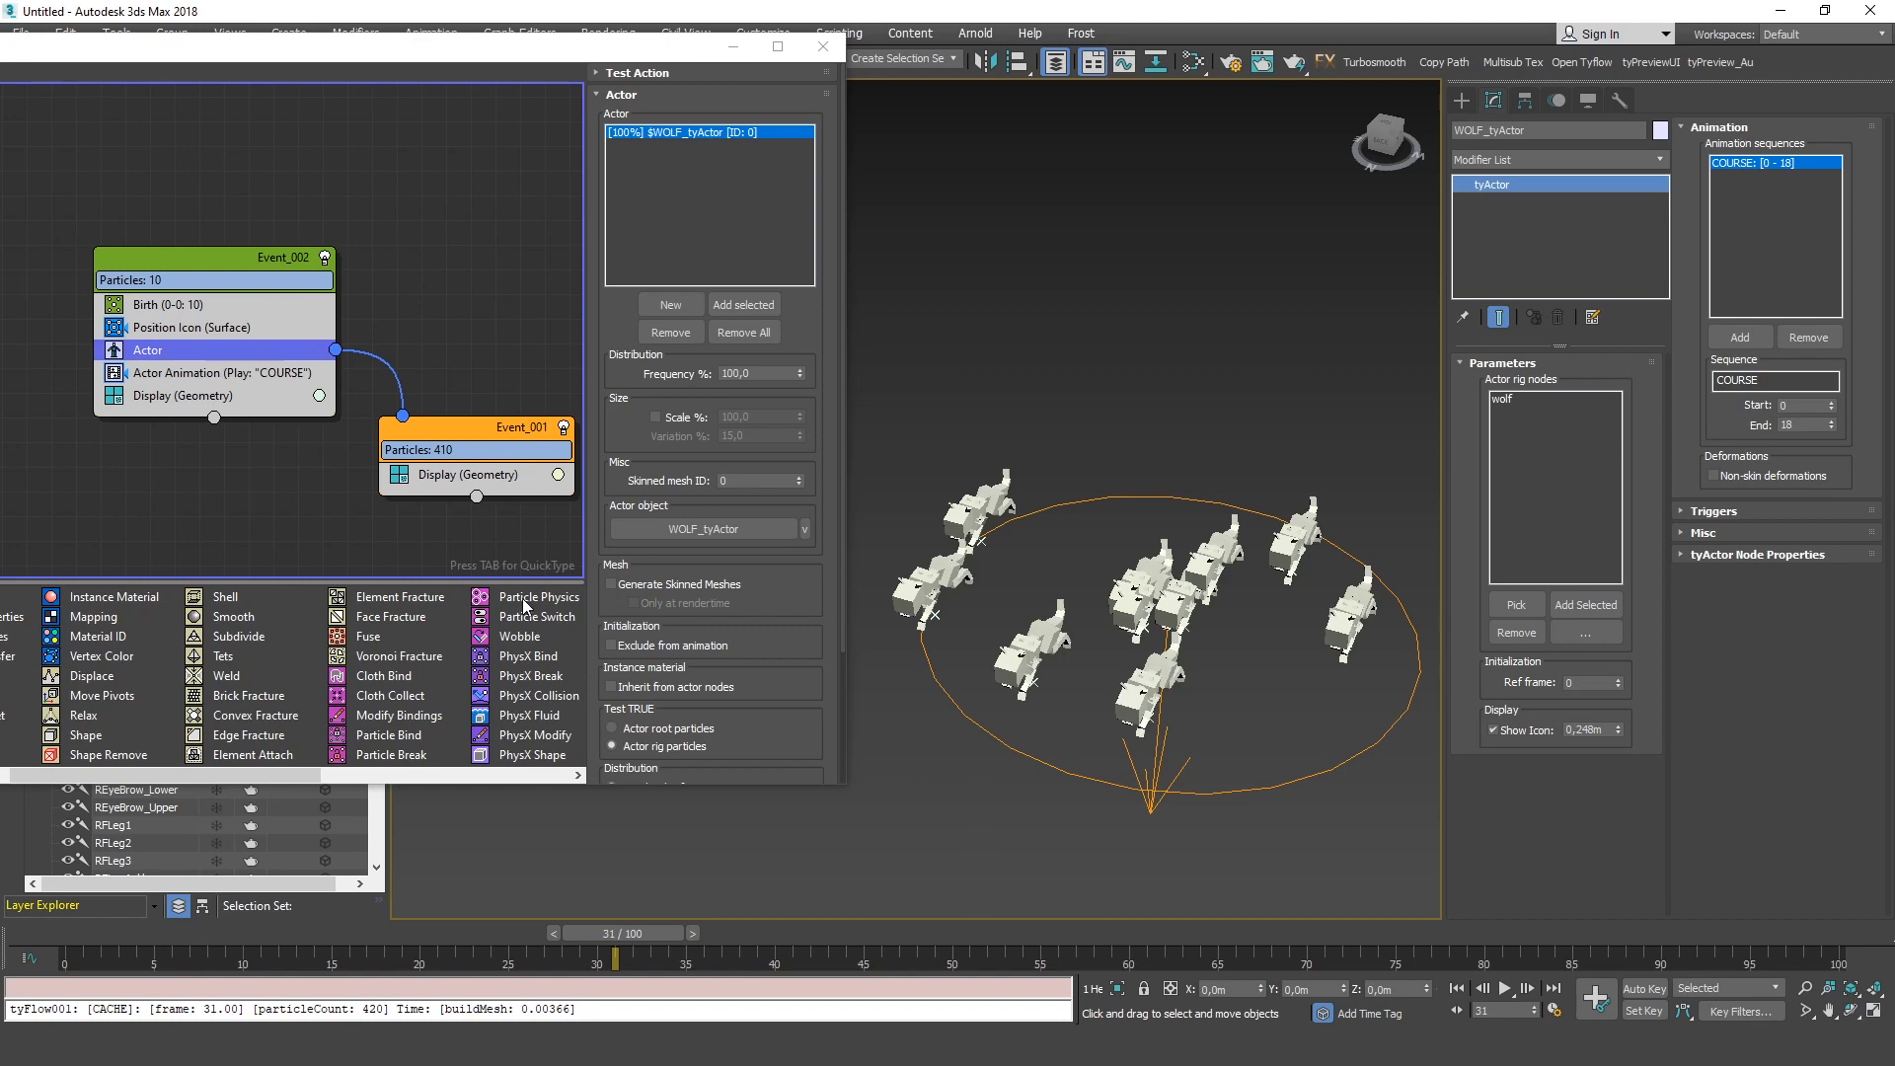
Add a Particle Physics operator above Actor in Event_002, keeping its timing at On Event Entry
scroll(523, 598, down, 2)
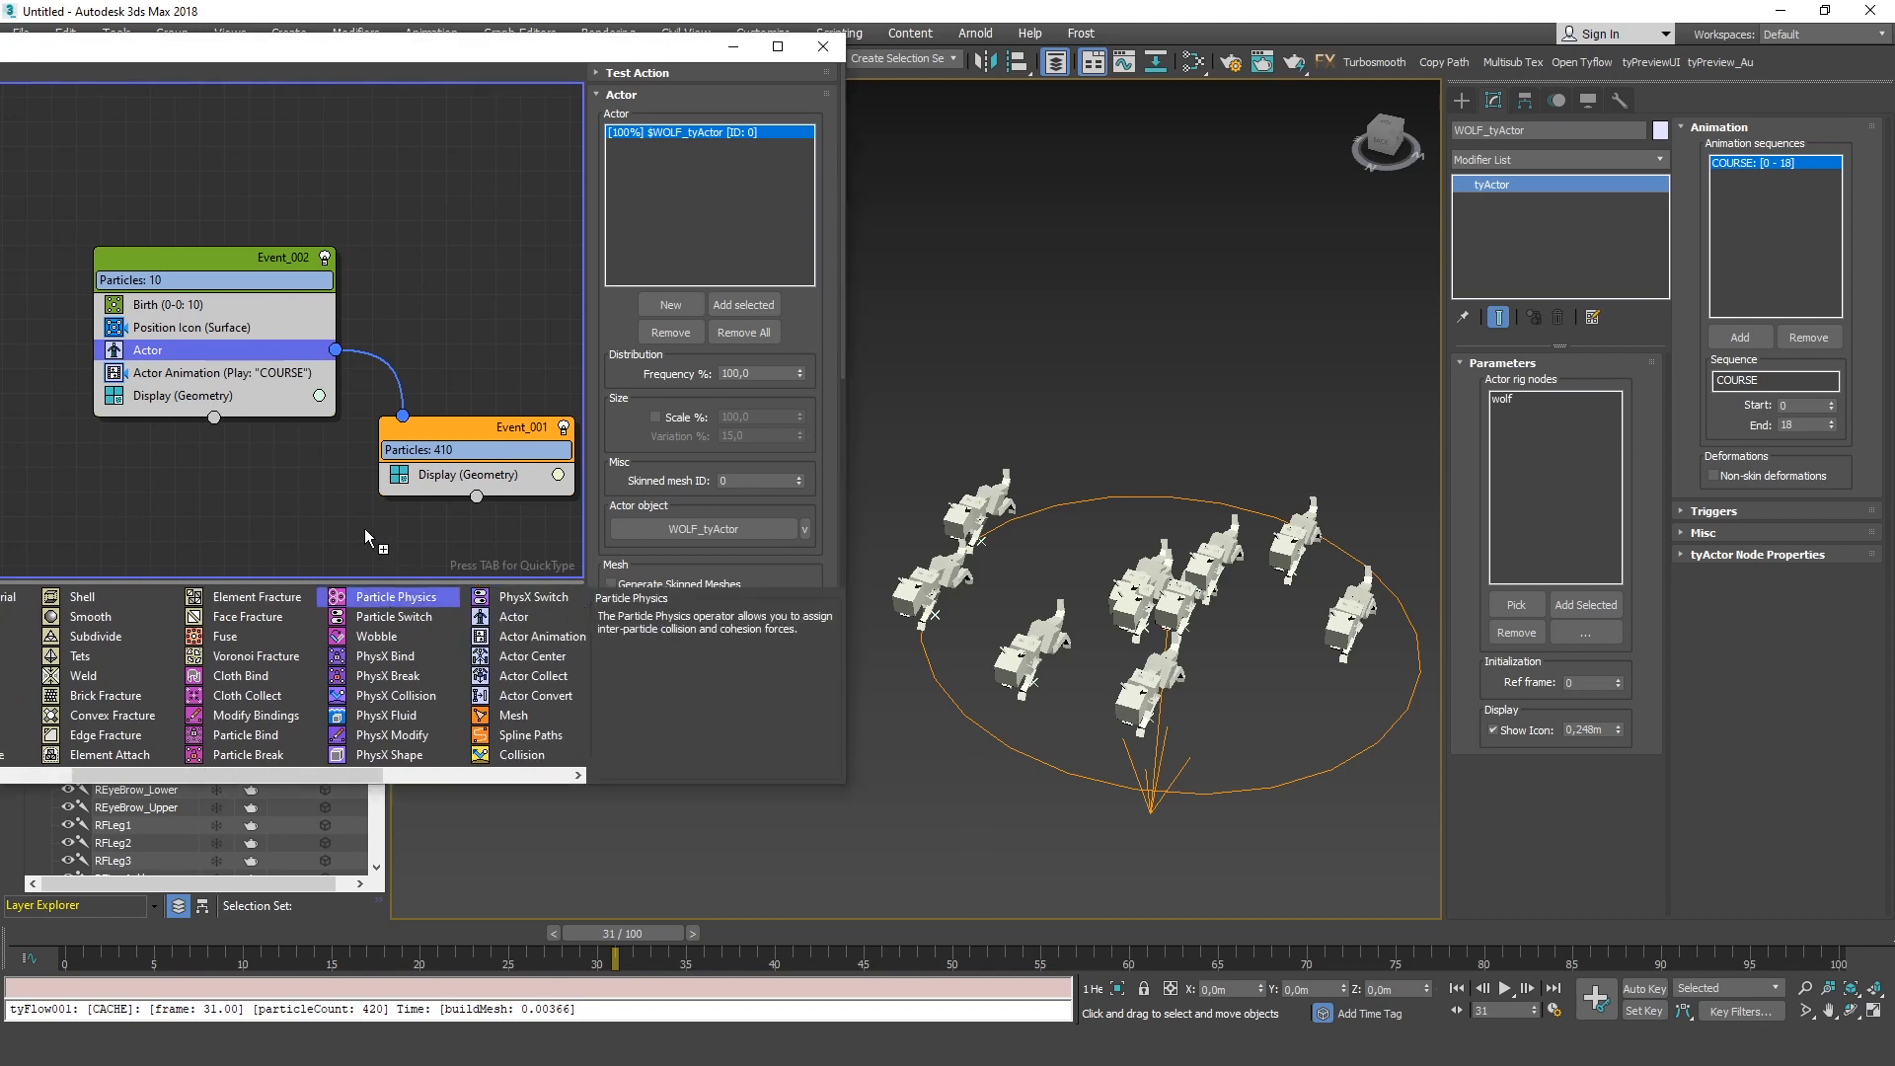
drag(330, 550, 230, 339)
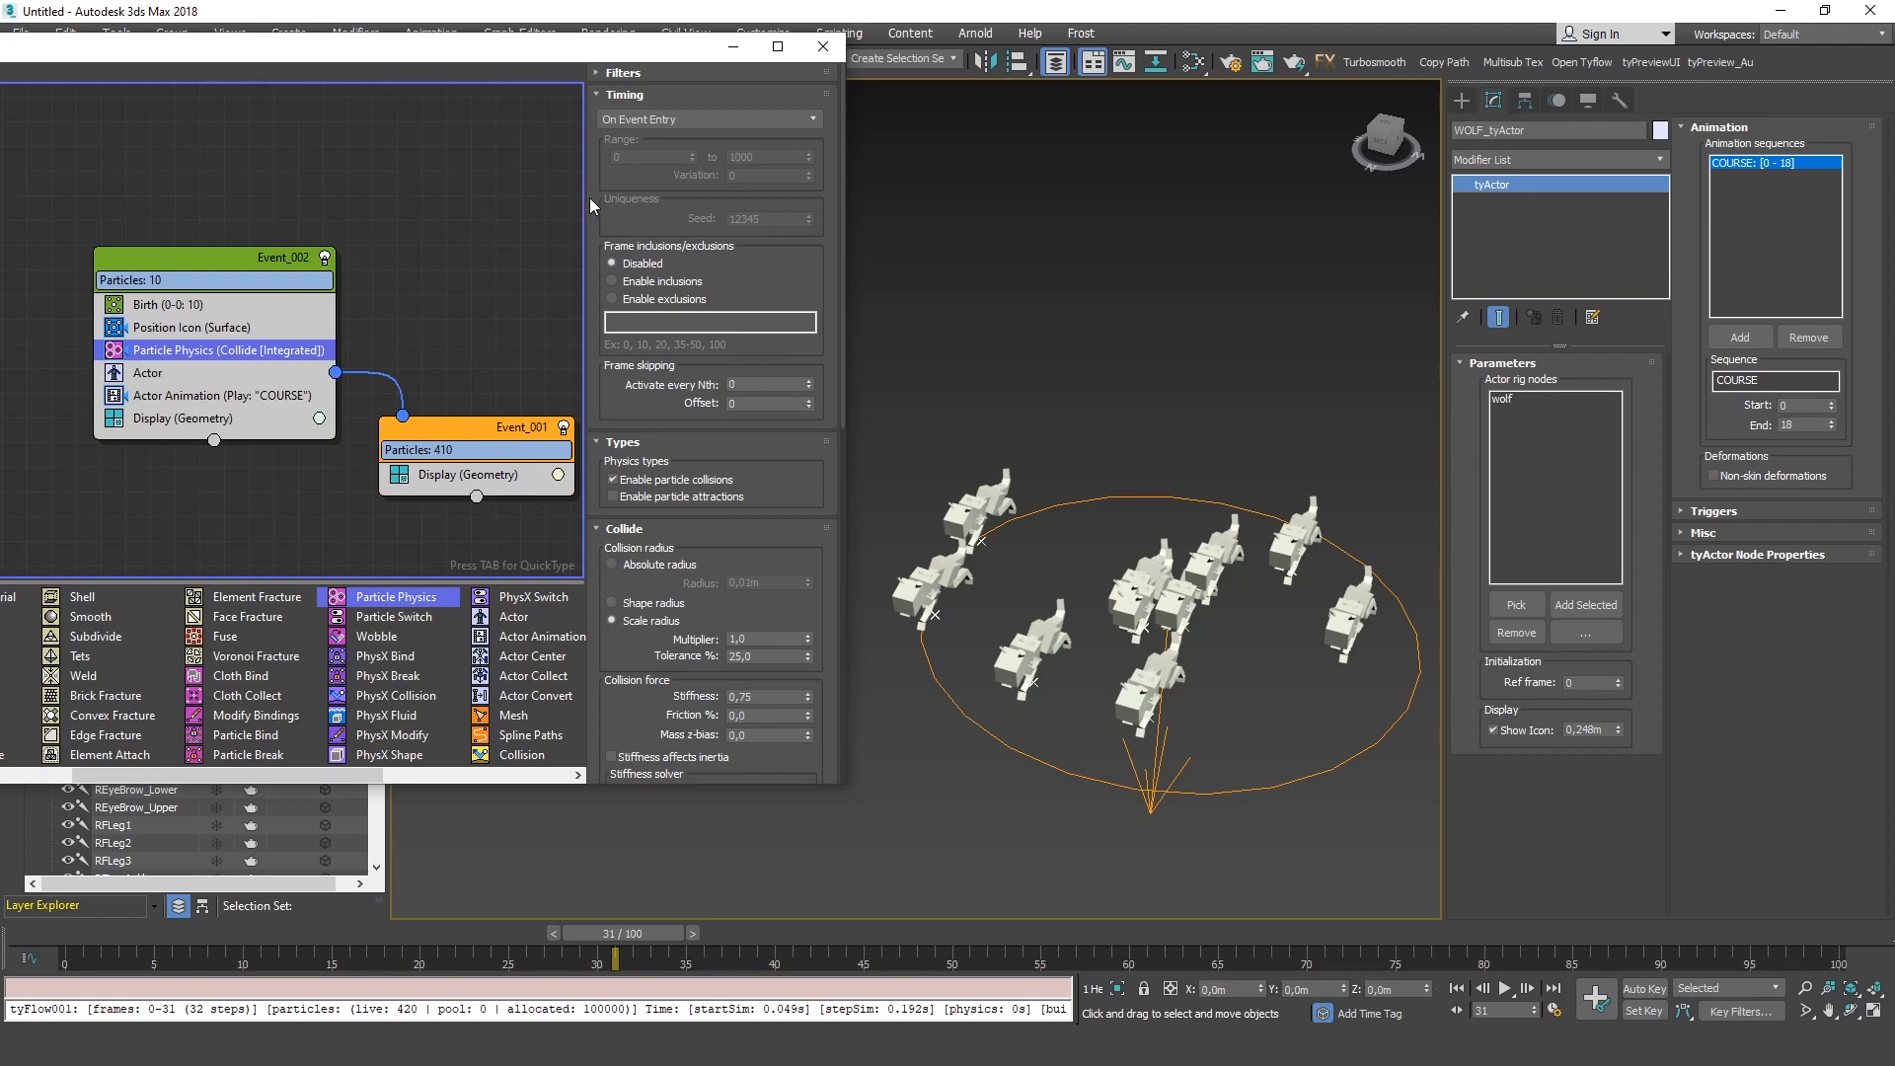
click(628, 119)
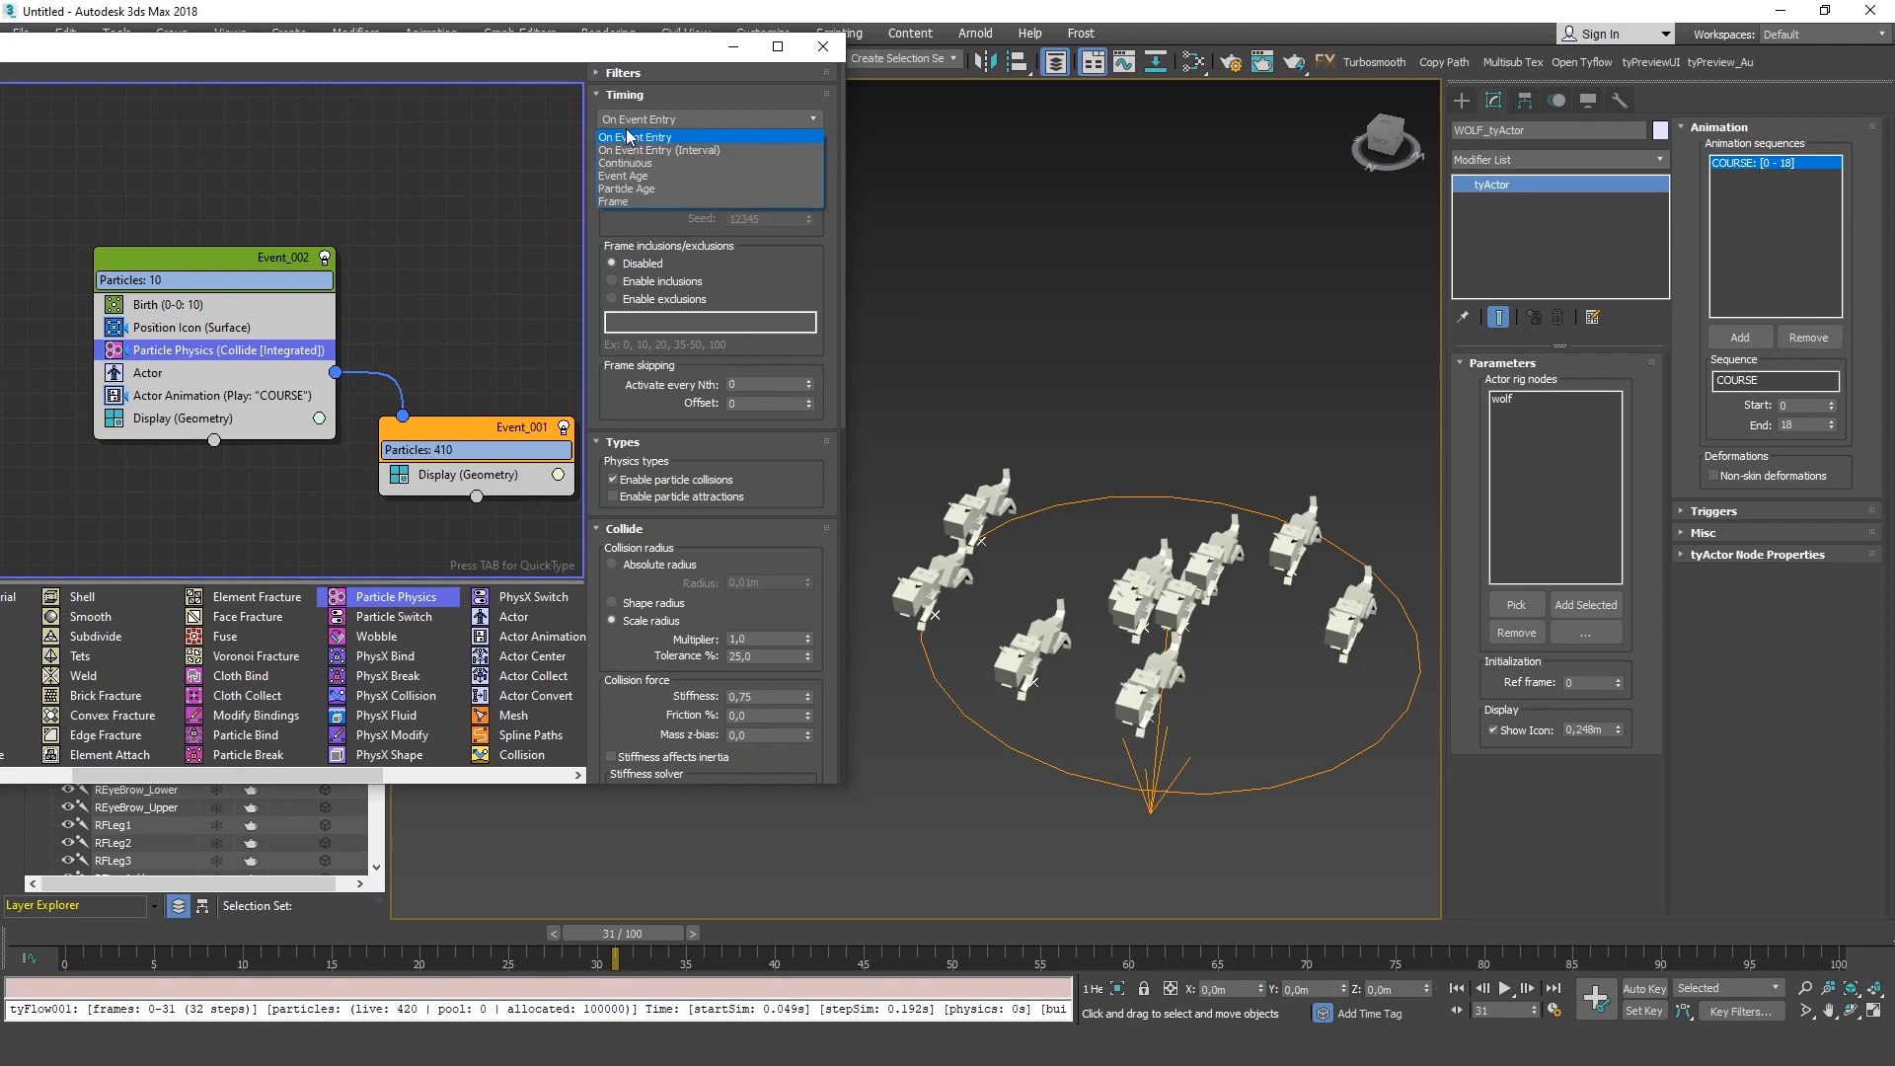
click(607, 121)
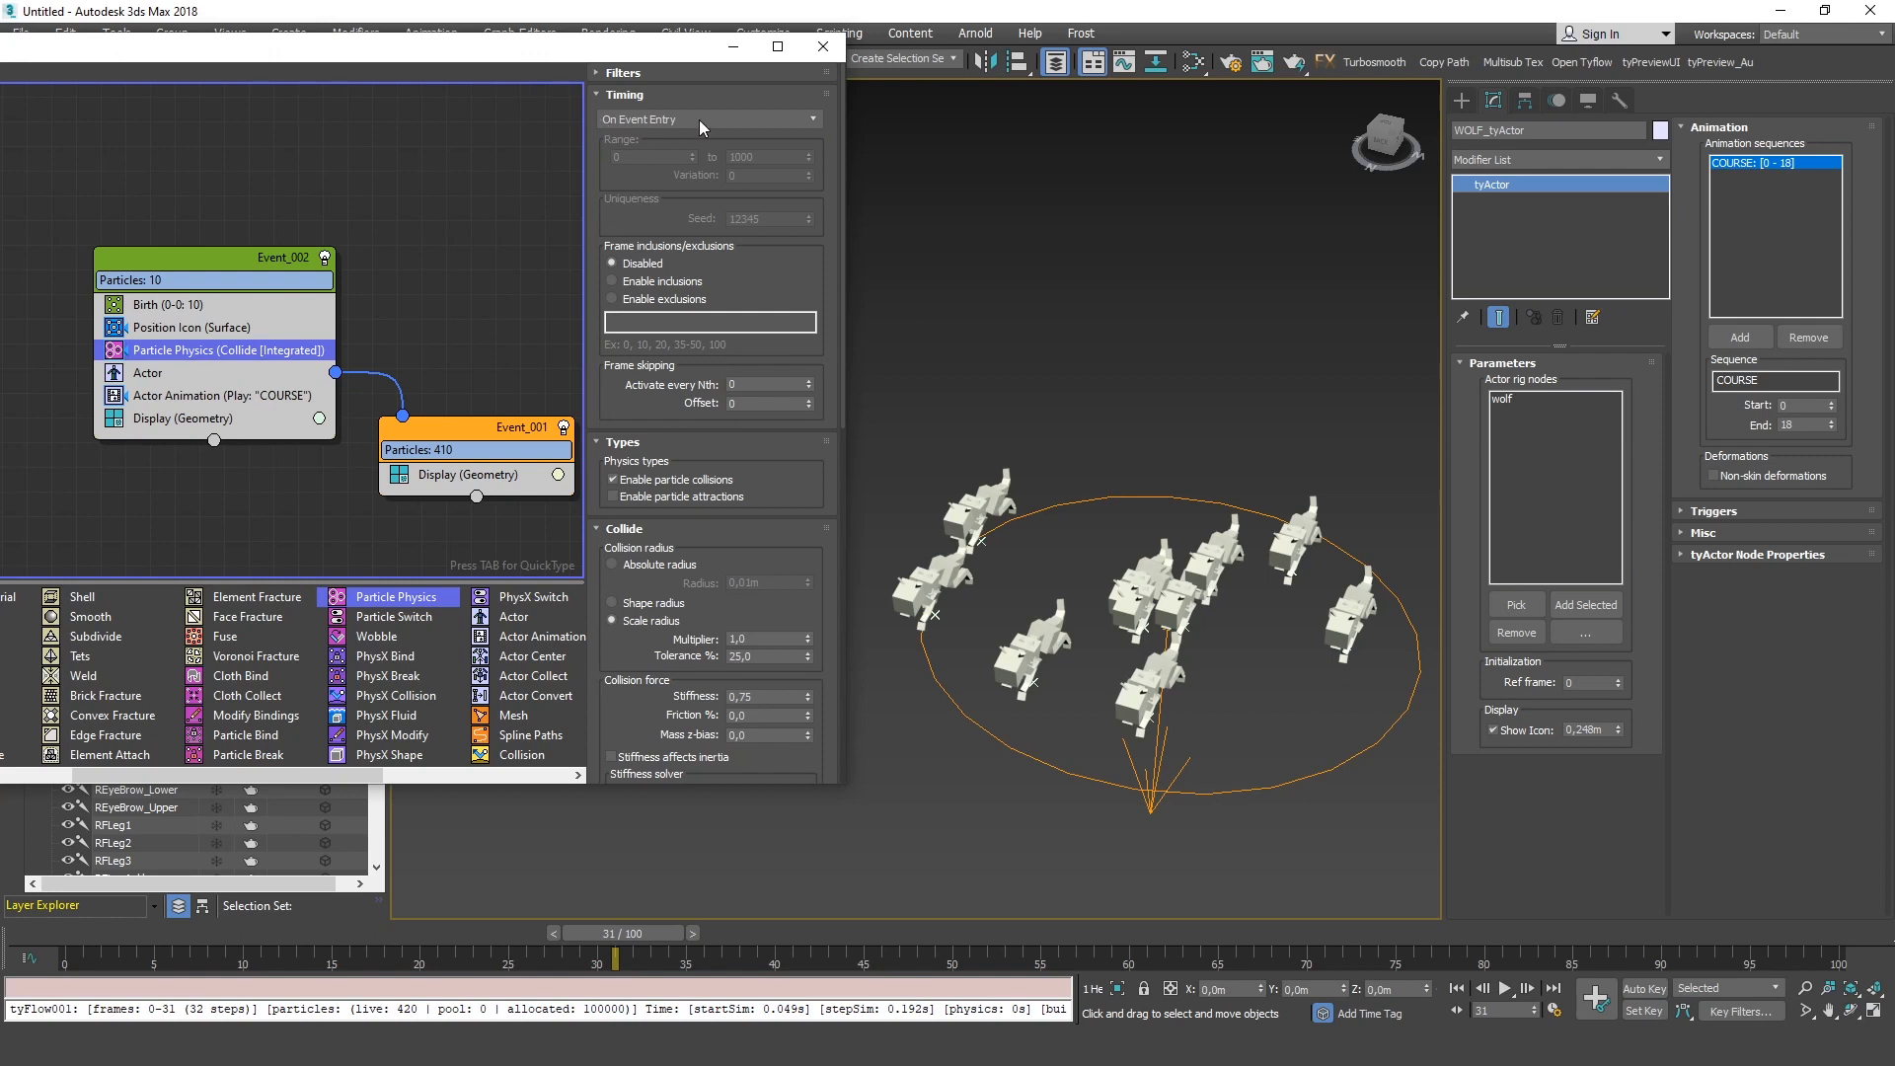
Switch the Particle Physics collision radius to Absolute radius and turn on Draw collision shapes
scroll(683, 499, down, 2)
click(702, 496)
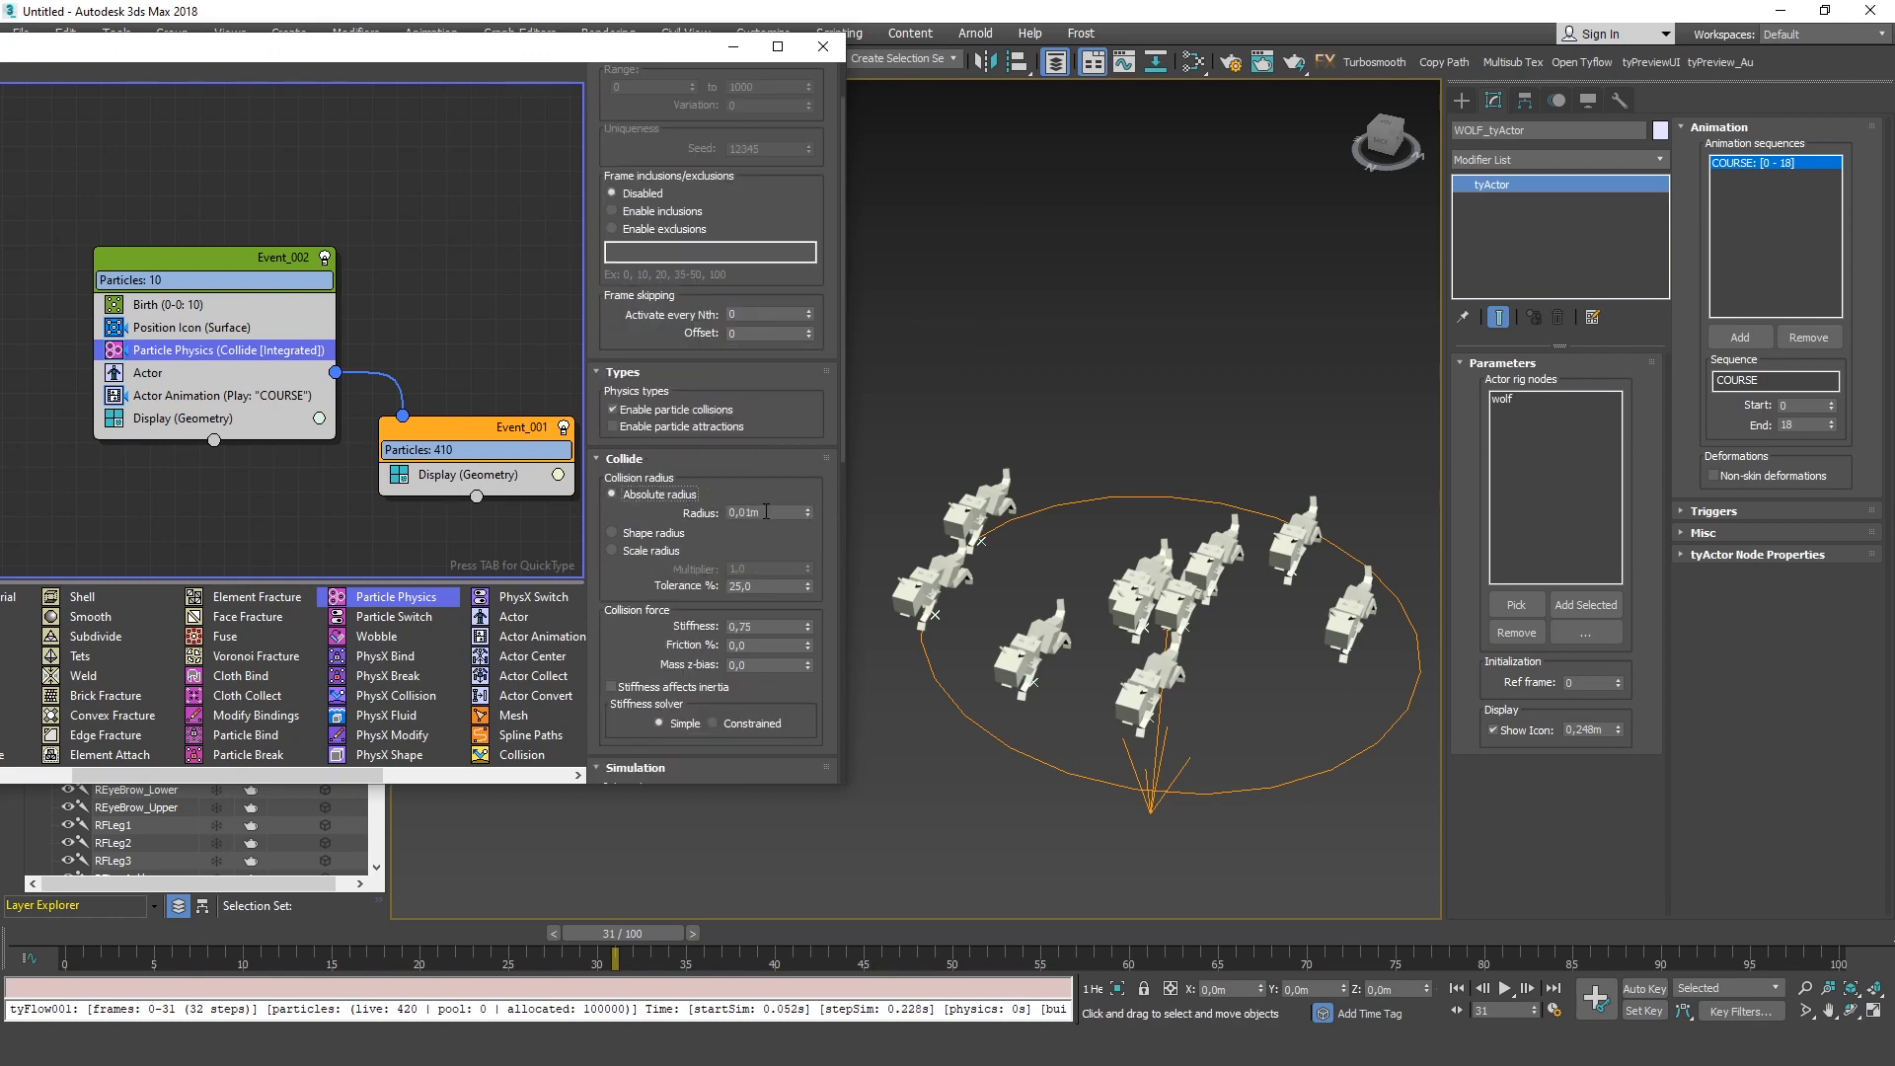
drag(651, 659, 668, 316)
scroll(631, 652, down, 8)
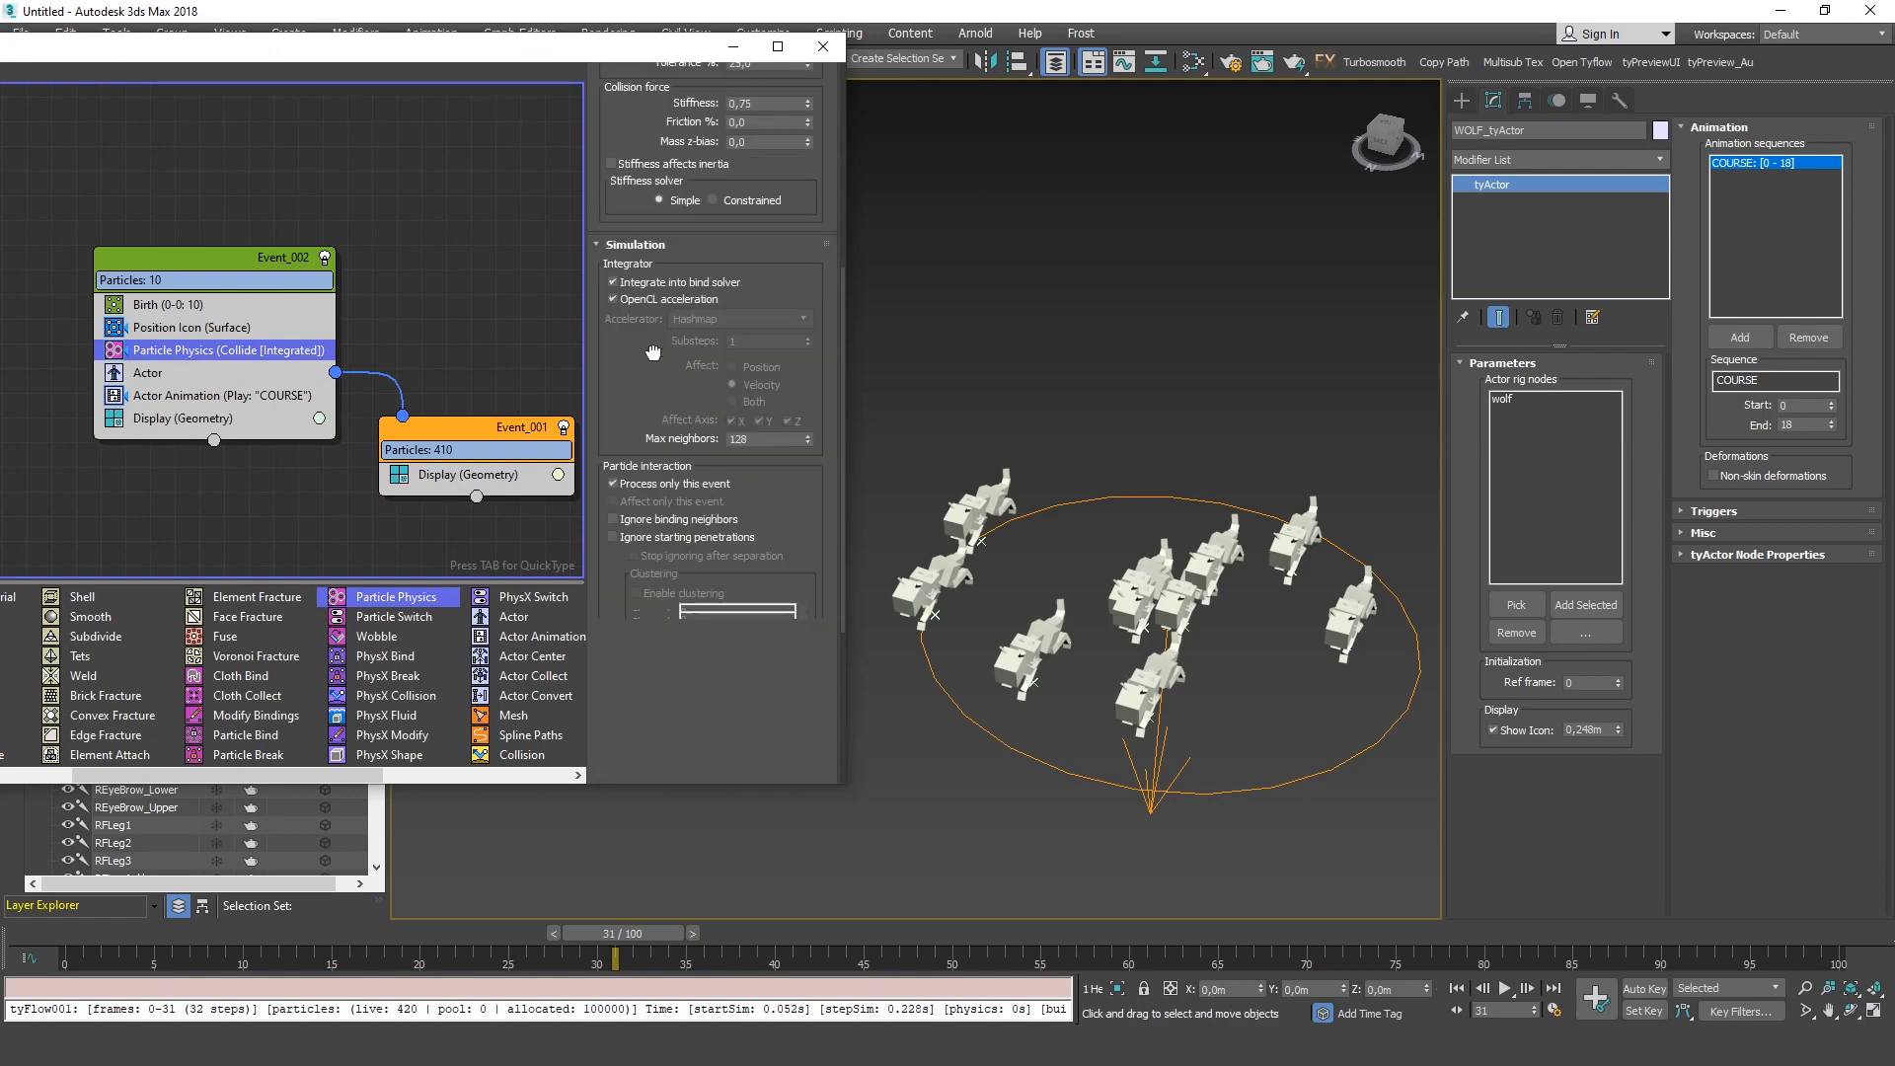
click(640, 706)
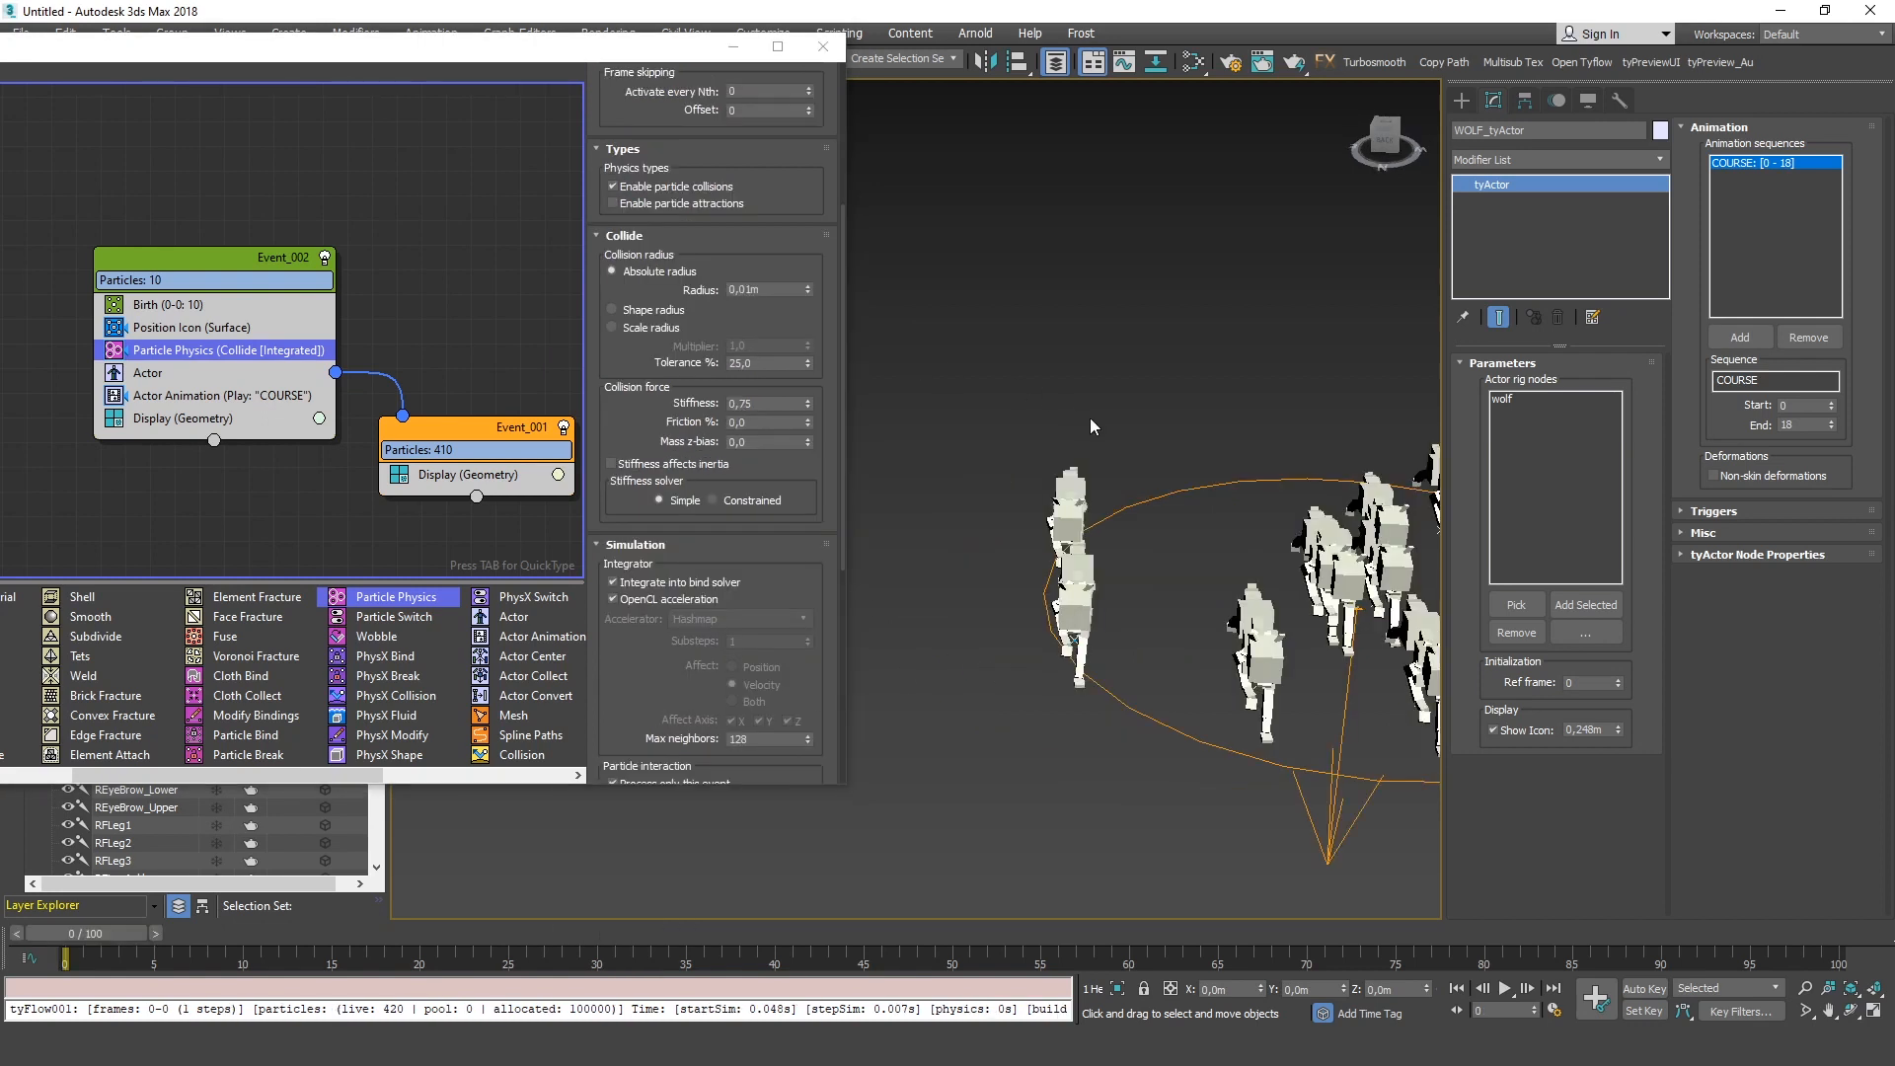
Set the Particle Physics absolute collision radius to 1 m and check the spheres around the wolves
alt+middle_drag(1090, 418, 1053, 429)
scroll(938, 549, up, 6)
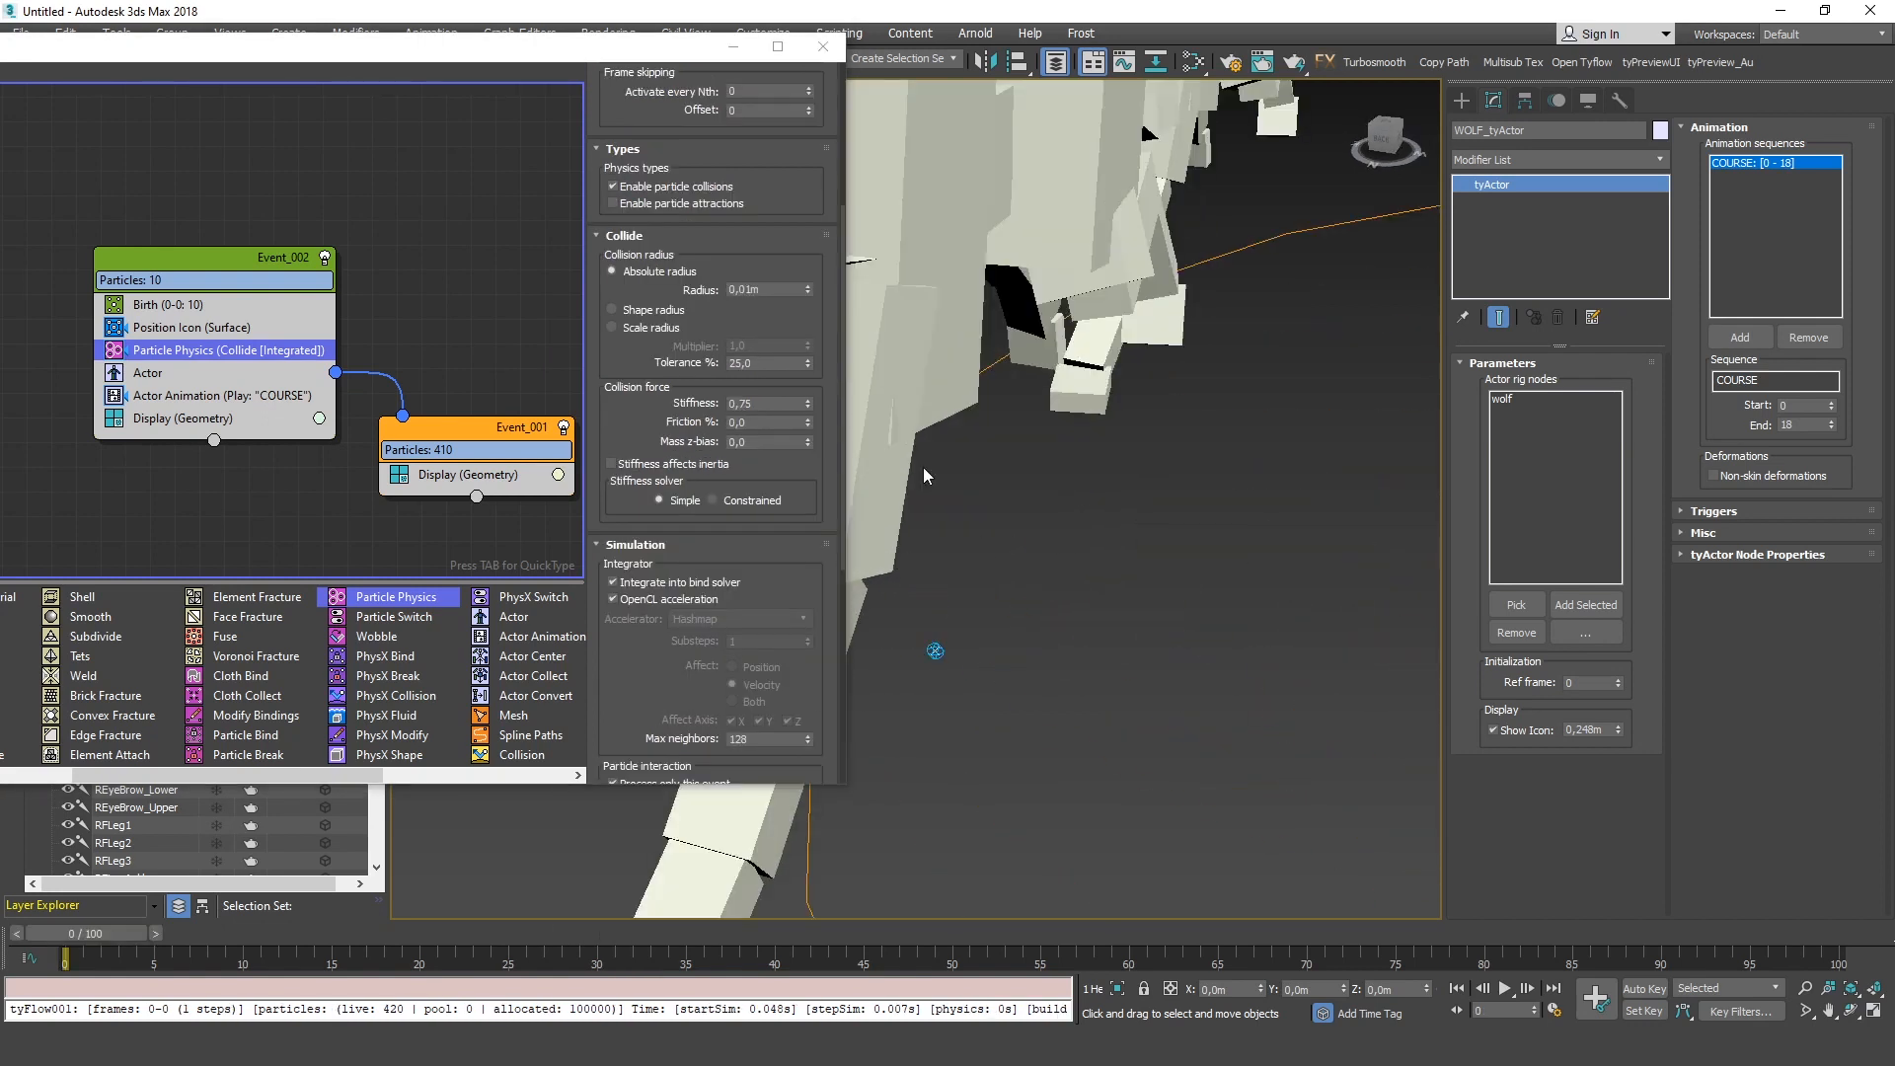
click(773, 290)
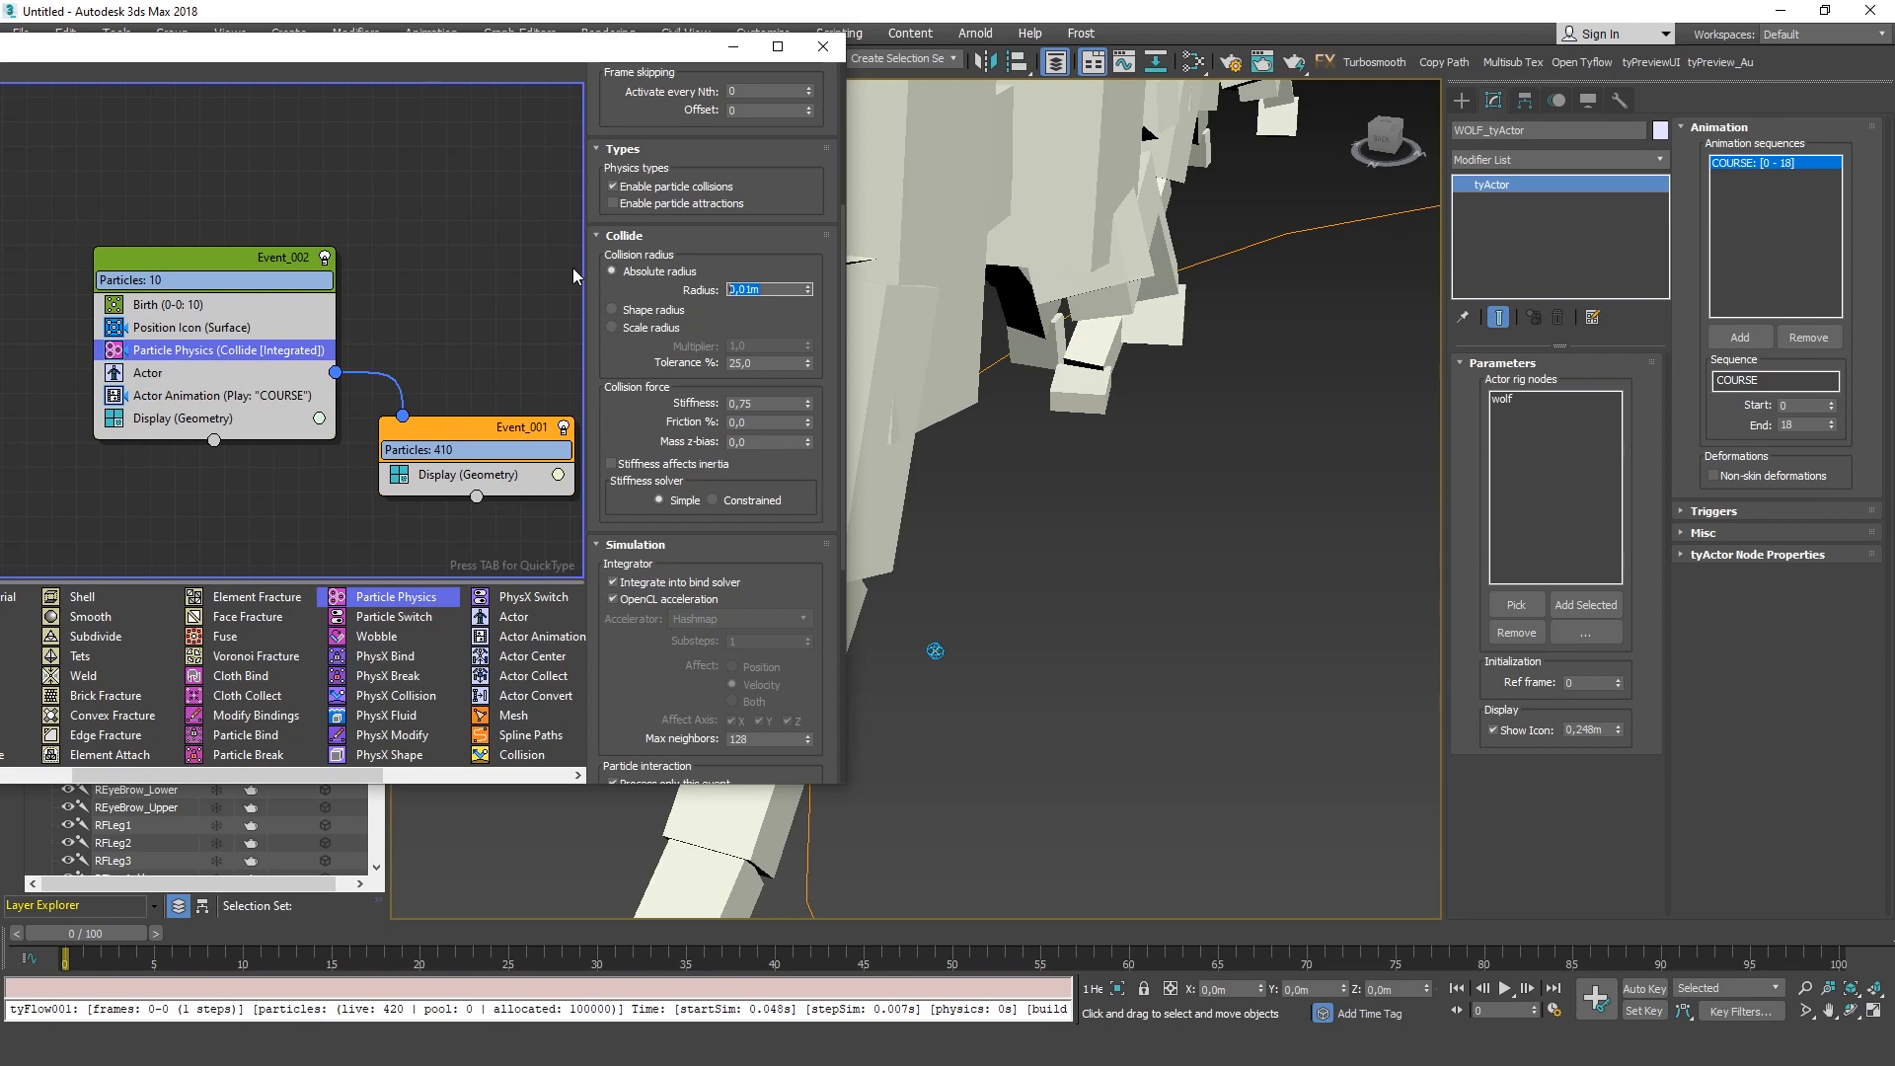
text(1)
key(Return)
scroll(1125, 541, down, 8)
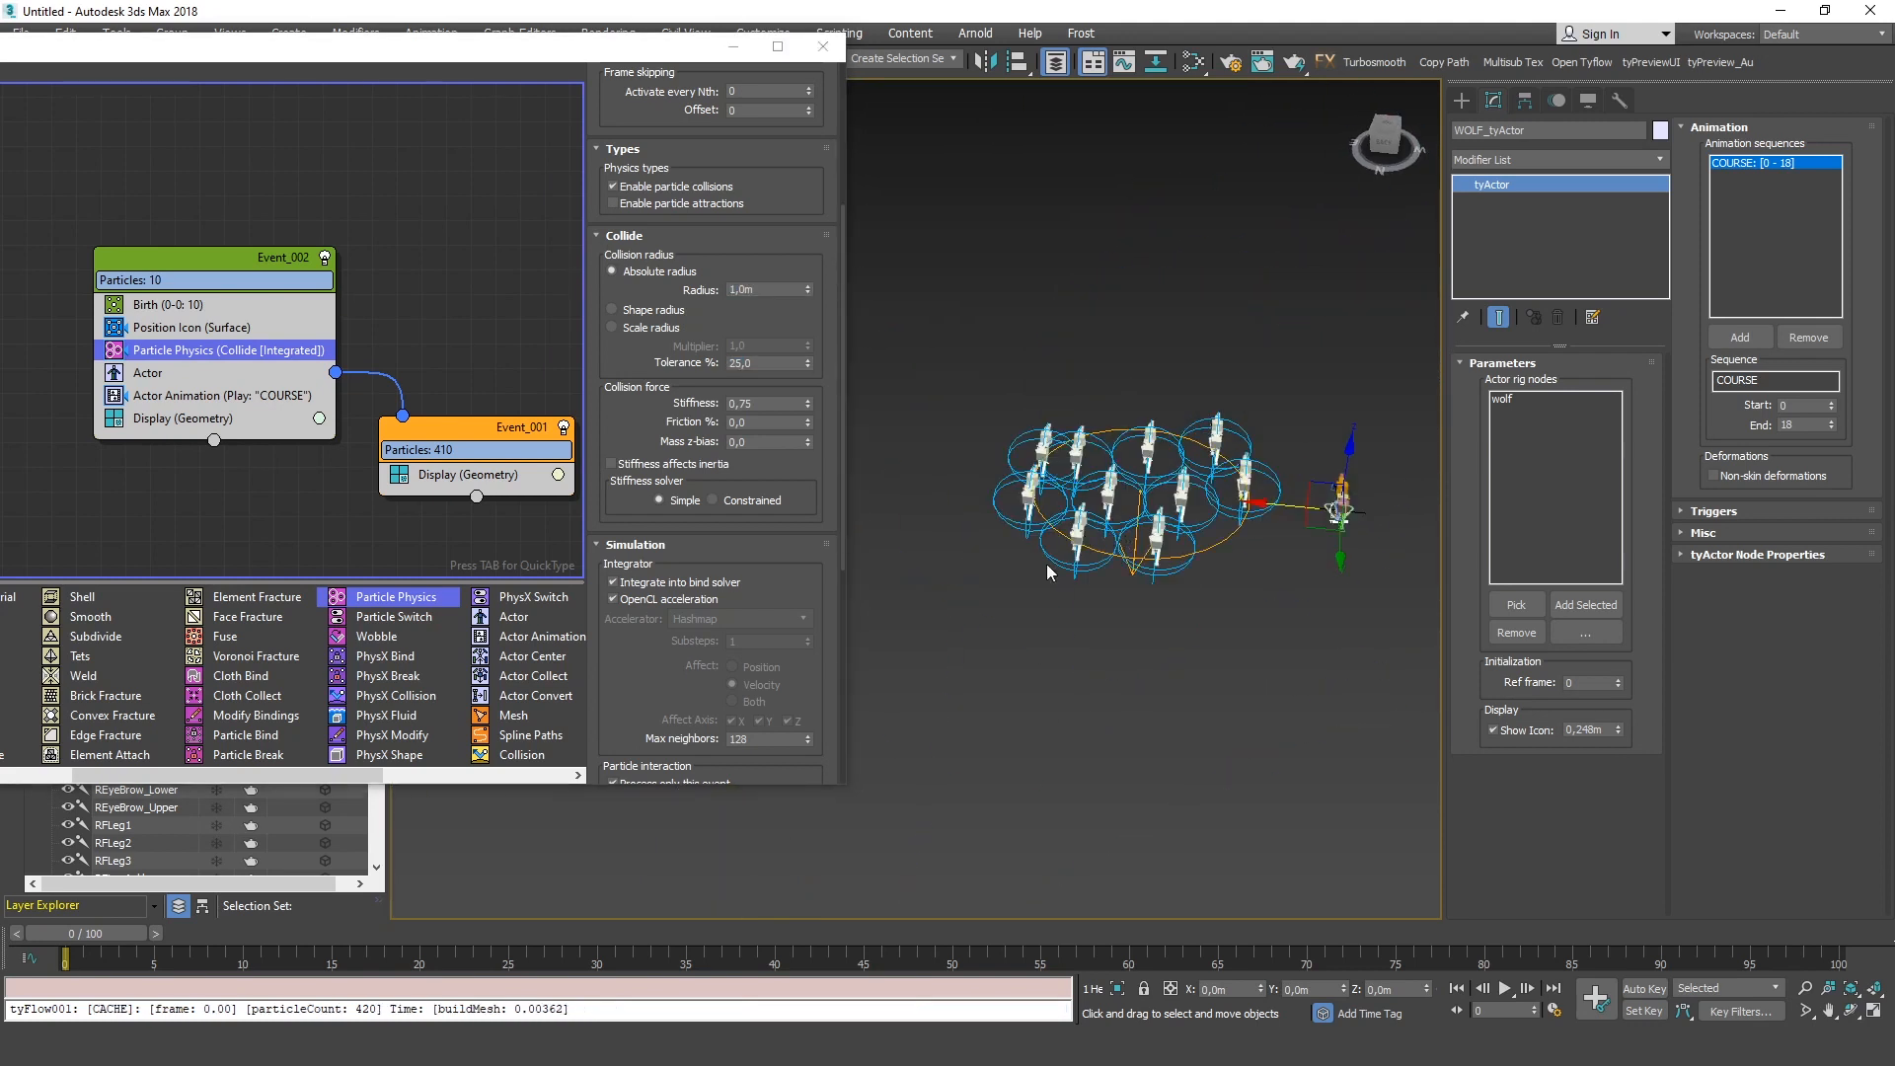
Preview how the colliding wolves move over the first frames, then return to frame 0
drag(99, 940, 190, 944)
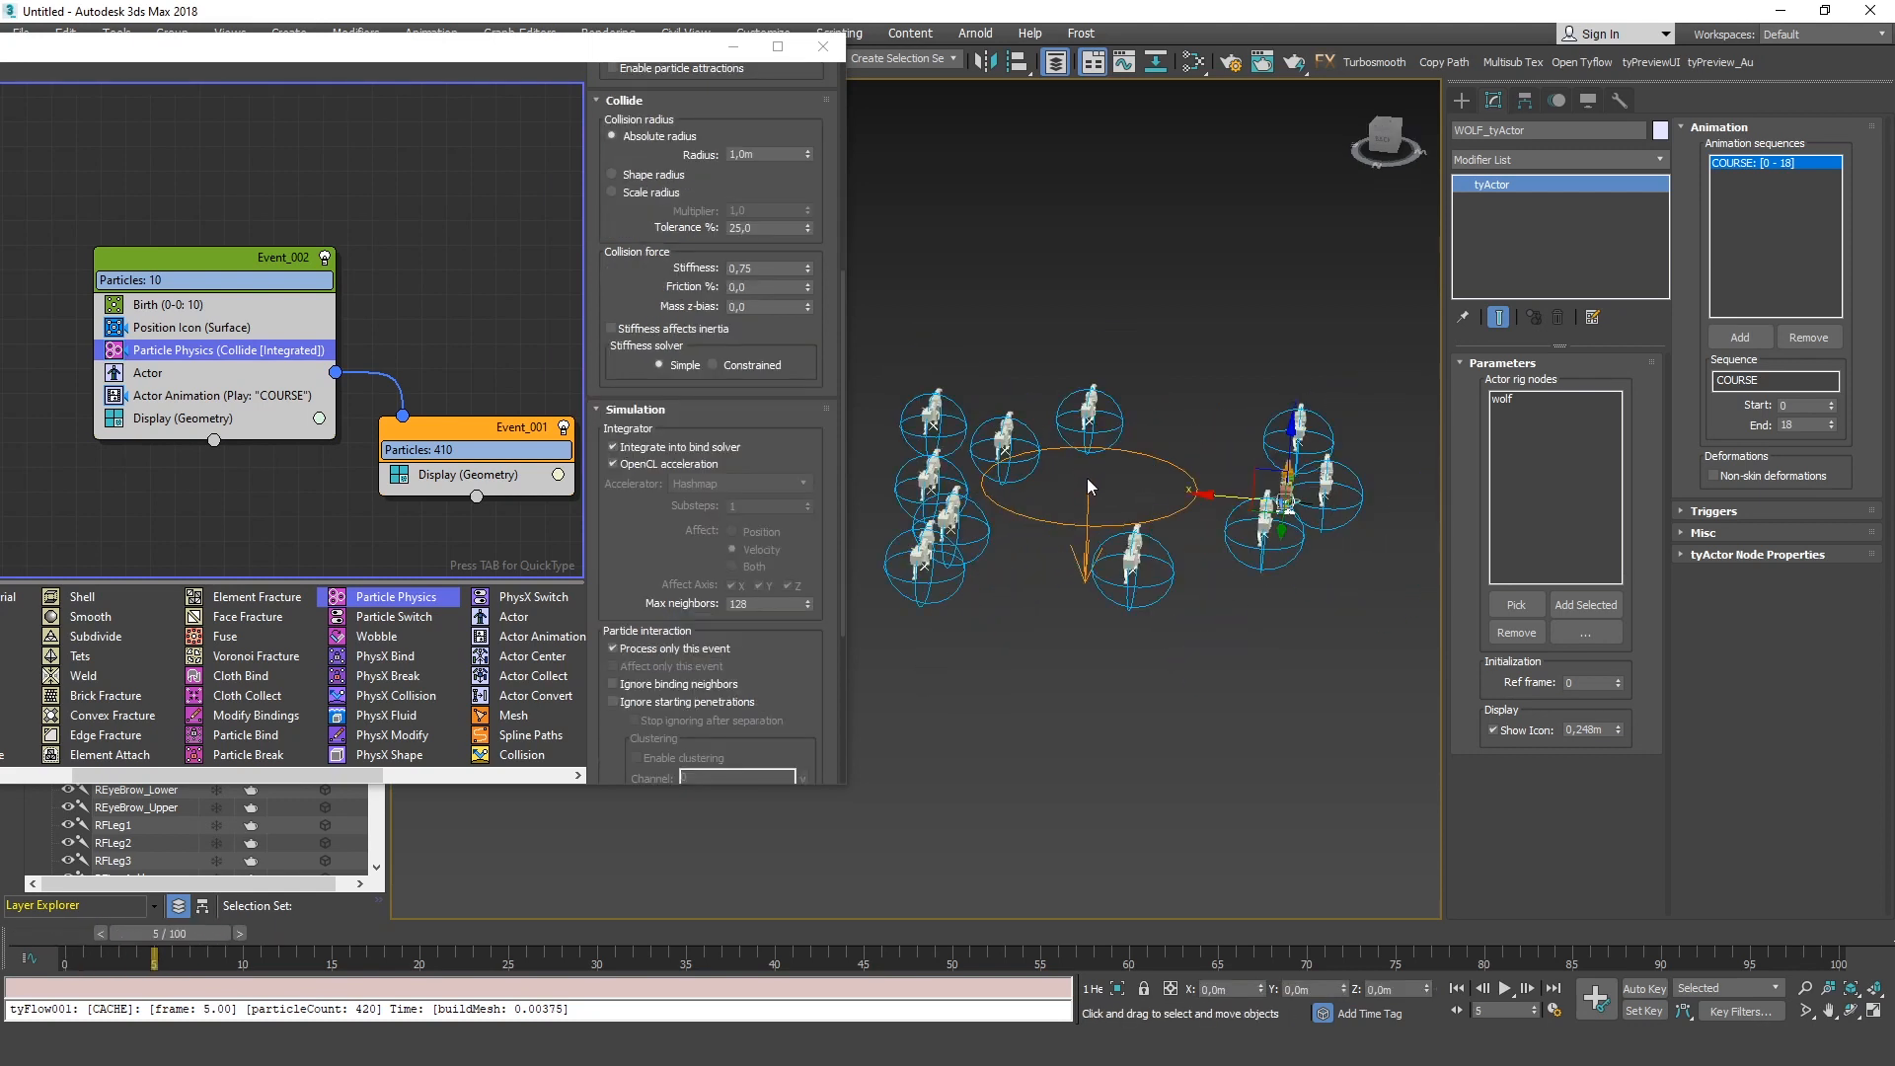
drag(194, 933, 318, 878)
scroll(789, 553, down, 1)
scroll(978, 499, down, 3)
alt+middle_drag(977, 499, 1027, 464)
drag(102, 933, 30, 934)
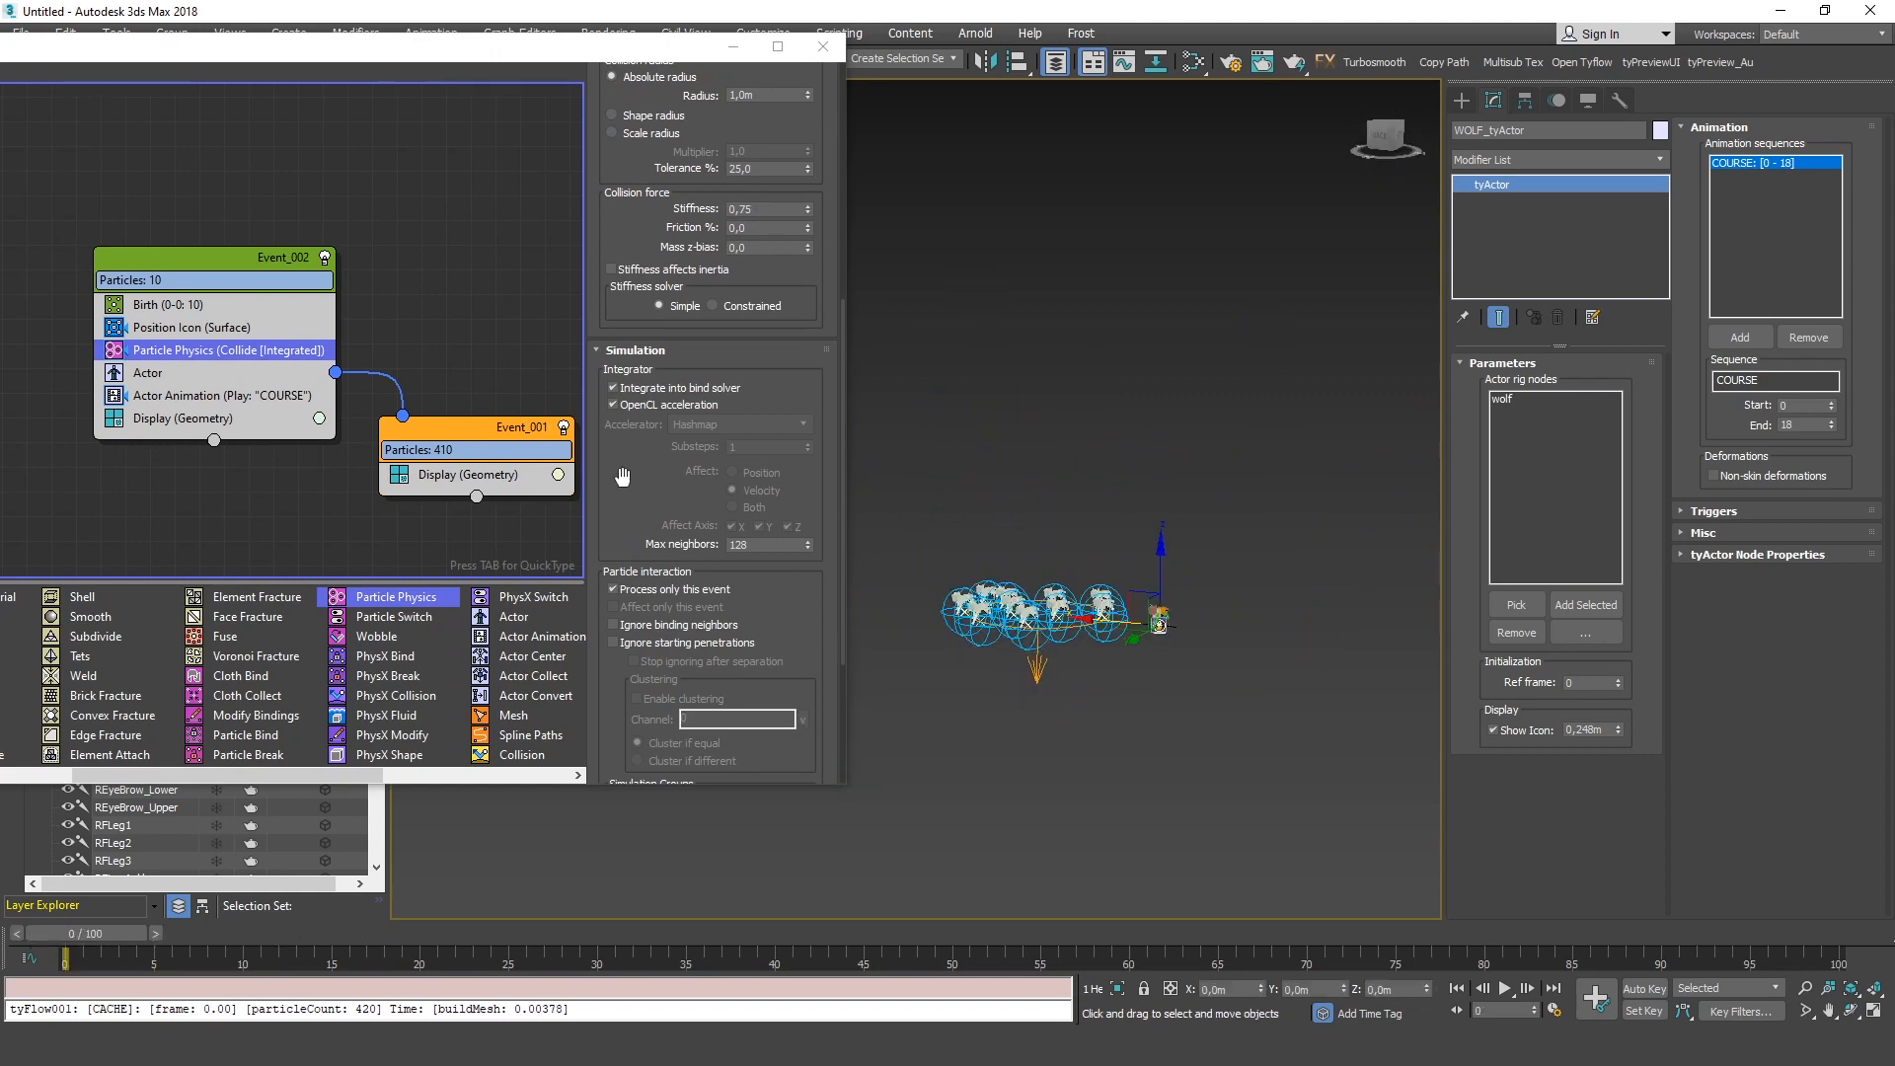
Turn off Integrate into bind solver in Particle Physics and make the collisions affect Position
scroll(618, 395, down, 1)
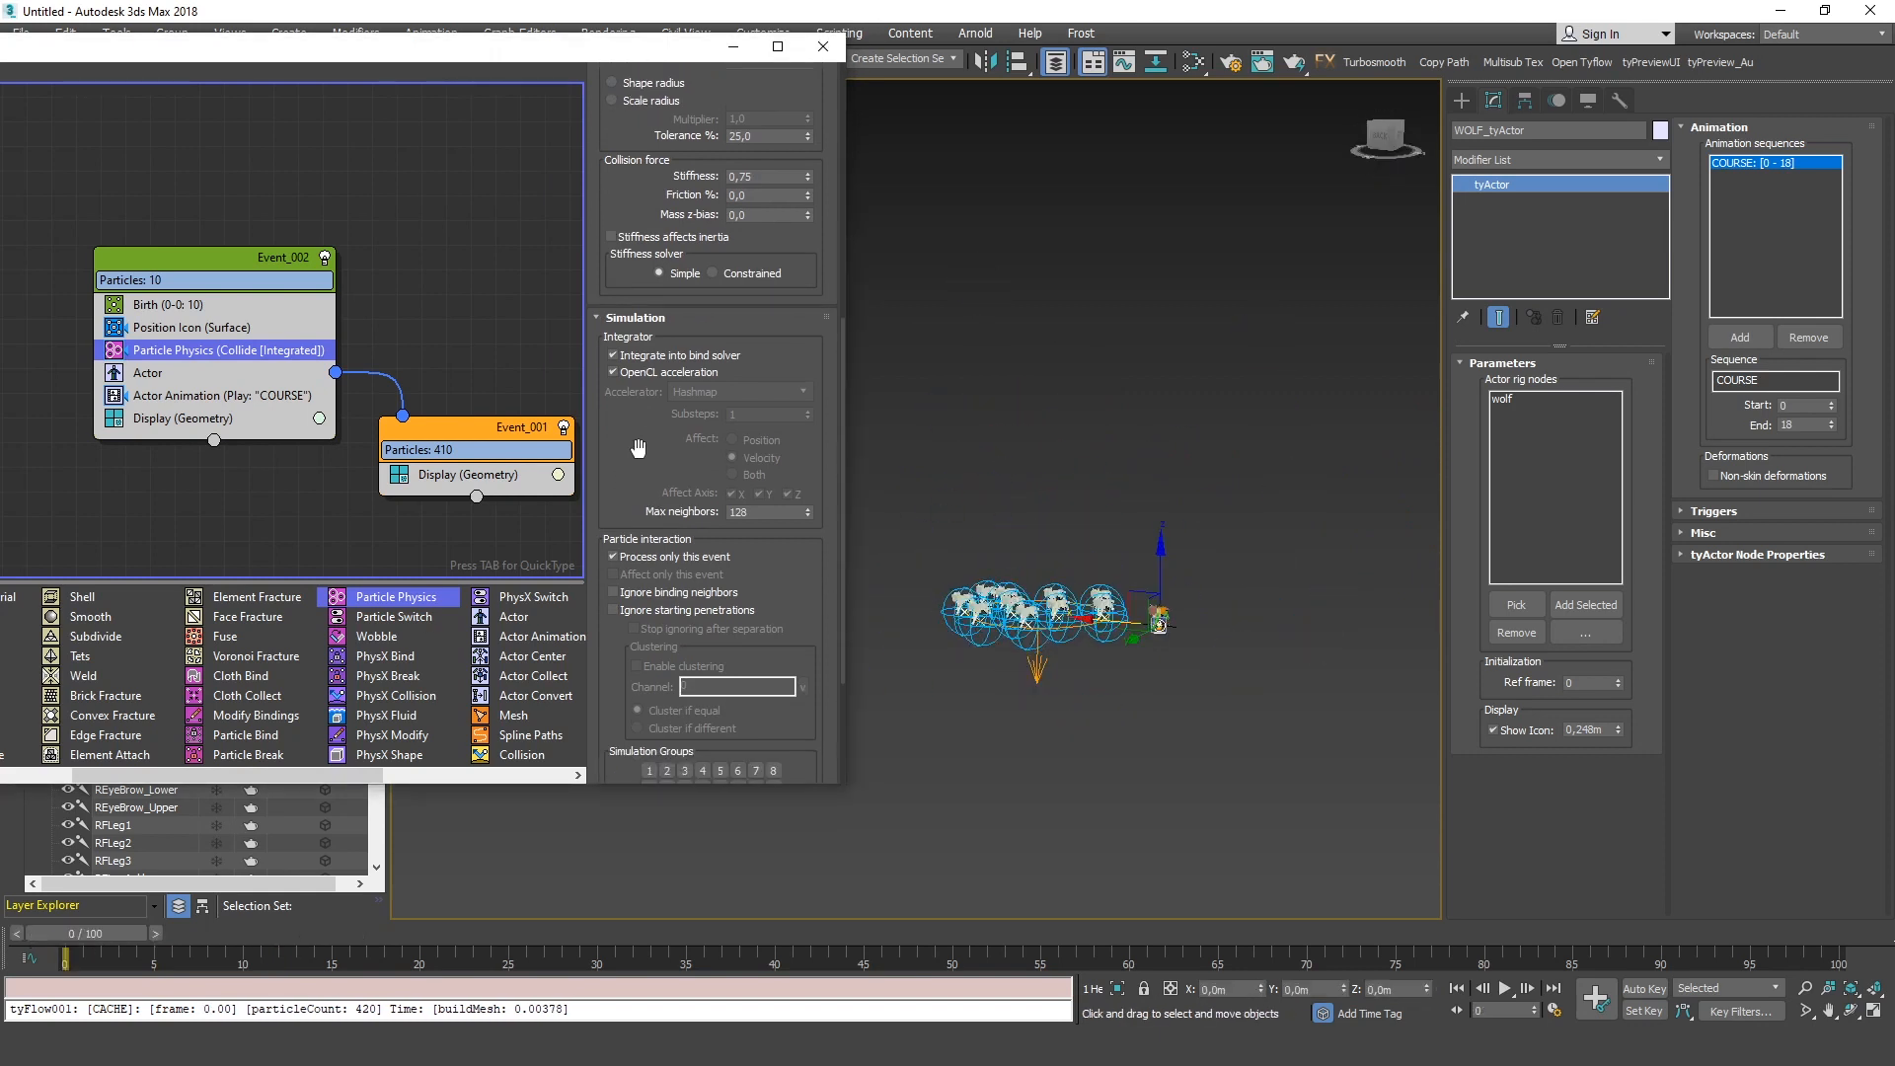
click(651, 356)
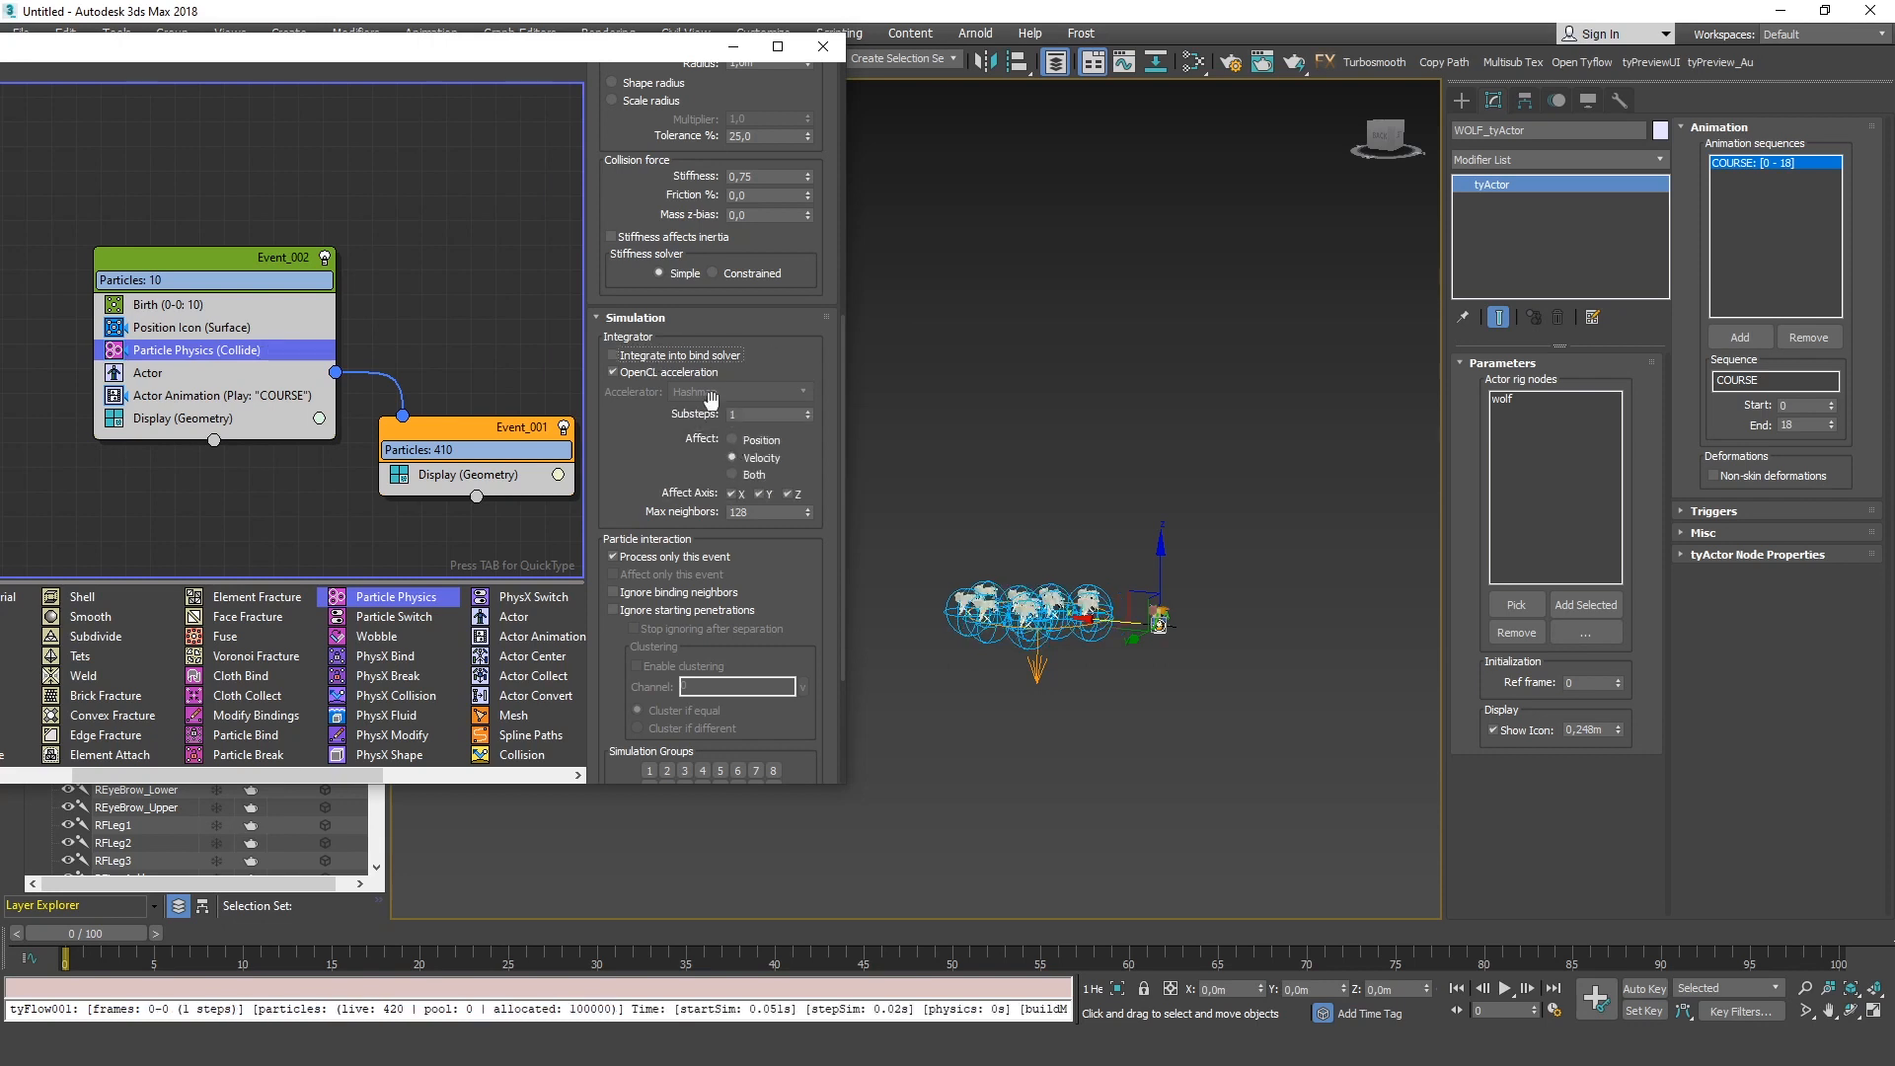
click(747, 440)
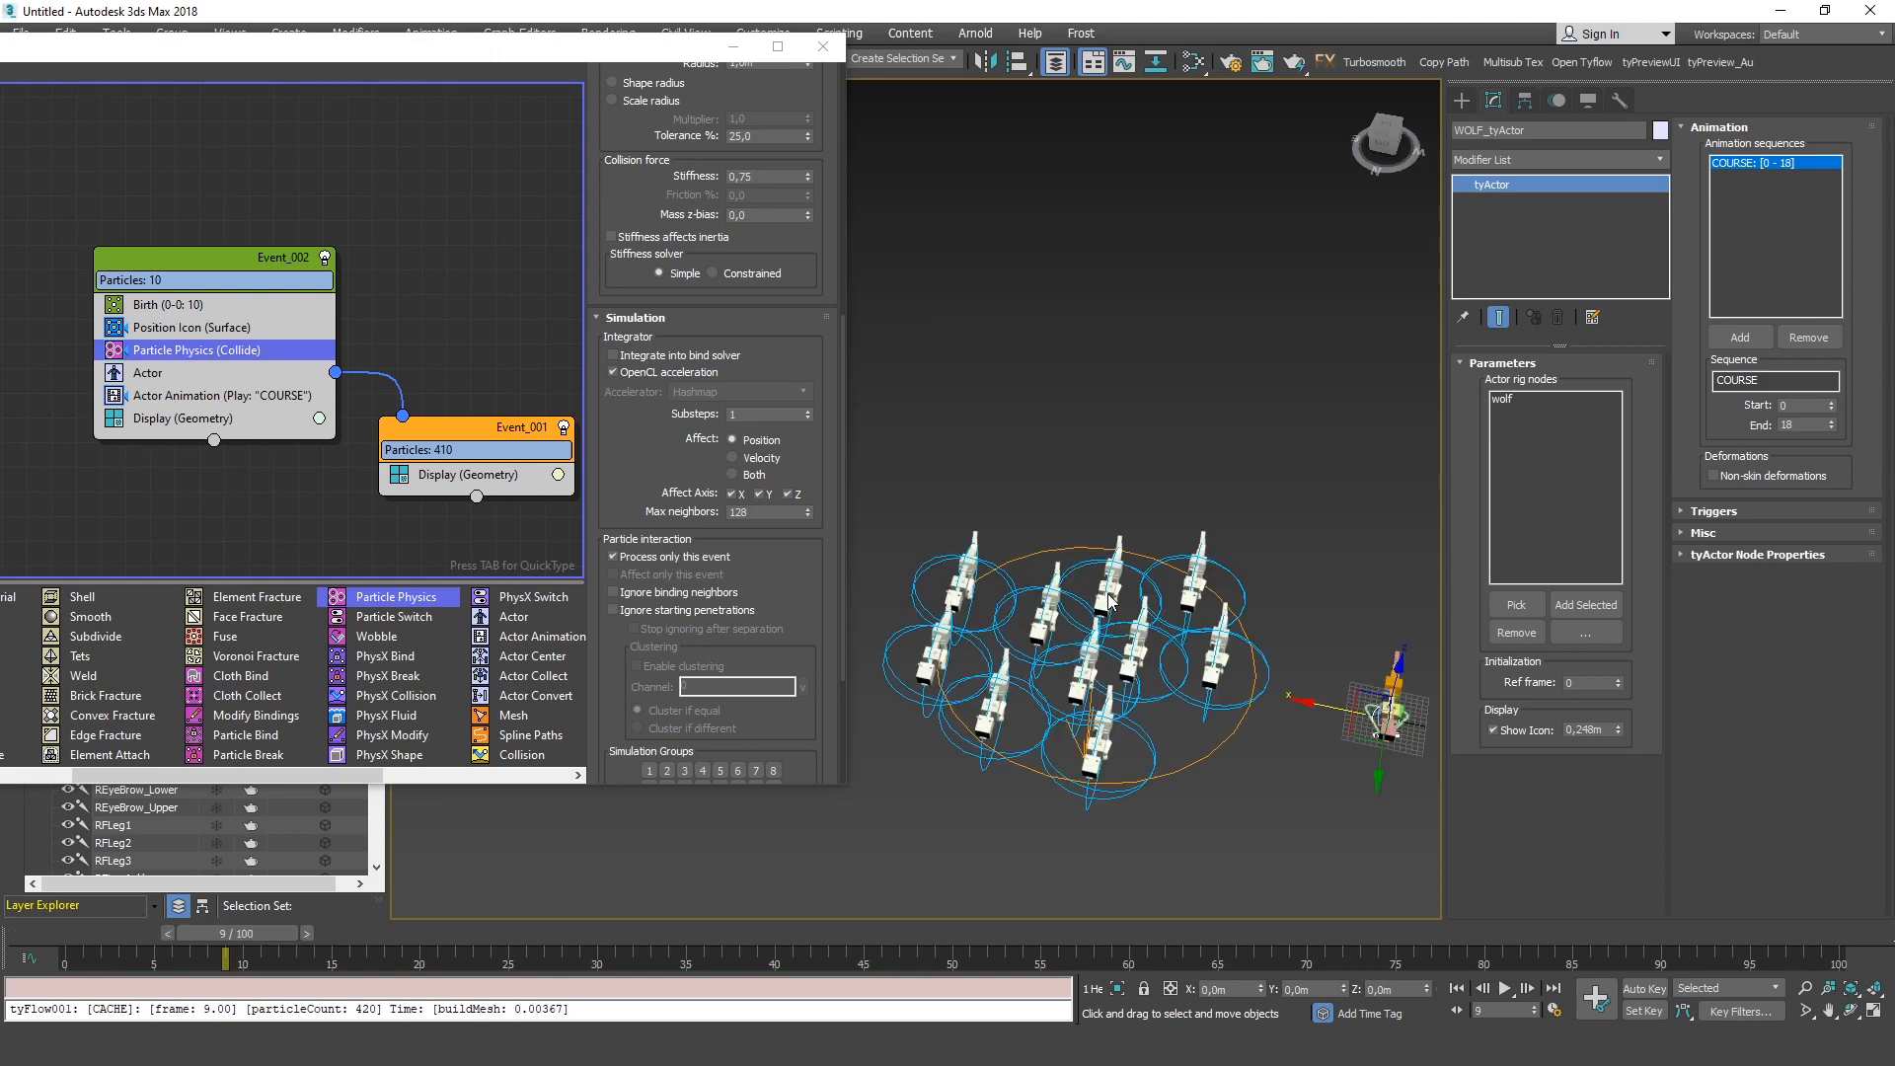
Inspect the wolves' spacing and turn off Draw collision shapes in the Particle Physics operator
scroll(1186, 602, up, 2)
alt+middle_drag(1186, 602, 1075, 583)
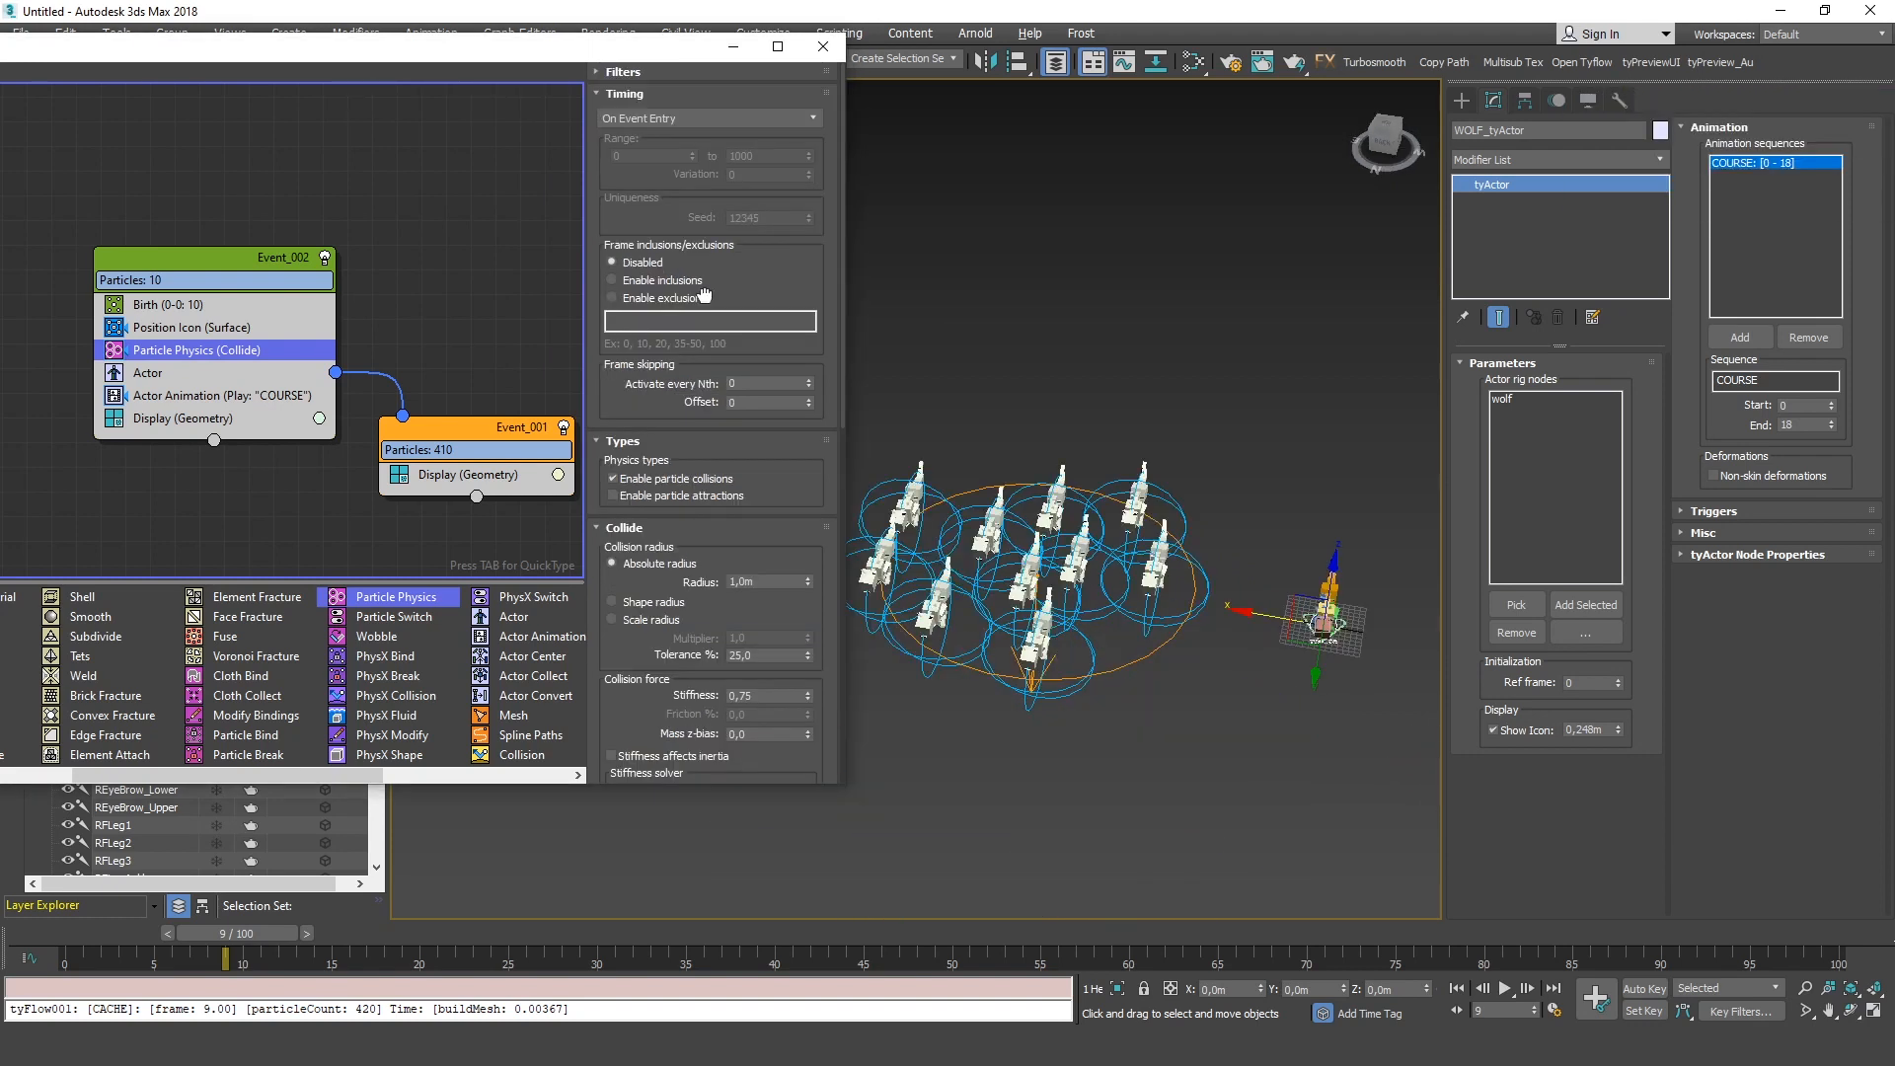
scroll(636, 671, down, 12)
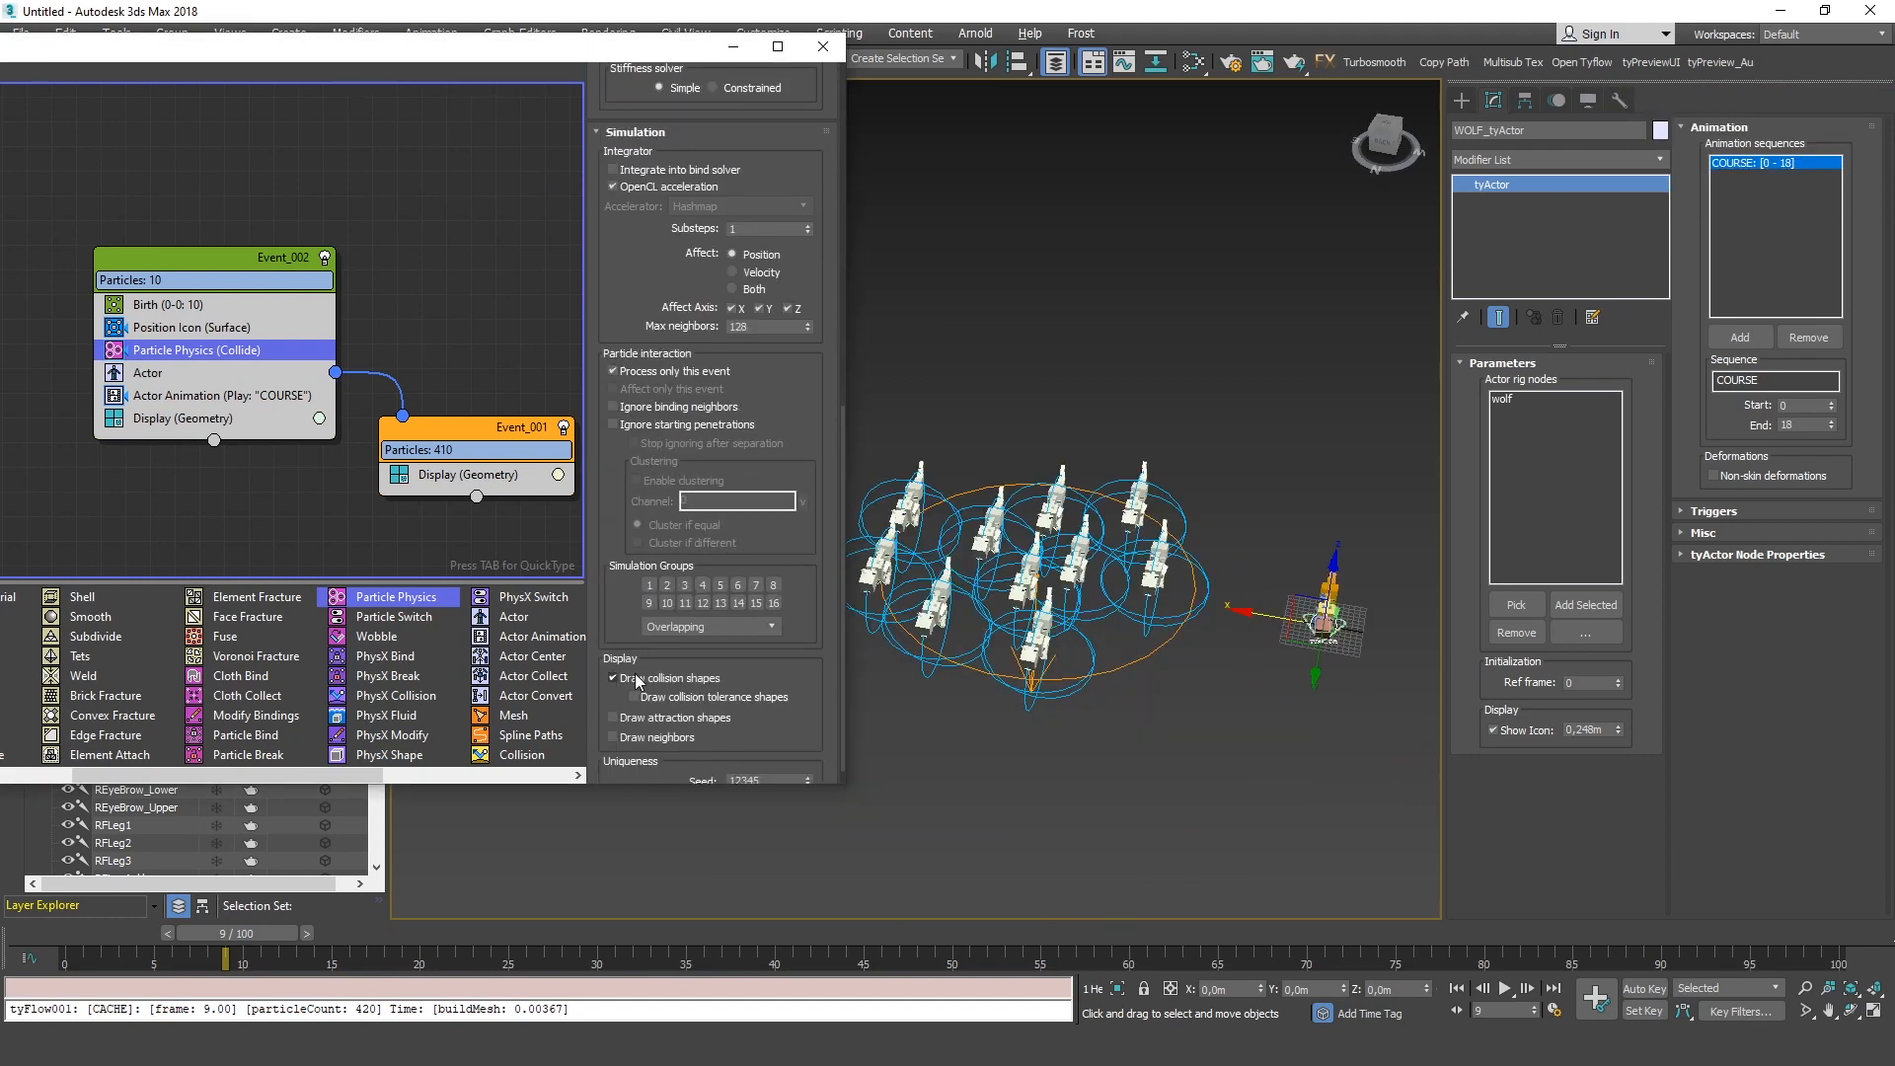
click(656, 678)
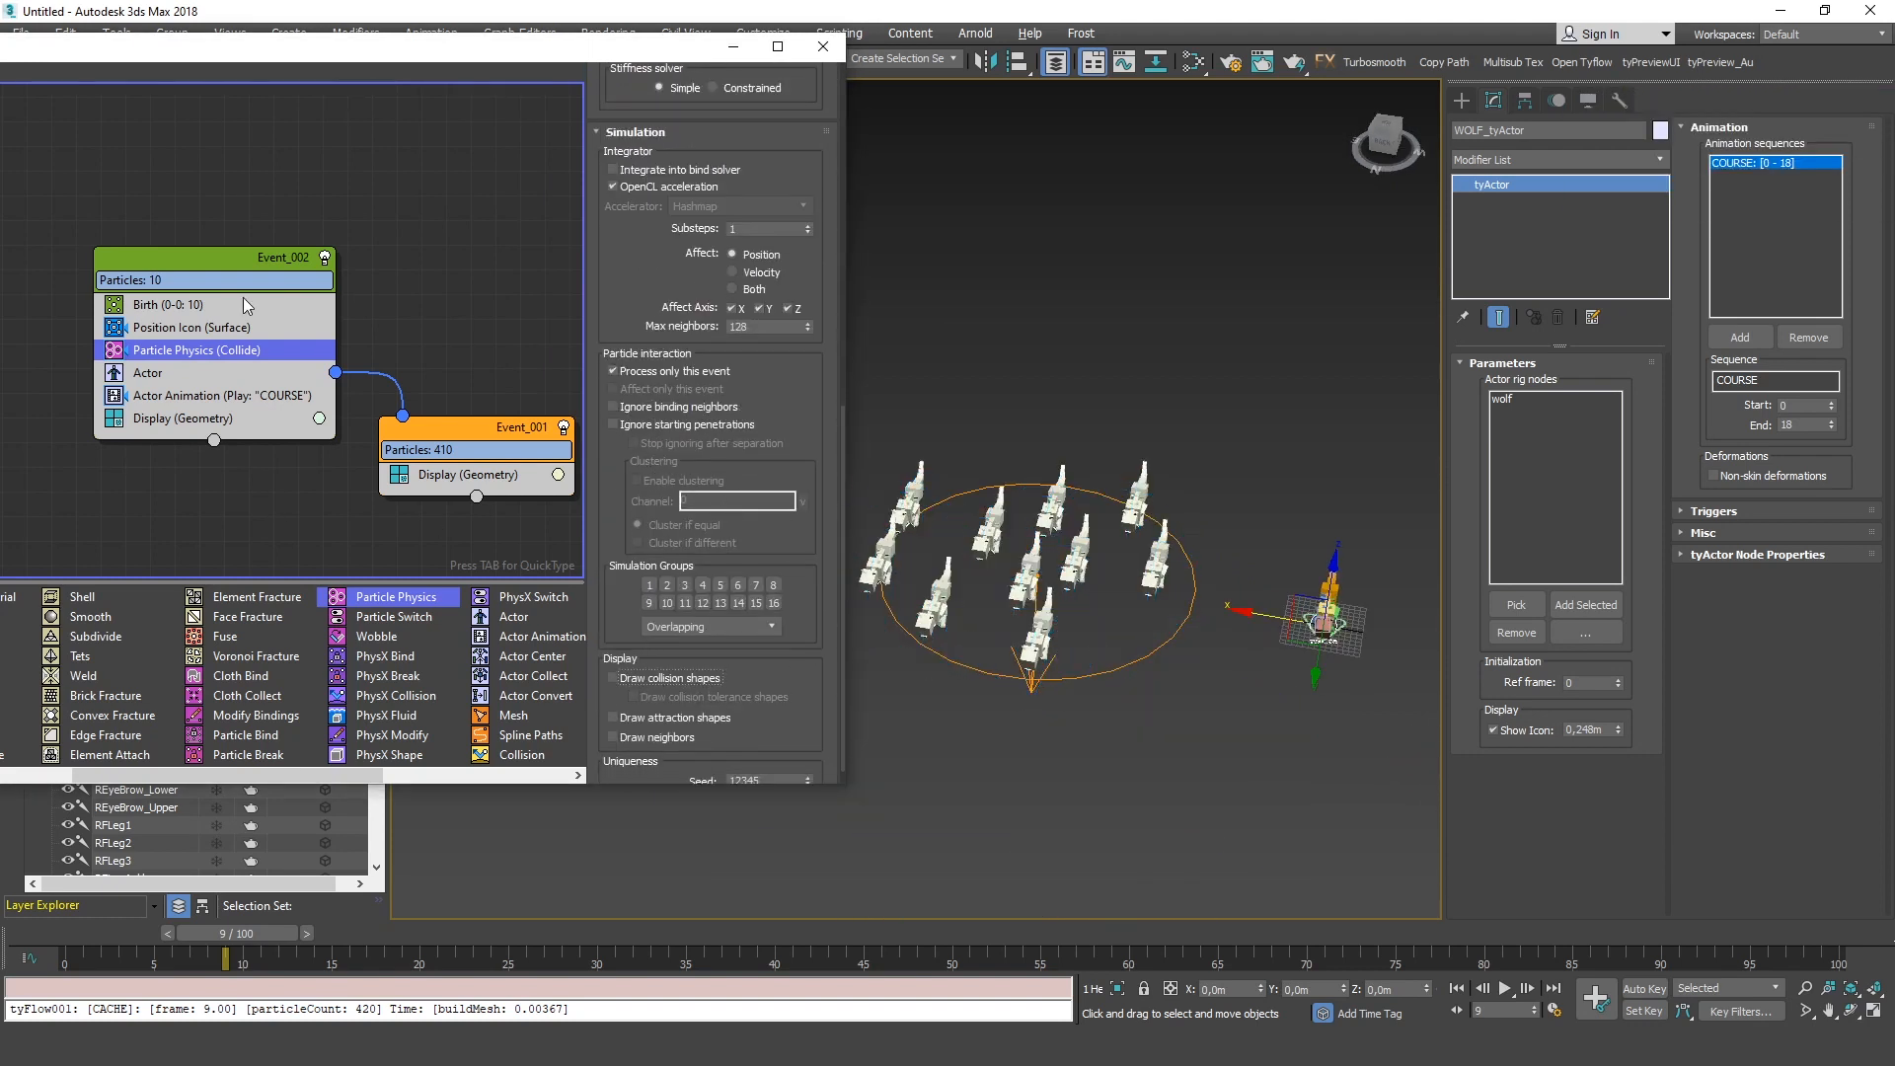
Set the Actor Animation frame range variation to 18 and preview the offset run cycles to frame 47
click(222, 395)
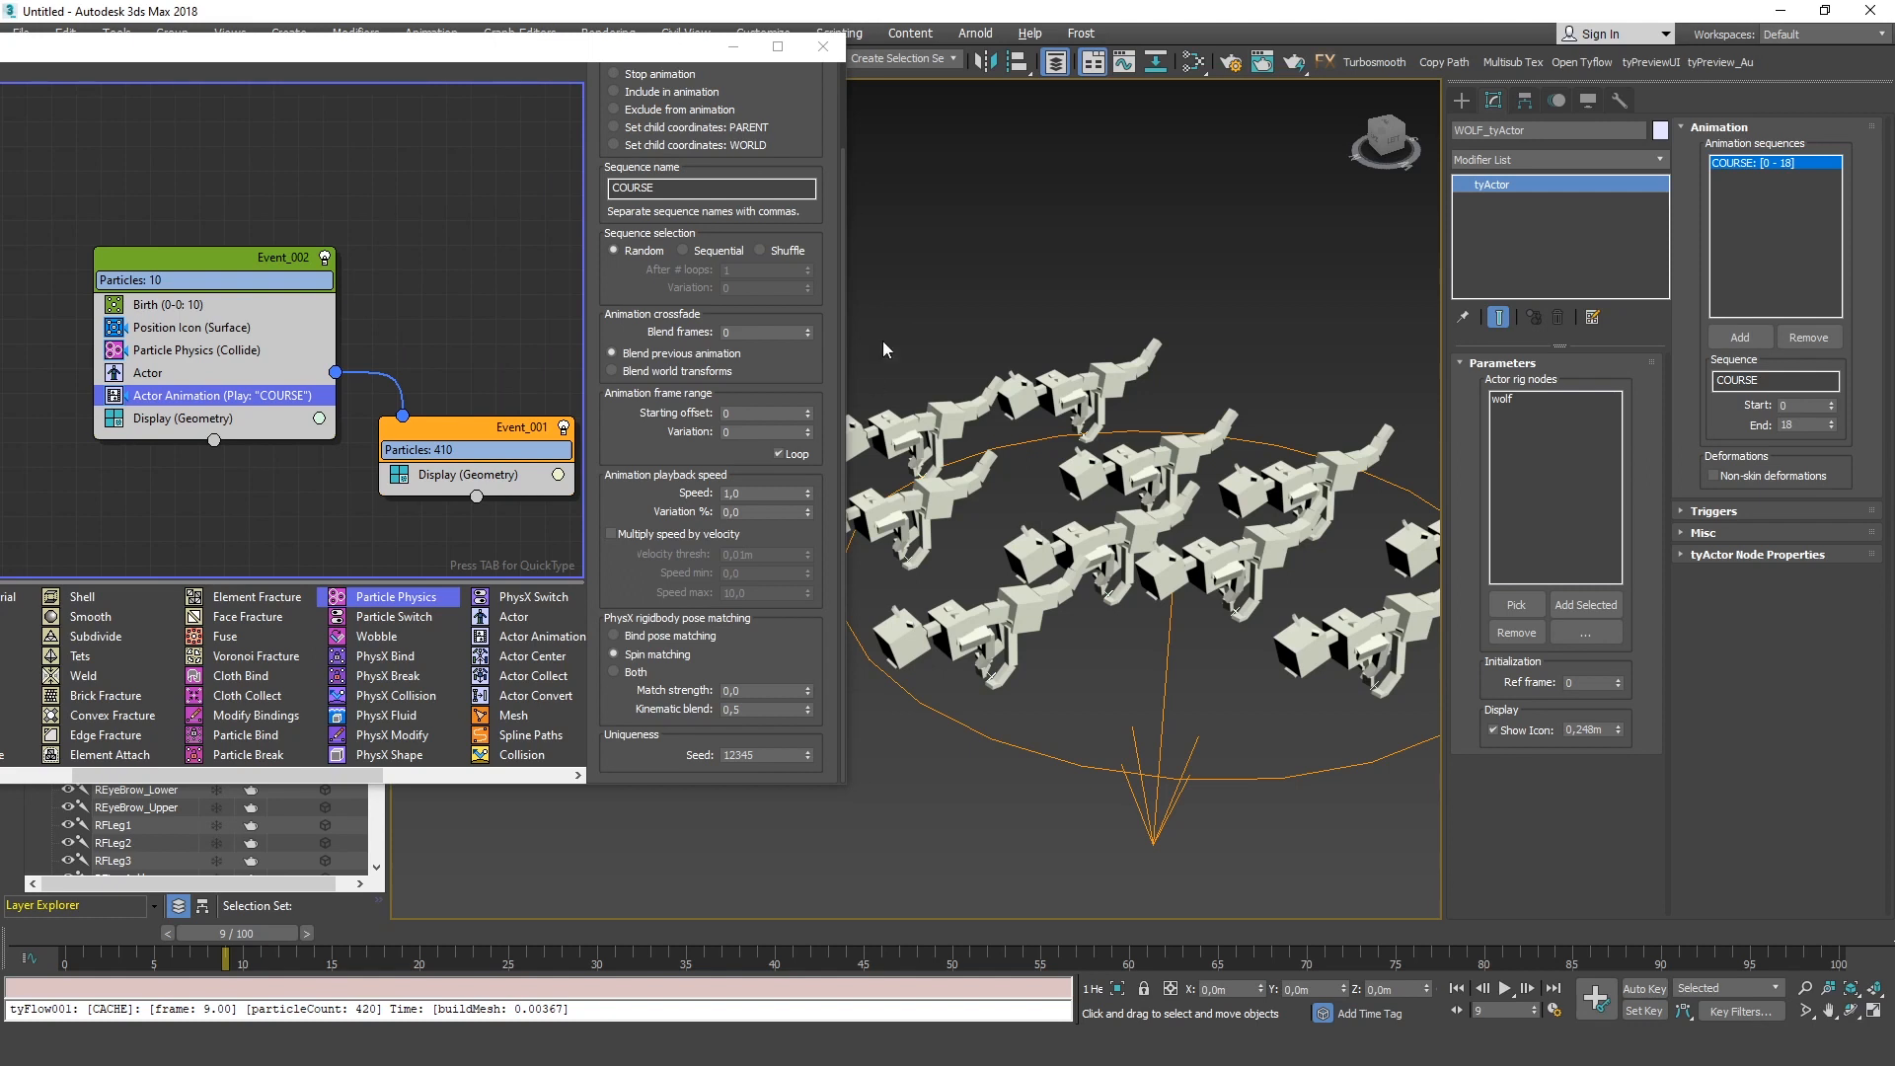
alt+middle_drag(1244, 544, 1139, 546)
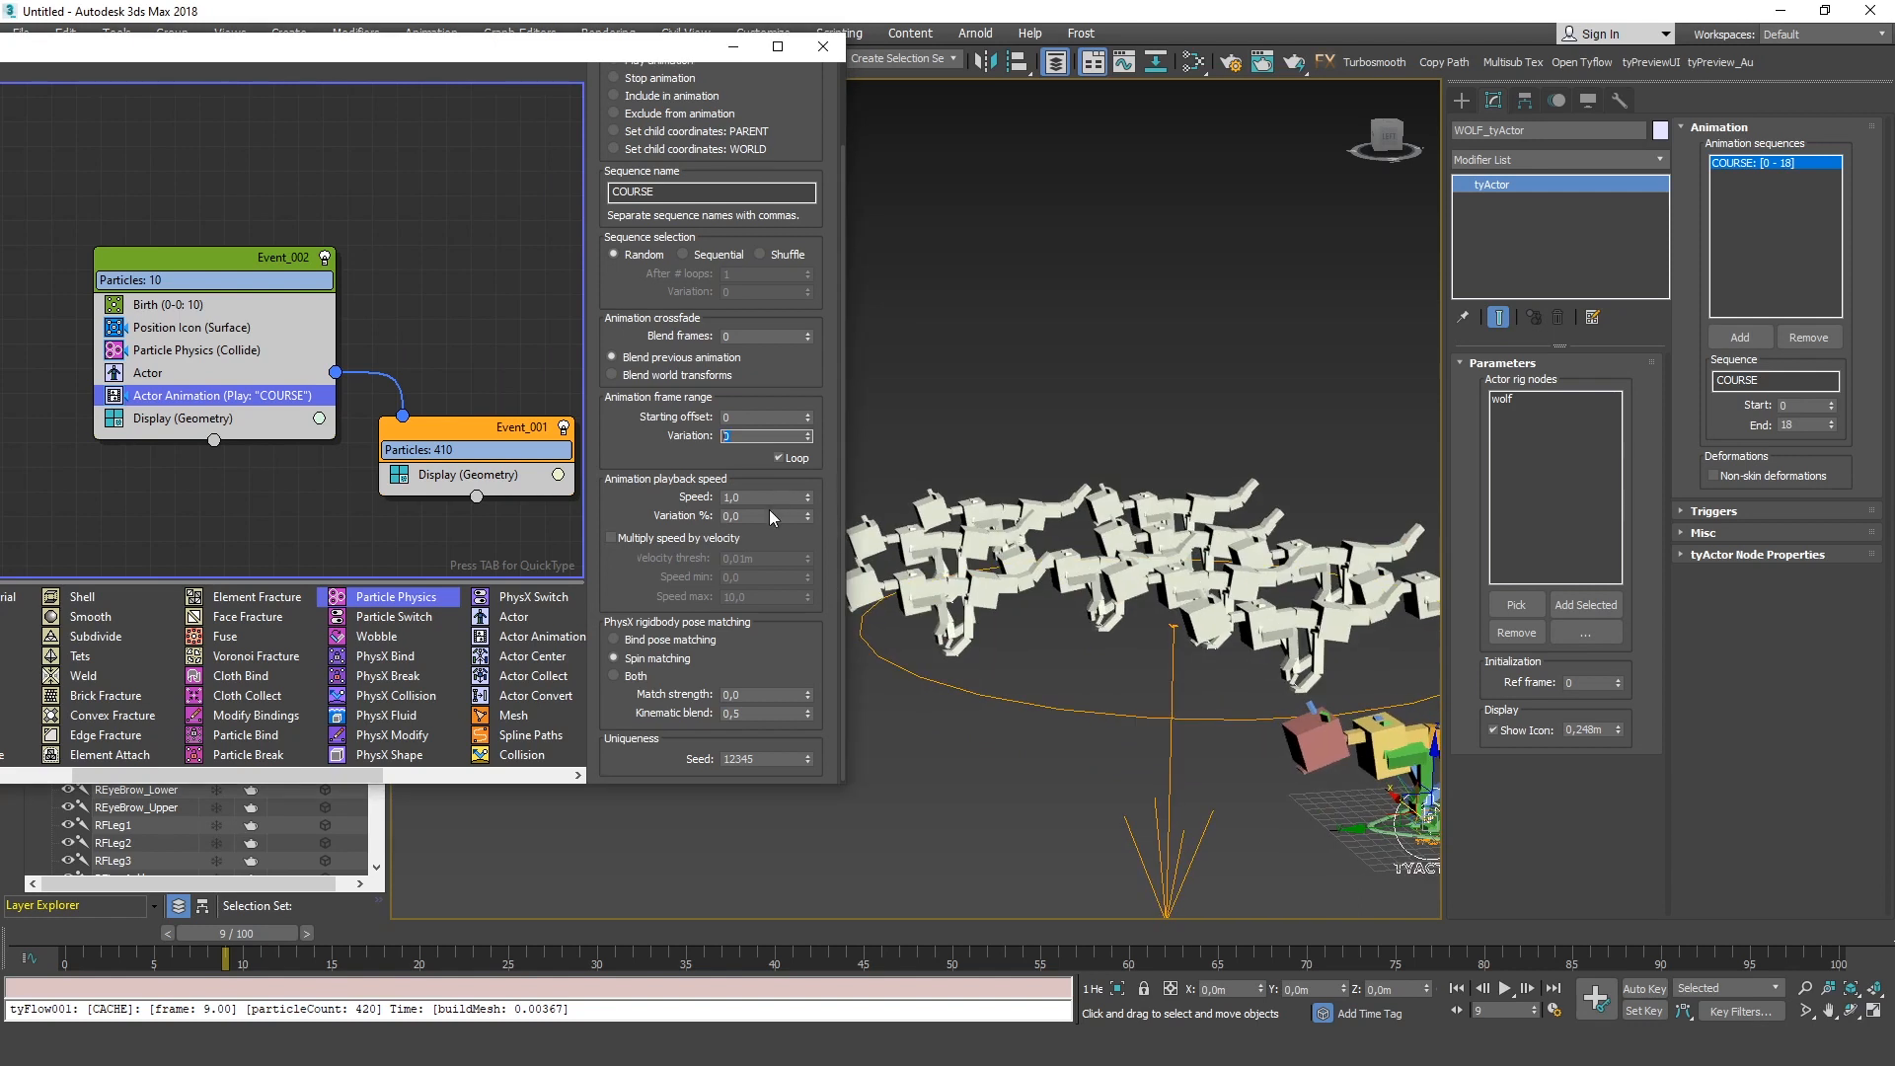
text(18)
key(Tab)
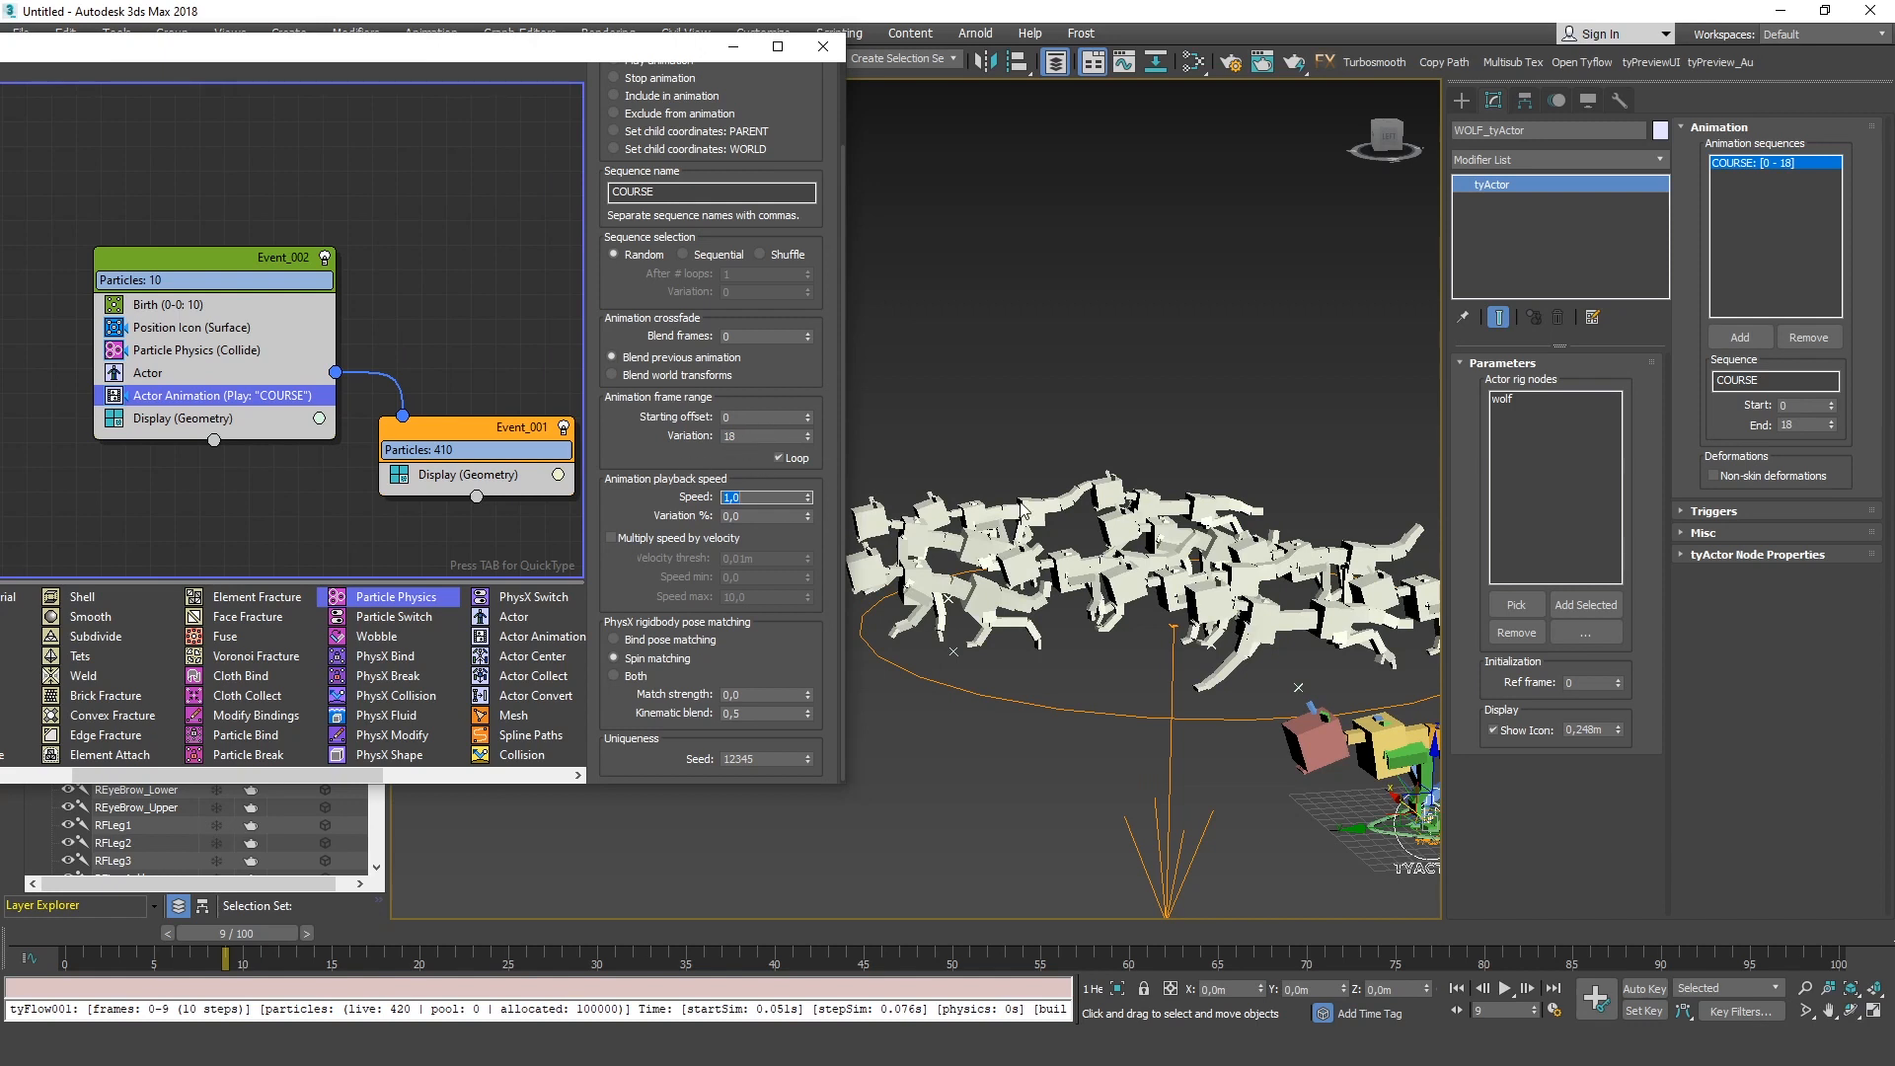
drag(247, 933, 869, 943)
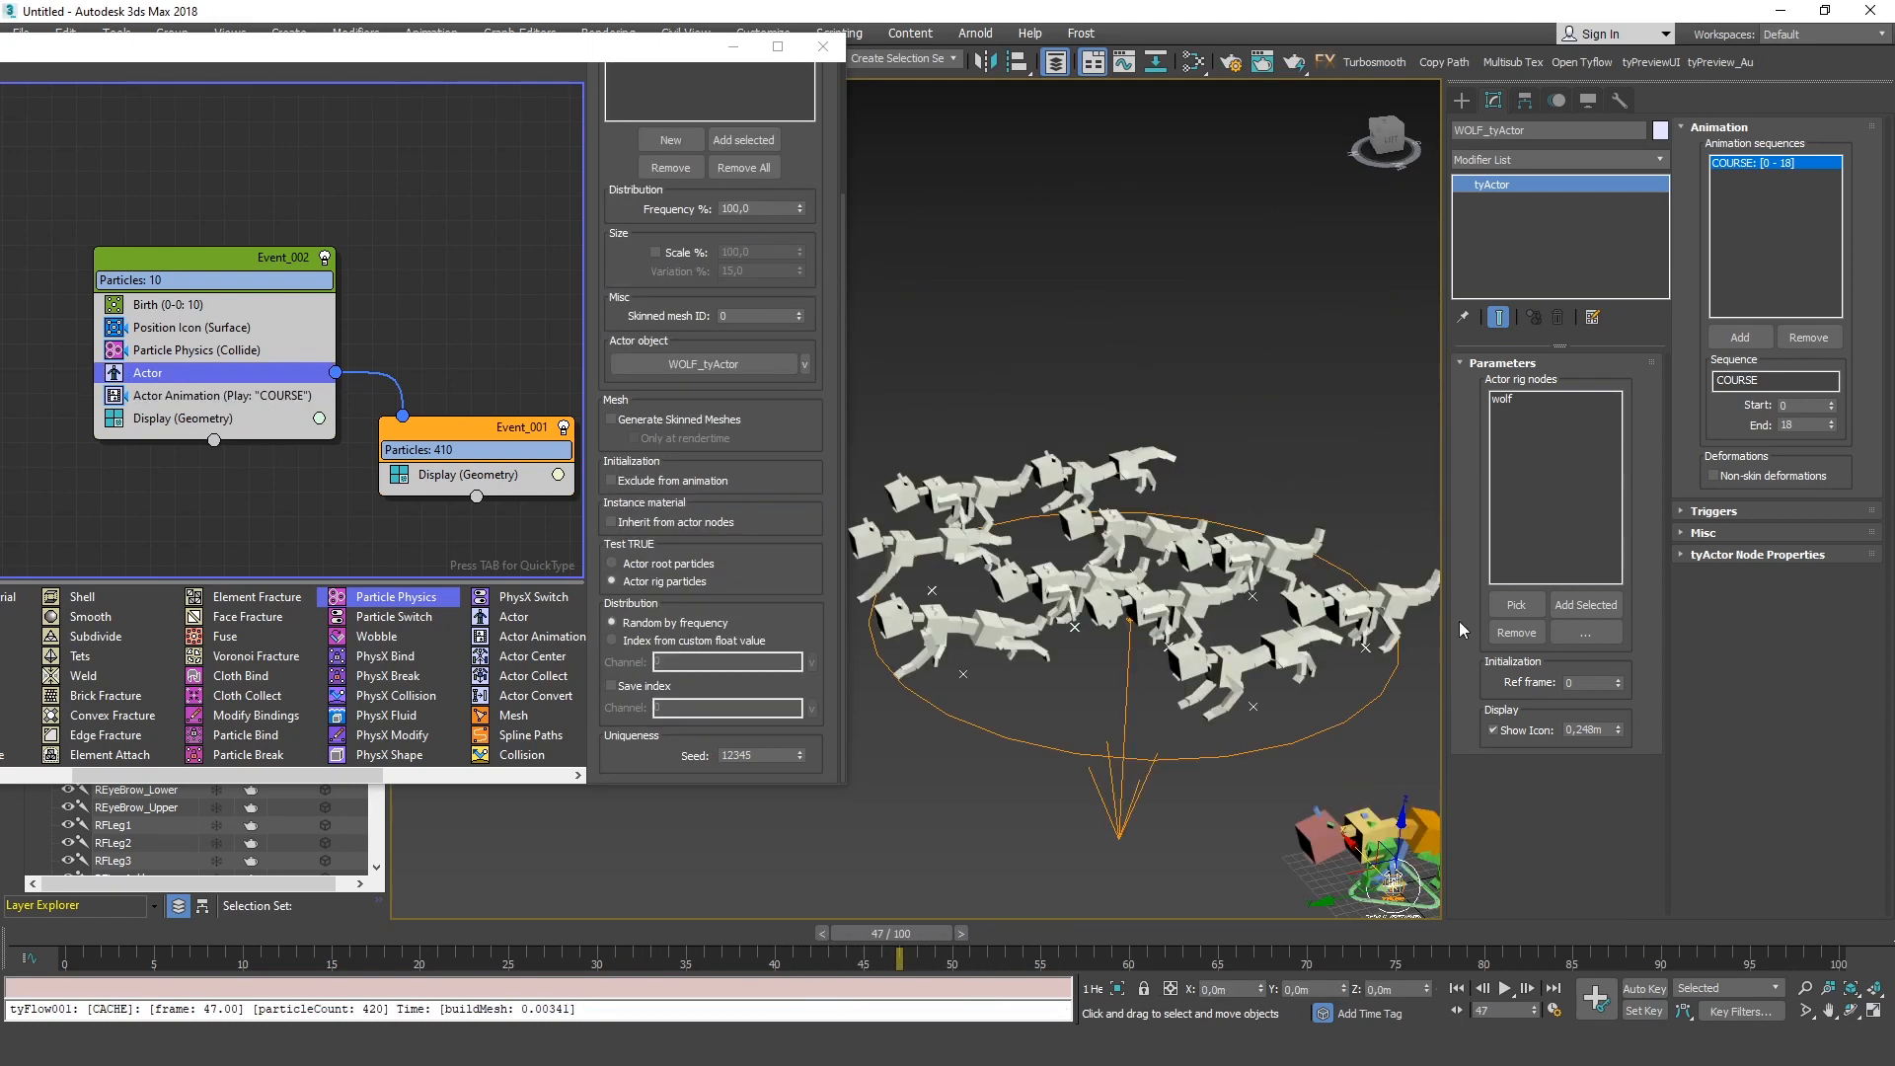
Draw a winding Bezier line in the top view, starting inside the particle circle and leading away from the wolf pack
scroll(1295, 543, down, 6)
alt+middle_drag(1295, 543, 1082, 572)
middle_drag(1225, 519, 839, 566)
click(1387, 133)
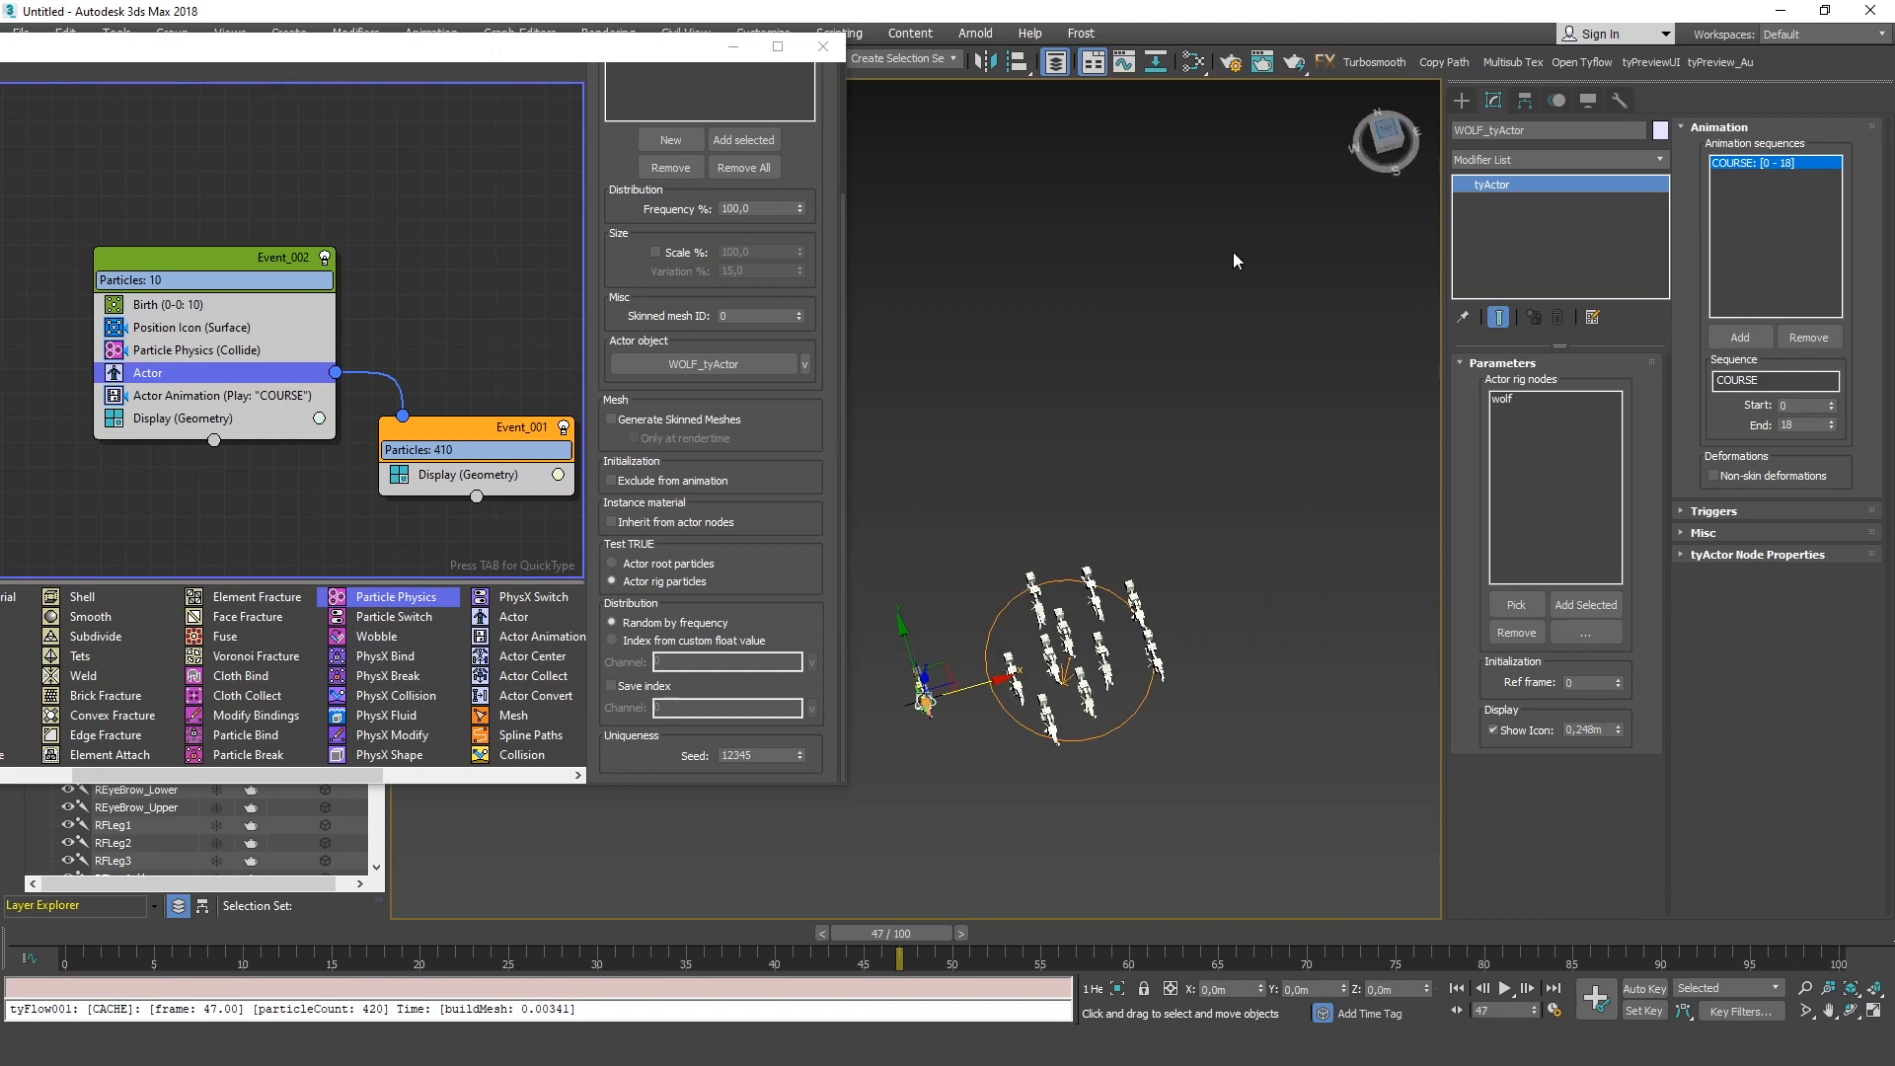
key(y)
key(t)
click(1463, 102)
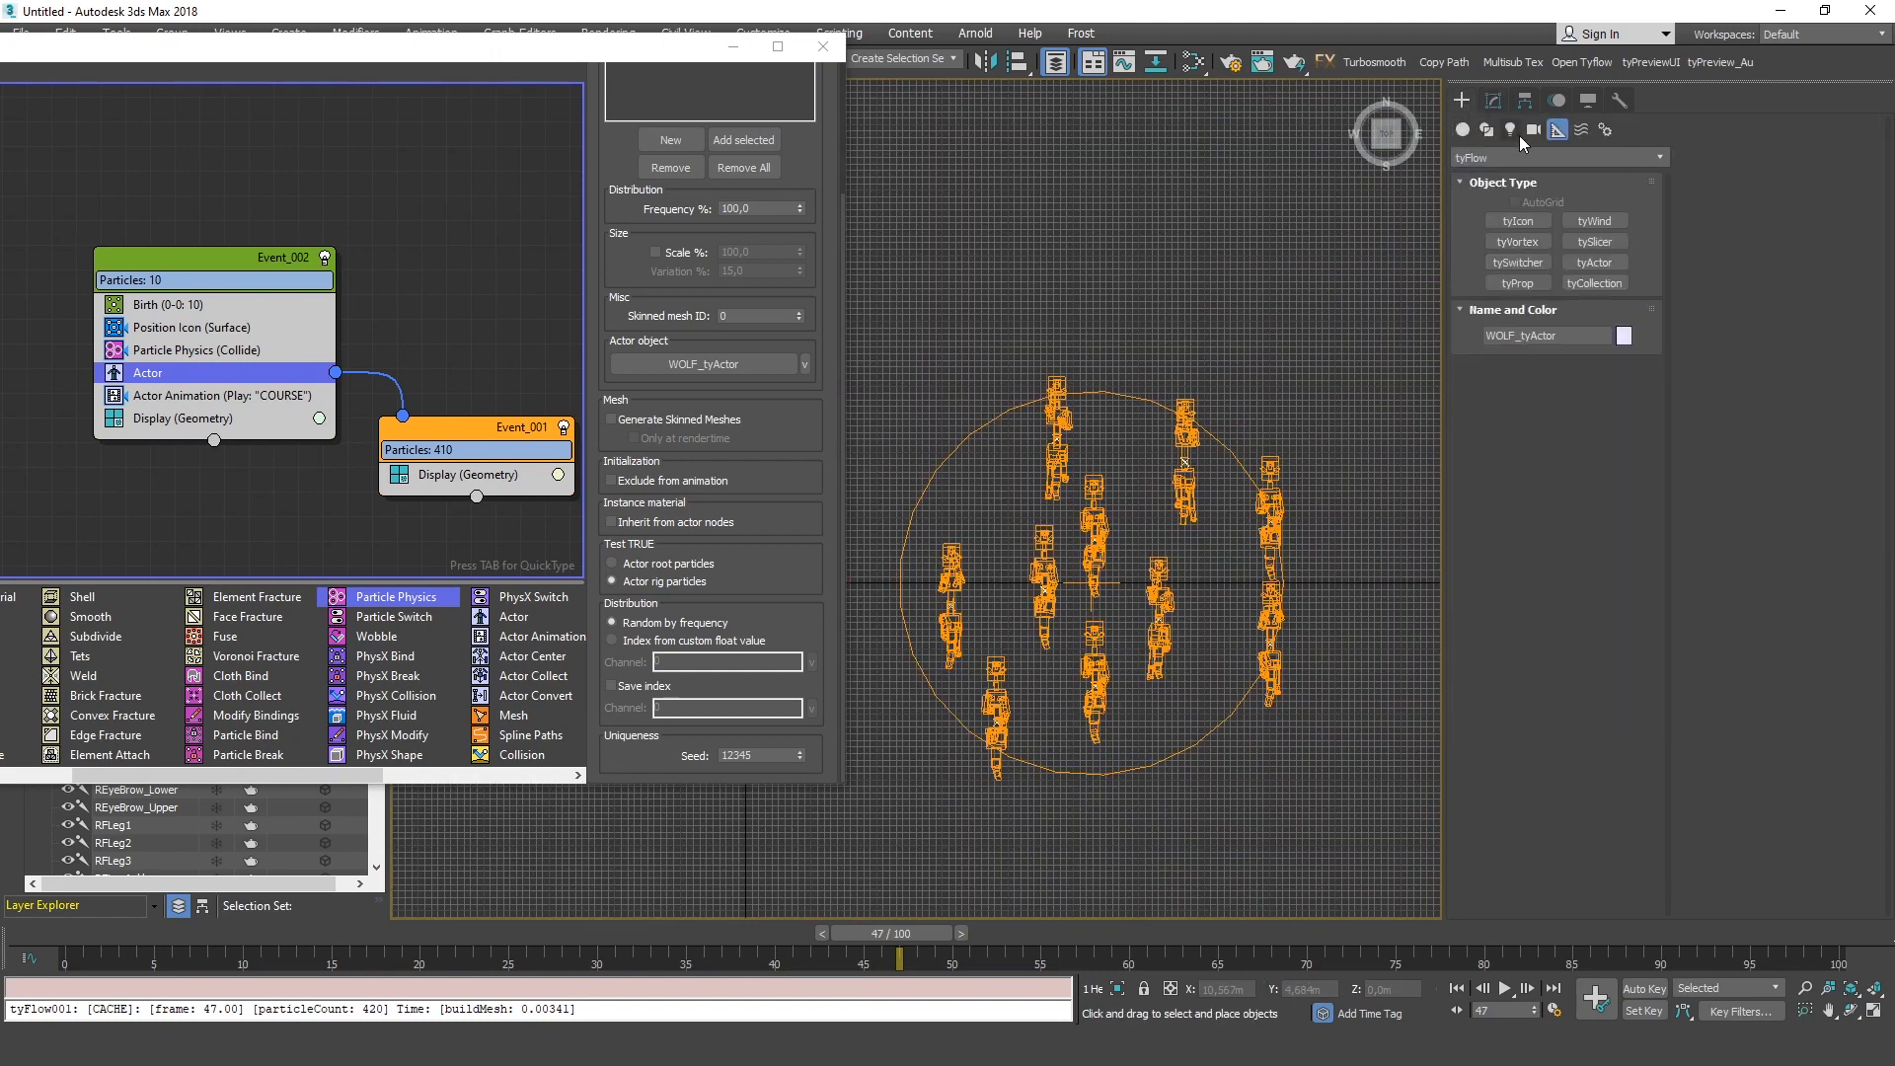
click(1486, 130)
click(1518, 221)
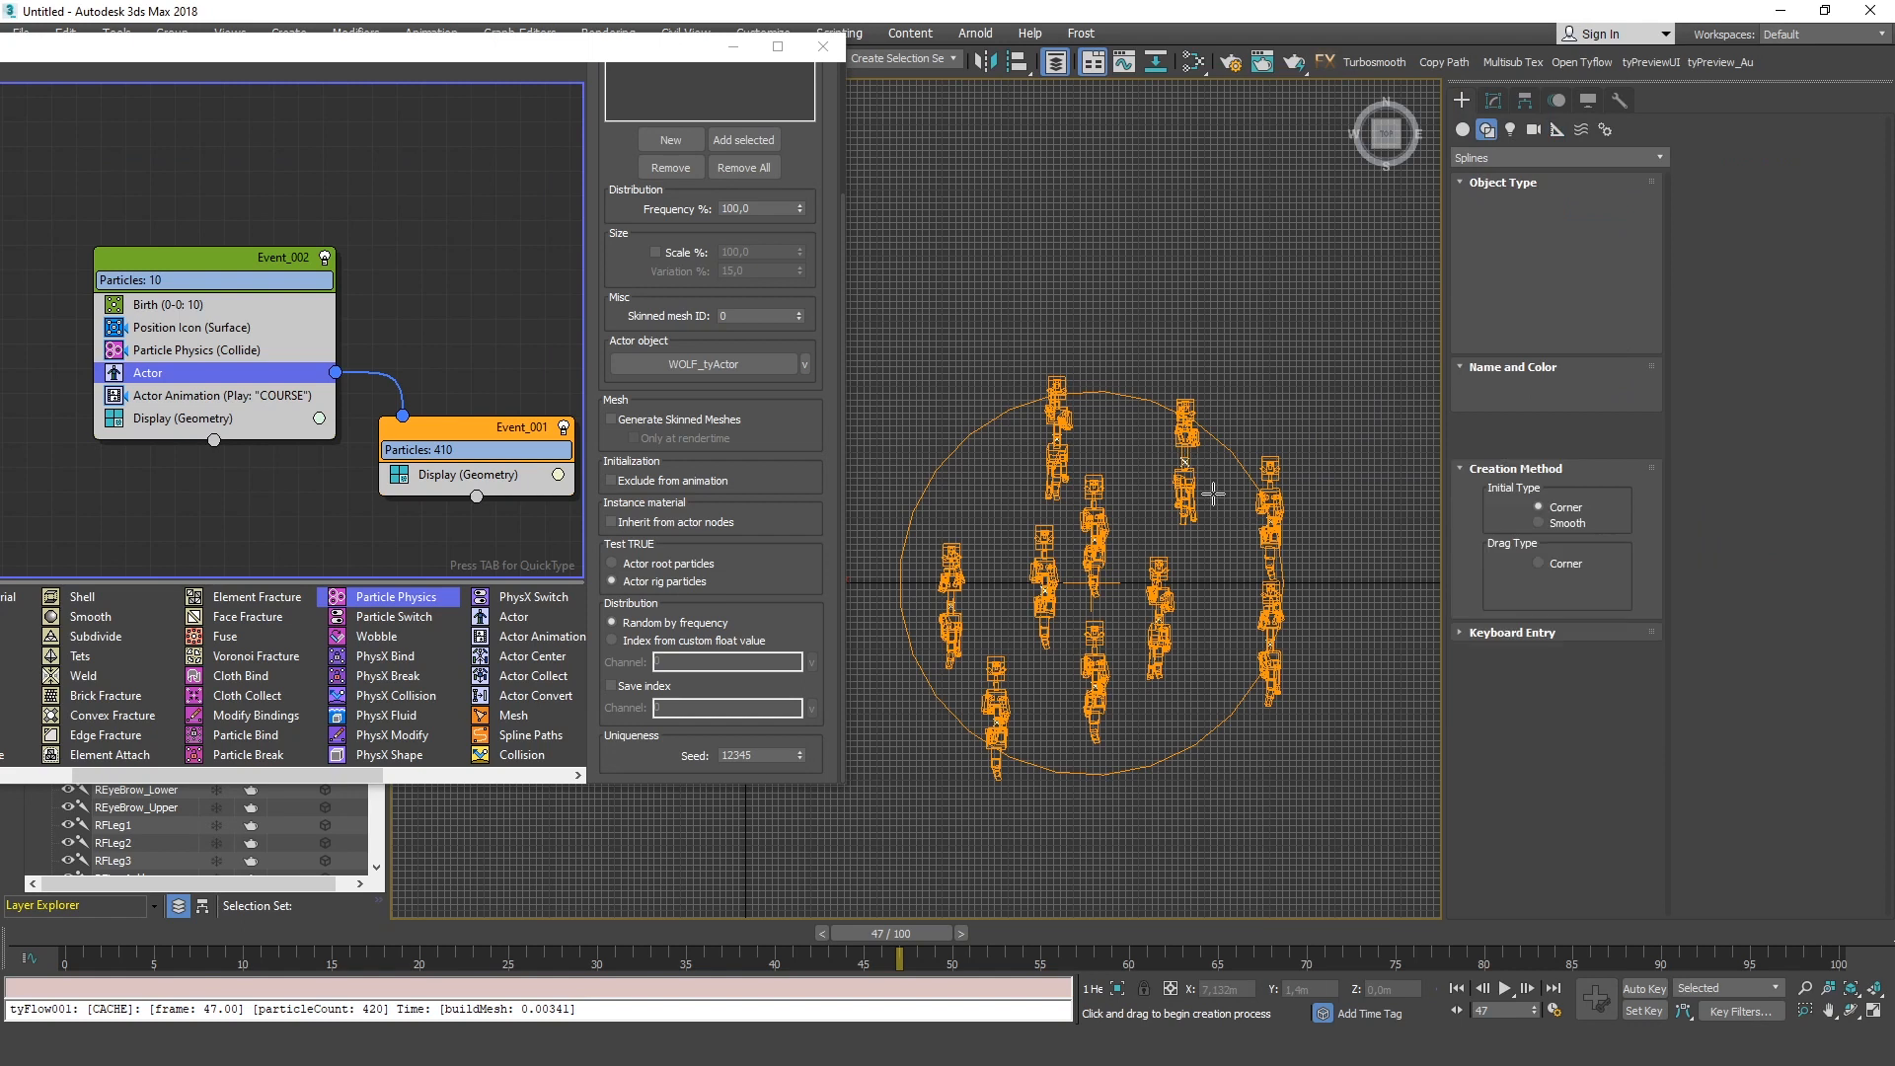
drag(1093, 594, 1145, 306)
middle_drag(1071, 179, 1172, 574)
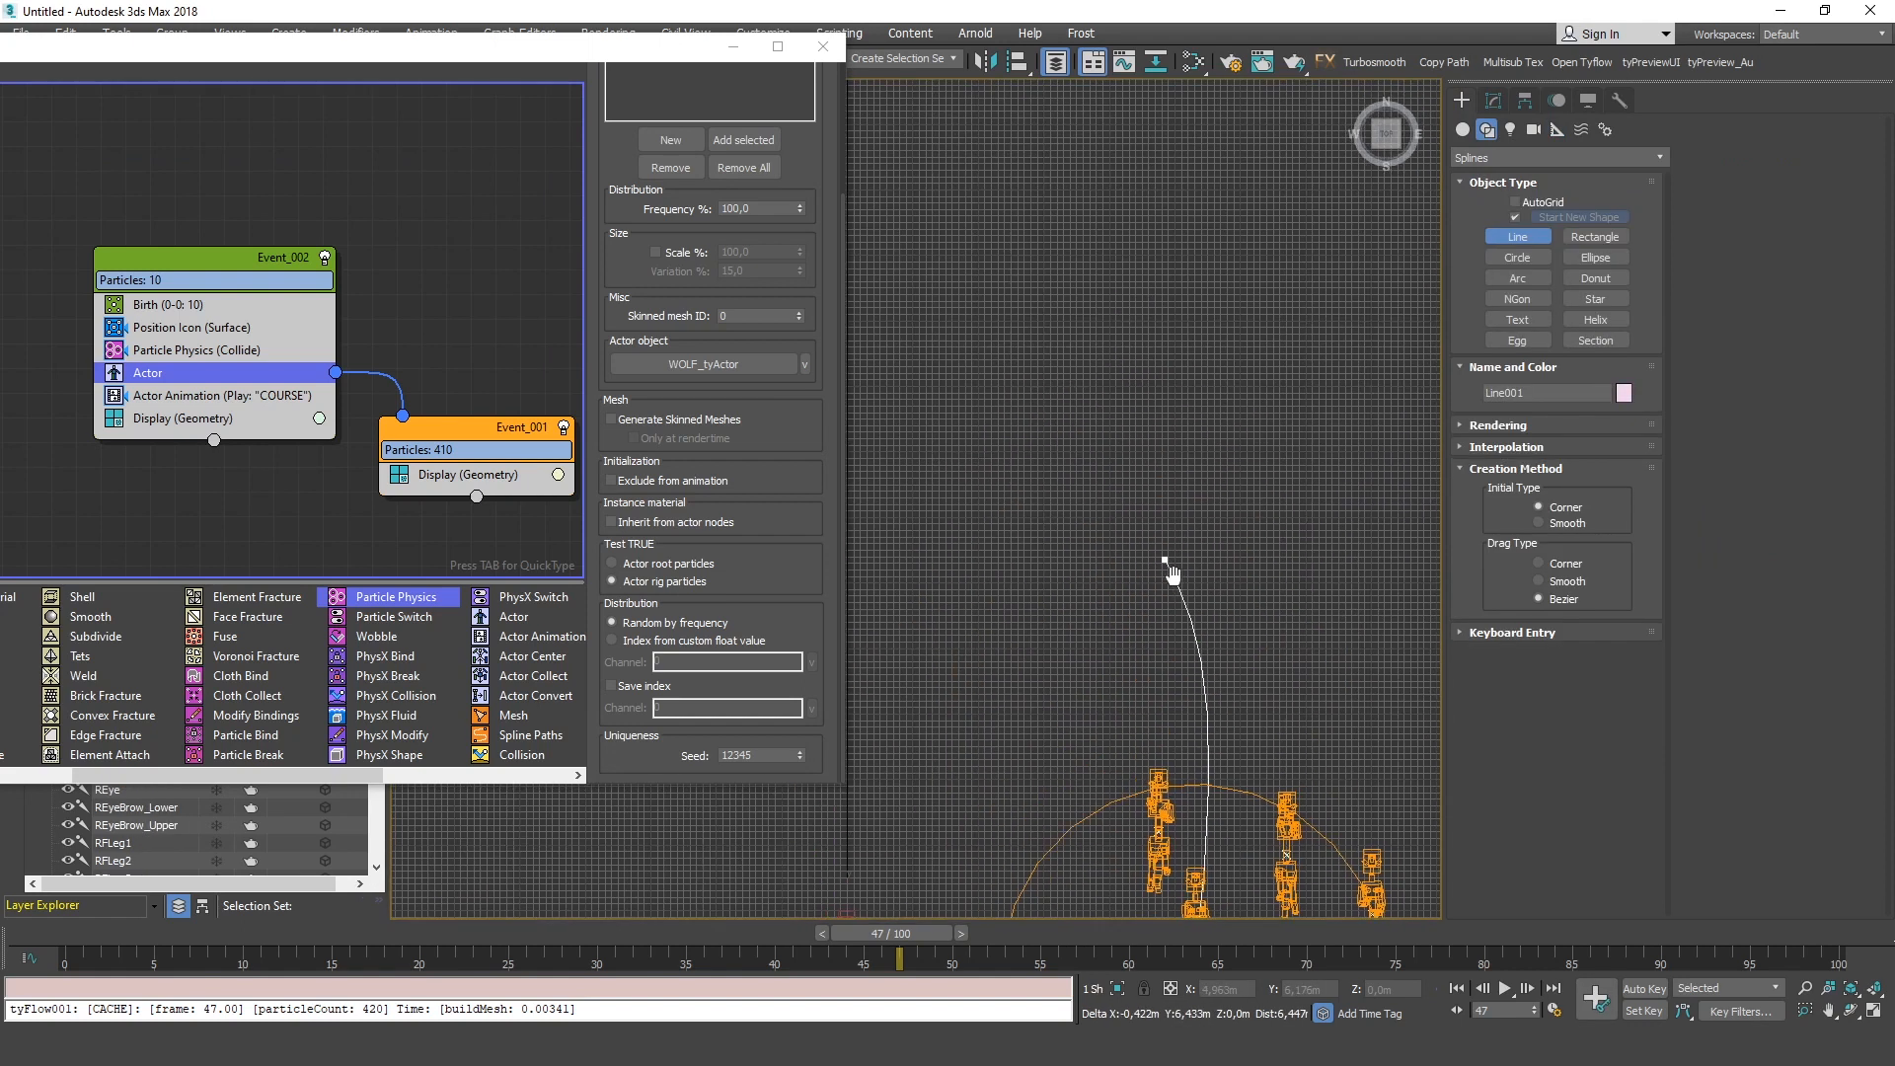
click(1057, 402)
scroll(1168, 411, down, 5)
click(1233, 418)
drag(1312, 449, 1323, 457)
drag(1402, 506, 1439, 468)
drag(1409, 331, 1370, 266)
middle_drag(1277, 182, 1110, 308)
drag(1347, 276, 1447, 303)
drag(1400, 438, 1404, 512)
right_click(1447, 517)
Add a Path Follow operator between Particle Physics and Actor in Event_002
alt+middle_drag(1312, 512, 1142, 448)
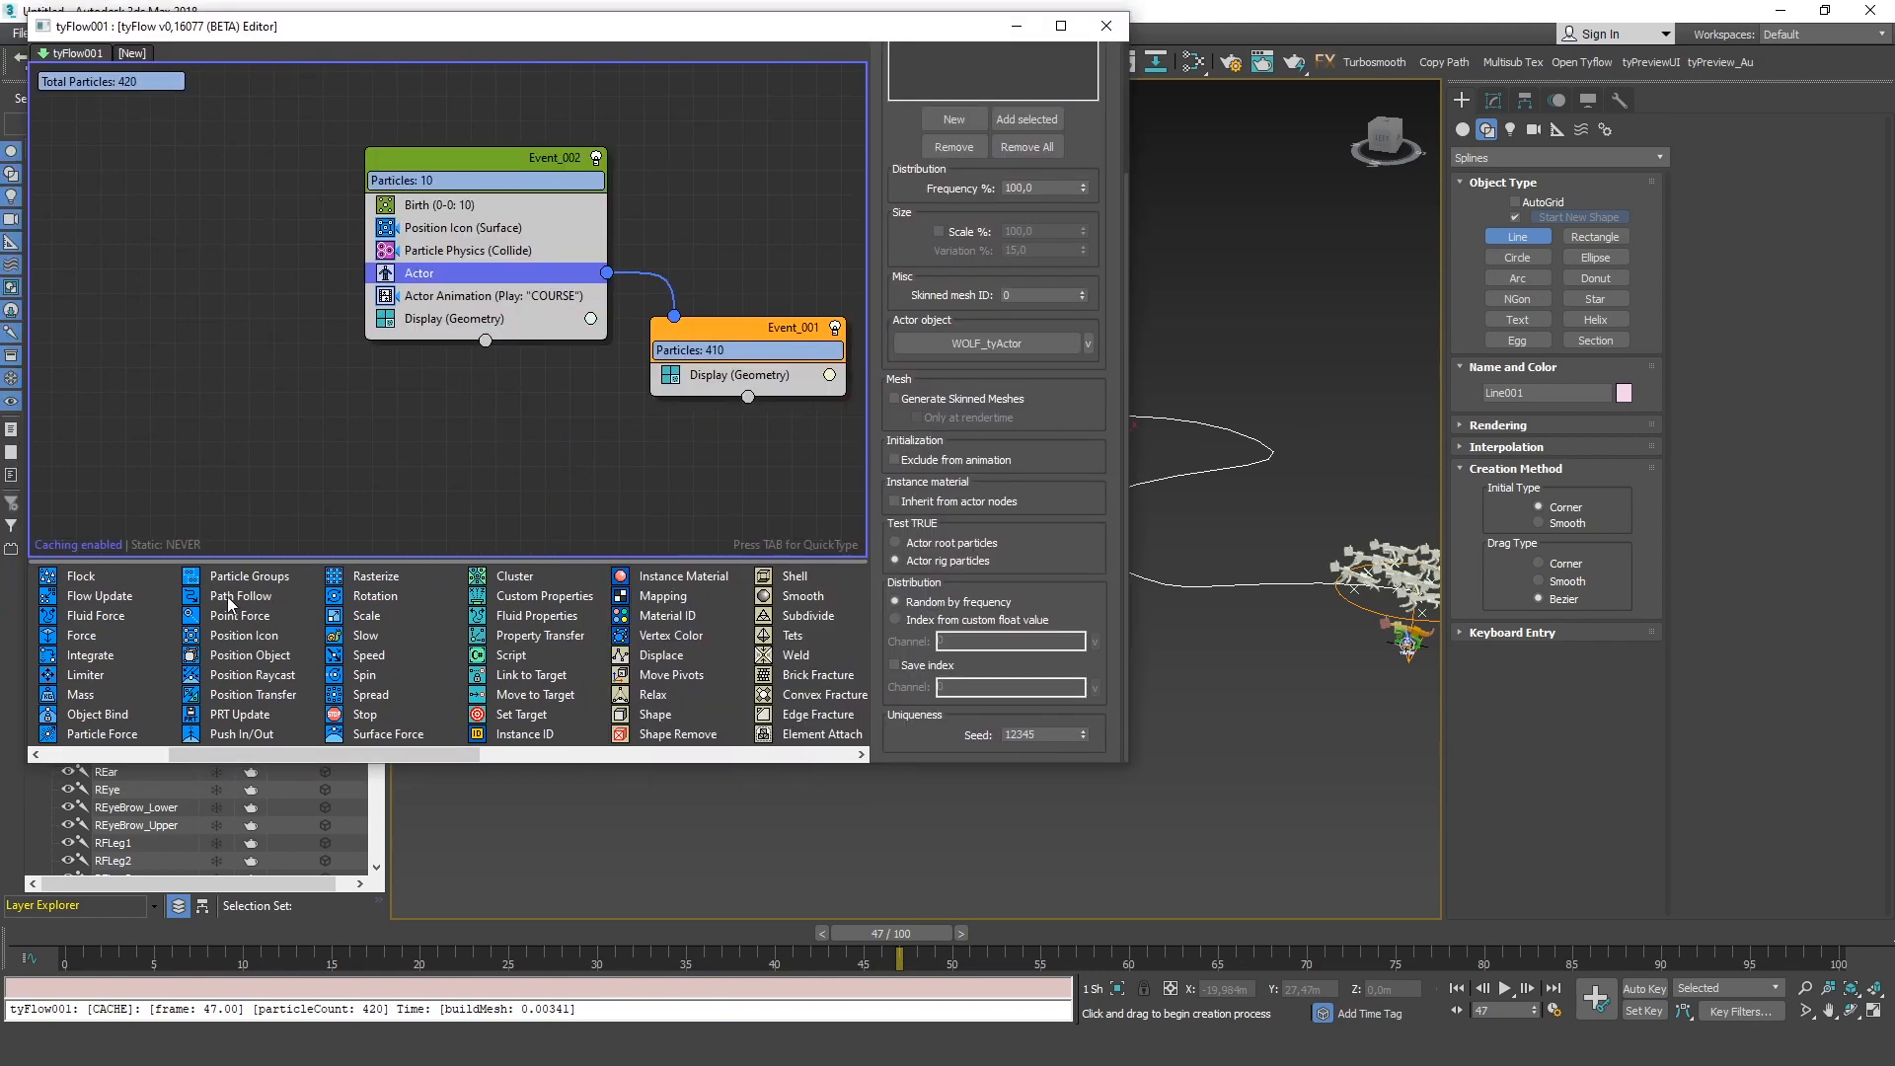
drag(237, 604, 466, 258)
drag(465, 259, 467, 260)
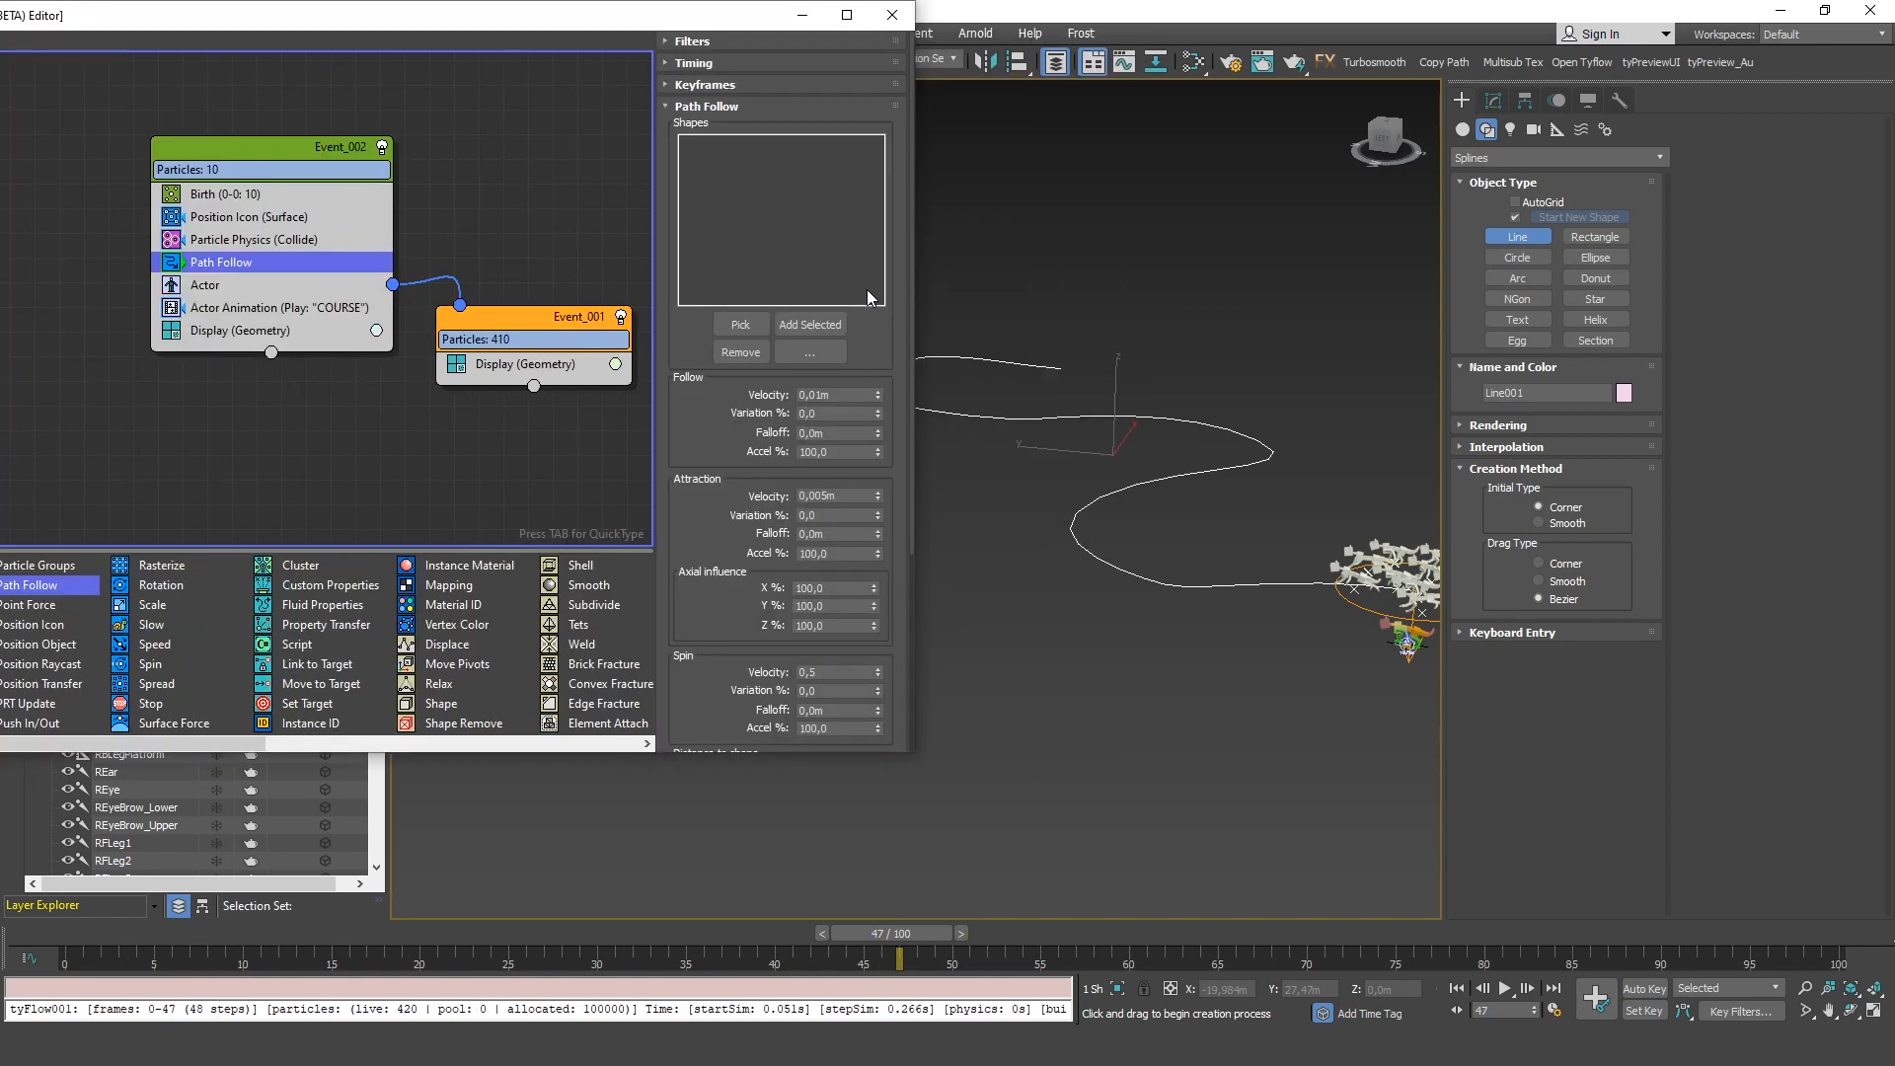
Assign Line001 as the Path Follow shape, set the follow velocity to 0.017 m, and preview to frame 64
click(740, 324)
click(1232, 466)
drag(168, 940, 1125, 938)
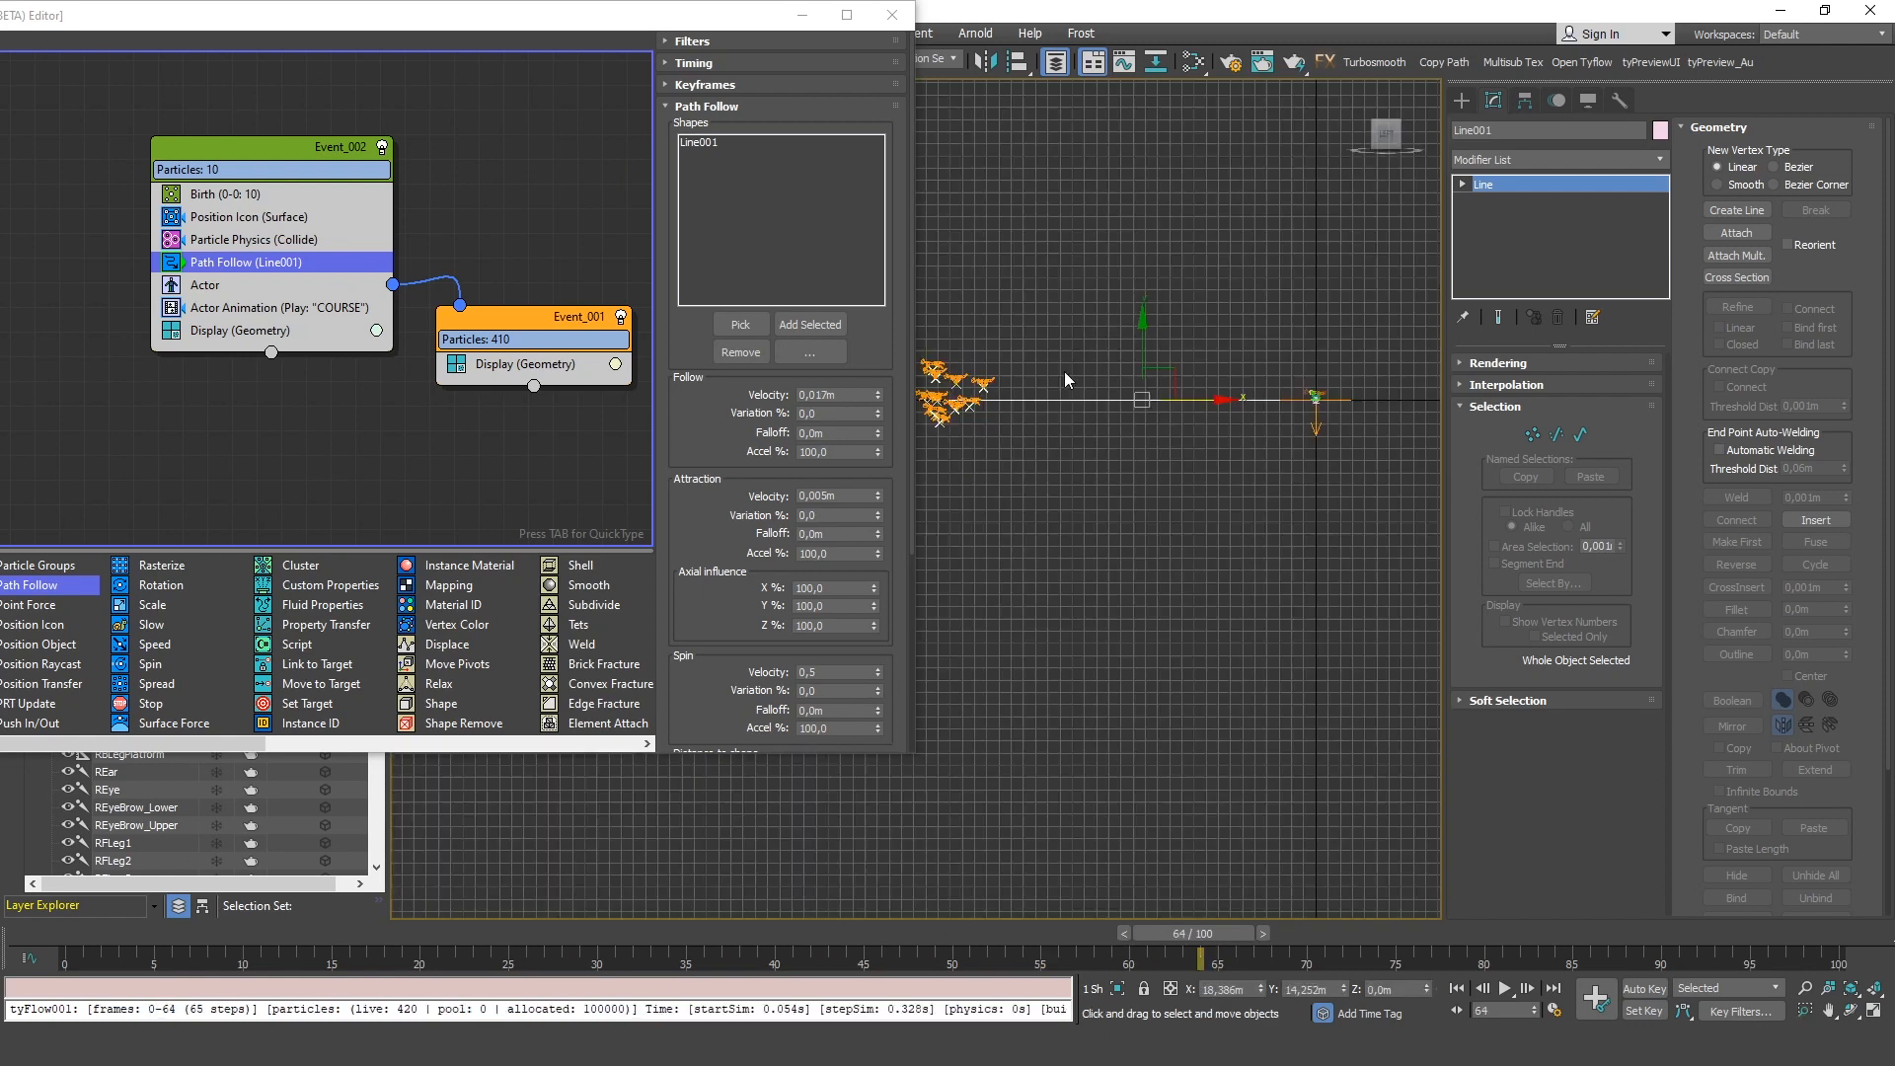
Create a large ground plane covering the whole winding path and the wolf pack
mouse_move(1065, 380)
middle_down()
mouse_move(1144, 372)
mouse_move(1081, 358)
middle_up()
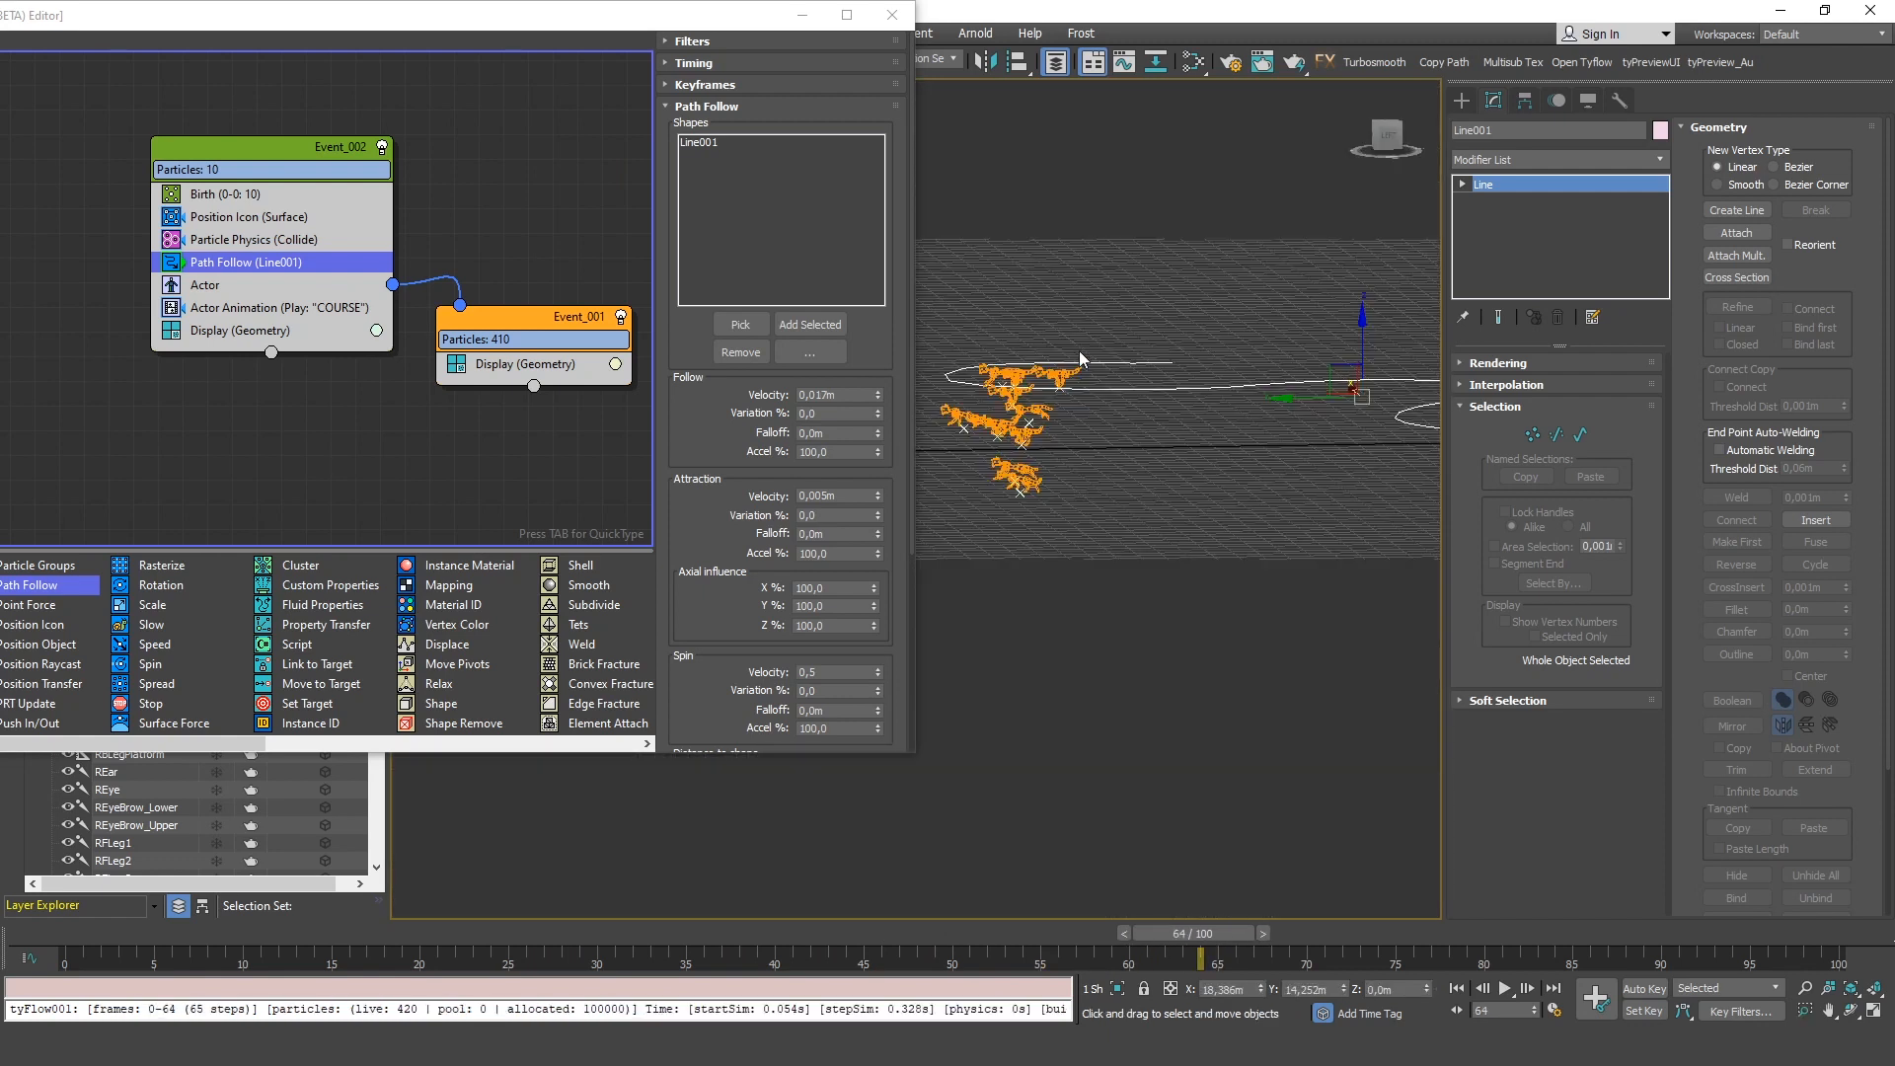
alt+middle_drag(1279, 397, 1160, 385)
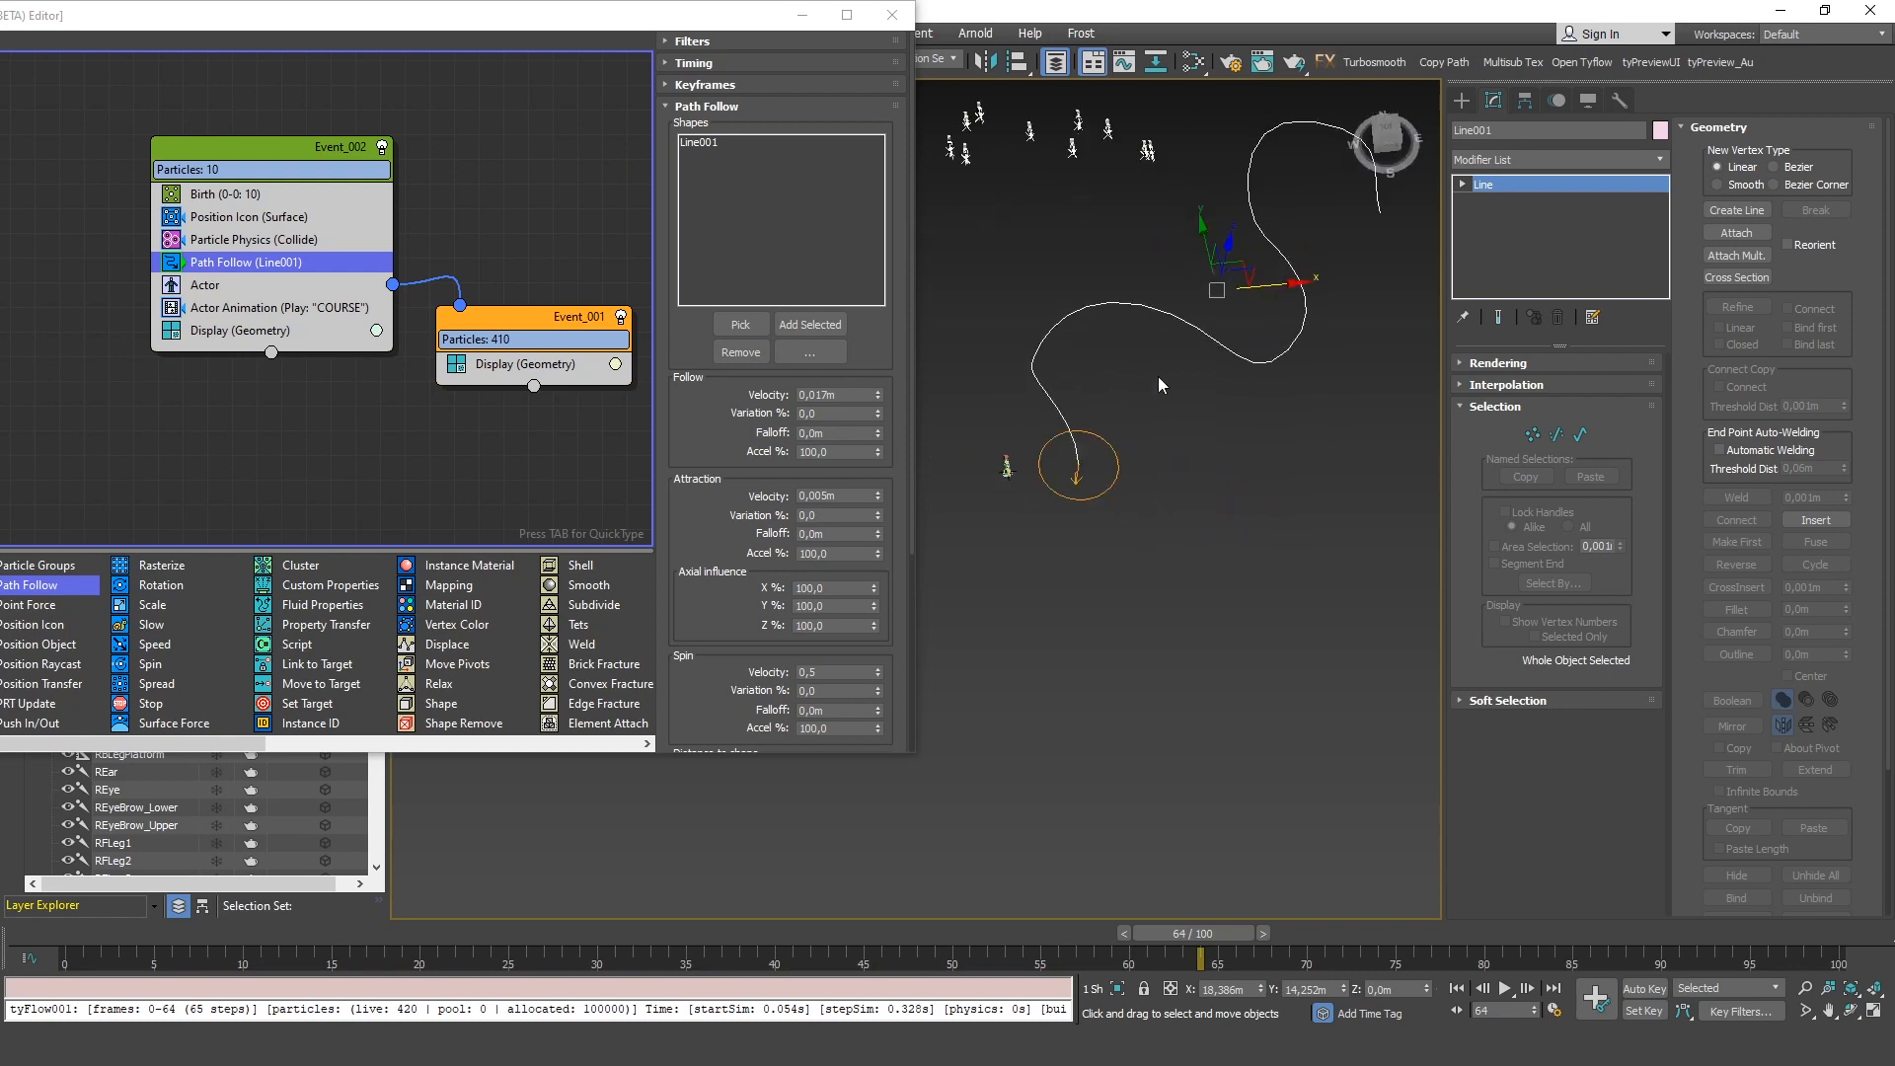
click(1461, 100)
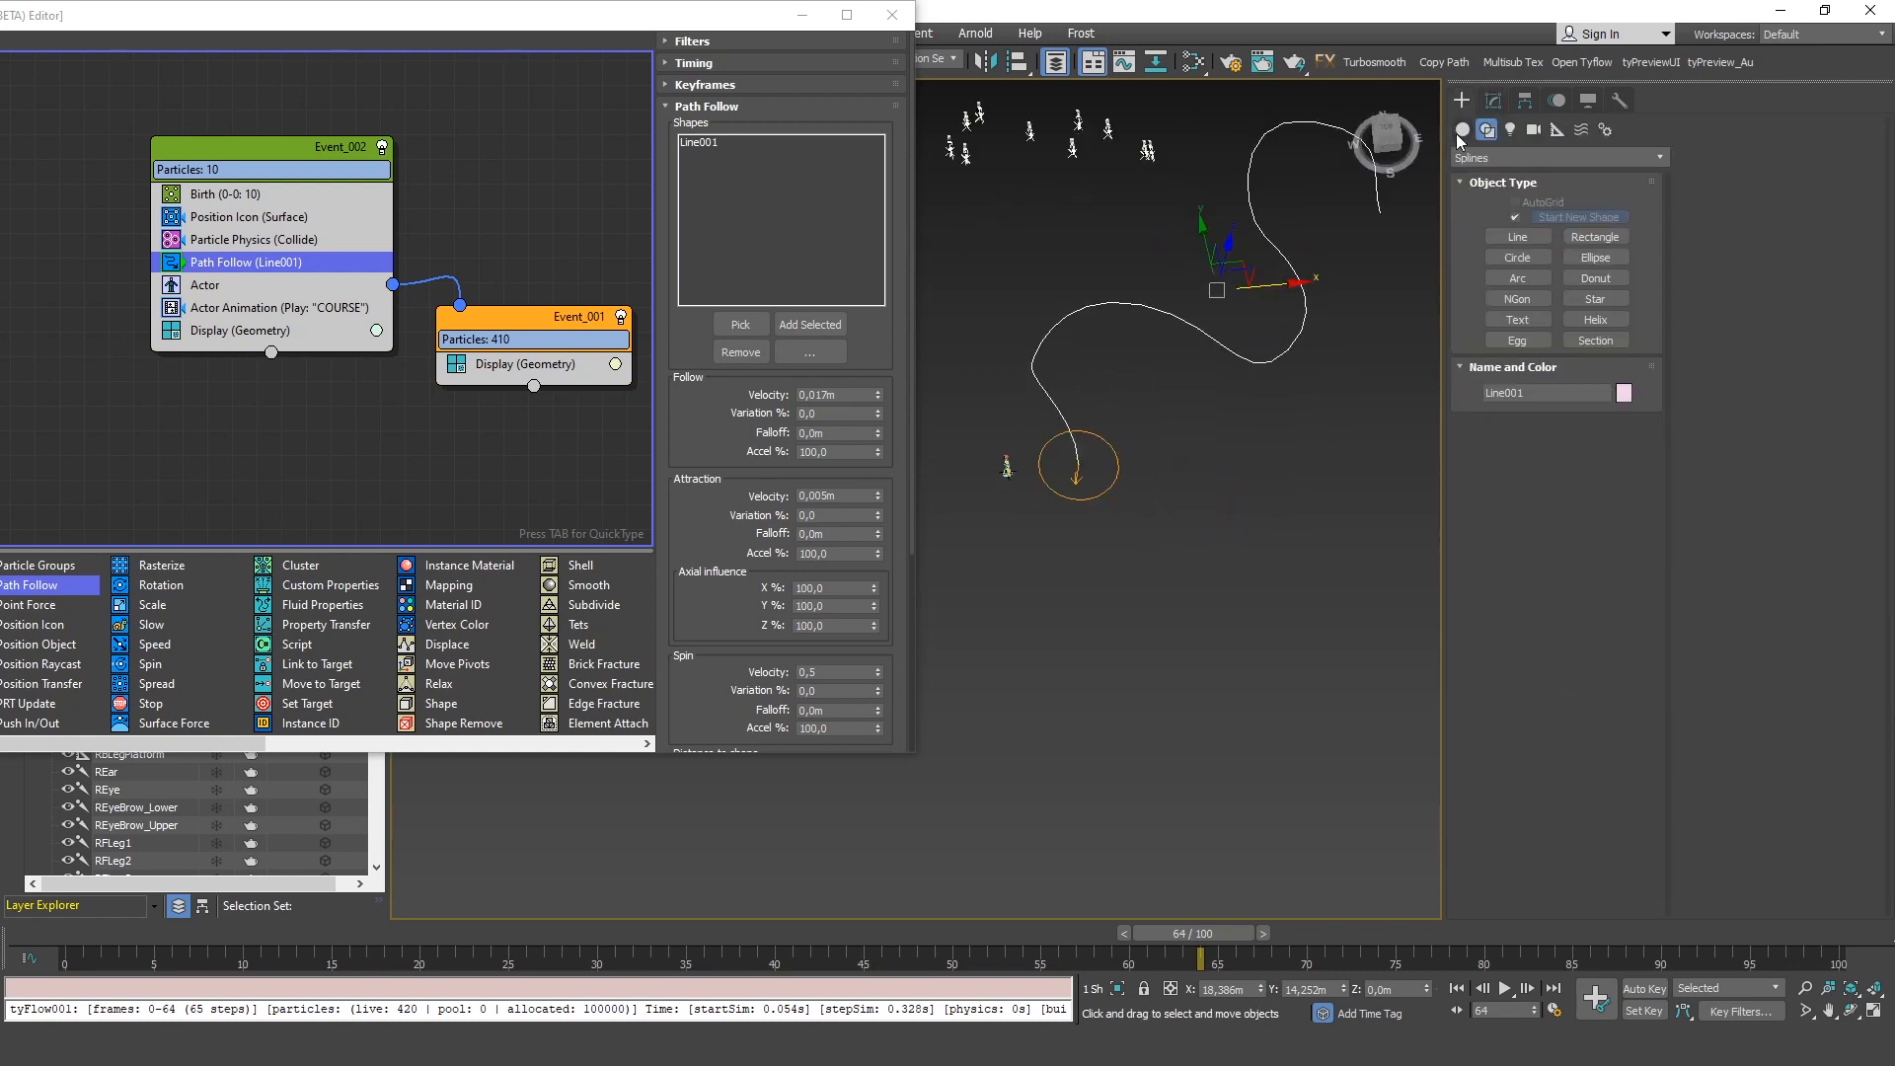
click(1594, 304)
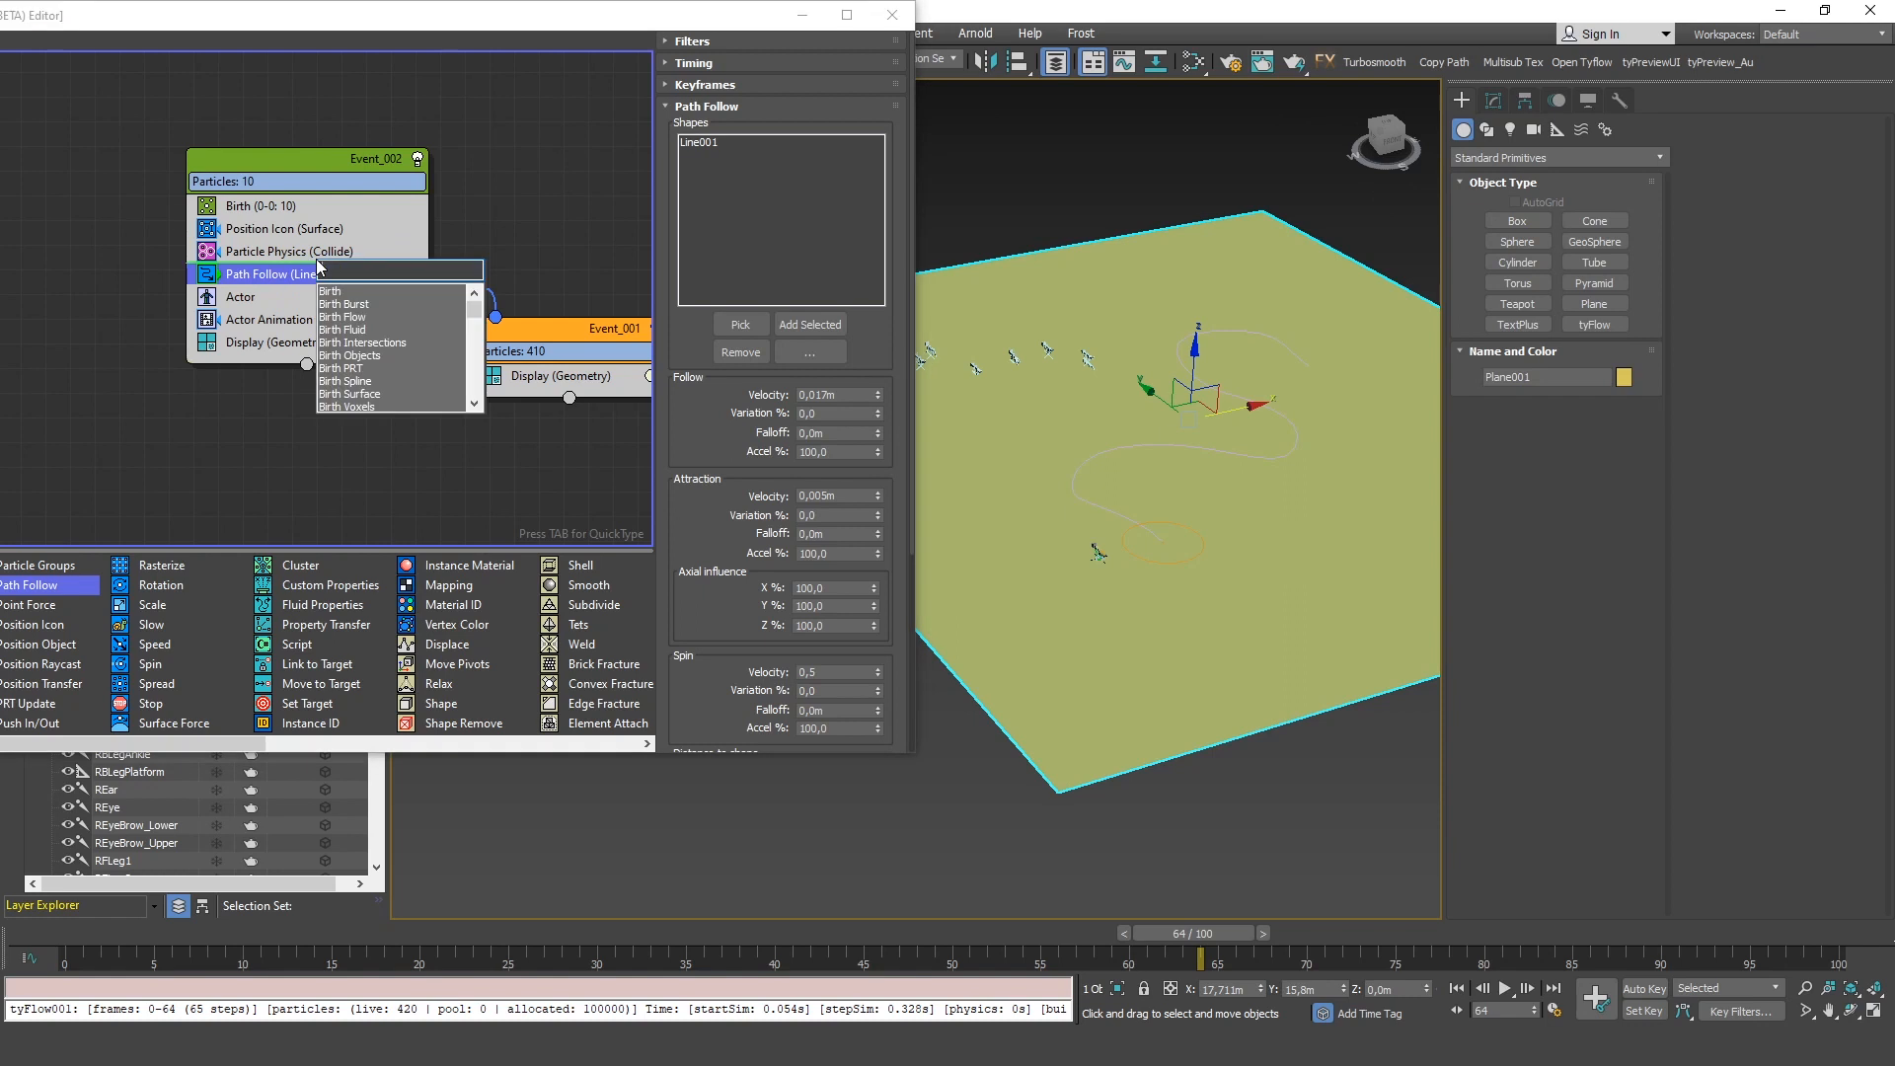
Add an Object Bind operator above Path Follow in Event_002
text(objec)
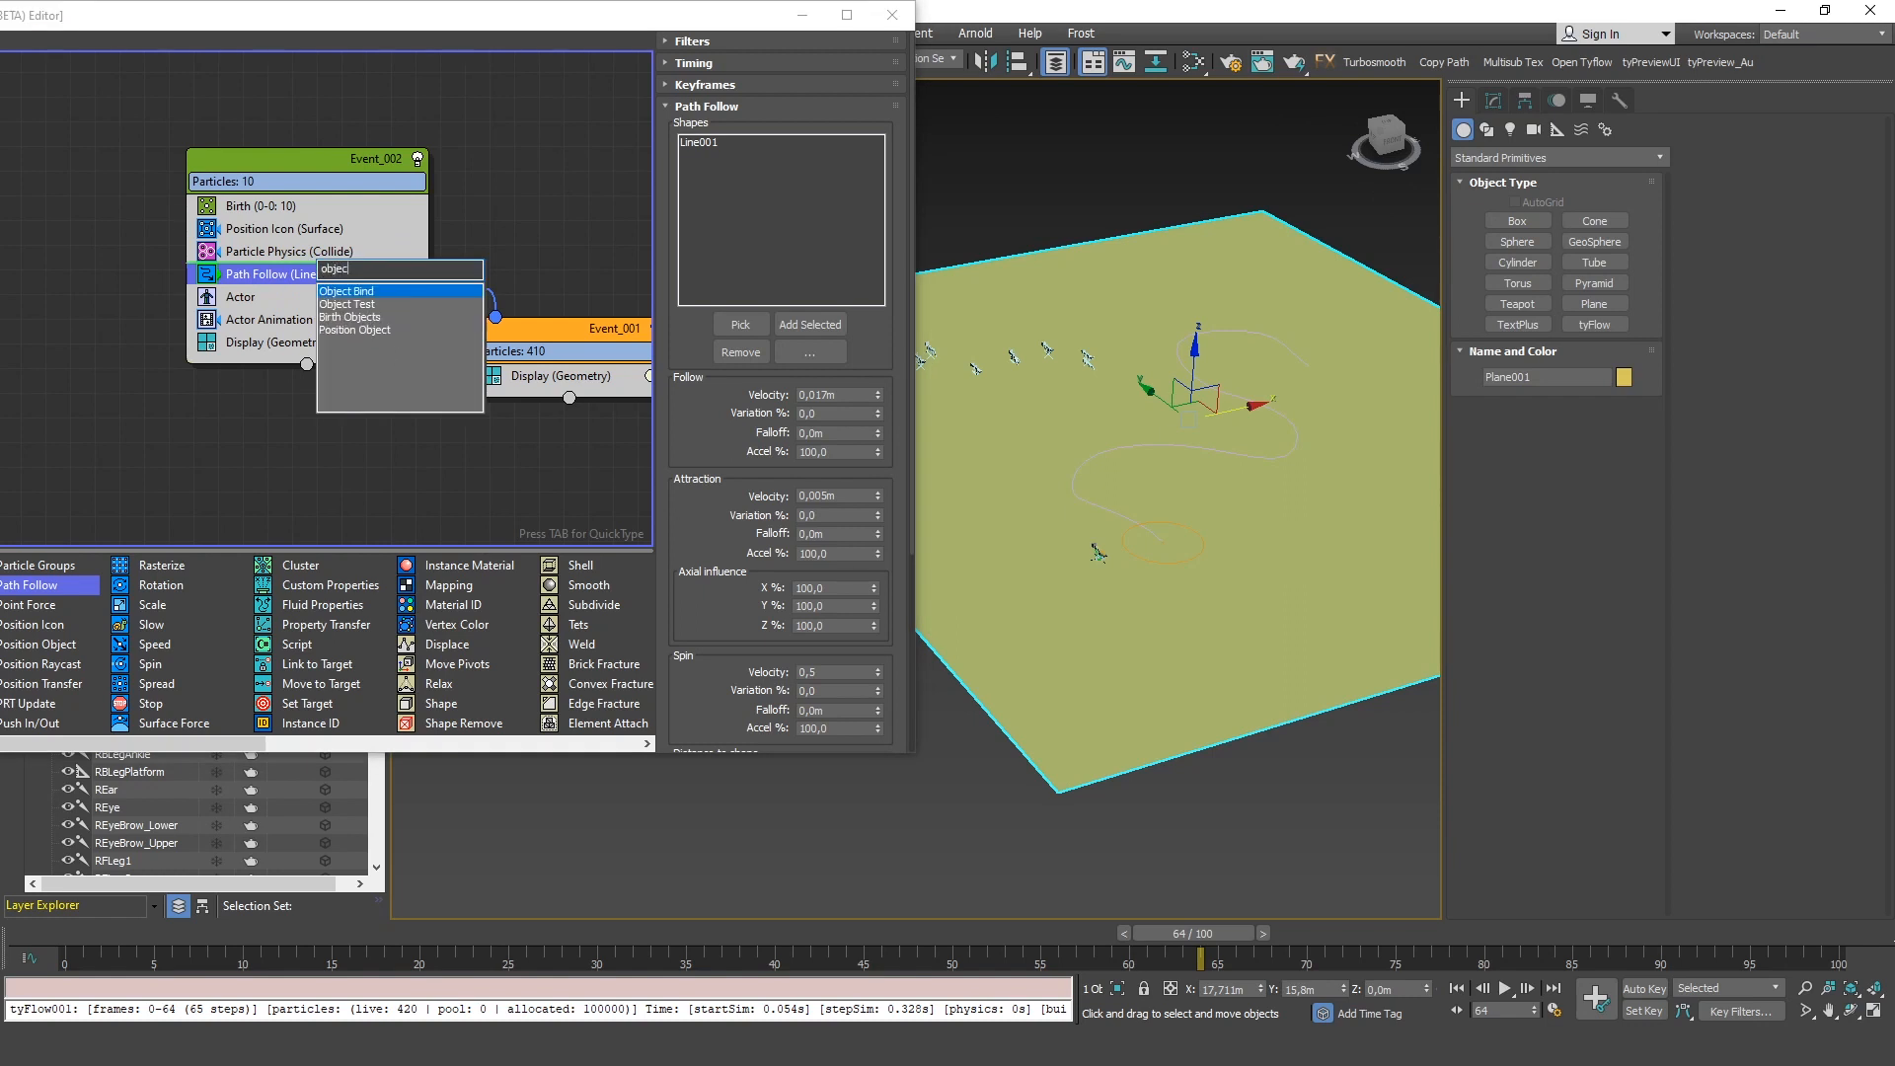
key(Return)
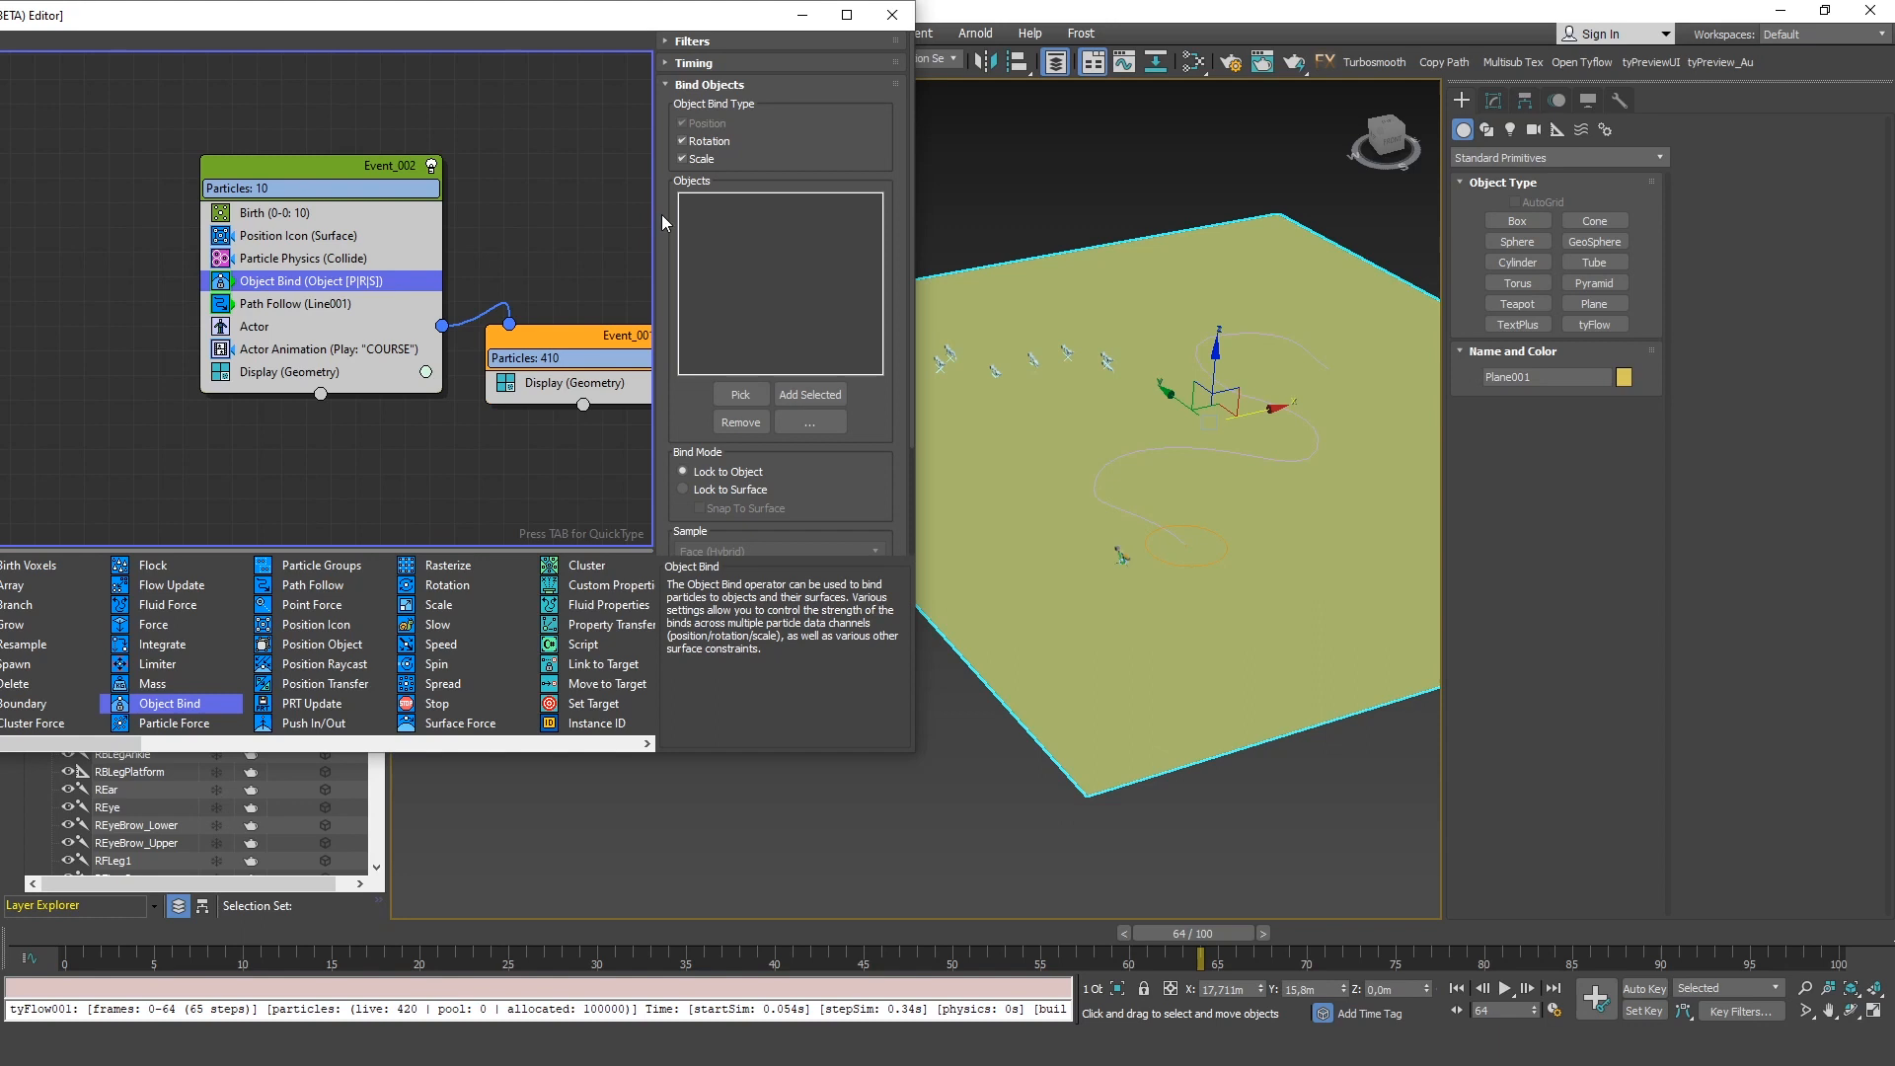
Turn off Rotation and Scale in the Object Bind operator and try to pick the ground plane as its bind object
click(693, 140)
click(697, 160)
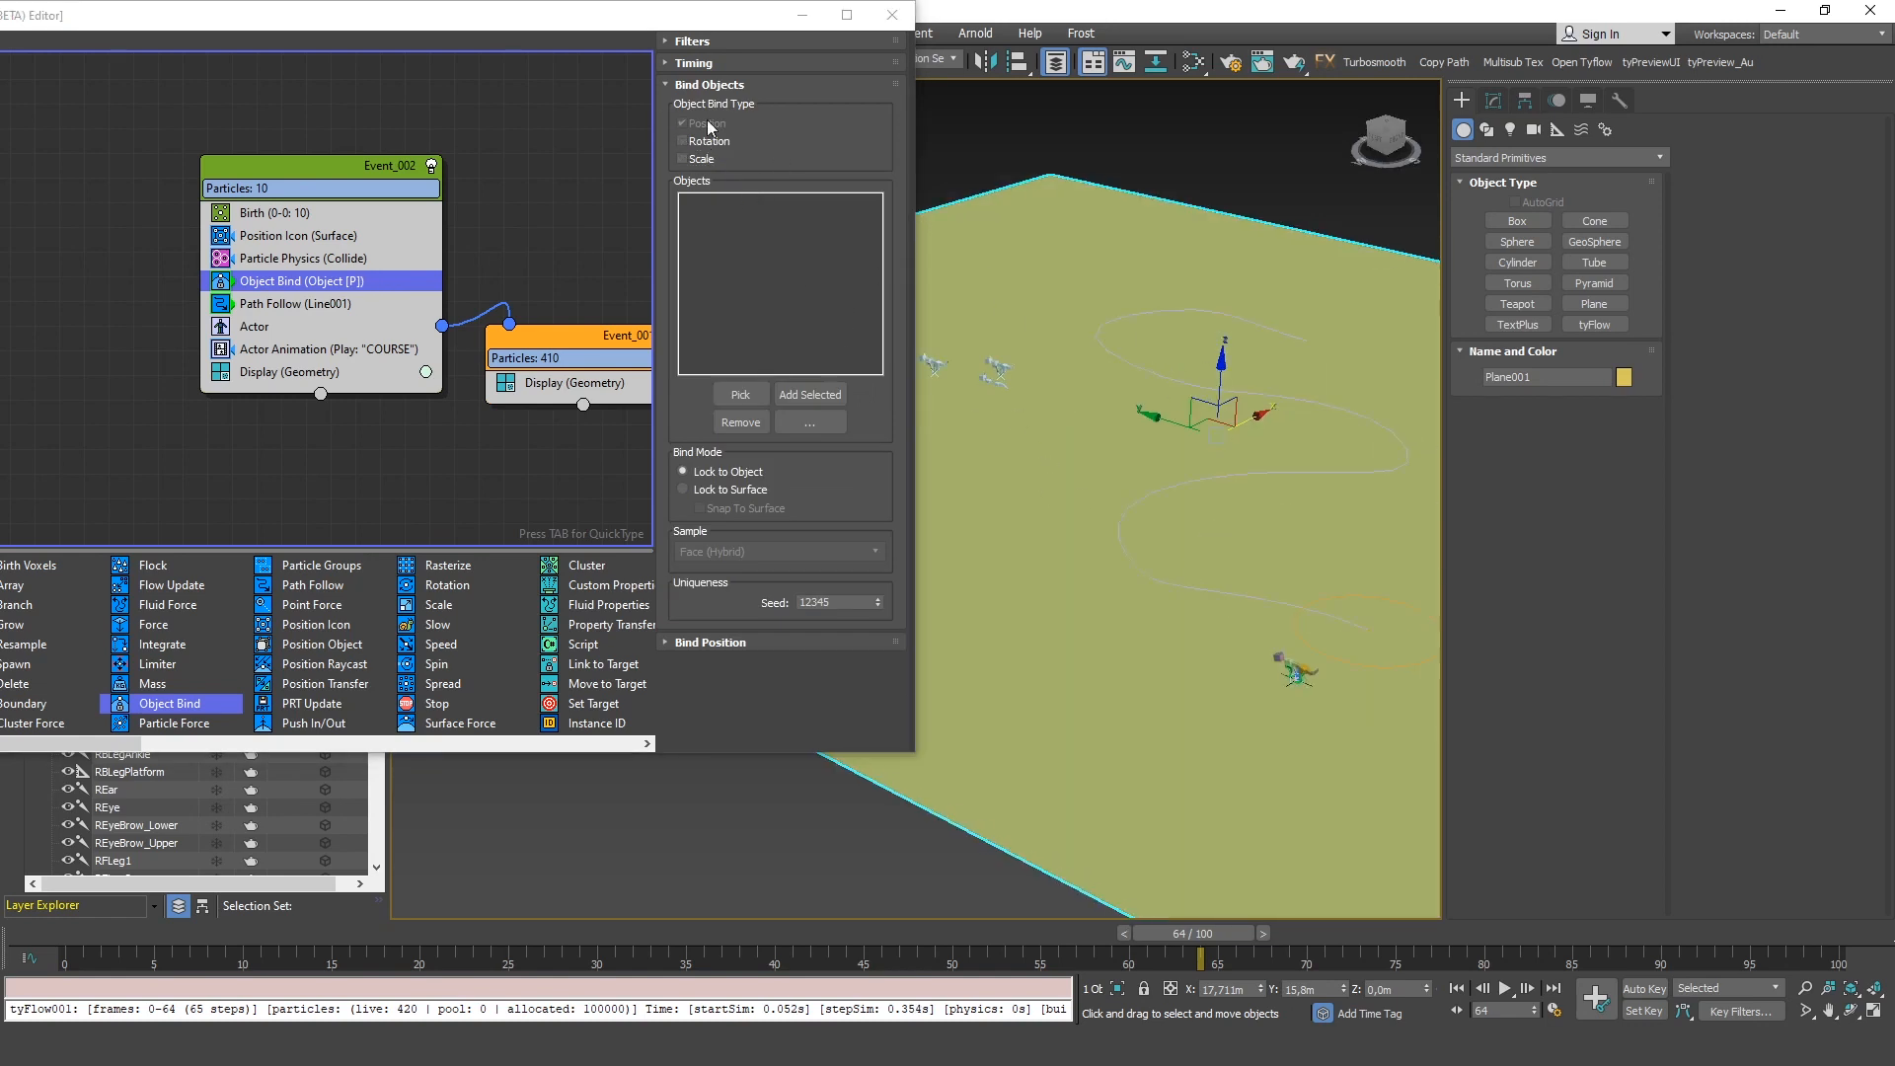
click(742, 395)
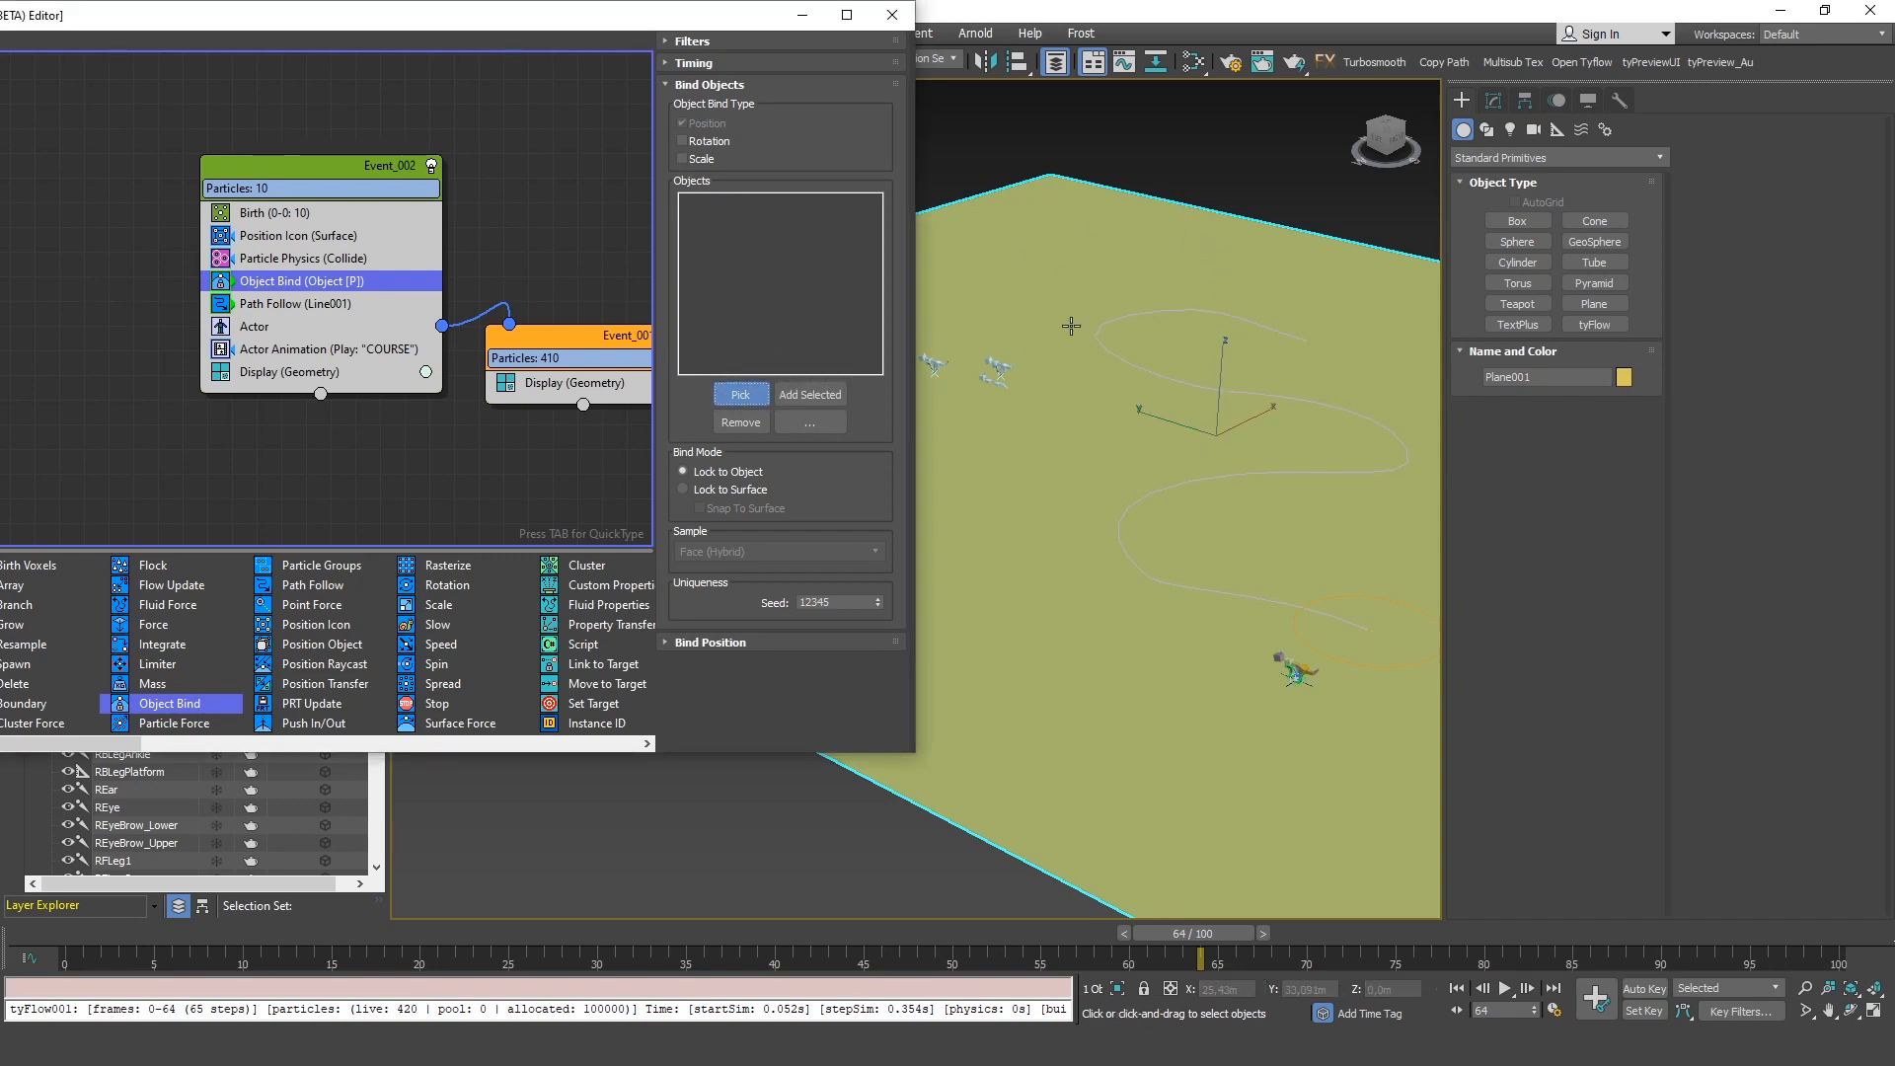
click(1116, 255)
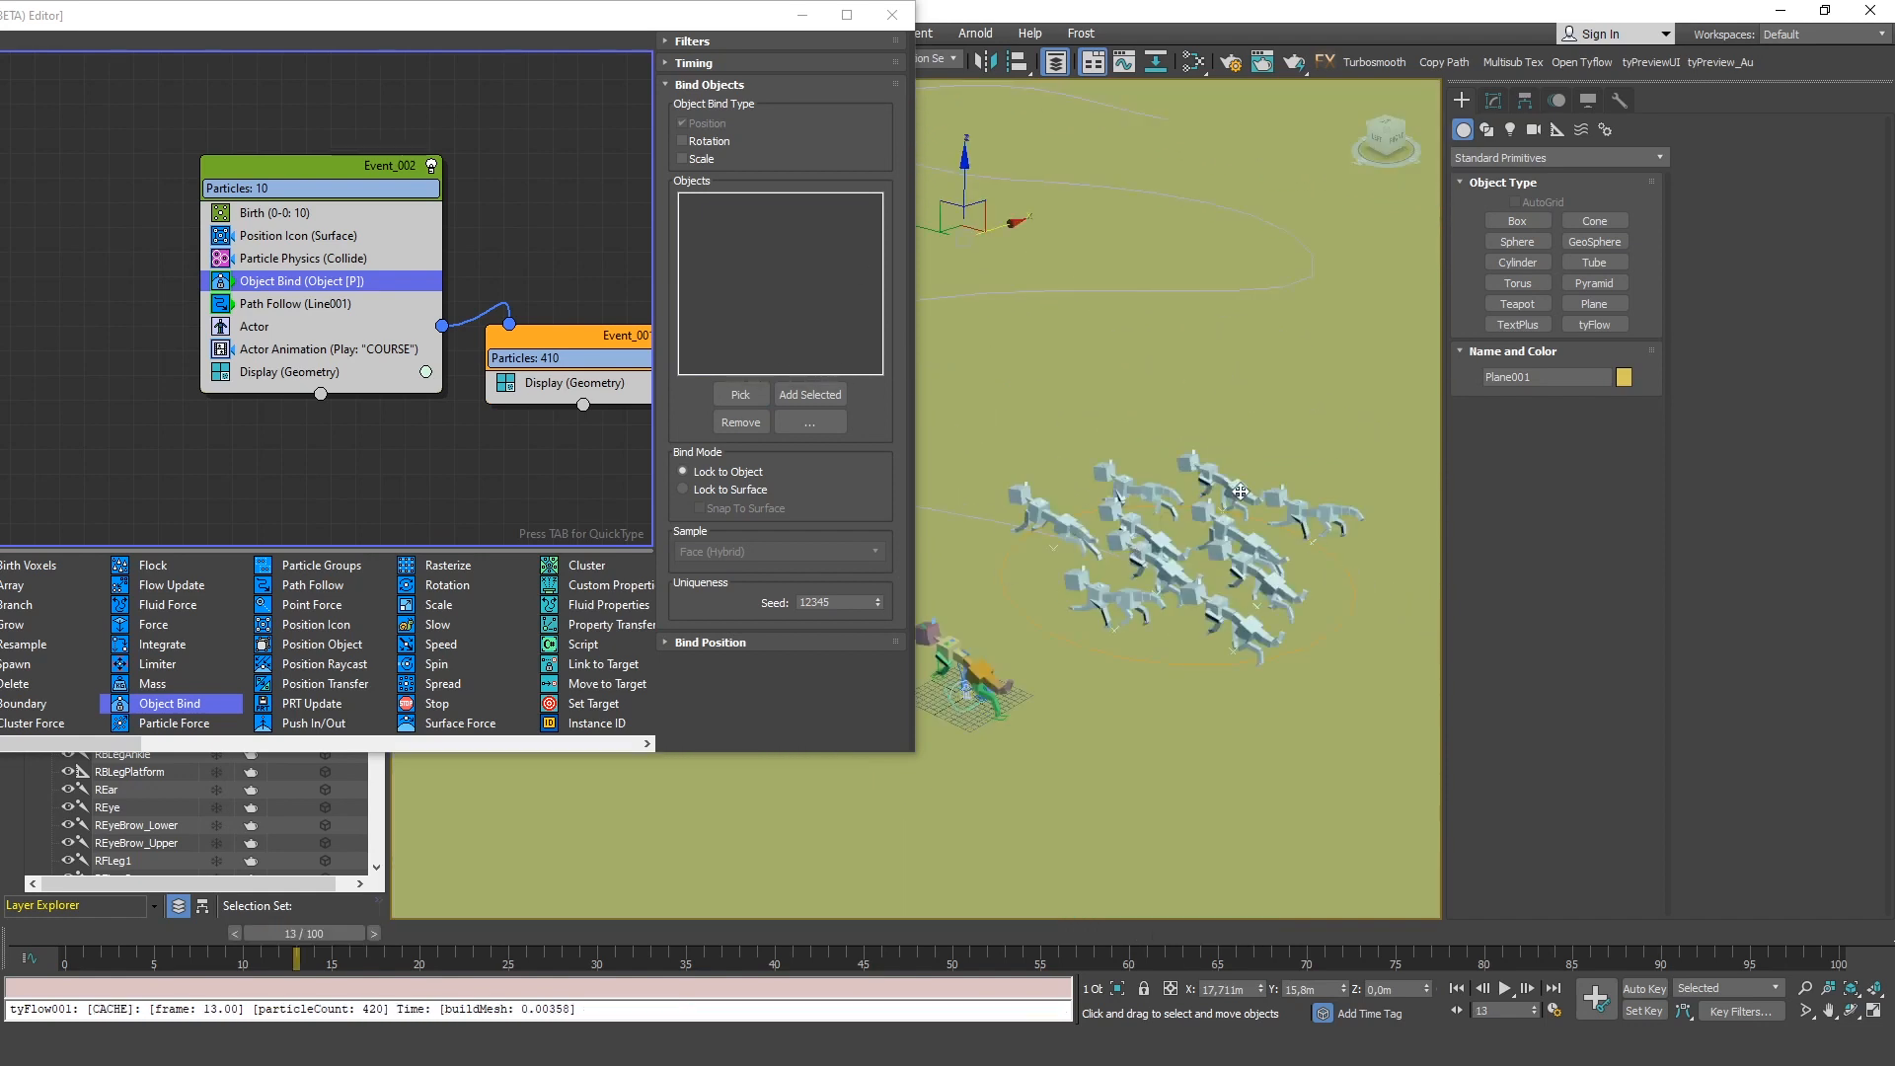
Set the Object Bind mode to Lock to Surface with Snap To Surface enabled, and preview at frame 10
scroll(1162, 468, down, 4)
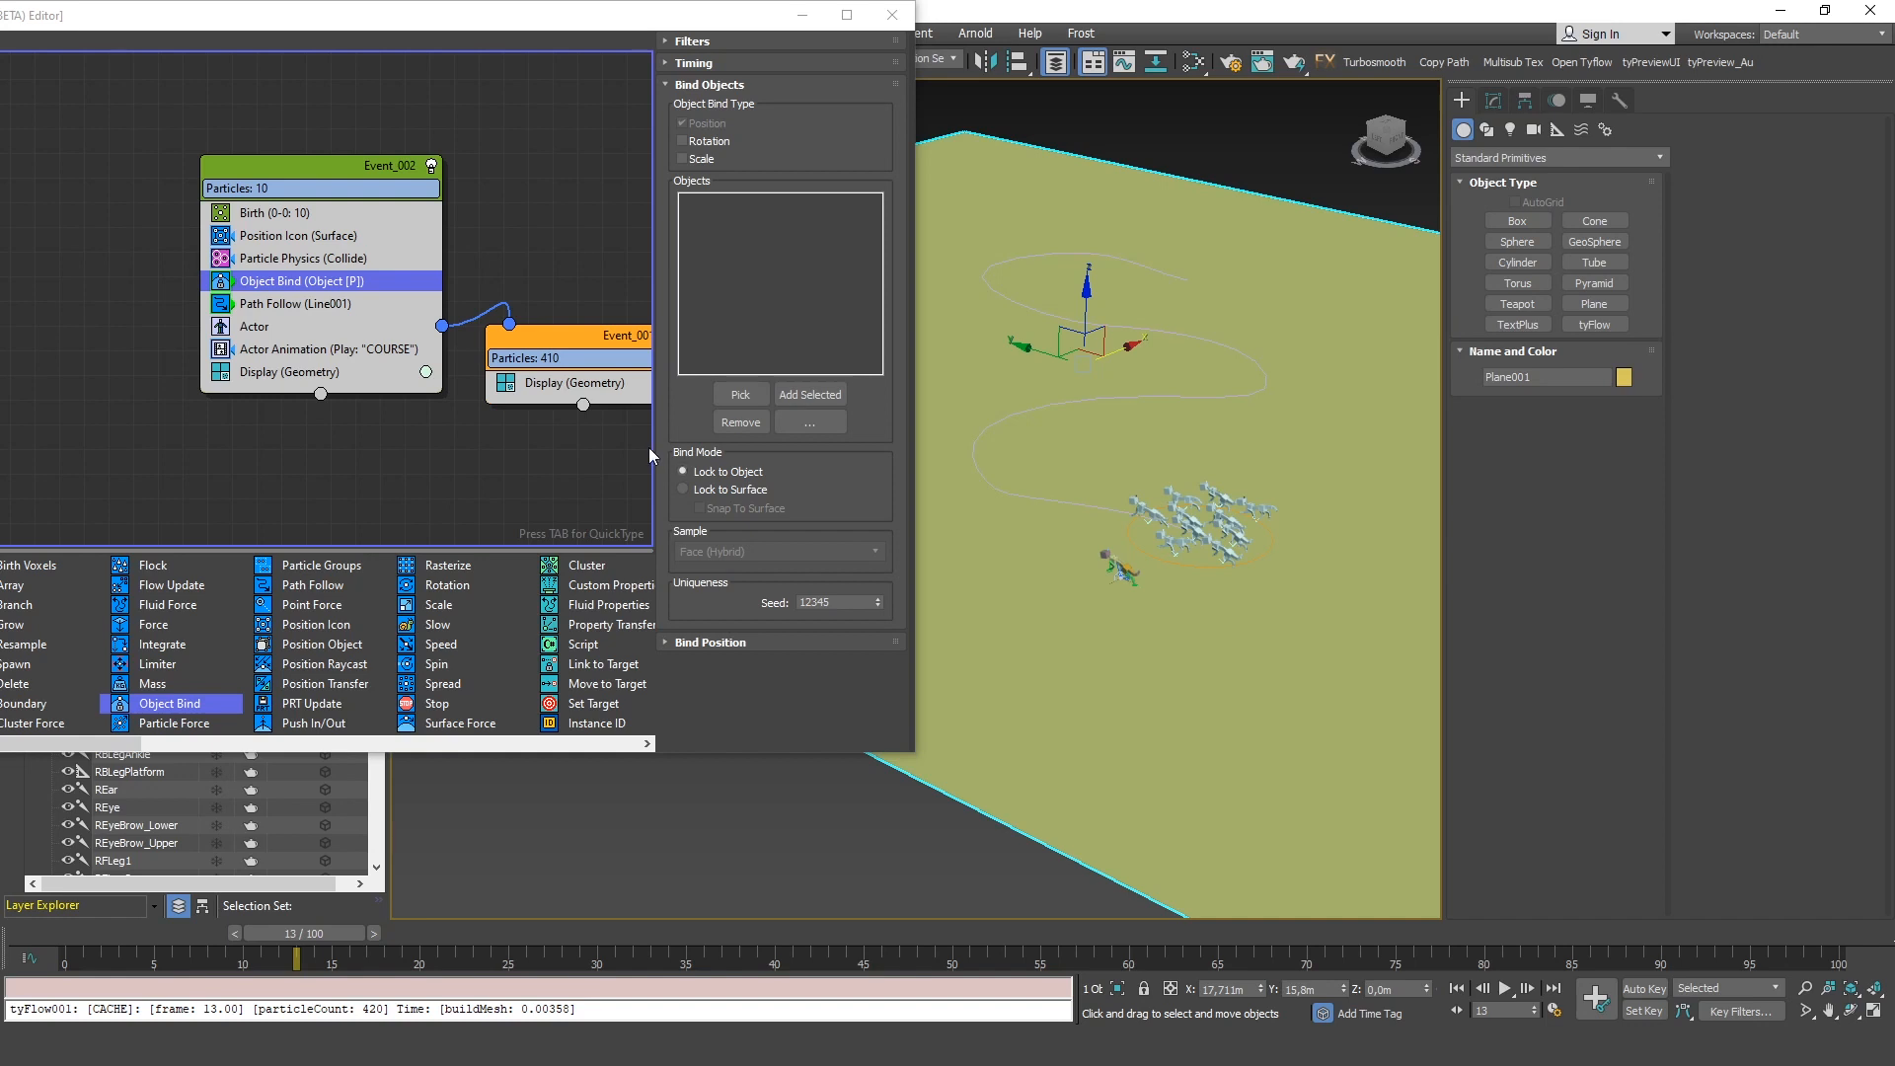
click(727, 490)
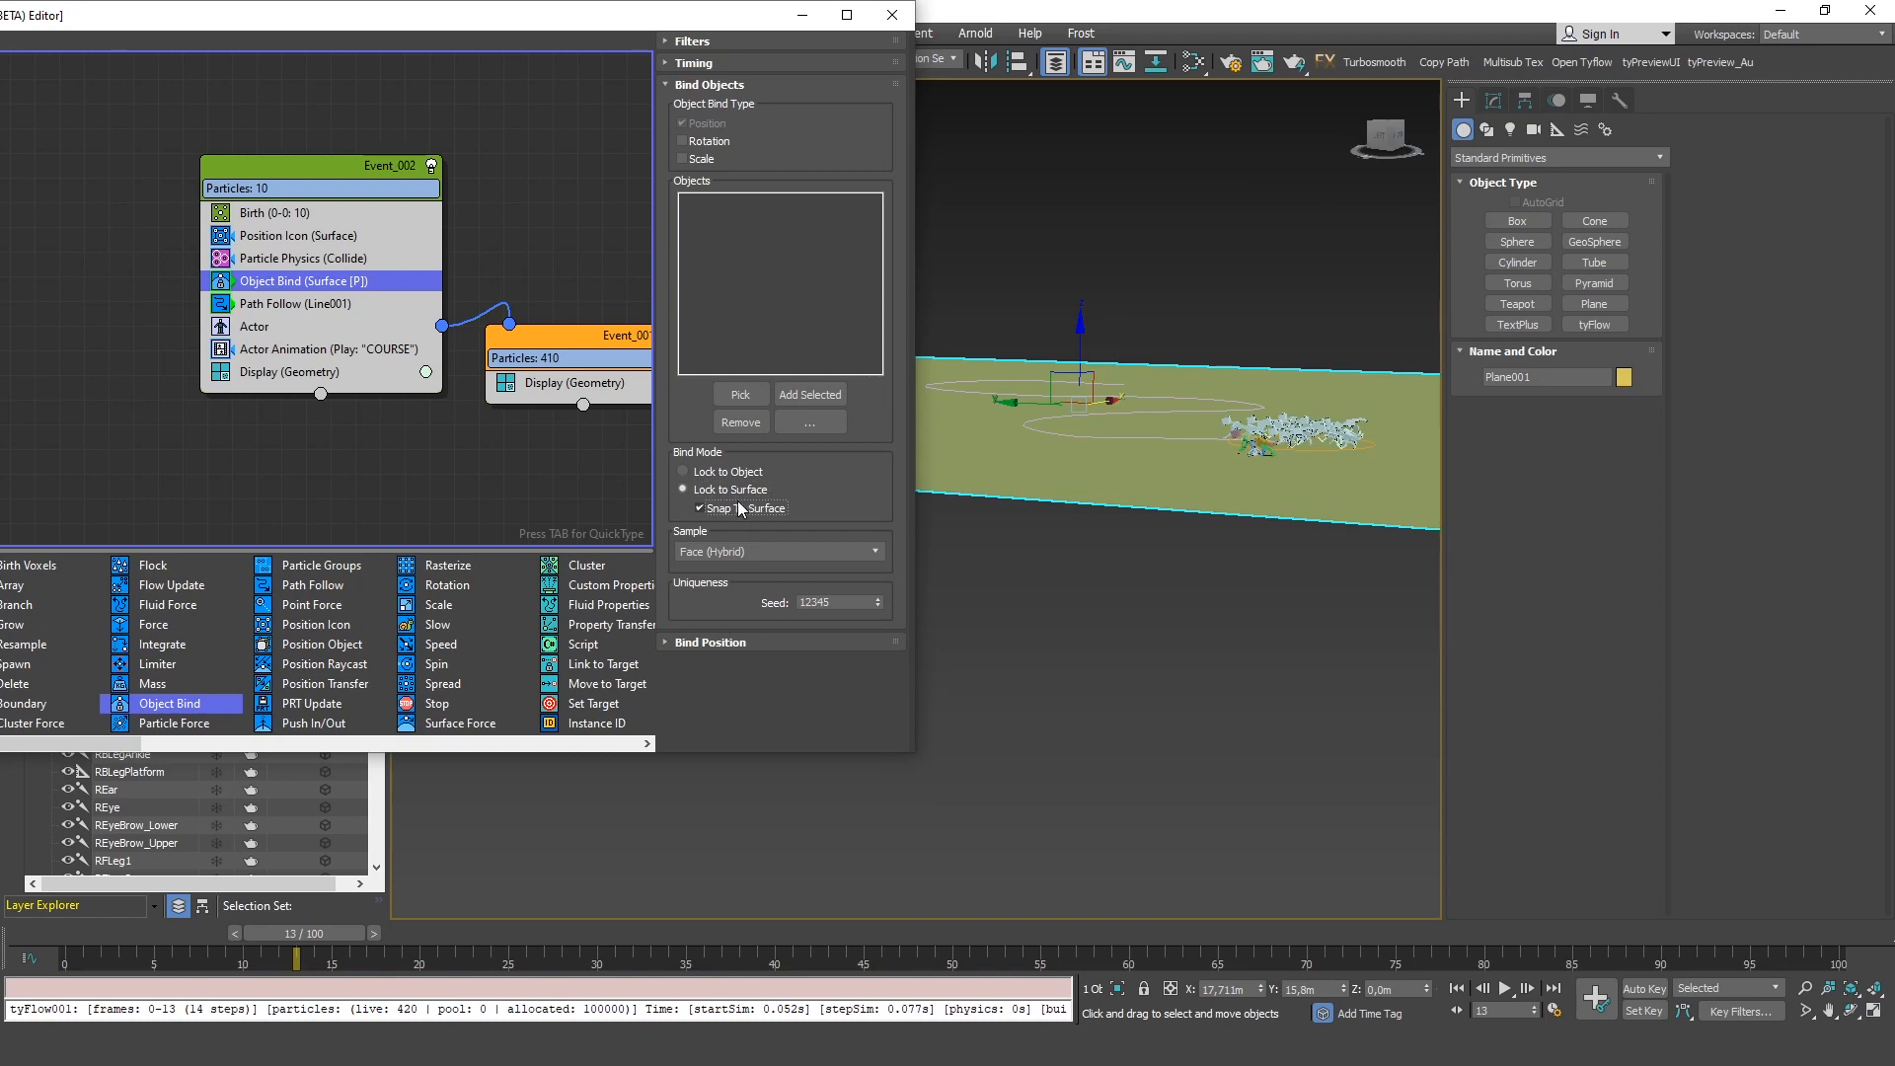
click(737, 505)
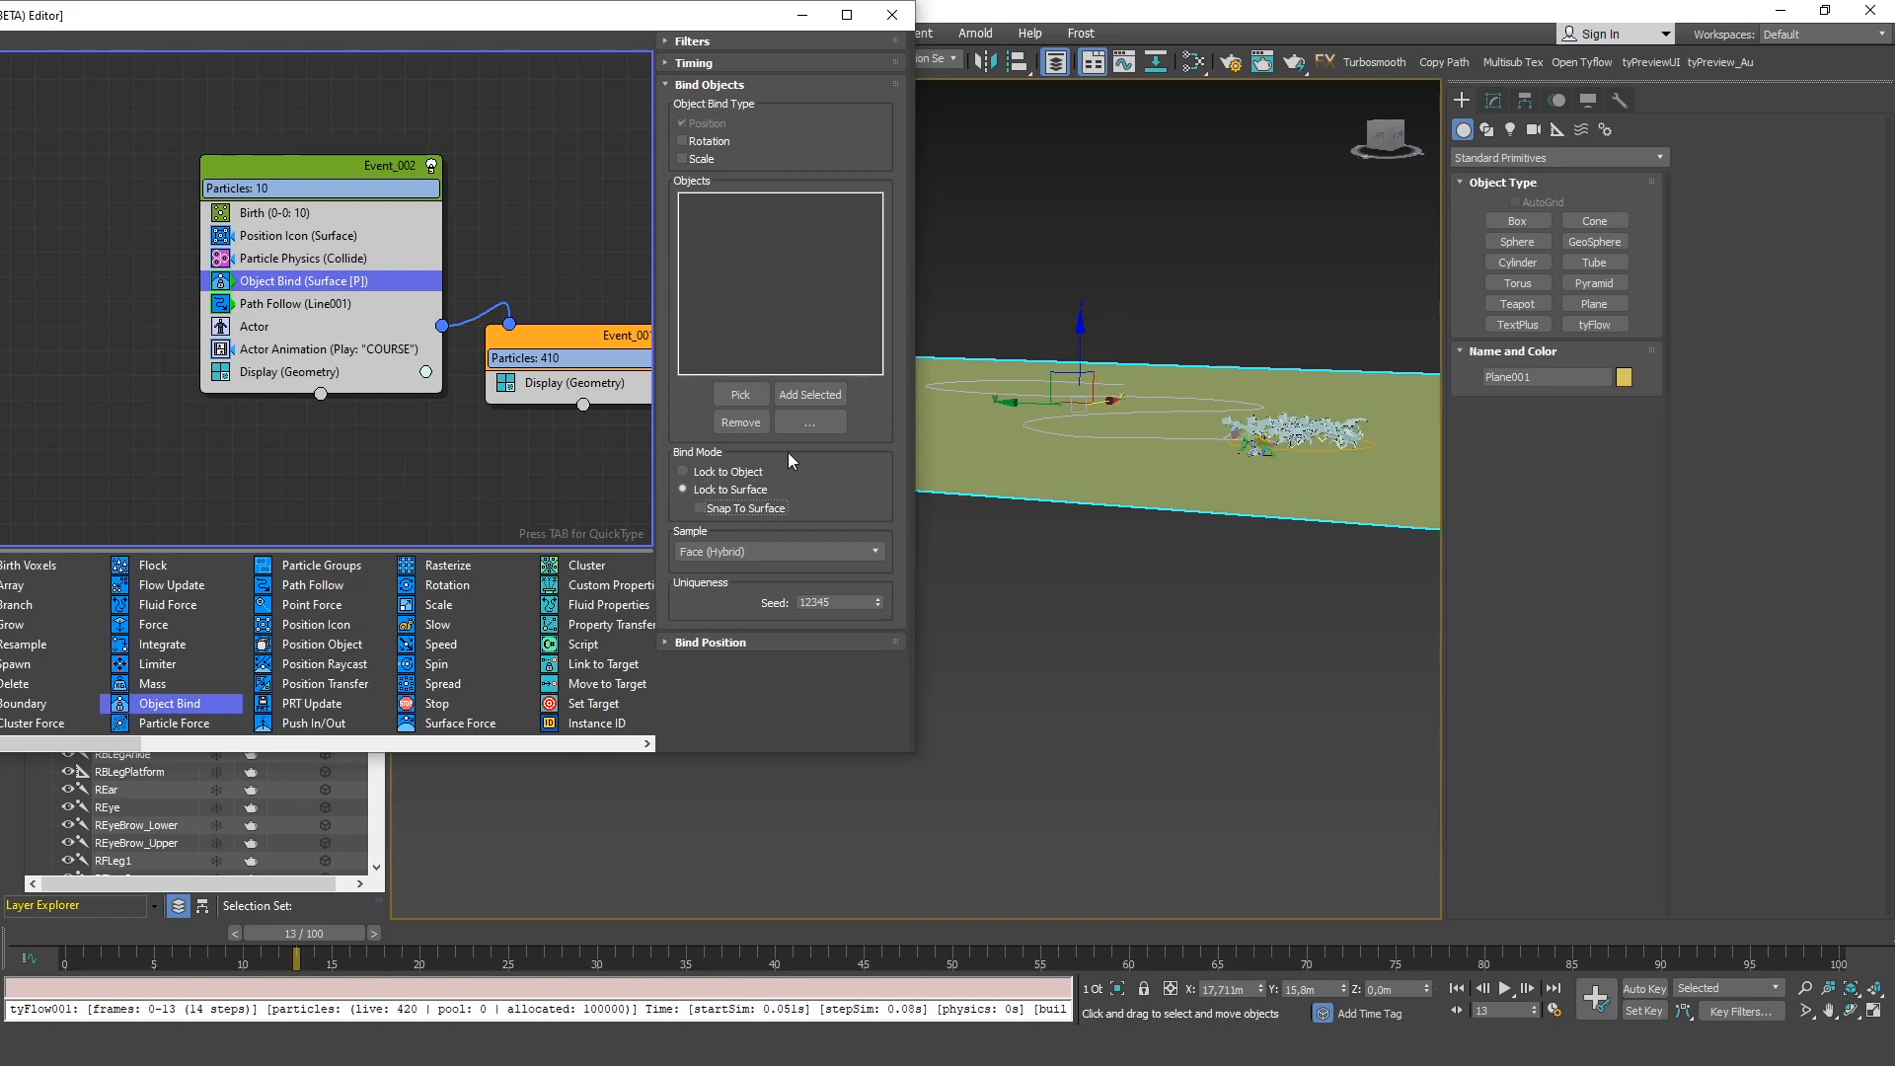
click(720, 508)
mouse_move(306, 933)
mouse_down()
mouse_move(122, 928)
mouse_move(453, 929)
mouse_move(277, 932)
mouse_up()
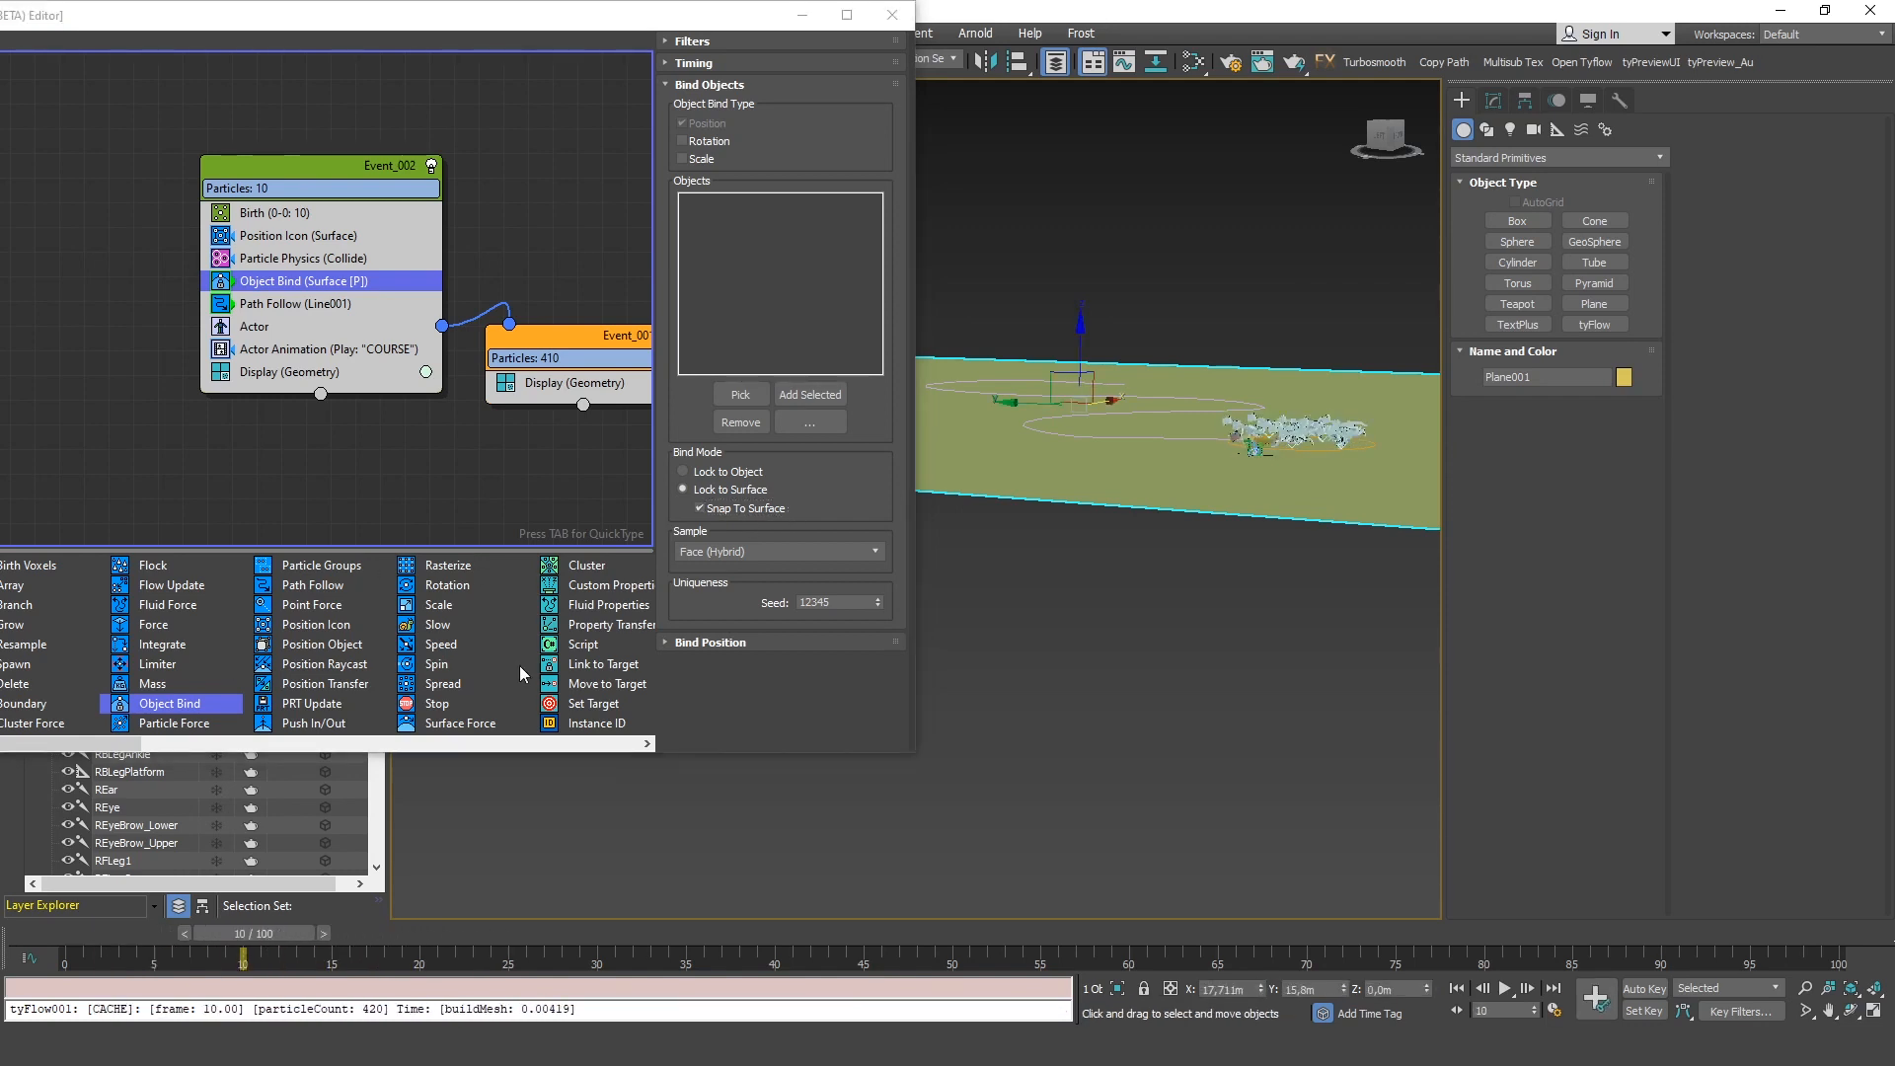
Set the Object Bind position friction to 0 % and preview the pack's movement across the plane up to frame 55
click(695, 643)
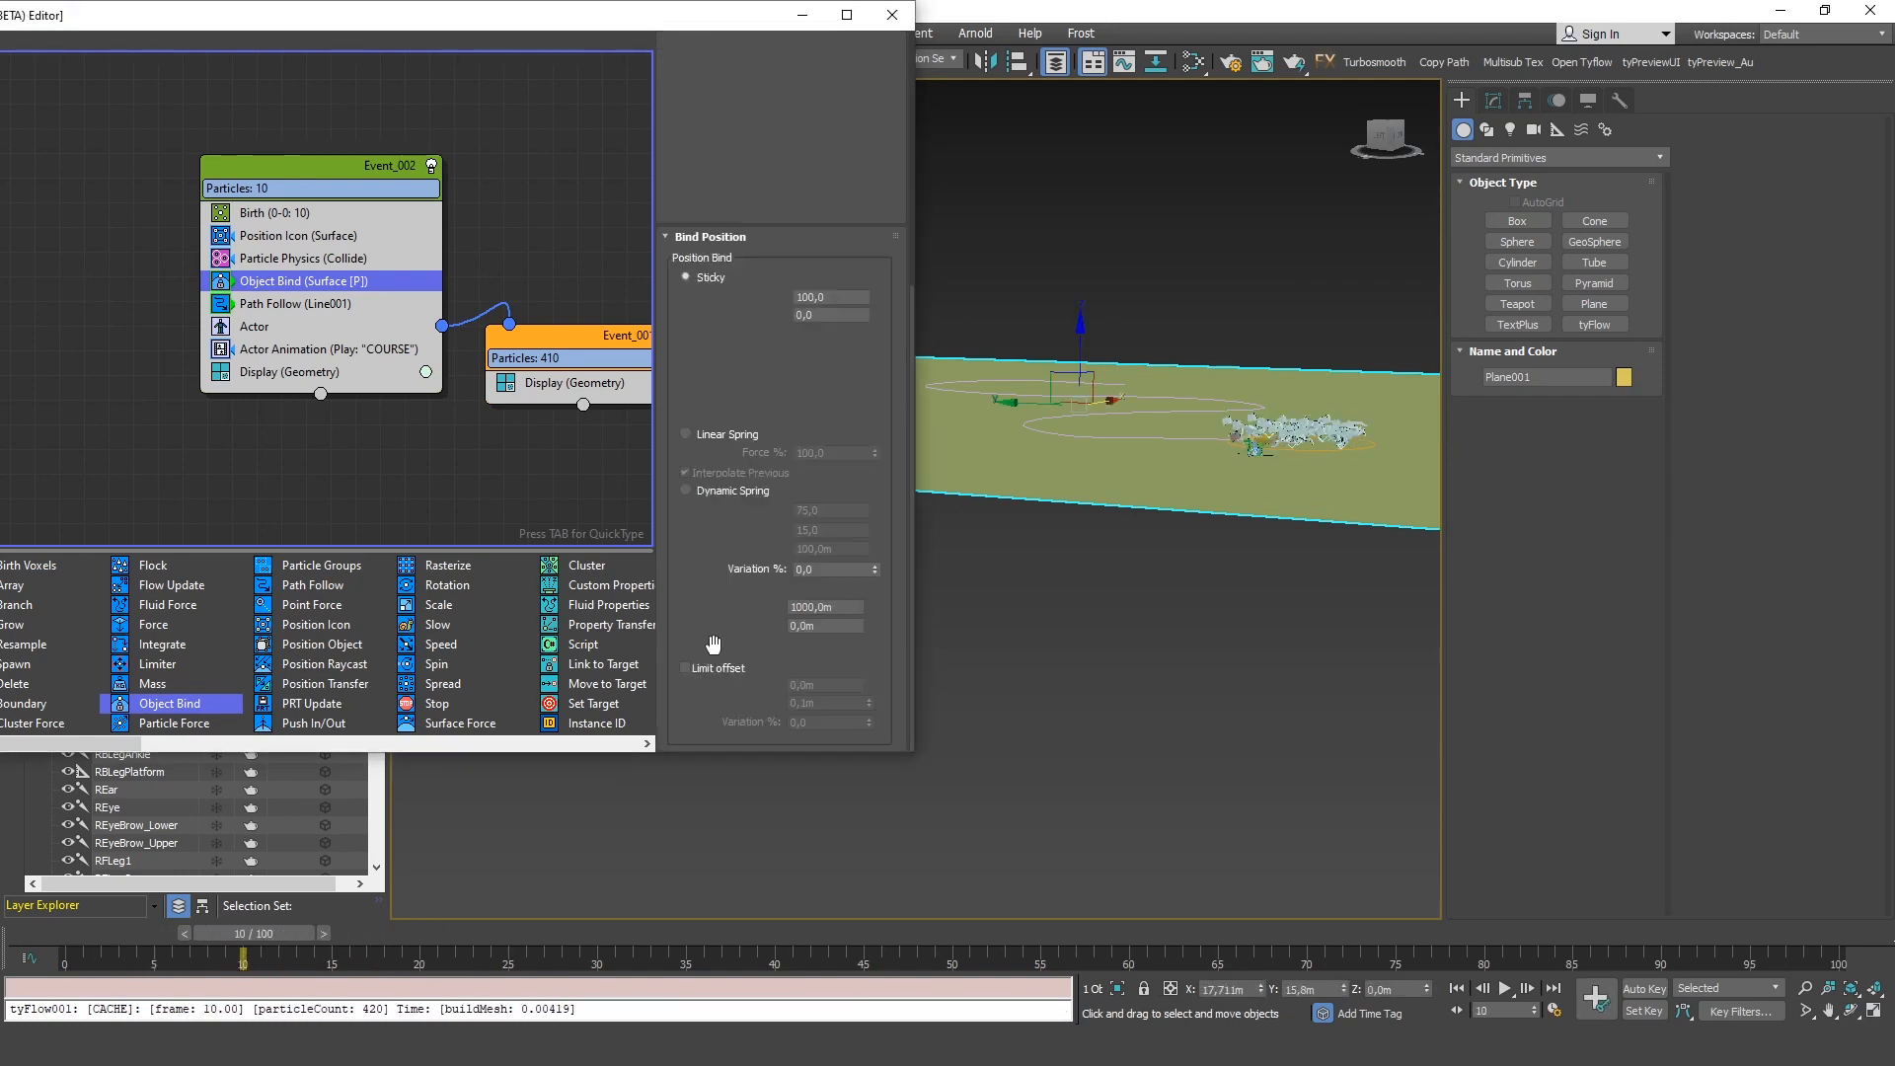
scroll(698, 376, down, 5)
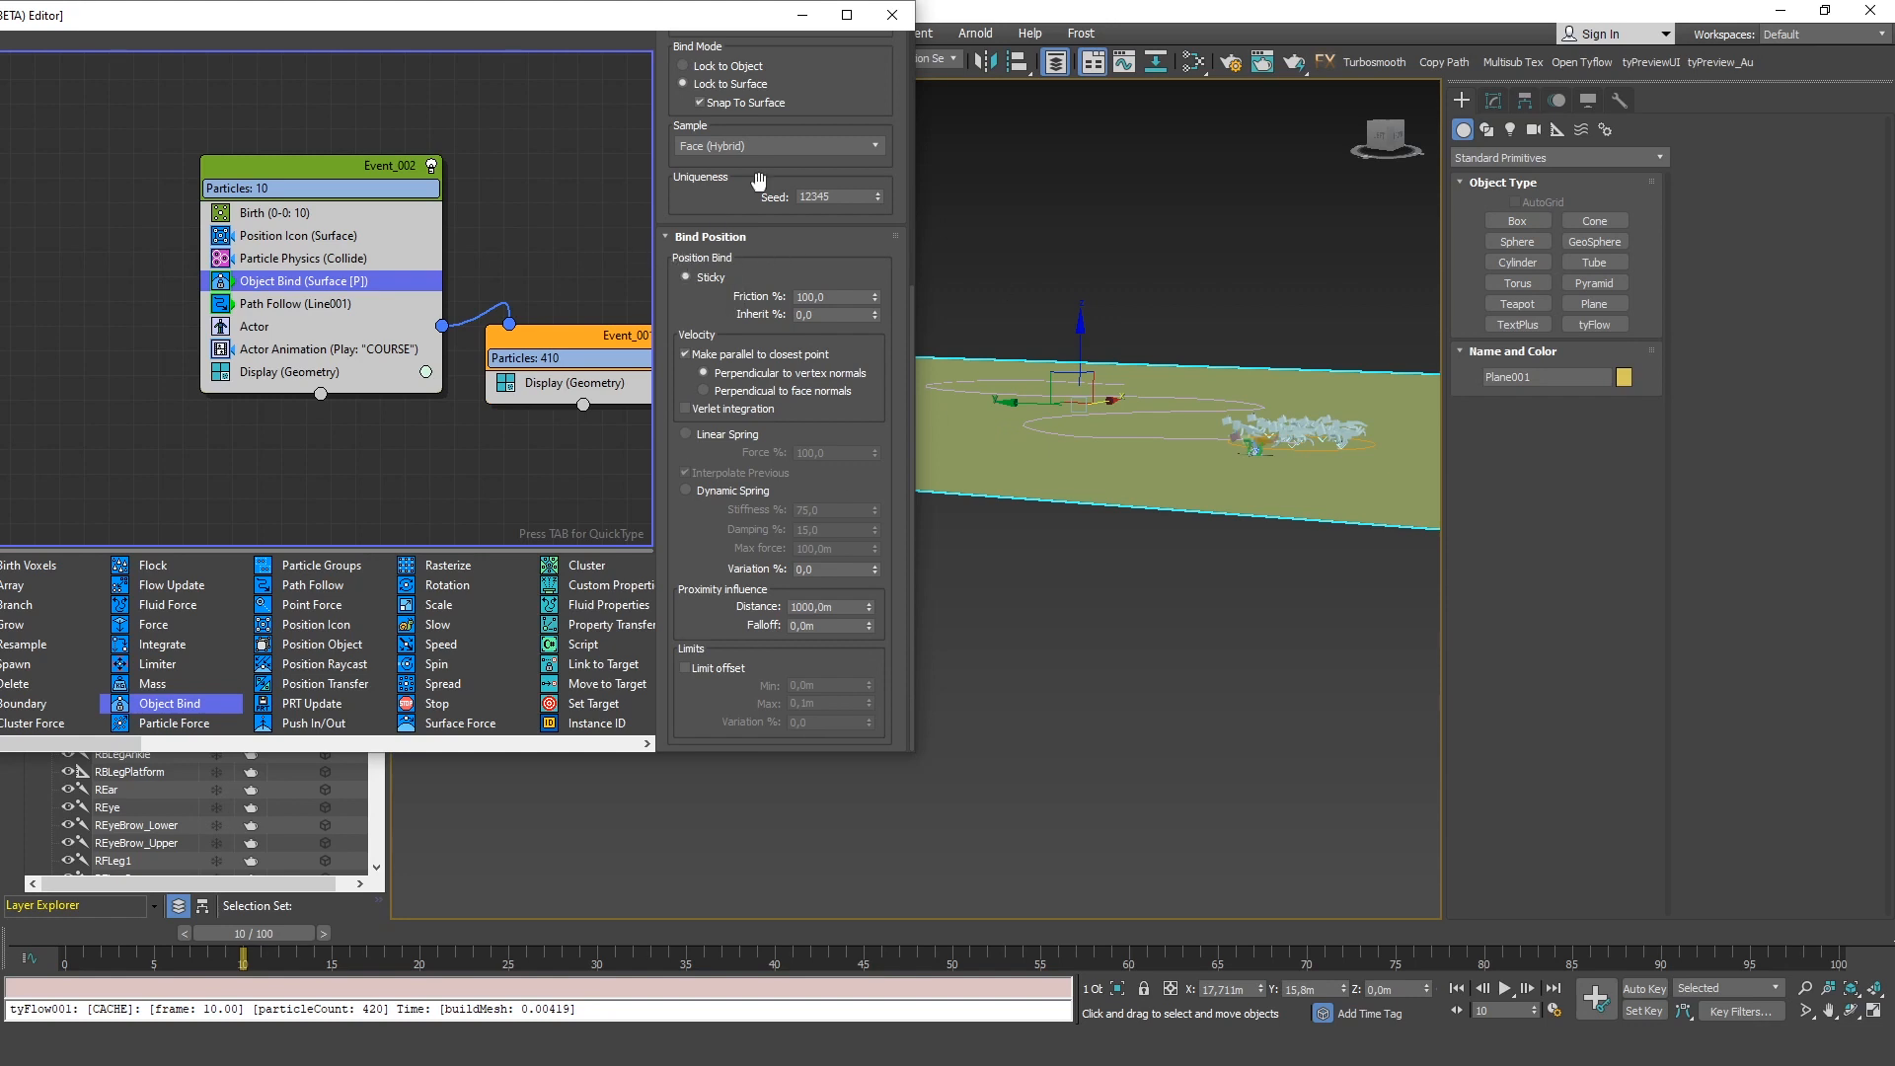
drag(855, 297, 717, 297)
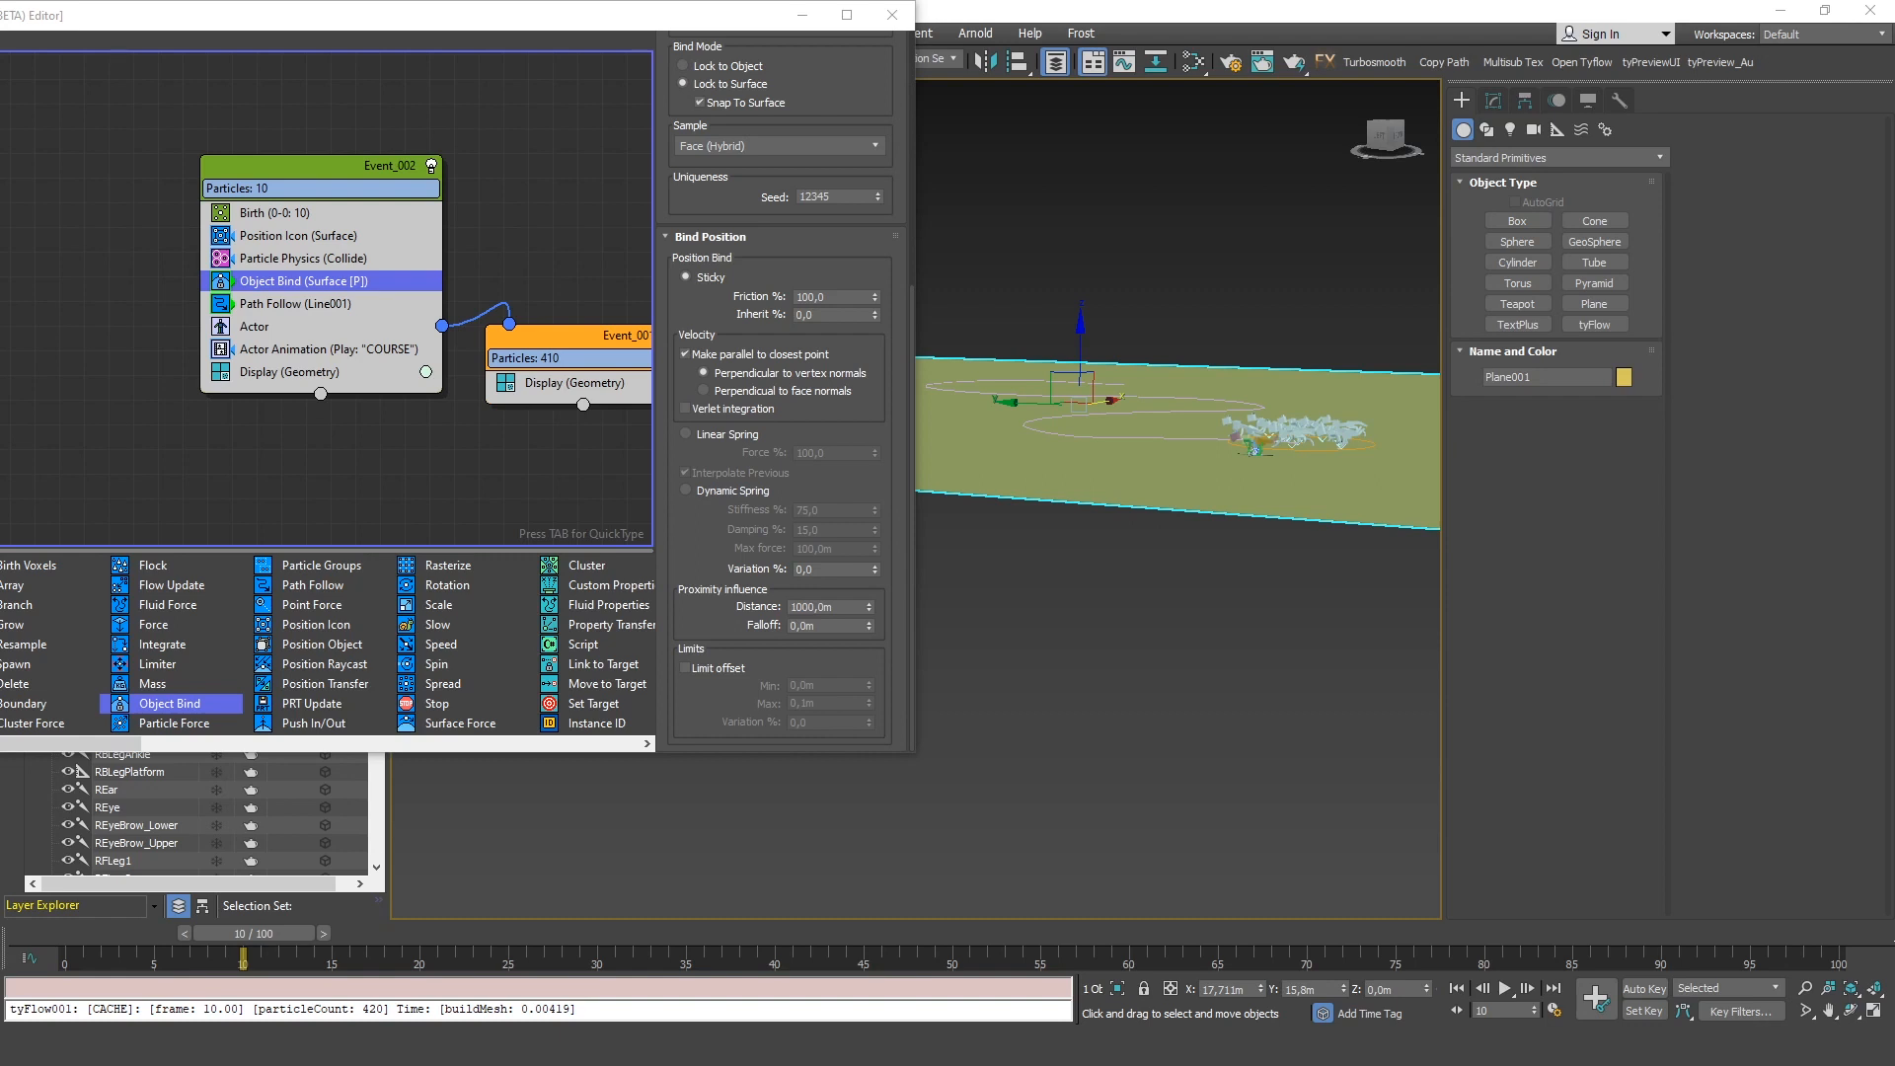
double_click(832, 297)
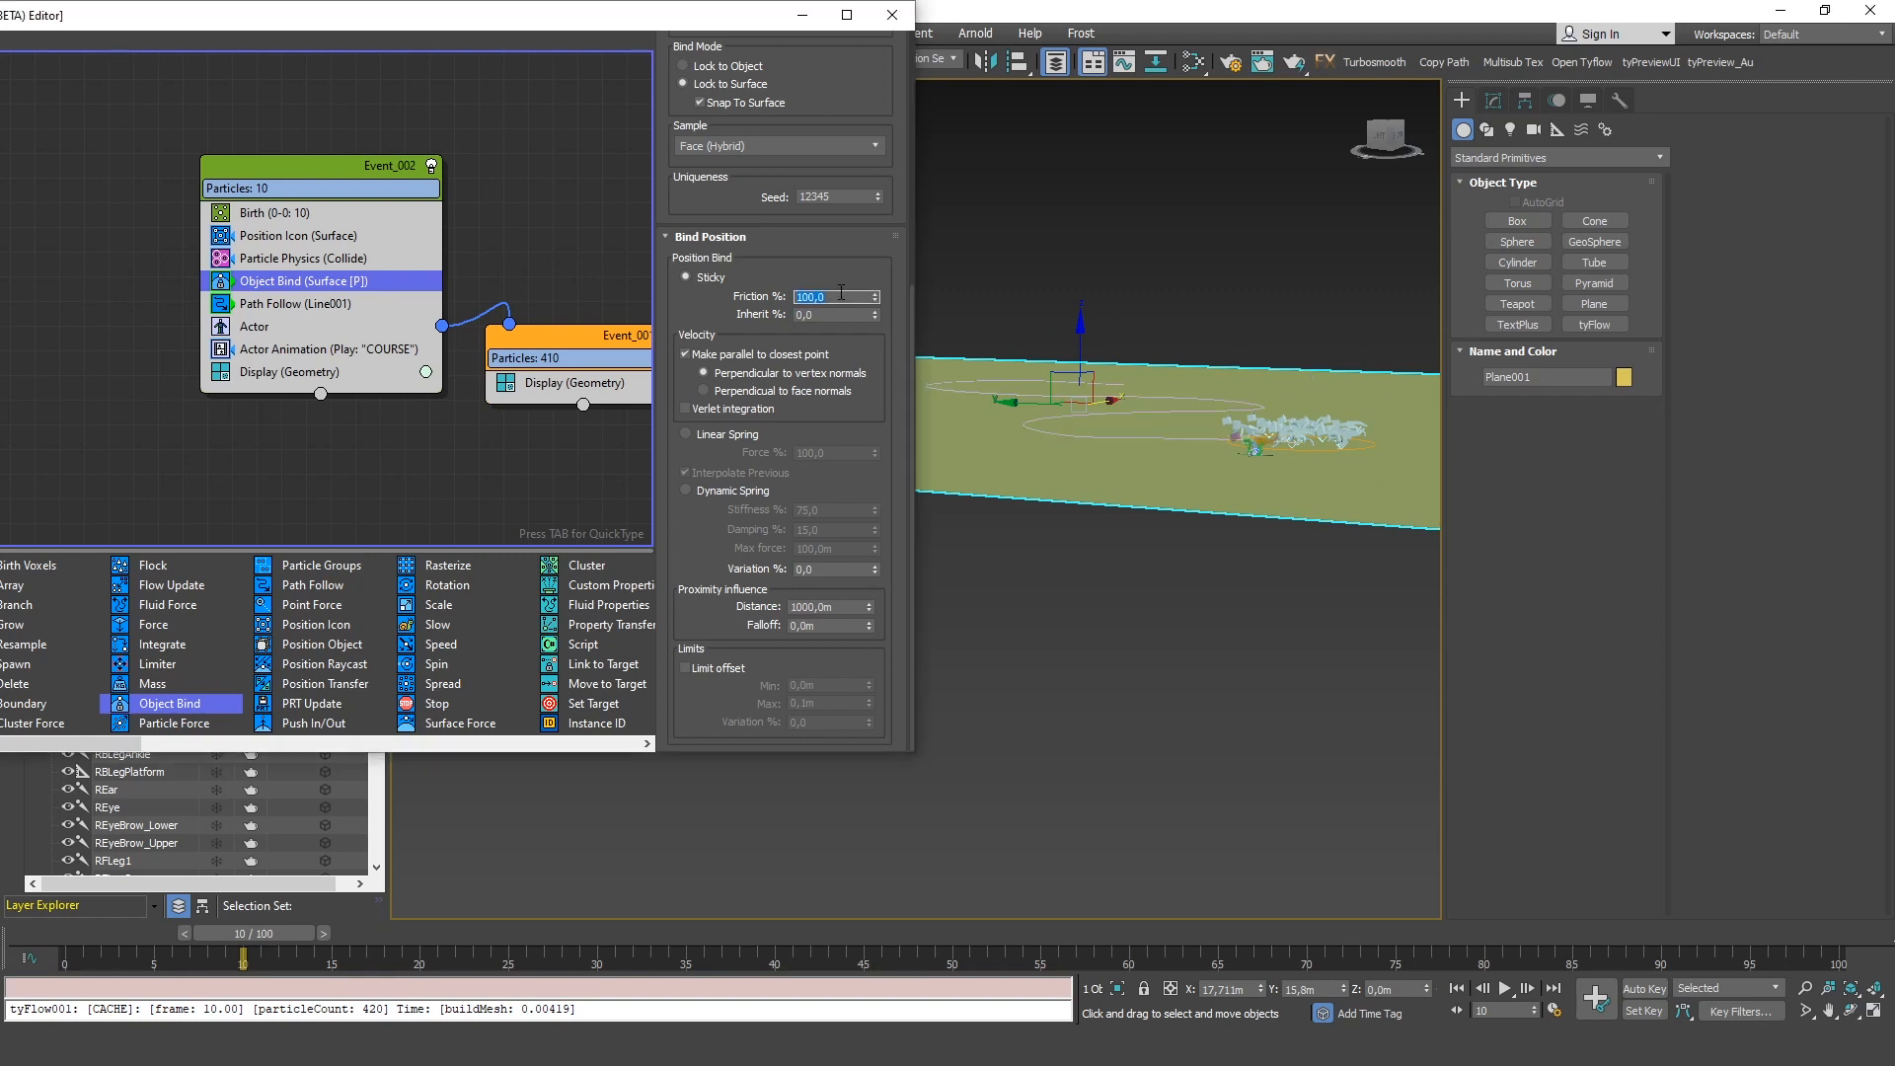
text(0)
key(Return)
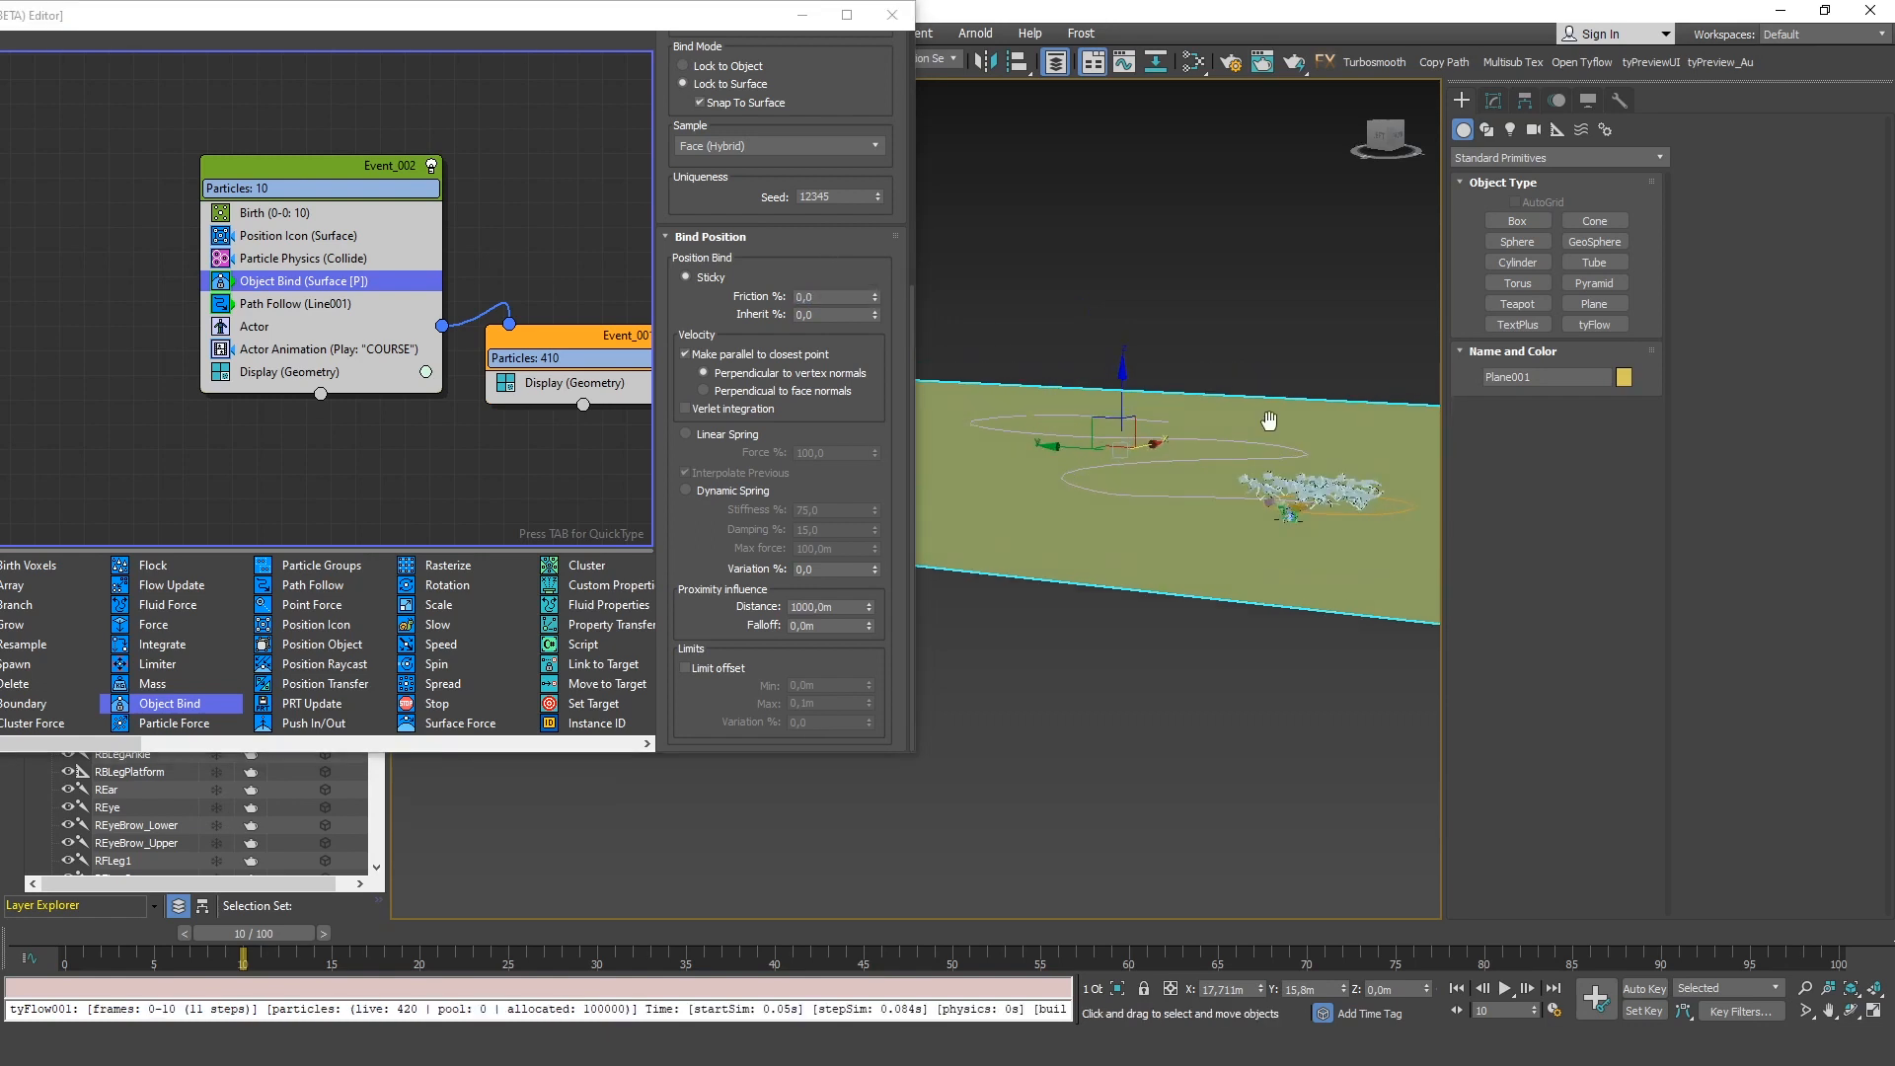
drag(113, 937, 895, 943)
alt+middle_drag(987, 565, 1081, 463)
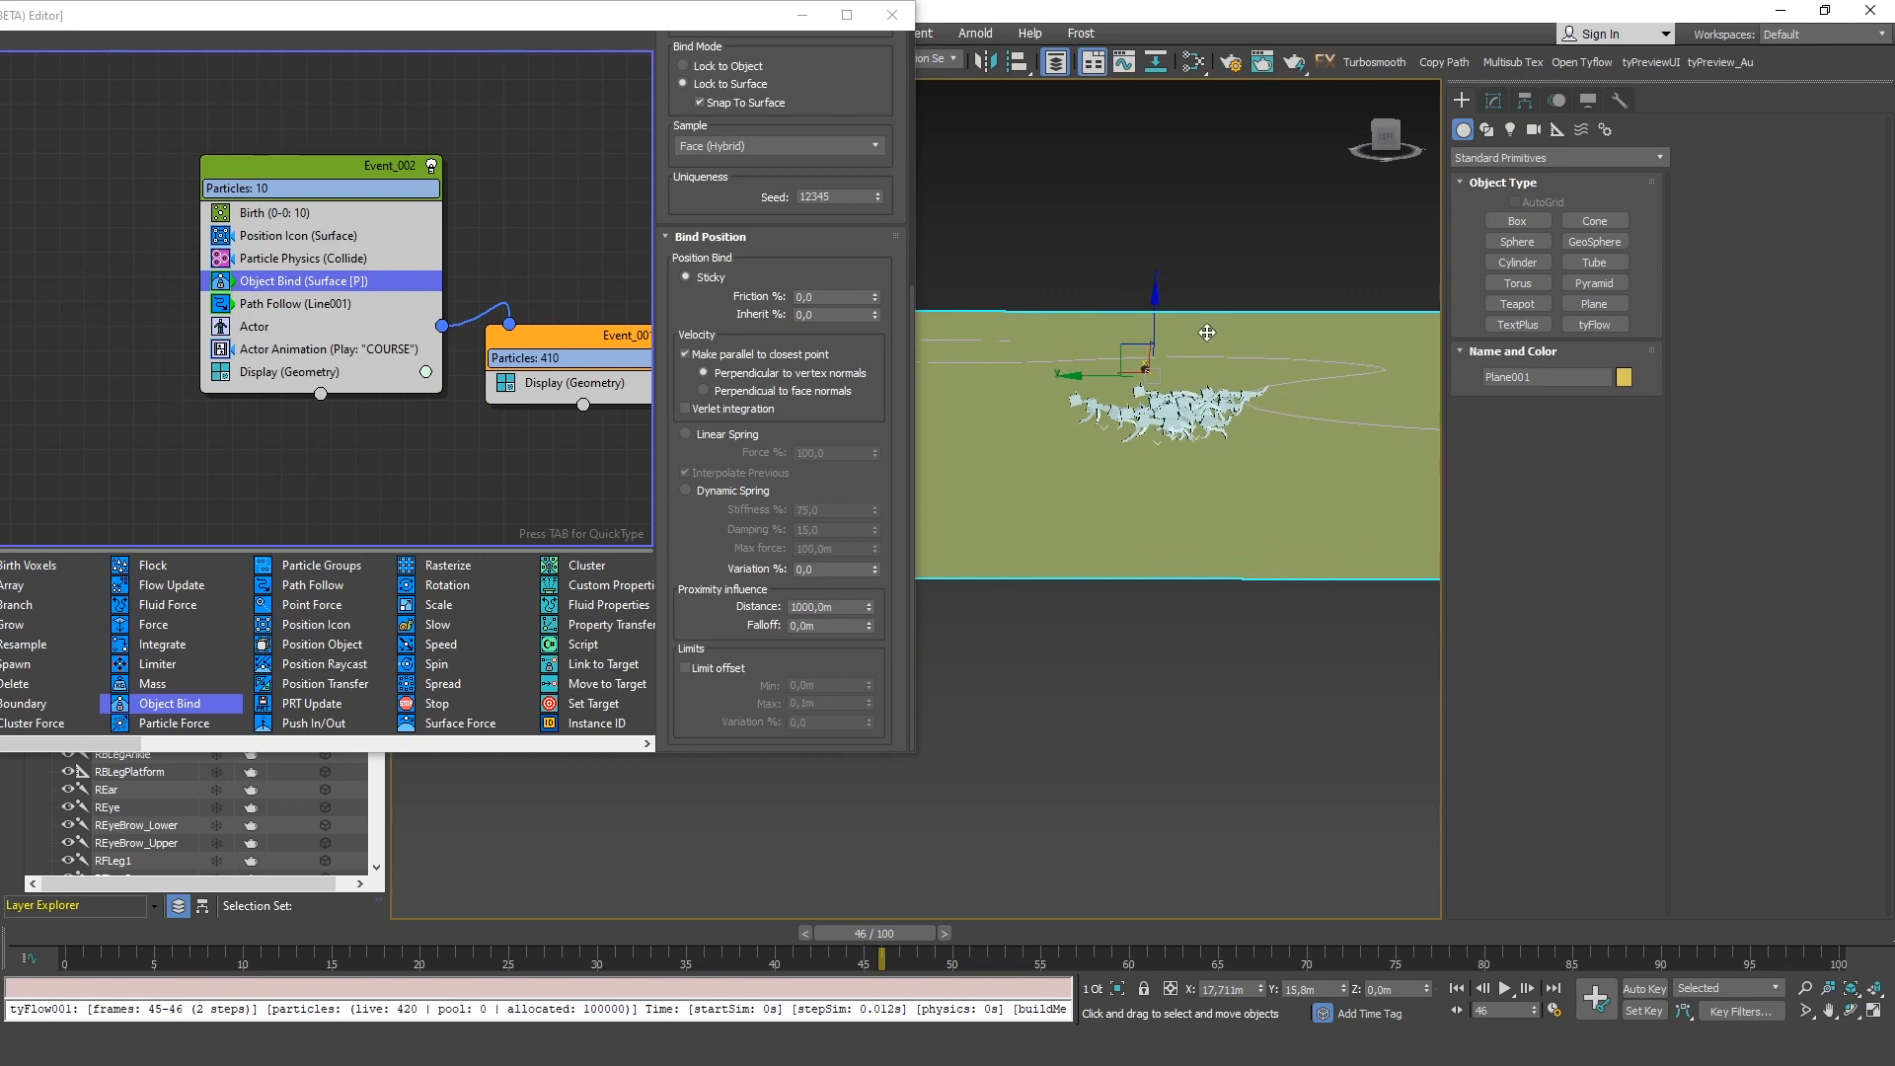
alt+middle_drag(1206, 333, 1214, 493)
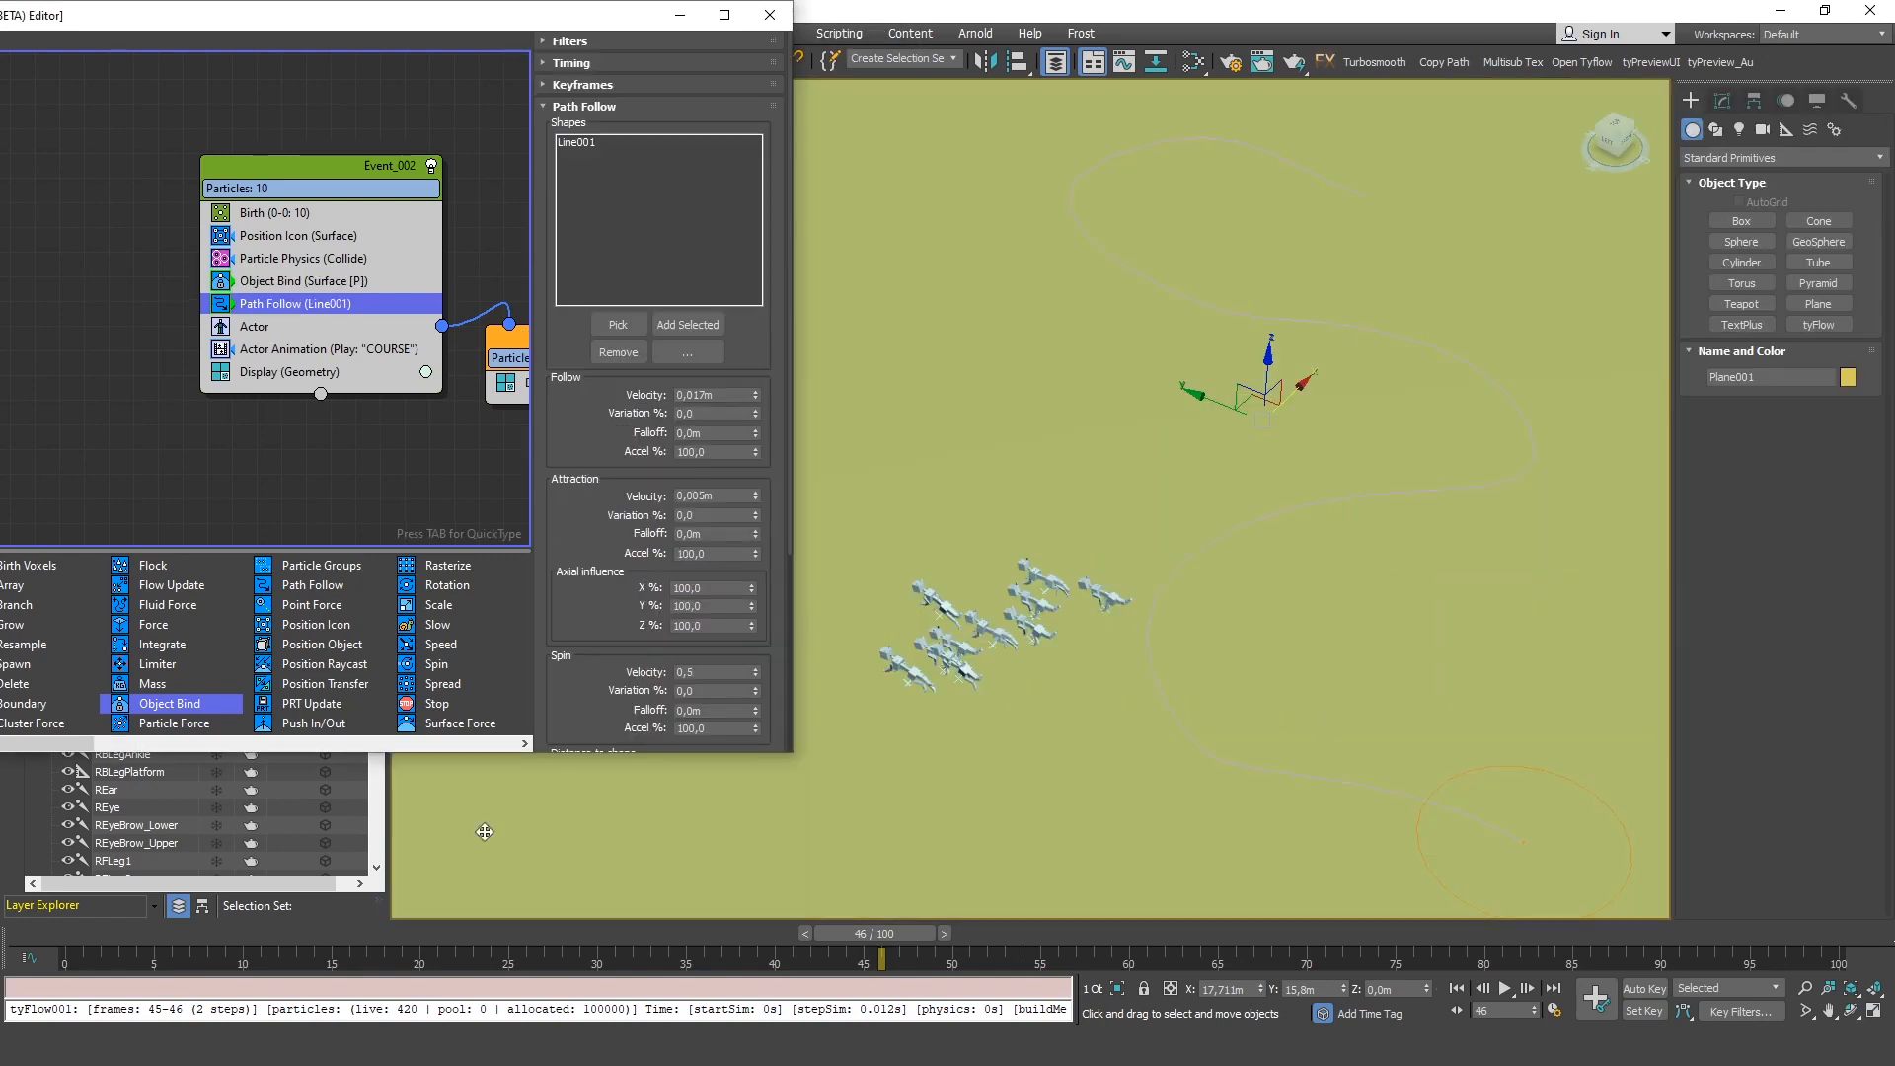
drag(74, 933, 578, 938)
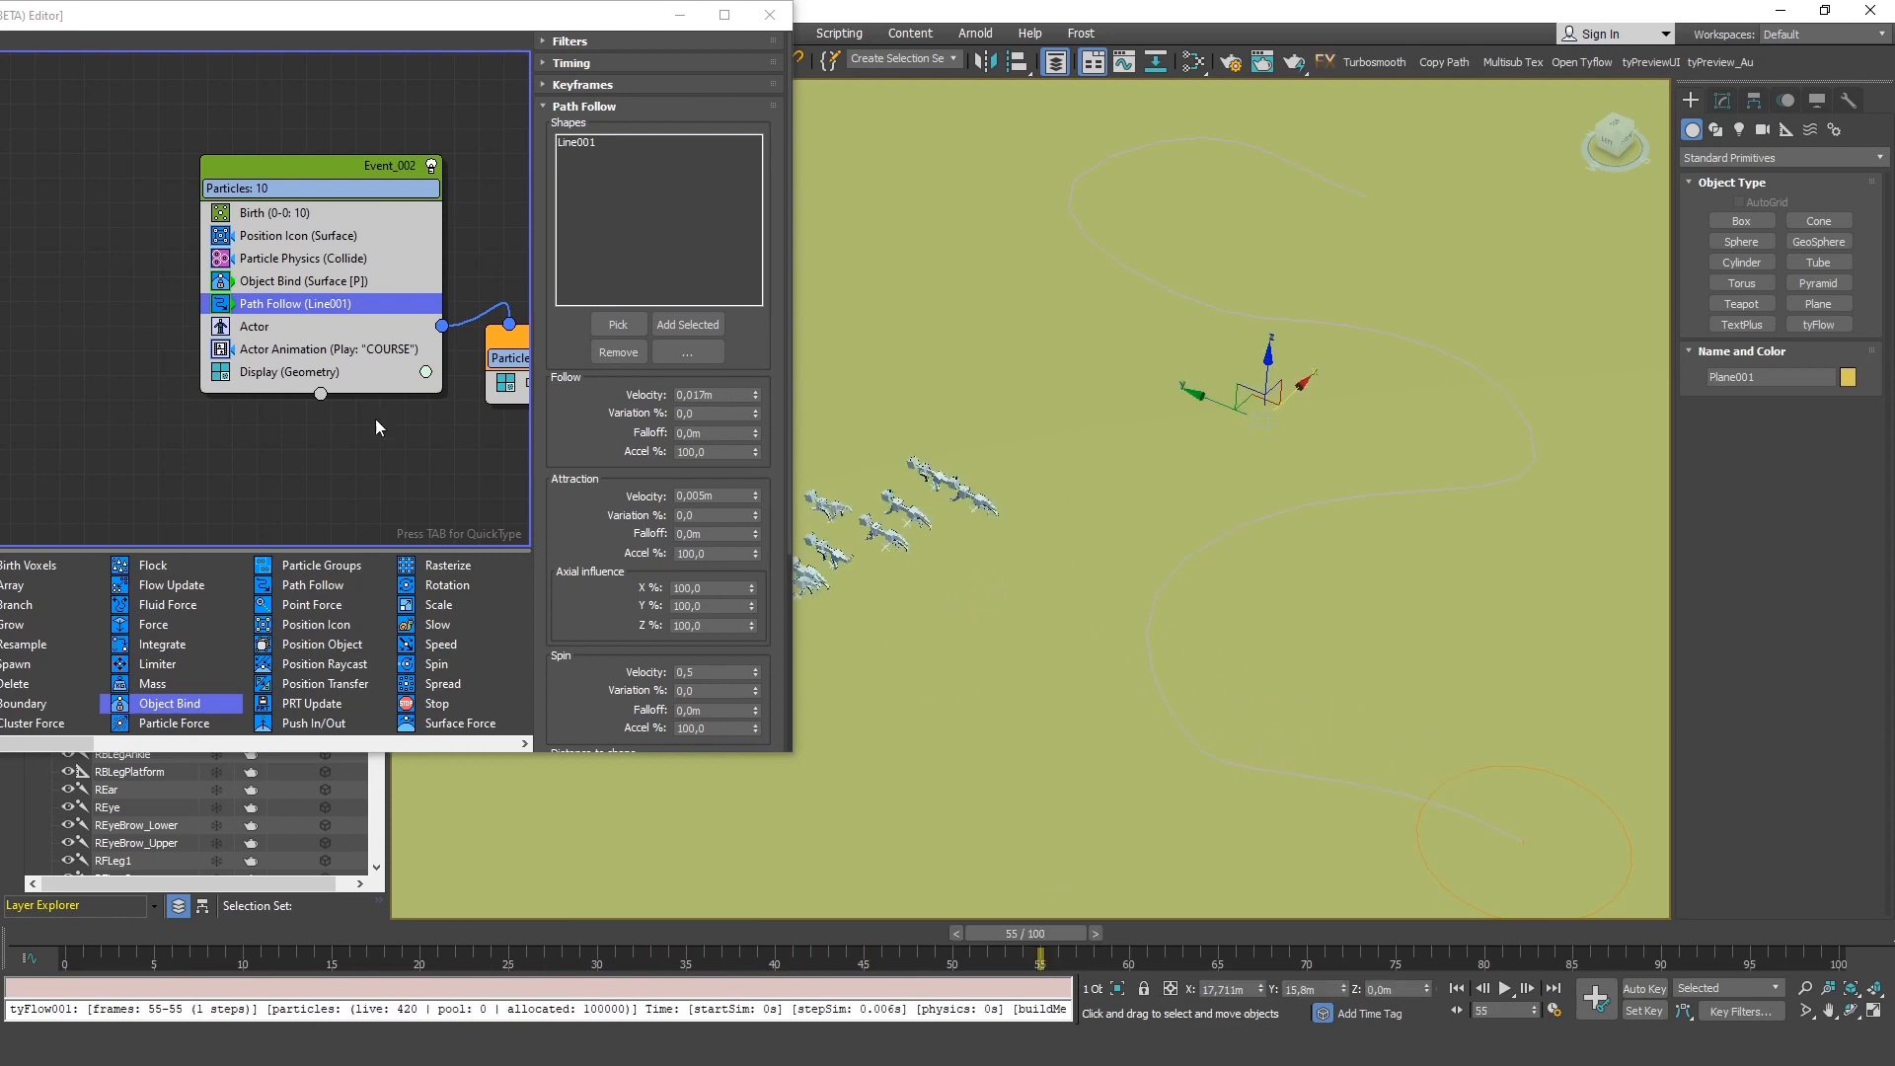
Add a Slow operator between Path Follow and Actor in Event_002 and preview its effect along the timeline
middle_drag(343, 408, 380, 472)
key(Tab)
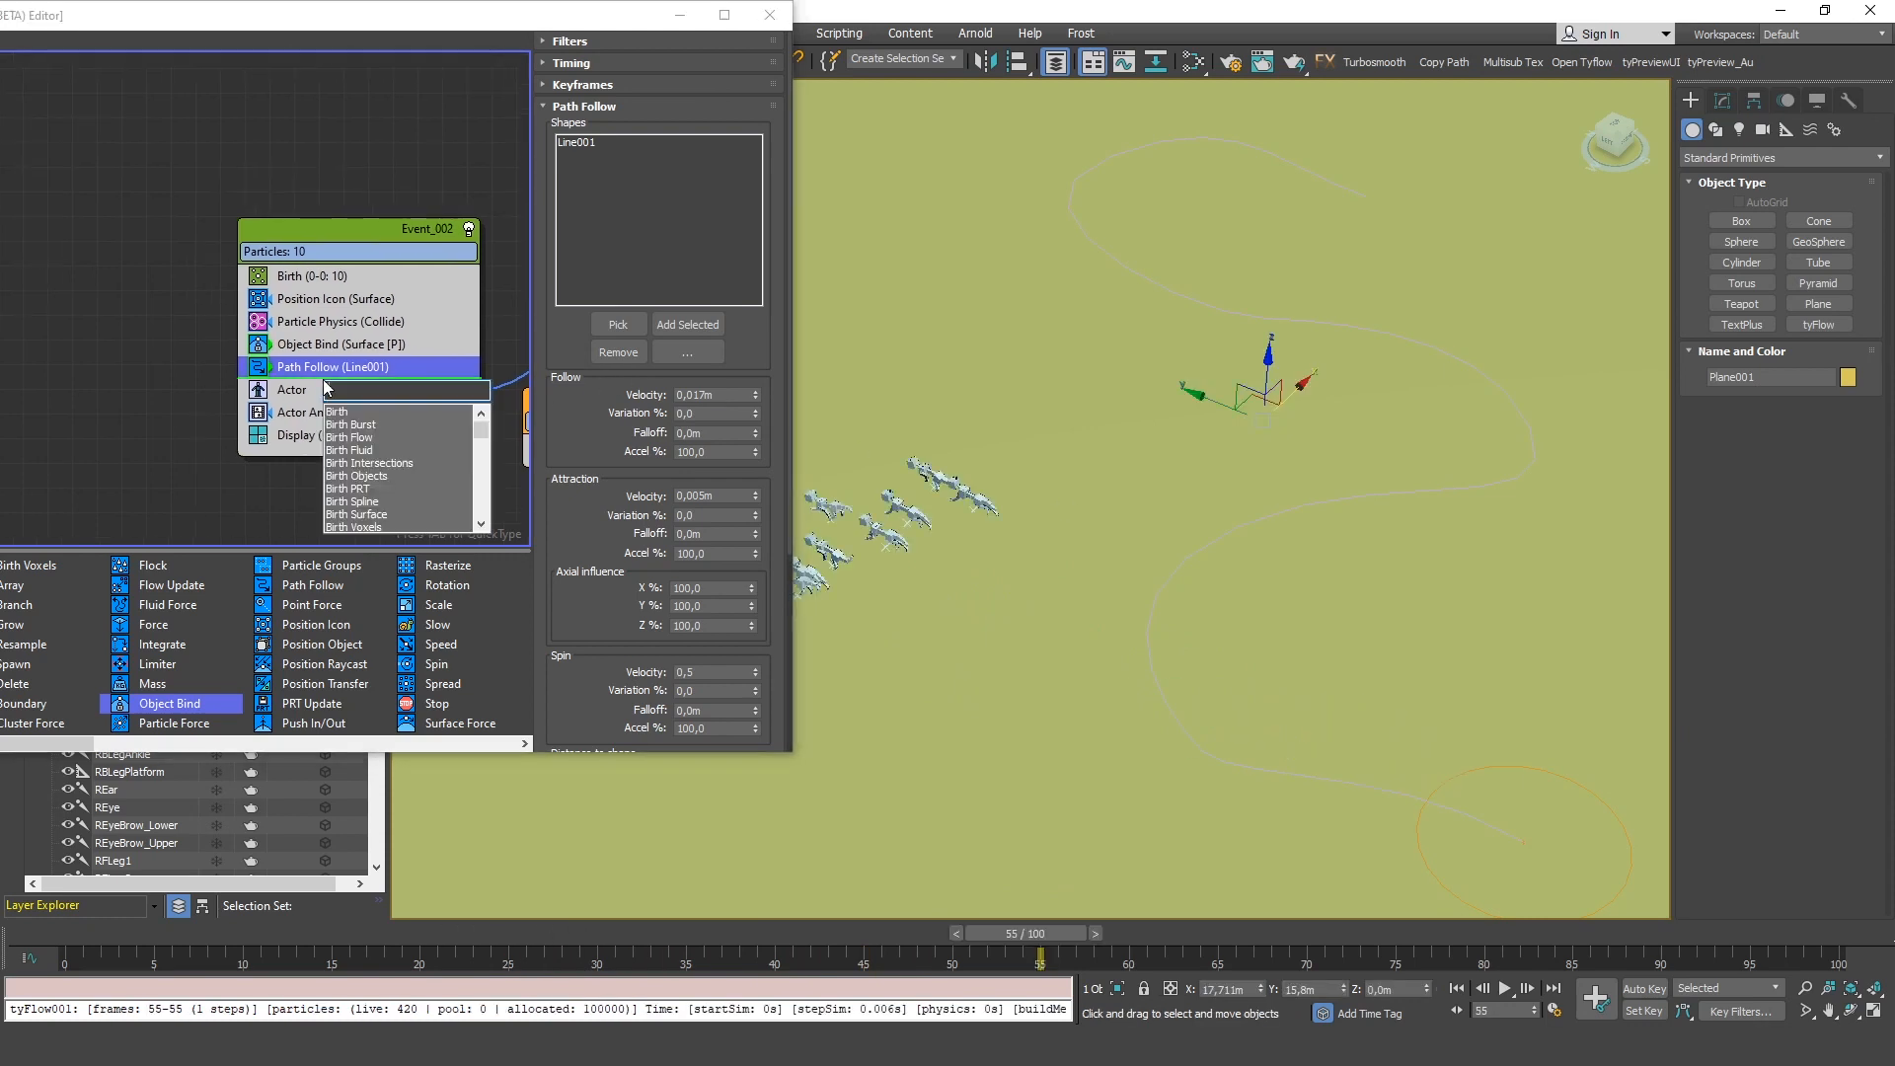
text(slow)
key(Return)
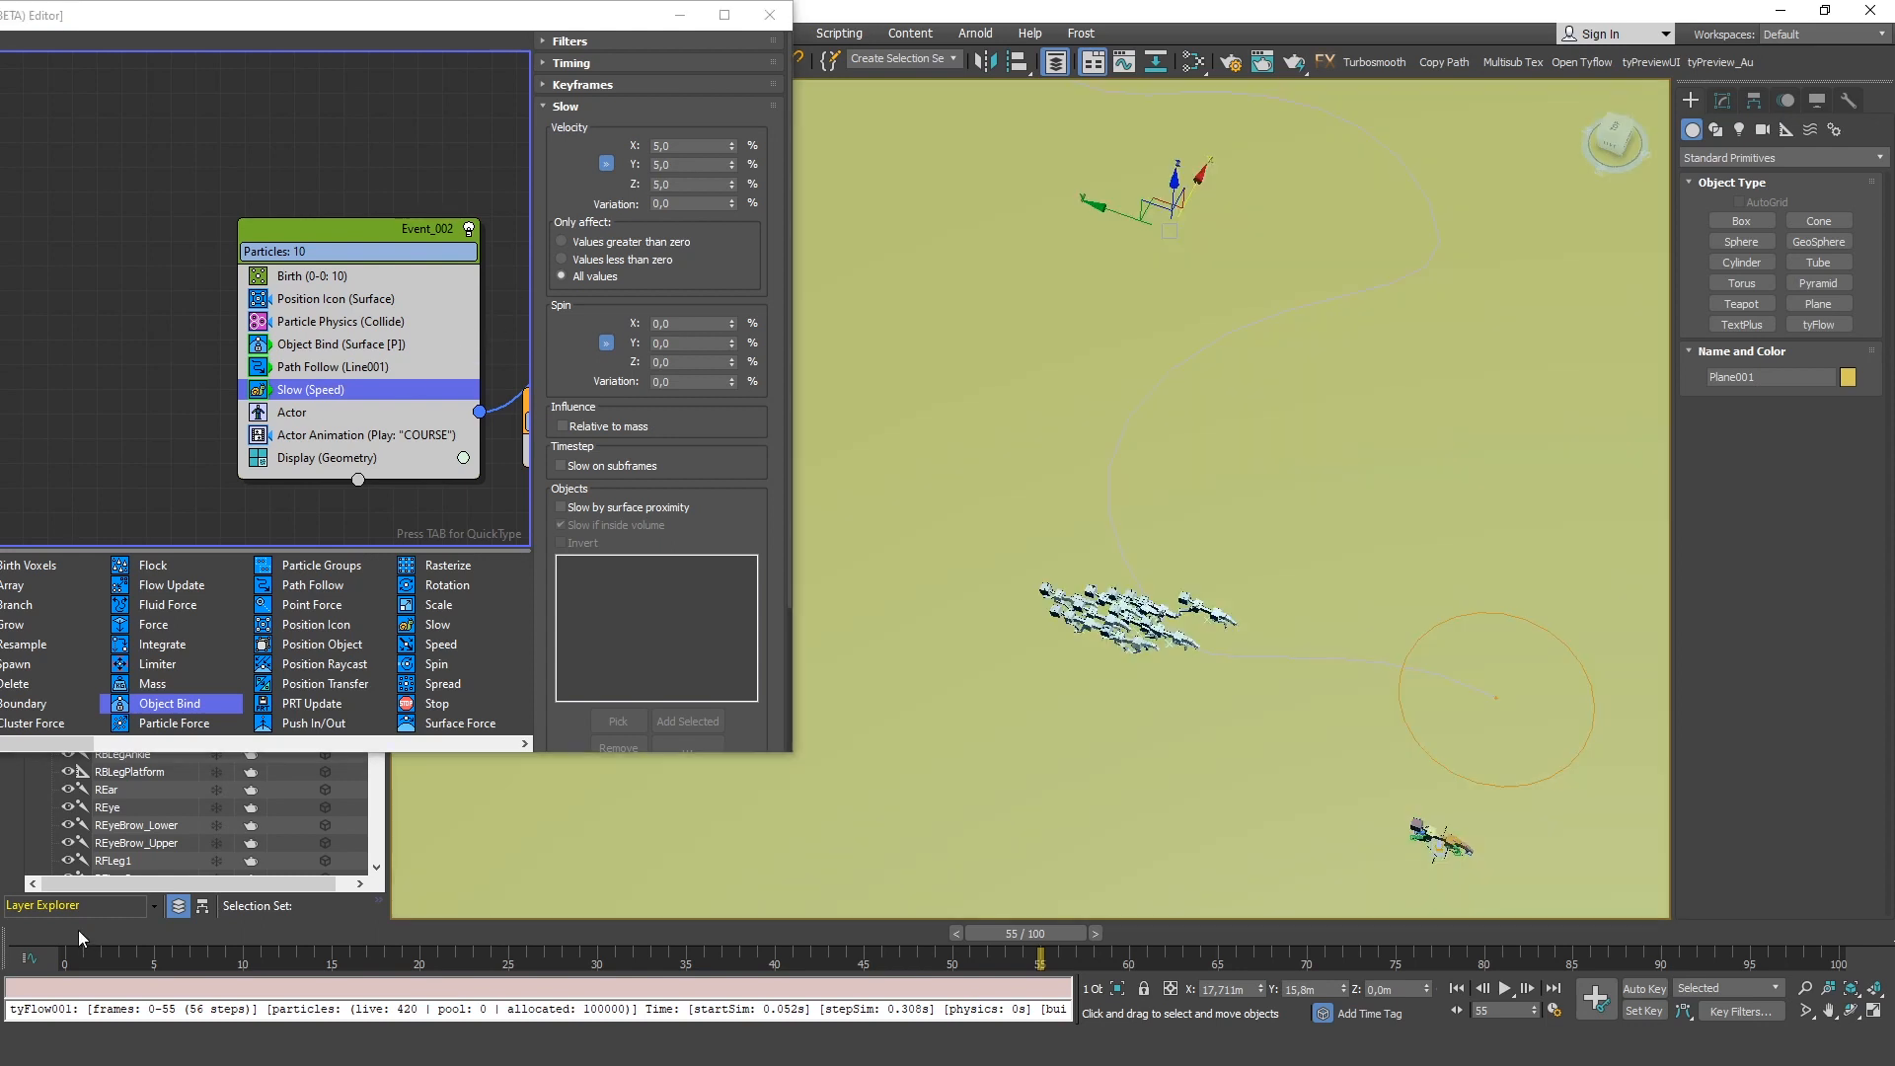
drag(79, 930, 1163, 958)
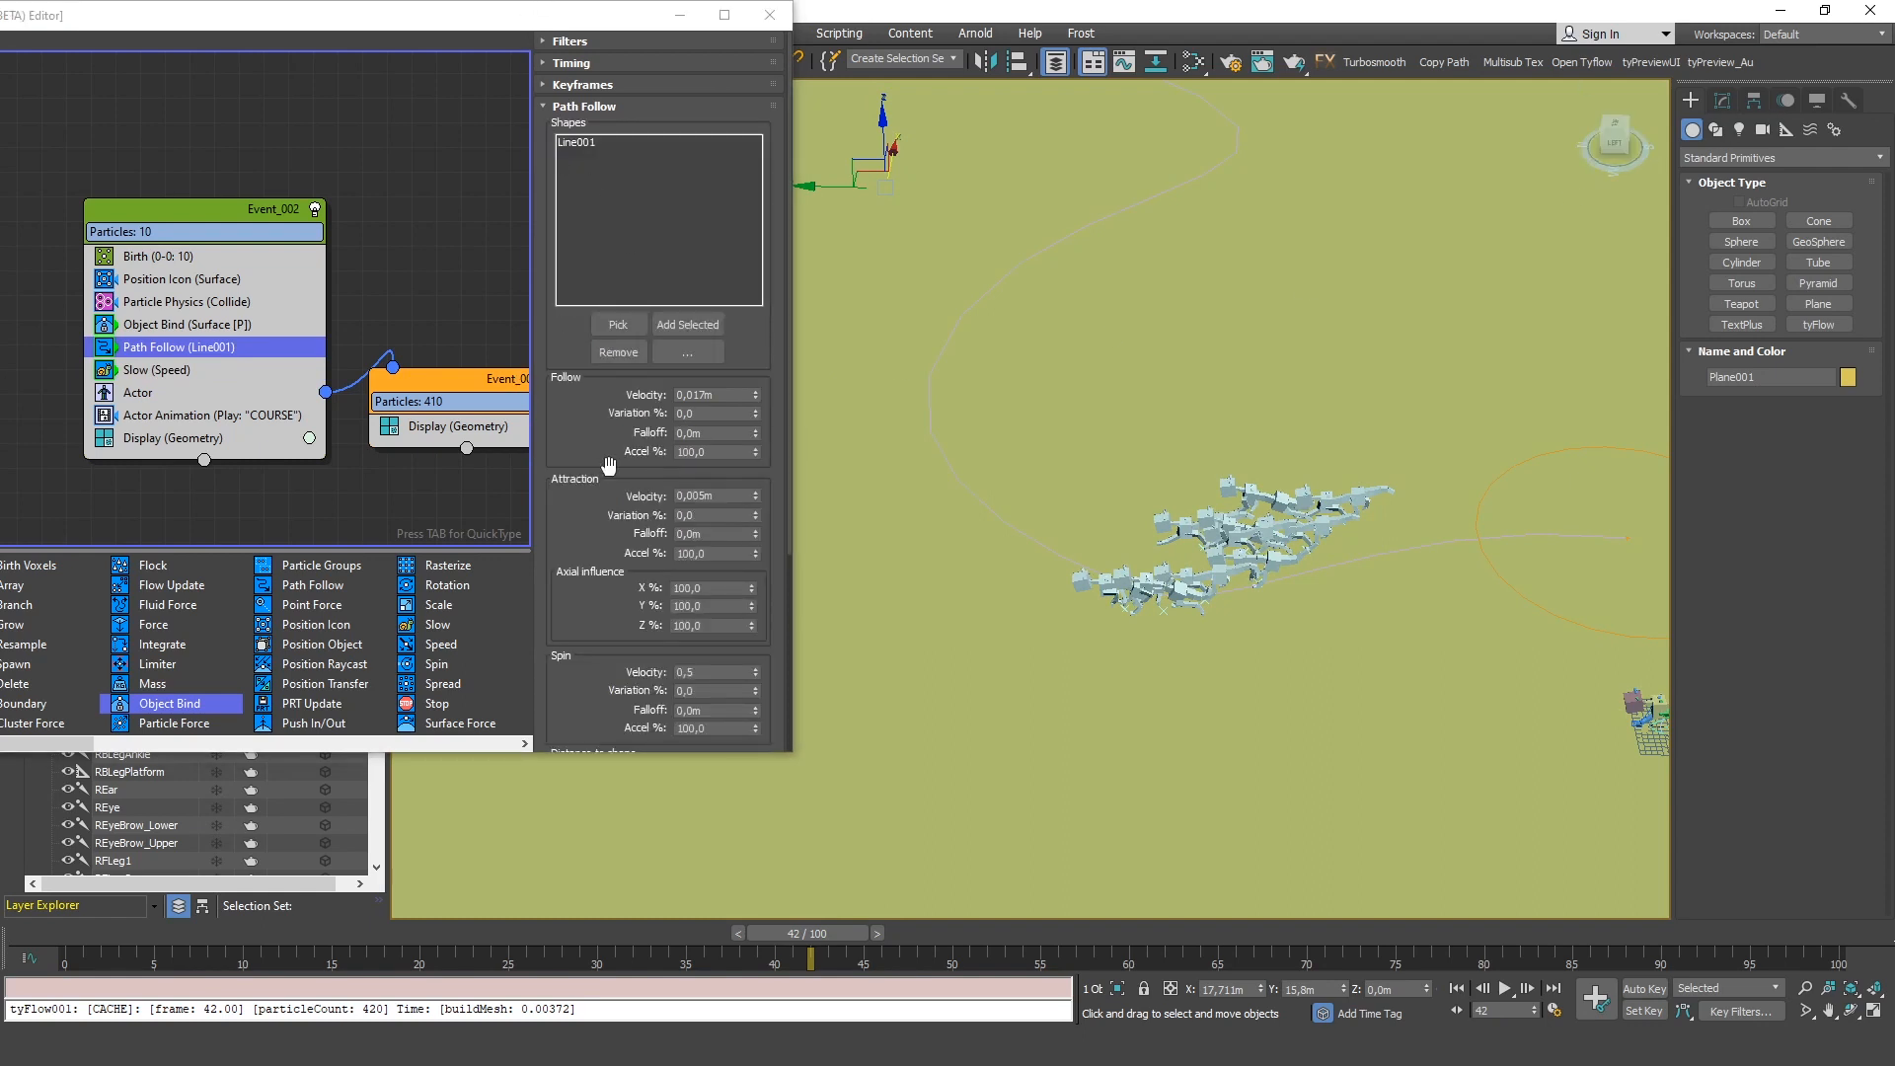
Set the attraction velocity of the Path Follow operator to 0.02 m
scroll(608, 464, down, 2)
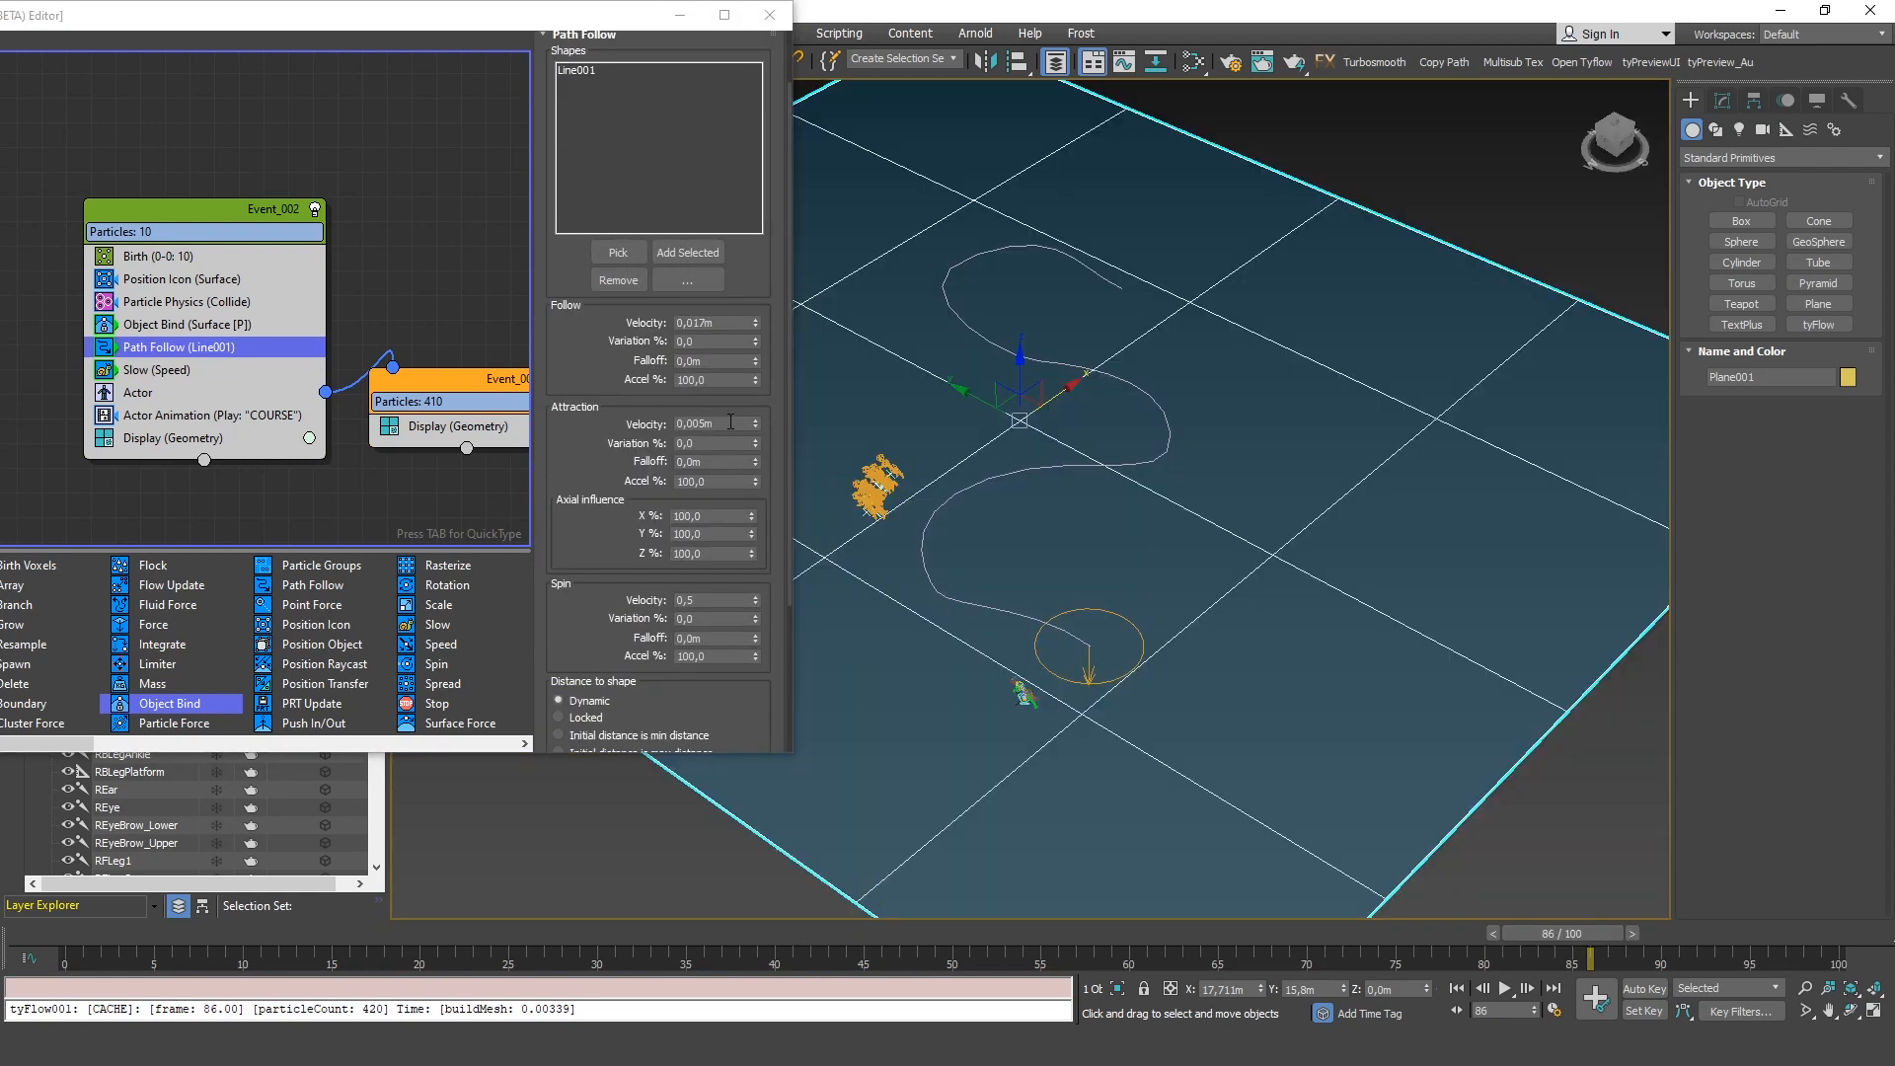
double_click(682, 423)
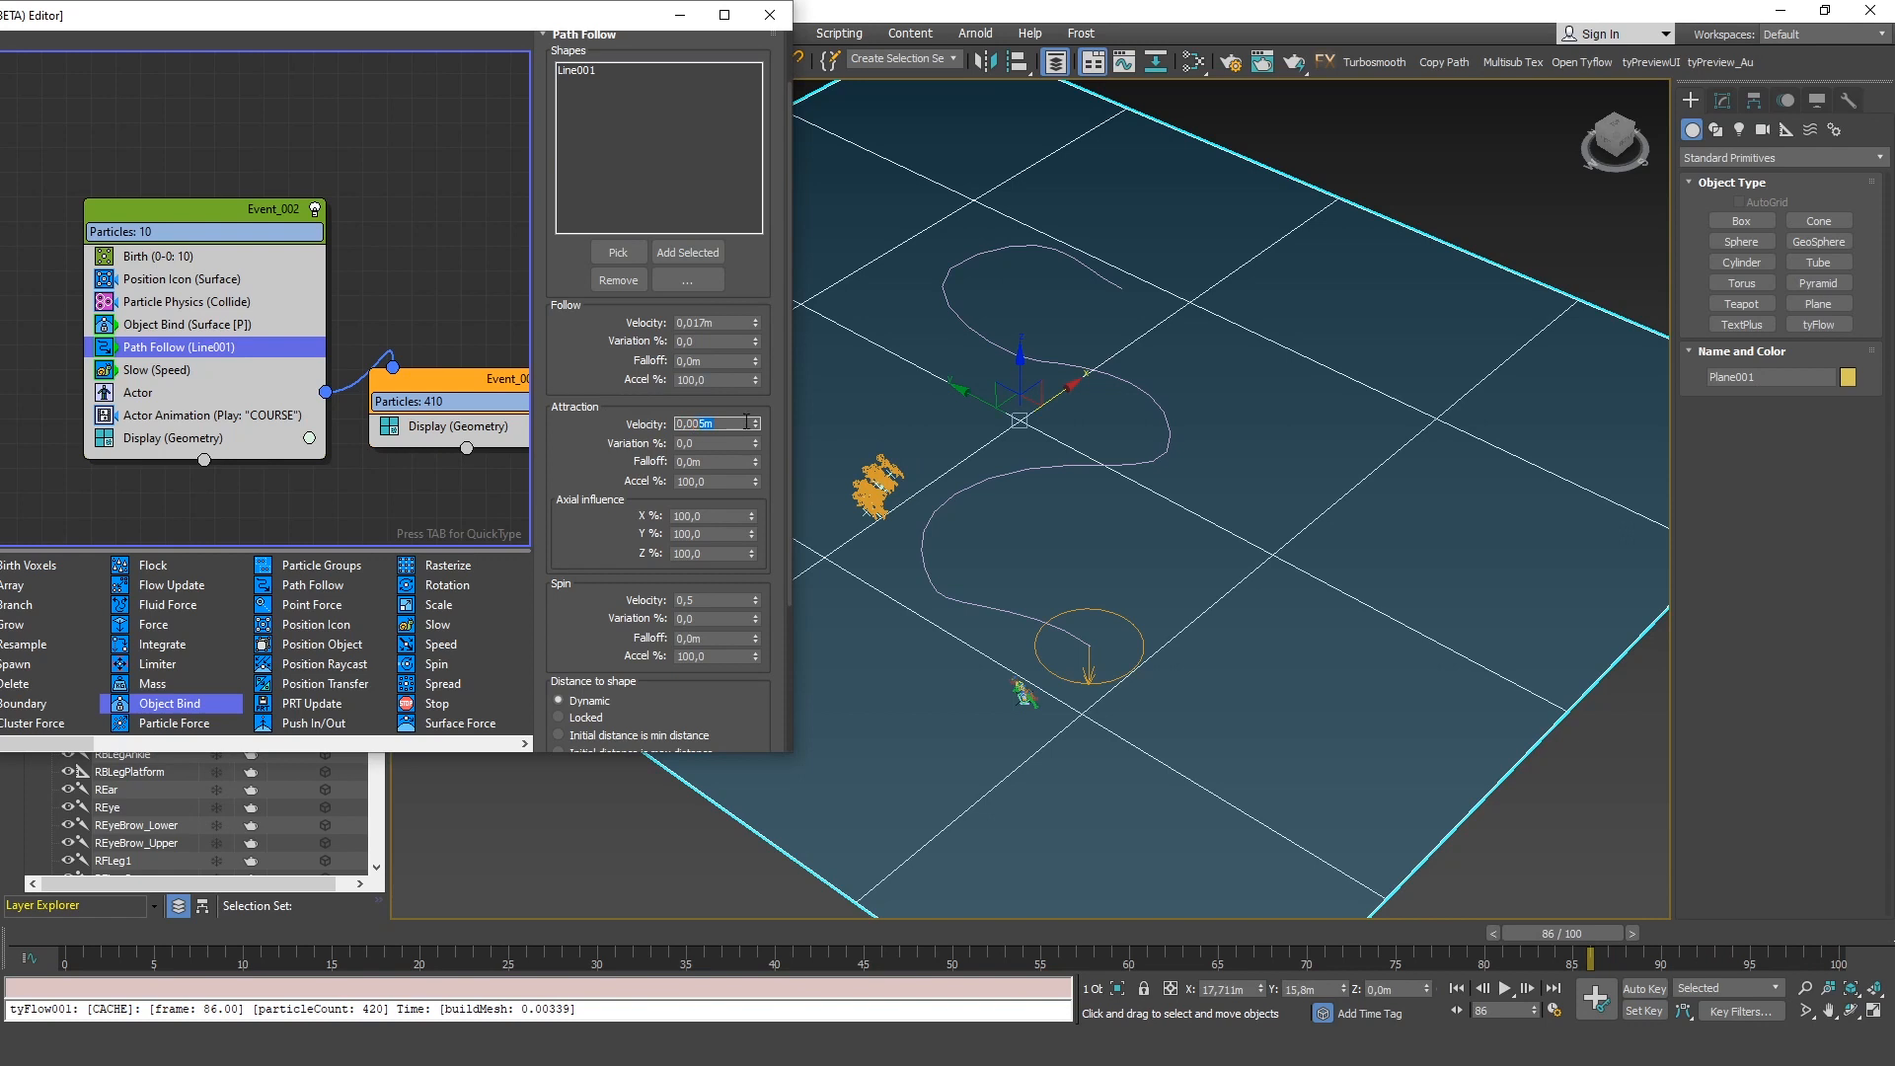
text(0,02)
key(Return)
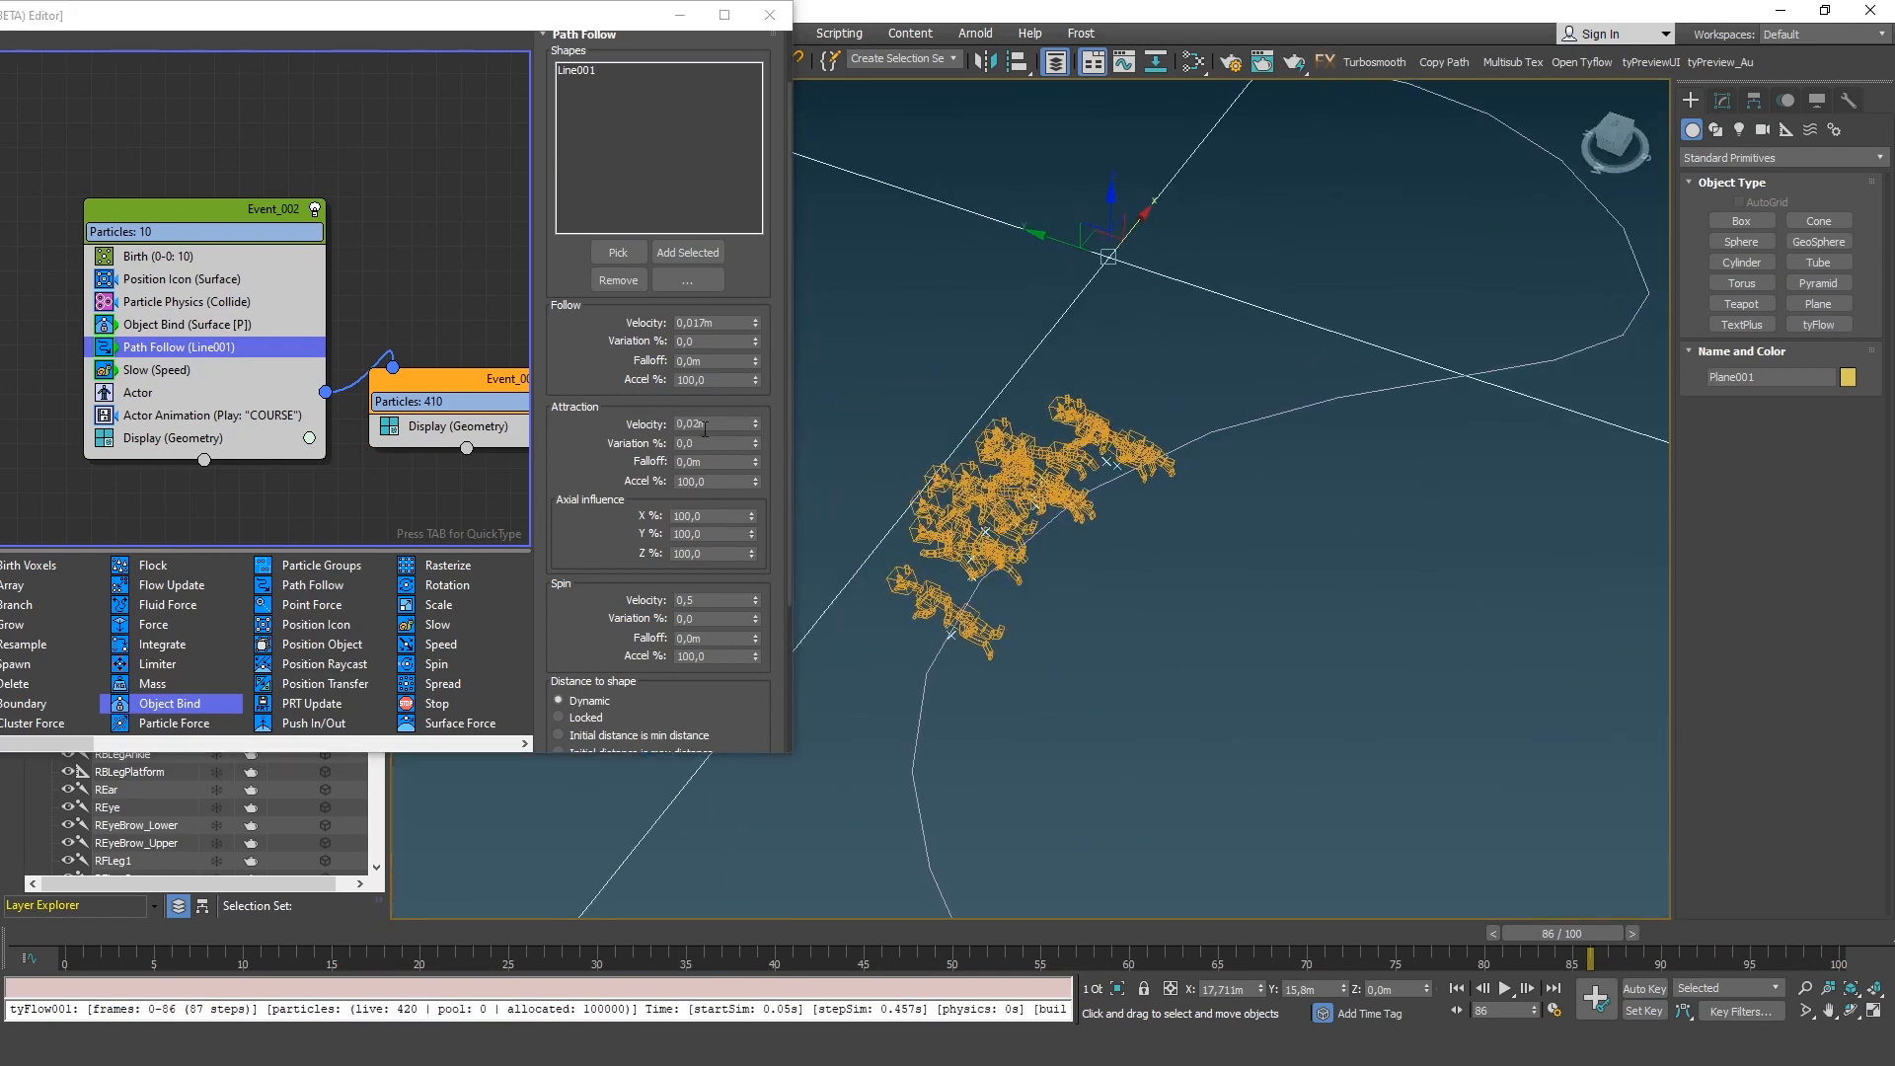
double_click(717, 424)
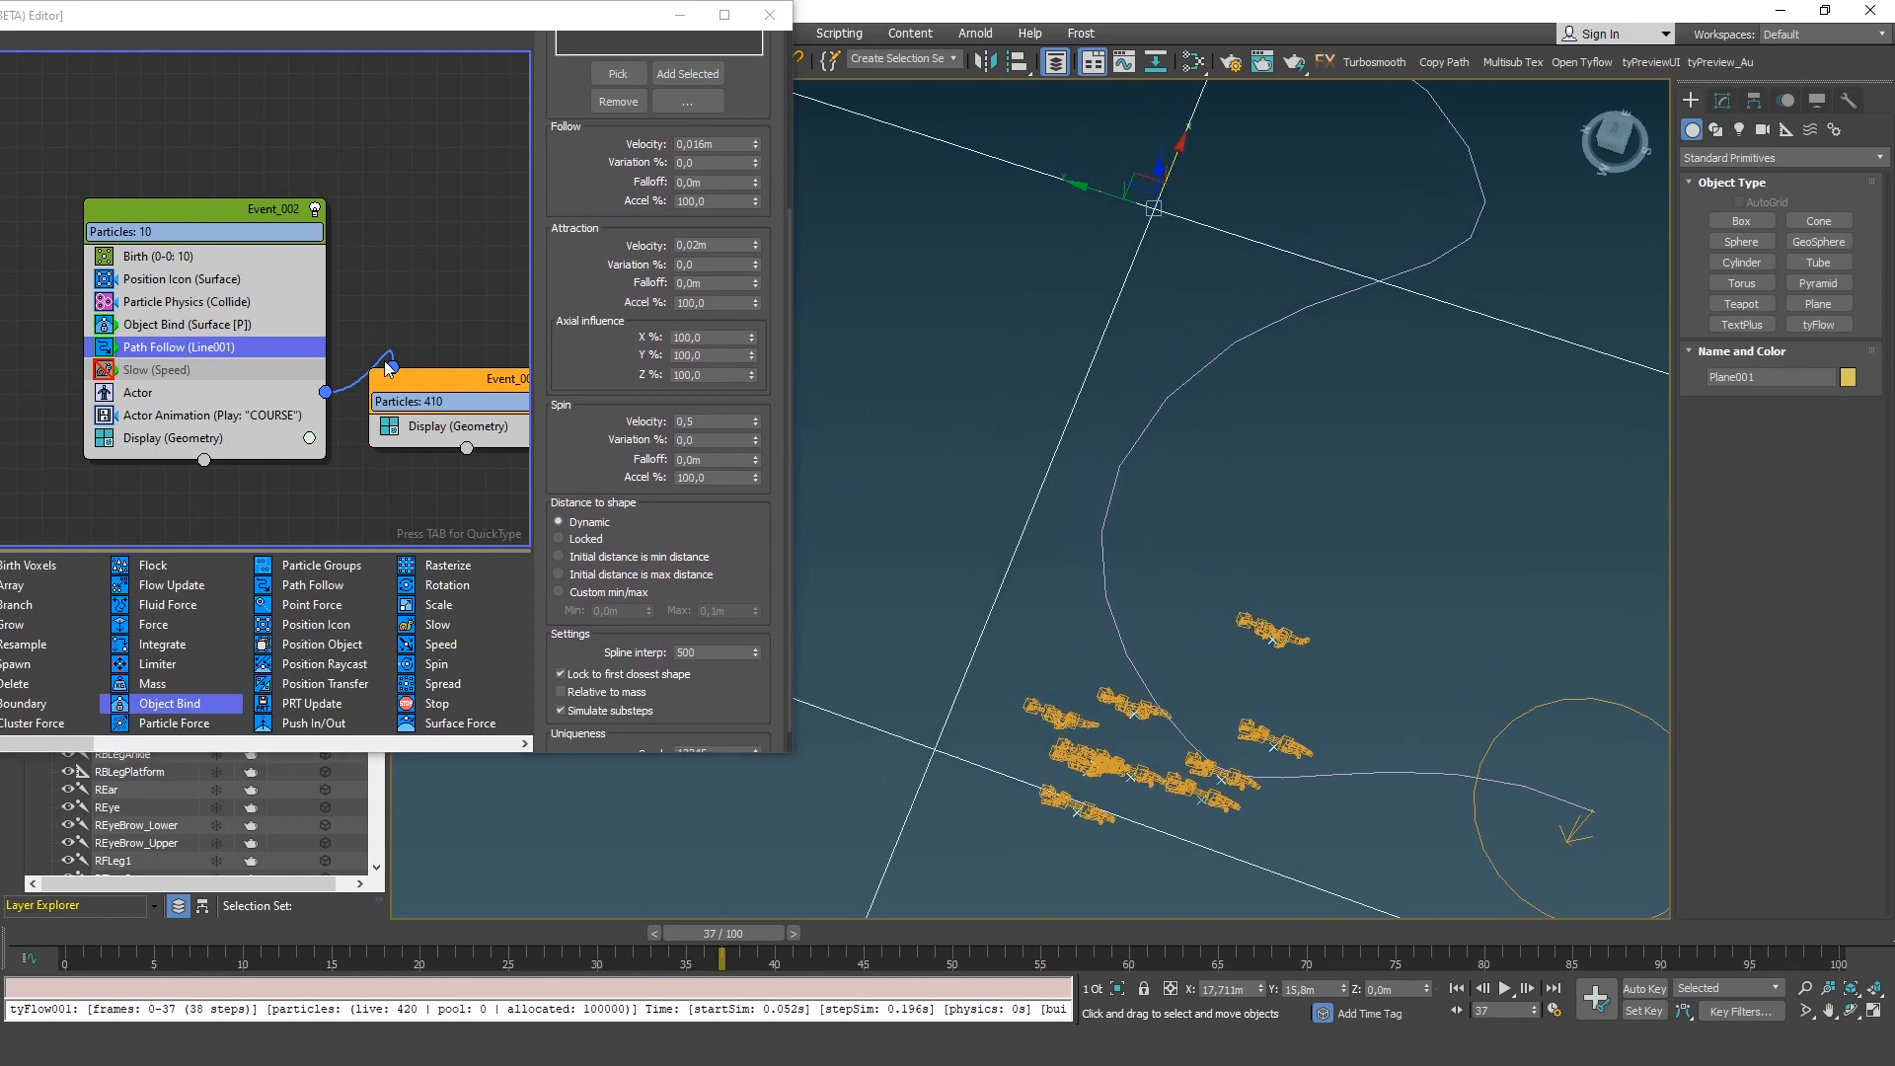
Add a Rotation operator below Path Follow in Event_002 and set its orientation to Travel Direction
key(Tab)
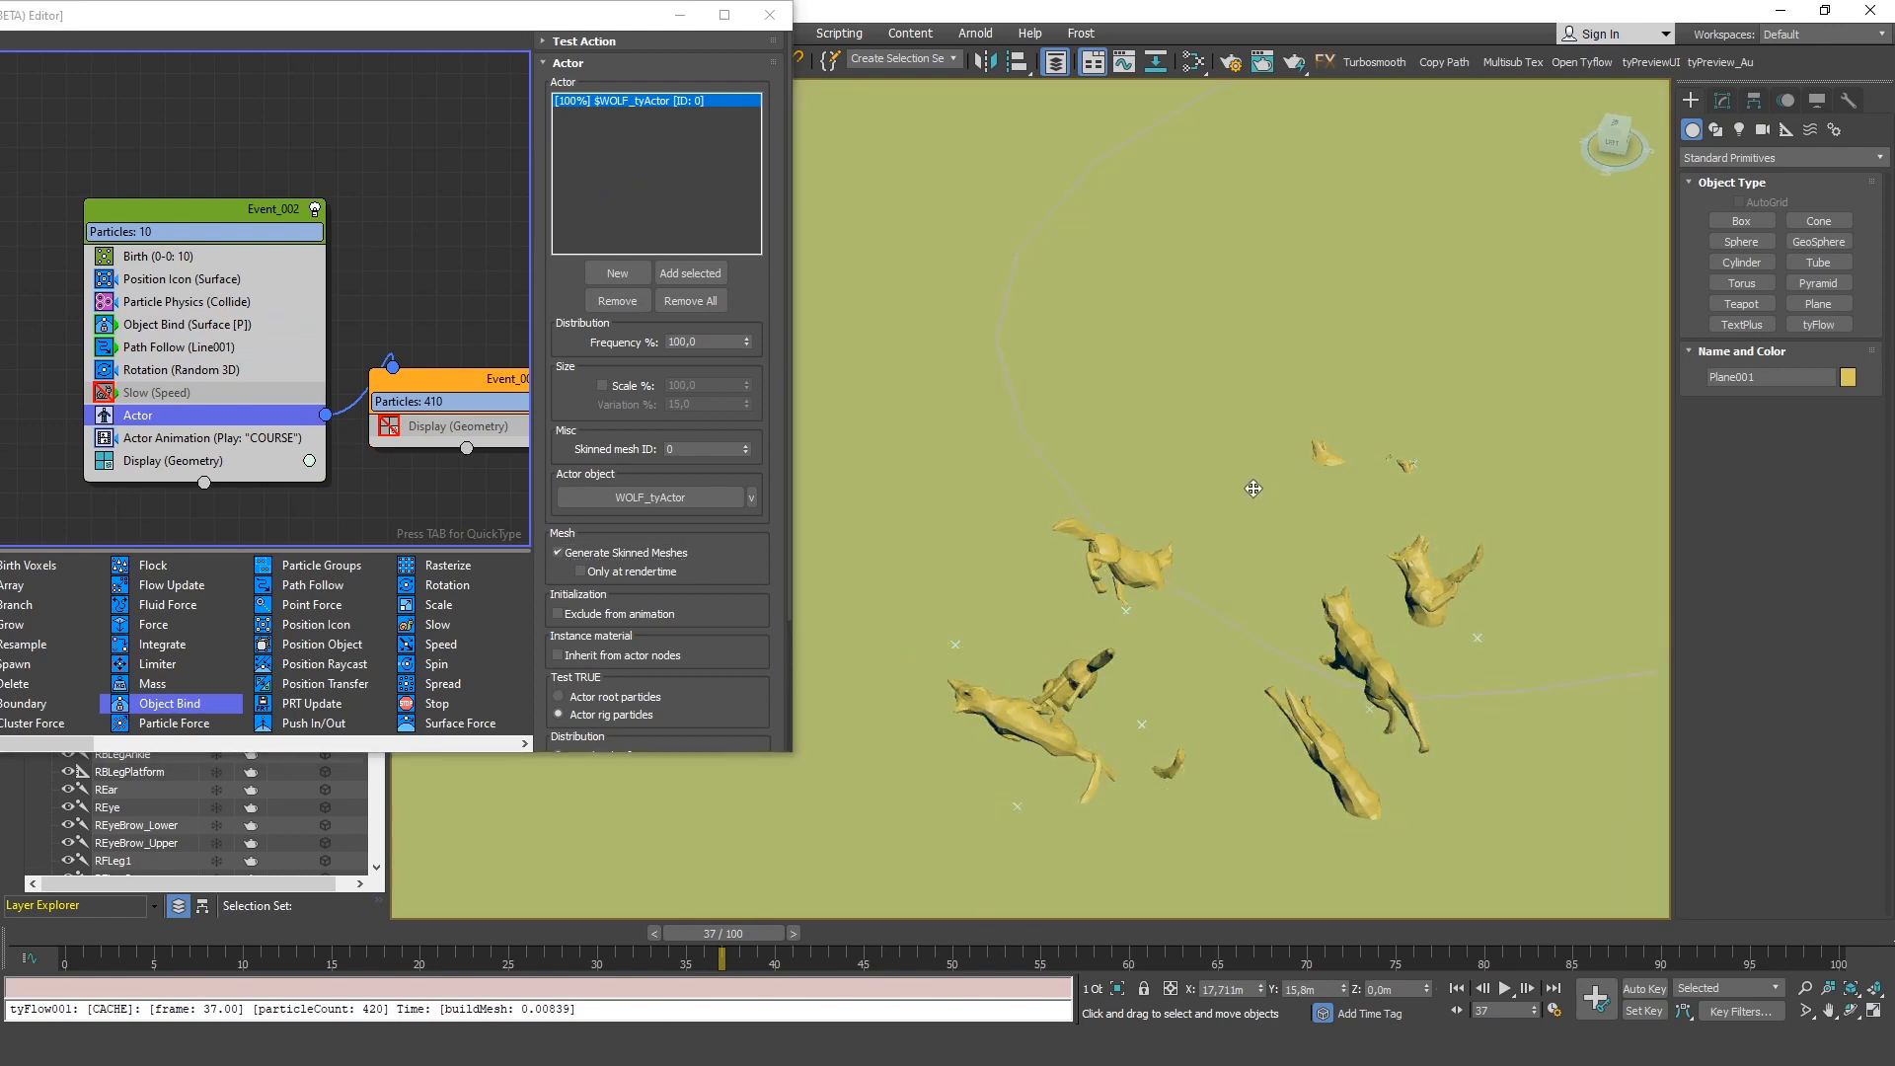
click(202, 372)
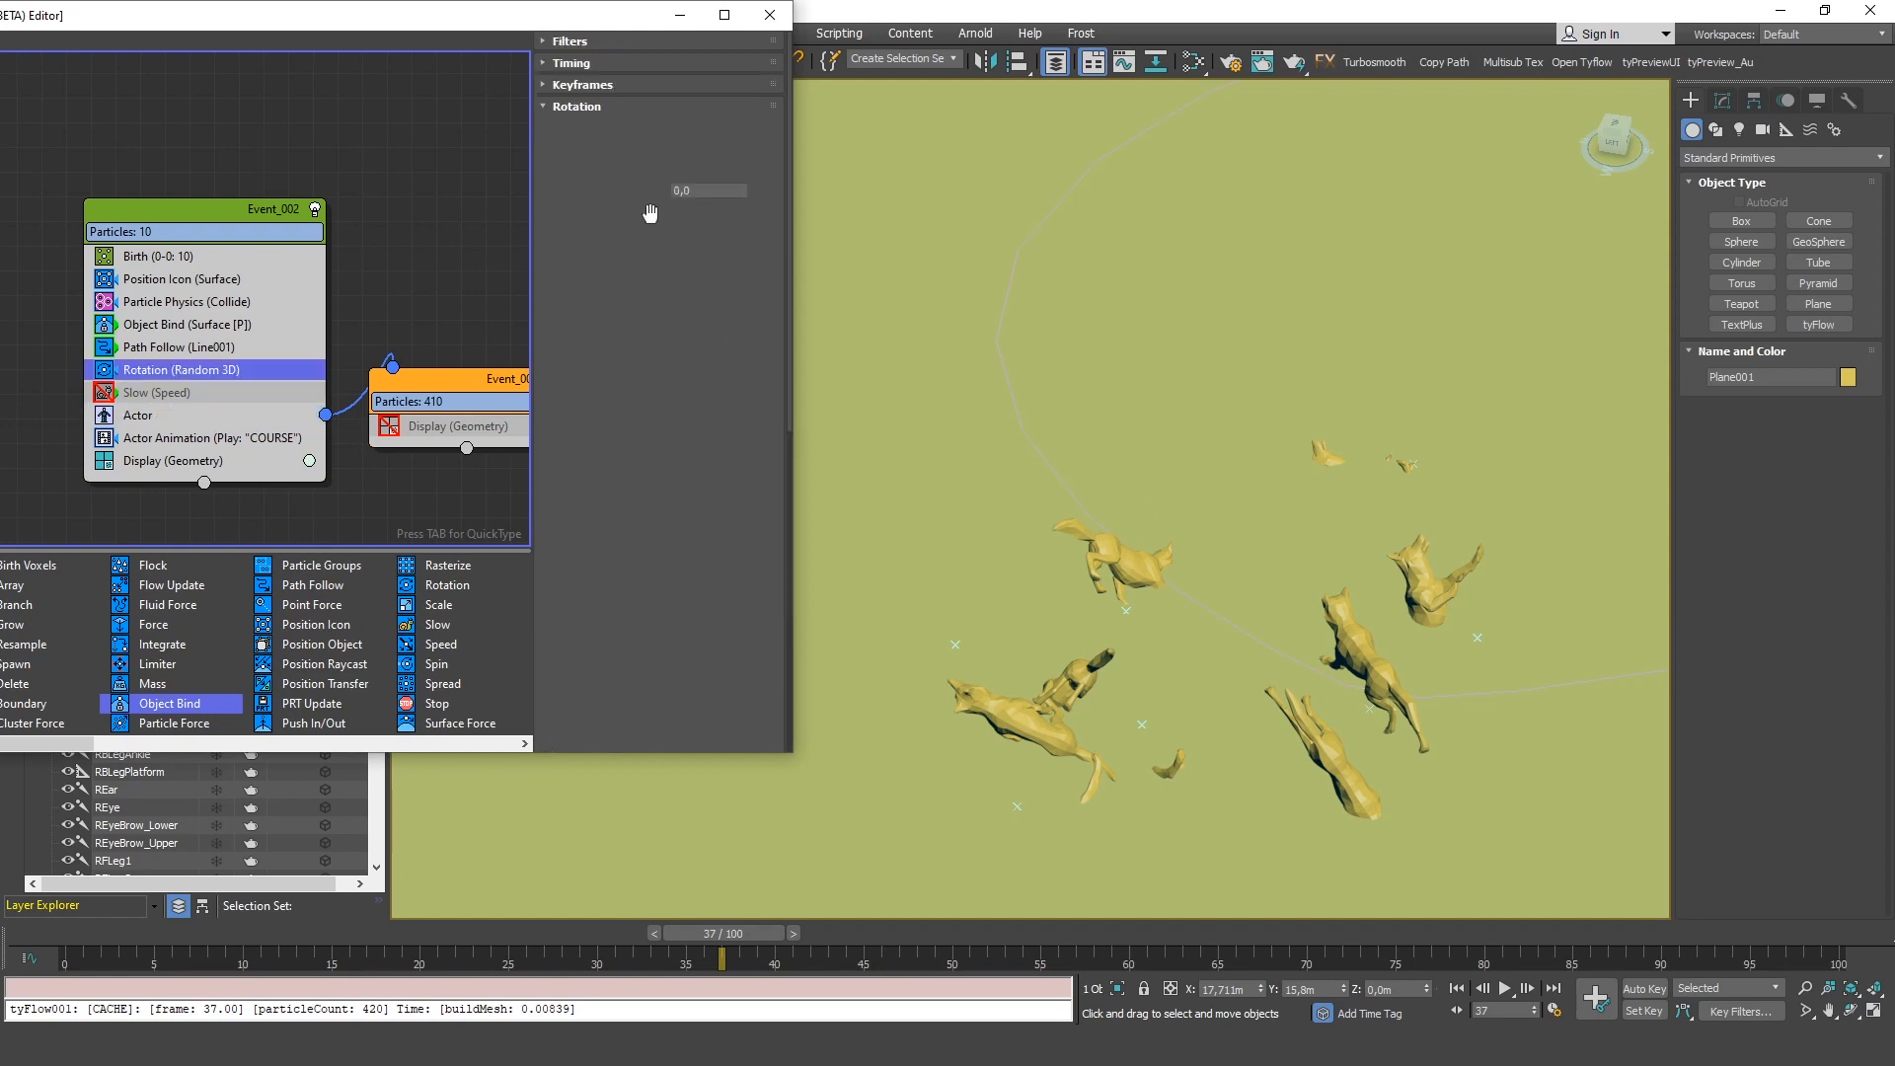
click(624, 146)
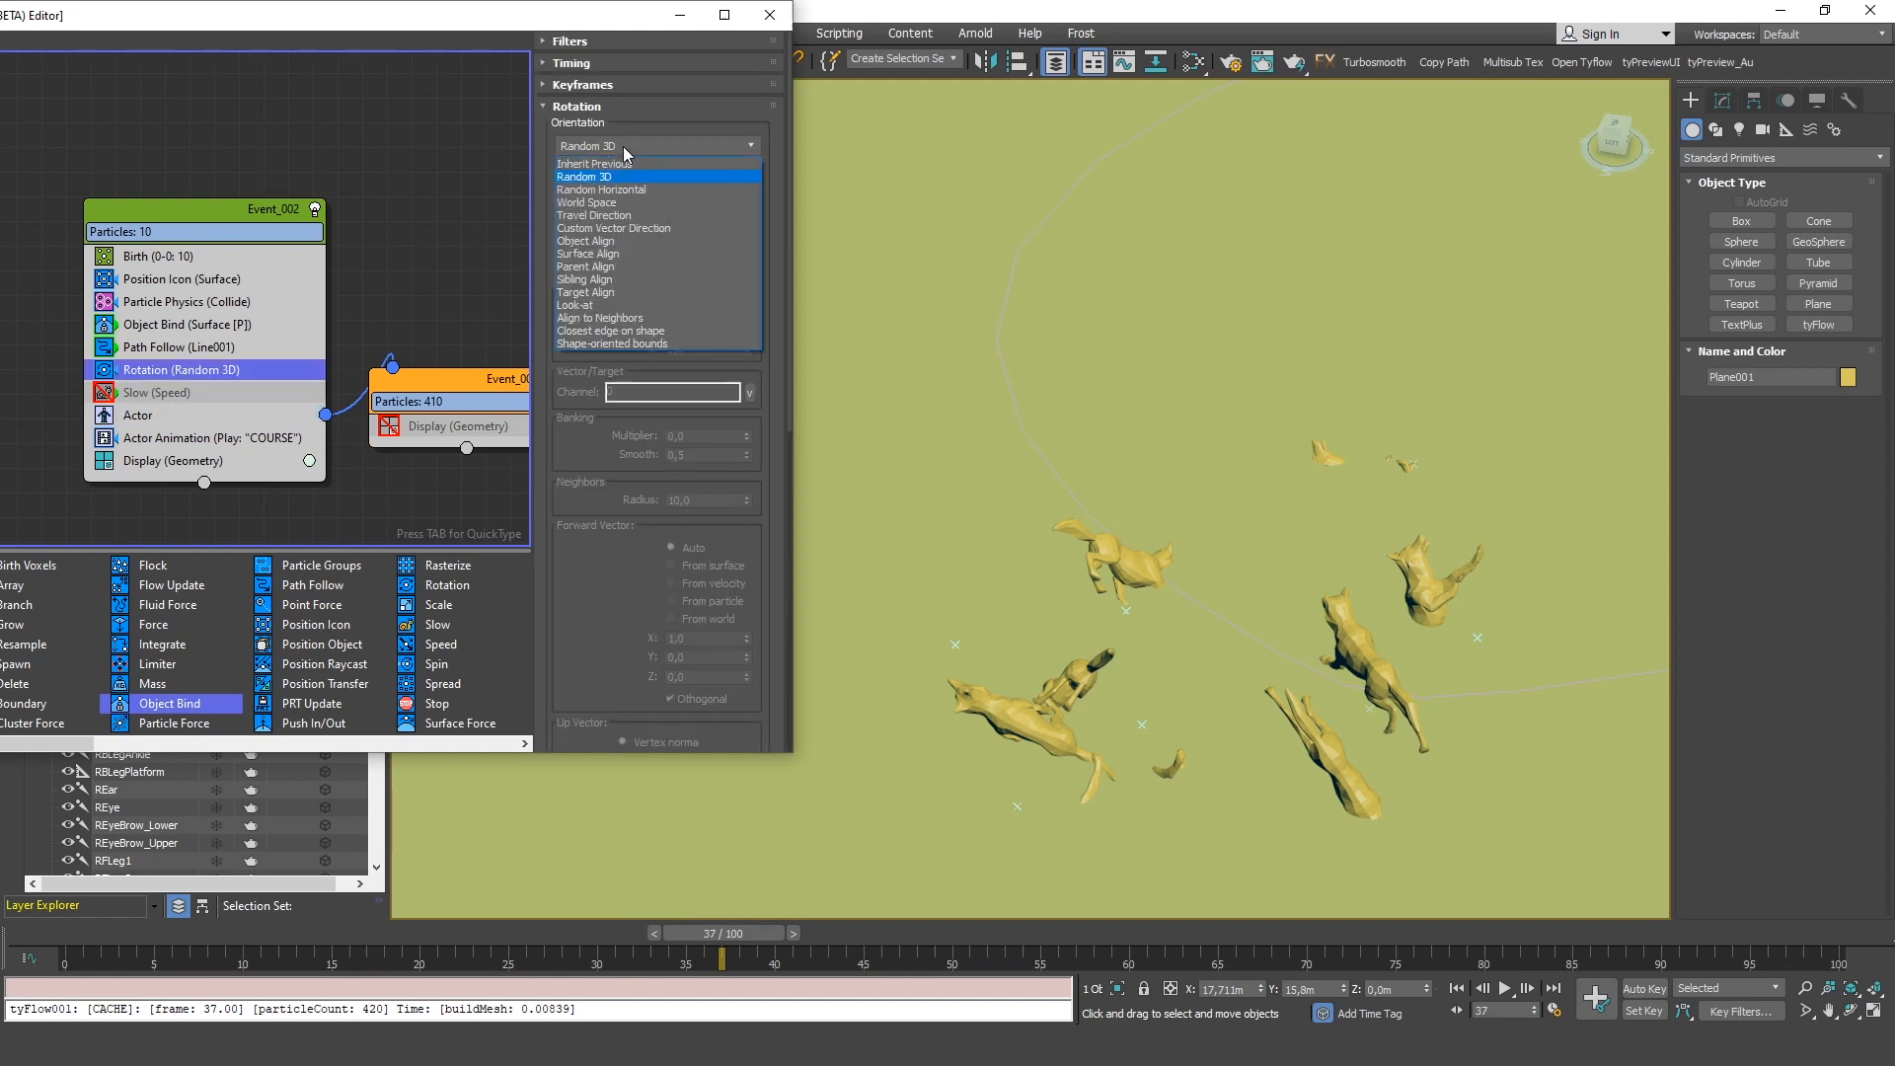
click(631, 217)
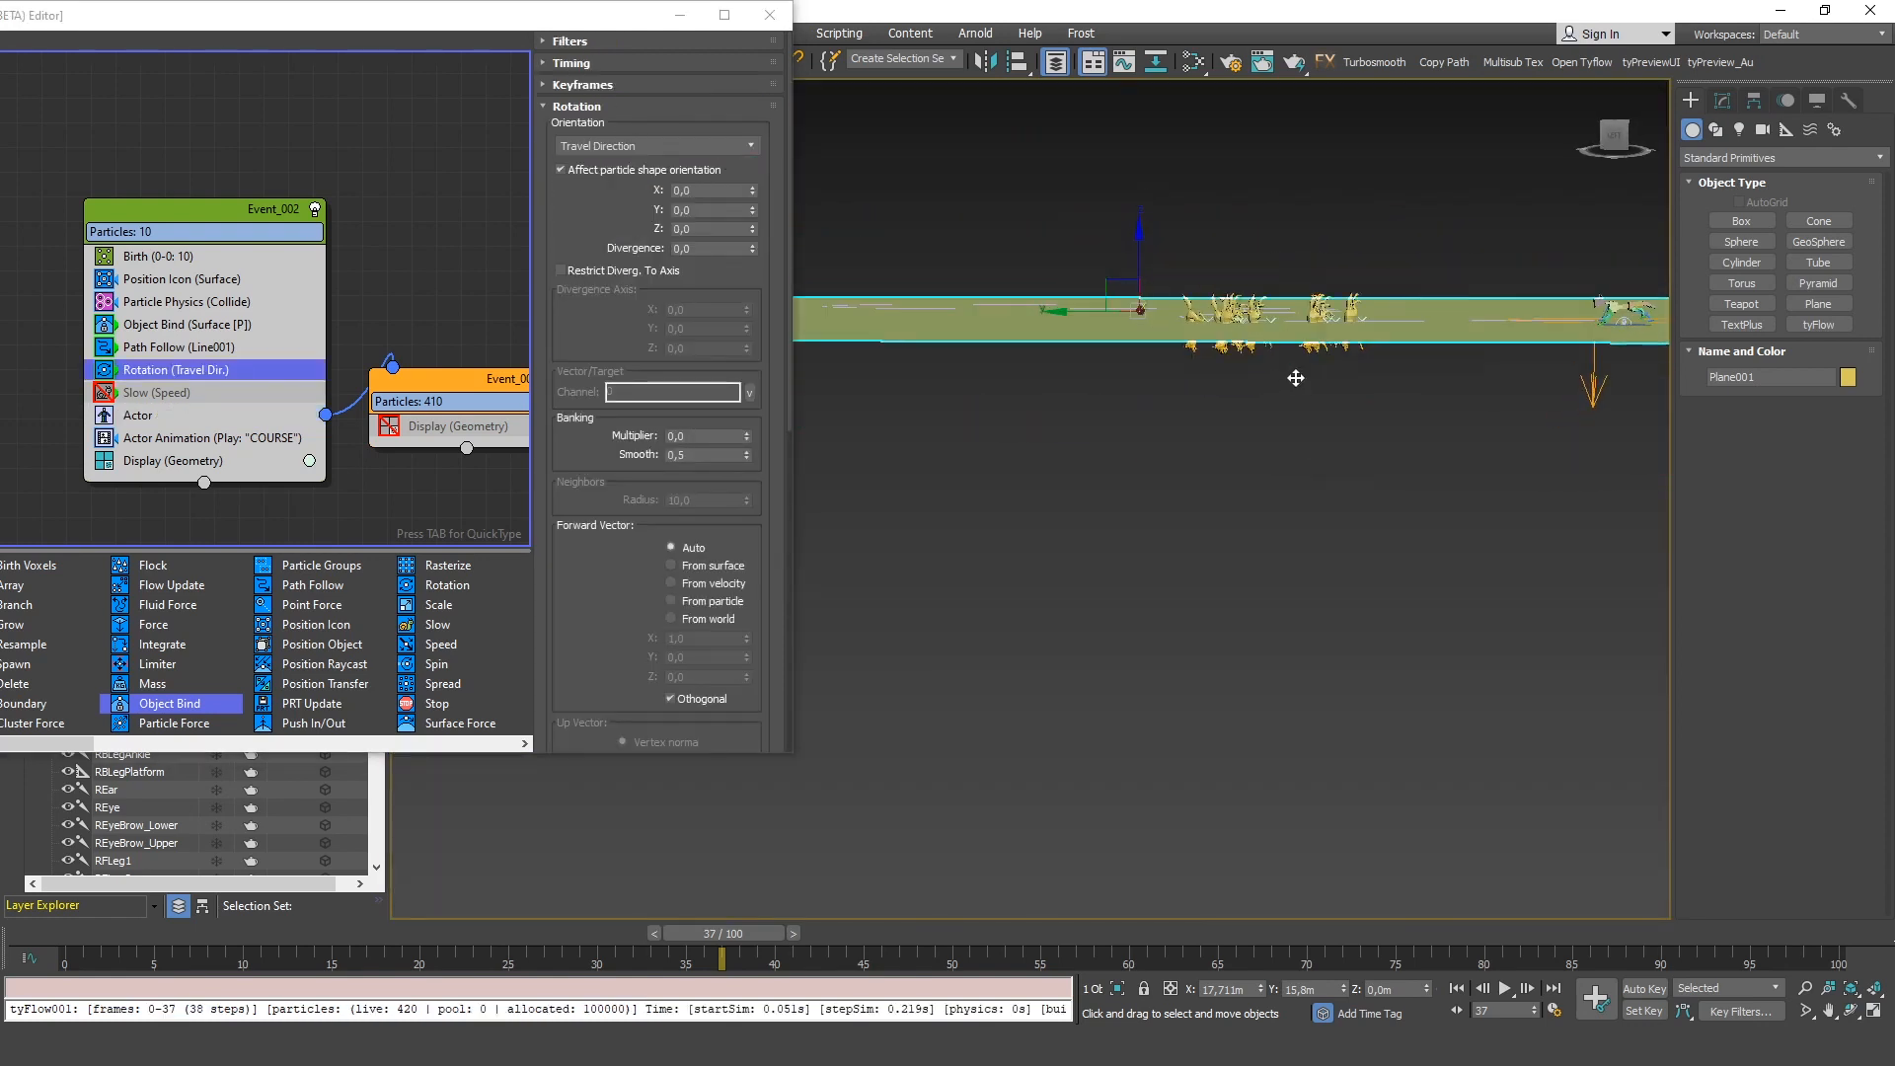
Set the Rotation operator's X value to 90 to stand the wolves upright, and preview up to frame 41
scroll(1305, 314, up, 3)
drag(712, 190, 561, 181)
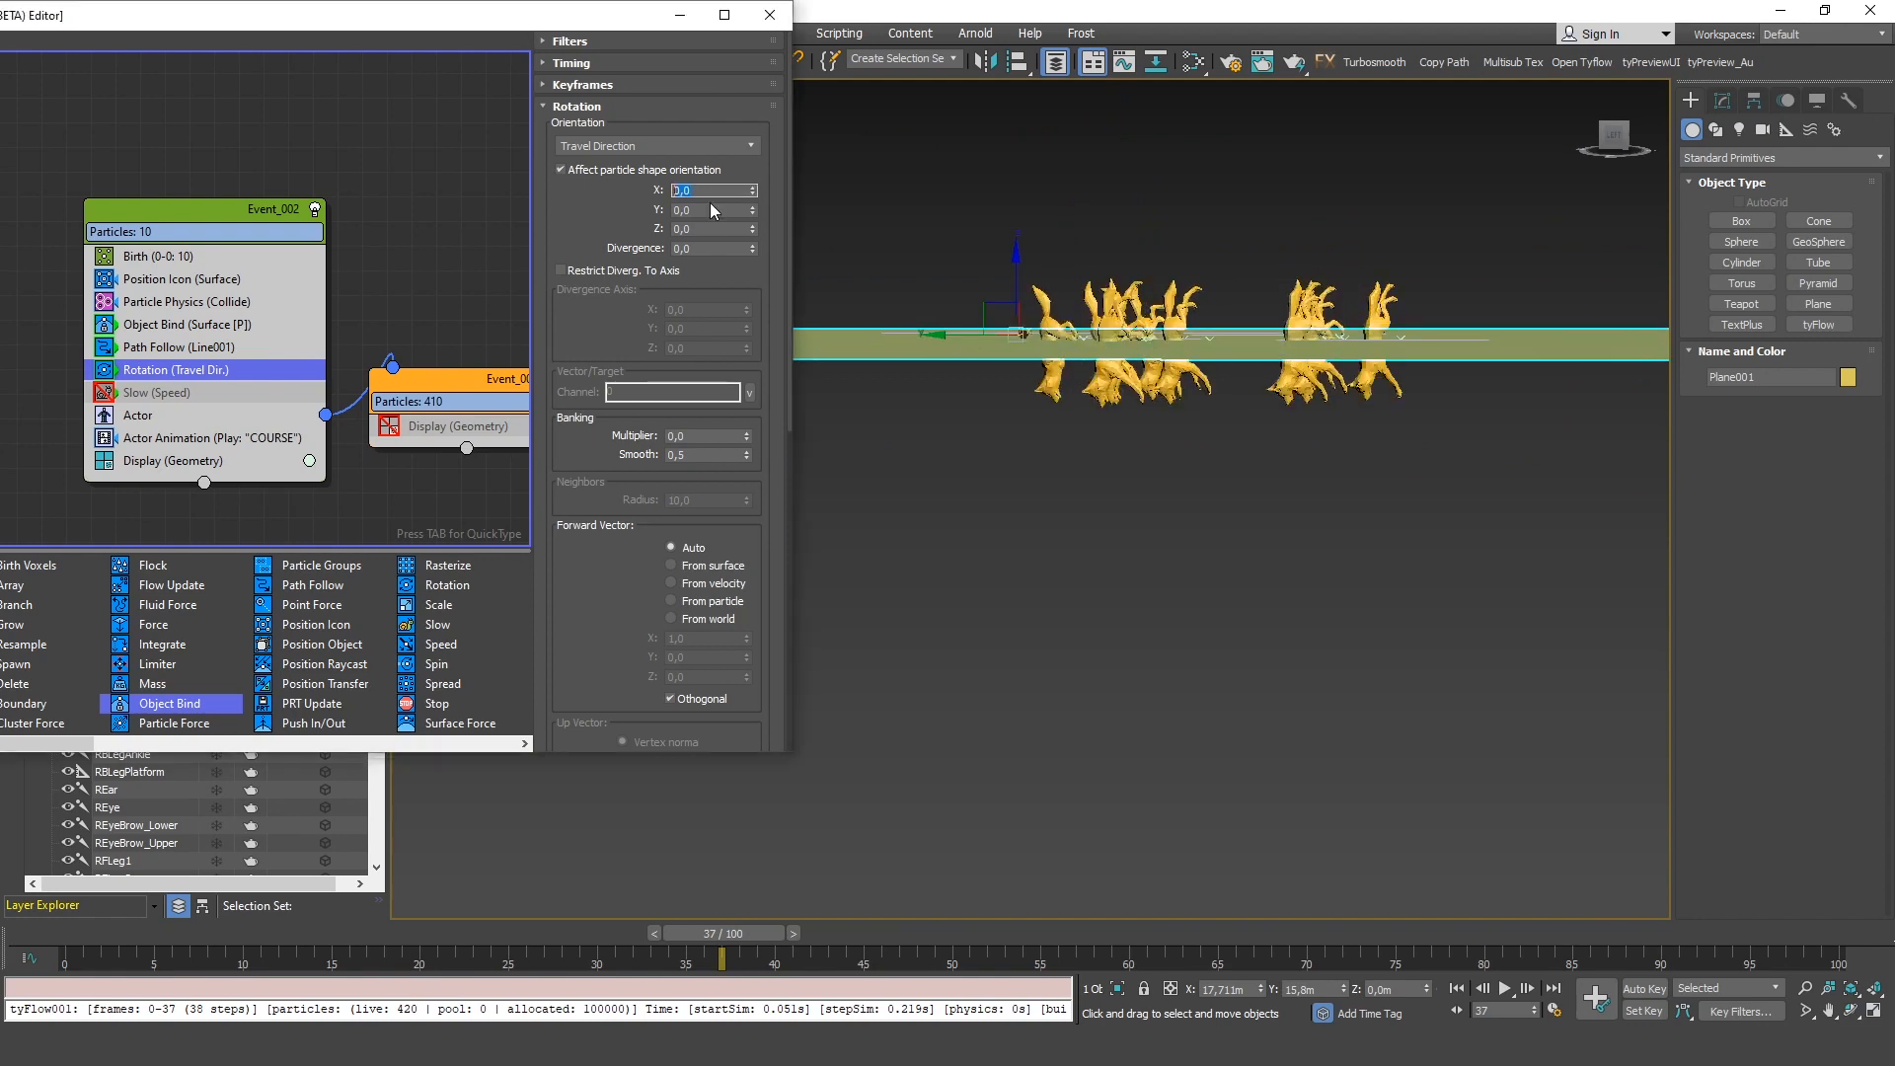
text(90)
key(Tab)
alt+middle_drag(1066, 252, 1115, 420)
scroll(1116, 420, up, 2)
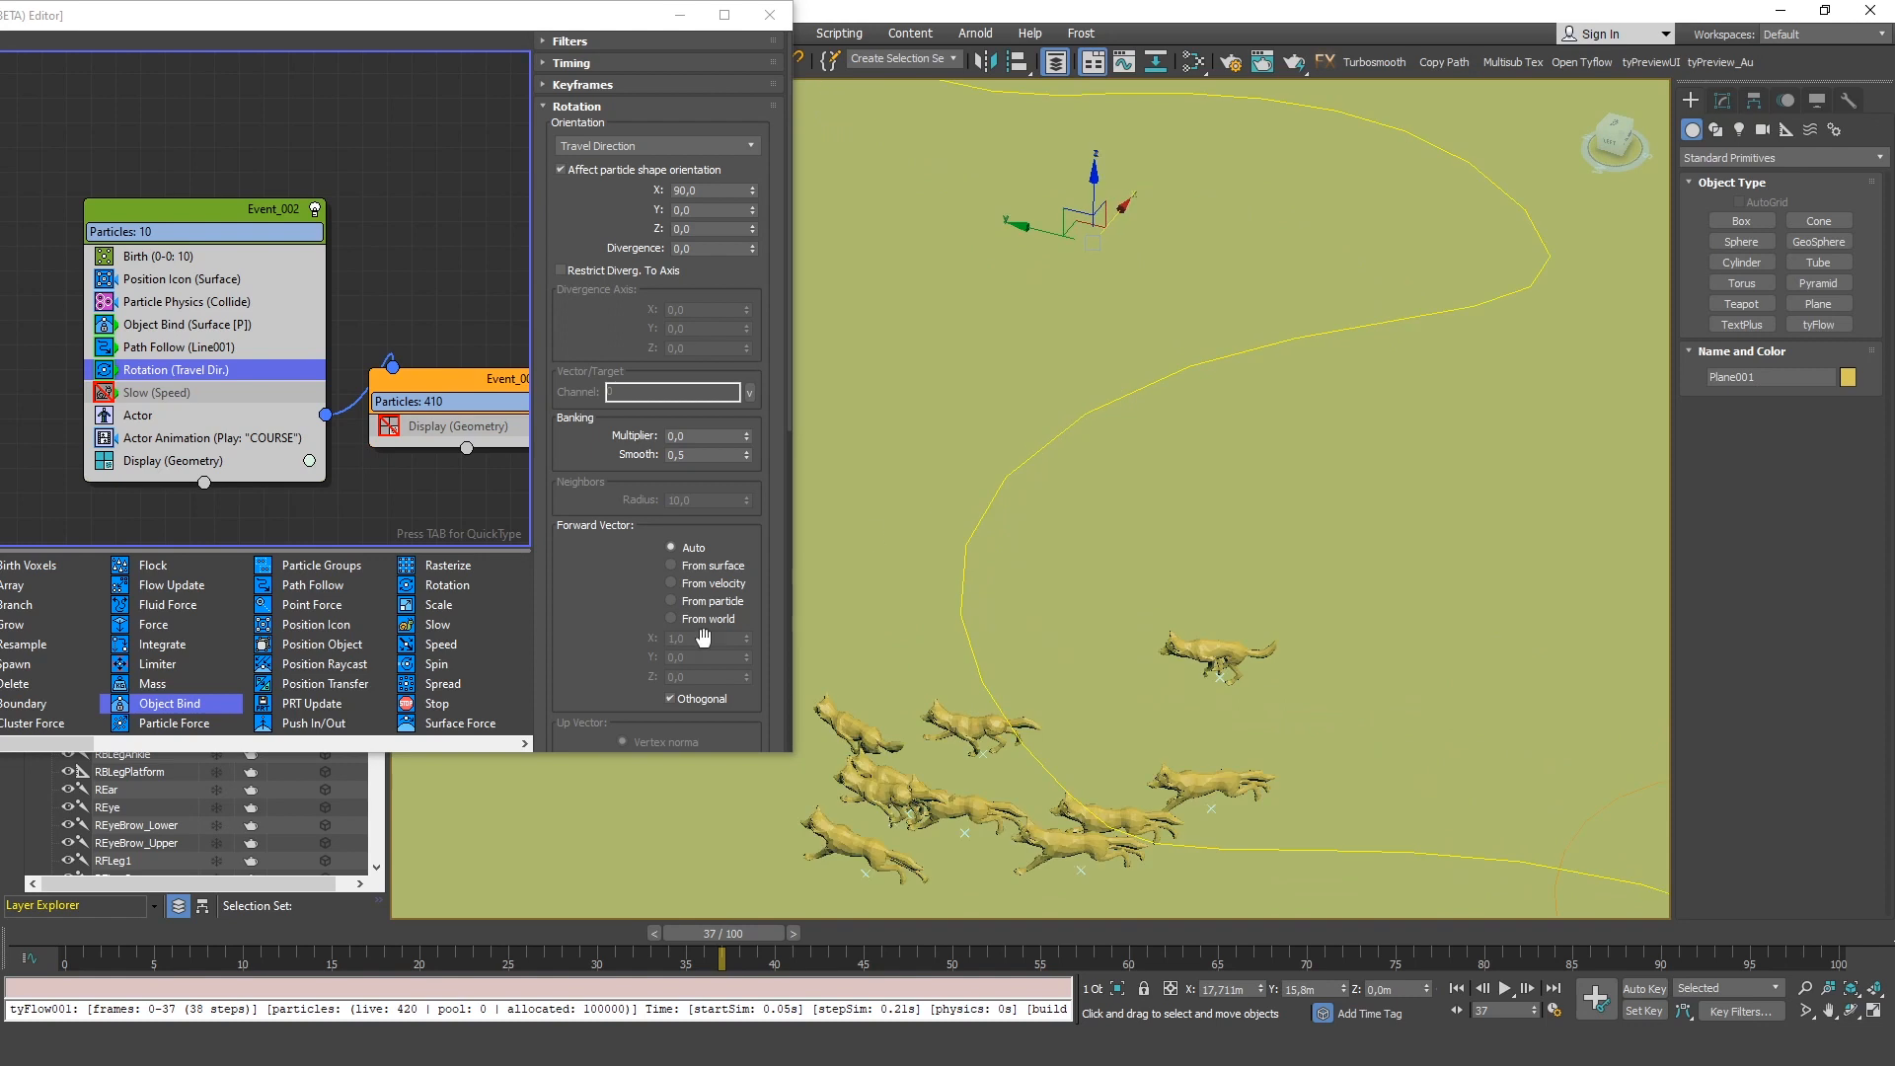
drag(179, 928, 791, 932)
scroll(1164, 529, down, 4)
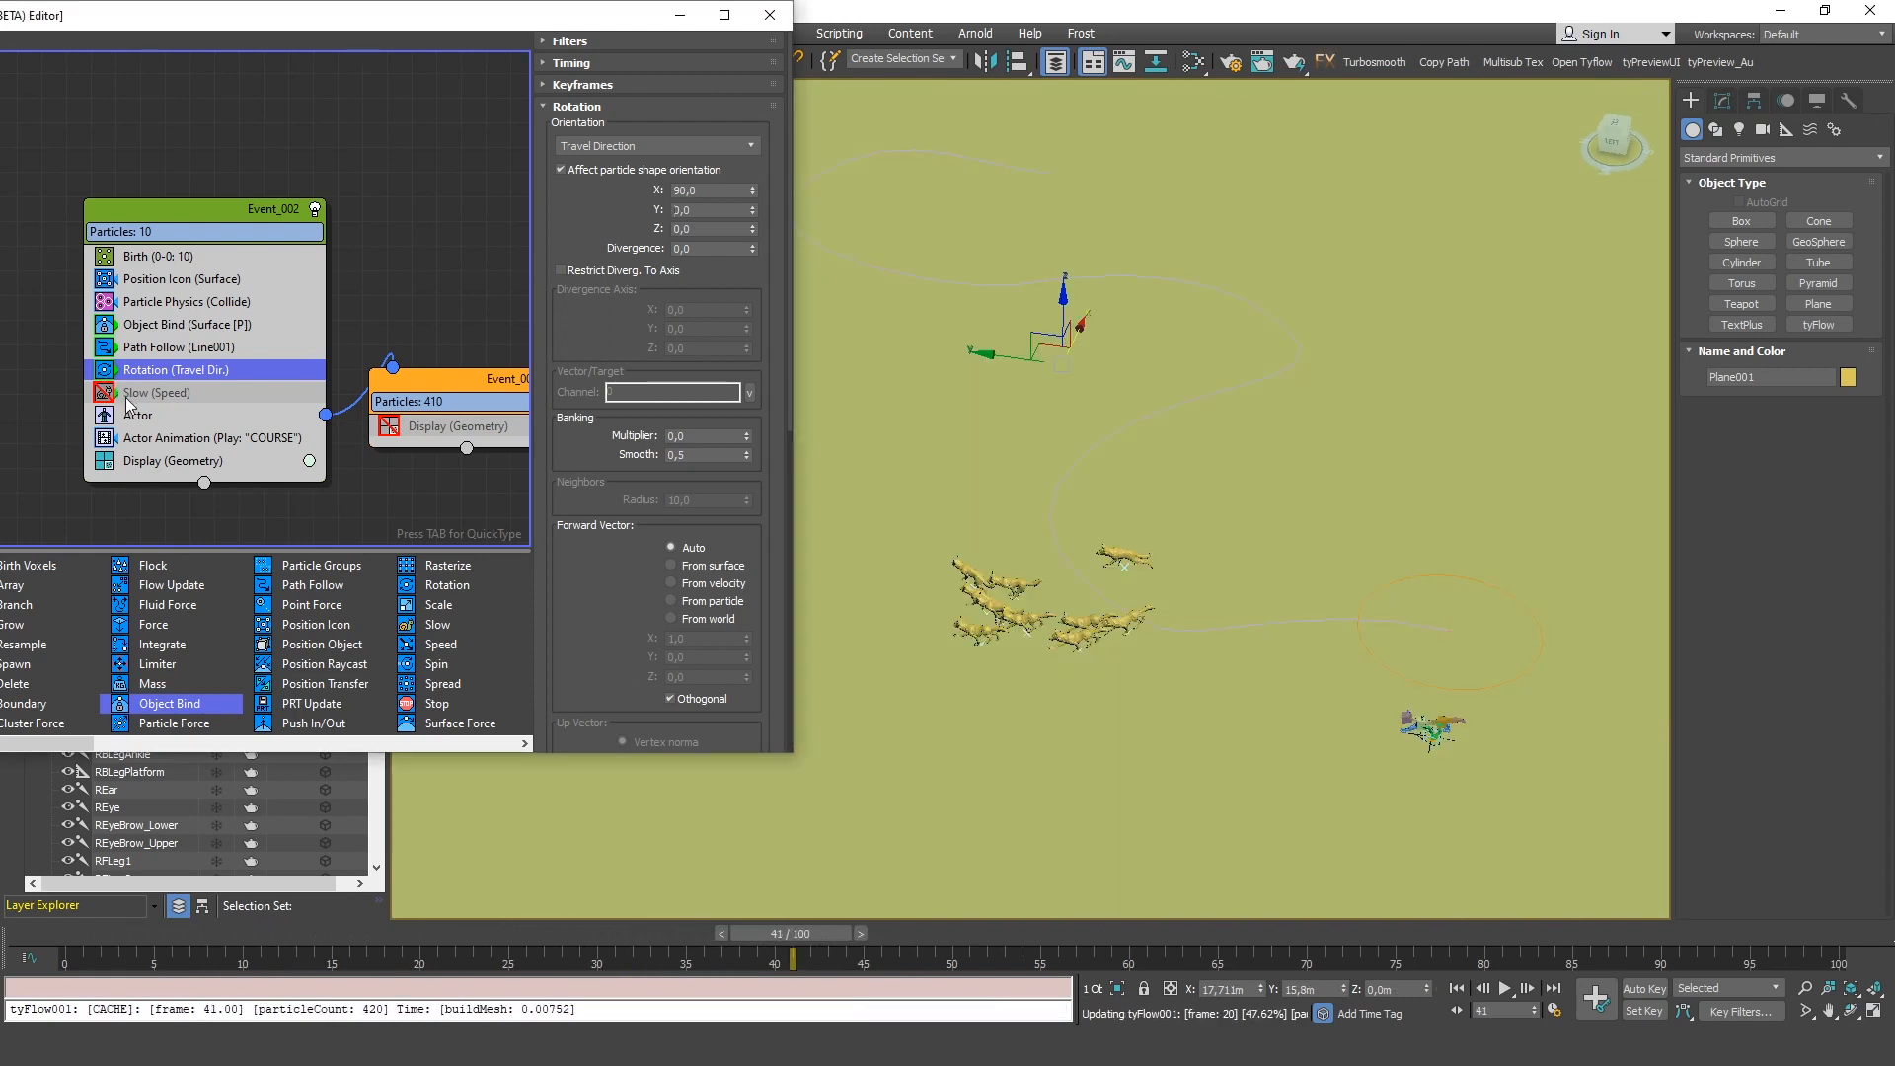
Re-enable the Slow operator, preview the run to frame 94, and set the Rotation interpolation value to 0.5
click(106, 391)
alt+middle_drag(1108, 523, 1117, 564)
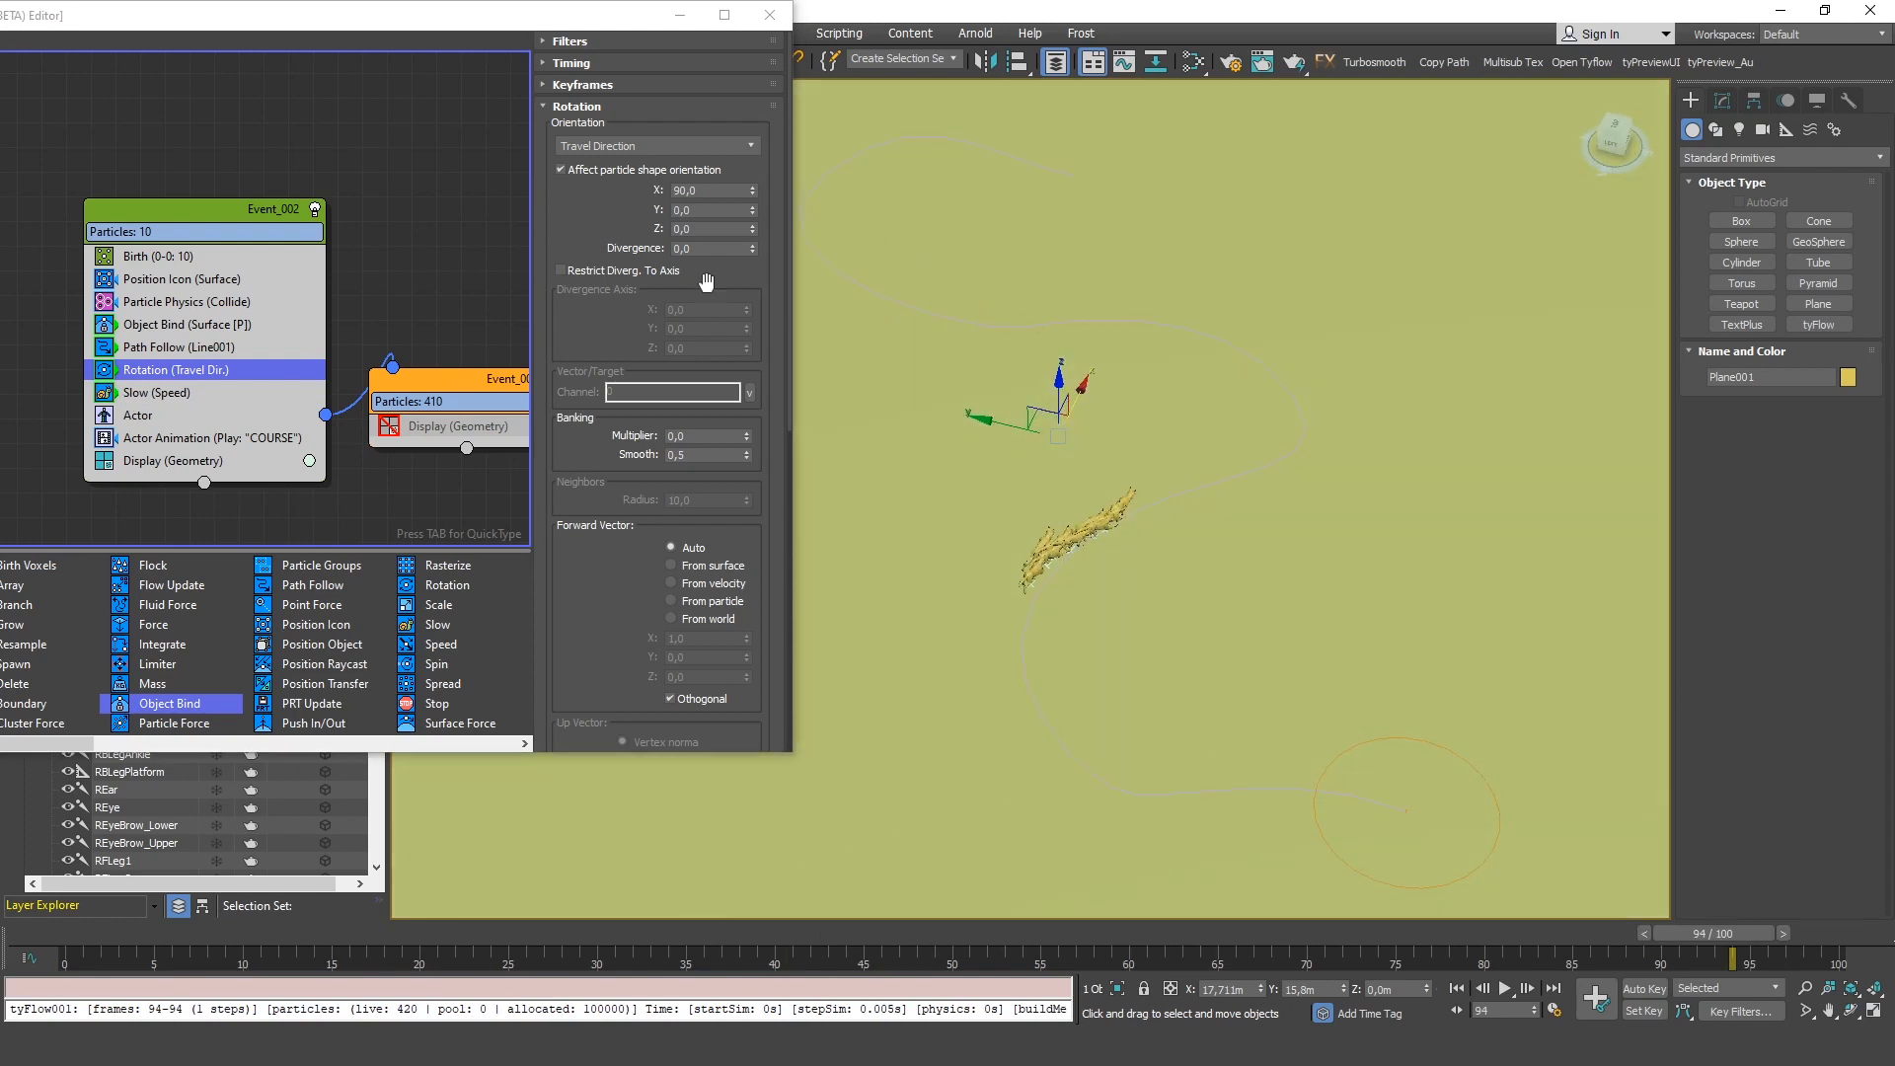
scroll(609, 643, down, 6)
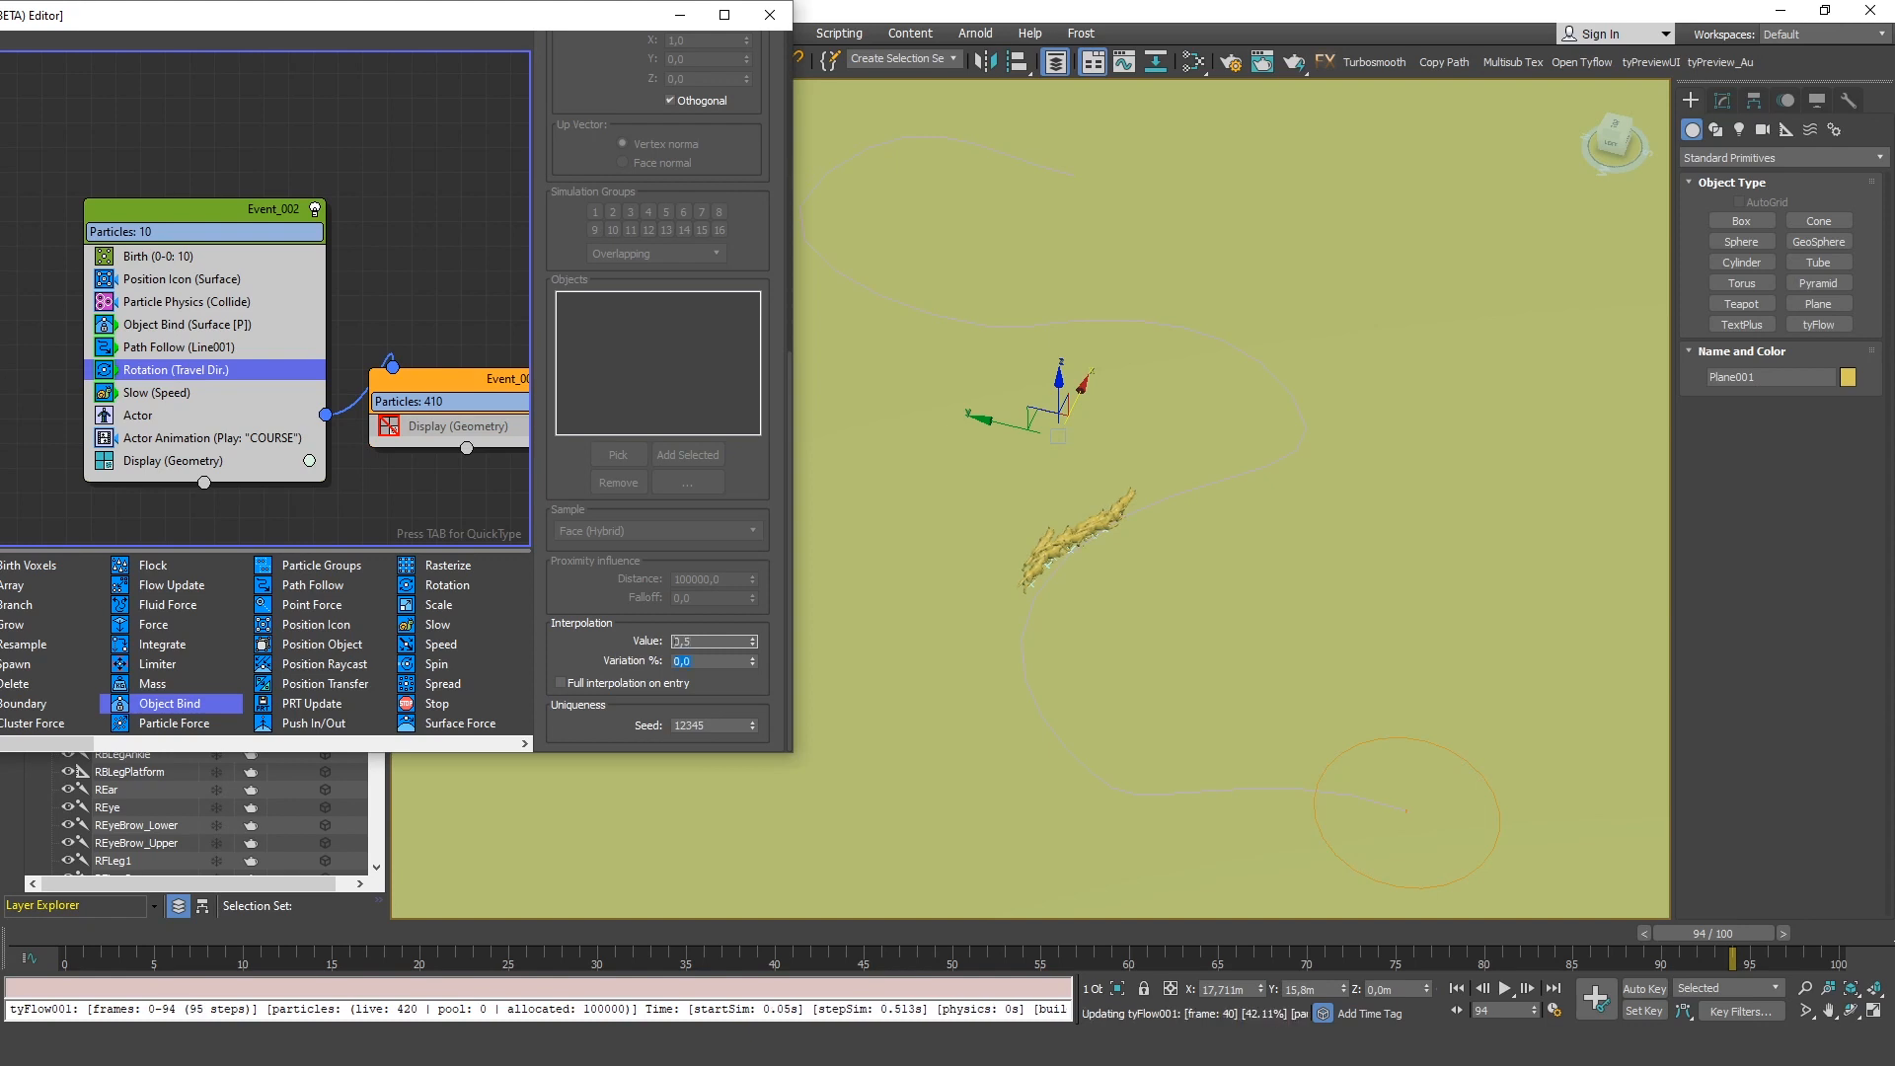
Add a Flock operator between Rotation and Slow in Event_002
key(Tab)
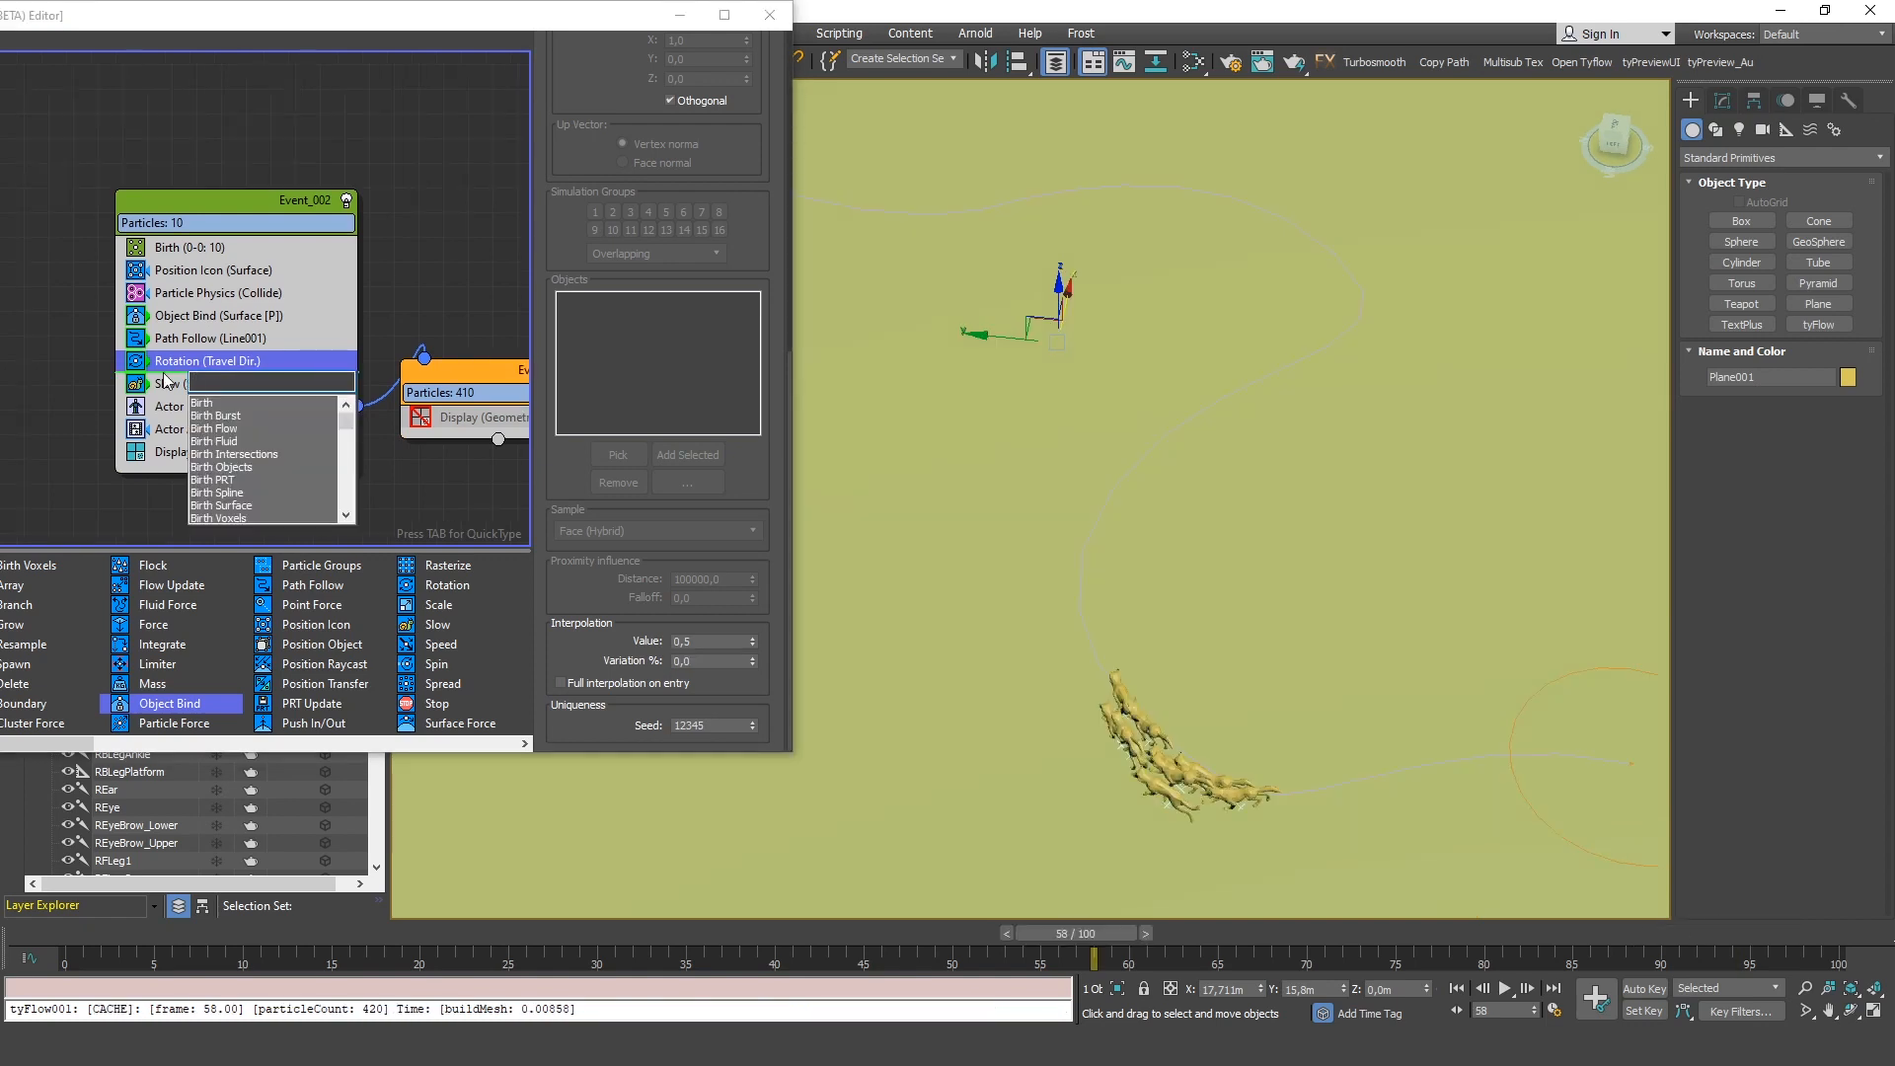
text(flock)
key(Return)
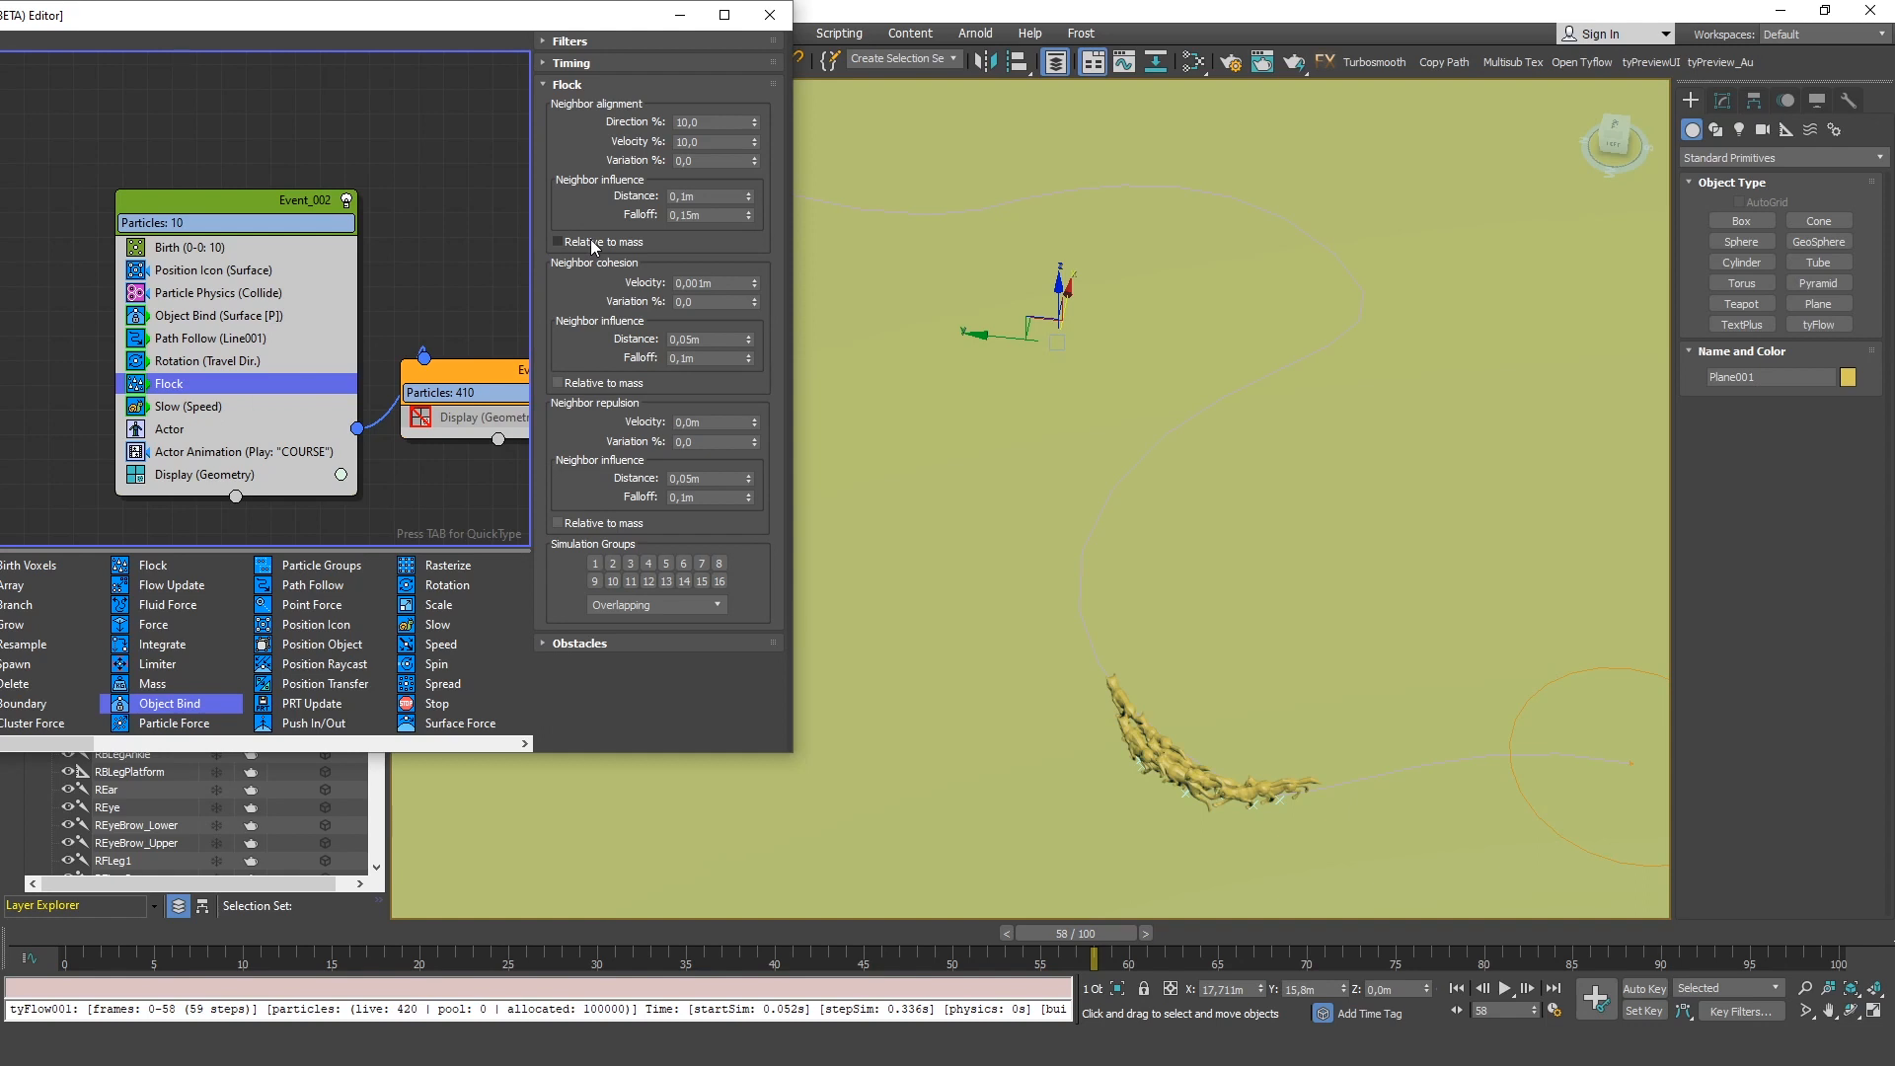
Try a neighbor repulsion velocity of 1.0 m with a 0.2 m influence distance in Flock, and lower the velocity again
click(710, 122)
click(701, 144)
click(718, 423)
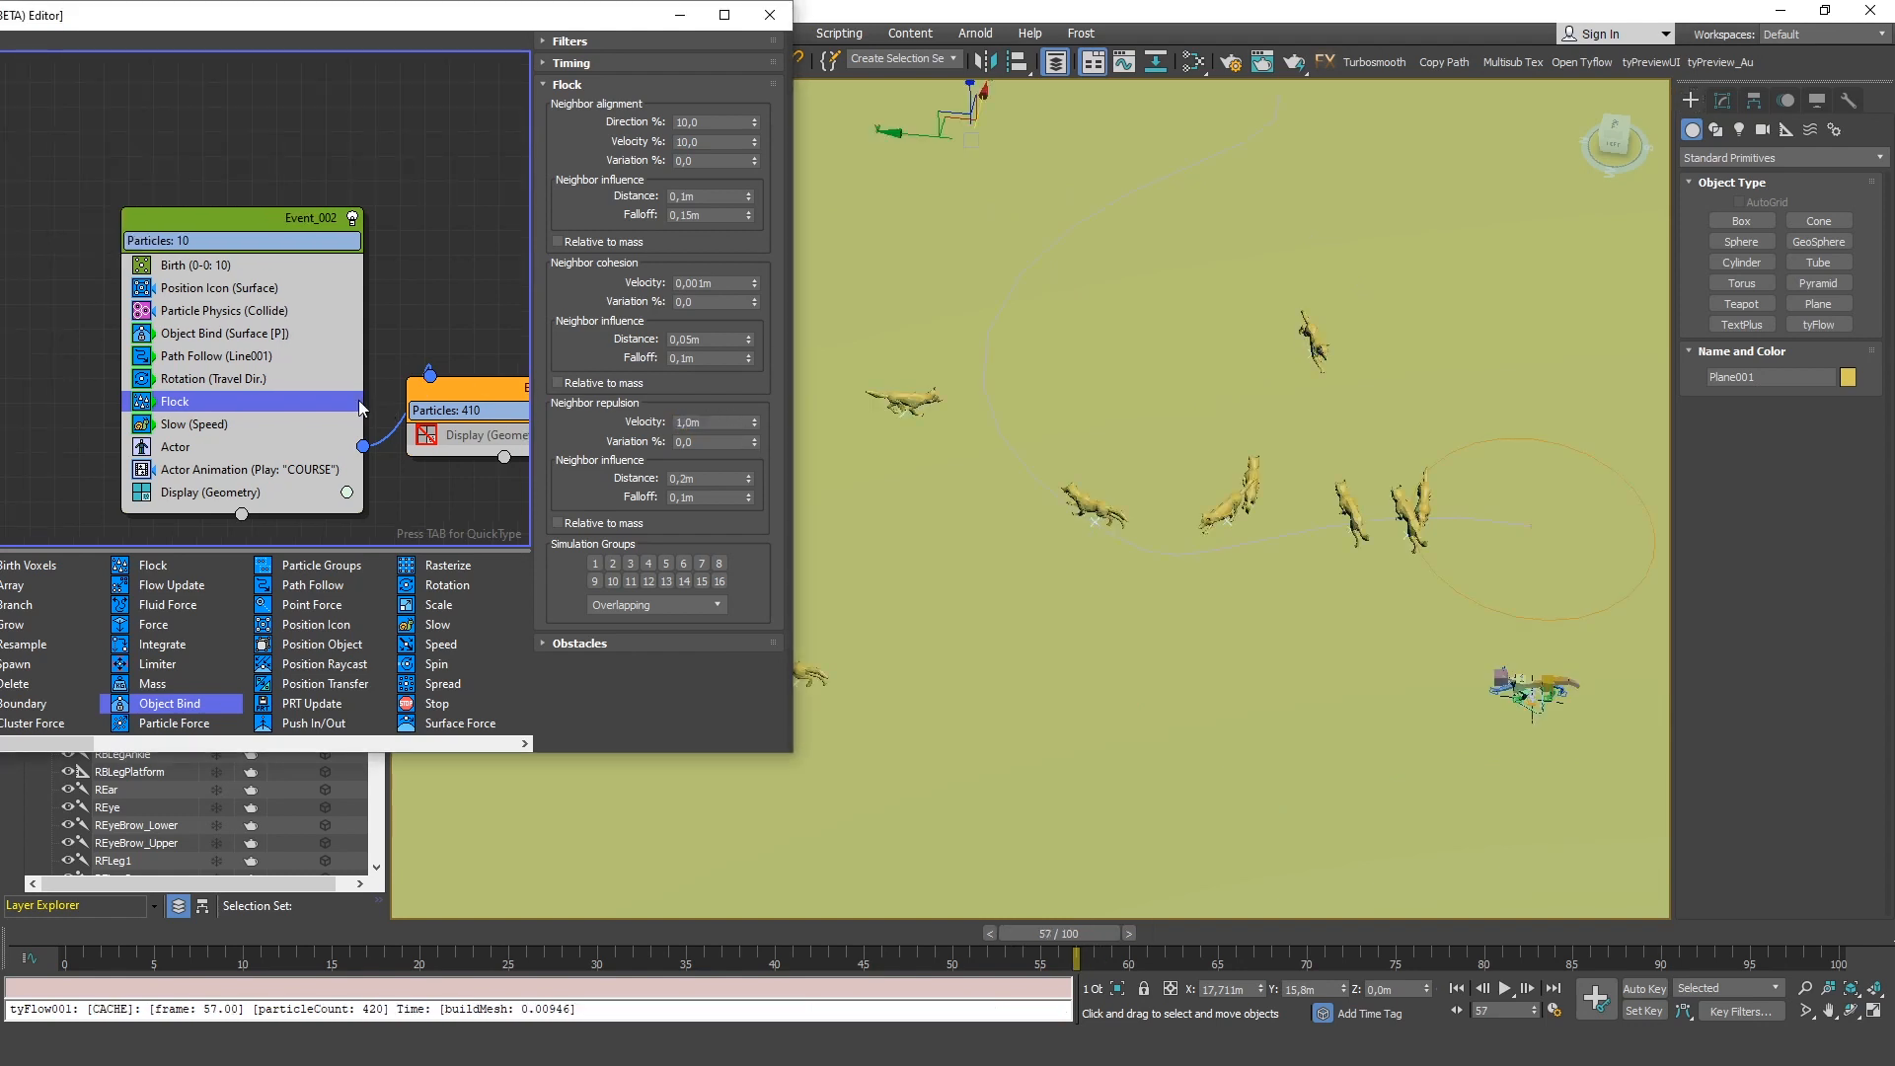
double_click(693, 424)
text(0)
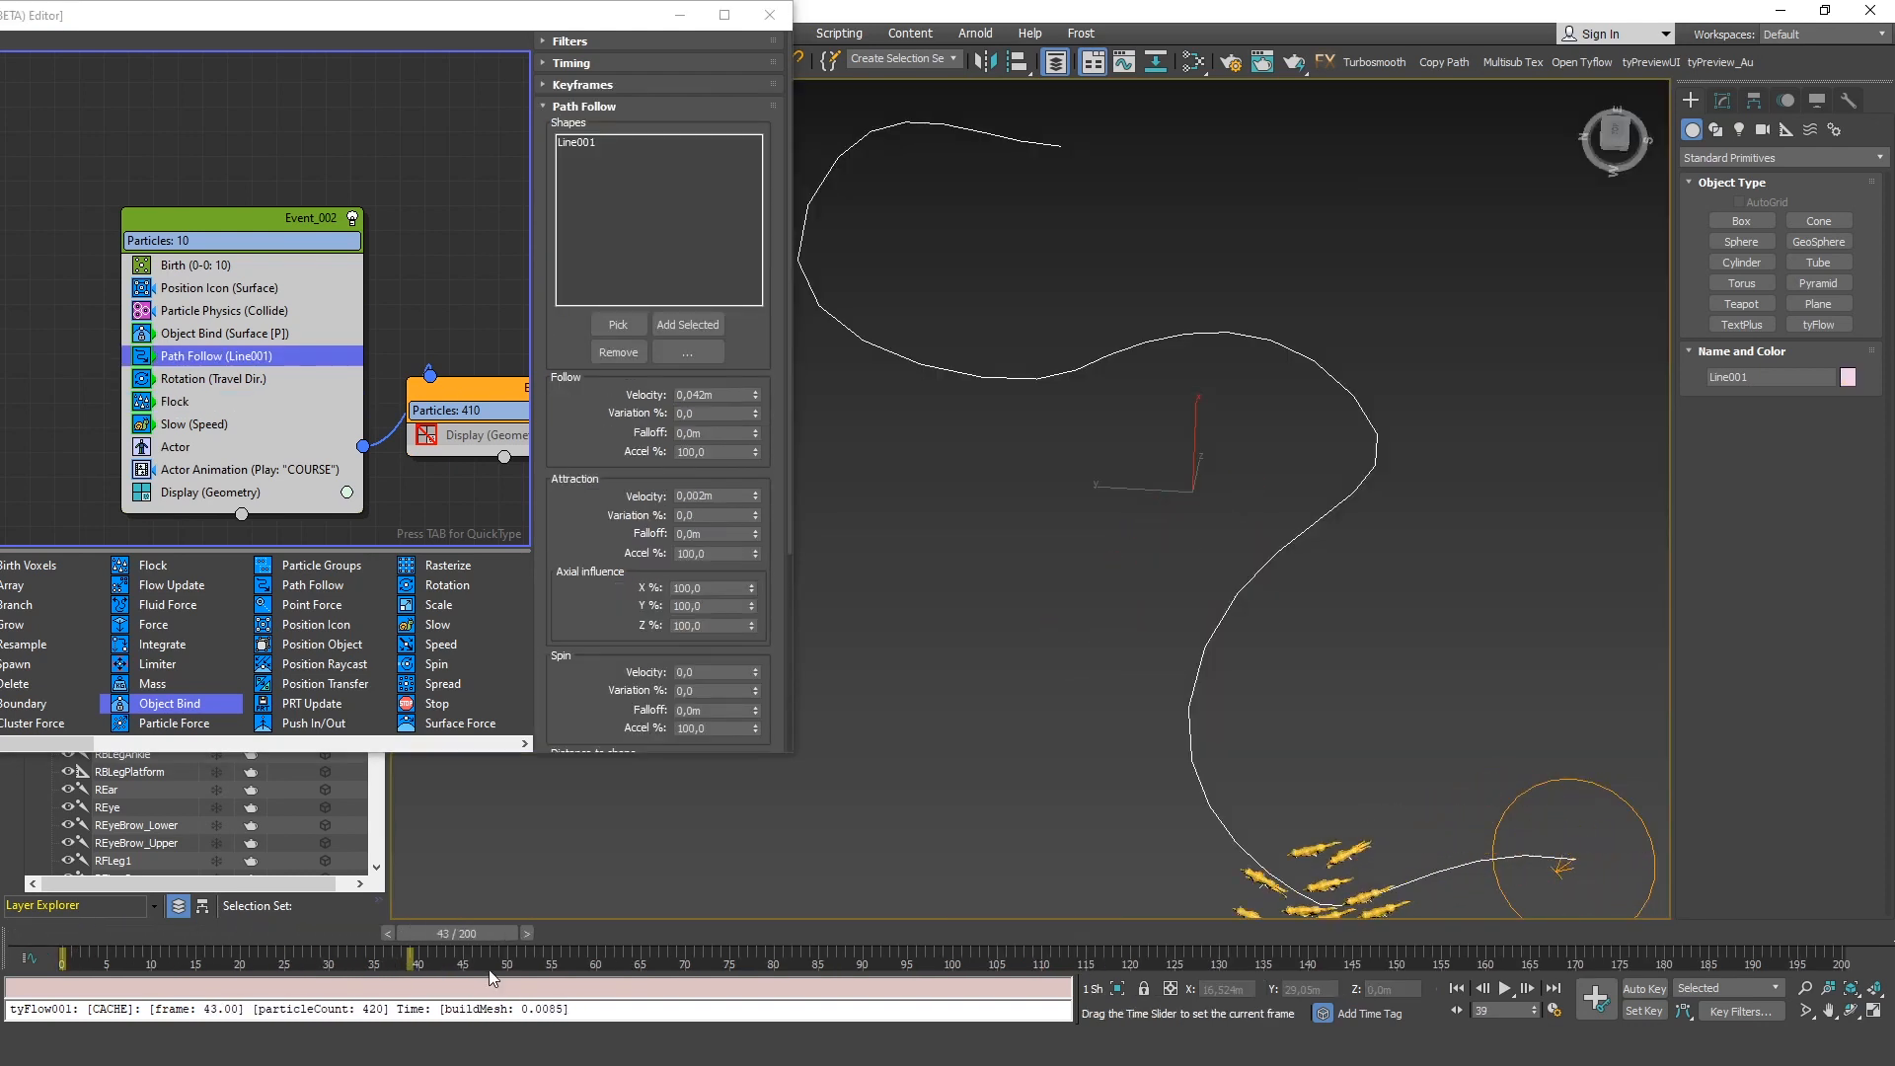
Preview the run up to frame 200, and make a preview video of the Perspective viewport at 50 percent output size
drag(1076, 969, 1856, 957)
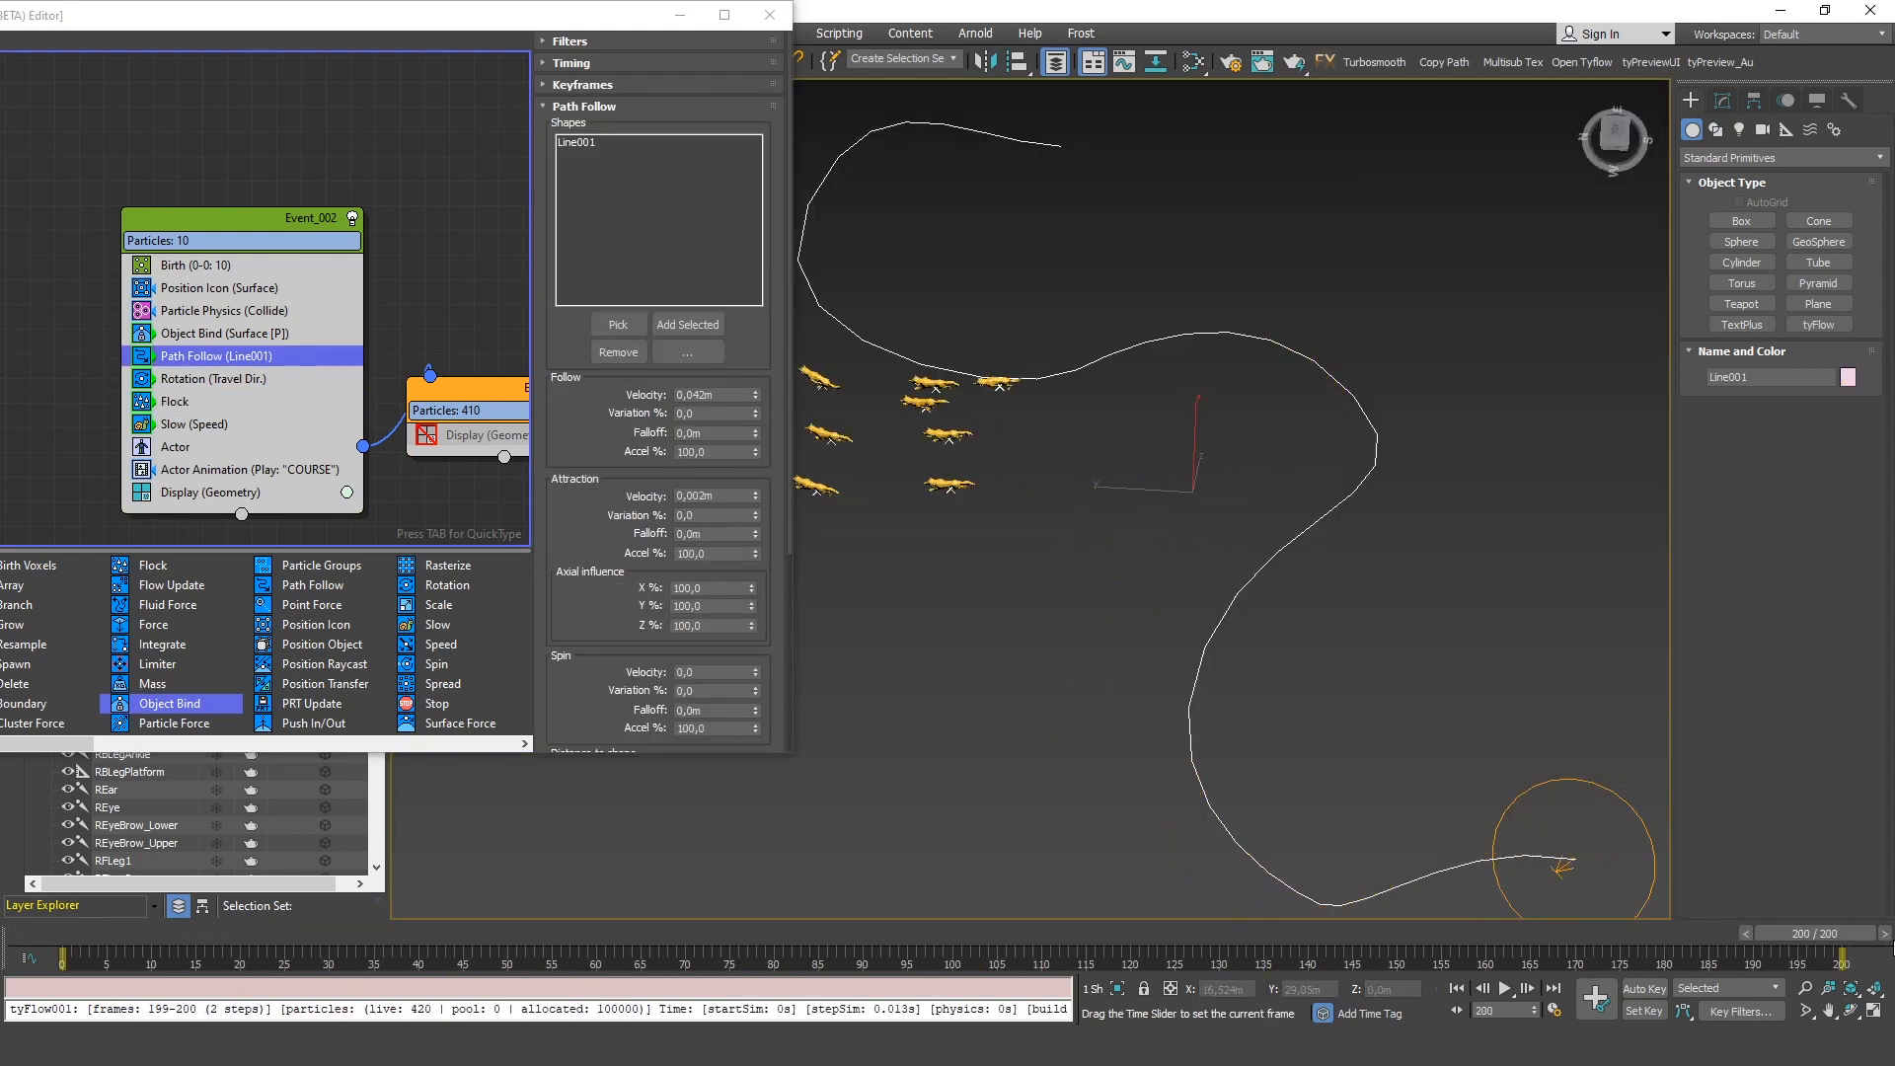
middle_drag(1087, 468, 1321, 544)
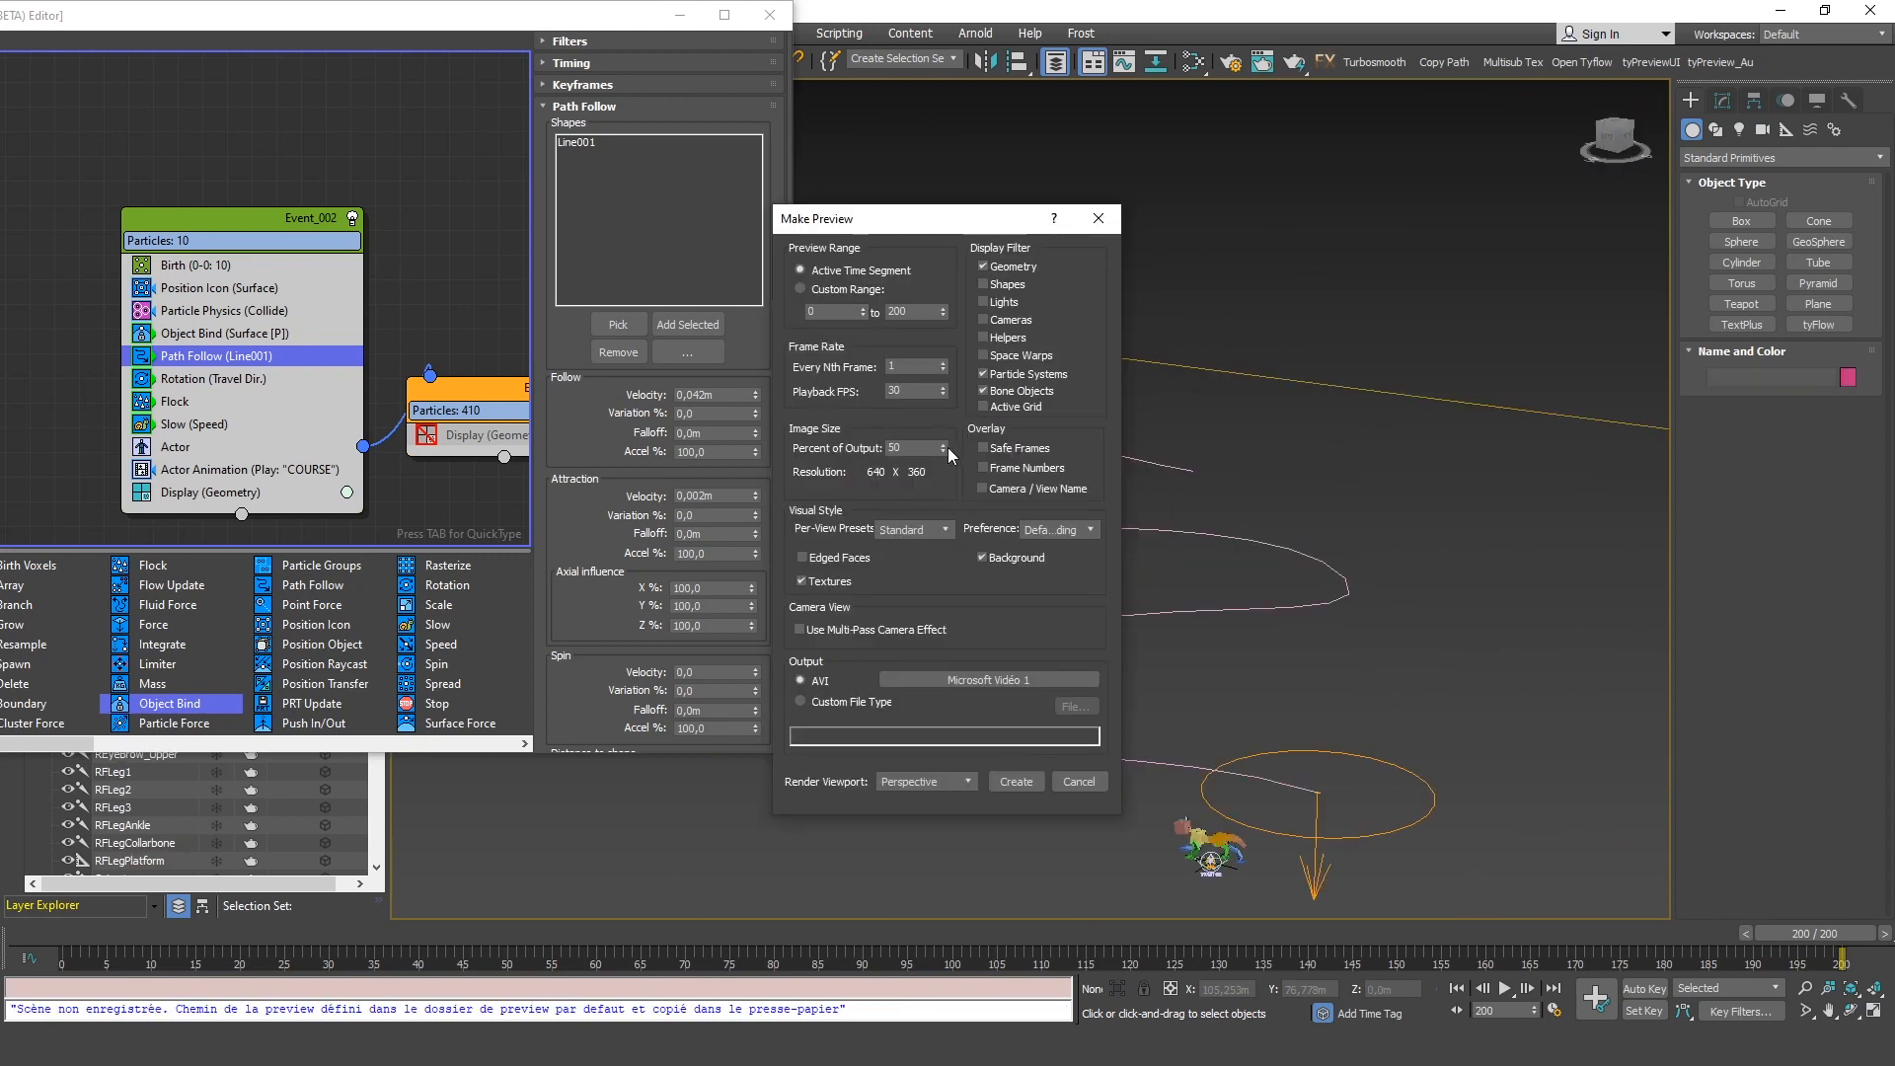
click(1016, 782)
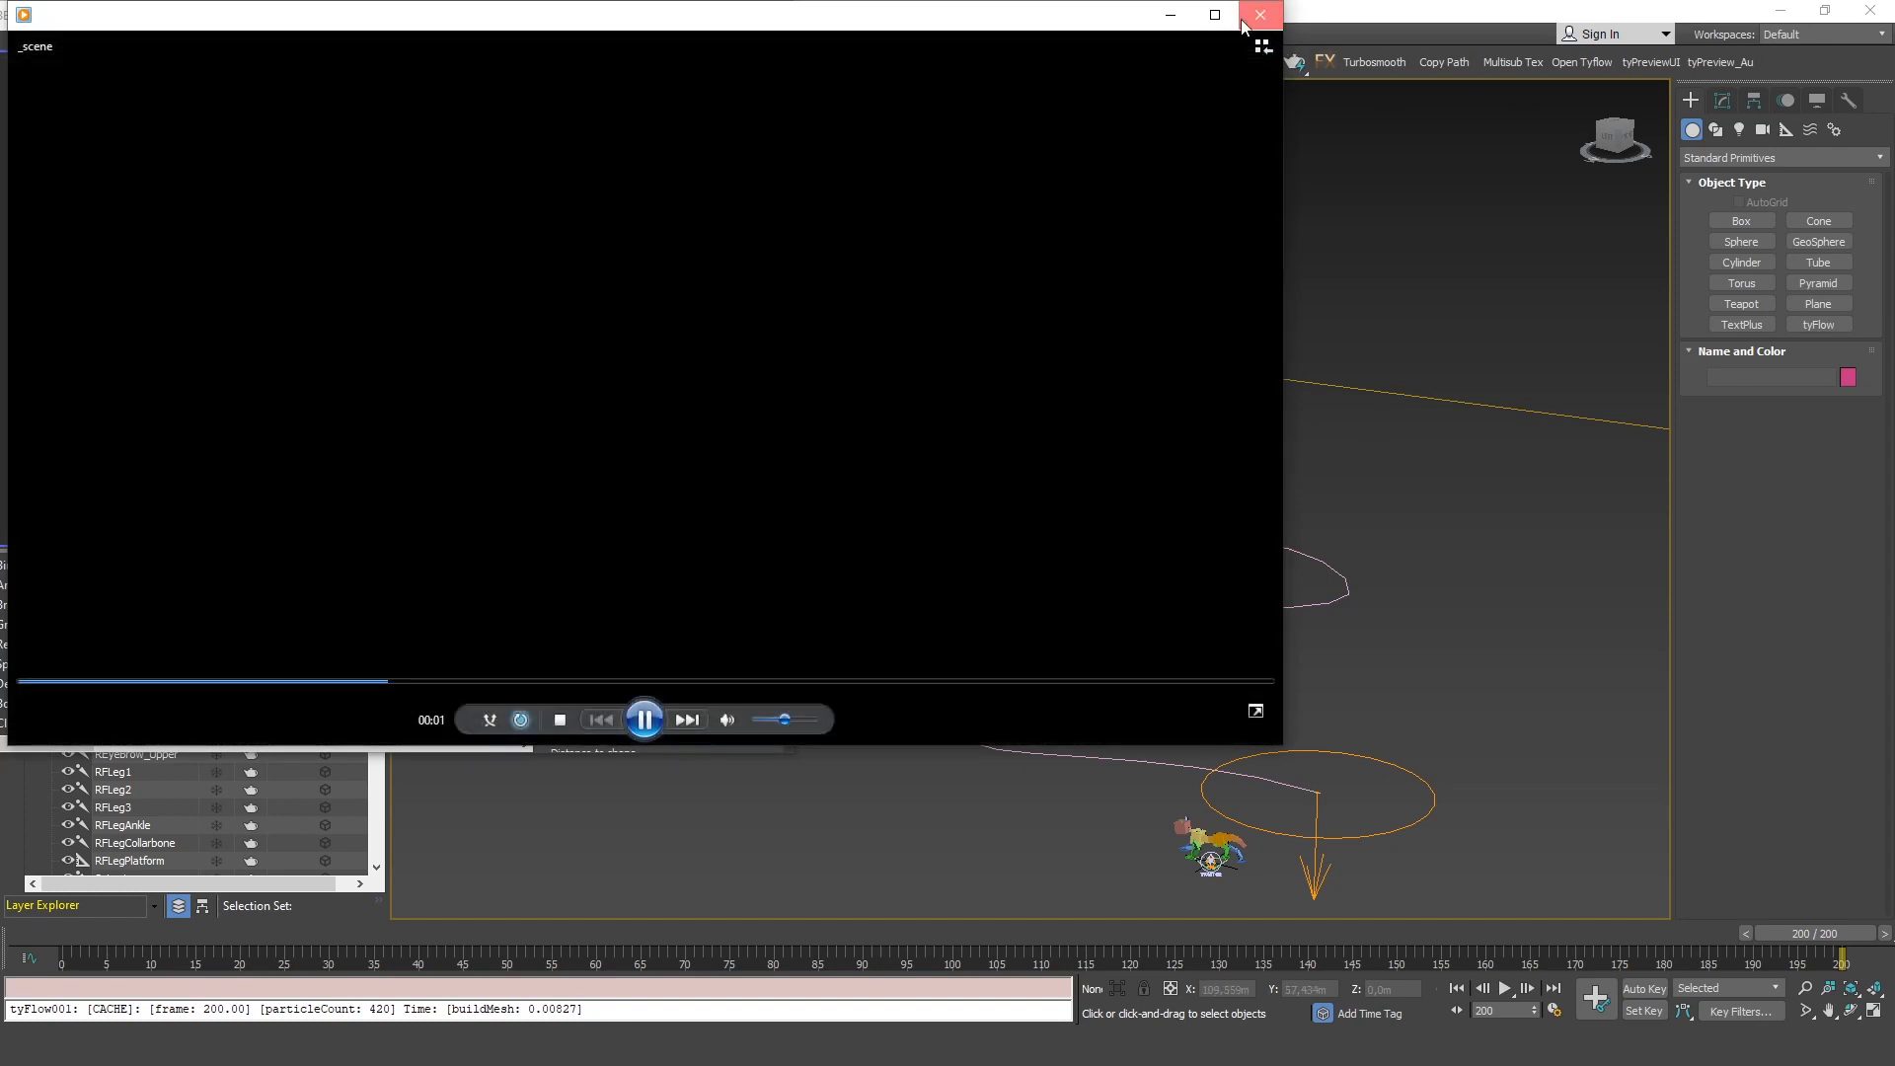
click(1259, 15)
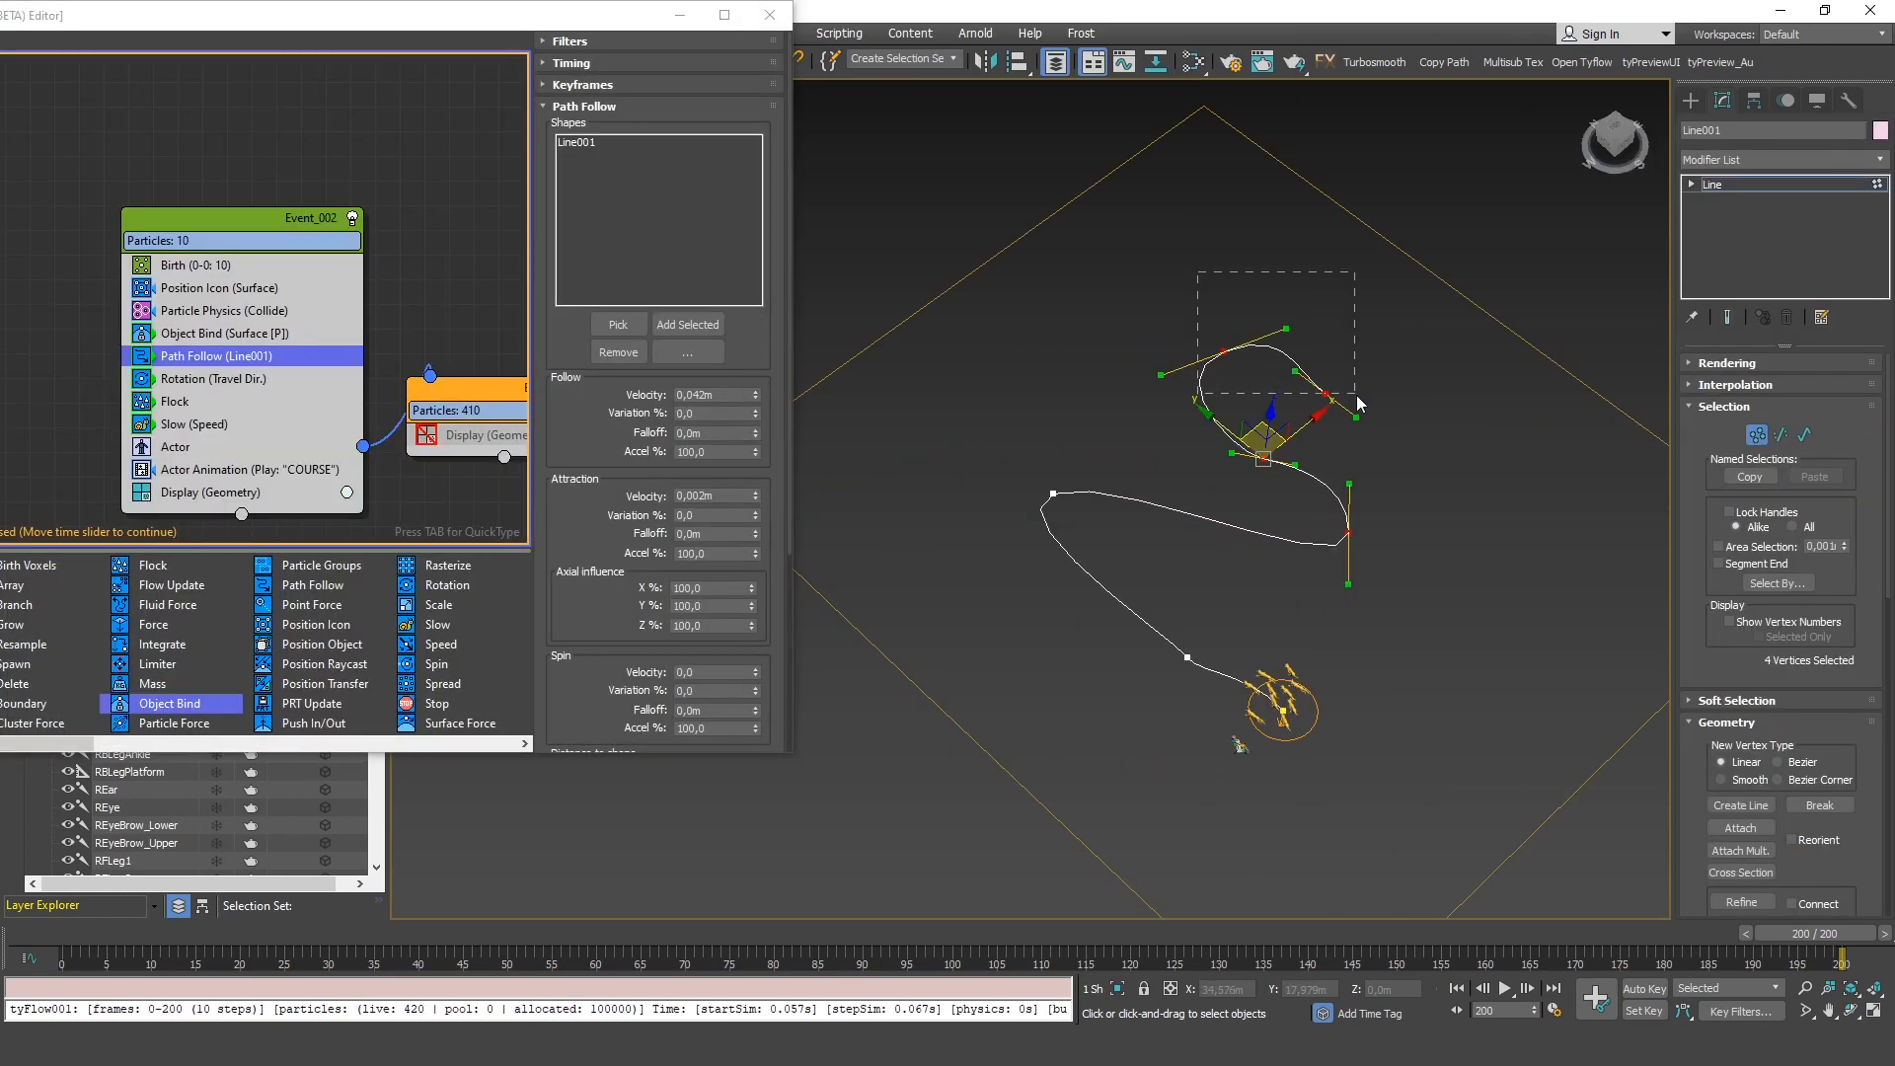
Reshape the far end of the Line001 path by scaling, rotating and moving its end vertices
drag(1366, 424, 1190, 571)
drag(1344, 500, 1171, 390)
key(r)
mouse_move(1087, 446)
alt+mouse_down()
mouse_move(1206, 398)
mouse_move(1106, 467)
alt+mouse_up()
key(e)
key(w)
drag(1099, 350, 1299, 349)
key(e)
key(r)
Move and rotate the middle vertices of Line001 individually to form one wide bend
click(1175, 422)
click(1053, 492)
drag(1053, 488, 1055, 449)
key(e)
drag(1060, 561, 1118, 555)
key(w)
drag(1053, 476, 1002, 473)
click(1175, 421)
drag(1172, 401, 1082, 327)
key(e)
drag(1096, 402, 1052, 409)
drag(1272, 297, 1330, 312)
Rotate and scale the second vertex of Line001 to smooth the start of the path, and deselect the line
alt+middle_drag(1200, 568, 1146, 533)
scroll(1146, 548, up, 6)
click(1080, 545)
key(e)
key(t)
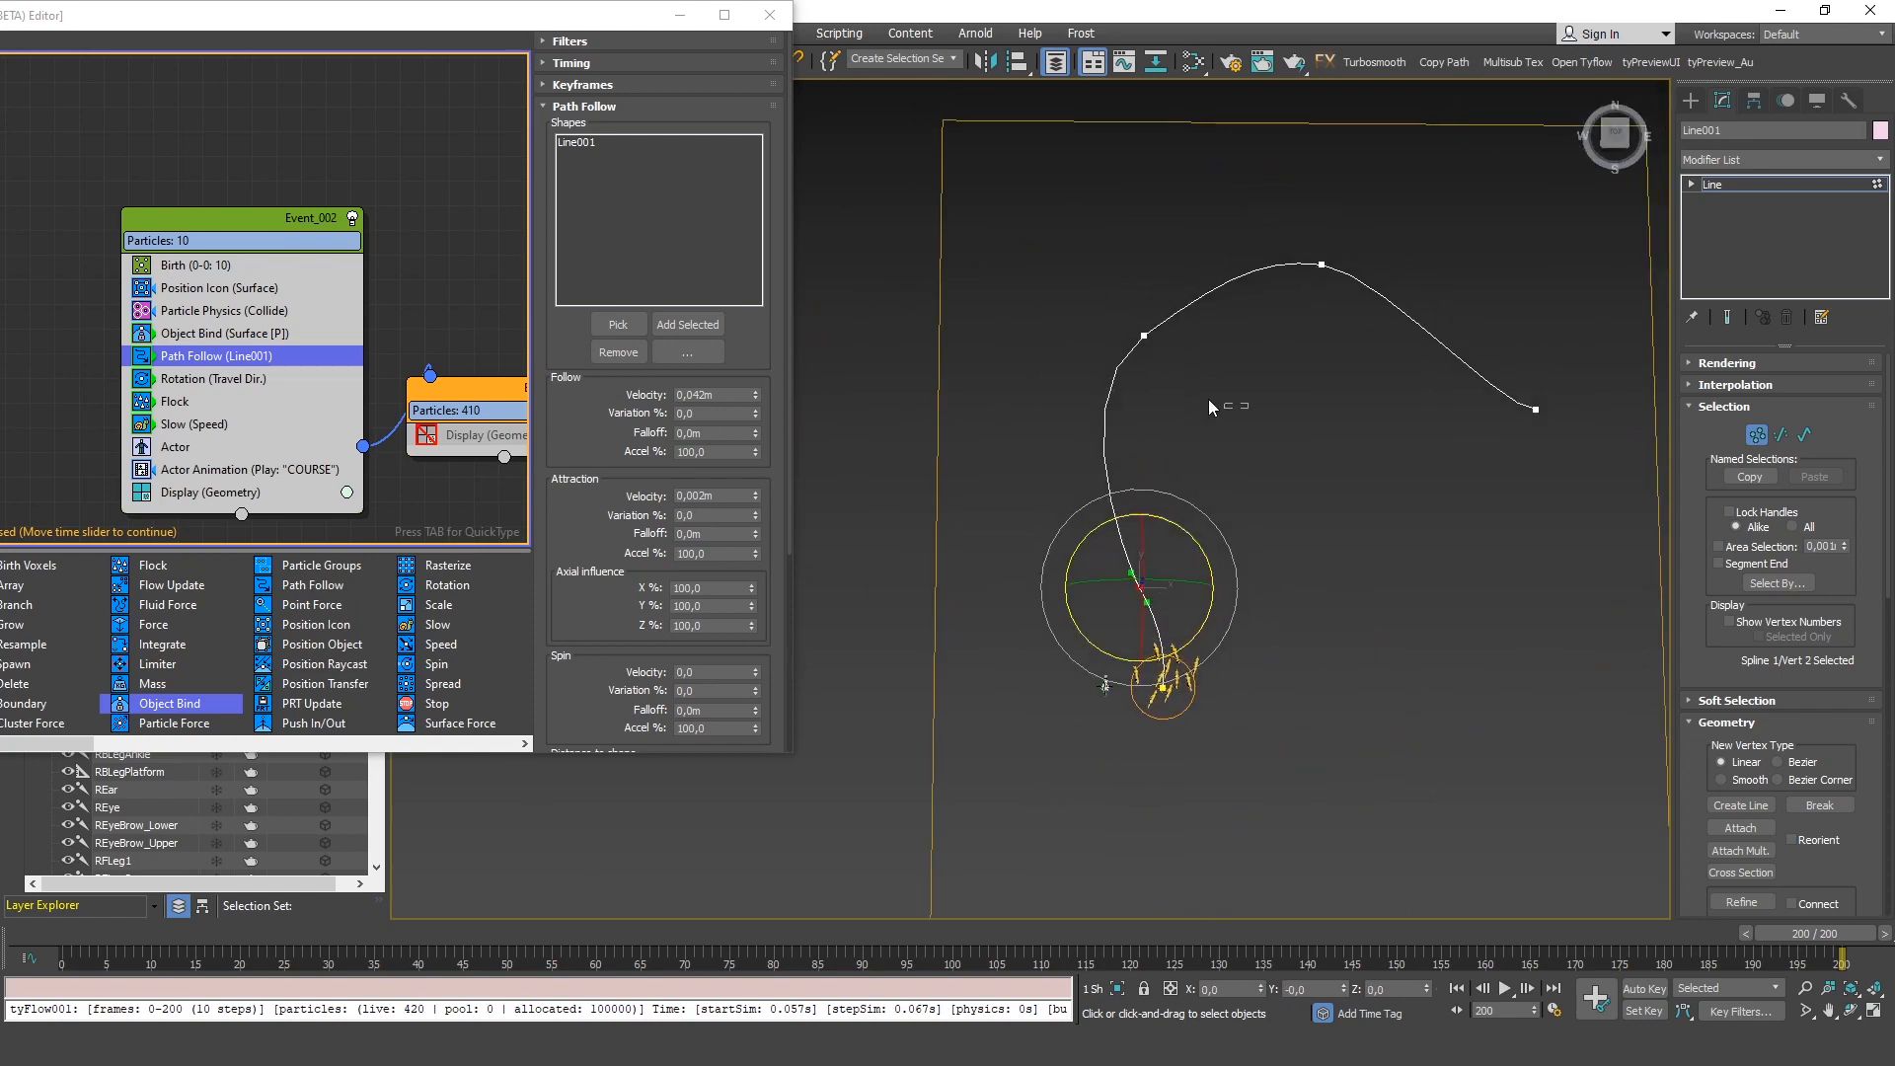
key(r)
drag(1155, 600, 1158, 512)
click(1382, 473)
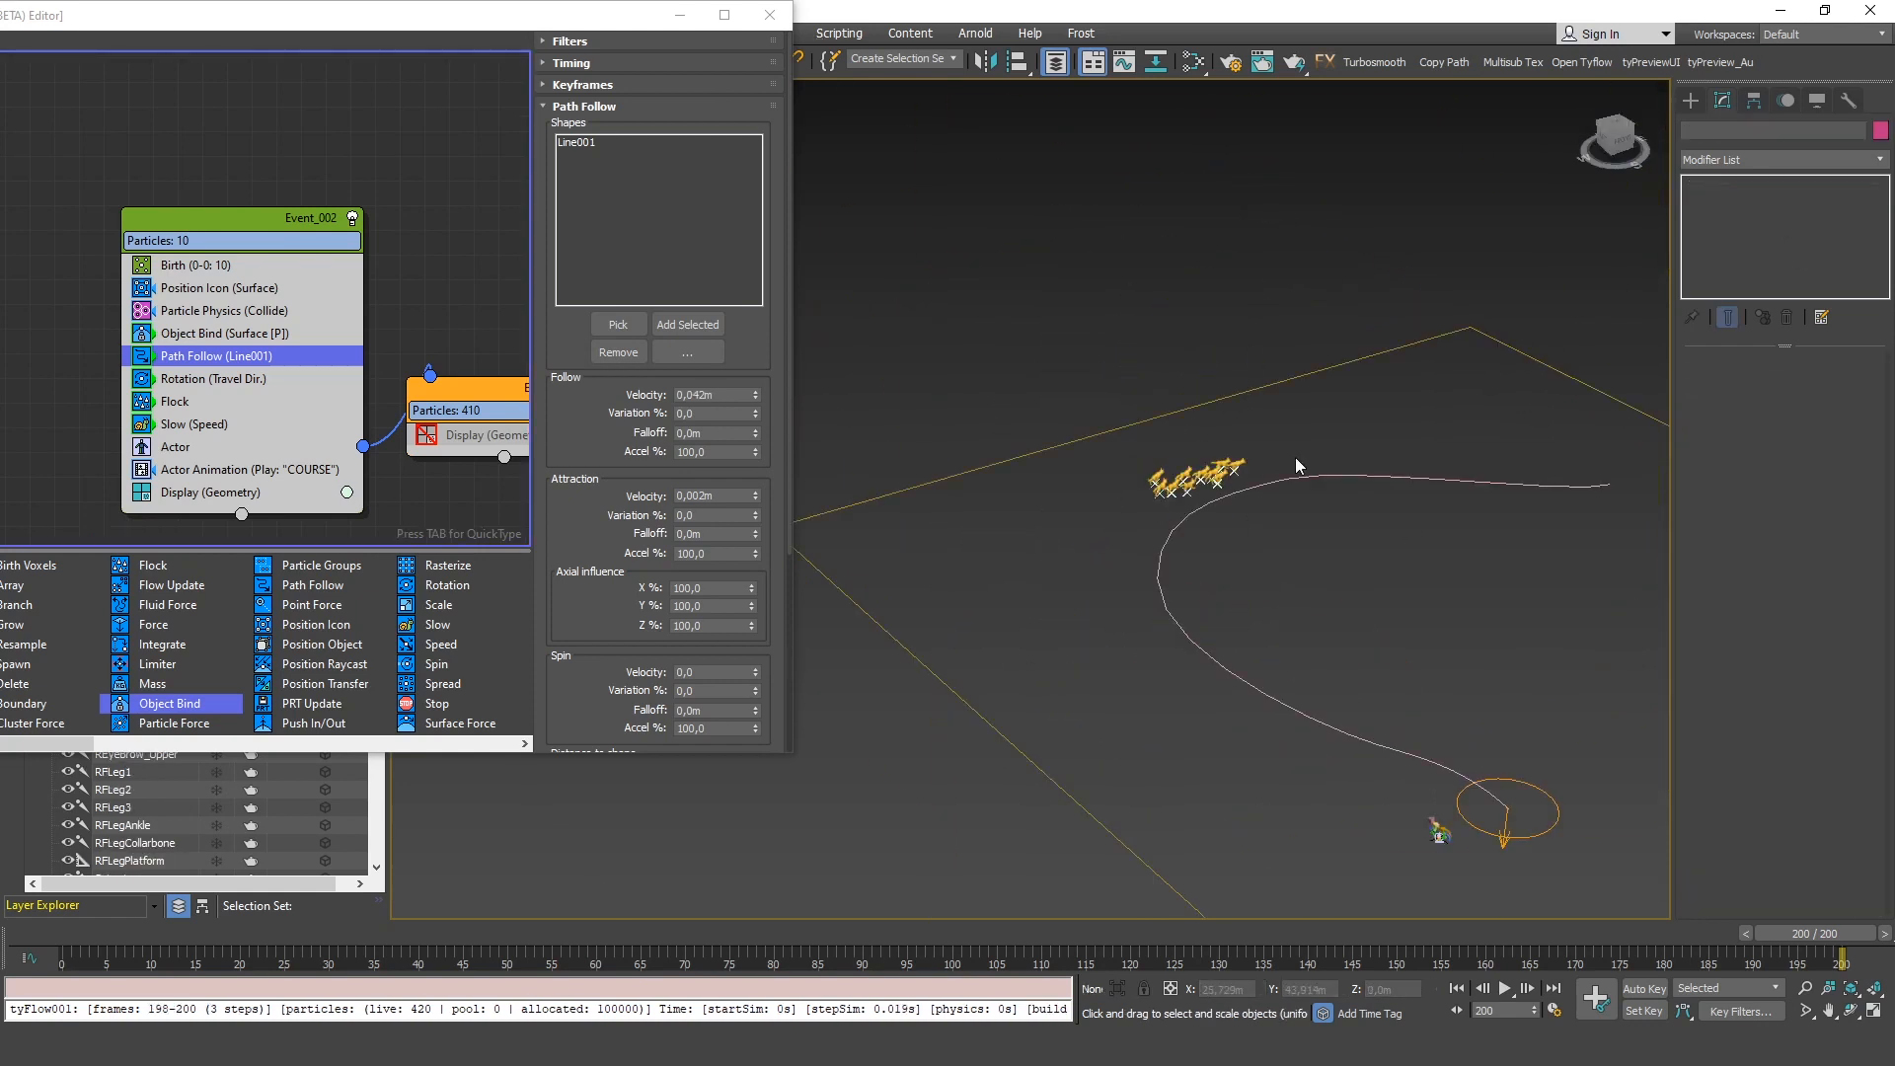
Create a cylinder on the path ahead of the wolves, about 1.74 m in radius and 8.37 m high
scroll(1200, 503, down, 5)
scroll(1206, 566, up, 5)
alt+middle_drag(1200, 503, 1187, 402)
scroll(1186, 402, down, 4)
scroll(1110, 491, up, 5)
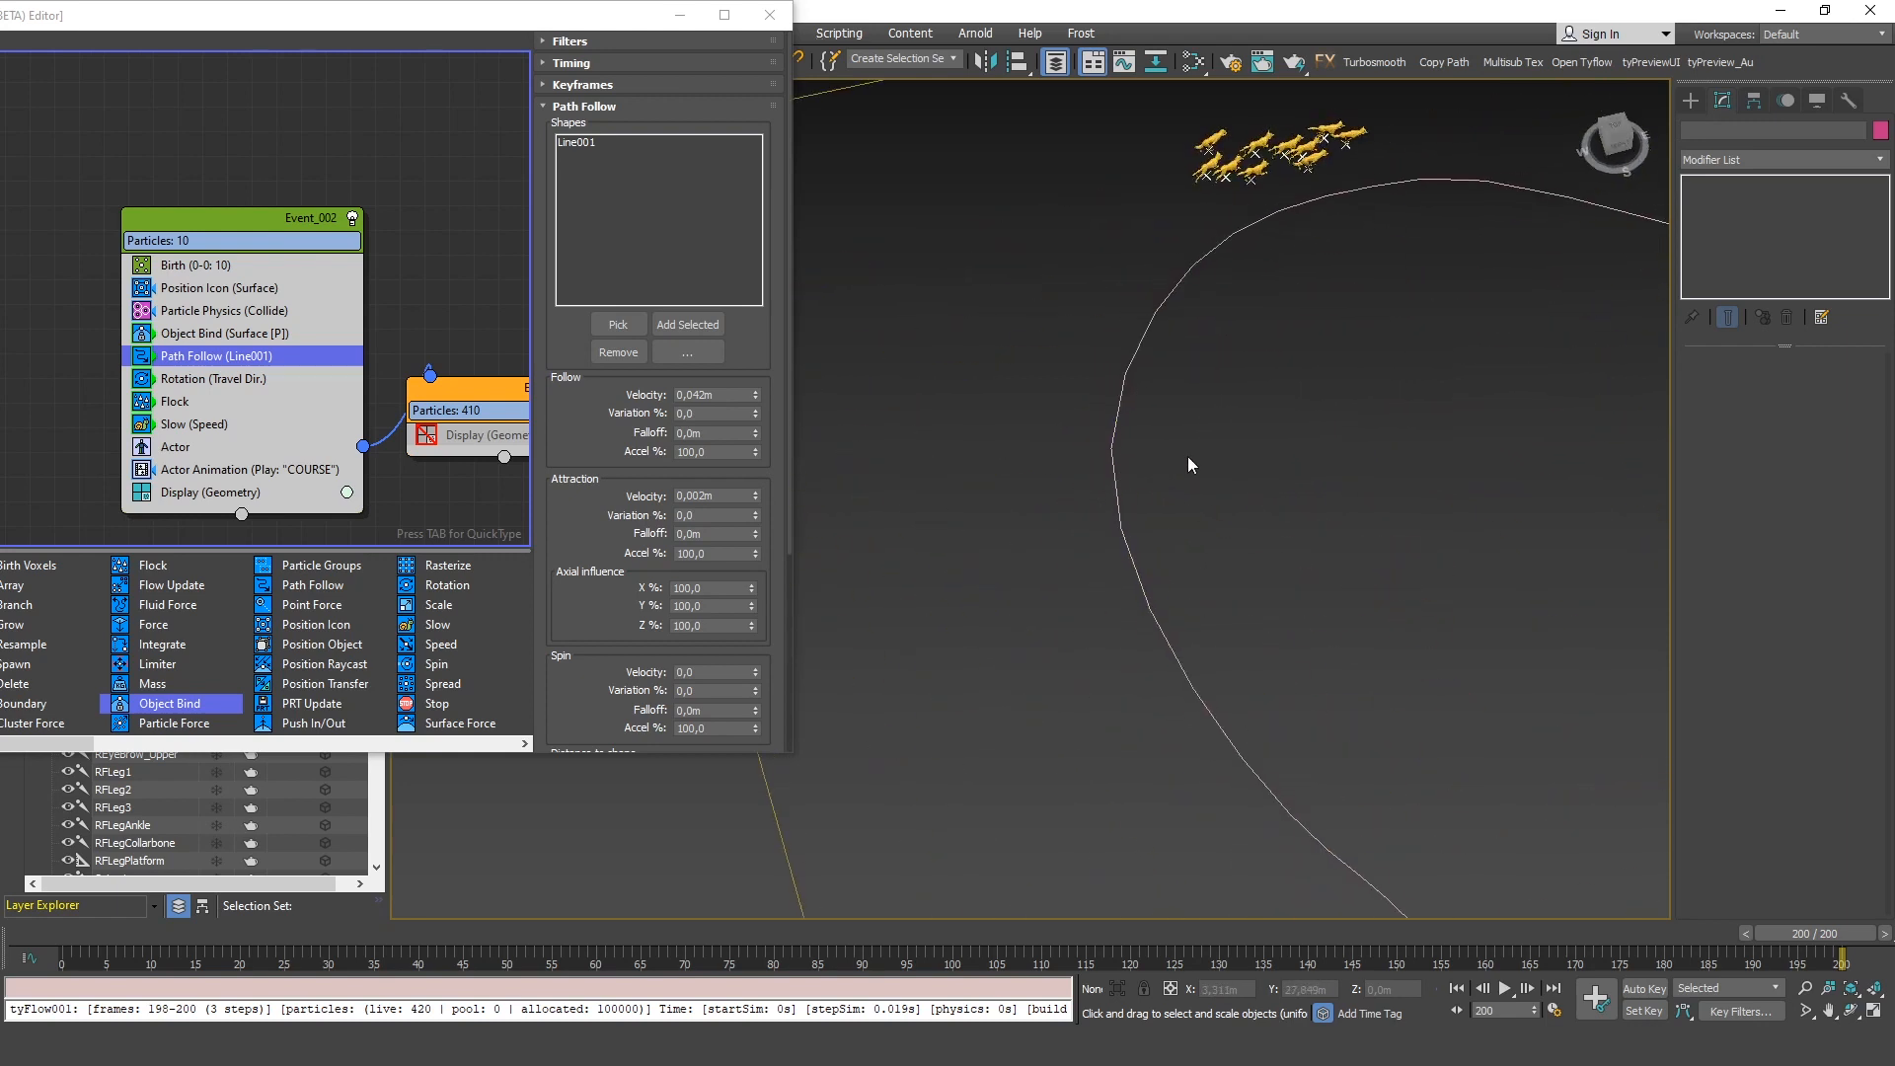
text(x)
text(cul)
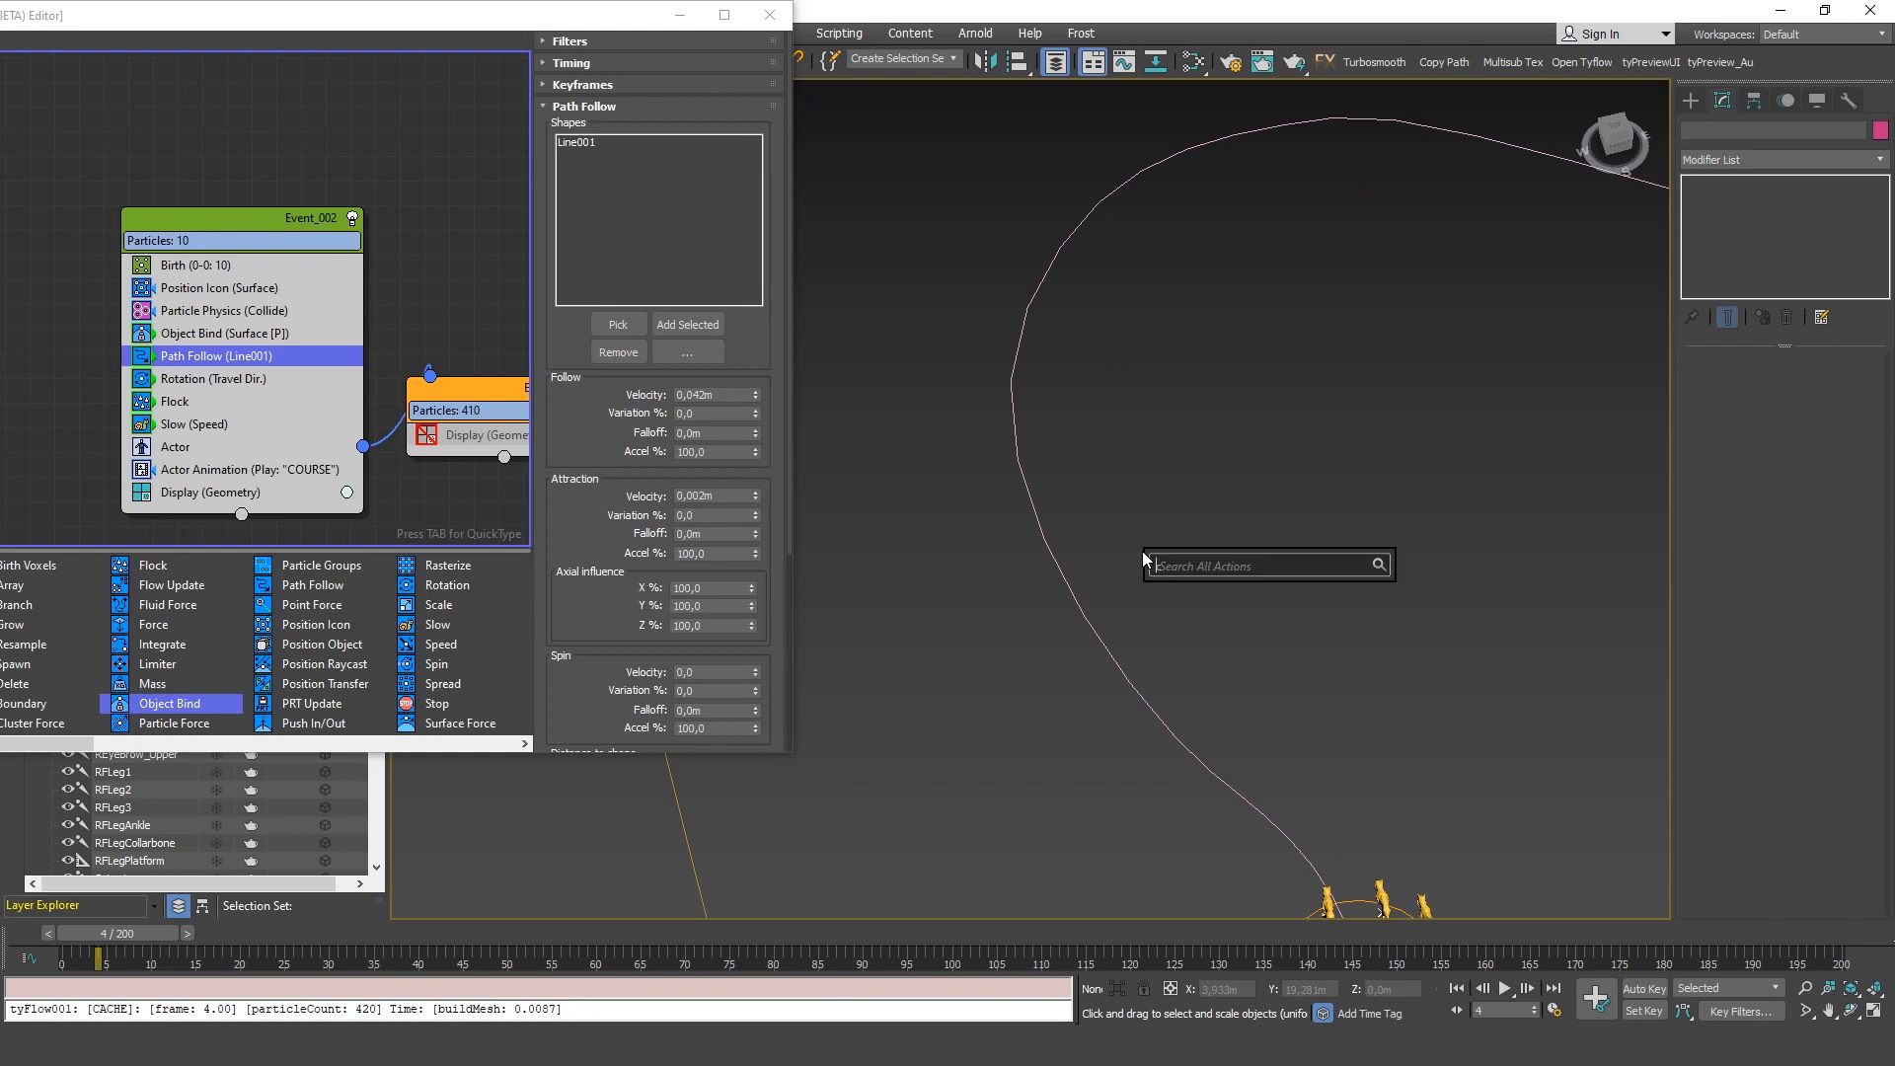
key(BackSpace)
key(BackSpace)
text(yl)
key(Return)
scroll(1057, 516, up, 2)
scroll(1125, 504, down, 5)
scroll(1069, 510, up, 5)
mouse_move(1068, 510)
mouse_down()
mouse_move(1085, 533)
mouse_move(1096, 518)
mouse_up()
click(1087, 316)
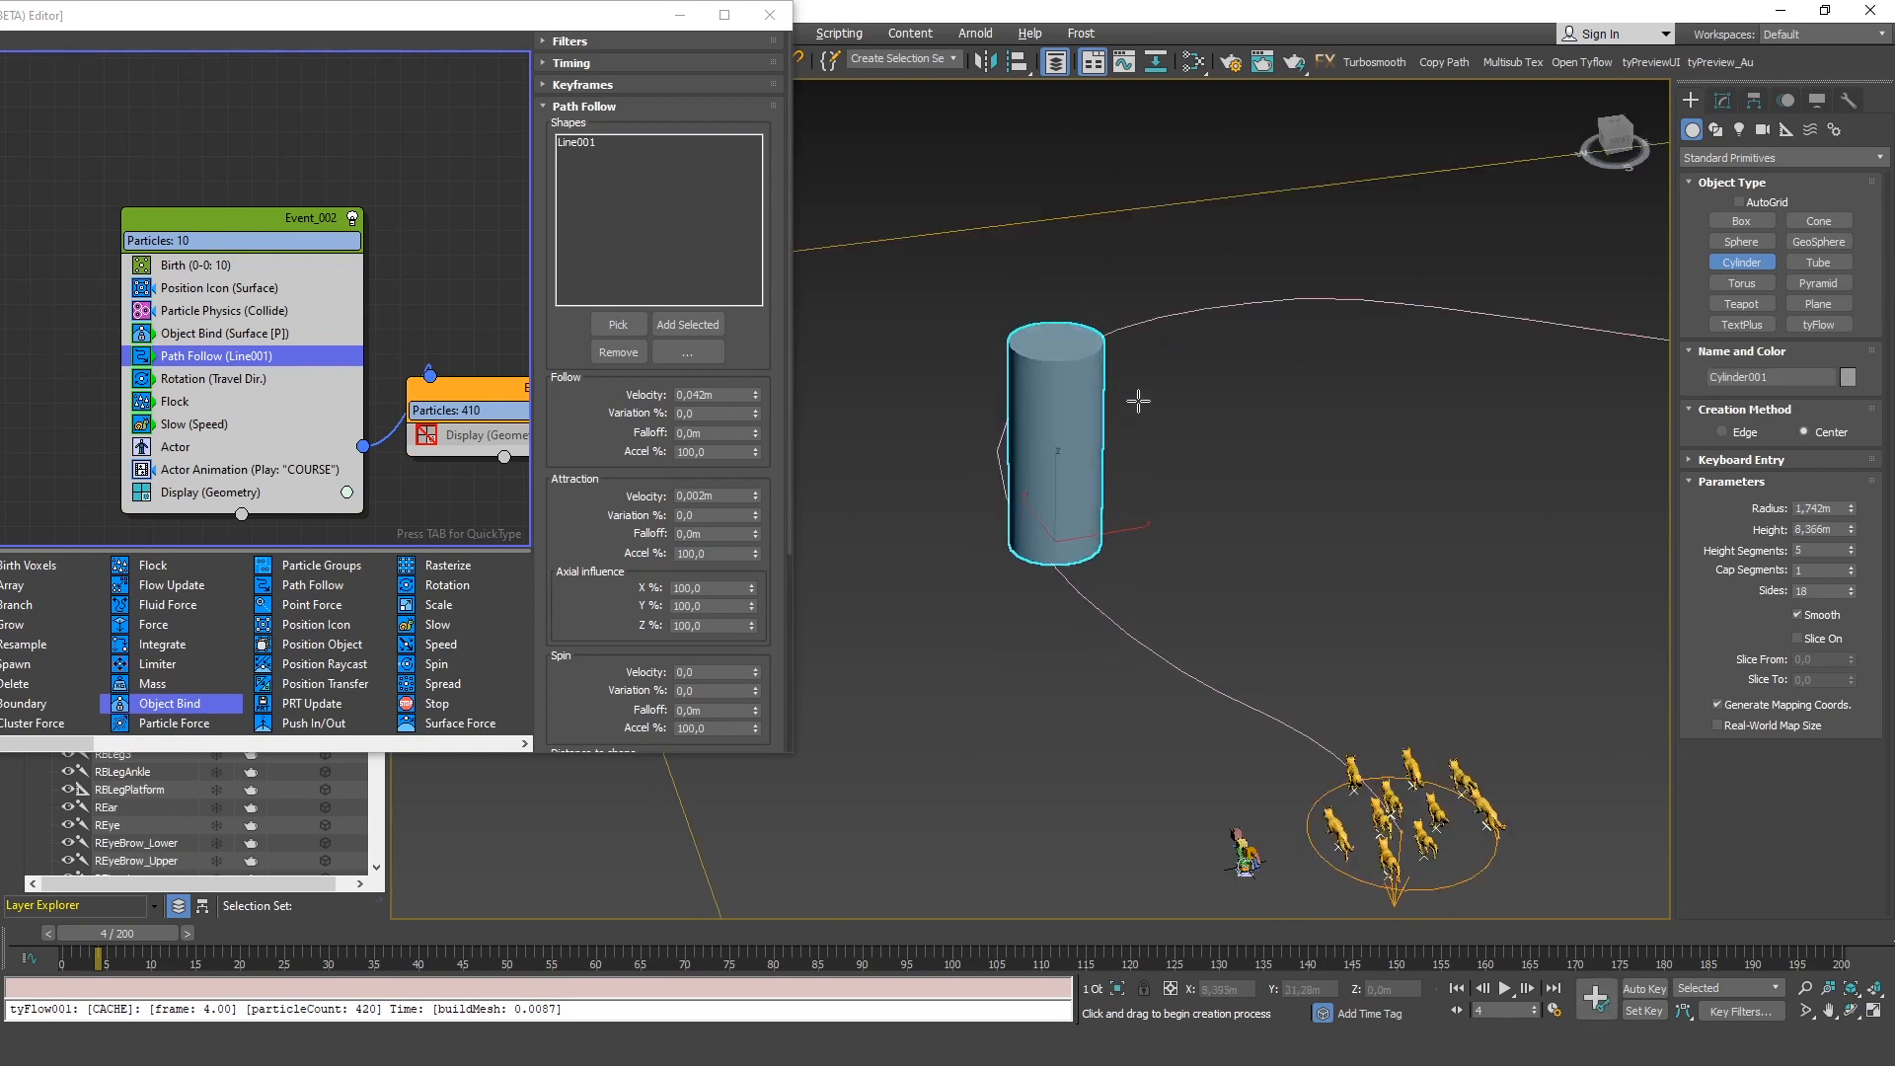
Lower the cylinder through the ground to about Z -2.975 m and shift it over the path before the bend
alt+middle_drag(1138, 401, 1169, 399)
key(w)
drag(1058, 485, 1057, 549)
alt+middle_drag(1048, 499, 1052, 563)
text(exw)
key(Escape)
key(w)
drag(1072, 521, 1035, 445)
alt+middle_drag(1110, 511, 1106, 428)
click(1723, 101)
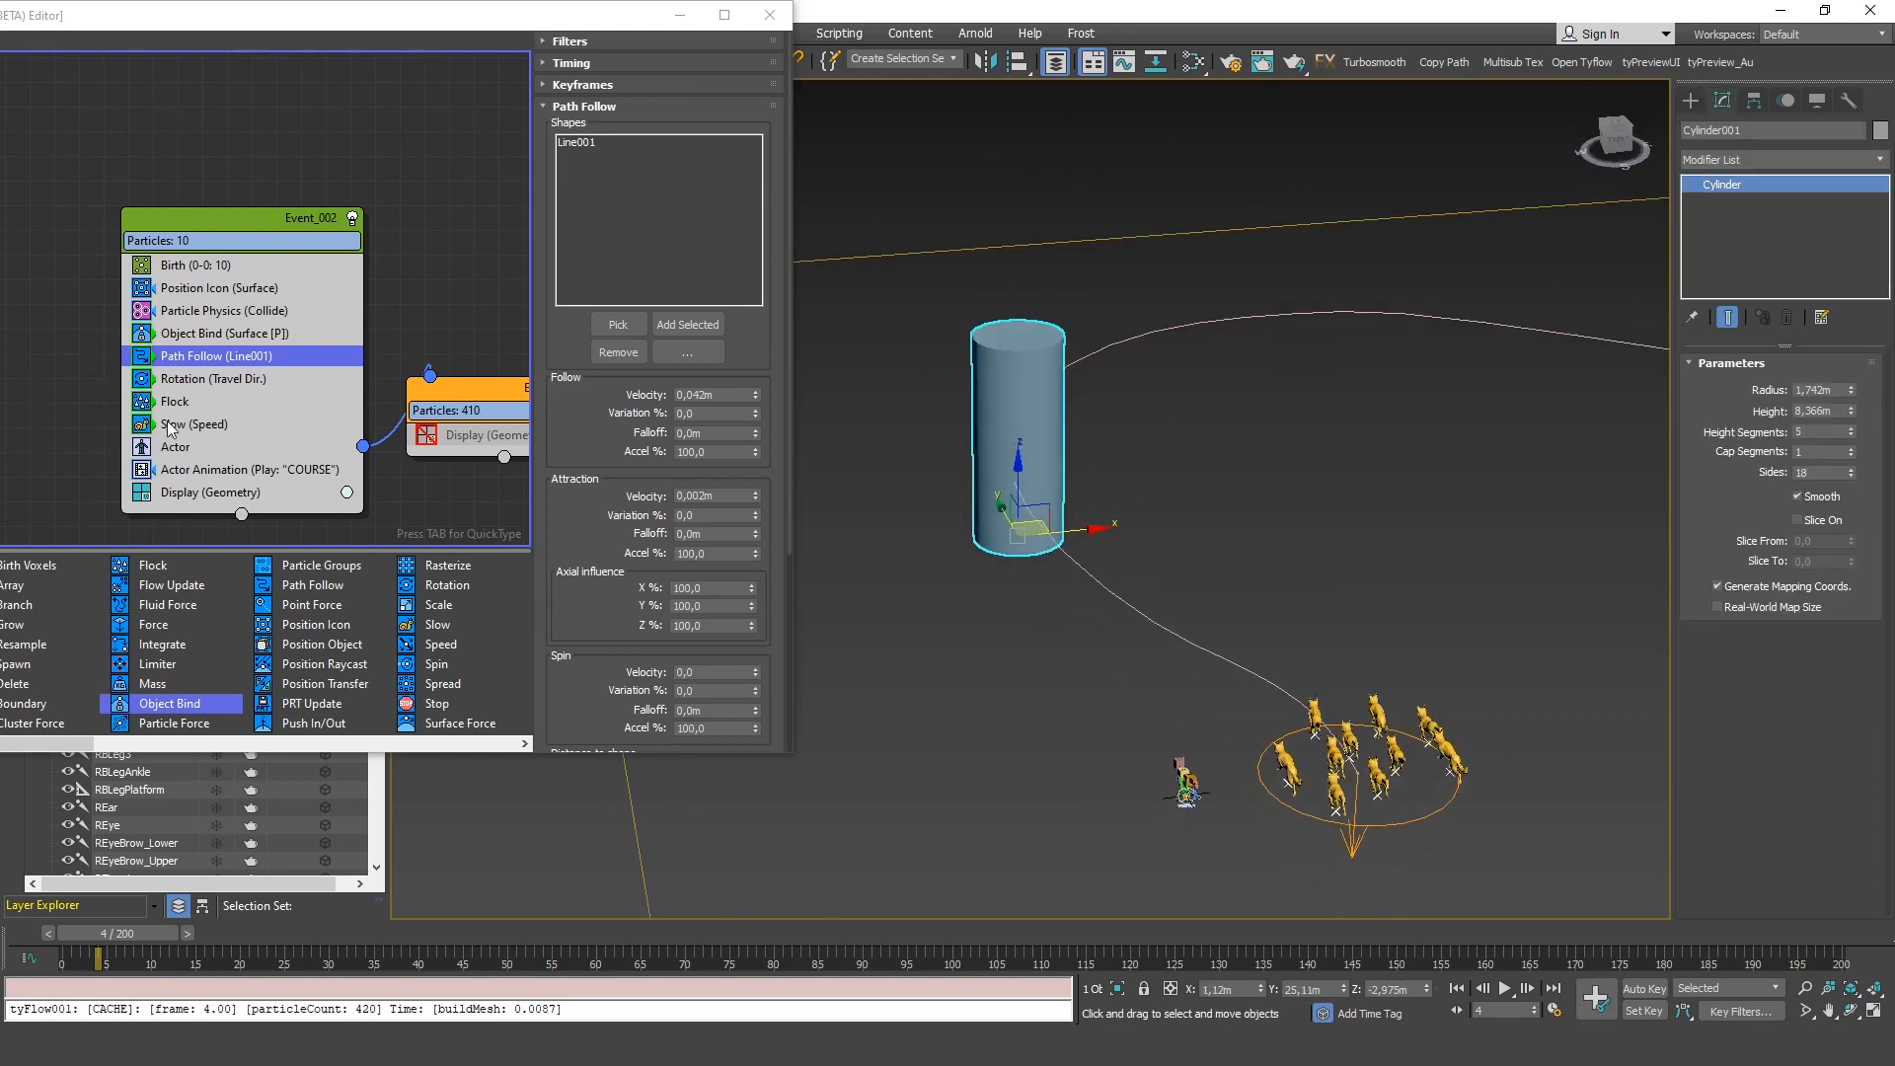
Add the cylinder as a Flock obstacle with a 5.0 m proximity influence distance, and preview the avoidance
click(211, 396)
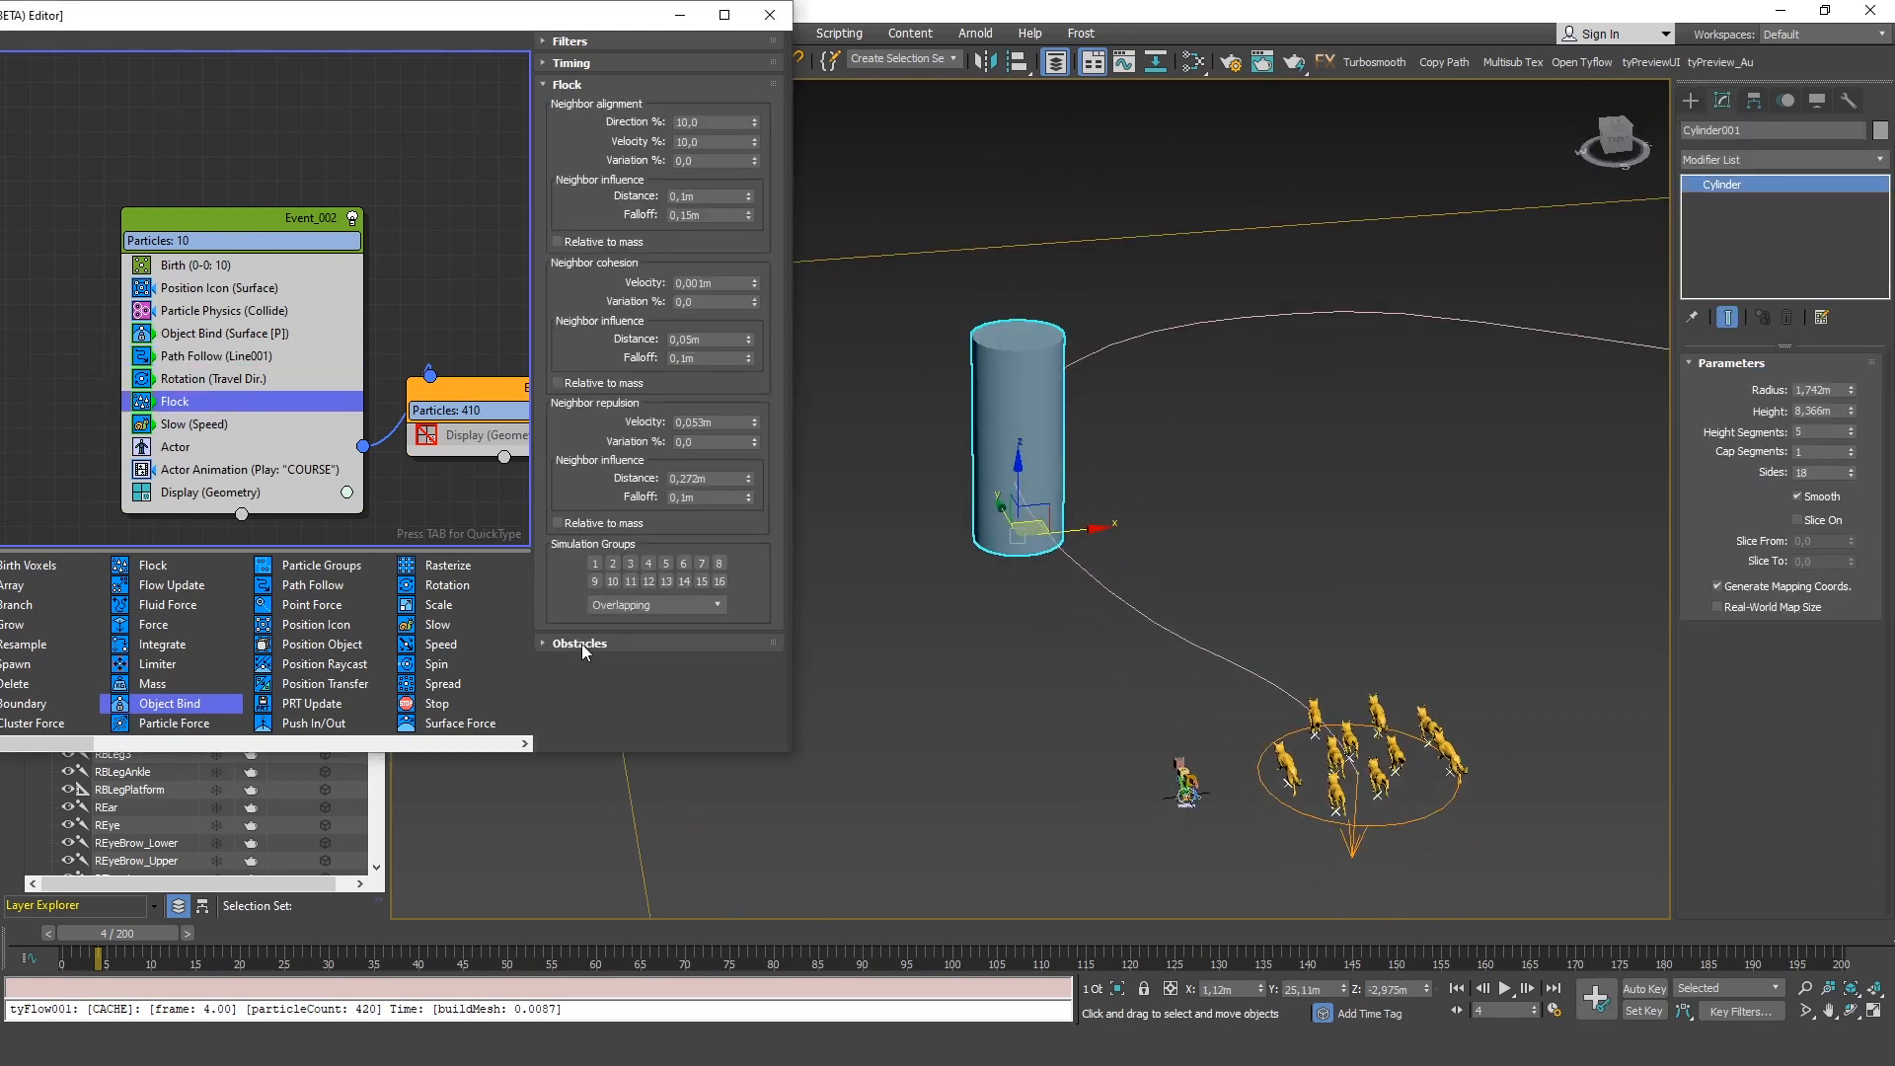
click(582, 643)
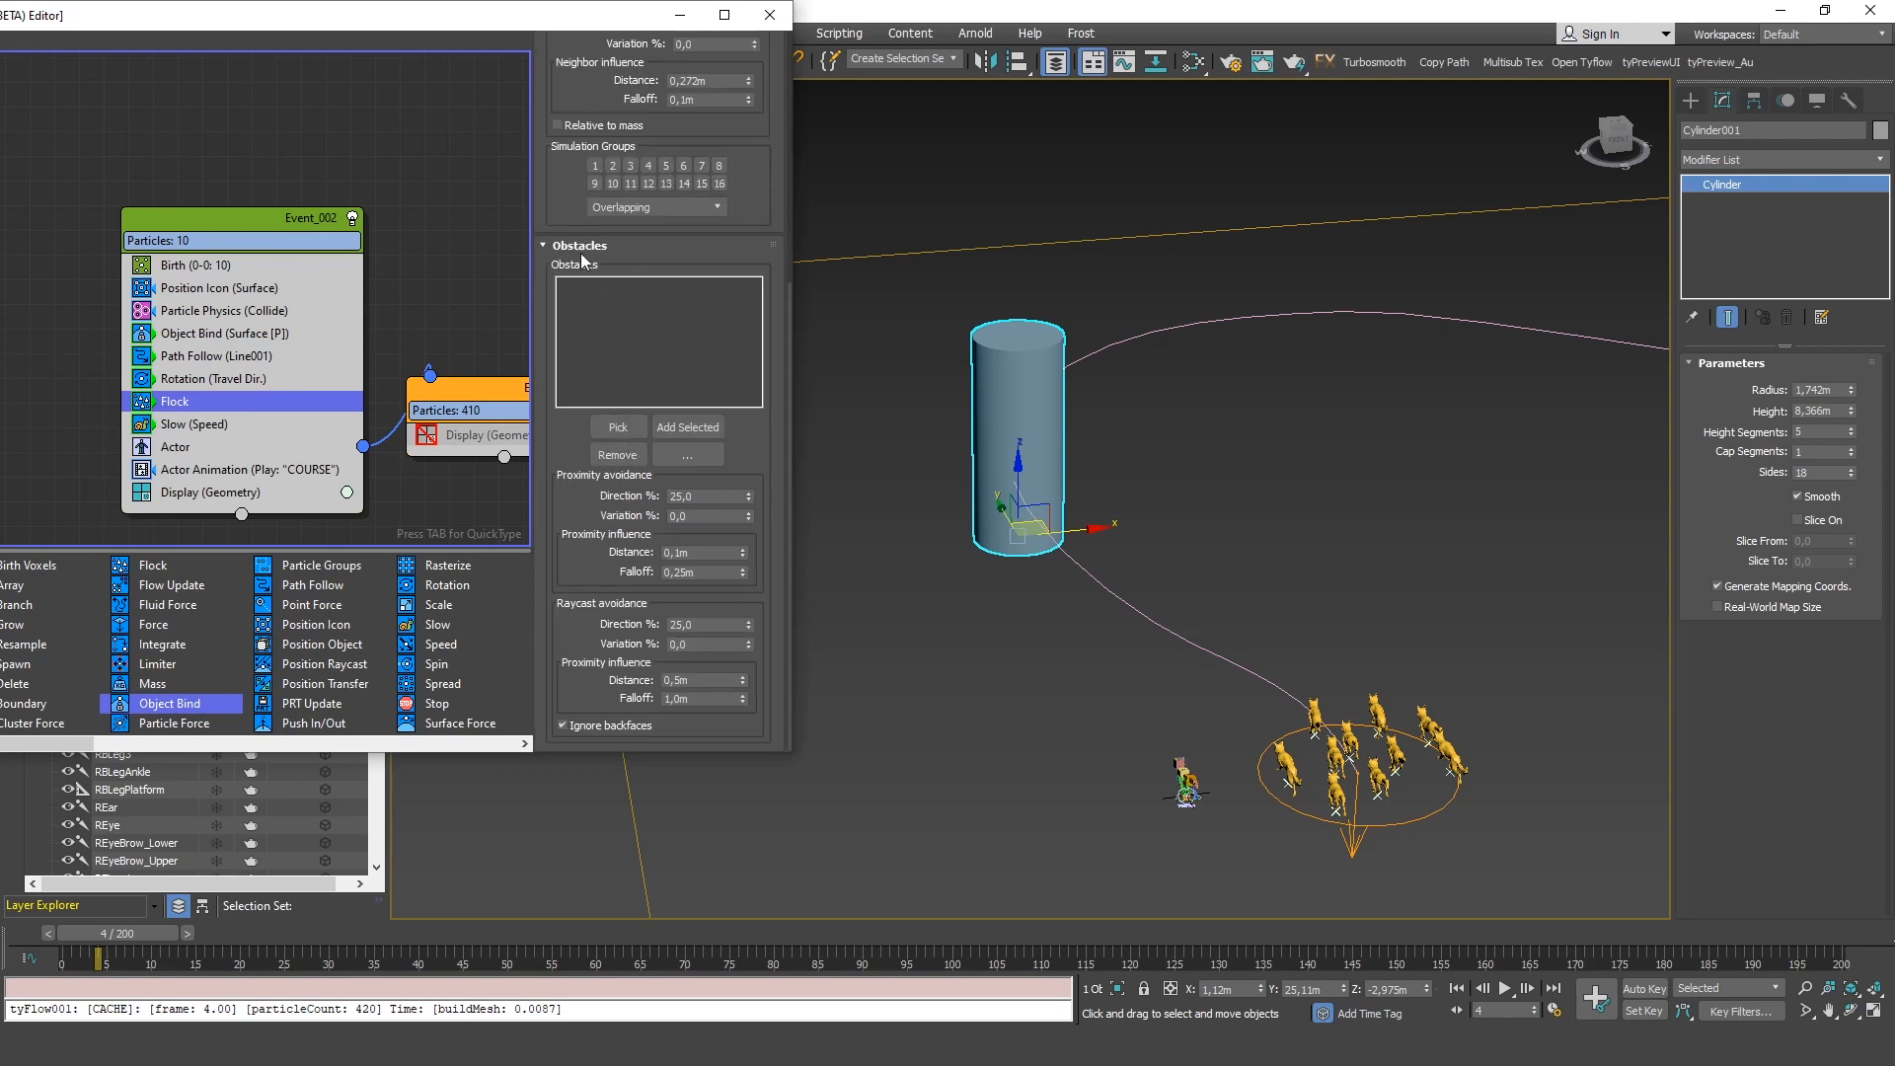
click(615, 427)
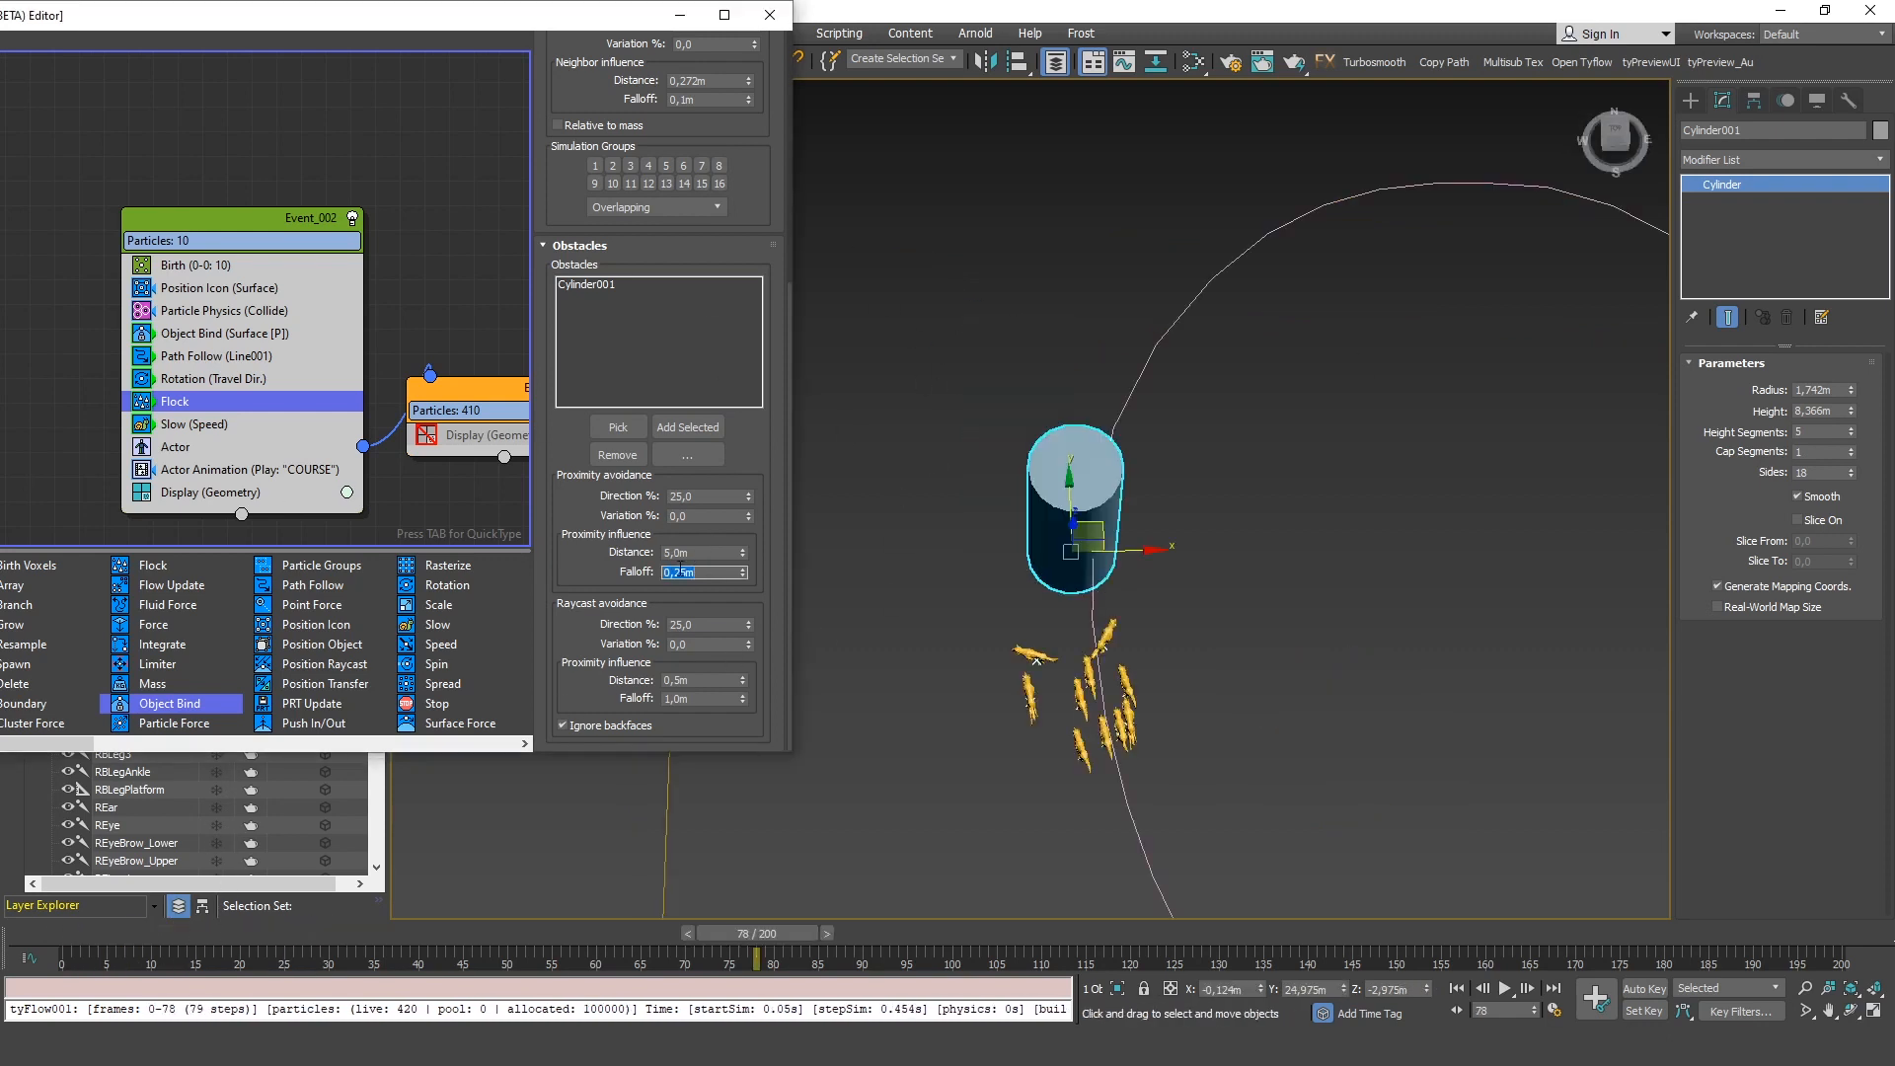
click(715, 555)
drag(766, 932, 647, 872)
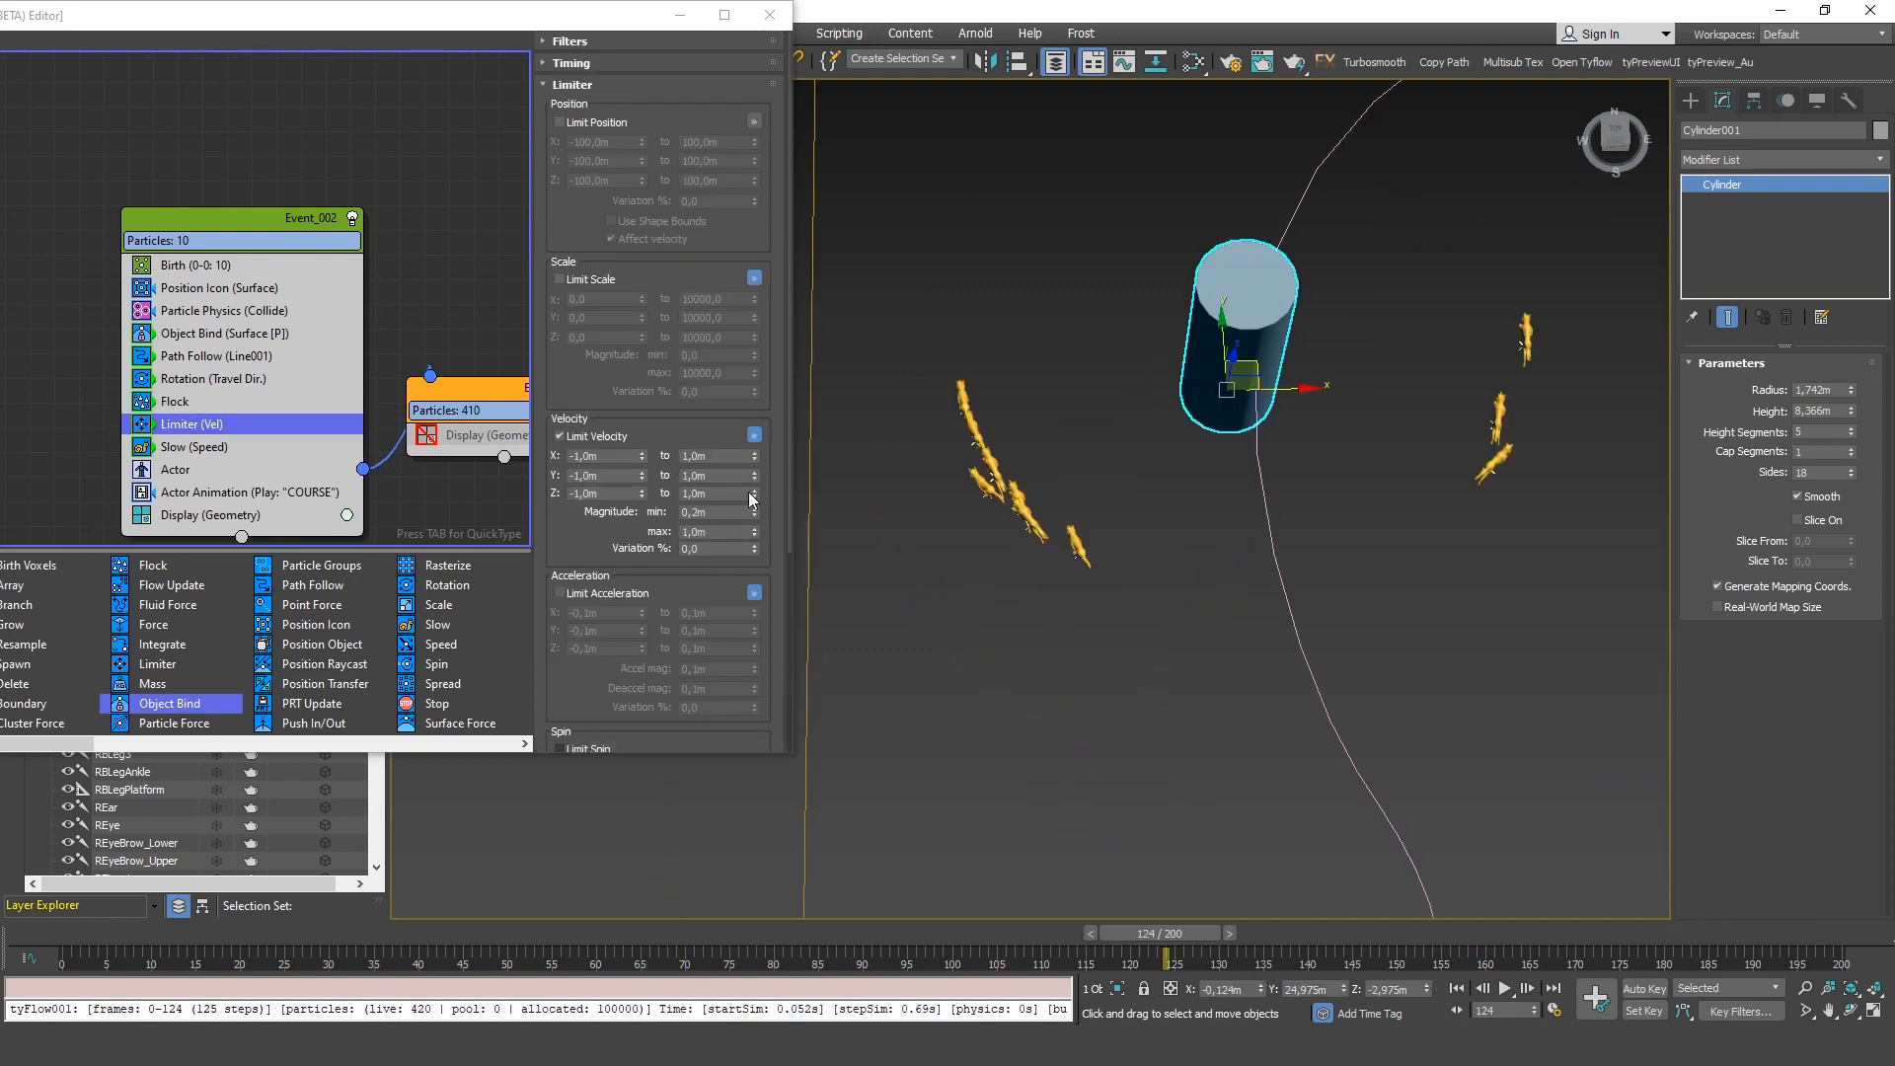
Try a velocity Limiter operator between Flock and Slow, edit its minimum magnitude, and preview the run
click(709, 510)
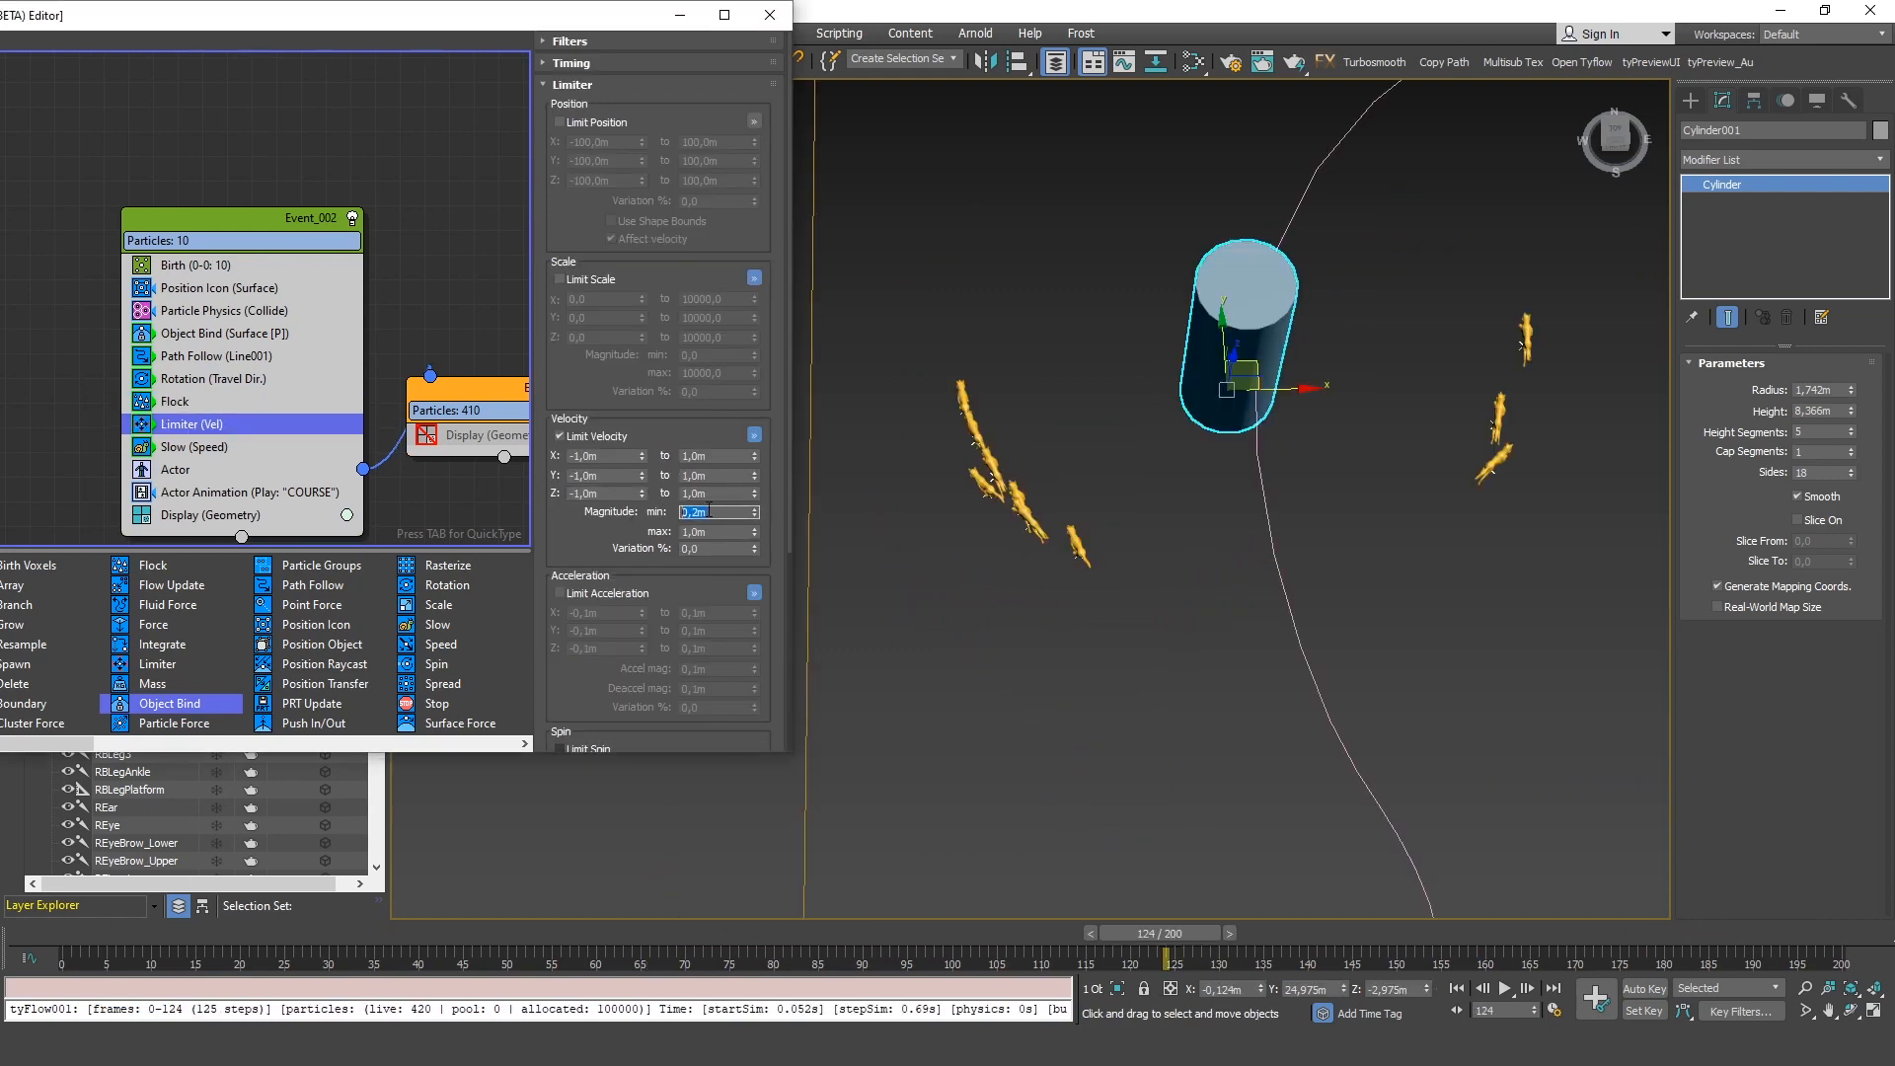
drag(1162, 932, 647, 869)
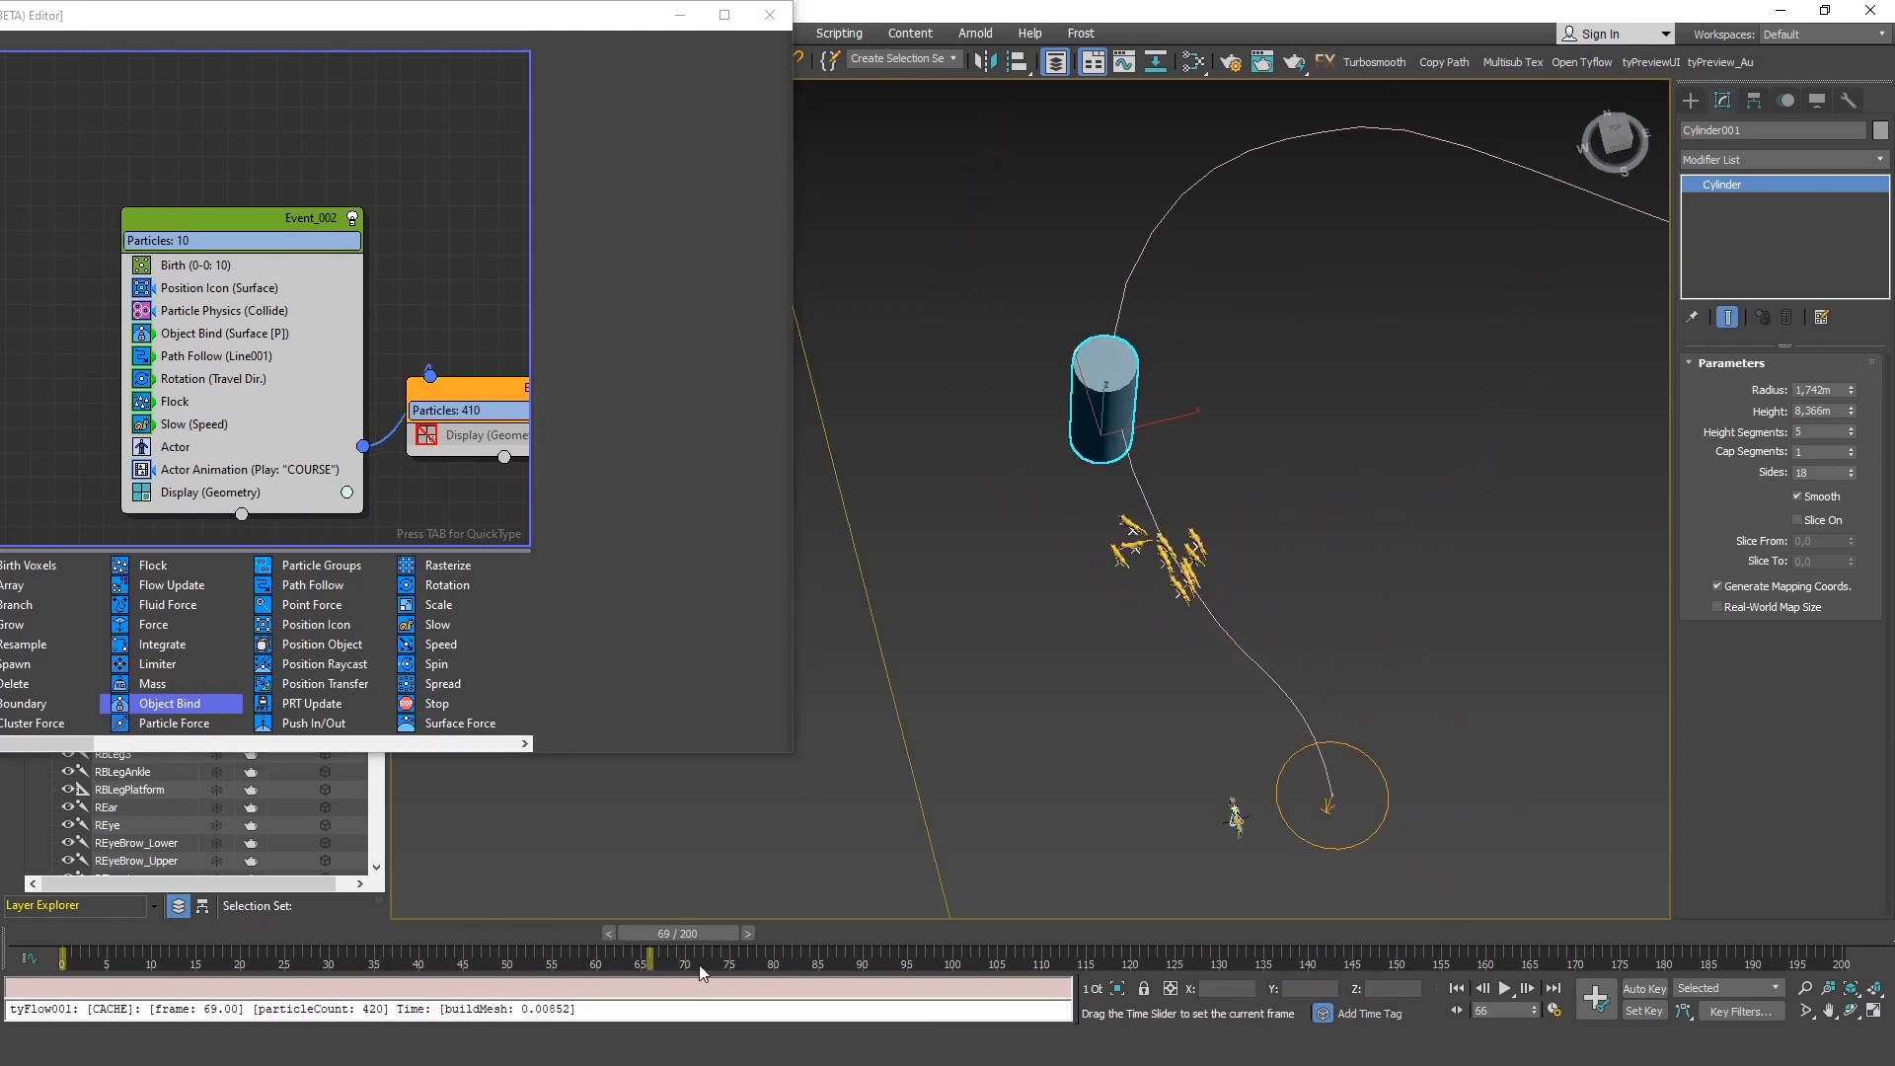
Set the Path Follow attraction falloff to 0.5 m and preview the wolves running past the cylinder
drag(691, 933, 632, 937)
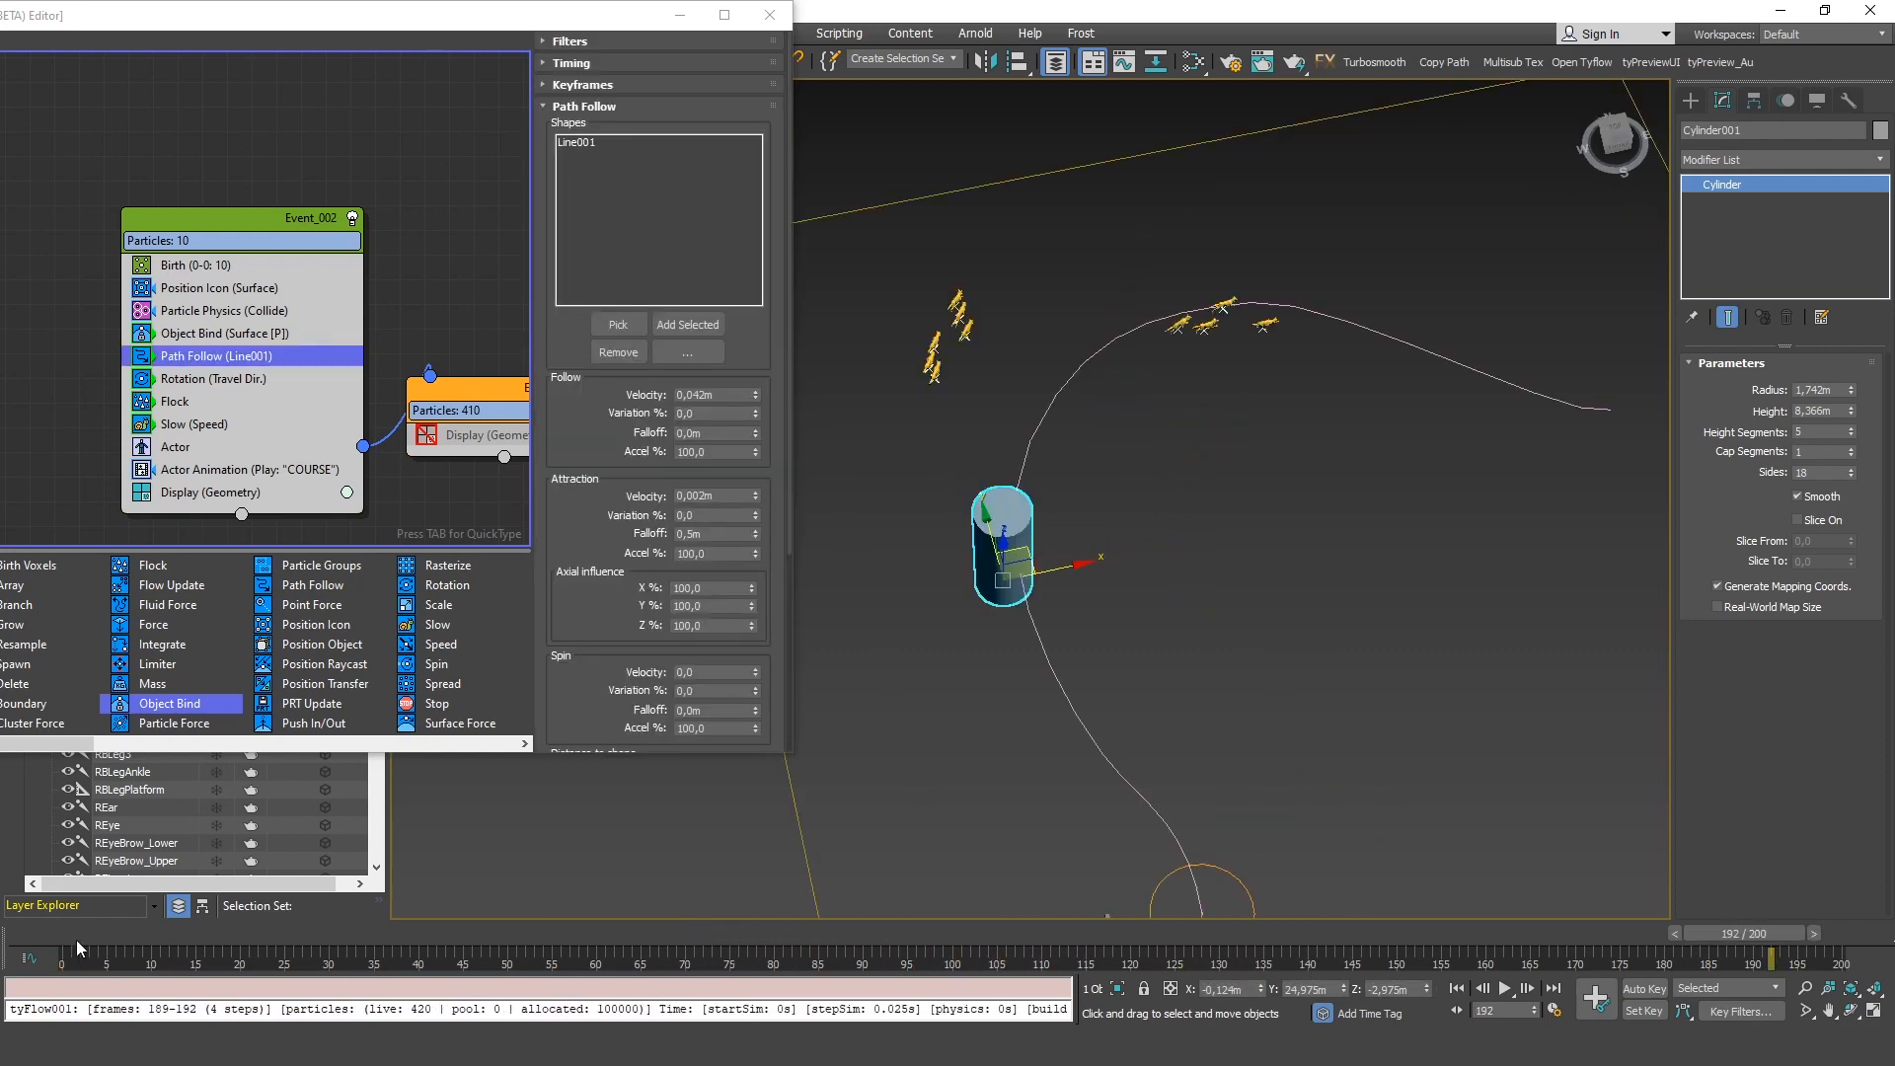
drag(69, 932, 1294, 933)
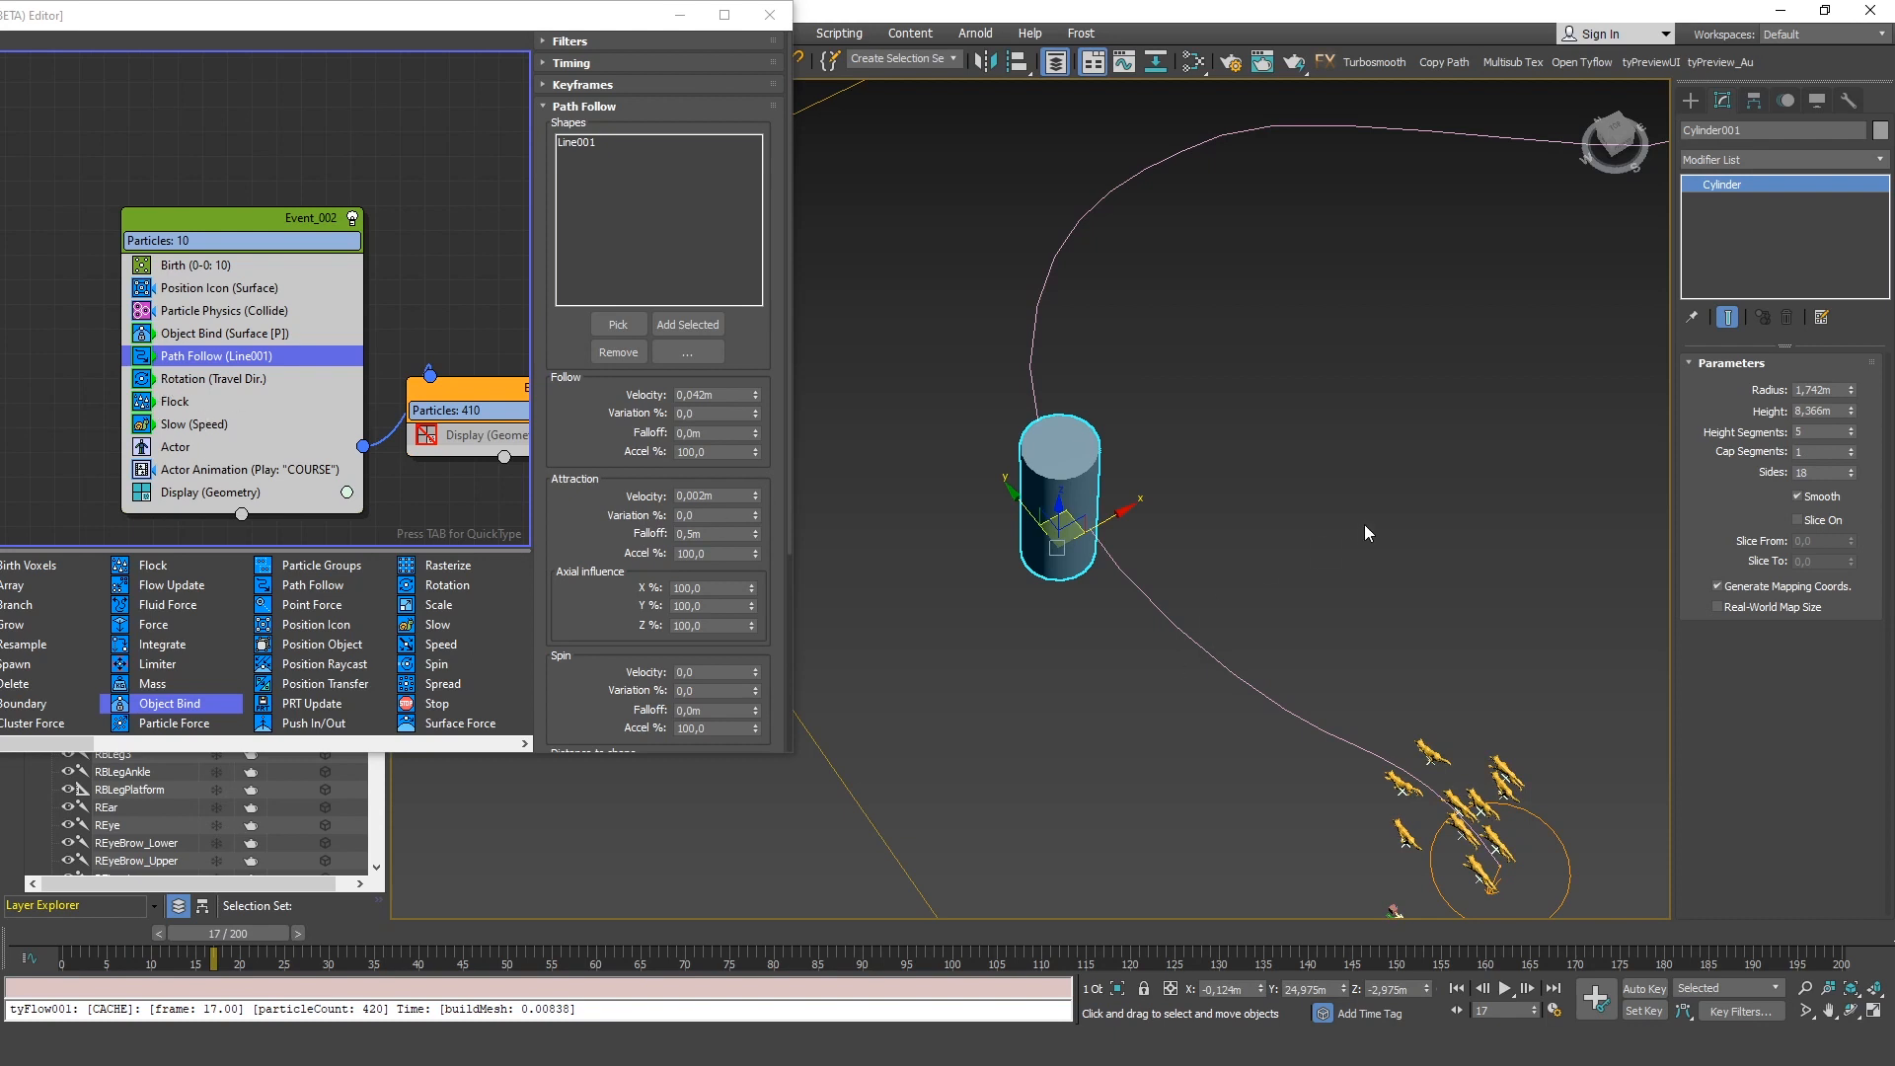
Create a sphere on the path between the wolves' starting area and the cylinder
key(x)
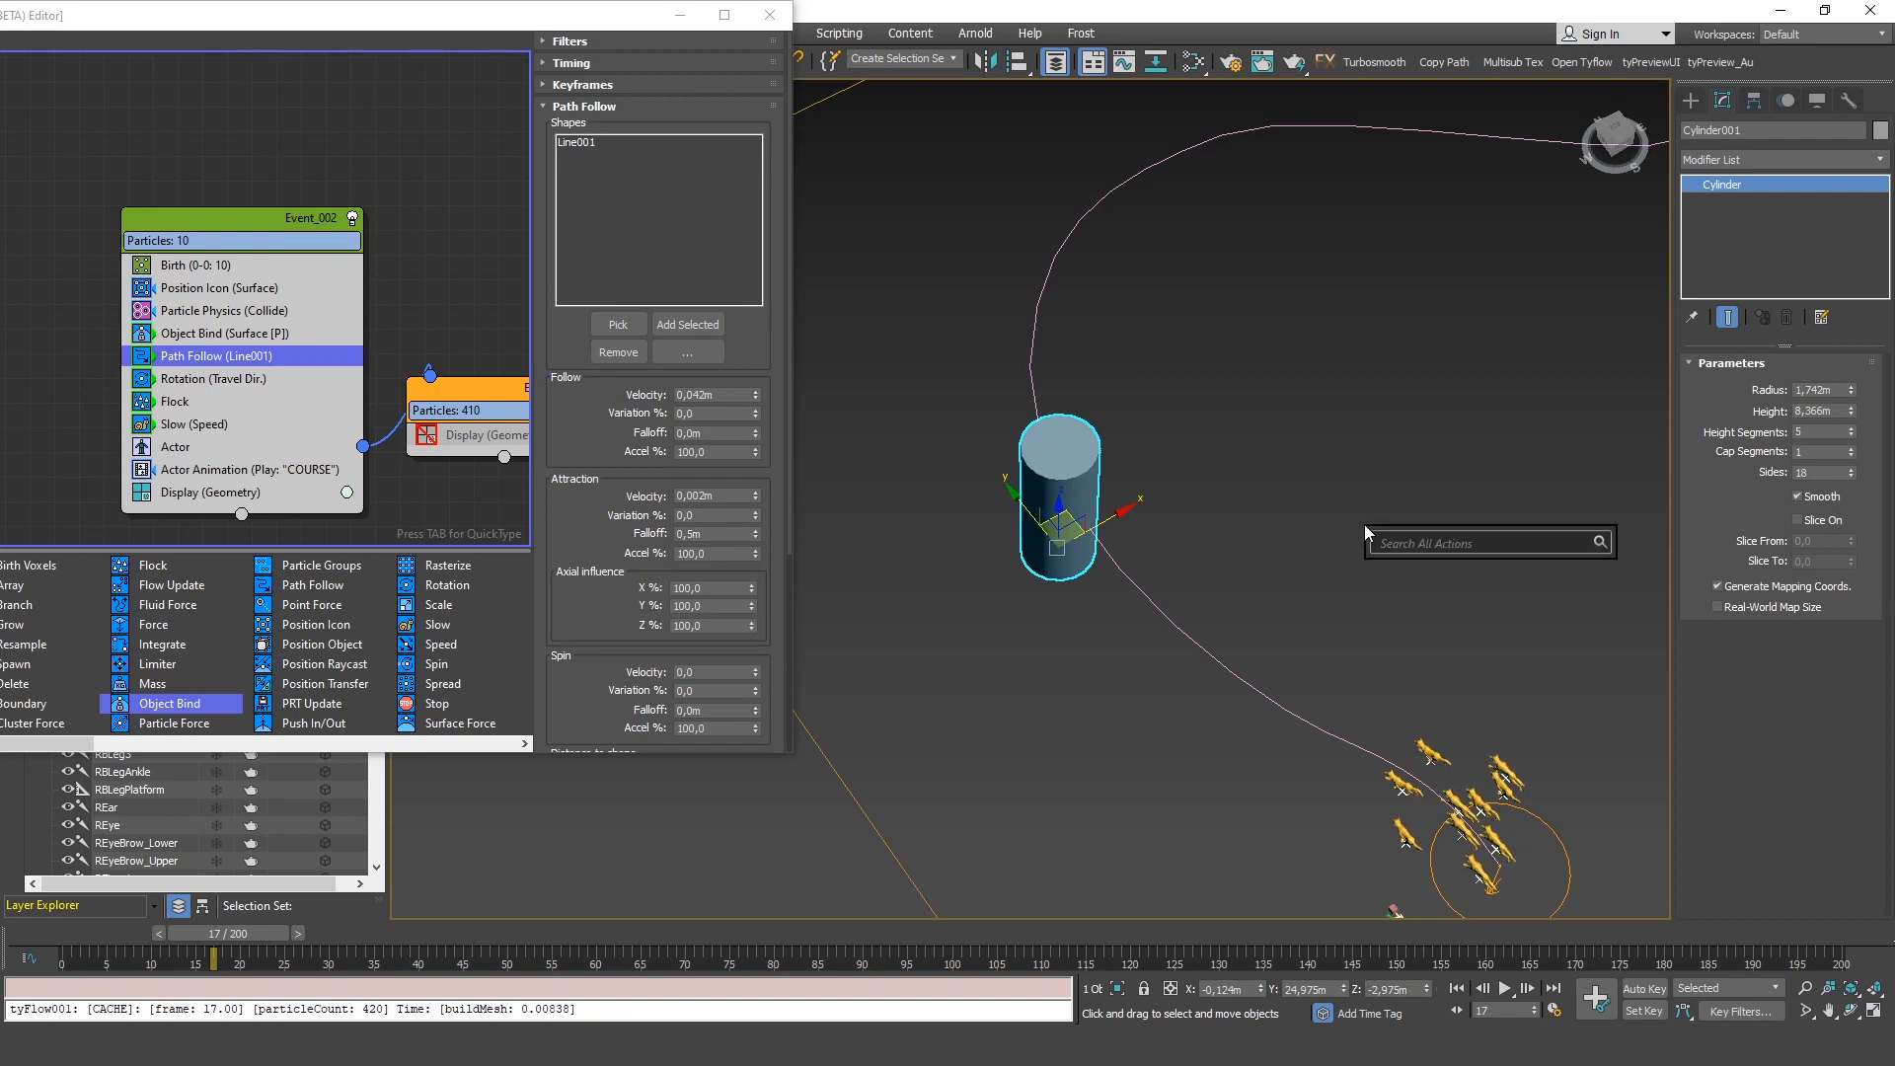
text(sphere)
key(Return)
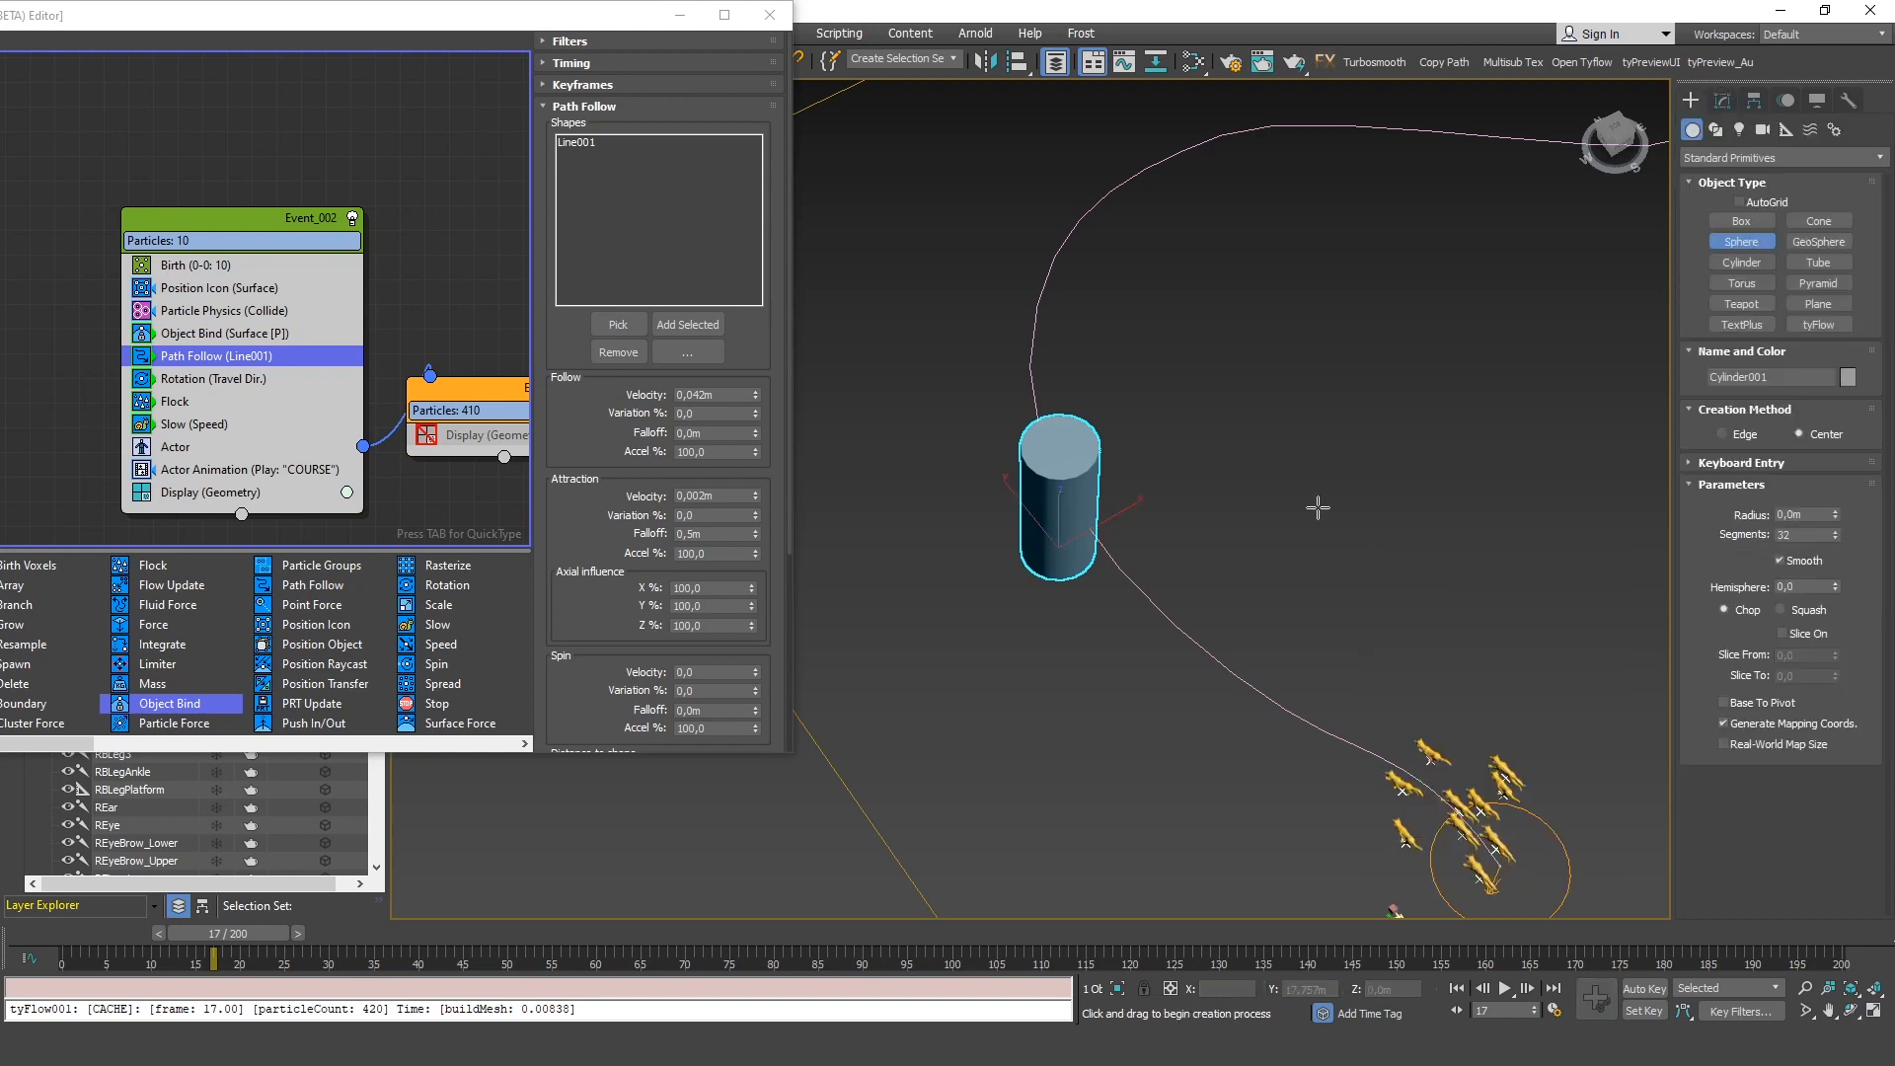
mouse_move(1344, 734)
mouse_down()
mouse_move(1279, 703)
mouse_move(1310, 718)
mouse_up()
middle_drag(1441, 634, 1379, 607)
right_click(1175, 529)
Move Event_001 aside and add a Find Target operator to Event_002 between Slow and Actor
middle_drag(522, 390, 389, 363)
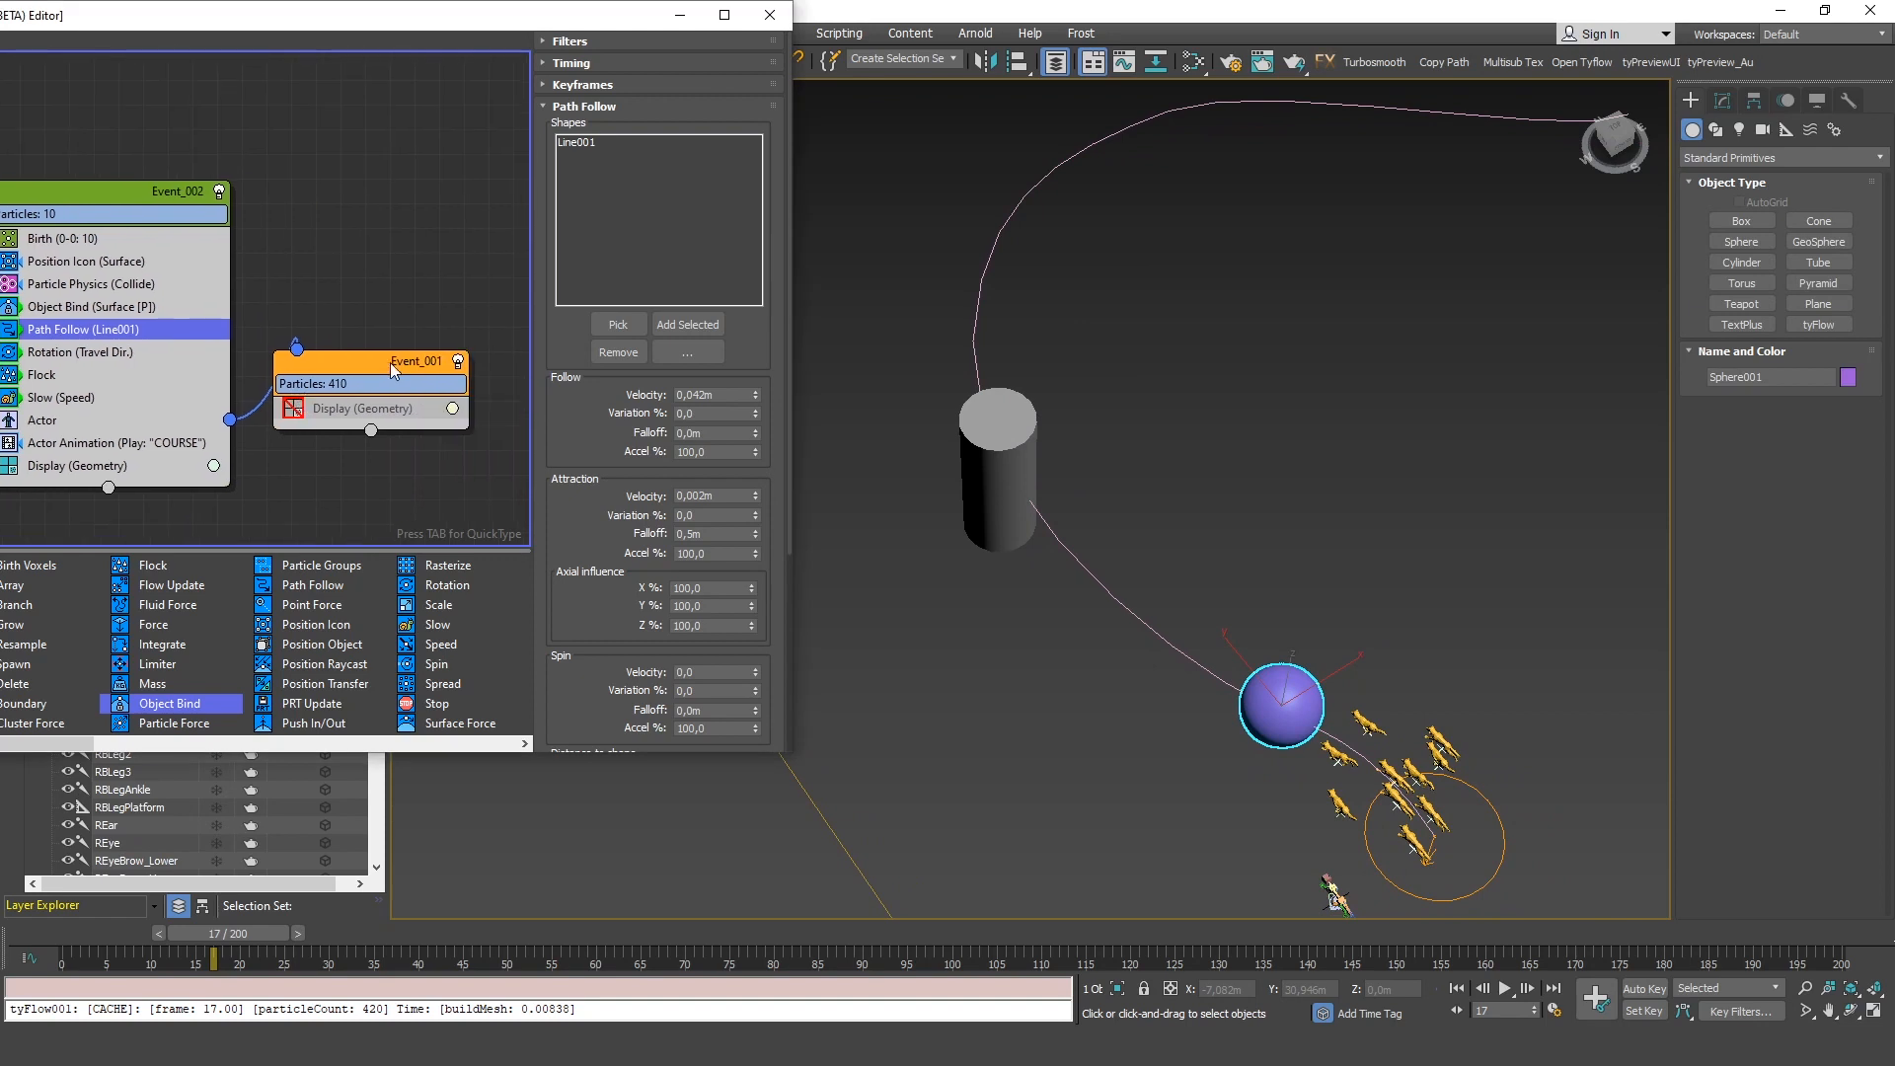
drag(390, 363, 529, 450)
middle_drag(171, 371, 259, 337)
drag(60, 742, 102, 735)
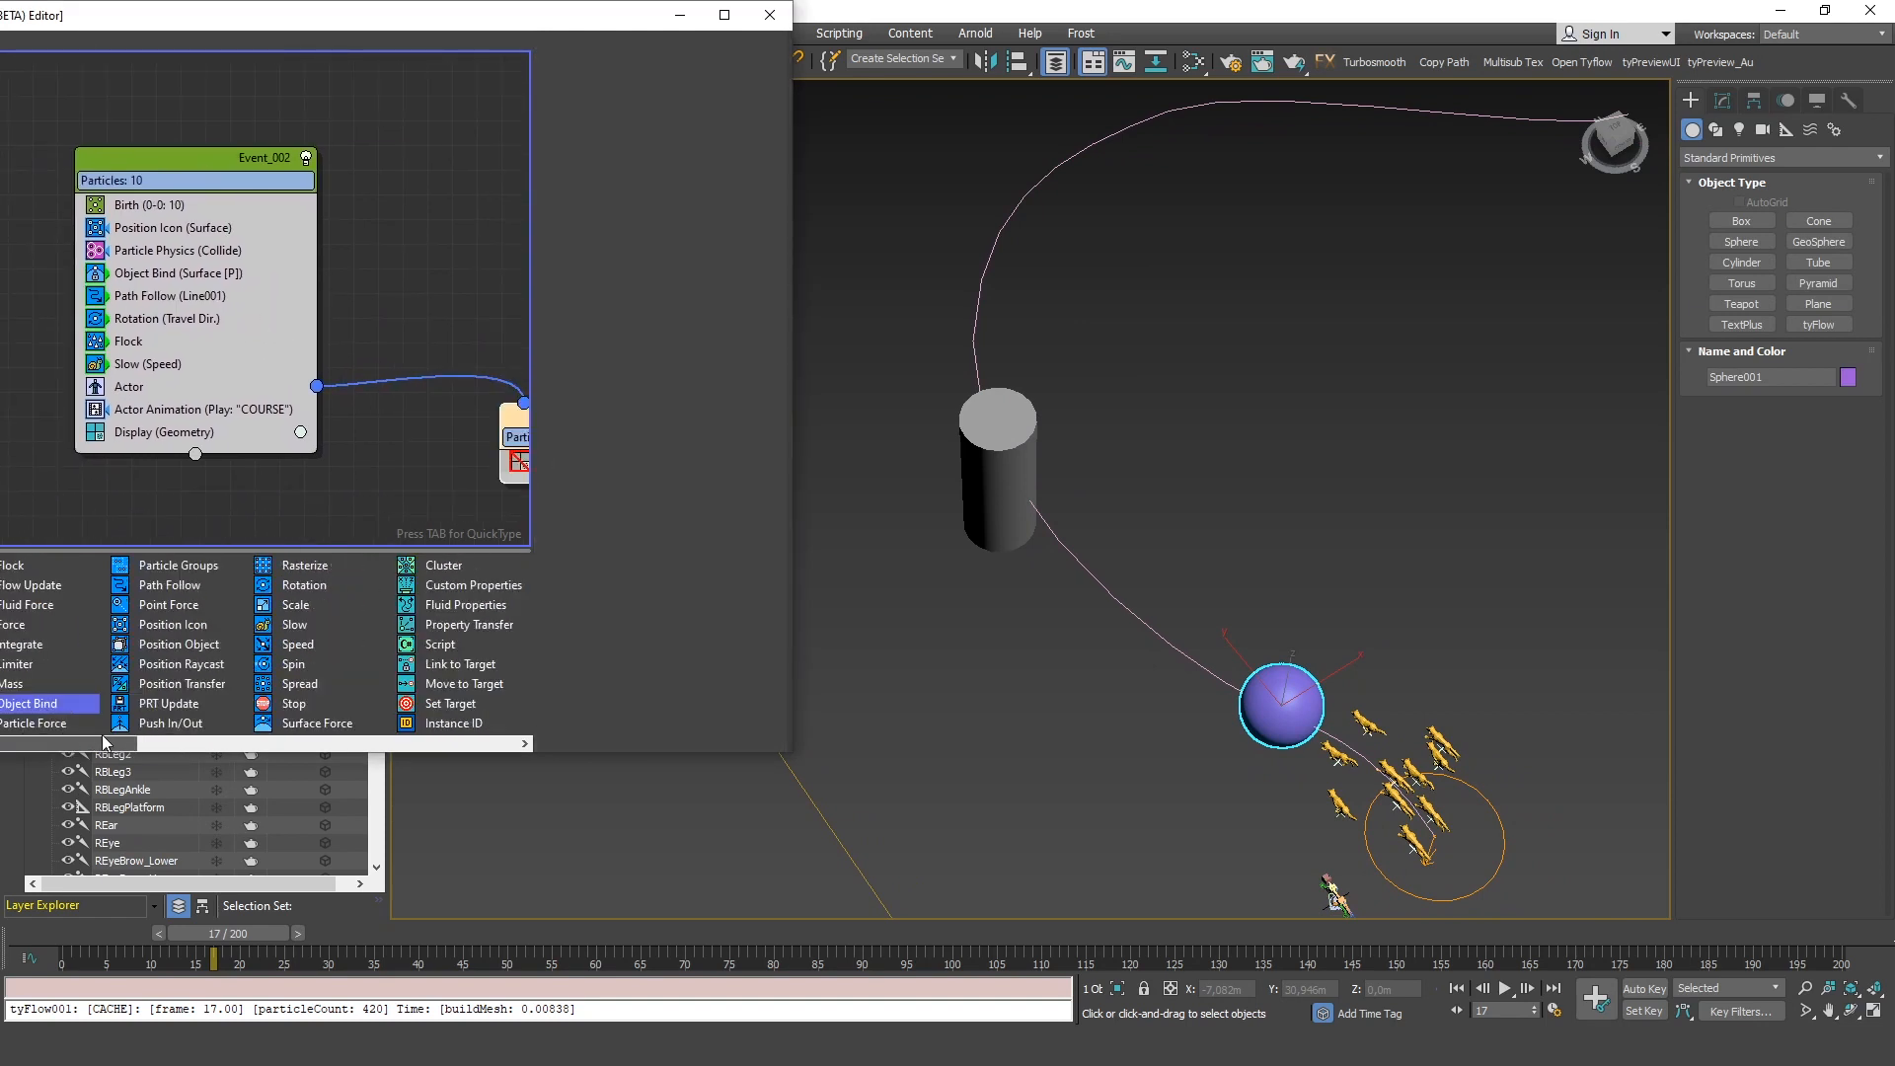
drag(314, 565, 412, 270)
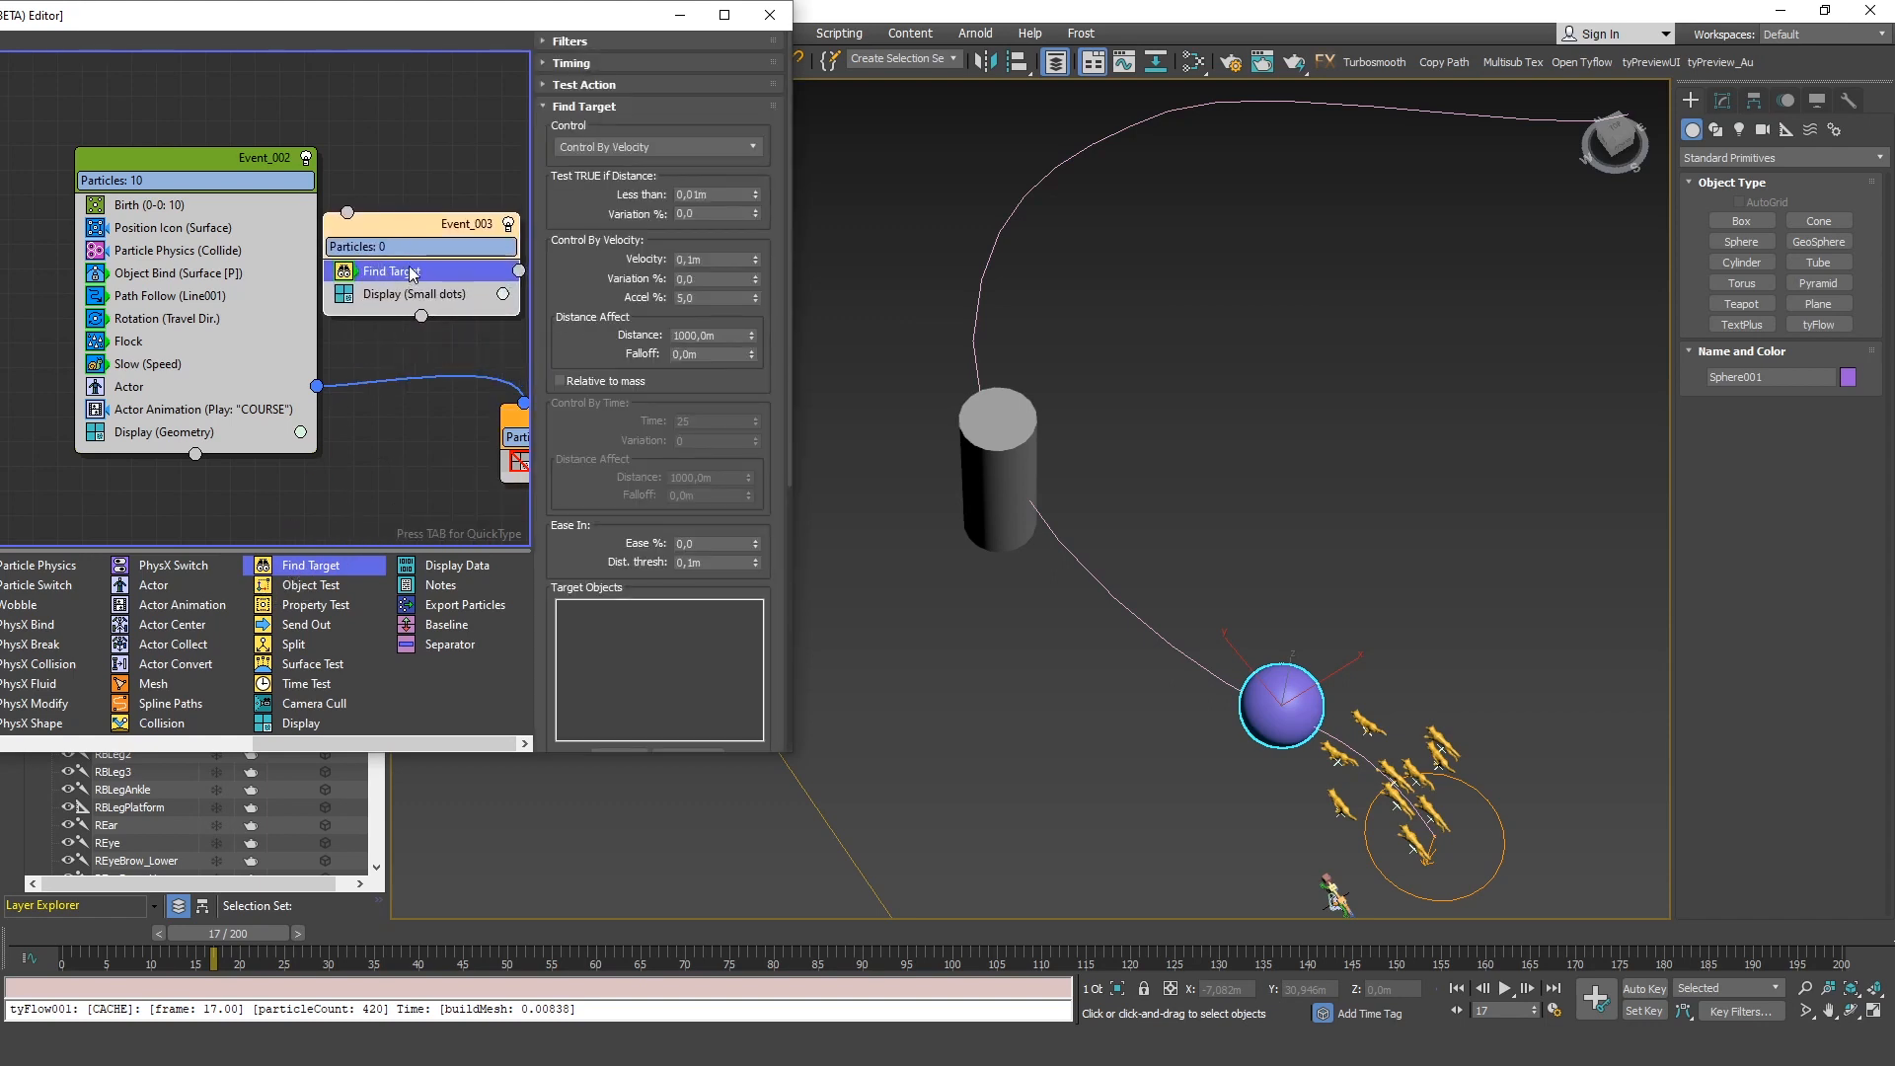
drag(395, 273, 251, 385)
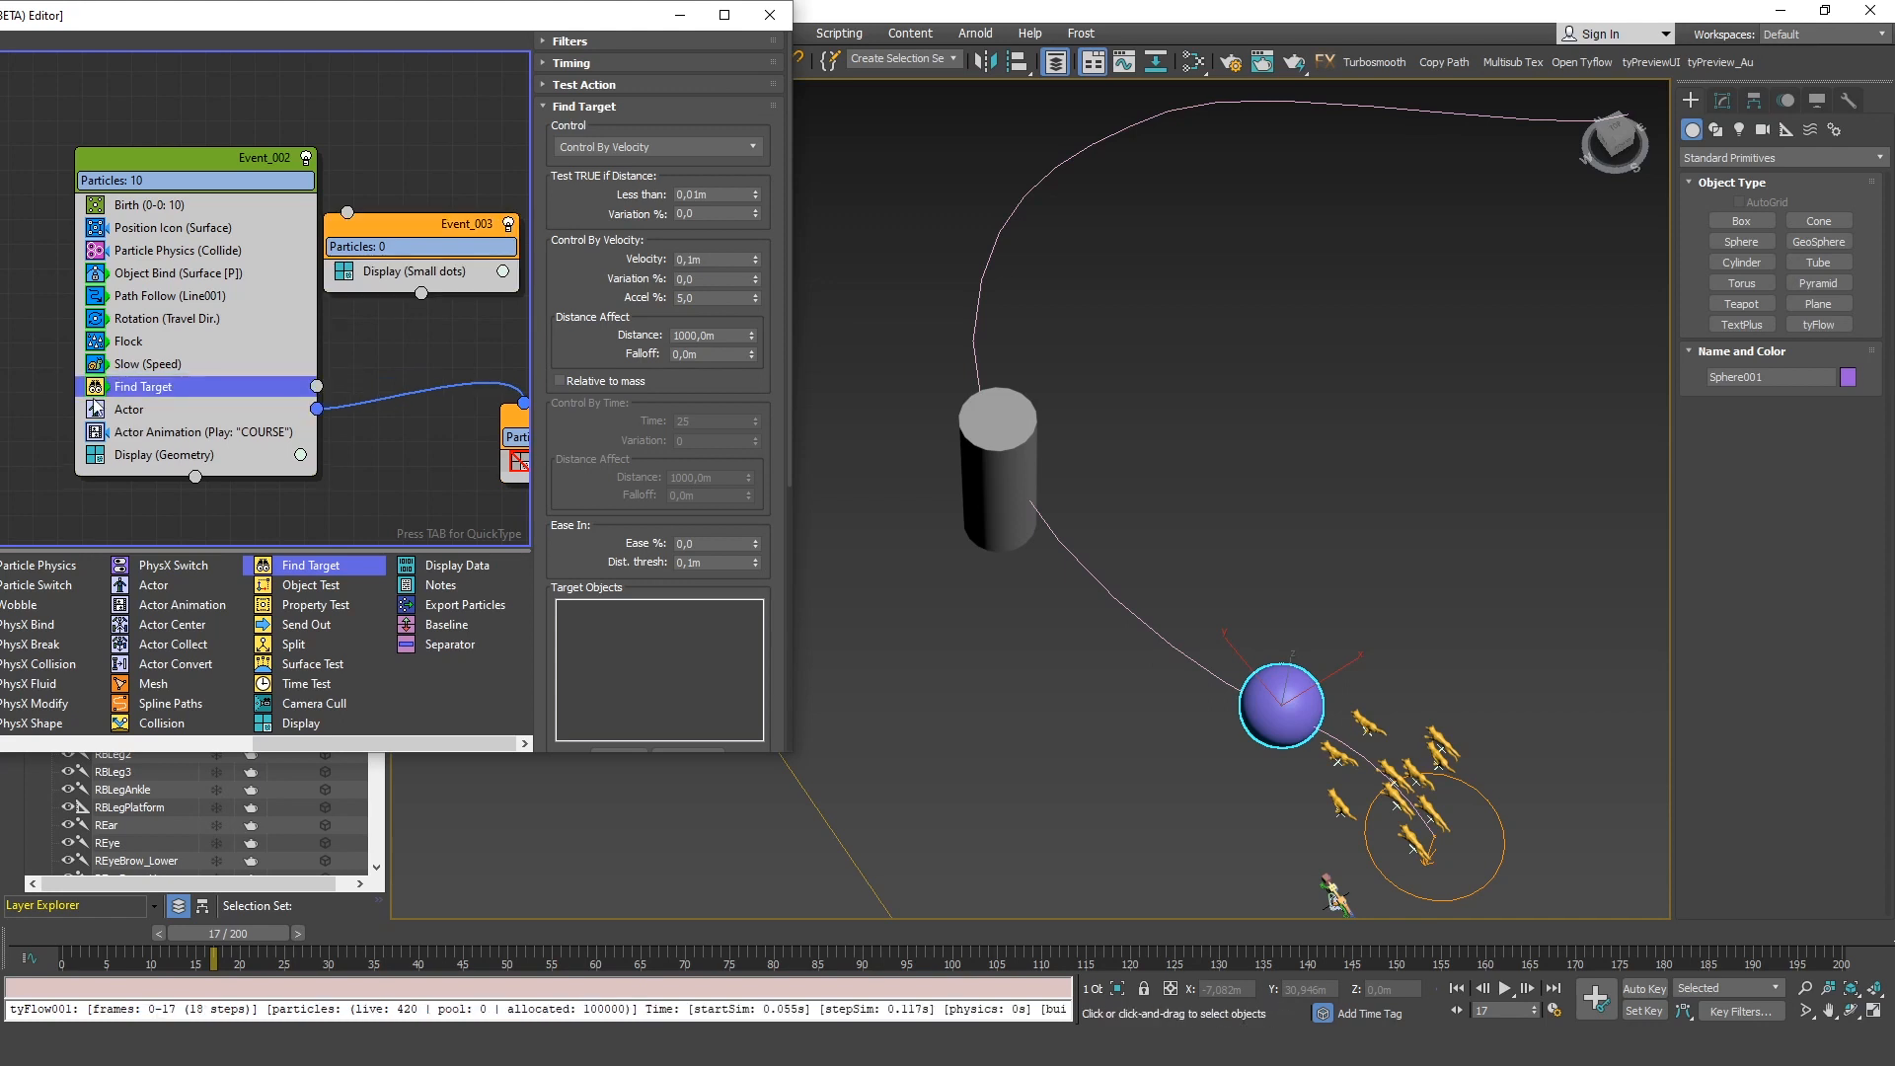
Add Sphere001 as the Find Target target object and disable the Path Follow operator
scroll(654, 552, down, 4)
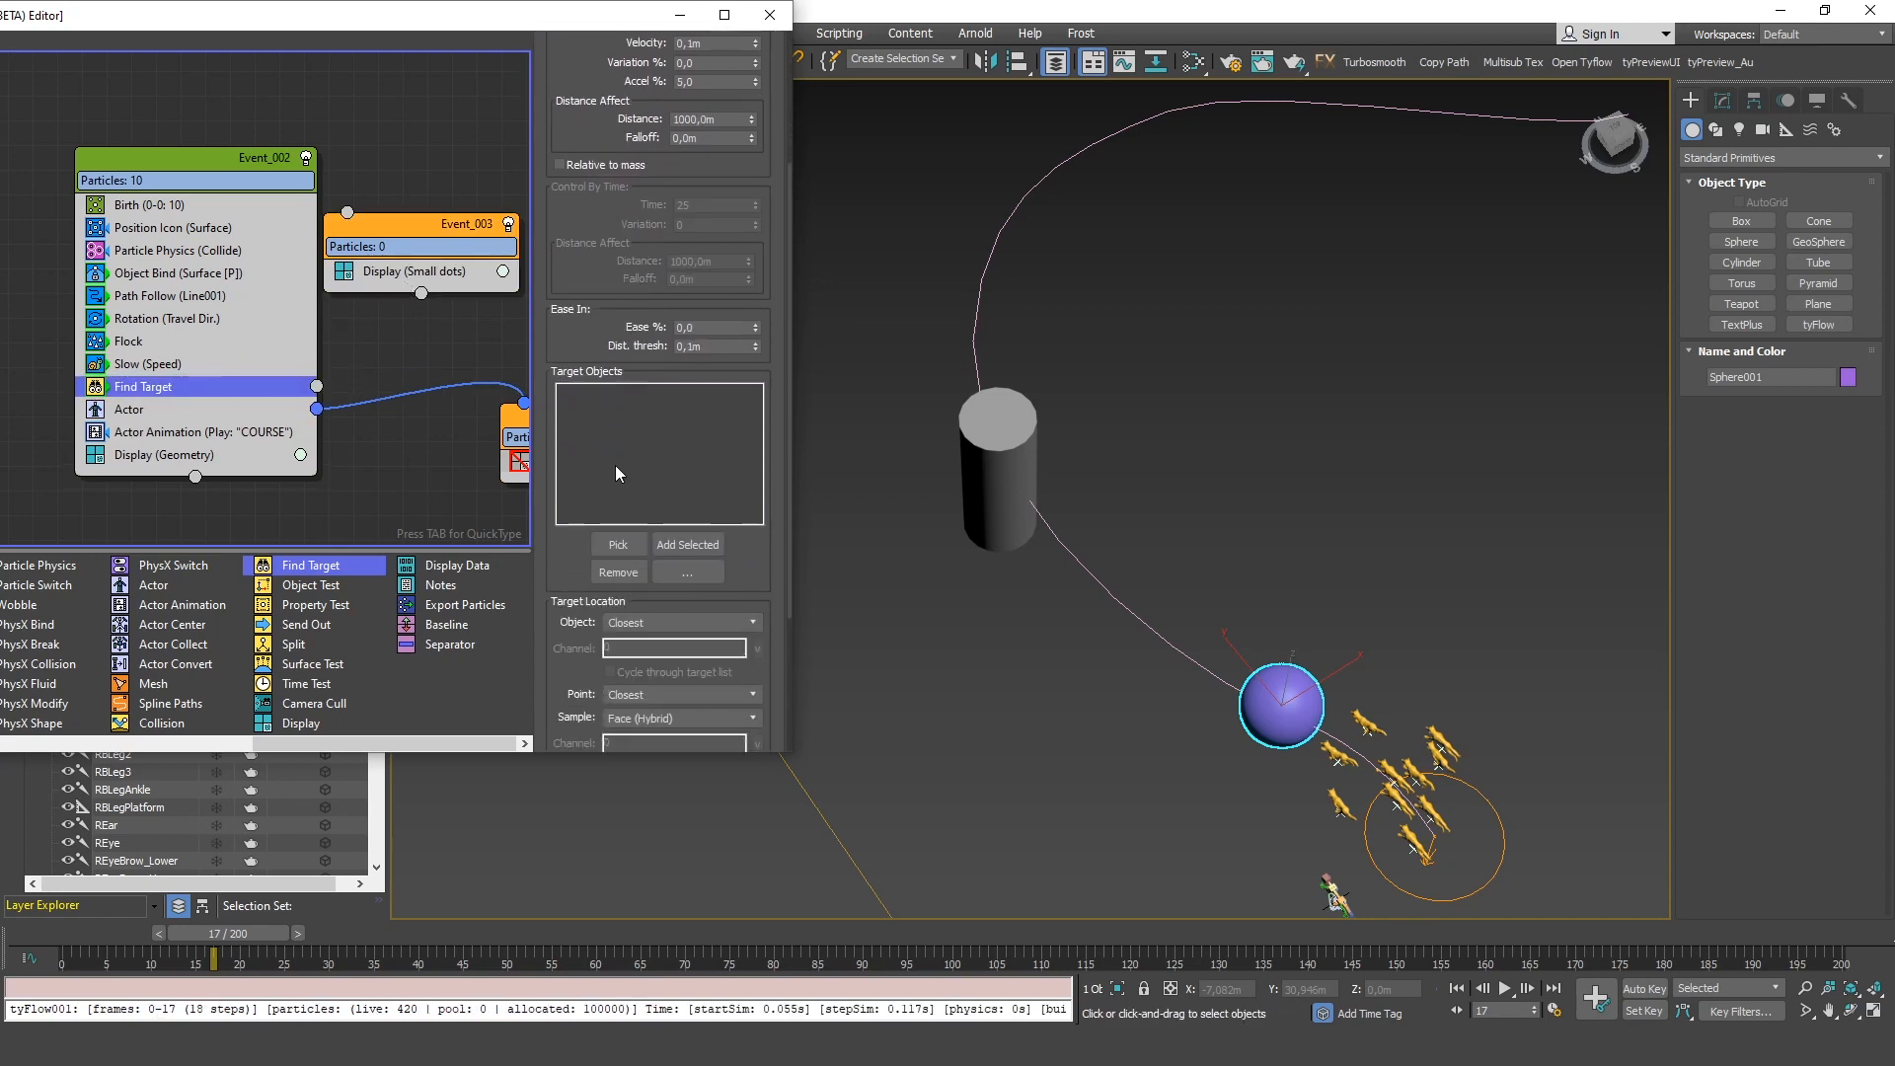
click(1278, 673)
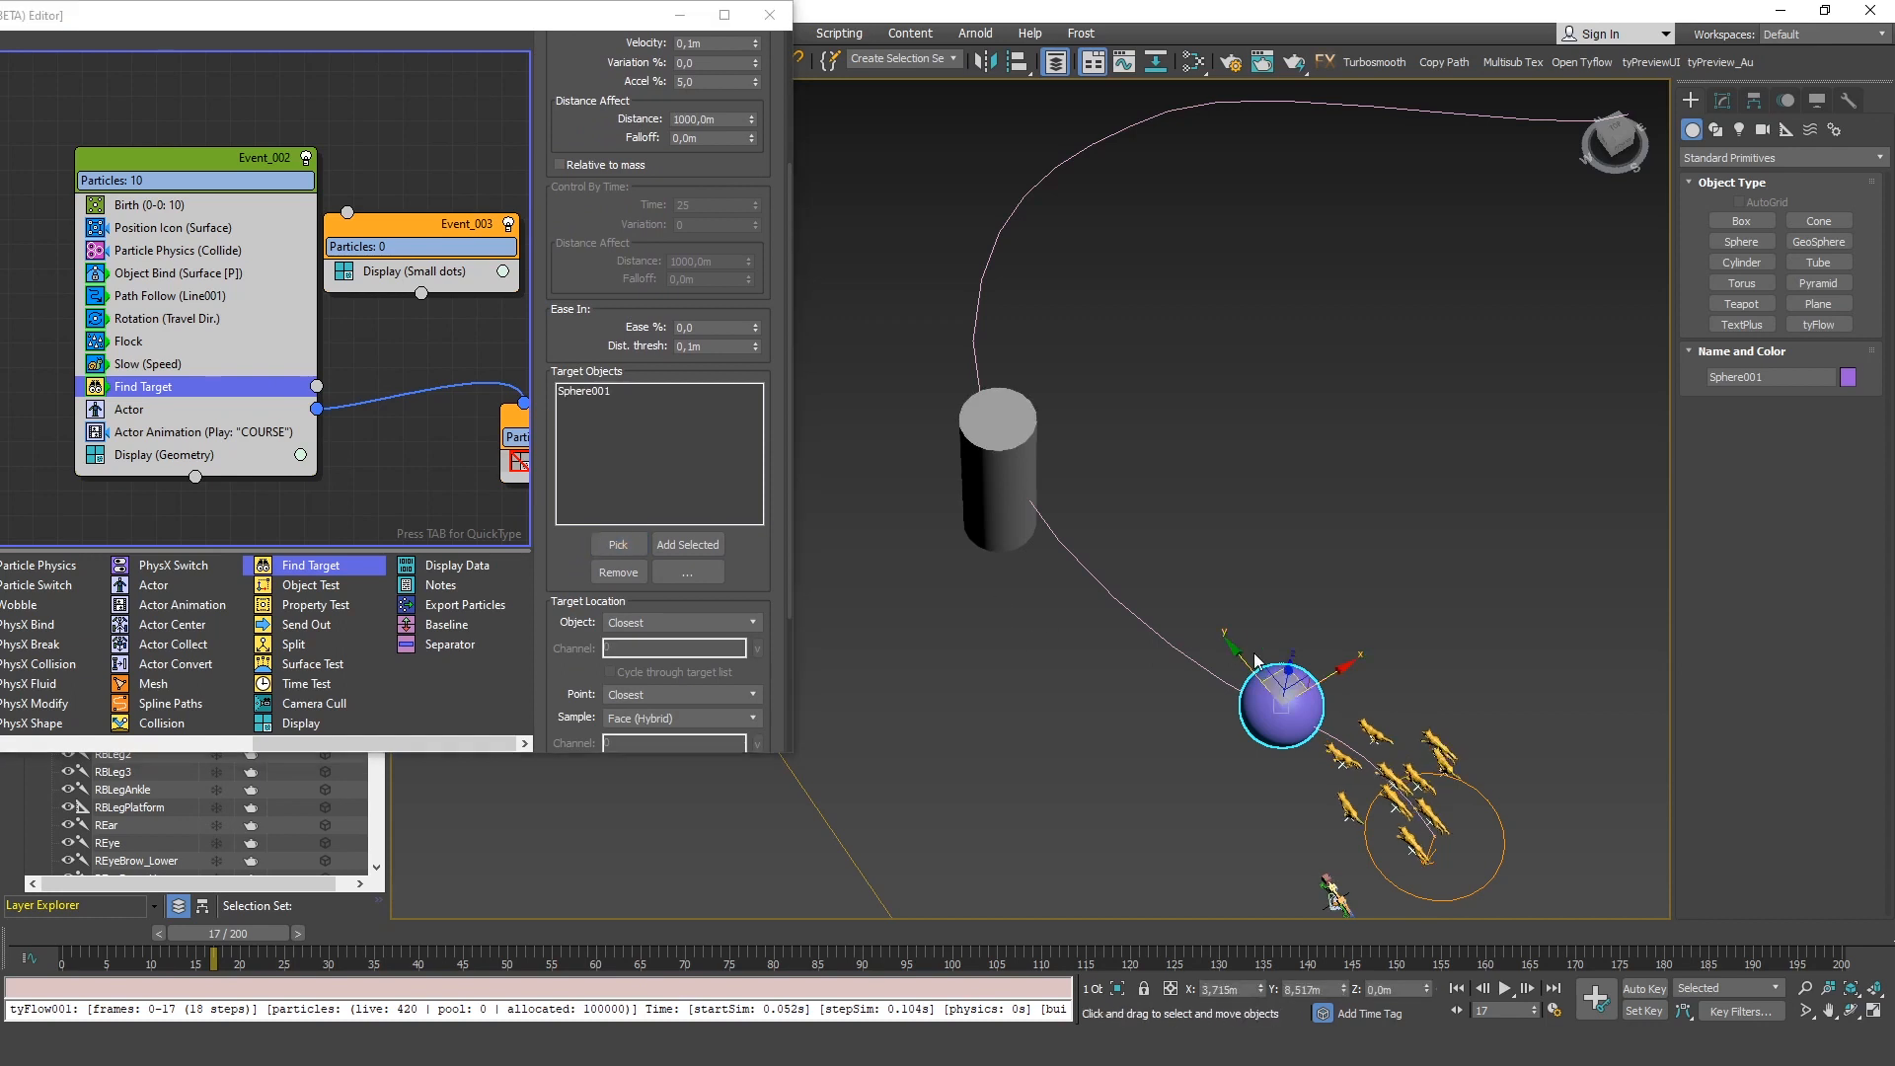
click(97, 302)
Place Find Target directly below Path Follow with a velocity of 1.0 m, and preview the wolves chasing the sphere to frame 65
middle_drag(1211, 583, 1132, 524)
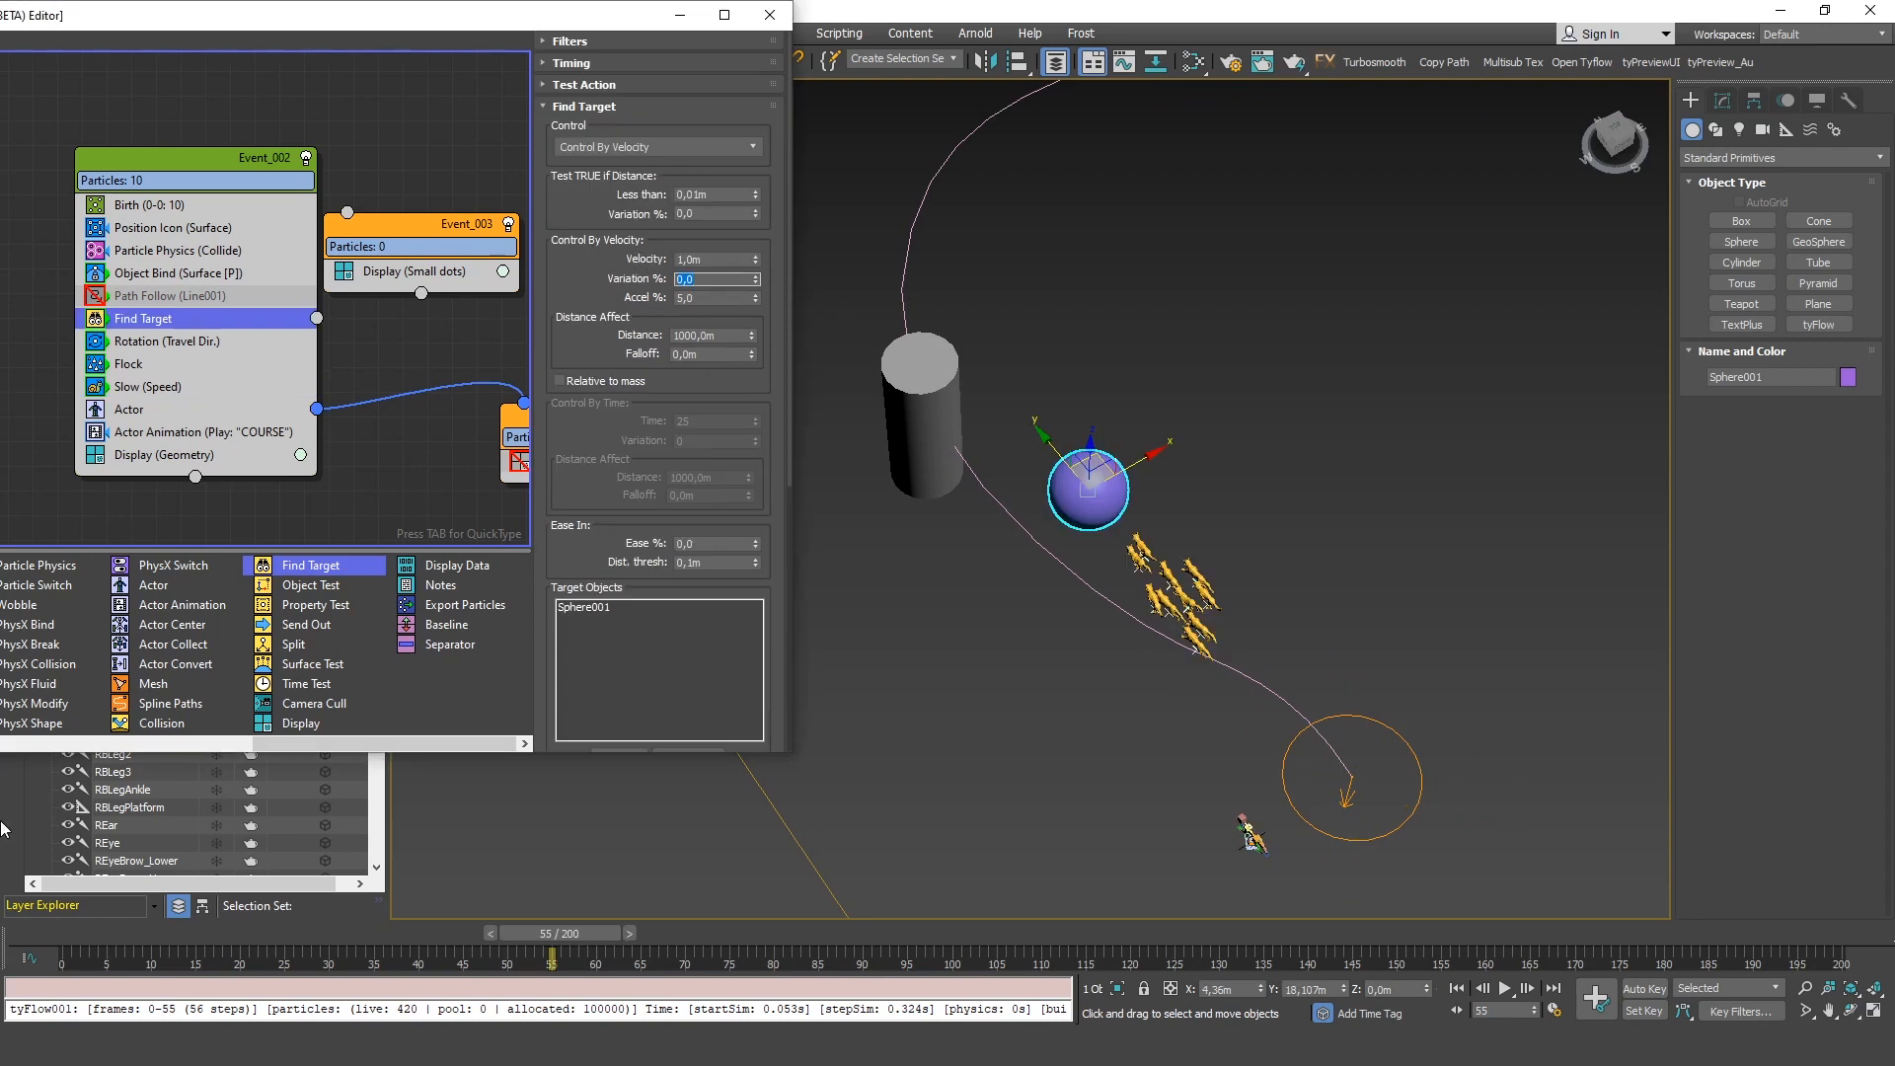
drag(88, 937, 648, 936)
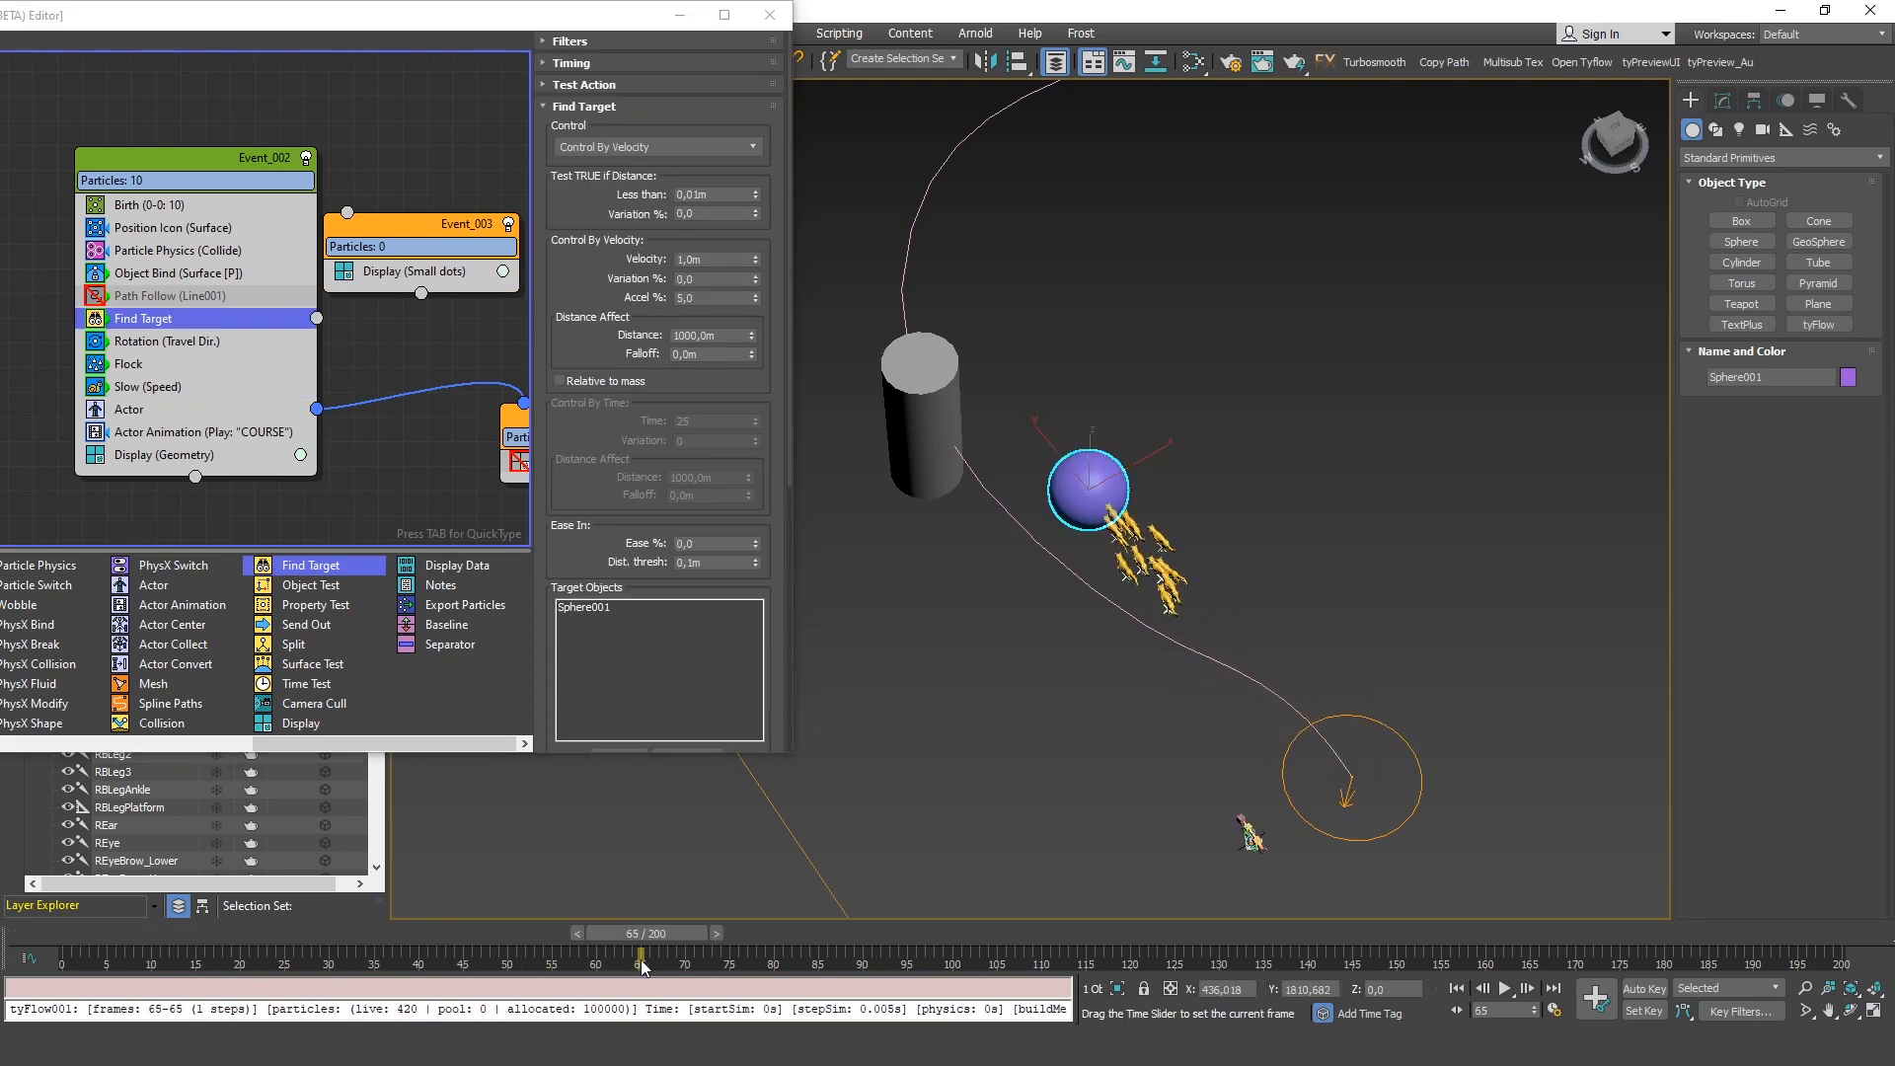
alt+middle_drag(1101, 451, 1053, 476)
Enable Auto Key and keyframe the sphere at frame 24 at a new position farther from the wolves
key(n)
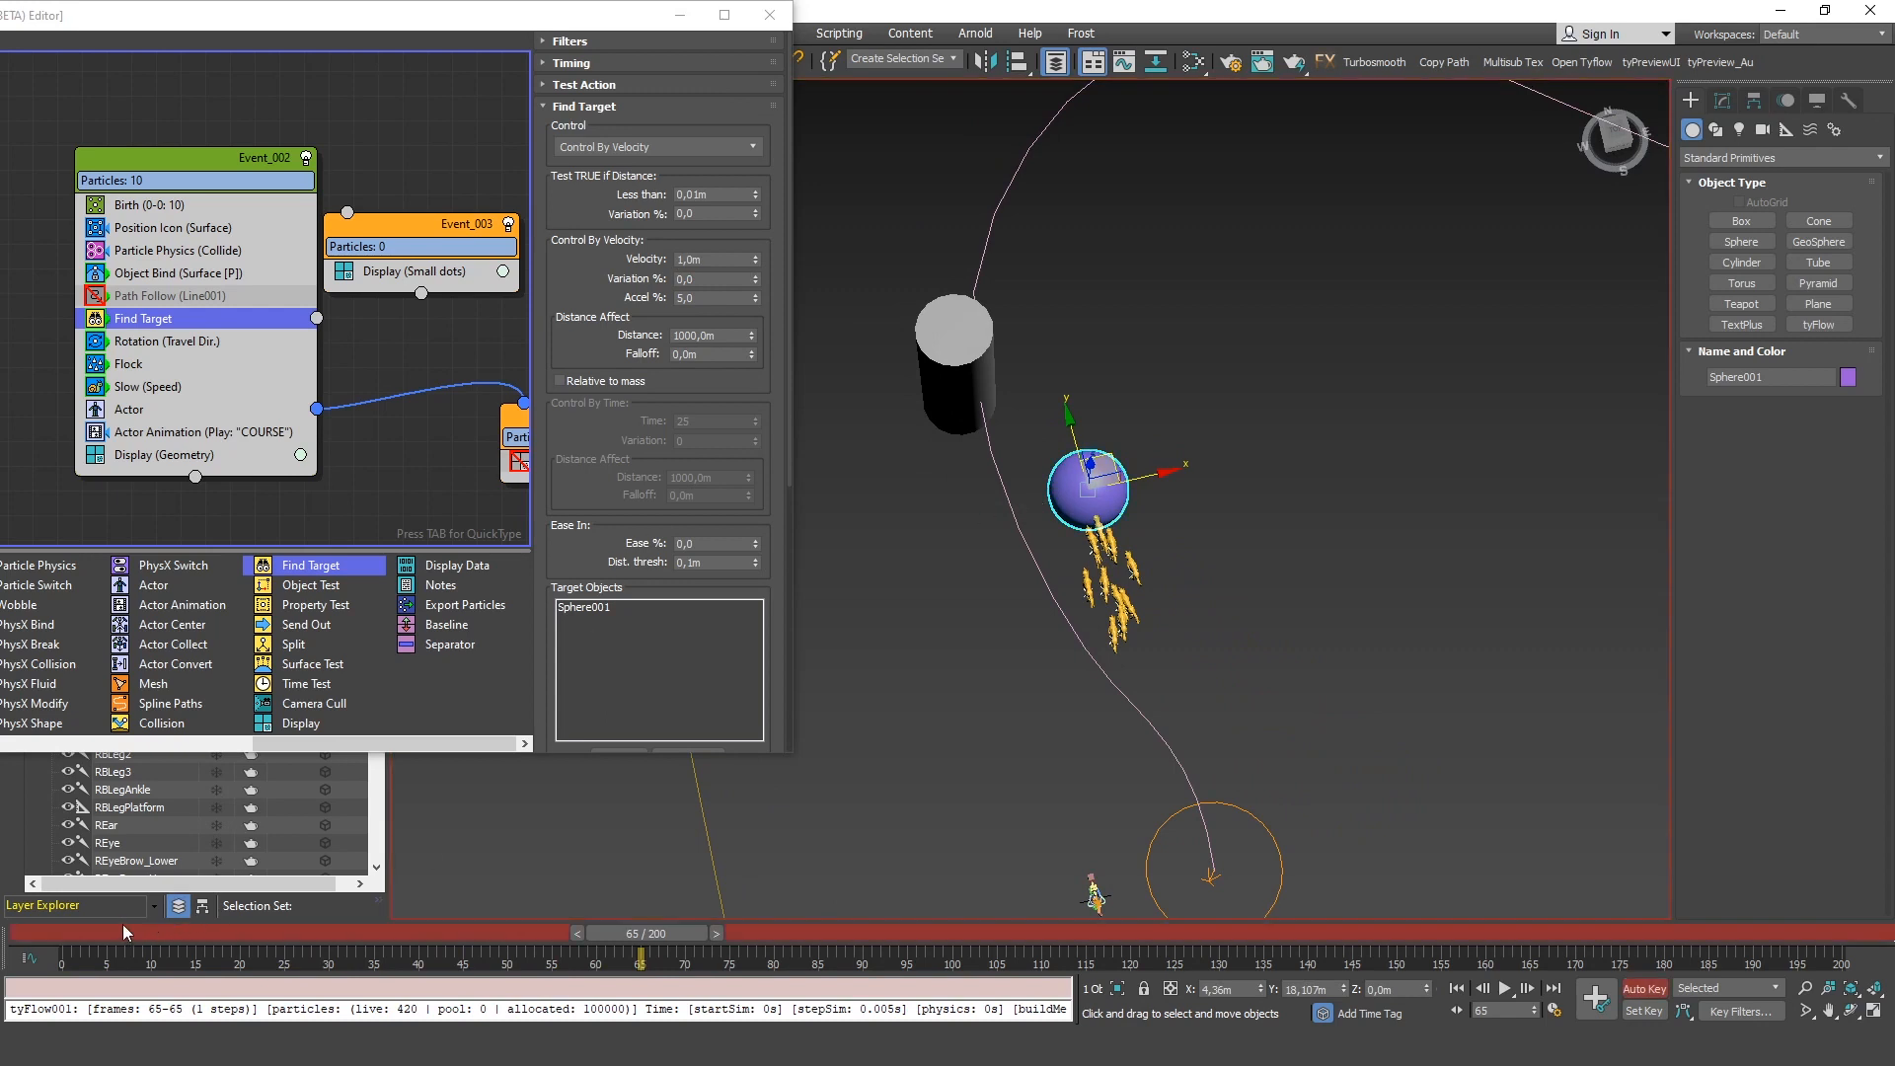
click(96, 942)
drag(97, 943, 291, 937)
drag(1107, 464, 1046, 253)
Hold the sphere's position with a key at frame 108, and keyframe it to about X 15.24 m, Y 38.27 m at frame 144
drag(91, 941, 1019, 934)
middle_drag(1140, 343, 1069, 536)
right_click(1345, 954)
click(1404, 929)
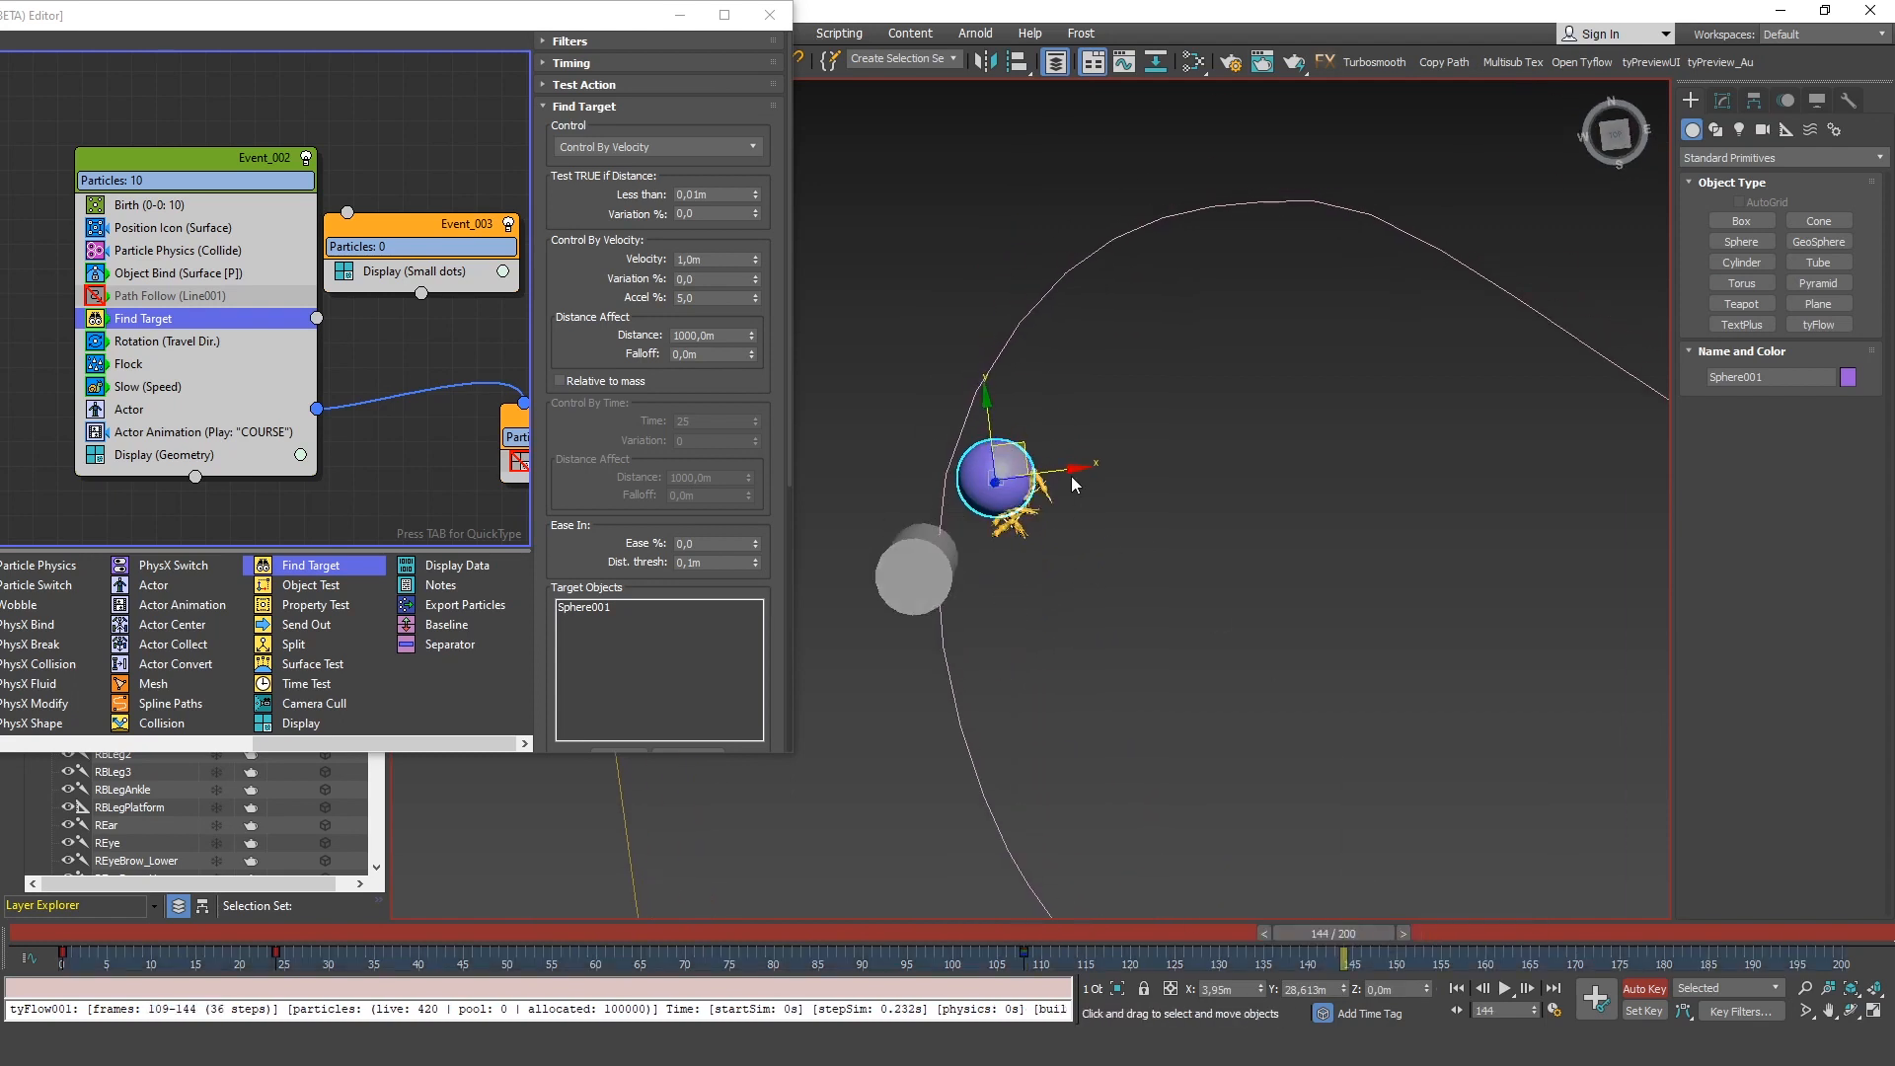
drag(1017, 446, 1224, 206)
Preview the chase up to frame 187 and examine how the wolves gather around the sphere
drag(45, 935, 1705, 913)
middle_drag(1451, 459, 1258, 552)
alt+middle_drag(1259, 553, 1261, 525)
scroll(1131, 322, up, 5)
middle_drag(923, 337, 1180, 371)
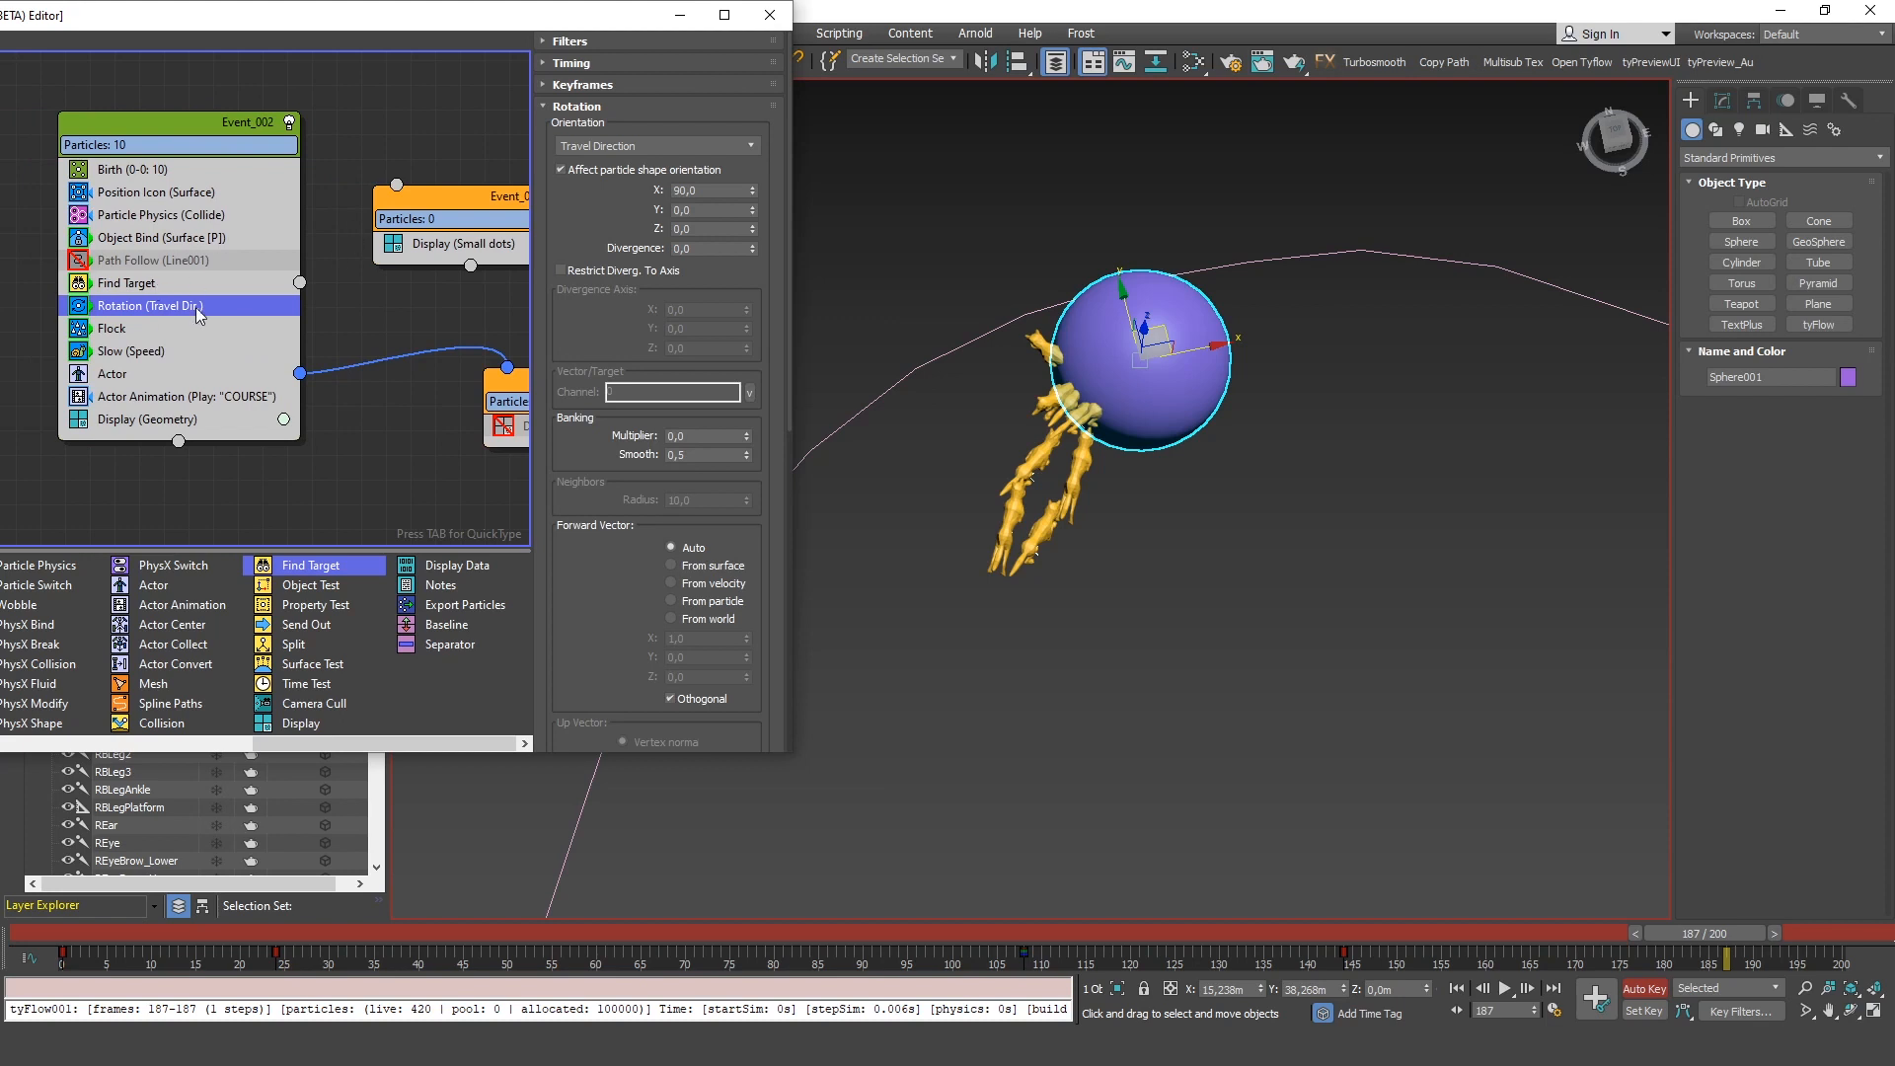
Review the Find Target operator's distance, velocity, target location and alignment settings
click(177, 285)
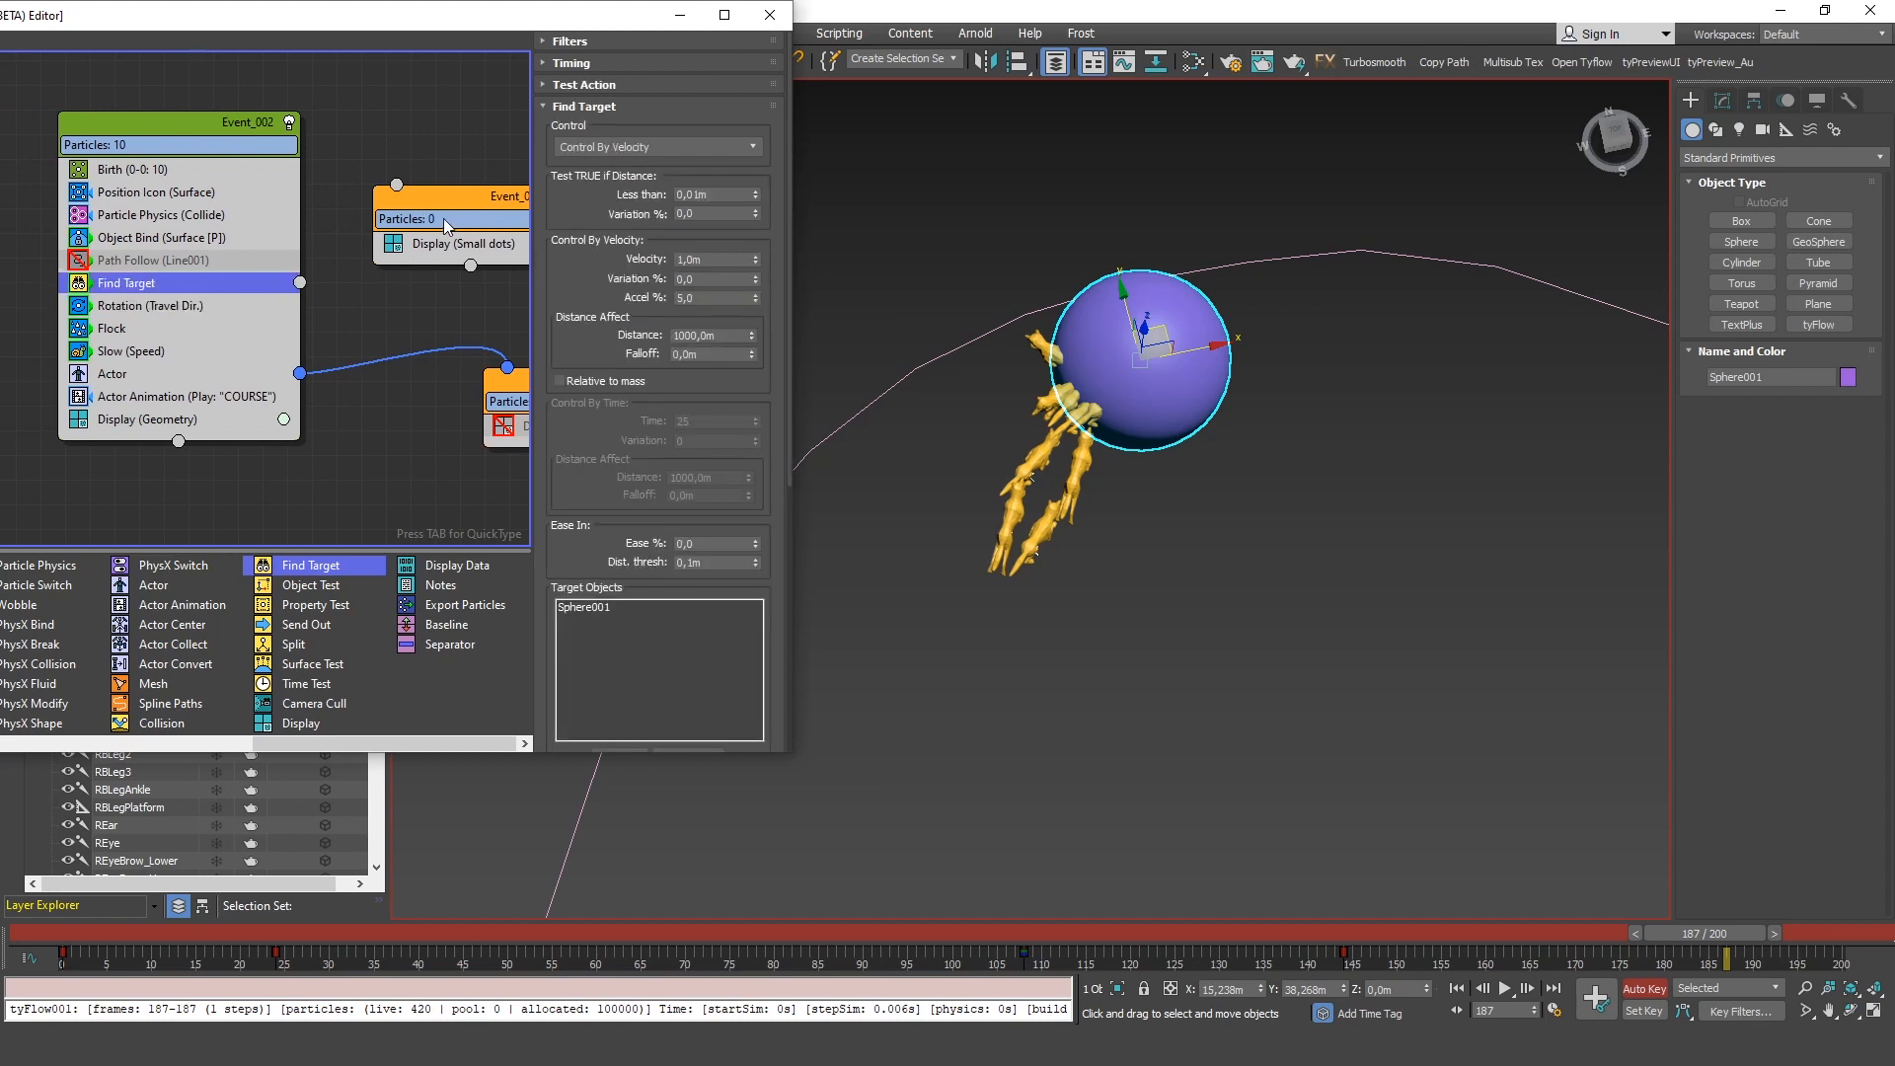
scroll(691, 326, down, 5)
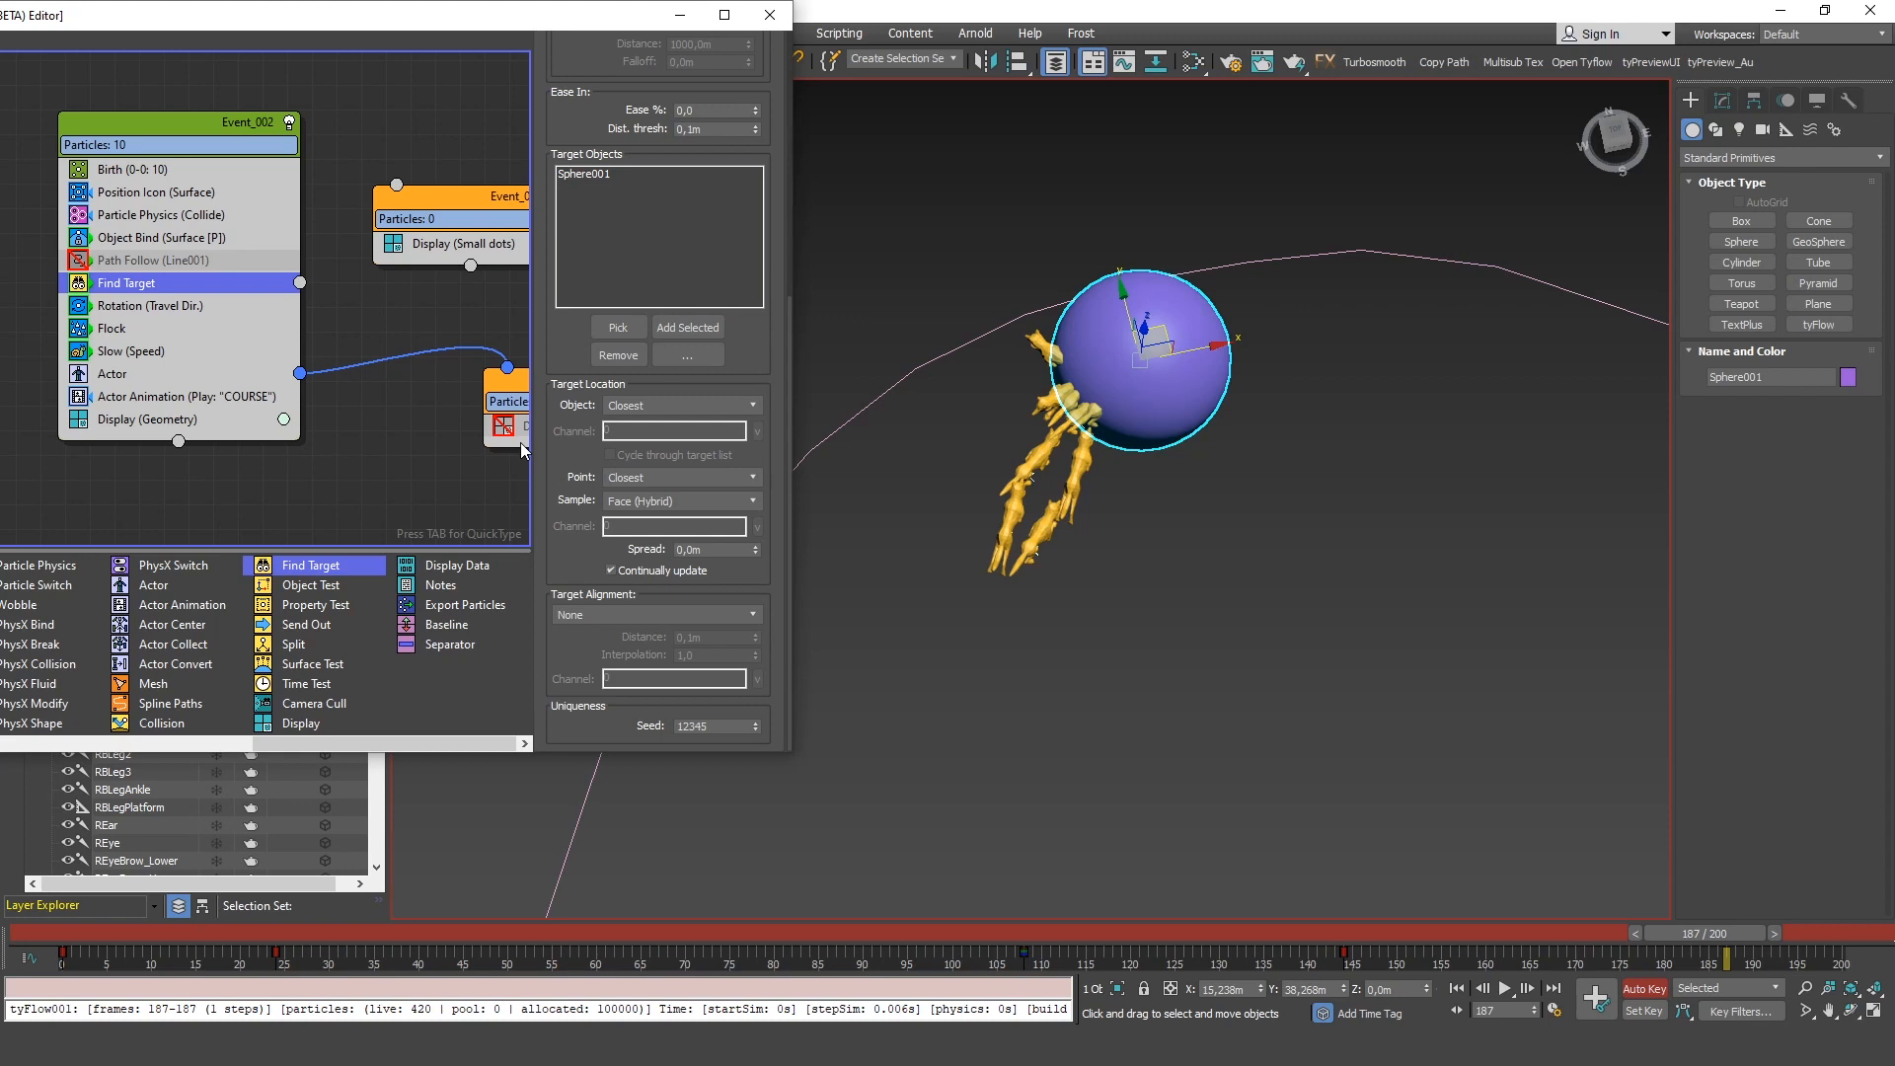
scroll(582, 331, up, 5)
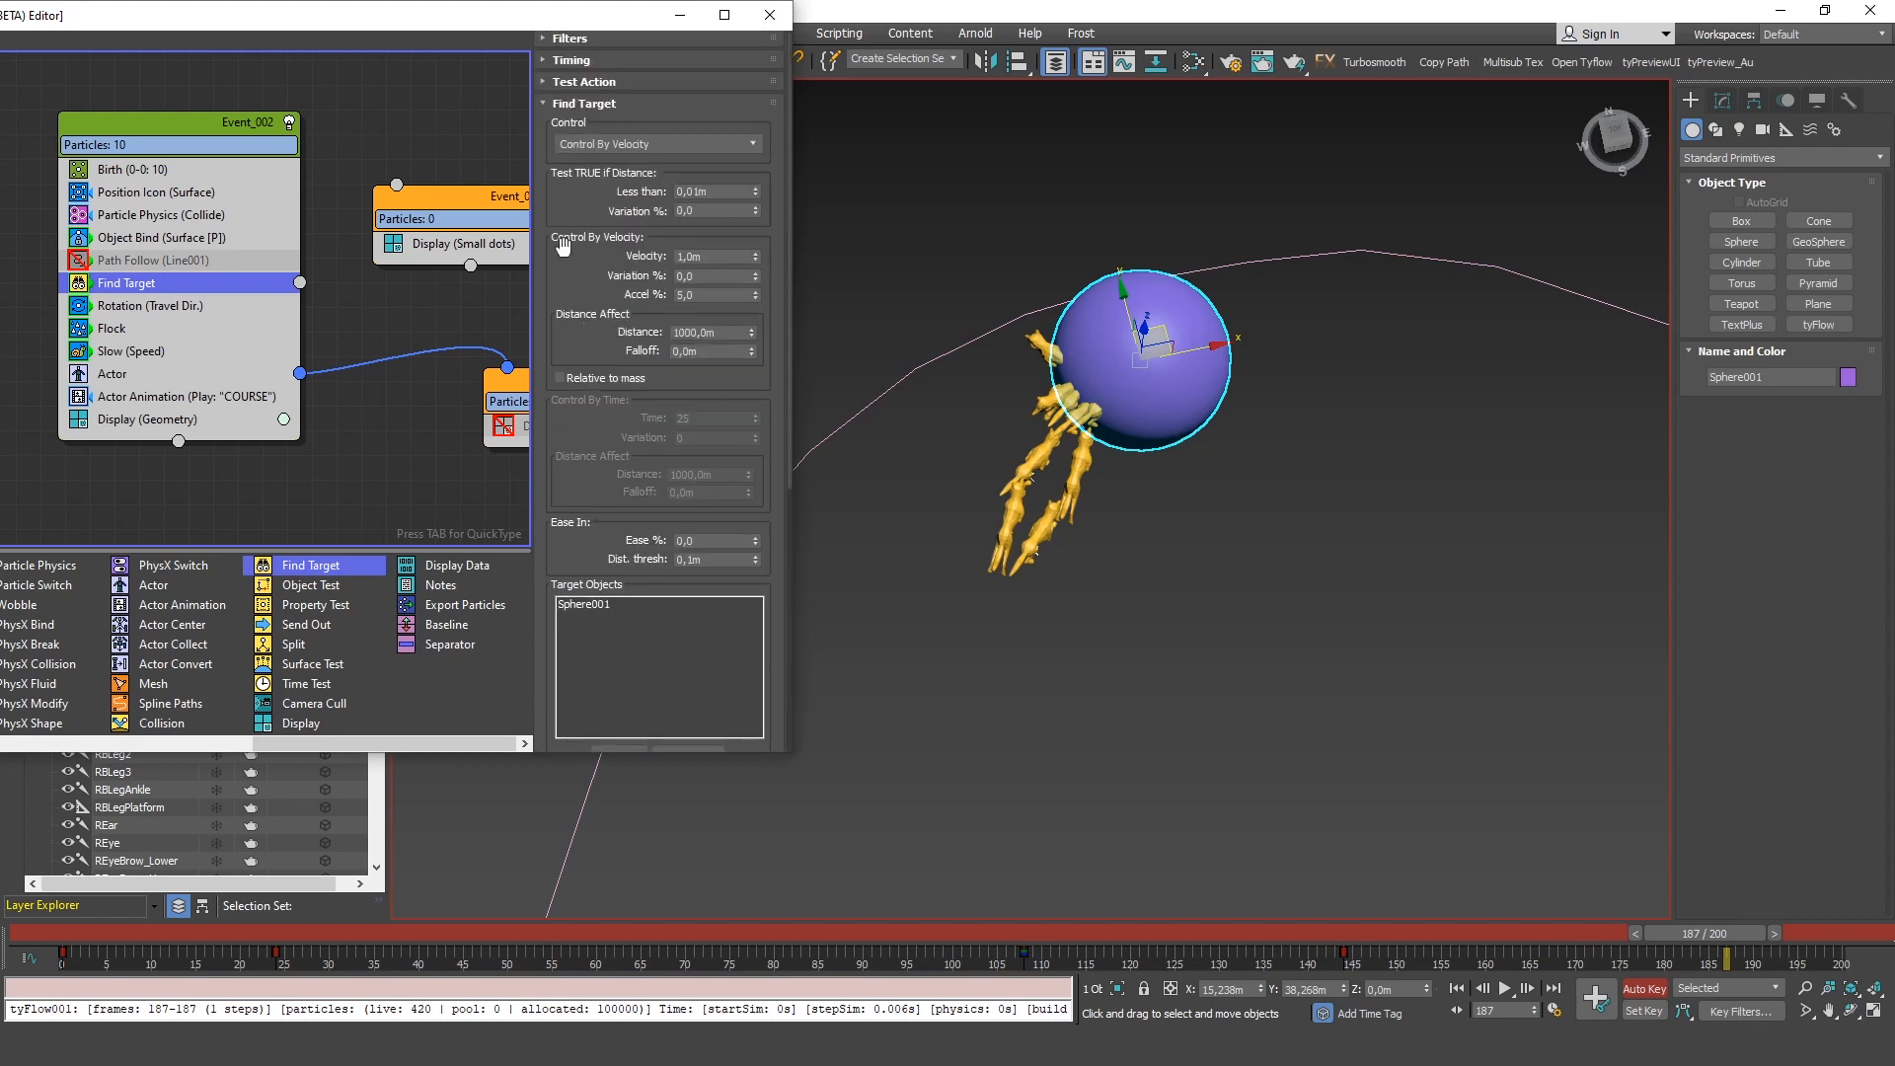
mouse_move(546, 415)
mouse_down()
mouse_move(559, 74)
mouse_move(548, 423)
mouse_up()
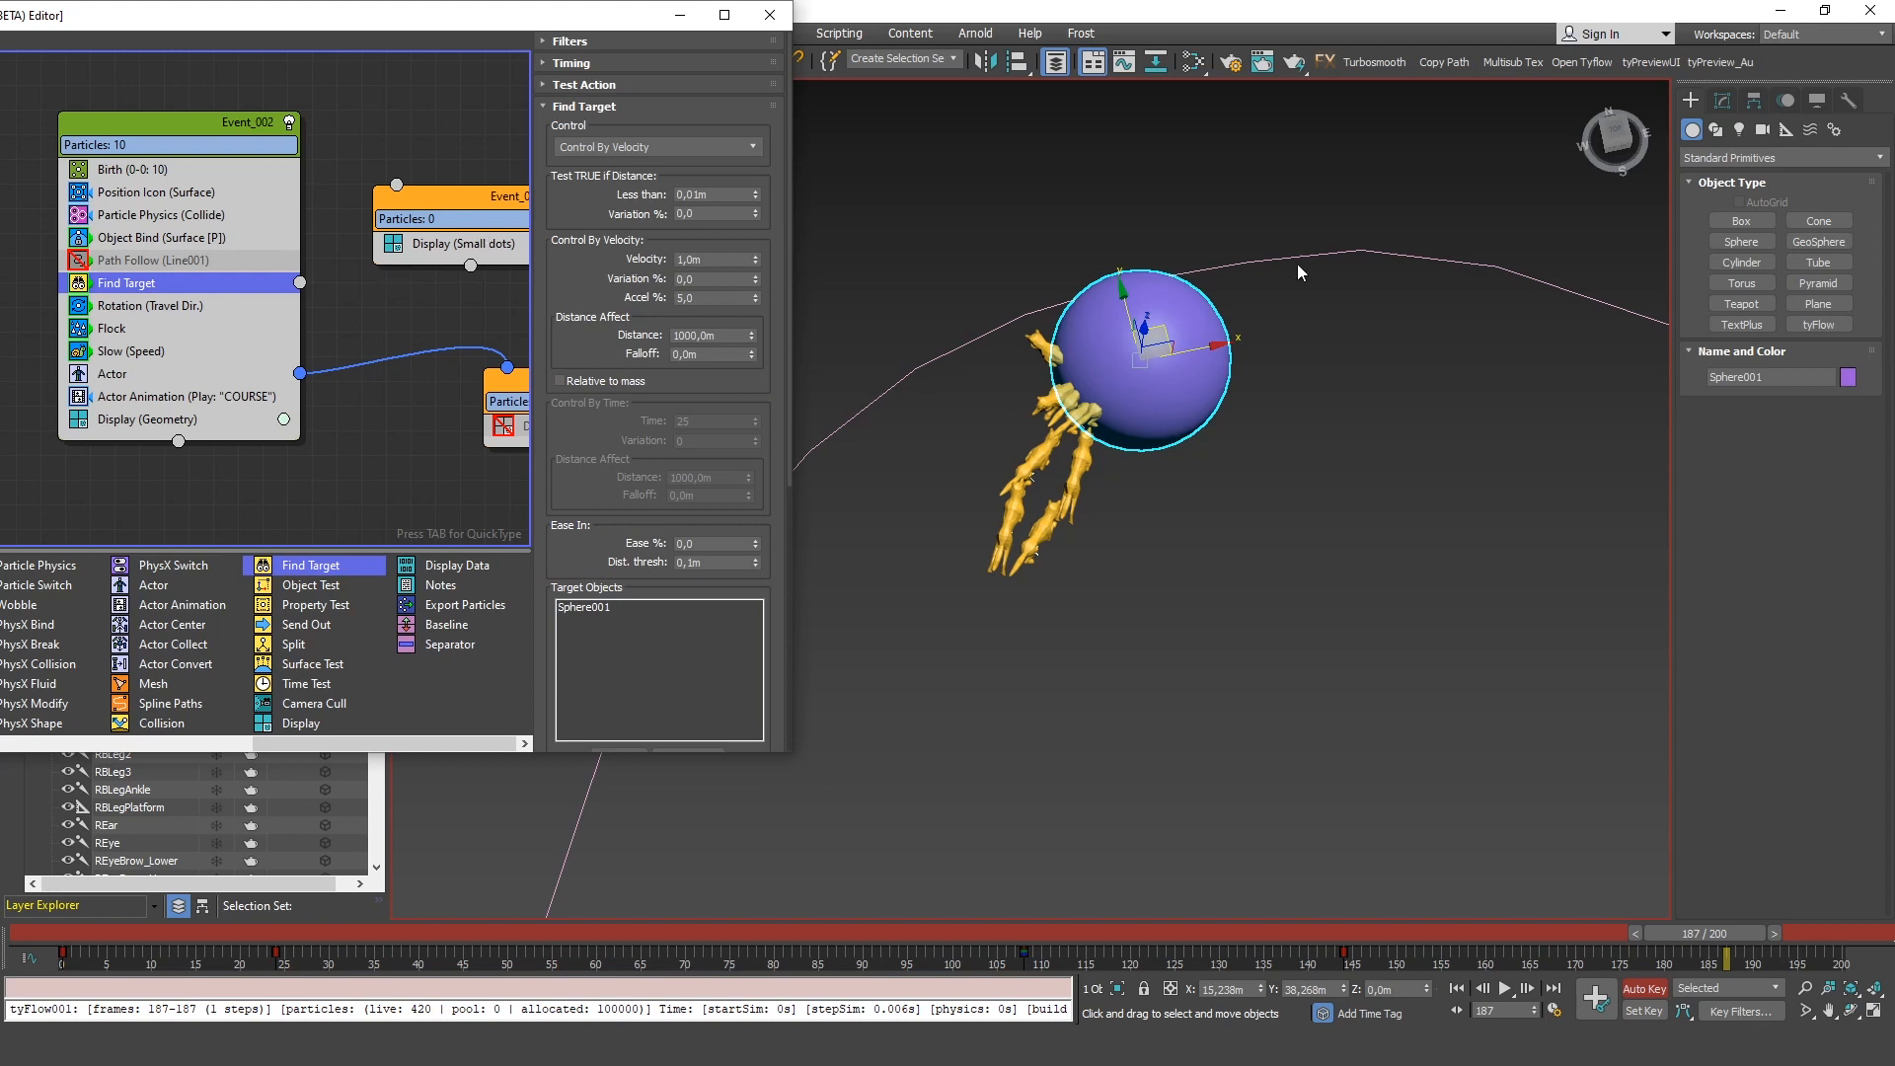
Try switching Find Target's control mode to Control By Time and preview the wolves' chase
scroll(721, 228, down, 1)
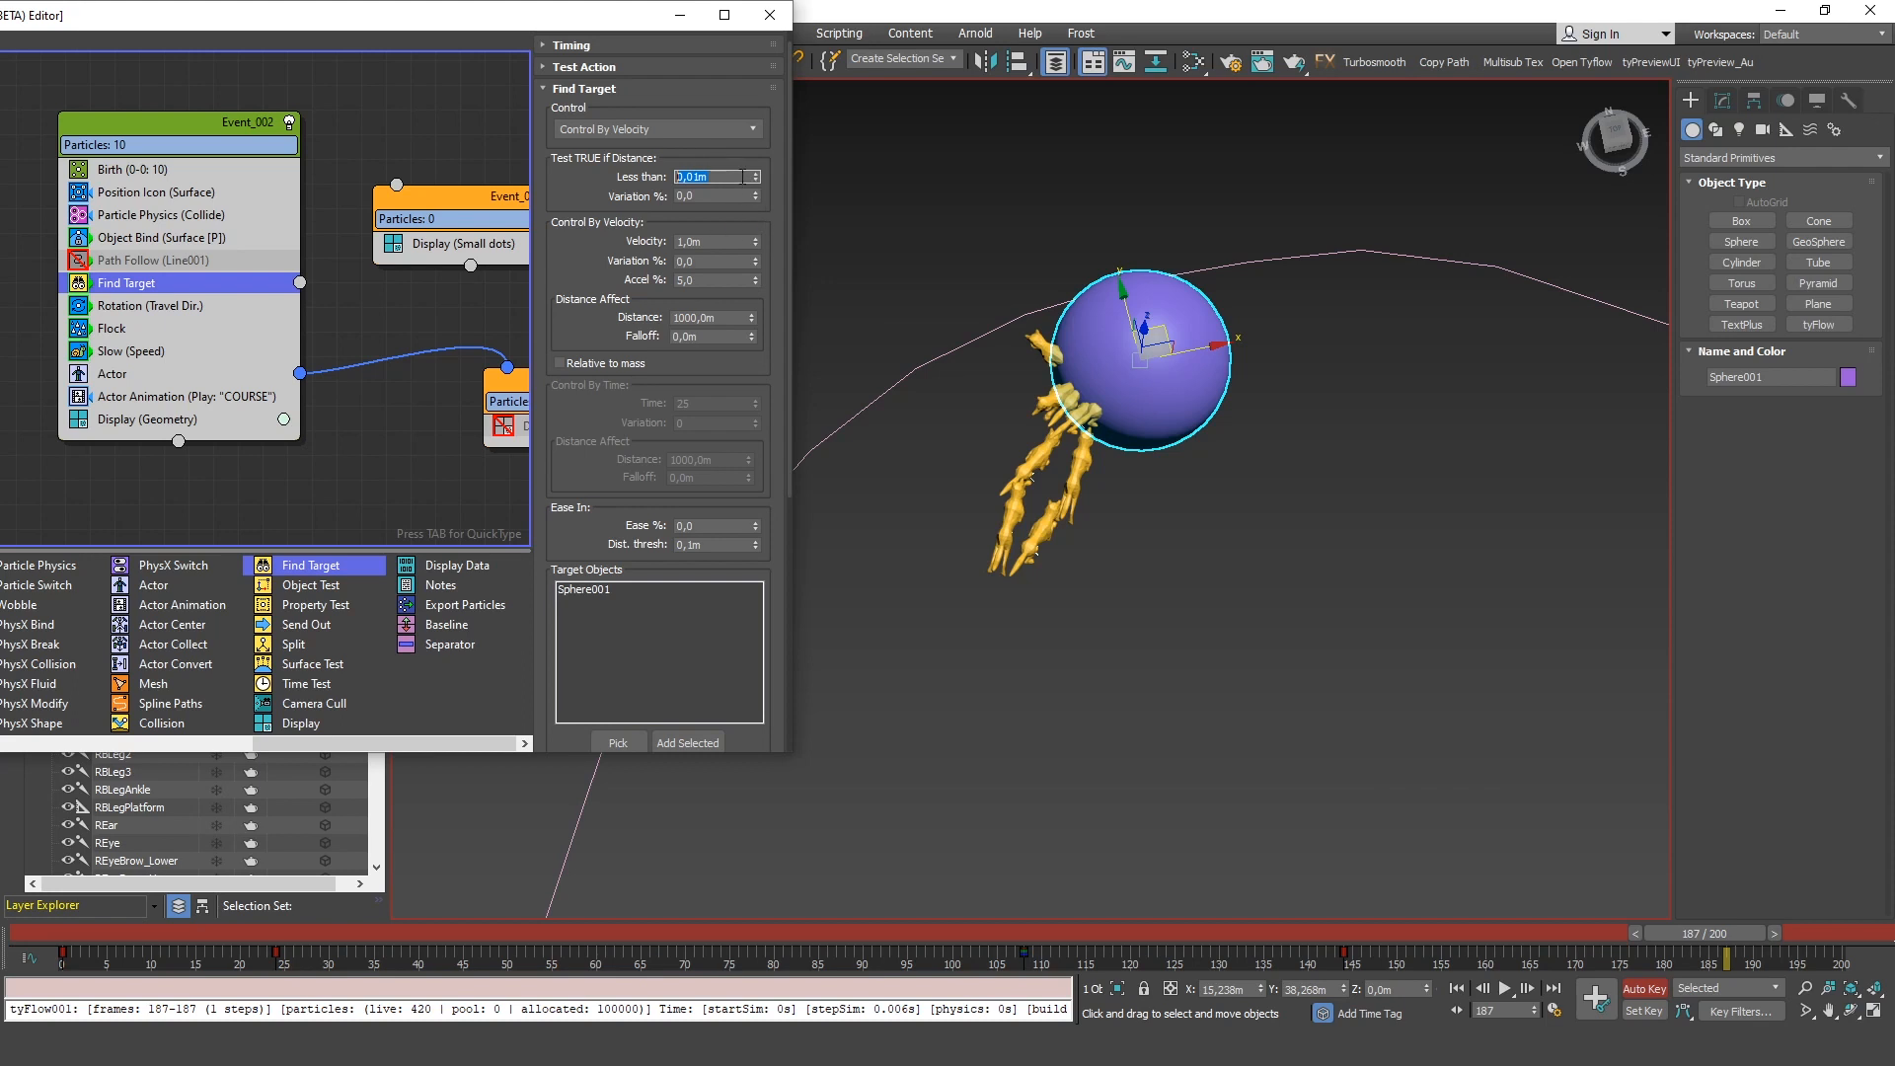
click(652, 129)
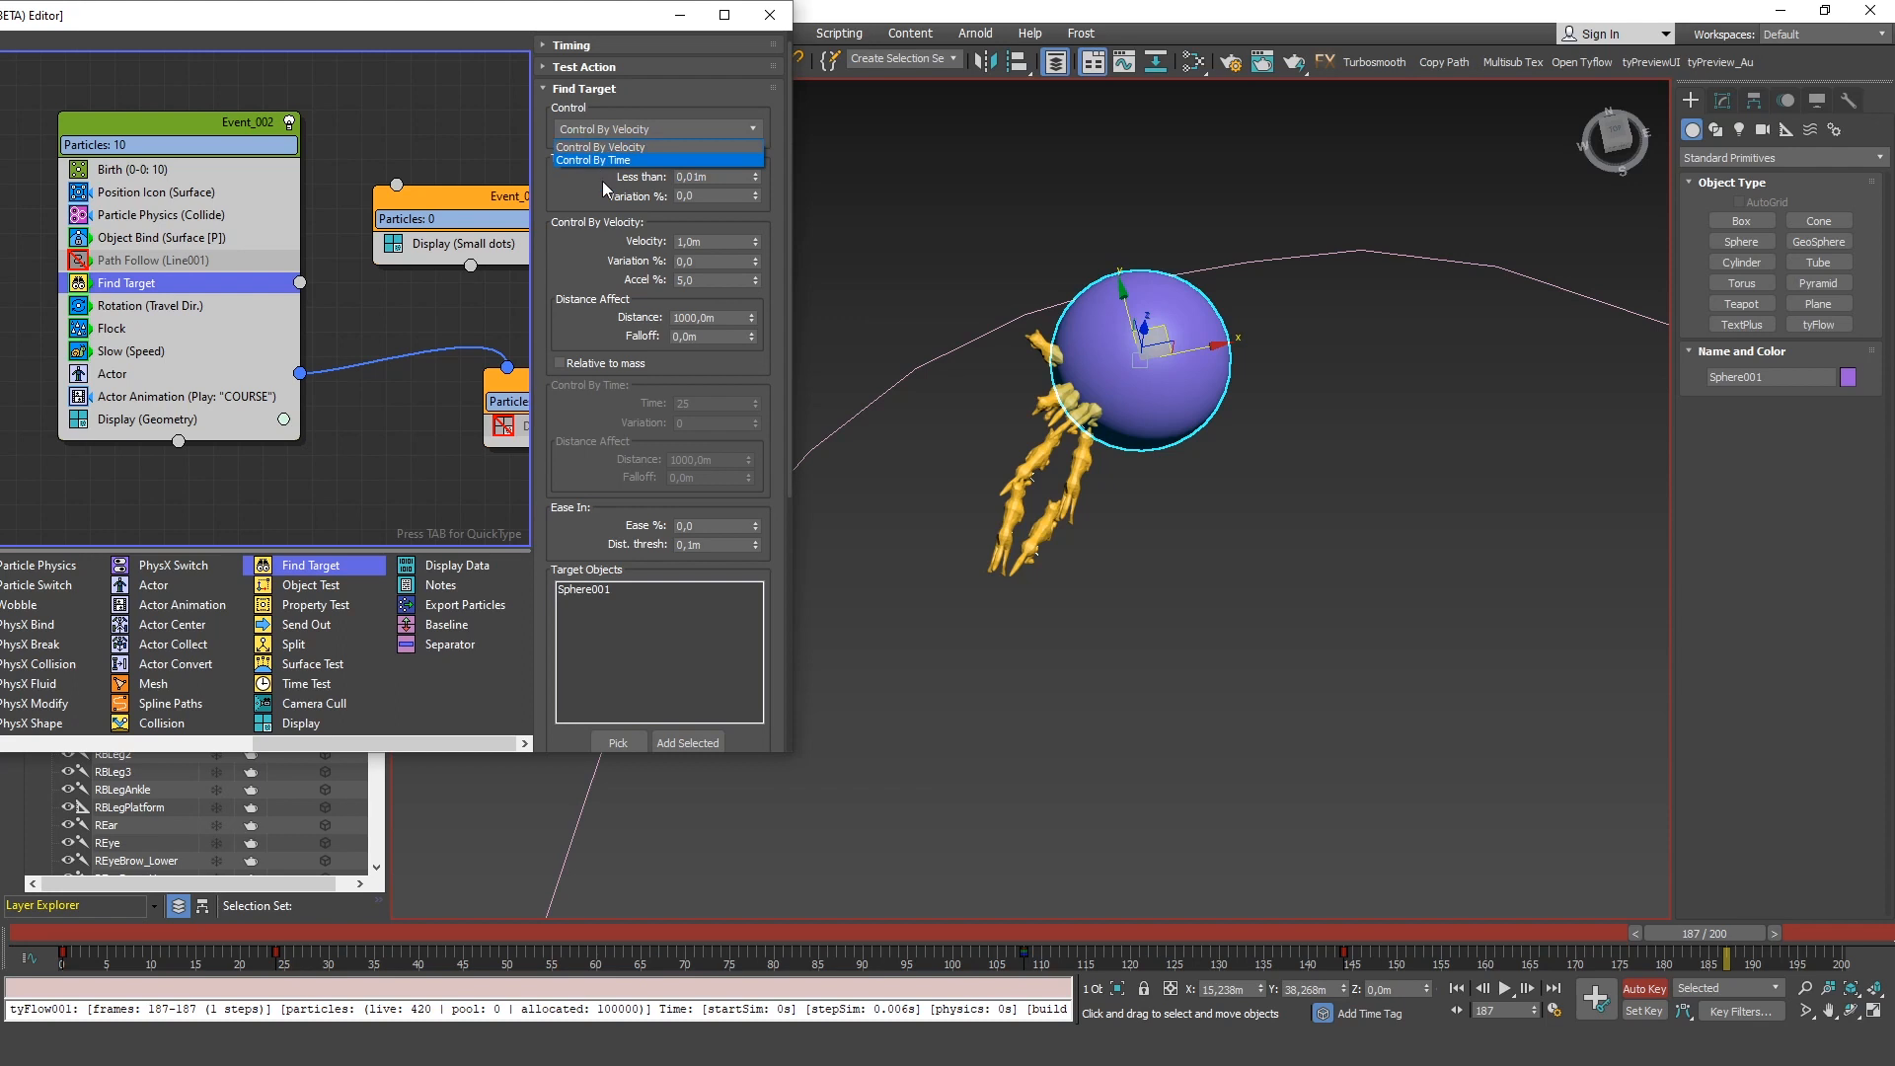
click(552, 122)
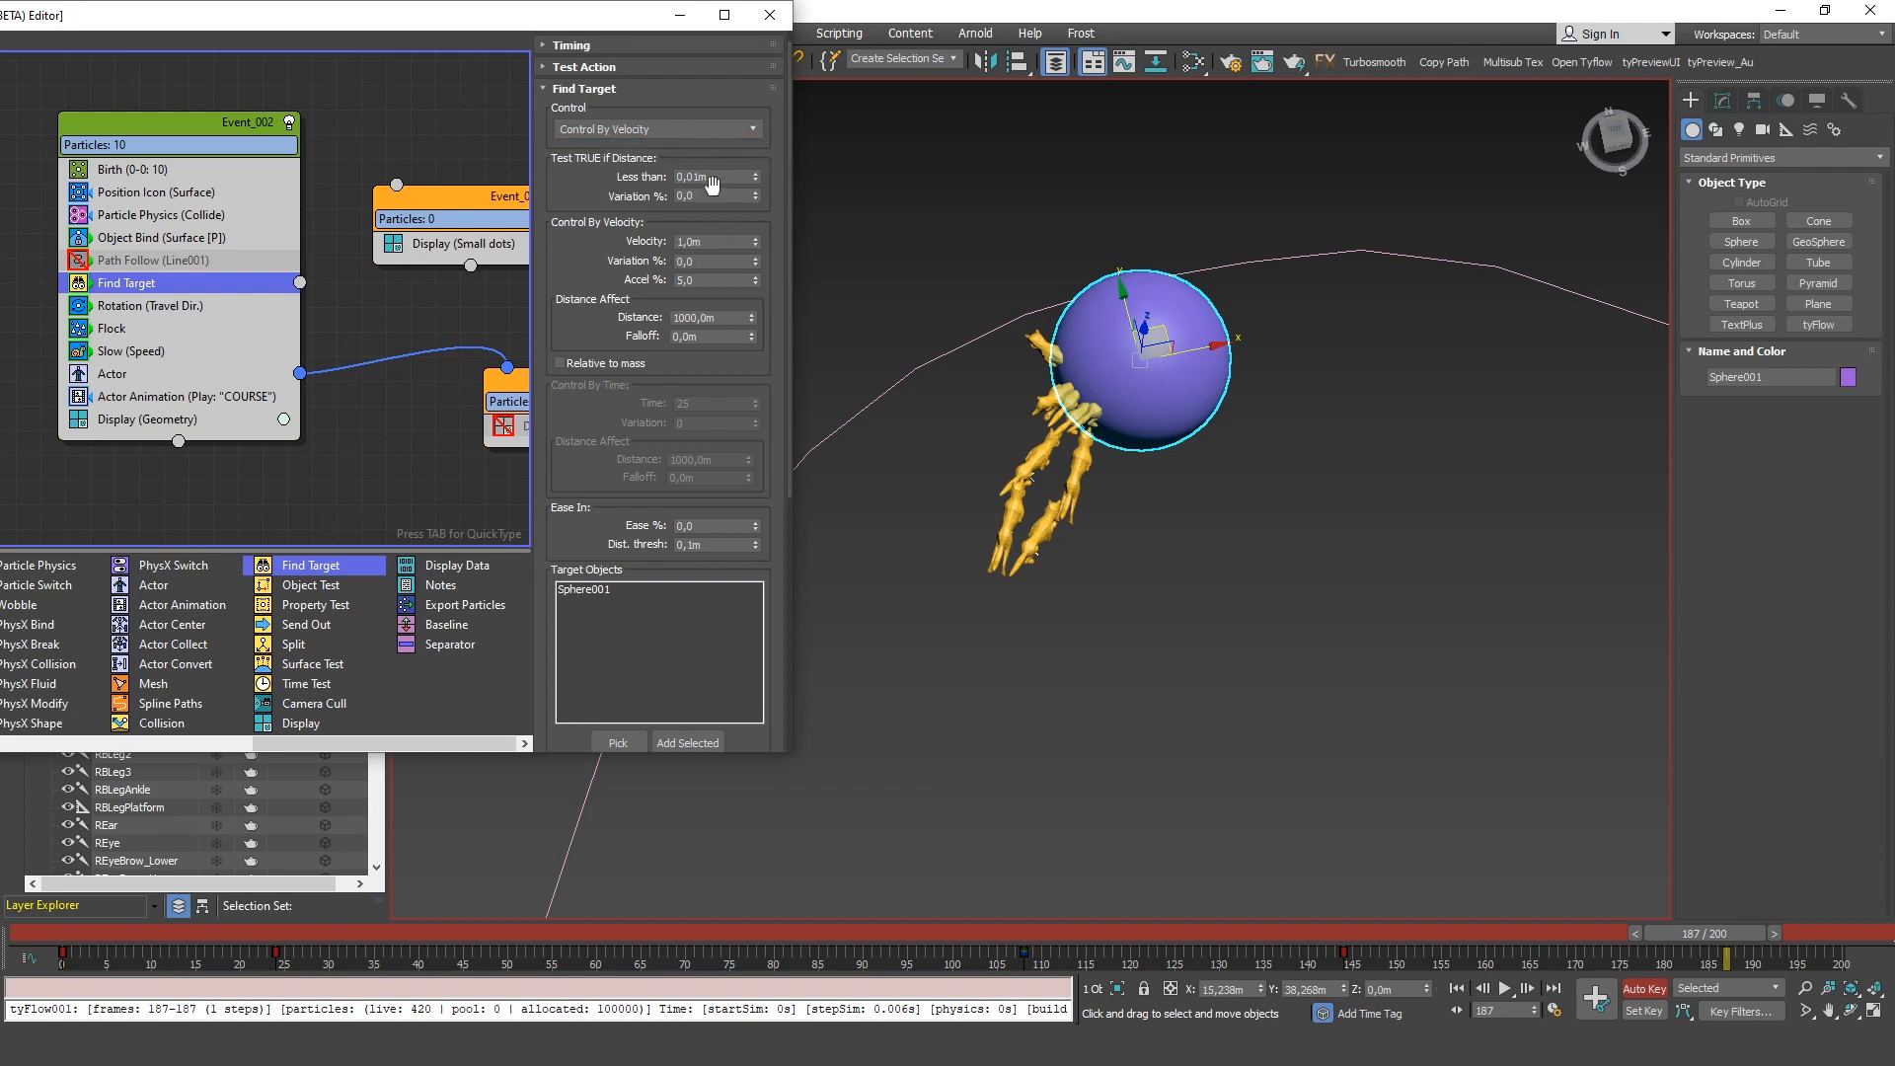
click(651, 130)
click(642, 160)
scroll(651, 246, down, 2)
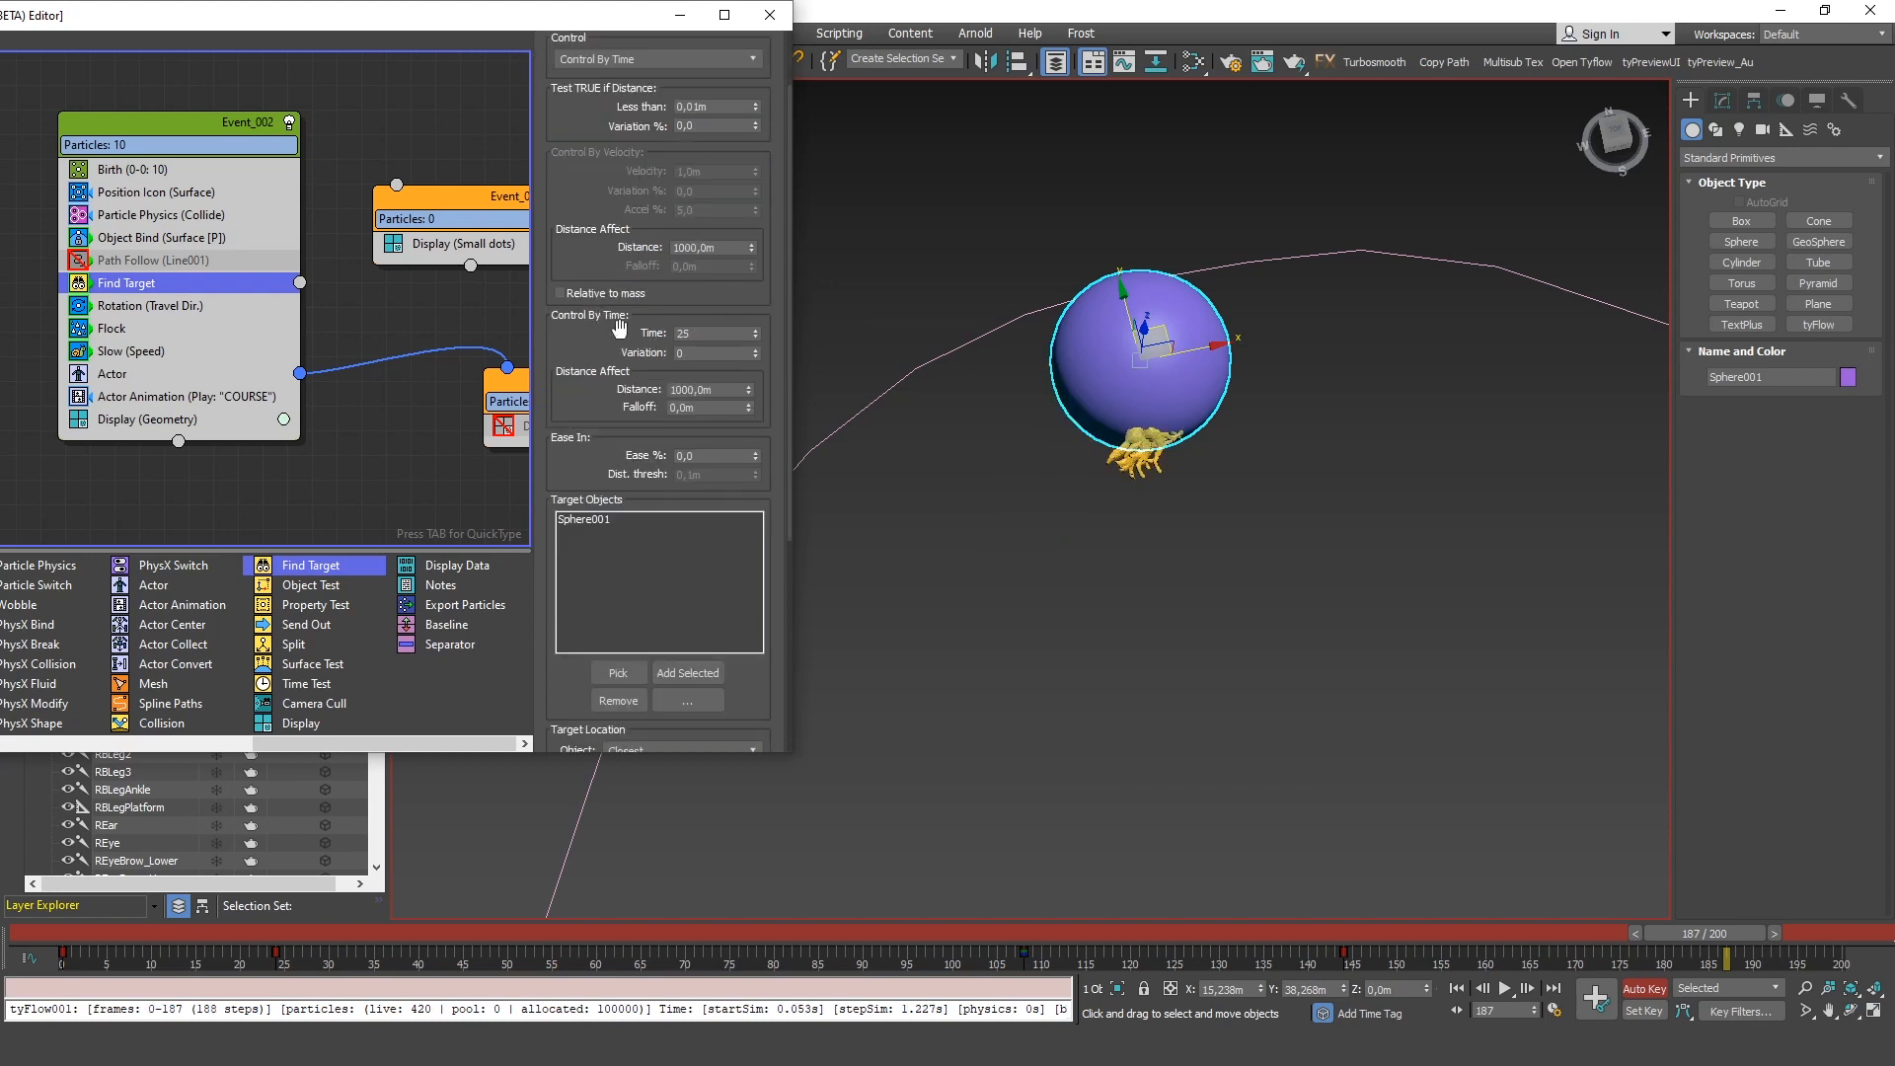
double_click(683, 334)
click(88, 934)
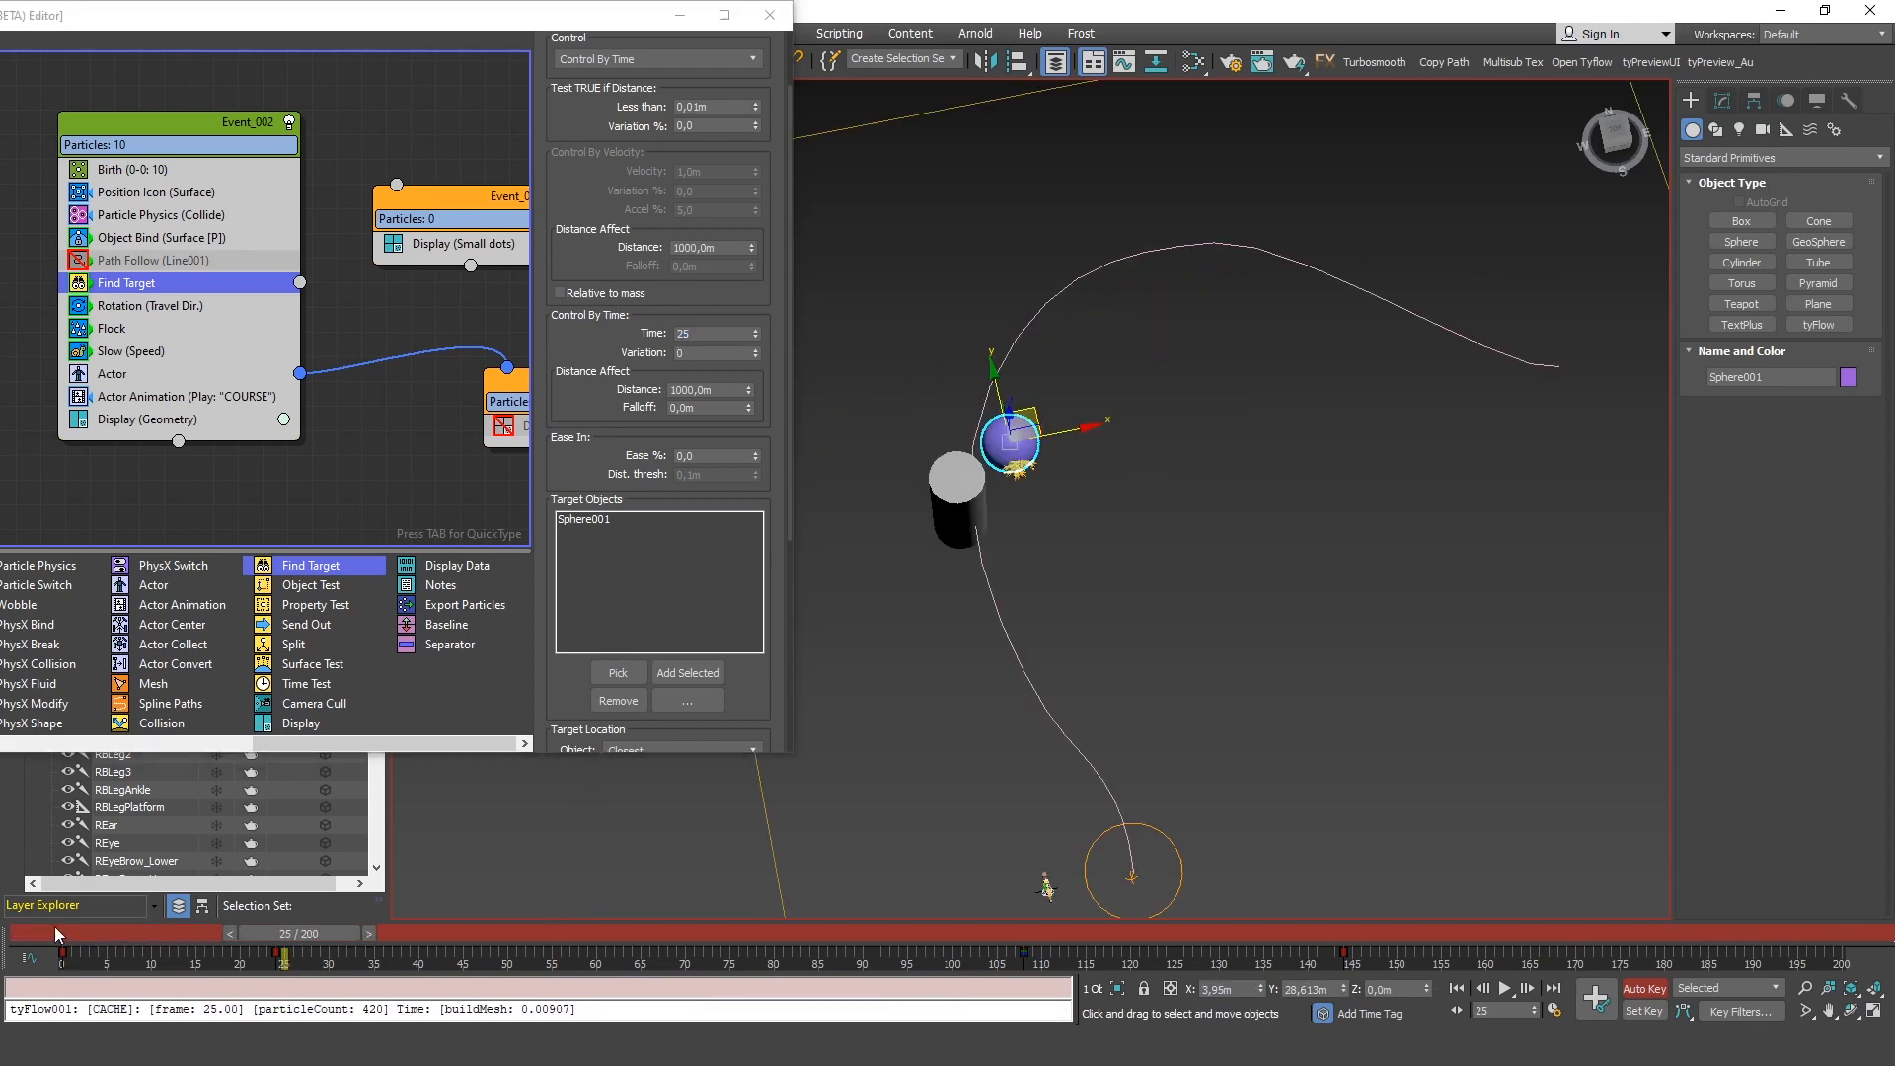
drag(296, 945, 819, 957)
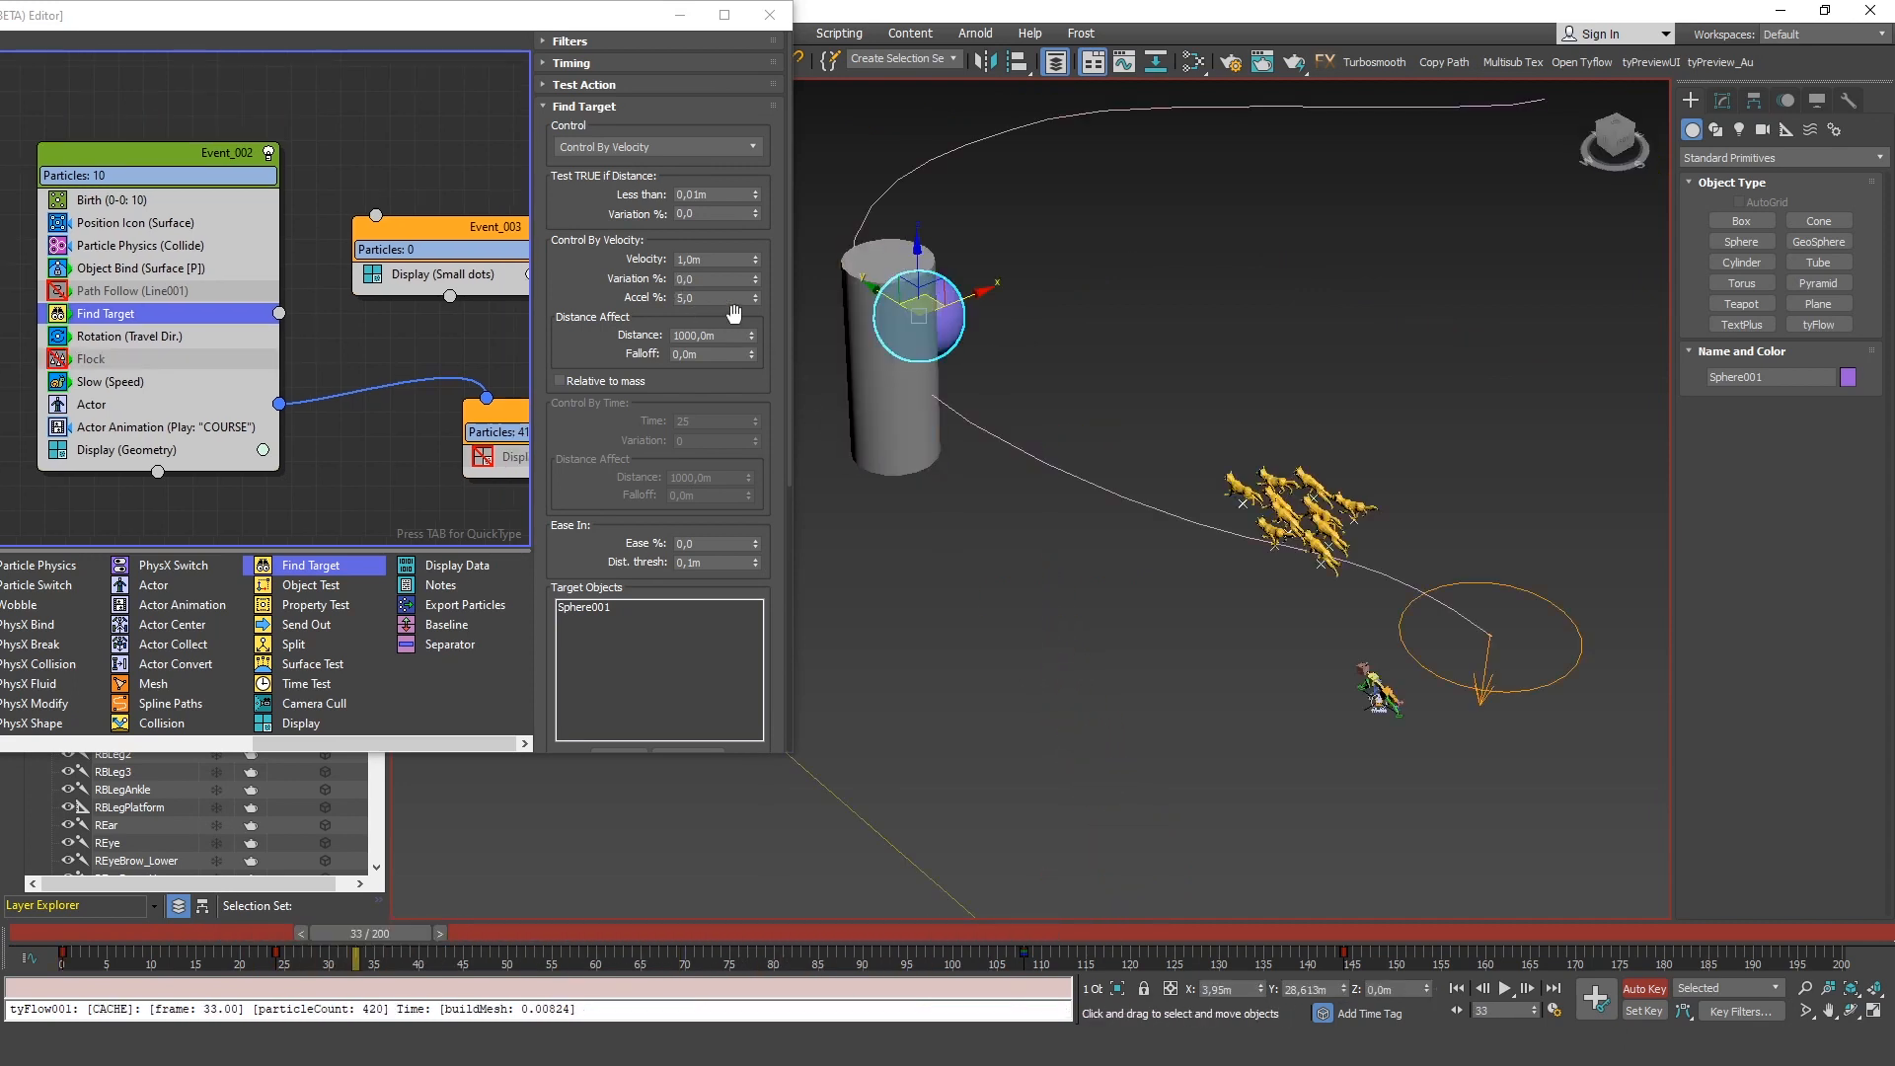
Set Find Target's velocity variation to 25 % and enable Multiply speed by velocity in the Actor Animation operator
drag(718, 280, 647, 272)
click(717, 278)
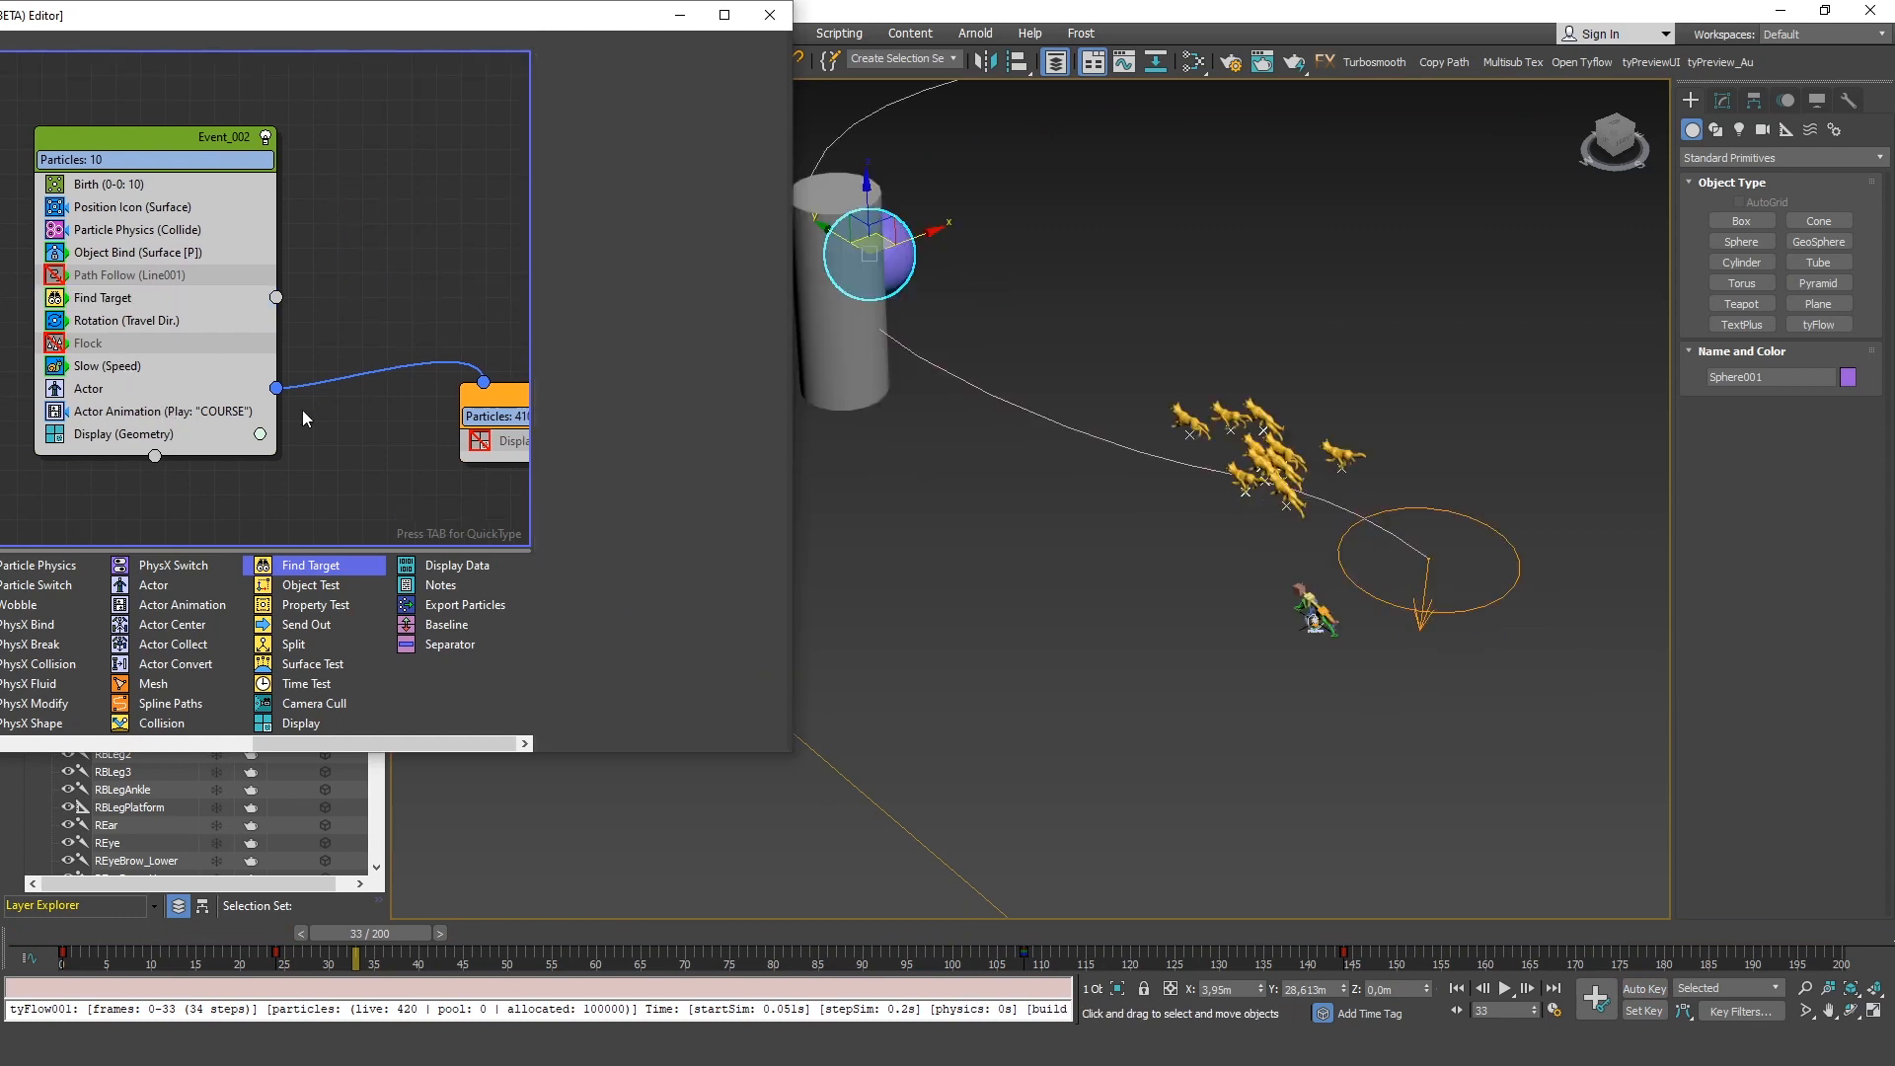
click(163, 411)
drag(593, 528, 582, 158)
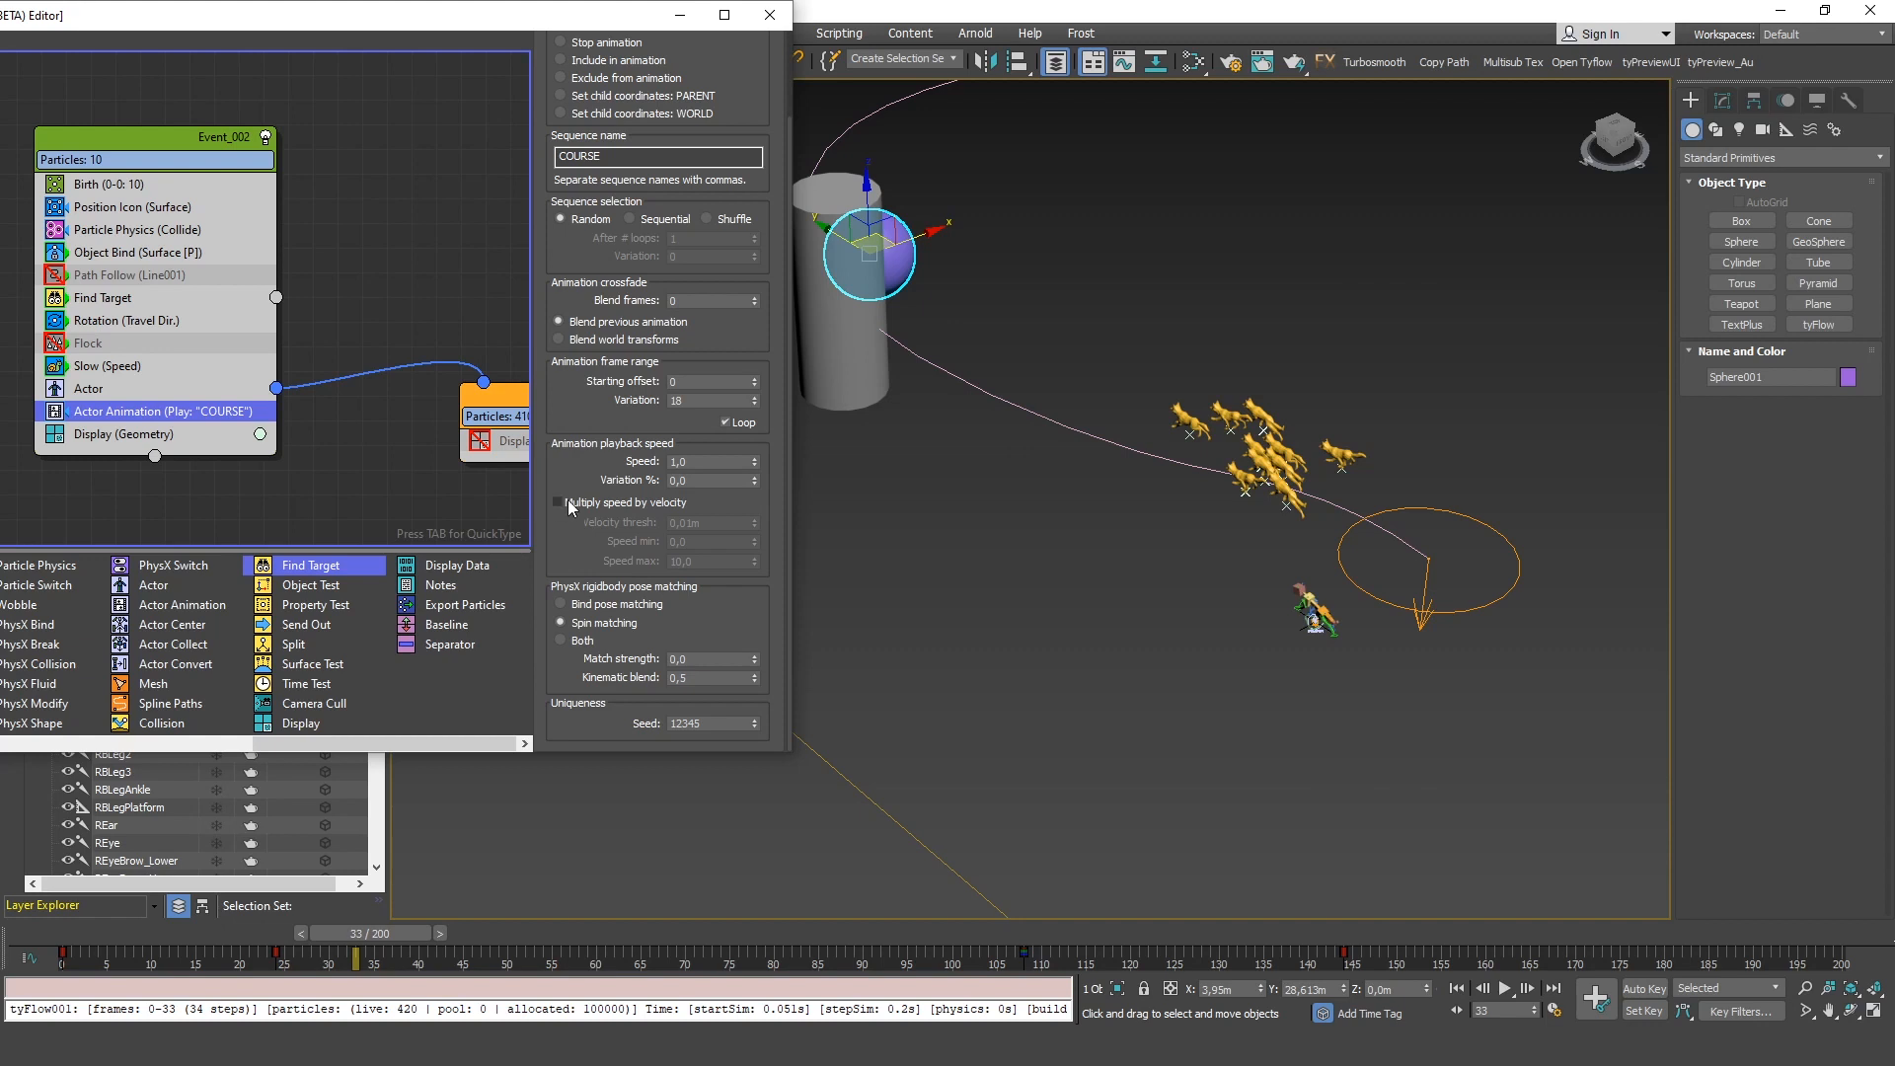
click(618, 503)
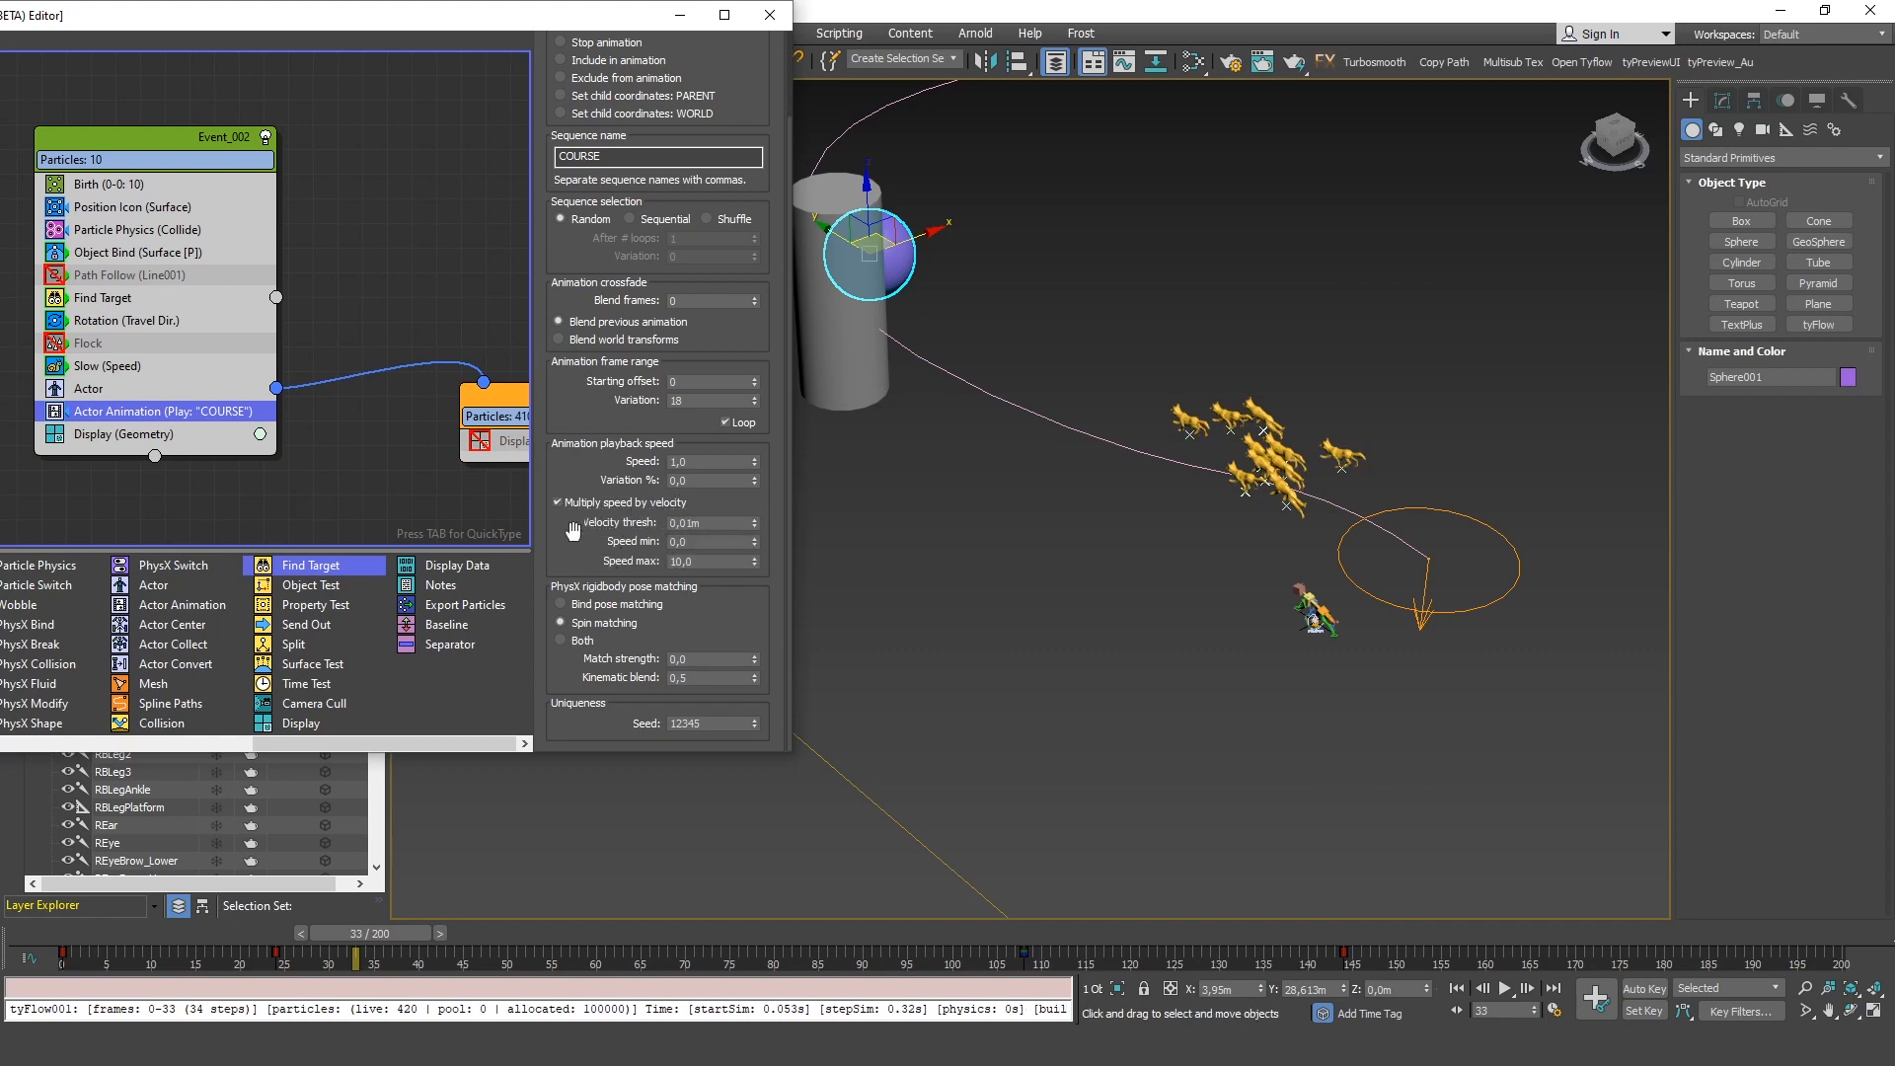
Check Find Target's velocity and set the Actor Animation's velocity threshold to 1.0 m
double_click(681, 524)
click(168, 297)
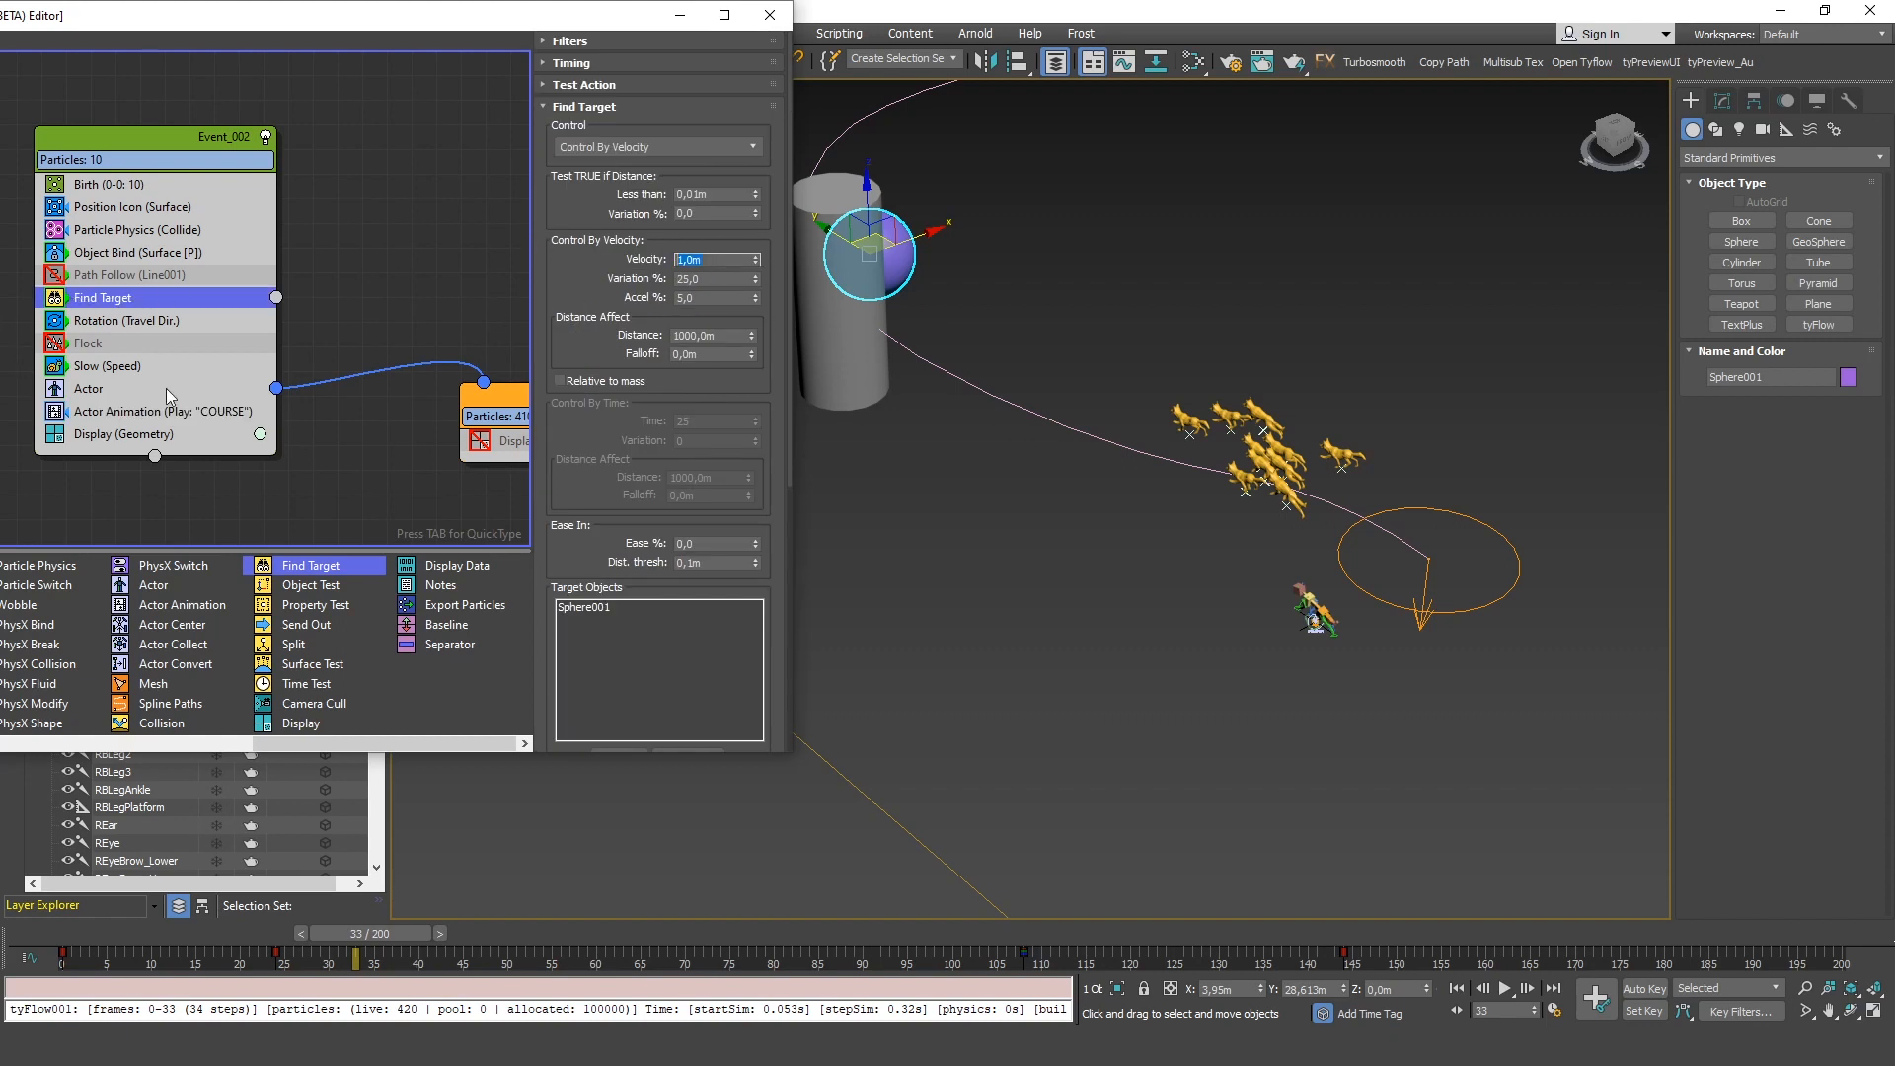
click(126, 409)
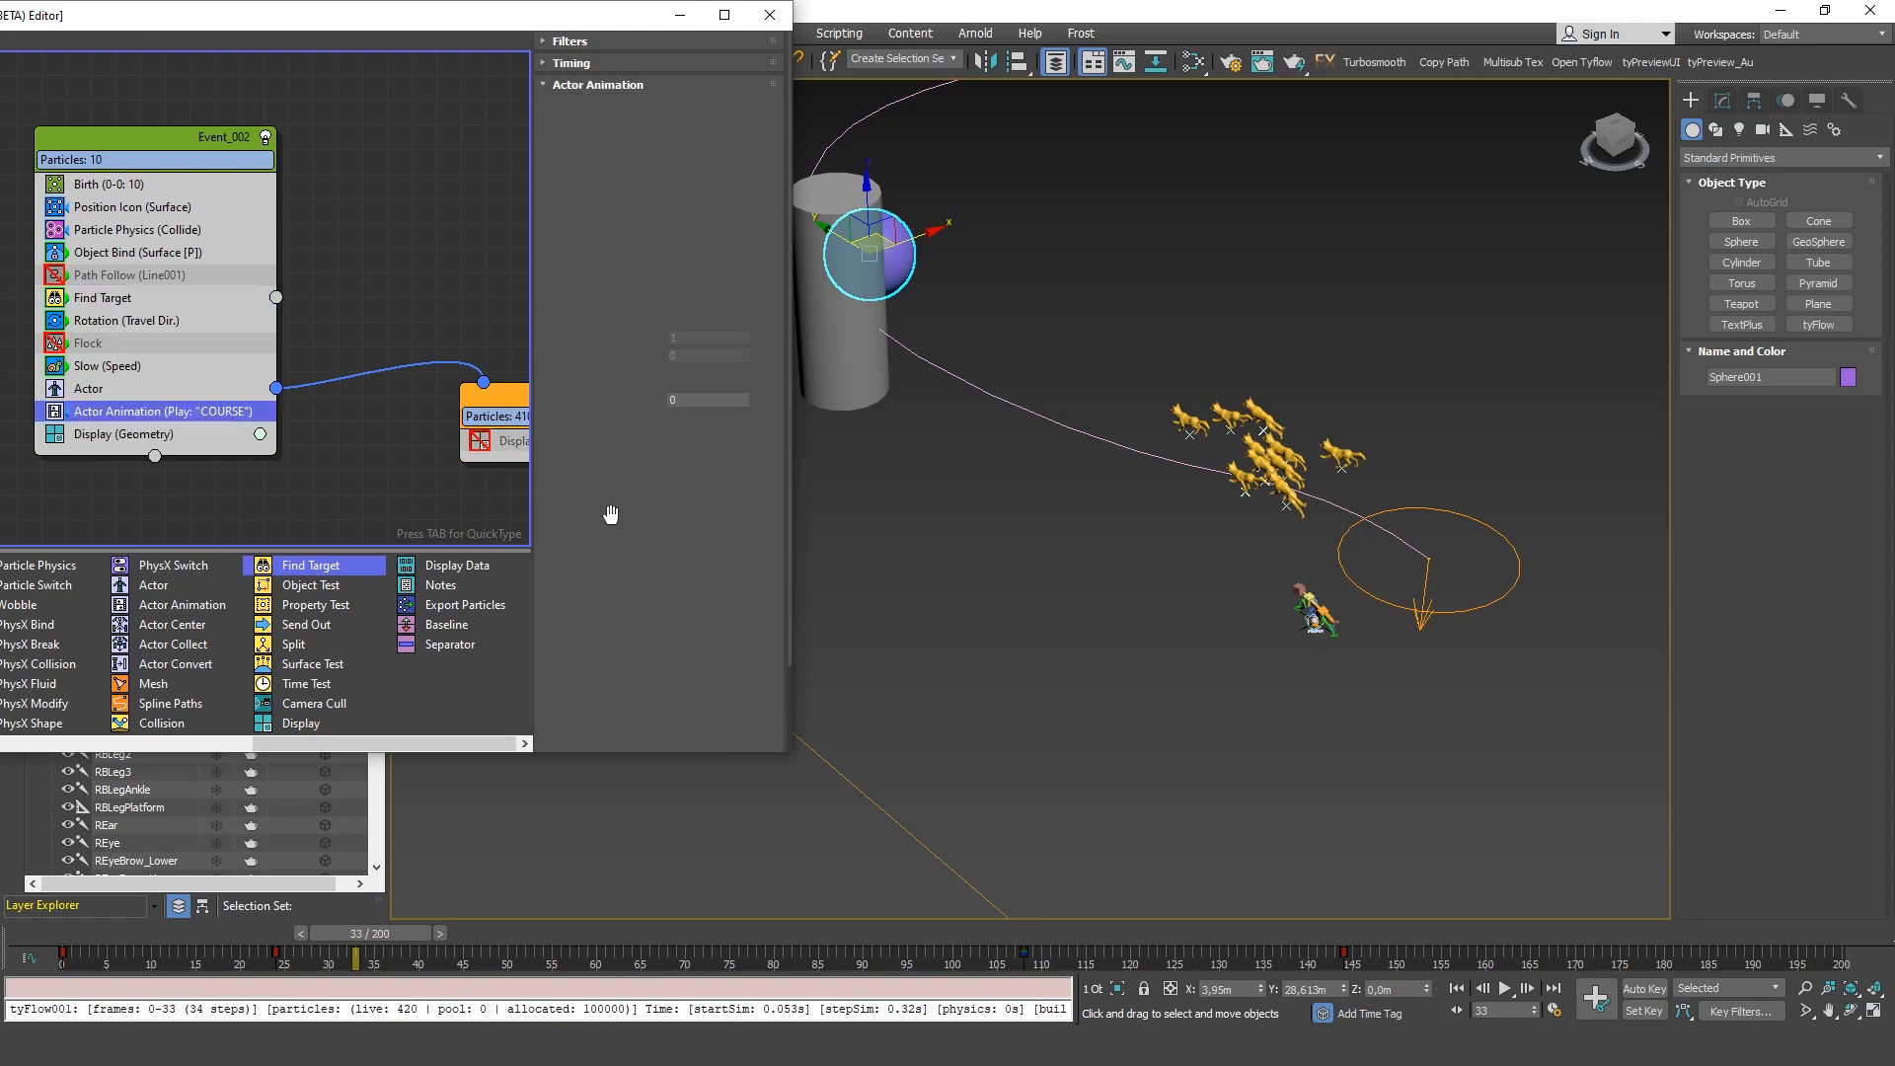
drag(593, 544, 589, 466)
double_click(702, 543)
text(1)
key(Return)
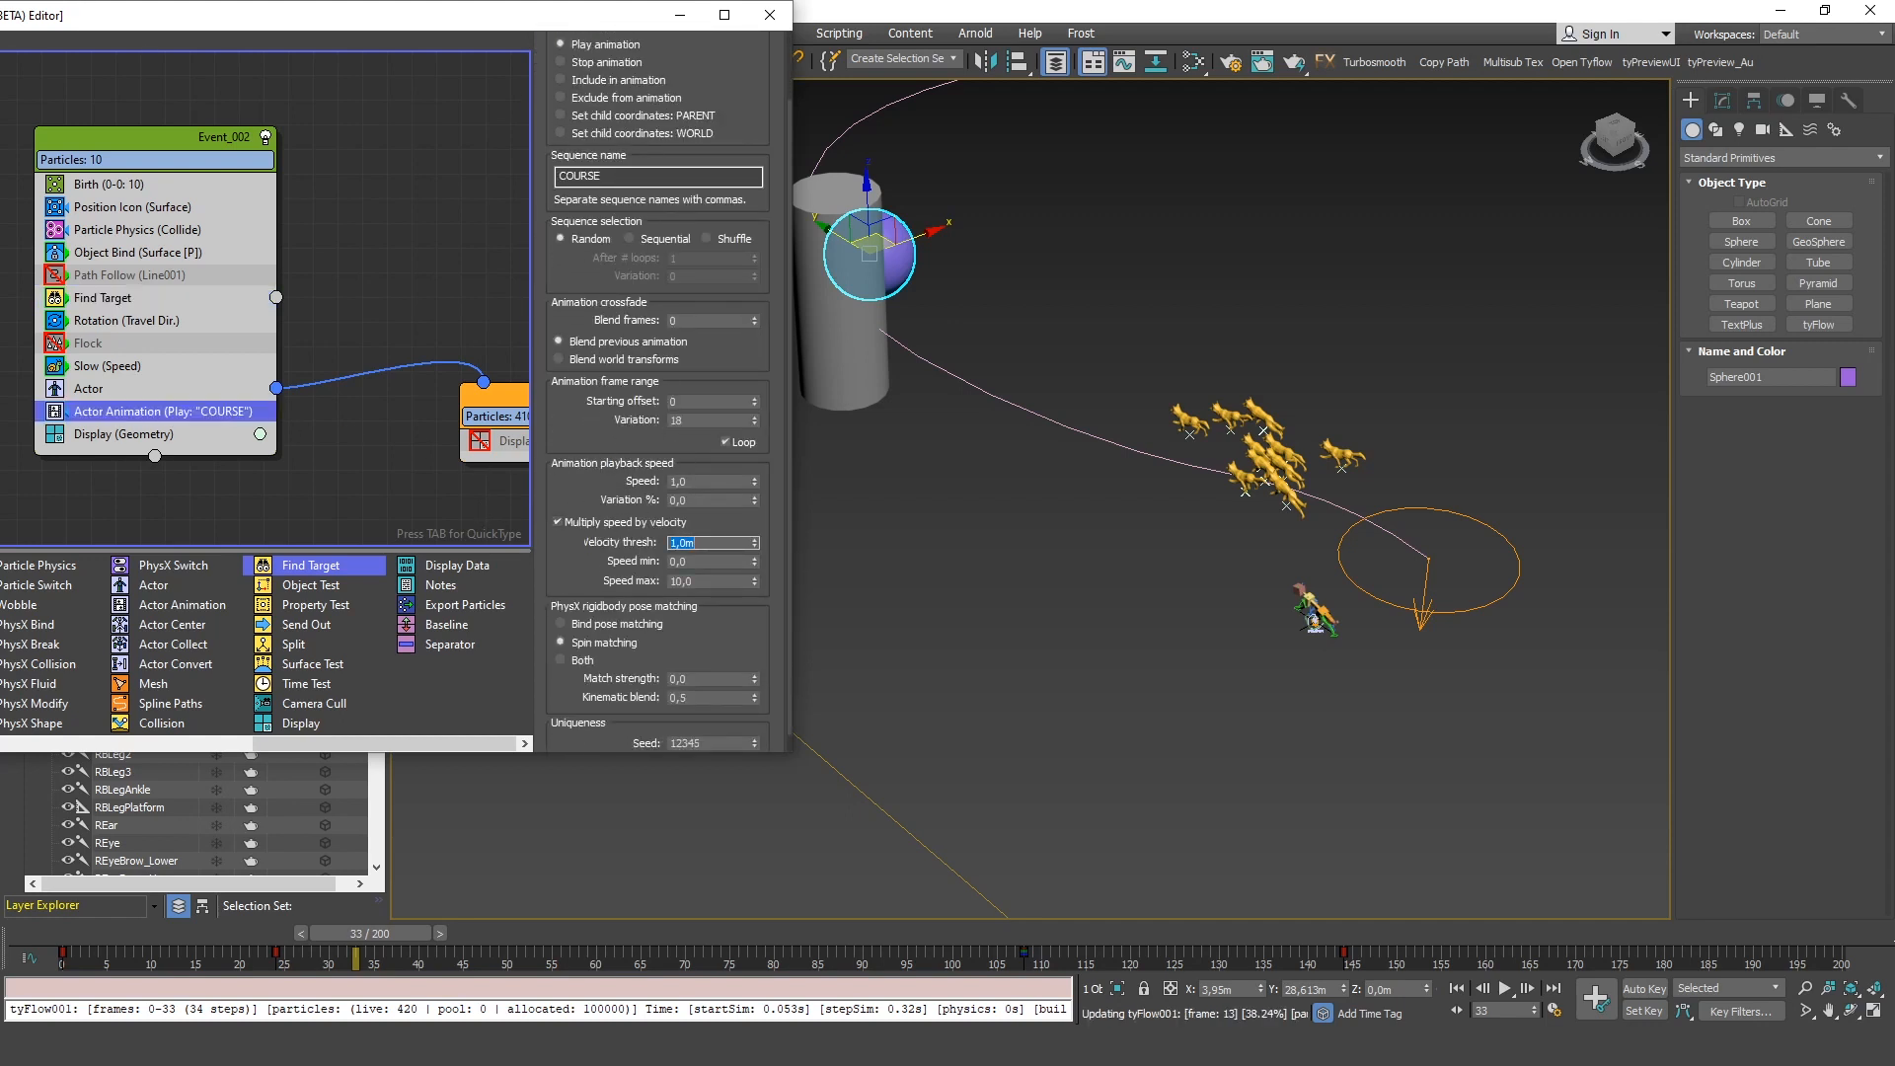
scroll(1243, 459, up, 2)
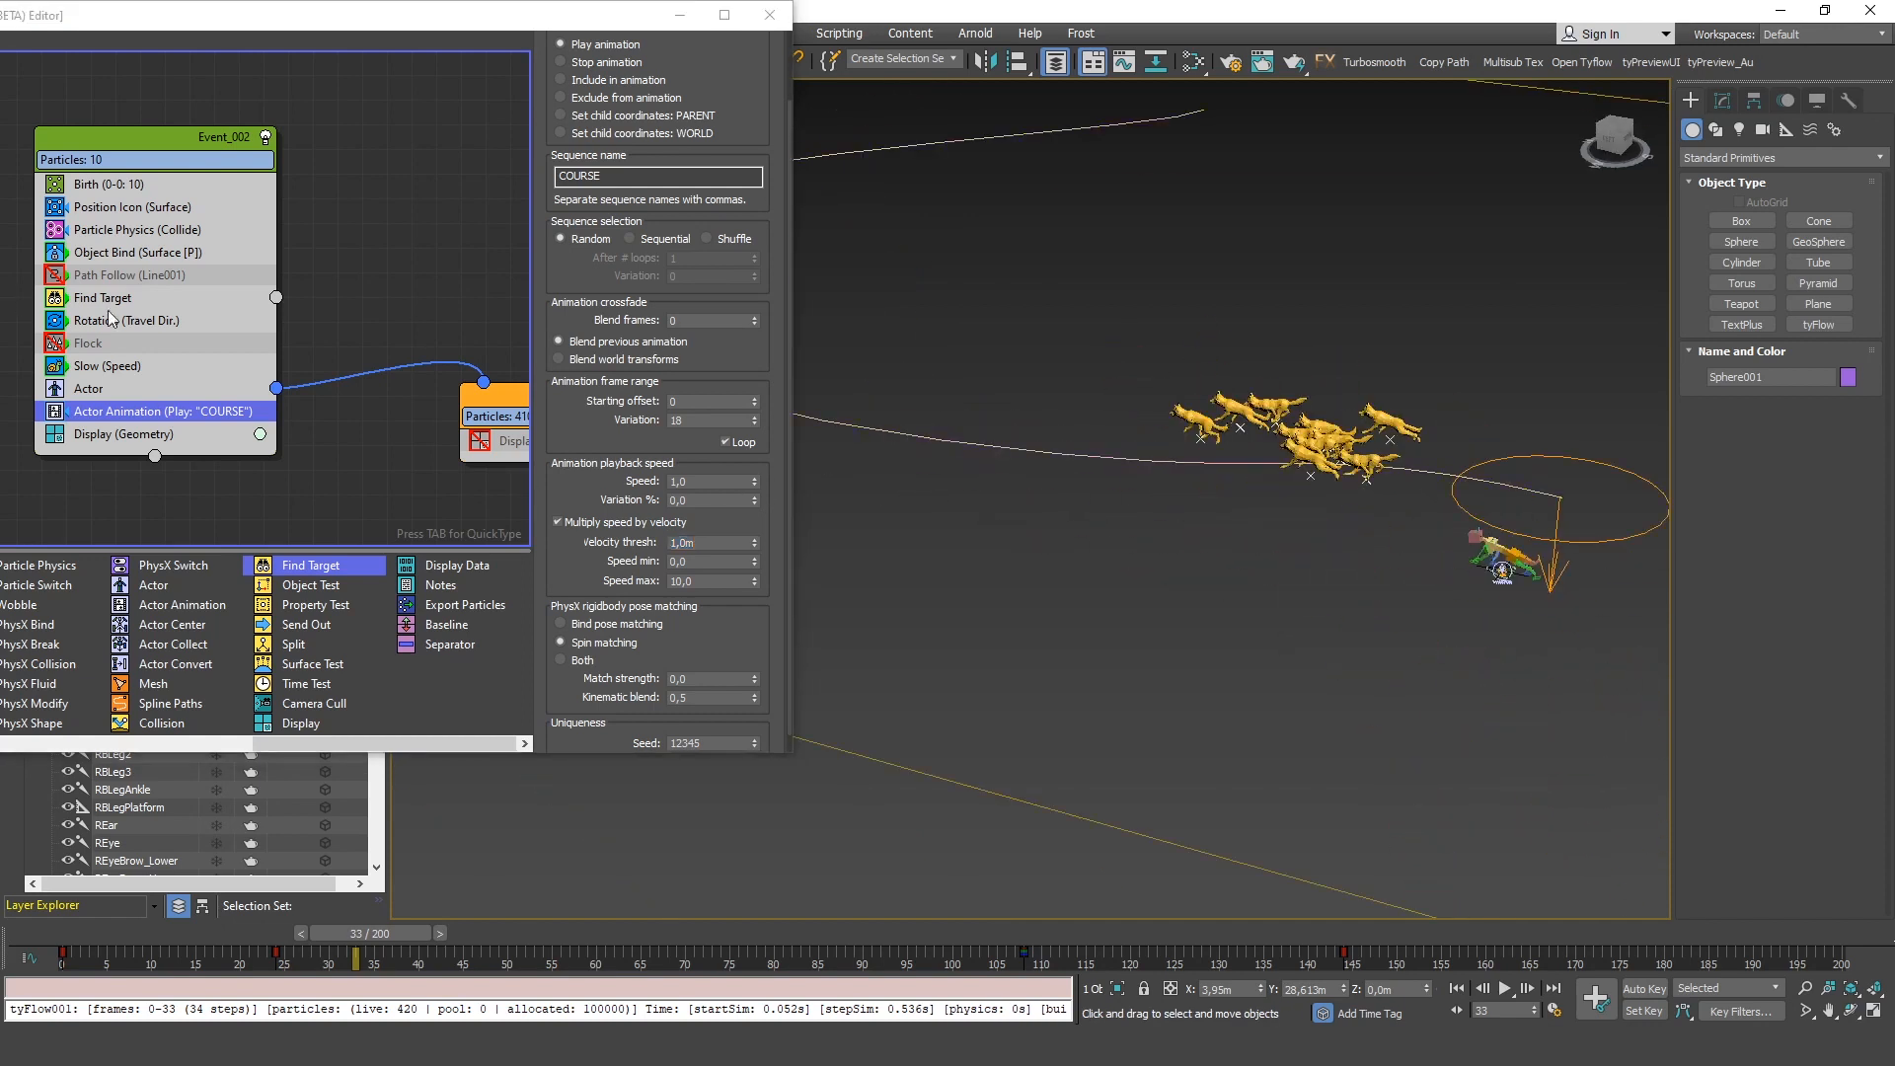
Limit the Actor Animation speed to a minimum of 1.0 and a maximum of 1.25, and preview the run to frame 65
click(146, 296)
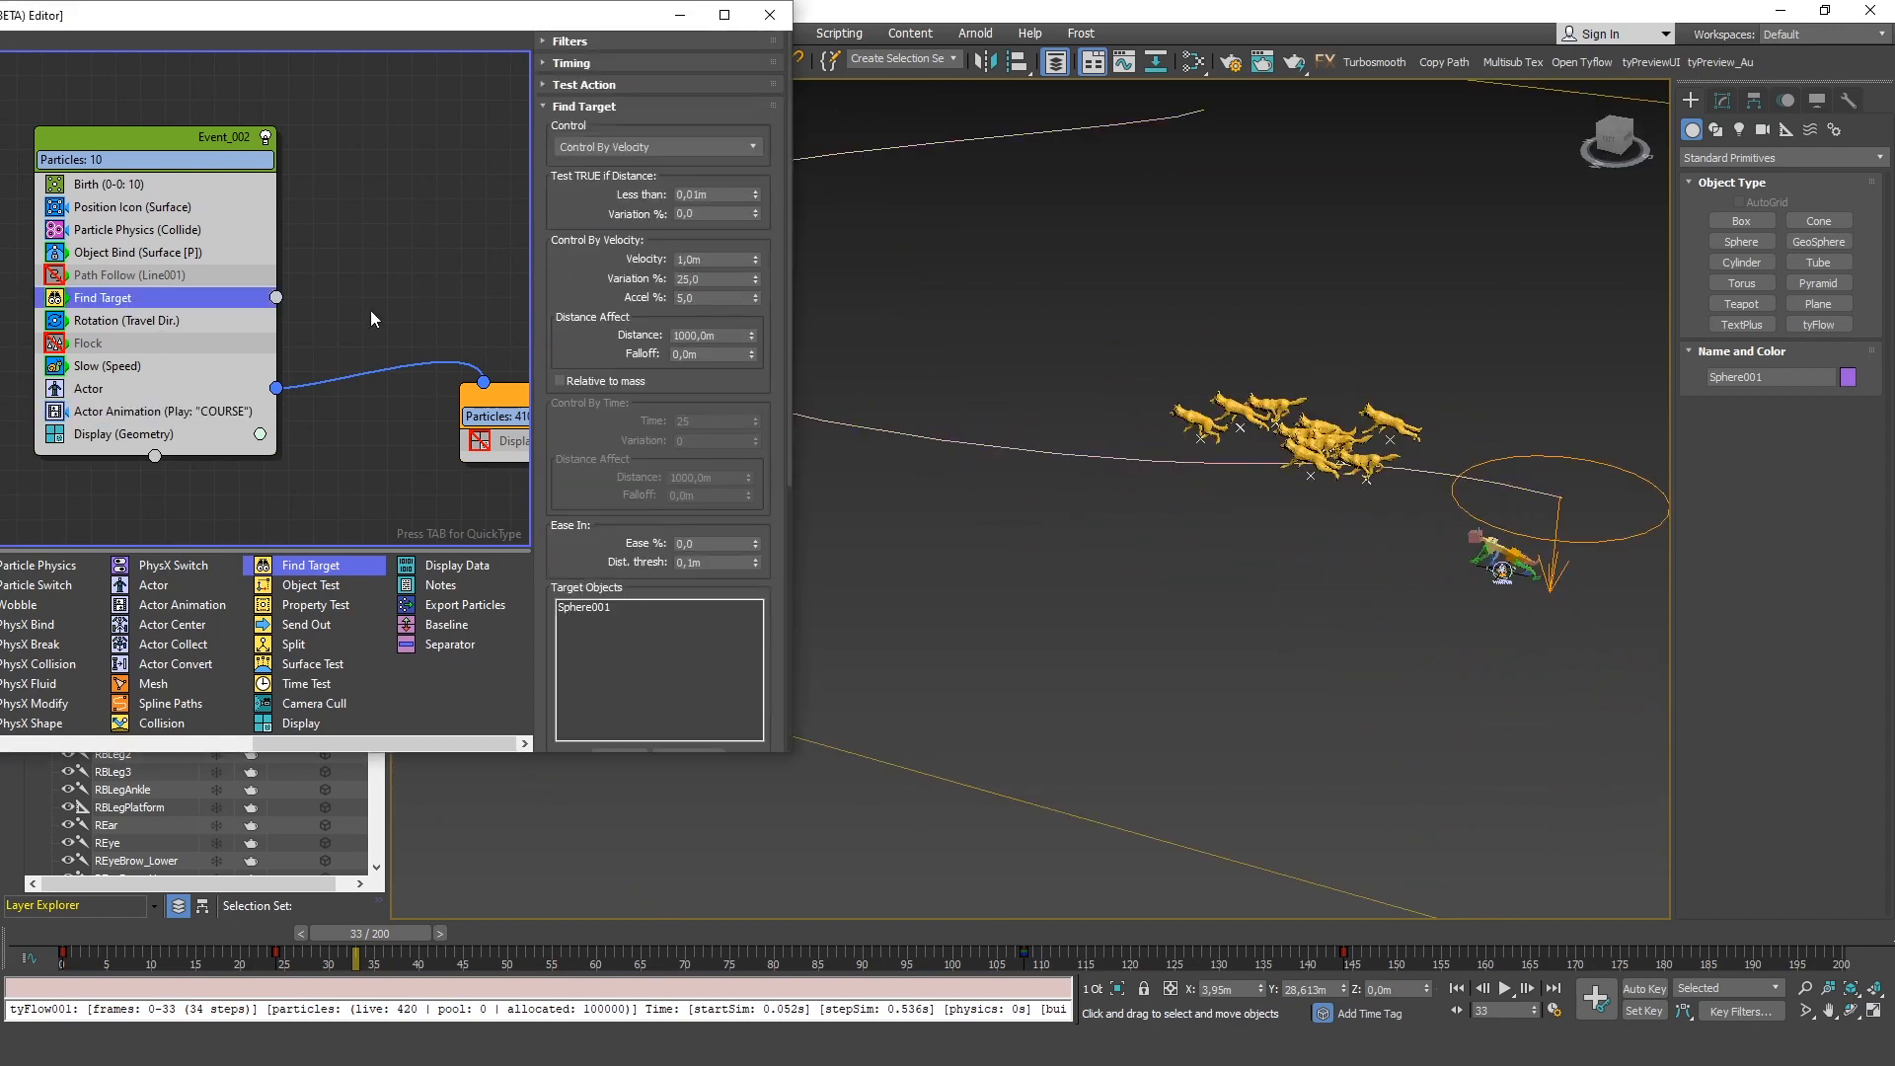
click(158, 410)
double_click(708, 661)
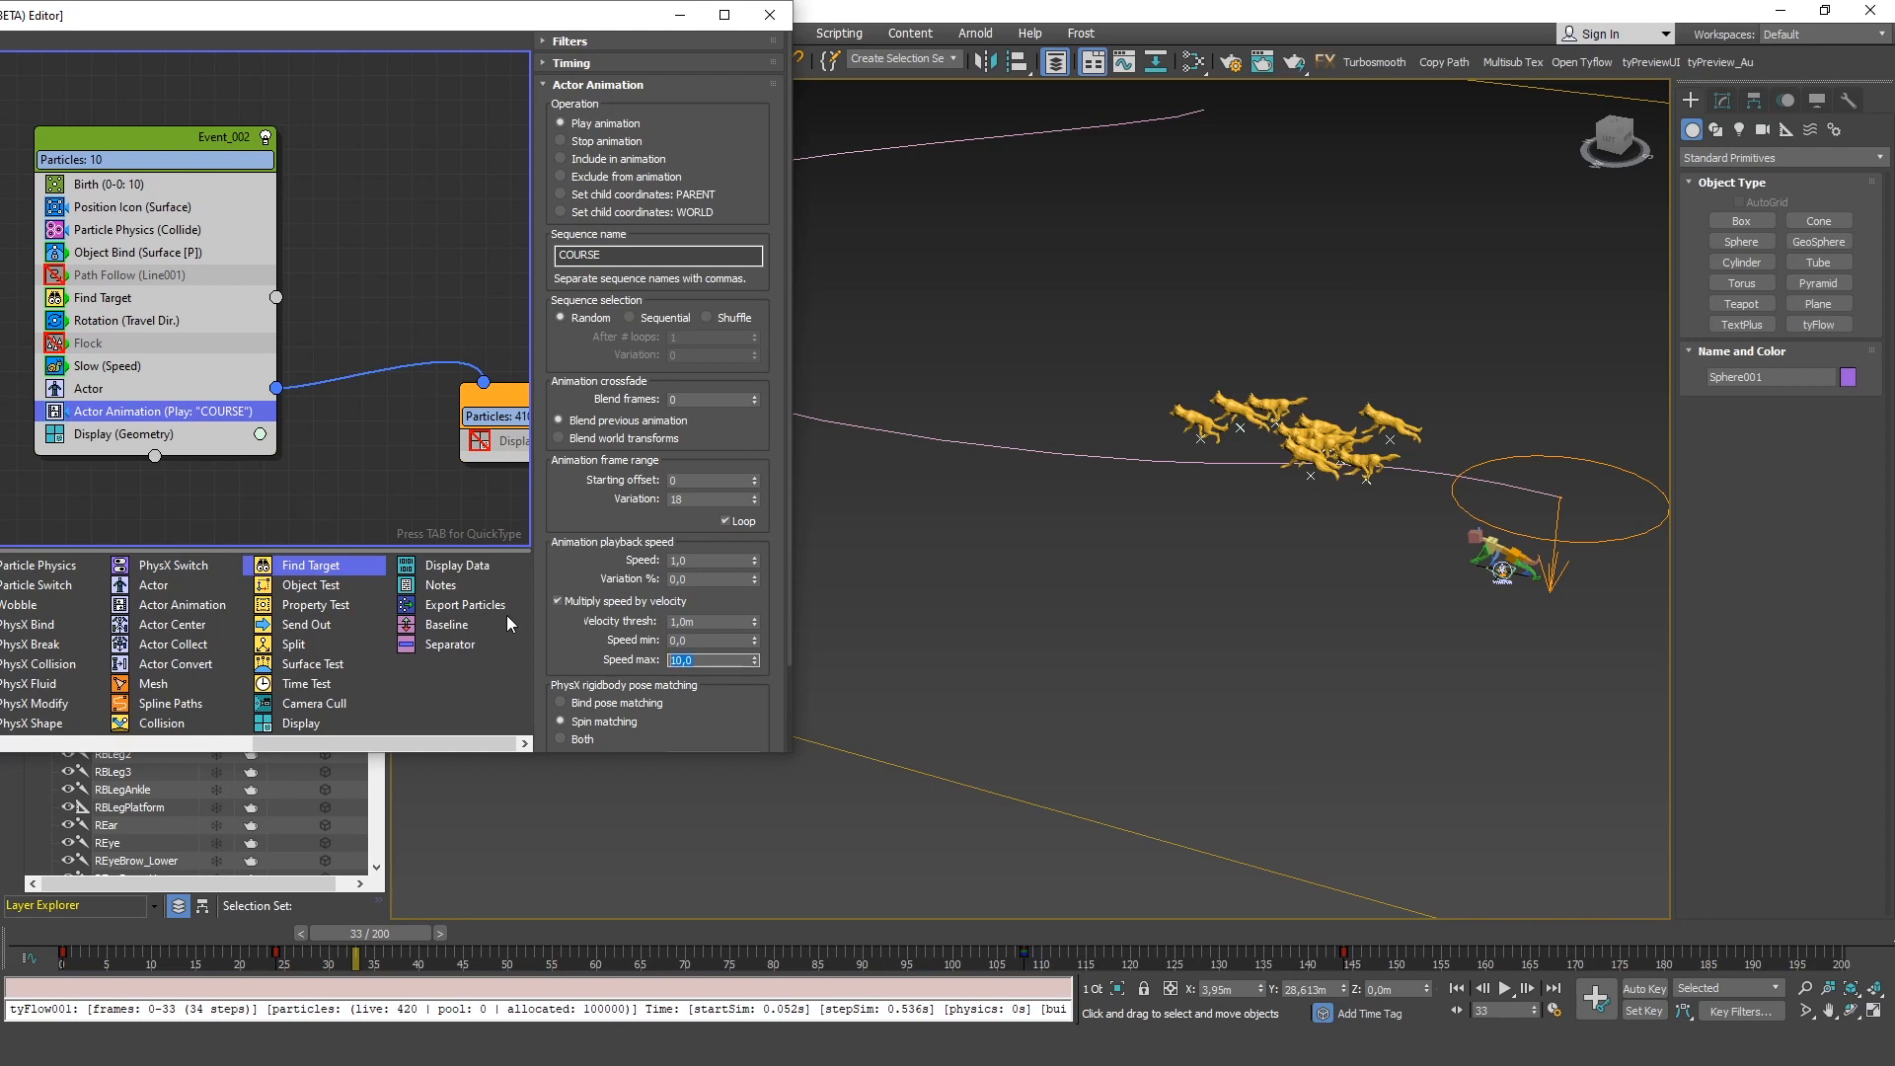
text(1)
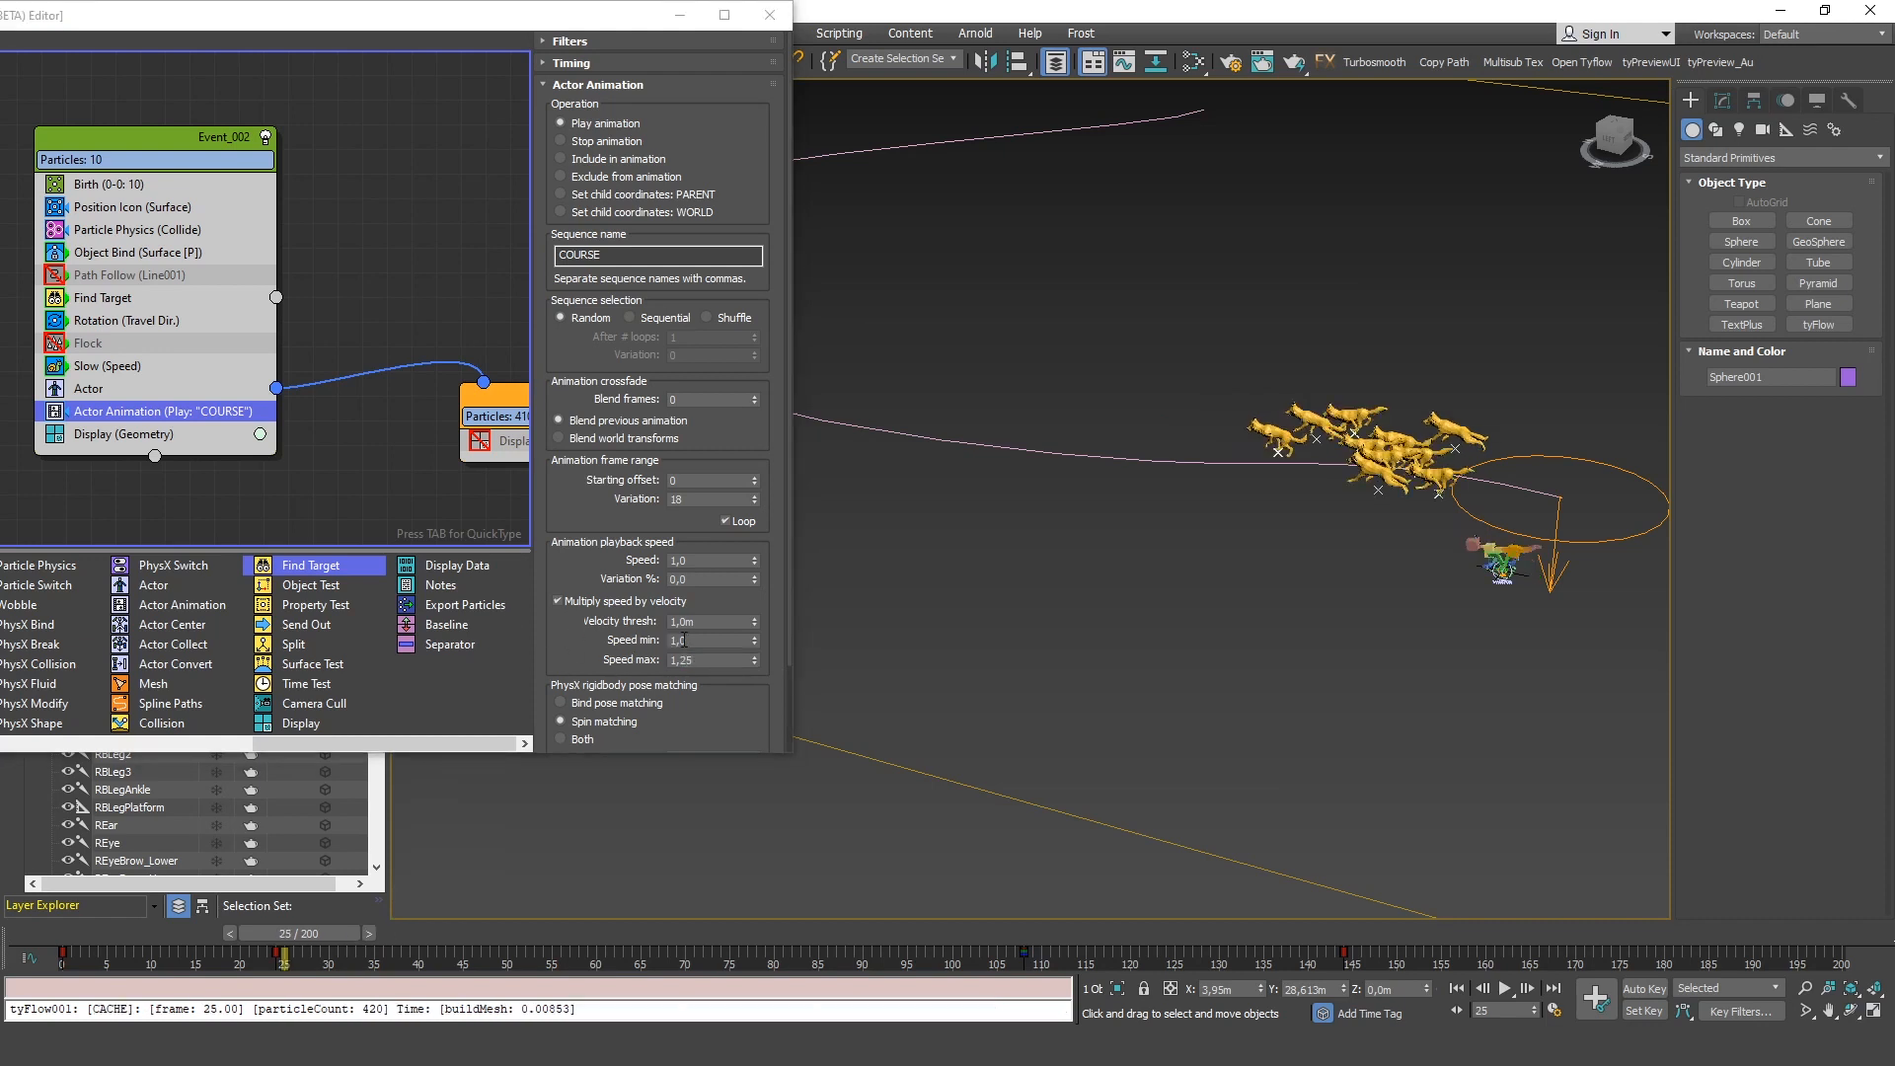
drag(696, 640, 503, 628)
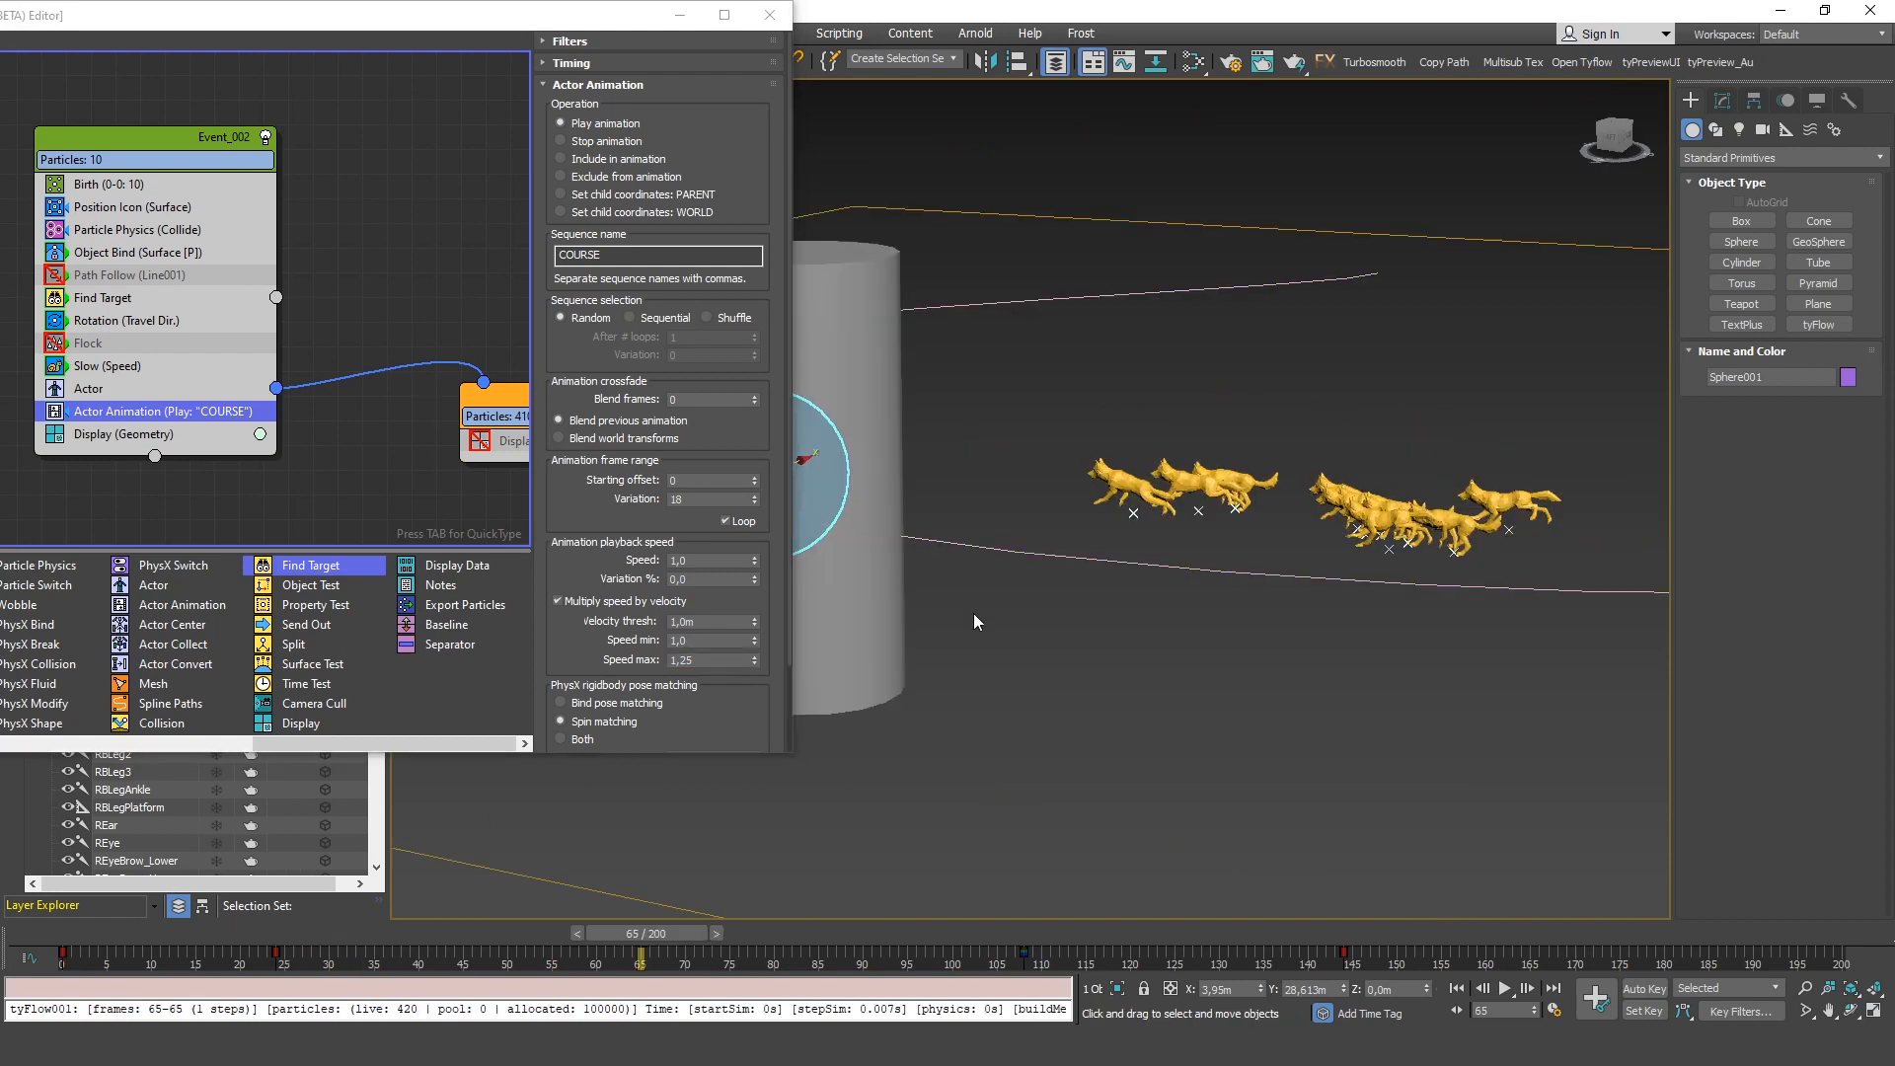
drag(89, 933, 677, 1001)
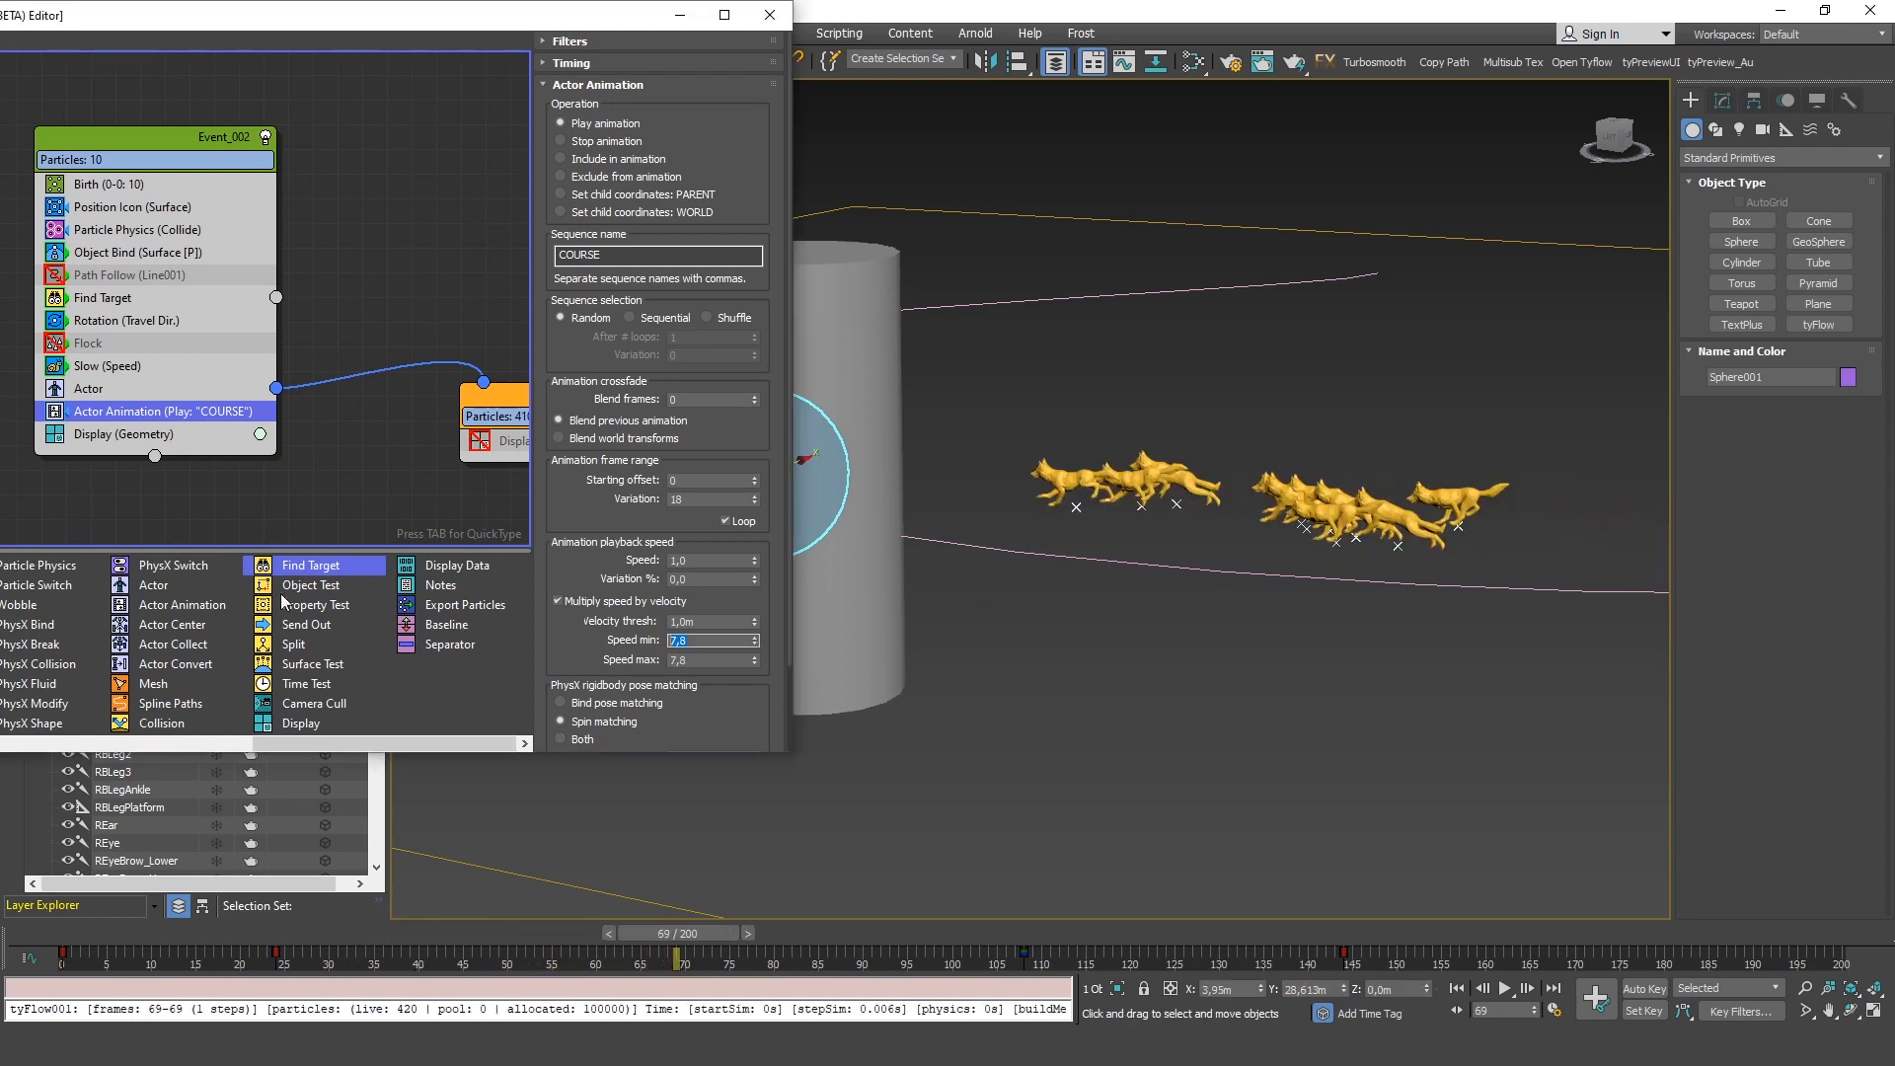
Set the Actor Animation's minimum speed to 2.0 and preview the wolves' run up to frame 95
drag(677, 933, 726, 951)
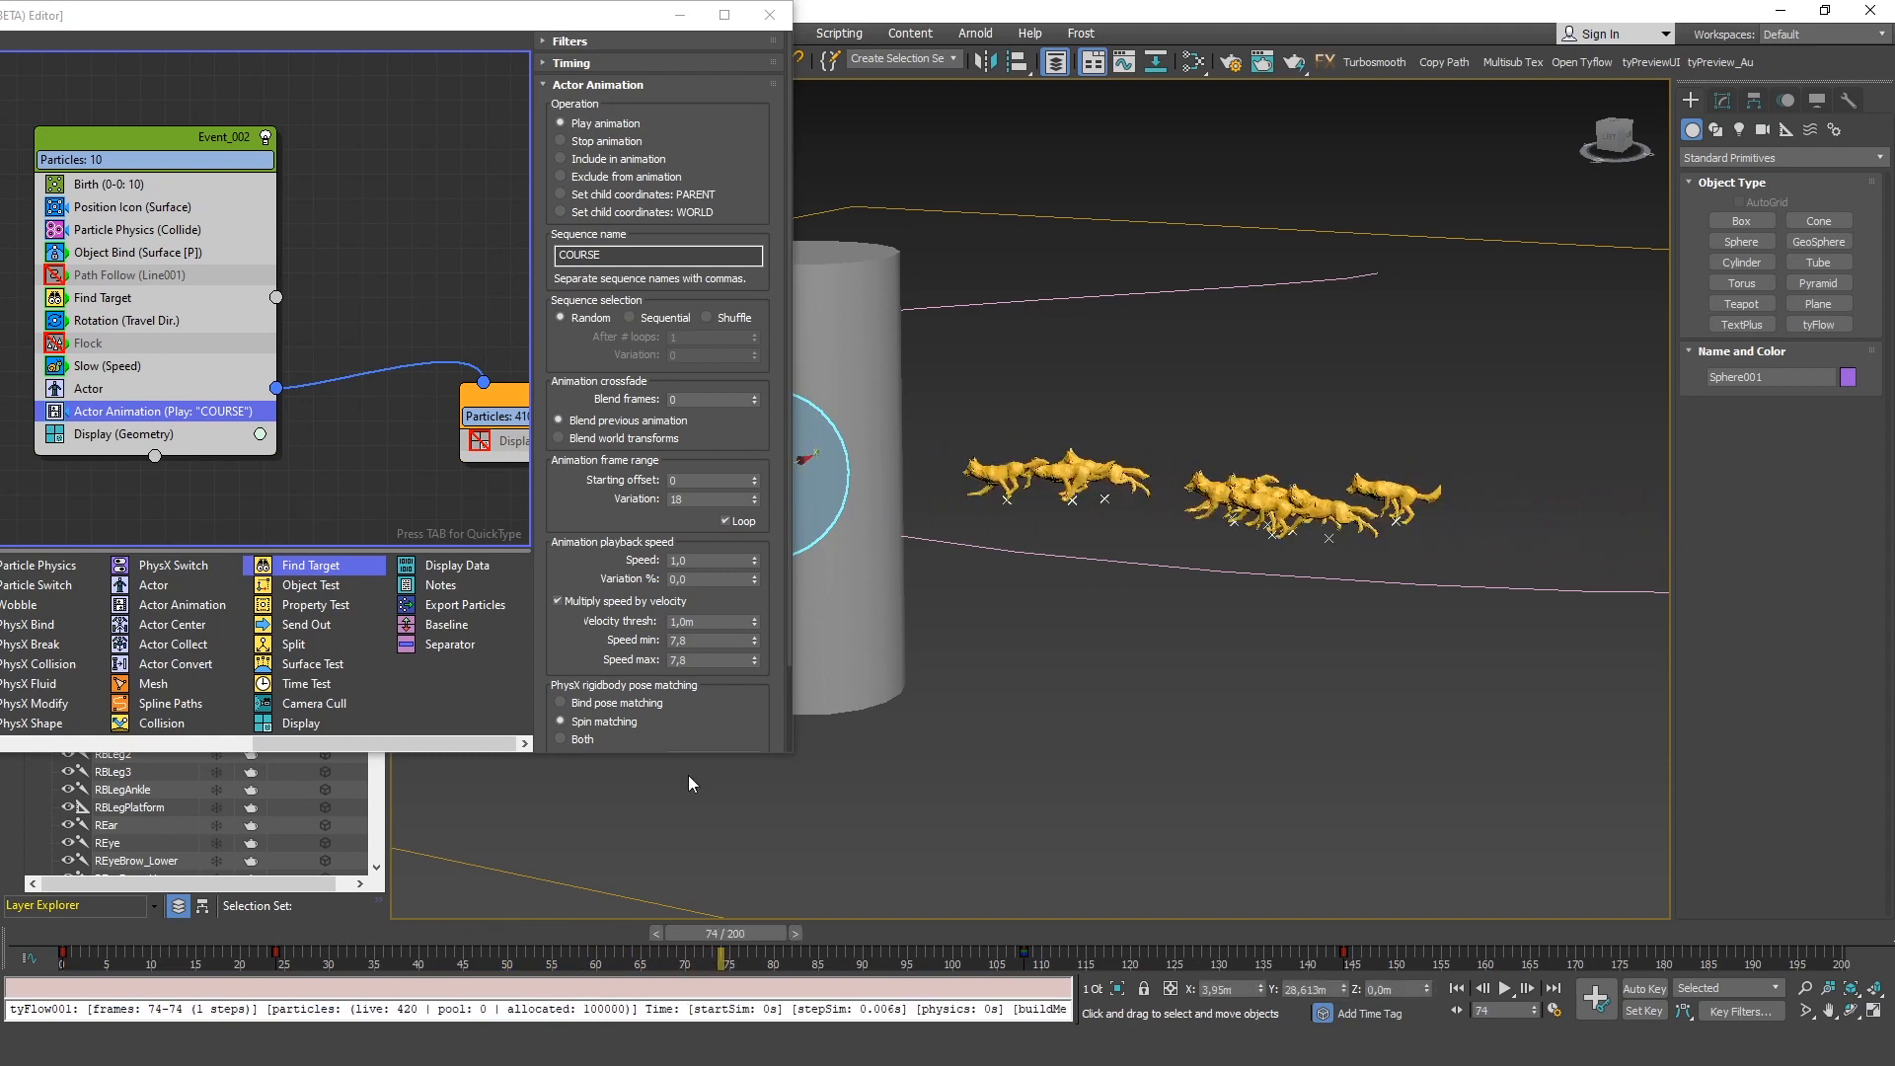
click(701, 642)
text(2)
key(Return)
drag(156, 930, 926, 978)
Enable the Flock operator, remove Cylinder001 from its obstacles, and preview the spacing between the wolves
scroll(1240, 588, down, 5)
alt+middle_drag(1240, 587, 1129, 643)
scroll(1109, 624, up, 5)
click(55, 344)
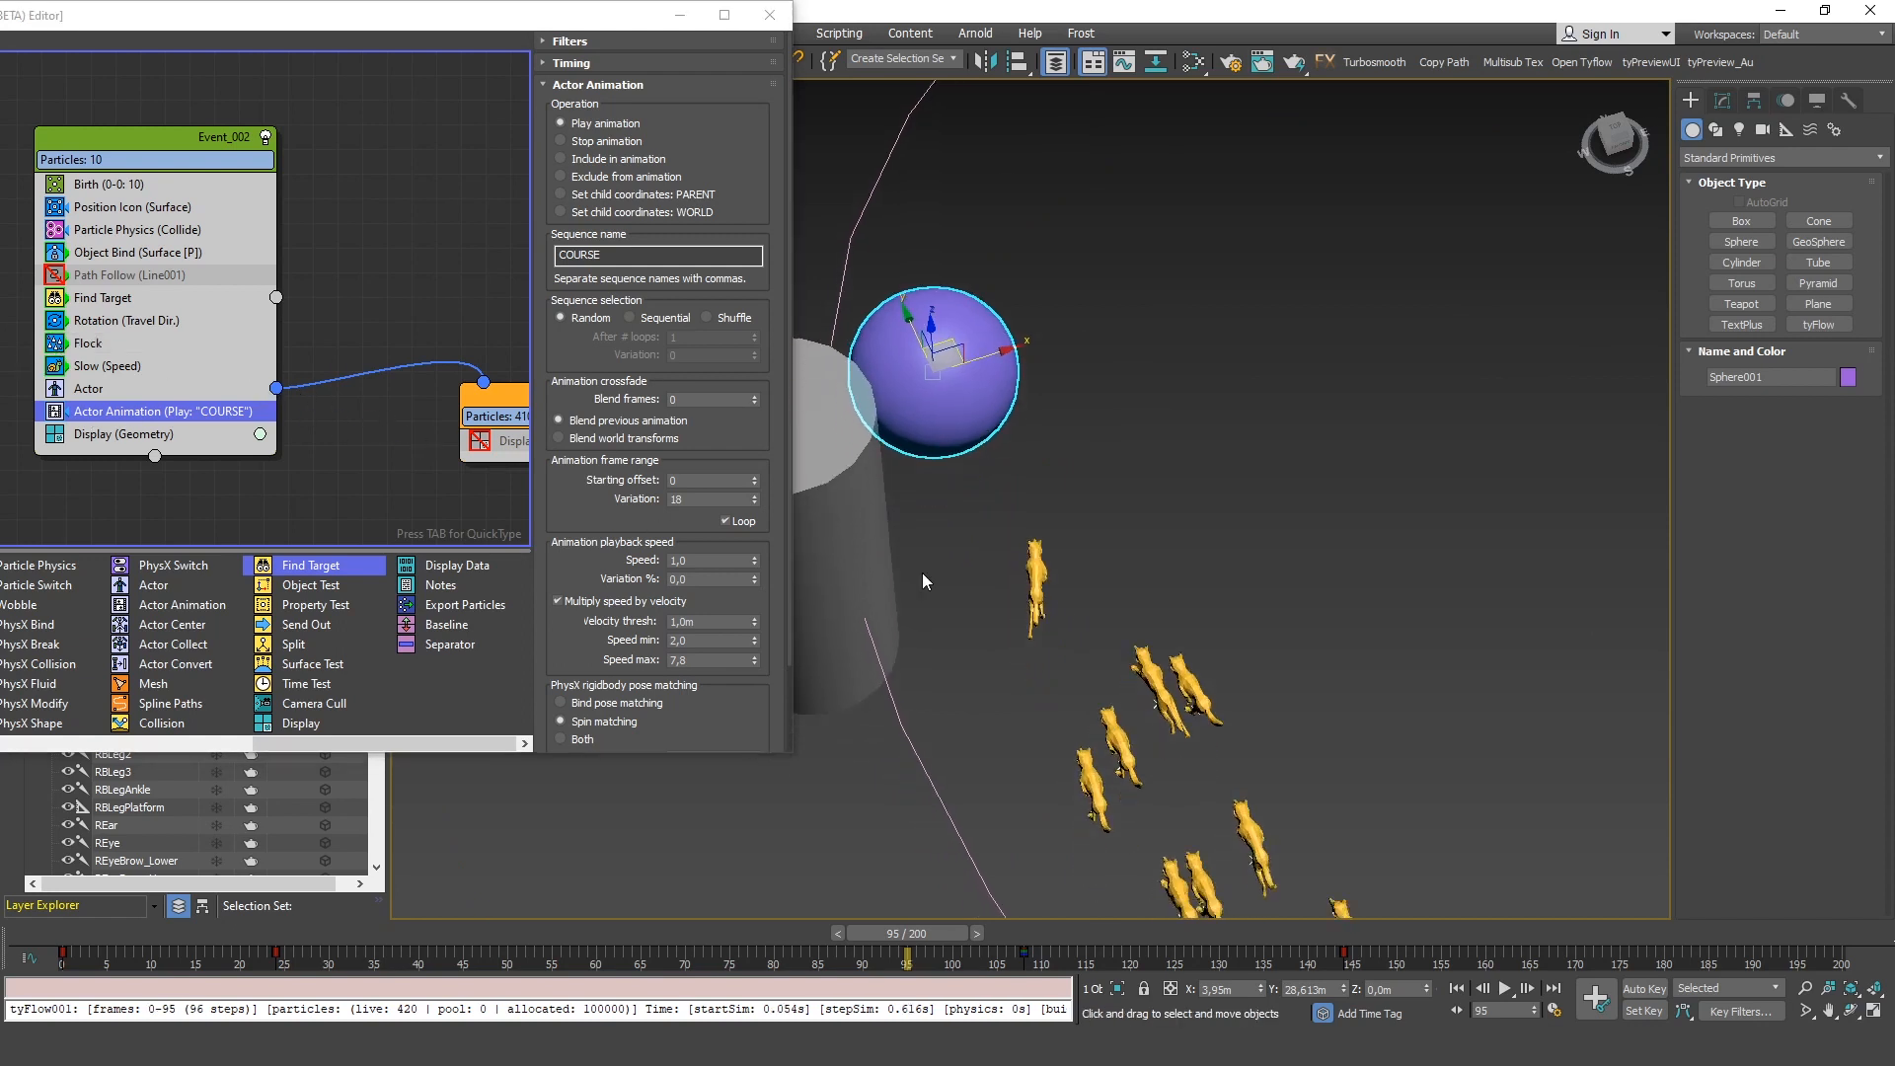
click(148, 343)
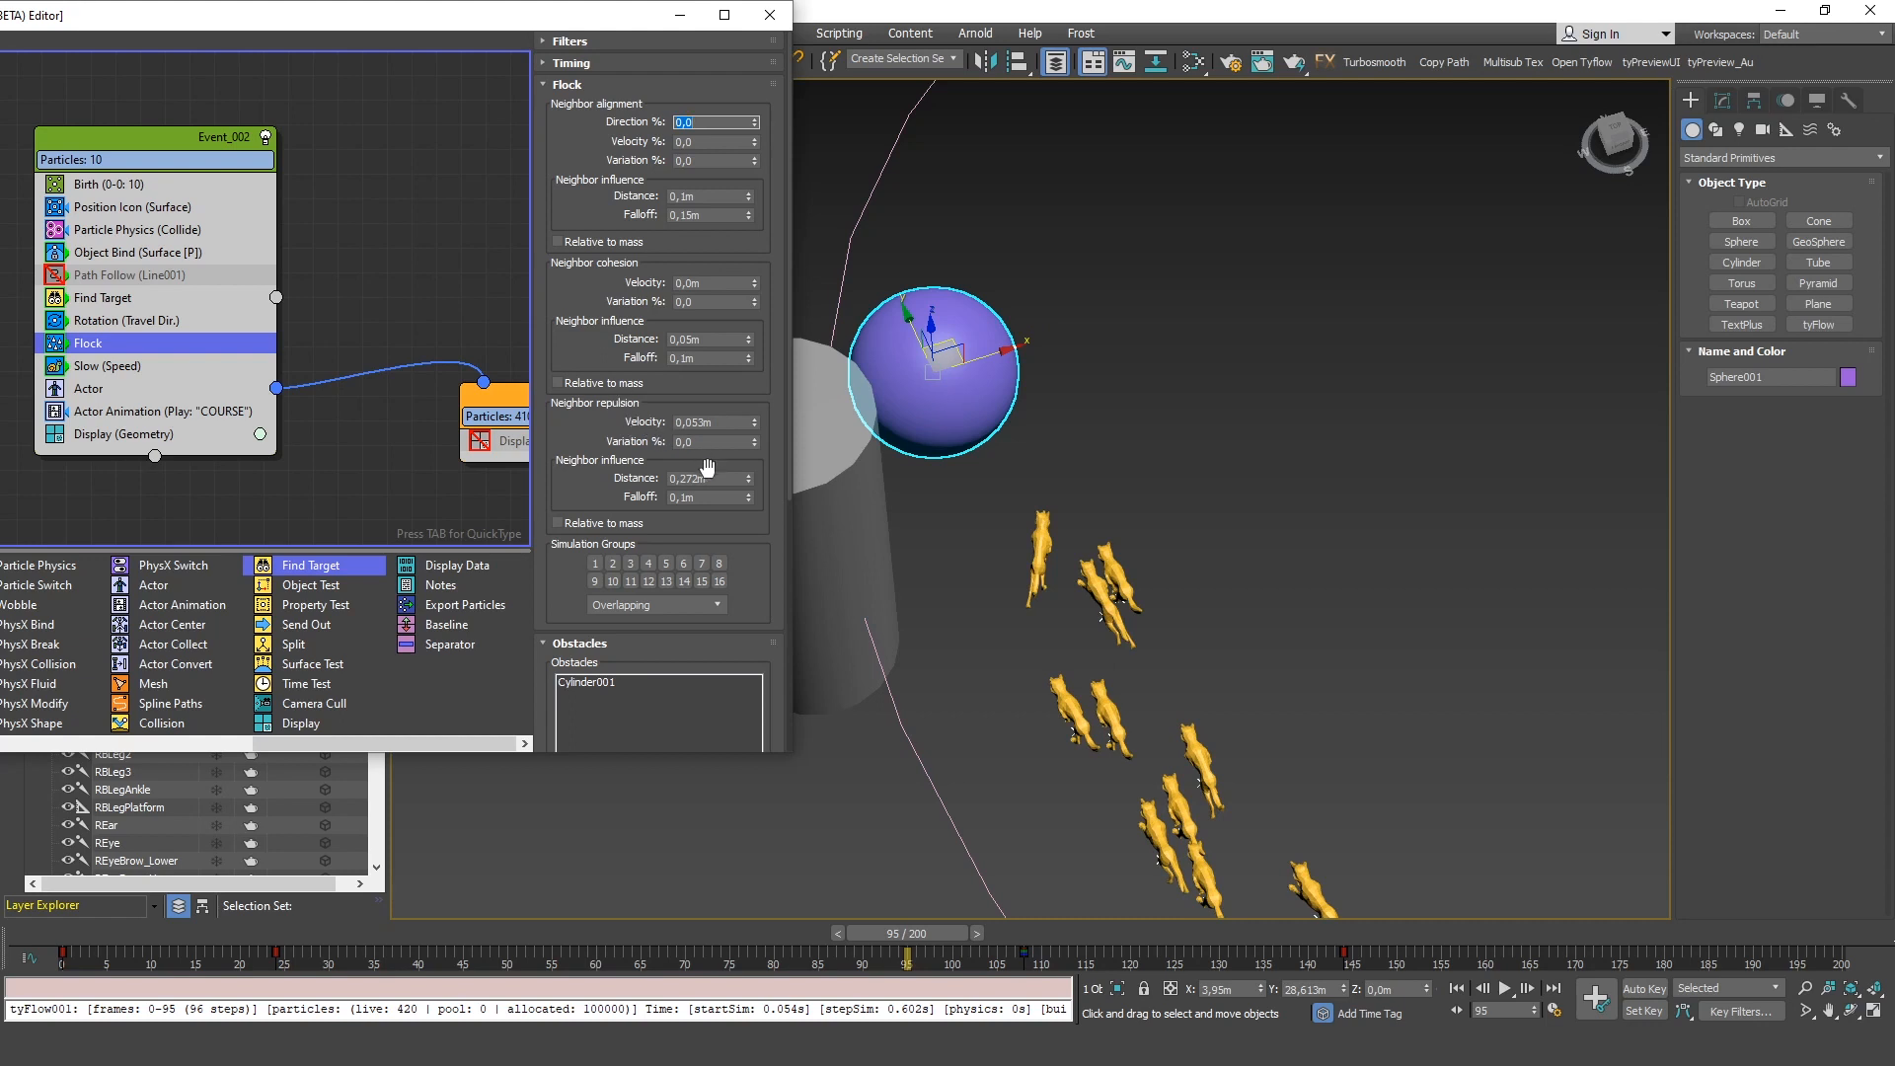
scroll(652, 468, down, 3)
drag(71, 937, 665, 987)
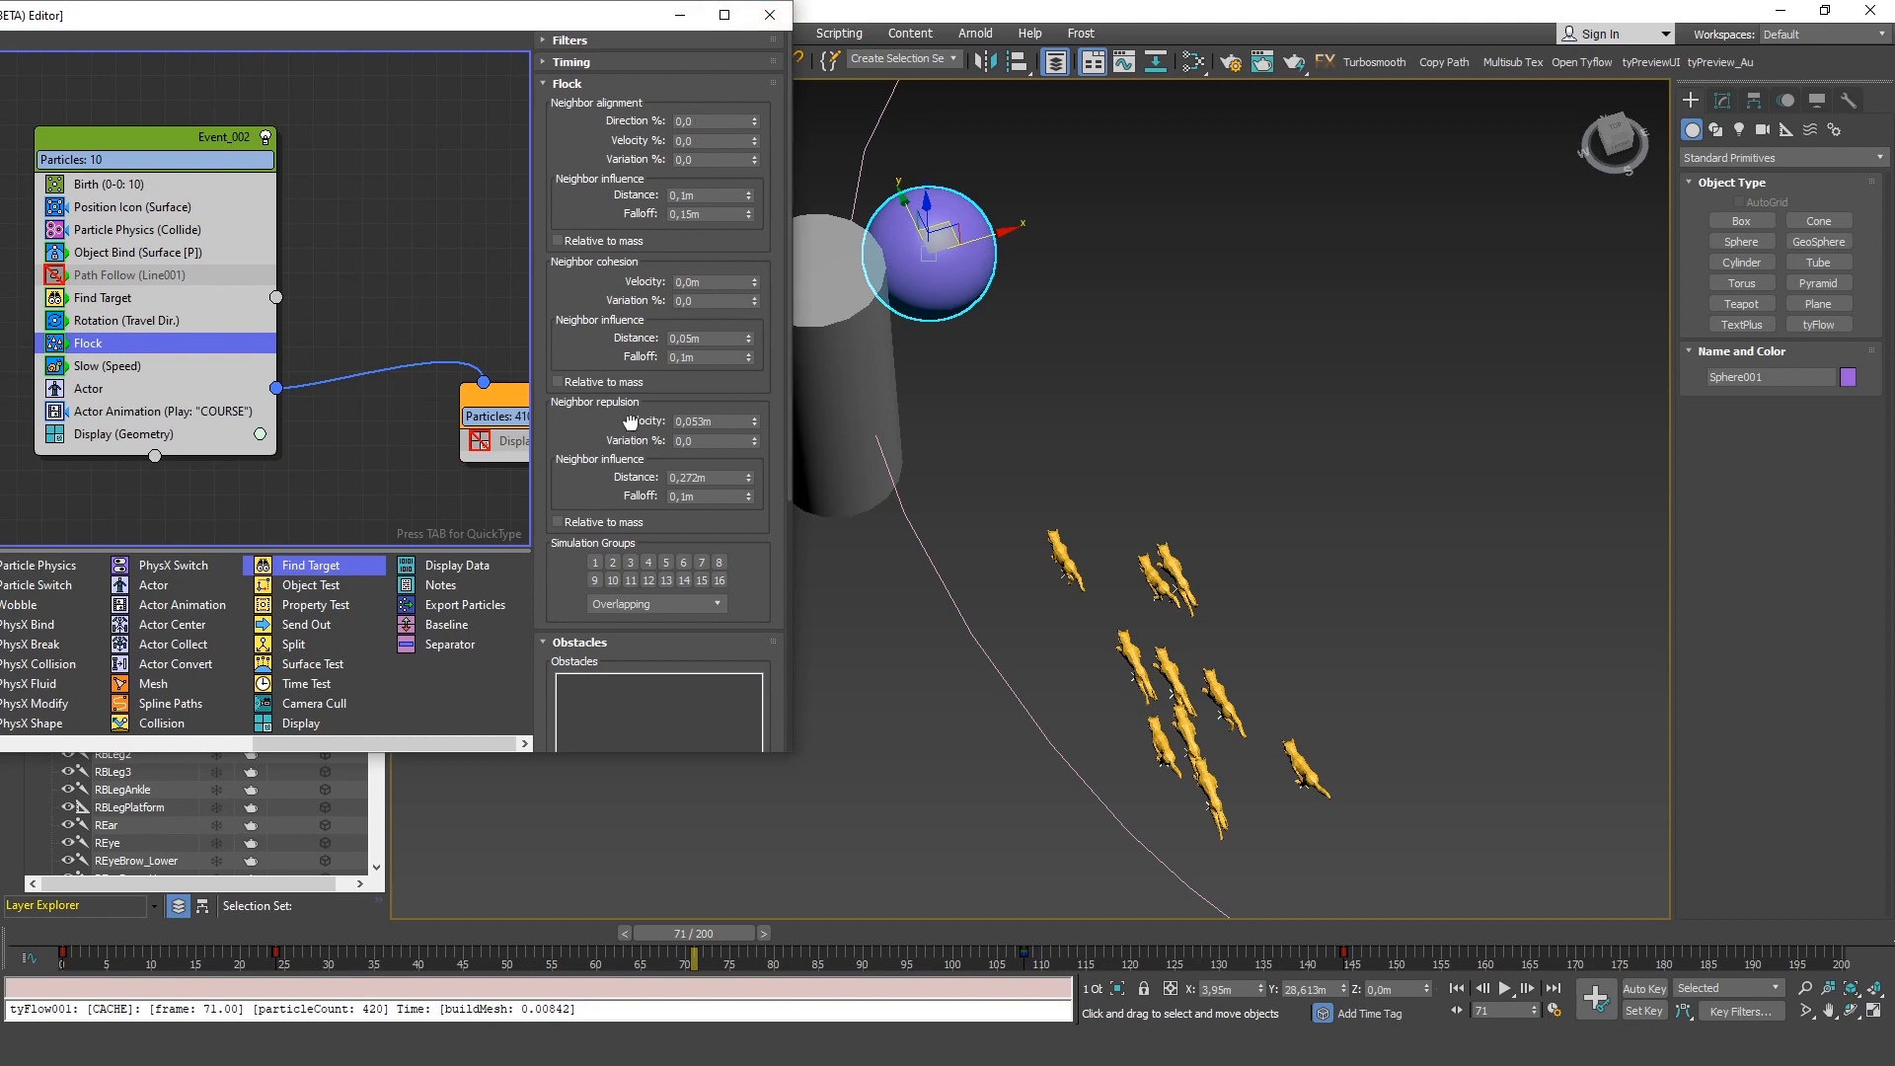
scroll(631, 431, down, 1)
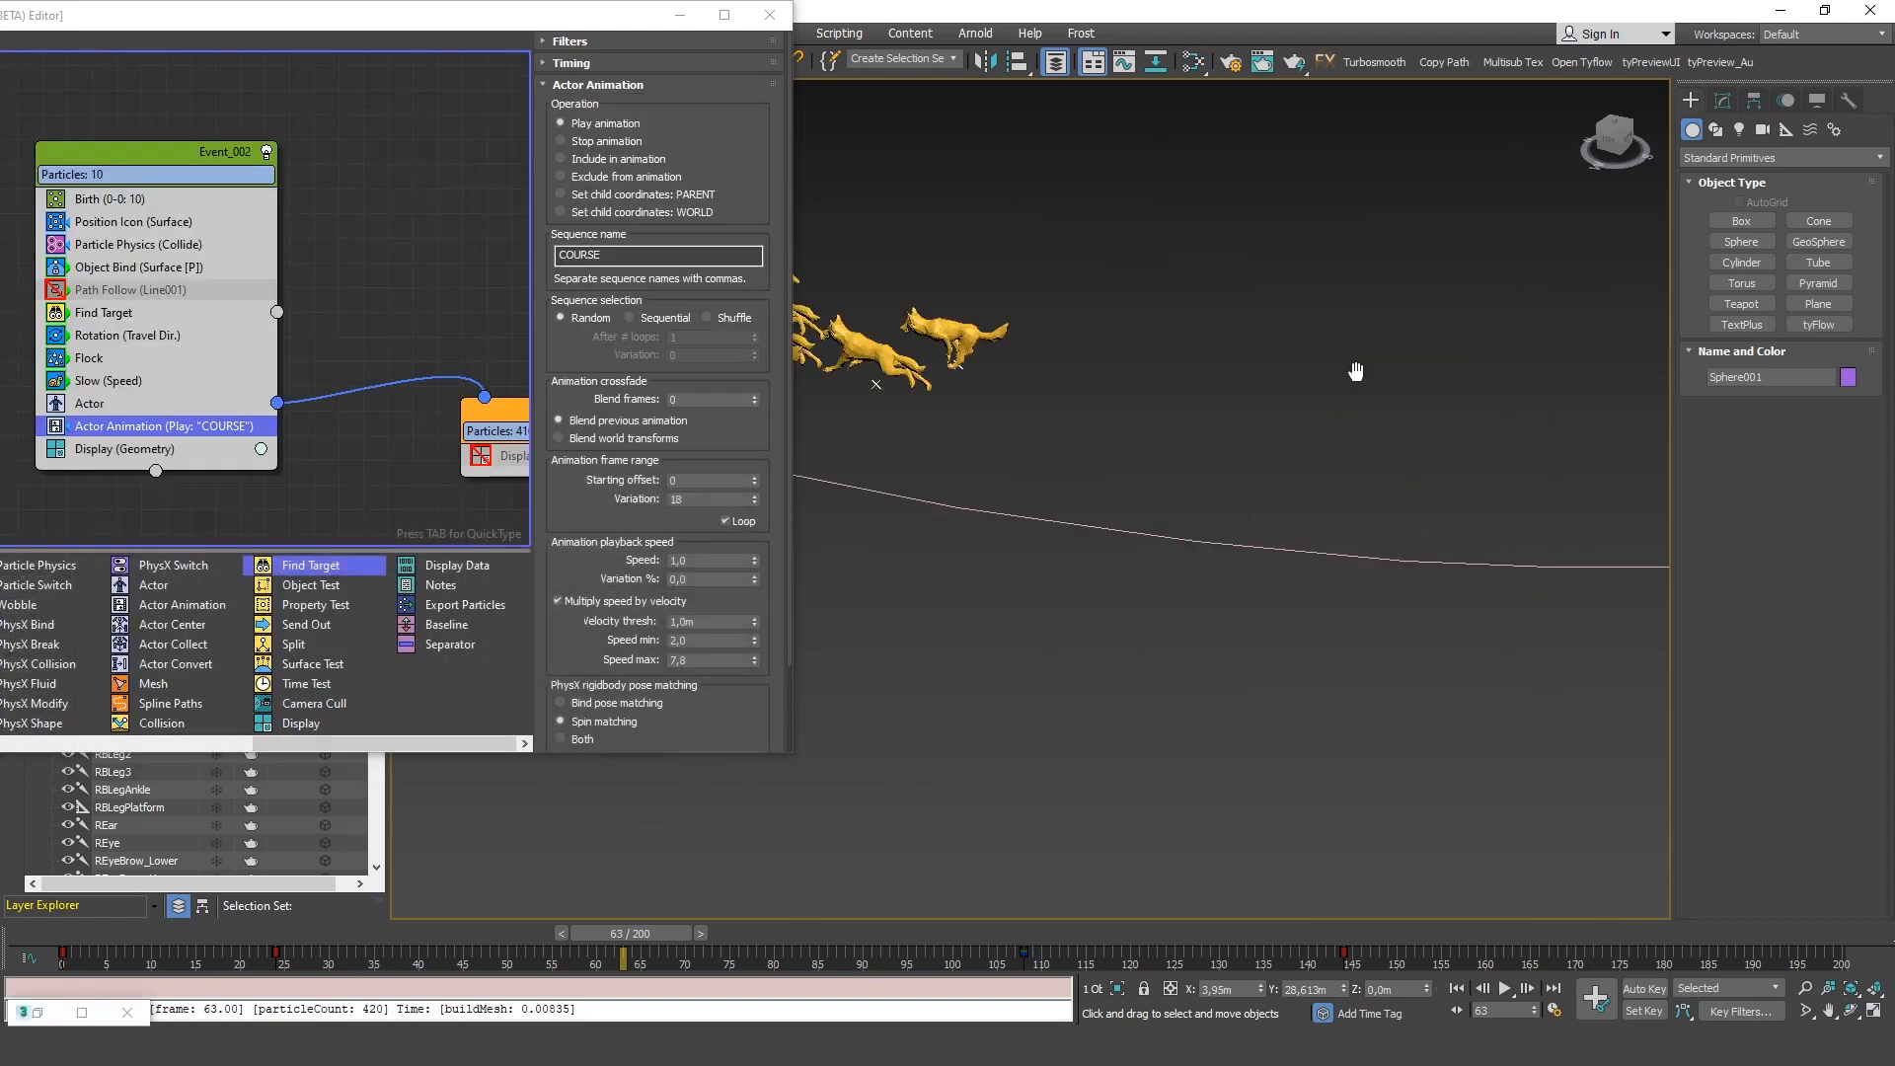
Open the Slate Material Editor and move the tyFlow editor aside to uncover the scene object list
middle_drag(1115, 395, 1203, 427)
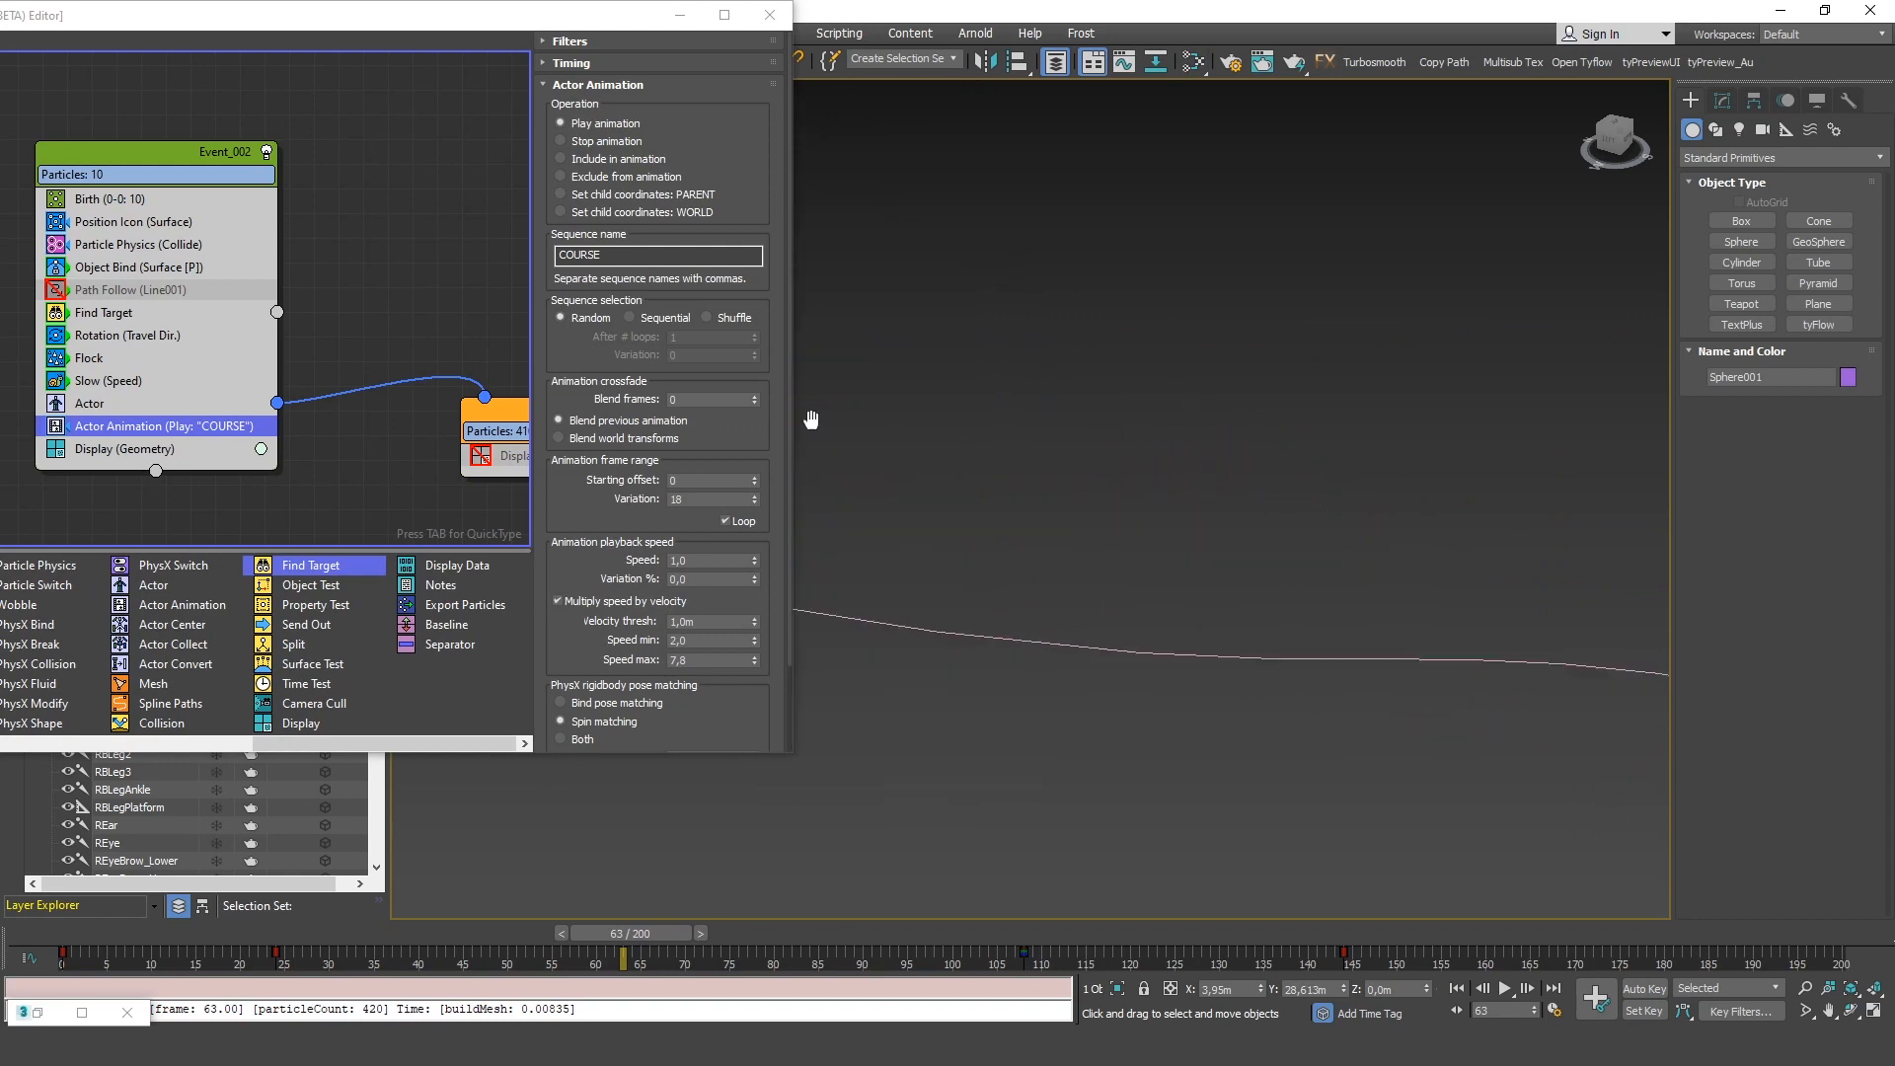
middle_drag(812, 419, 1382, 513)
key(m)
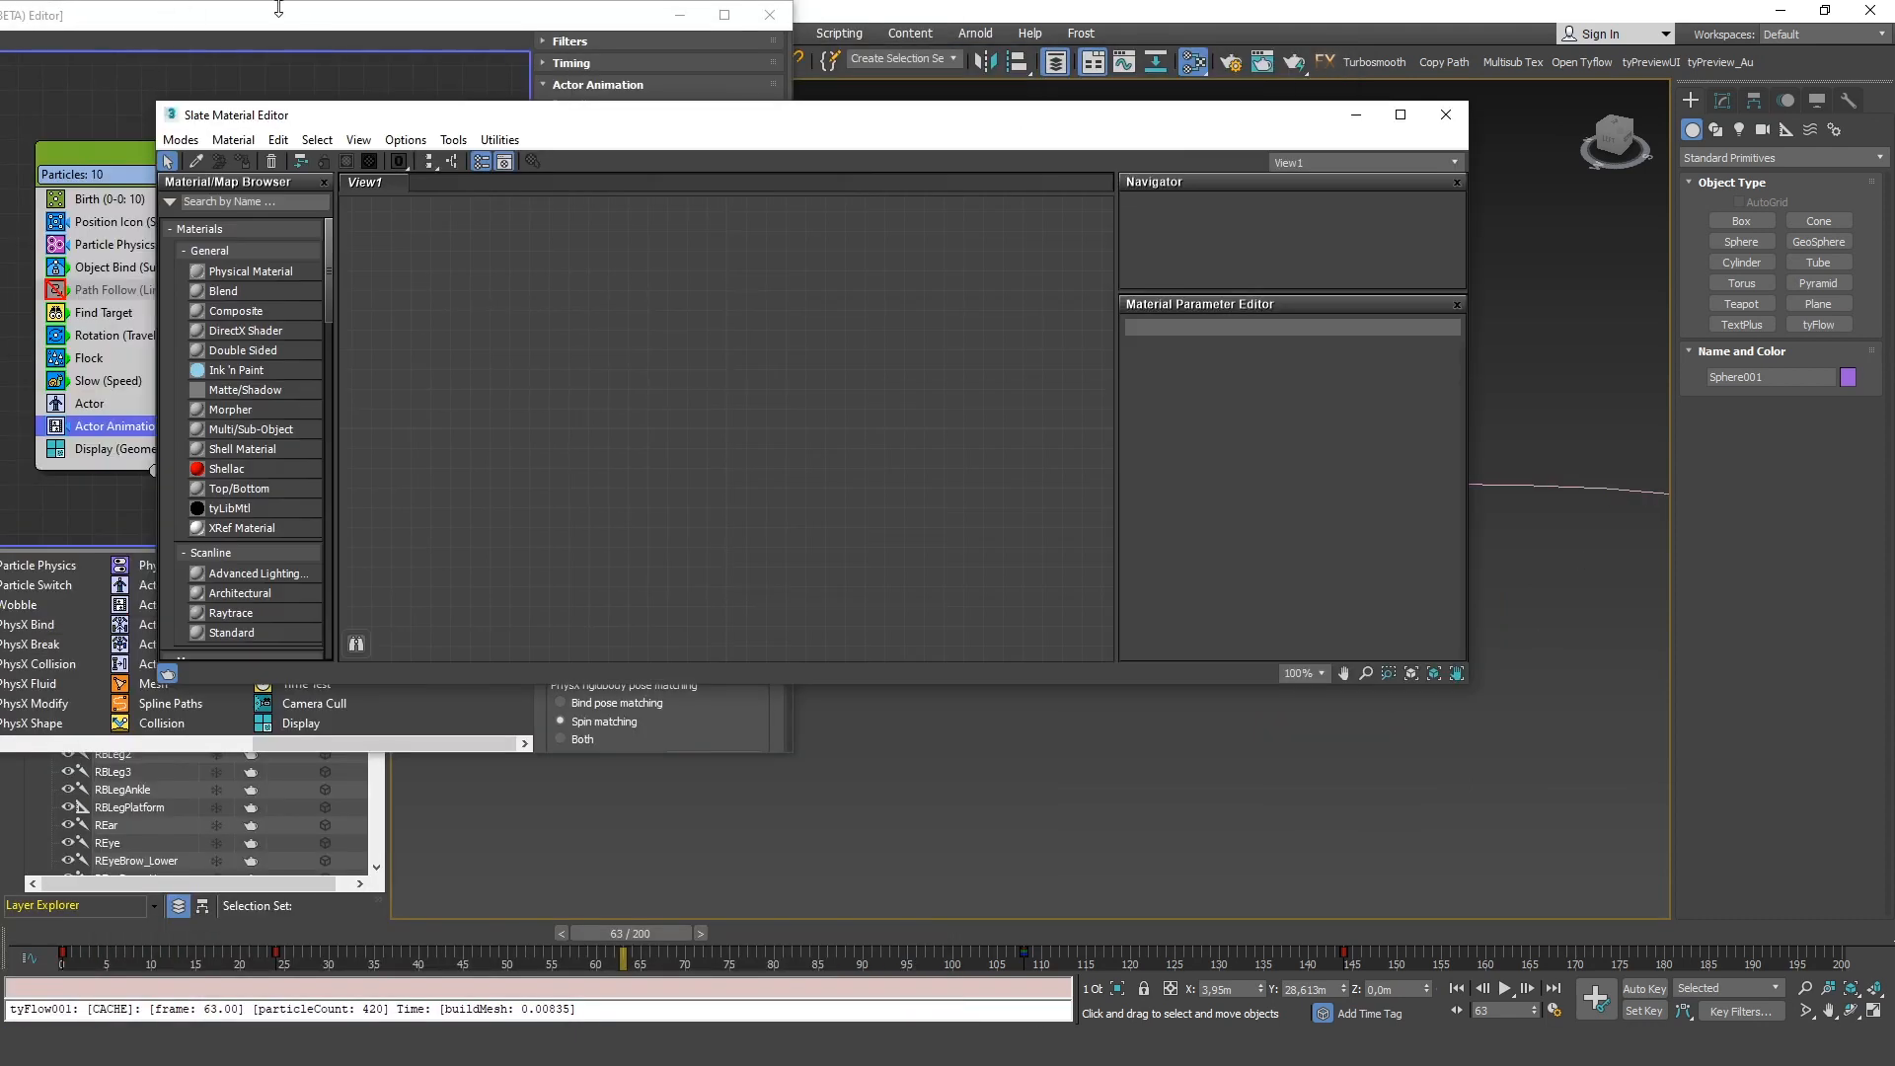
drag(735, 311, 740, 312)
drag(267, 328, 845, 474)
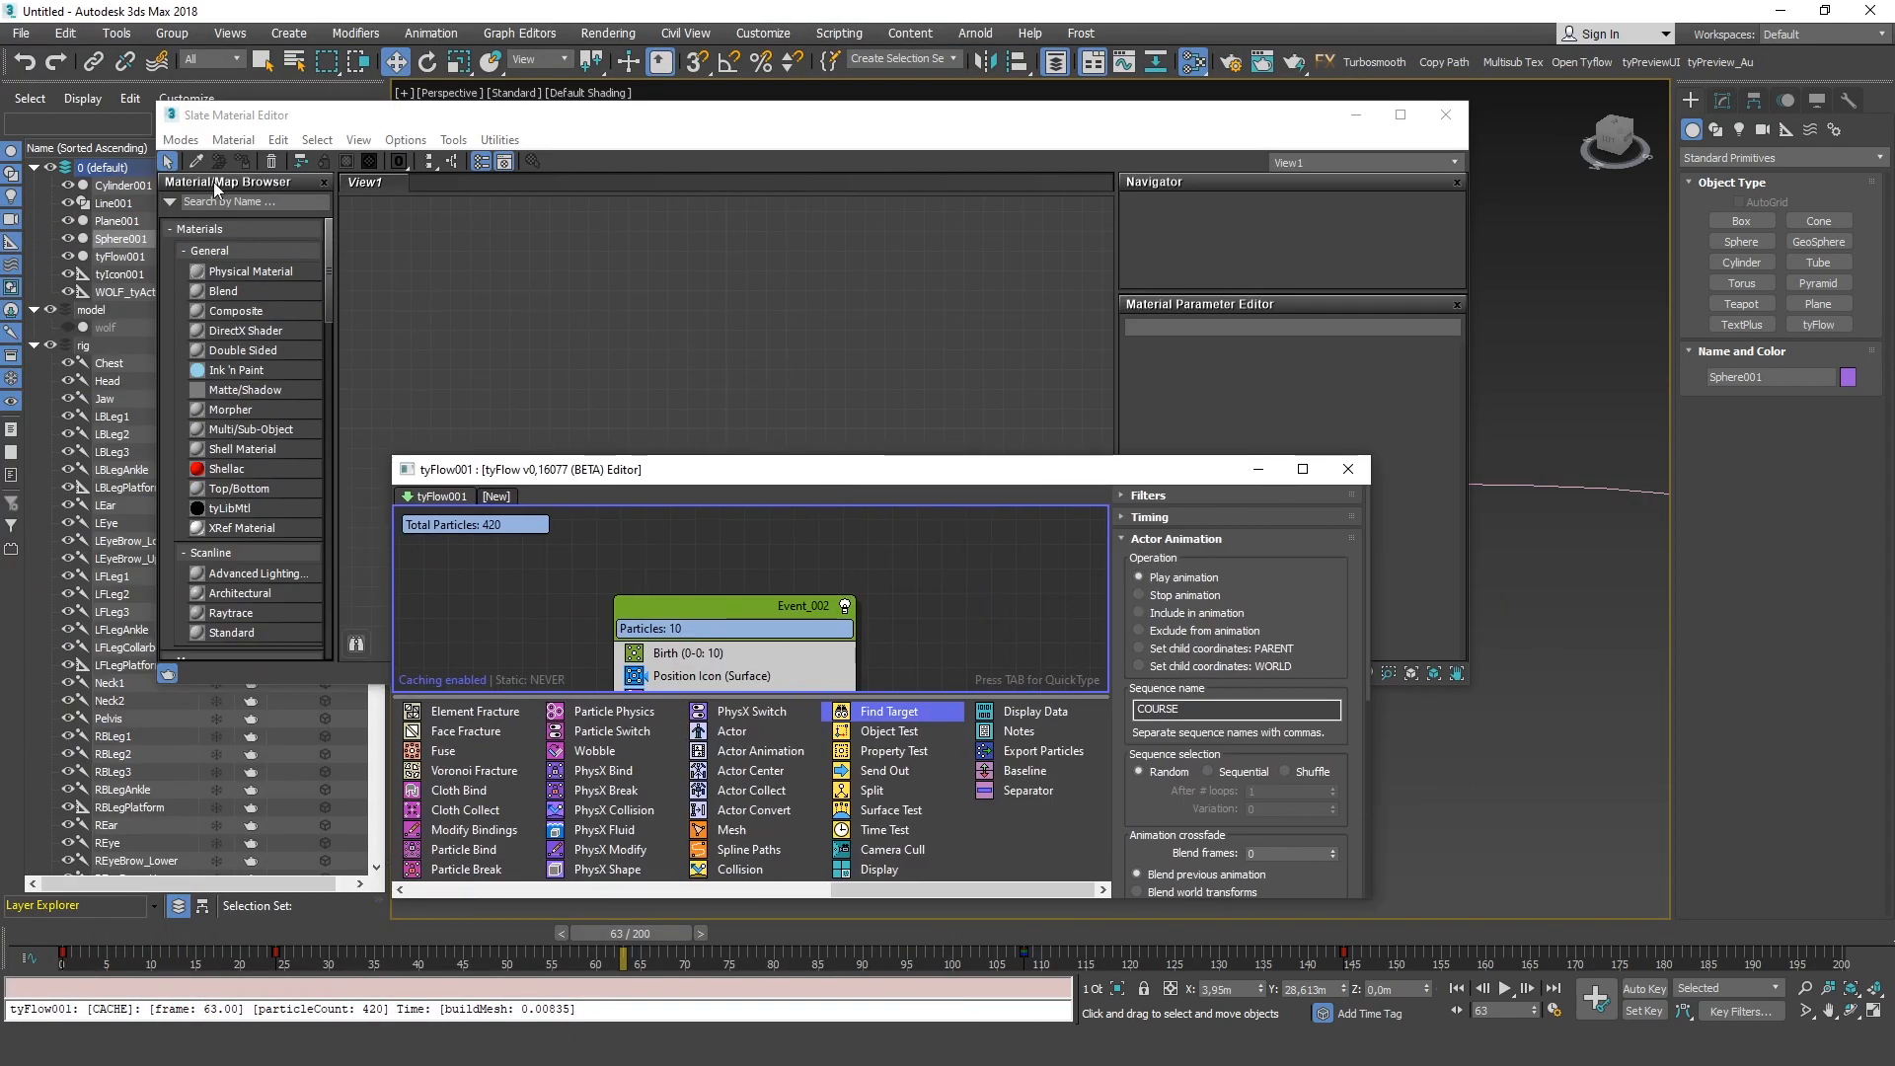
Pick the material from the wolf model to load its Multi/Sub-Object network into the material editor view
click(198, 162)
click(111, 330)
middle_drag(546, 233, 861, 328)
scroll(862, 327, down, 6)
middle_drag(845, 260, 714, 230)
scroll(868, 549, up, 3)
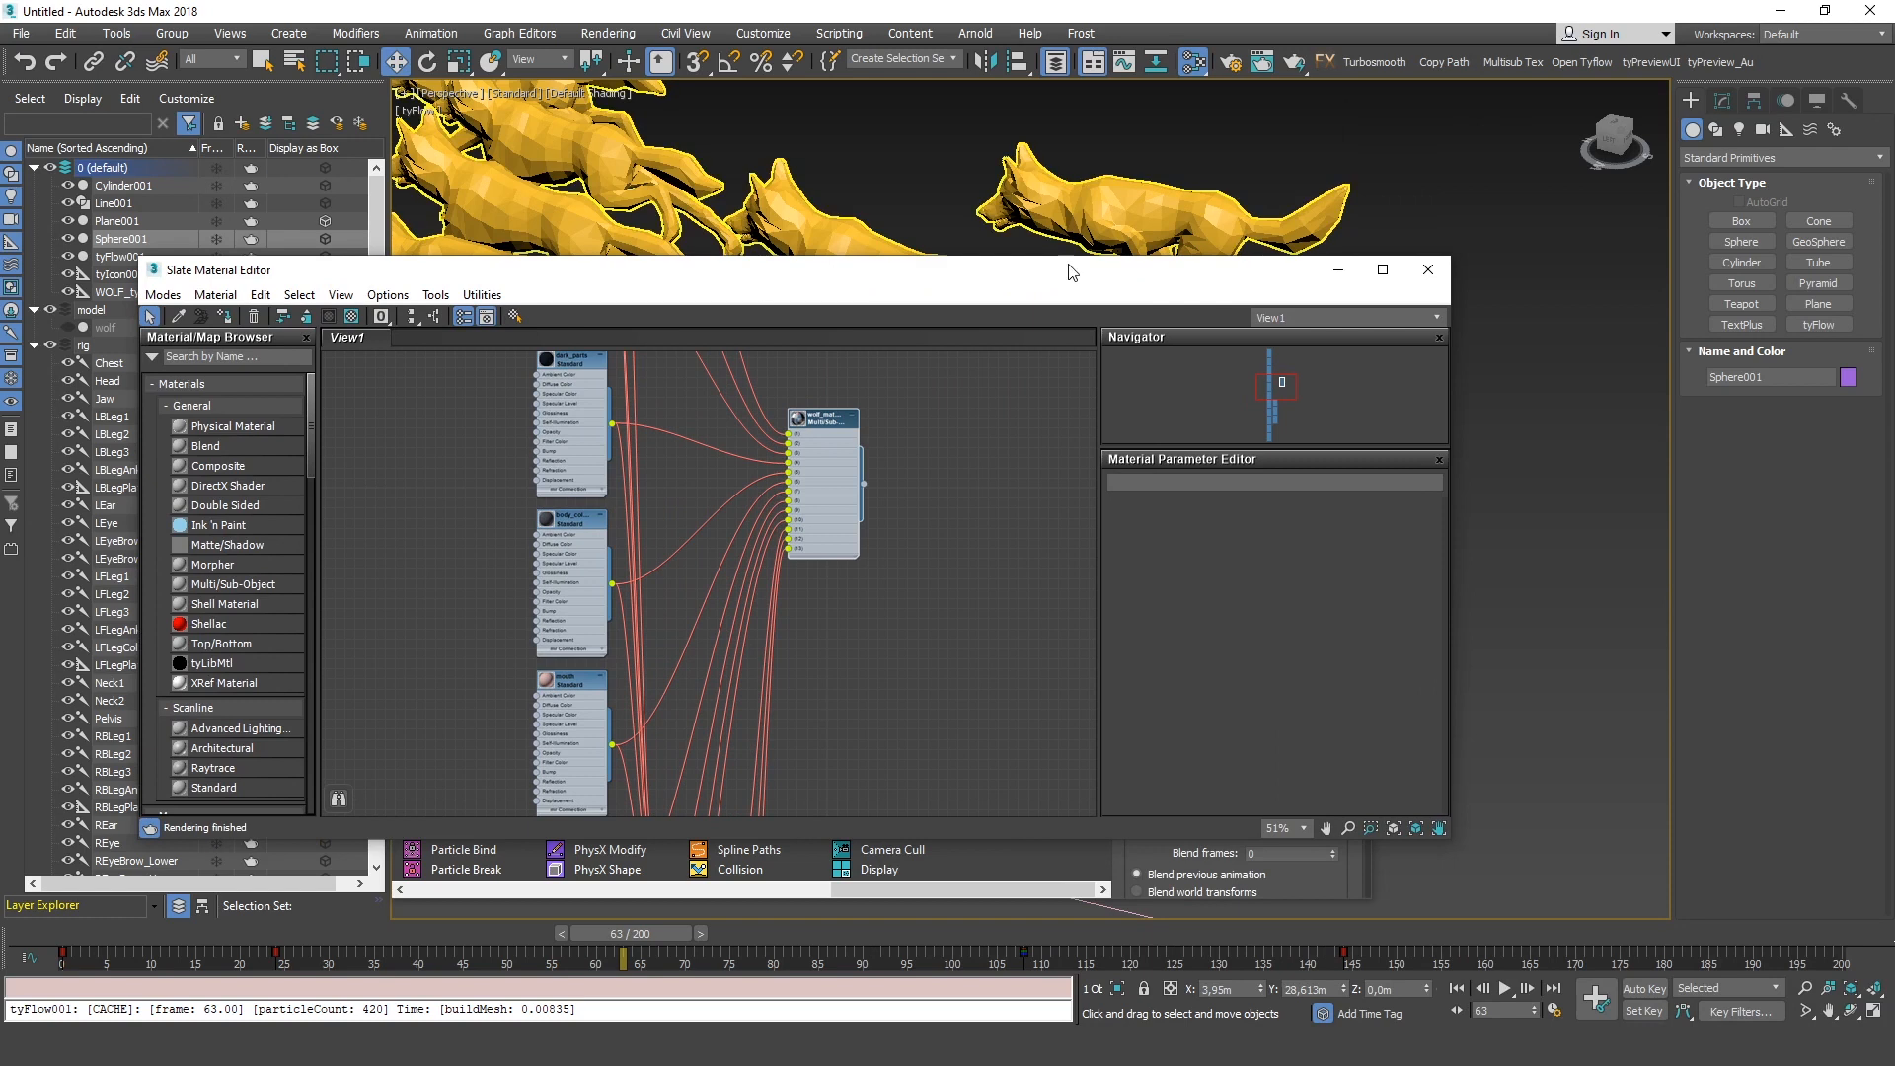
drag(748, 280, 946, 222)
scroll(1027, 364, up, 3)
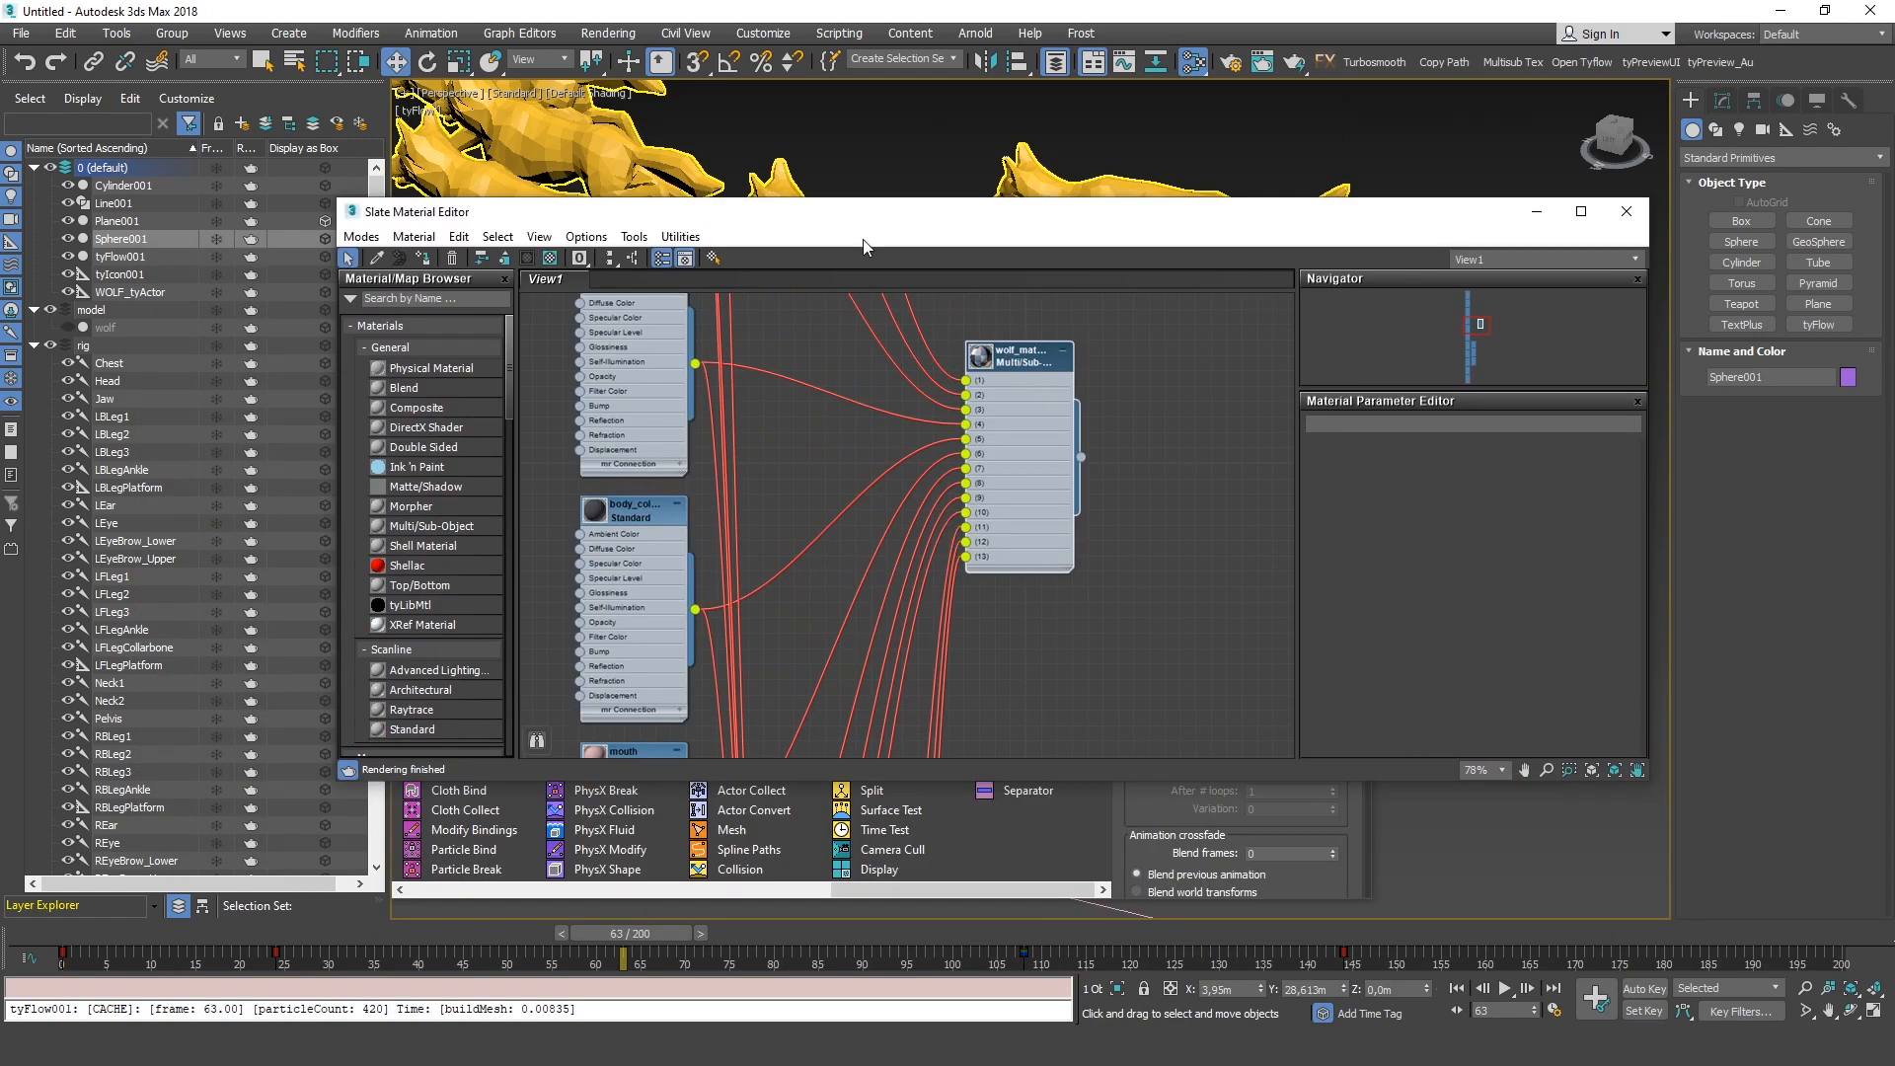
Assign the wolf's Multi/Sub-Object material to the tyFlow wolves, inspect them, and put the material editor away
click(549, 149)
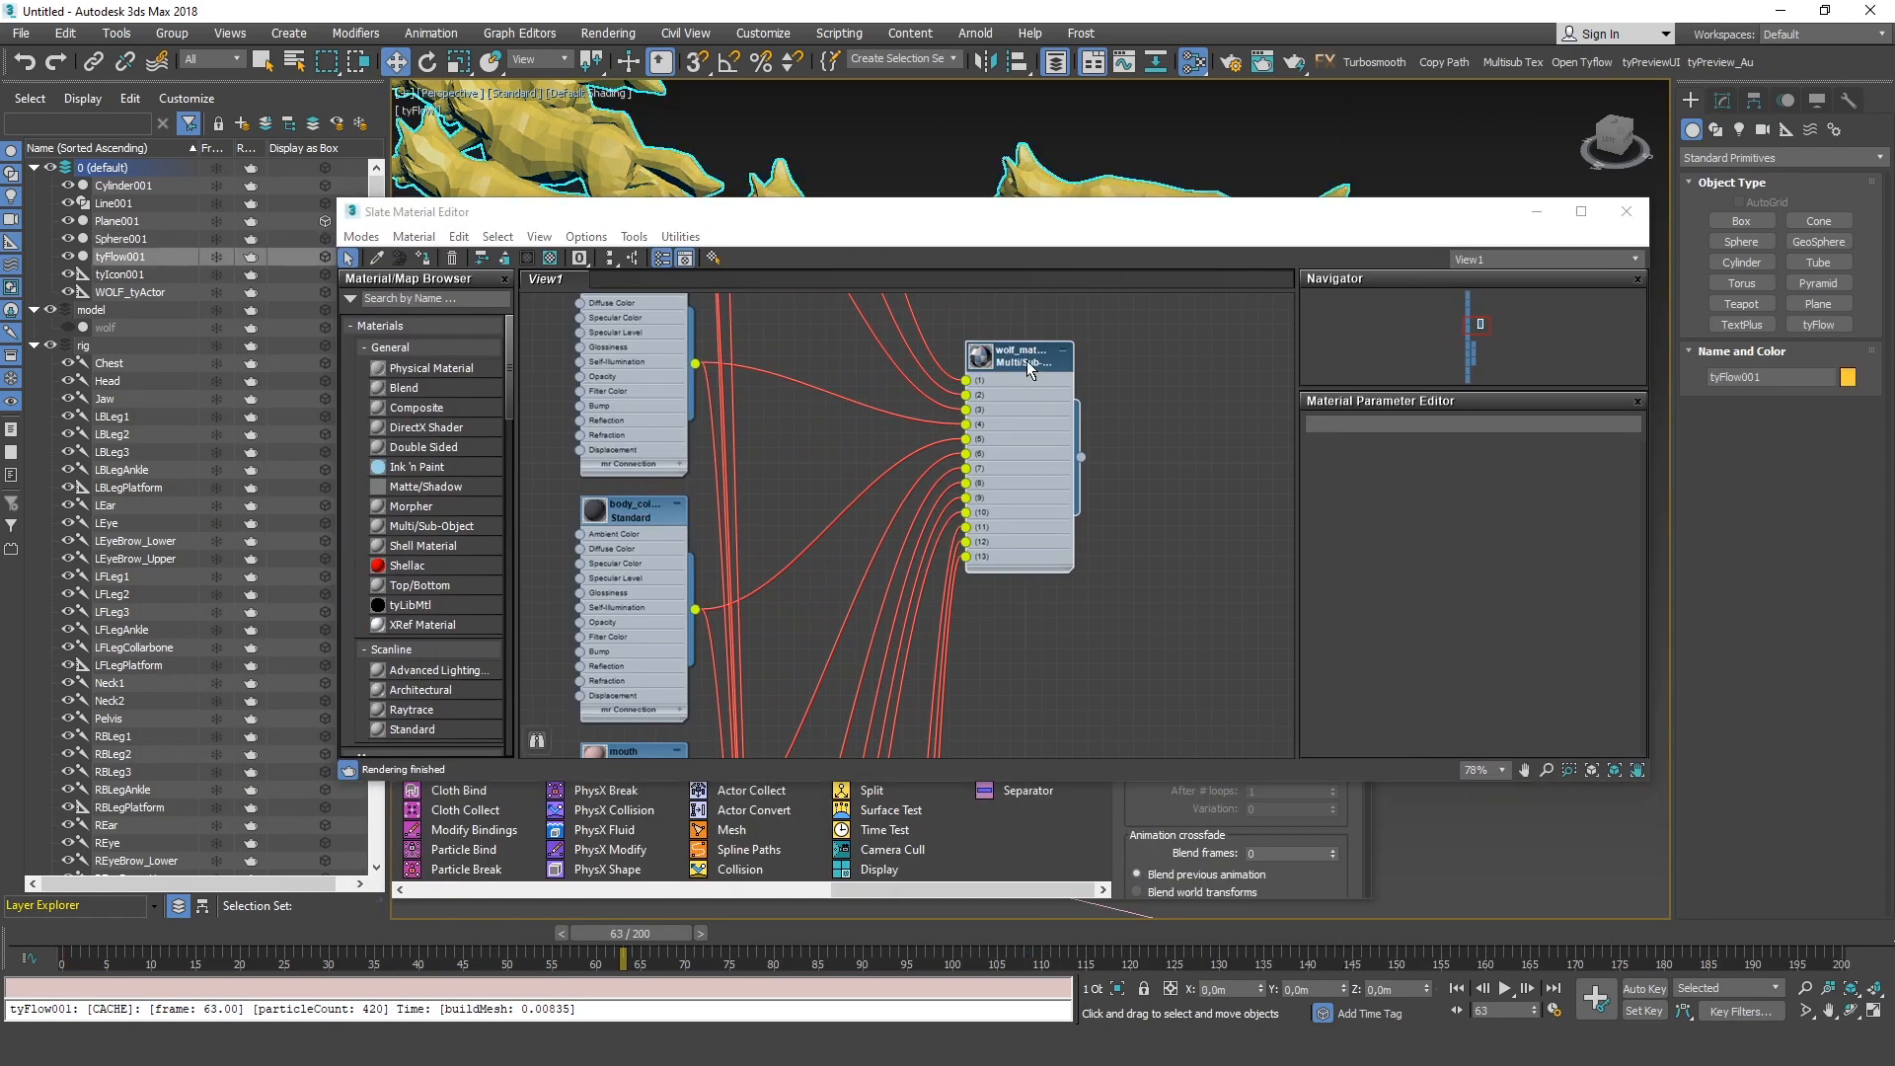
click(1028, 362)
key(a)
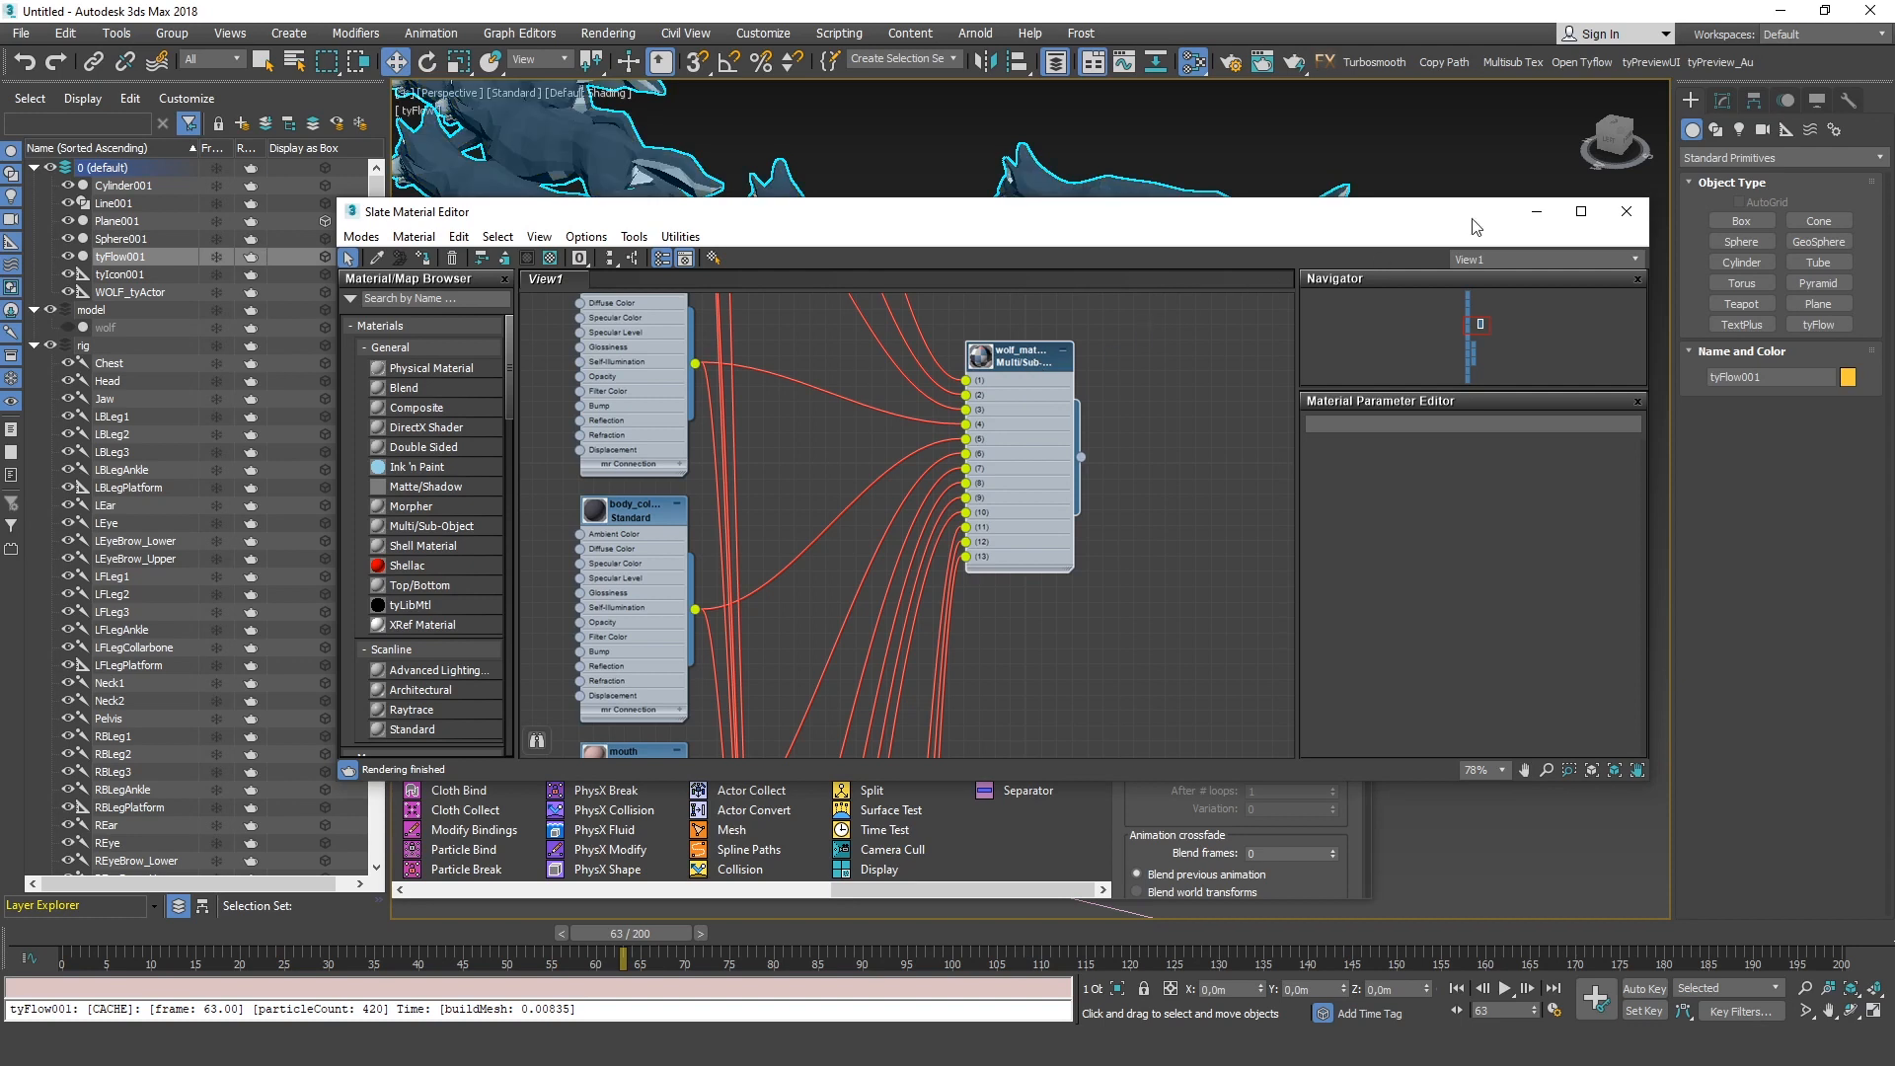
click(1626, 212)
scroll(1082, 207, down, 5)
alt+middle_drag(1082, 207, 1060, 73)
middle_drag(1061, 143, 1113, 46)
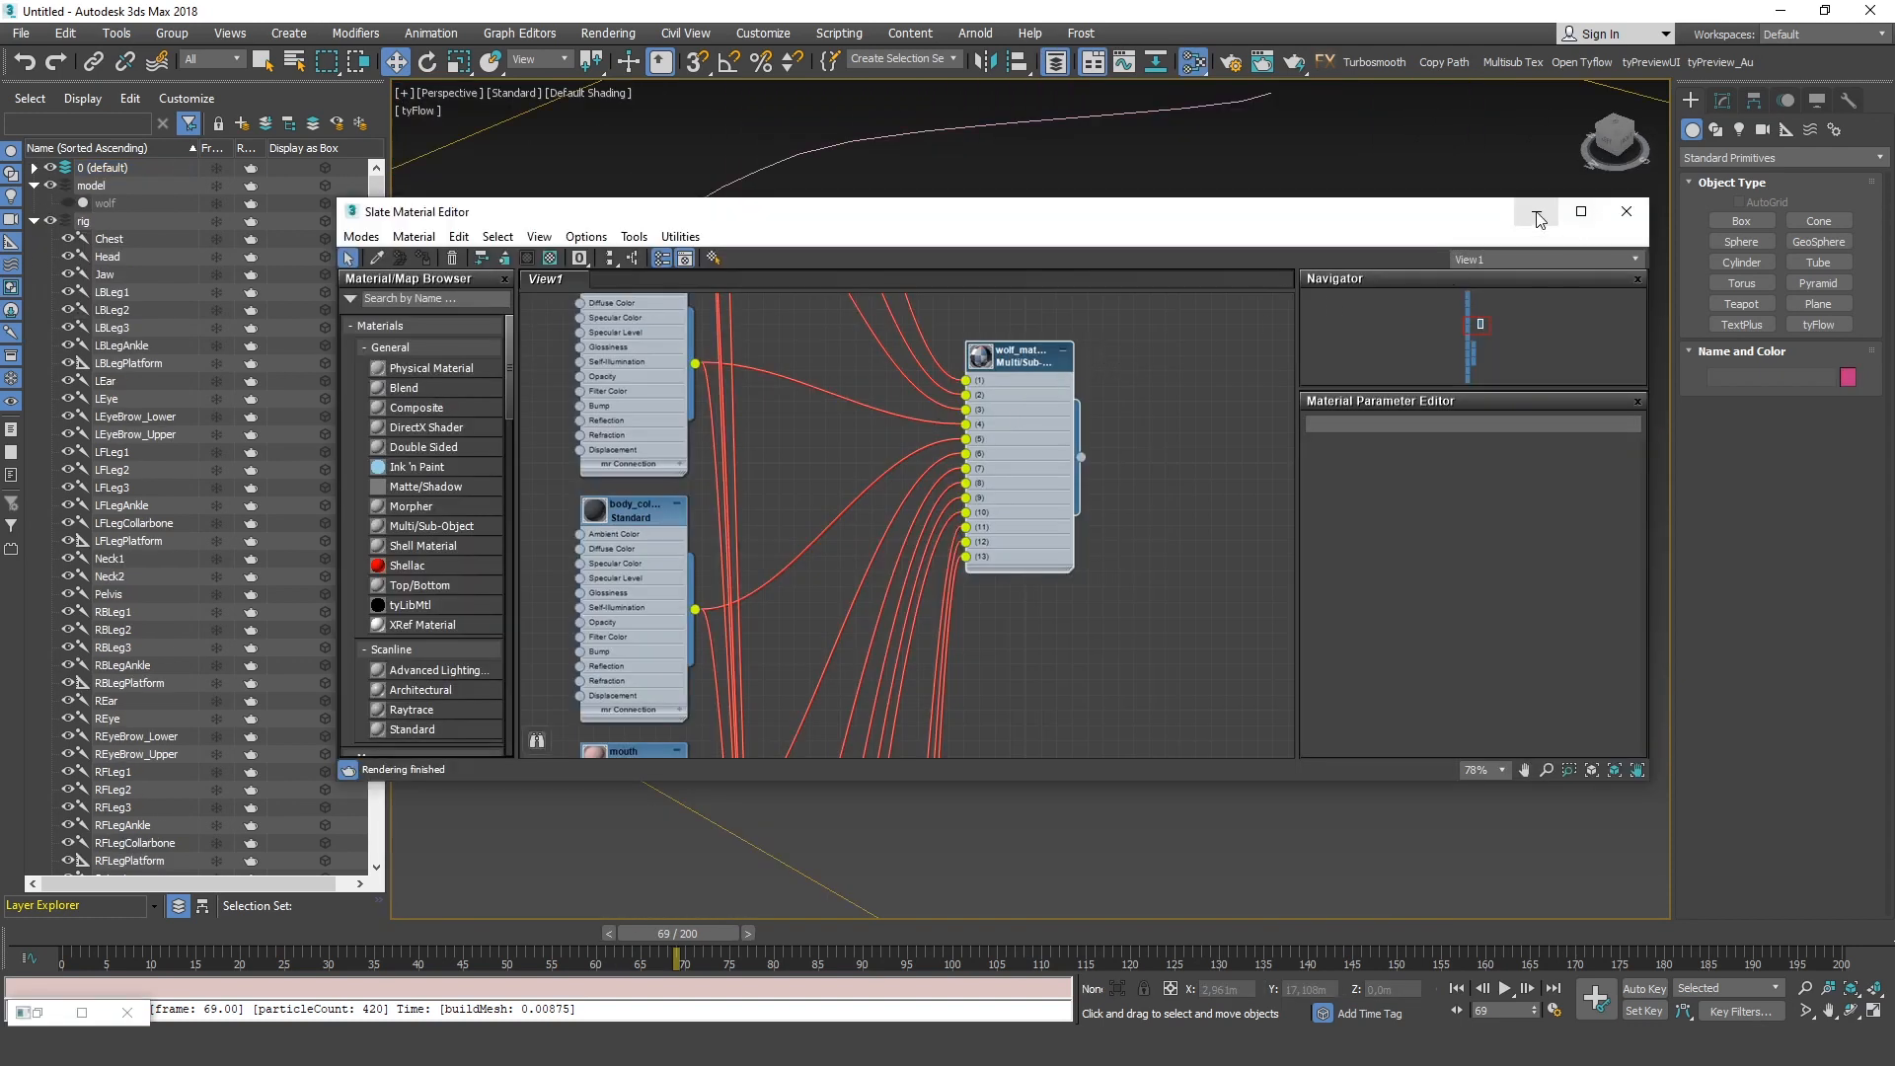
click(1627, 211)
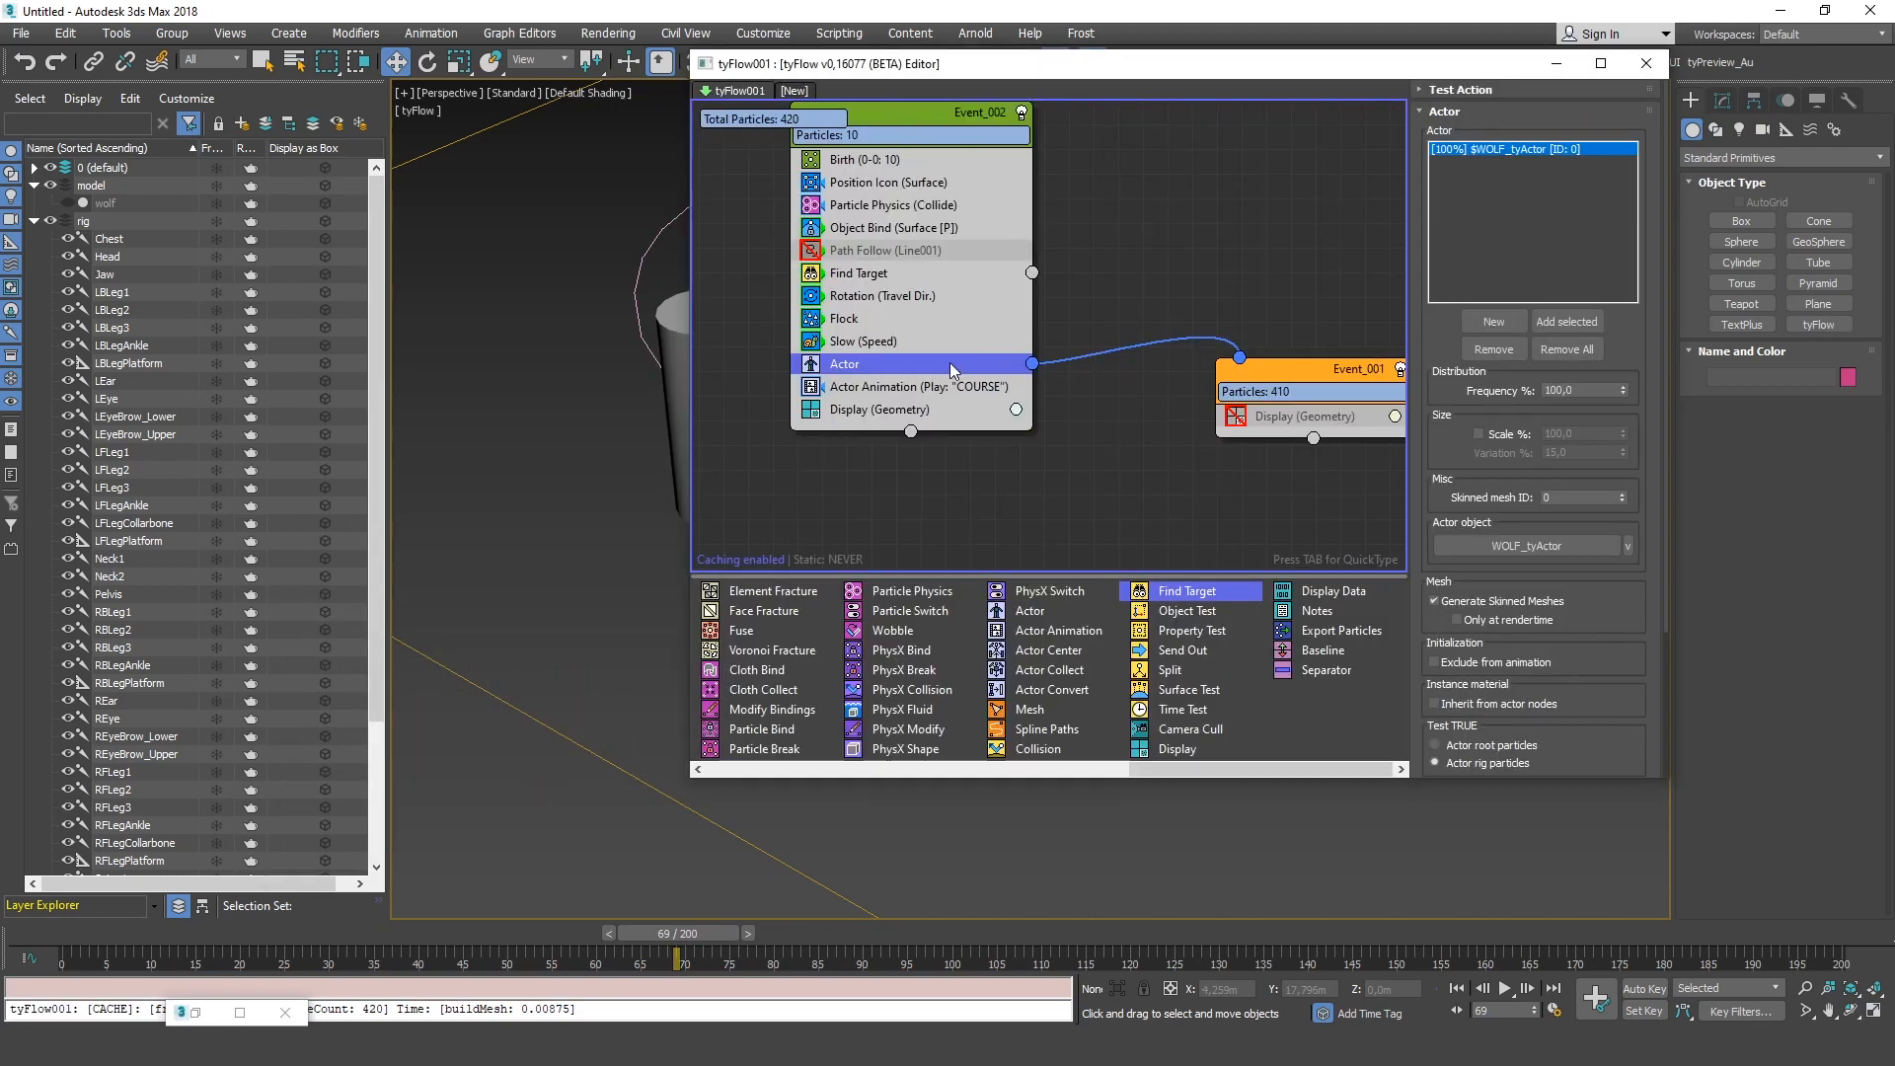
Review the Actor operator's mesh and instance material settings, then put the tyFlow editor away
drag(1471, 578, 1469, 542)
scroll(1456, 552, down, 3)
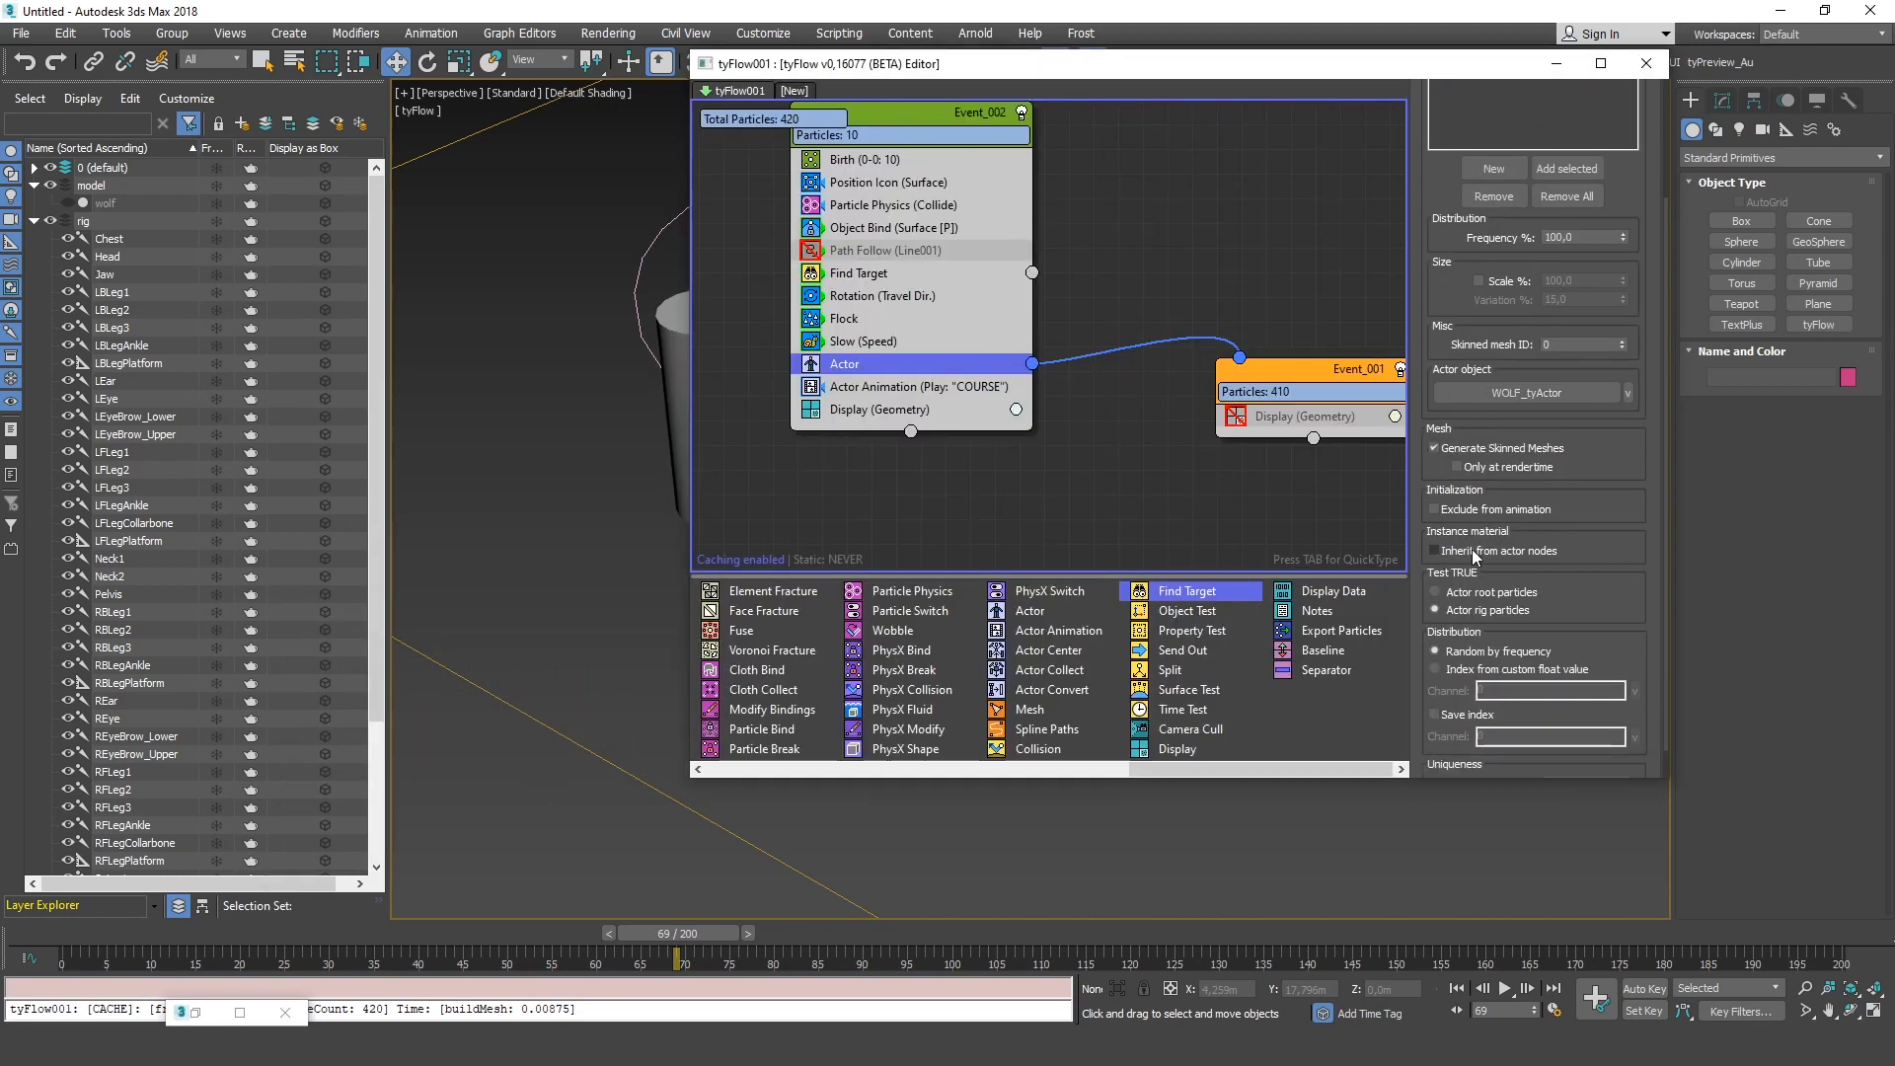
click(1557, 62)
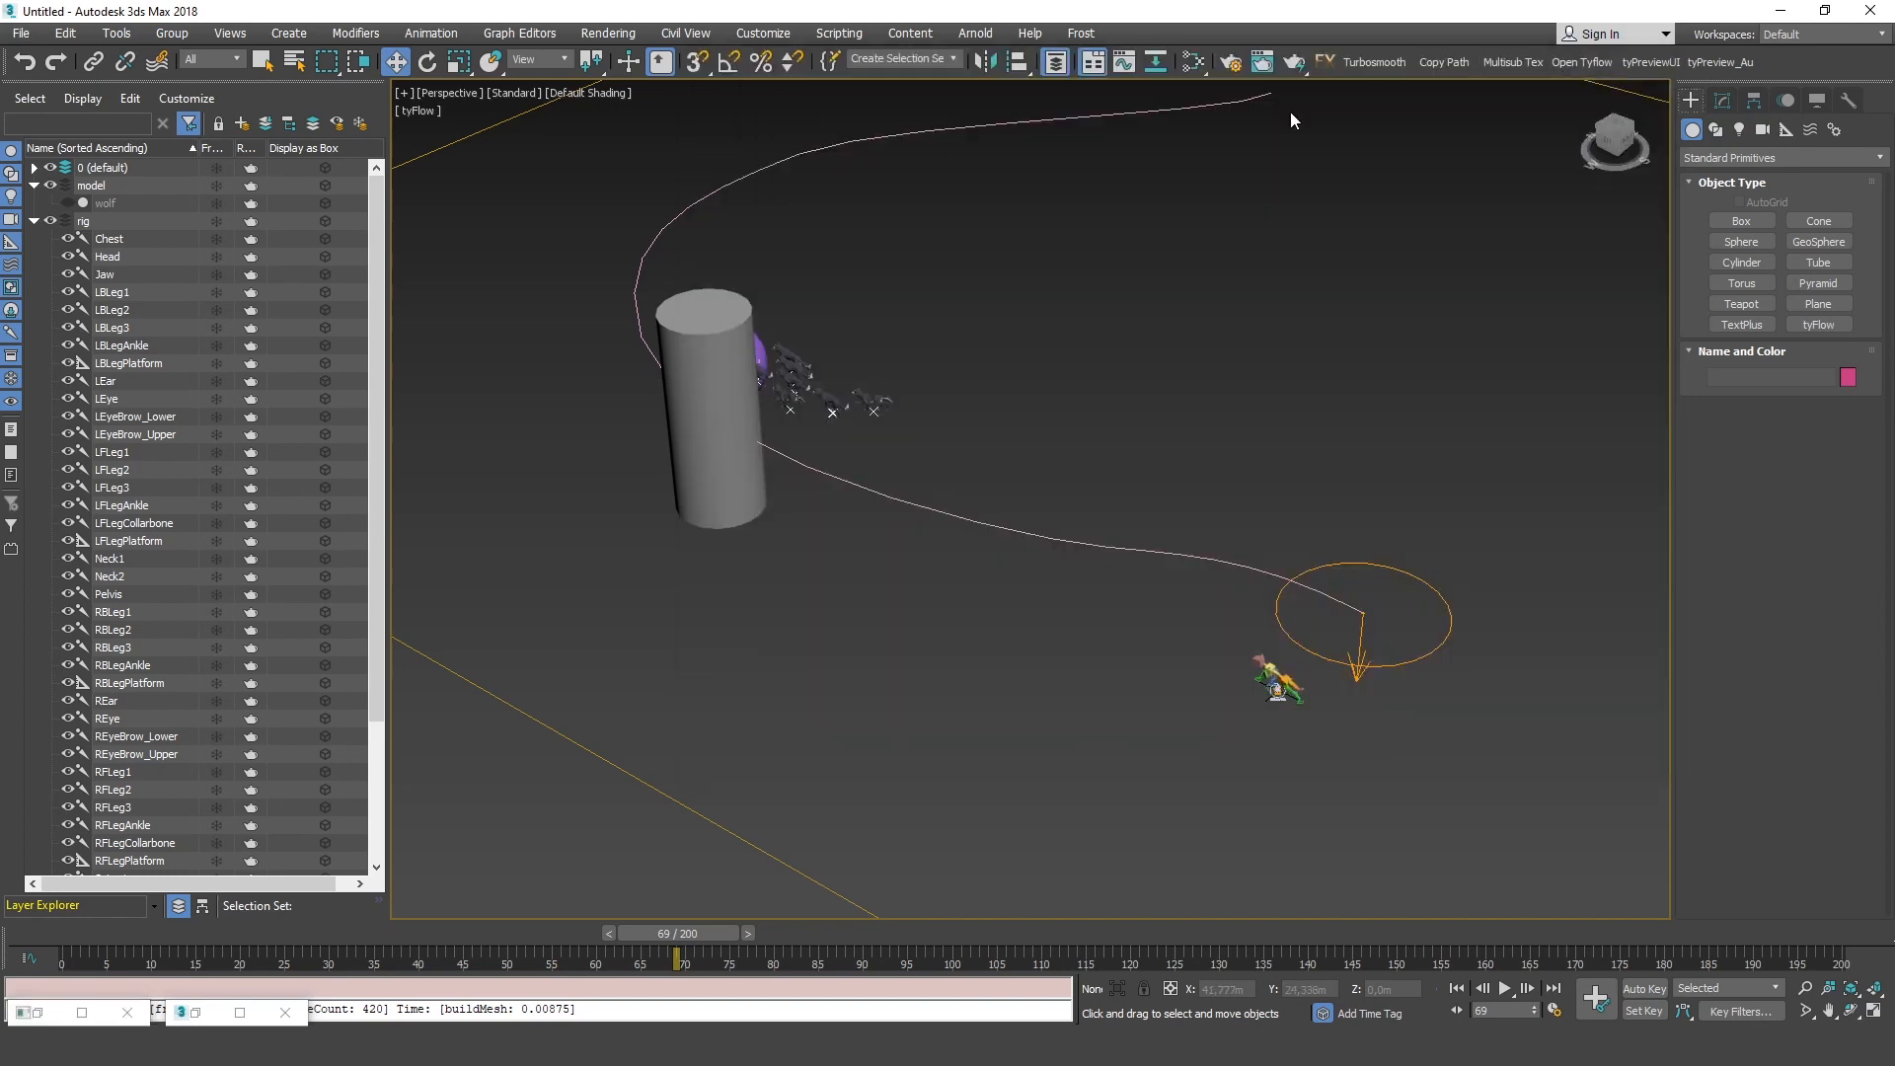
Clone the wolf tyActor into two copies along the X axis, the farther one about 2.5 m away
scroll(1188, 549, up, 5)
click(1191, 483)
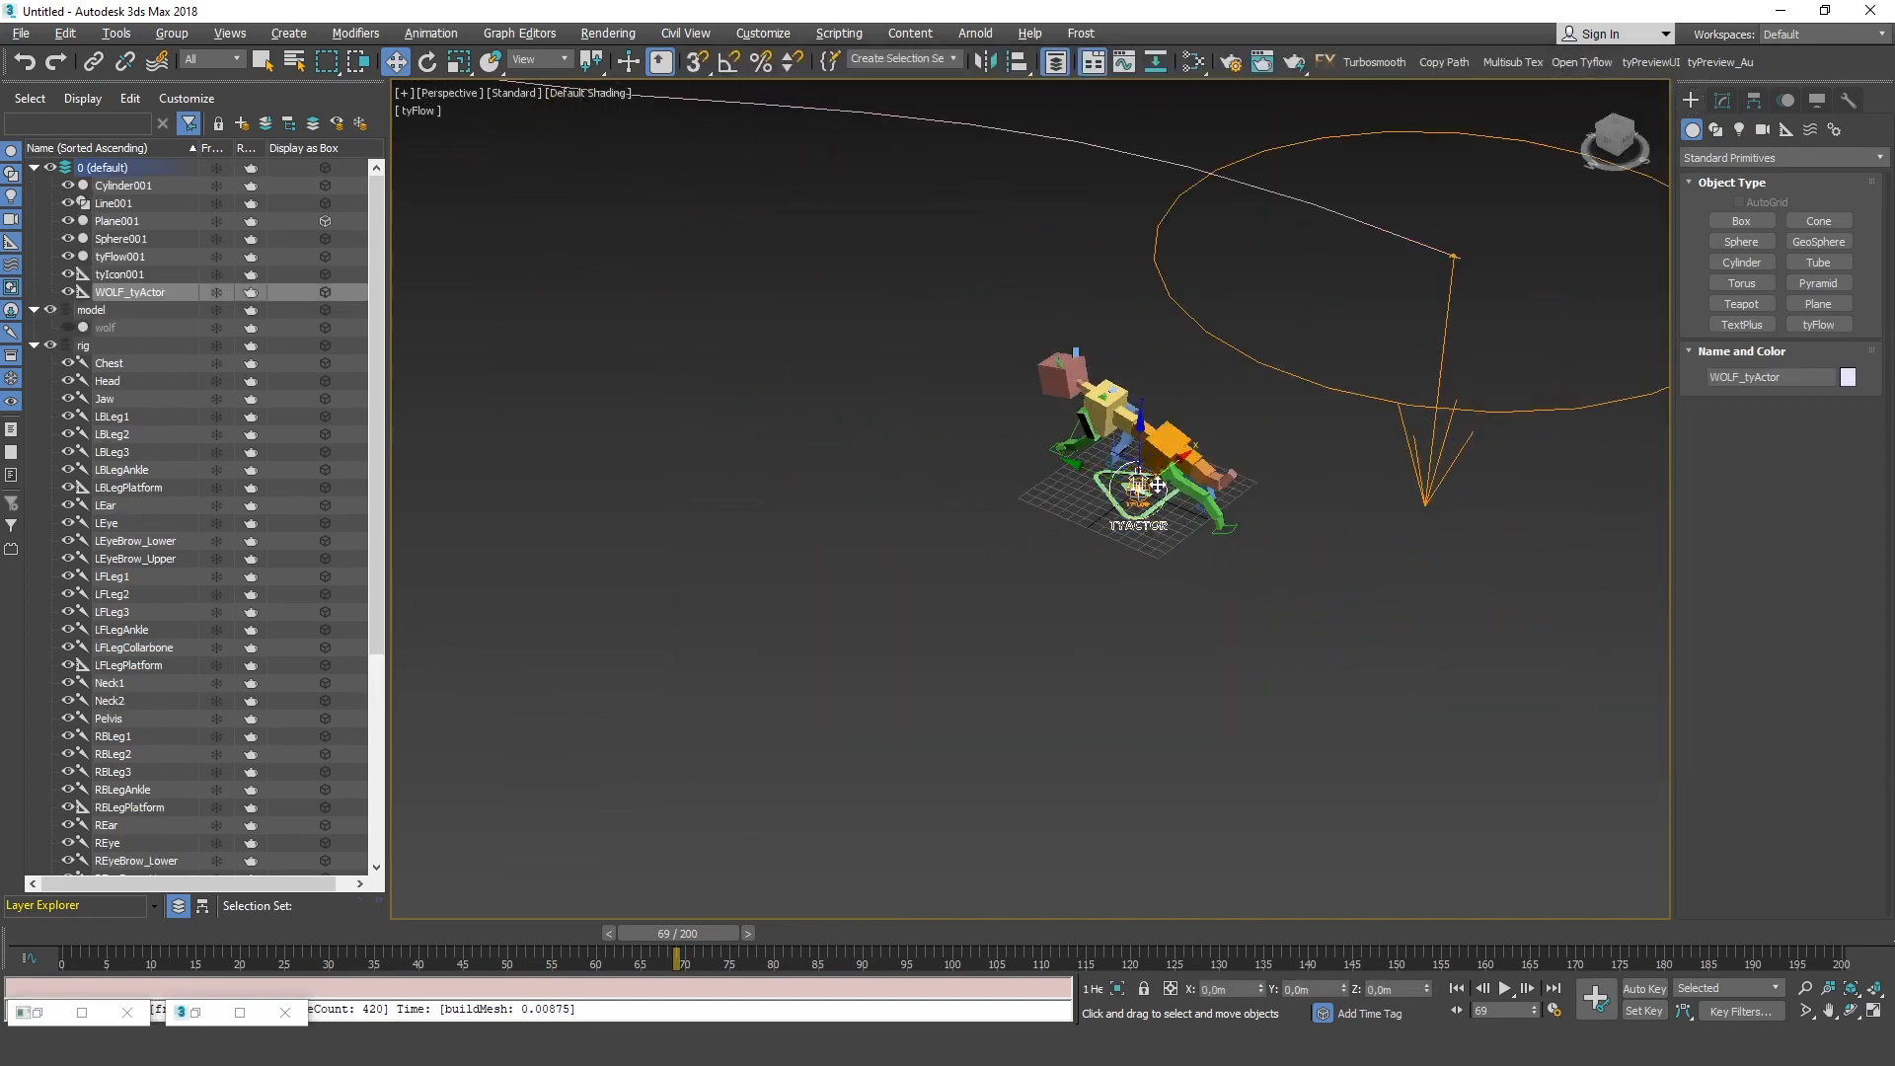
shift+drag(1192, 483, 884, 514)
click(966, 605)
click(953, 605)
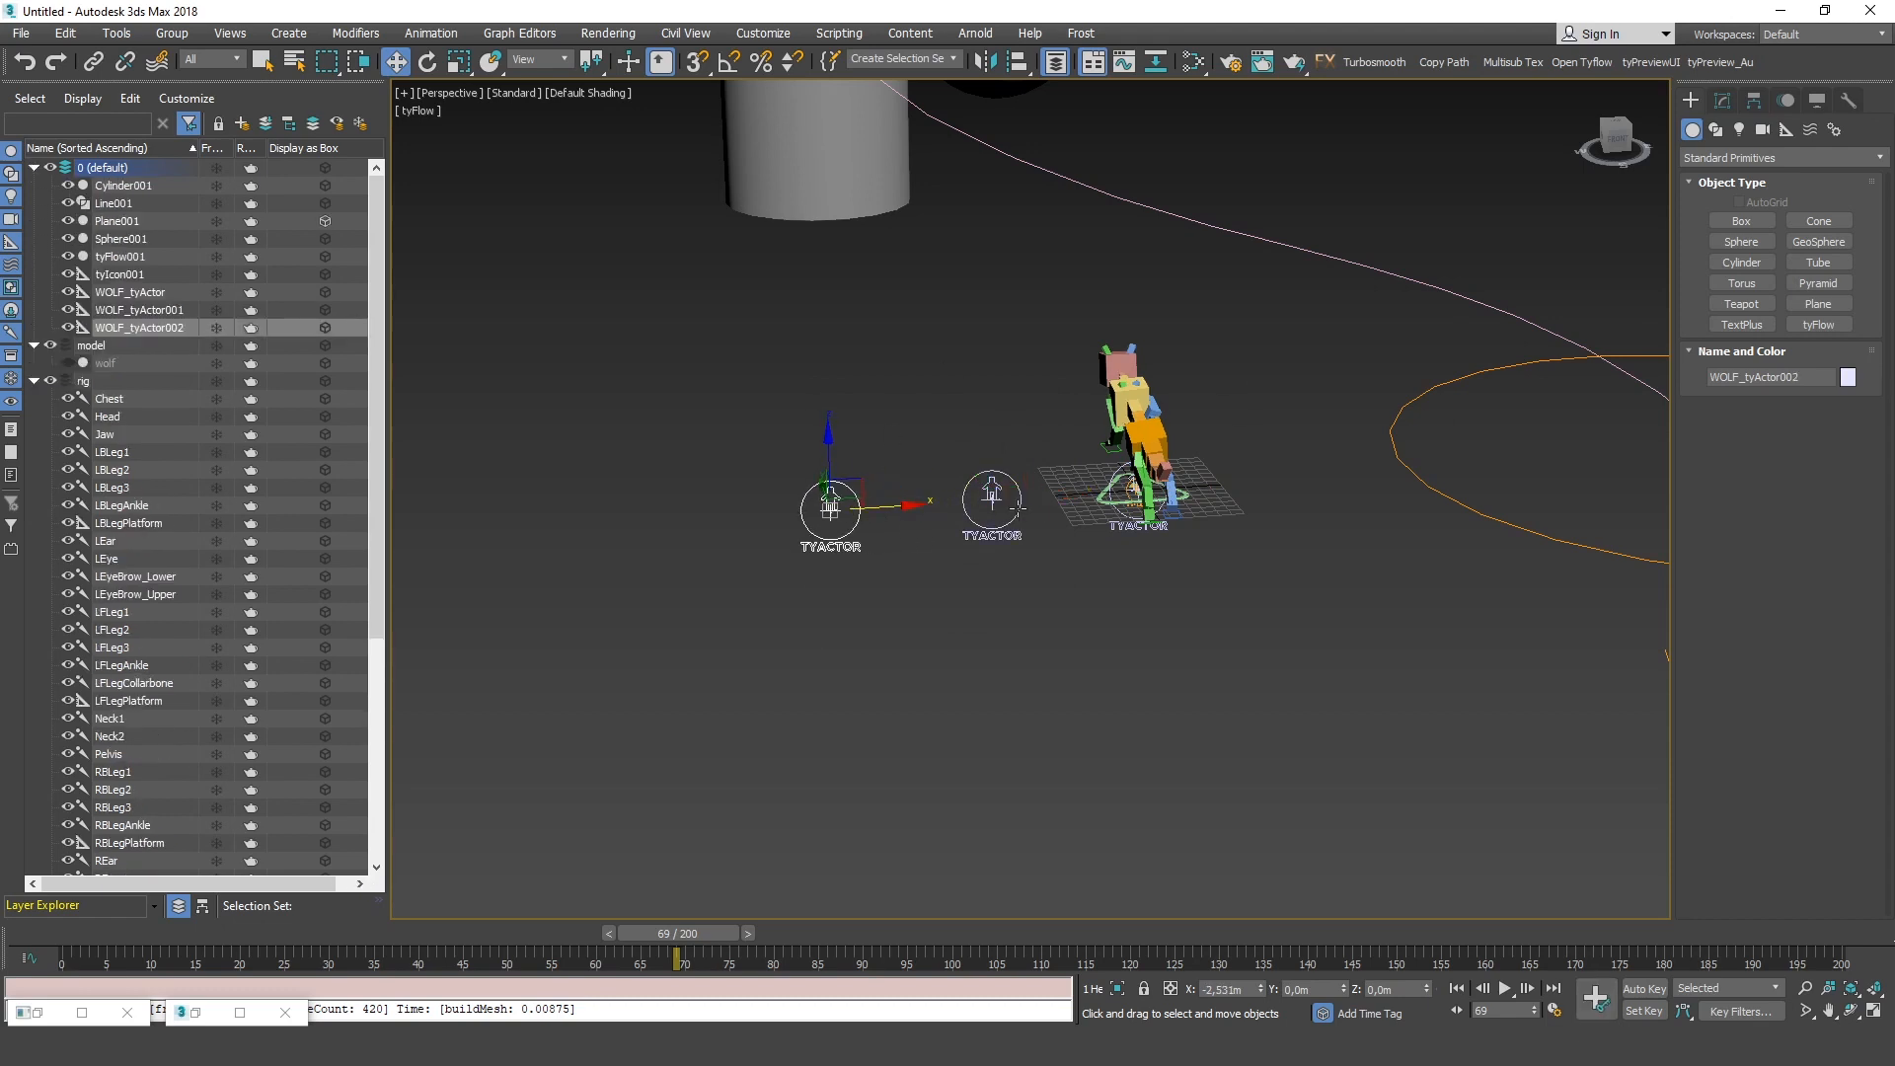
Select the three tyActors in turn and examine how the Actor operator's list could reference several actors
scroll(1121, 522, up, 3)
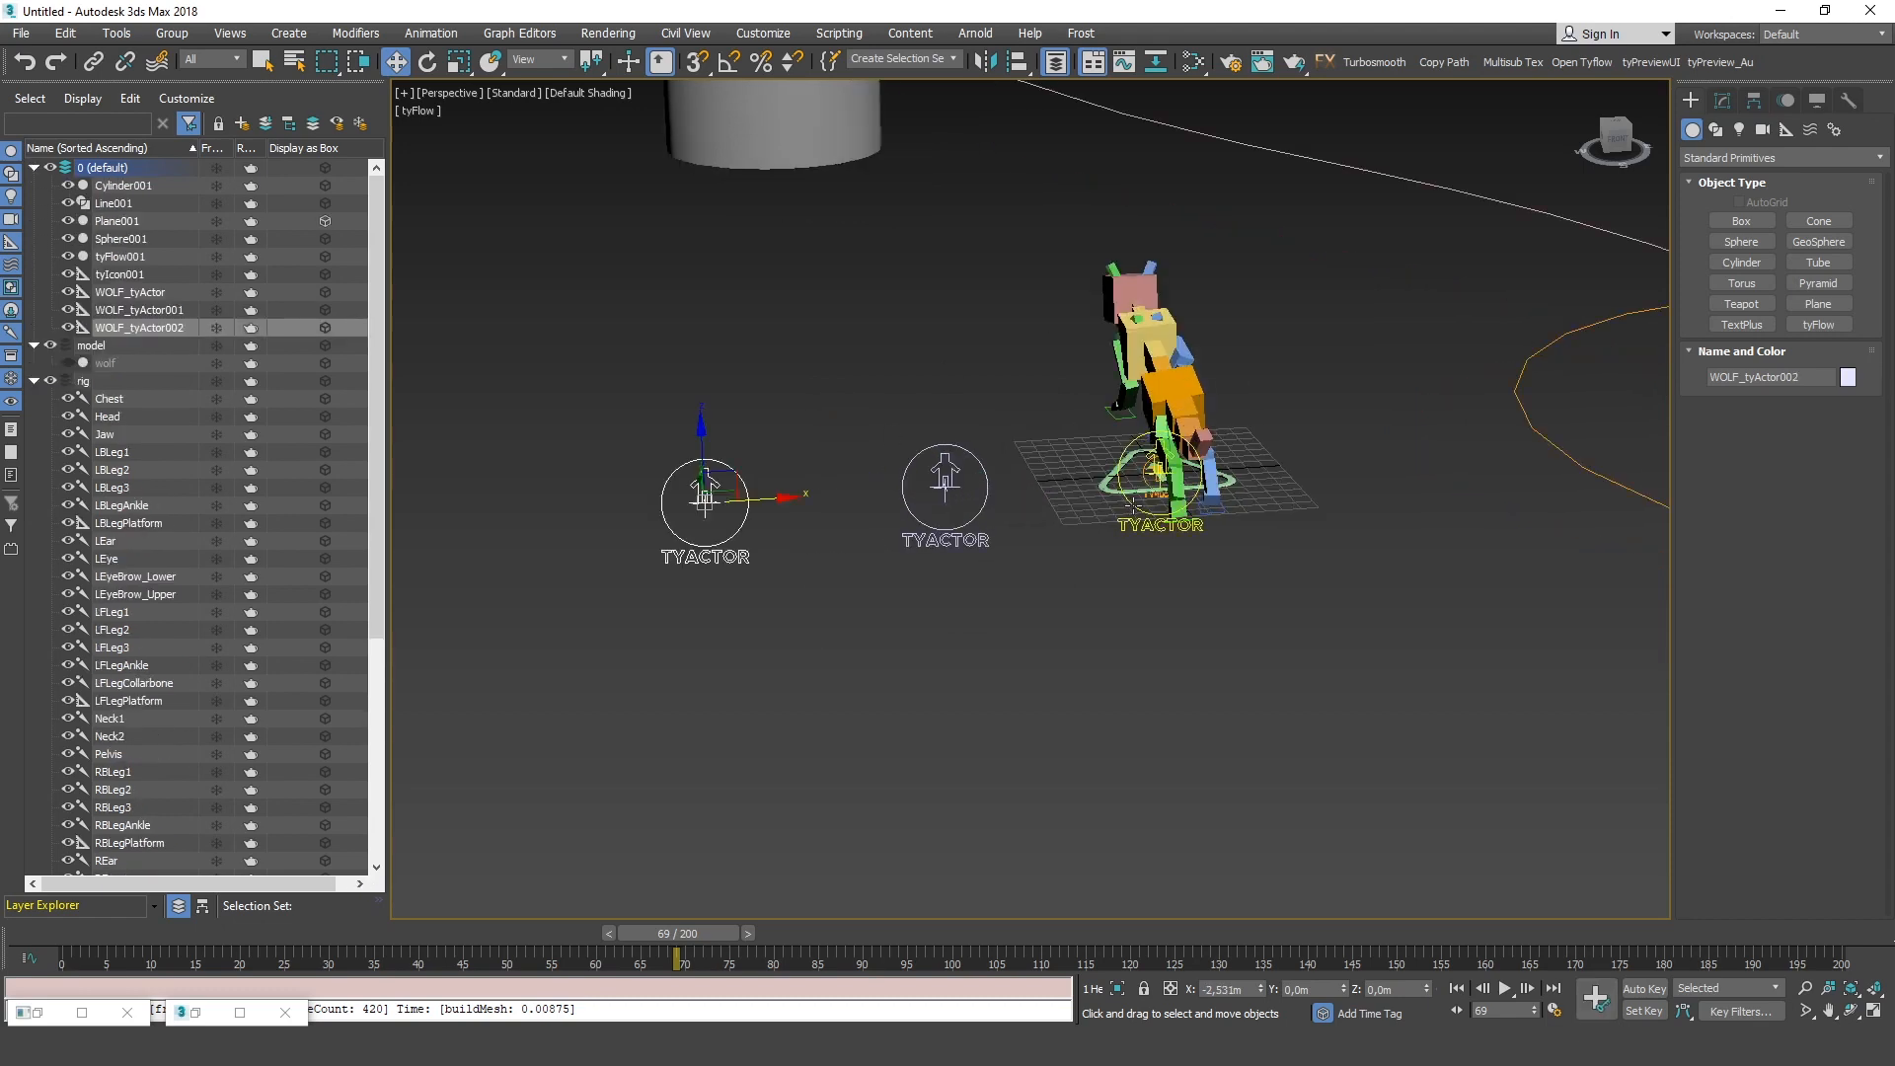
click(1135, 501)
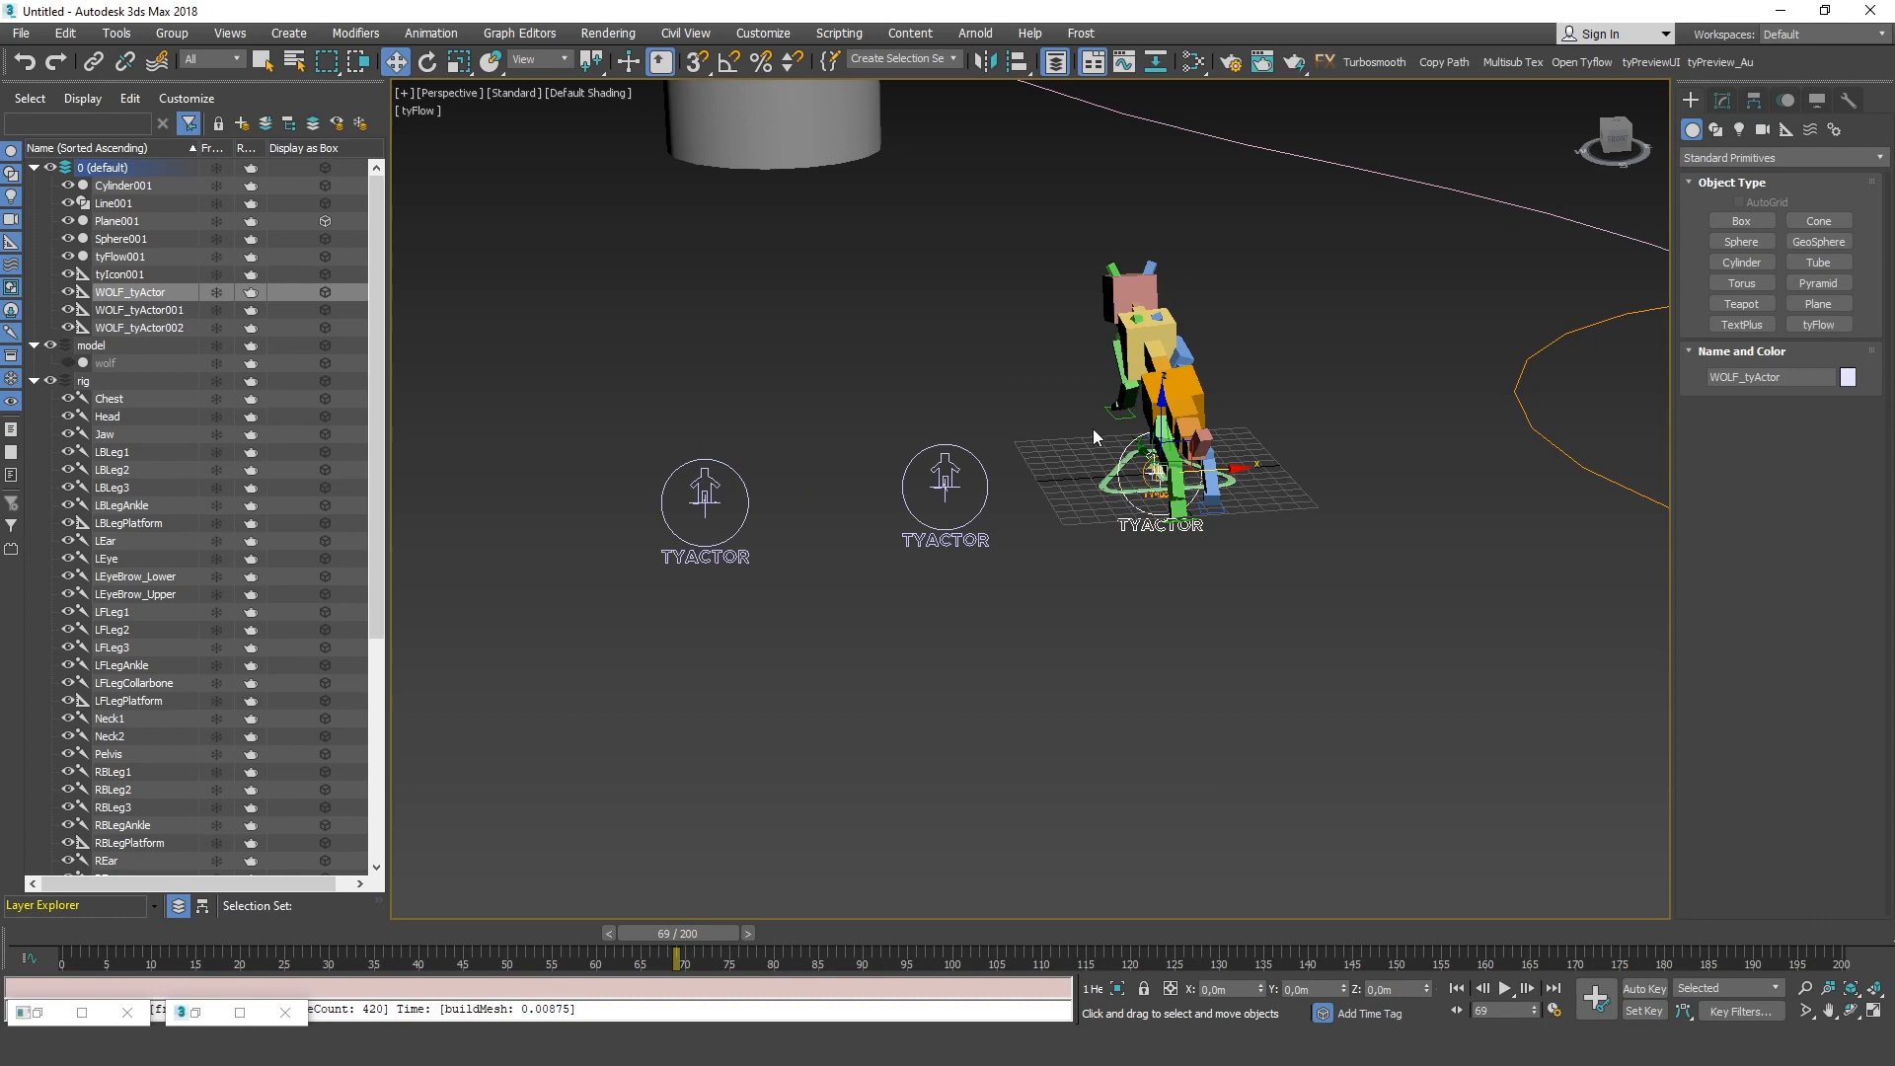
click(985, 536)
middle_drag(993, 525, 1042, 533)
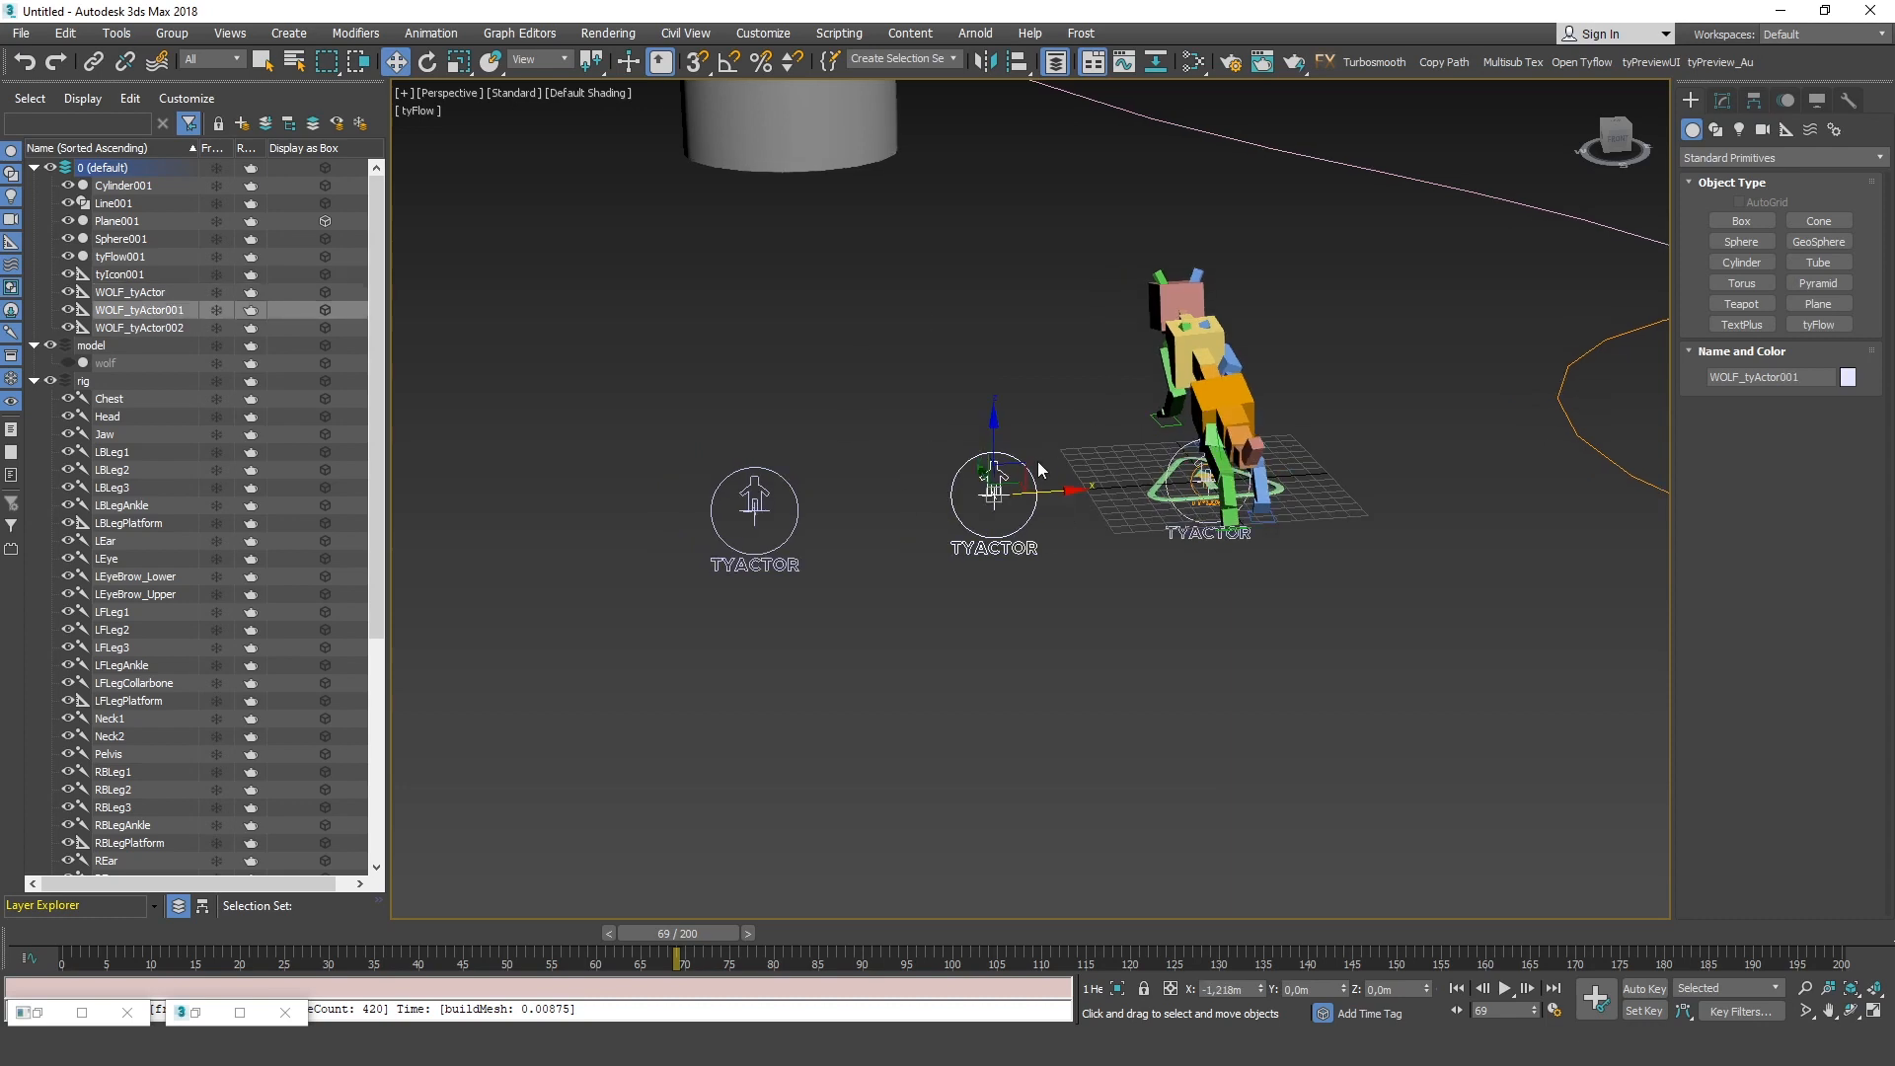
click(752, 475)
middle_drag(762, 473, 836, 479)
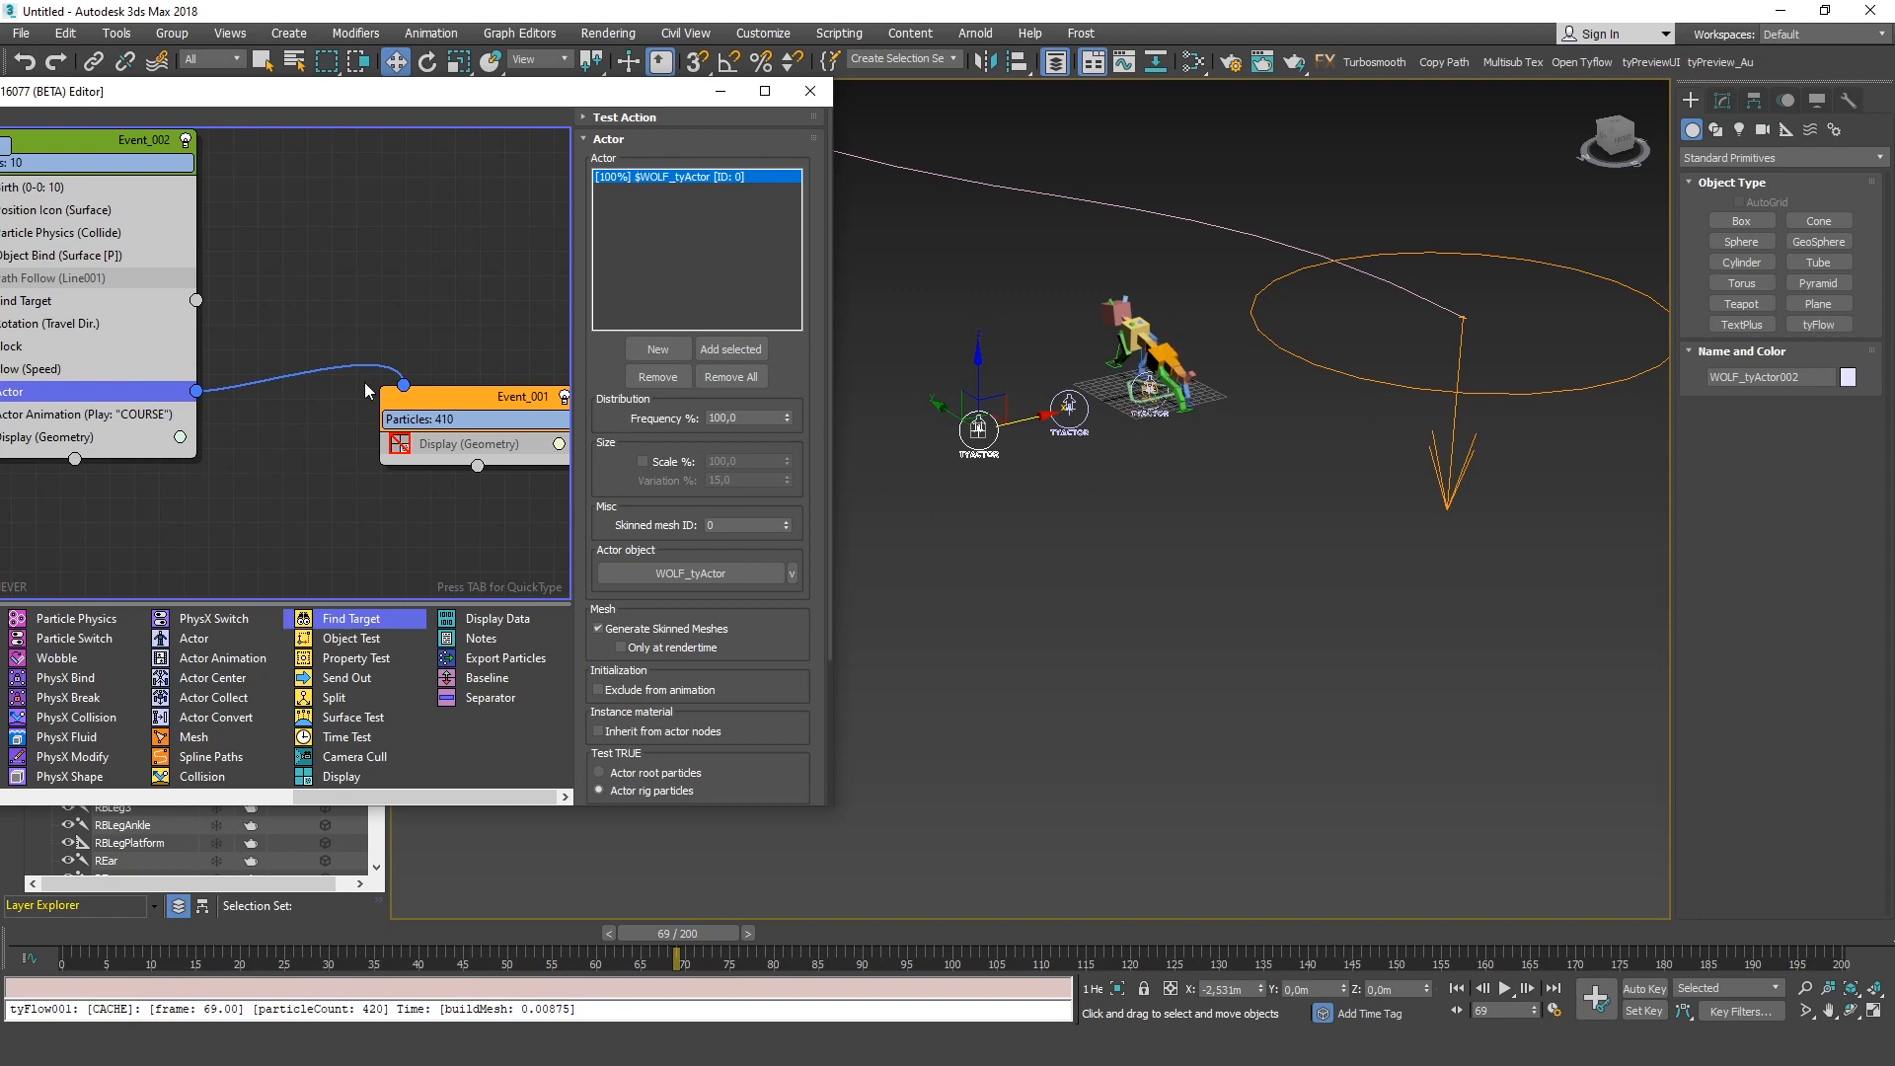
scroll(647, 375, down, 2)
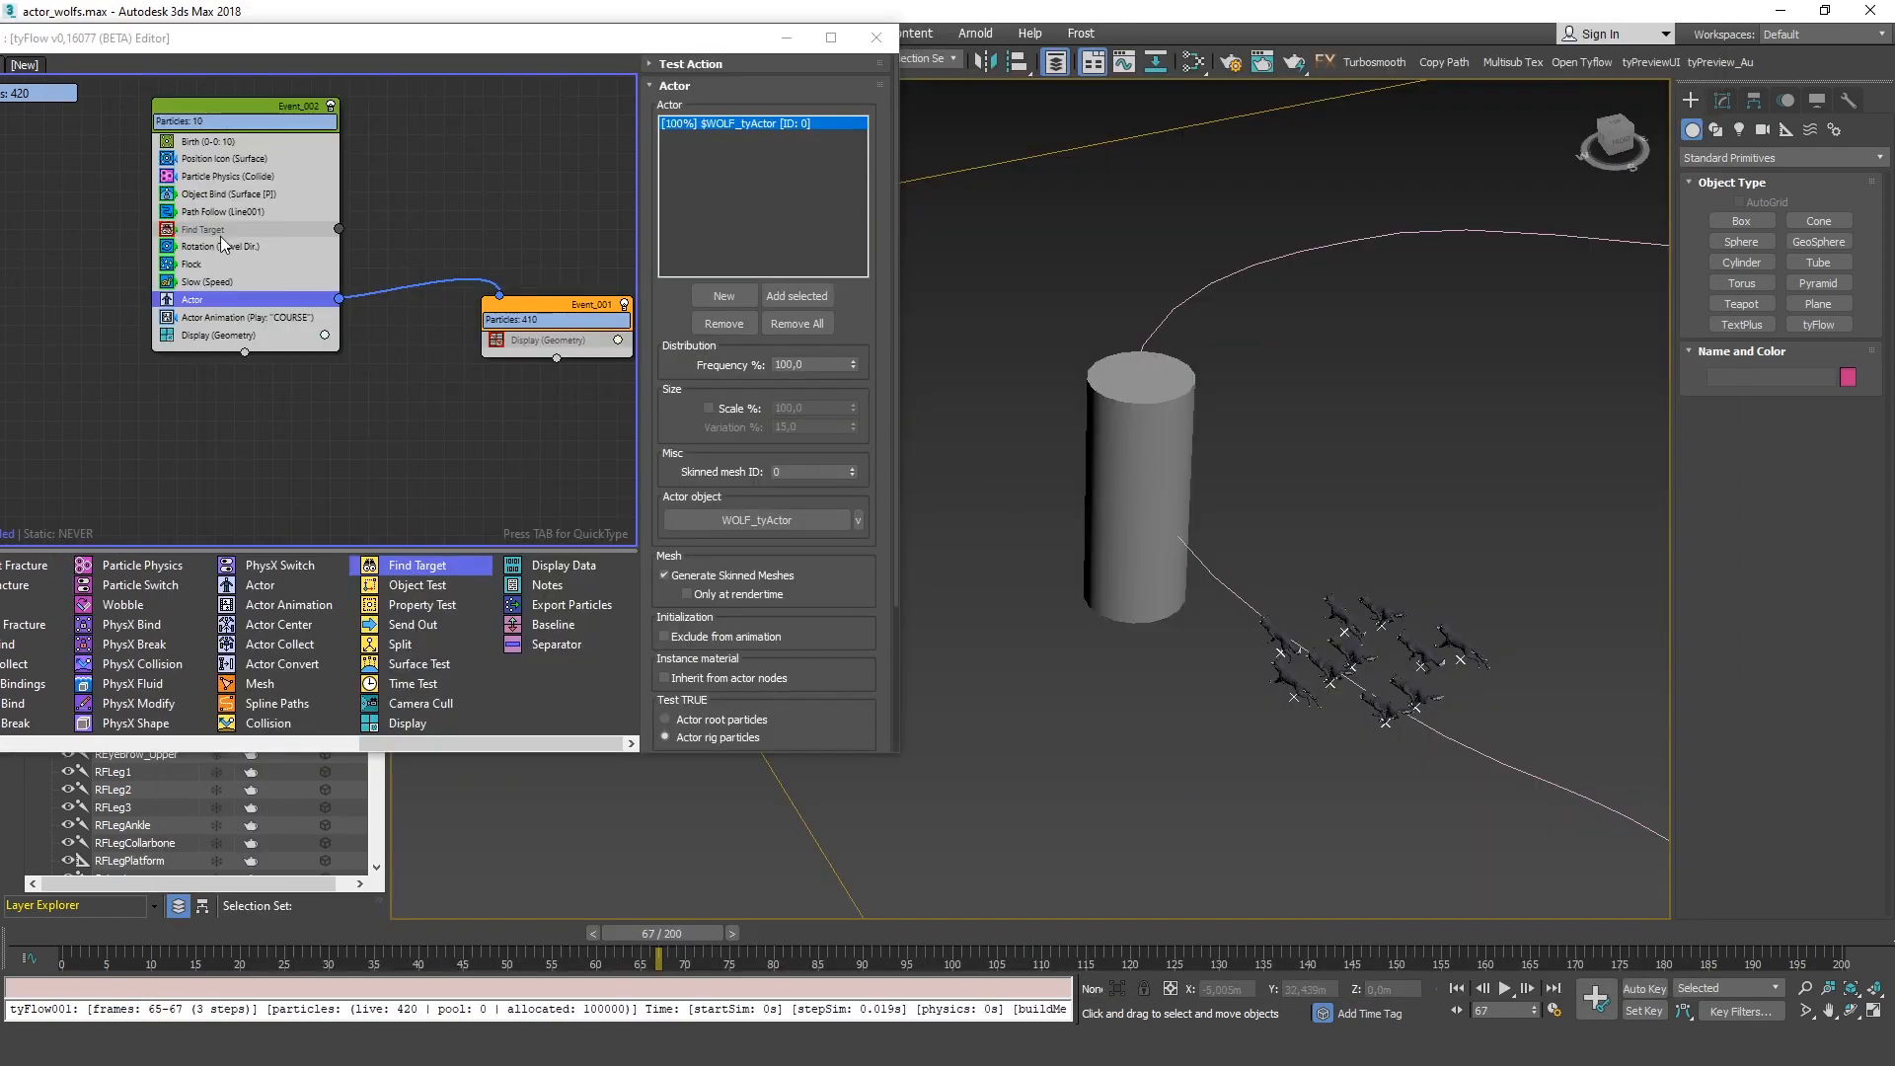
Delete the disabled Find Target operator from Event_002 and resize the tyFlow editor to uncover the wolves
click(223, 228)
key(Delete)
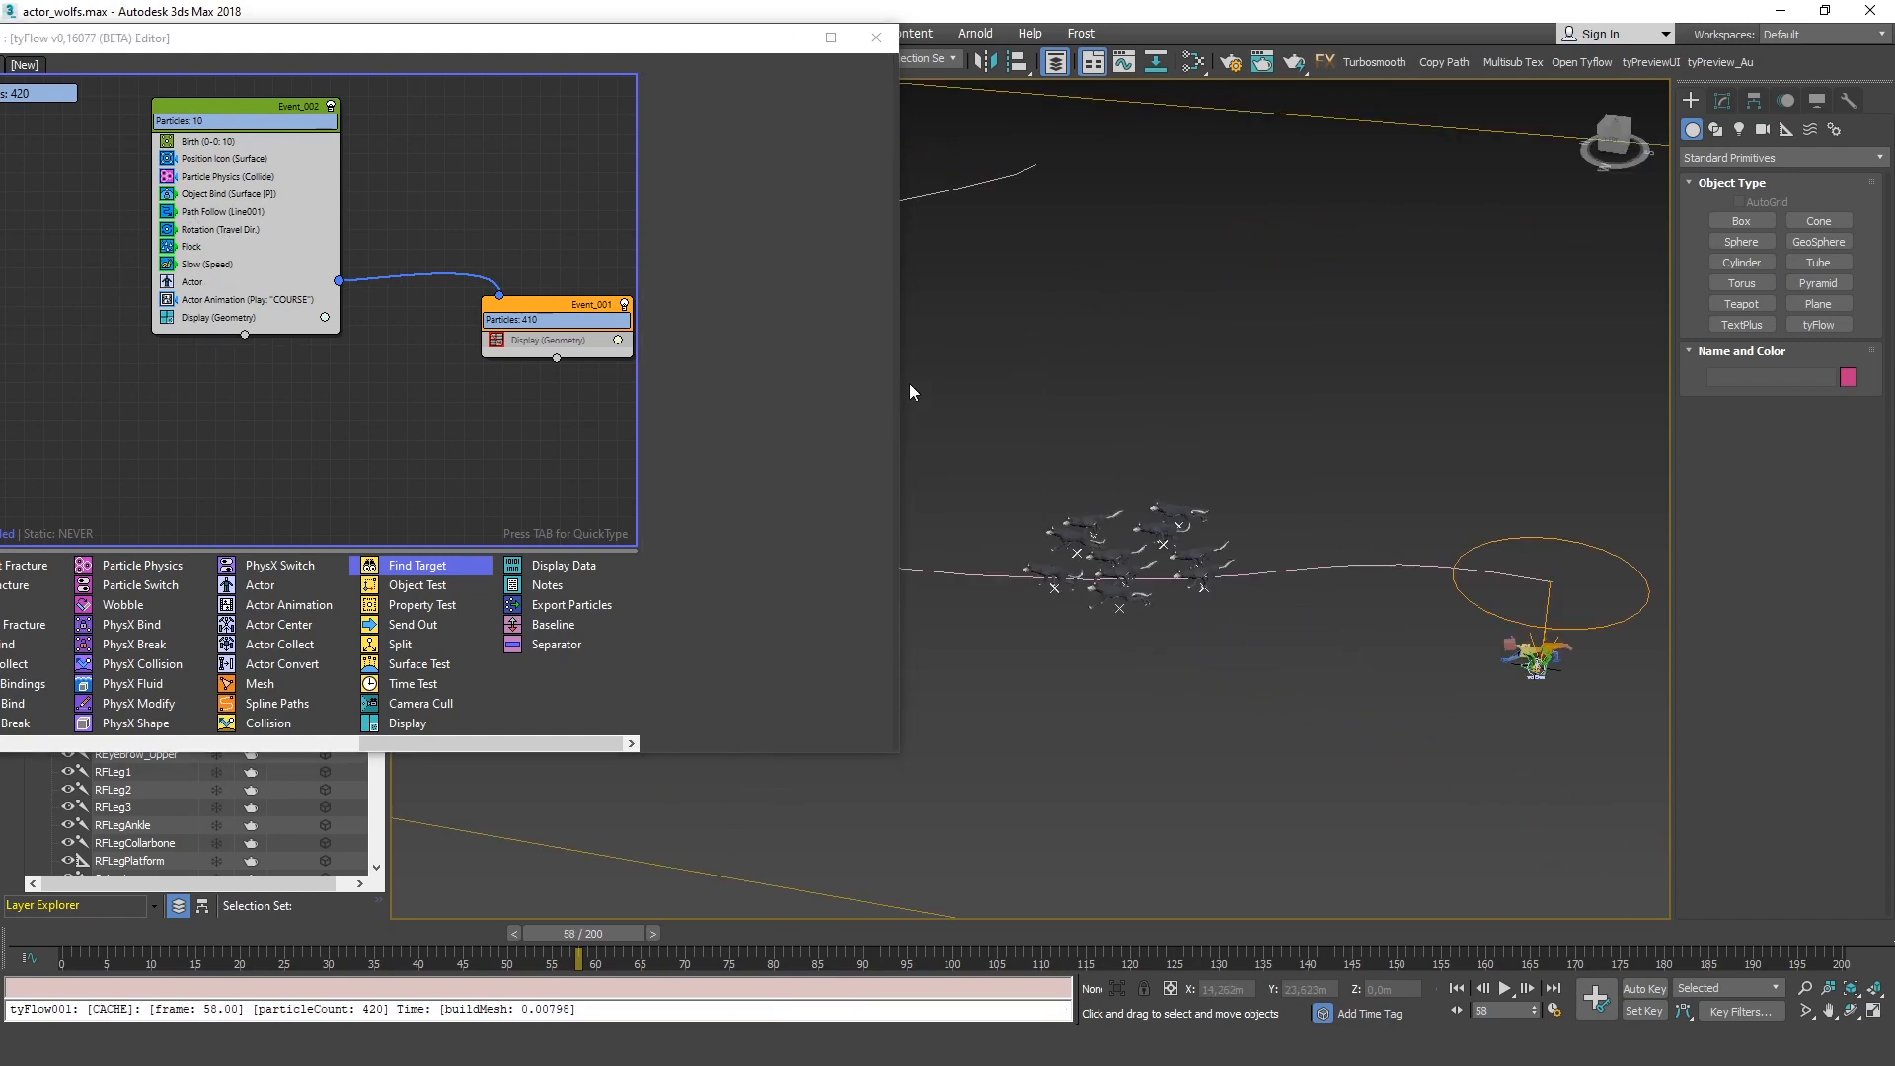
drag(896, 383, 639, 383)
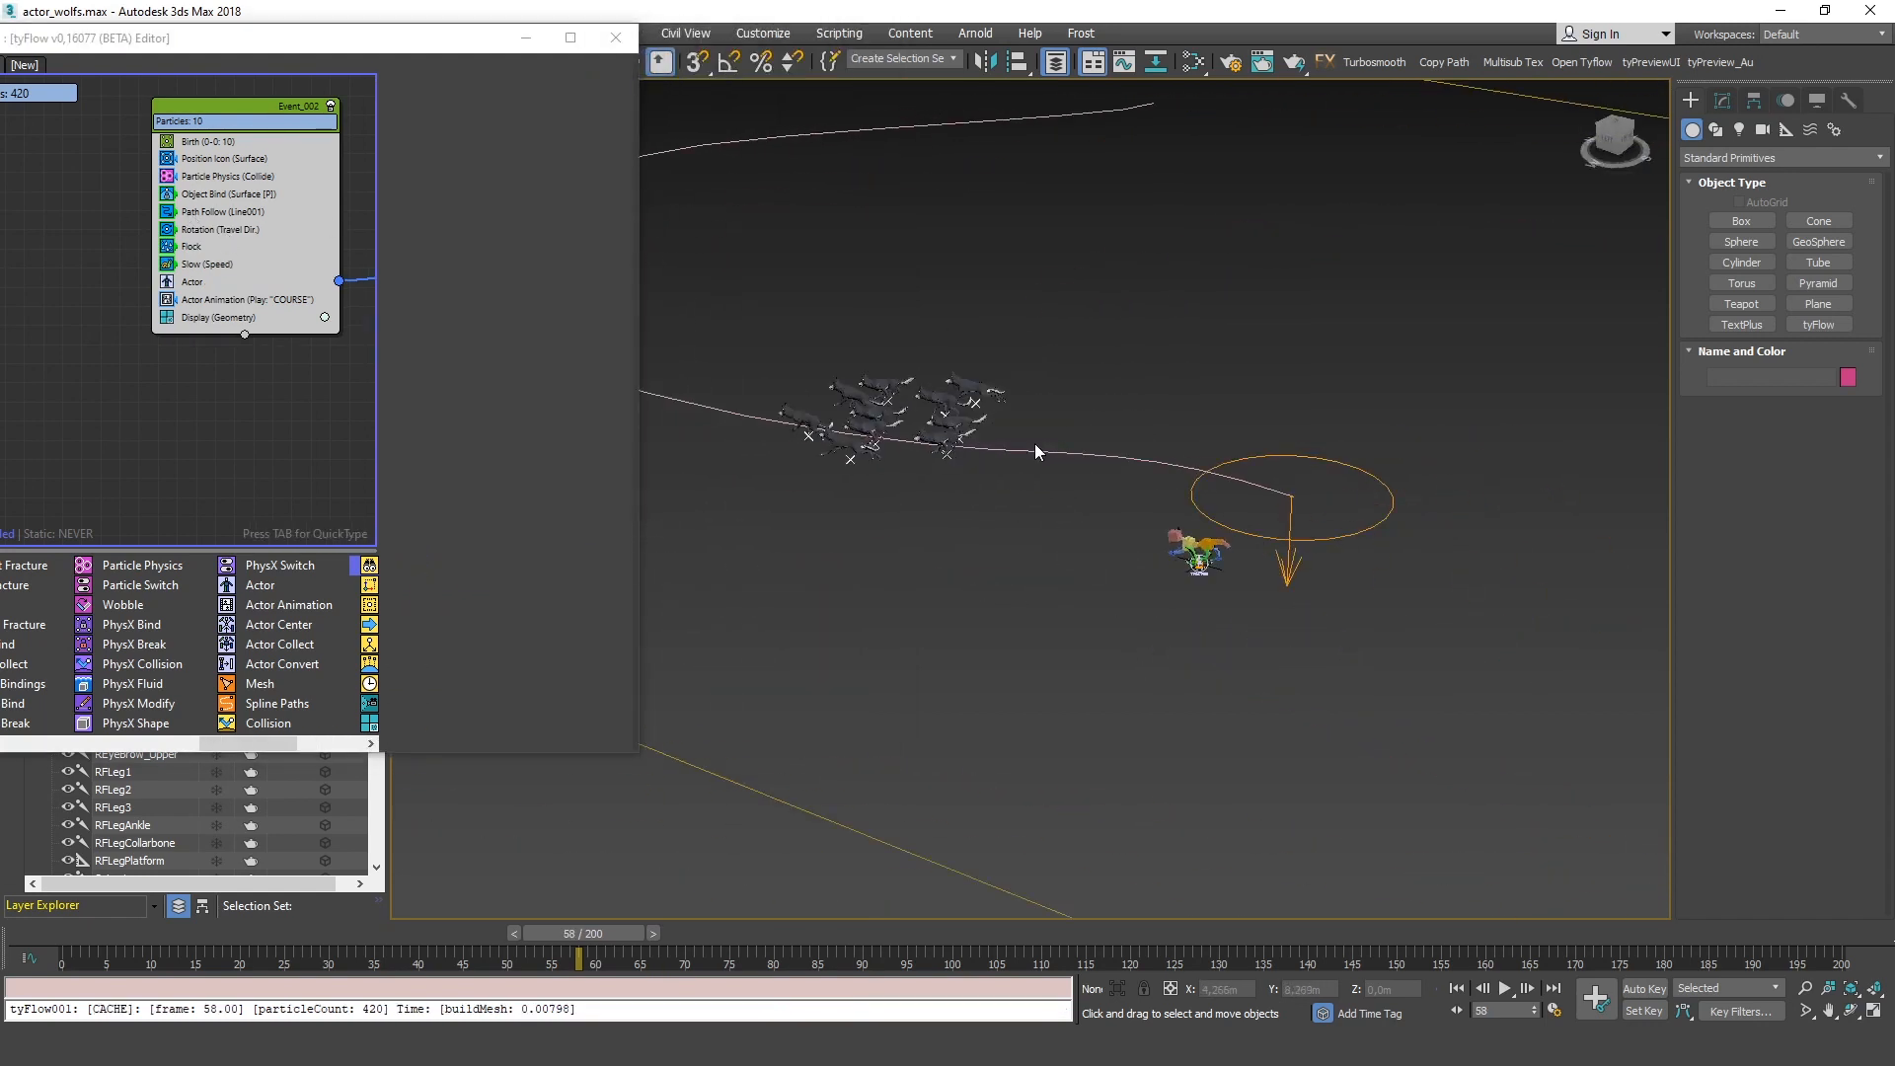
middle_drag(1034, 444, 1224, 523)
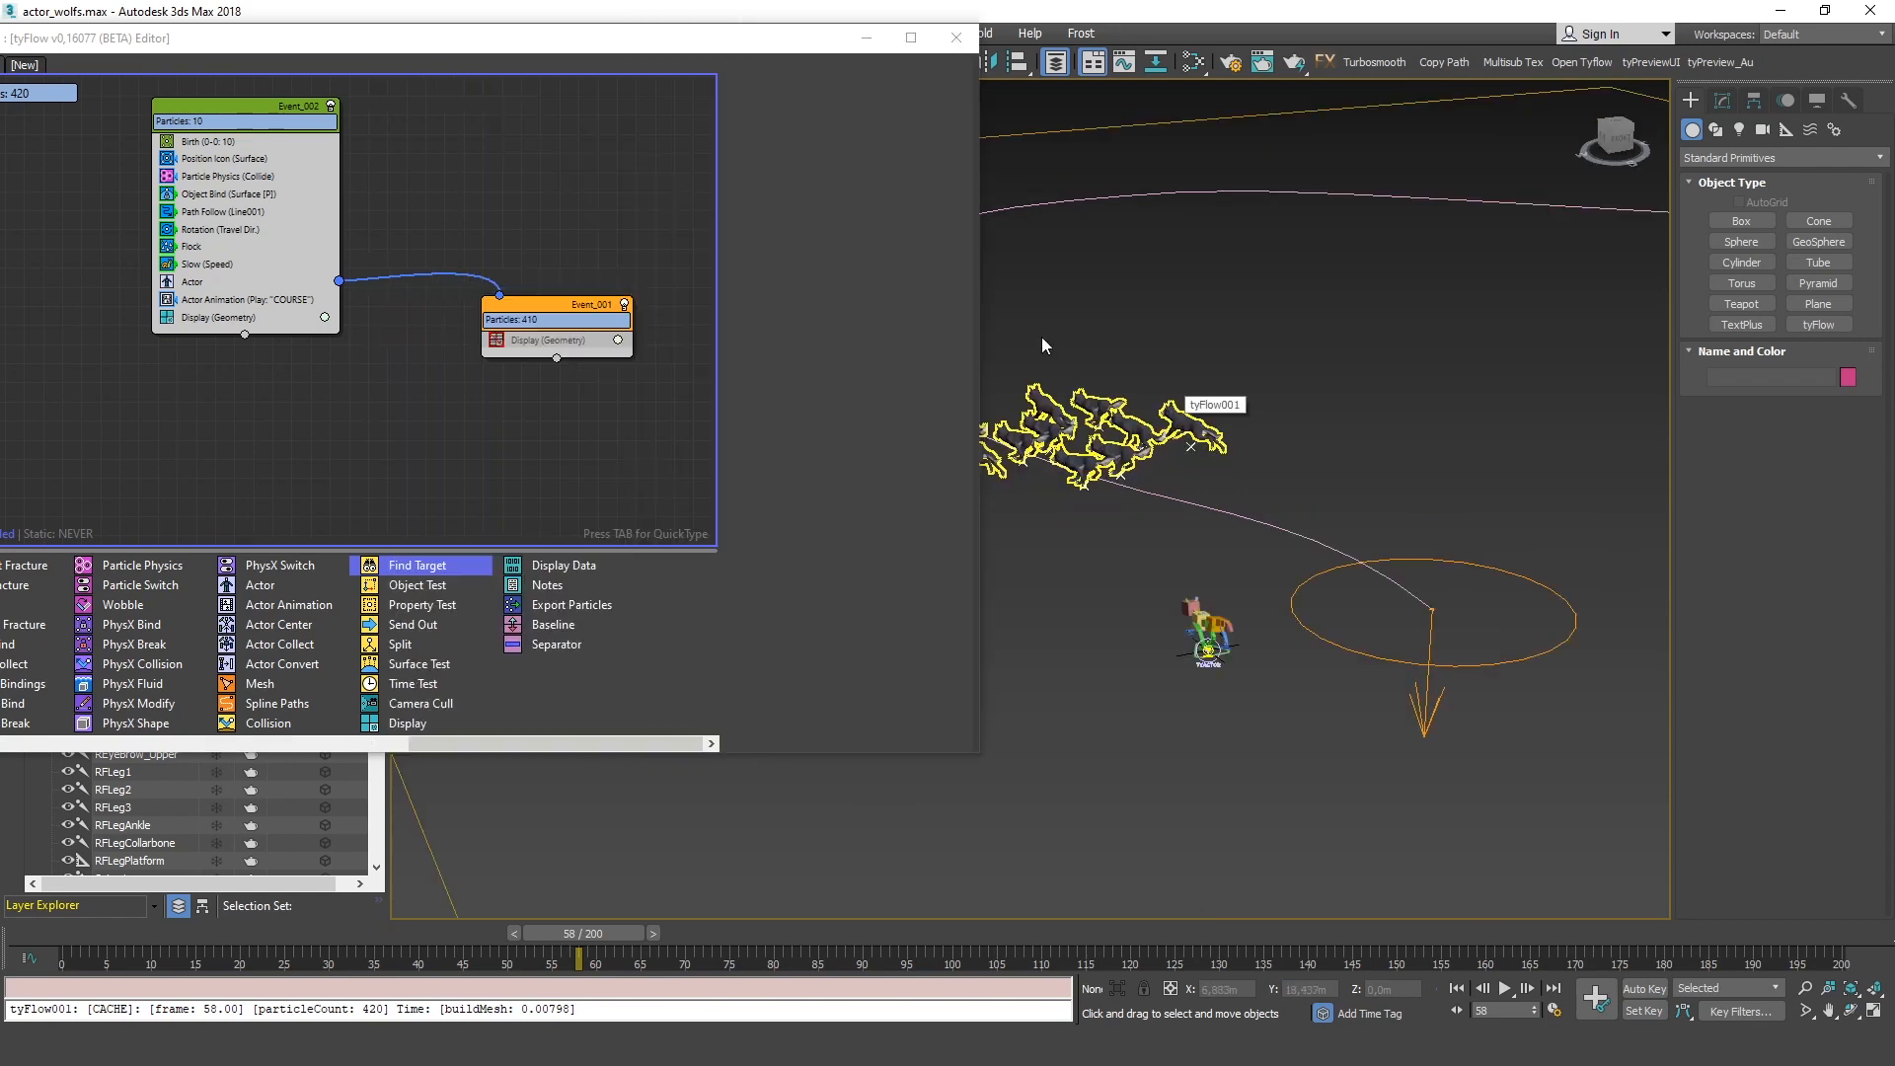
Disable the Object Bind, Path Follow, Rotation, Flock and Slow operators in Event_002
click(167, 214)
middle_drag(1552, 649, 1378, 628)
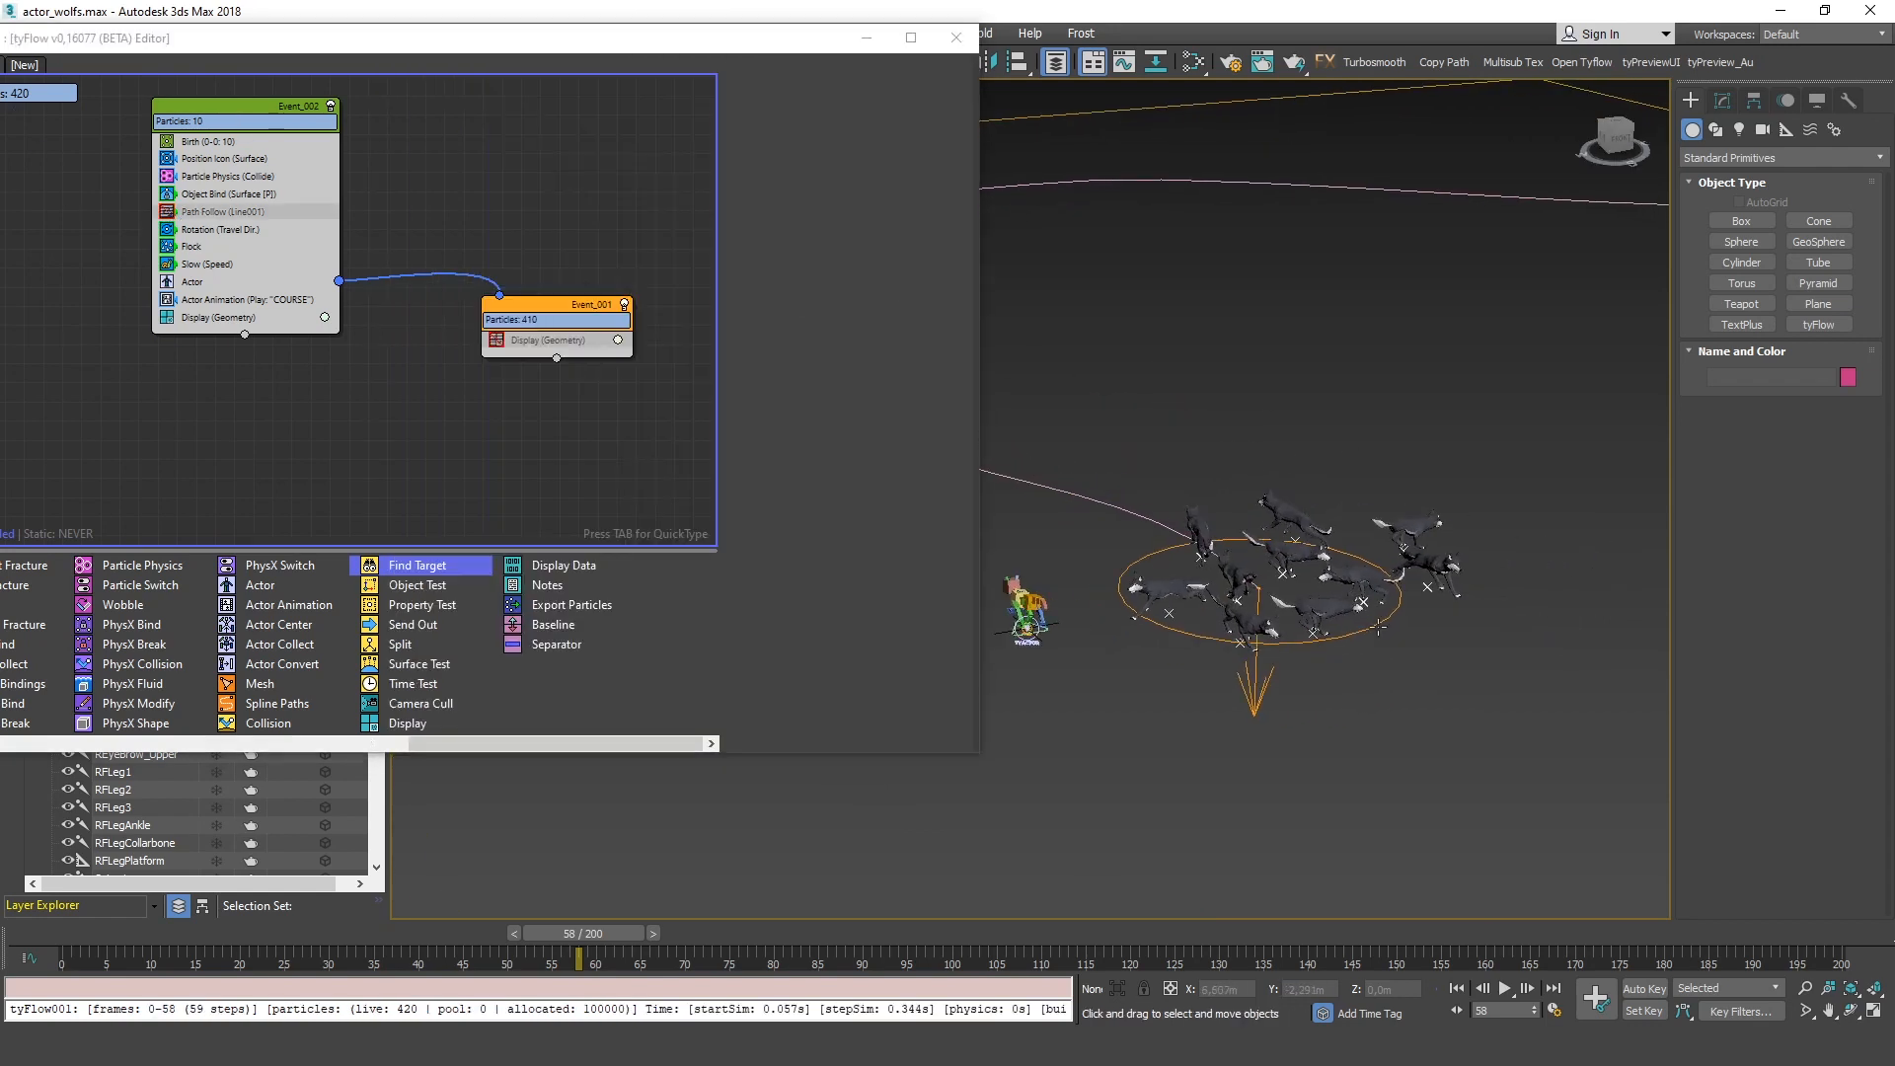
click(168, 230)
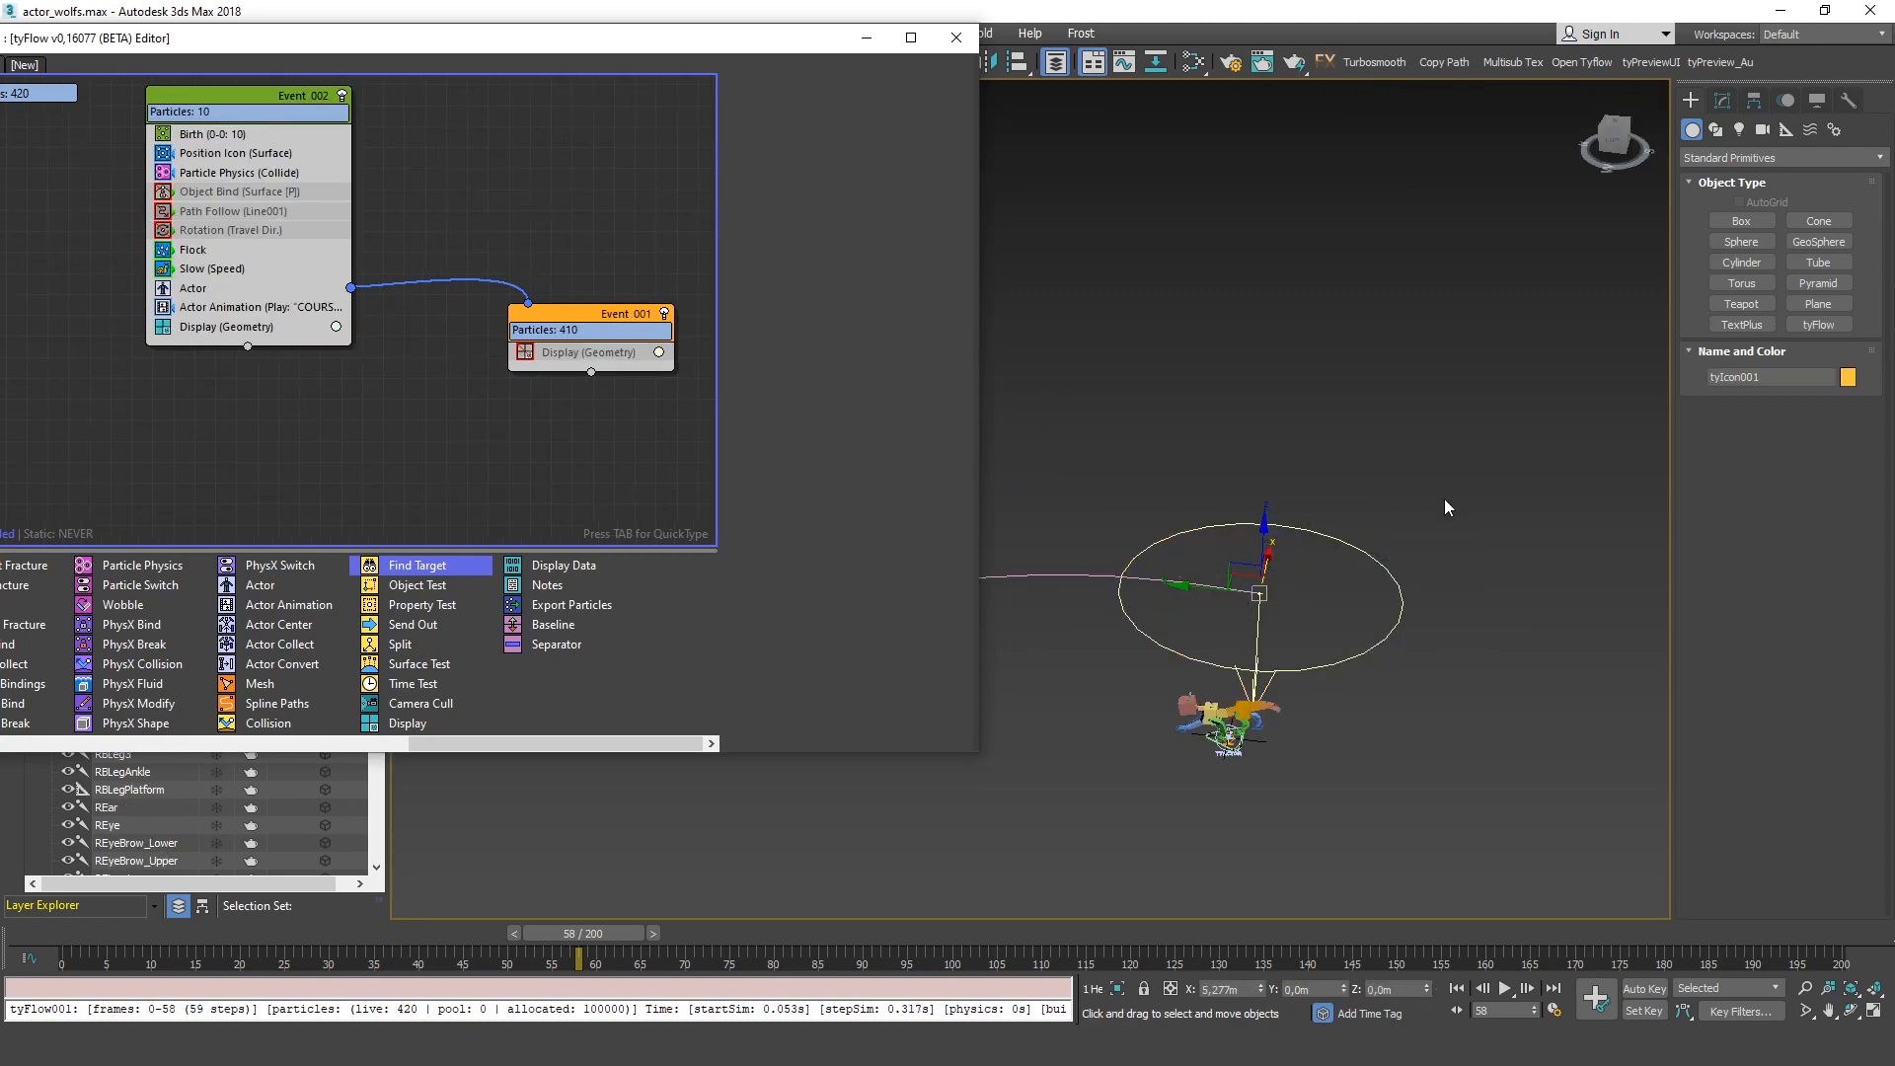
middle_drag(1447, 507, 1530, 483)
click(164, 249)
click(164, 268)
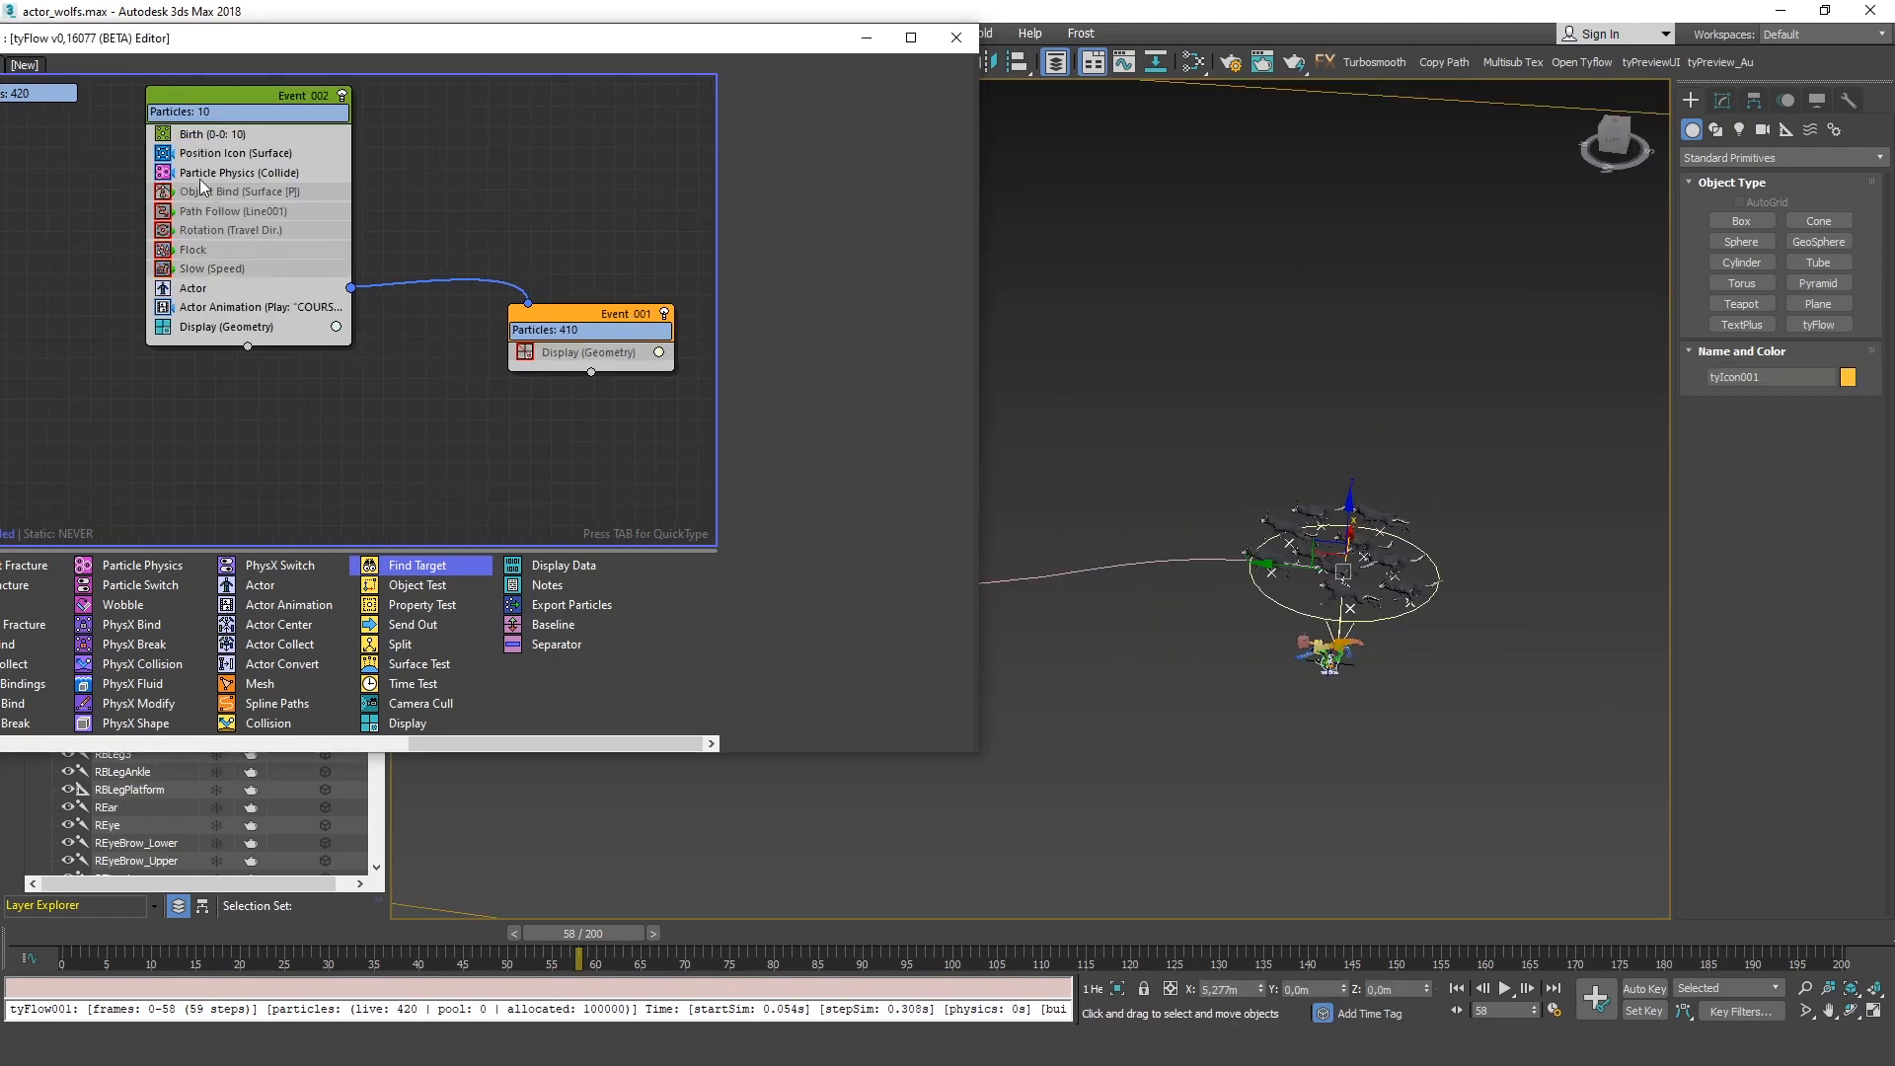
Raise the tyFlow emitter icon along Z to about 6.11 m so the wolves are born above the ground
middle_drag(536, 226, 701, 247)
scroll(1298, 522, up, 3)
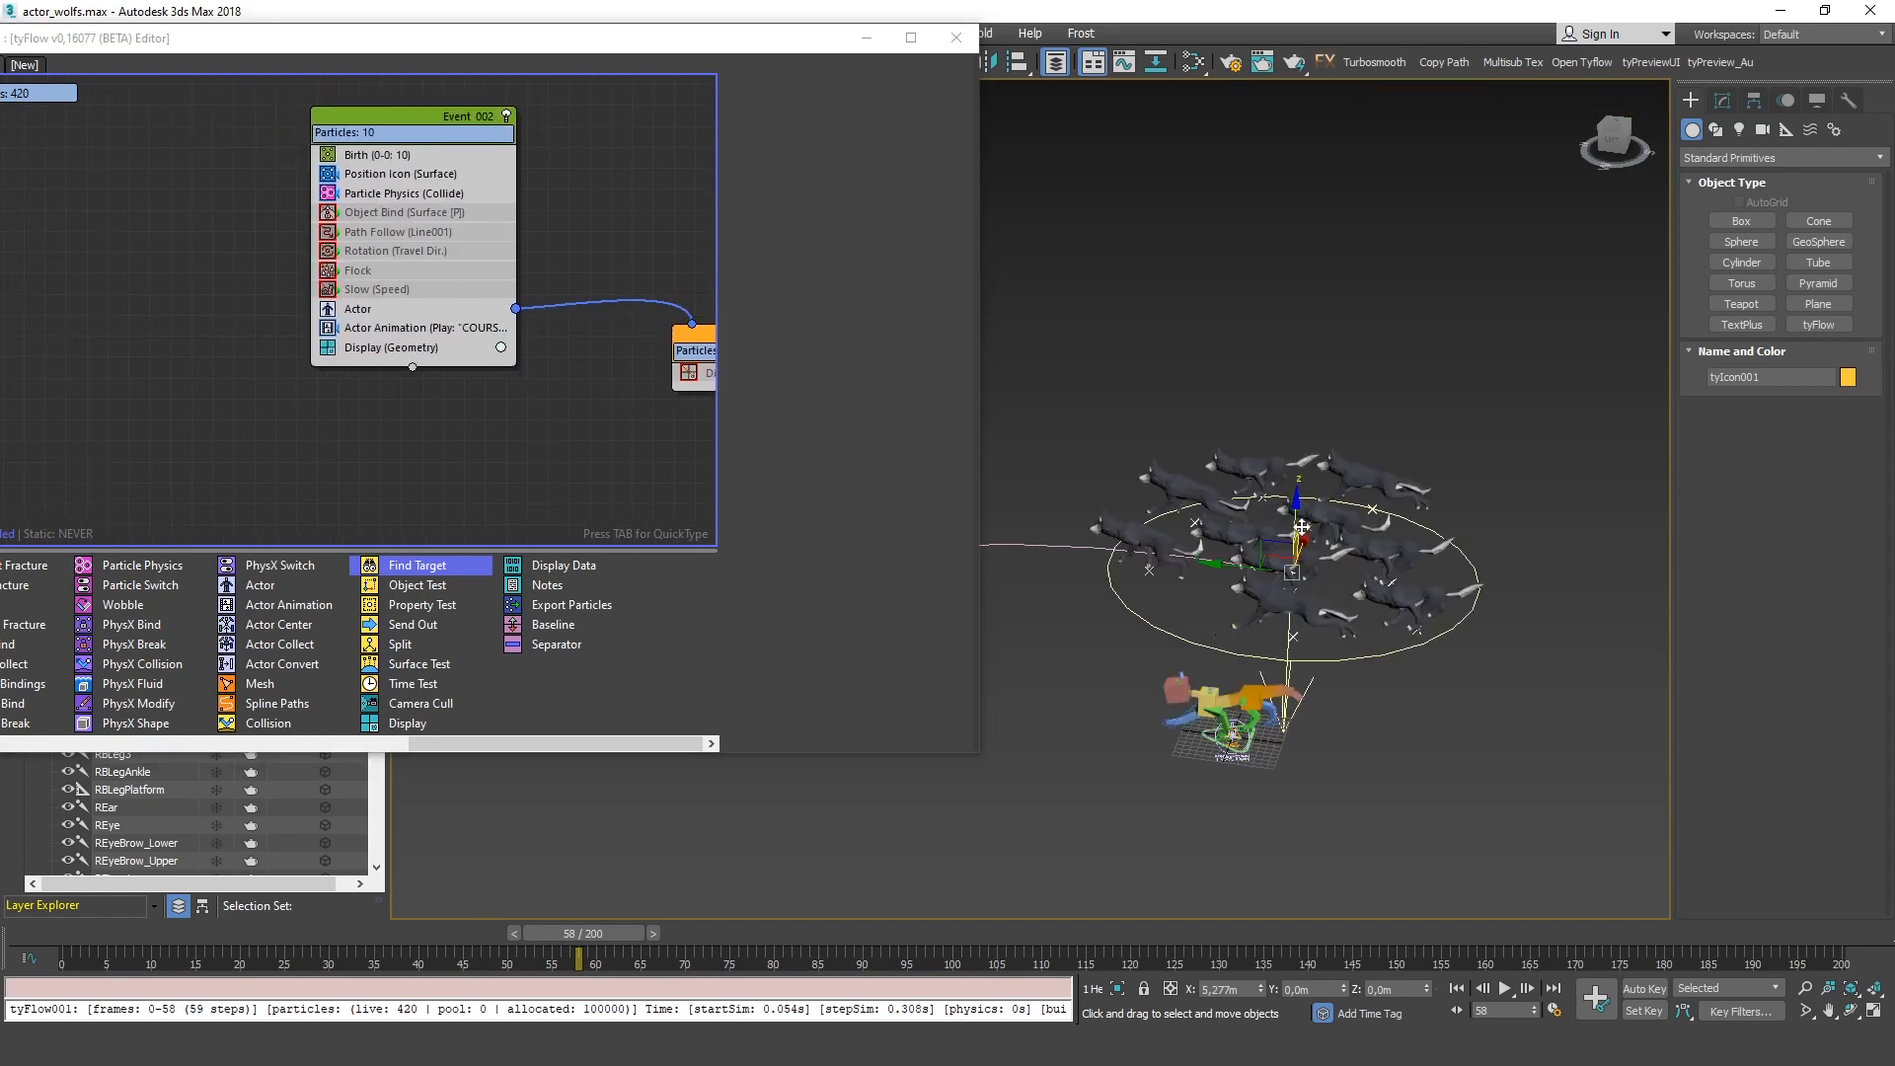
drag(1298, 522, 1295, 134)
alt+middle_drag(1308, 306, 1299, 338)
middle_drag(1369, 282, 1371, 338)
alt+middle_drag(1370, 337, 1380, 451)
scroll(1492, 359, down, 2)
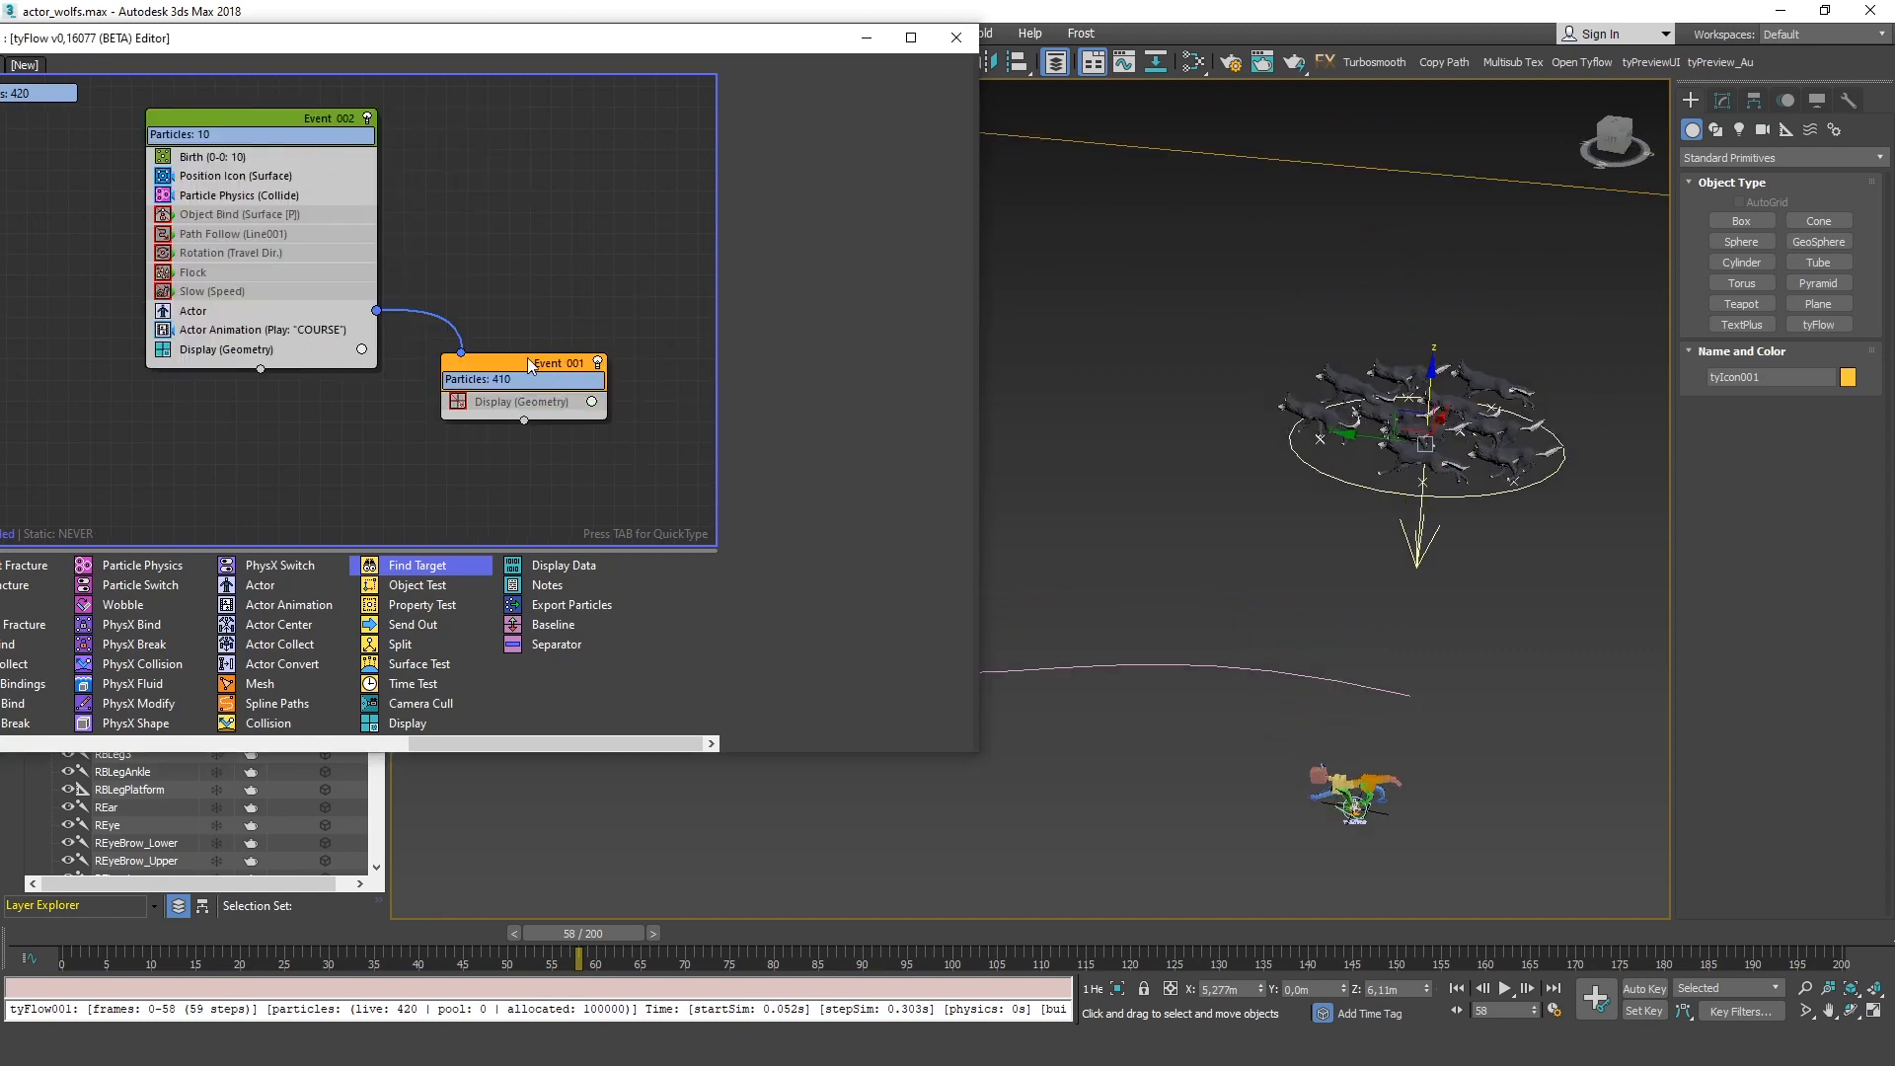
Rename Event_001 as RIG PARTICLES and enable its Display operator
right_click(527, 357)
click(589, 448)
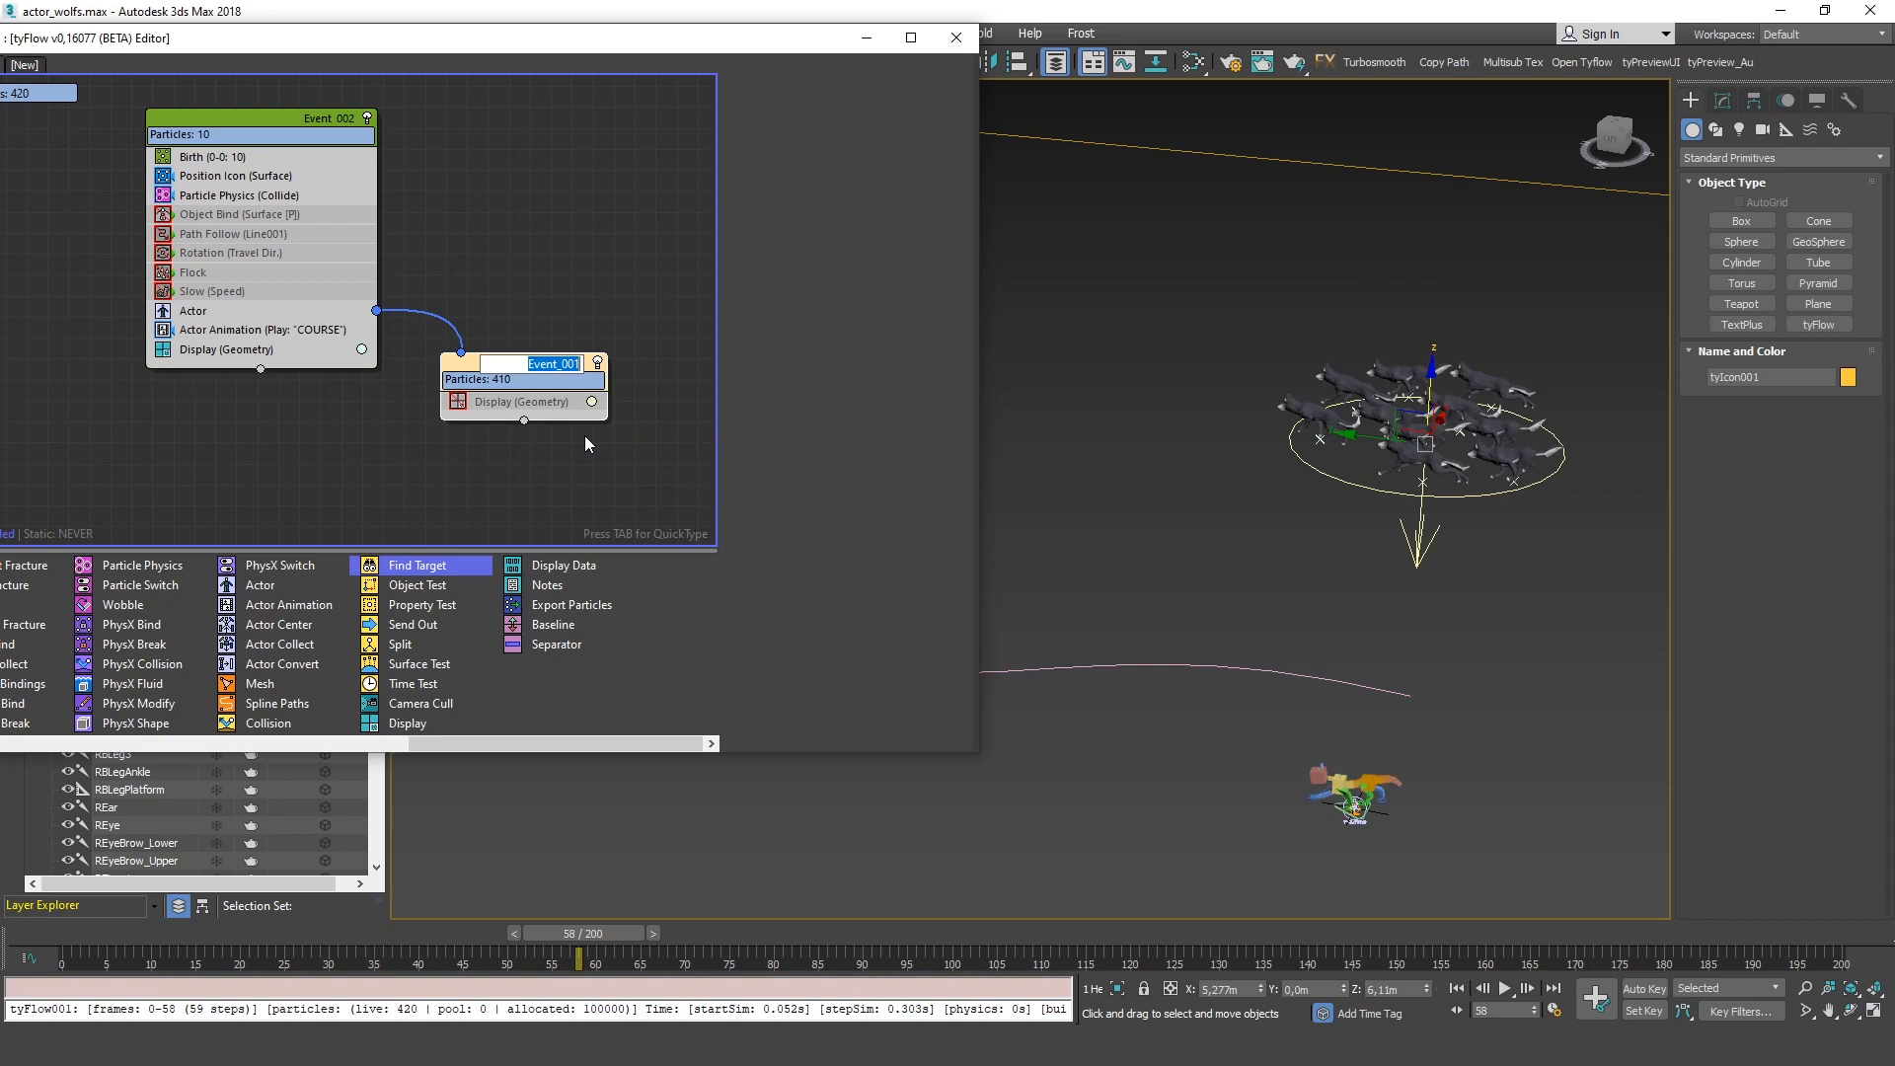
text(RIG PARTICLES)
key(Return)
click(458, 401)
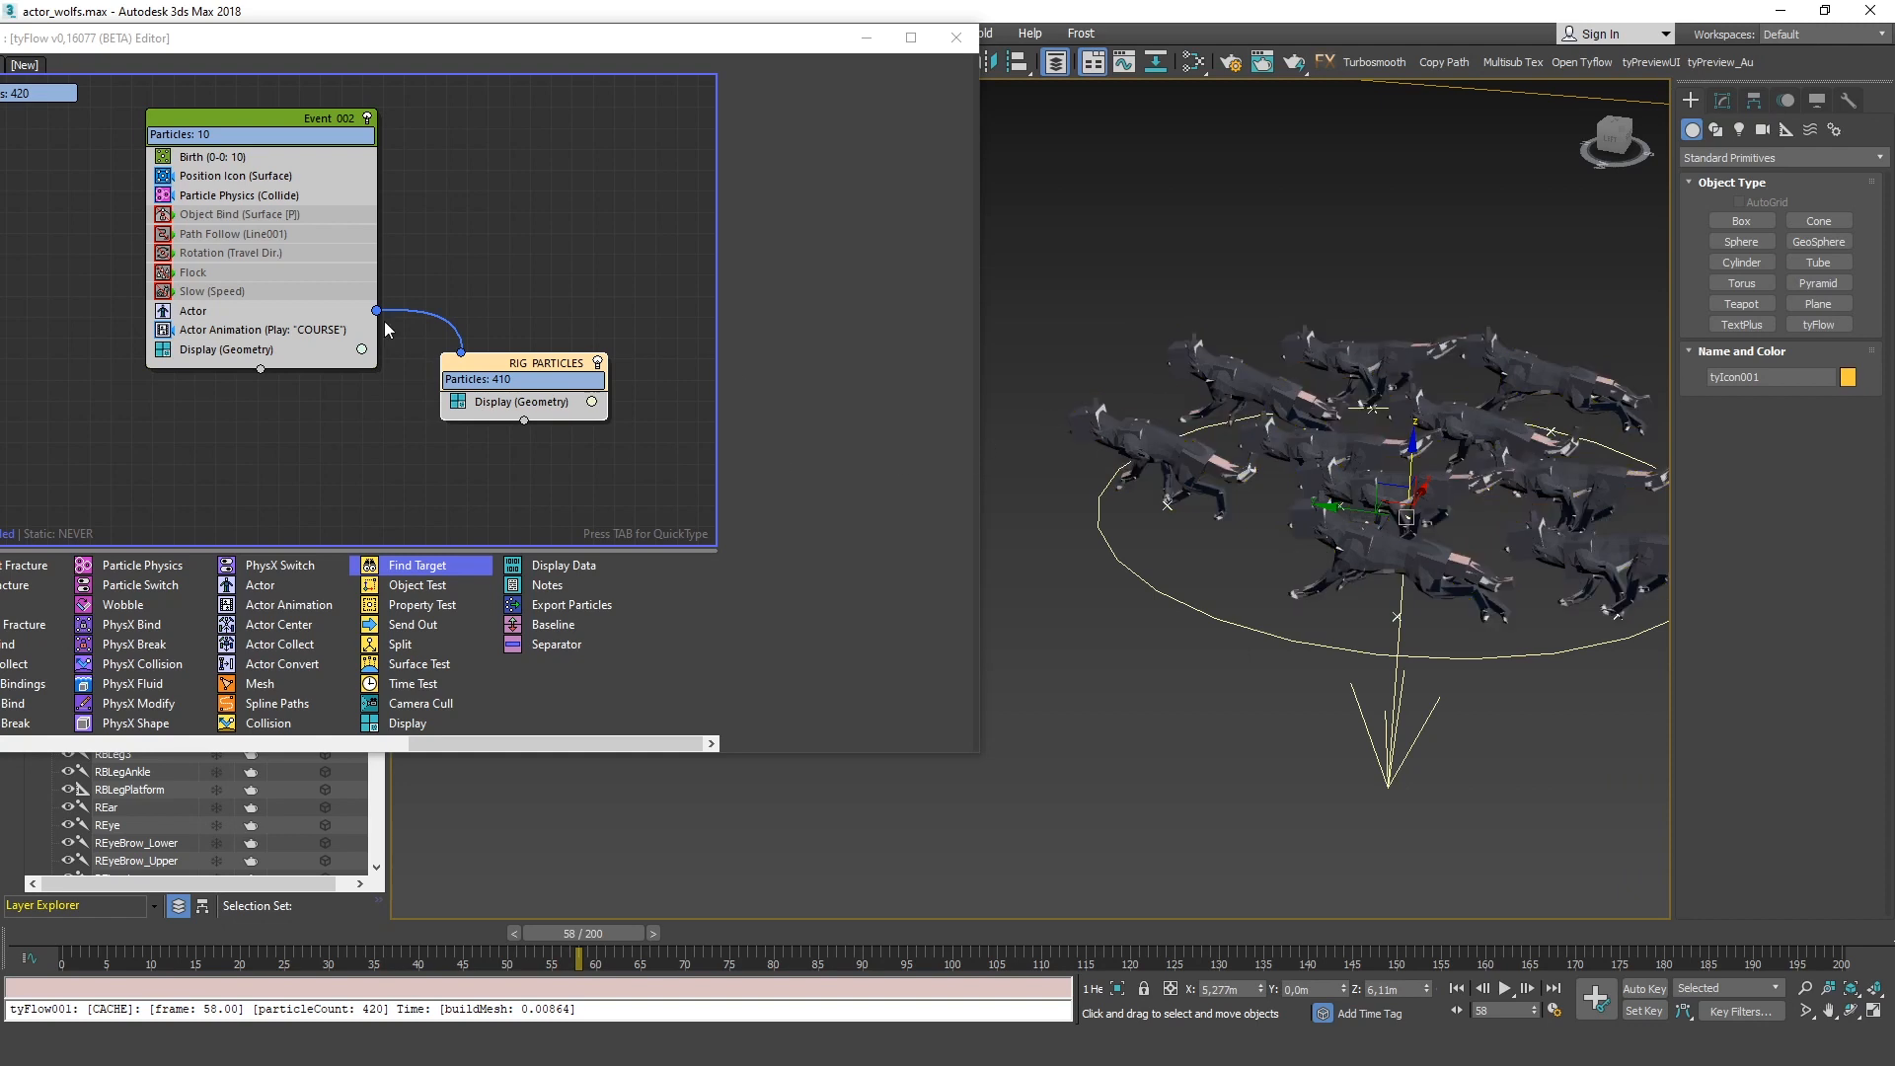
Turn off Generate Skinned Meshes in the Actor operator and inspect the wolves' rig parts up close
click(193, 311)
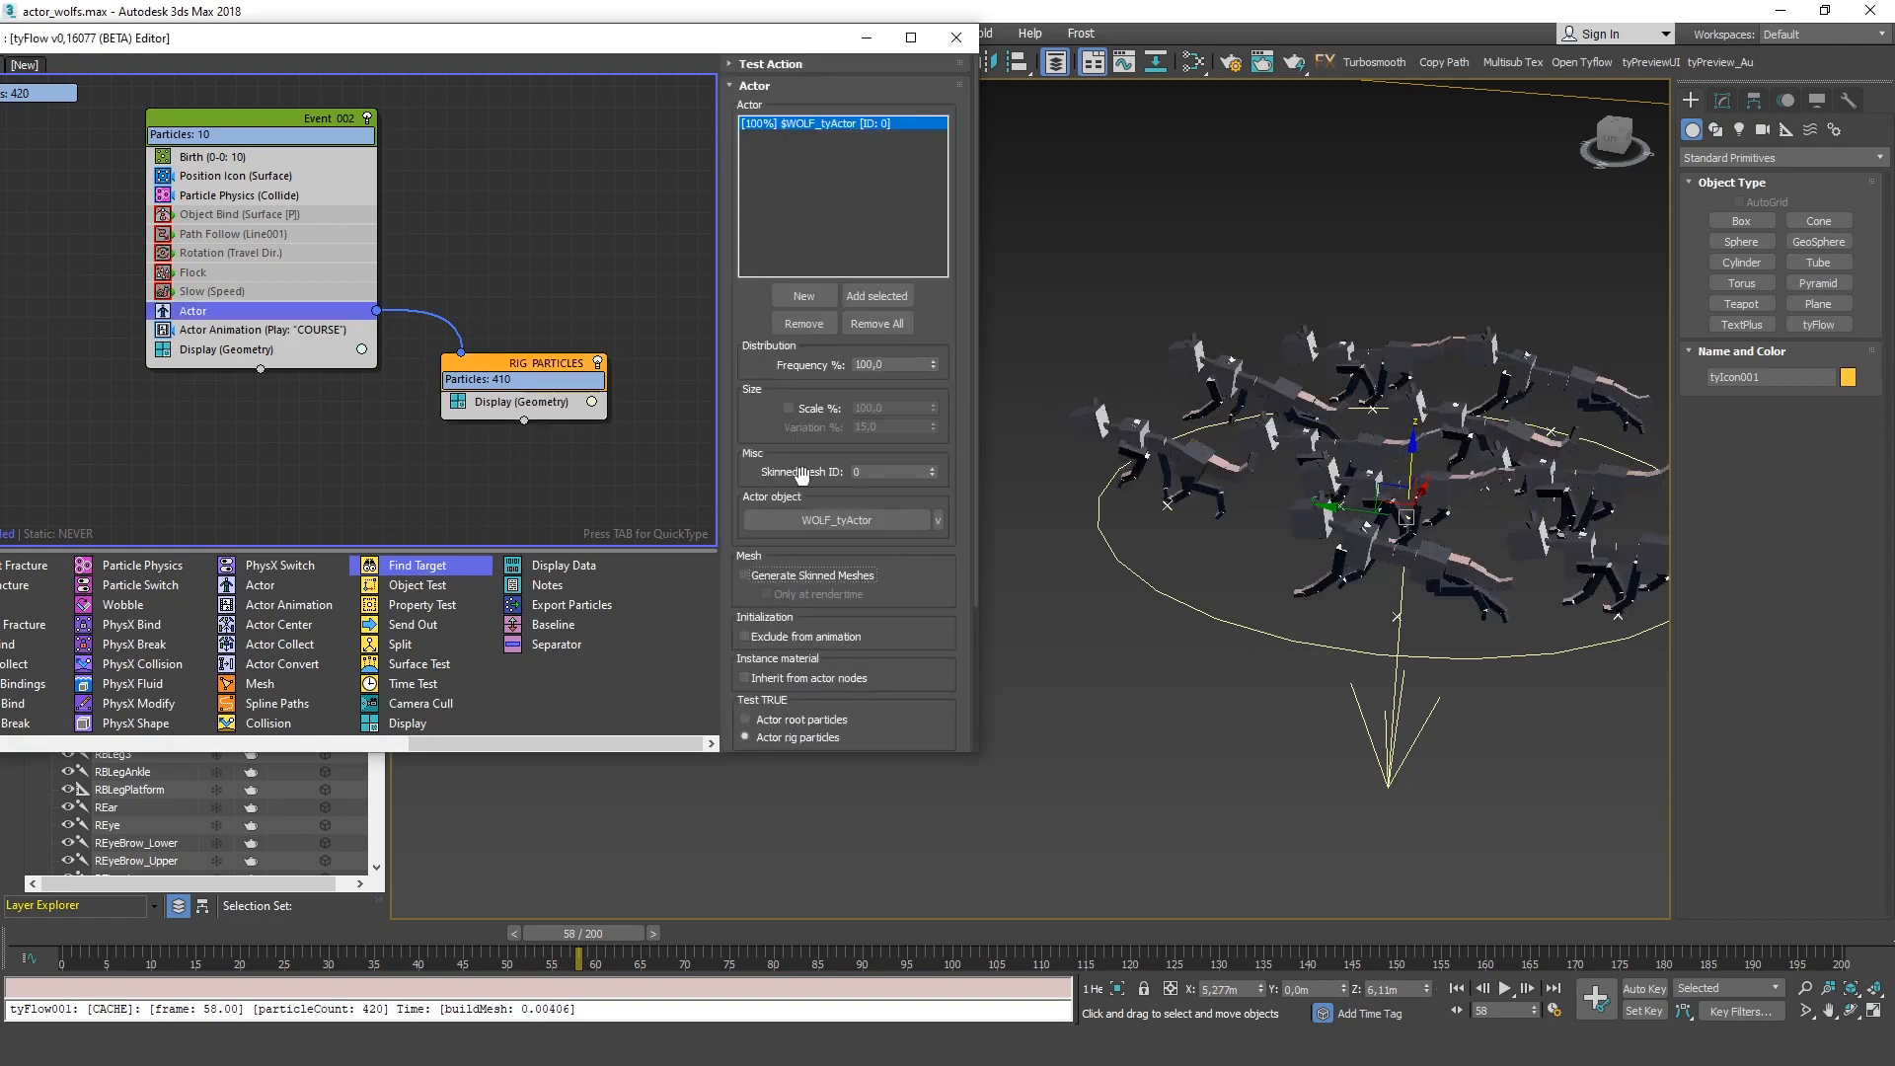
scroll(1416, 538, up, 3)
scroll(1274, 494, up, 2)
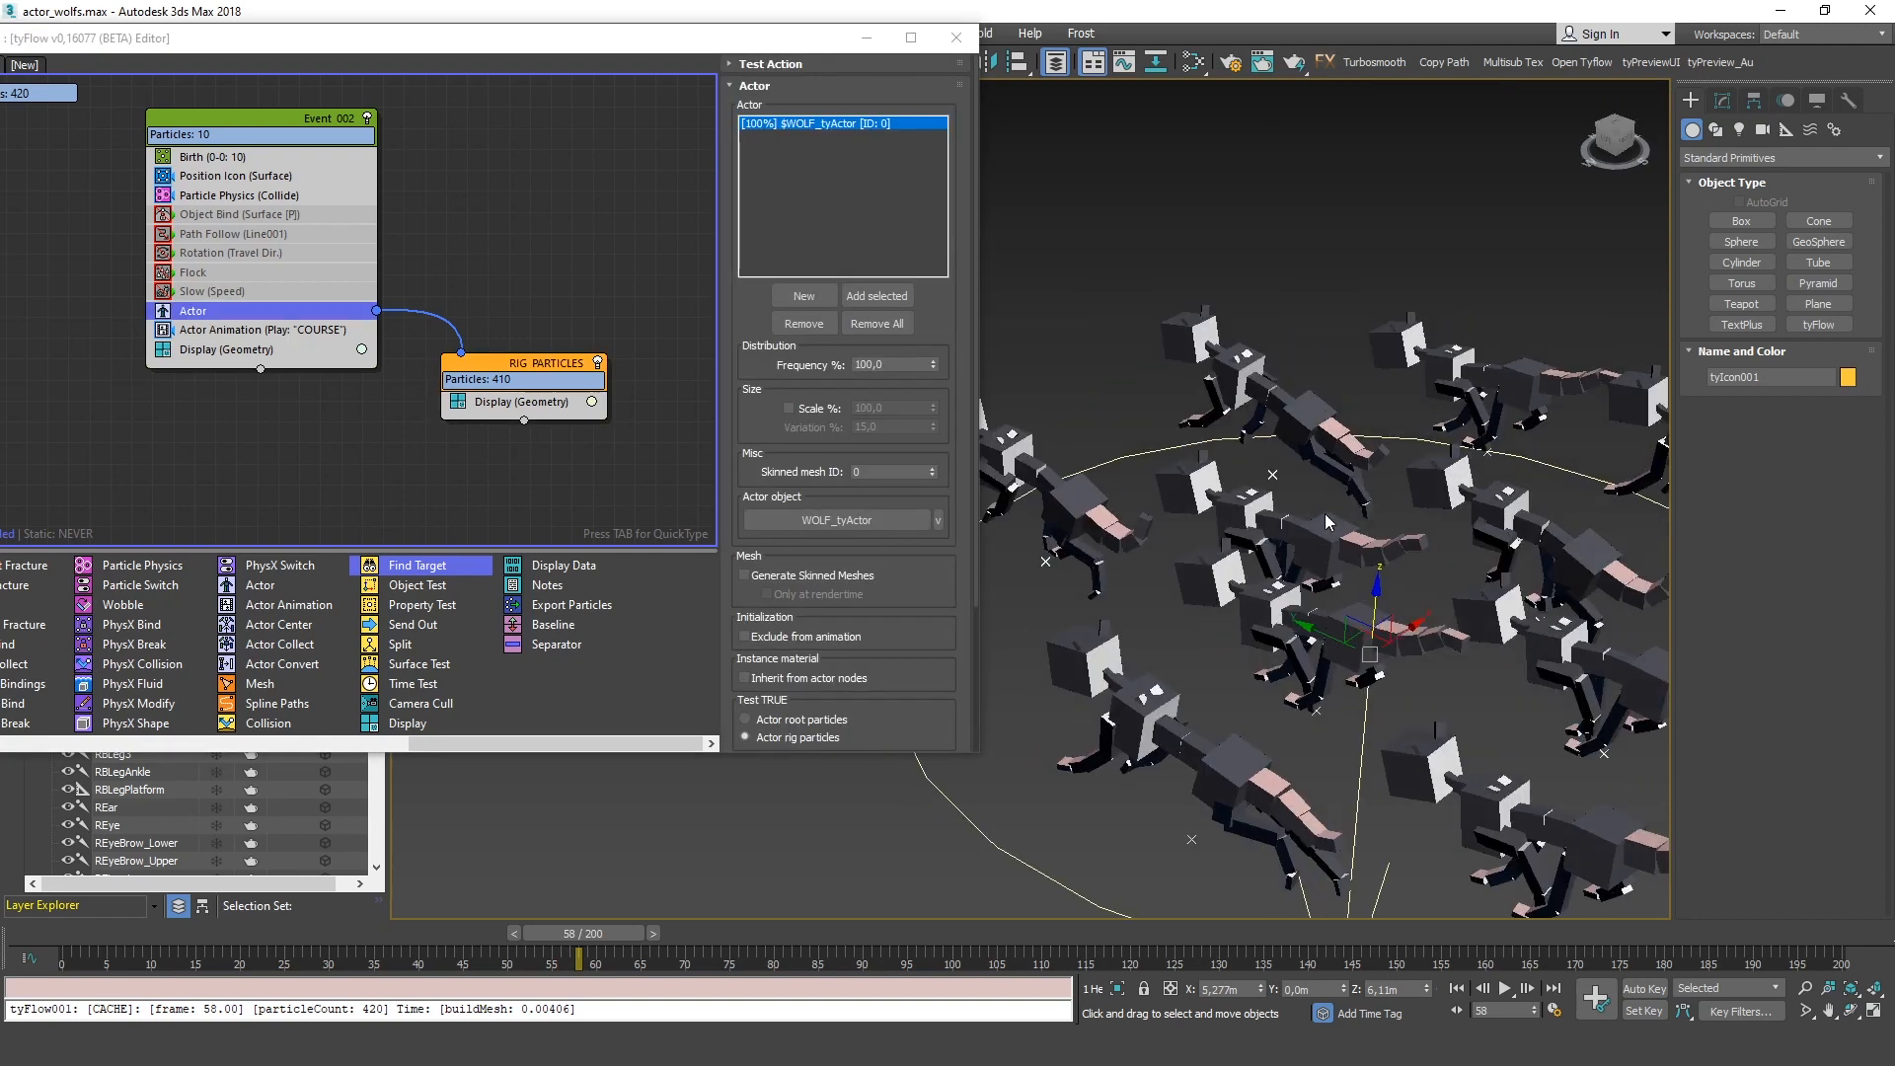
scroll(1187, 431, up, 3)
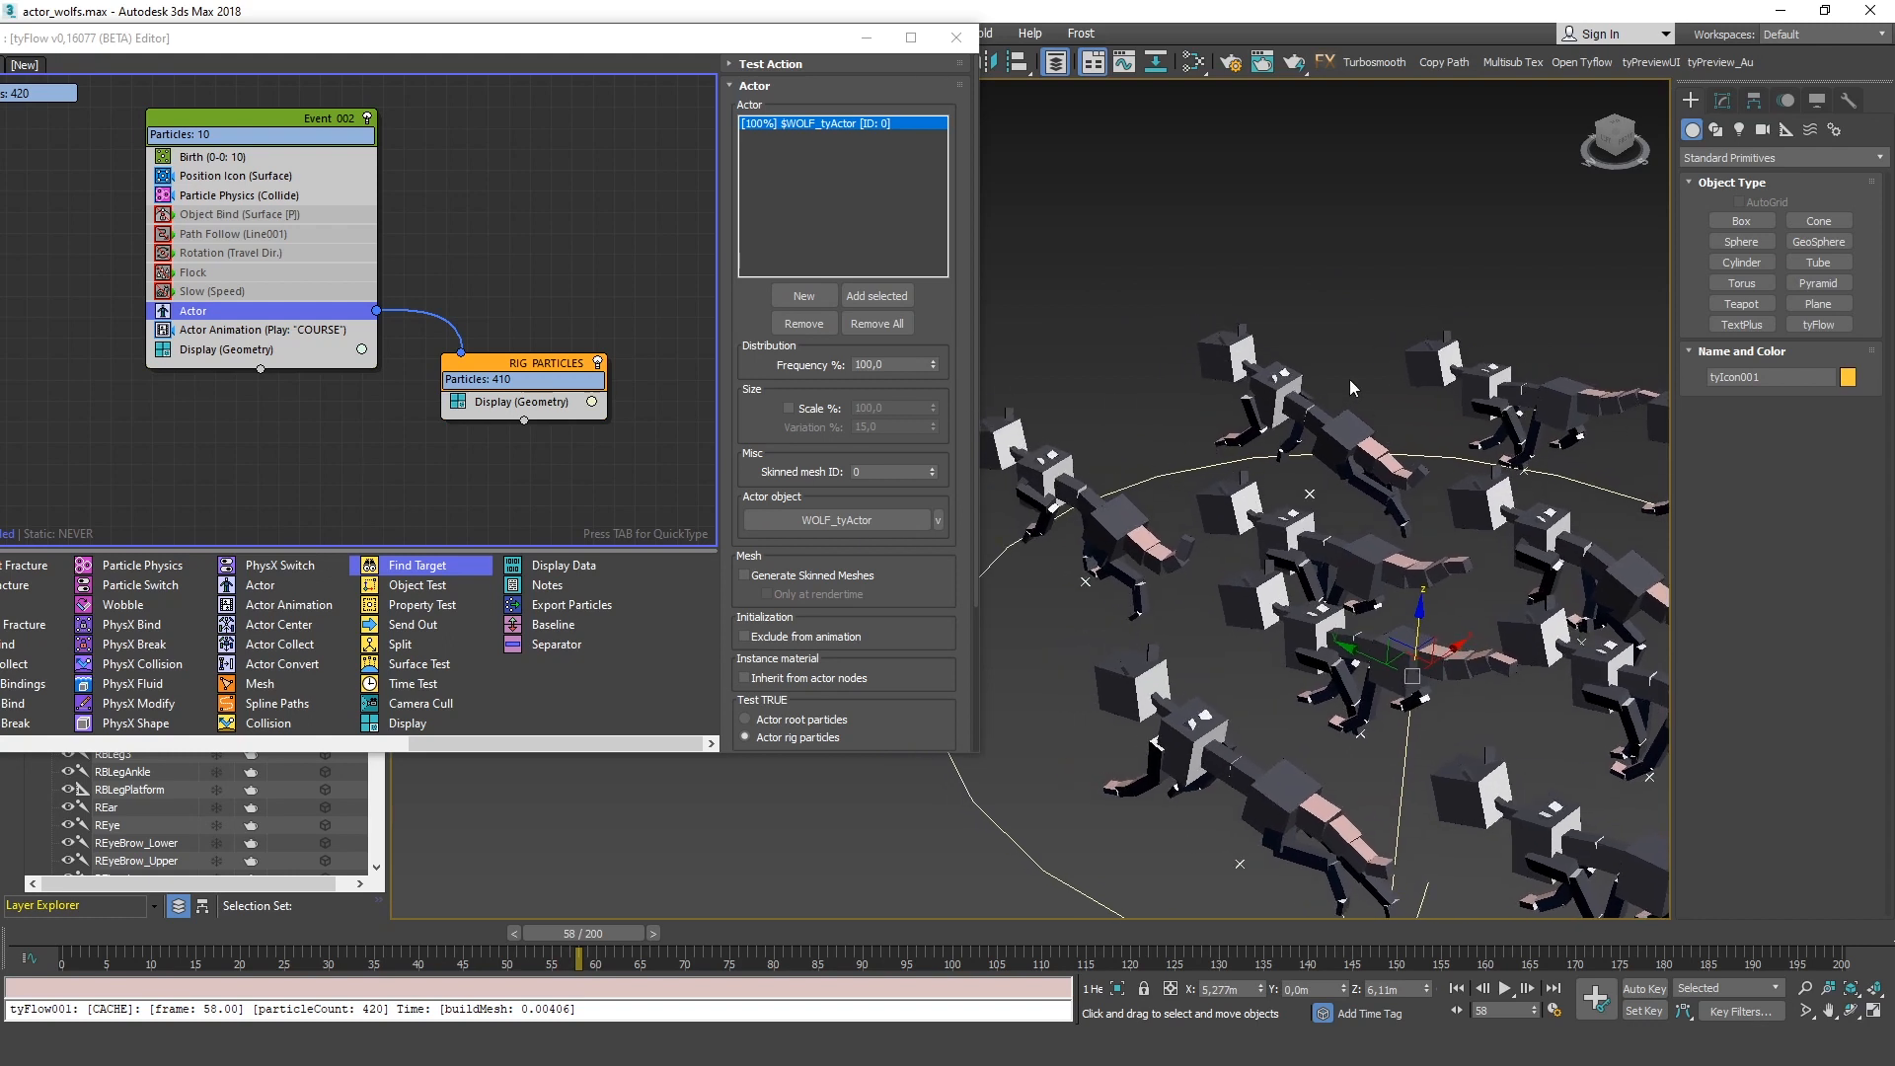
scroll(1263, 455, up, 3)
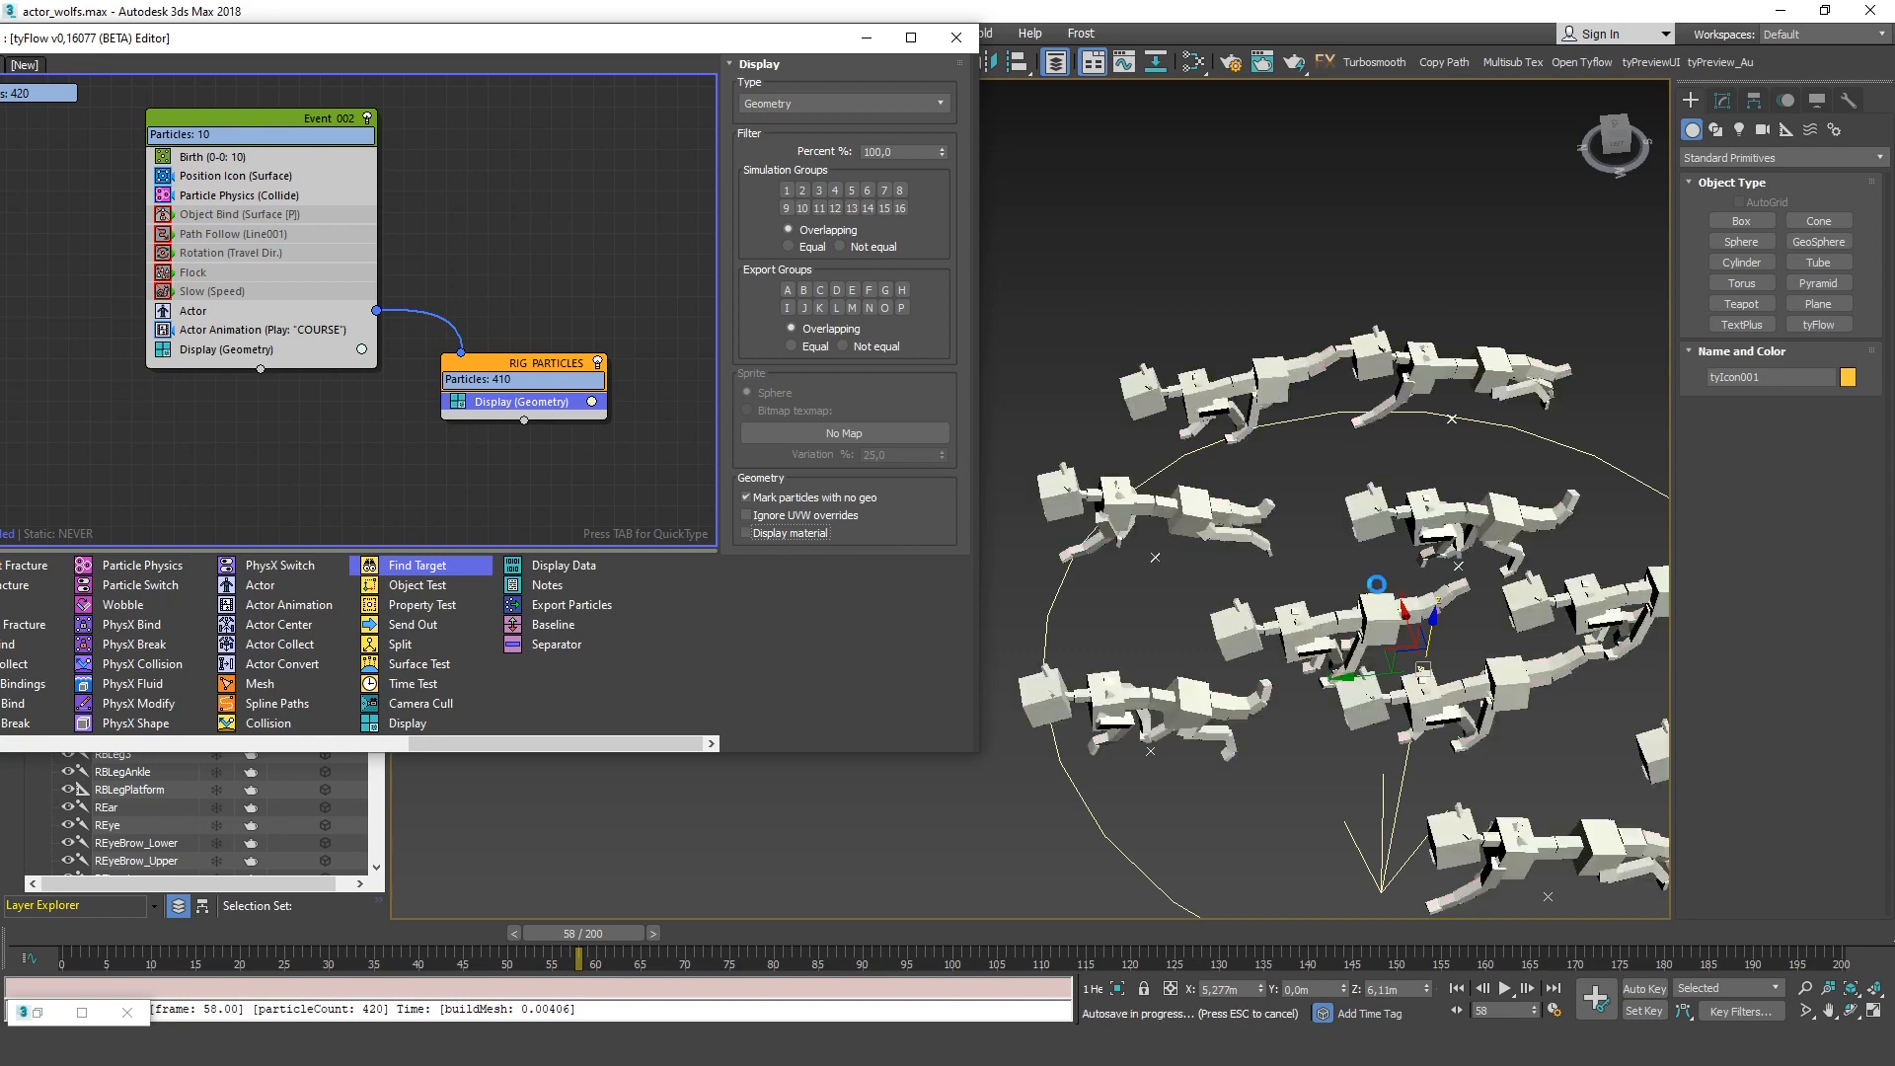
Turn off material display for RIG PARTICLES and set its display color to red 0.432, green 0.314, blue 0.298
alt+middle_drag(1379, 473, 1282, 402)
scroll(1328, 434, down, 3)
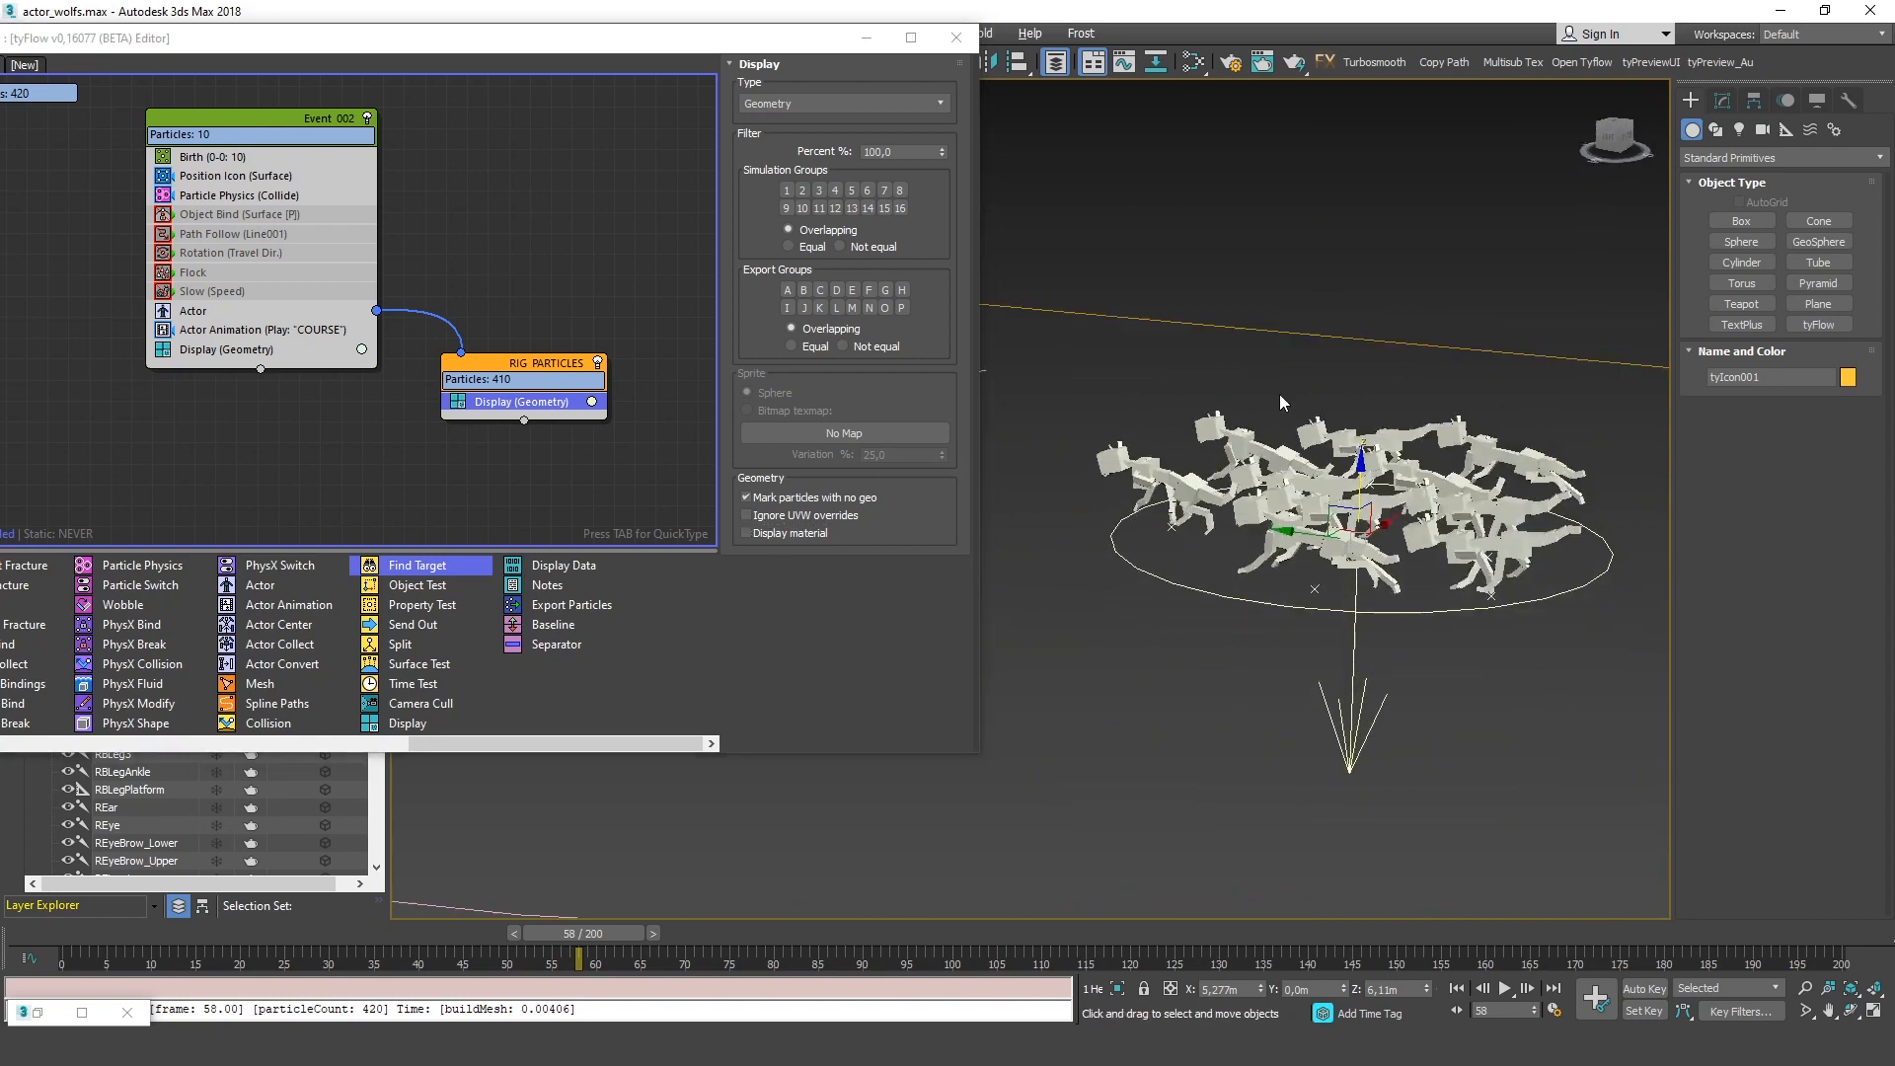
scroll(1405, 418, up, 4)
scroll(1404, 418, down, 1)
click(596, 360)
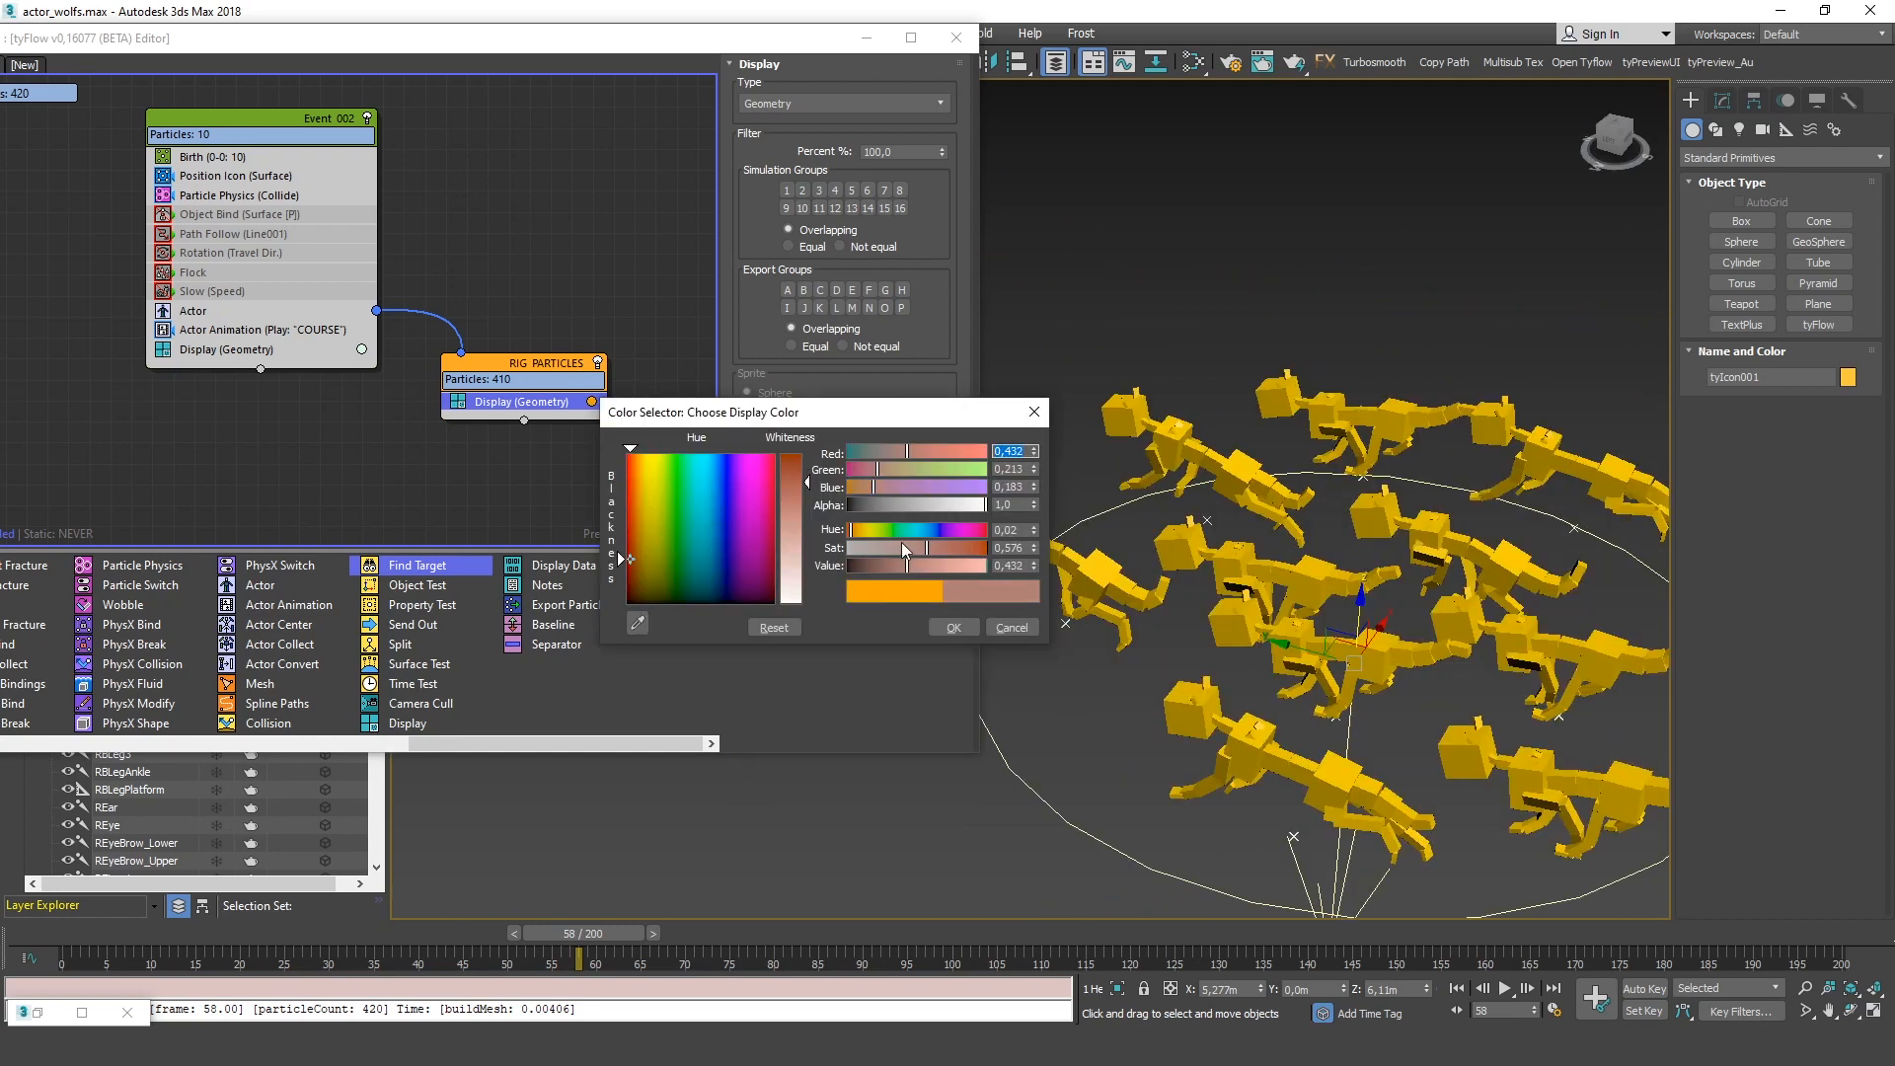
drag(937, 548, 891, 538)
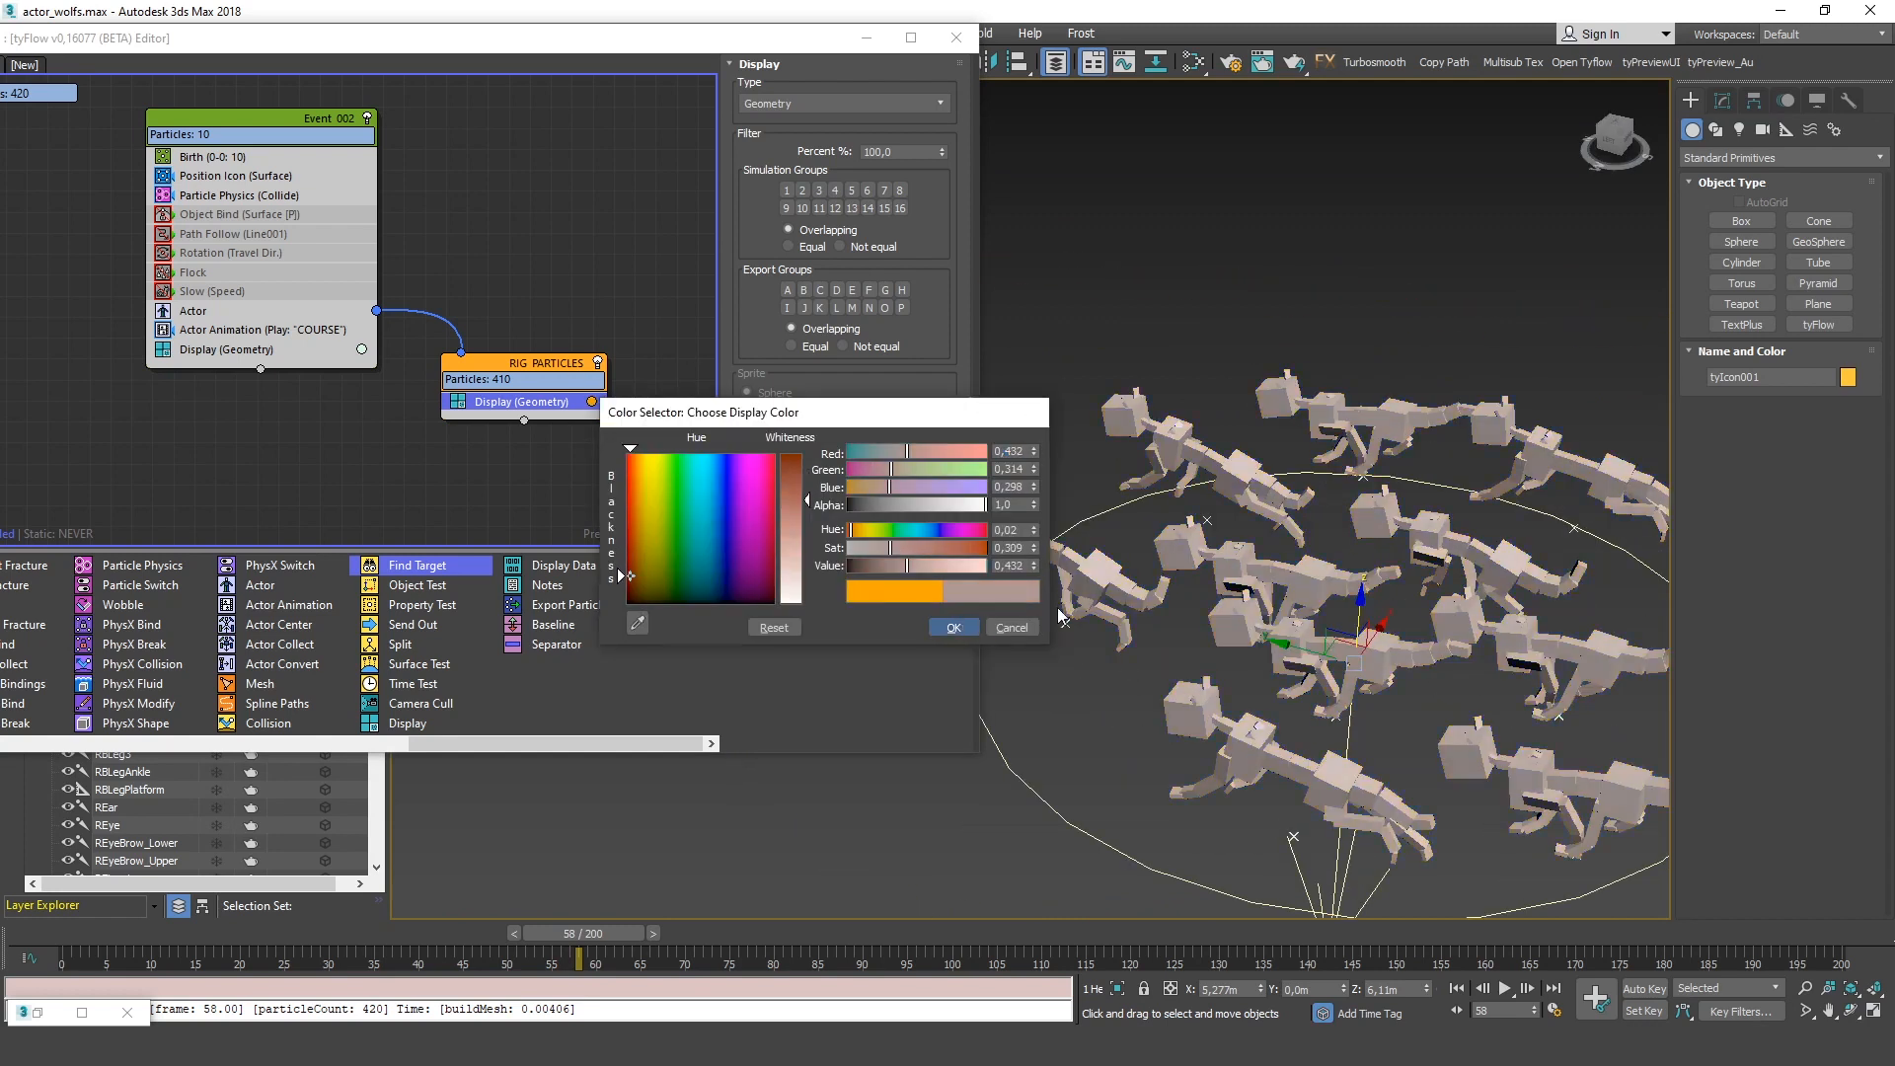
click(954, 628)
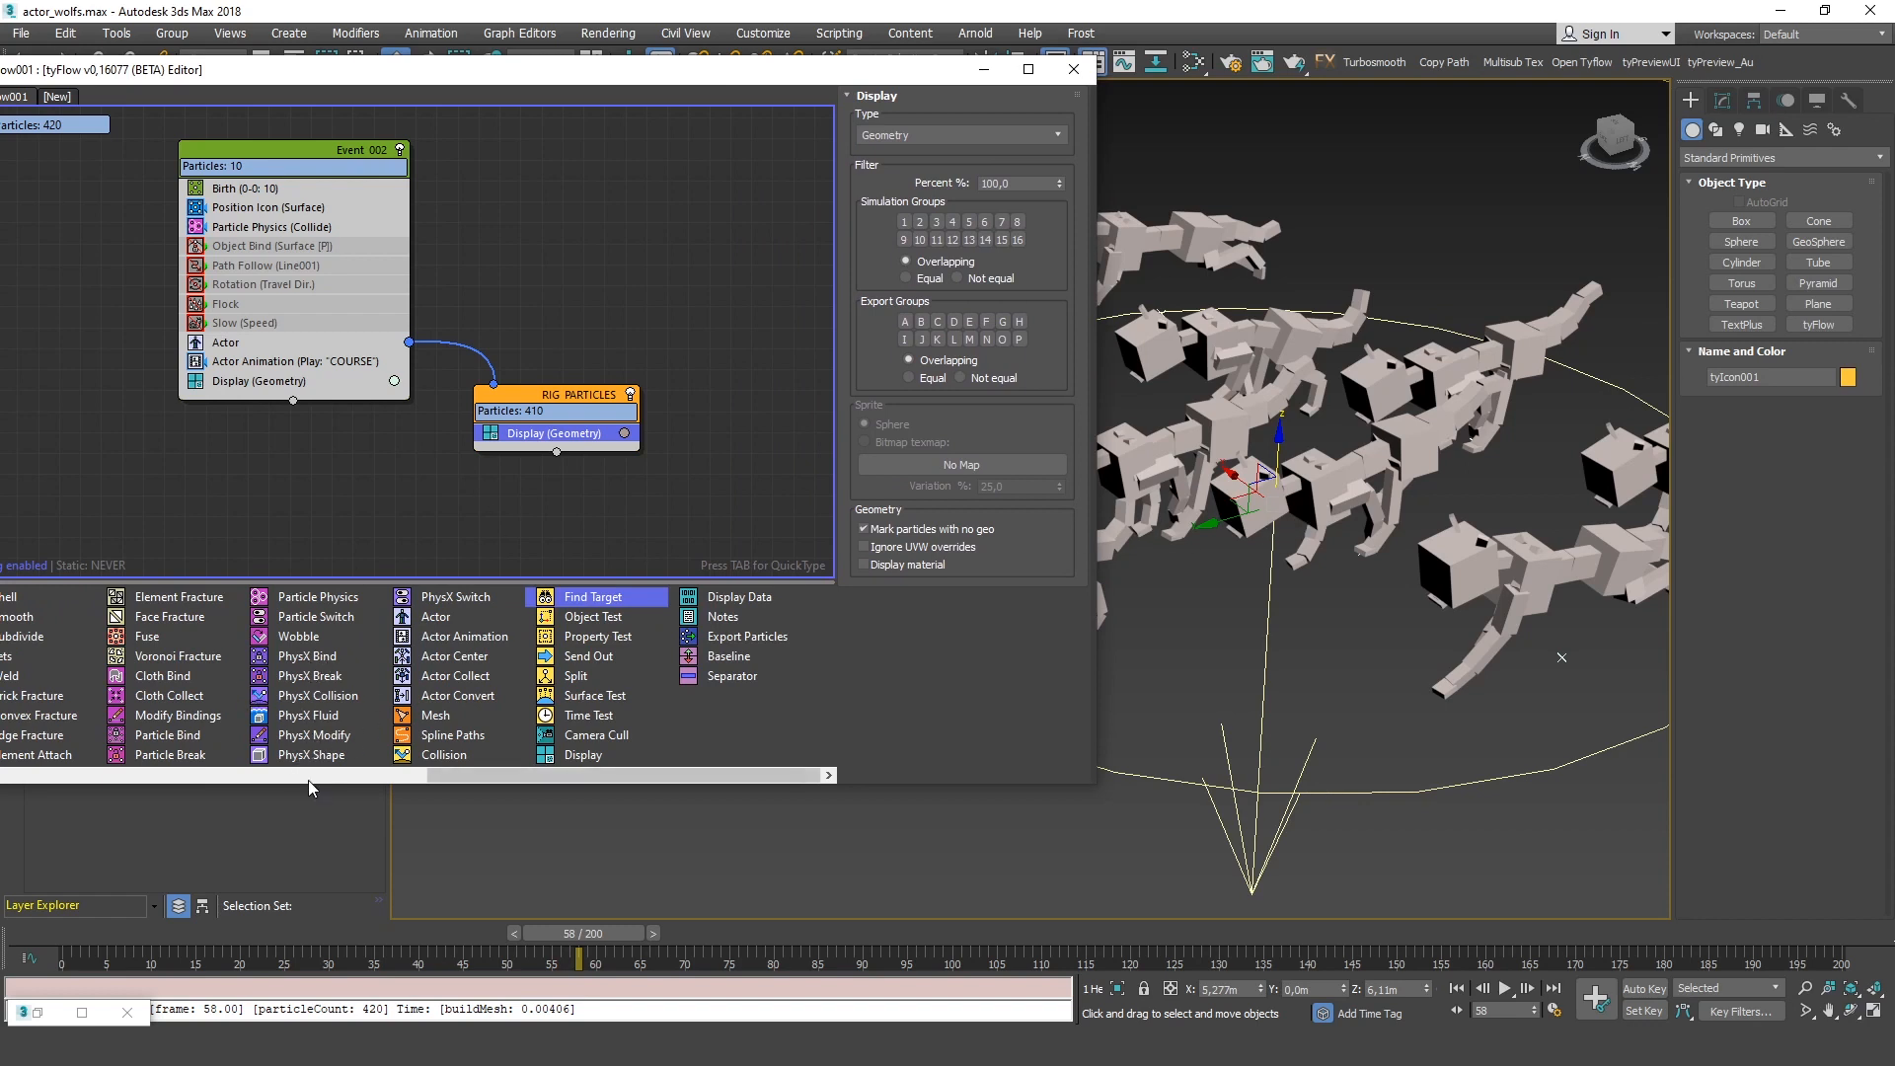
Add a PhysX Shape operator with a convex hull to the RIG PARTICLES event and scrub the simulation to frame 80
drag(311, 755, 553, 434)
drag(752, 441, 707, 443)
scroll(1391, 276, down, 6)
scroll(1317, 537, up, 3)
alt+middle_drag(1316, 534, 1317, 505)
drag(64, 935, 779, 1015)
scroll(1362, 399, down, 3)
mouse_move(1362, 400)
alt+middle_down()
mouse_move(1371, 493)
mouse_move(1374, 411)
alt+middle_up()
scroll(1373, 410, up, 2)
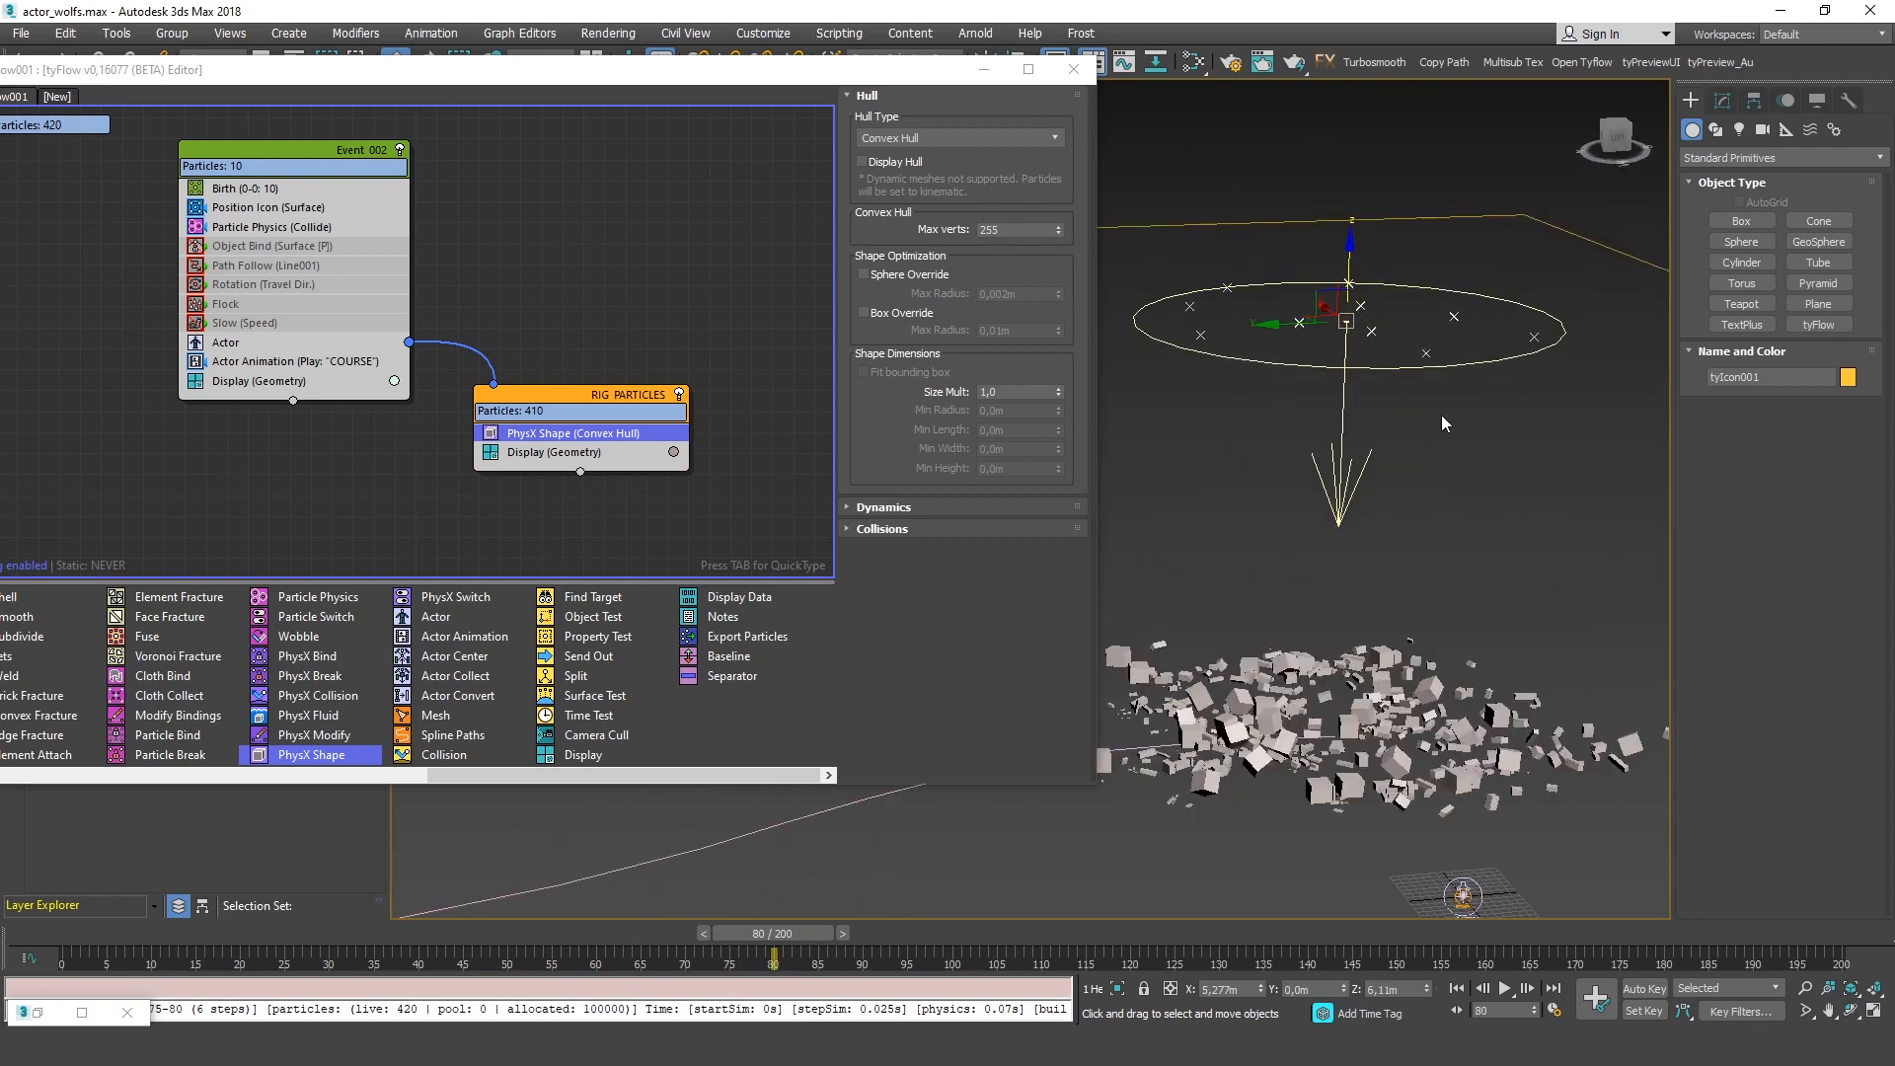
Space Event_002 and the RIG PARTICLES event farther apart in the flow graph
drag(241, 150, 234, 136)
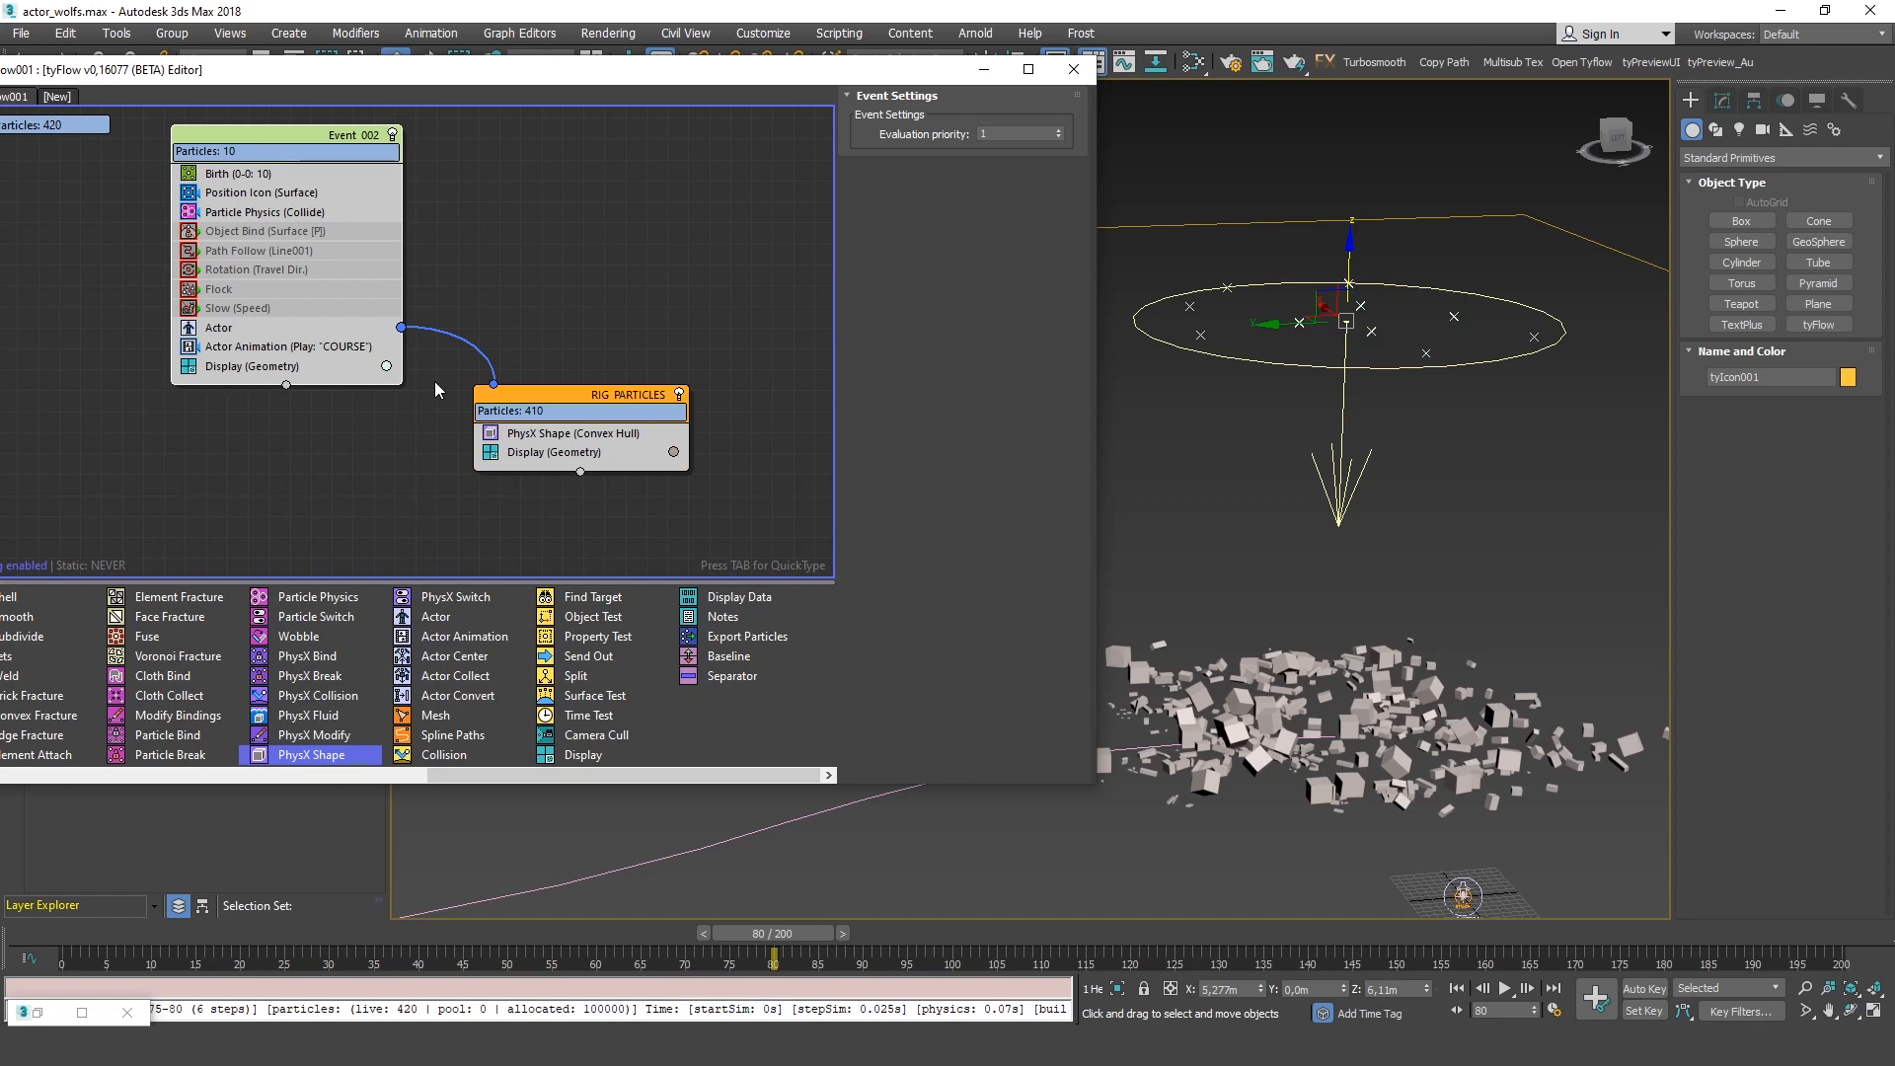
drag(586, 393, 673, 370)
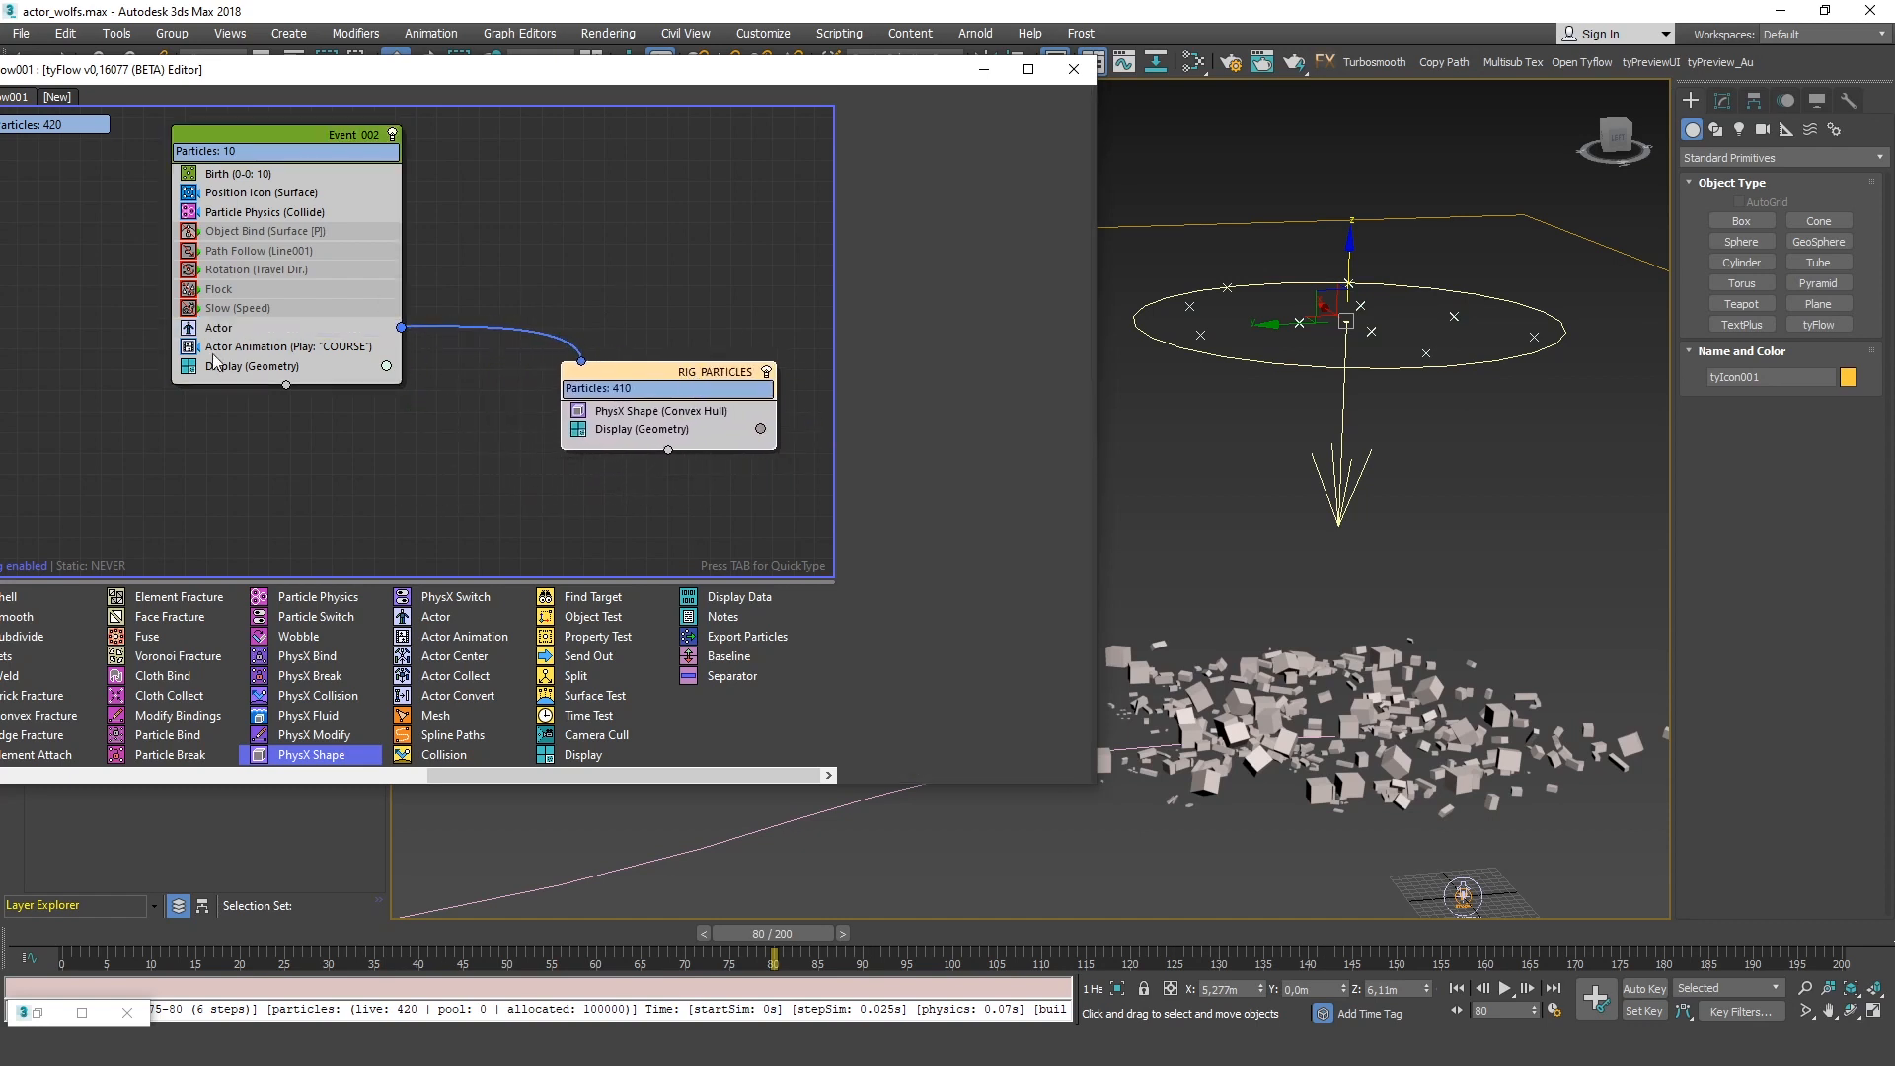
click(247, 327)
Display Event_002's root particles as Large Dots in pink and view them from another angle
click(241, 368)
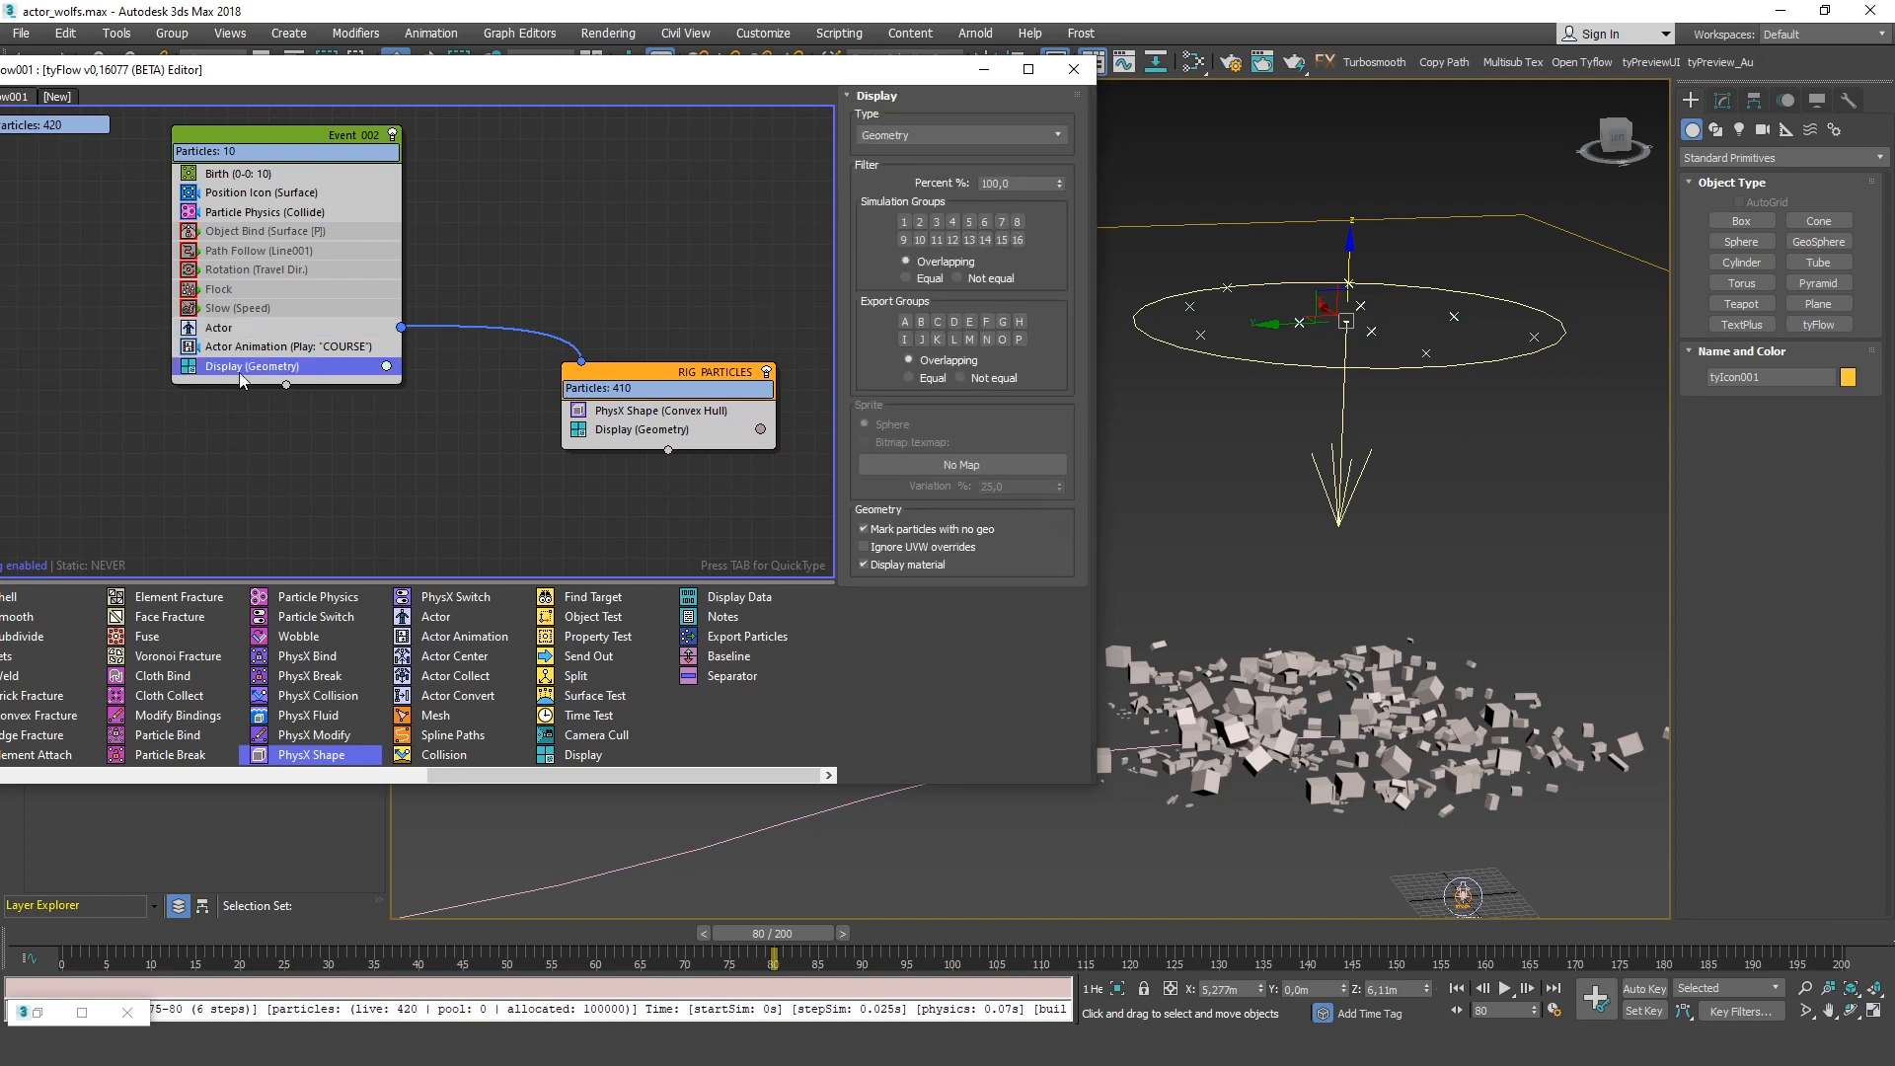
click(903, 135)
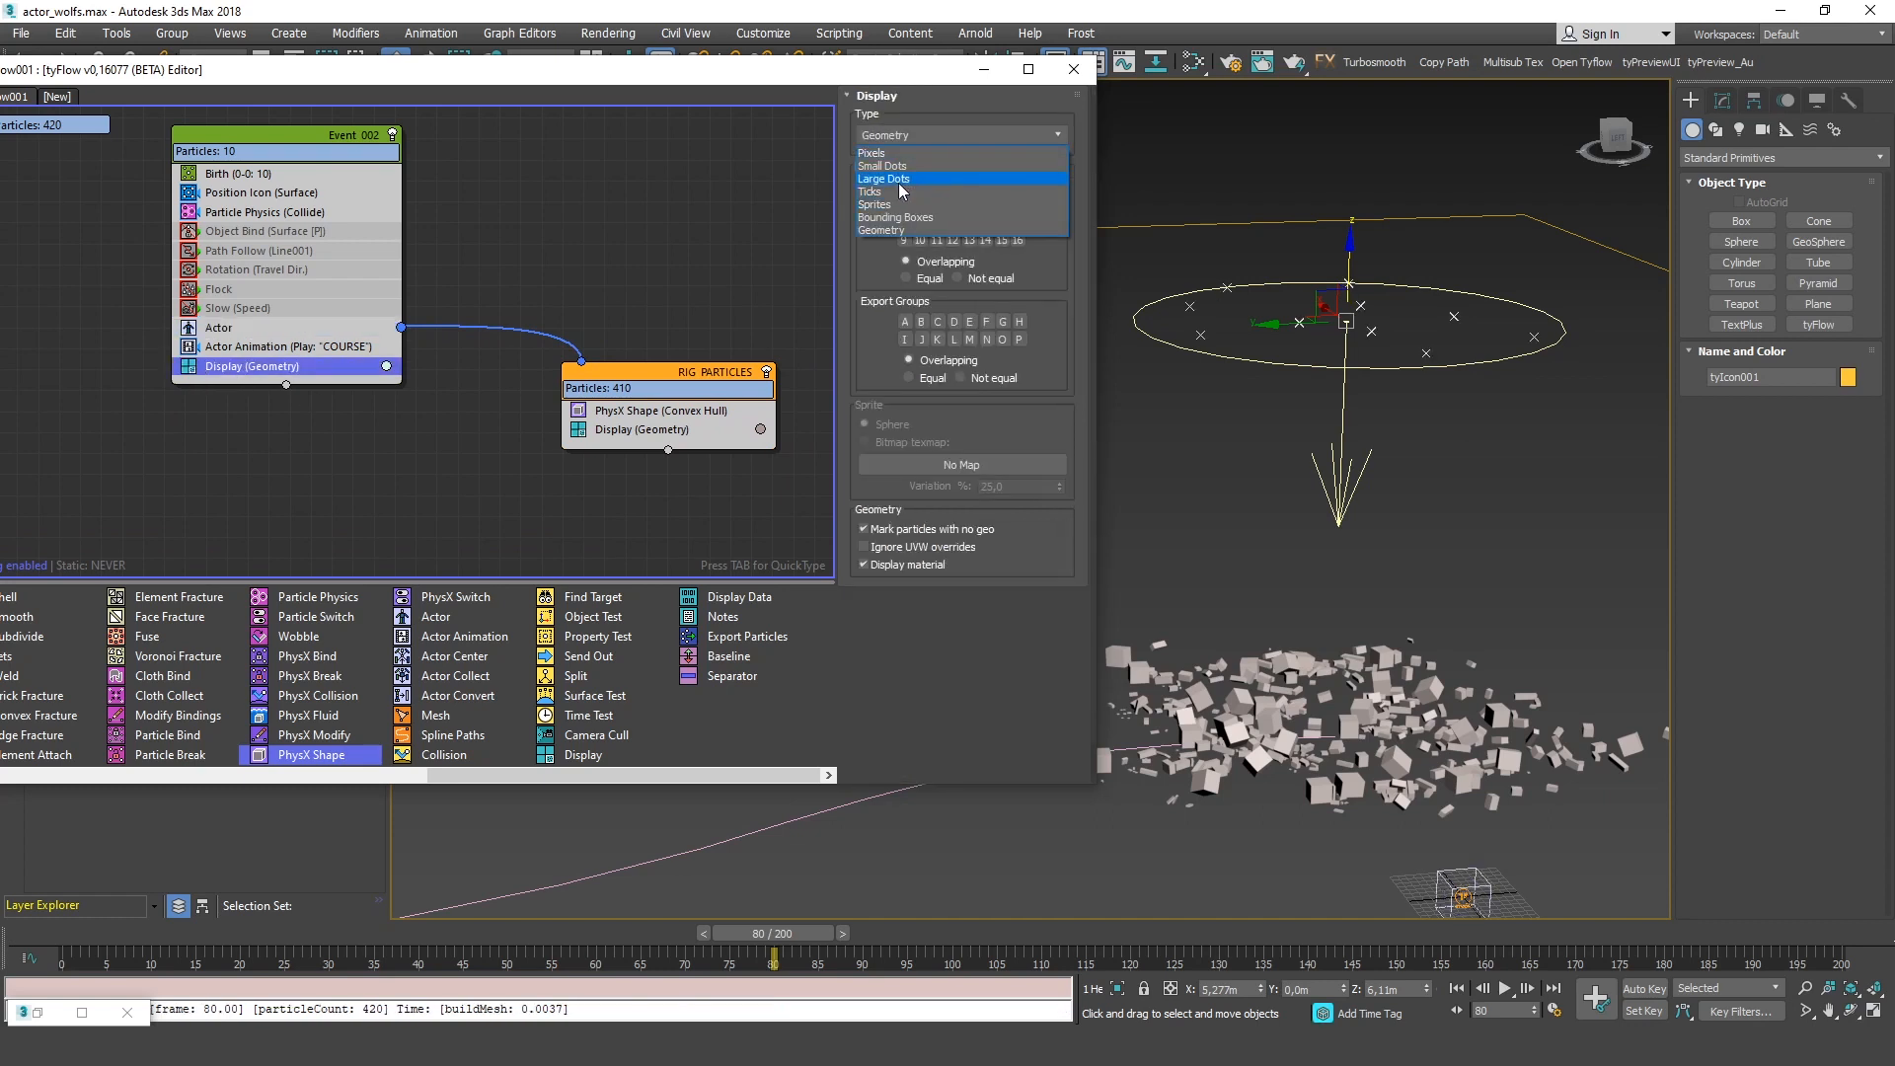
click(905, 180)
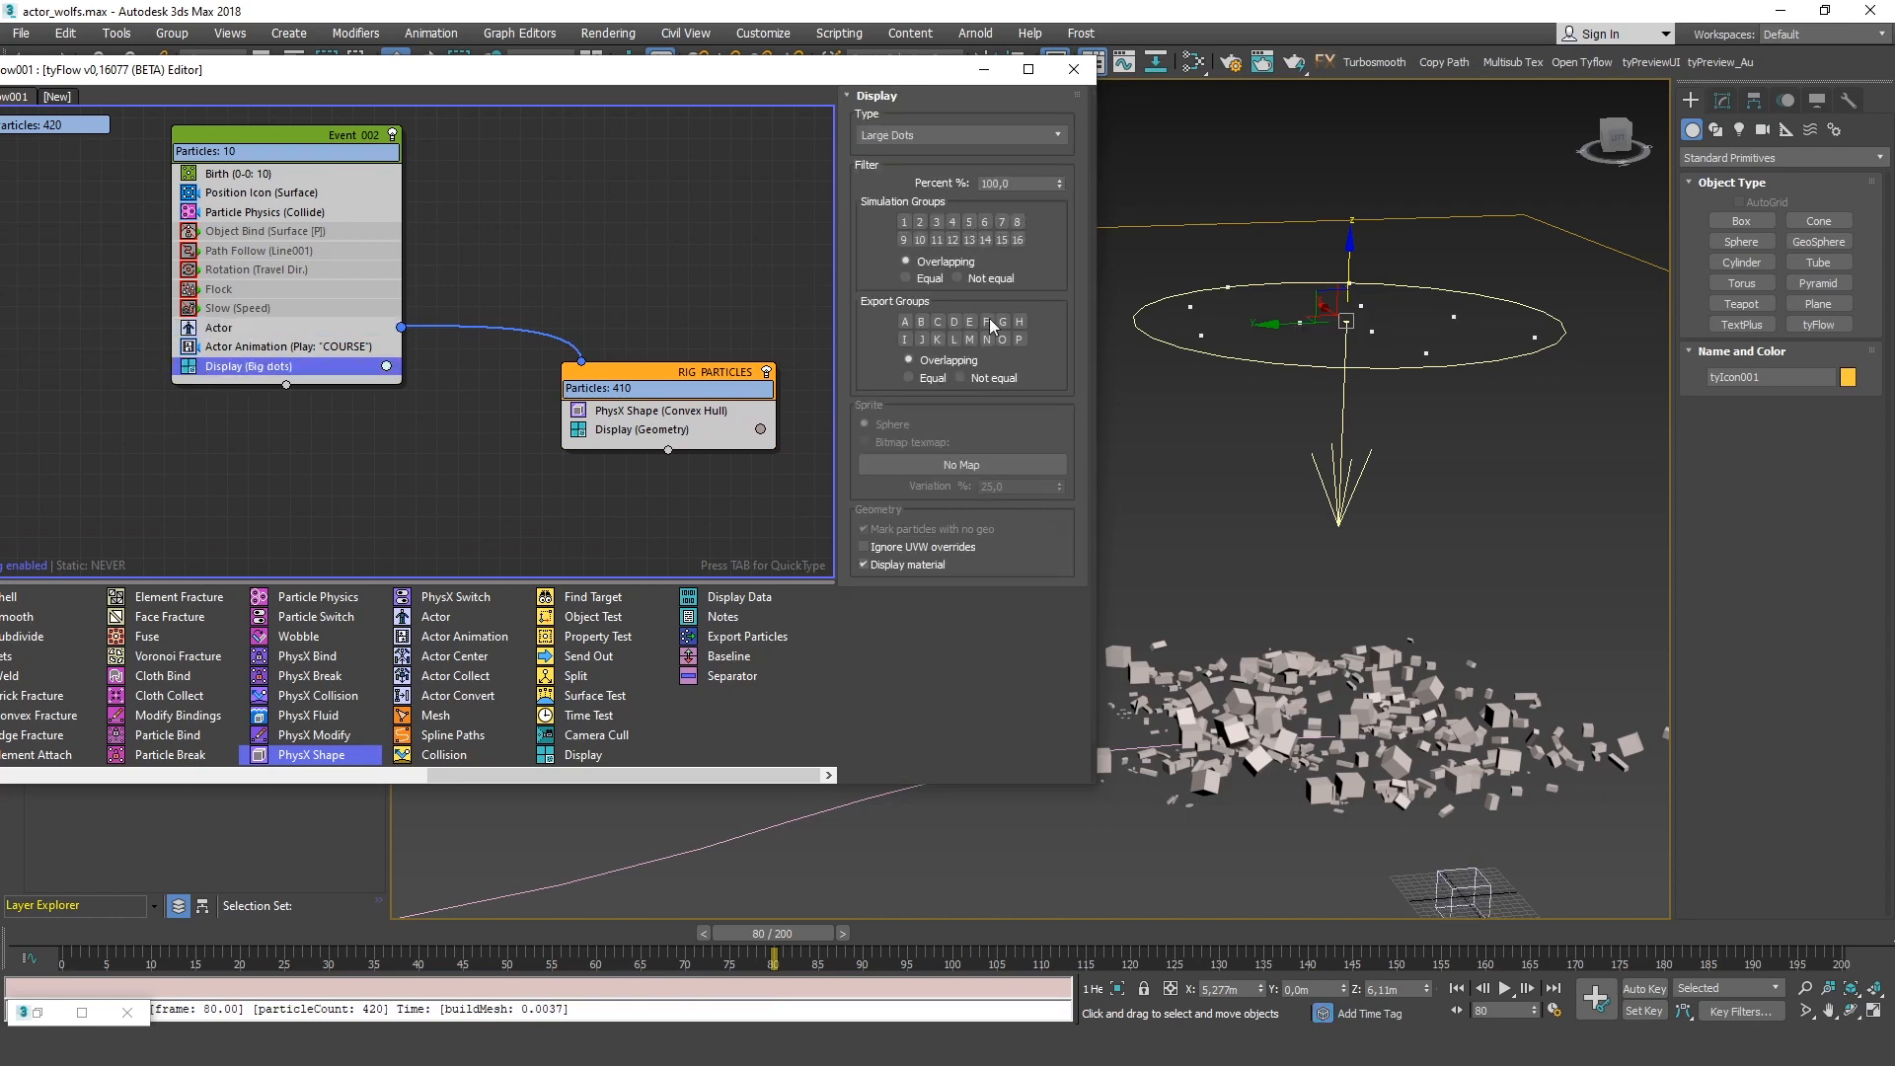
click(386, 366)
drag(494, 444, 565, 444)
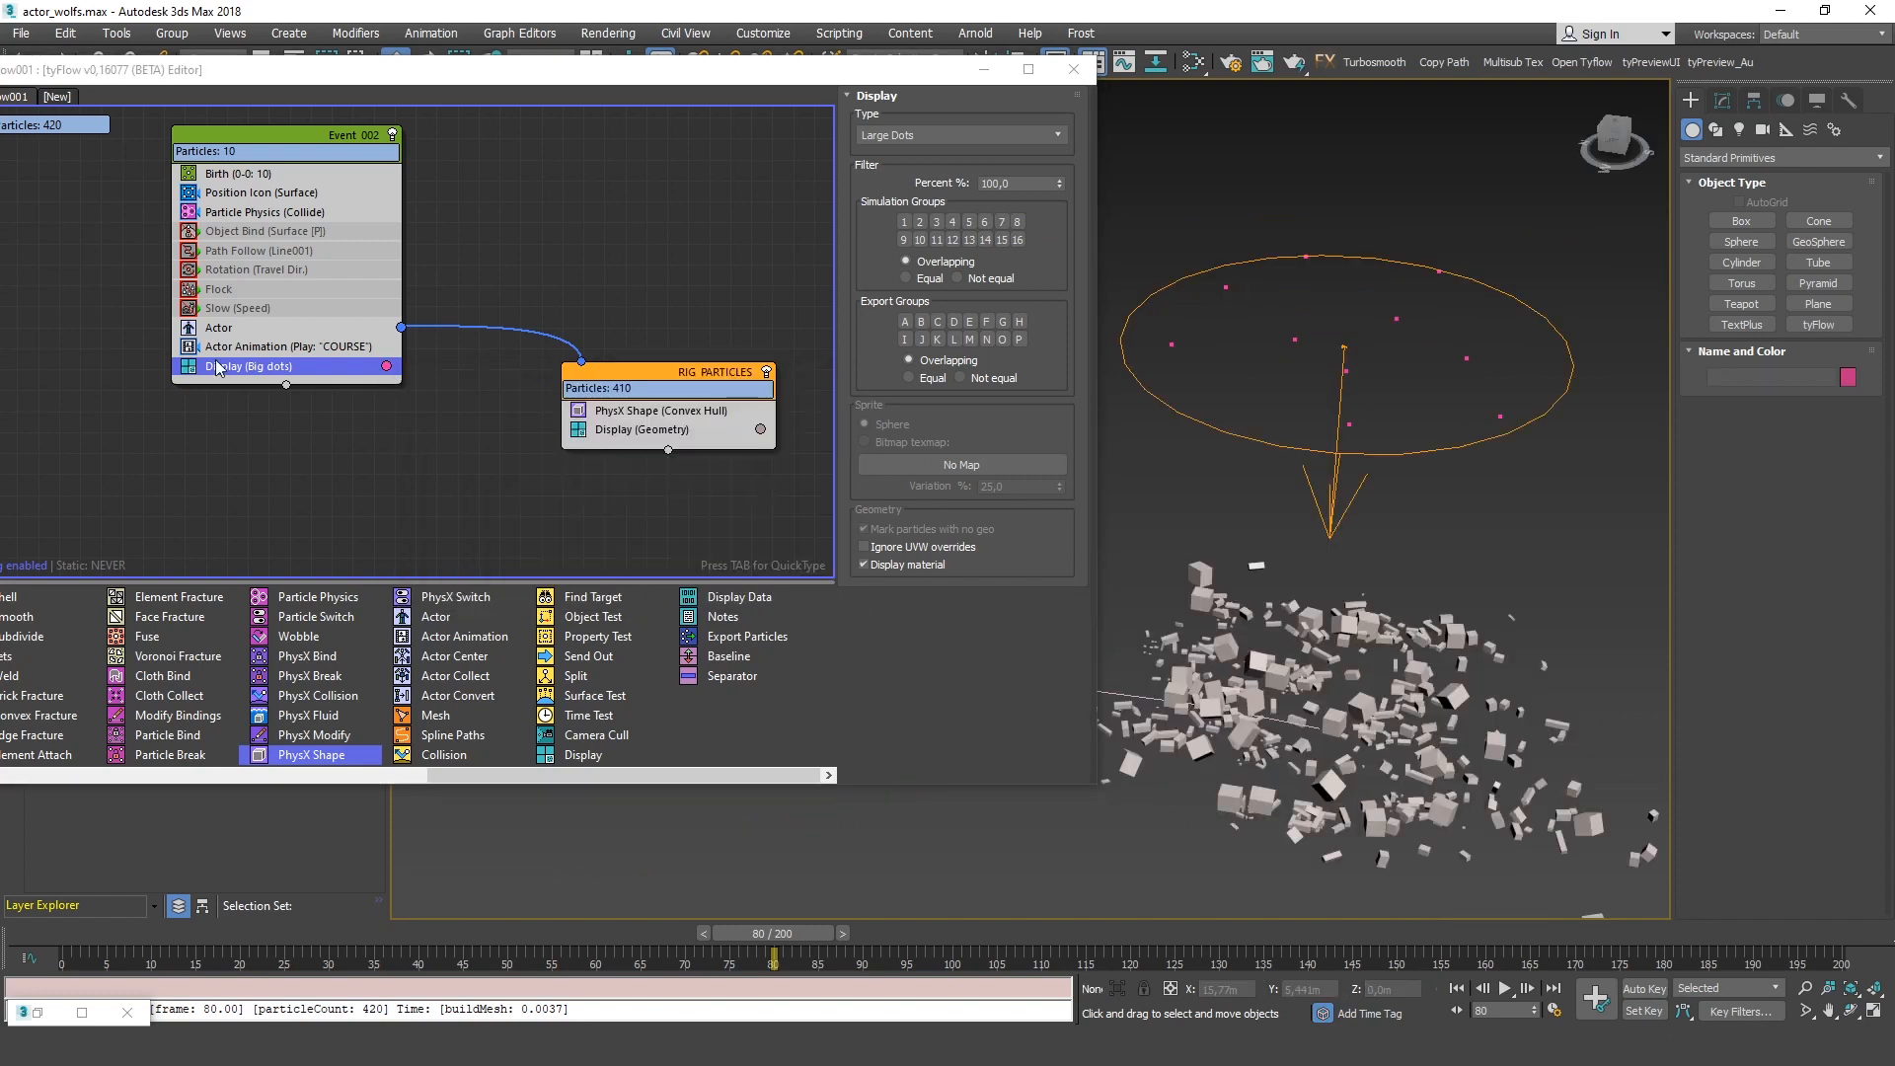
Review the PhysX Shape operator's settings and reposition the tyFlow editor so the whole flow graph is visible
click(672, 411)
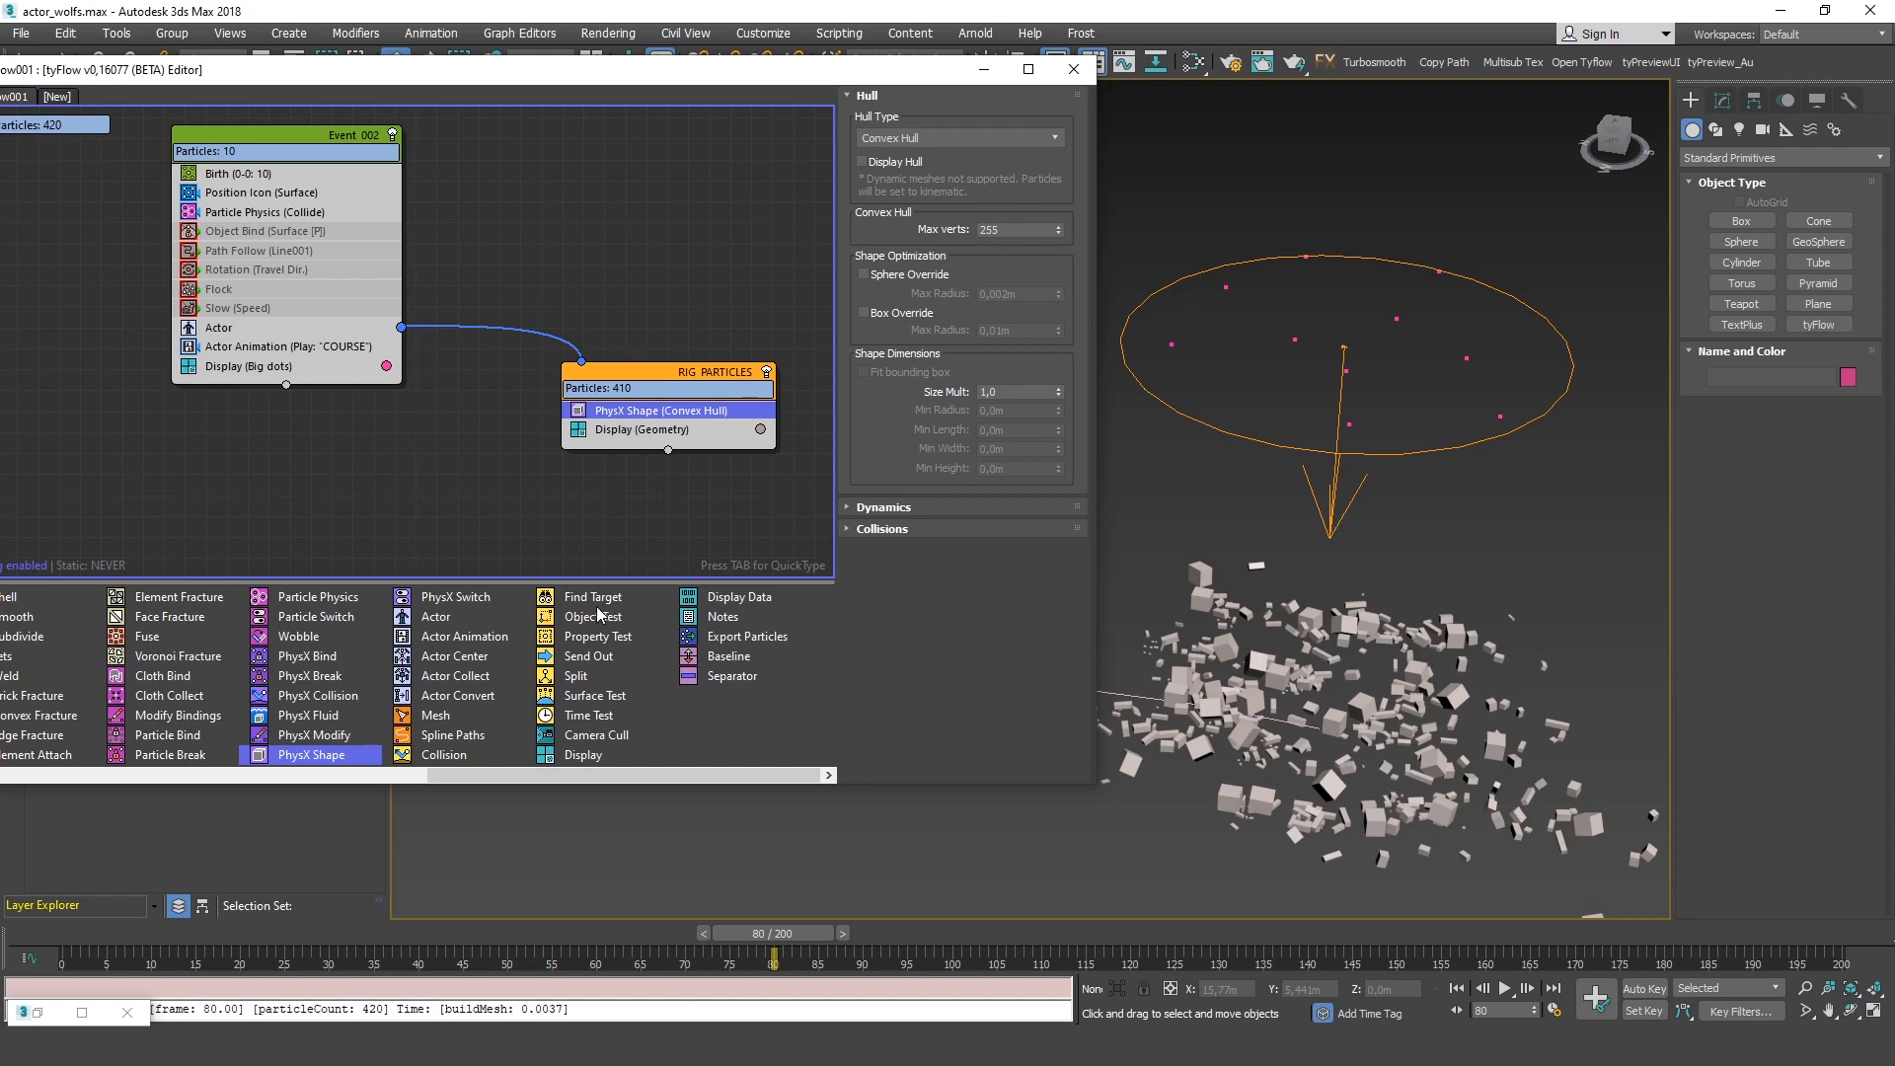
drag(387, 70, 515, 48)
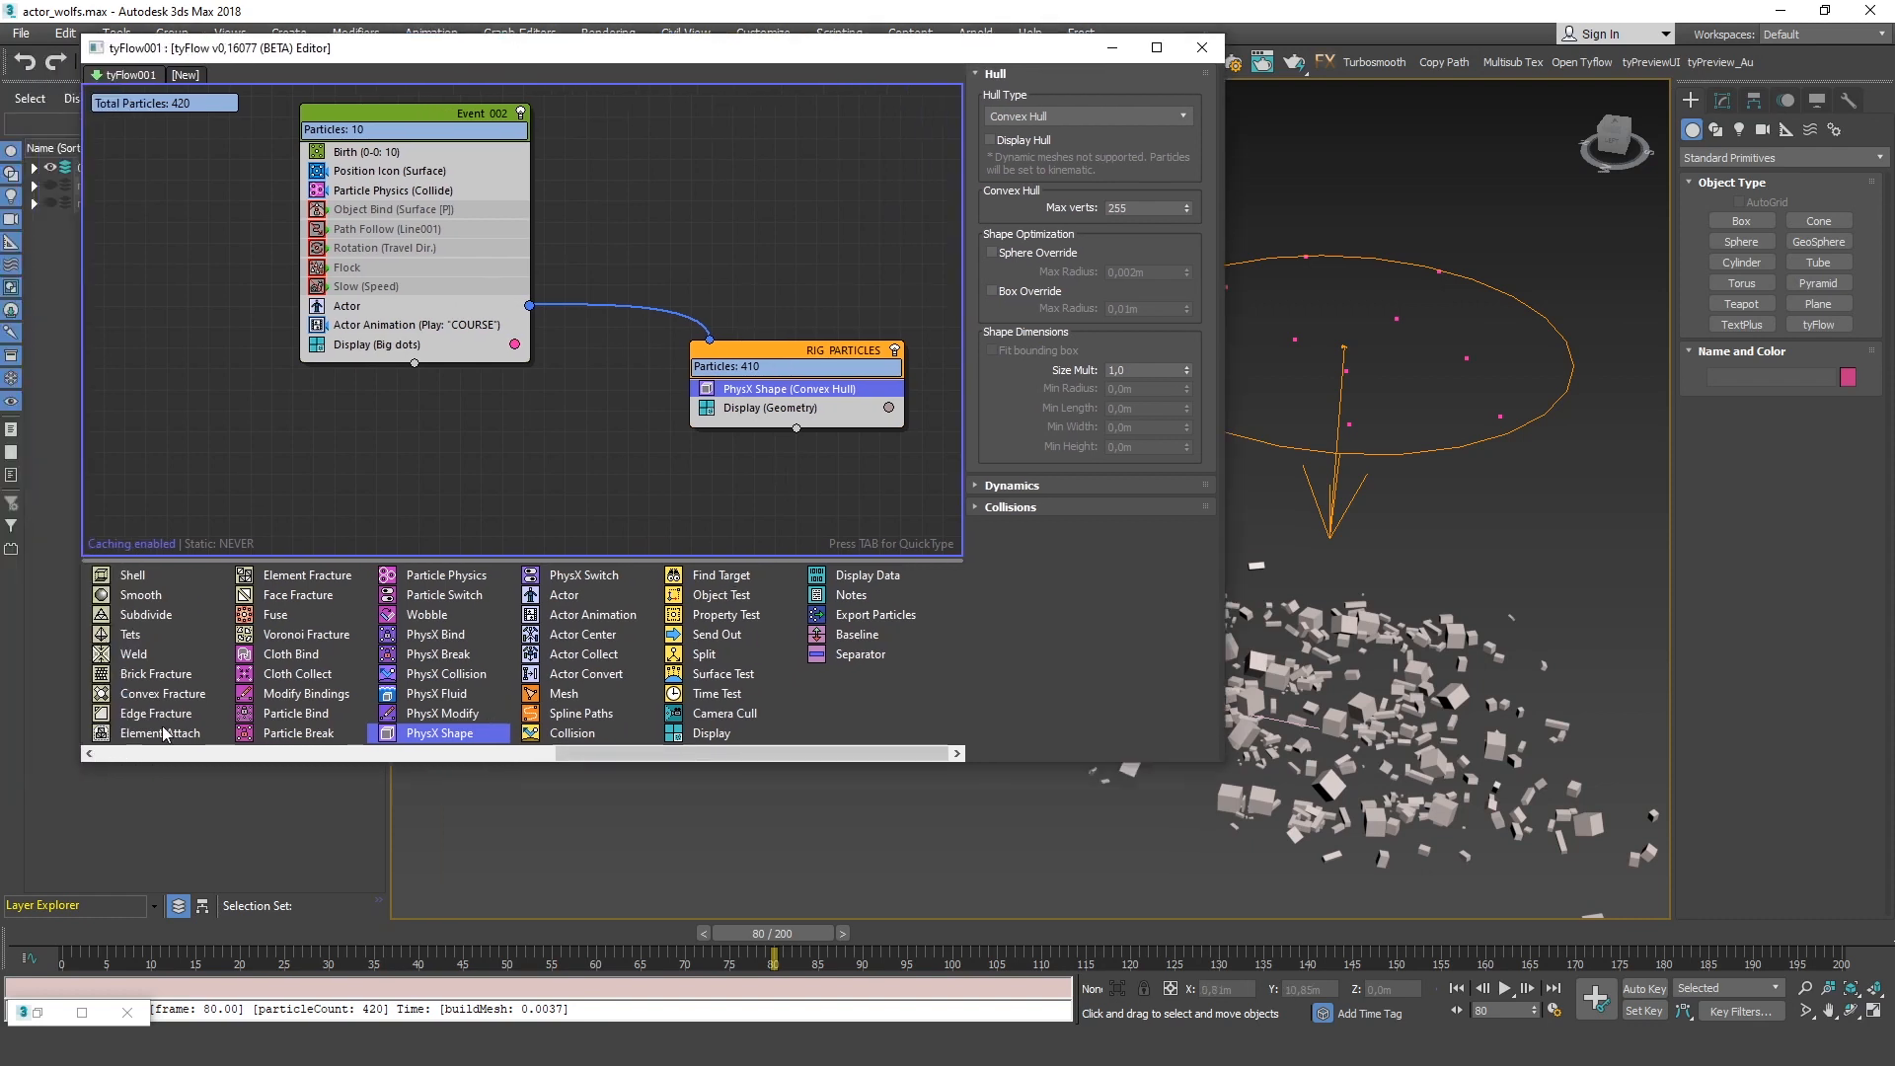
click(146, 753)
click(146, 753)
drag(289, 676, 397, 500)
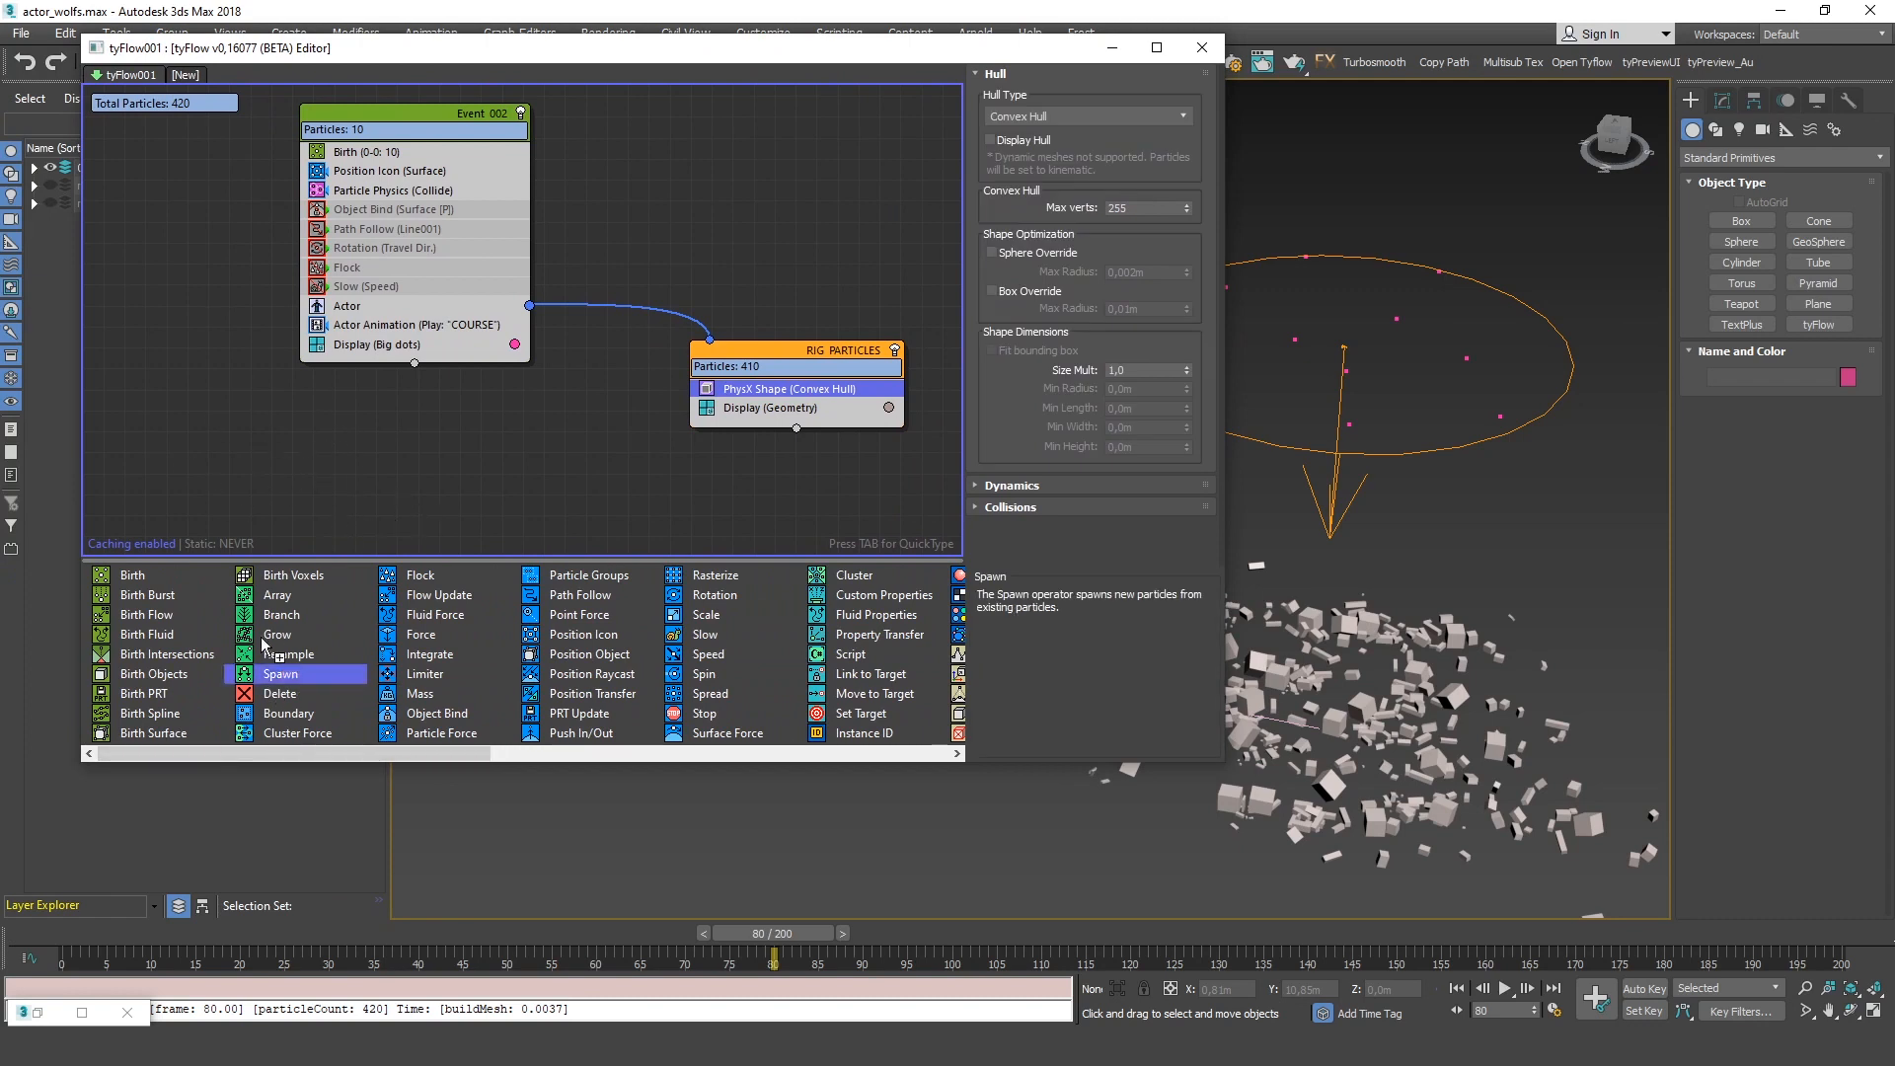
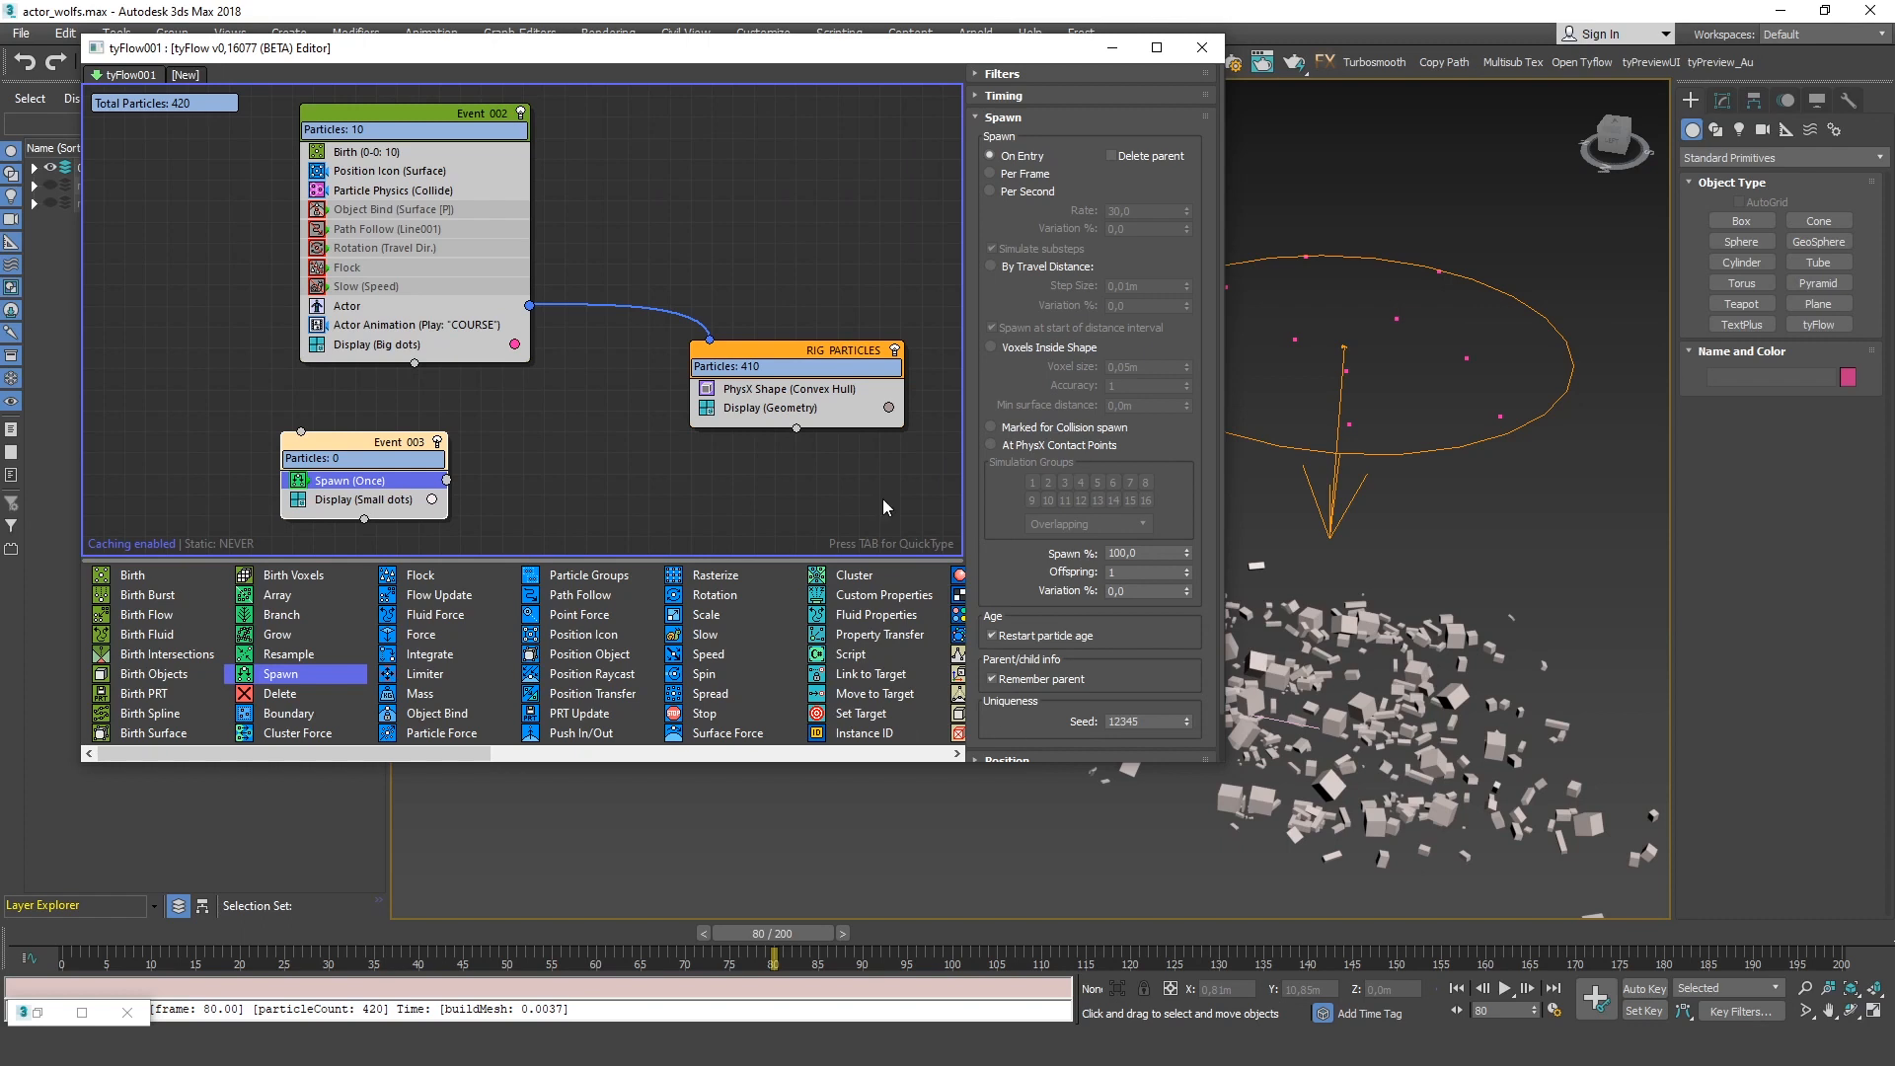
scroll(1051, 553, down, 2)
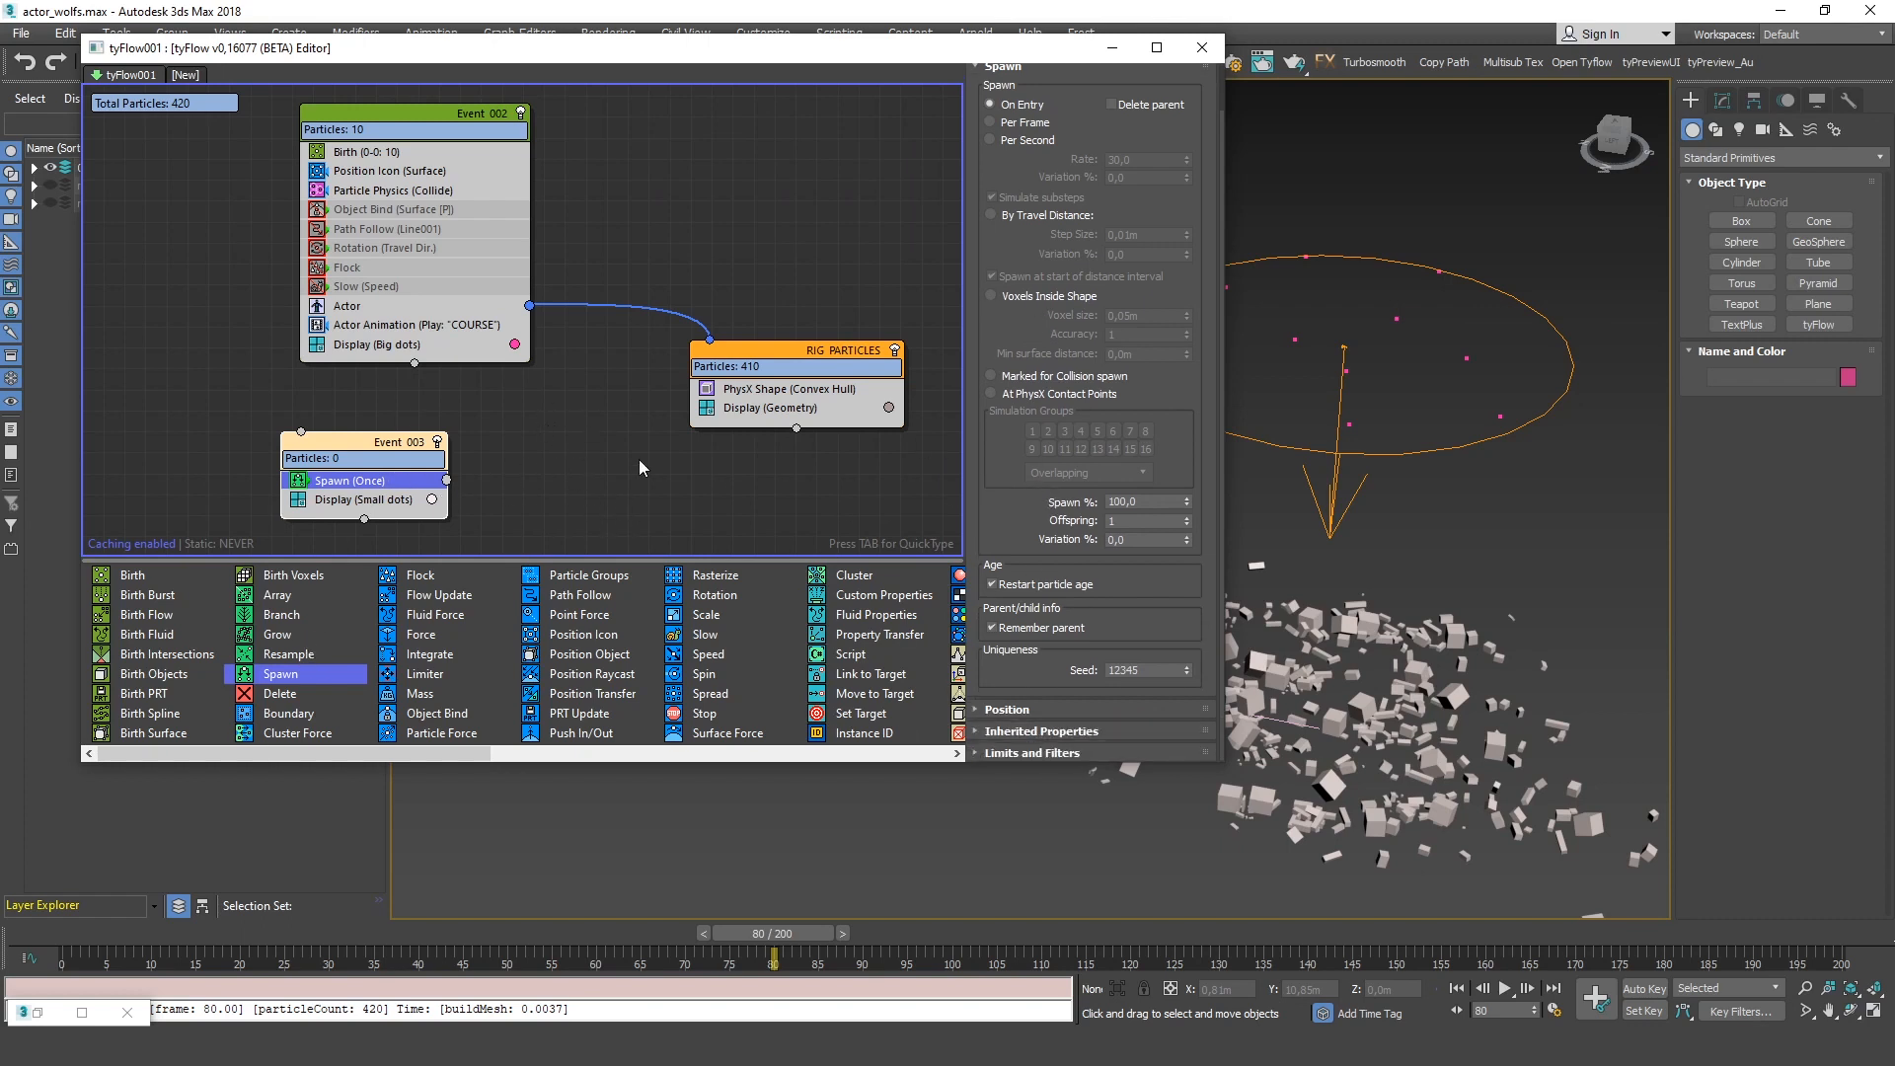
scroll(508, 488, up, 1)
click(329, 516)
key(Delete)
Examine the Actor operator's settings and the loose rig pieces beneath the emitter from another angle
click(413, 296)
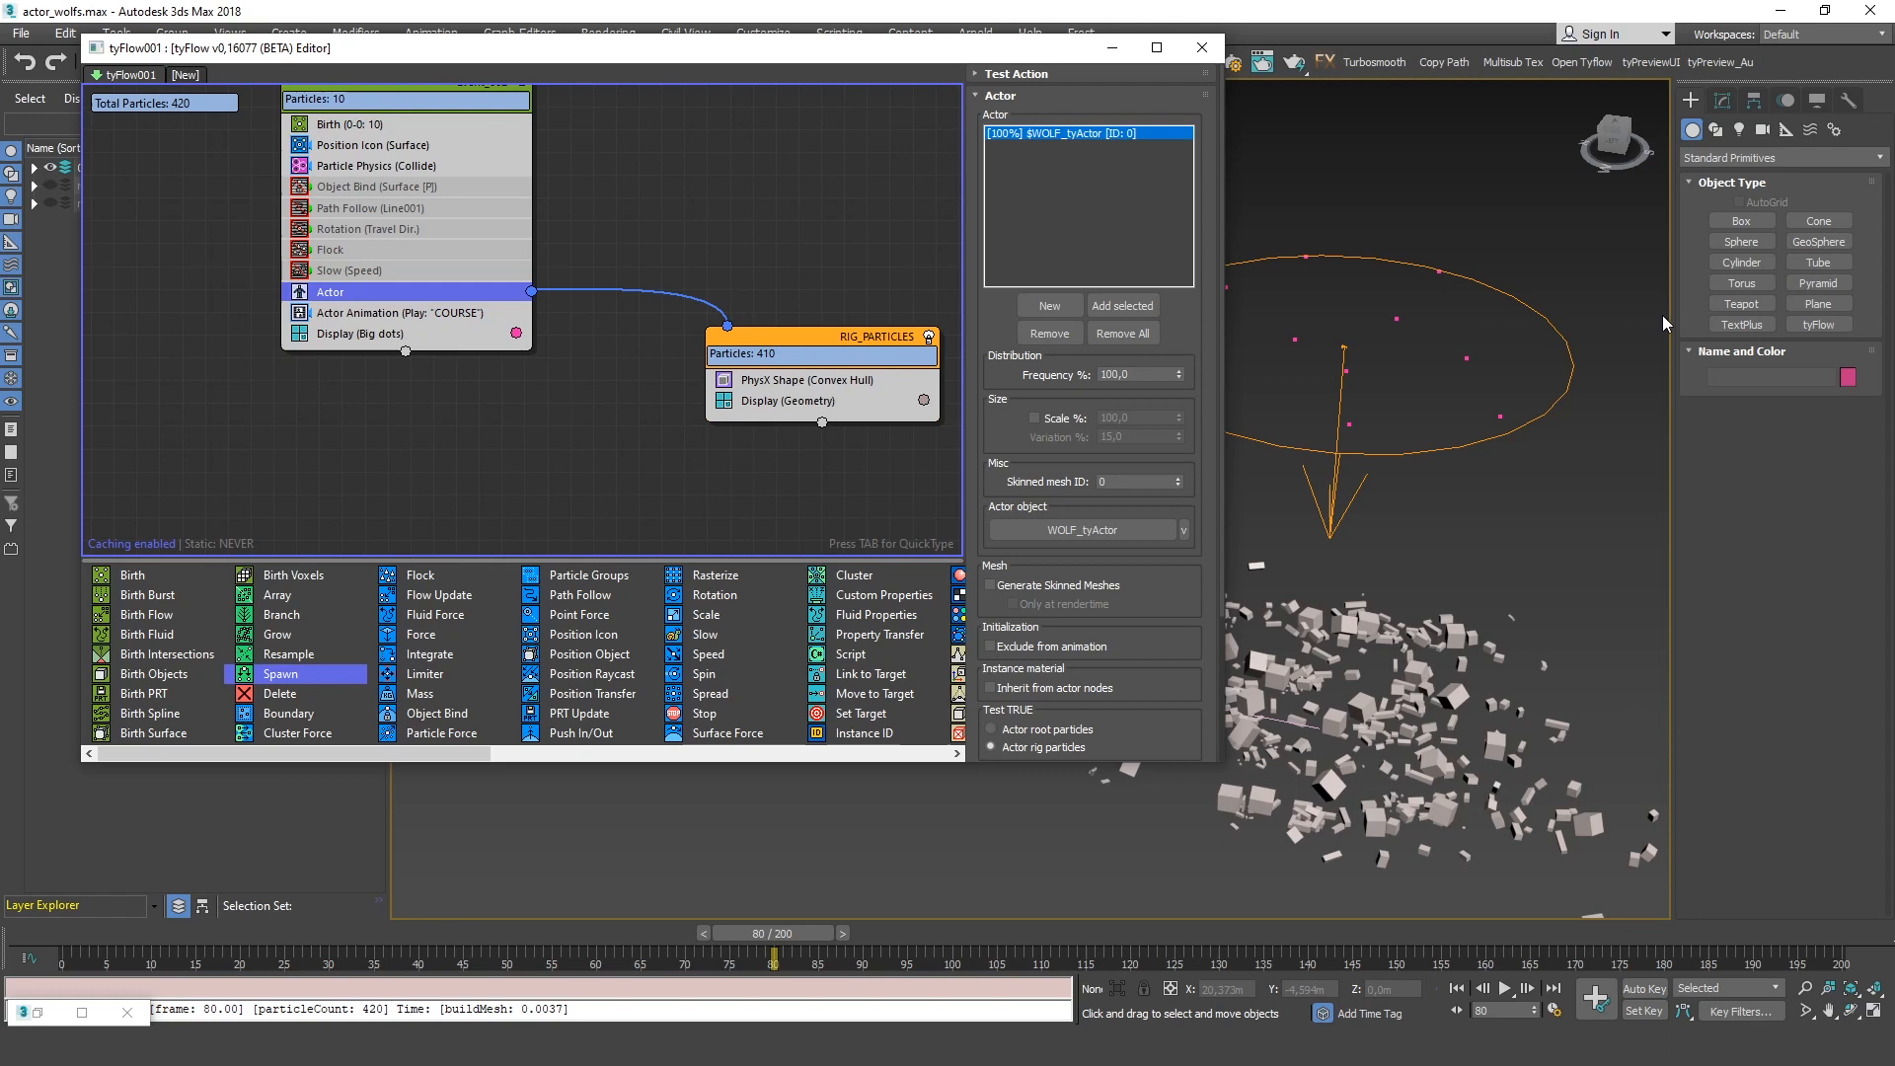
middle_drag(1487, 425, 1483, 440)
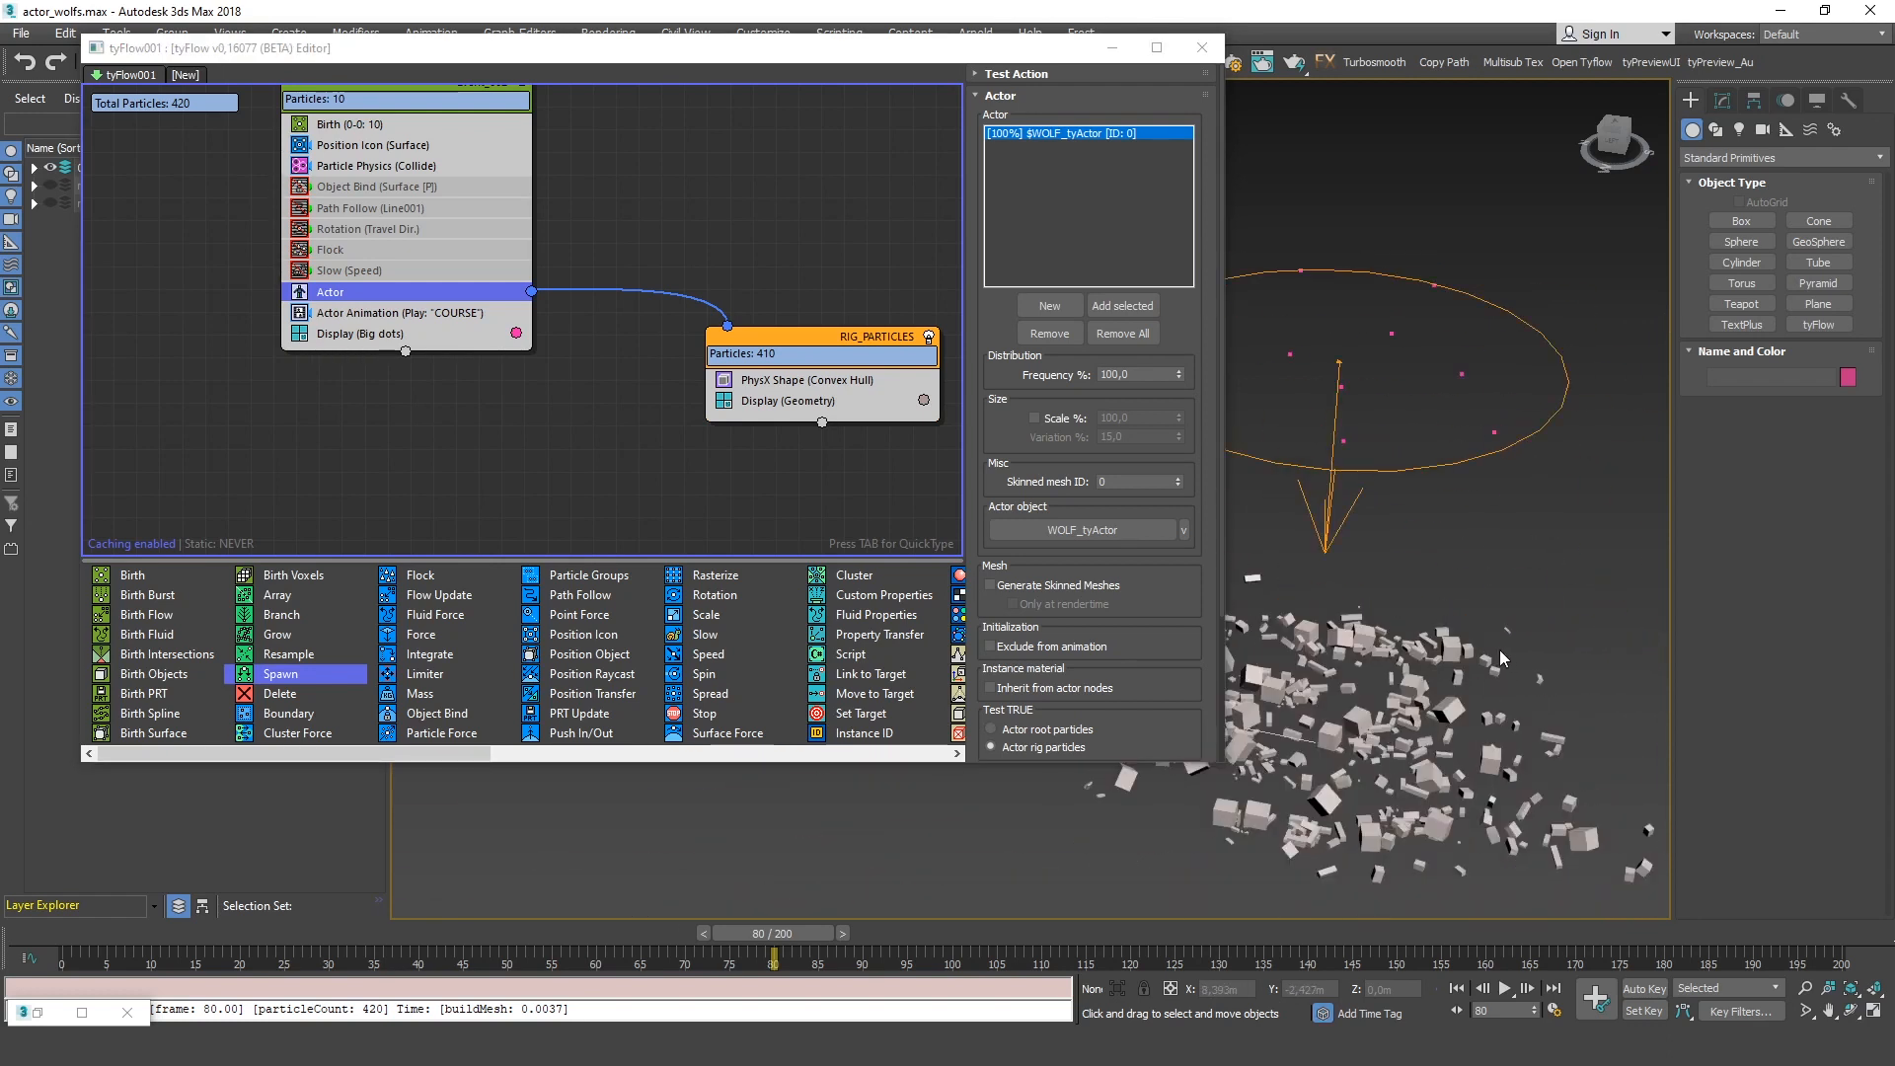
alt+middle_drag(1497, 736, 1350, 674)
alt+middle_drag(1504, 650, 1414, 419)
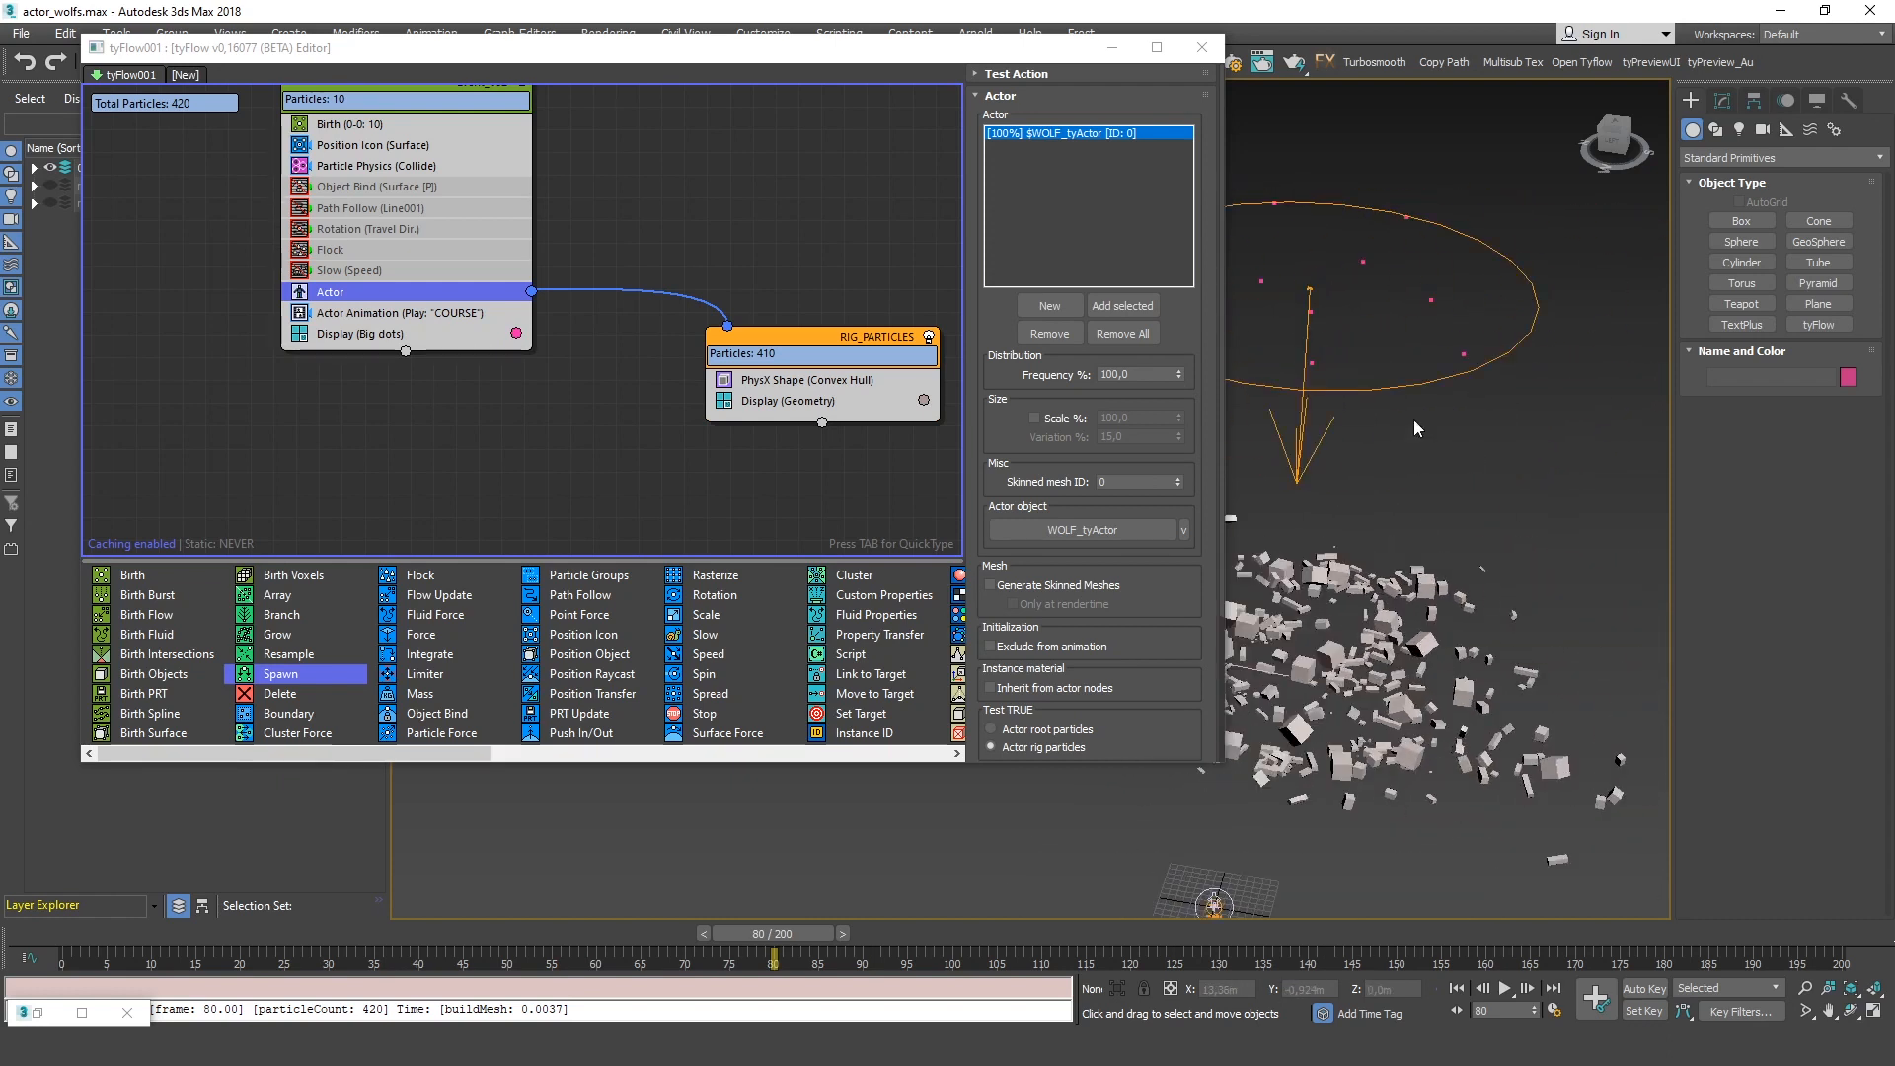
middle_drag(1400, 265, 1504, 336)
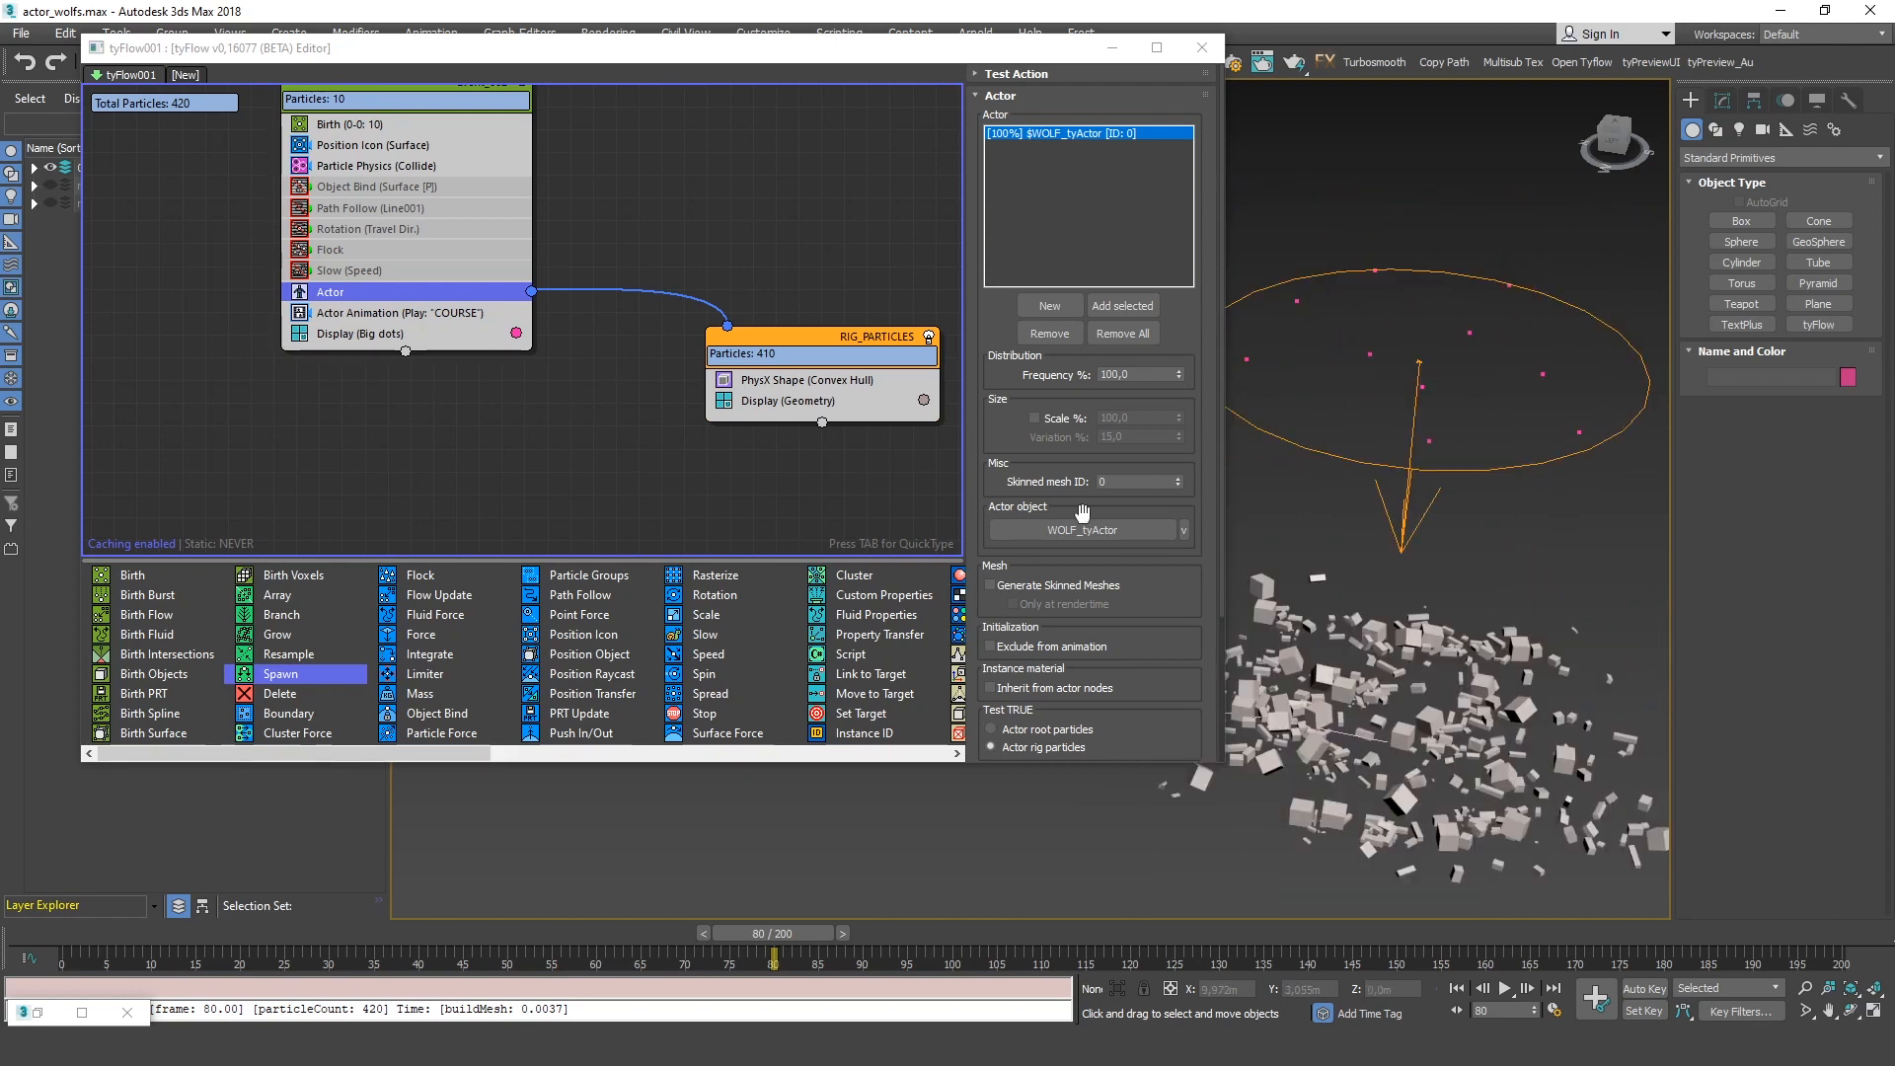
middle_drag(1466, 696, 1470, 549)
Move the RIG_PARTICLES event closer to Event_002 and add a PhysX Bind operator below its PhysX Shape
middle_drag(790, 340, 727, 340)
drag(727, 340, 624, 339)
key(Tab)
text(phys)
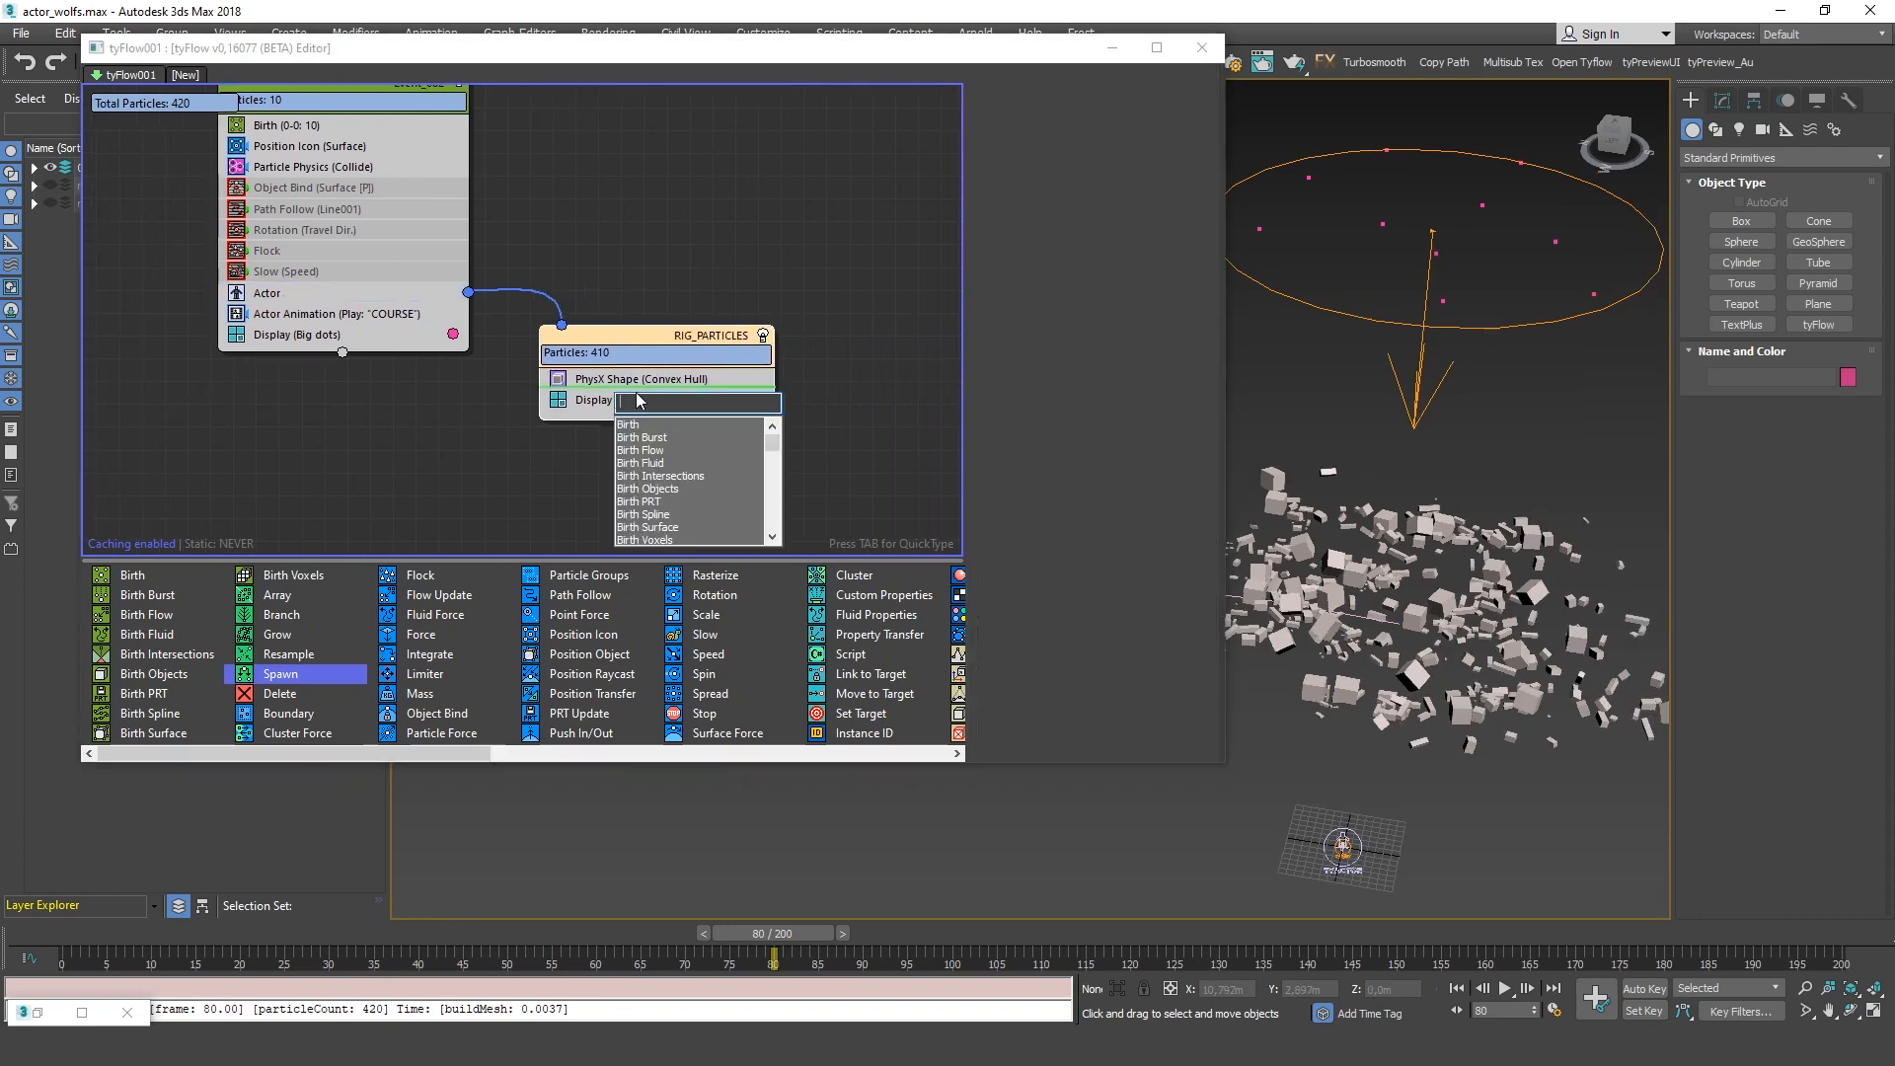
key(Return)
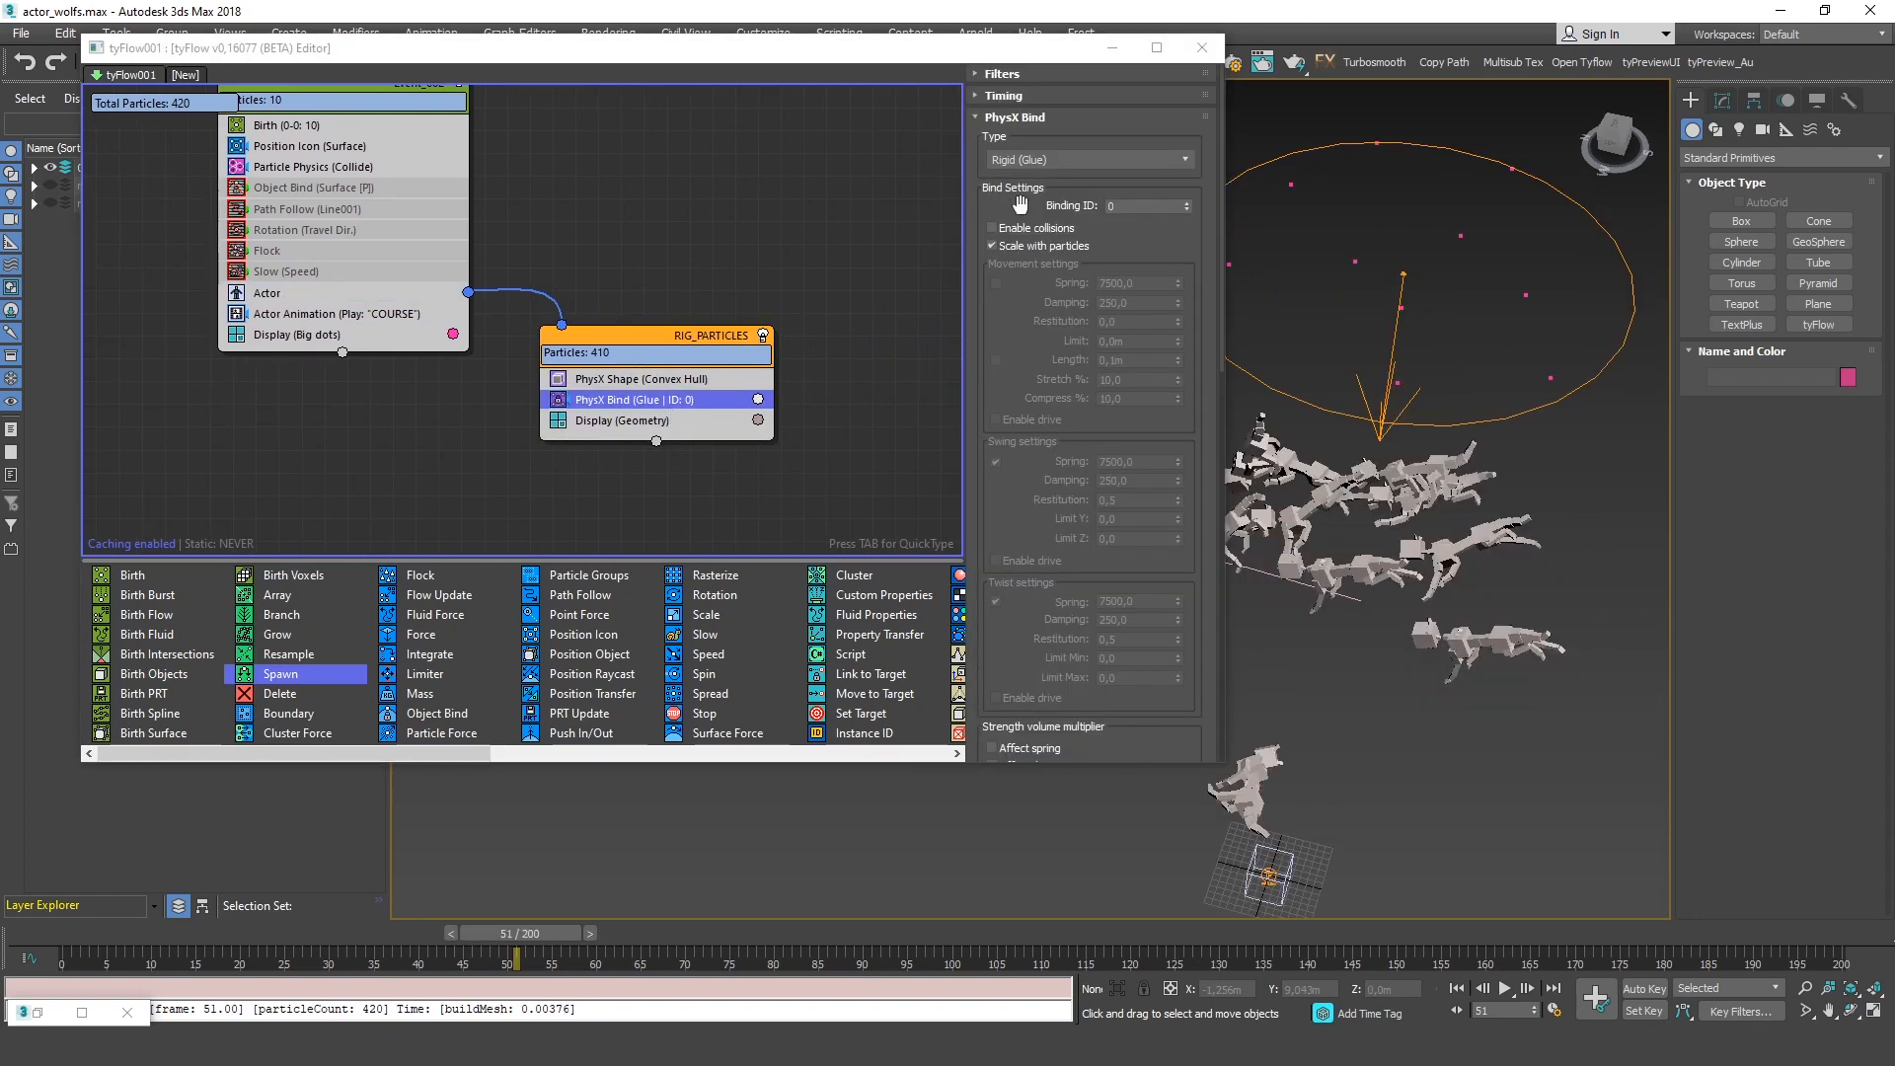
Set the PhysX Bind type to Rigid (Joint) and scrub the simulation to frame 103
click(1037, 161)
click(1037, 216)
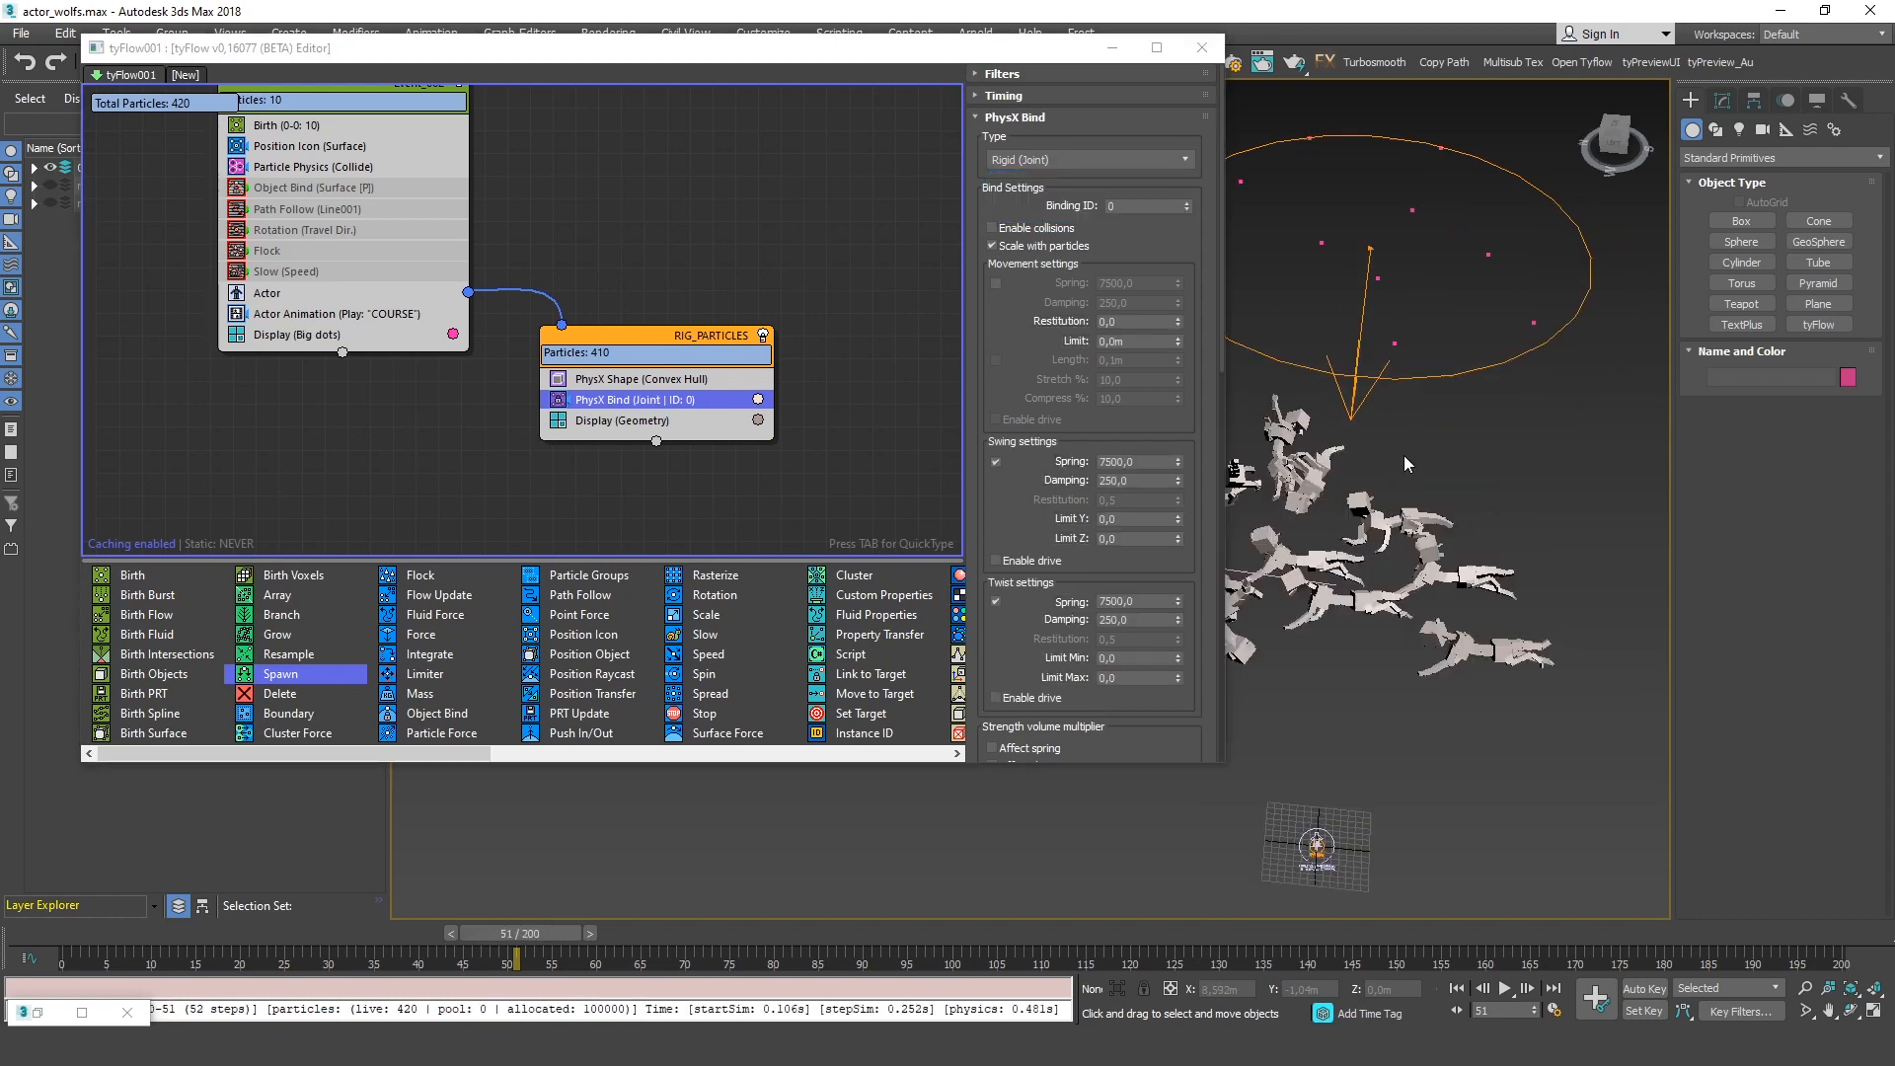
middle_drag(1346, 475, 1409, 488)
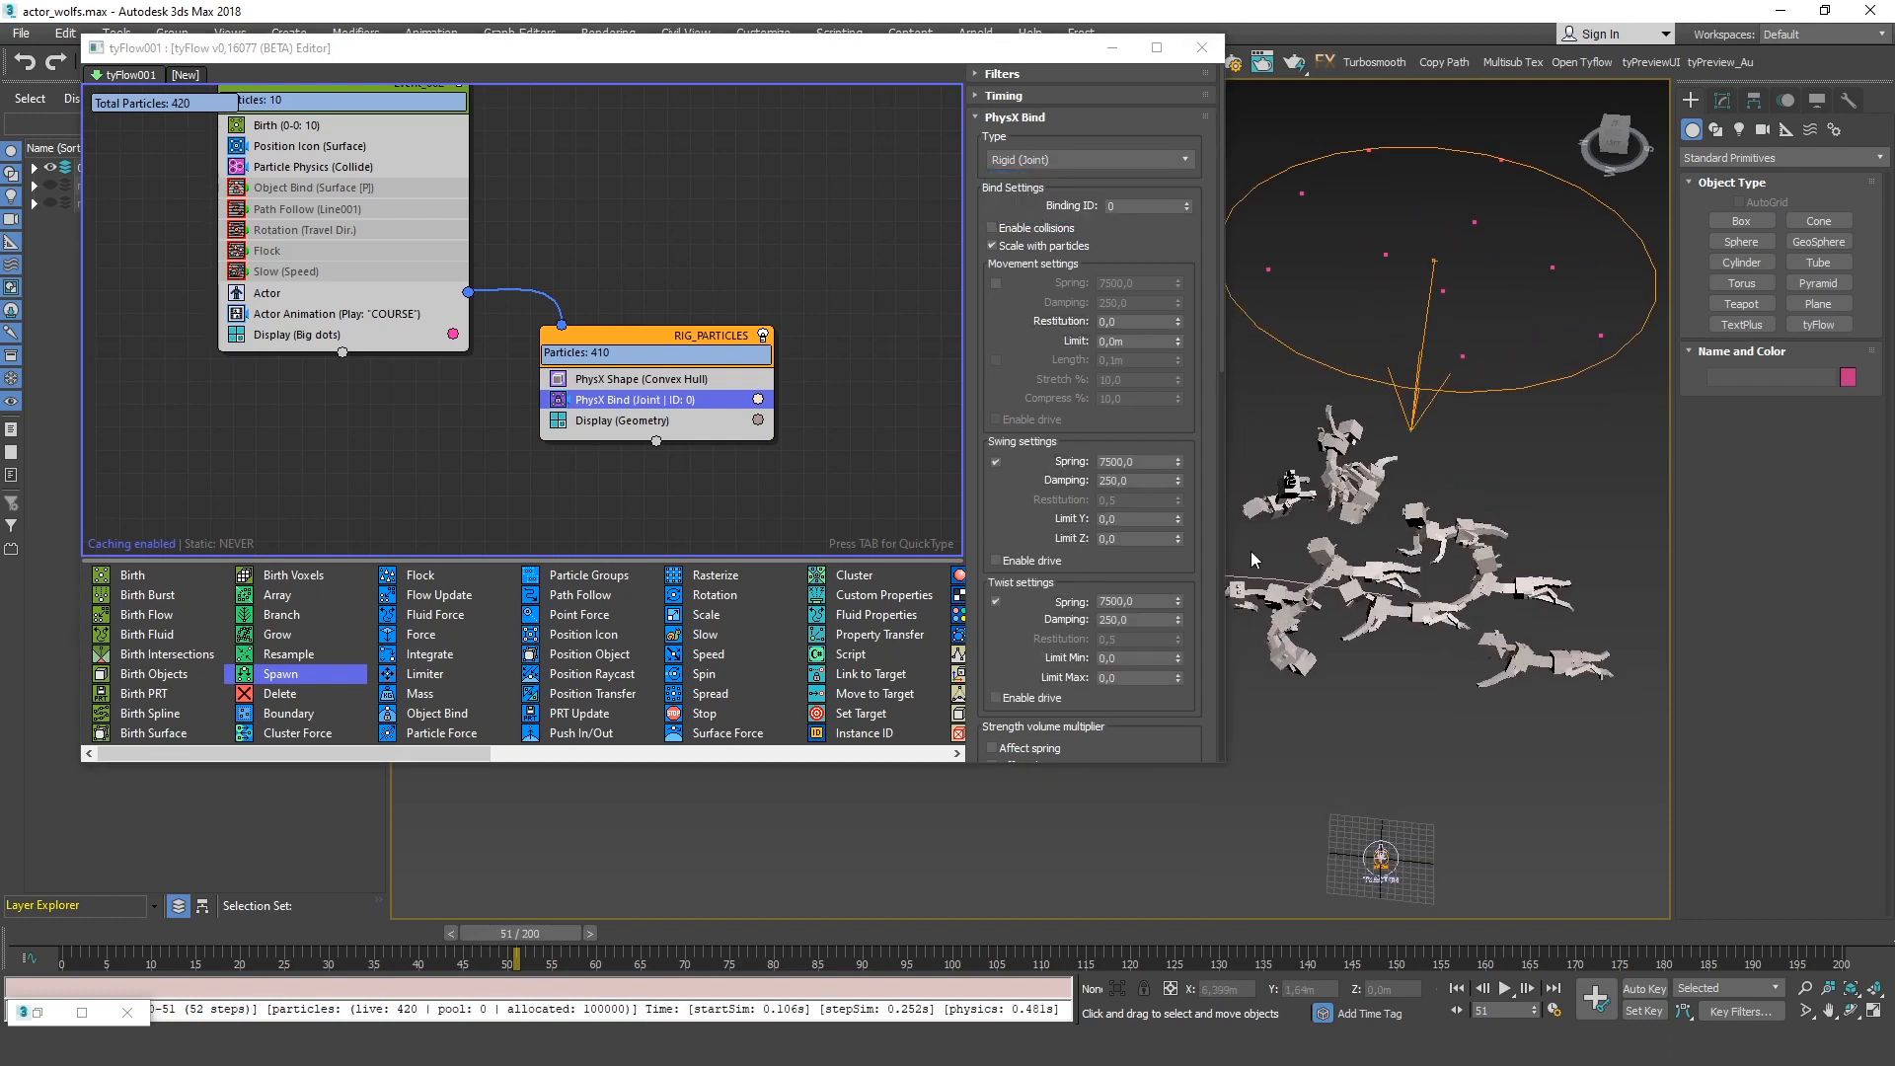
drag(80, 936, 577, 957)
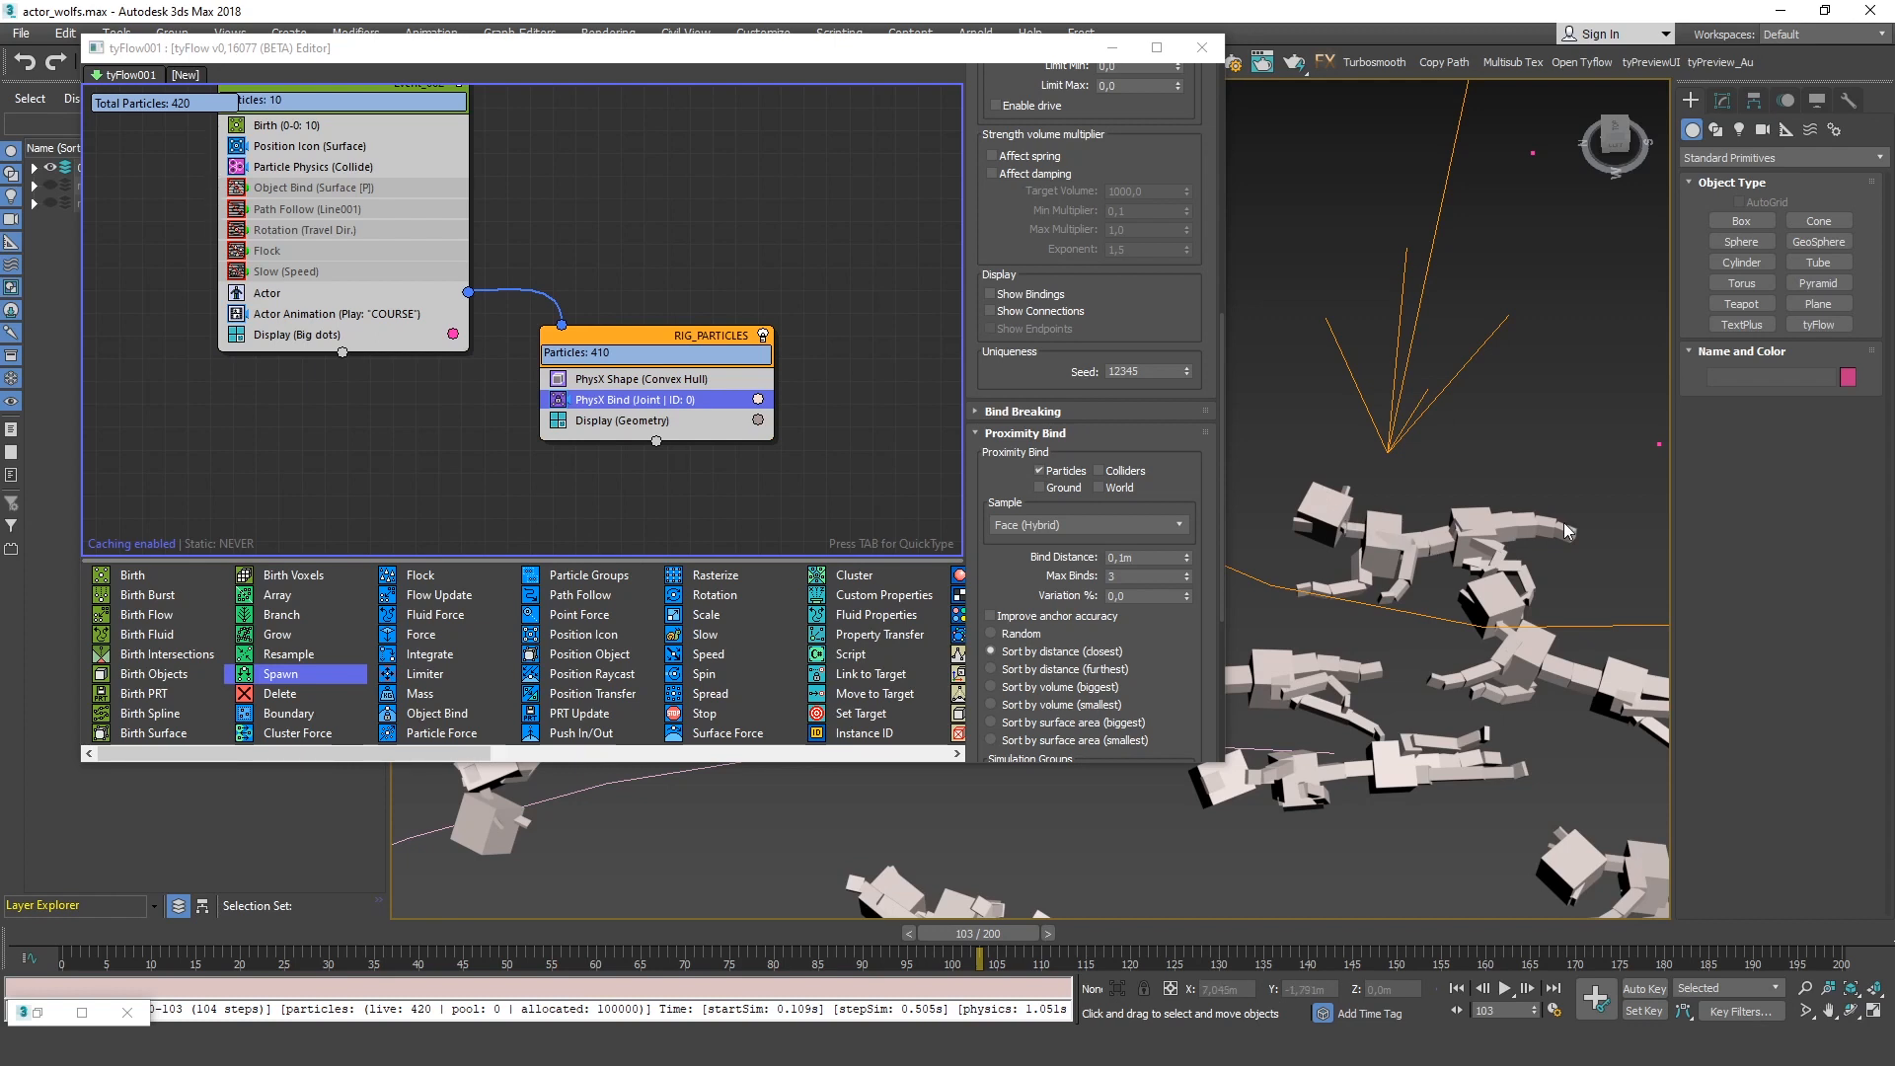
middle_drag(1460, 534, 1451, 587)
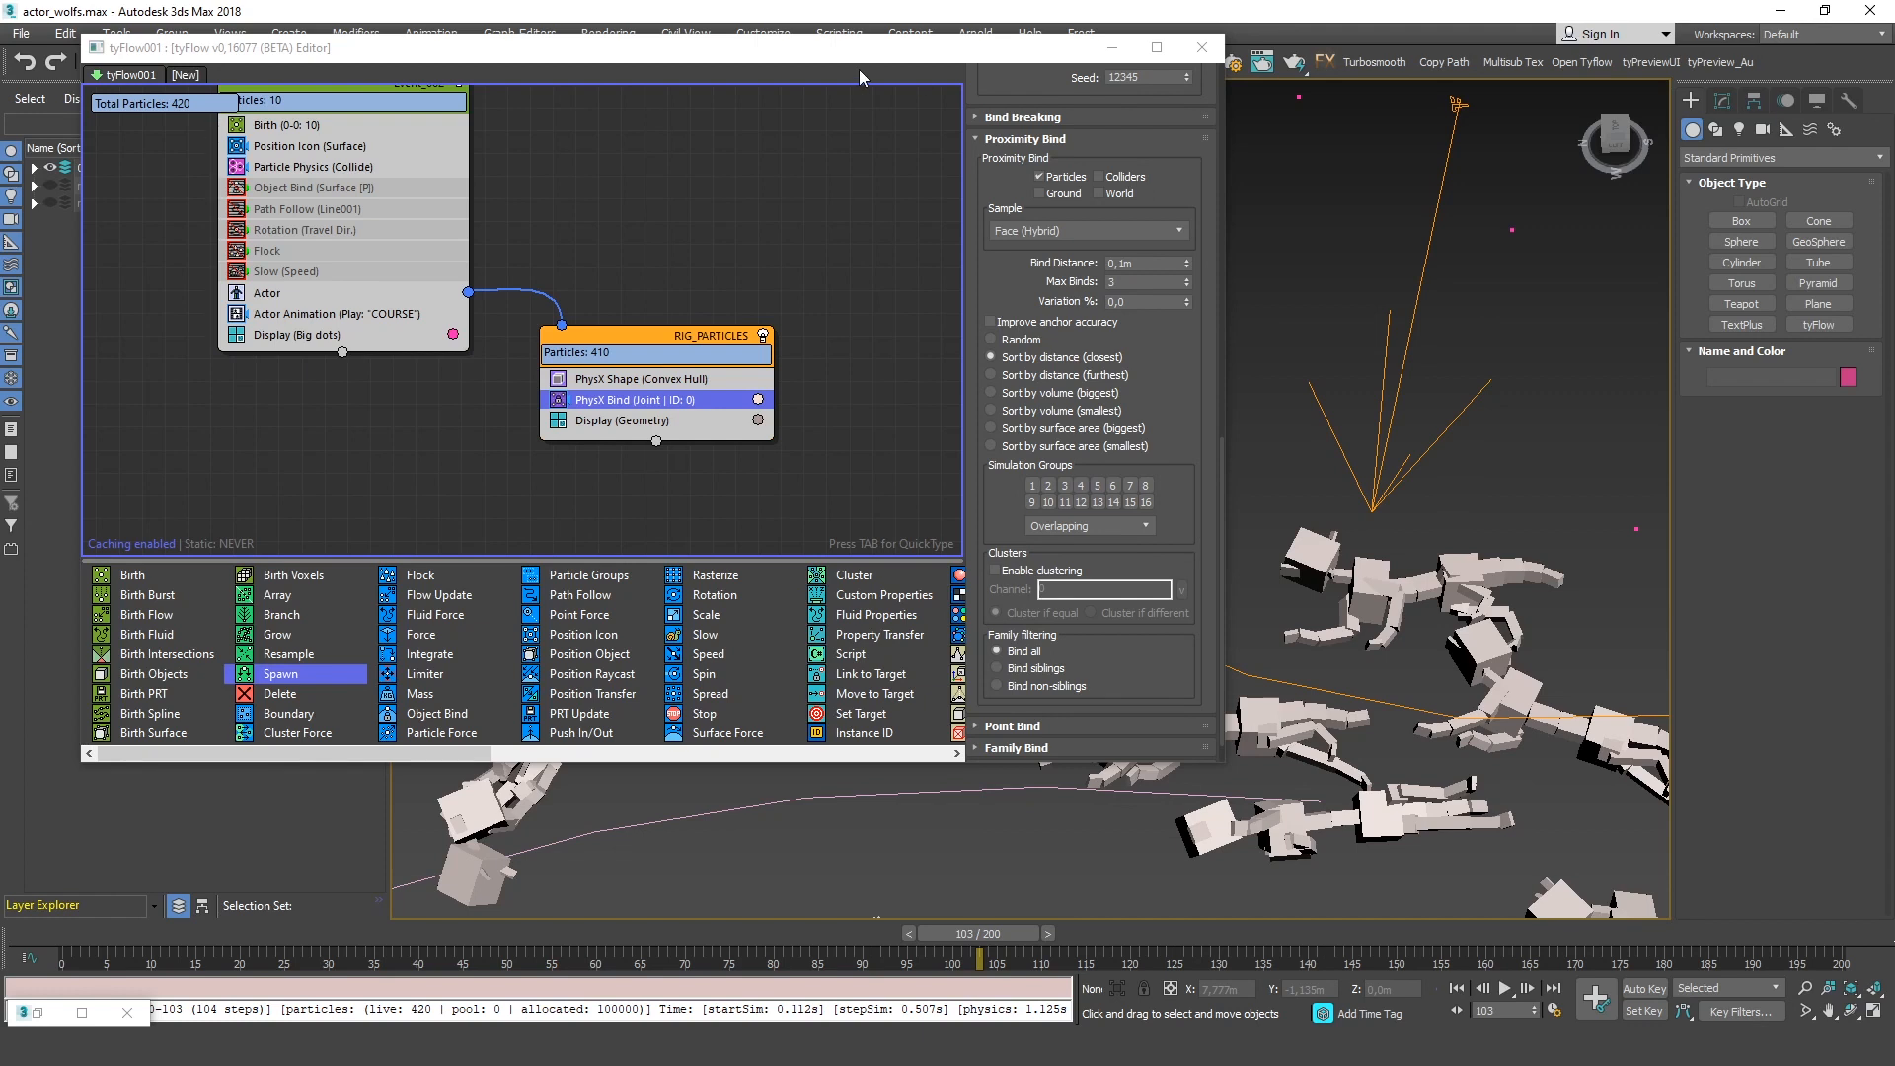
Set the PhysX Bind's Proximity Bind family filtering to Bind siblings and view the whole wolf pack
drag(997, 291, 993, 1)
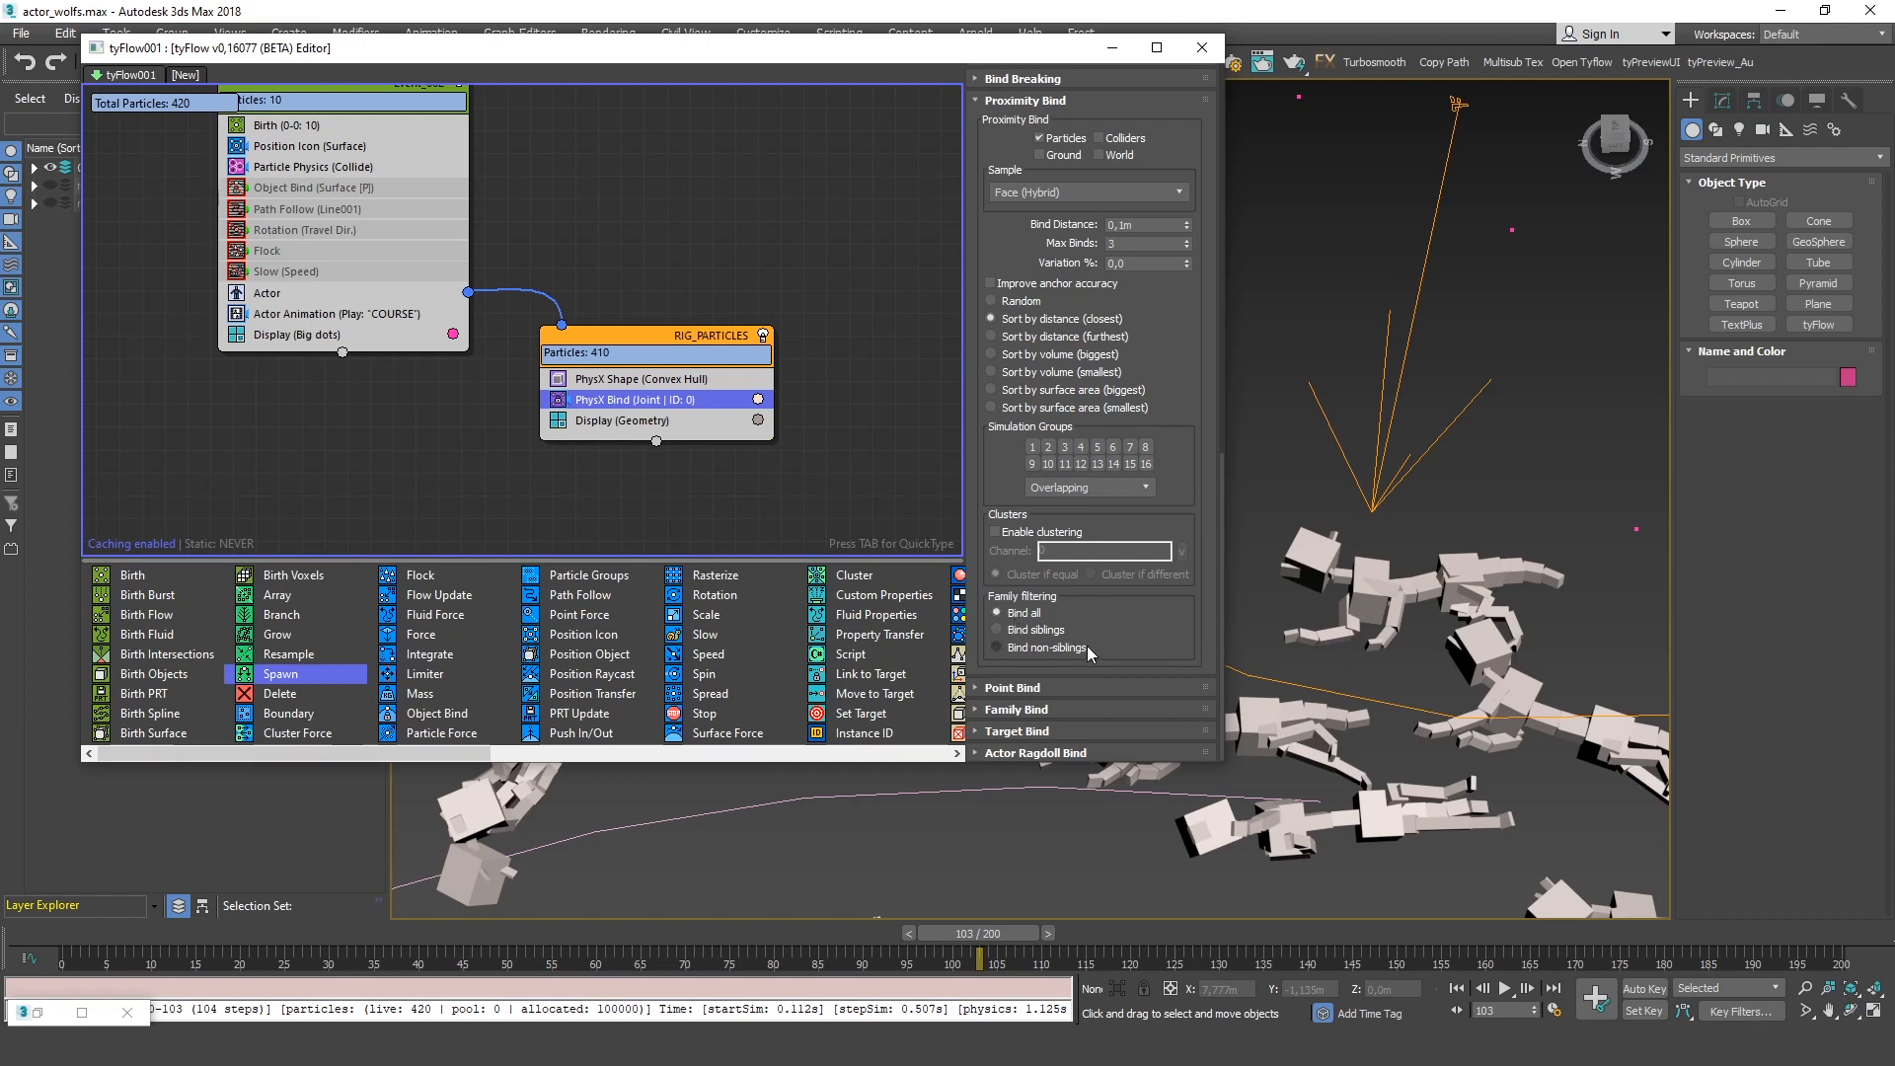
click(1016, 631)
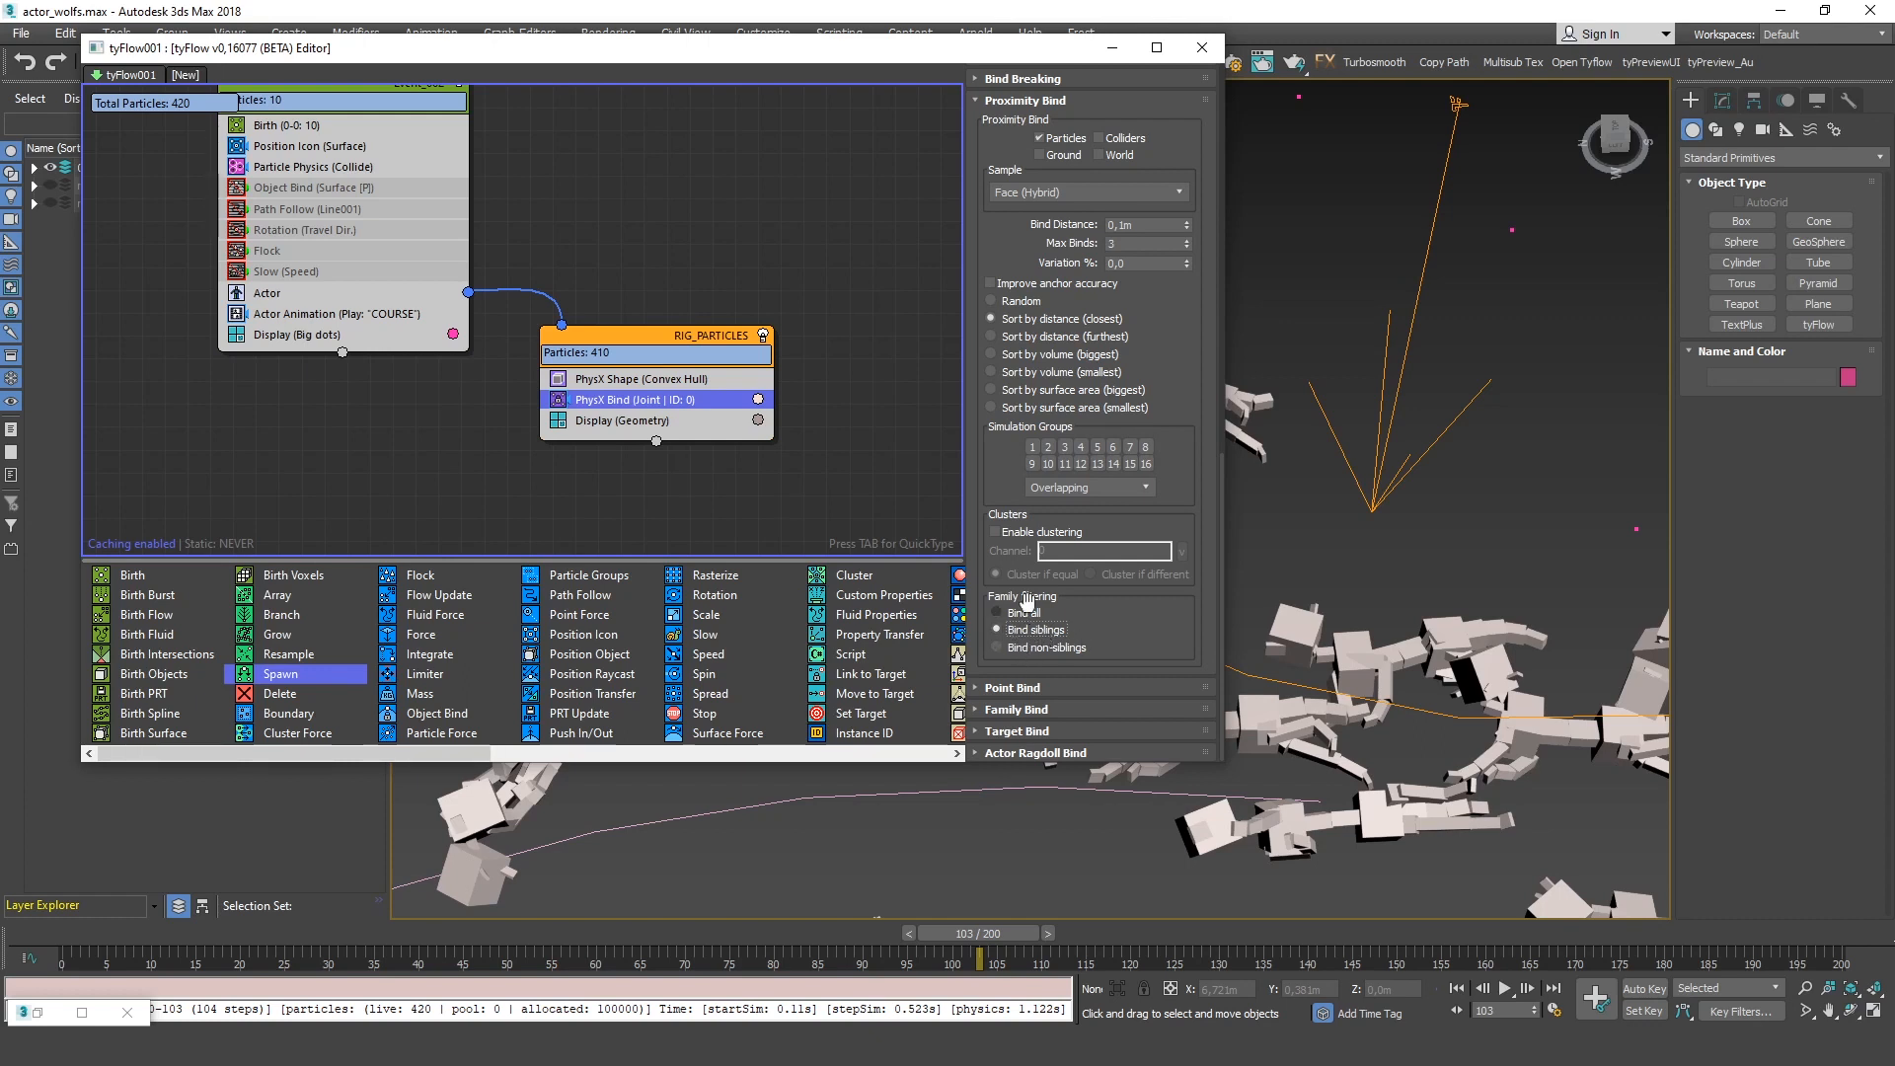
scroll(1468, 514, down, 3)
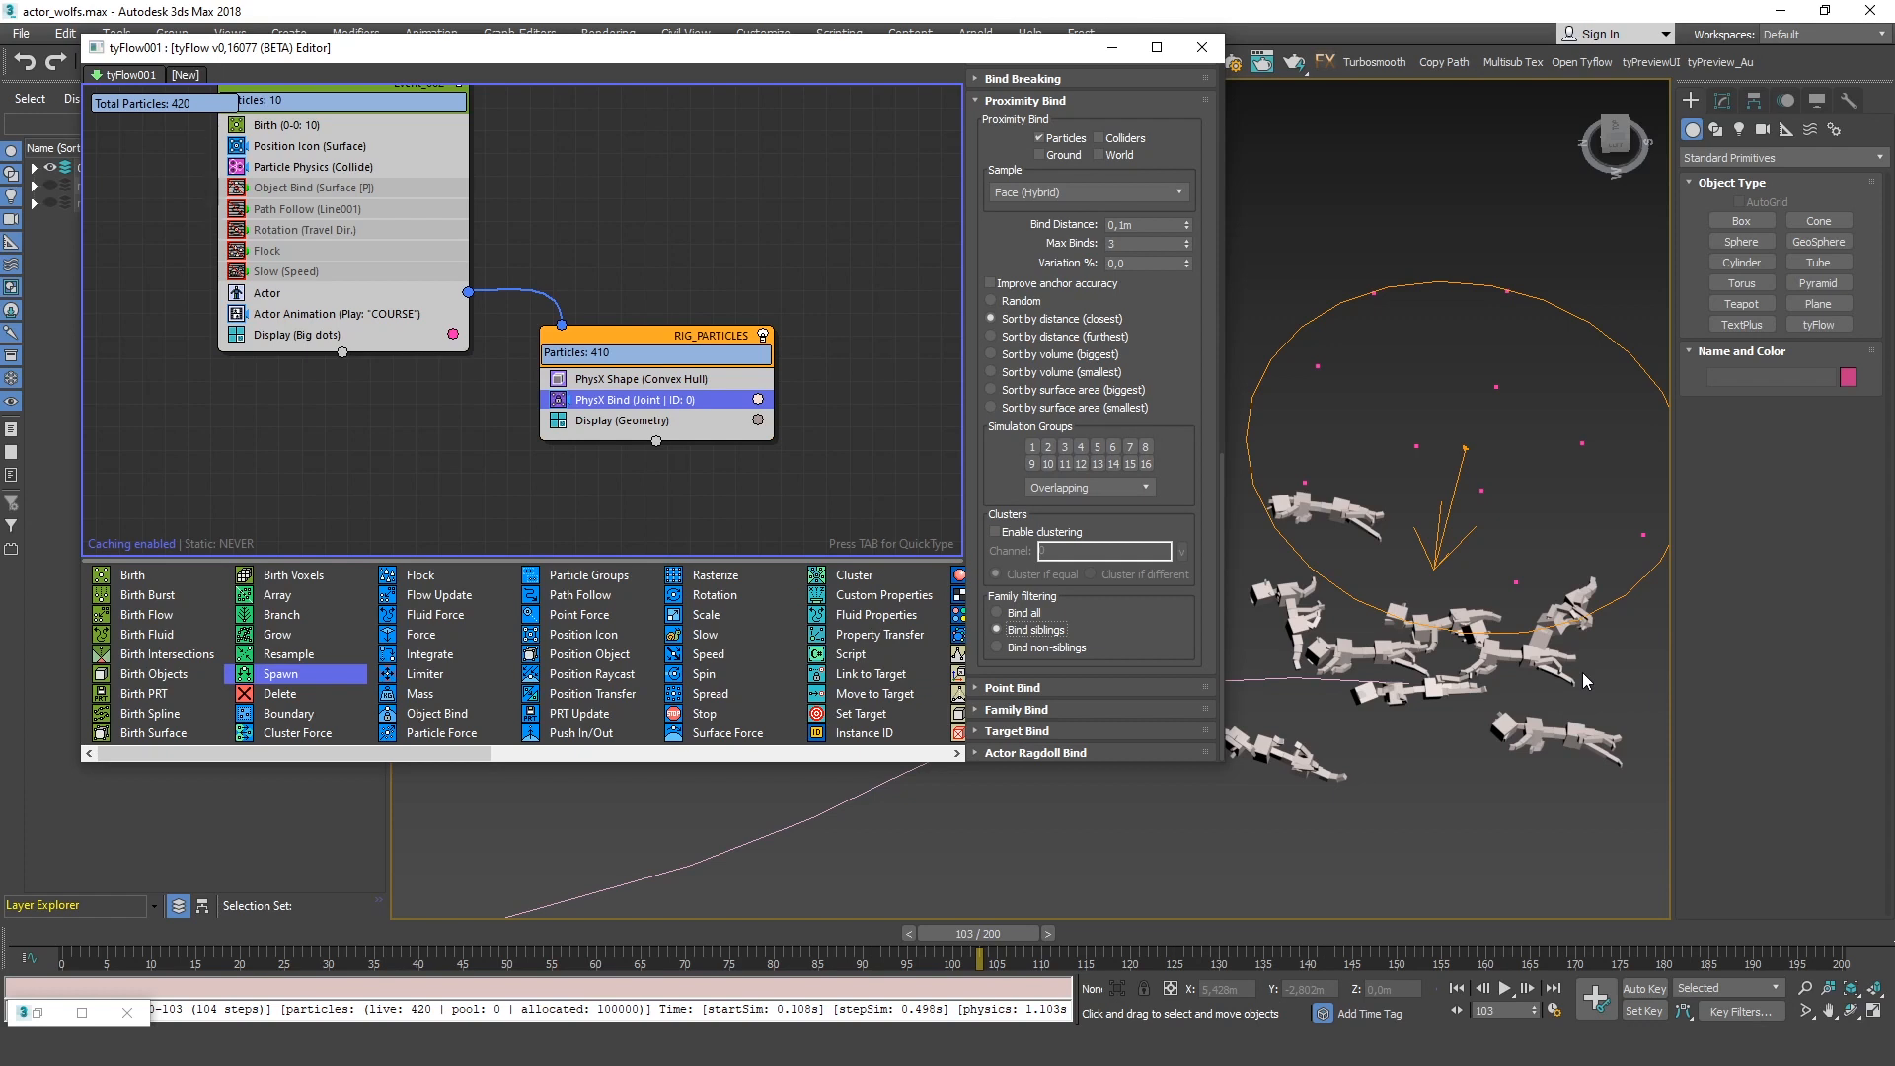
Switch the Proximity Bind family filtering to Bind all for comparison, and return it to Bind siblings
click(1017, 614)
scroll(1315, 573, down, 10)
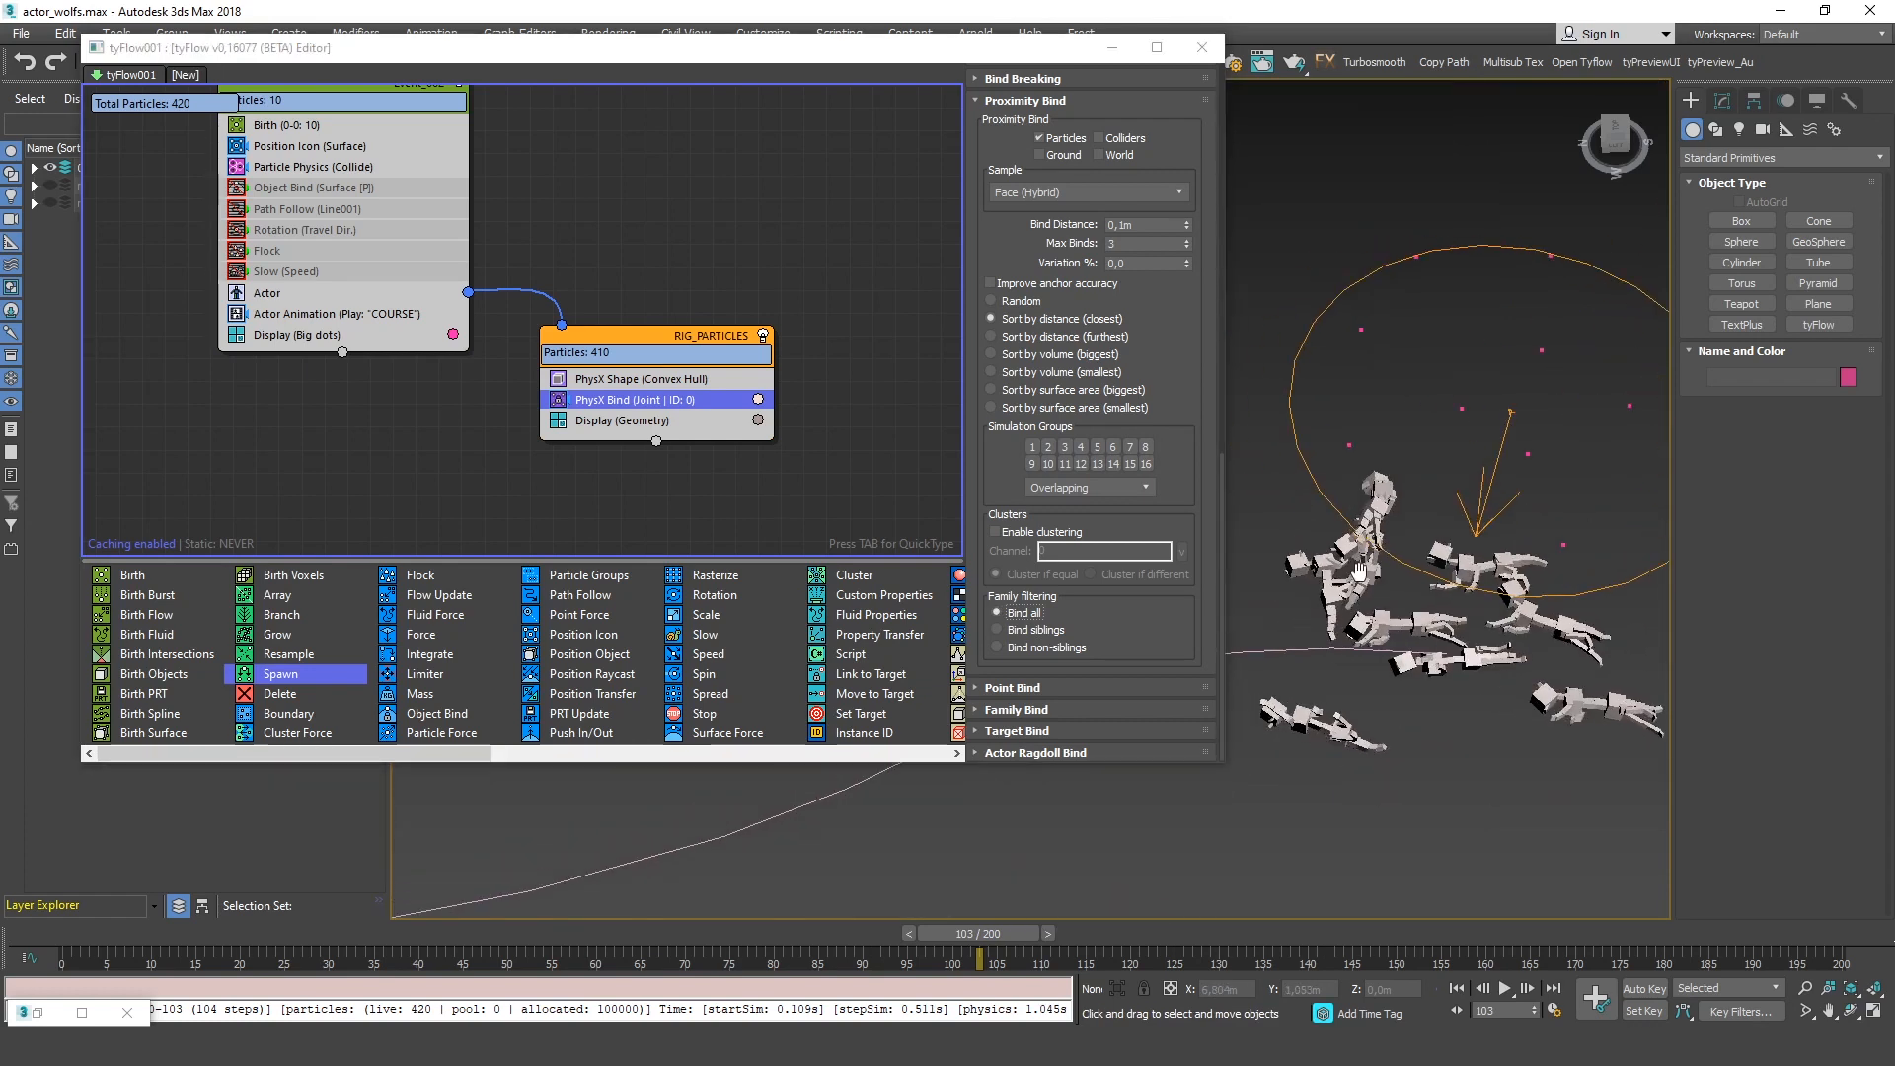
scroll(1338, 563, up, 4)
scroll(1418, 499, up, 2)
click(997, 630)
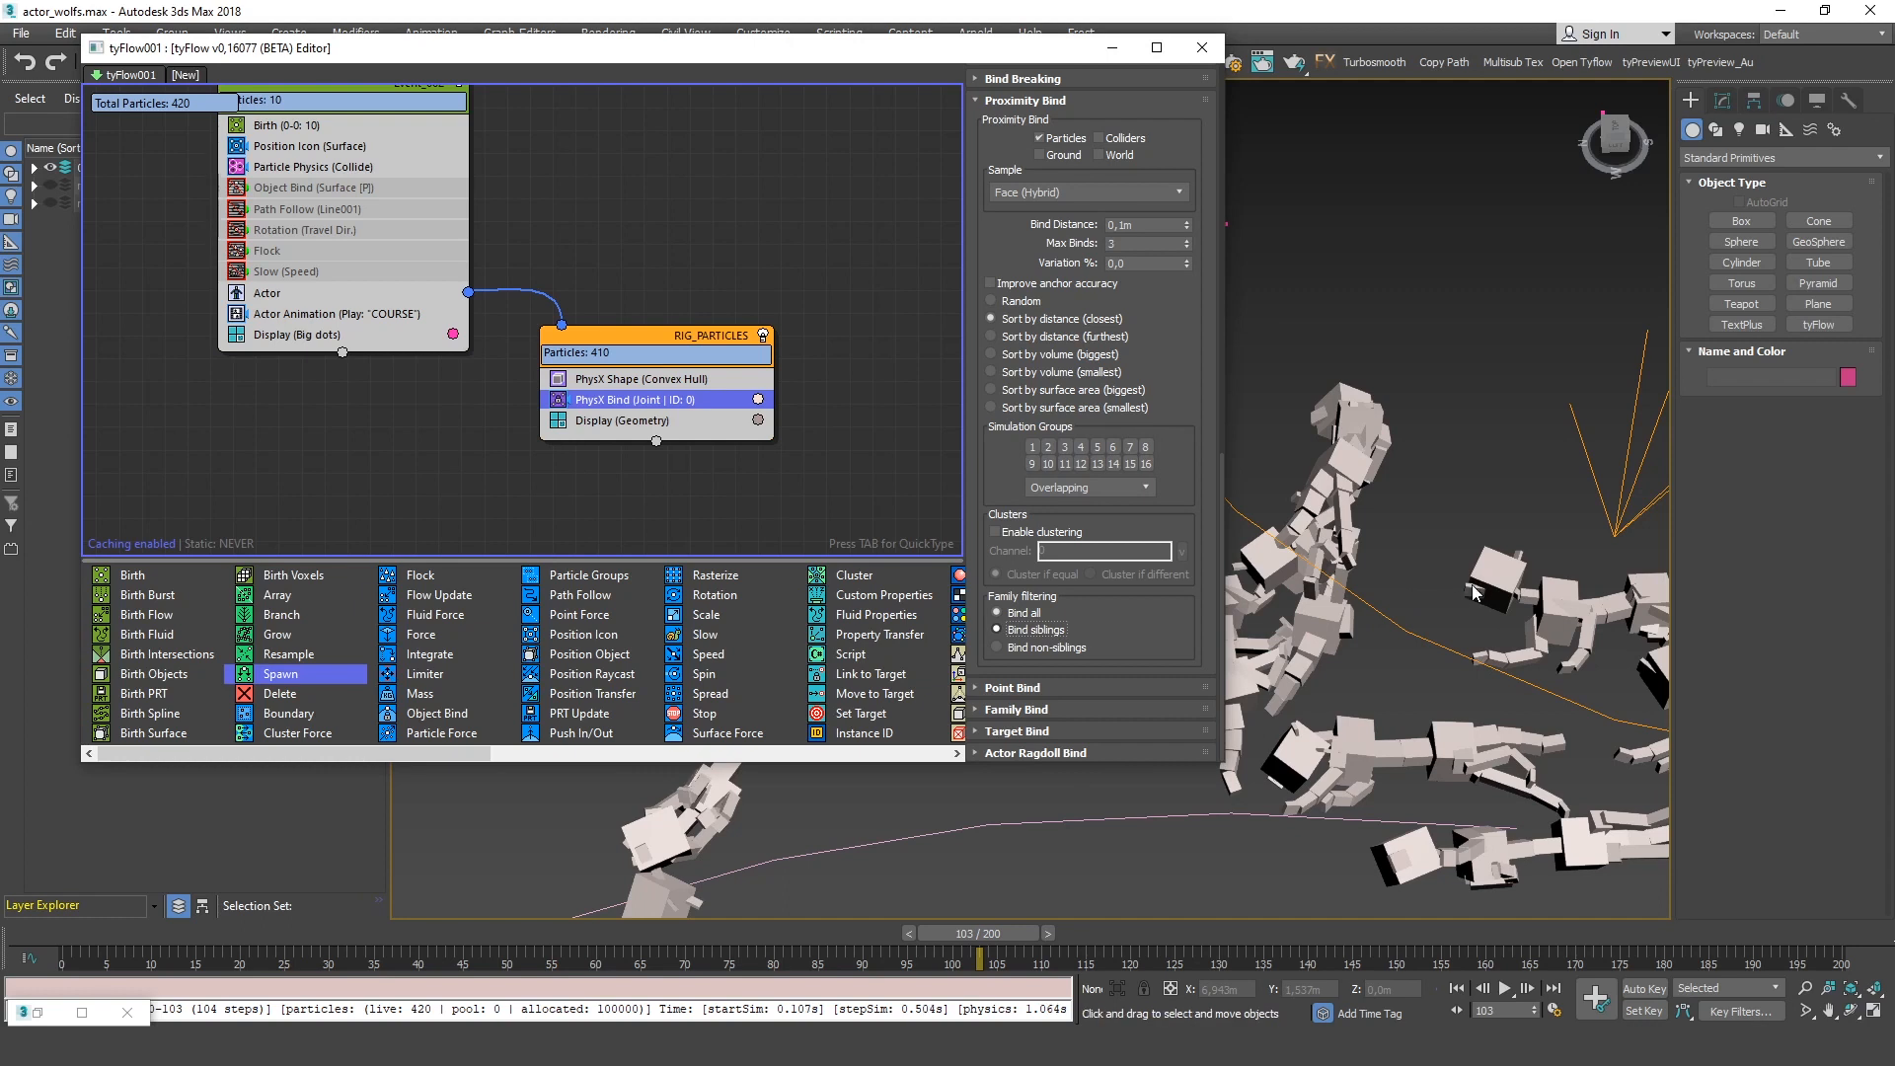
middle_drag(1491, 651, 1475, 542)
scroll(1381, 544, down, 5)
scroll(1372, 546, up, 5)
middle_drag(1216, 523, 1419, 638)
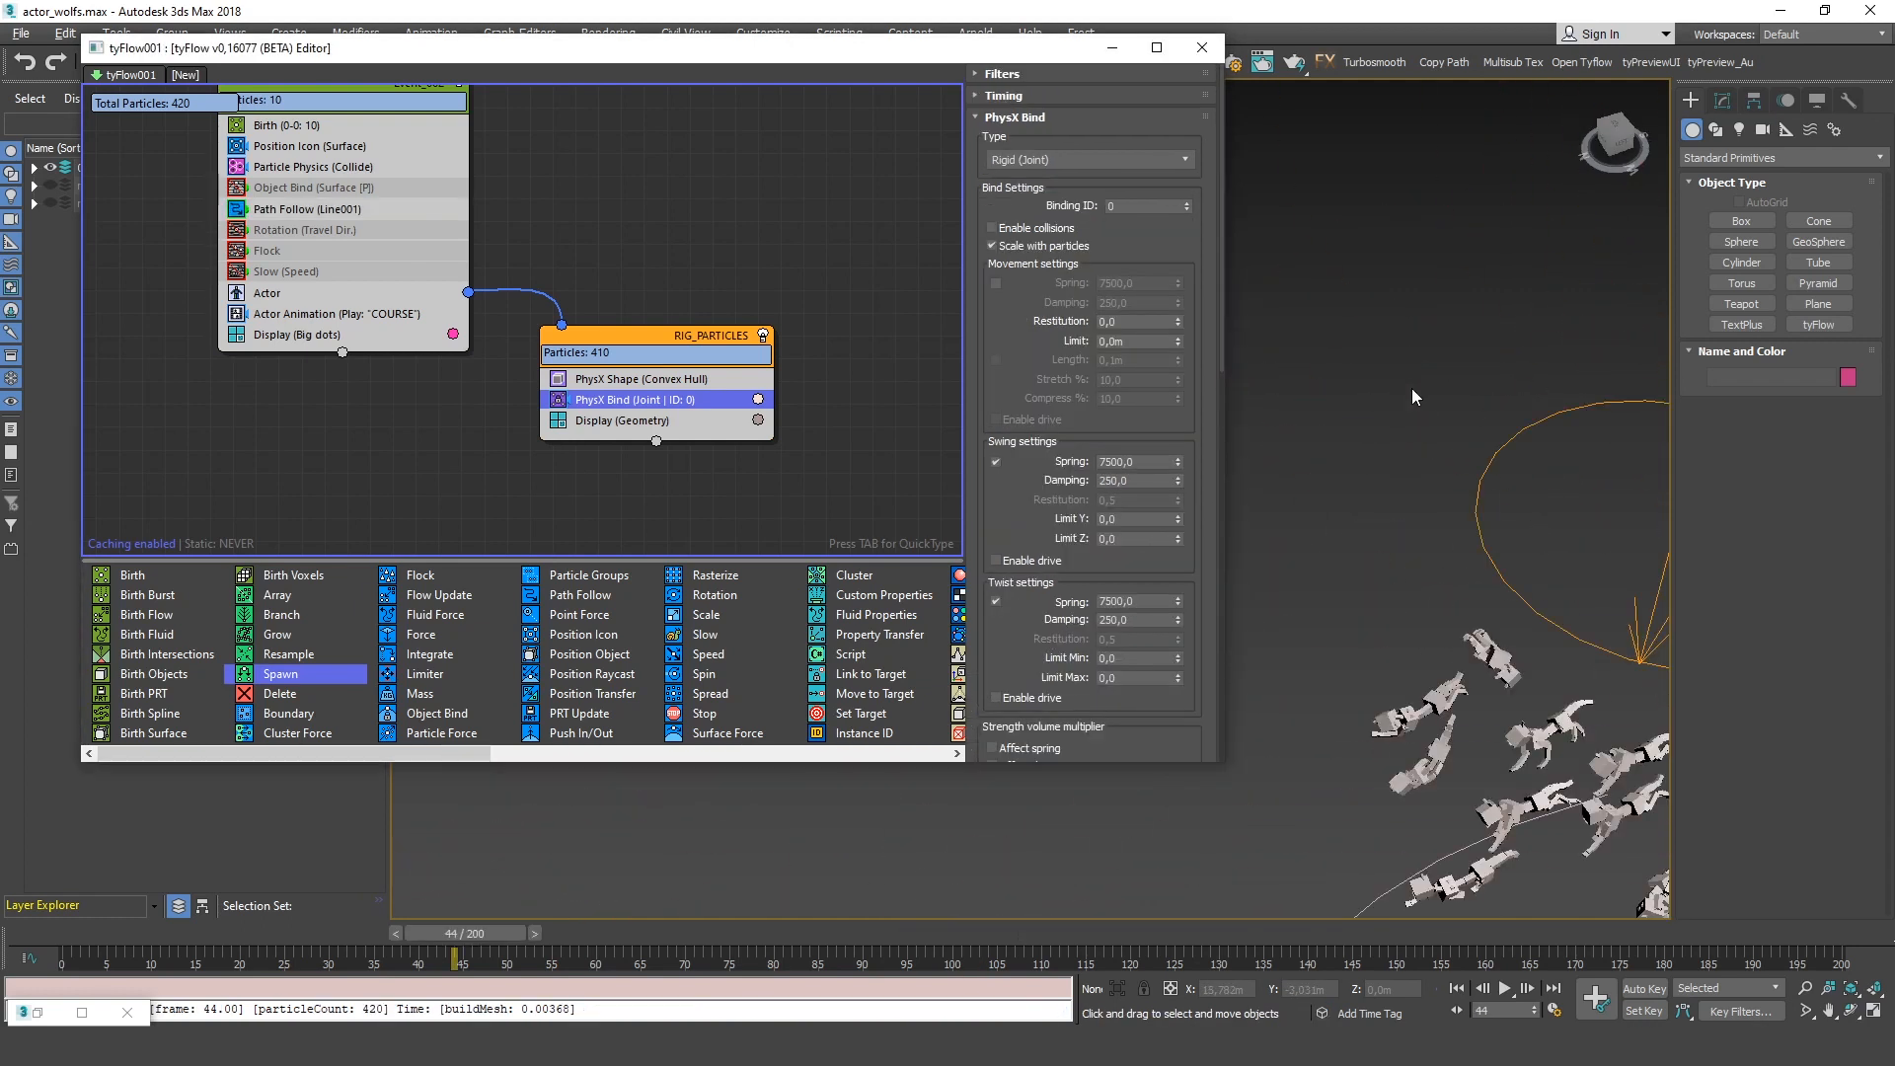
Disable the Path Follow (Line001) operator in Event_002
middle_drag(1412, 388, 1294, 328)
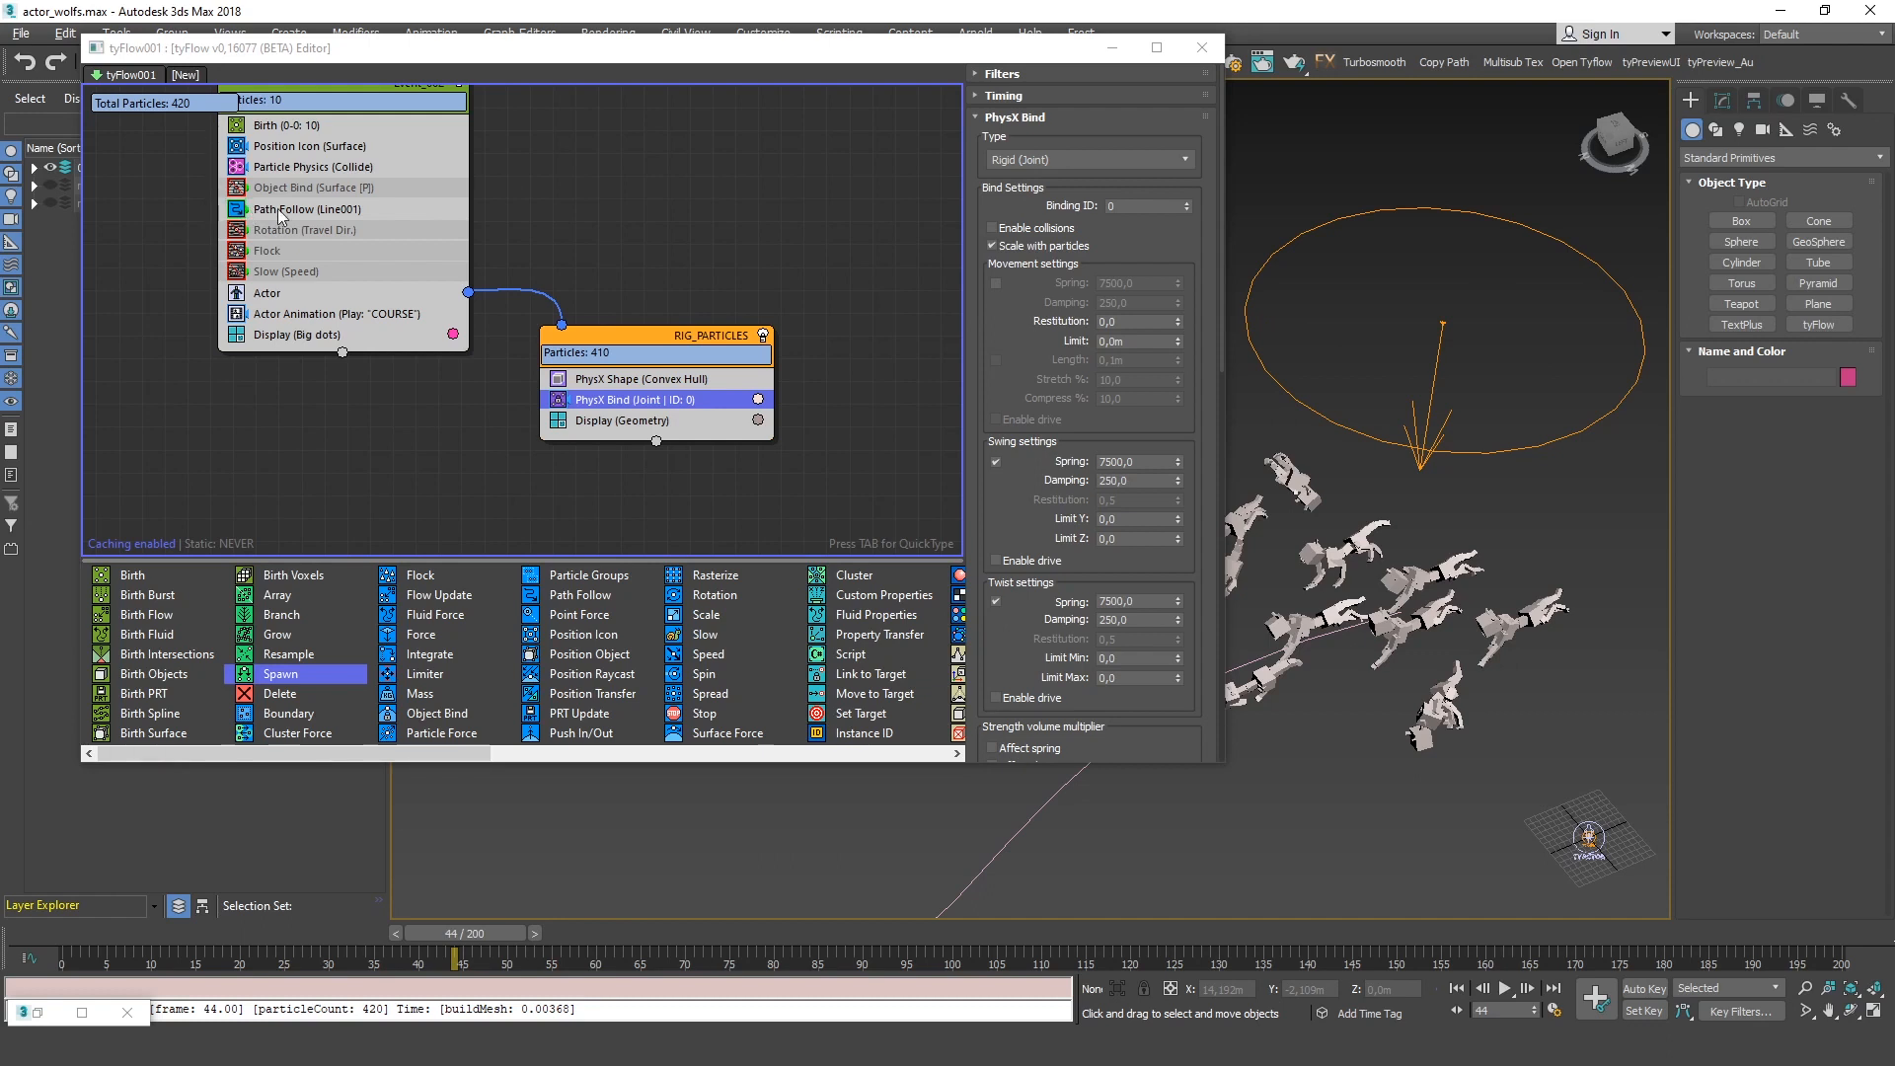
click(420, 209)
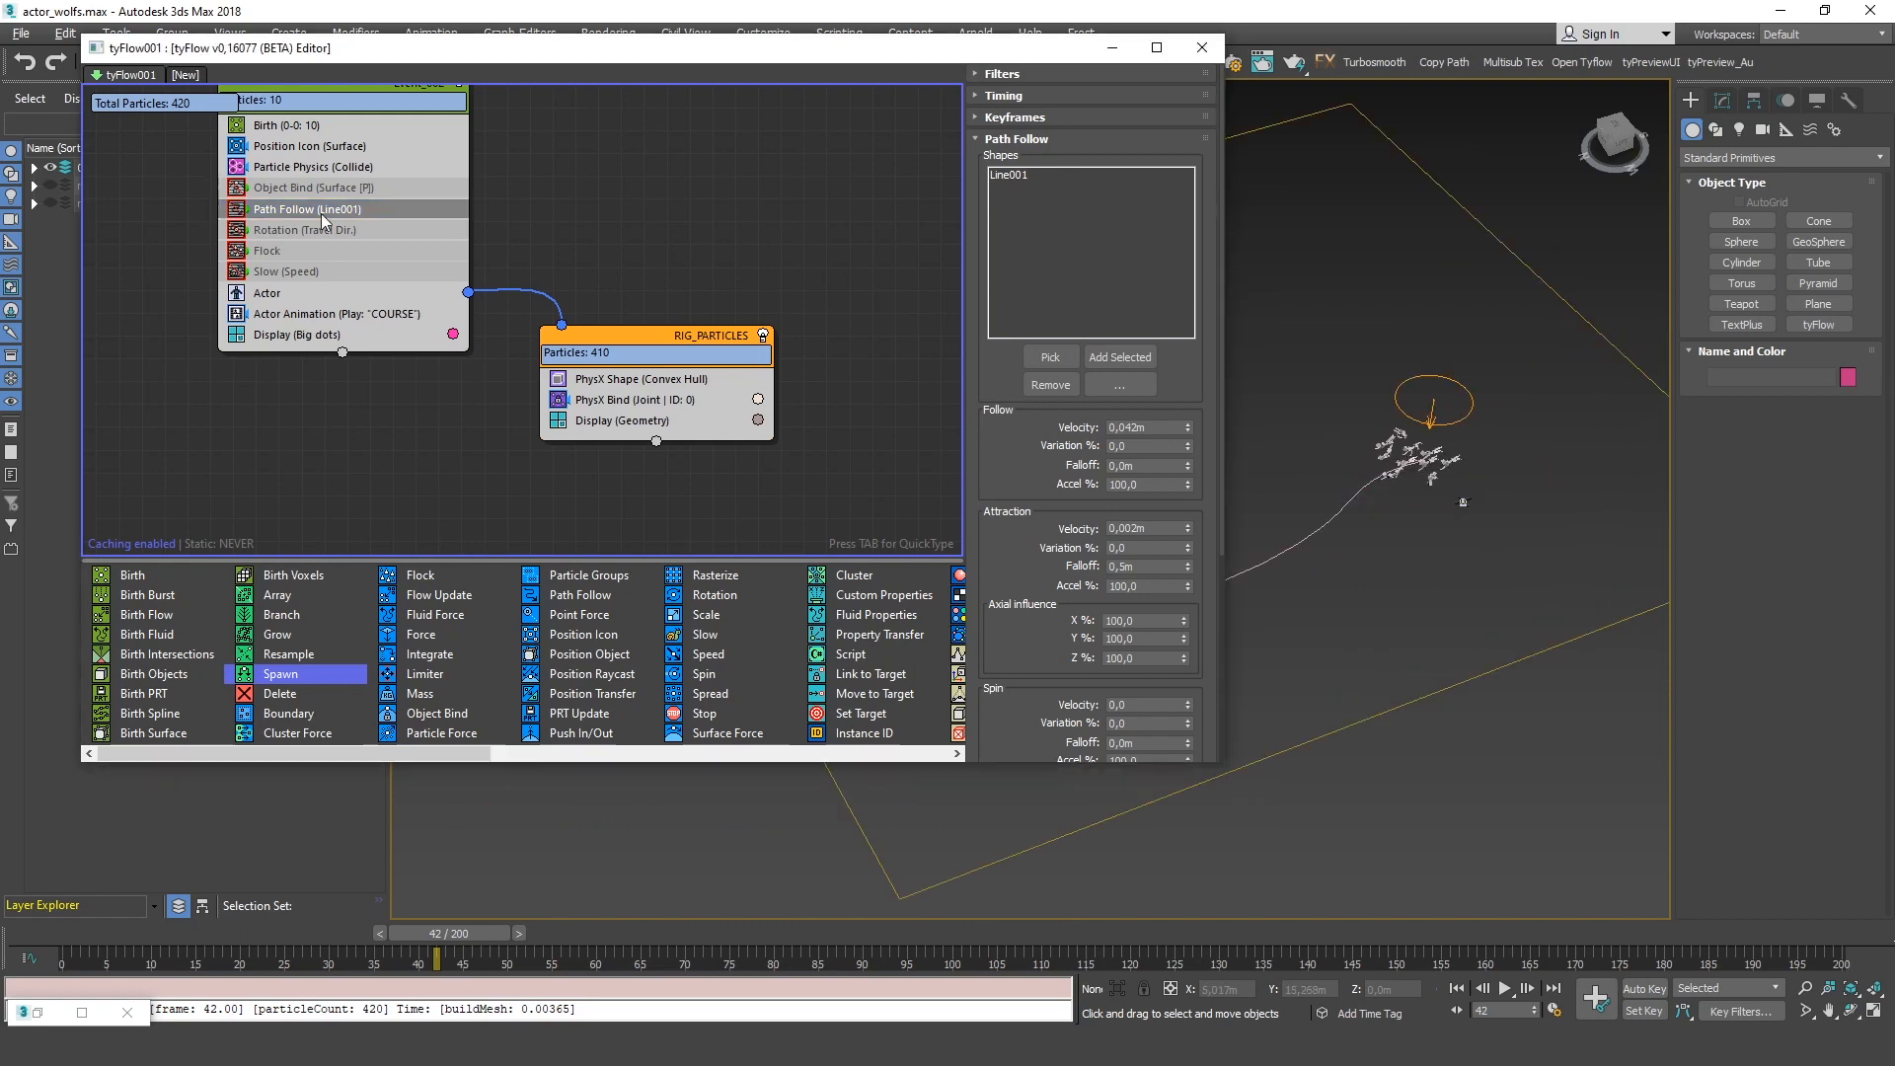
click(237, 209)
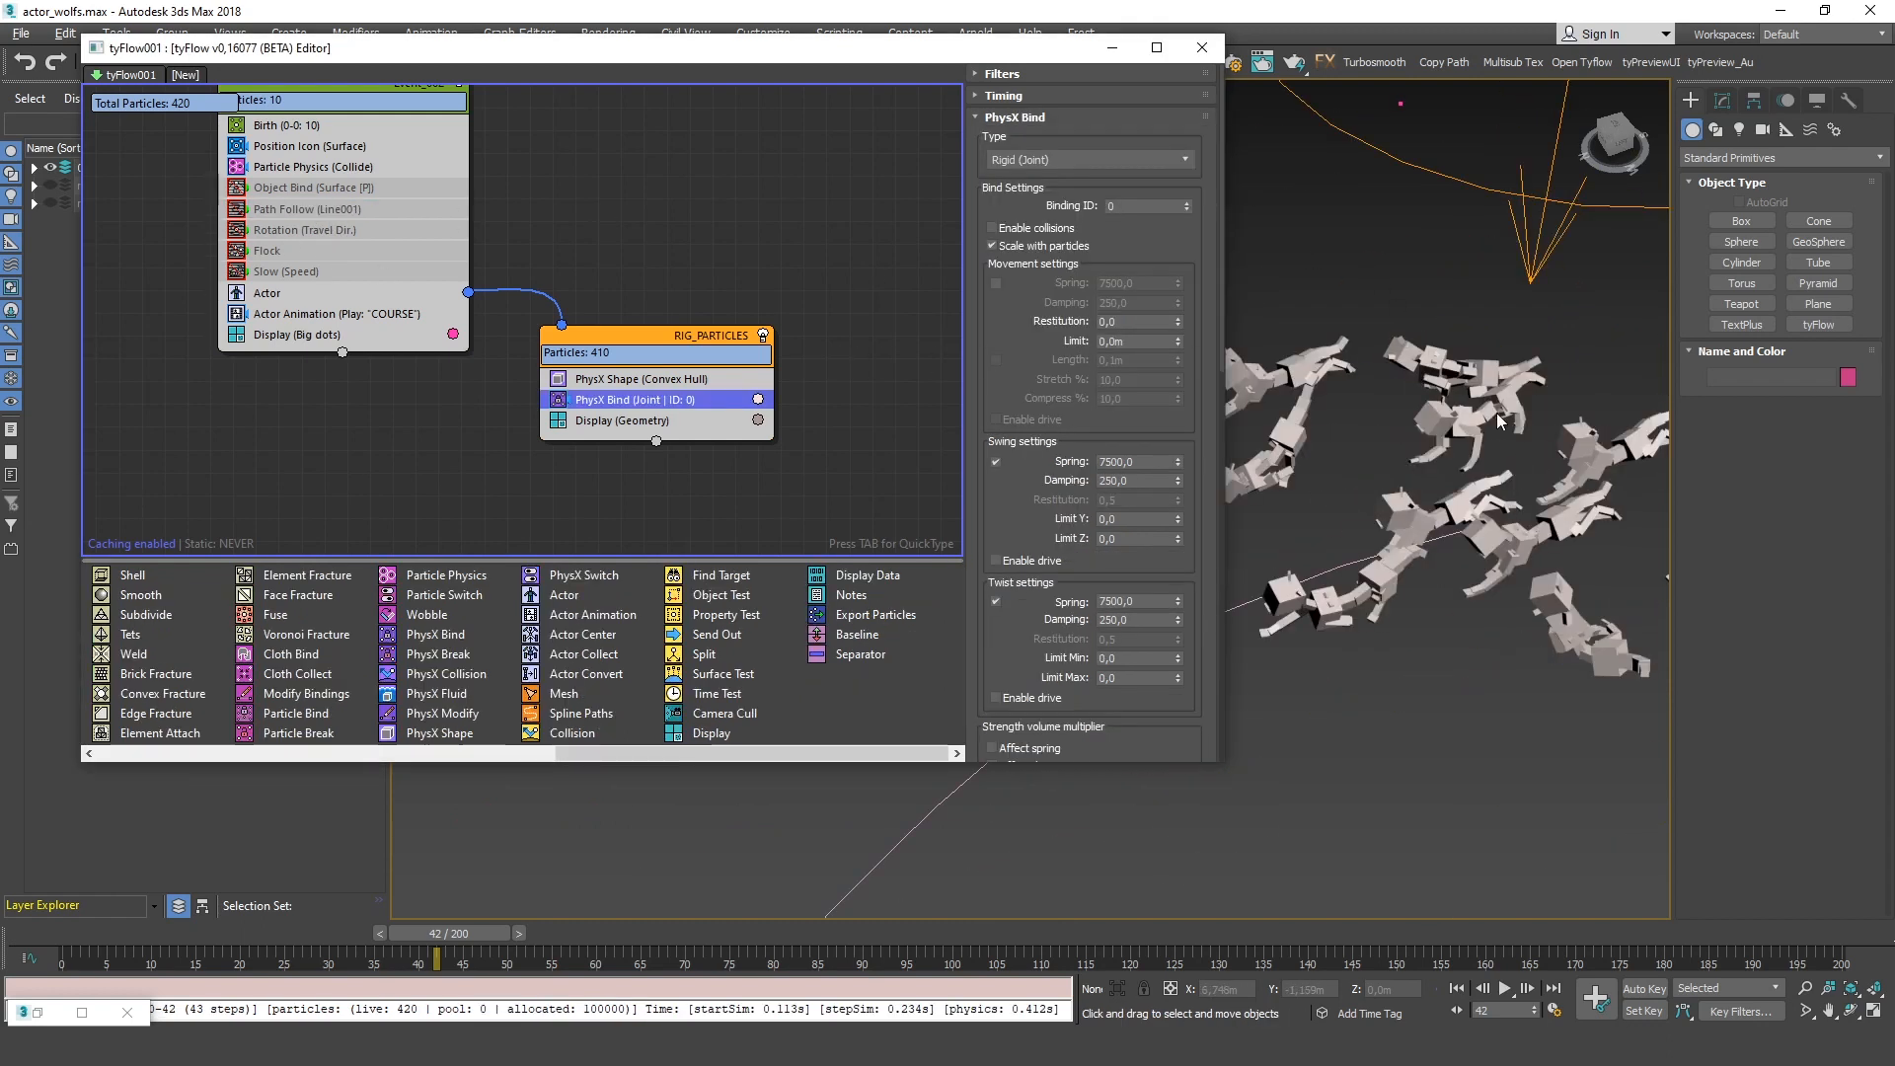
Narrow the tyFlow editor to reveal more of the viewport, and try Enable collisions on the PhysX Bind before turning it off
middle_drag(1497, 422, 1581, 434)
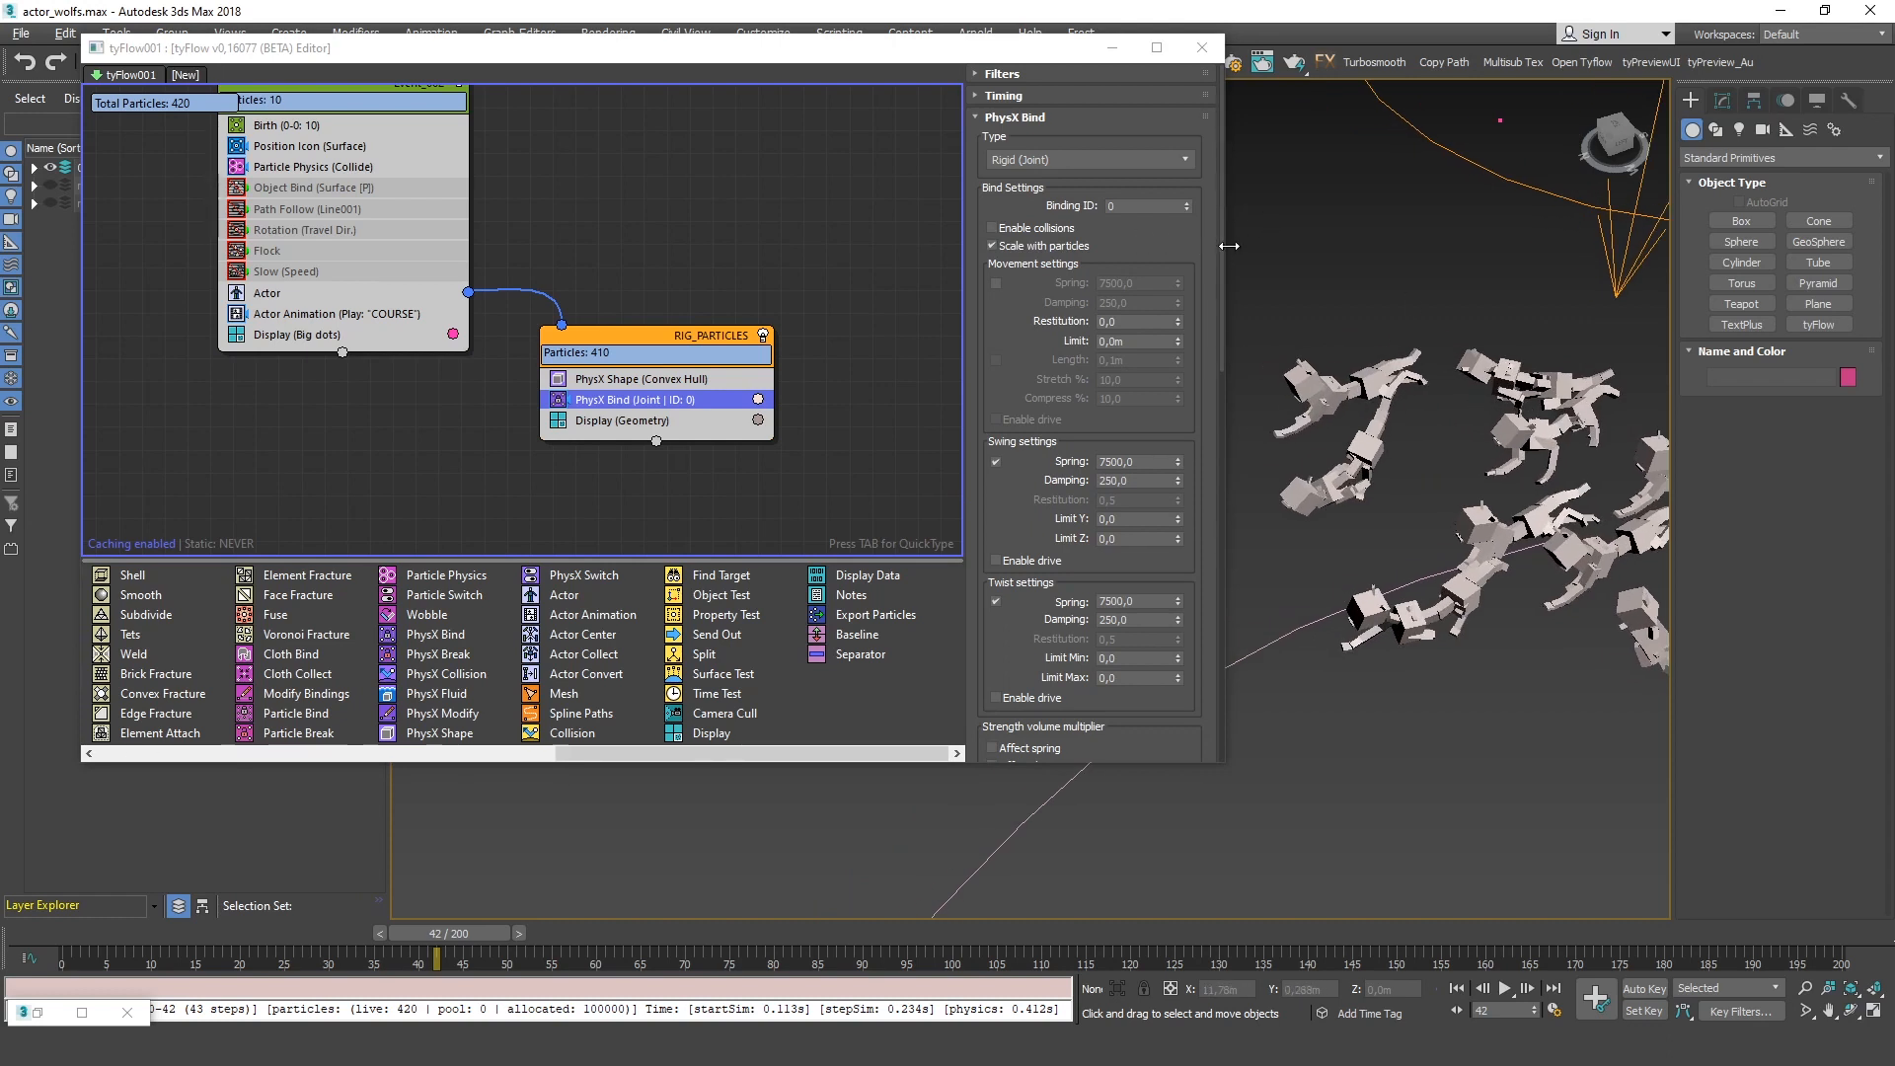
drag(1229, 246, 1067, 247)
middle_drag(1471, 363, 1329, 310)
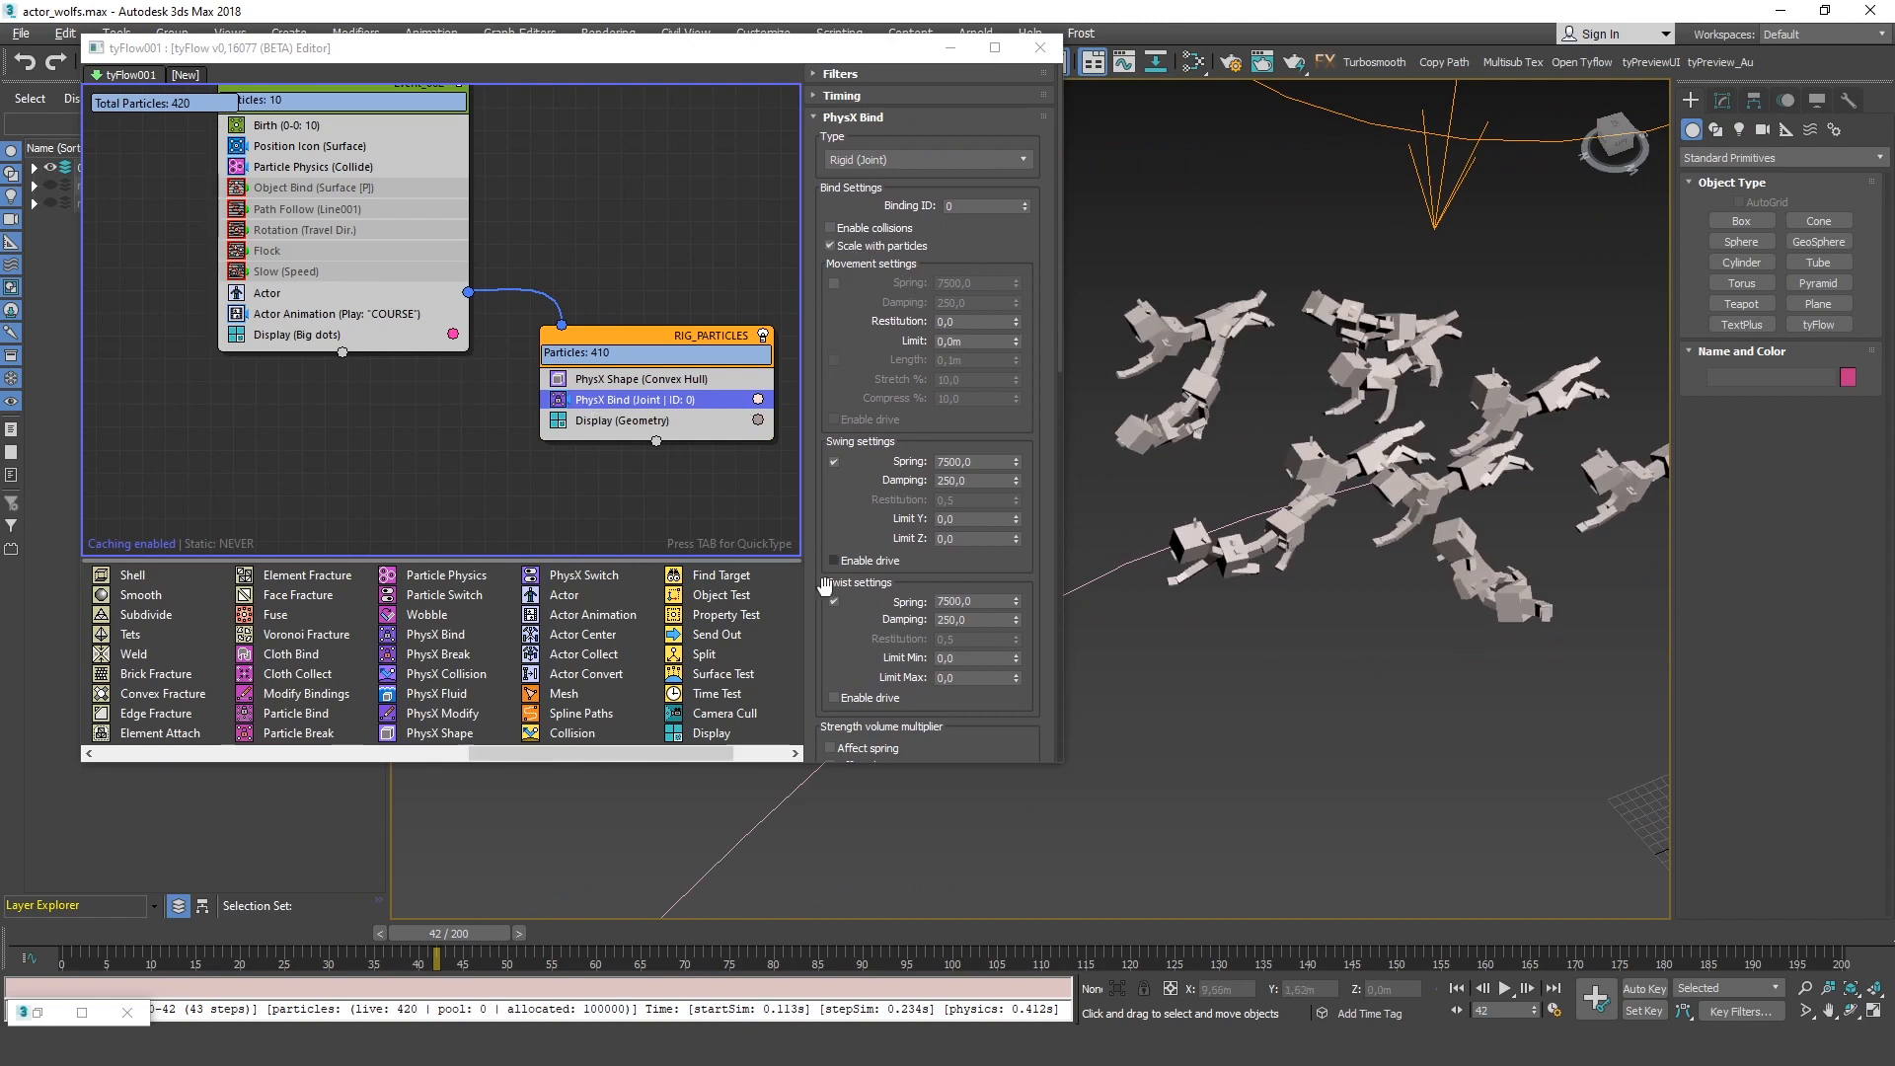
click(893, 228)
click(876, 228)
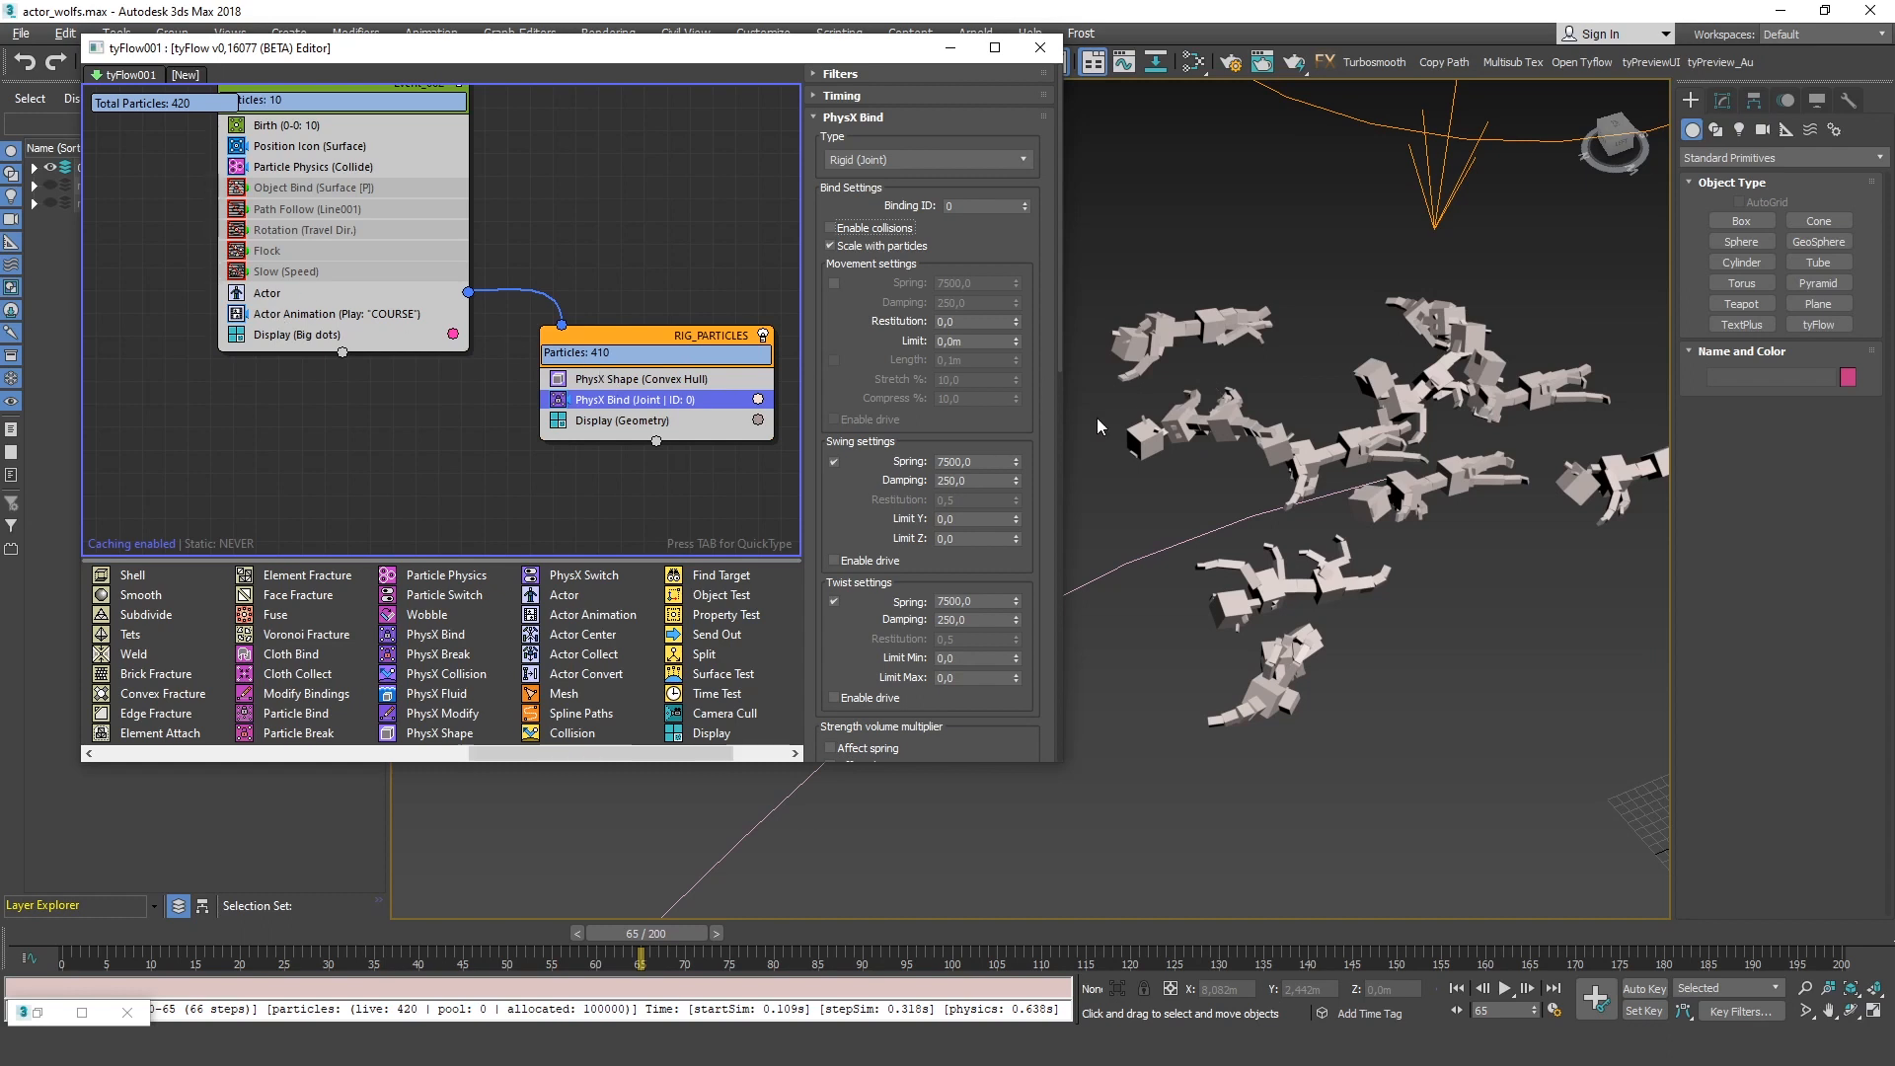
Enable Ignore start penetrations in the PhysX Shape's collision settings and scrub the simulation to frame 101
click(641, 379)
click(872, 508)
click(846, 654)
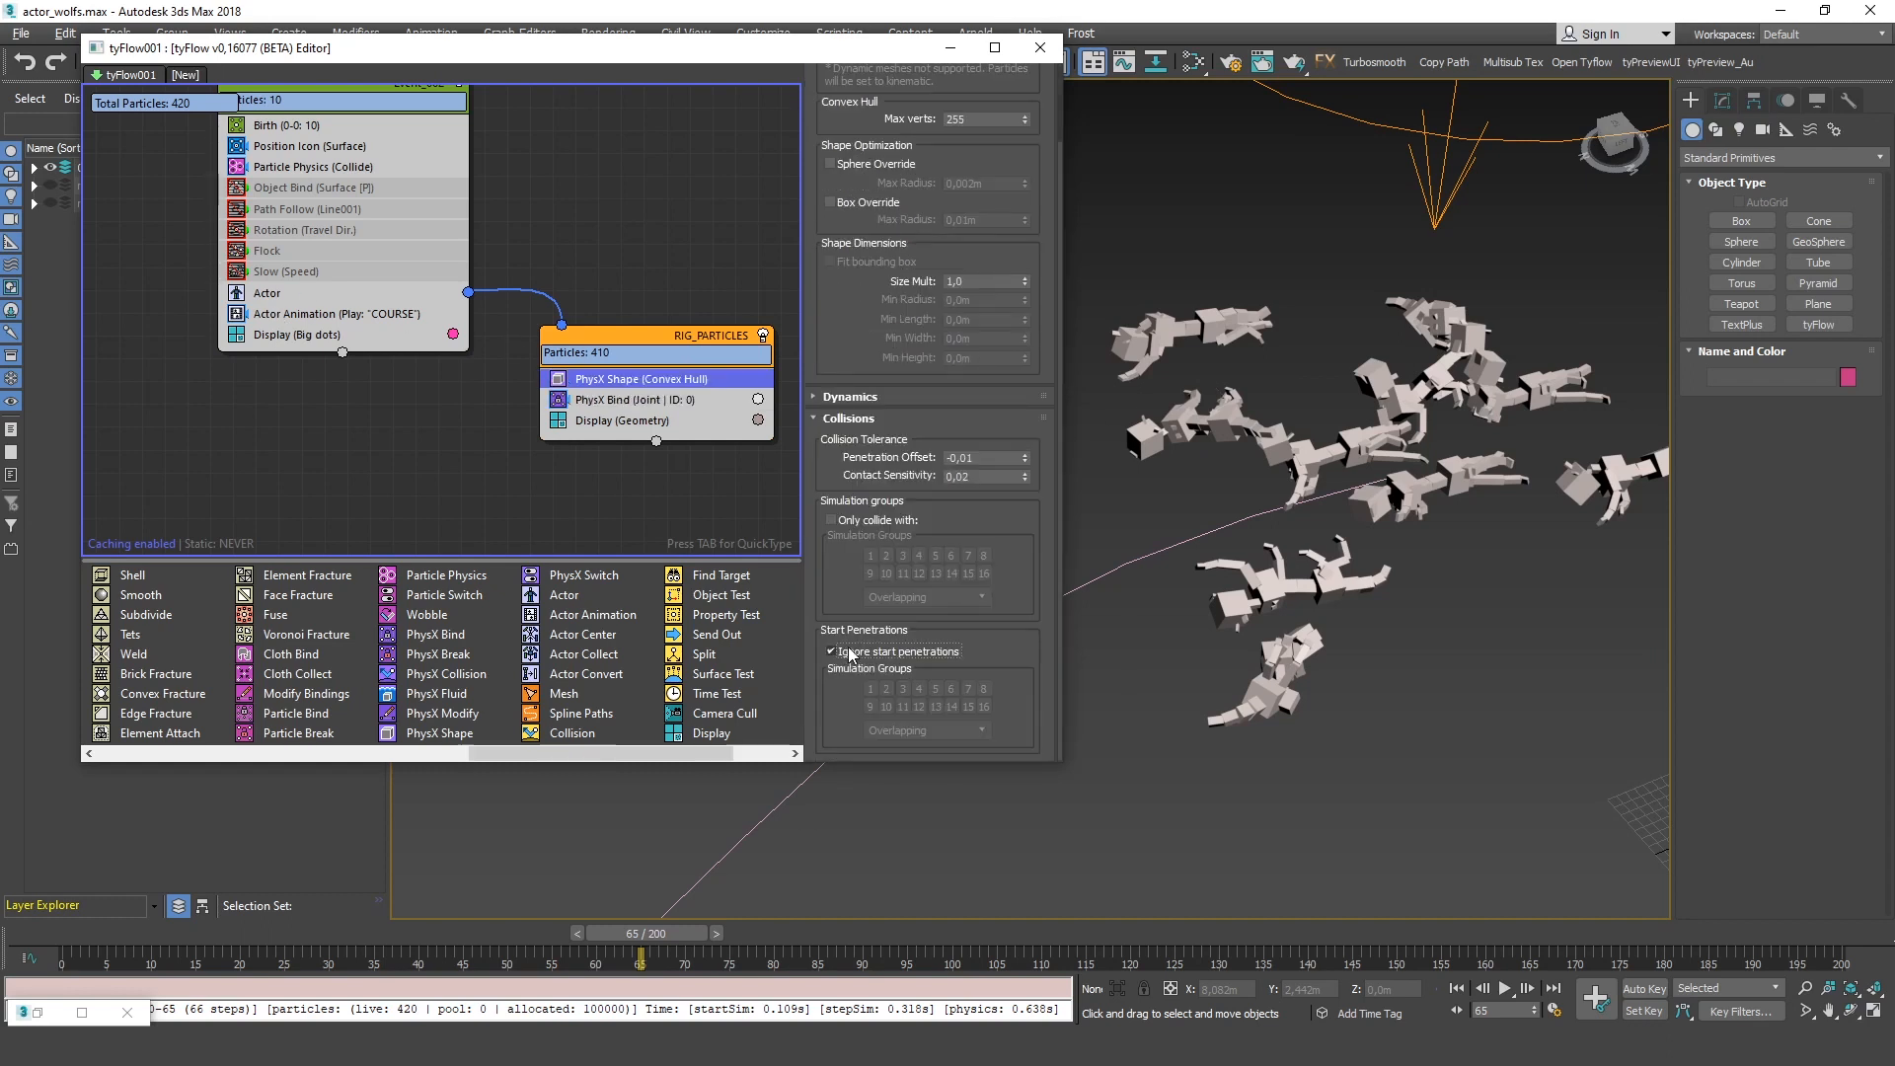
drag(53, 939, 783, 1000)
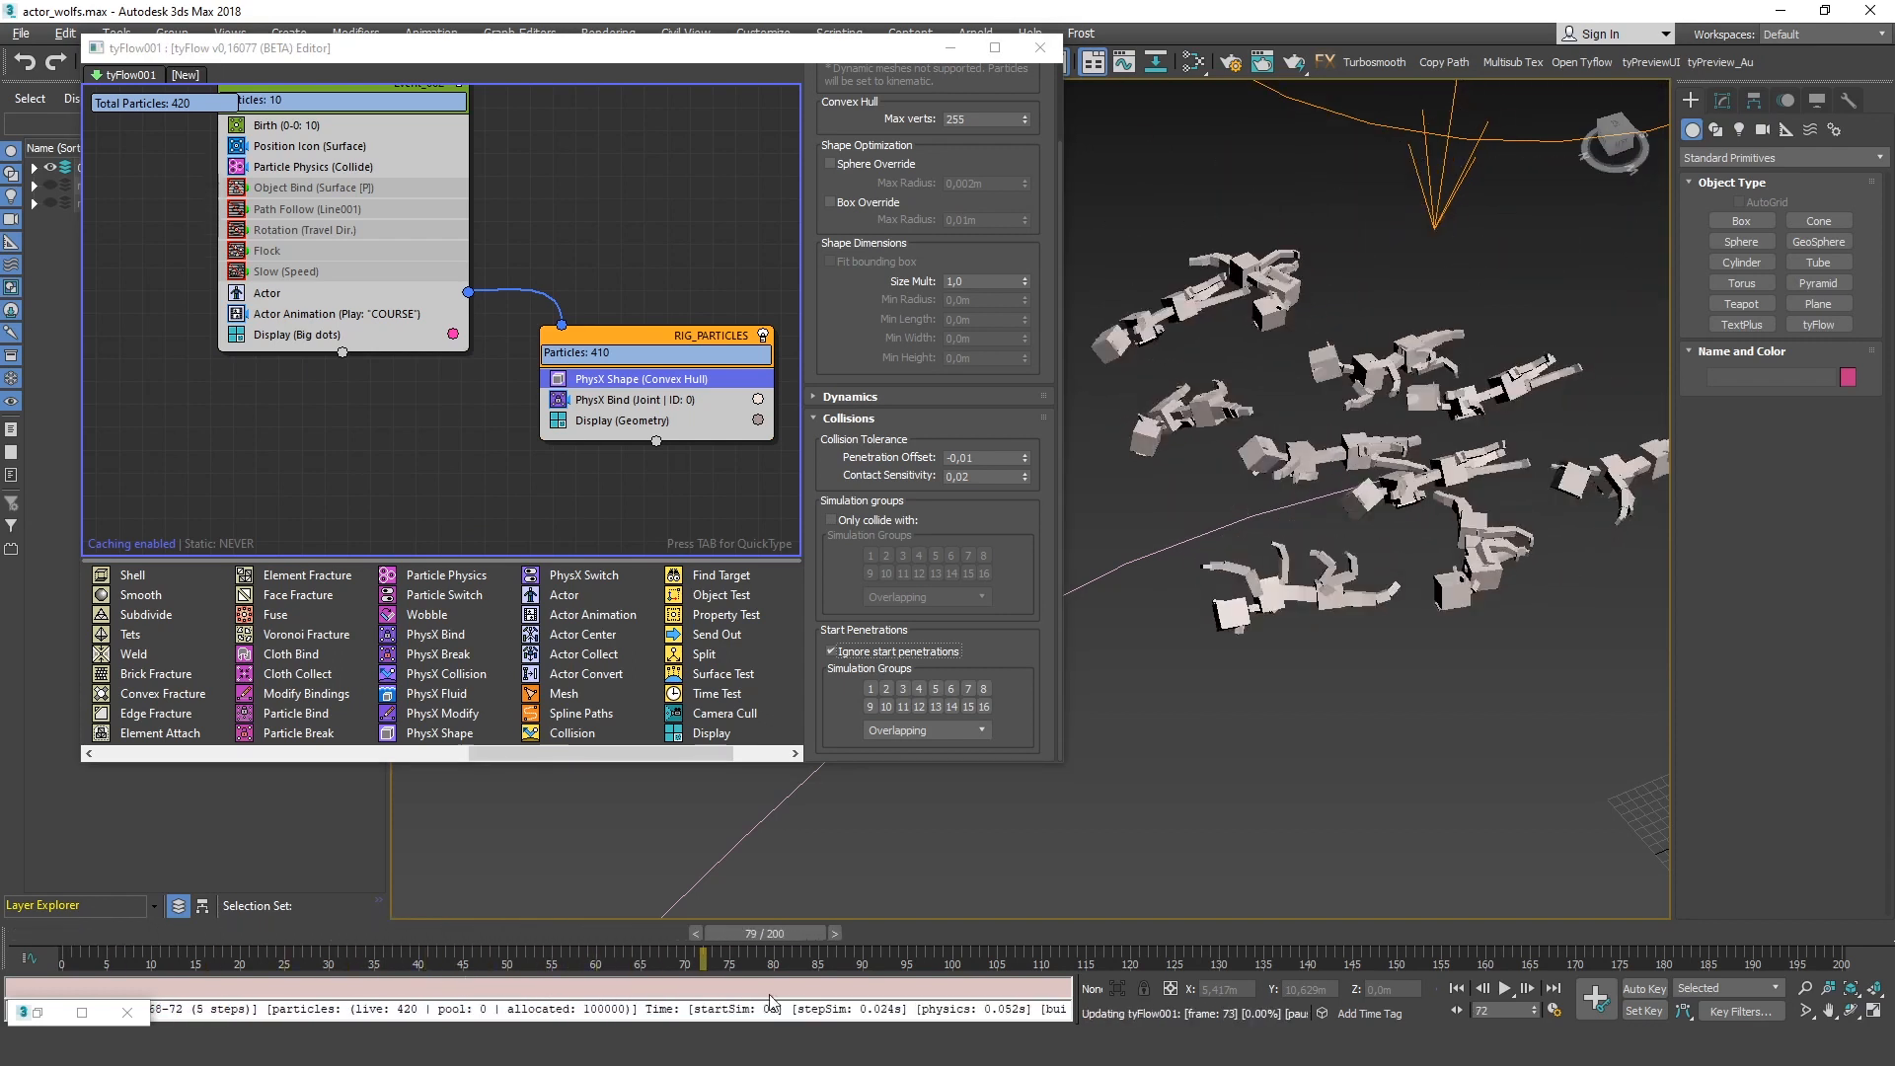
Open the settings of the PhysX Bind operator in the RIG_PARTICLES event
click(637, 400)
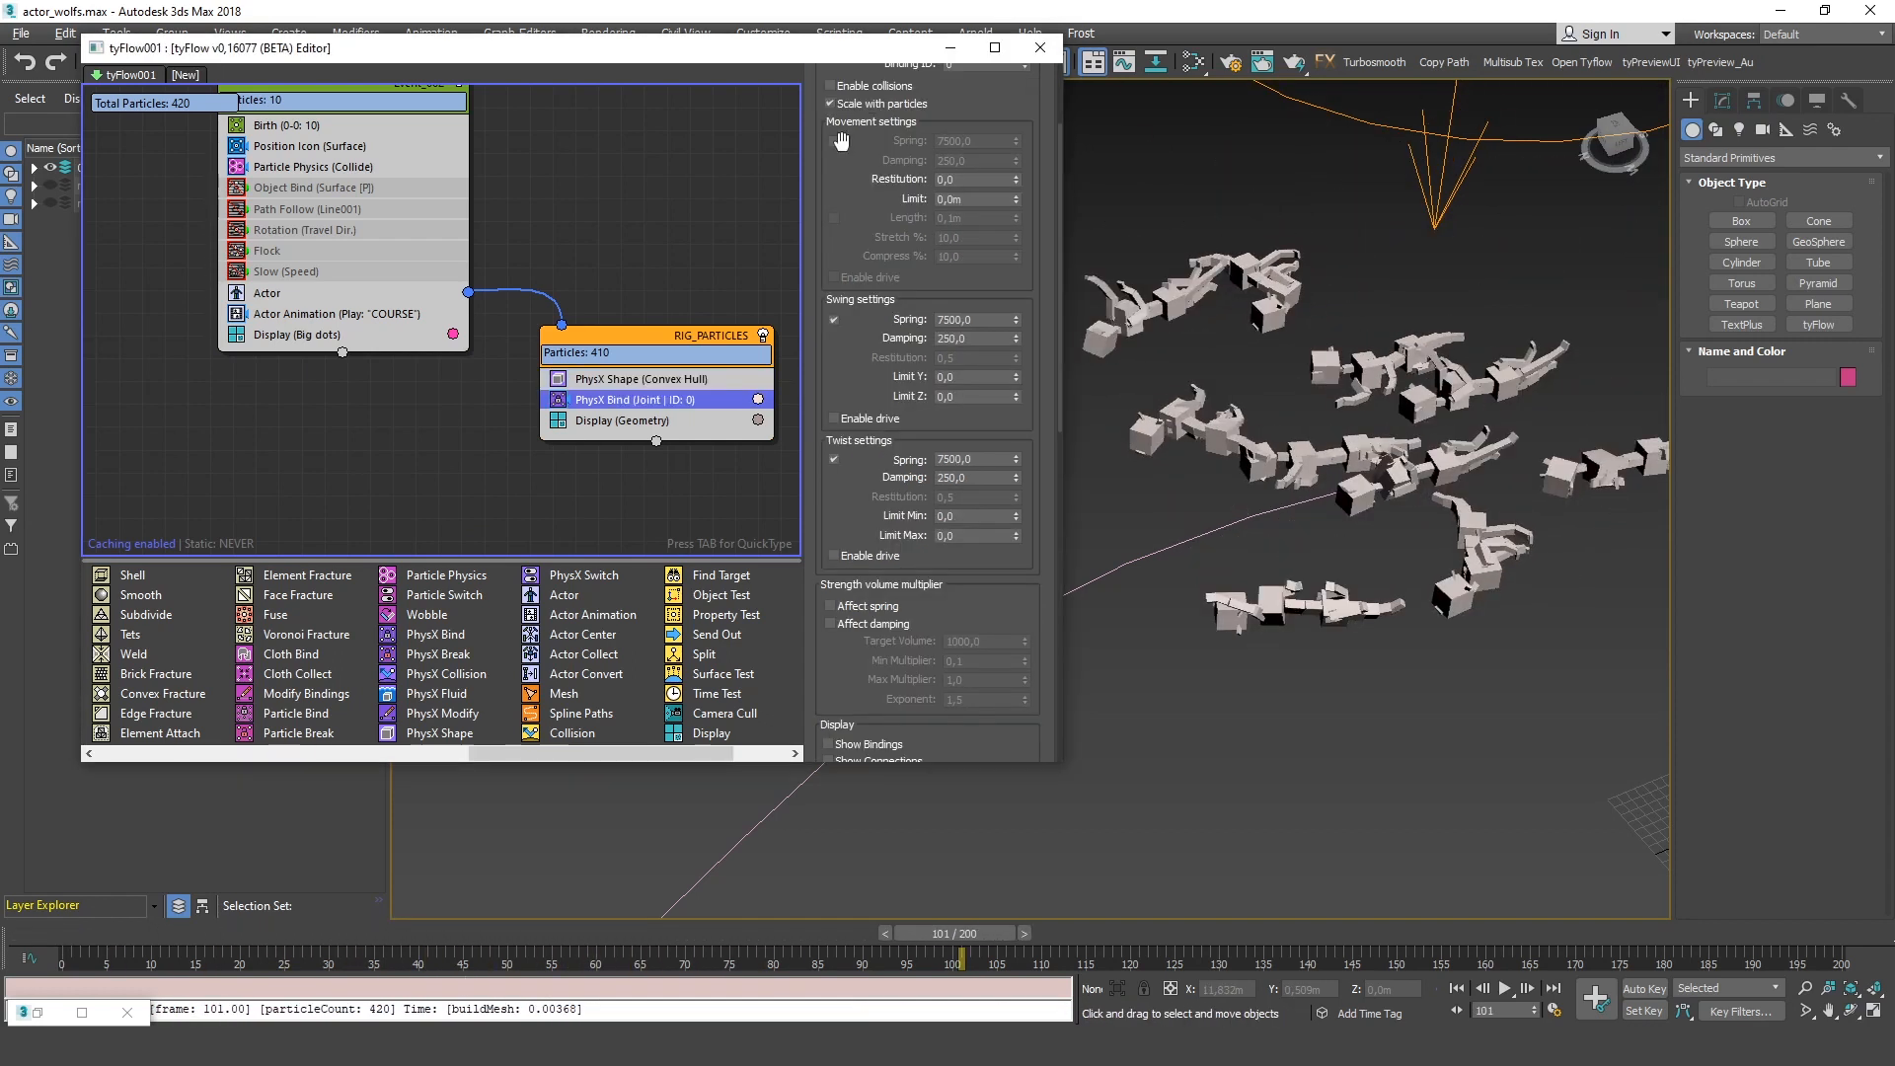
Enable the spring in the PhysX Bind operator's movement settings and set it to 100000
click(838, 140)
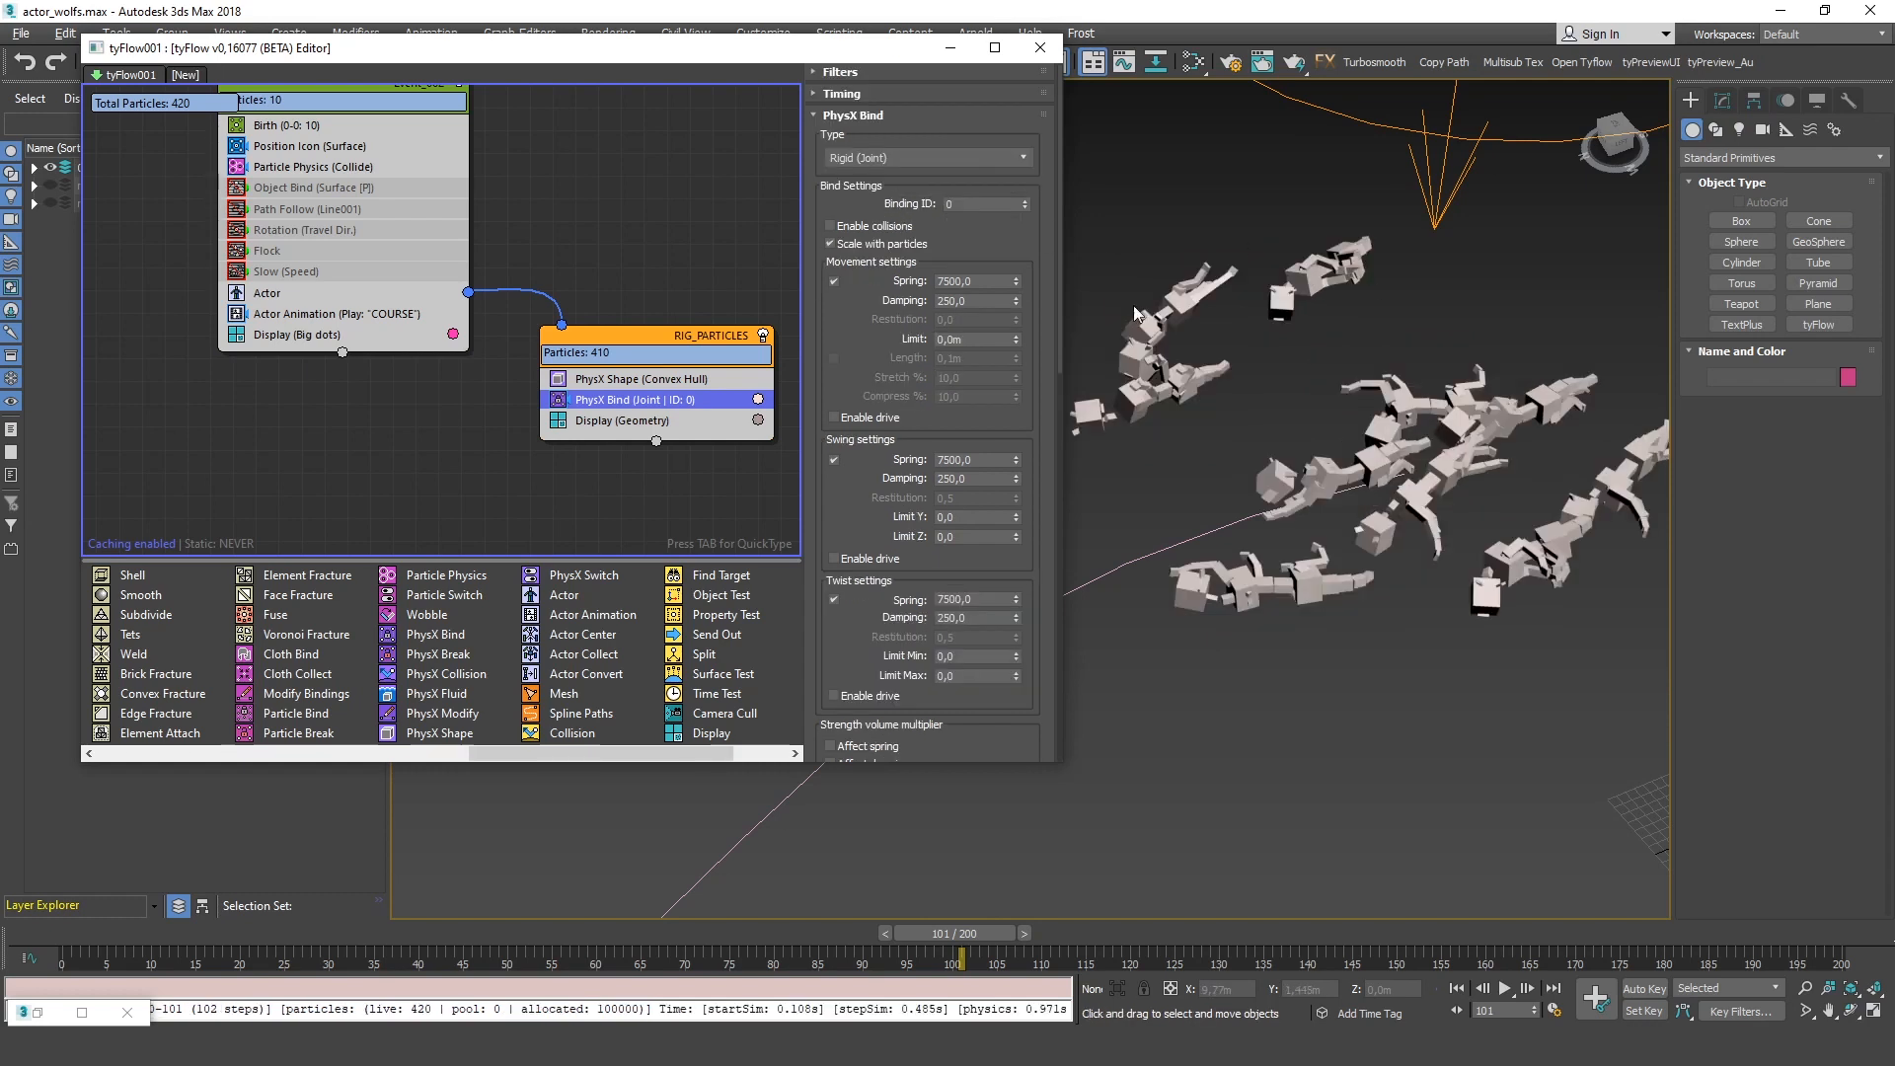
click(975, 284)
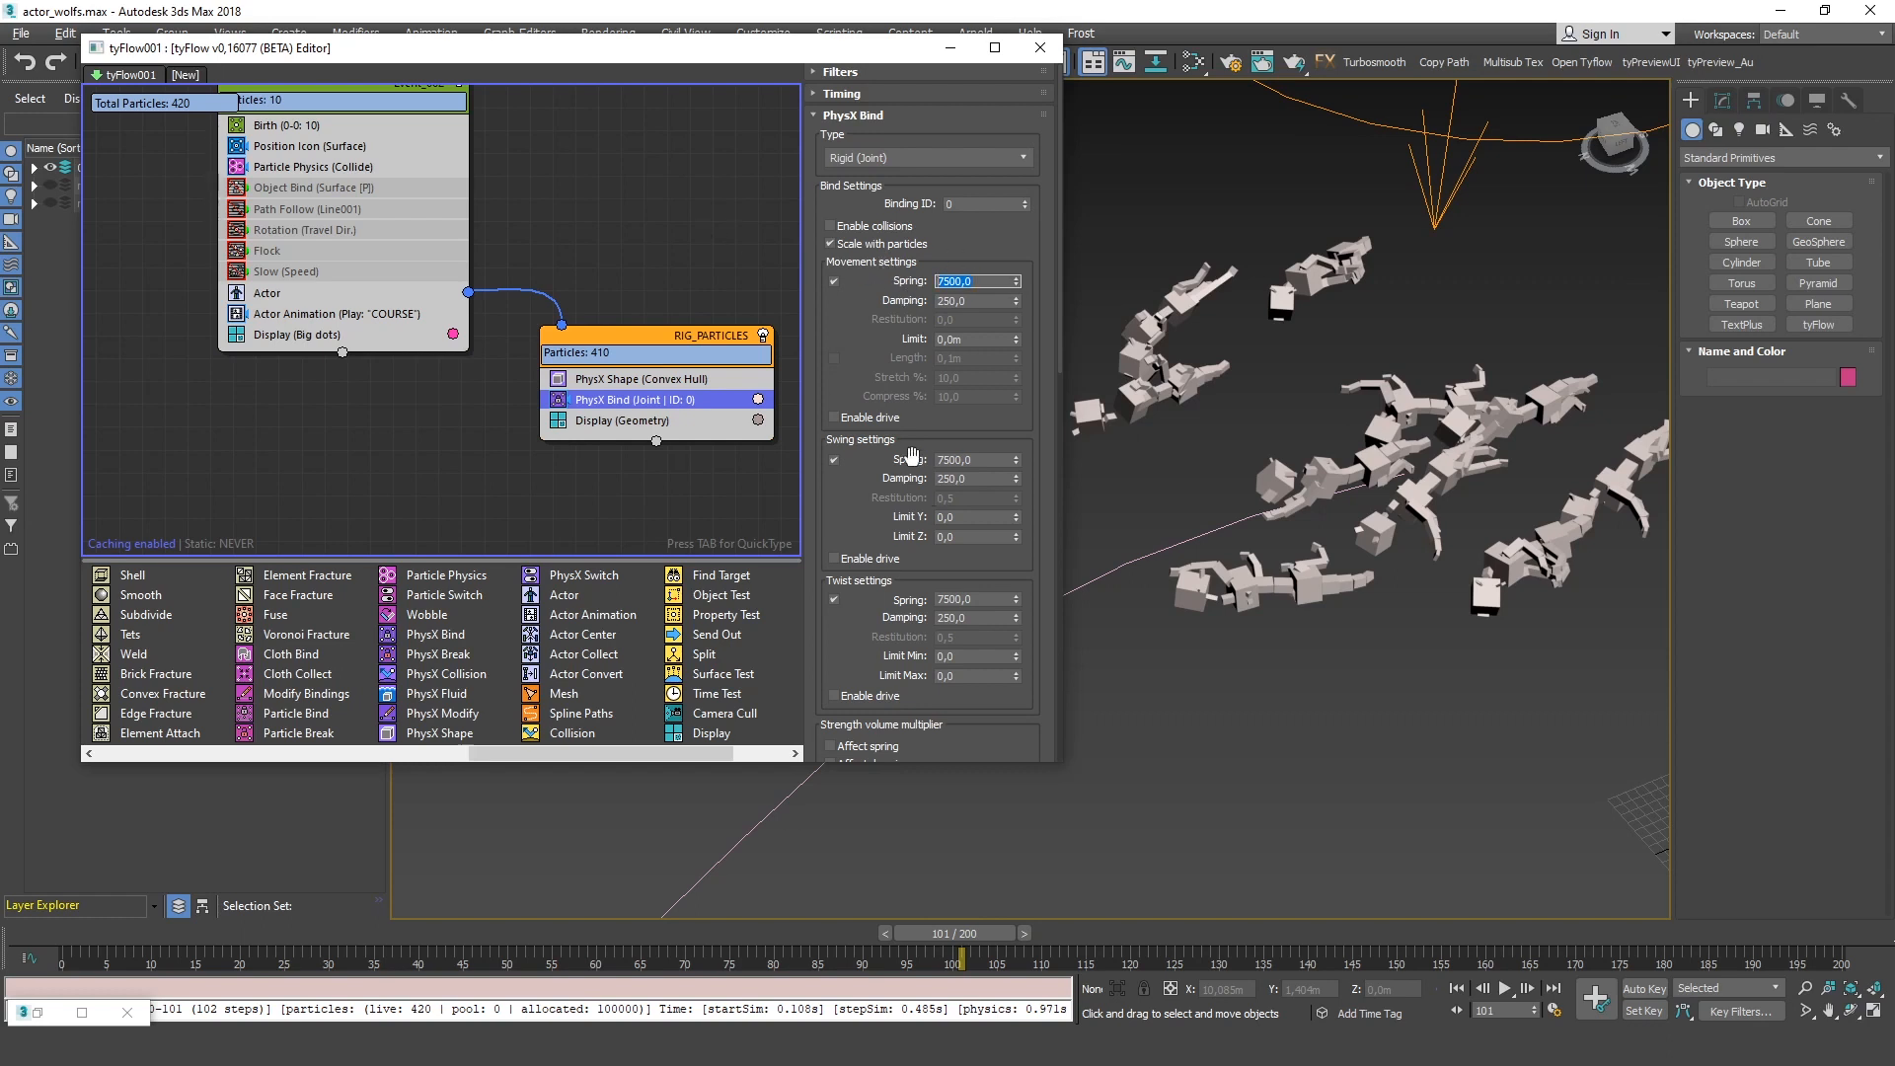
click(979, 601)
click(979, 461)
click(975, 280)
text(100000)
key(Return)
Set the substeps to 12 in the PhysX simulation settings of the tyFlow object
click(1723, 101)
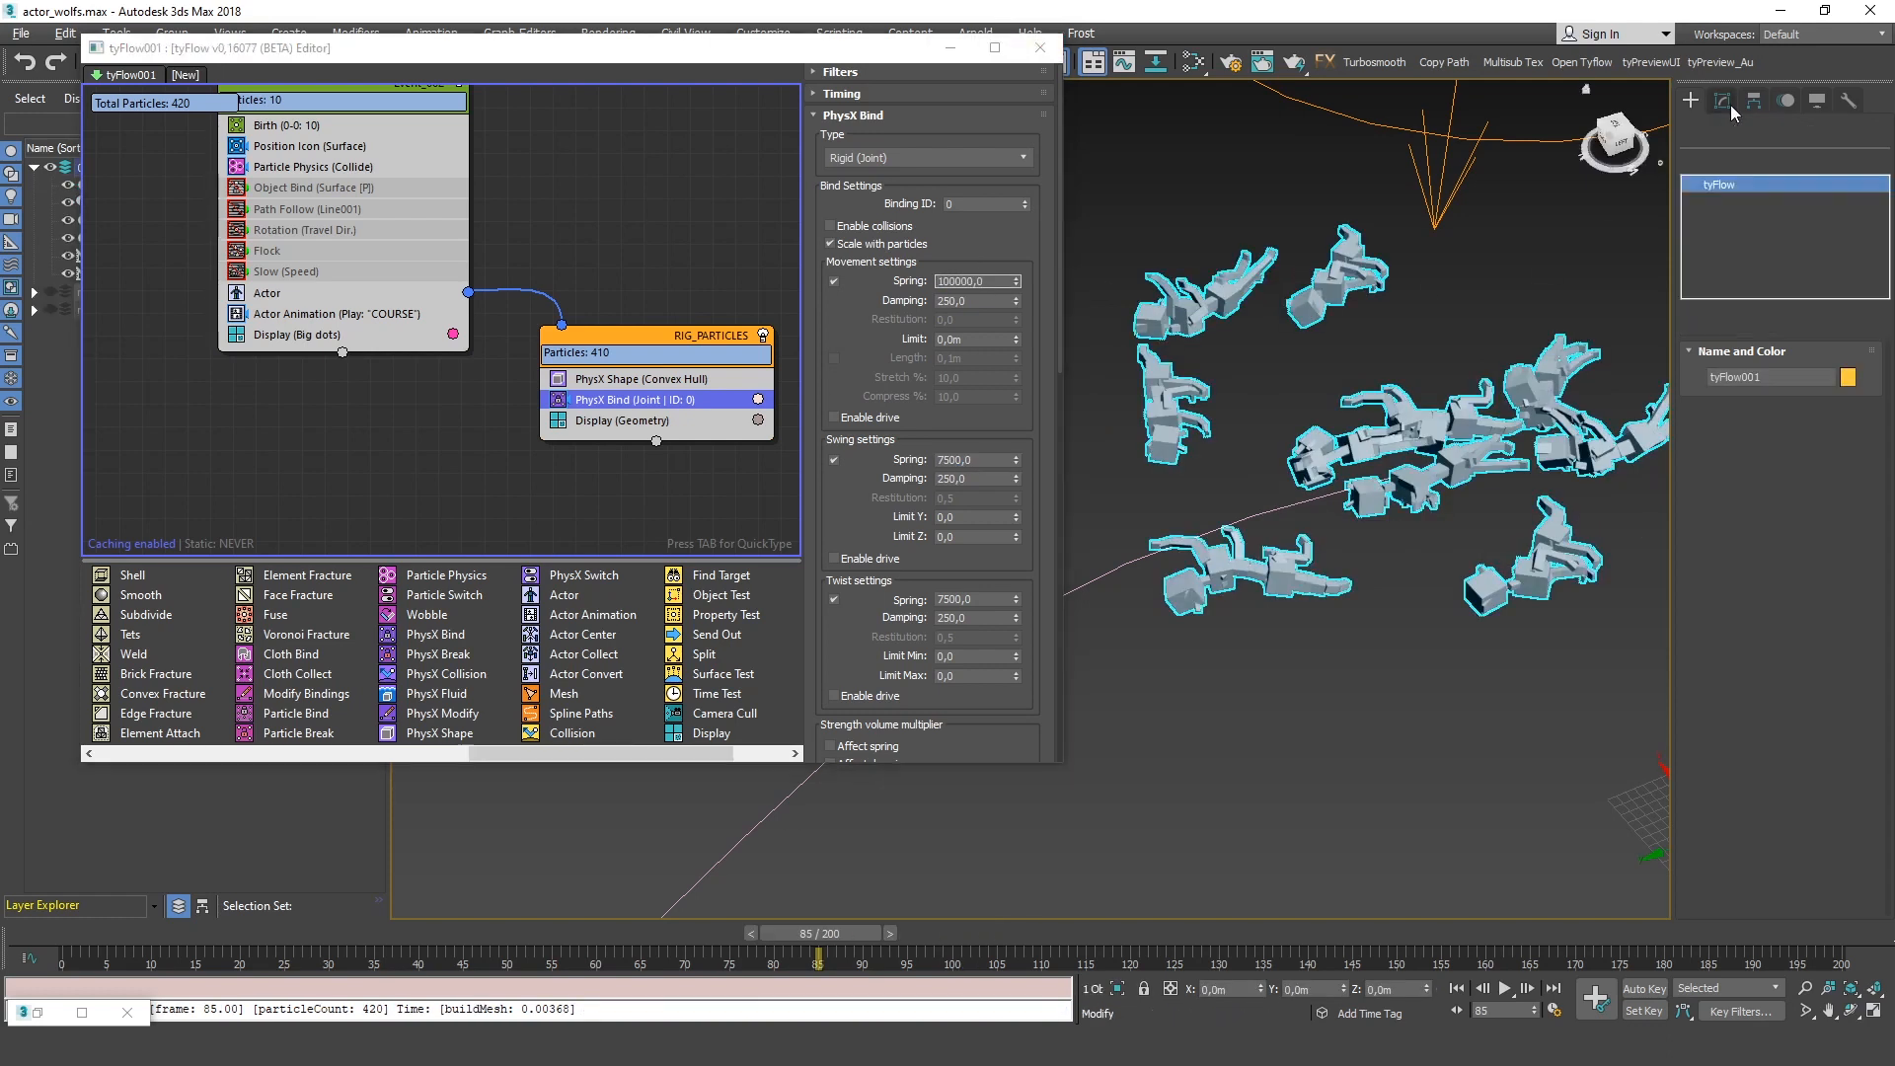
scroll(1710, 517, up, 4)
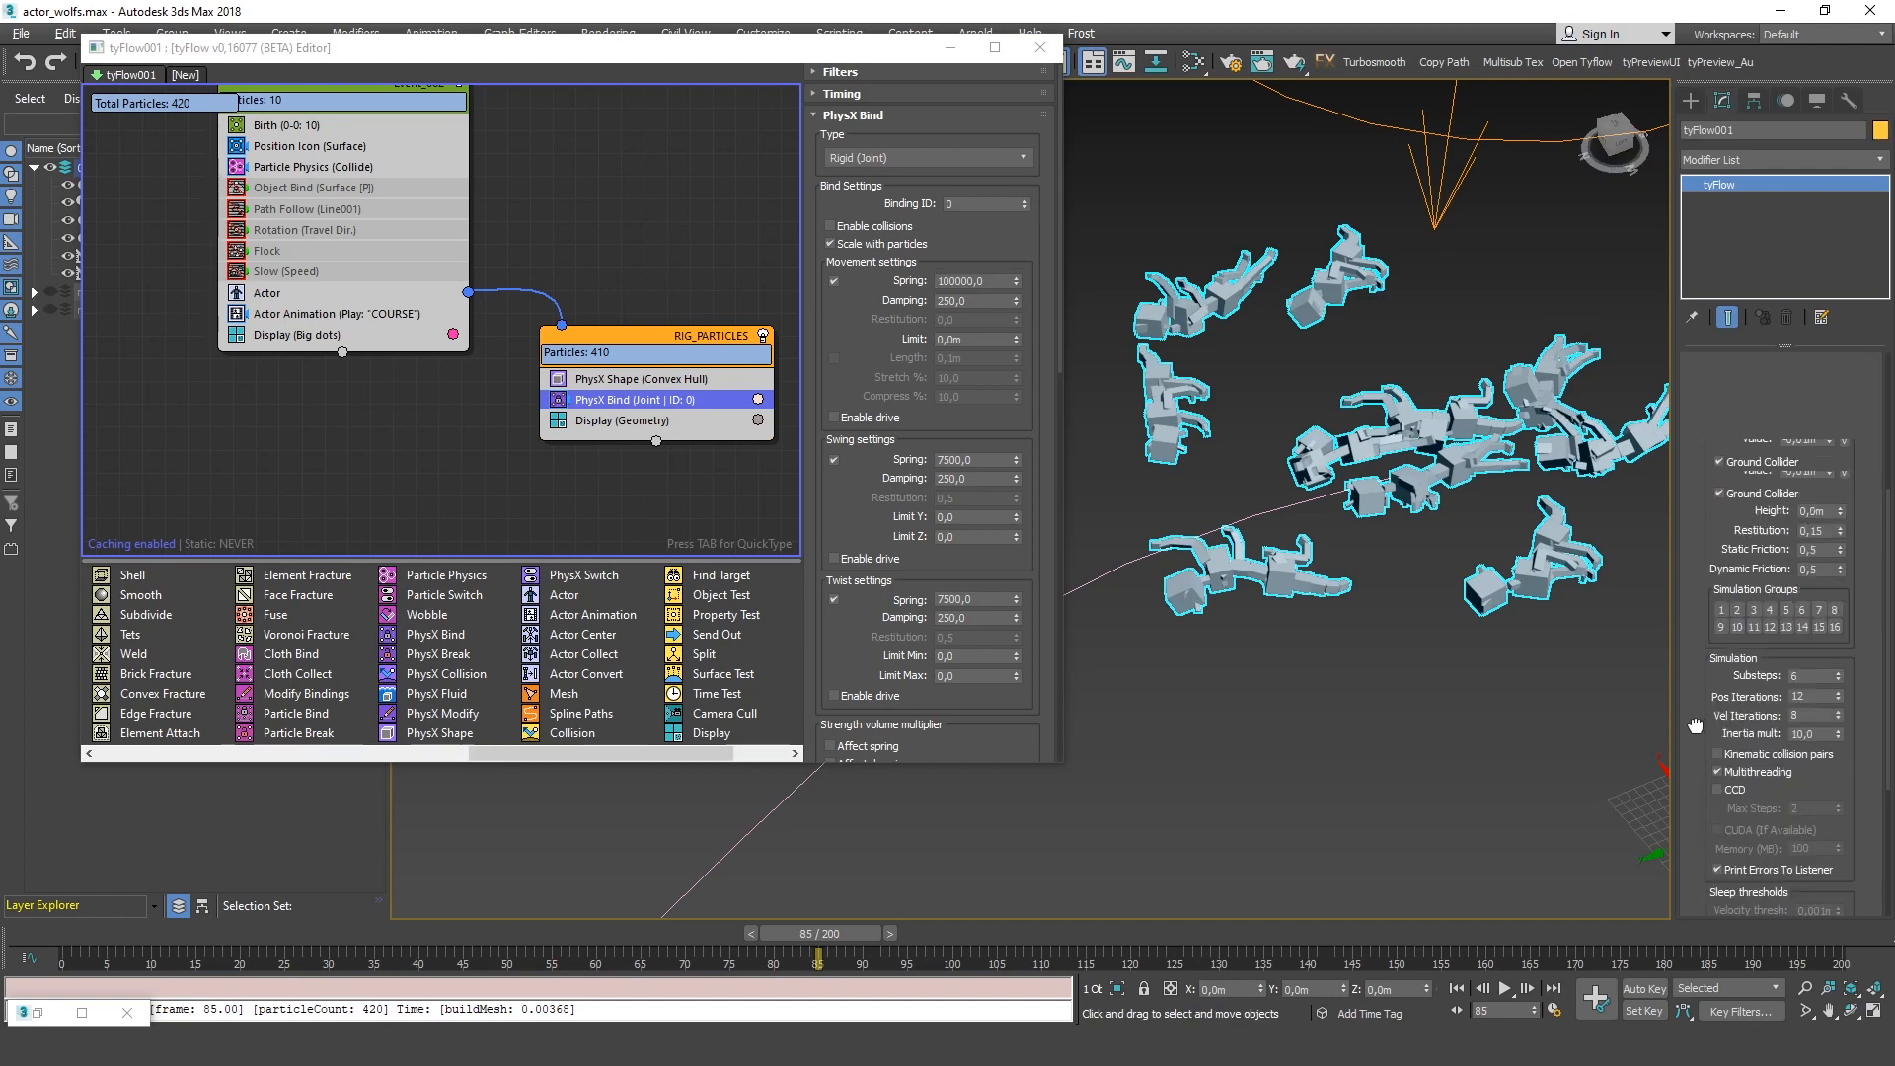
scroll(1779, 562, down, 5)
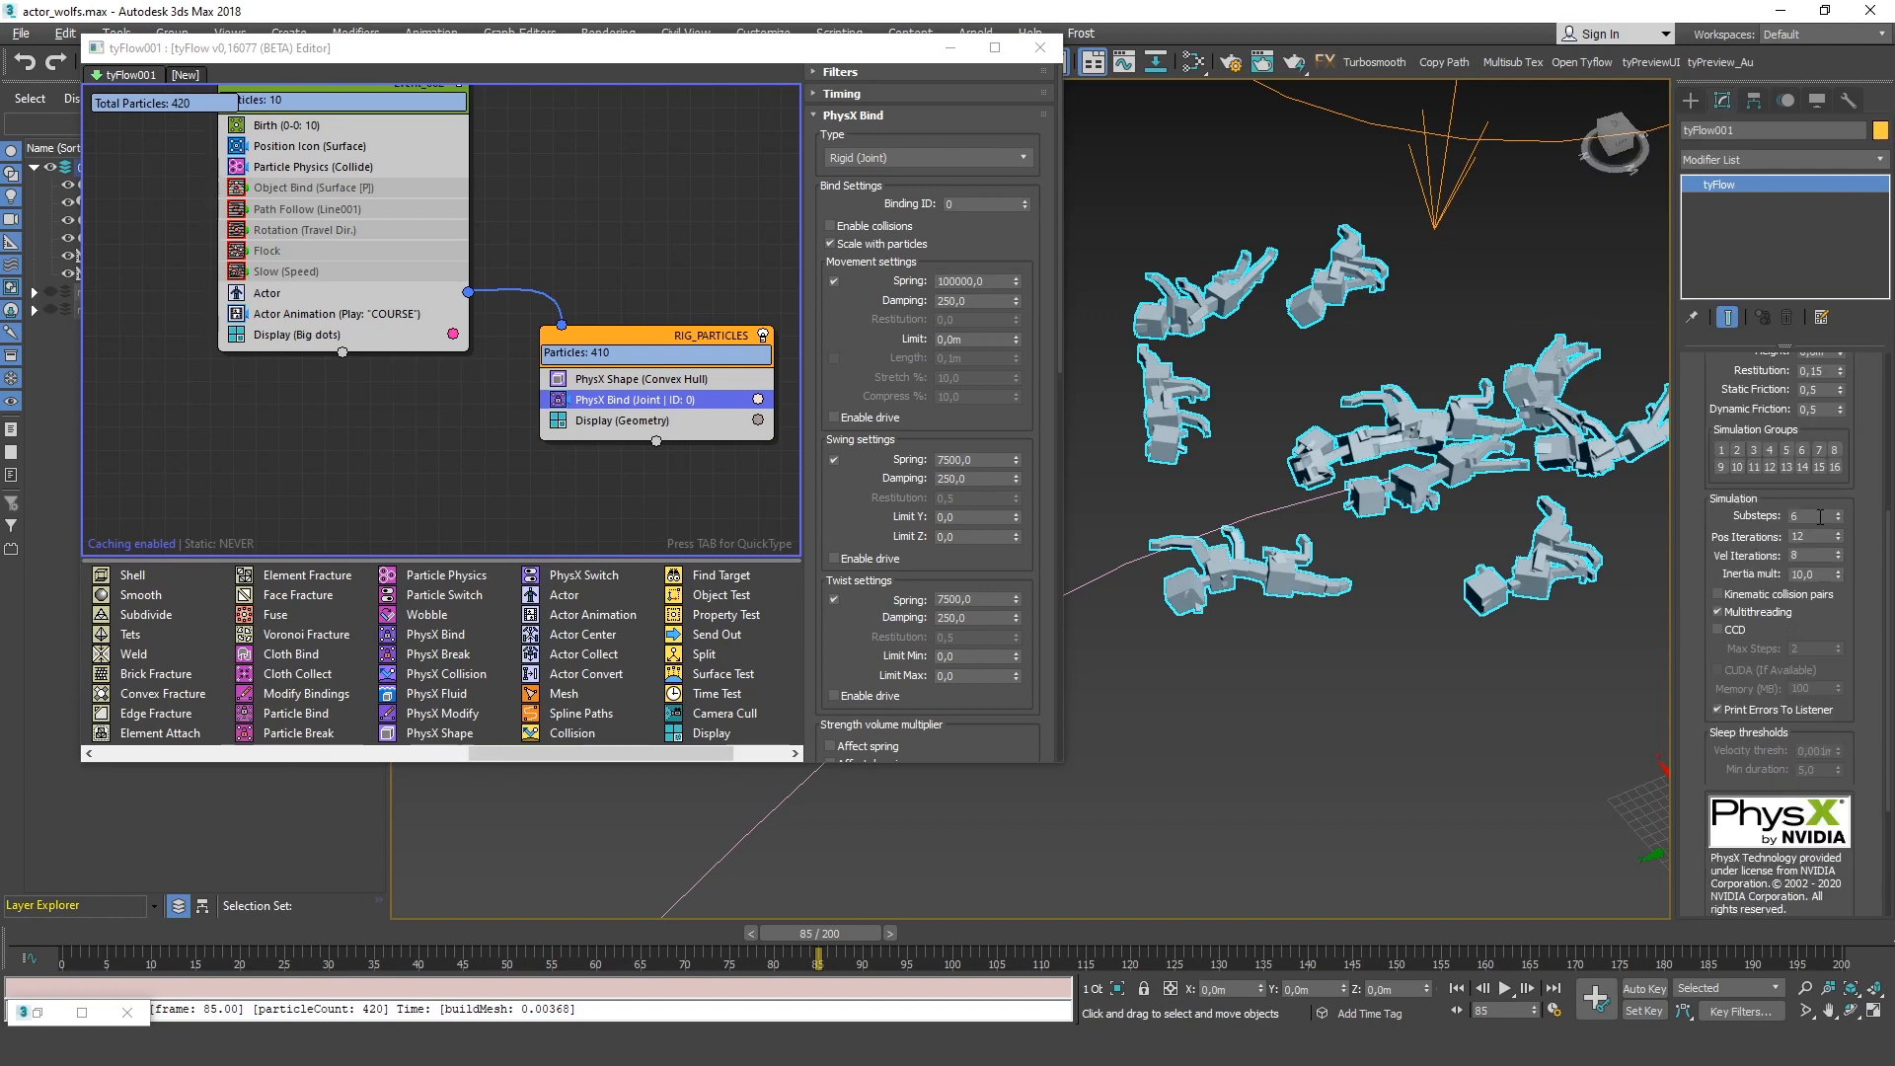
double_click(1806, 515)
text(5)
key(Tab)
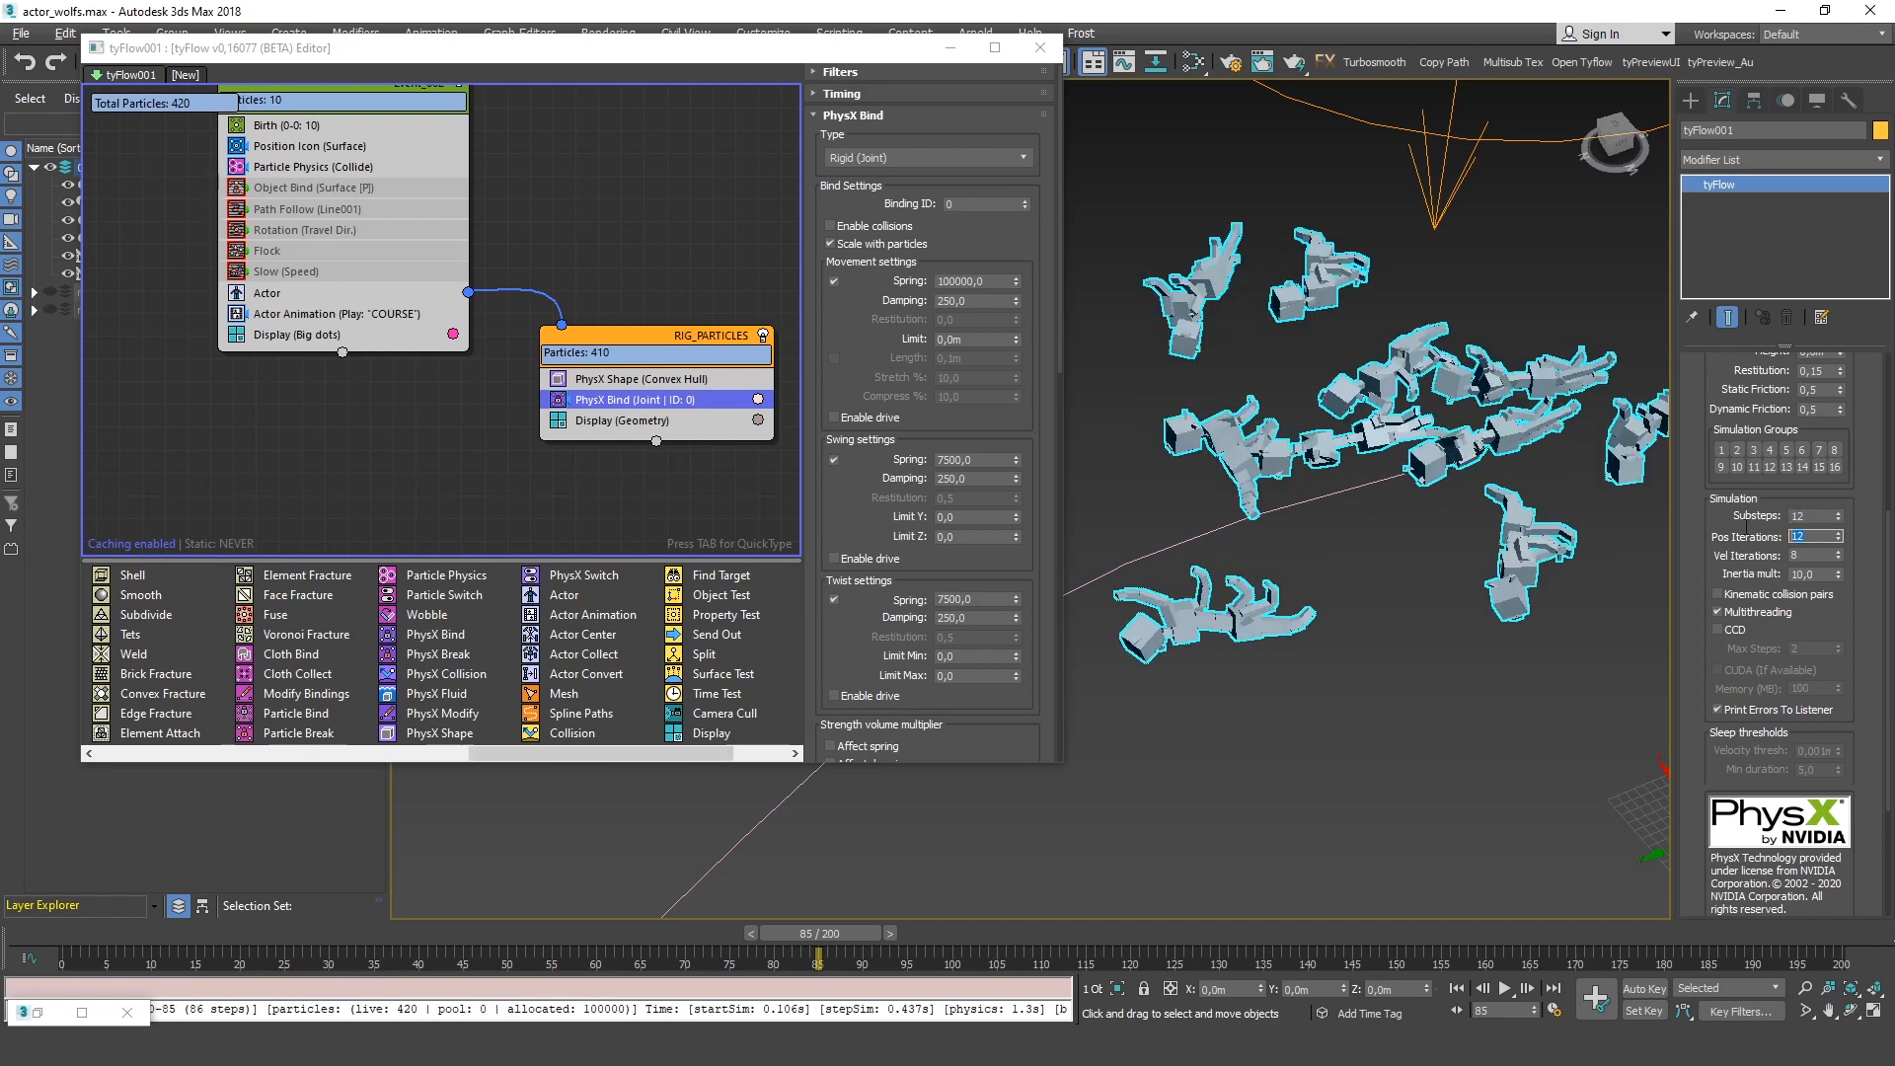
key(Tab)
Set the PhysX Bind movement spring to 1000 and scrub through the simulation
drag(867, 420, 889, 315)
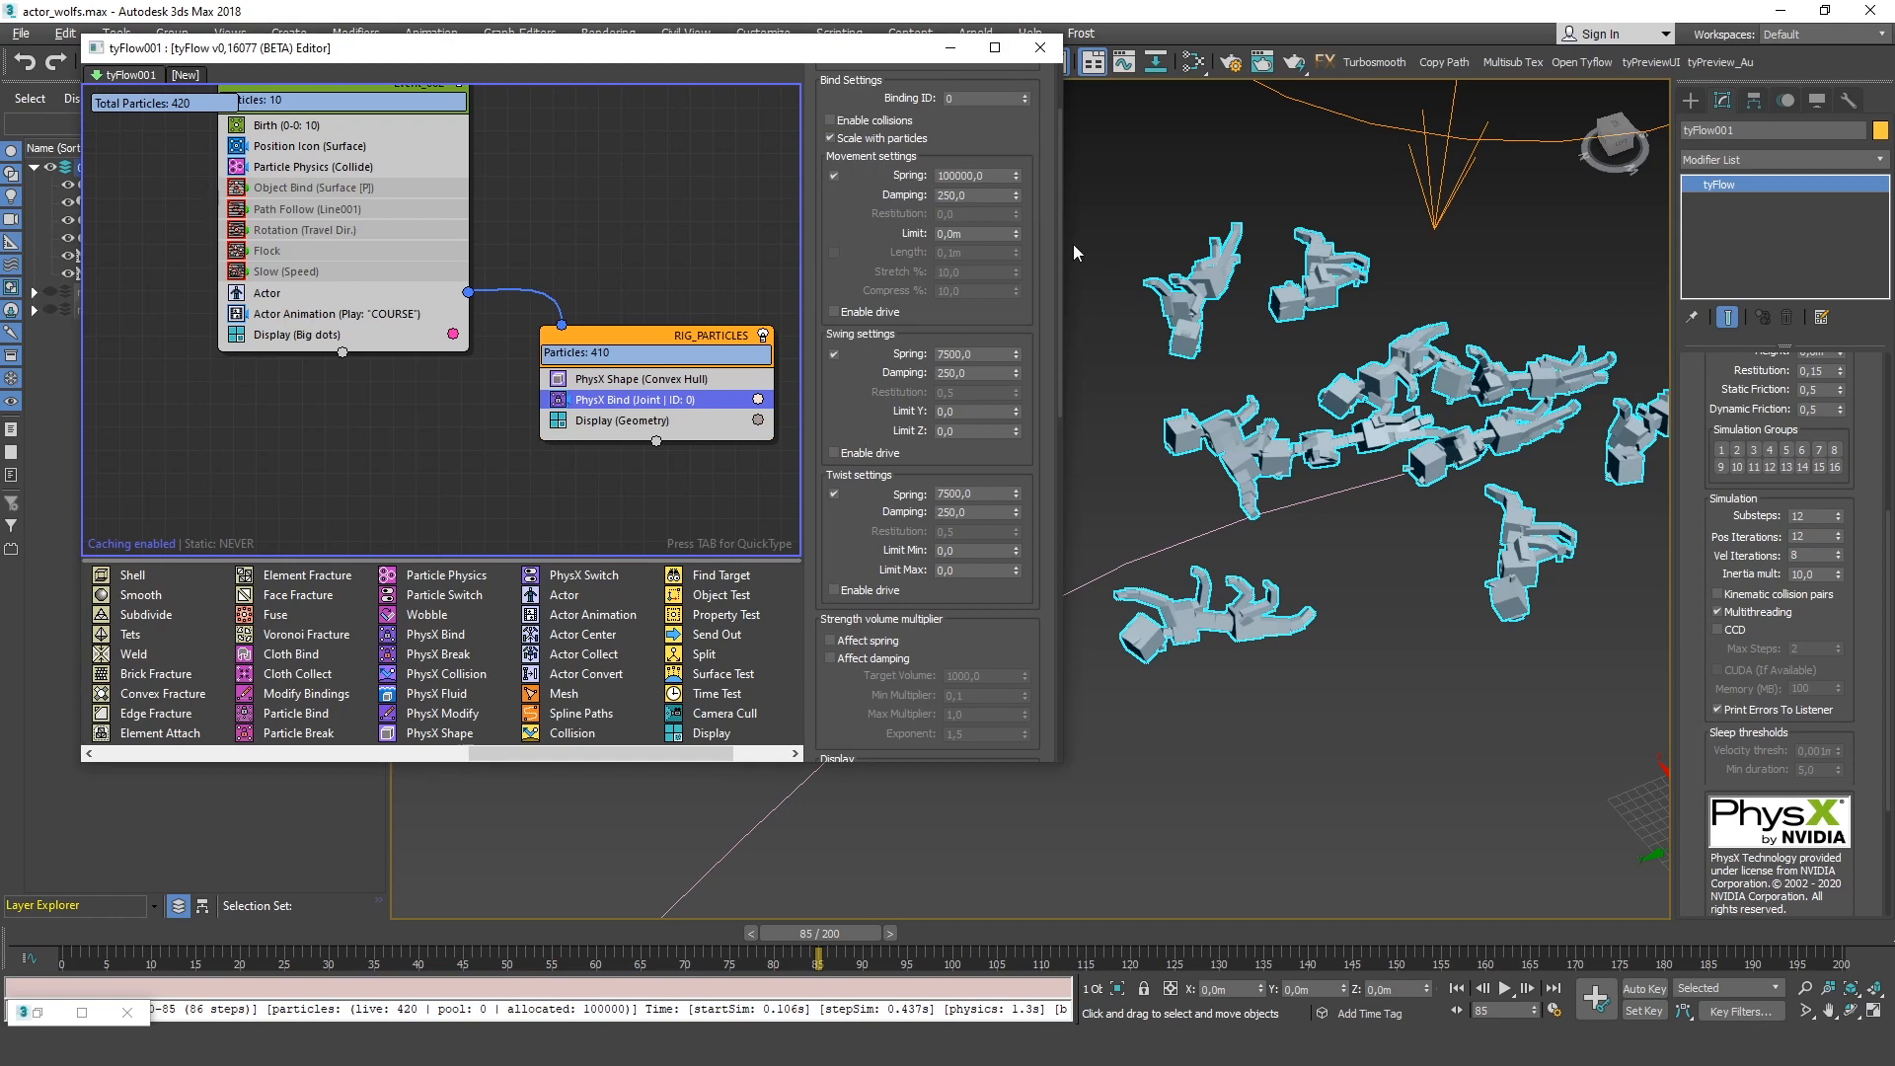
click(1722, 452)
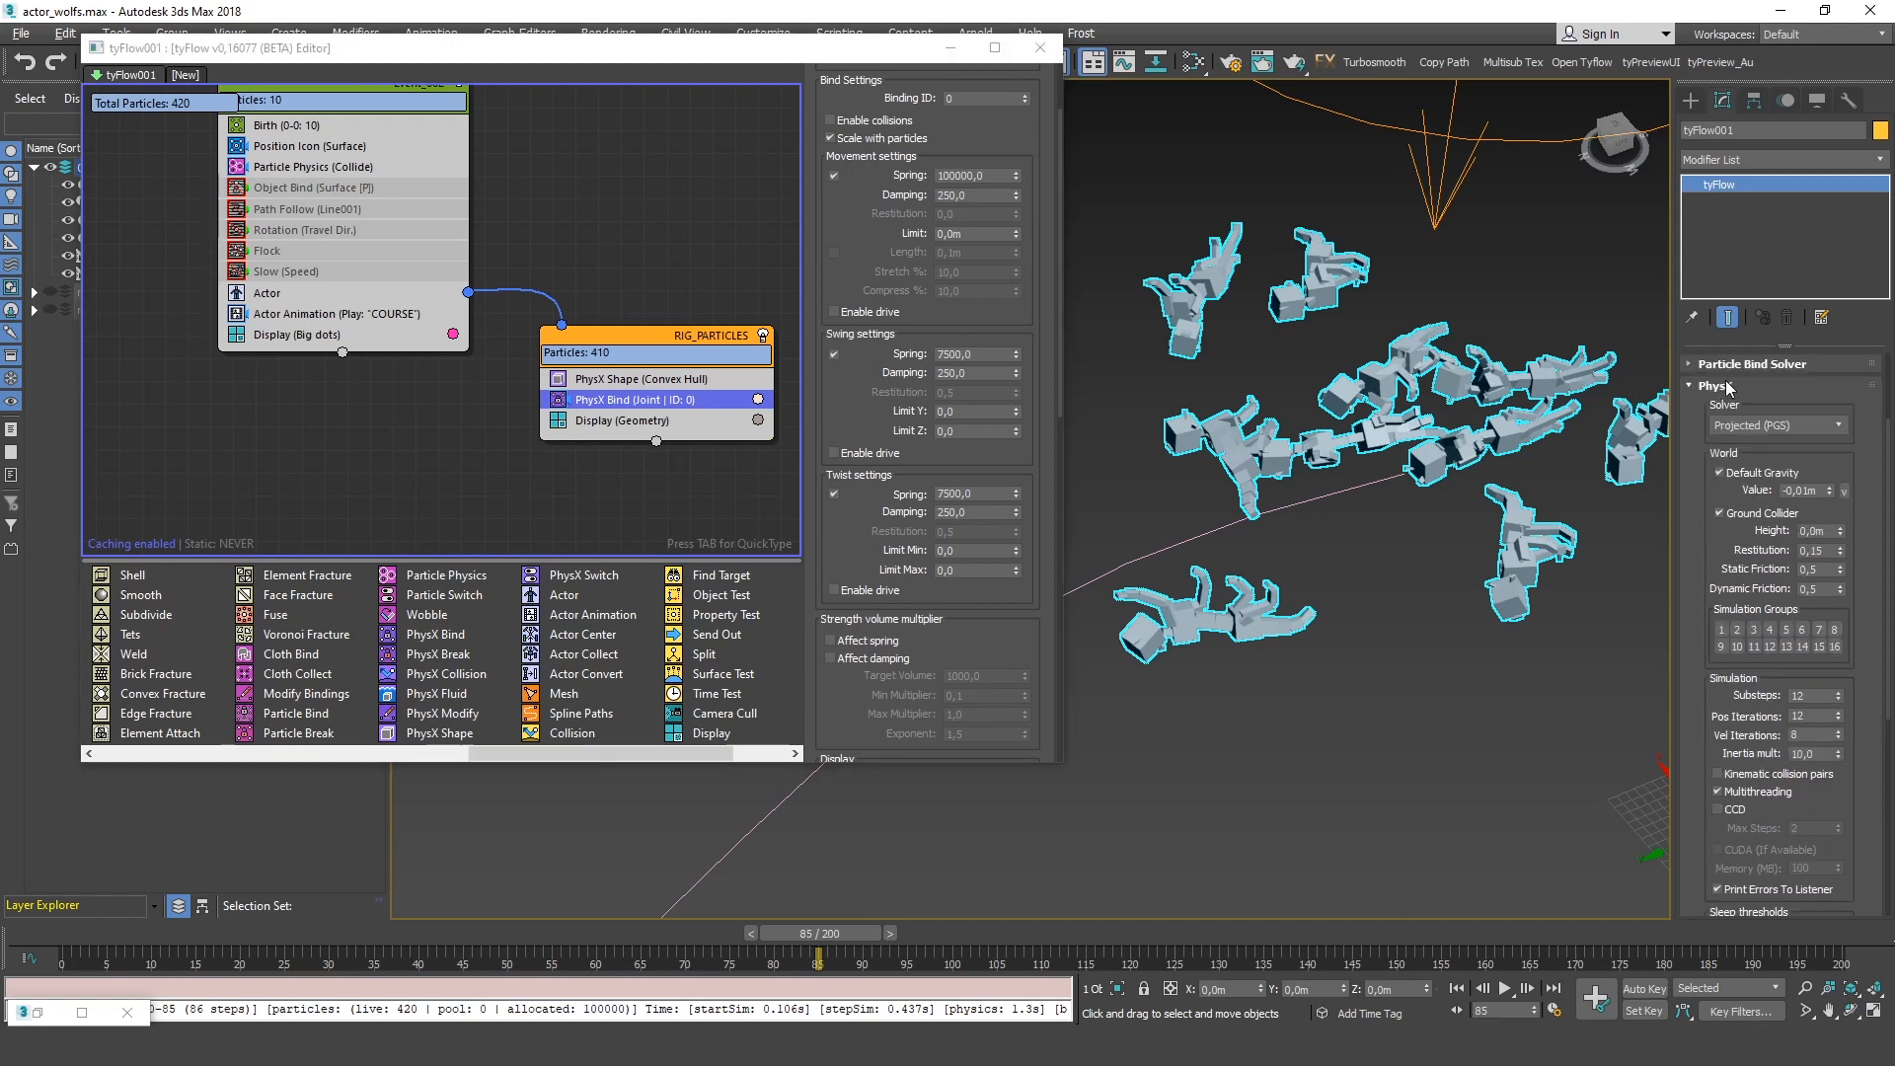
click(1718, 387)
double_click(993, 176)
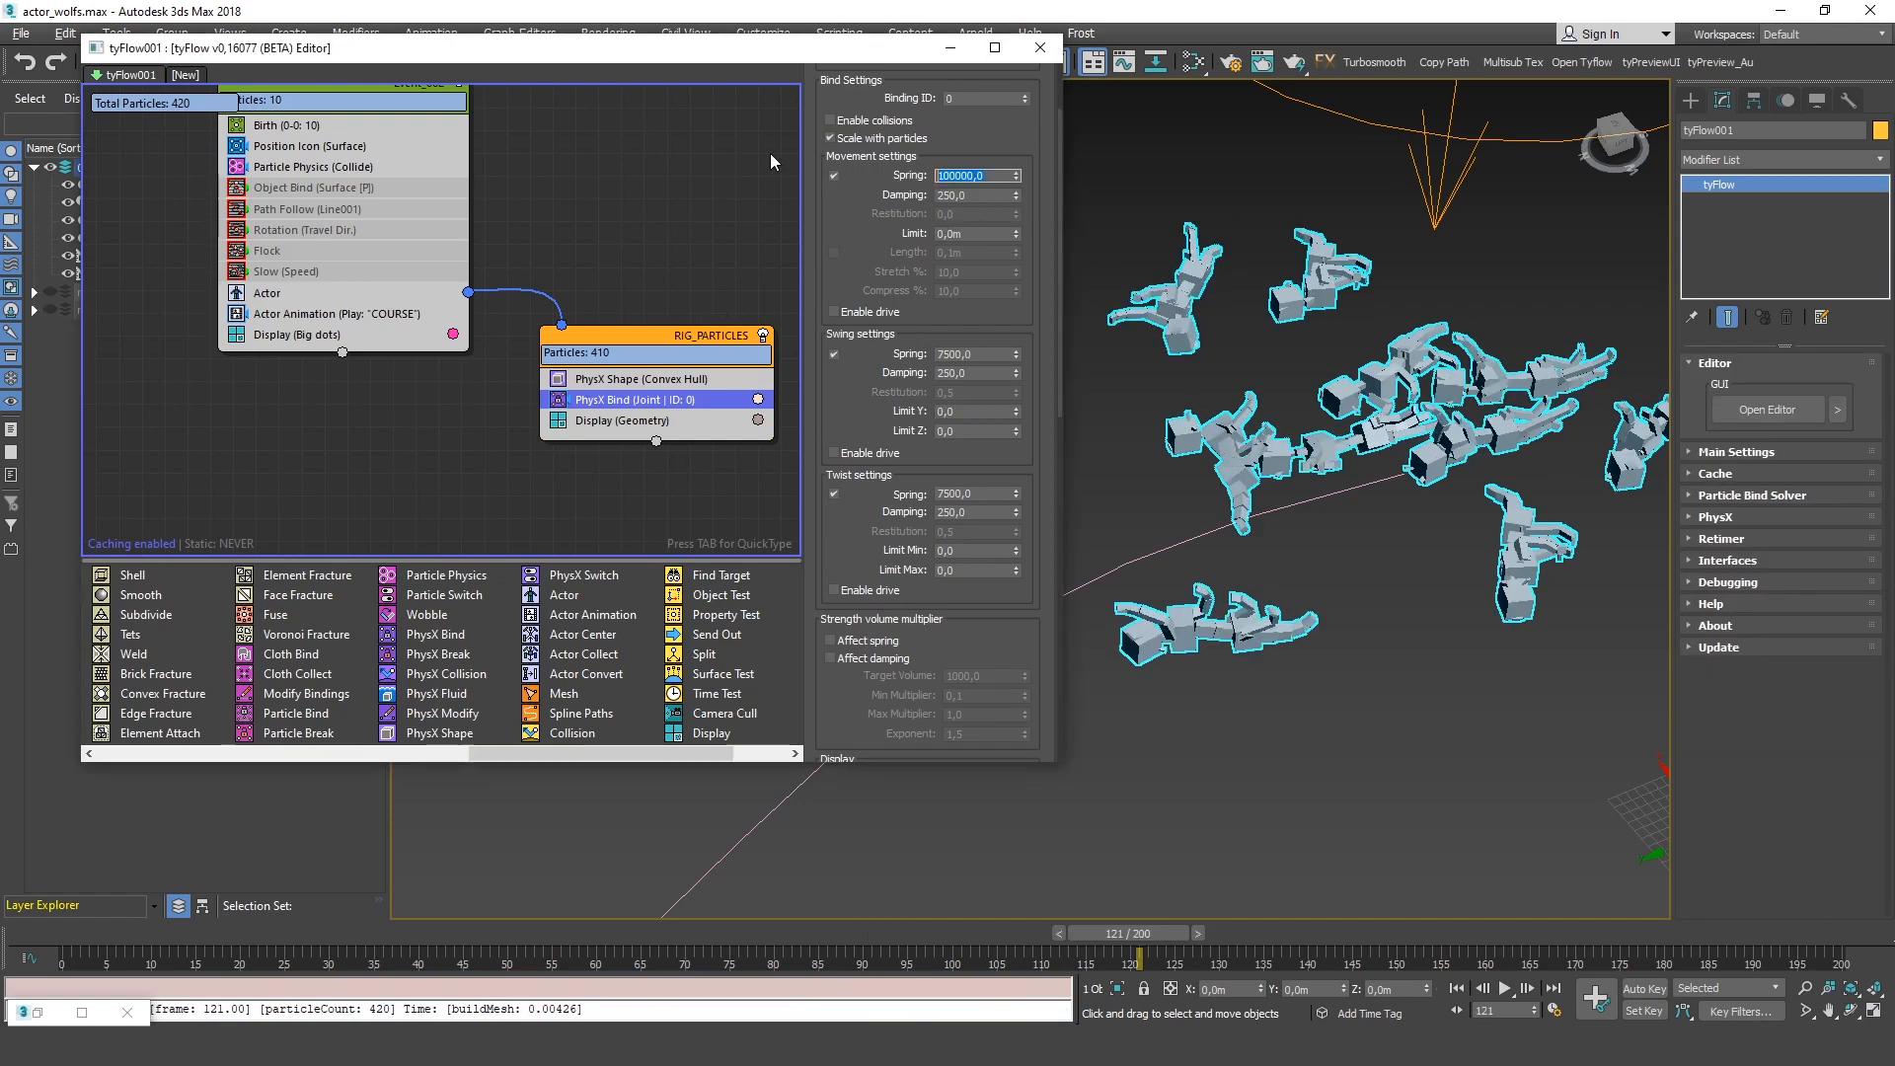
text(1000)
key(Return)
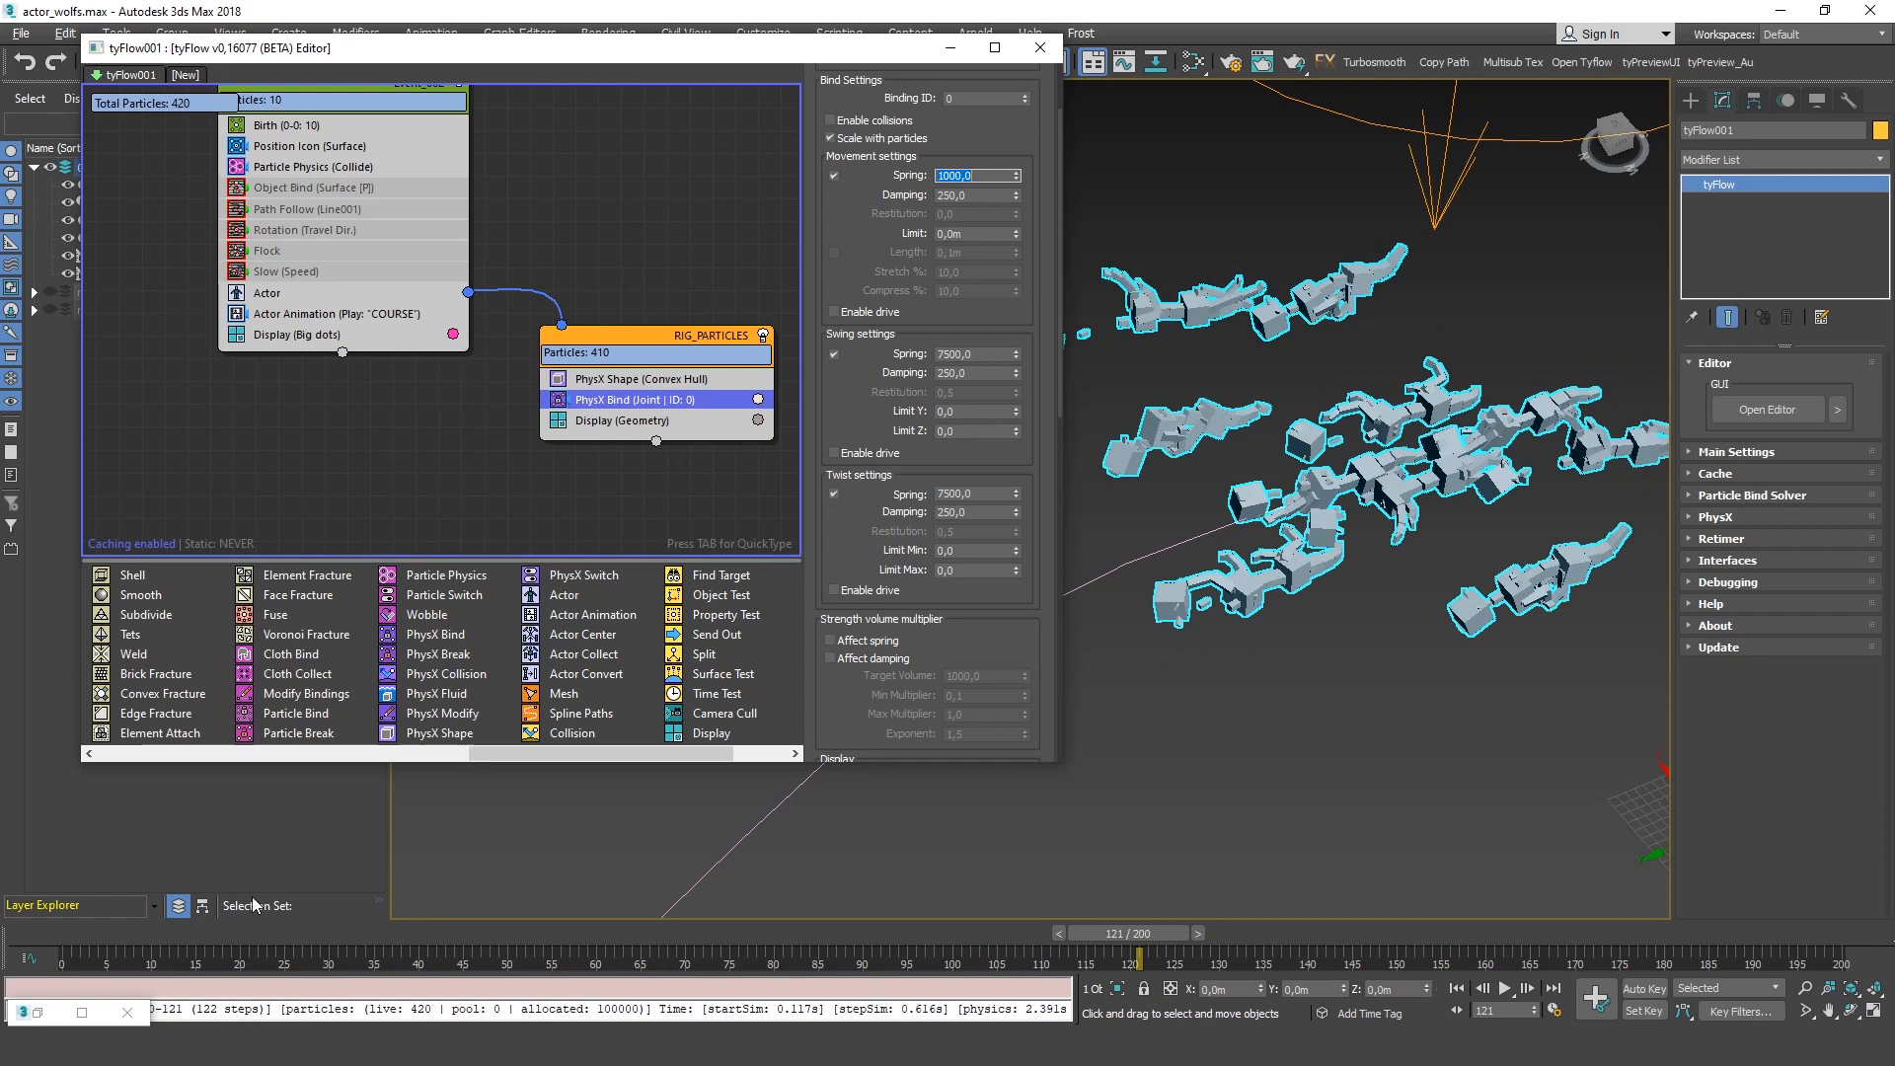
drag(71, 931, 1103, 967)
Set the PhysX Bind swing spring to 1000 and scrub through the timeline to check the joints
double_click(984, 353)
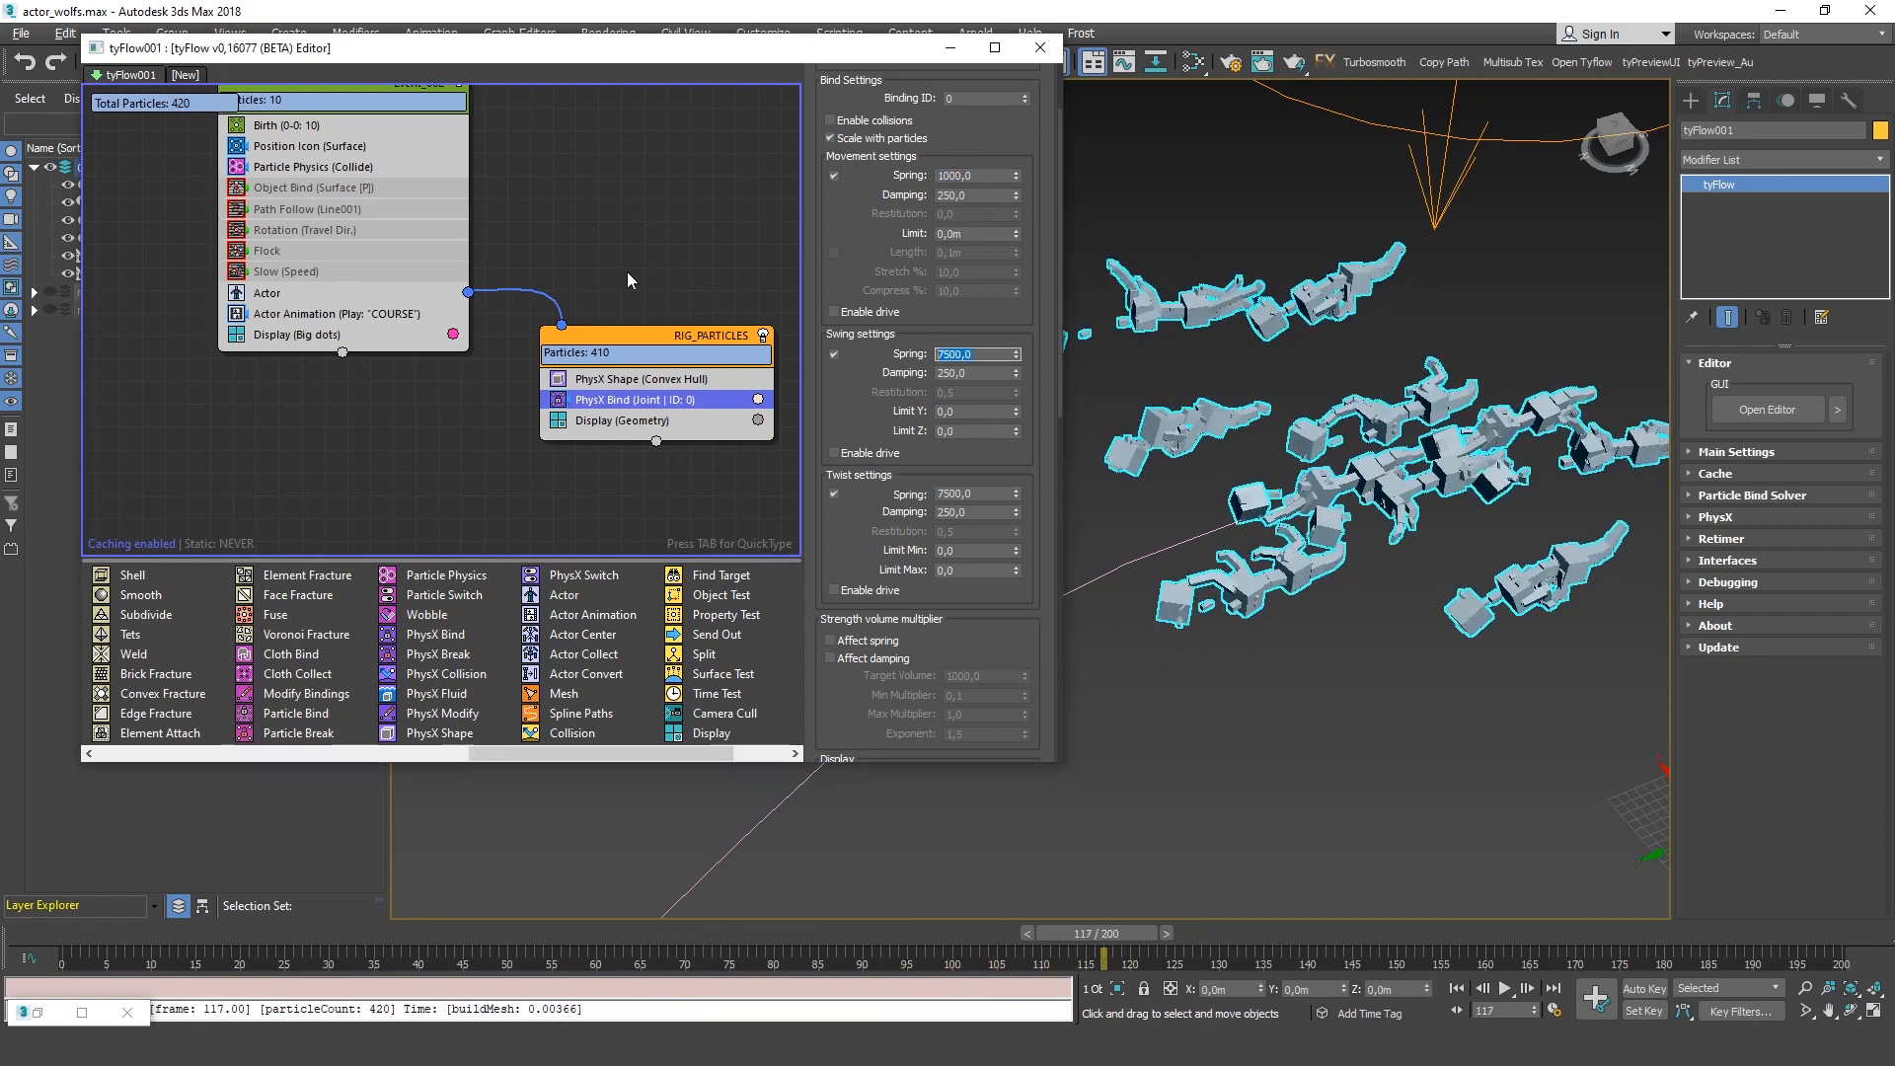
text(1000)
key(Return)
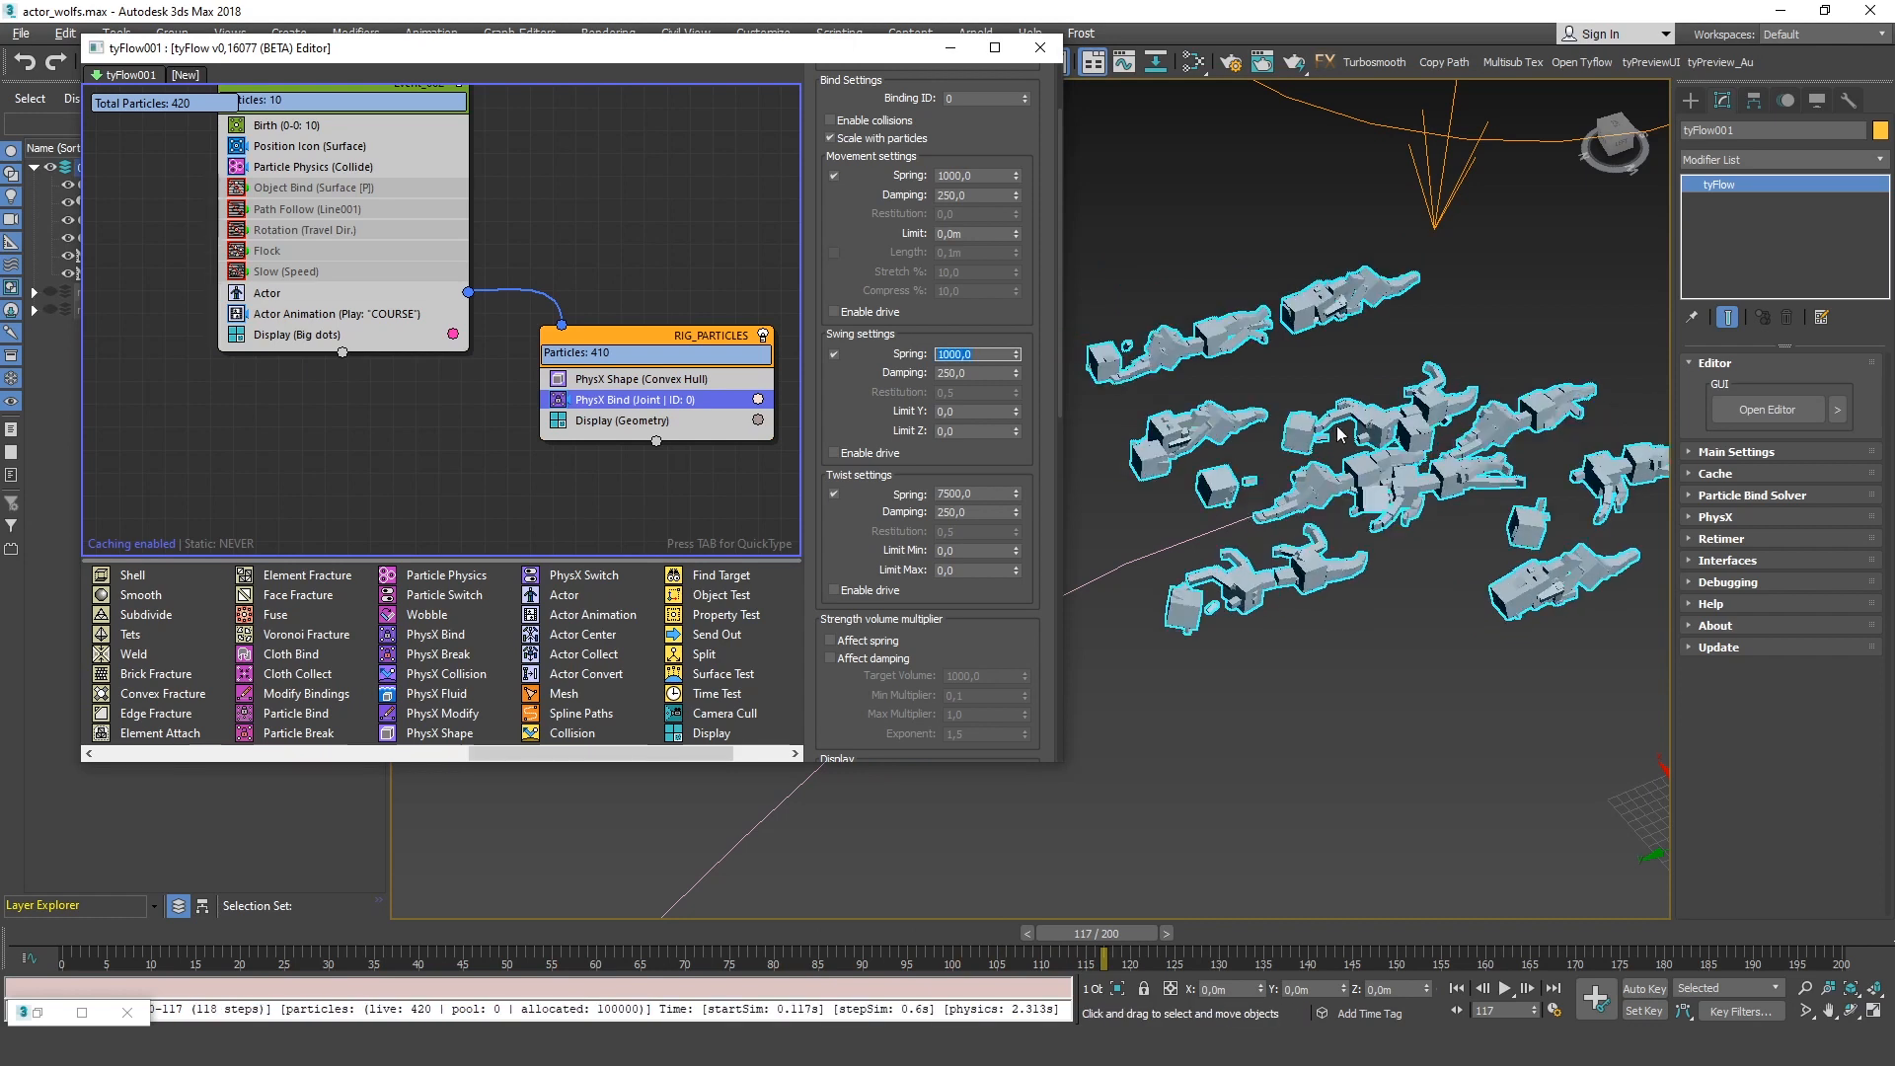
drag(98, 933, 1130, 977)
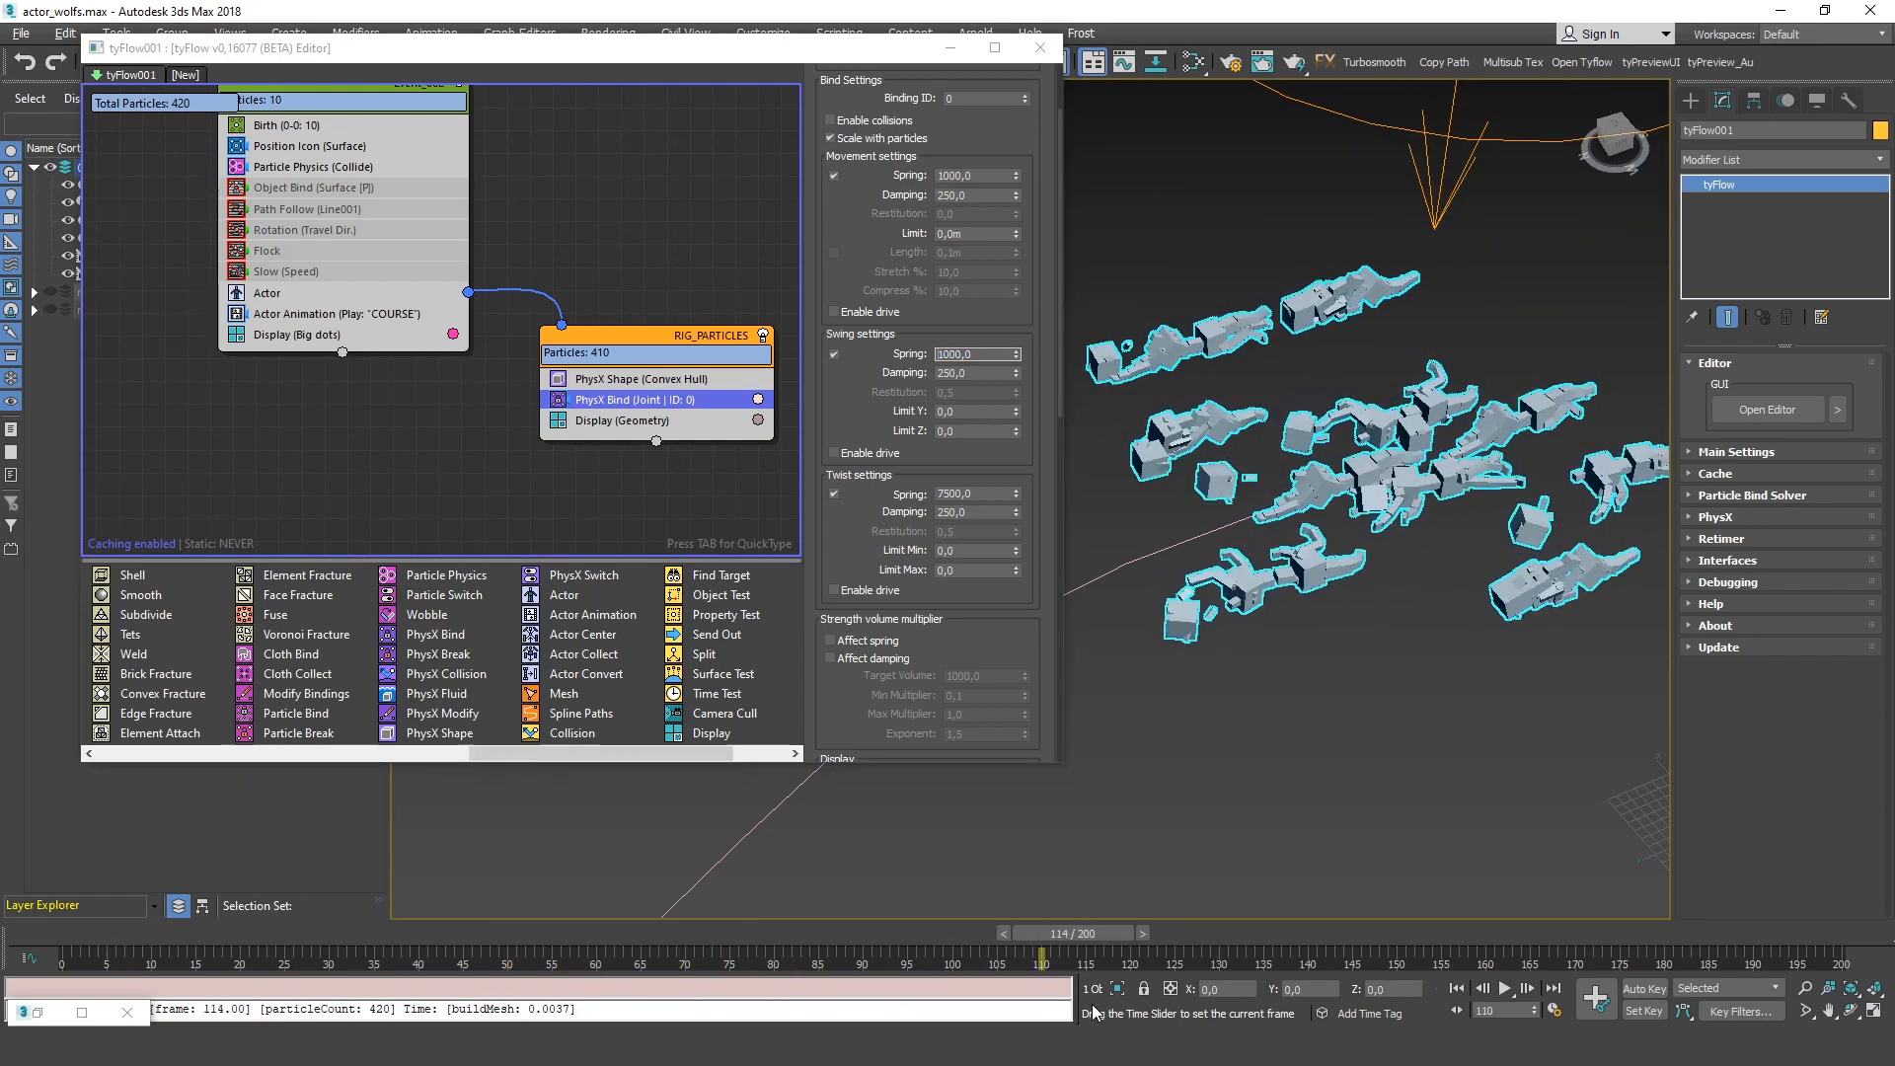
Turn on Show Bindings for the PhysX Bind operator and set its movement spring to 100000
scroll(837, 385, down, 3)
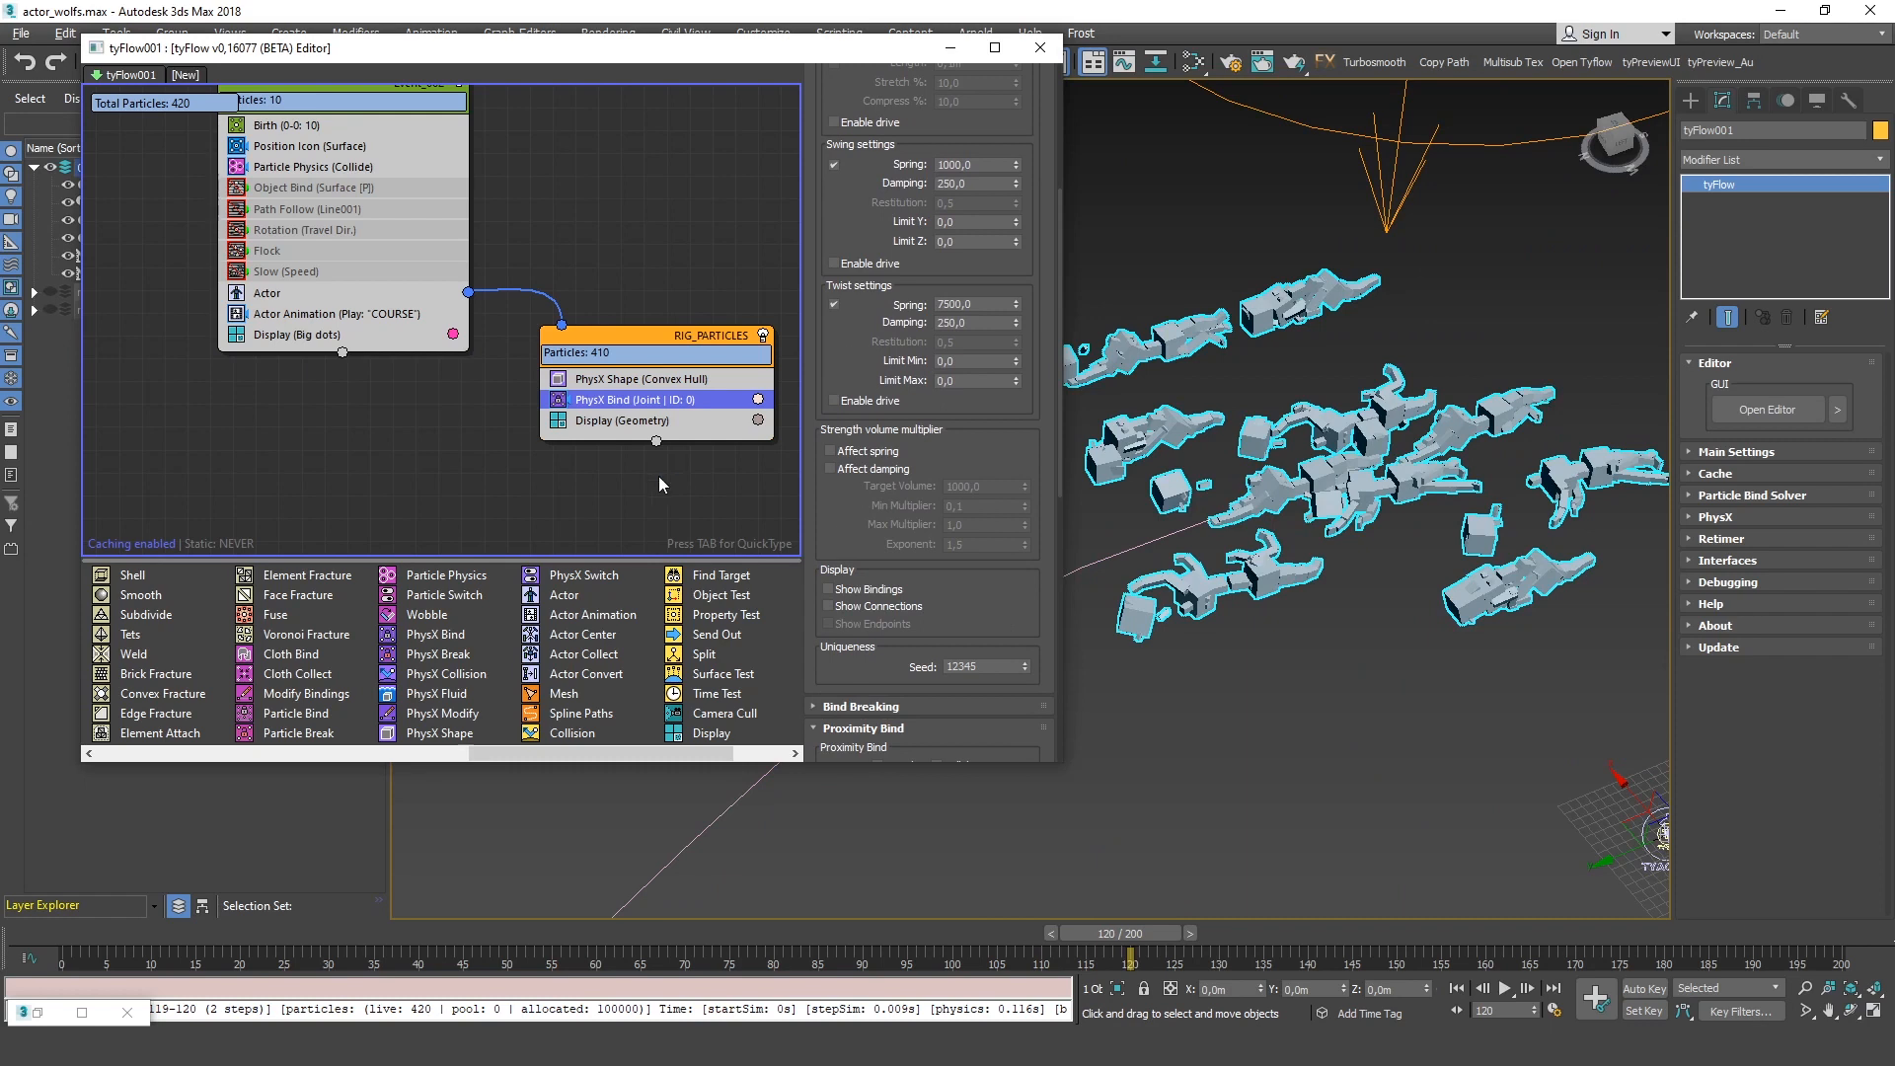
click(850, 598)
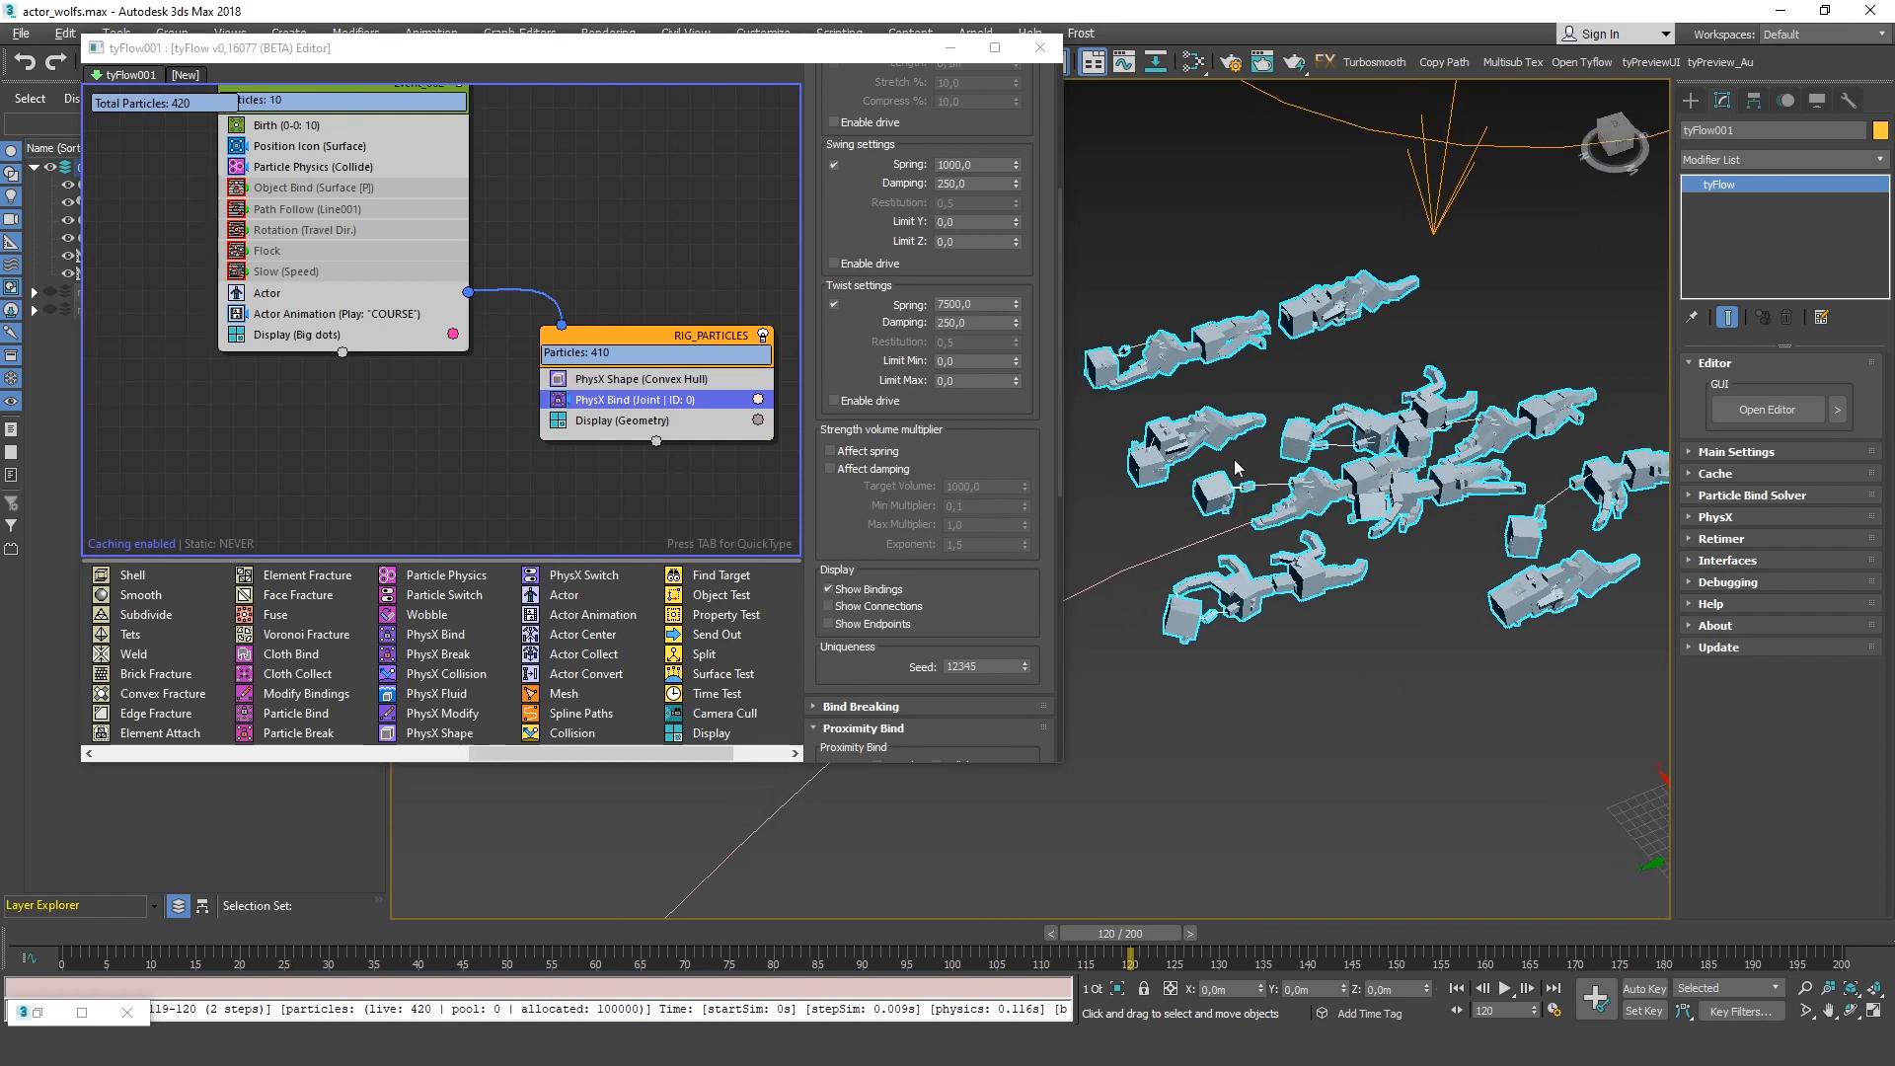
scroll(990, 315, up, 4)
drag(993, 205, 735, 234)
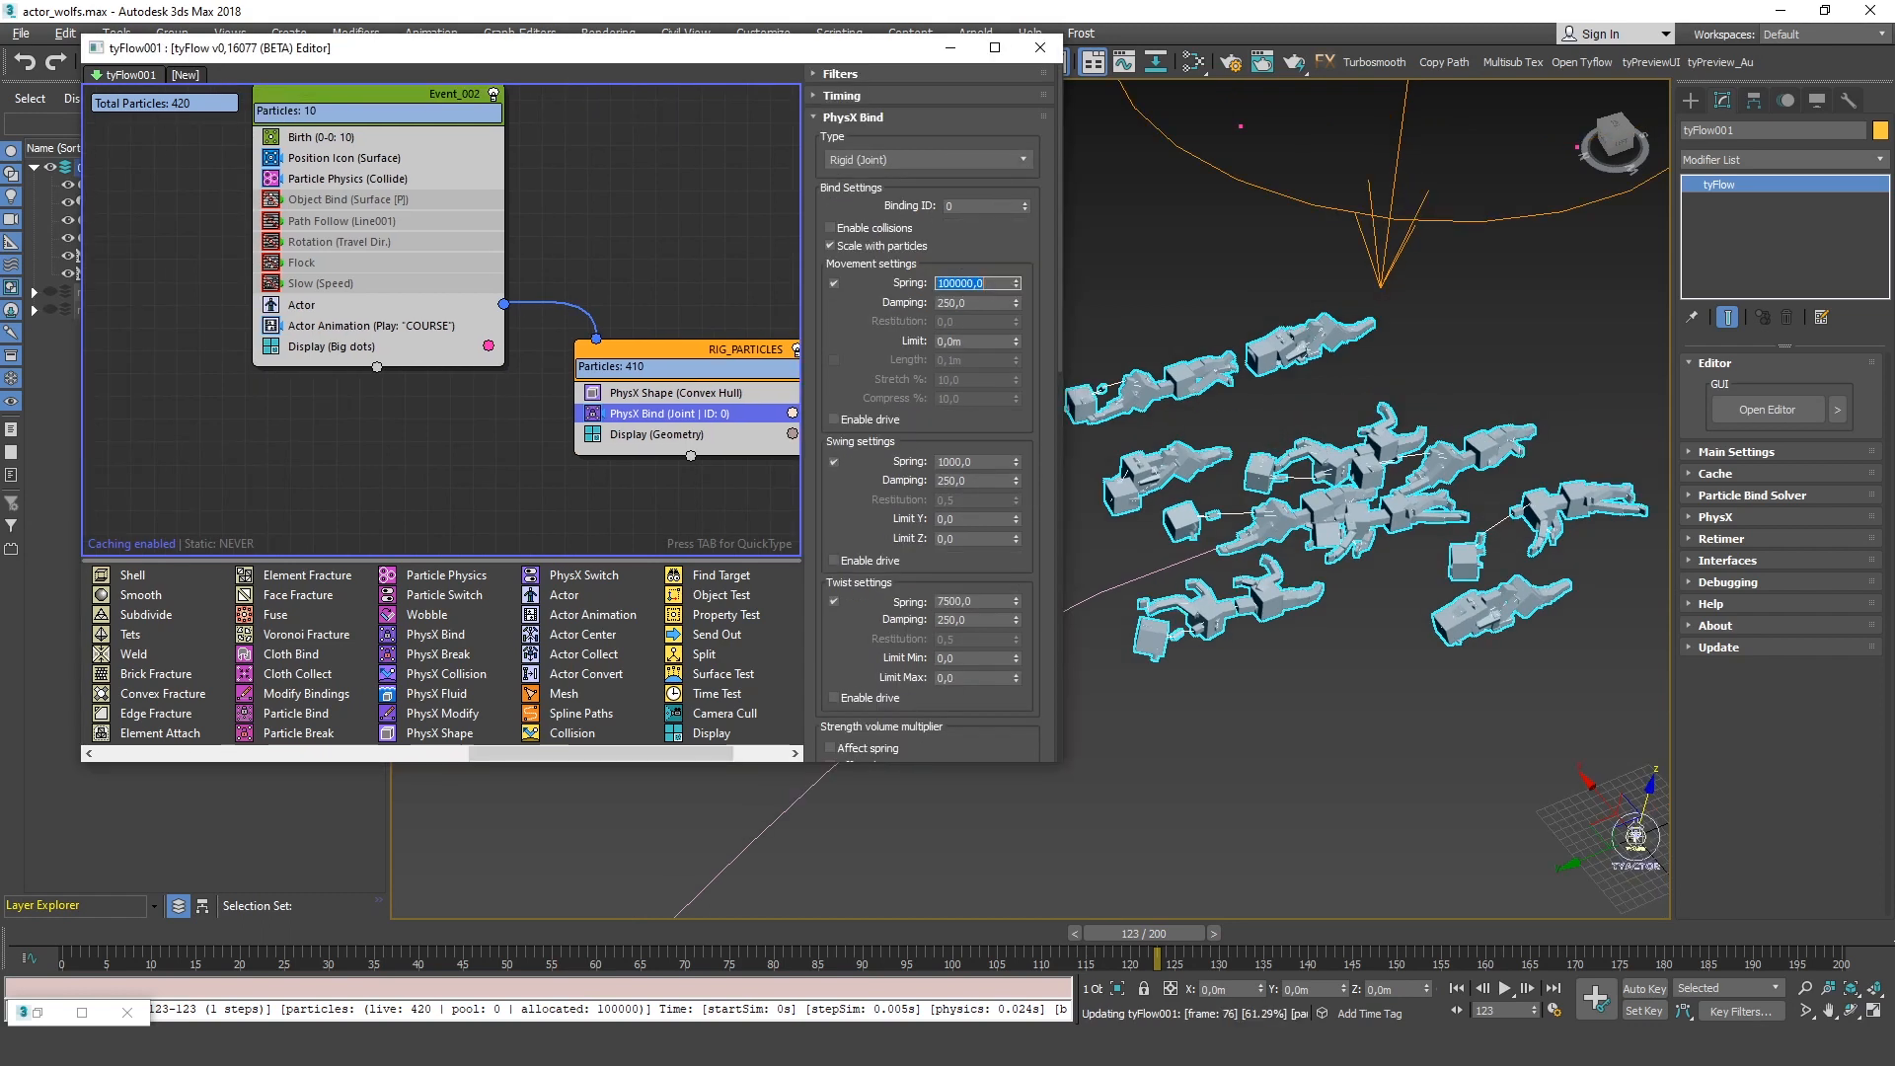
drag(1168, 934, 754, 1024)
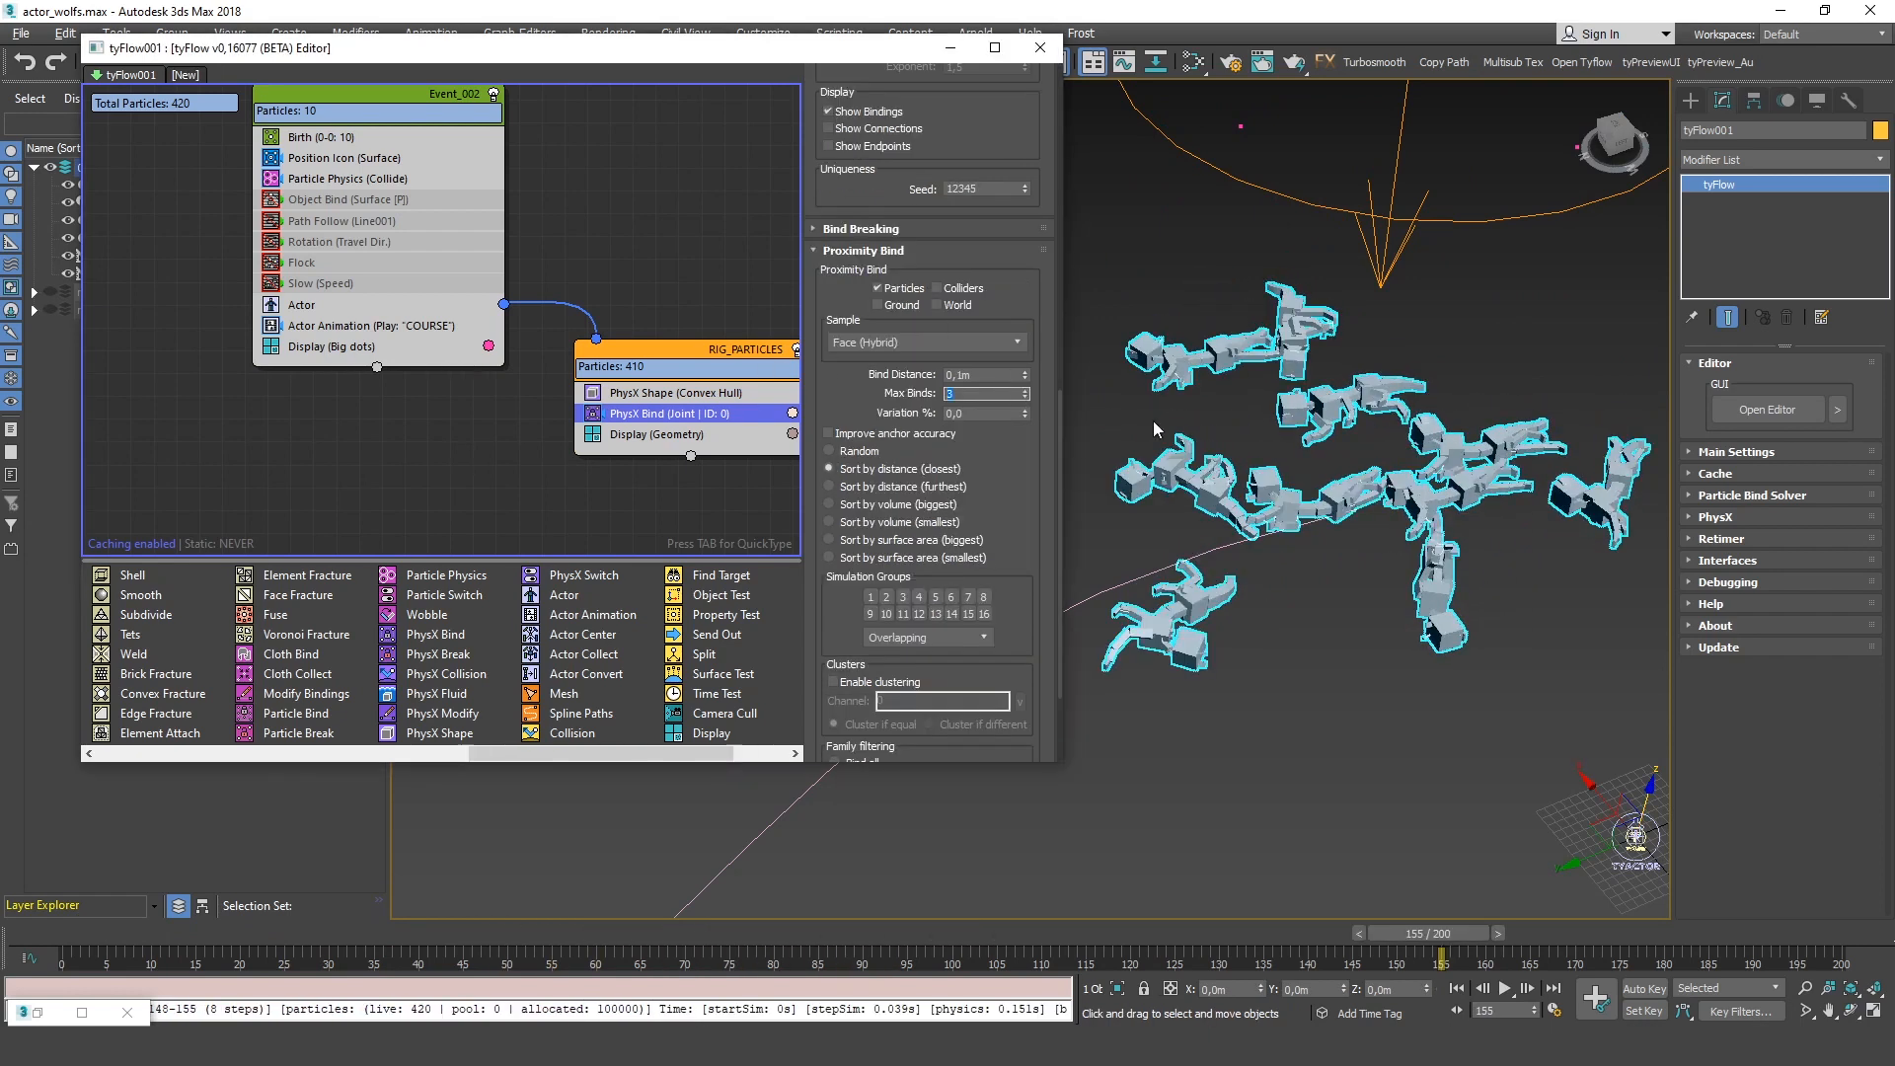
Set the maximum binds of the PhysX Bind's proximity binding to 4 and inspect the bodies up close
middle_drag(1279, 427, 1389, 415)
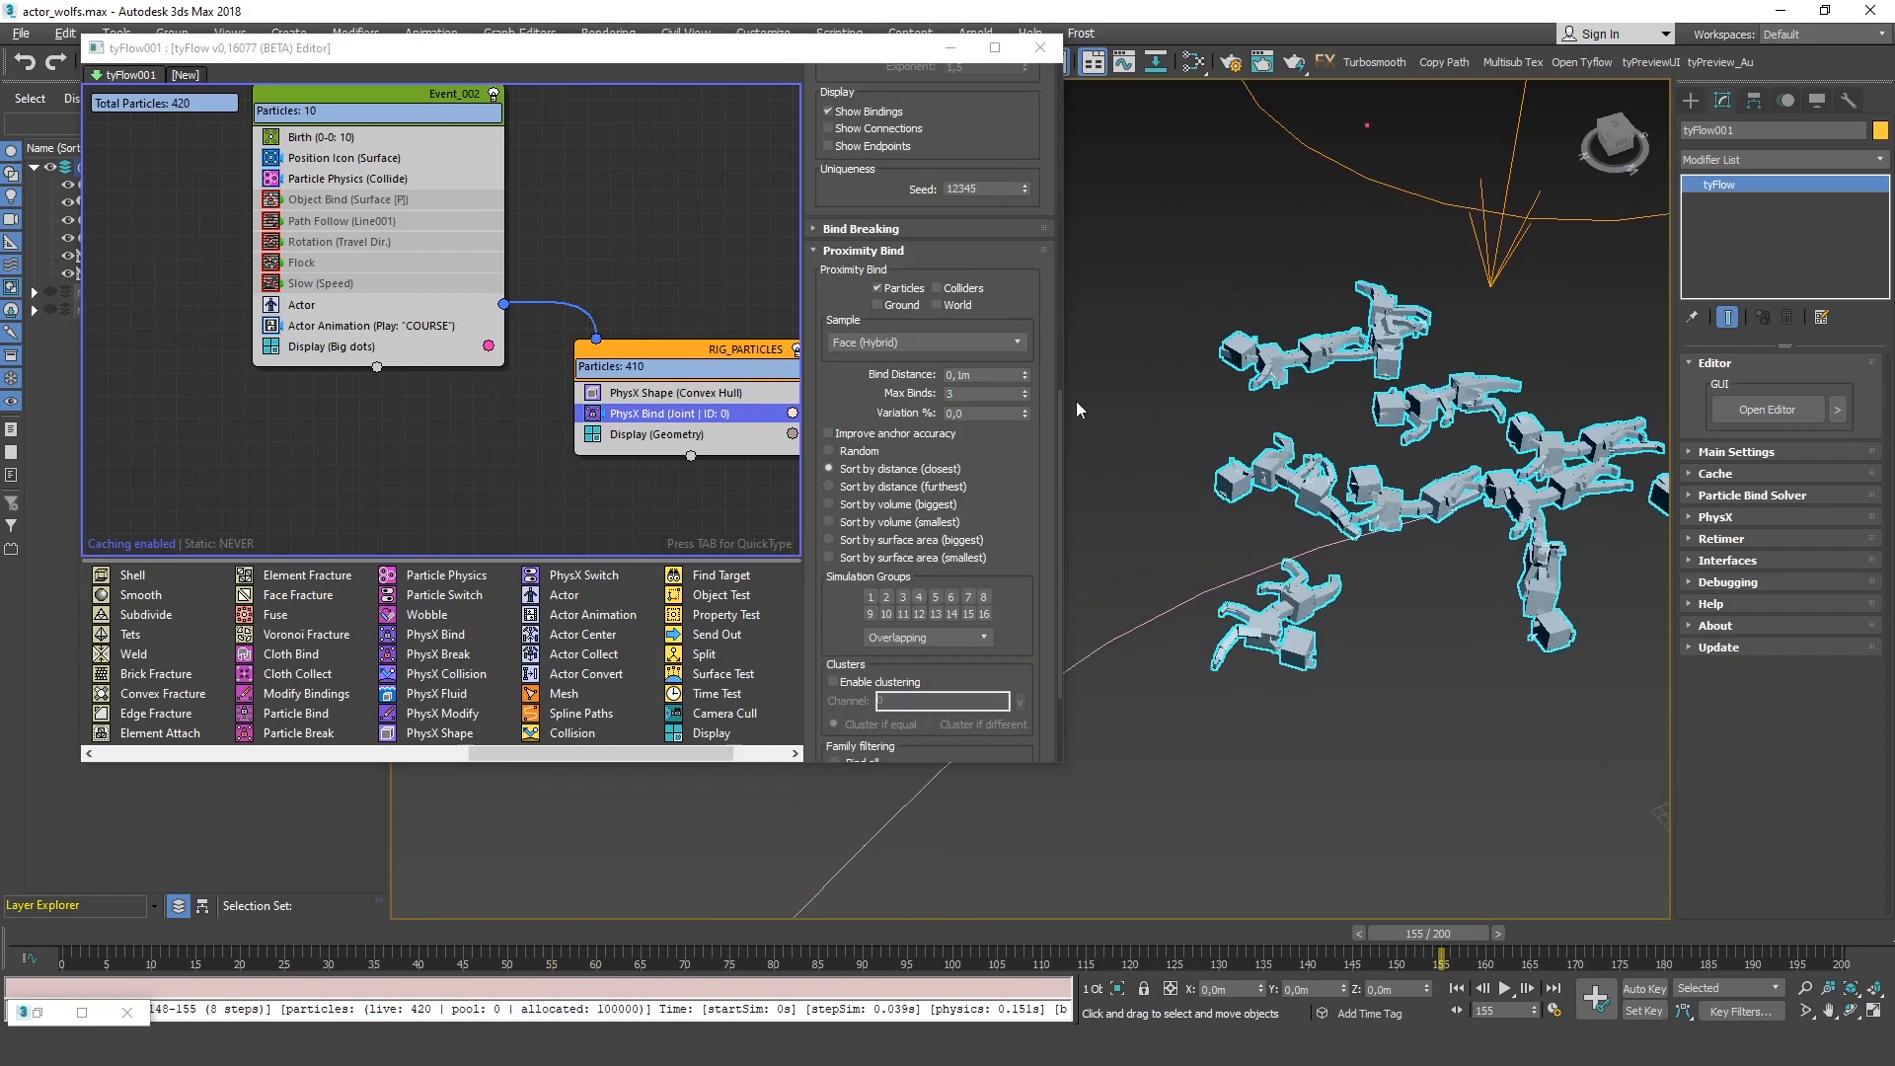
click(1024, 389)
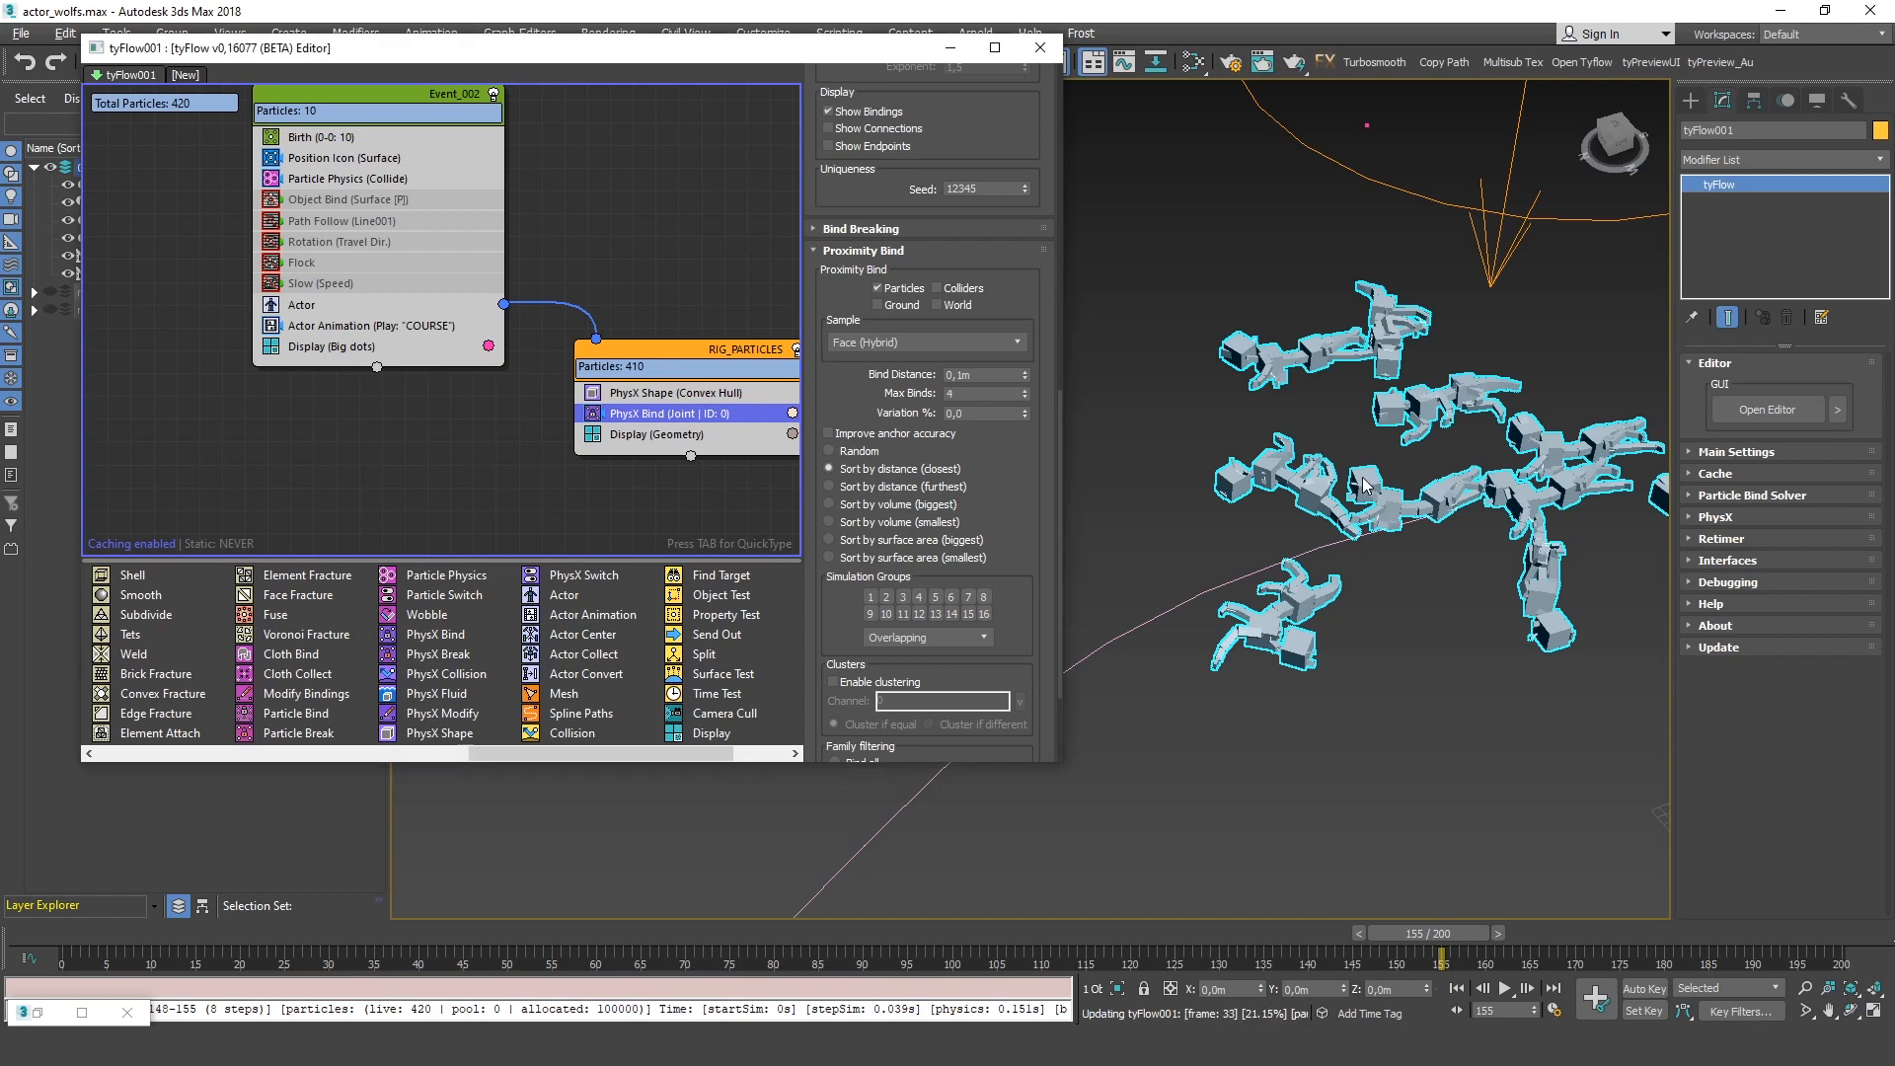
scroll(1364, 484, up, 5)
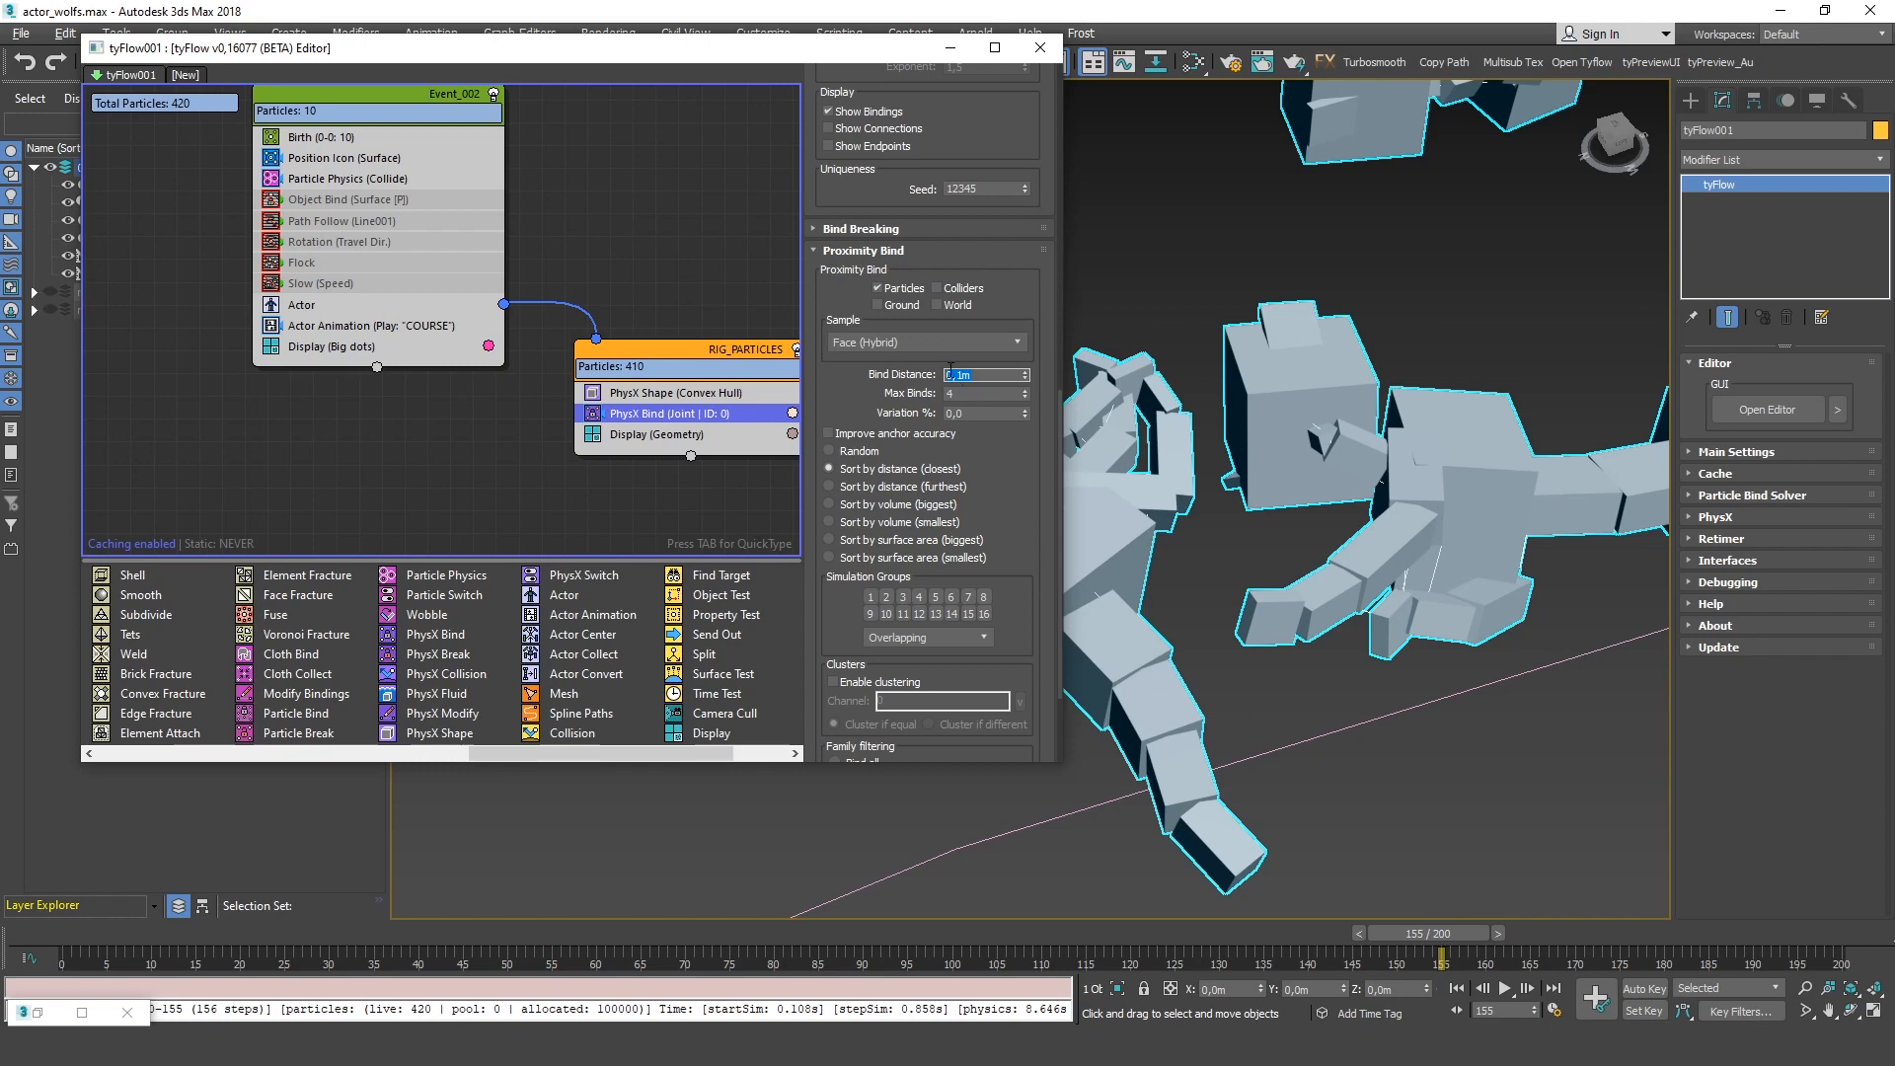
scroll(1264, 353, down, 5)
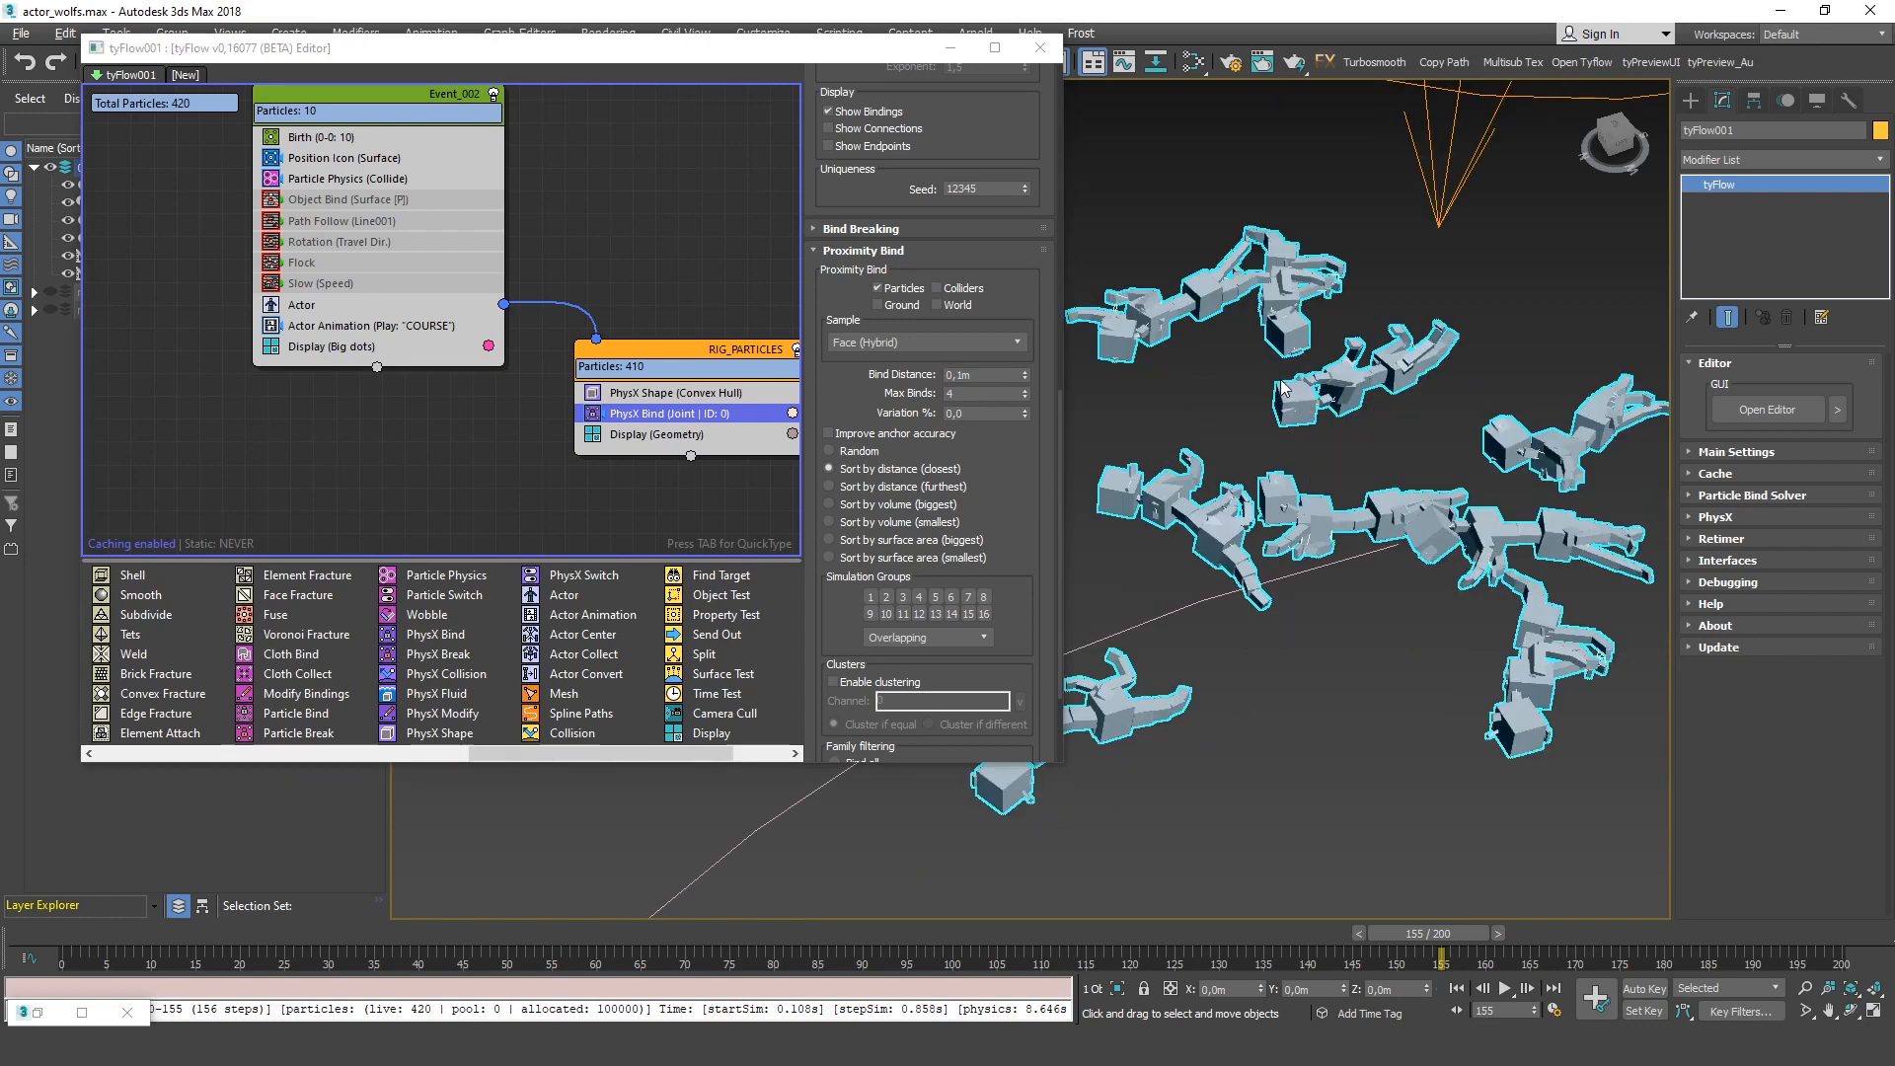
Return to frame 0 and insert a Random 3D Rotation operator above the Actor operator in Event_002
key(Home)
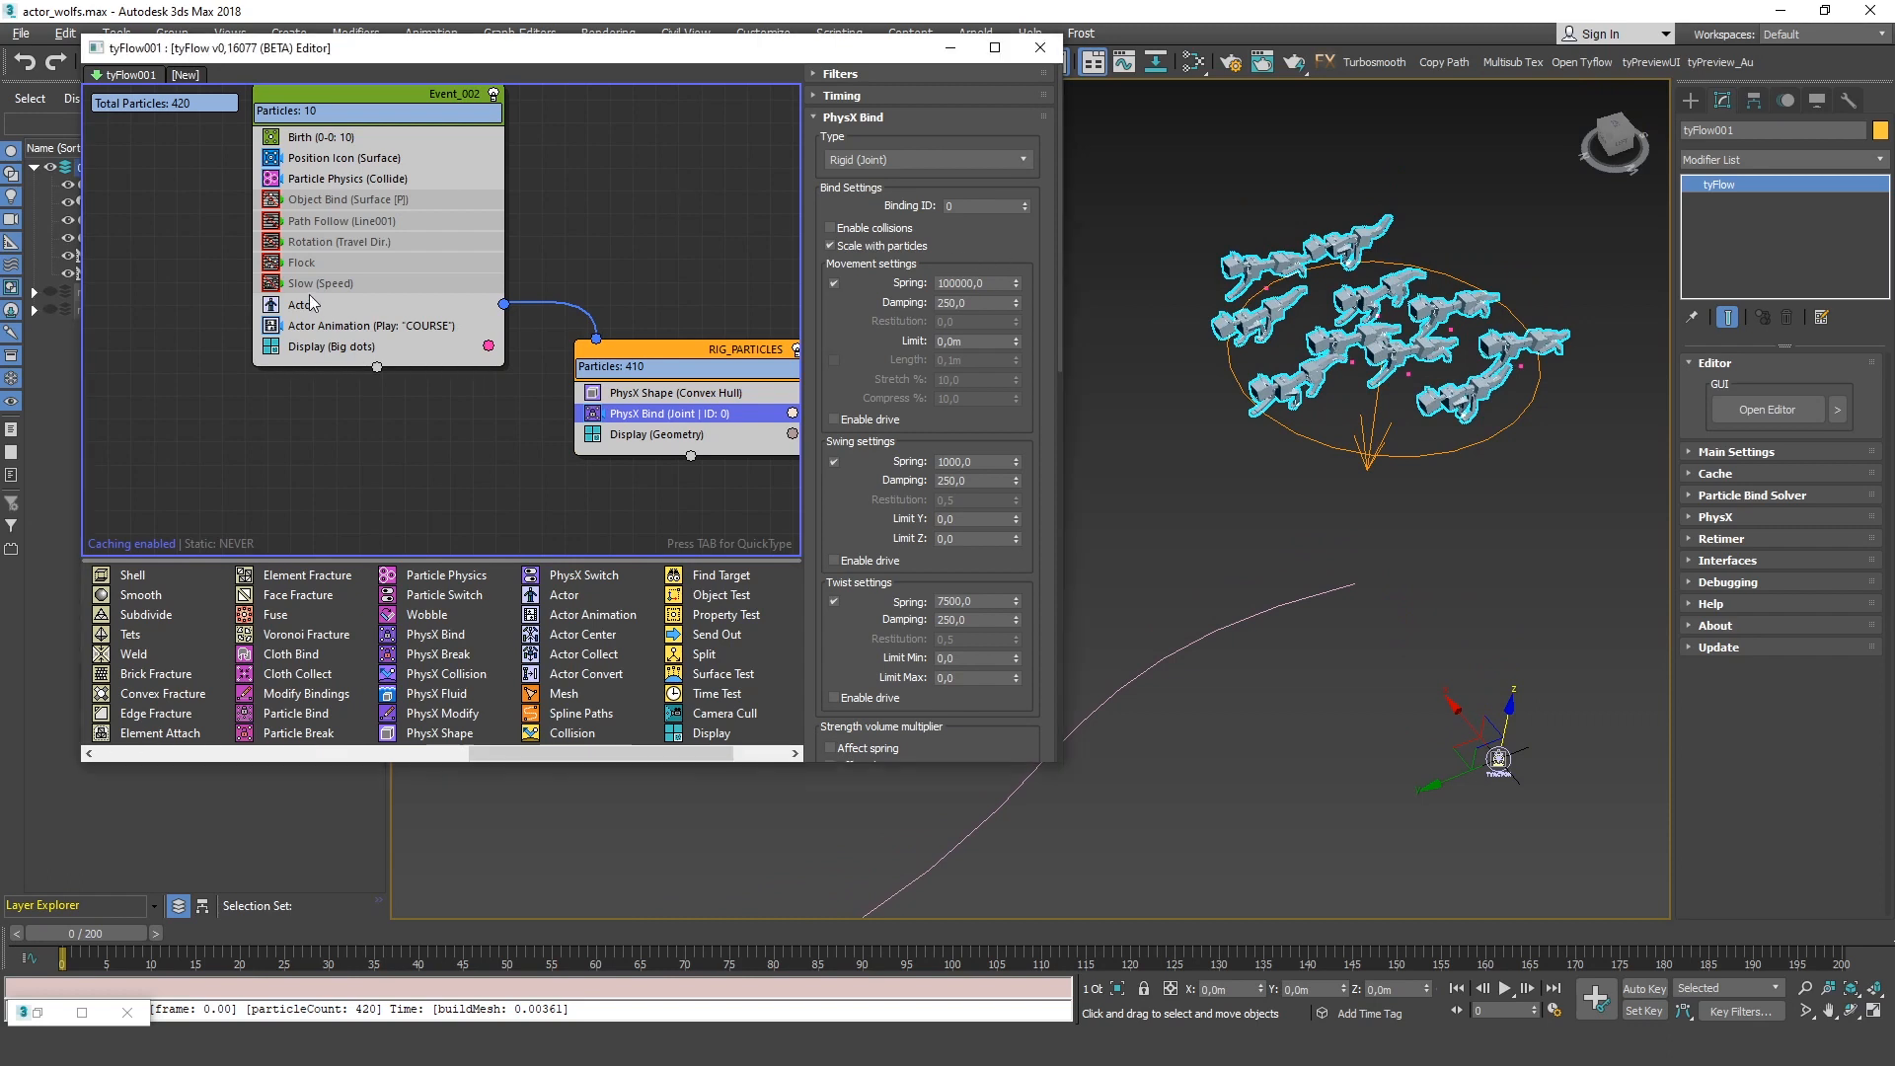
key(Tab)
text(ro)
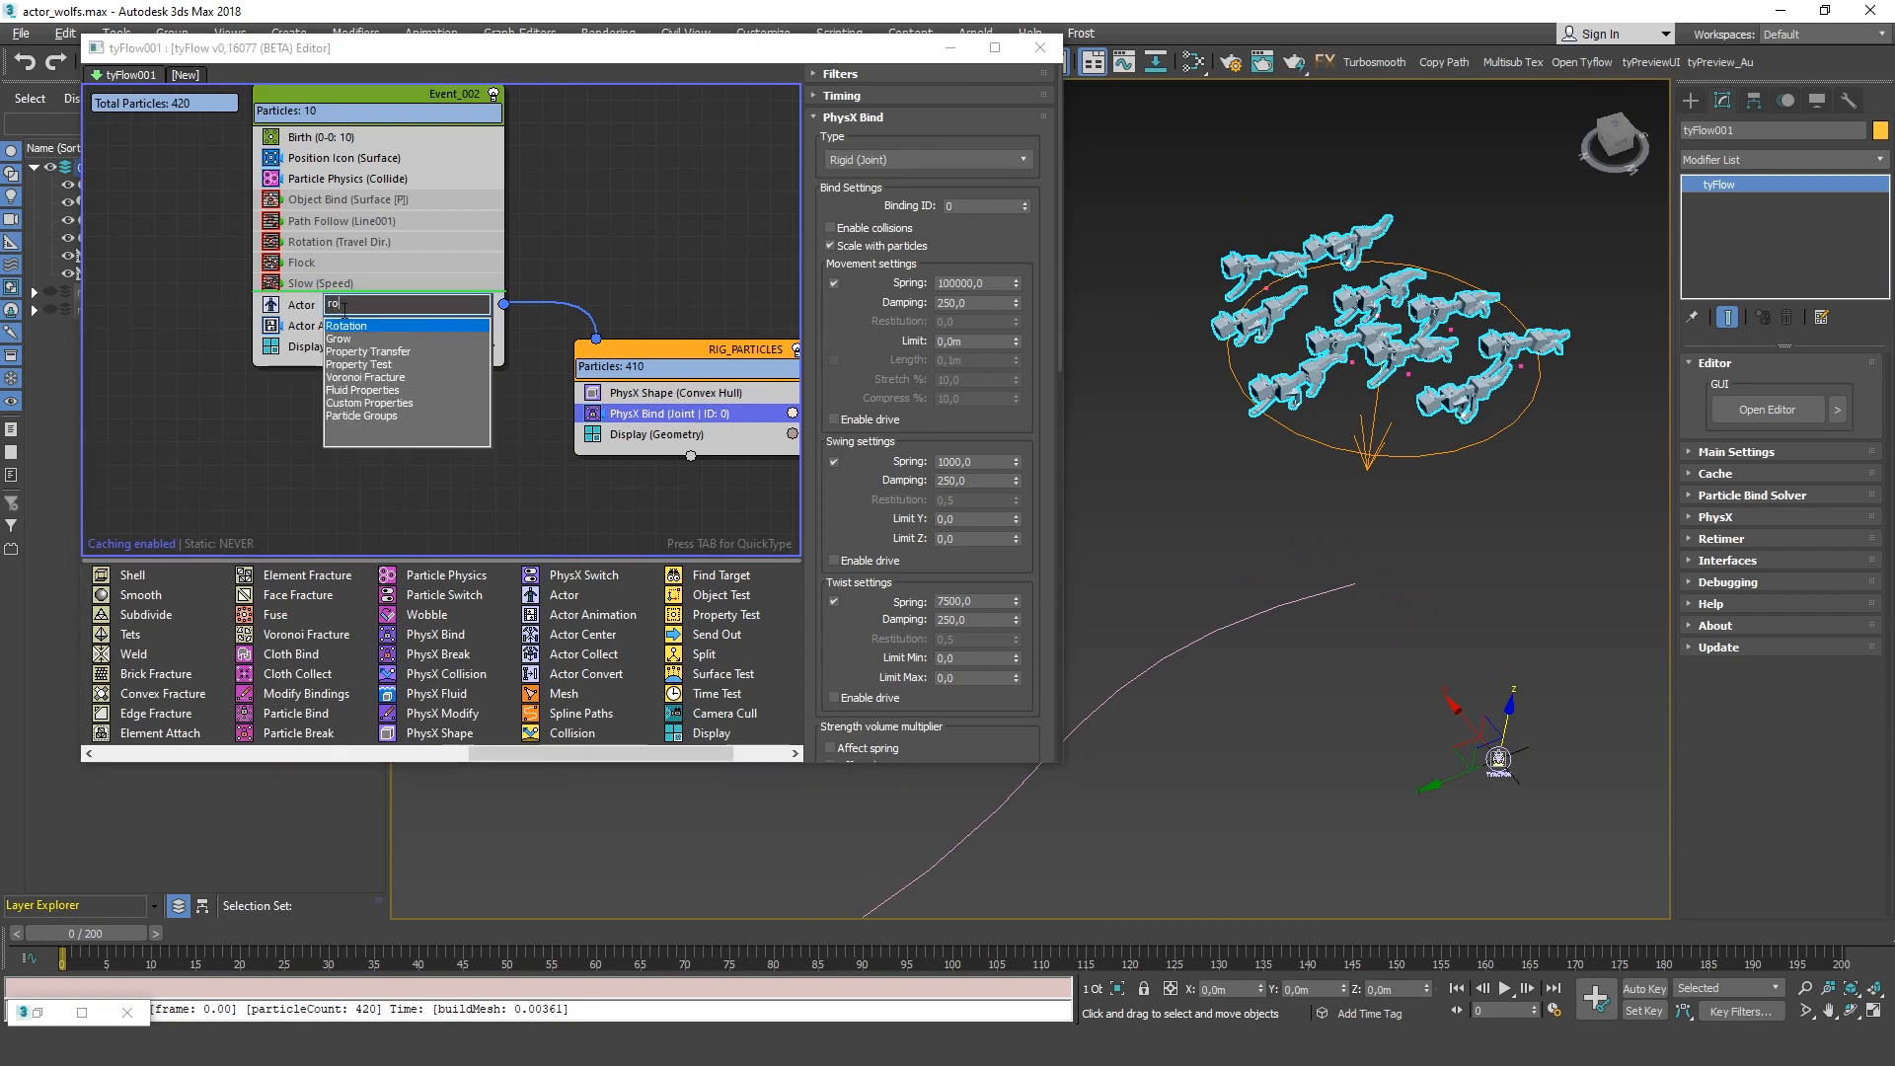
key(Return)
scroll(1413, 306, up, 3)
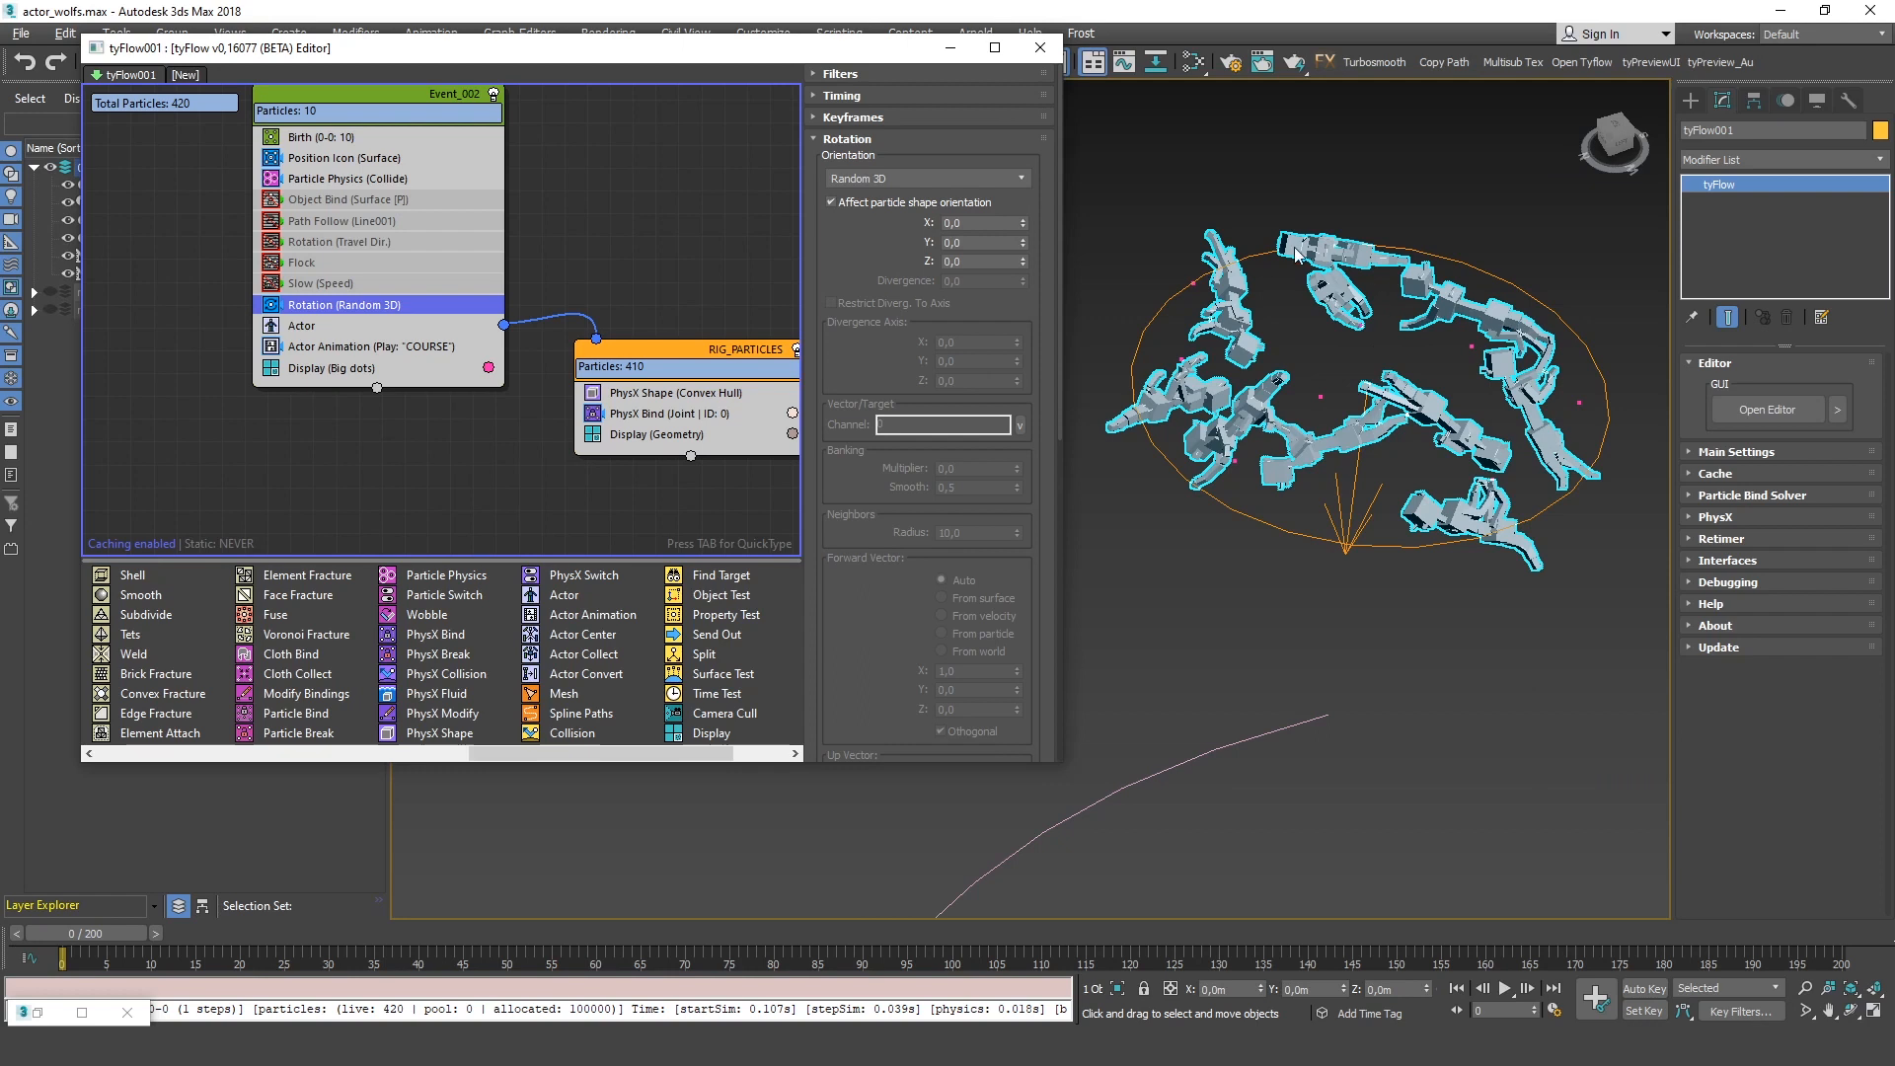
alt+middle_drag(1398, 373, 1394, 335)
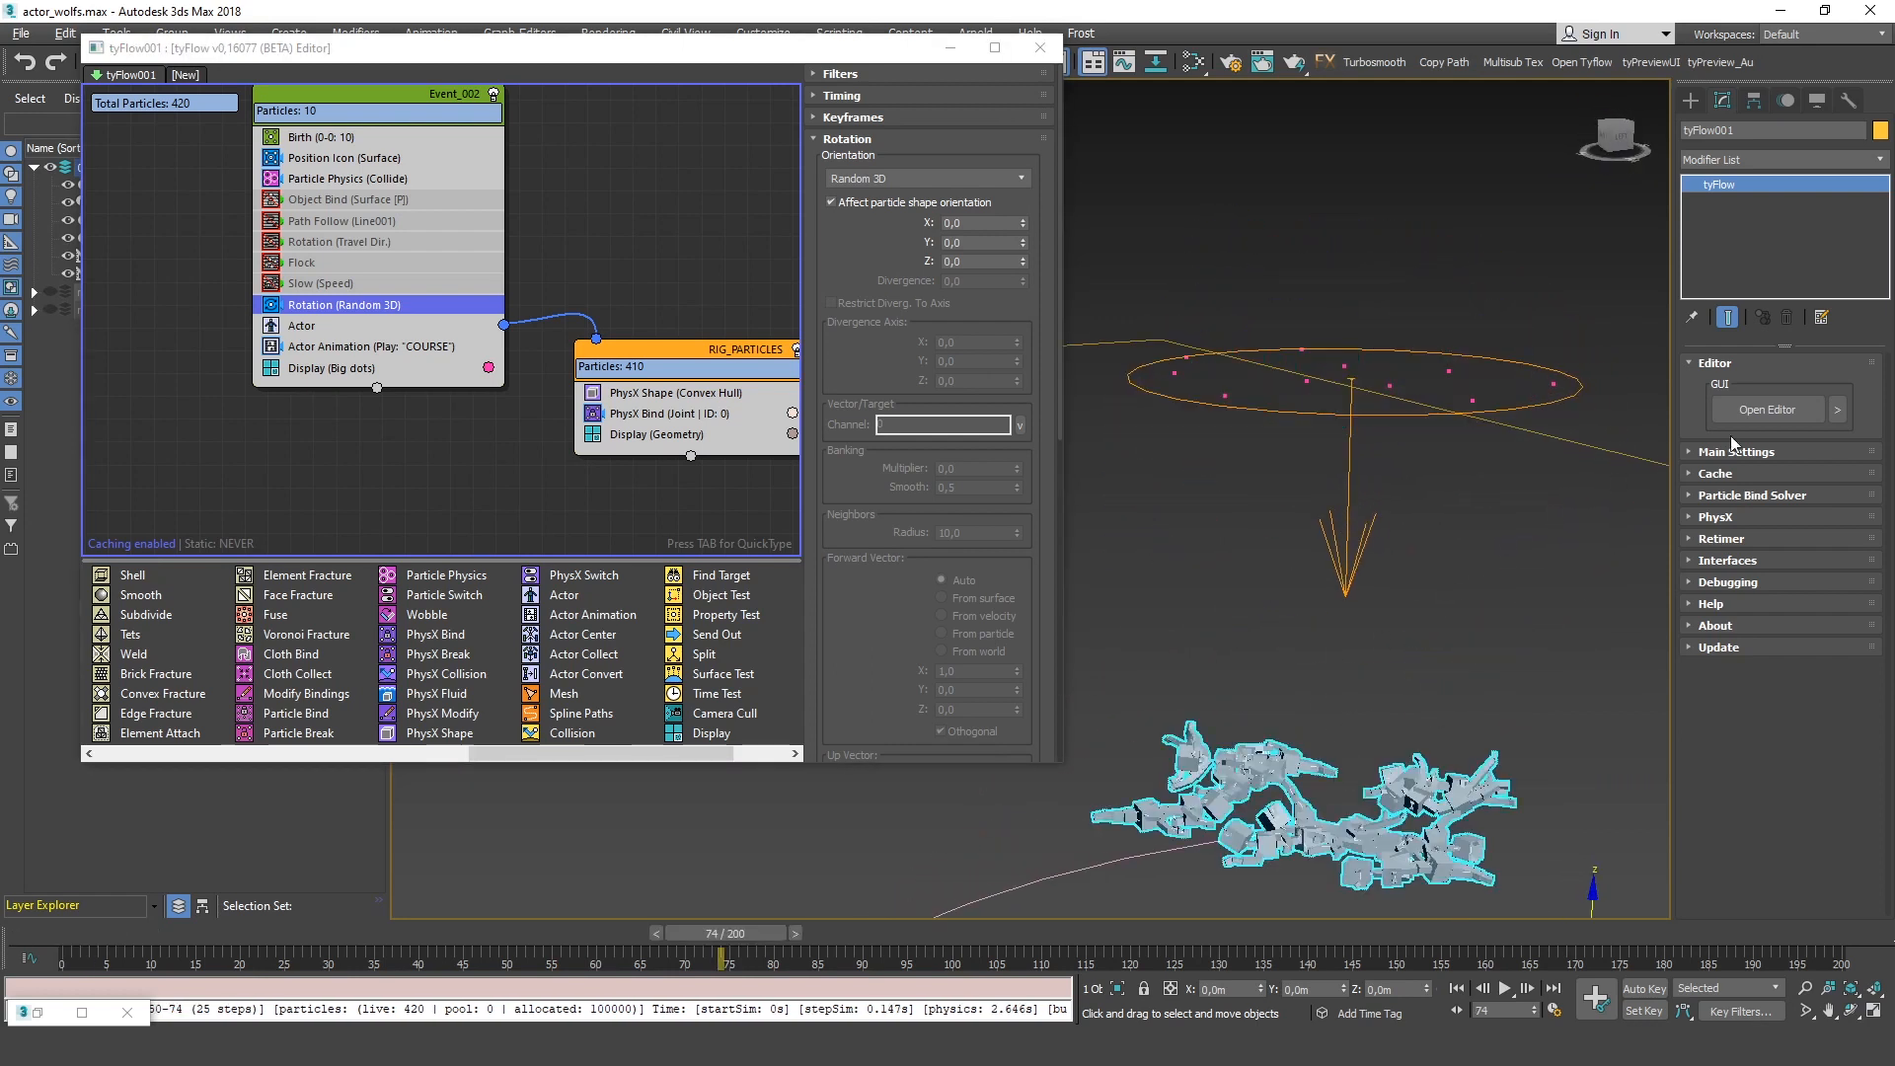
Open the flow's PhysX solver settings and set the PhysX Bind swing and twist springs to 75000
click(1760, 452)
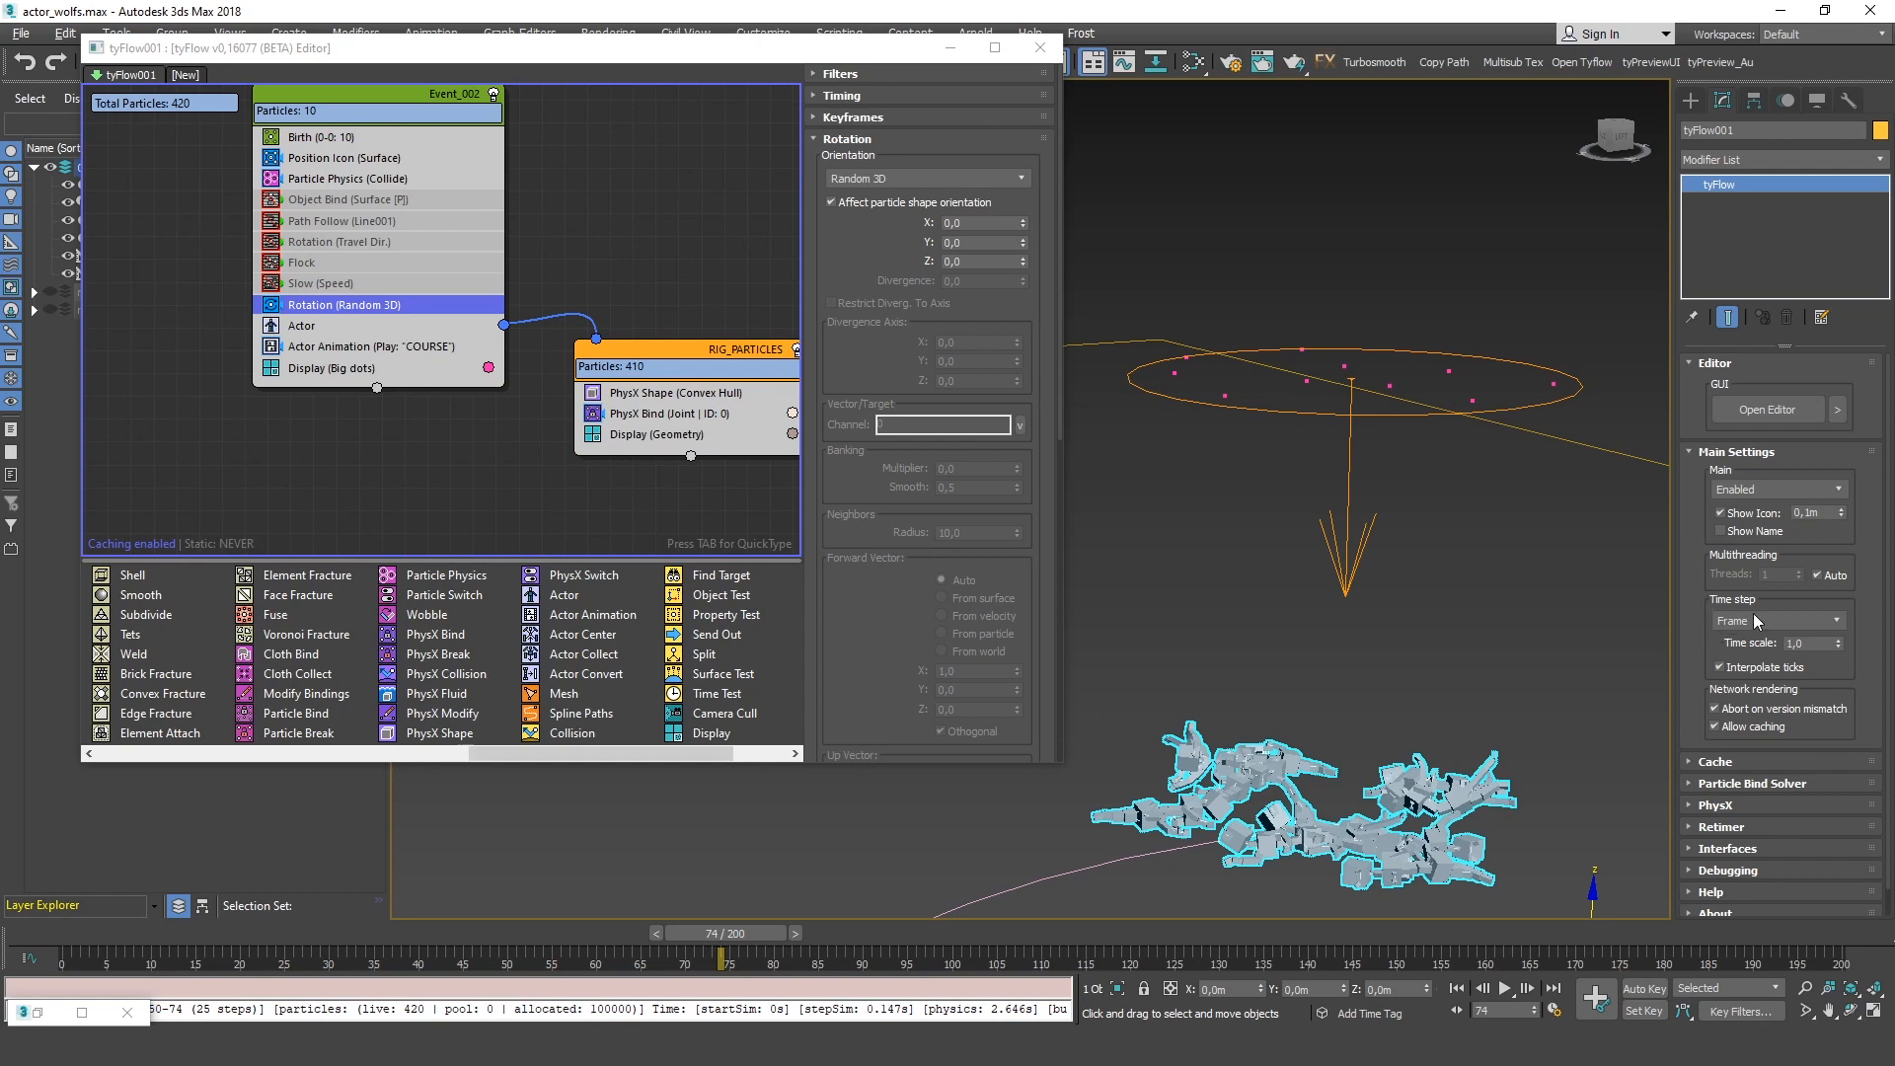
click(1735, 451)
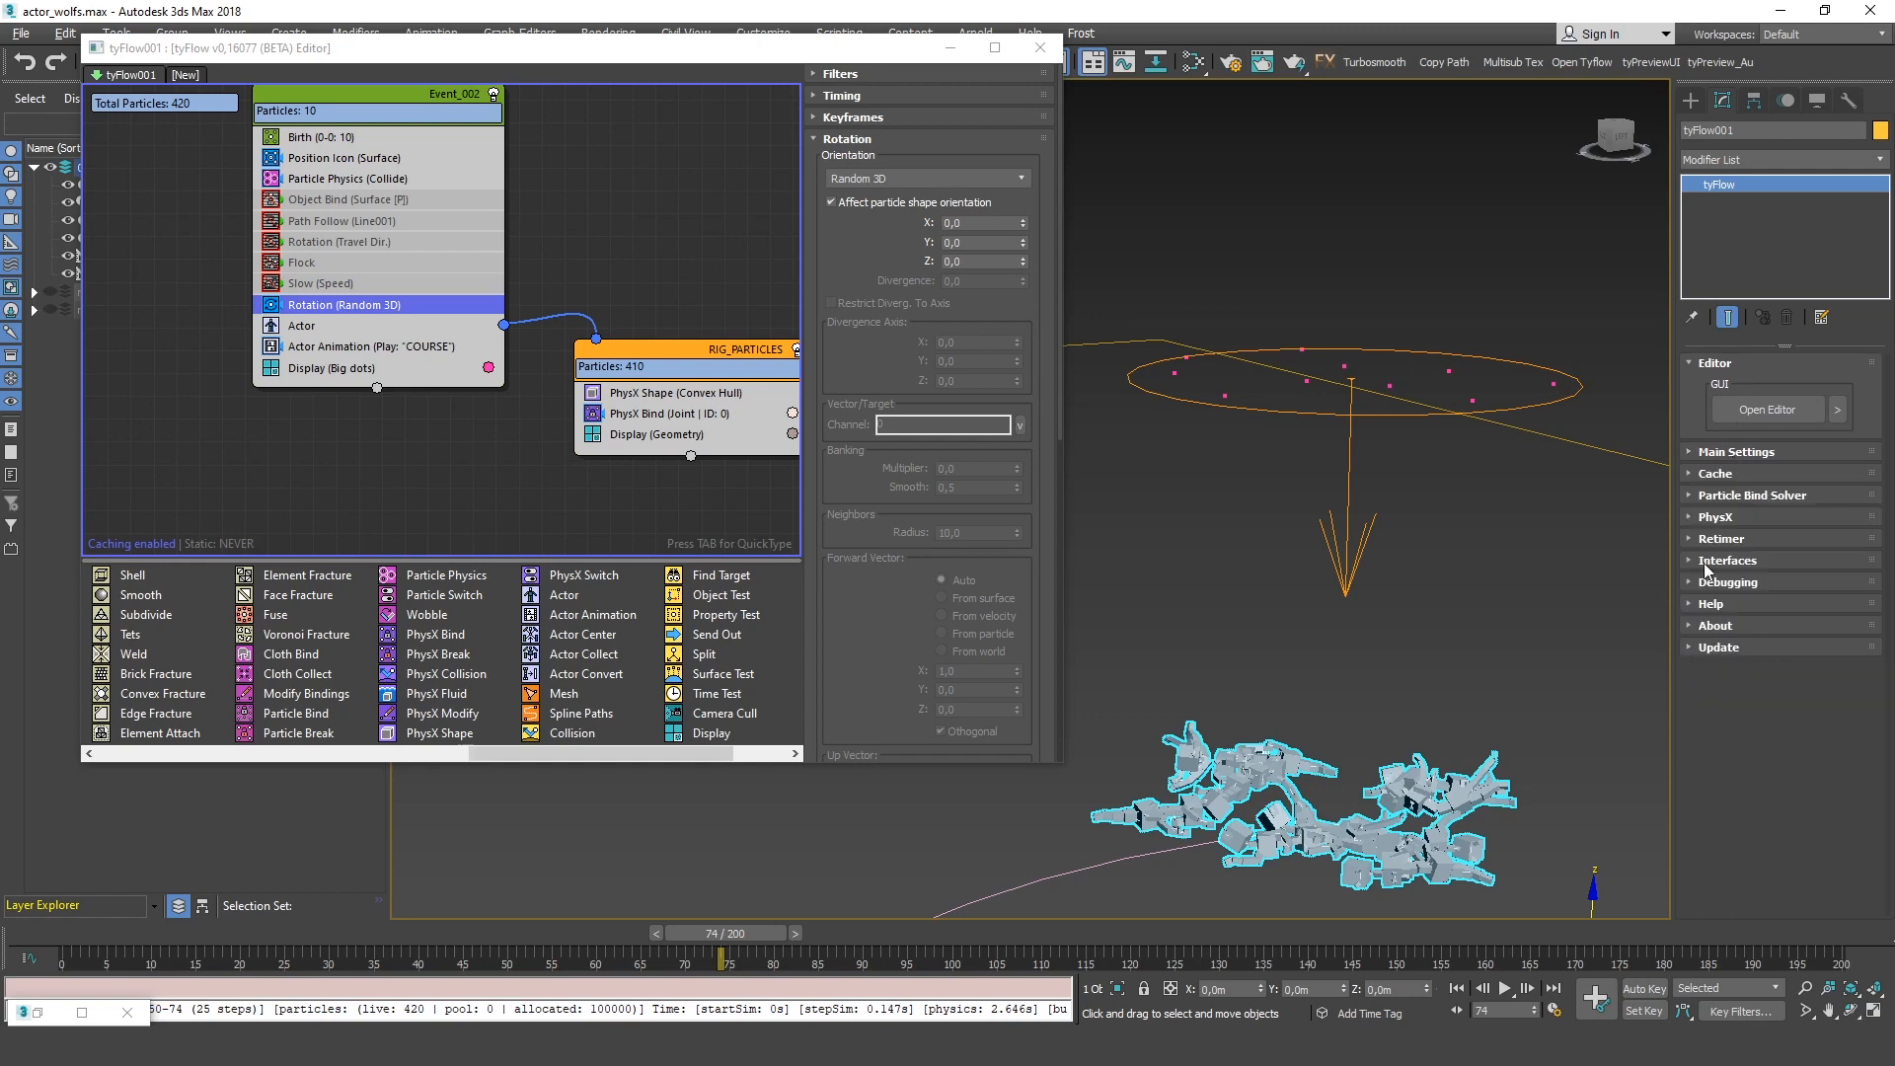
click(1717, 515)
double_click(1816, 558)
text(13)
key(Return)
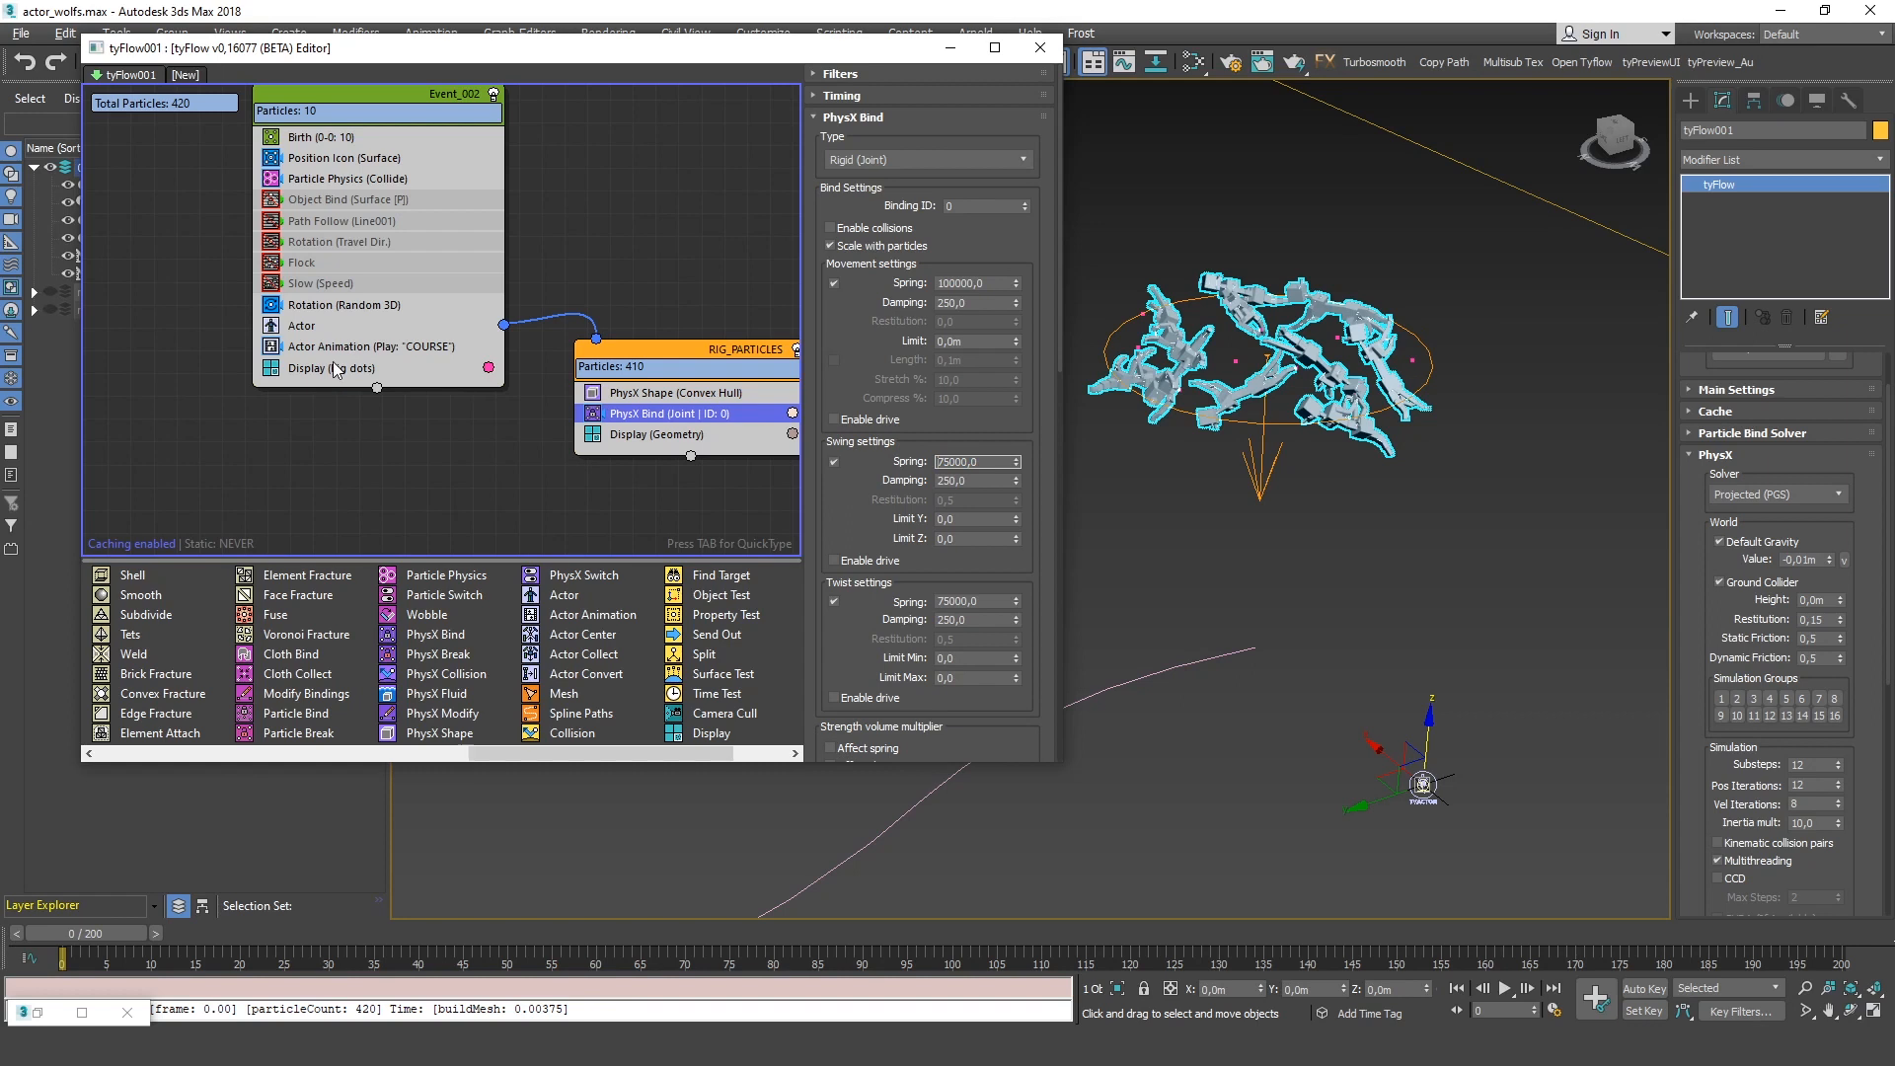
Review the COURSE Actor Animation's rigidbody pose matching settings and scrub through the simulation
click(336, 346)
scroll(956, 634, down, 5)
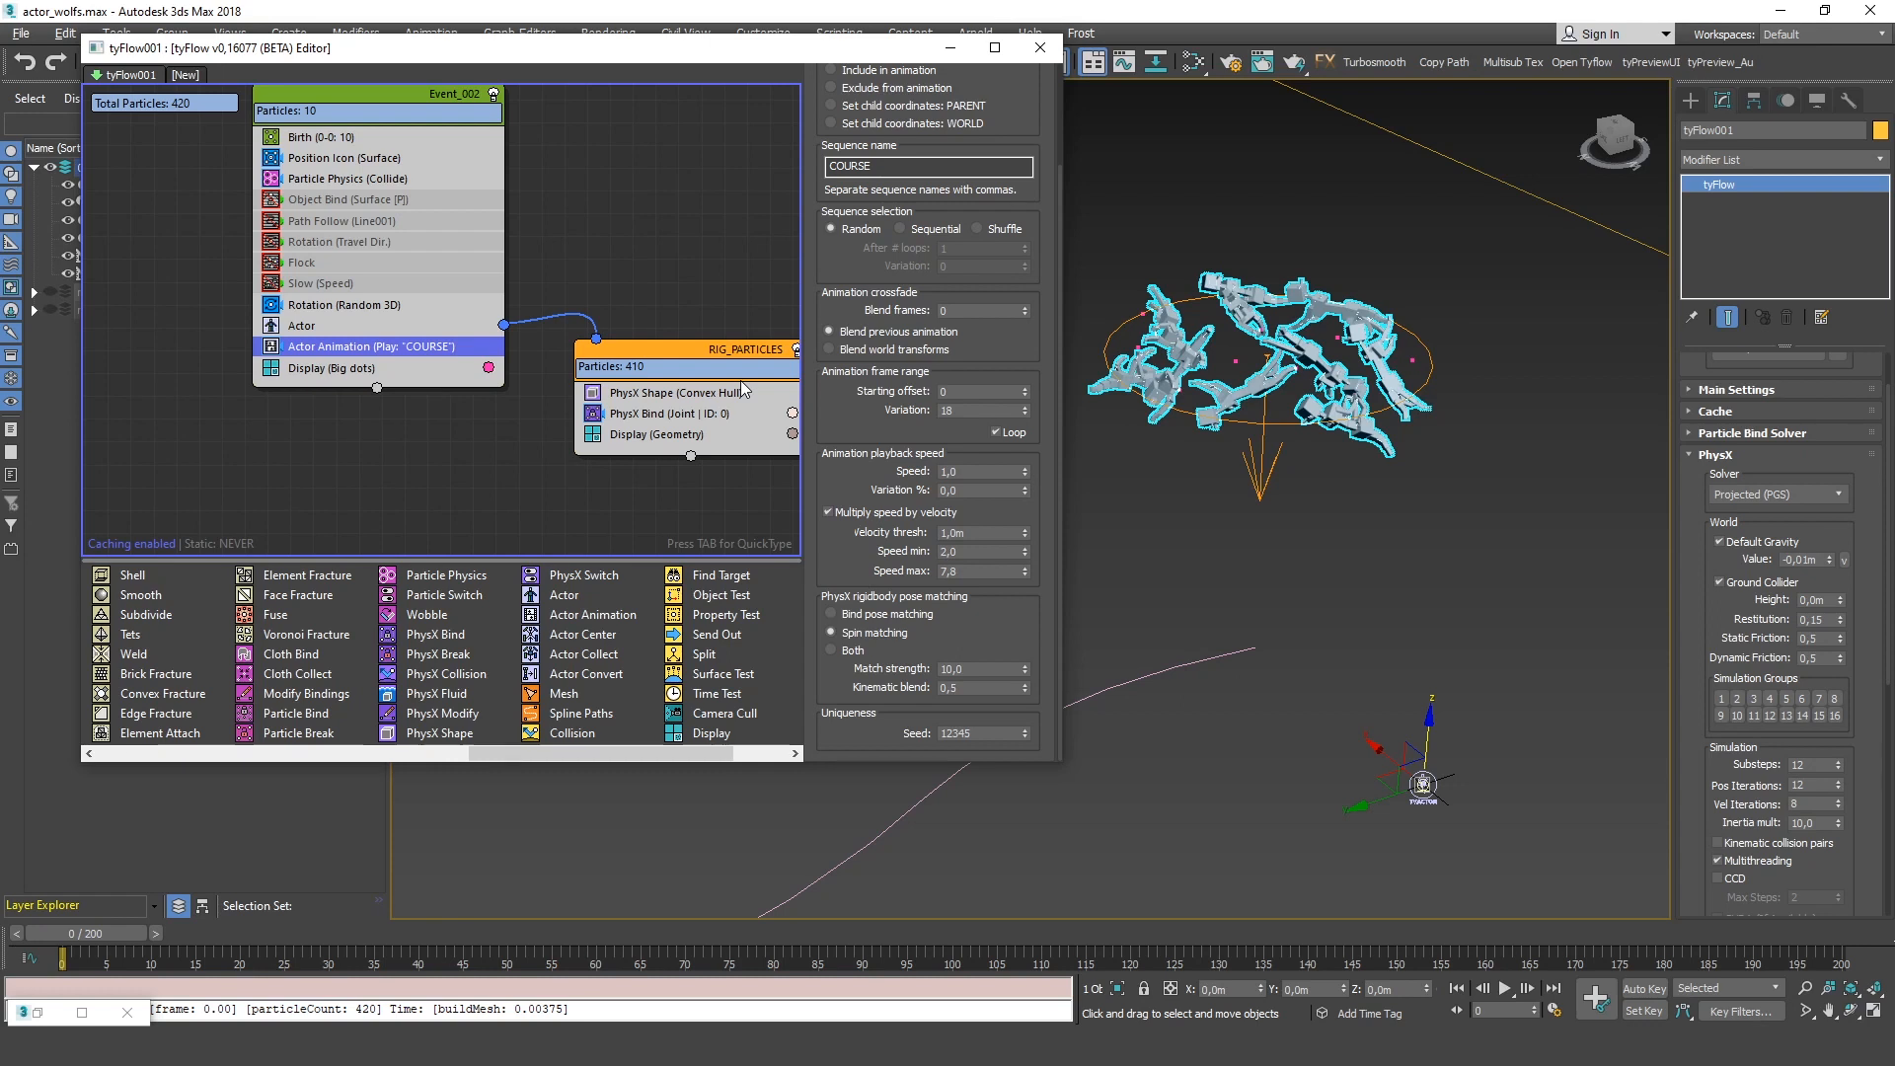
click(940, 670)
drag(103, 936, 302, 886)
click(131, 934)
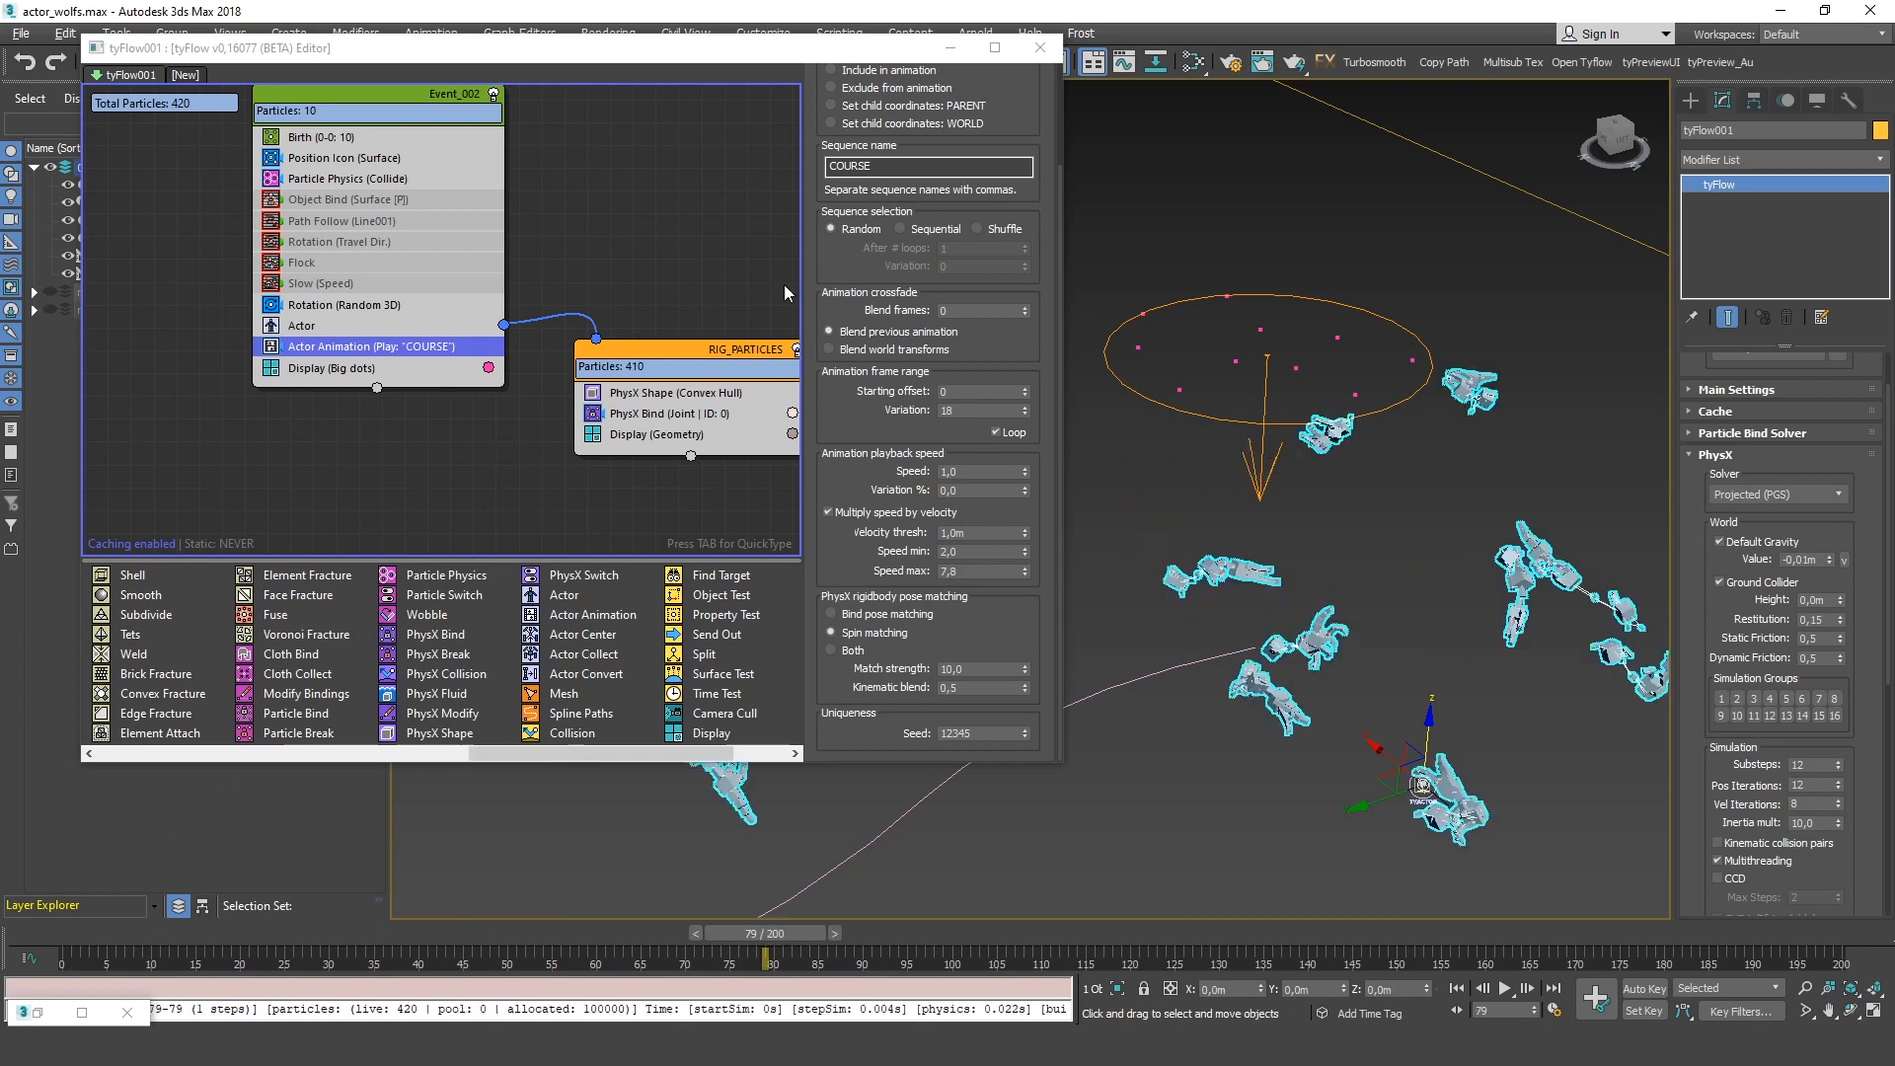
Set the PhysX Bind swing spring to 100000 and the twist spring to 200000
click(661, 416)
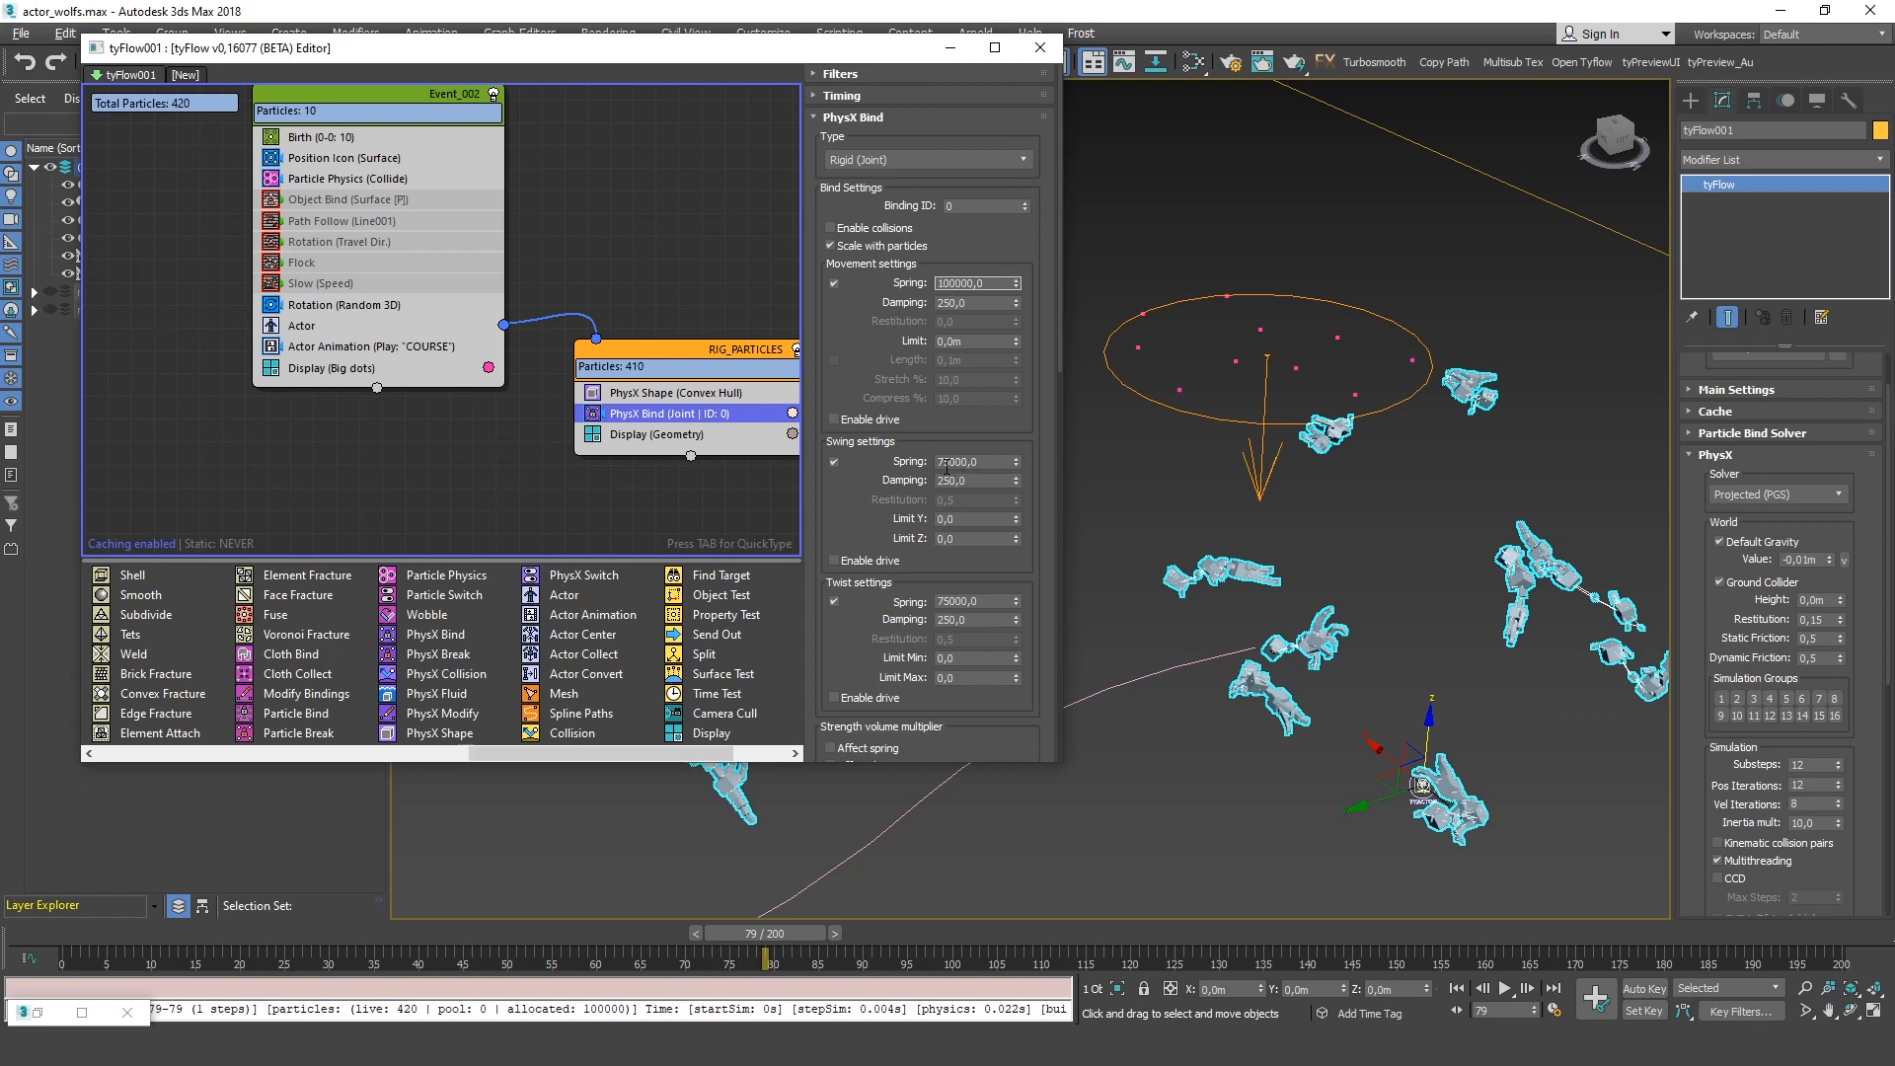
drag(949, 463, 797, 444)
text(14)
text(0)
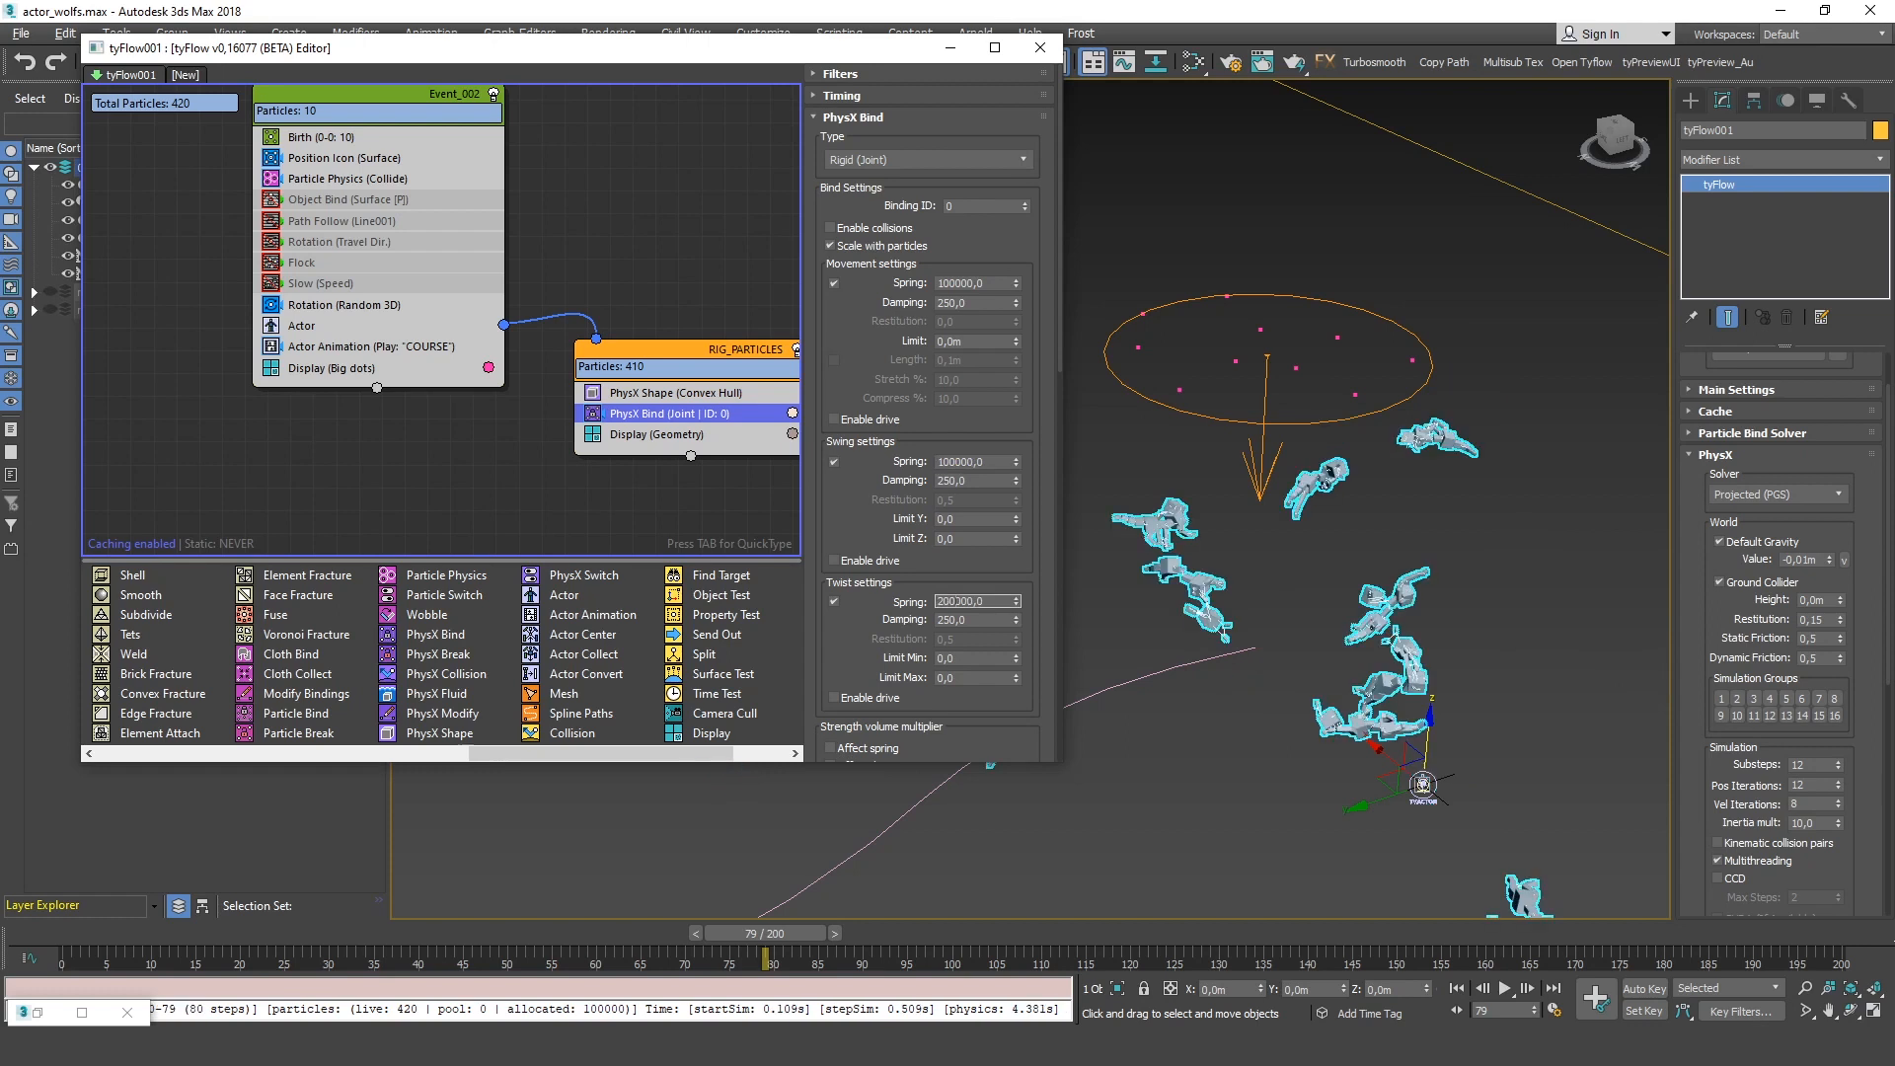
key(Return)
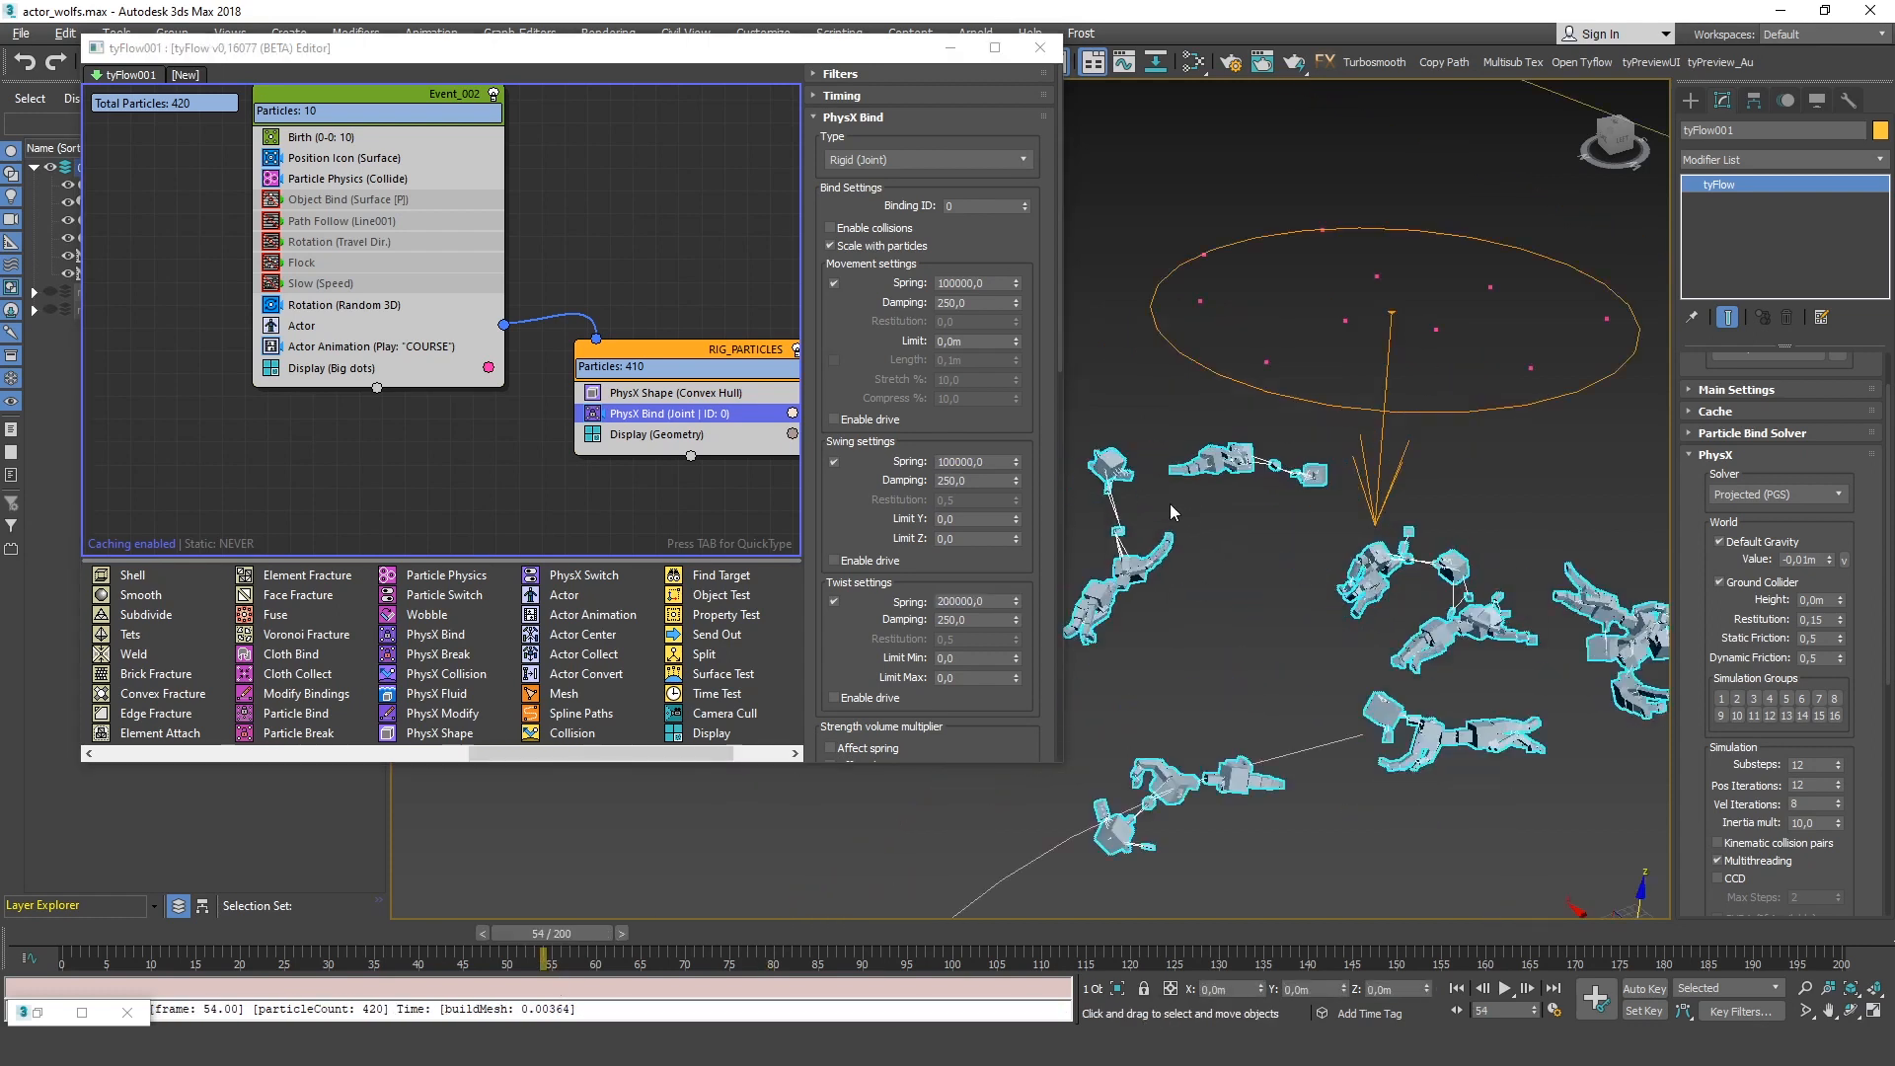
Set the PhysX Bind movement spring to 1000000
middle_drag(1172, 509, 1237, 540)
double_click(987, 284)
text(1000000)
key(Return)
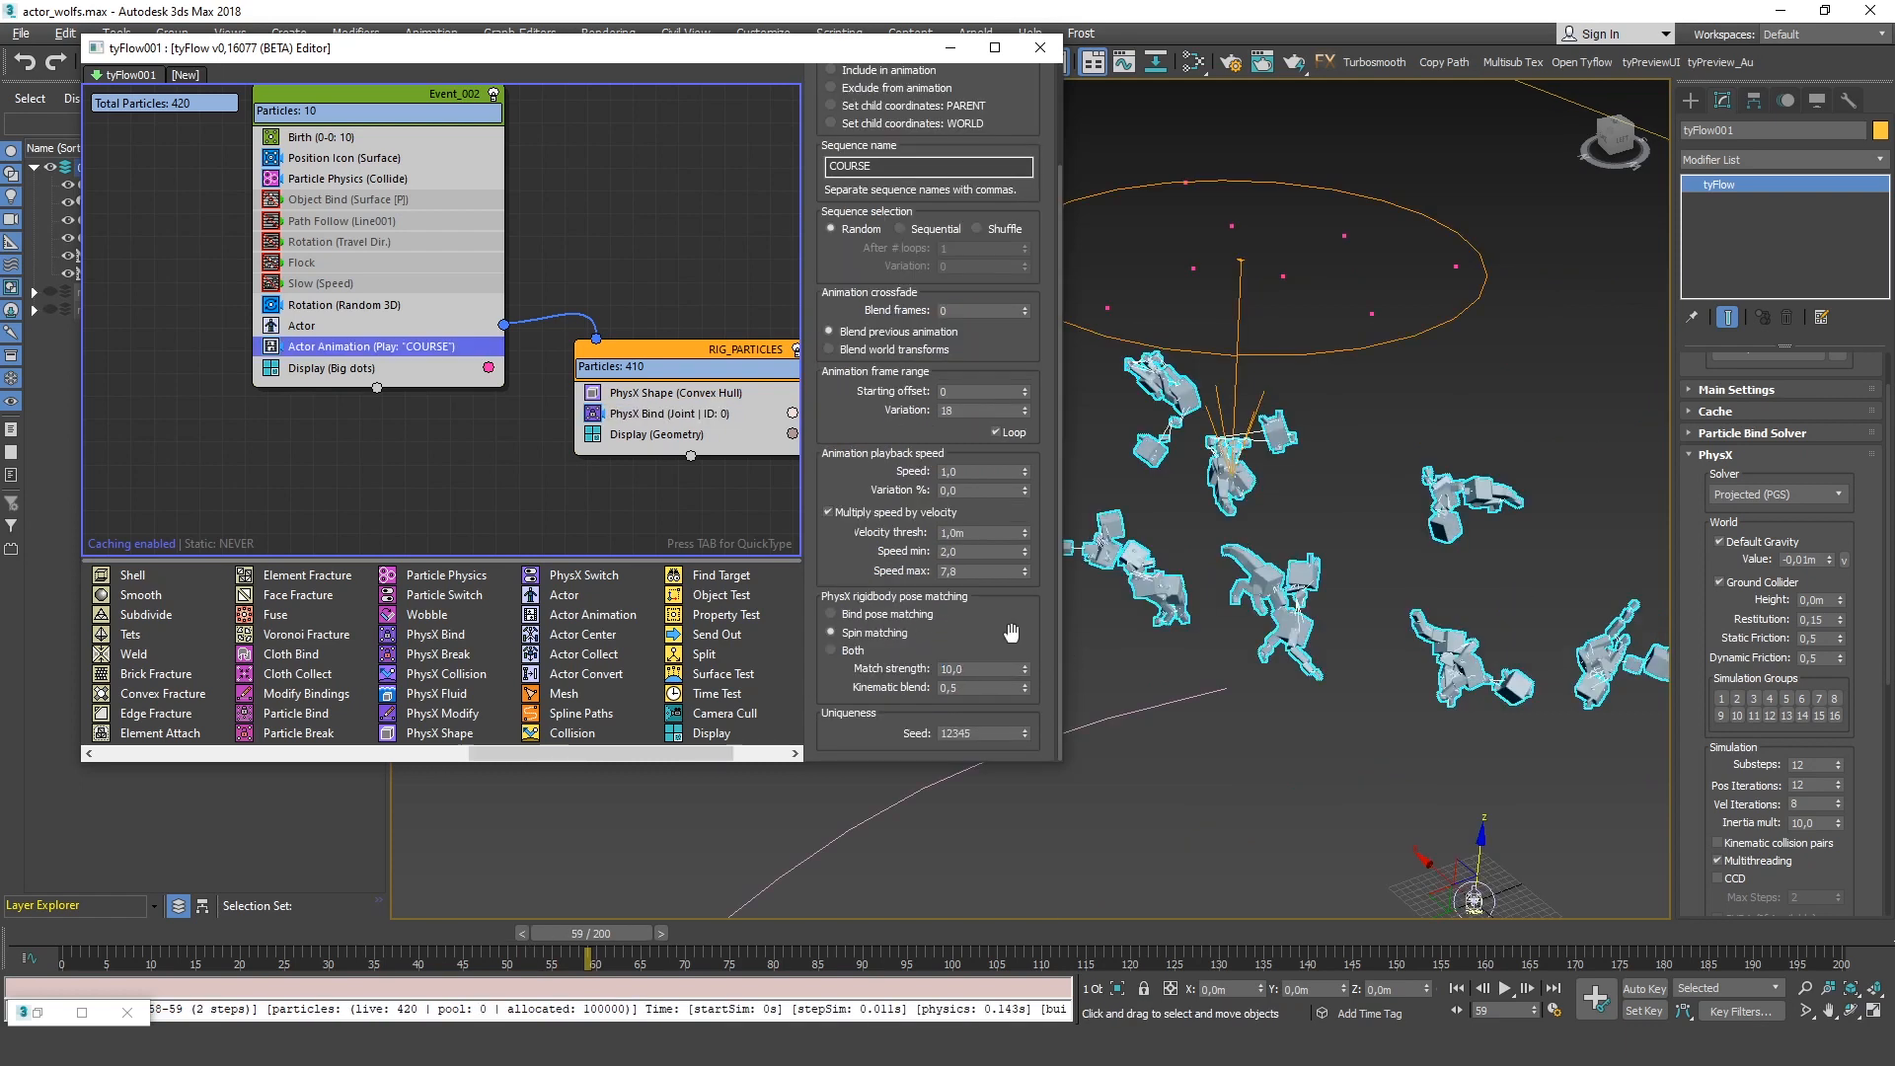
Switch the COURSE Actor Animation's PhysX rigidbody pose matching to bind pose matching
click(904, 614)
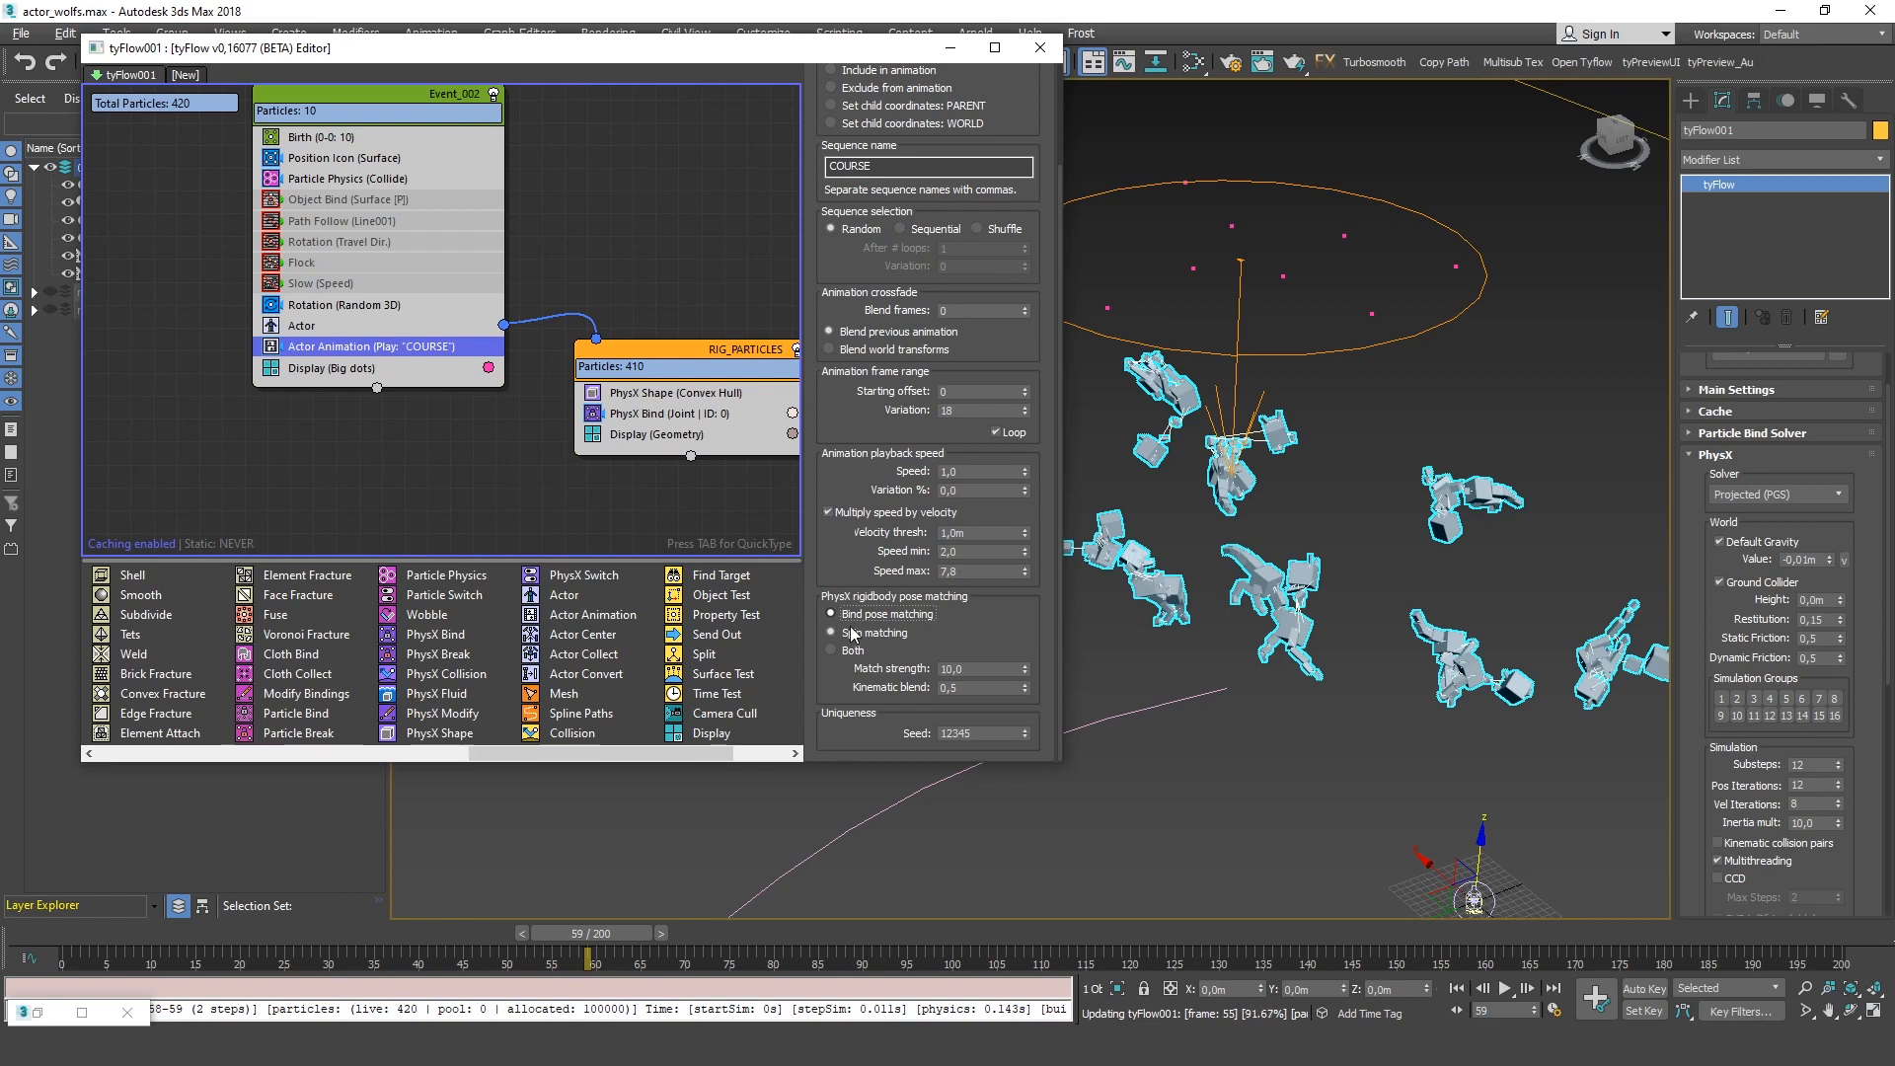
Scrub the simulation to frame 150 and examine the fallen wolf ragdolls from several angles
drag(84, 932, 964, 992)
middle_drag(1310, 553, 1324, 576)
scroll(1324, 577, up, 6)
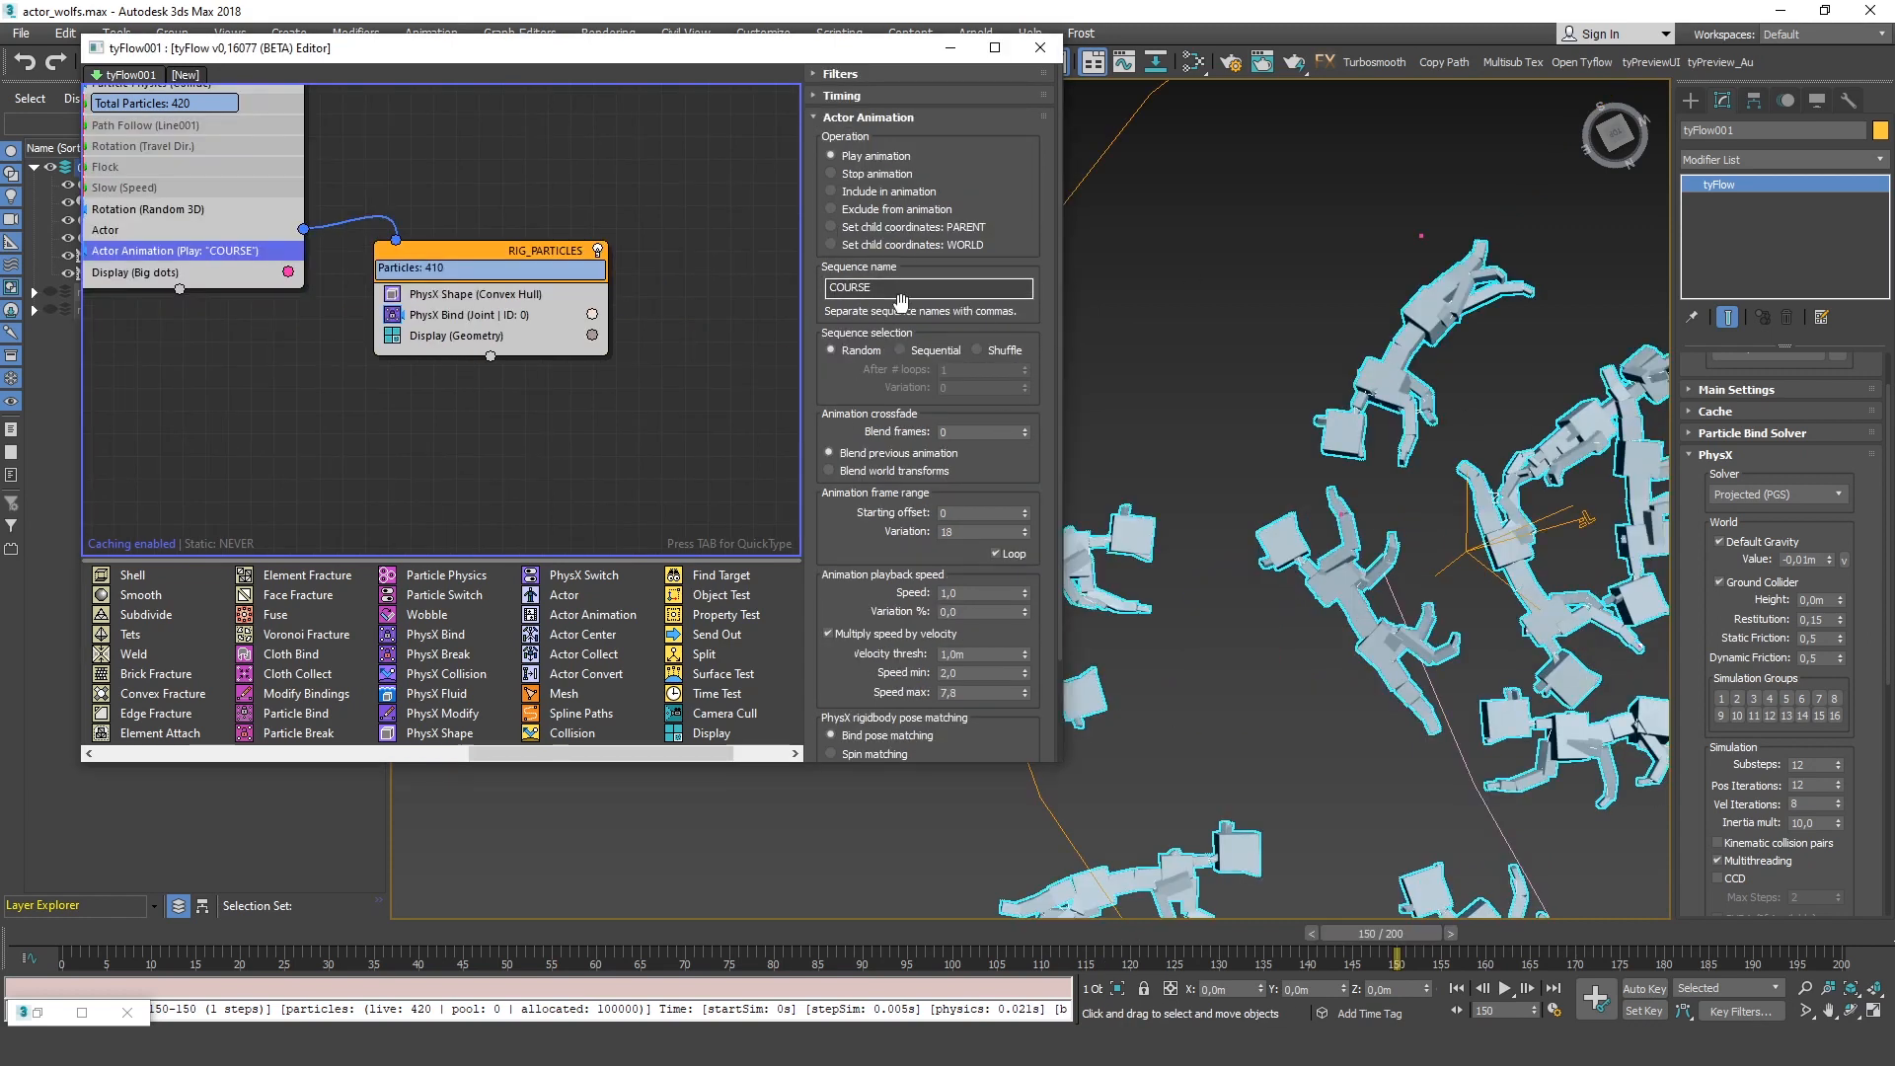
middle_drag(600, 265, 699, 309)
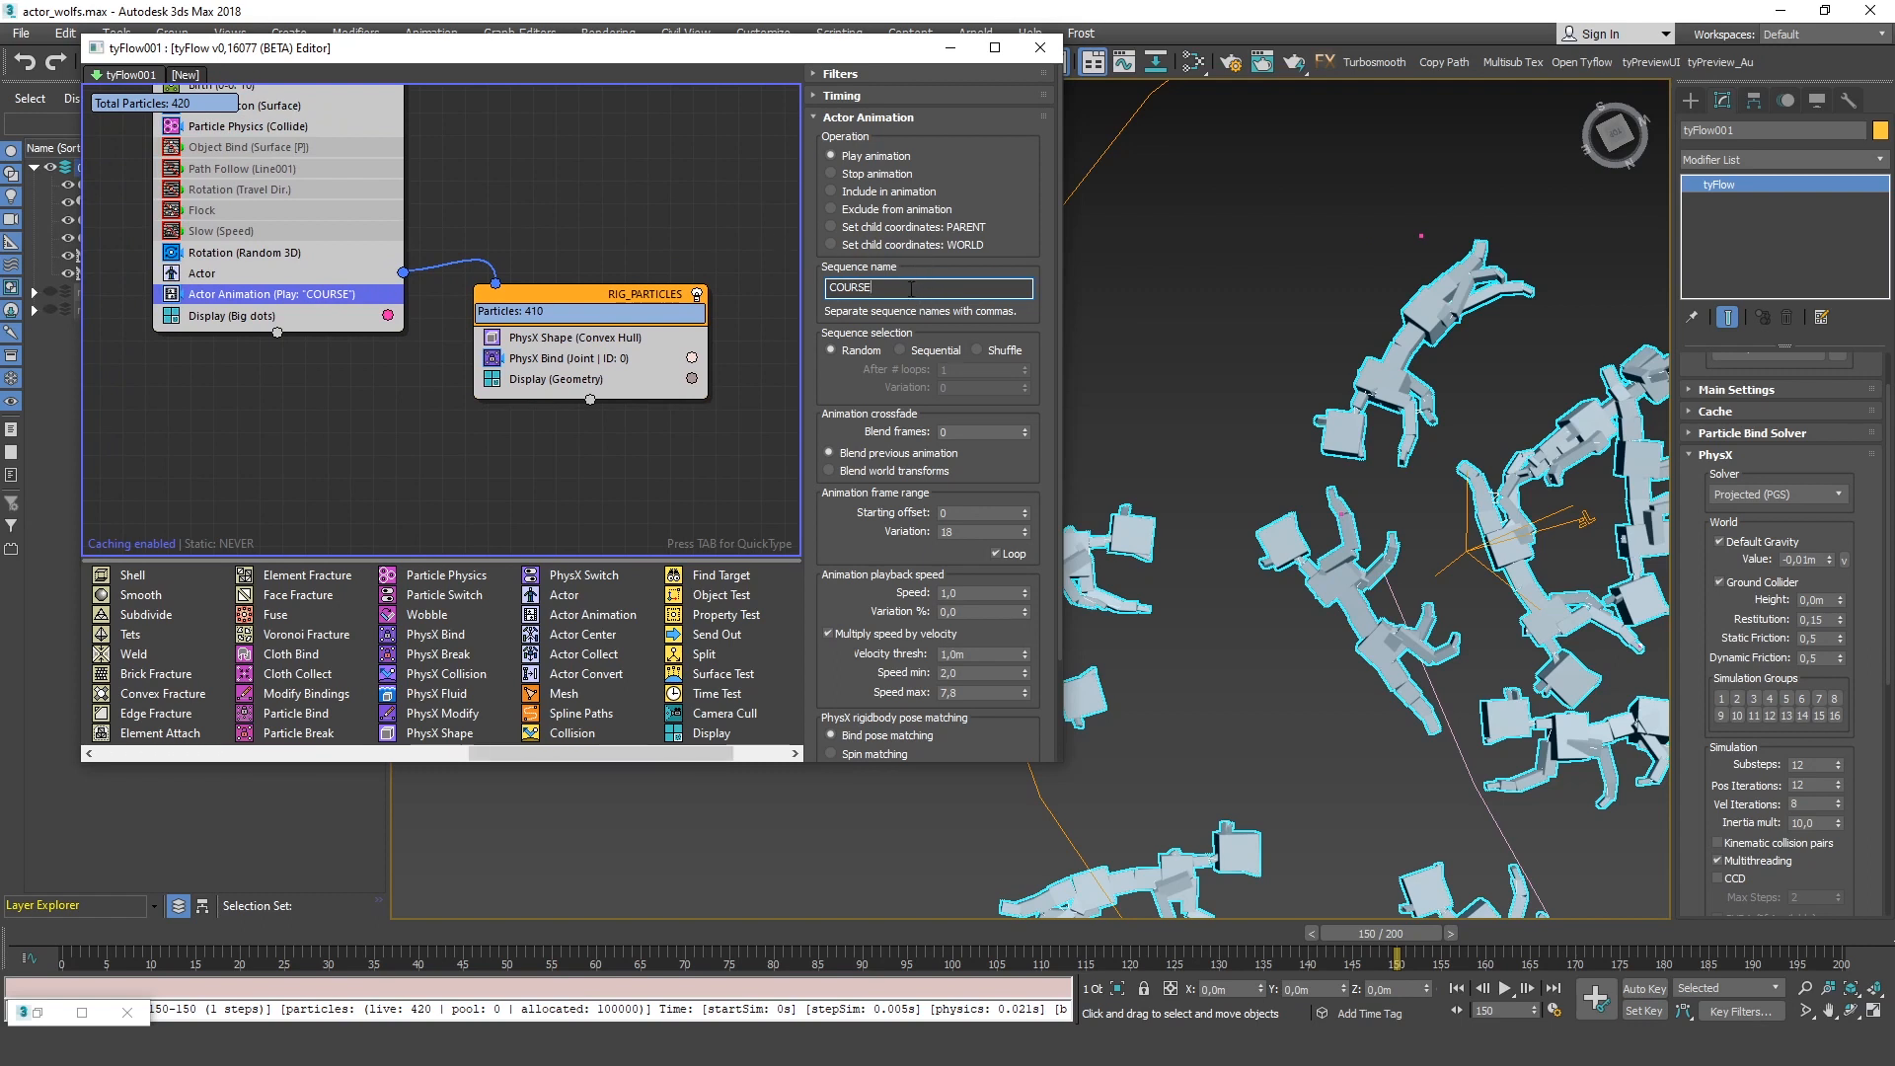
double_click(979, 287)
click(889, 293)
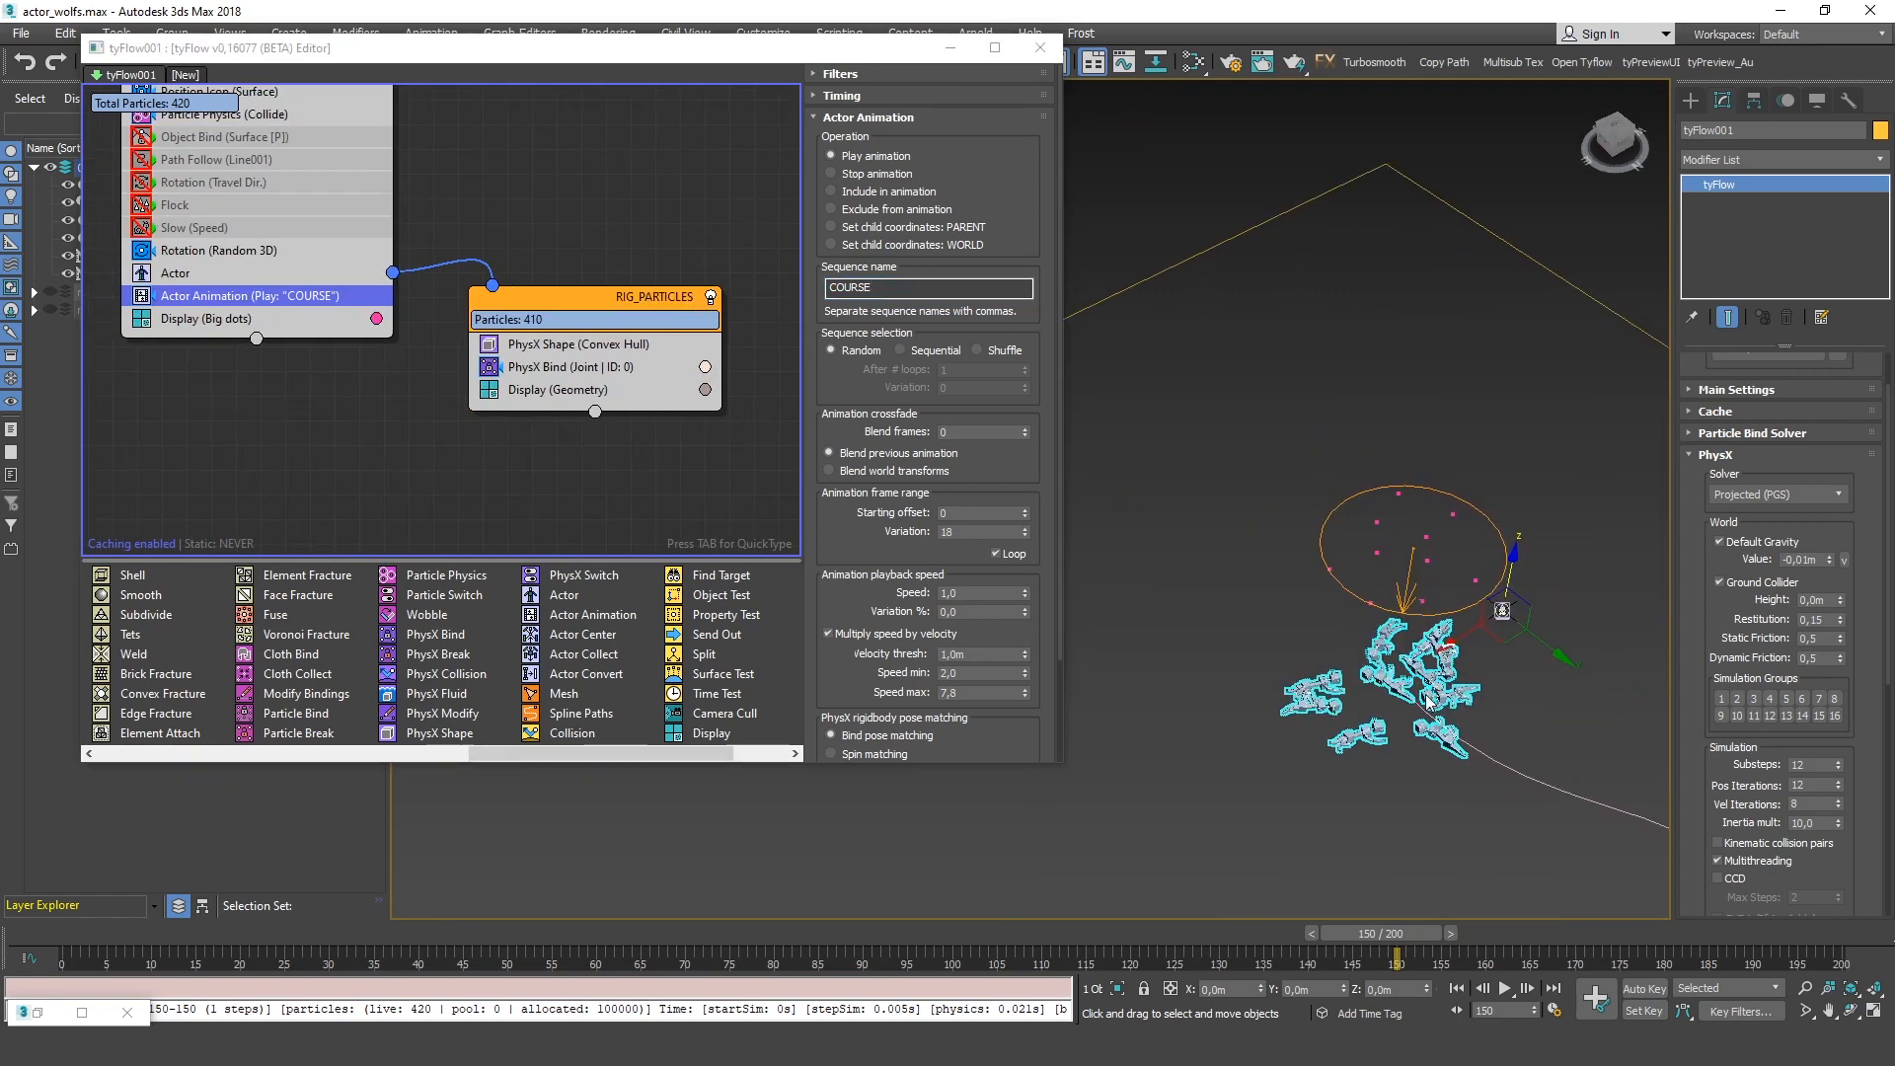
scroll(1451, 651, up, 5)
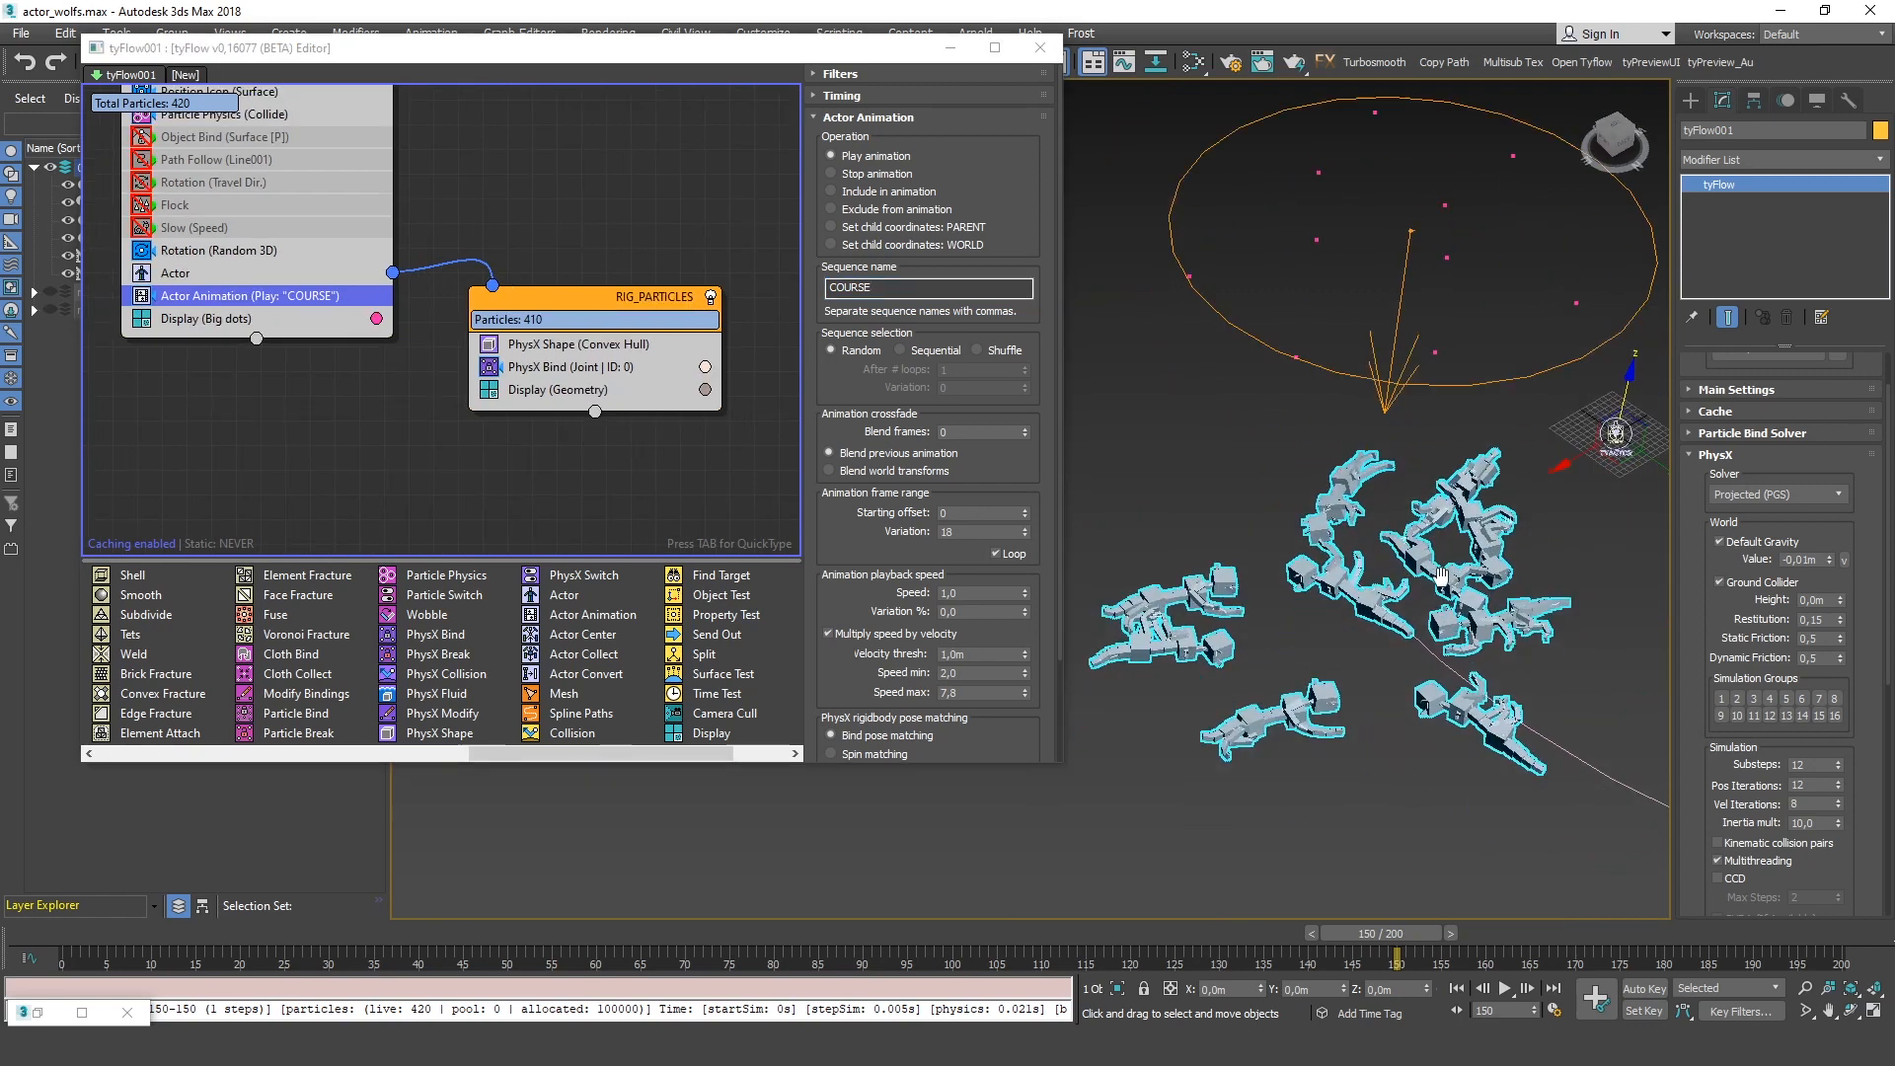
alt+middle_drag(1436, 572, 1463, 496)
mouse_move(1366, 558)
middle_down()
mouse_move(1391, 562)
mouse_move(1396, 540)
middle_up()
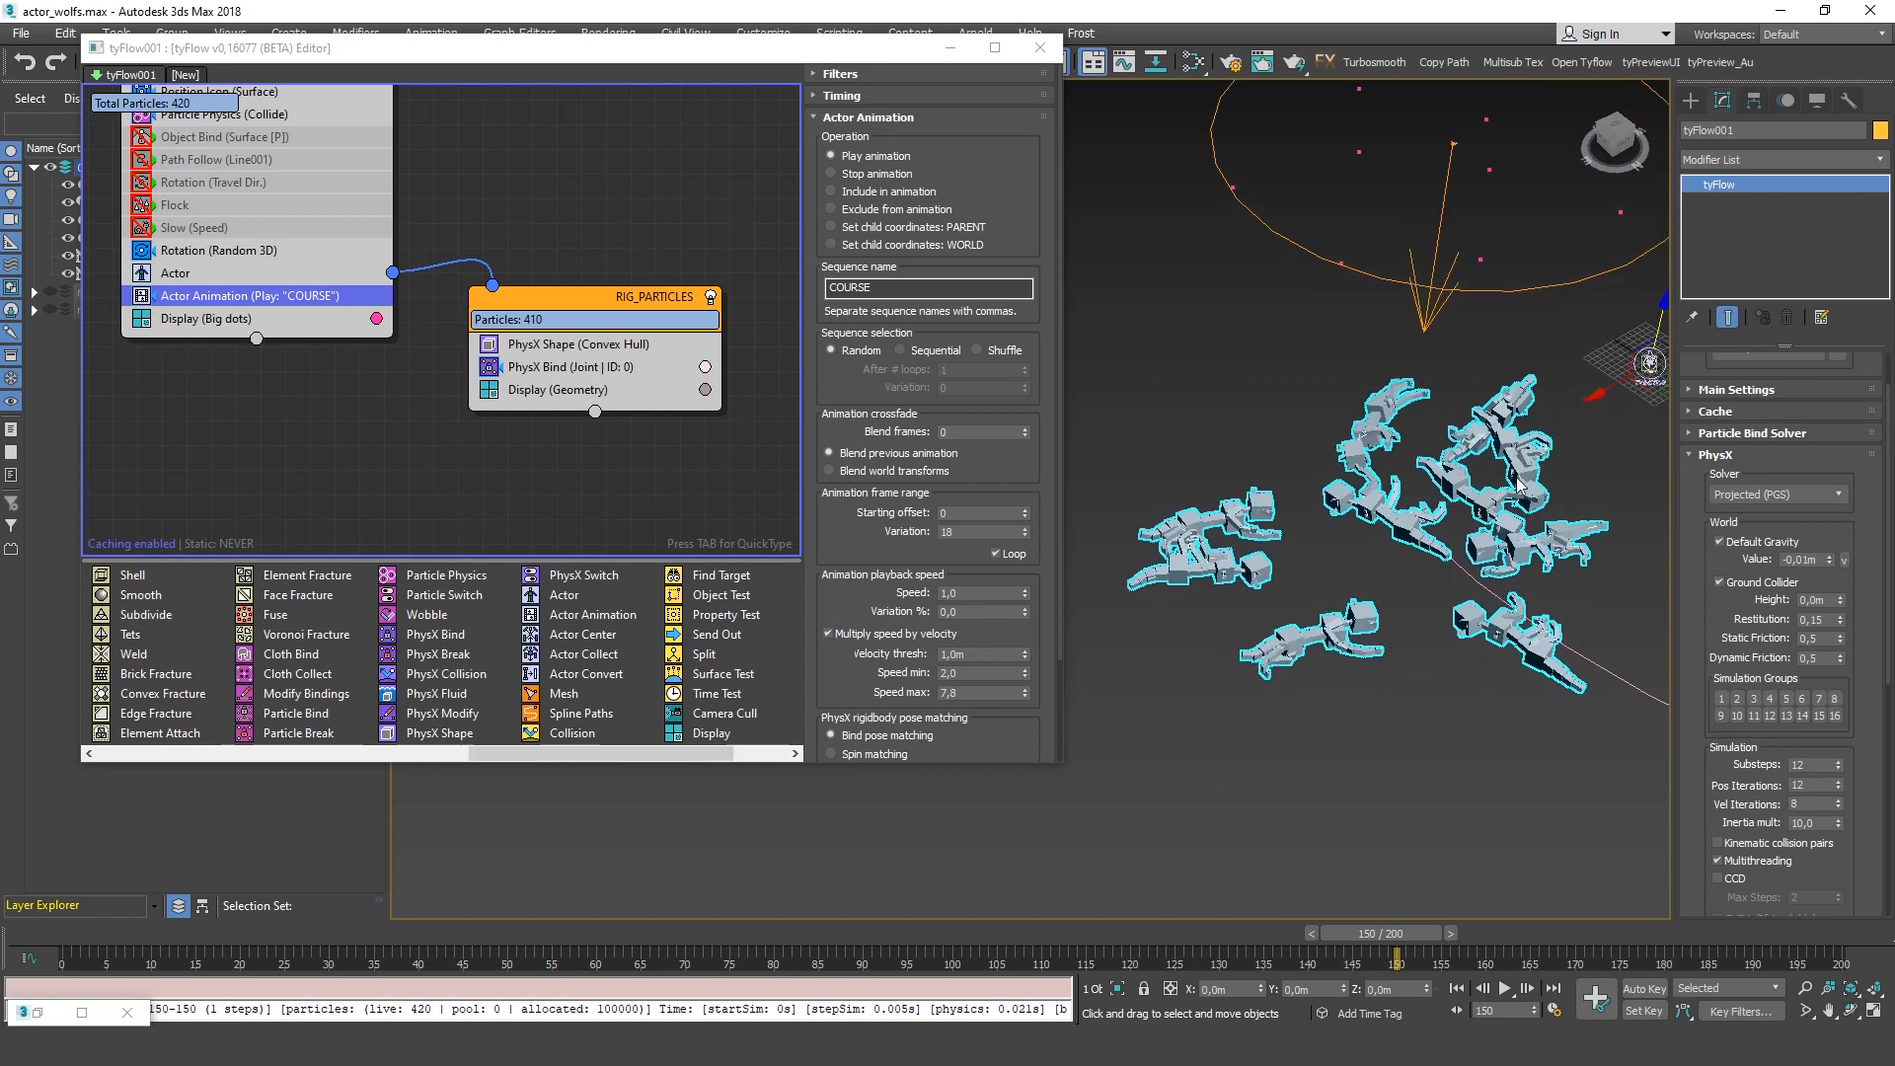
alt+middle_drag(1552, 452, 1482, 486)
alt+middle_drag(1425, 566, 1485, 625)
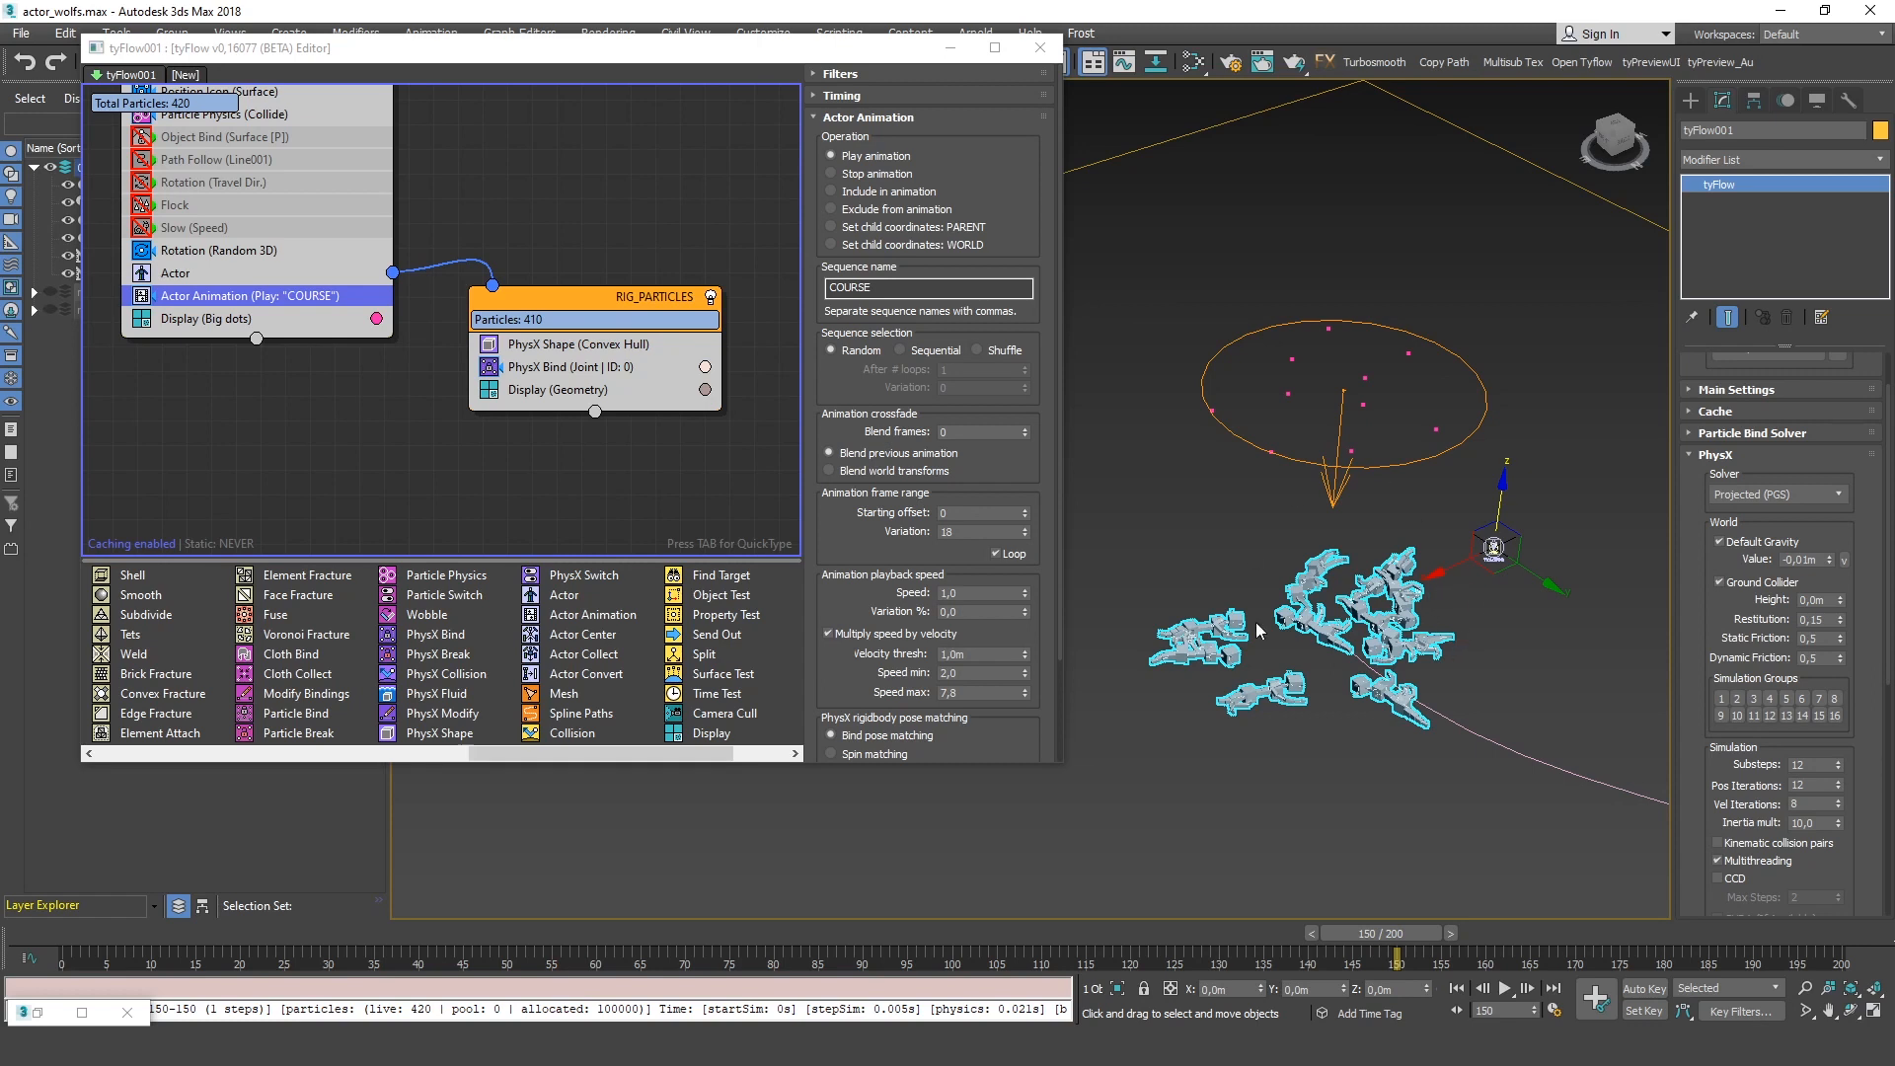
scroll(1259, 632, up, 2)
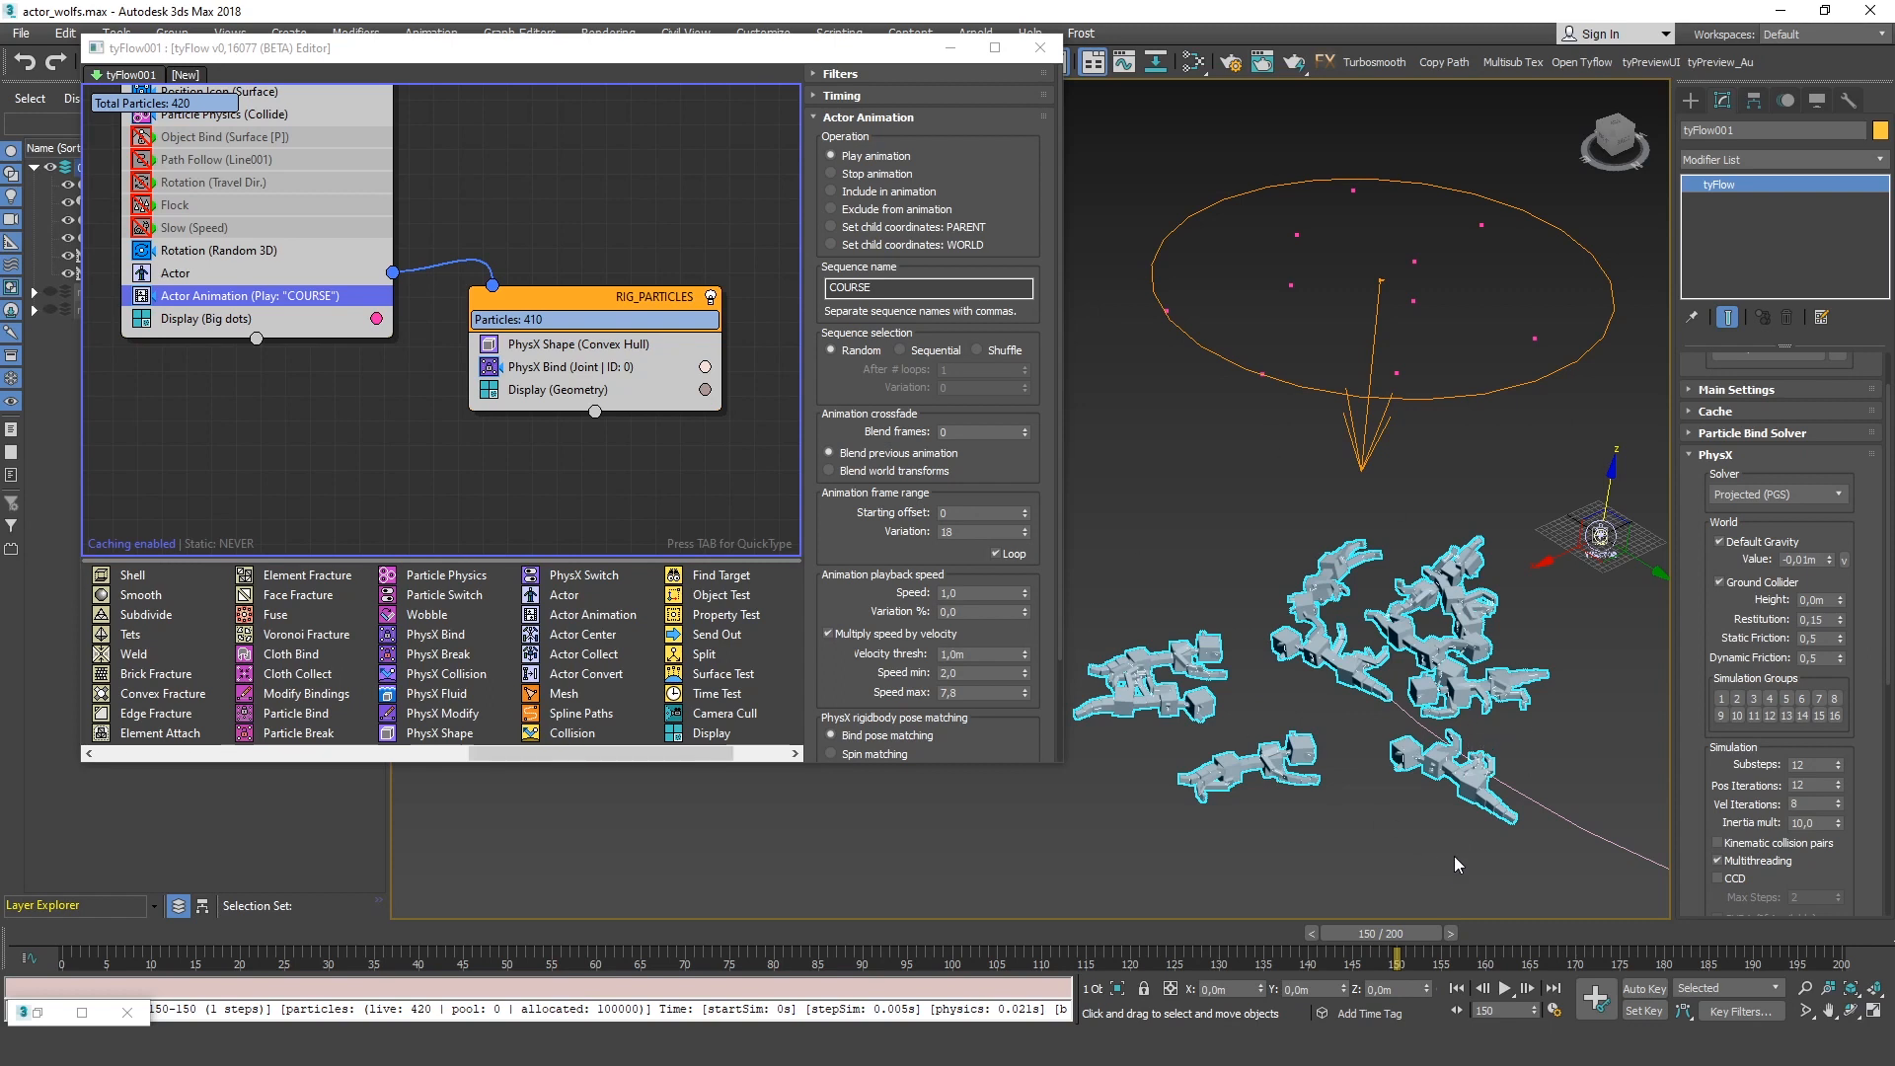
middle_drag(358, 216, 502, 371)
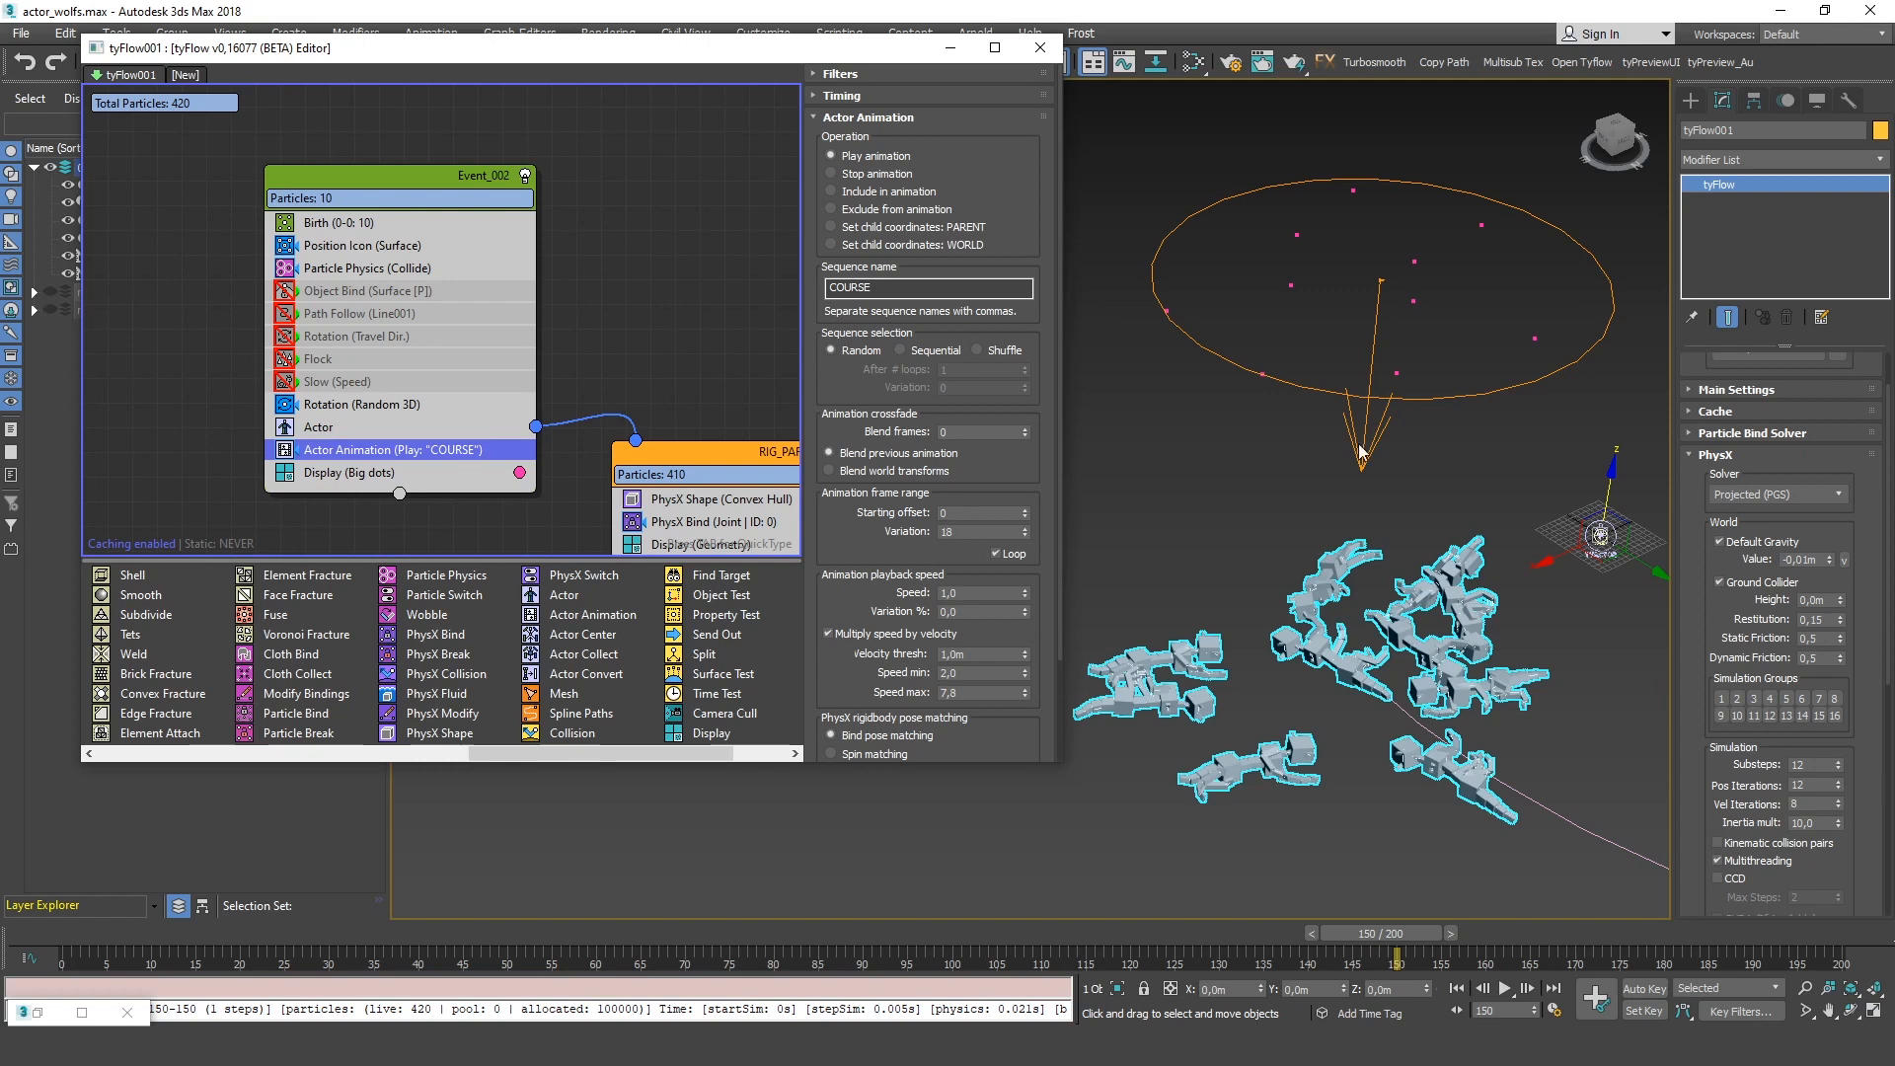
middle_drag(623, 389, 364, 268)
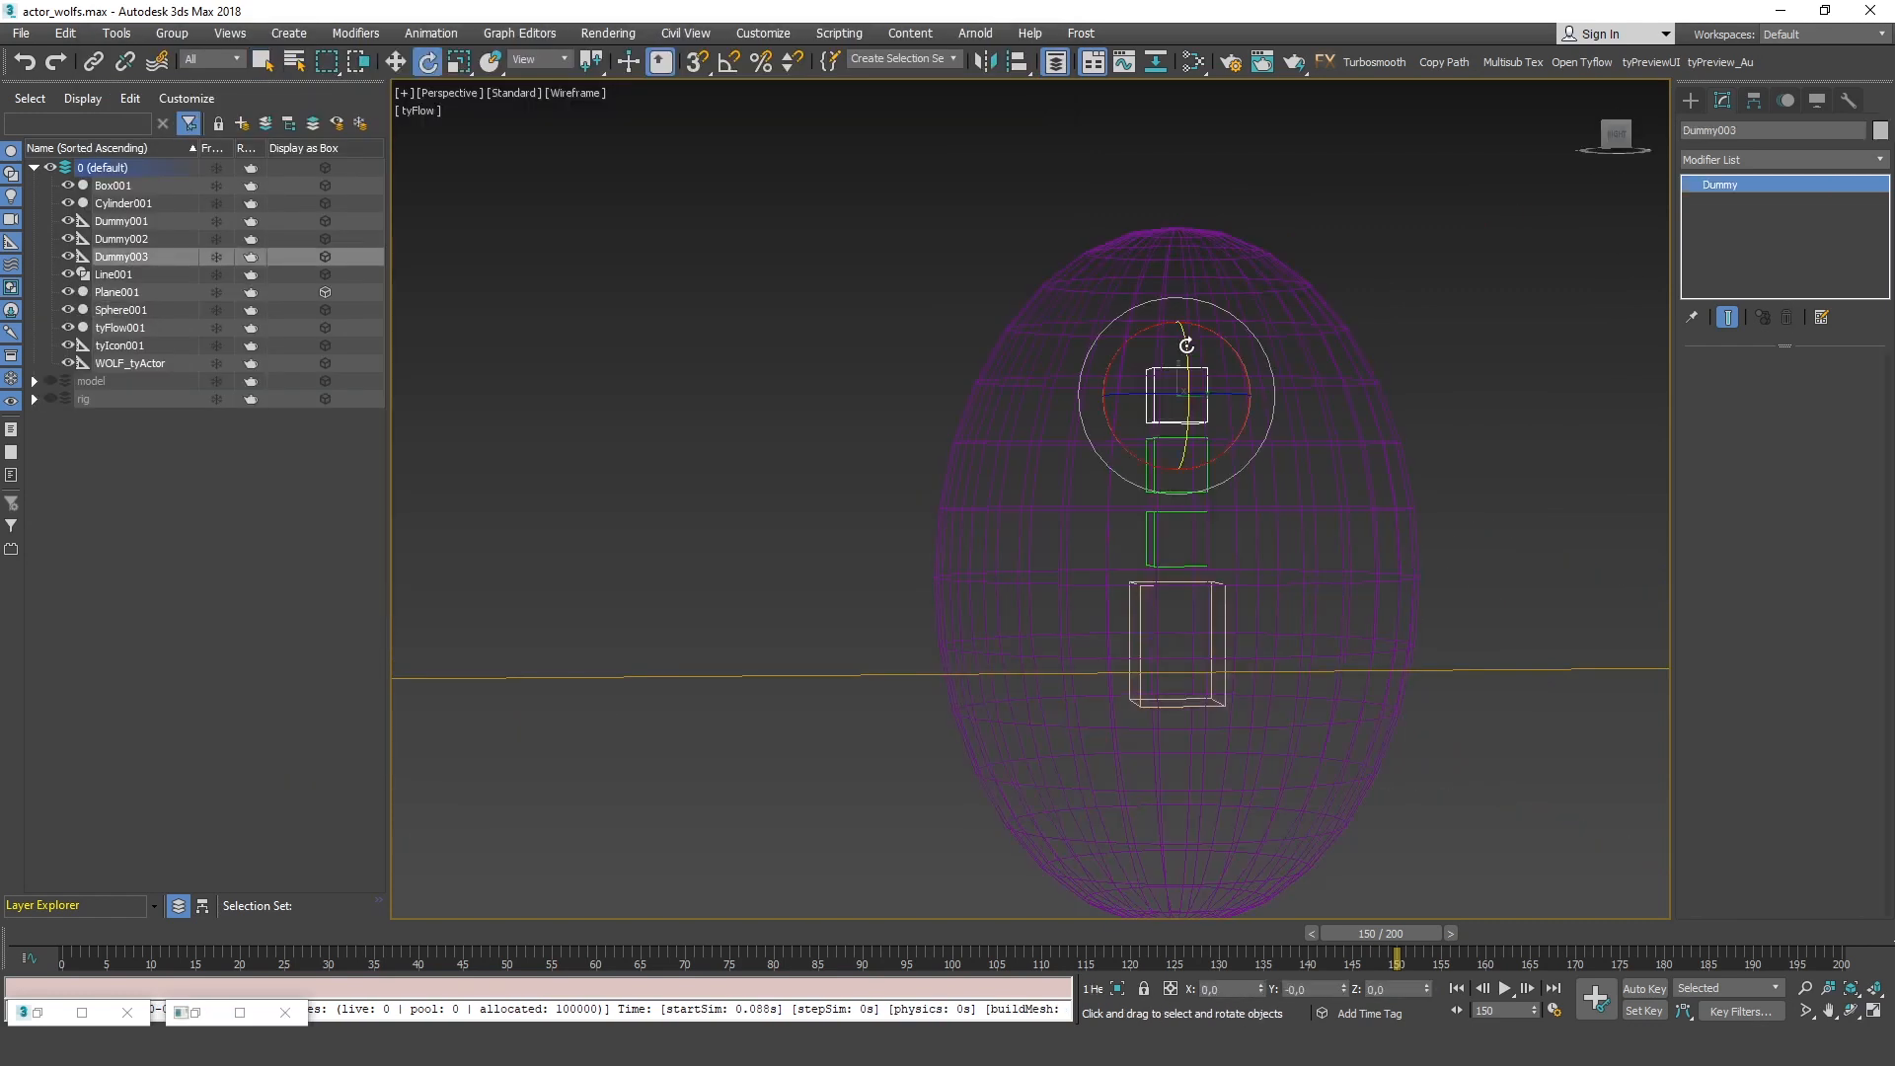
Inspect the skinned Sphere001 and the box and dummy bones stacked inside it
mouse_move(1214, 353)
mouse_down()
mouse_move(1206, 296)
mouse_move(1214, 353)
mouse_up()
click(1298, 304)
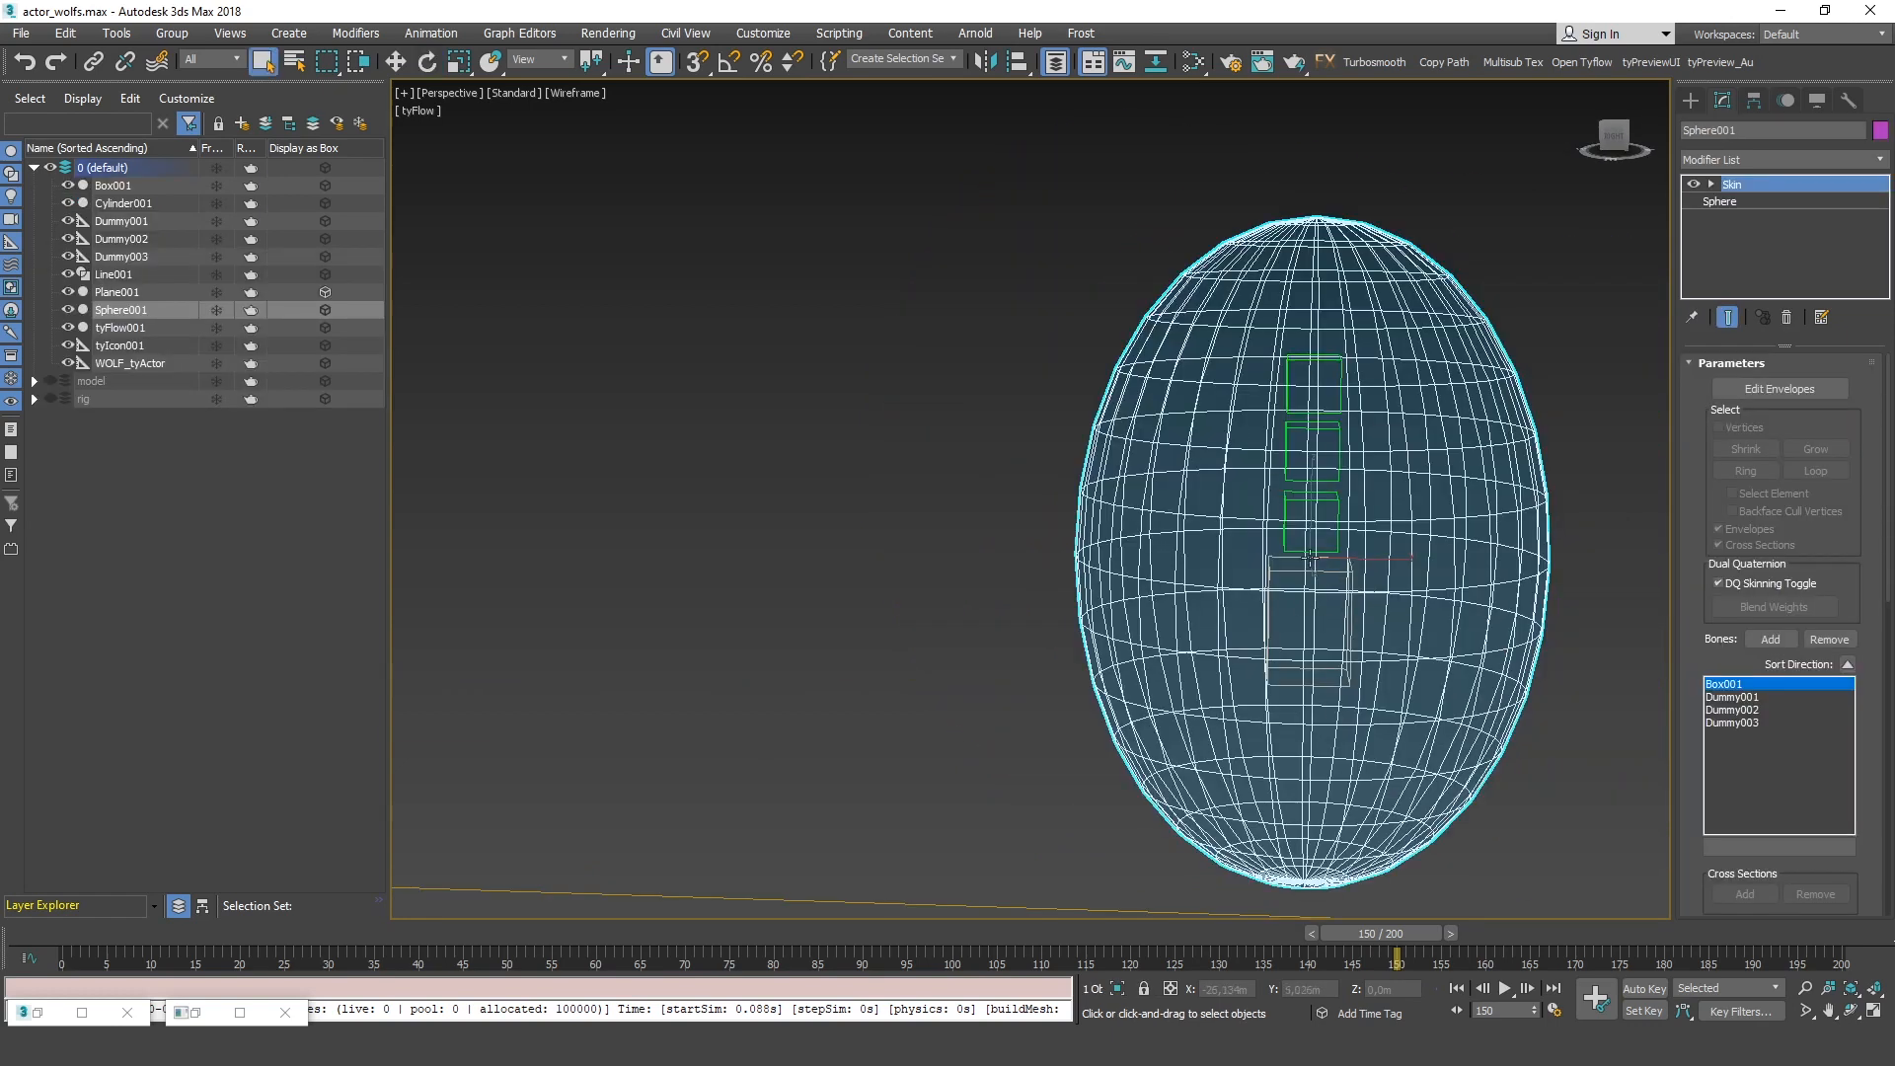
click(1334, 578)
scroll(1338, 576, up, 3)
mouse_move(1338, 575)
alt+middle_down()
mouse_move(1348, 598)
mouse_move(1333, 573)
alt+middle_up()
click(1311, 458)
click(1301, 350)
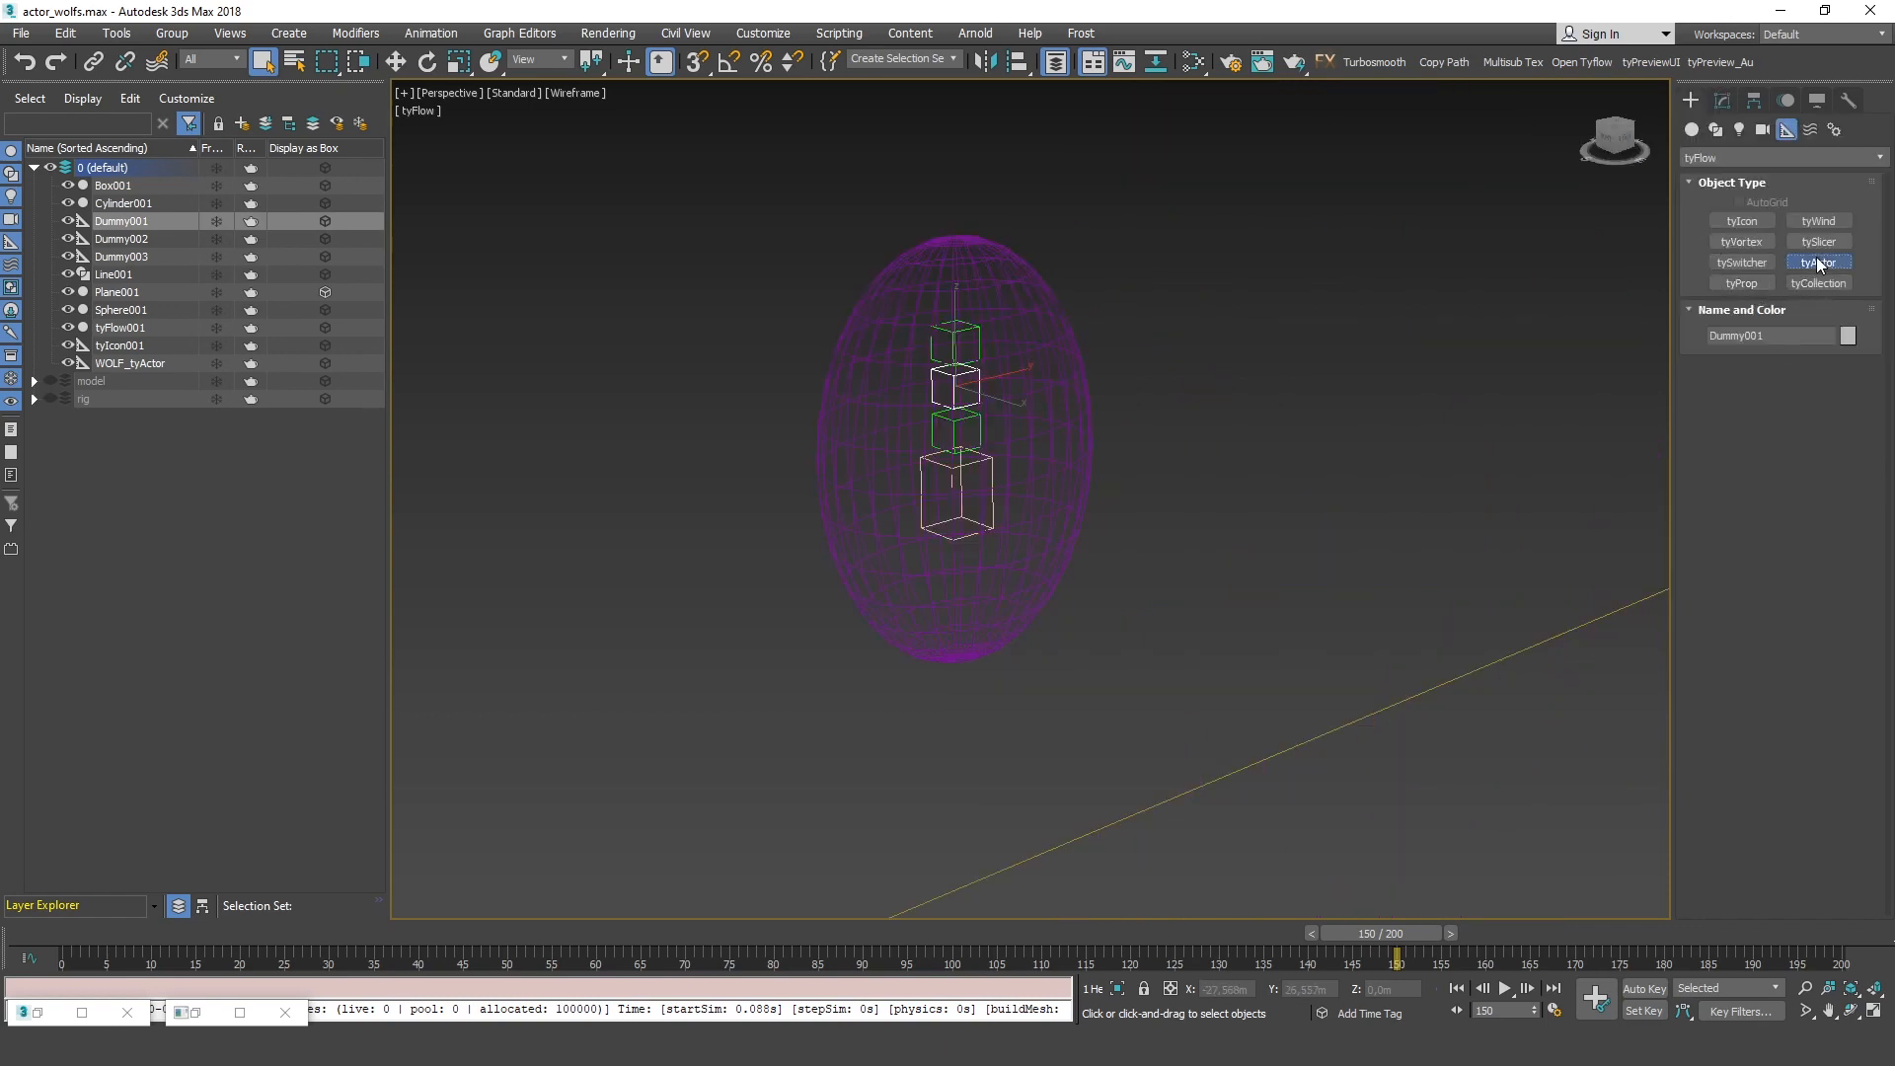
Create a tyActor object beside the skinned sphere and align it to the sphere
click(1817, 262)
click(1072, 612)
key(alt+a)
click(1071, 479)
click(1015, 487)
click(964, 681)
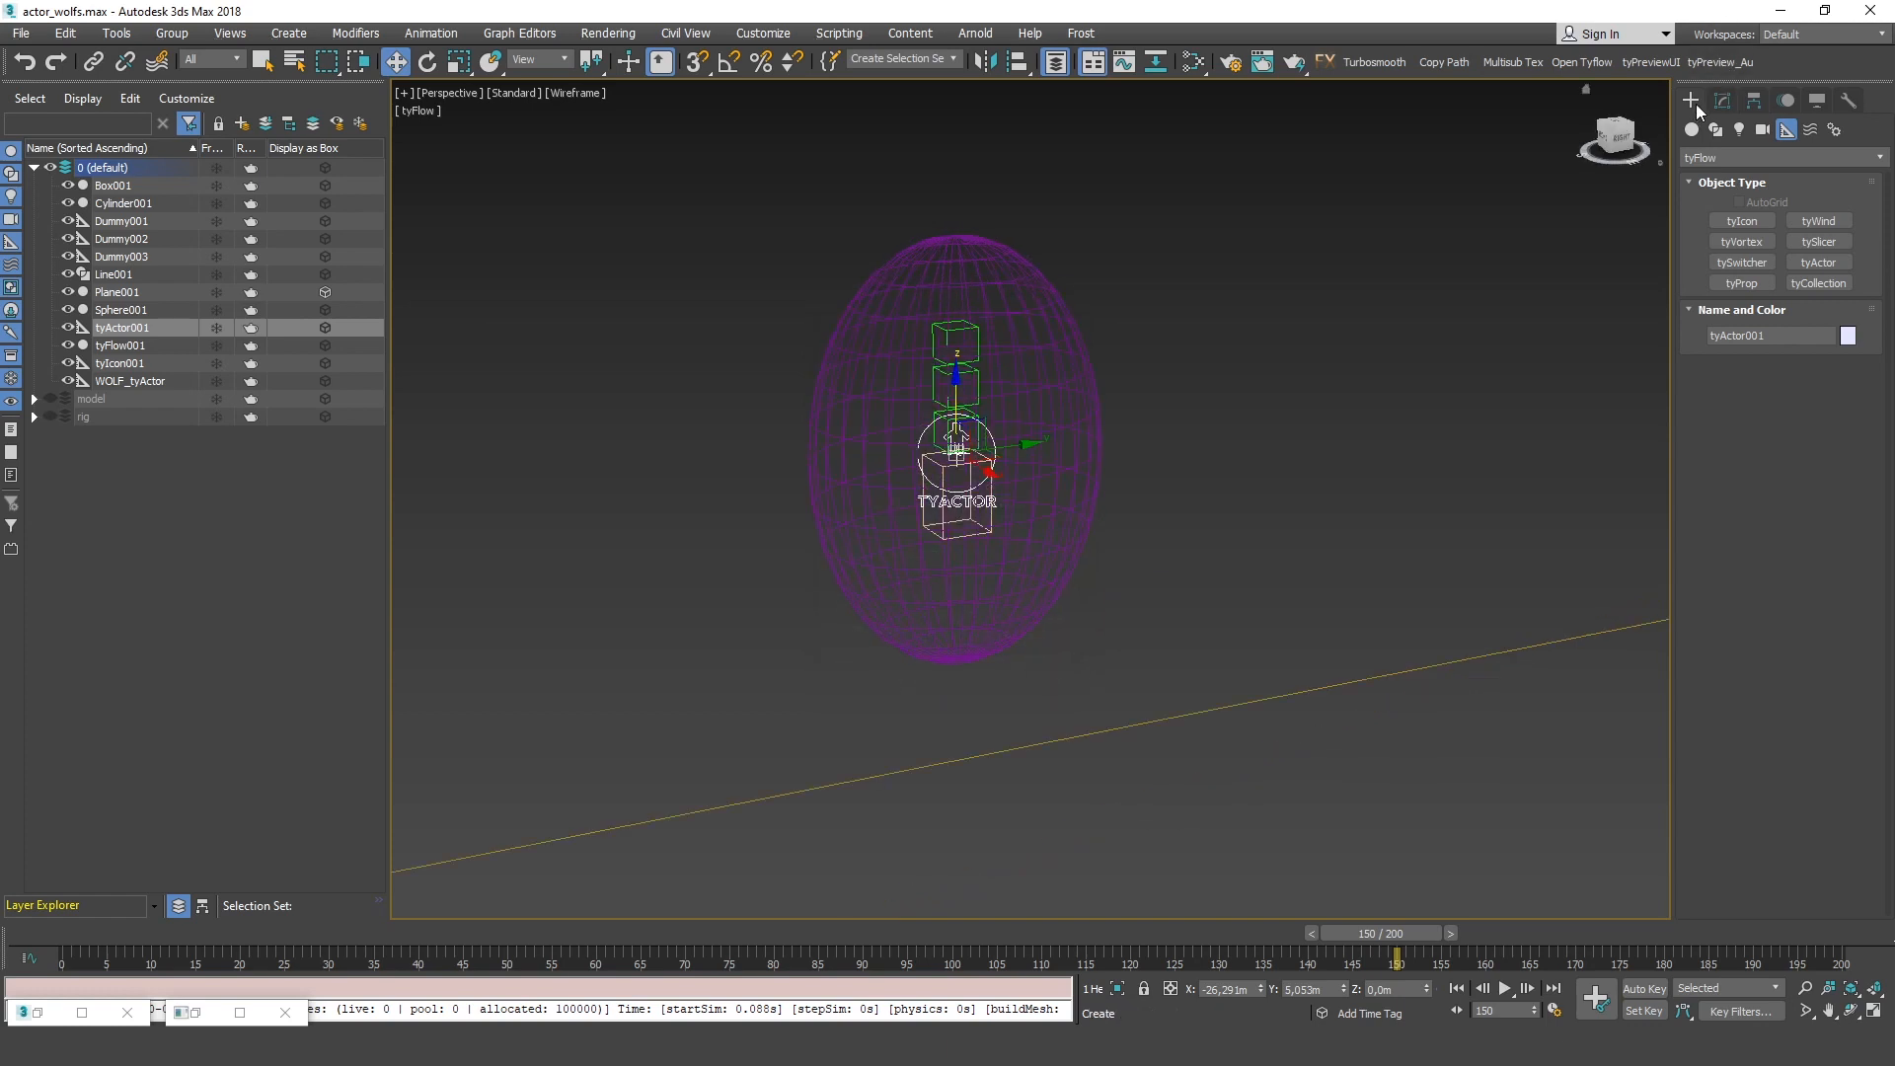
Add Sphere001 to the new tyActor's actor rig nodes
click(1721, 101)
click(1740, 604)
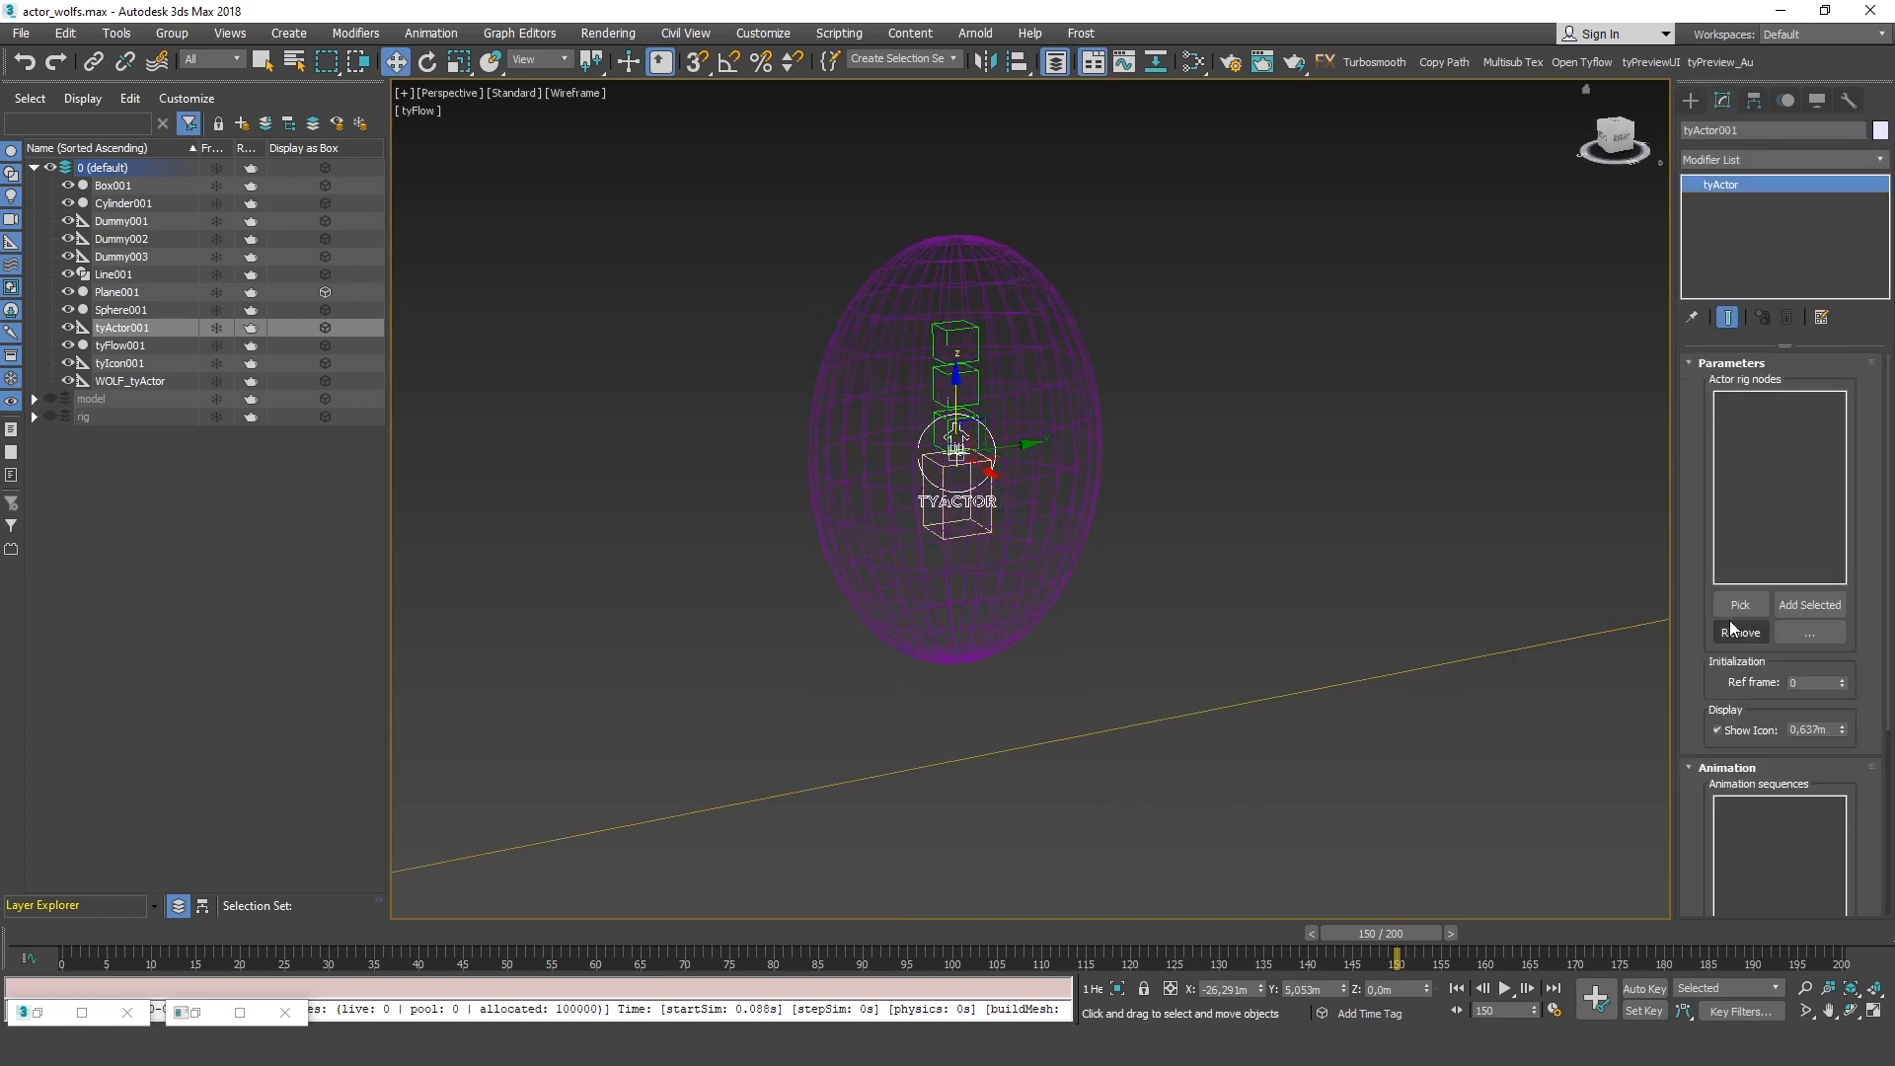
click(1061, 298)
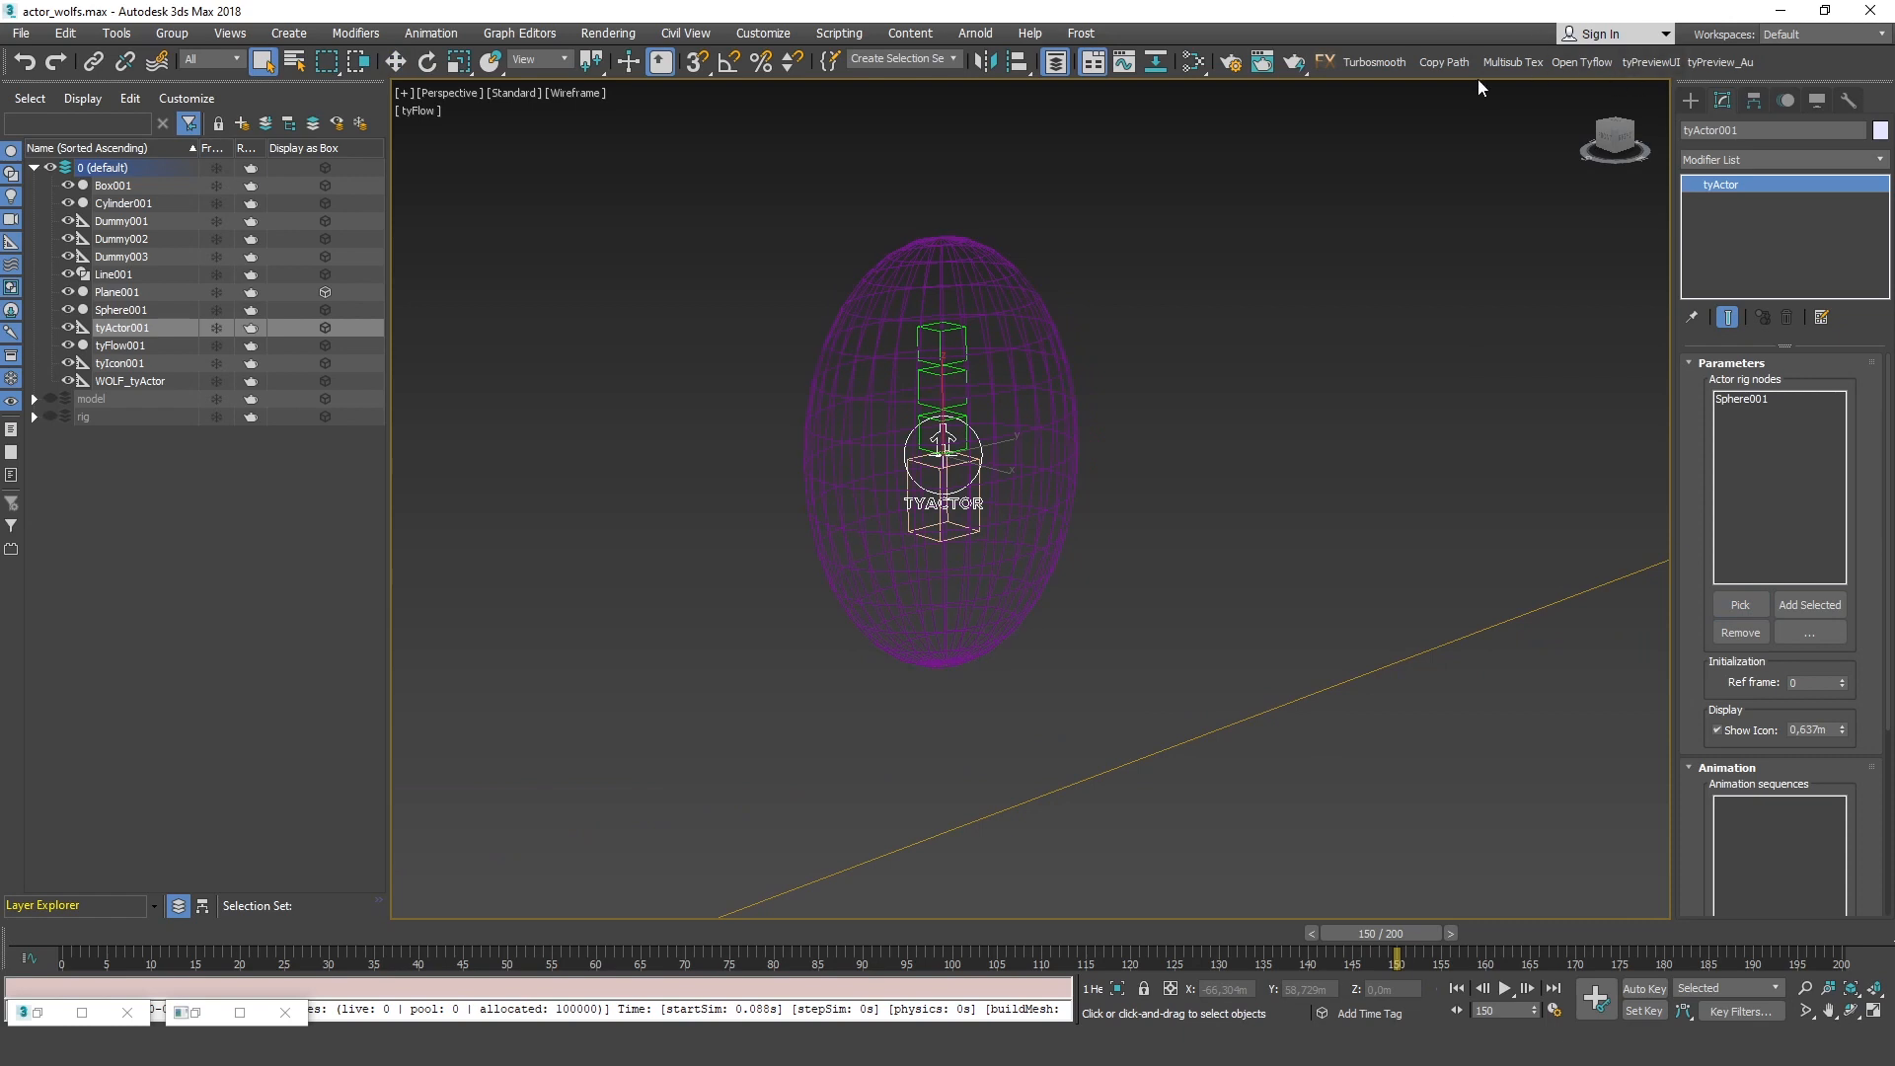
Replace WOLF_tyActor with tyActor001 as the actor object of the tyFlow Actor operator in Event_002
click(1593, 62)
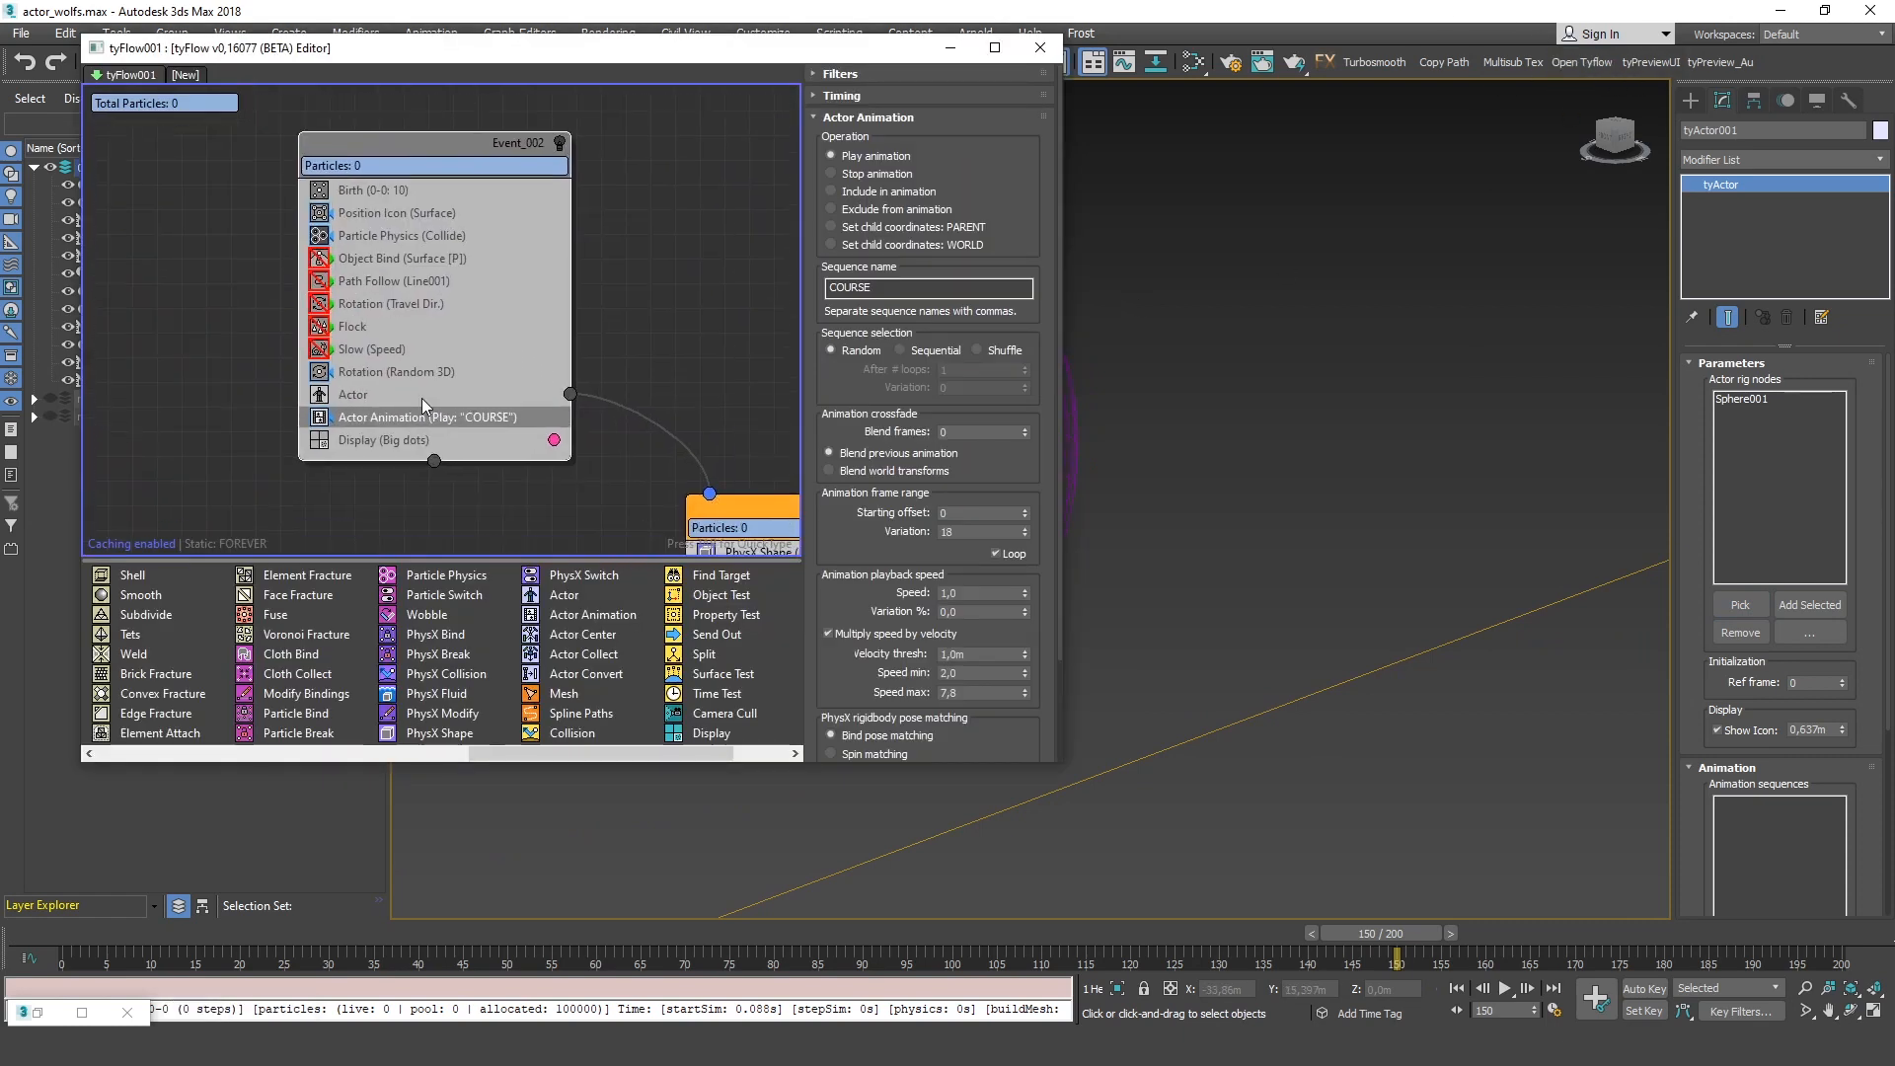
click(423, 393)
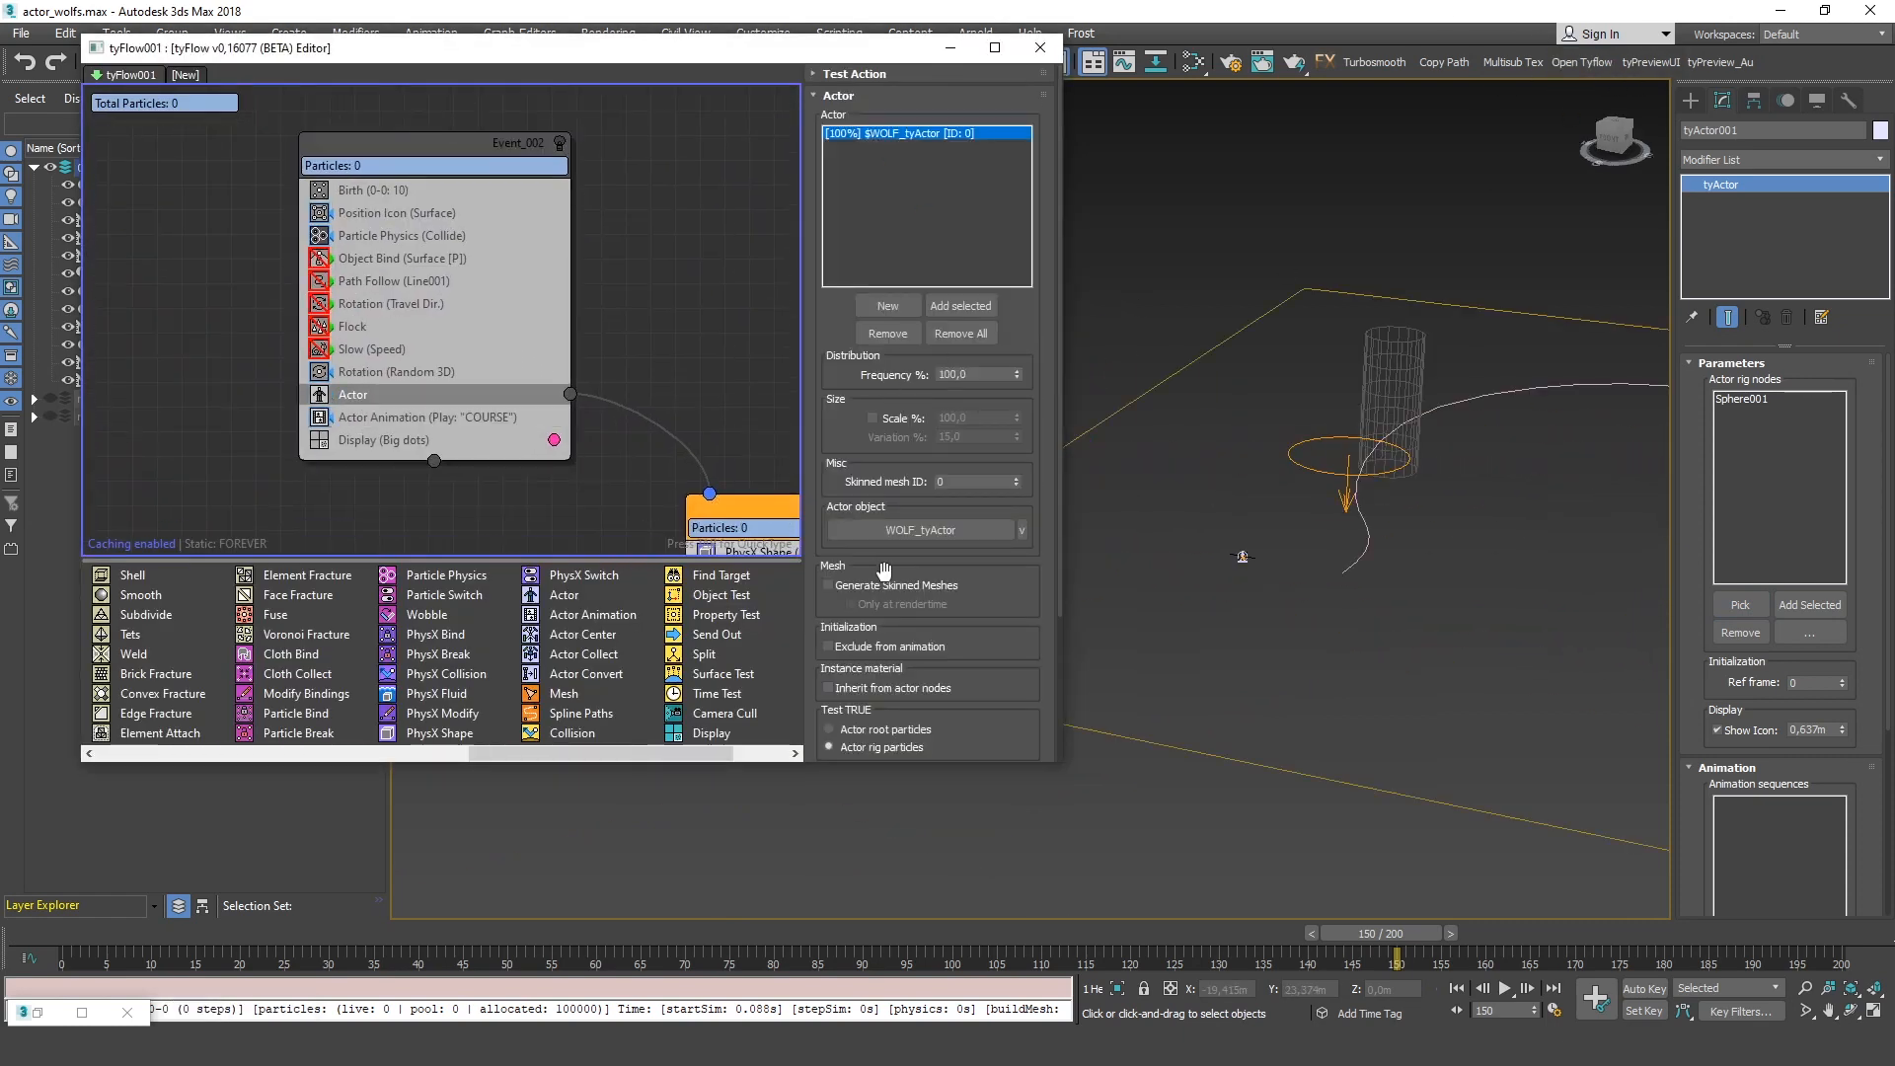
scroll(1185, 523, up, 2)
click(1189, 517)
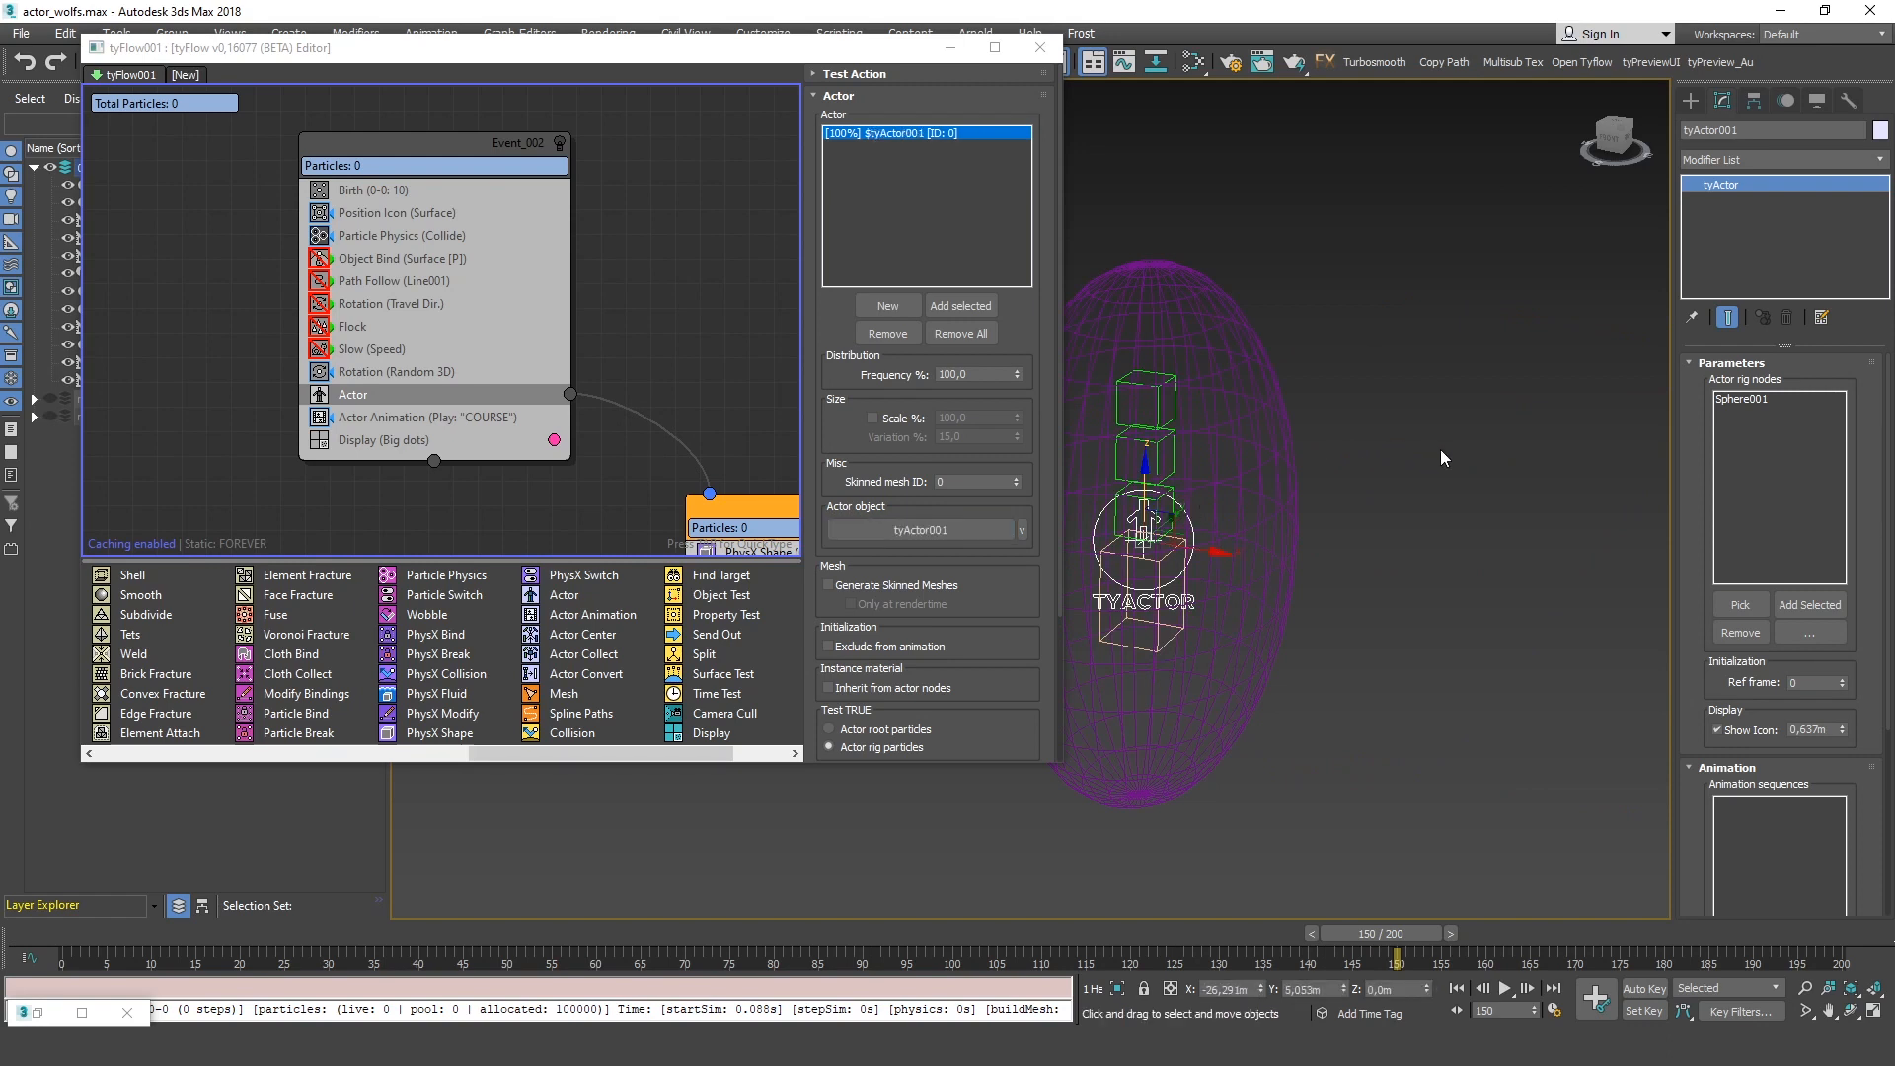
key(shift+z)
key(shift+z)
Enable Generate Skinned Meshes in the Actor operator and scrub the simulation from frame 0 to frame 47
click(29, 950)
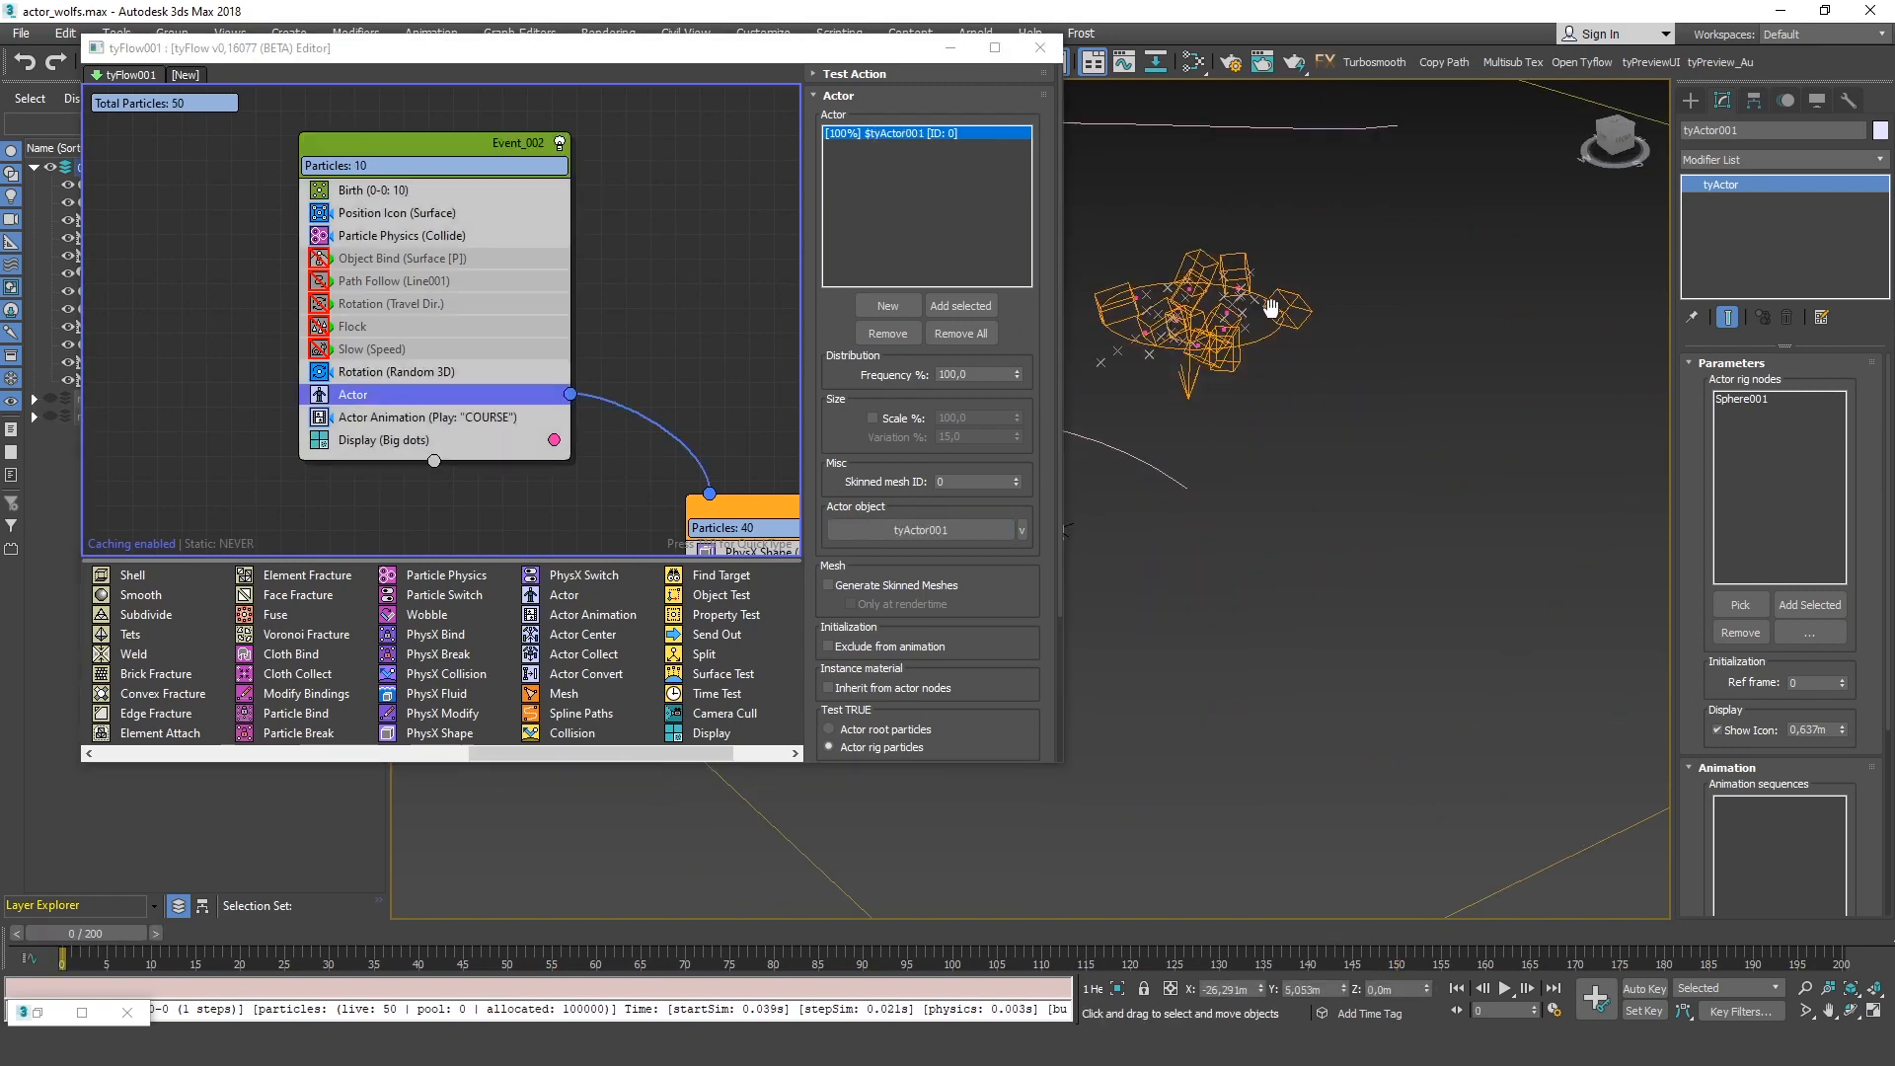
click(876, 585)
mouse_move(1458, 442)
alt+middle_down()
mouse_move(1442, 423)
mouse_move(1465, 428)
alt+middle_up()
drag(101, 936, 511, 984)
drag(511, 984, 510, 980)
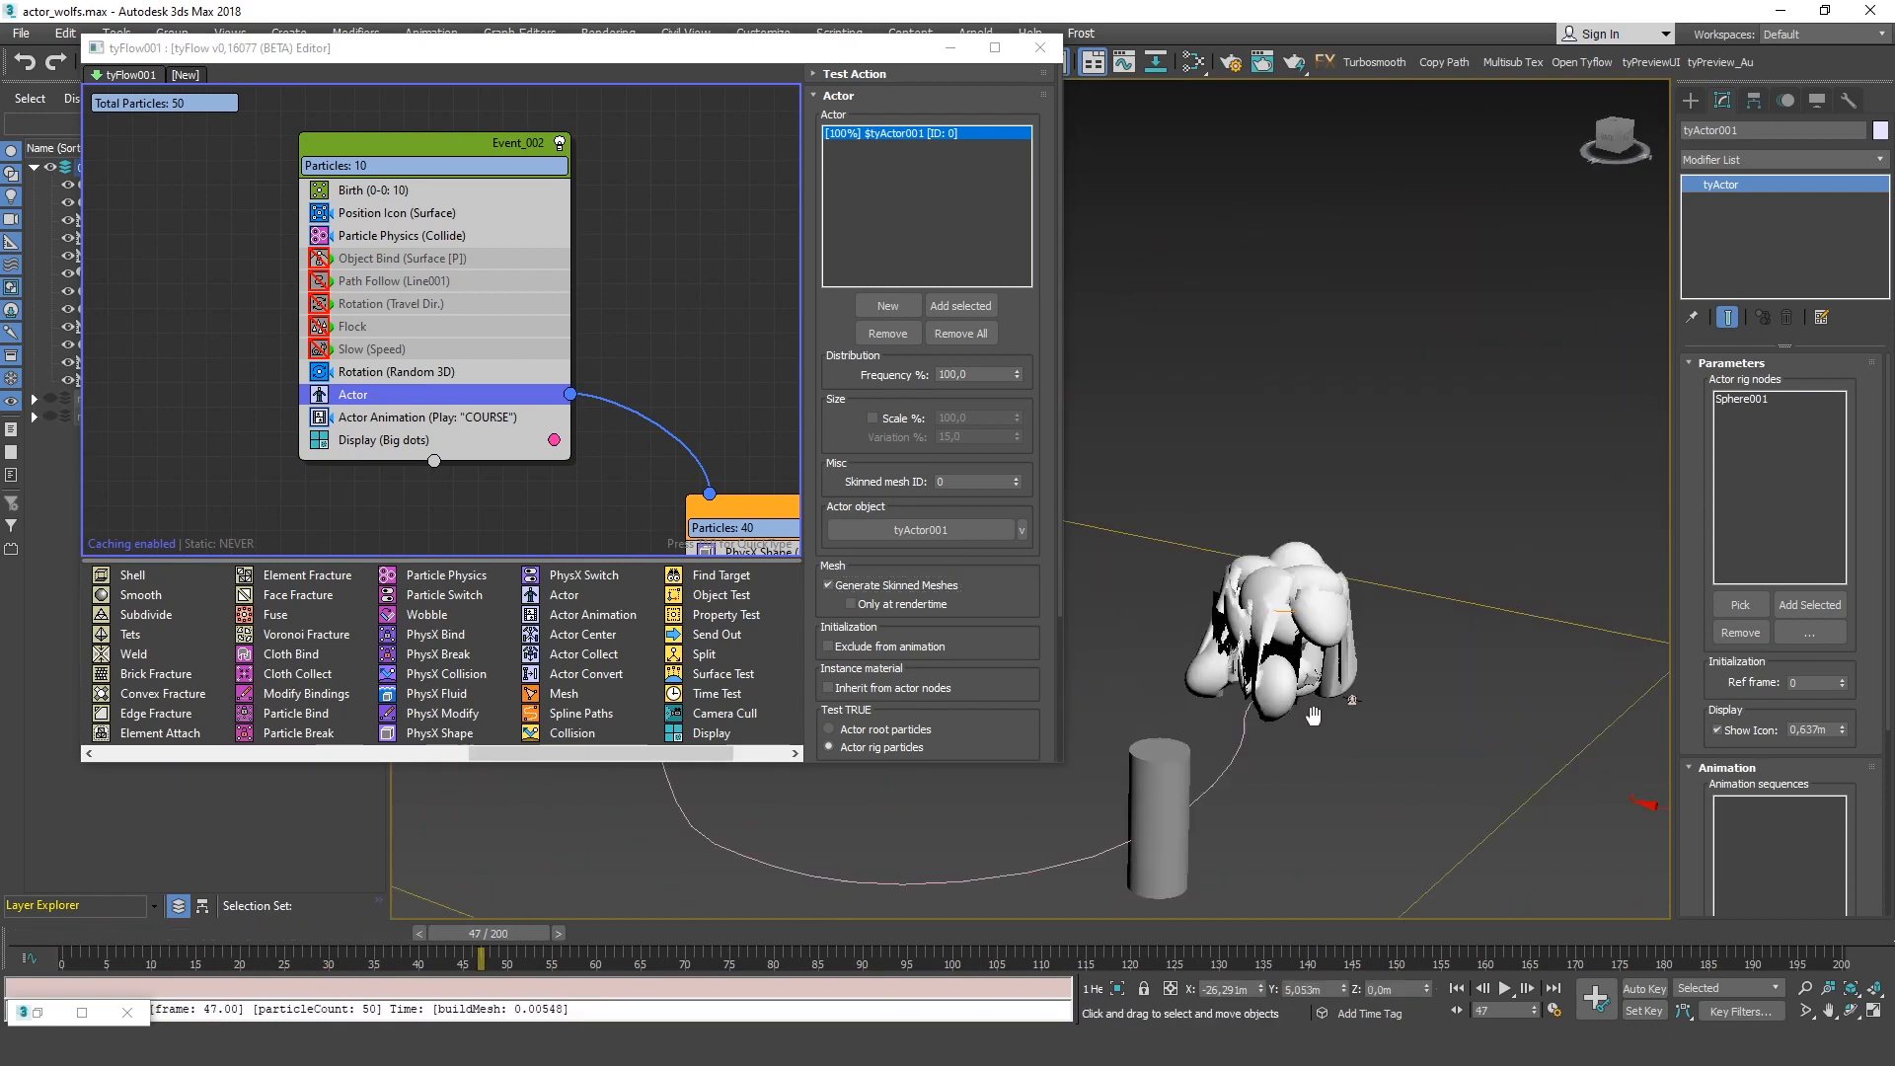
scroll(1312, 632, up, 4)
scroll(1382, 676, down, 3)
scroll(1402, 687, up, 5)
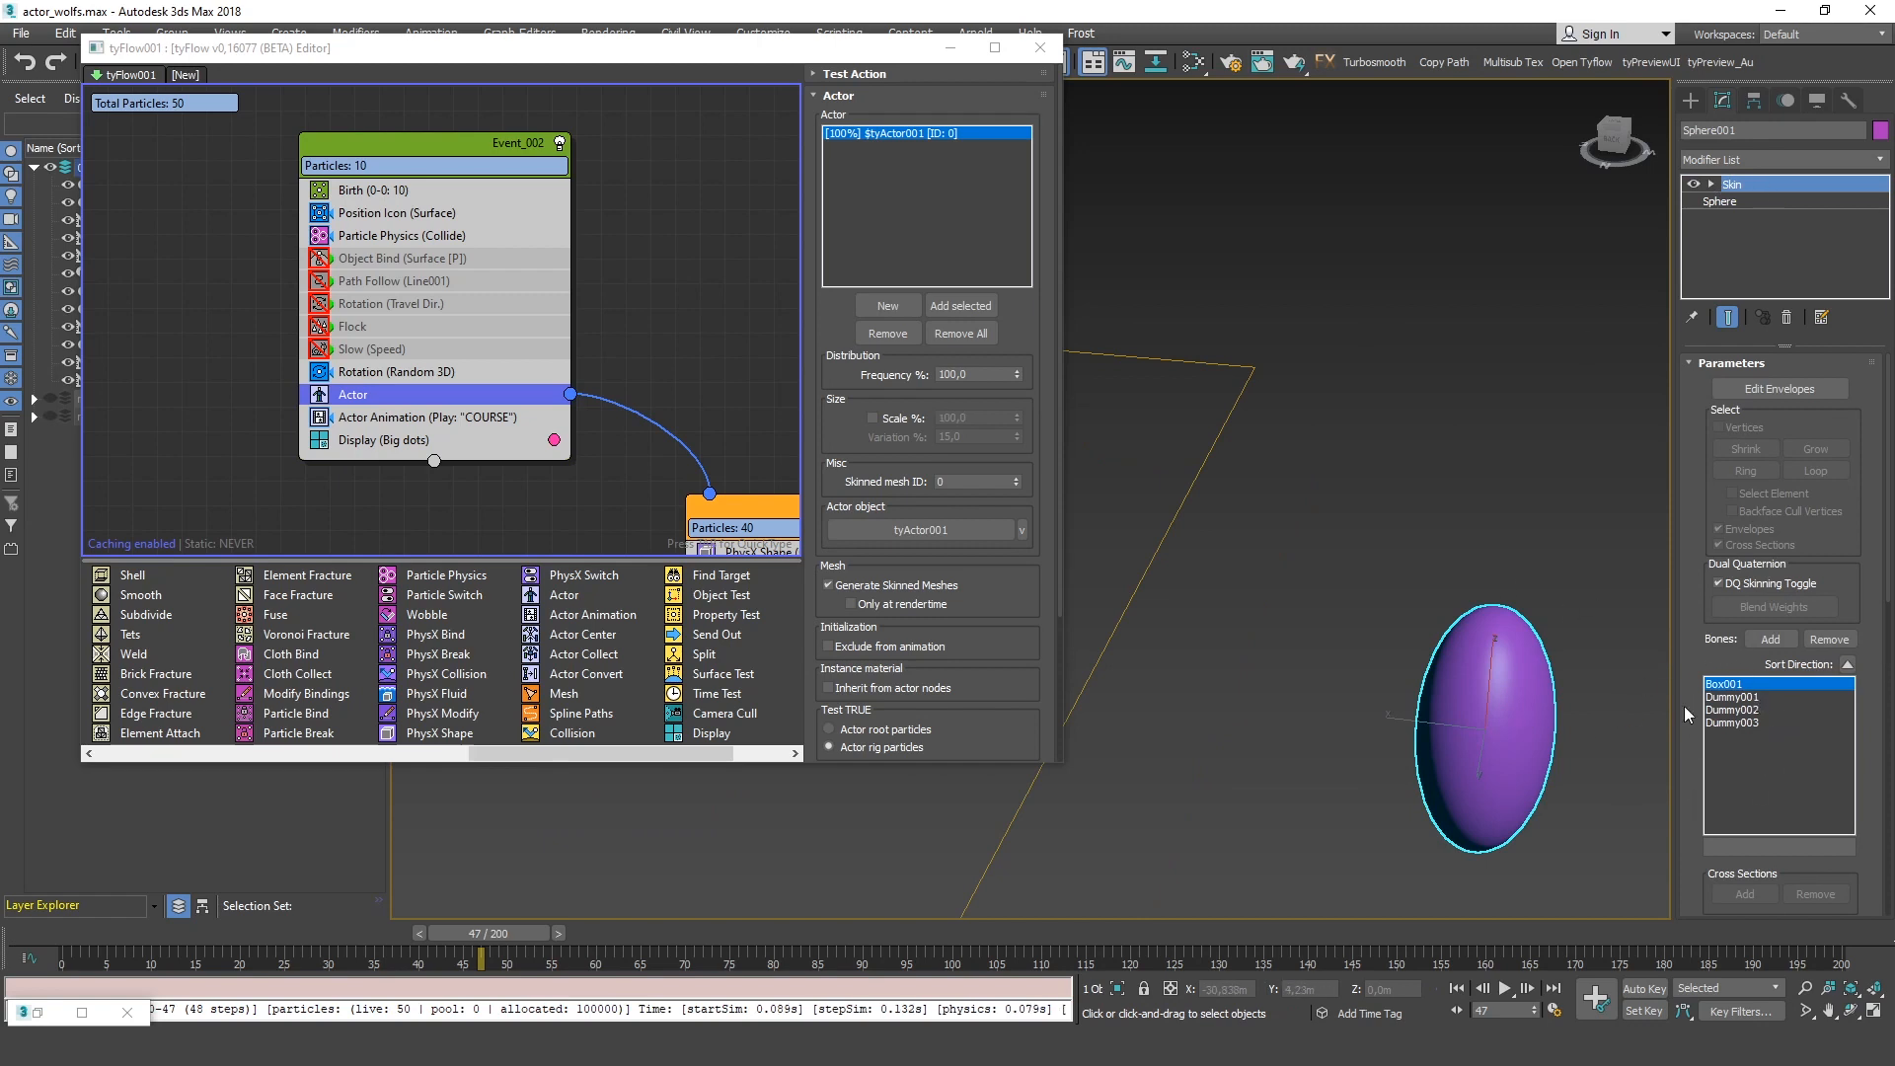
Check Dummy001, Dummy002 and Dummy003 in the sphere's Skin bone list and disable Generate Skinned Meshes in the Actor operator
click(1729, 697)
click(1733, 709)
click(1735, 723)
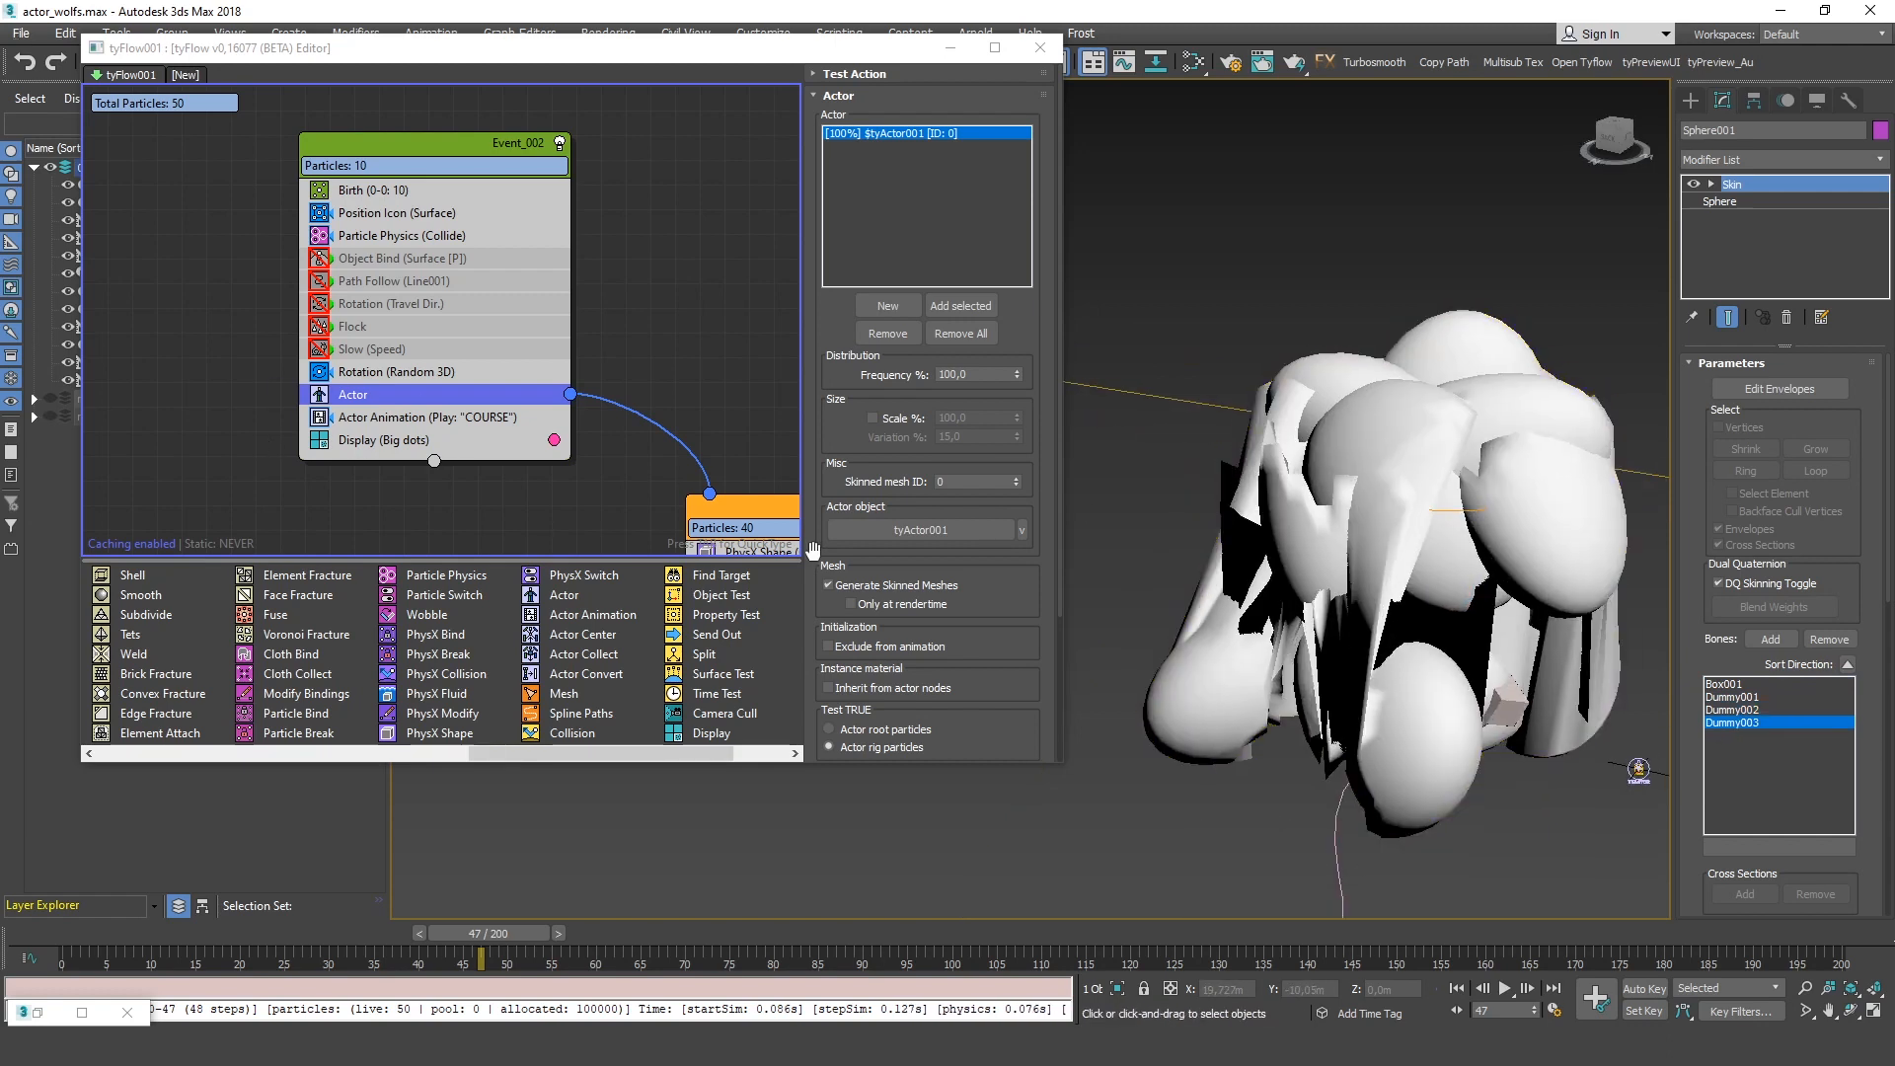
click(829, 586)
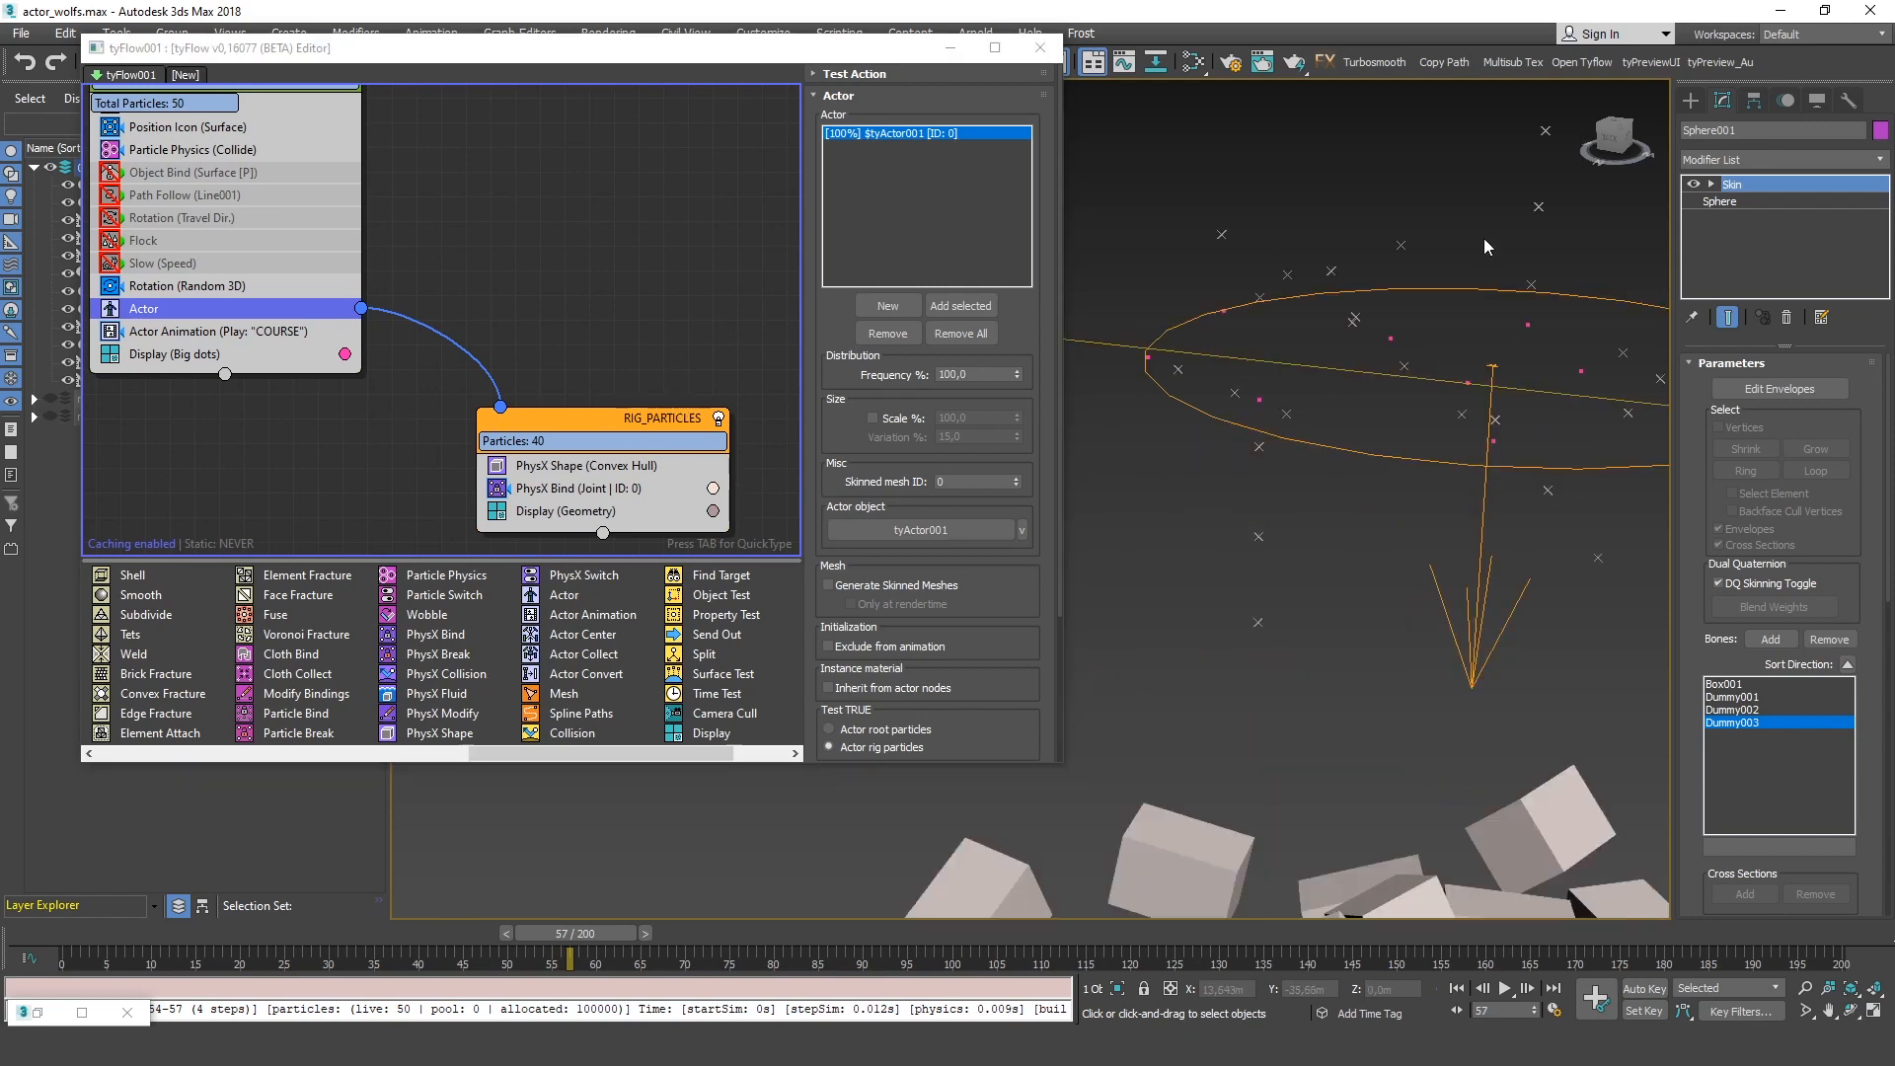
Add a Shape operator above the PhysX Shape operator in the RIG_PARTICLES event
click(592, 511)
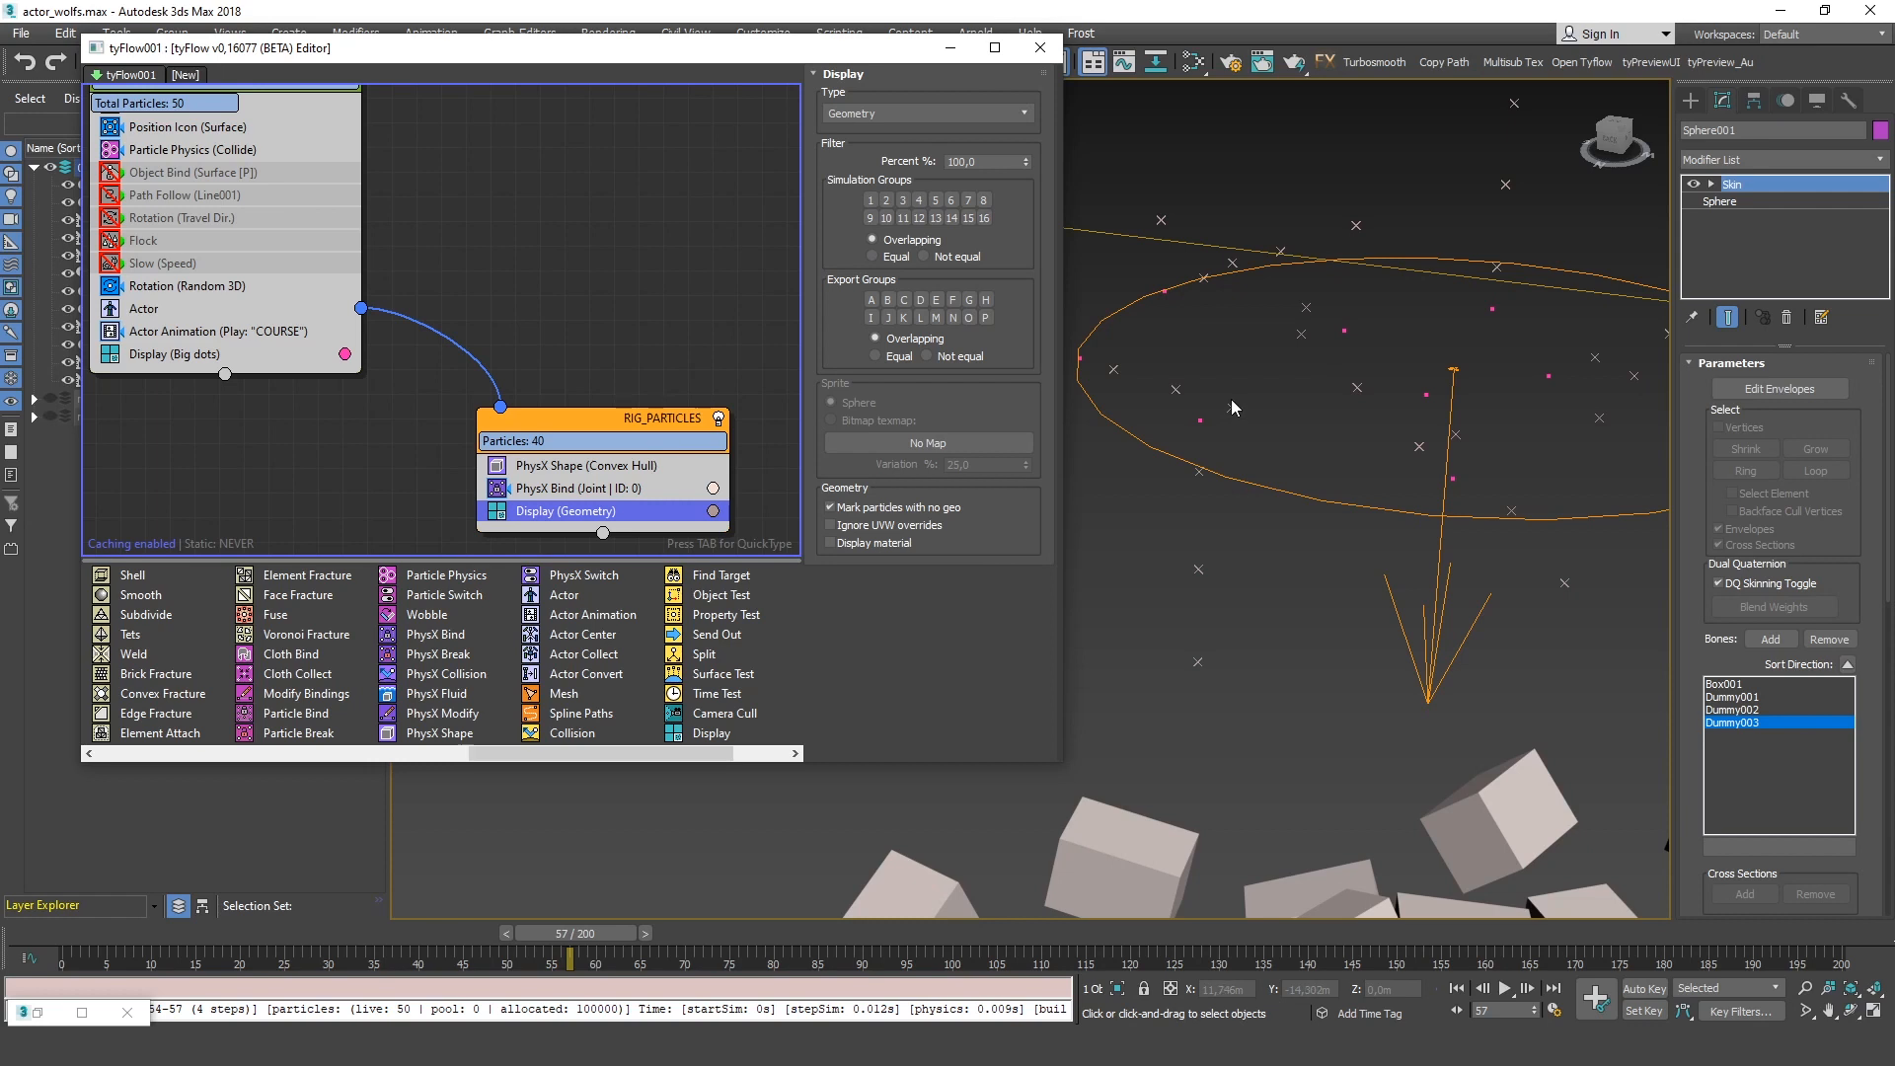
key(d)
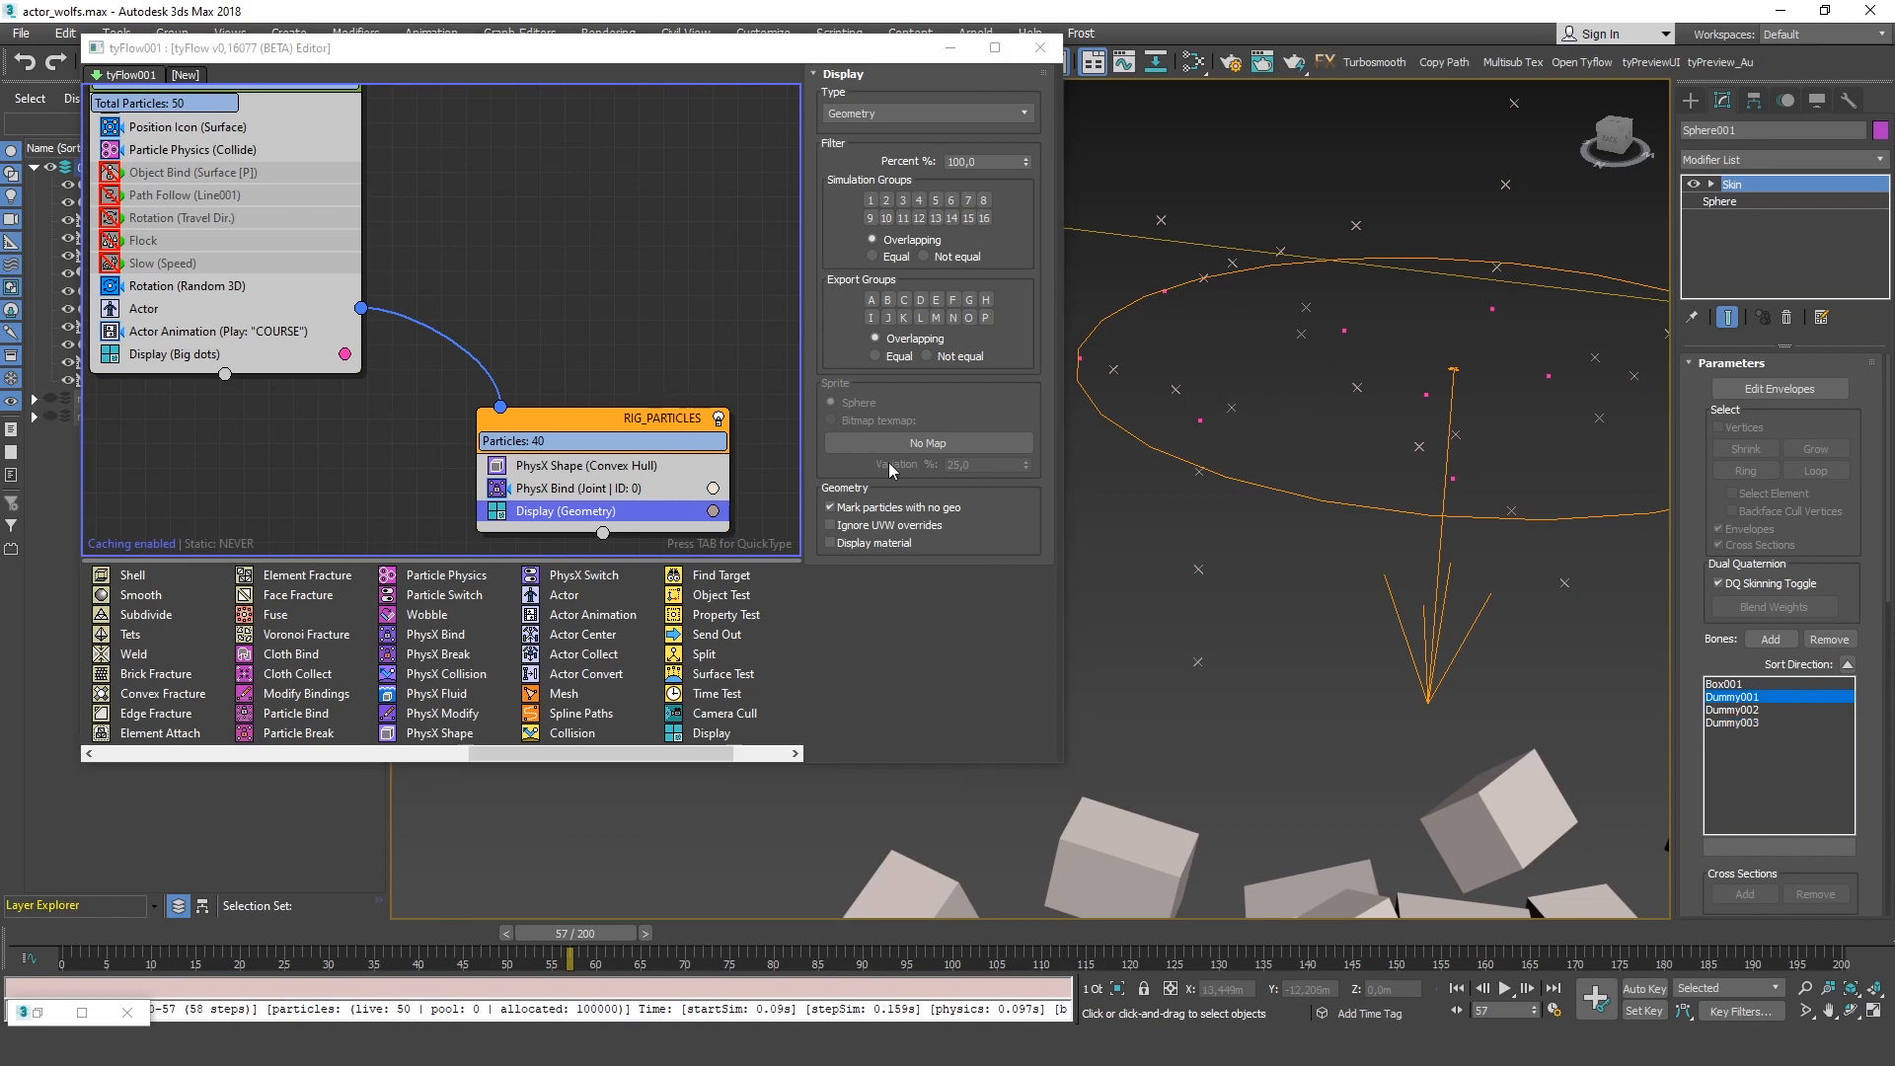
double_click(555, 466)
text(sha)
key(Return)
Set the Shape operator's 3D mesh to Cube with a scale of 5000%
click(943, 597)
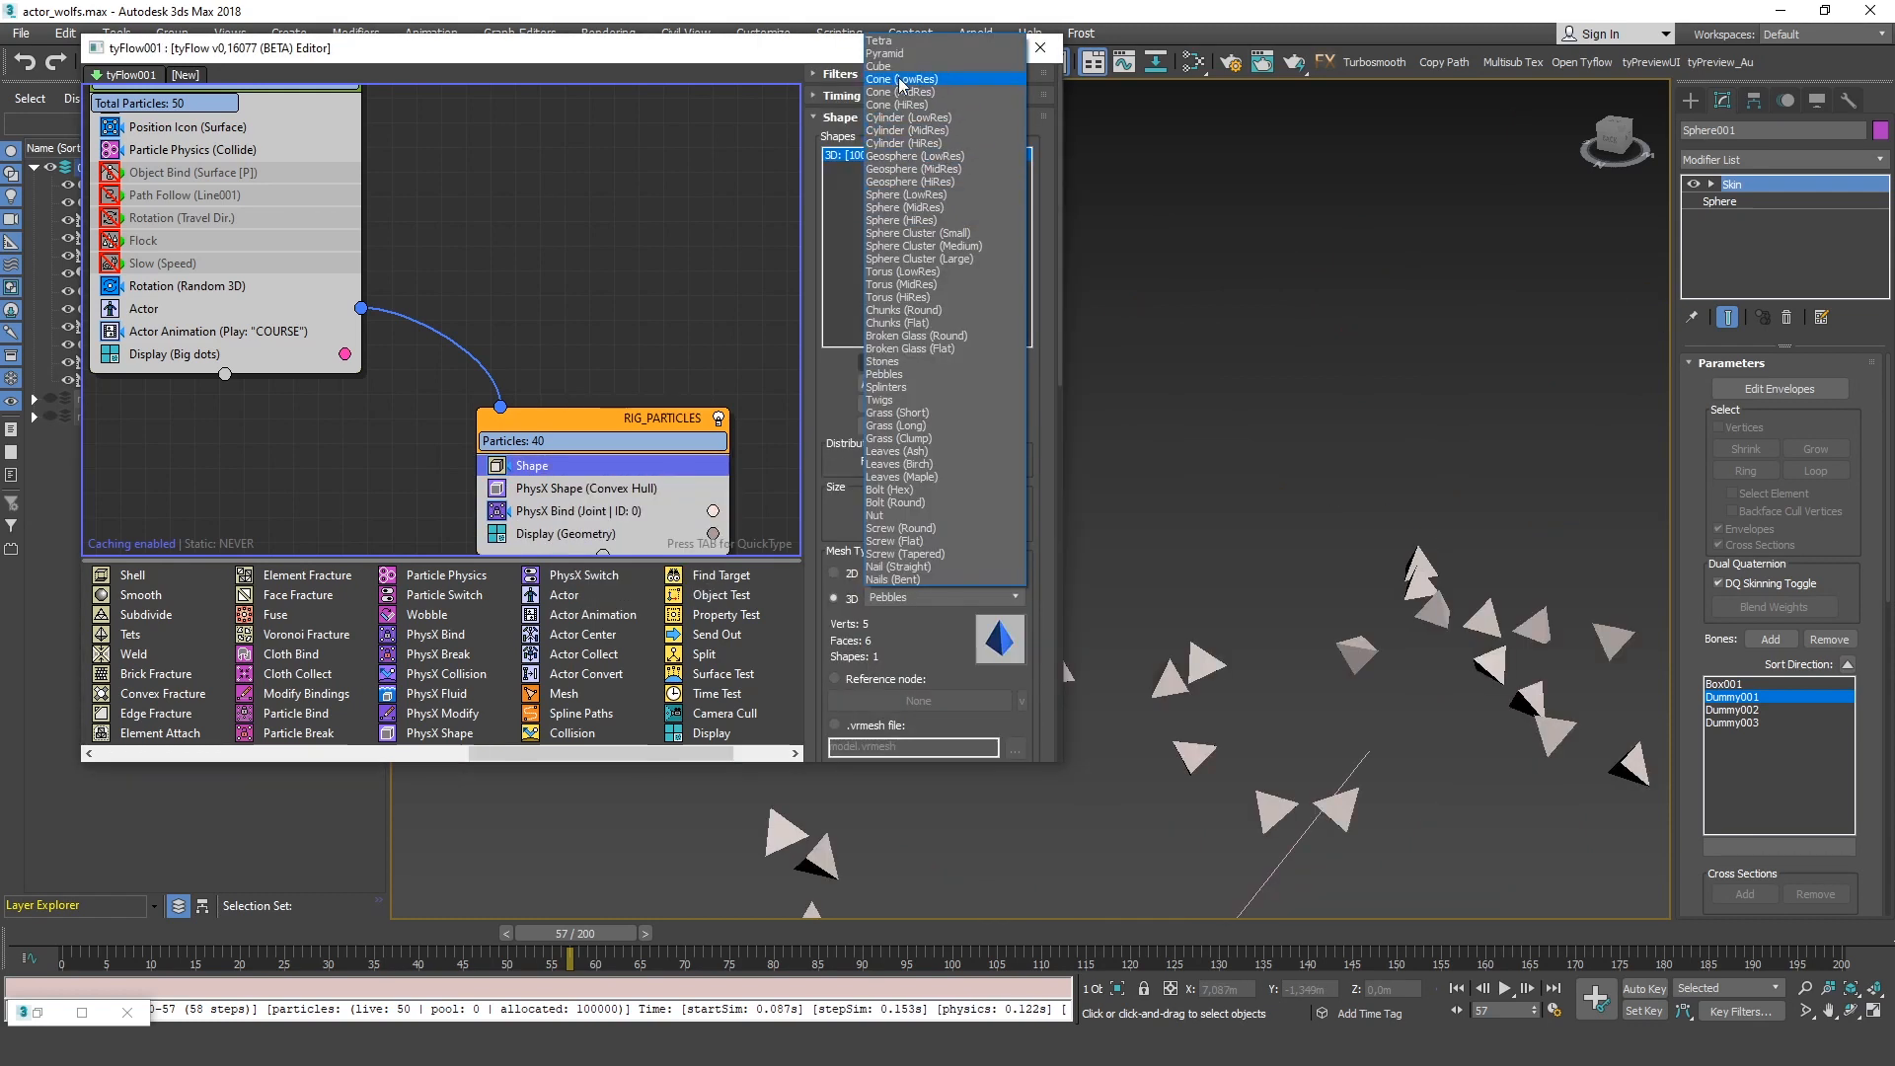
click(893, 66)
text(5000)
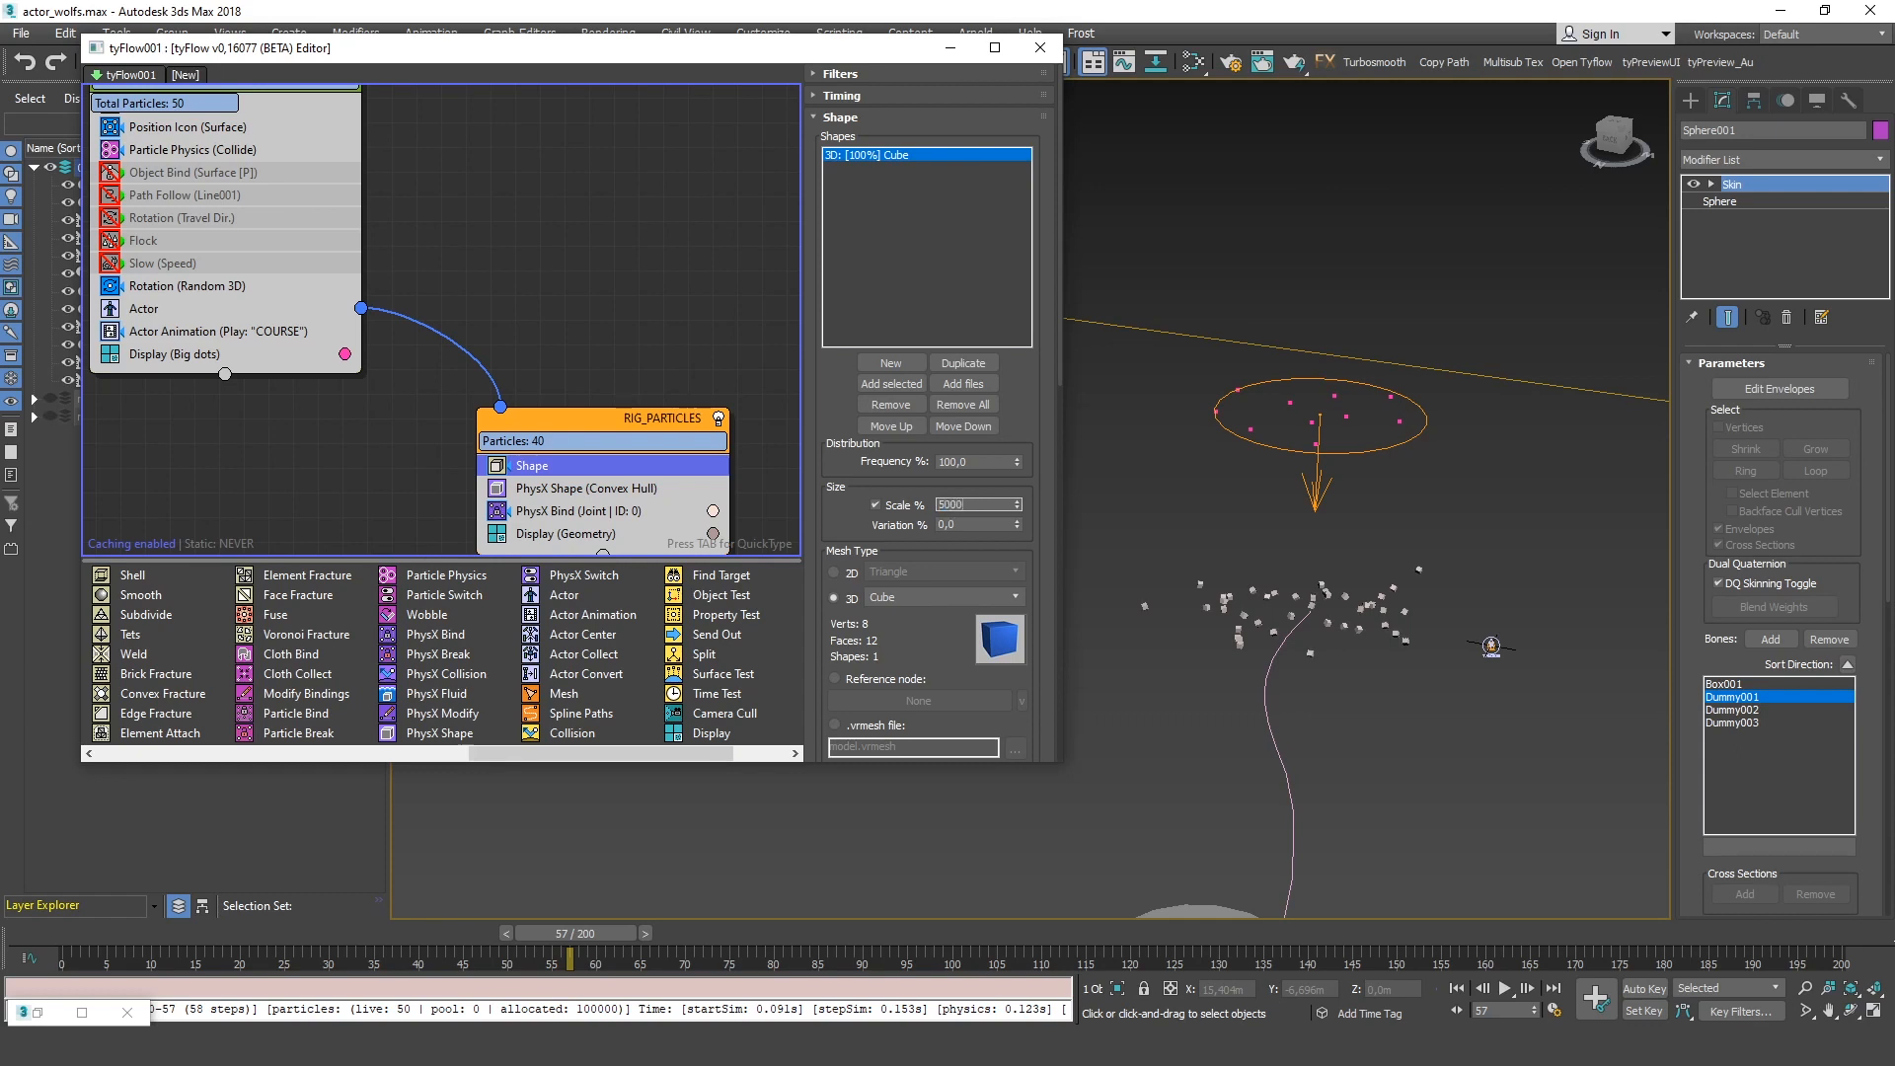
key(Return)
Scrub the simulation between frames 7 and 51 to examine how the cube rig particles fall
drag(594, 936, 124, 954)
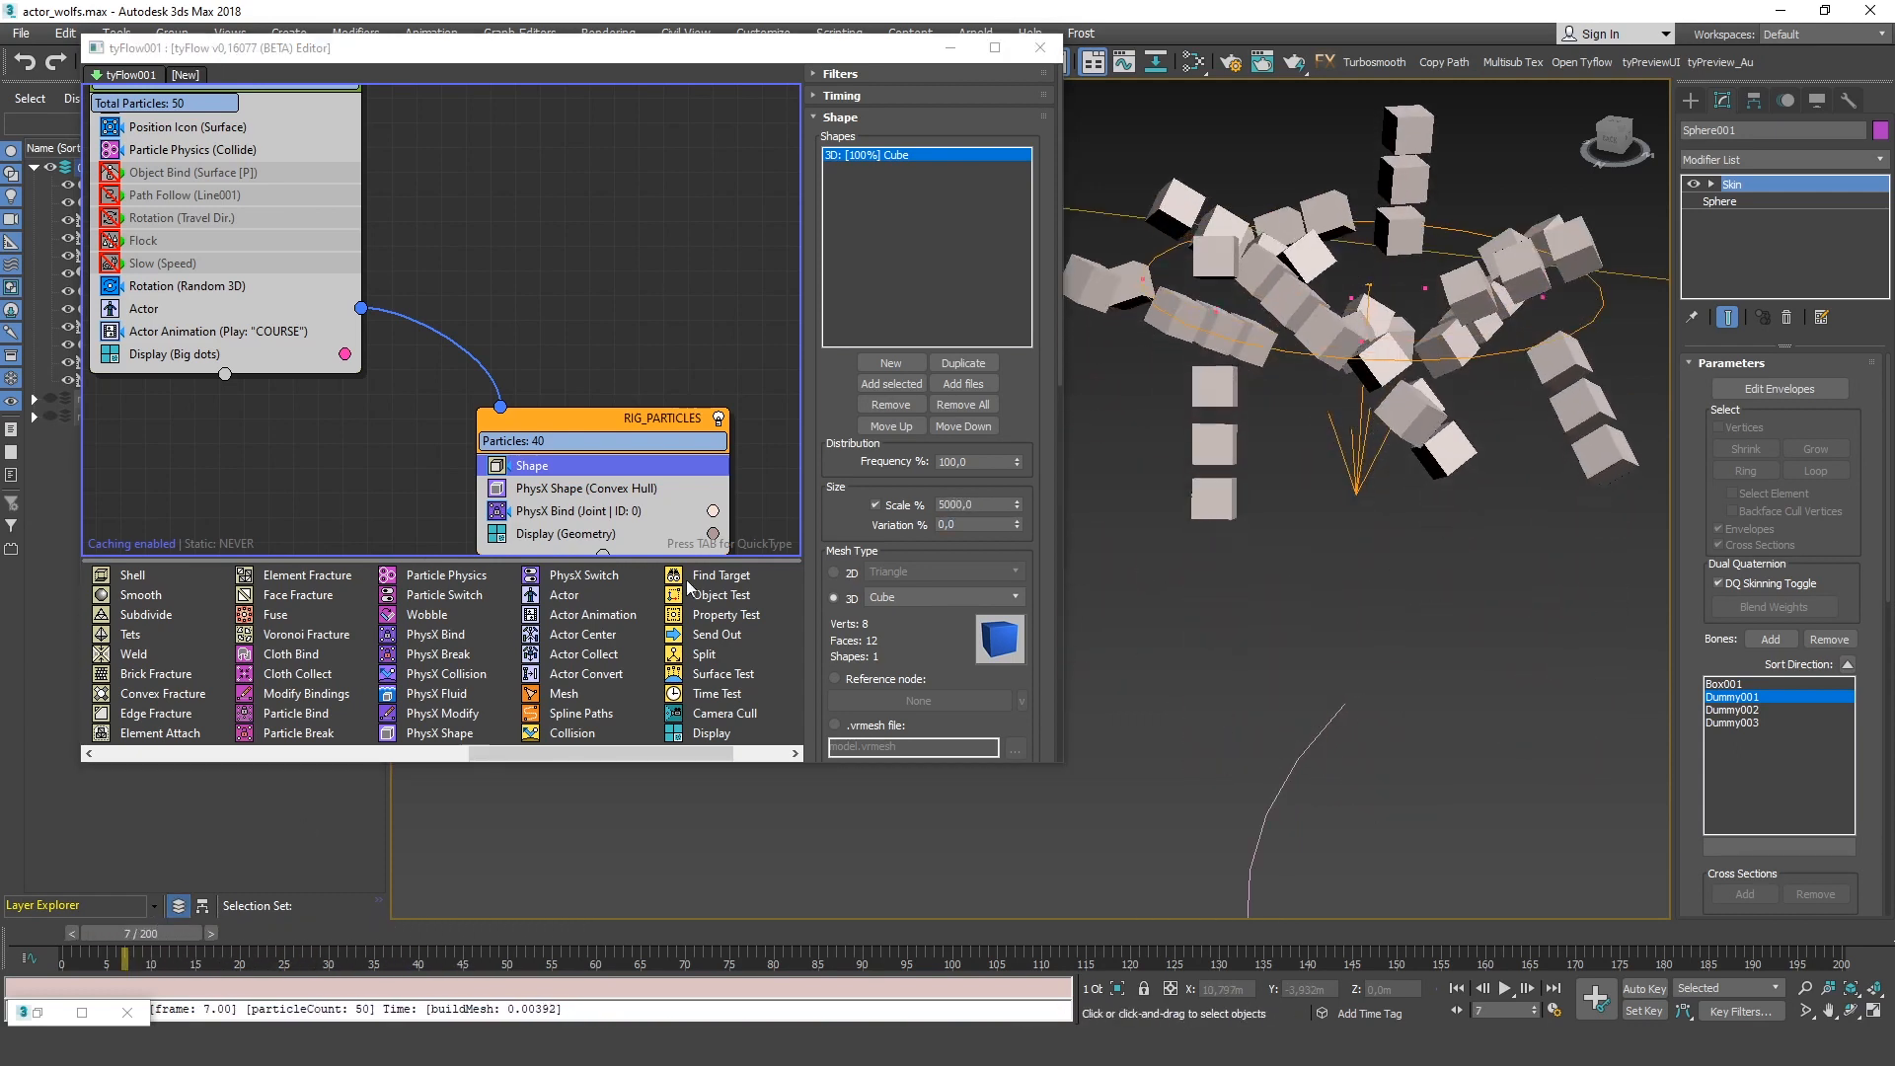
alt+middle_drag(1184, 302, 1244, 296)
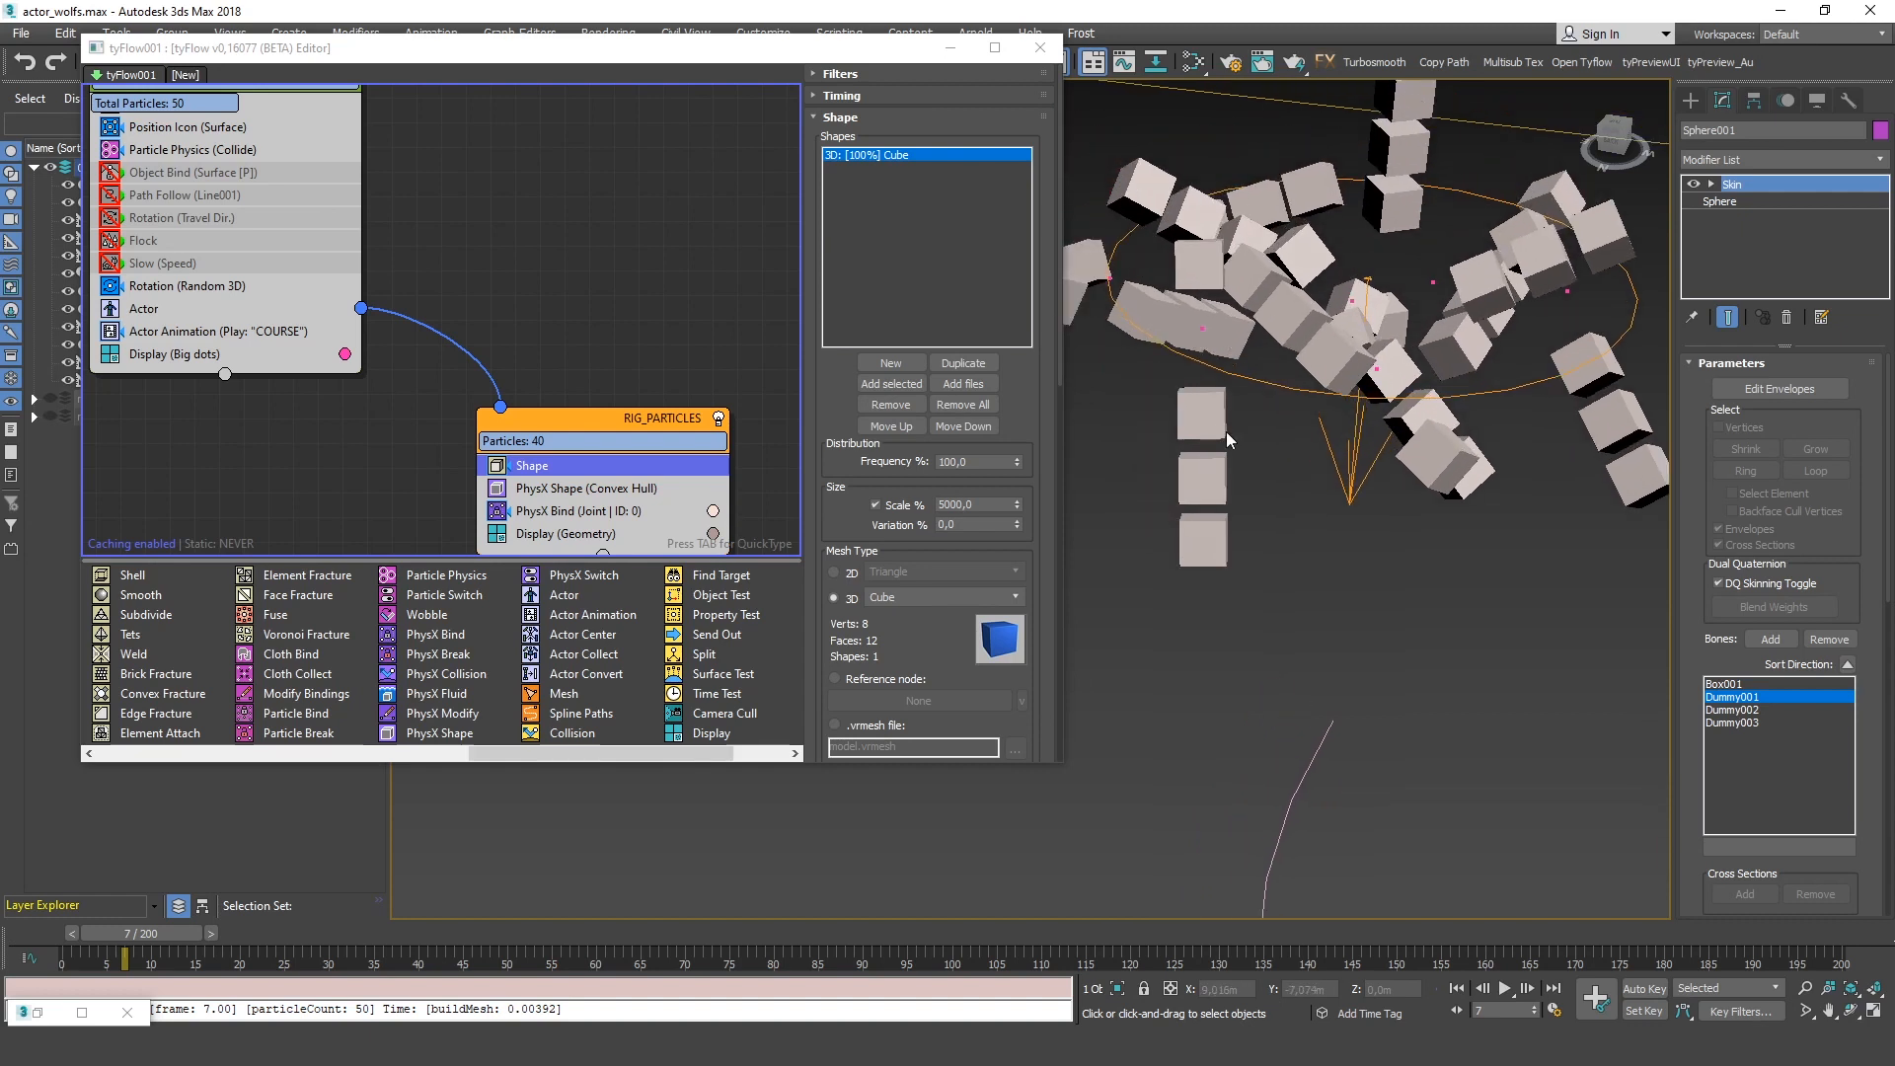
scroll(1225, 430, down, 8)
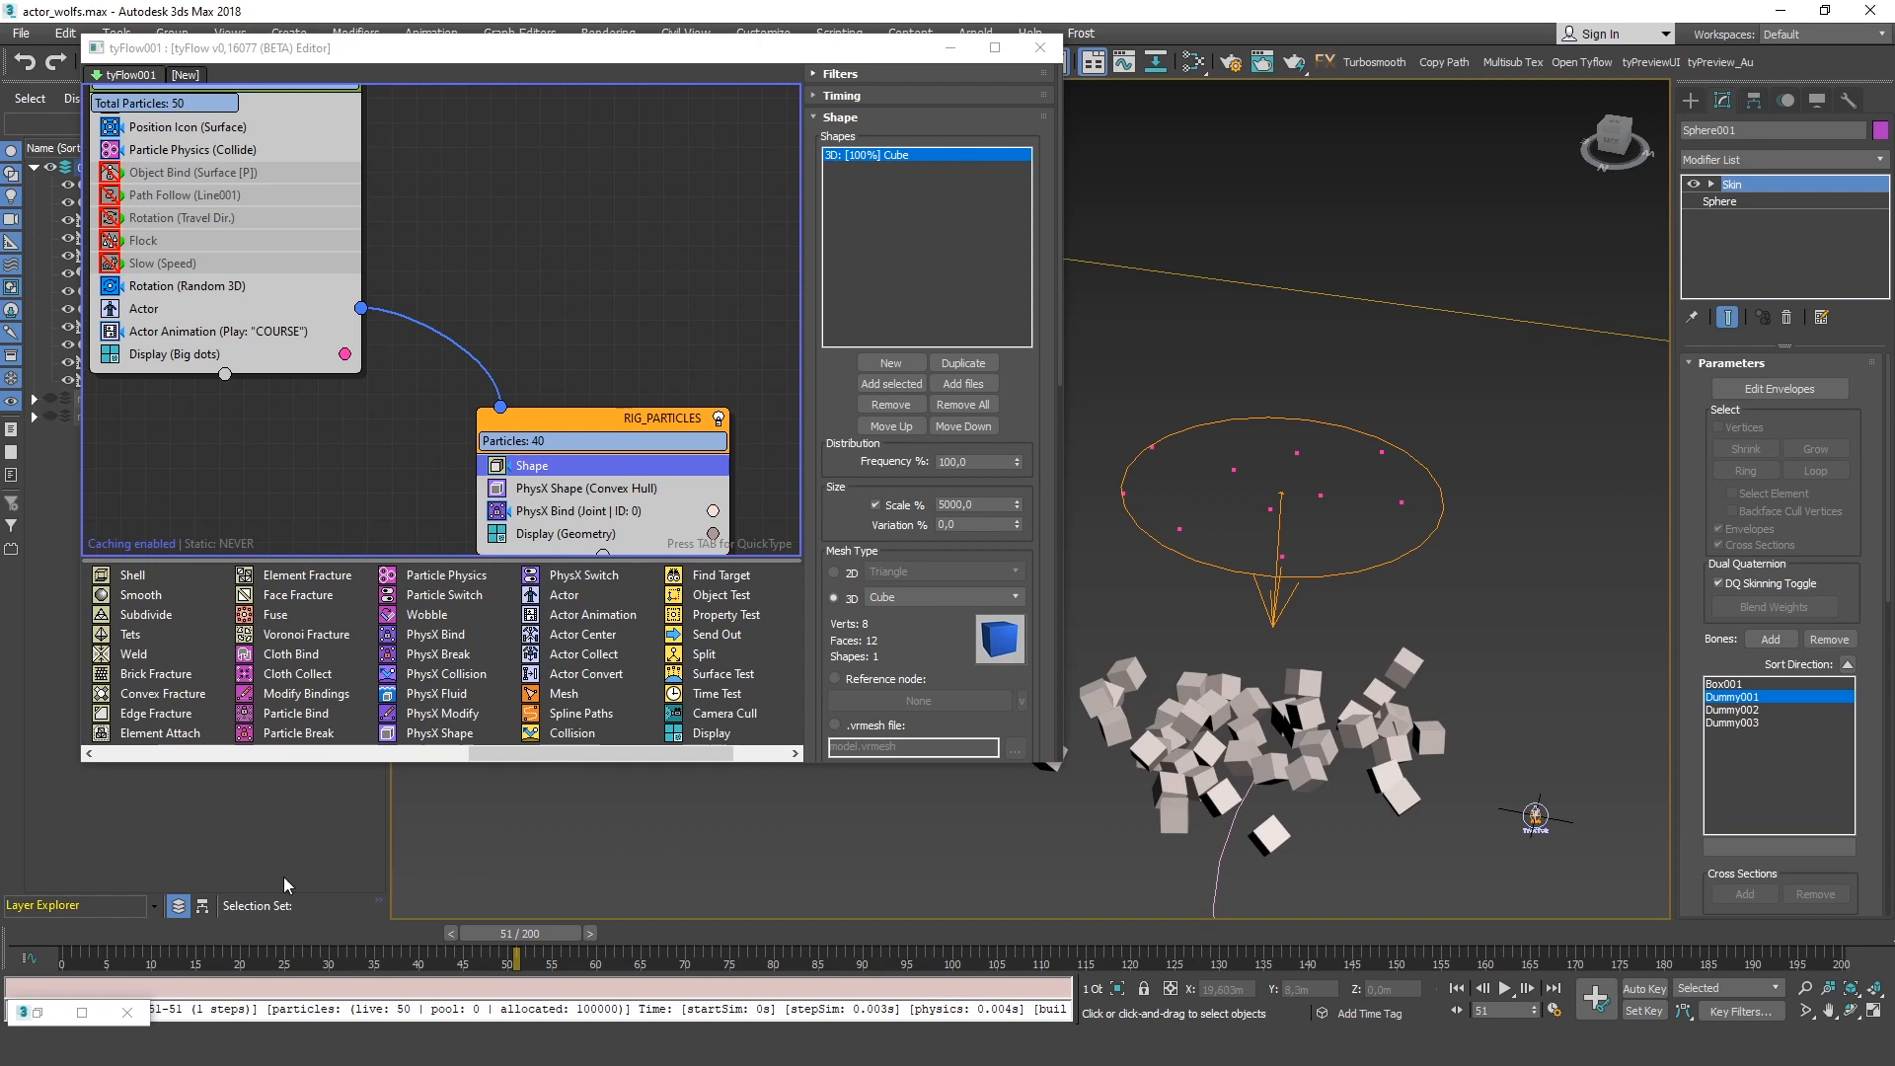
click(178, 932)
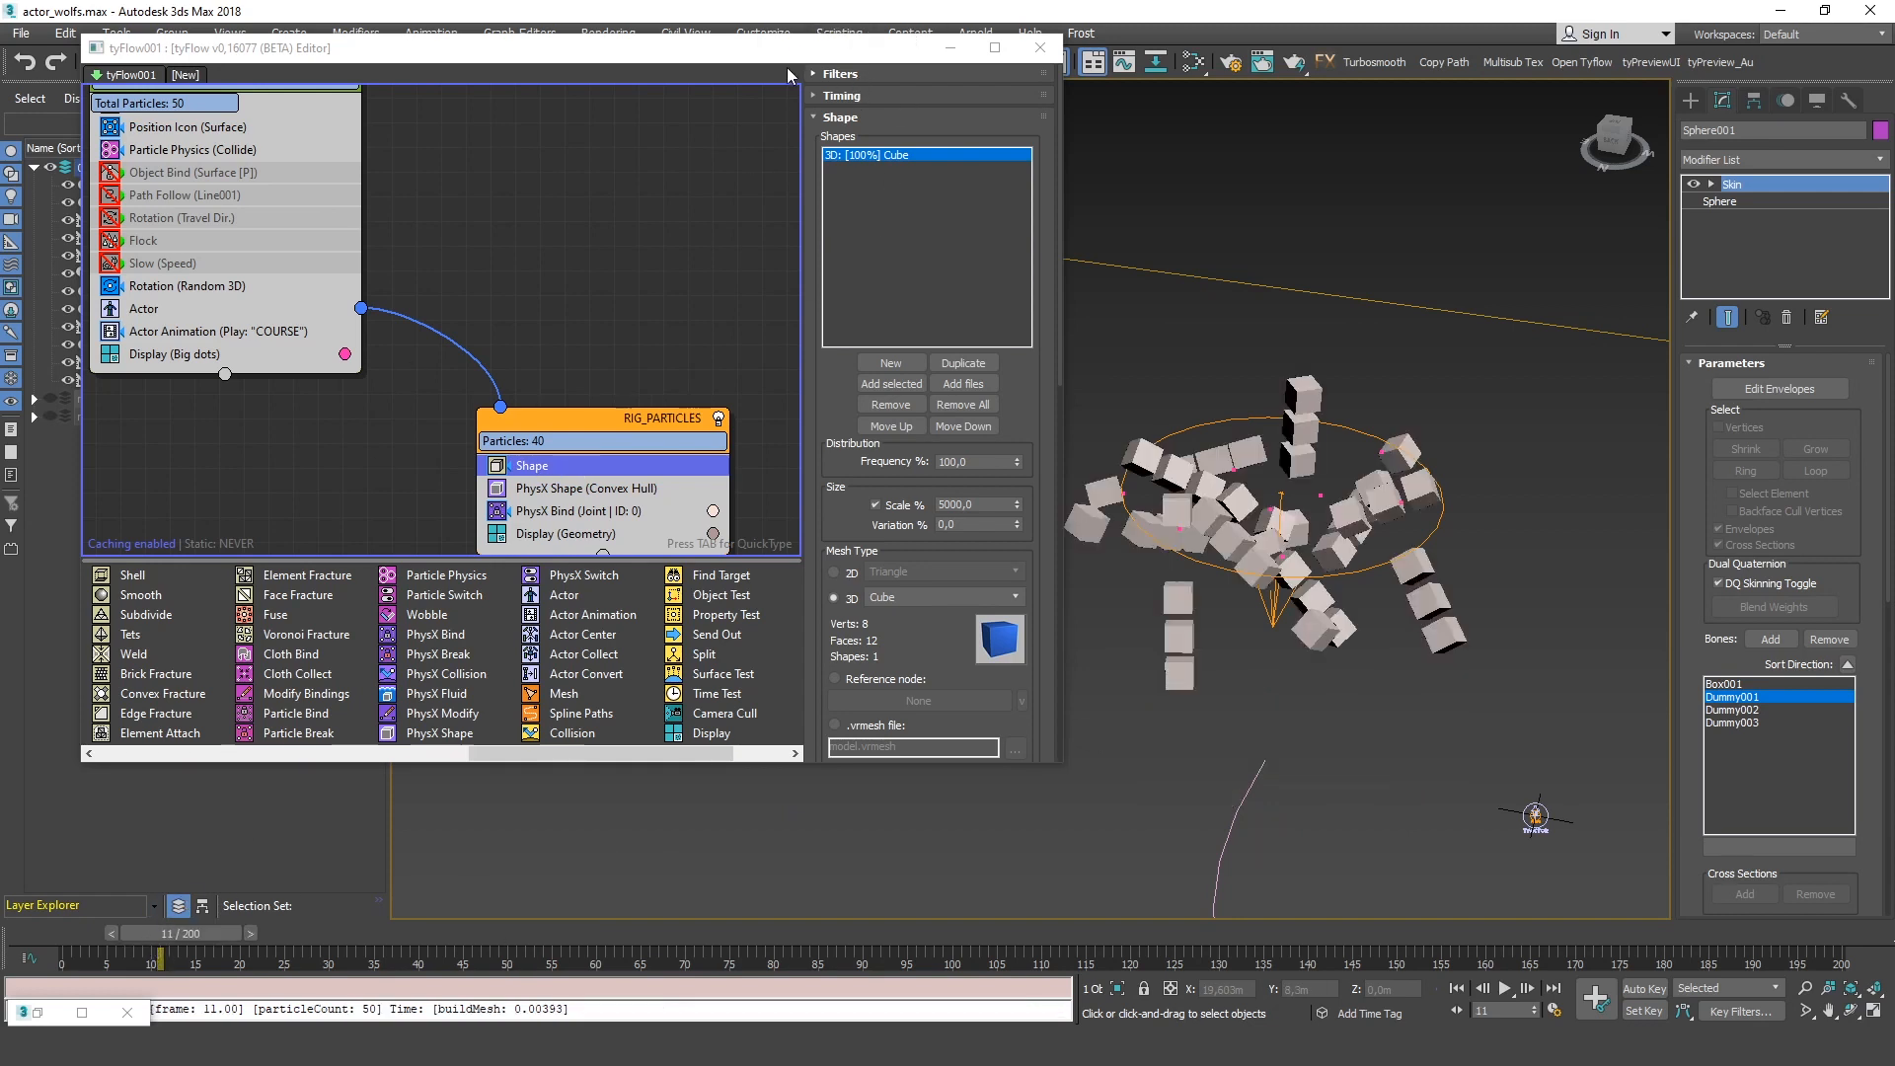
Enable a particle filter on the Shape operator that tests for Has Shape Mesh equal to 0
click(844, 75)
click(832, 94)
click(914, 342)
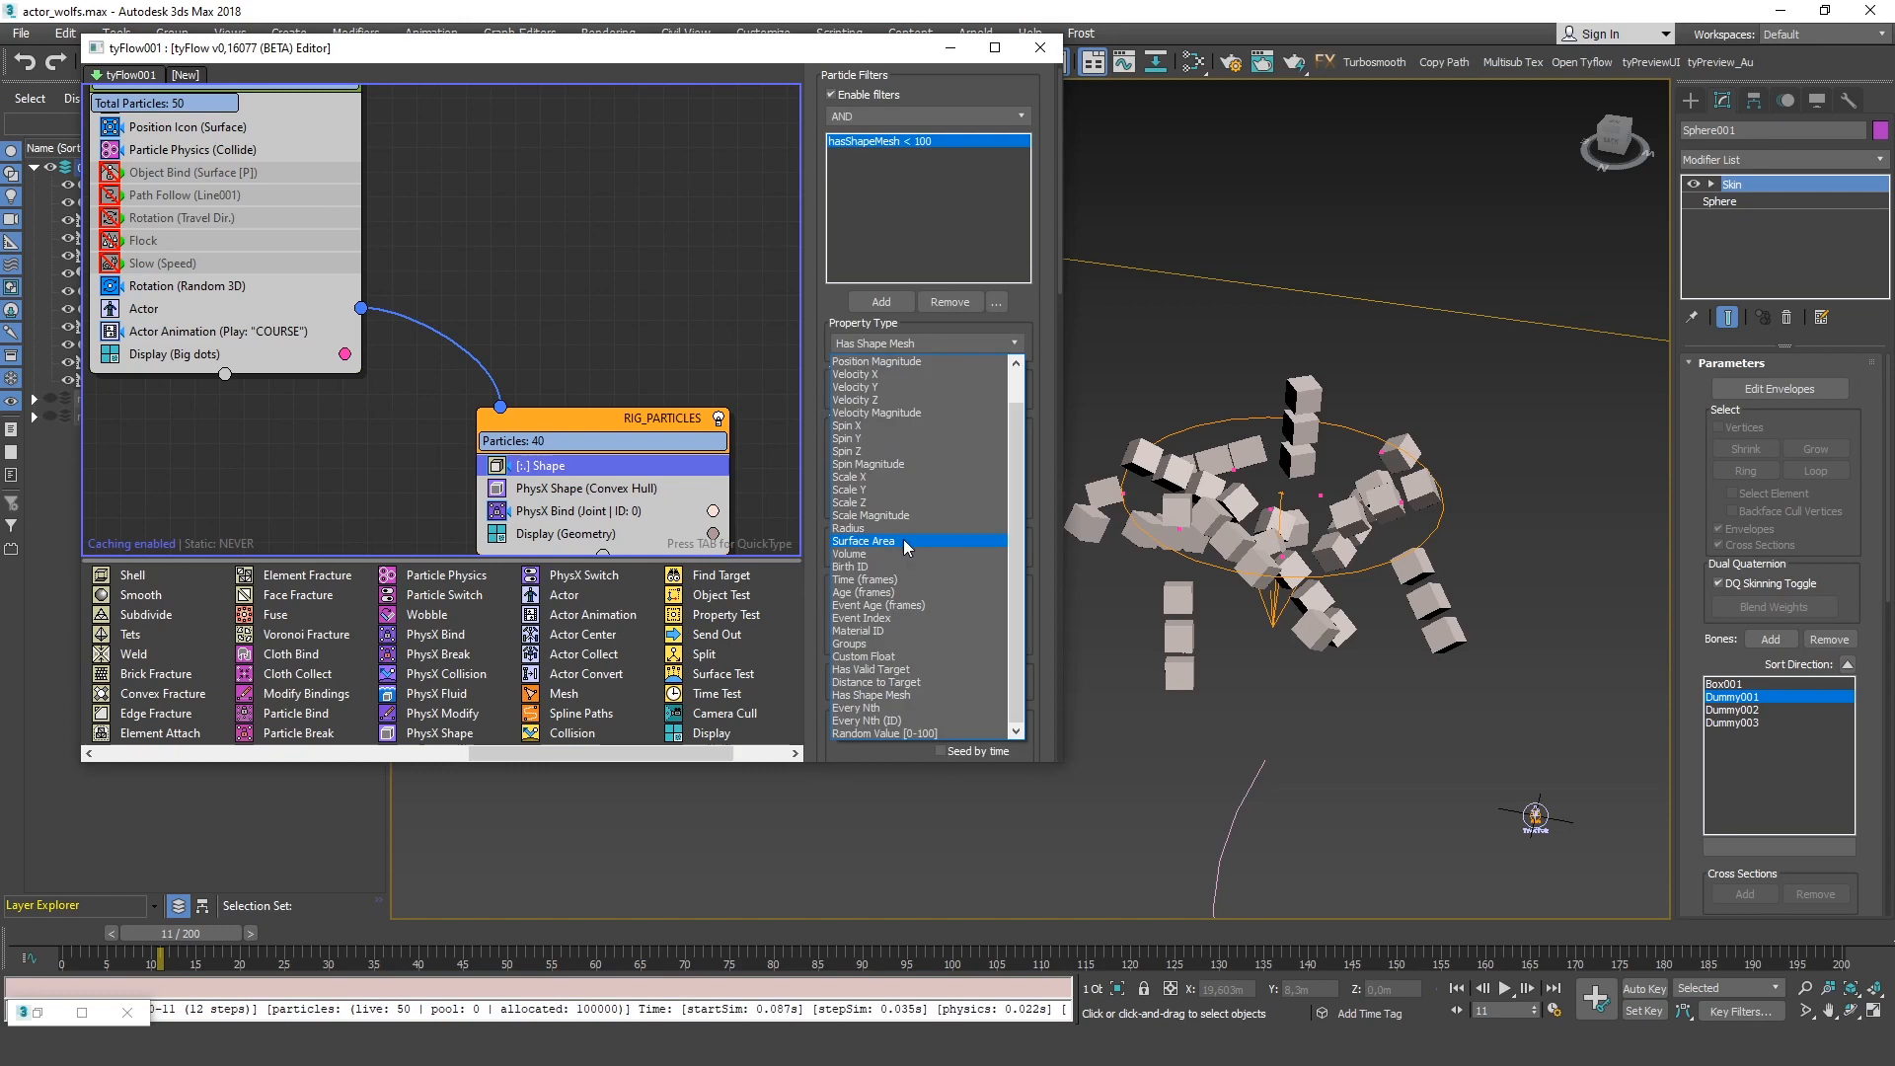
click(880, 696)
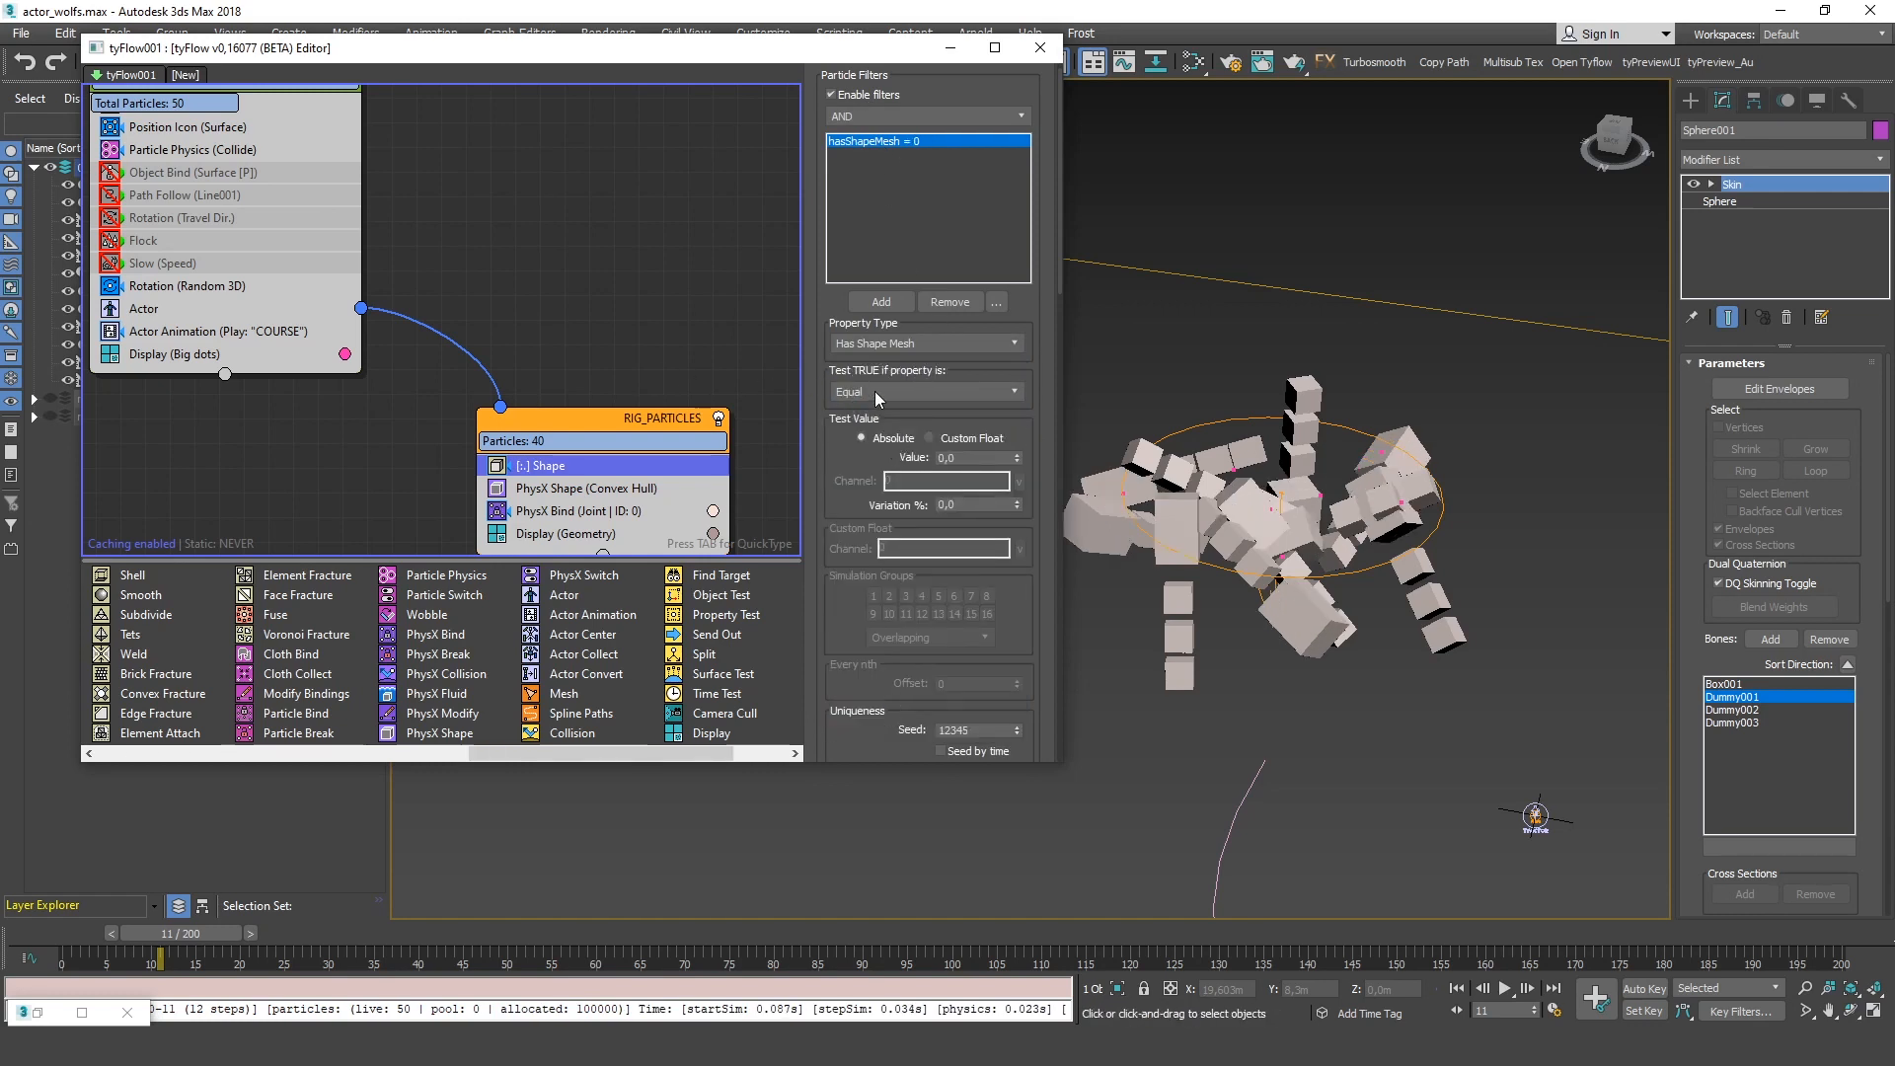
click(960, 457)
scroll(857, 94, up, 1)
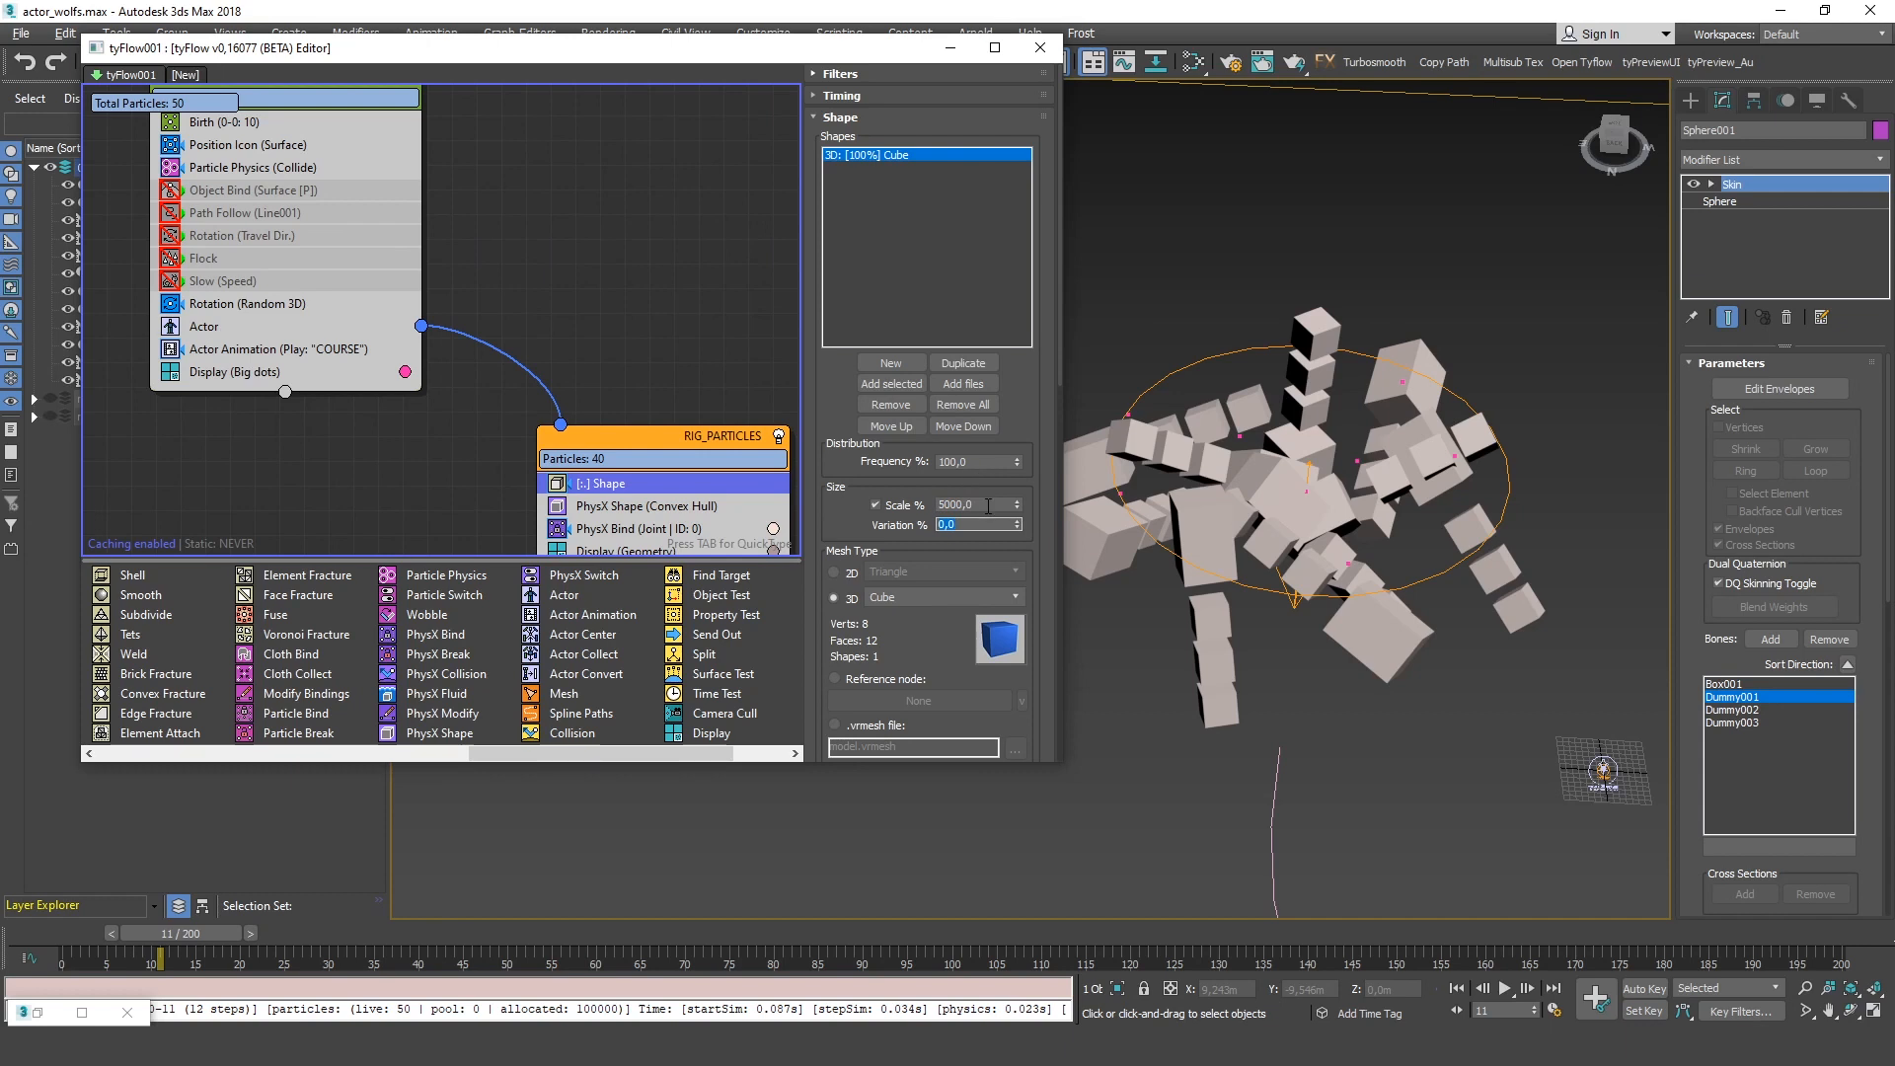
Re-enable Generate Skinned Meshes for tyActor001 in the Actor operator
double_click(984, 504)
click(237, 324)
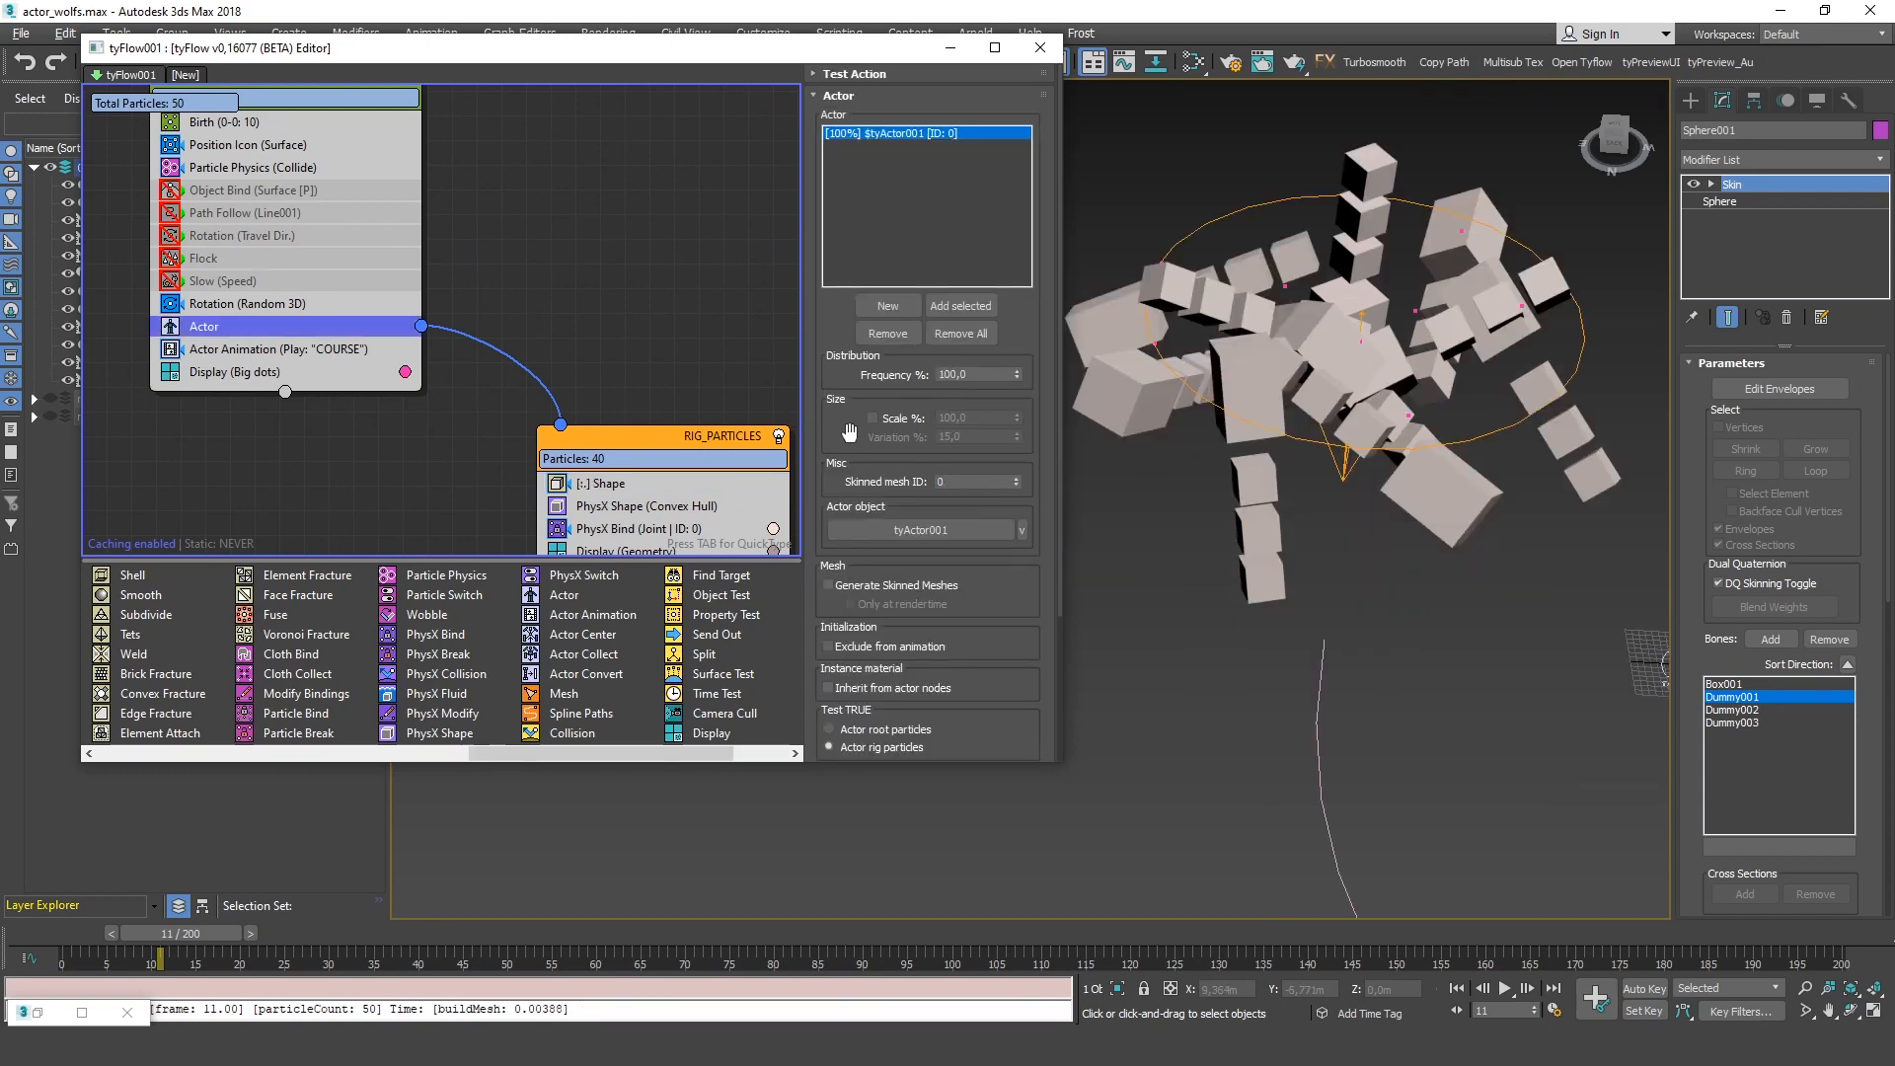
click(861, 590)
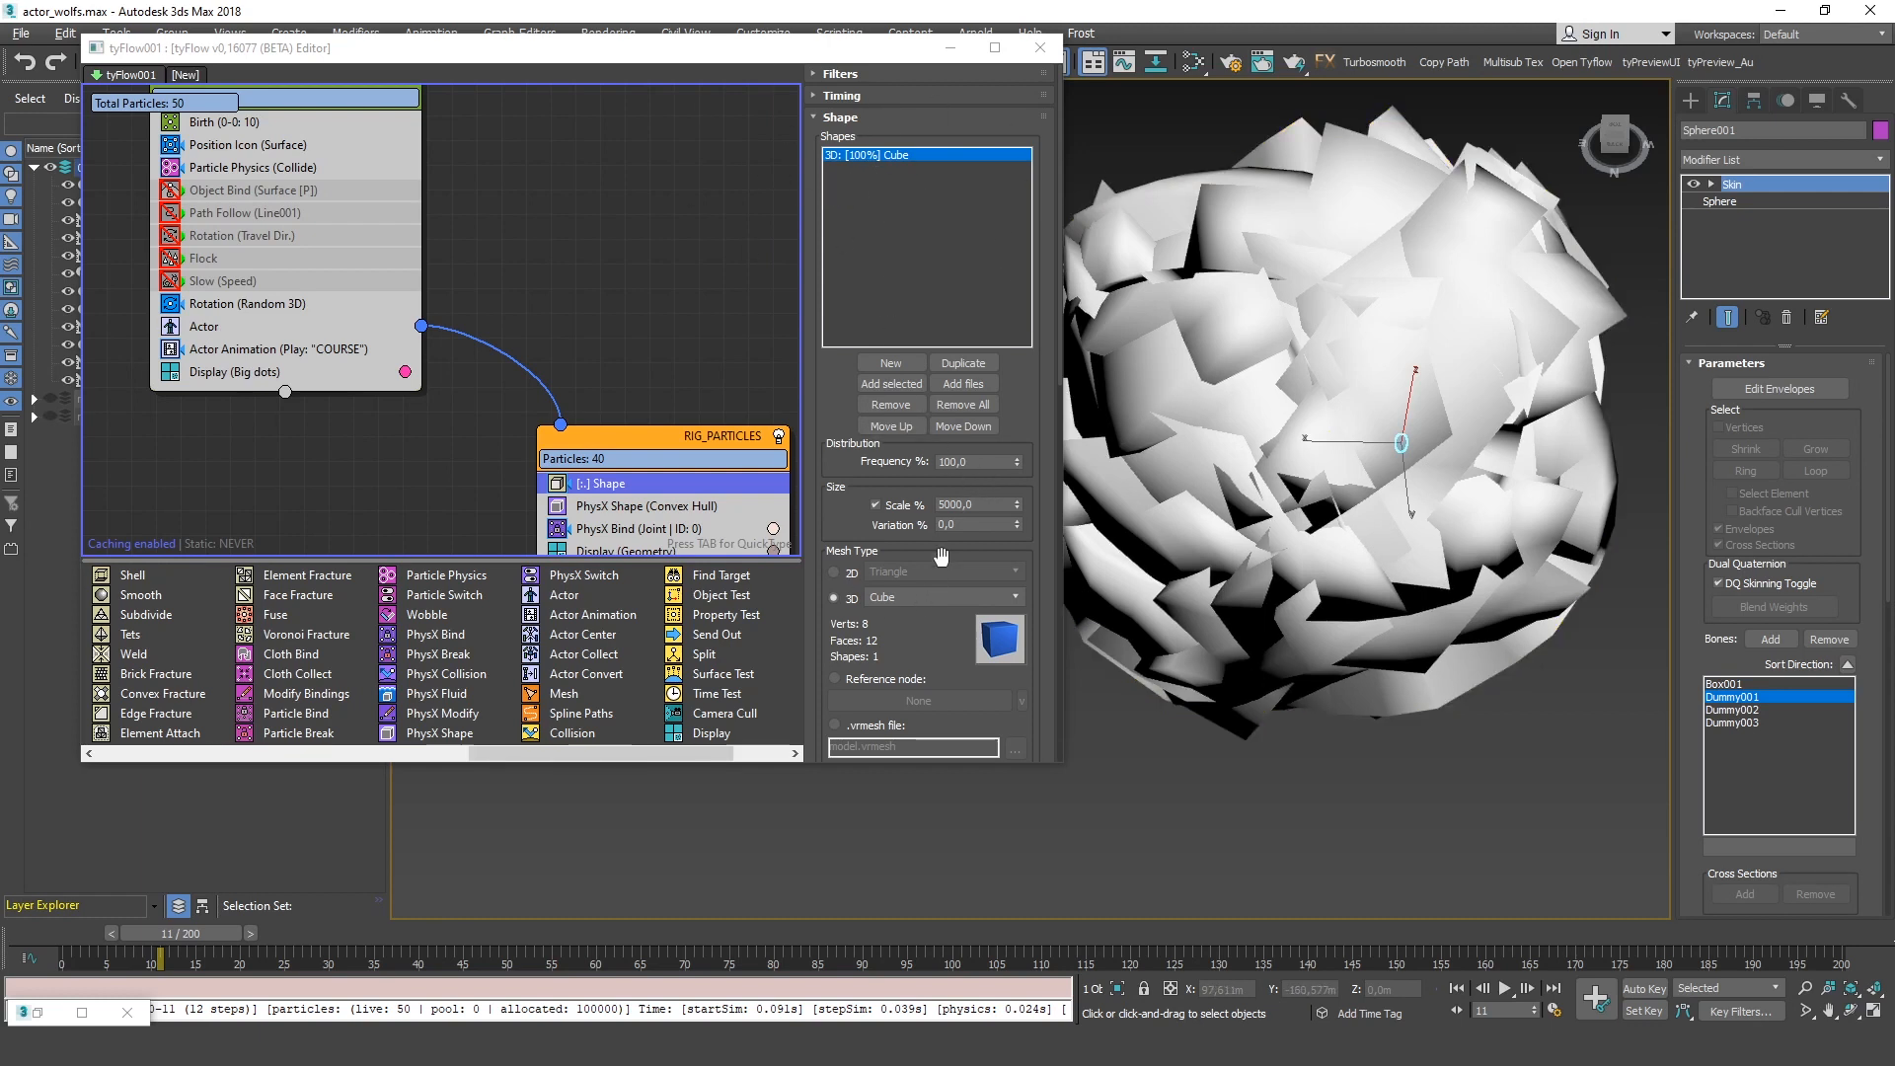
Set the Shape operator's scale to 100% and assign a newly drawn box beside the sphere rig as its reference node
double_click(996, 505)
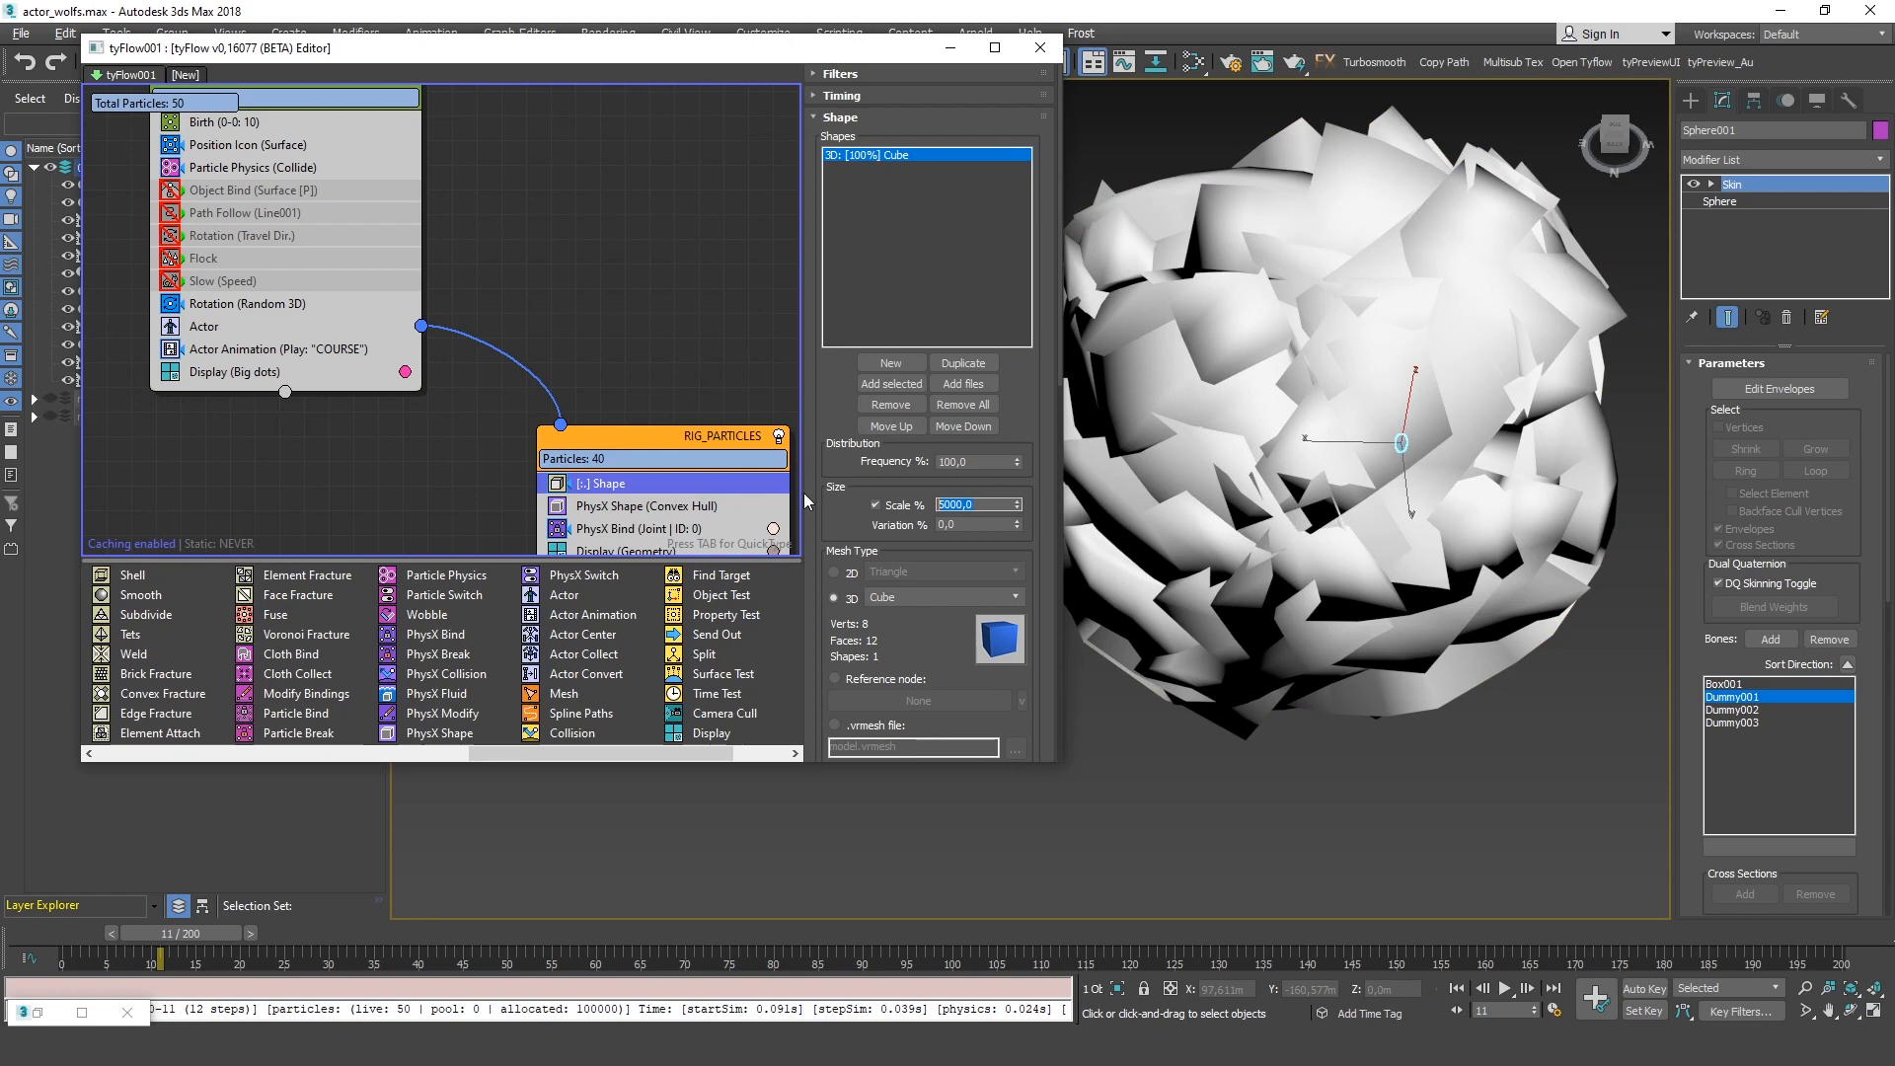
middle_drag(1302, 549, 1170, 480)
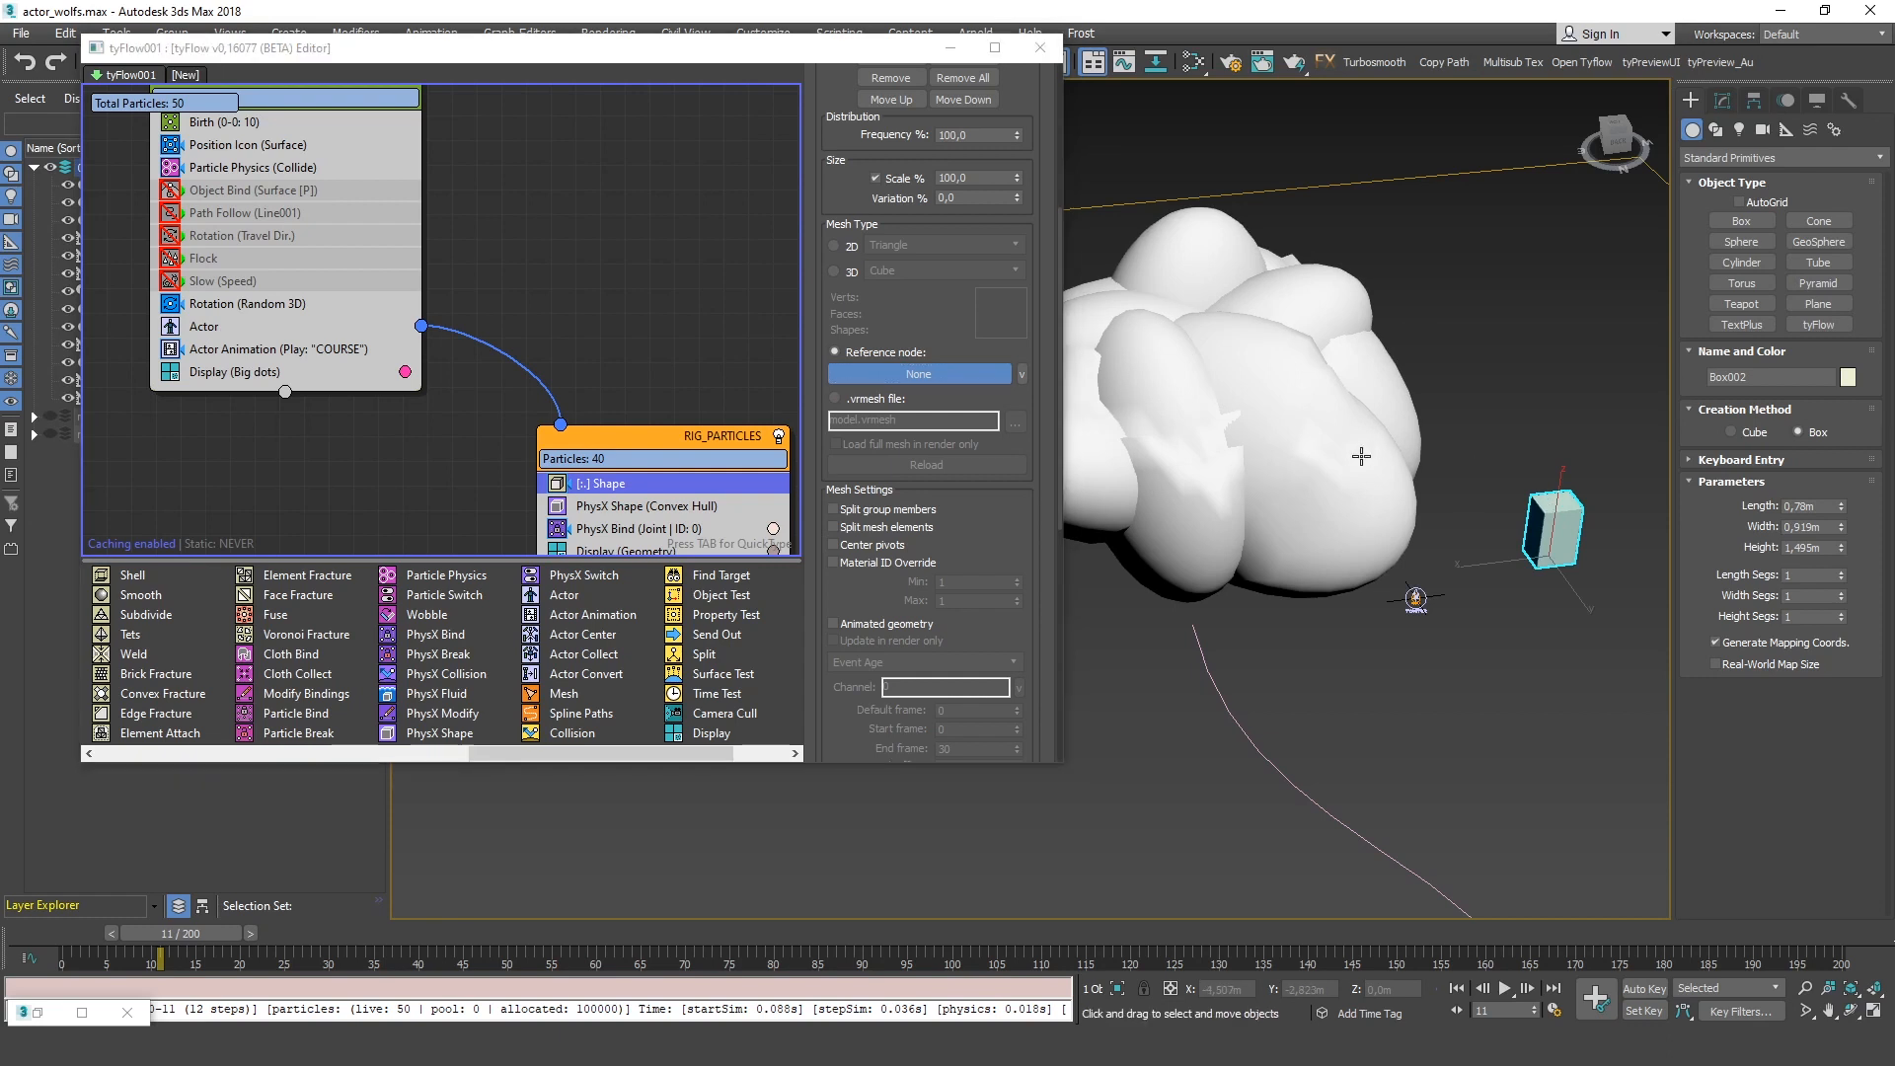
click(1552, 510)
click(1718, 103)
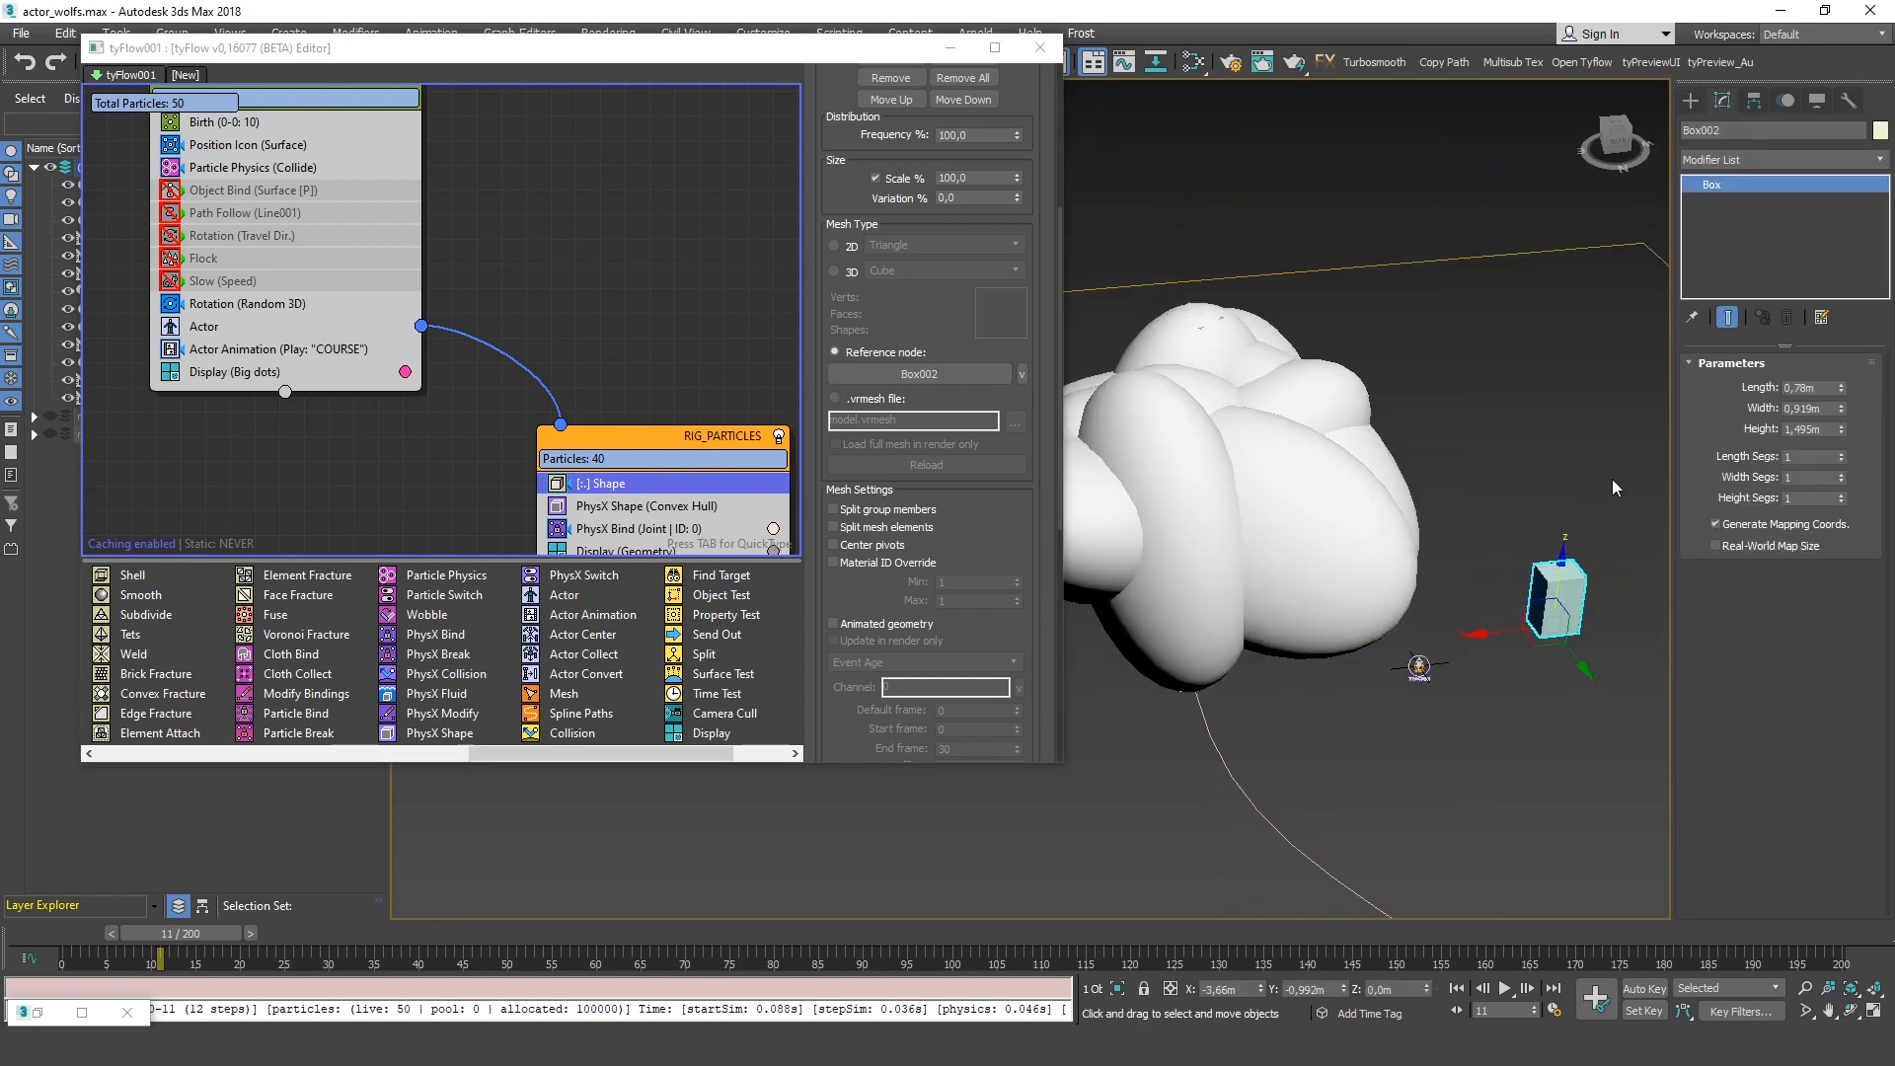
Test the reference box's length at 1.642 m with skinned meshes hidden in wireframe, and at 0.608 m with them re-enabled
middle_drag(1384, 505, 1402, 508)
key(F3)
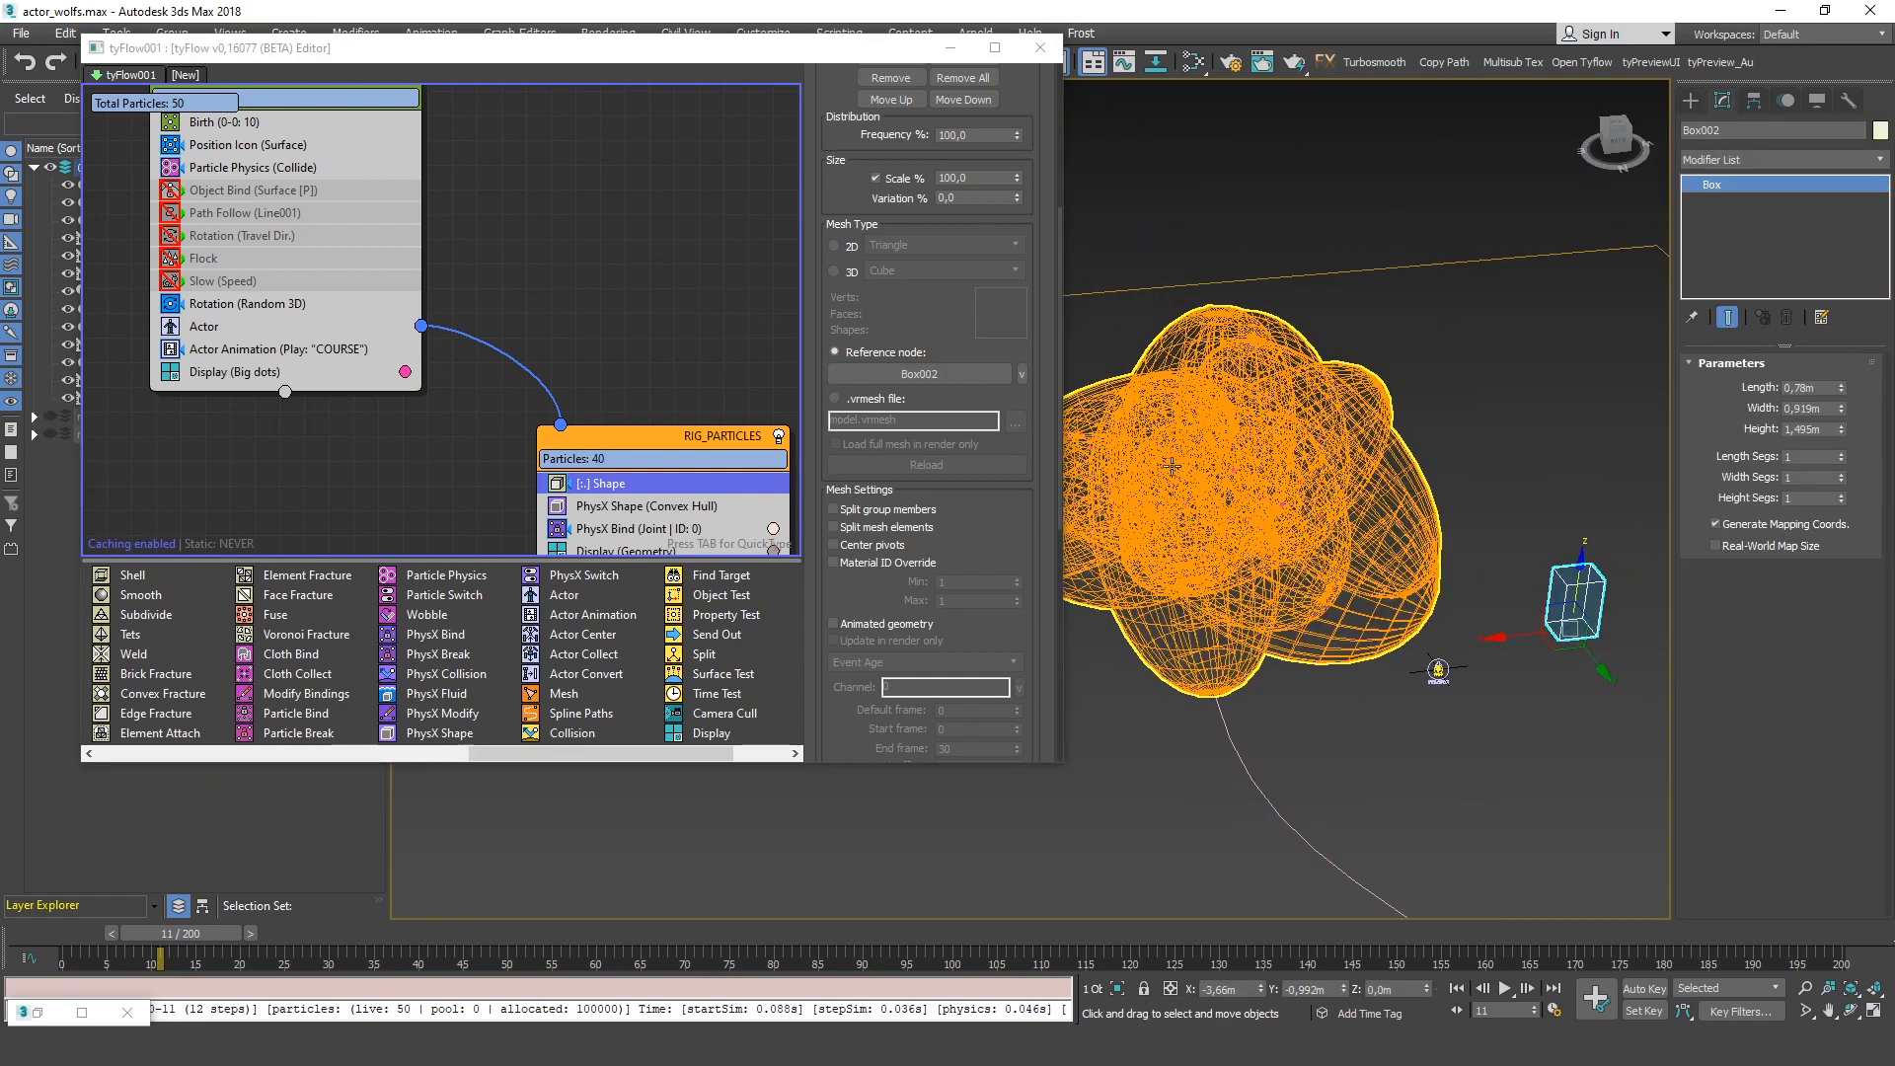
middle_drag(733, 514, 692, 429)
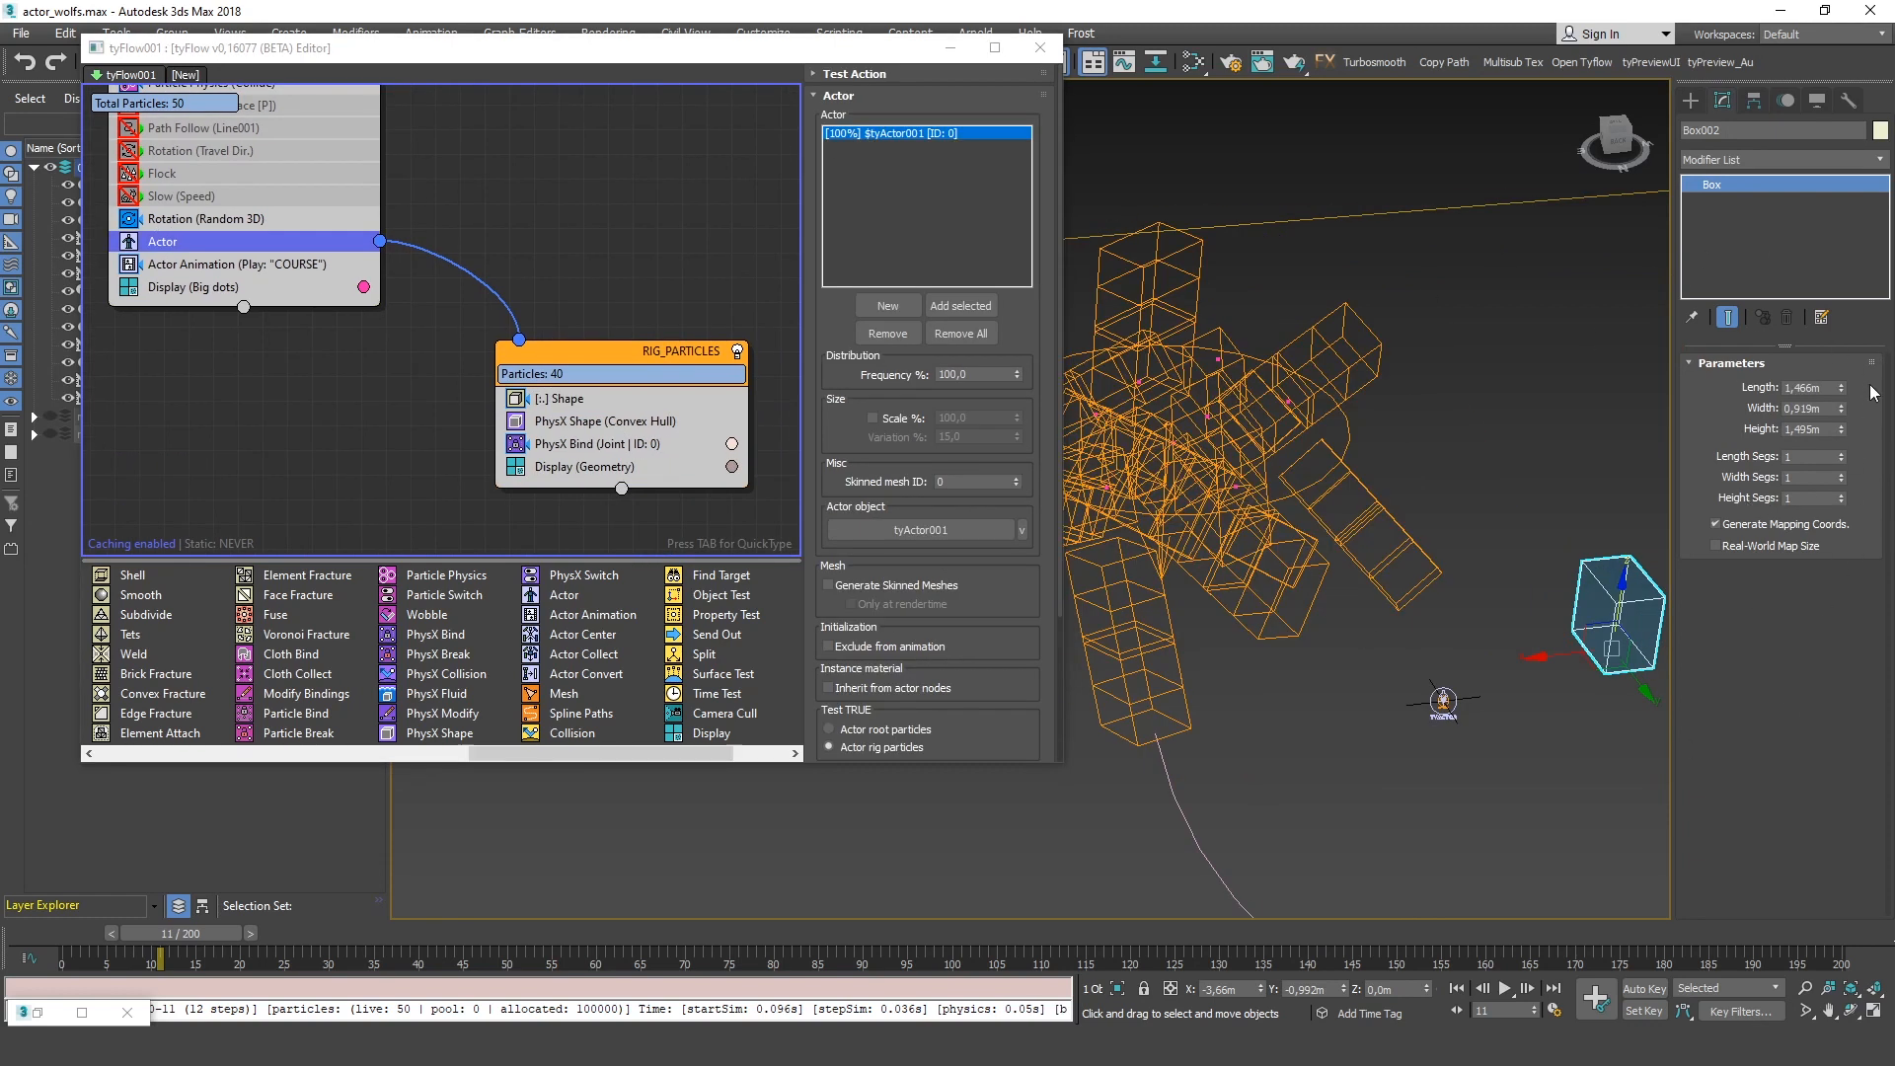
drag(1842, 392, 1873, 371)
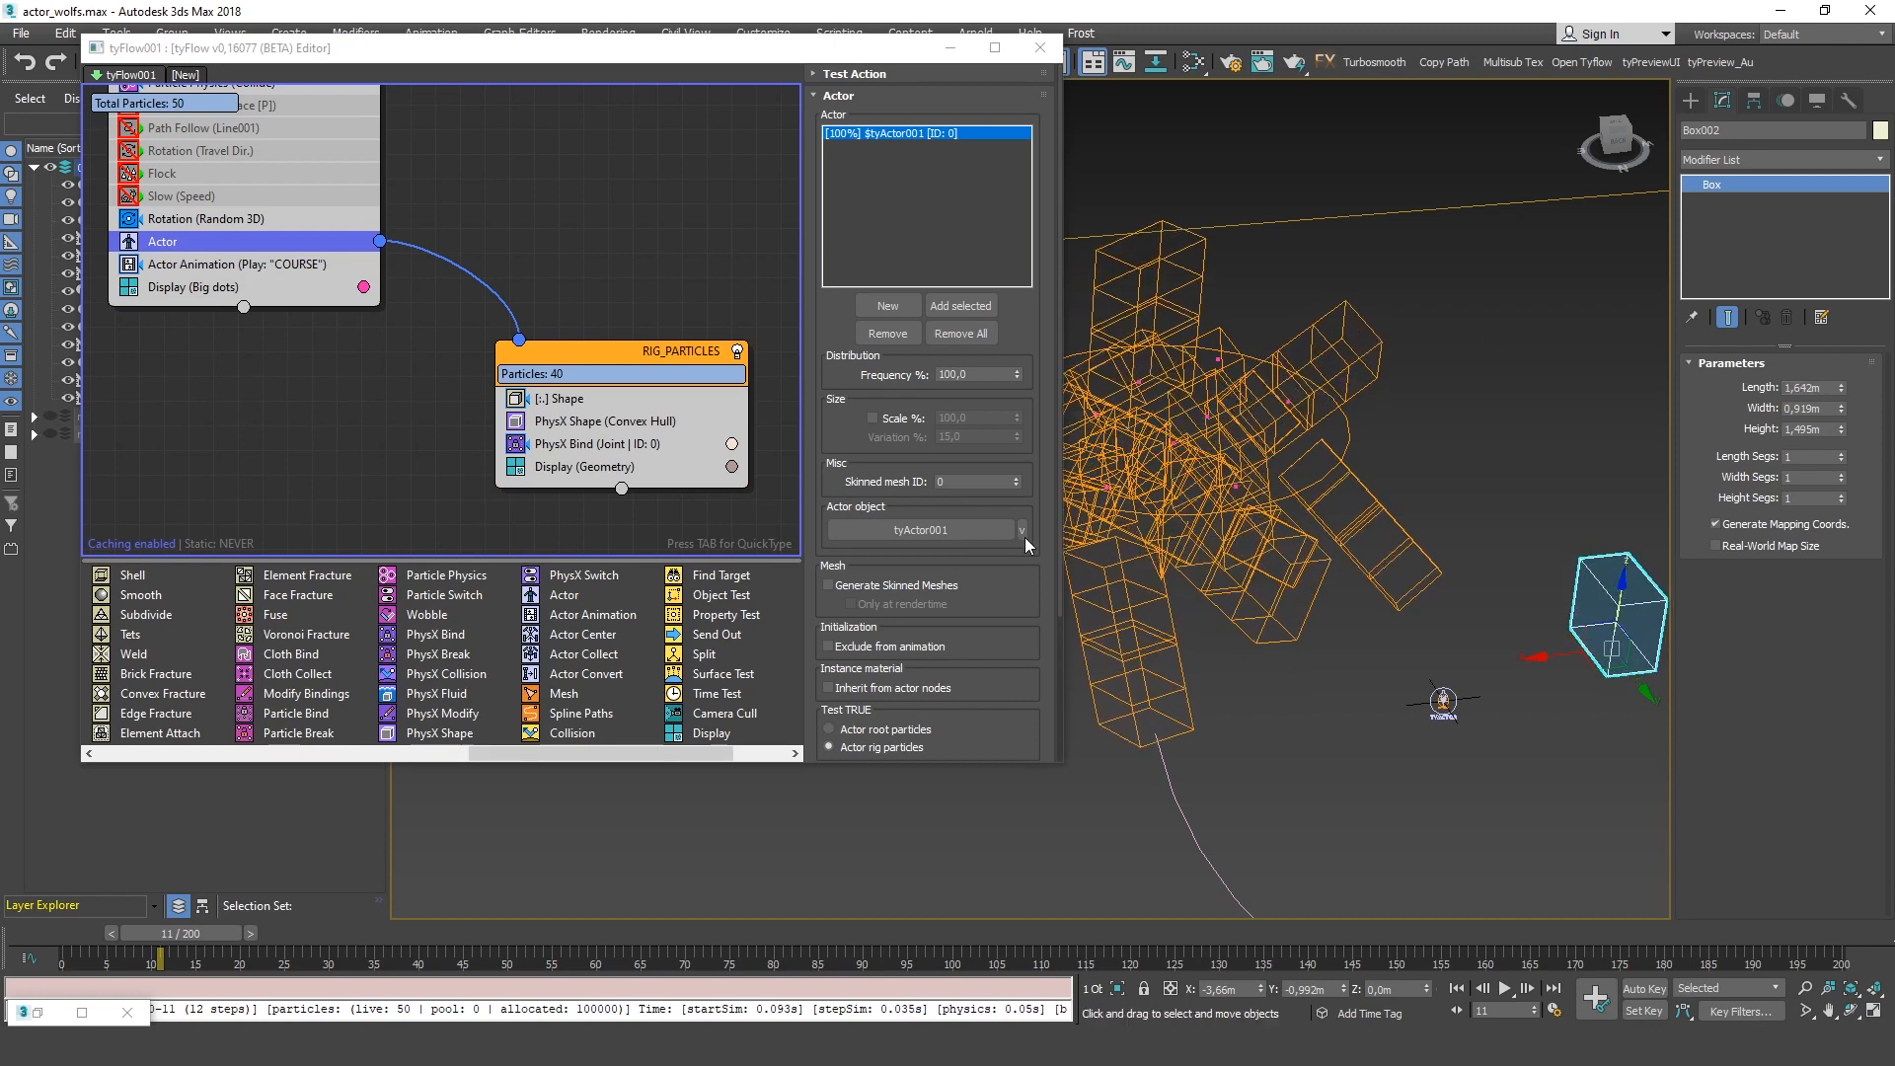
click(903, 585)
drag(1848, 392, 1859, 432)
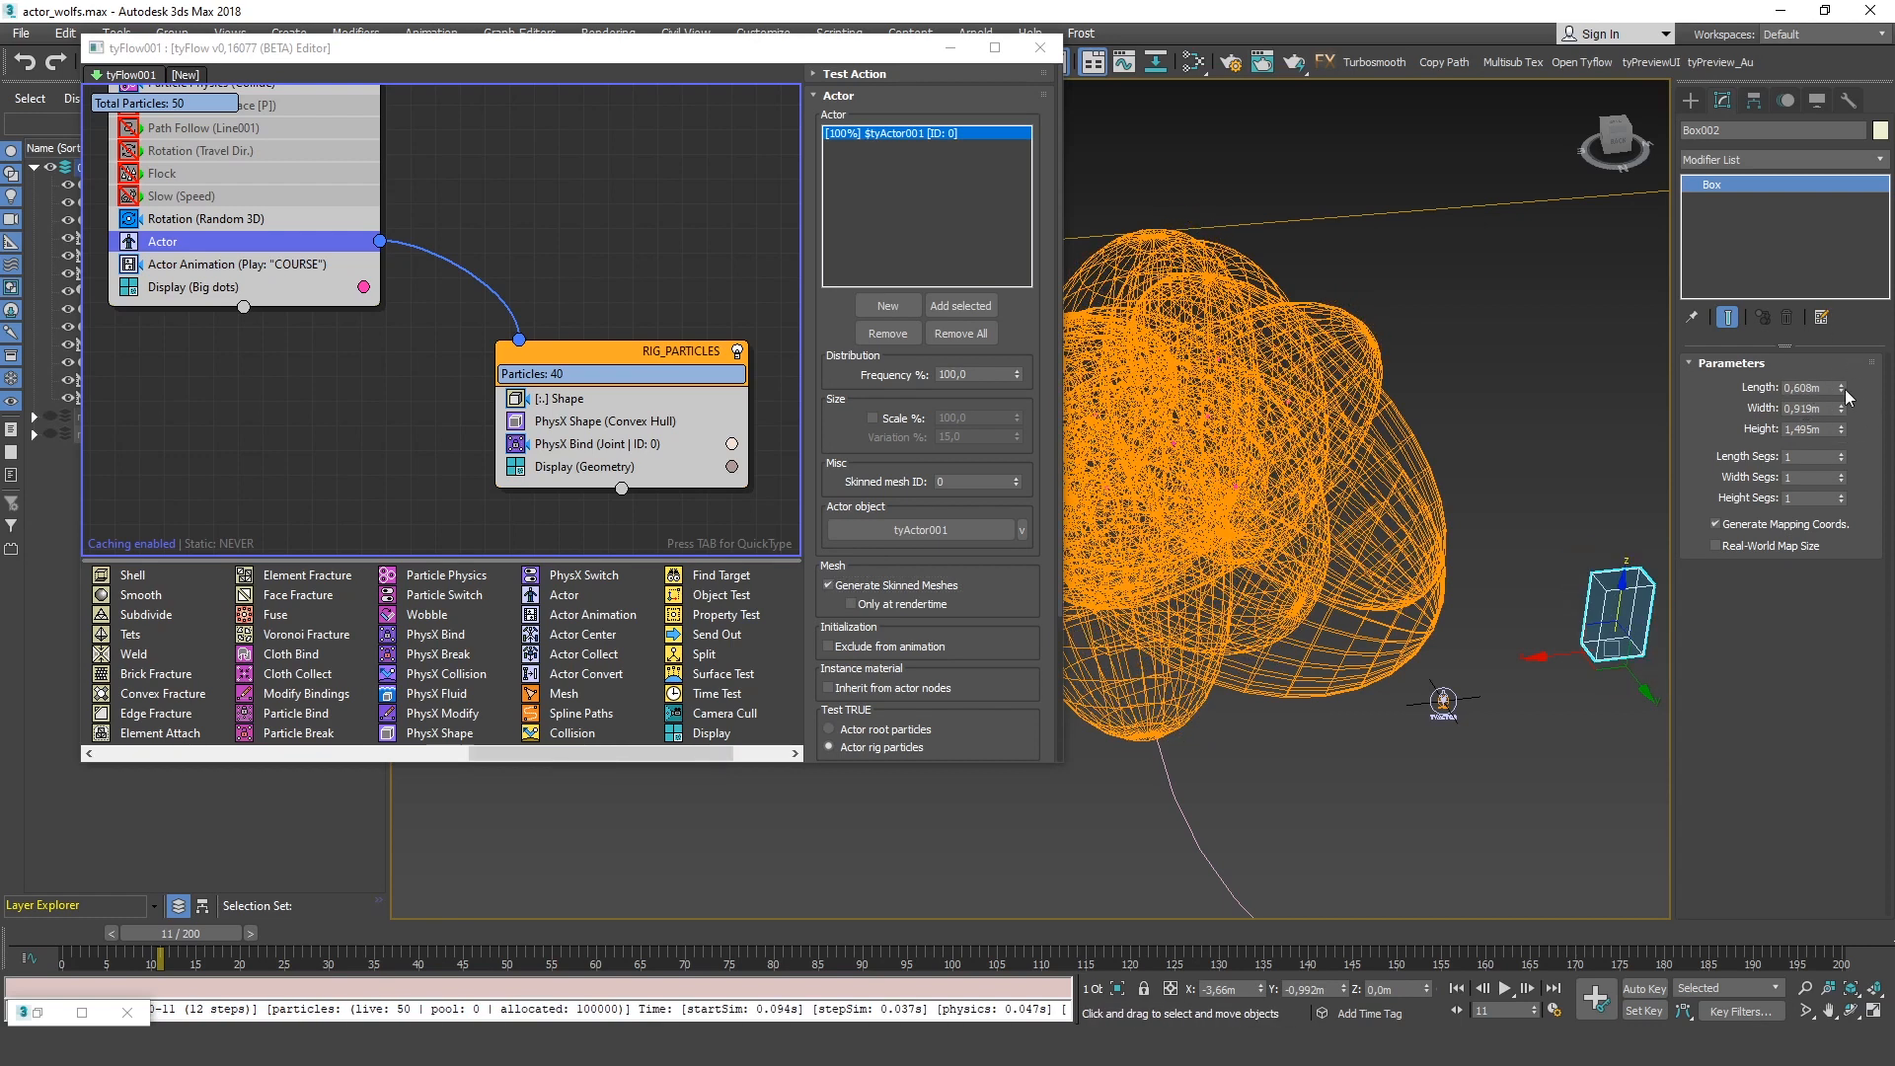
Delete the sphere test rig with its reference box, and replace tyActor001 with WOLF_tyActor in the Actor operator
scroll(1475, 464, down, 4)
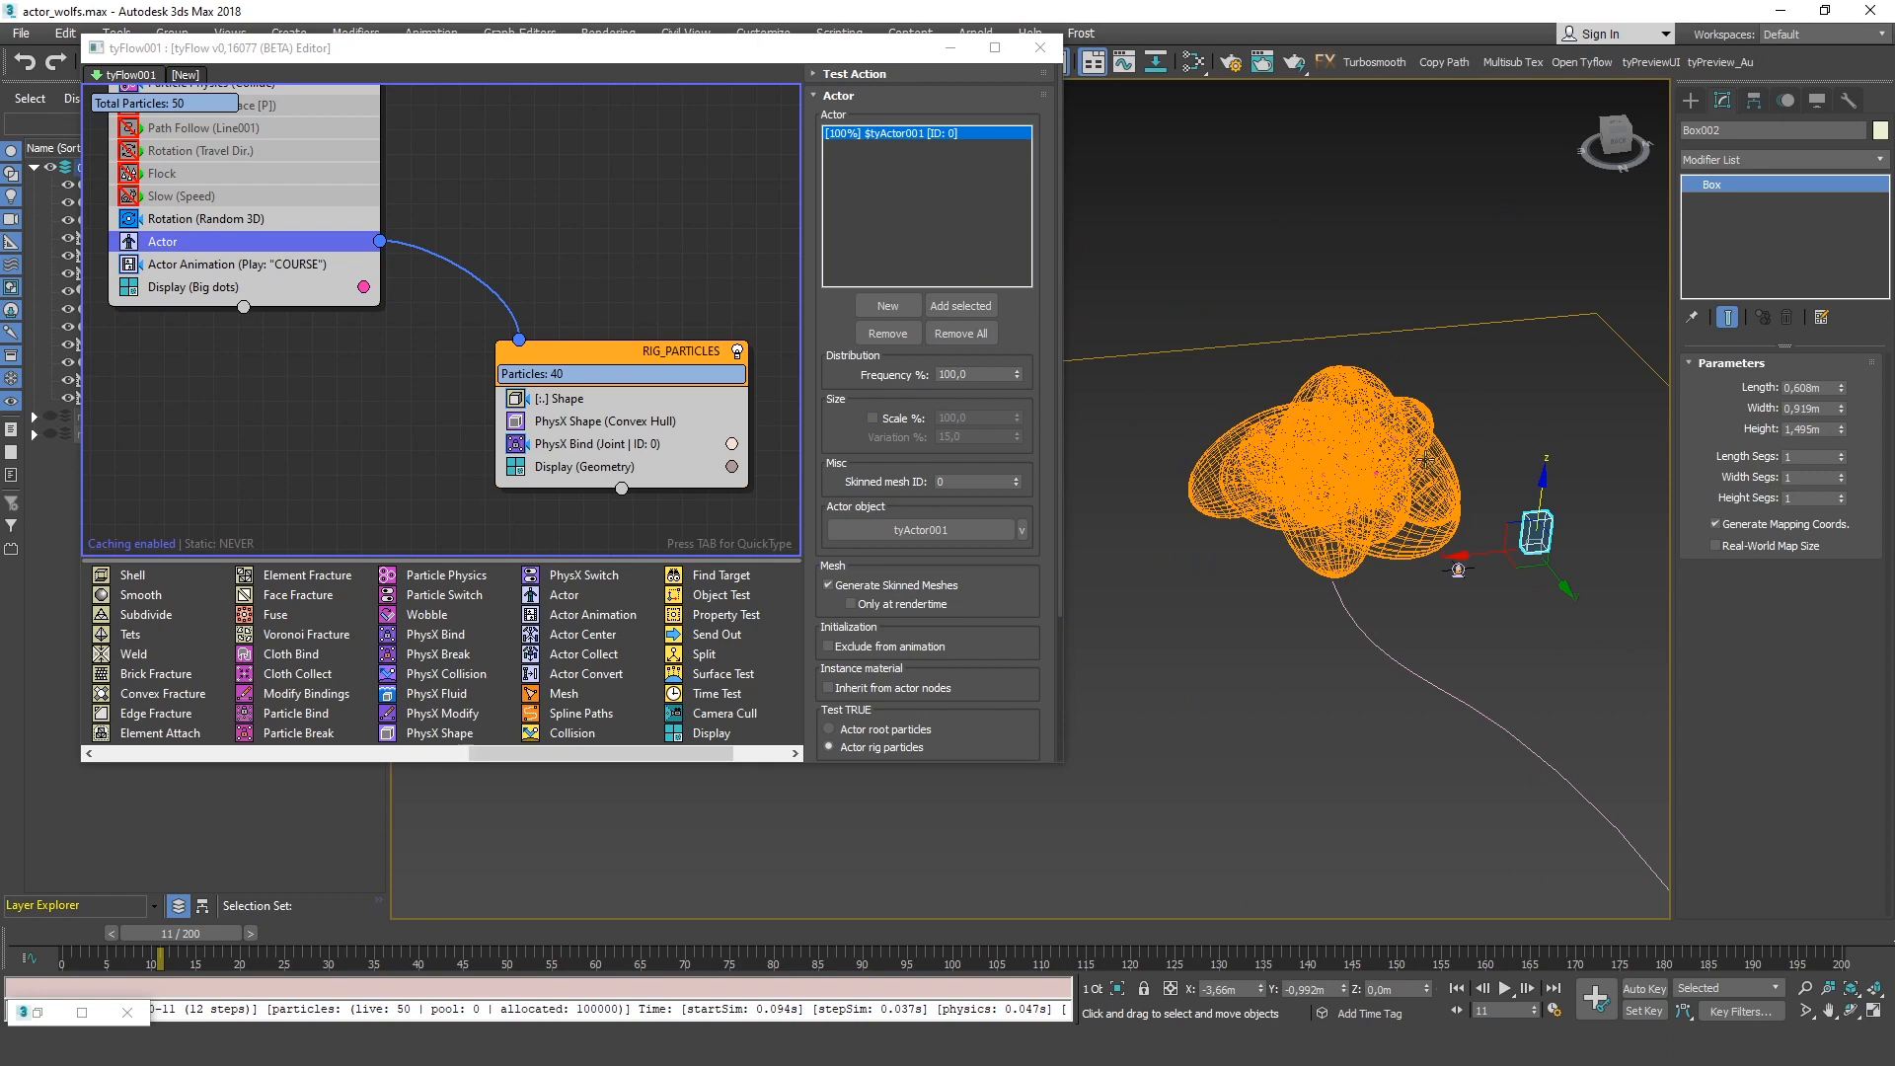
scroll(1422, 592, up, 6)
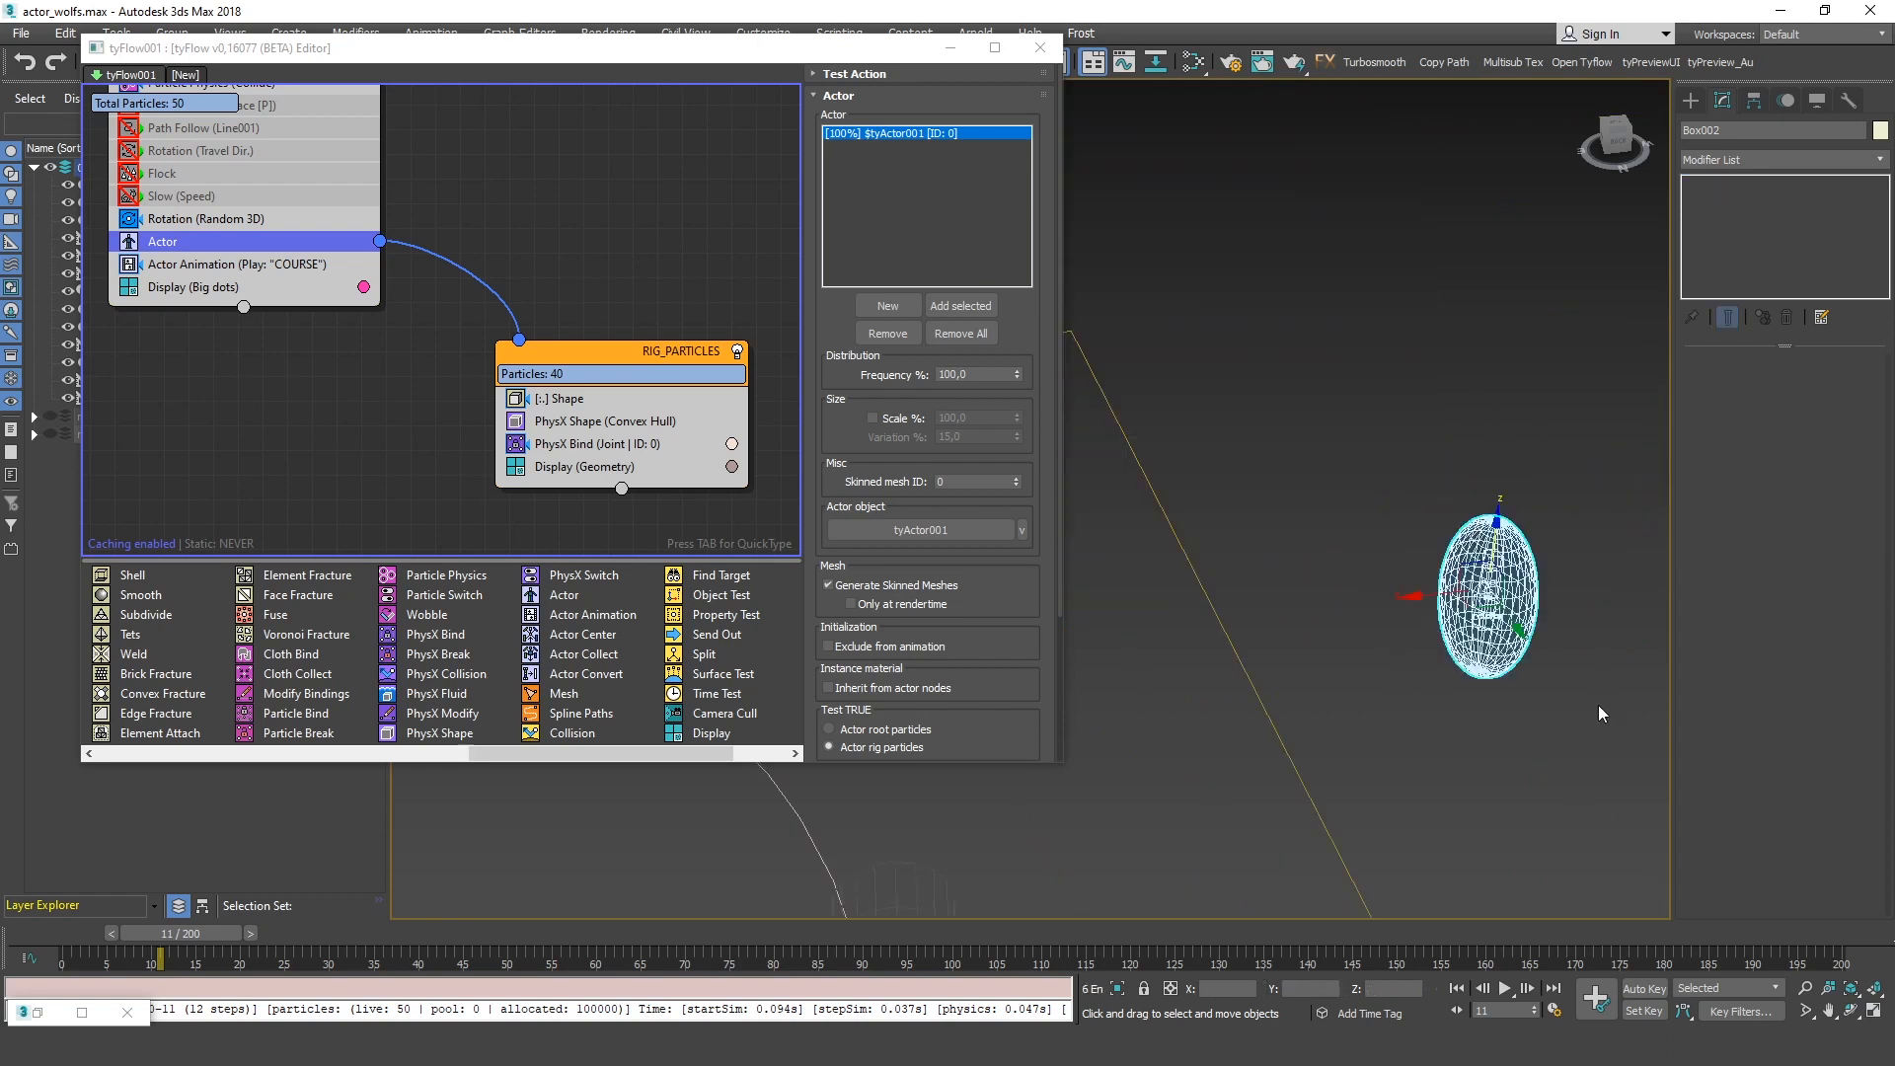
middle_drag(1451, 607, 1430, 554)
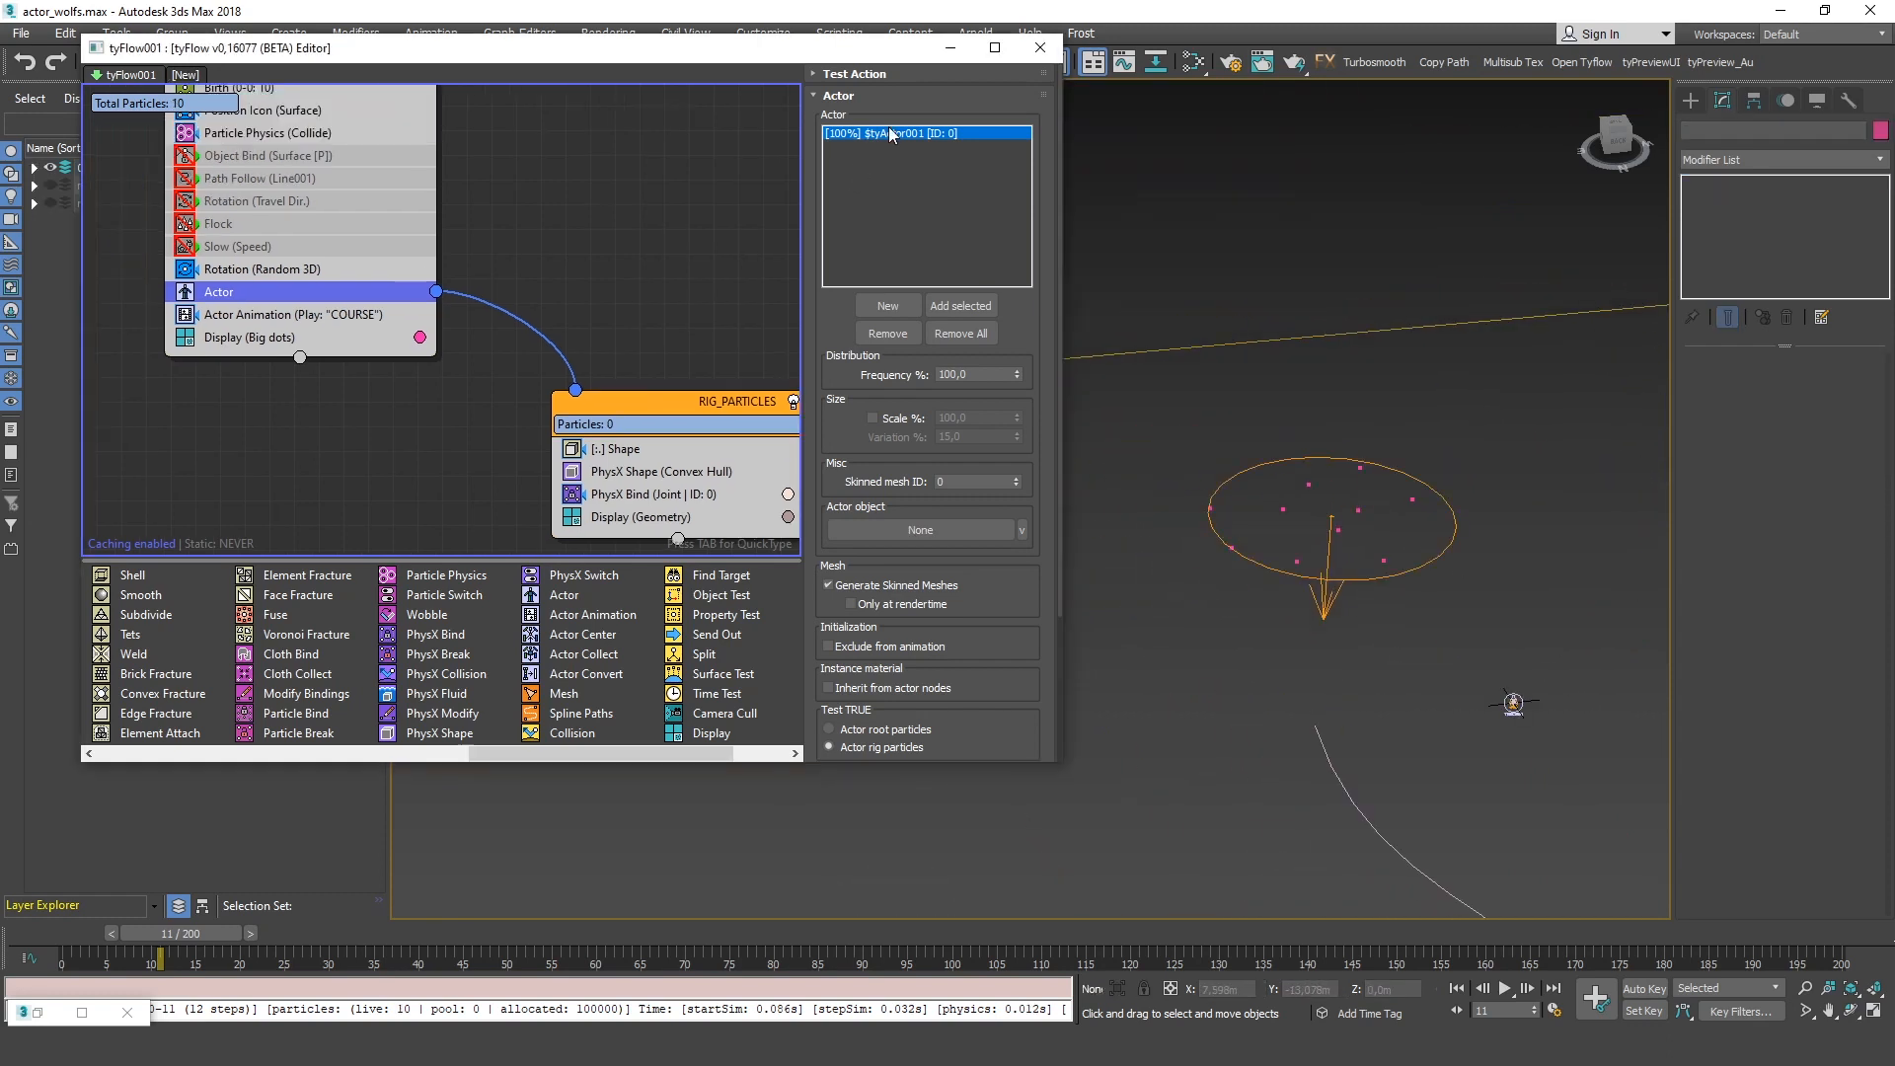
click(896, 333)
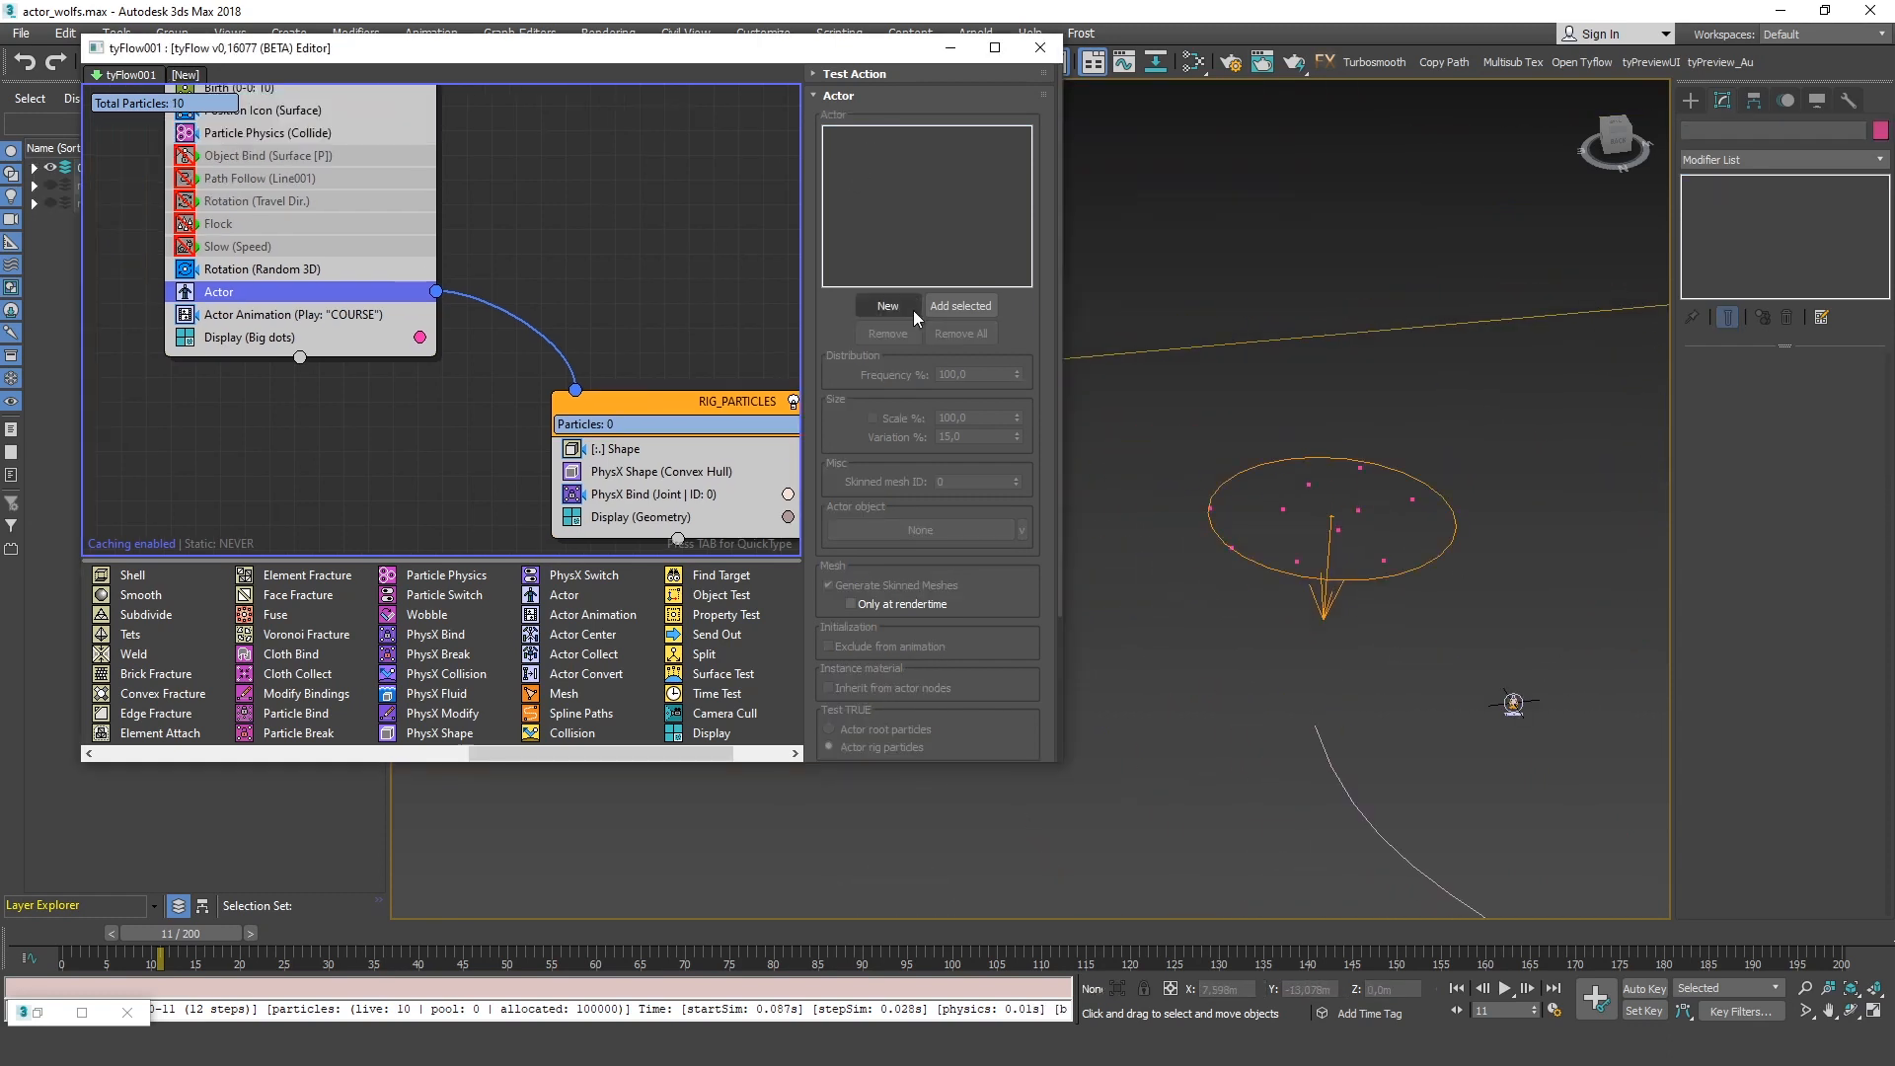
click(1511, 703)
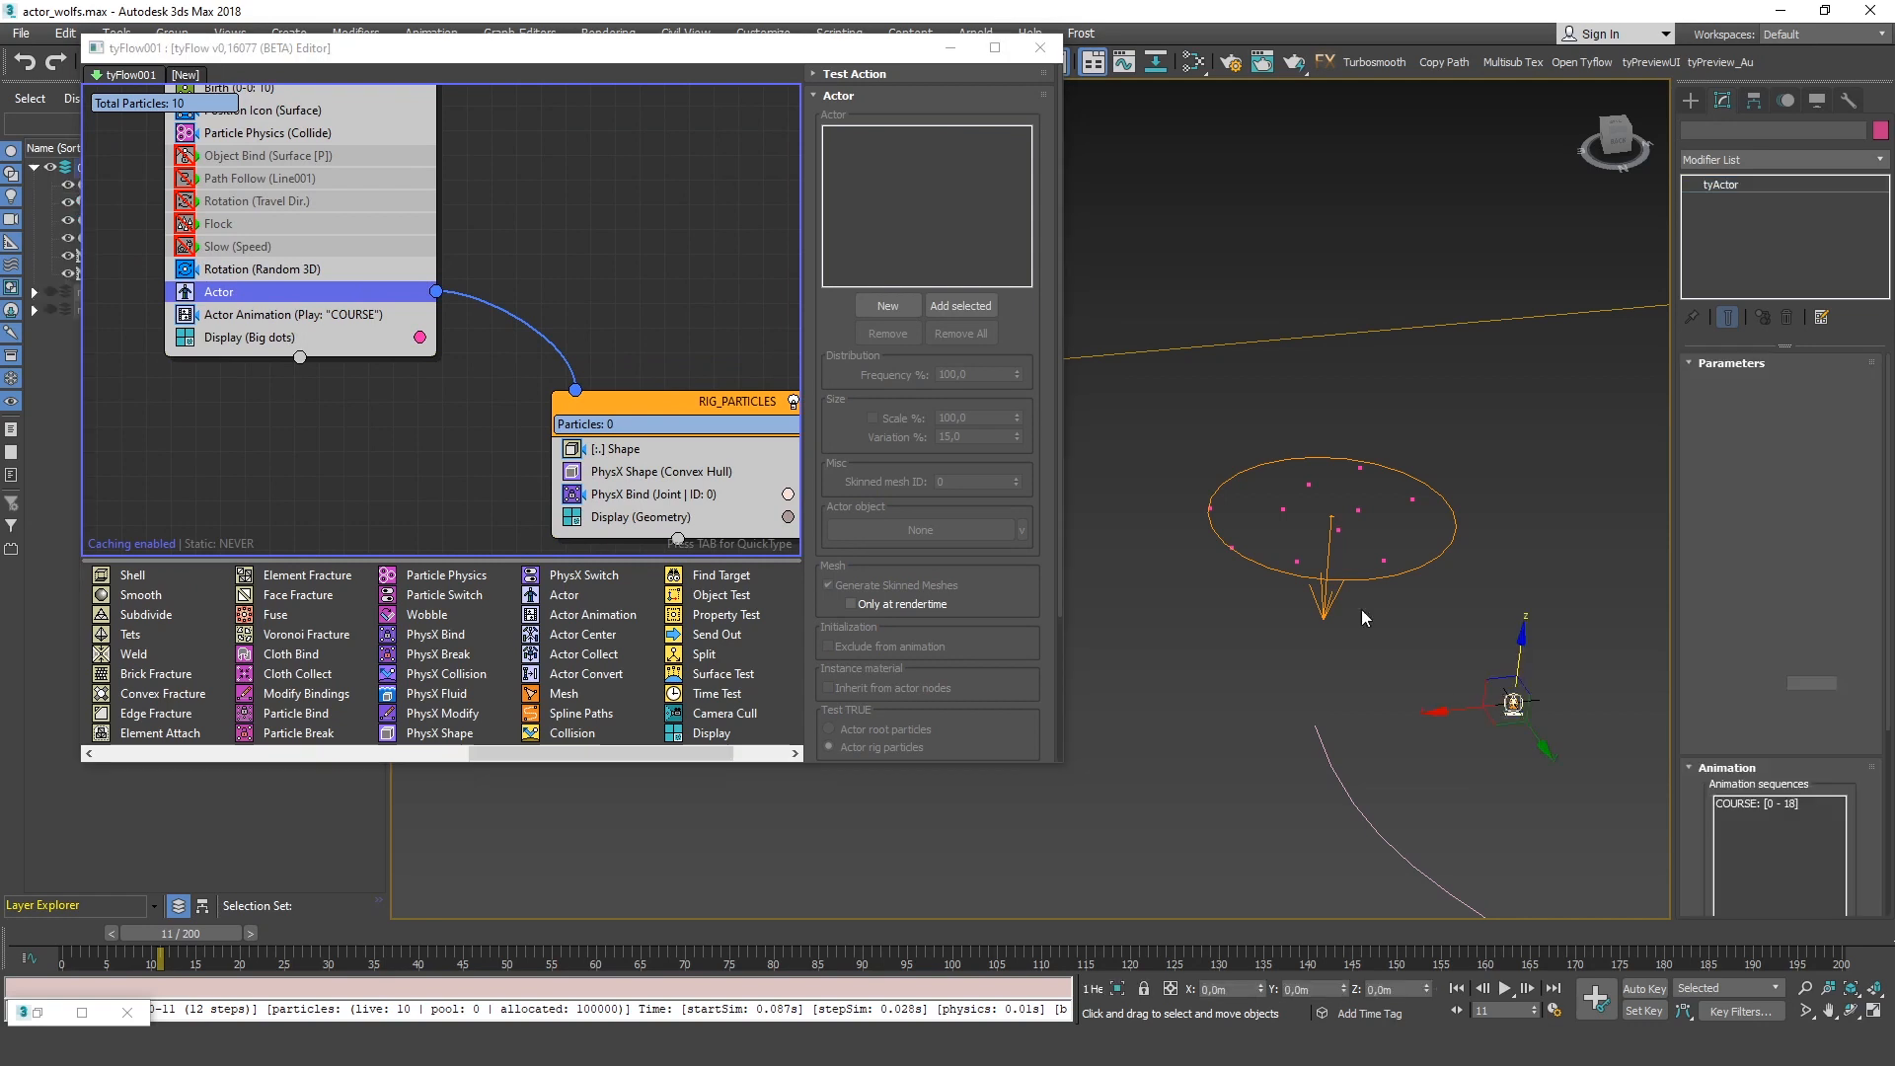
click(957, 307)
Examine the pile of fallen wolf ragdolls and their emitter at frame 33 from several angles and distances
alt+middle_drag(1381, 424, 1449, 410)
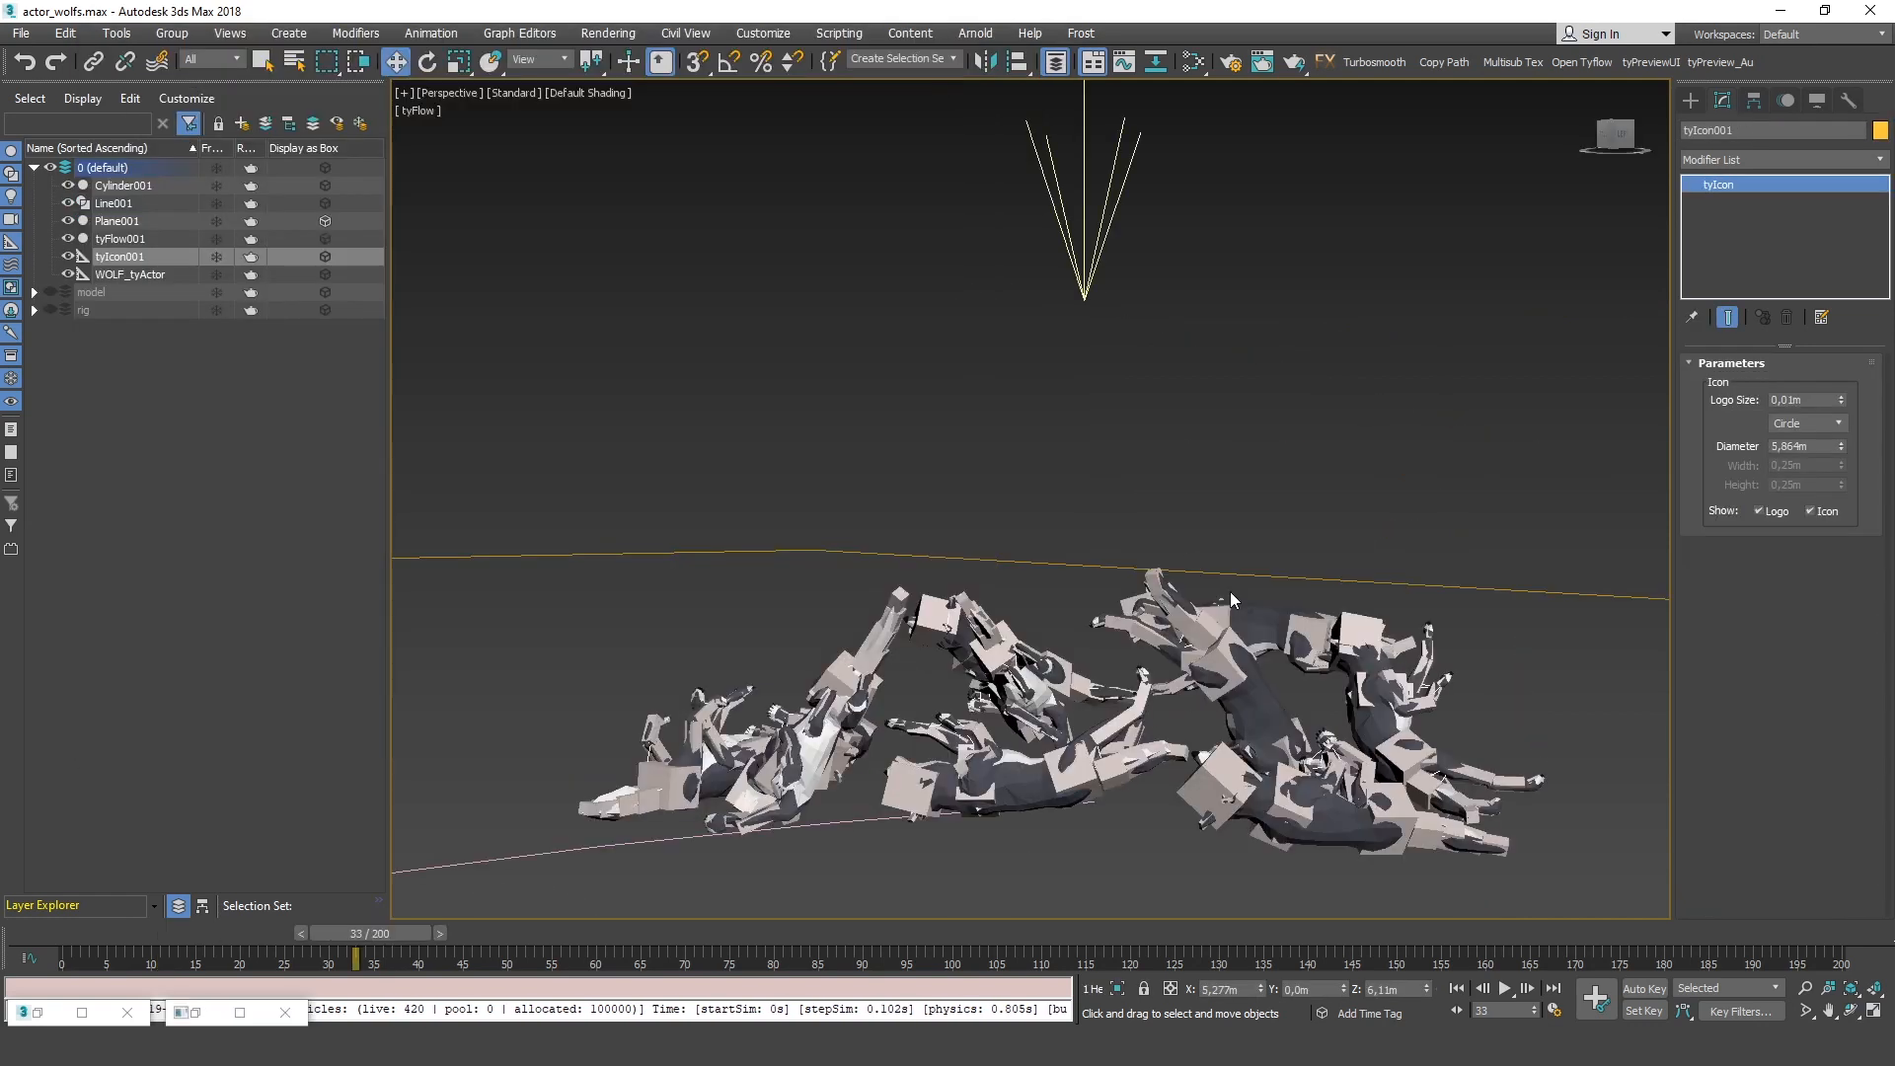
scroll(1383, 722, down, 8)
middle_drag(1323, 696, 1067, 589)
alt+middle_drag(1067, 589, 1076, 557)
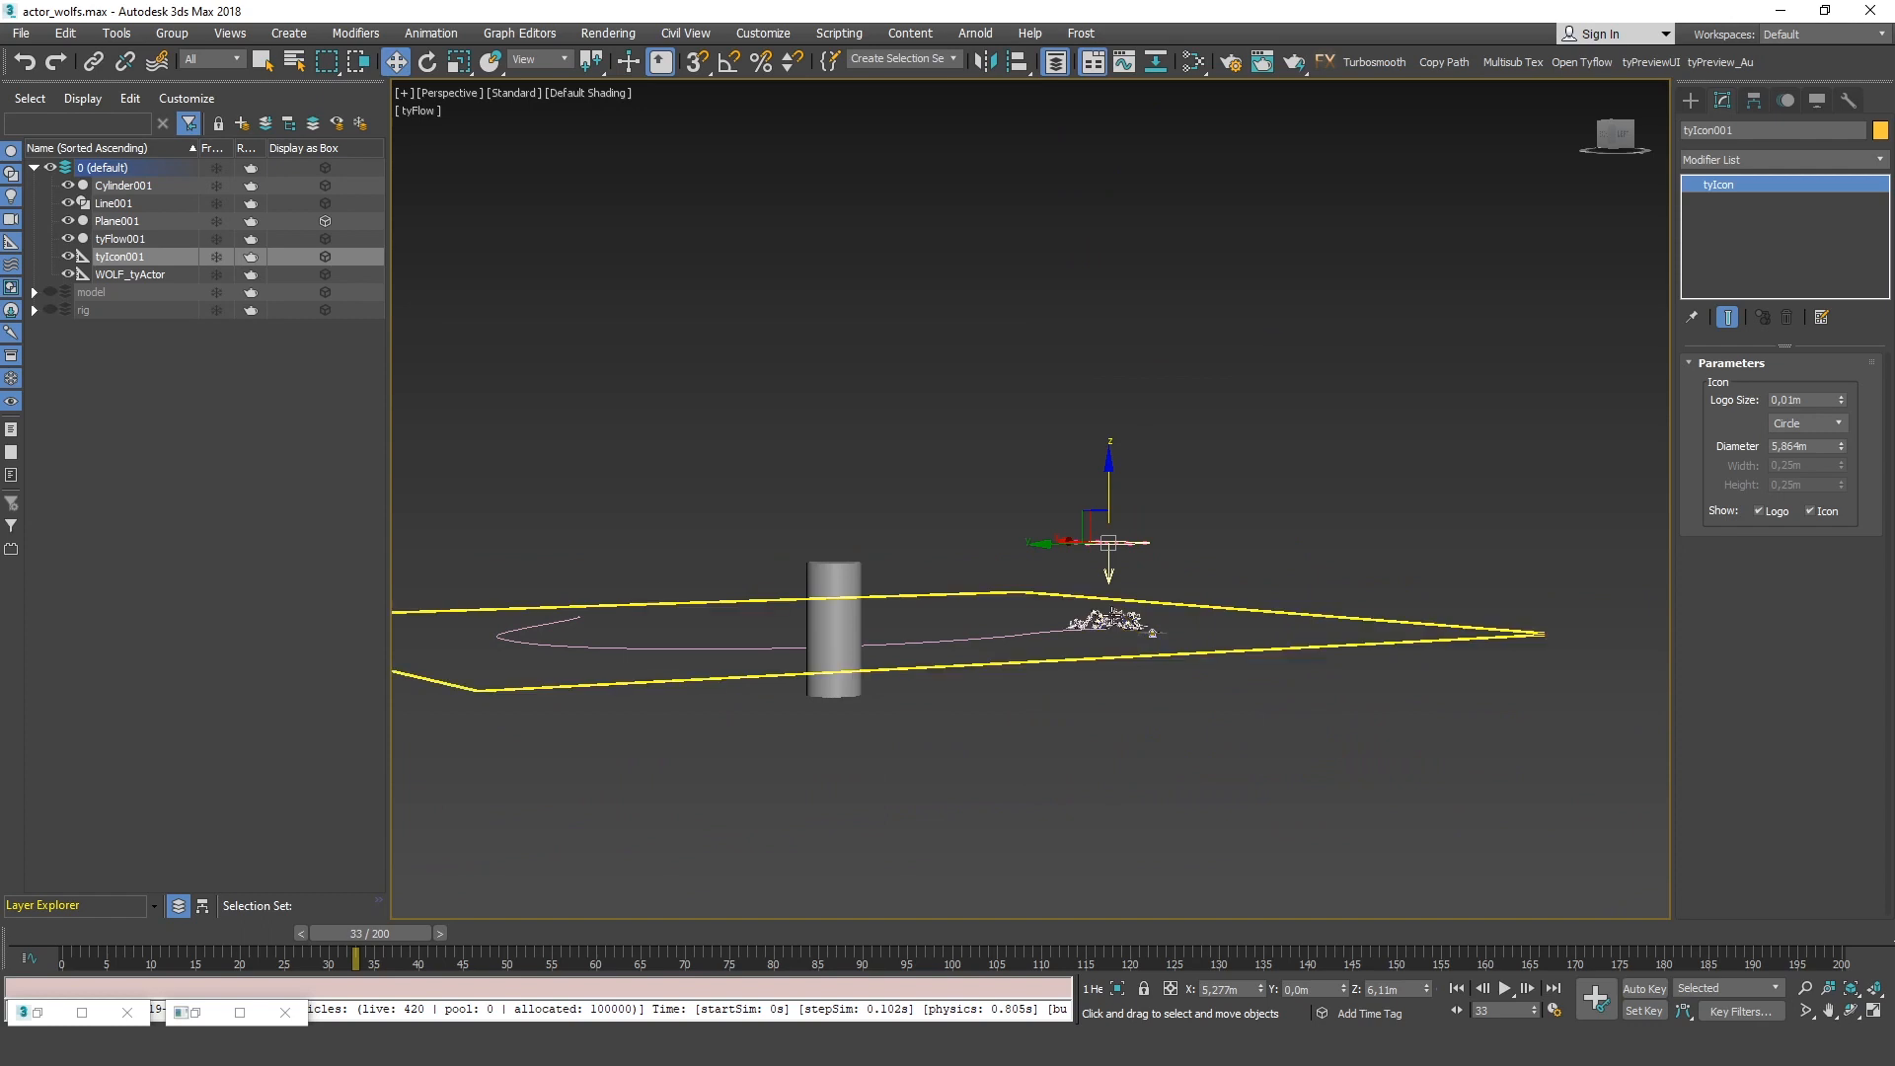
scroll(1103, 666, up, 6)
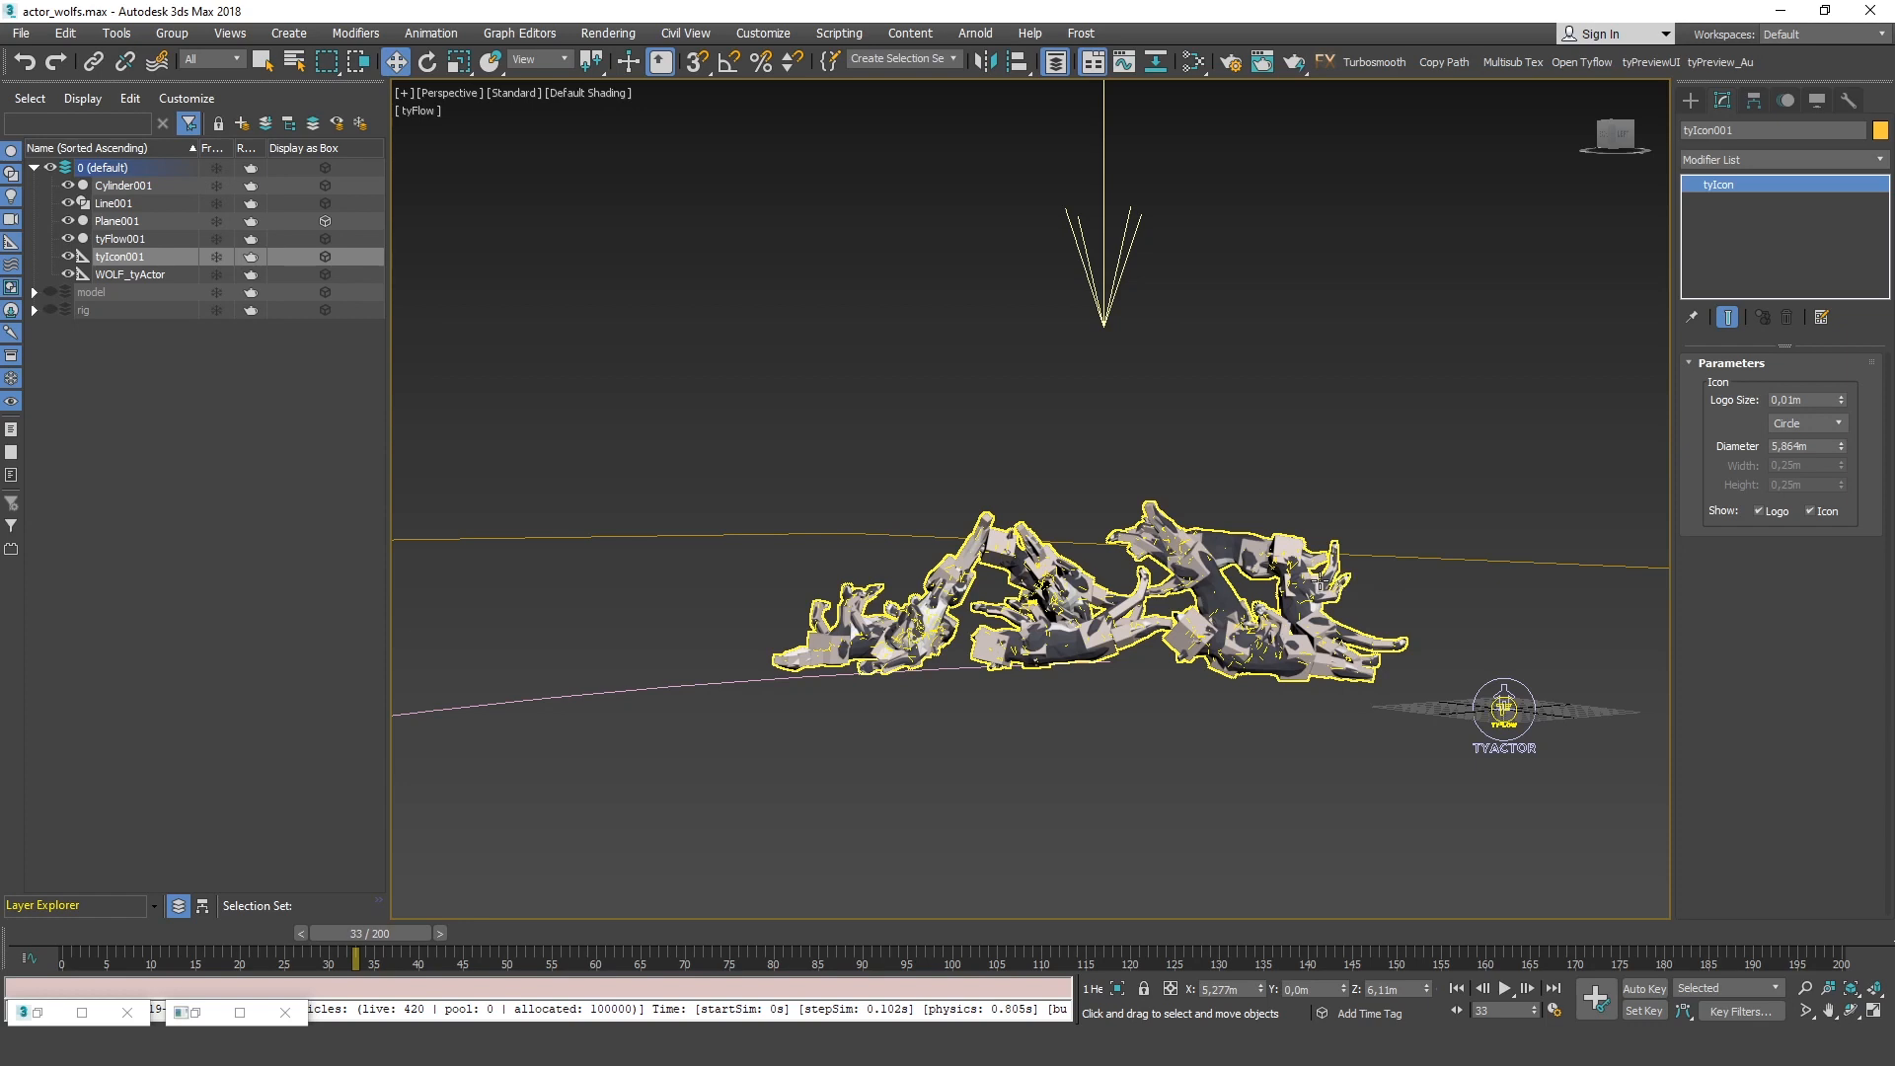
alt+middle_drag(1321, 585, 1091, 414)
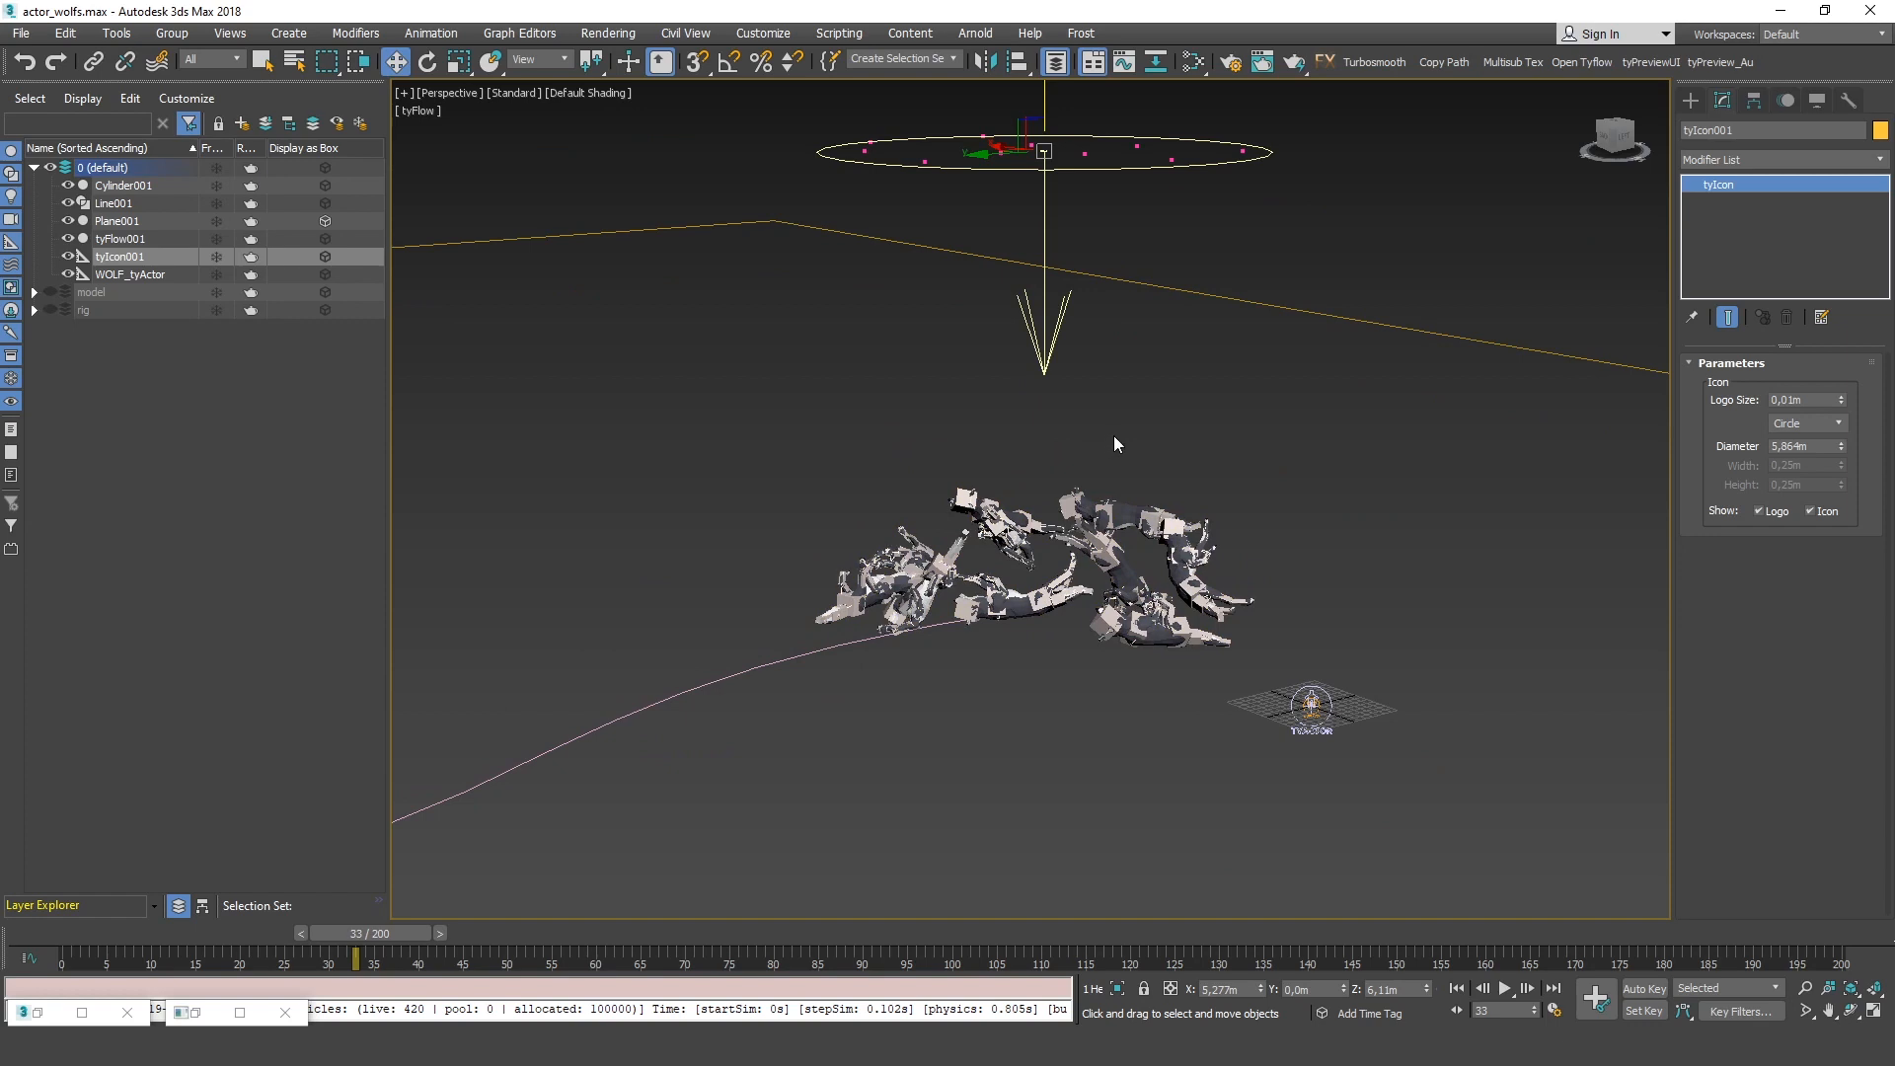
scroll(1092, 417, down, 5)
alt+middle_drag(1146, 440, 971, 406)
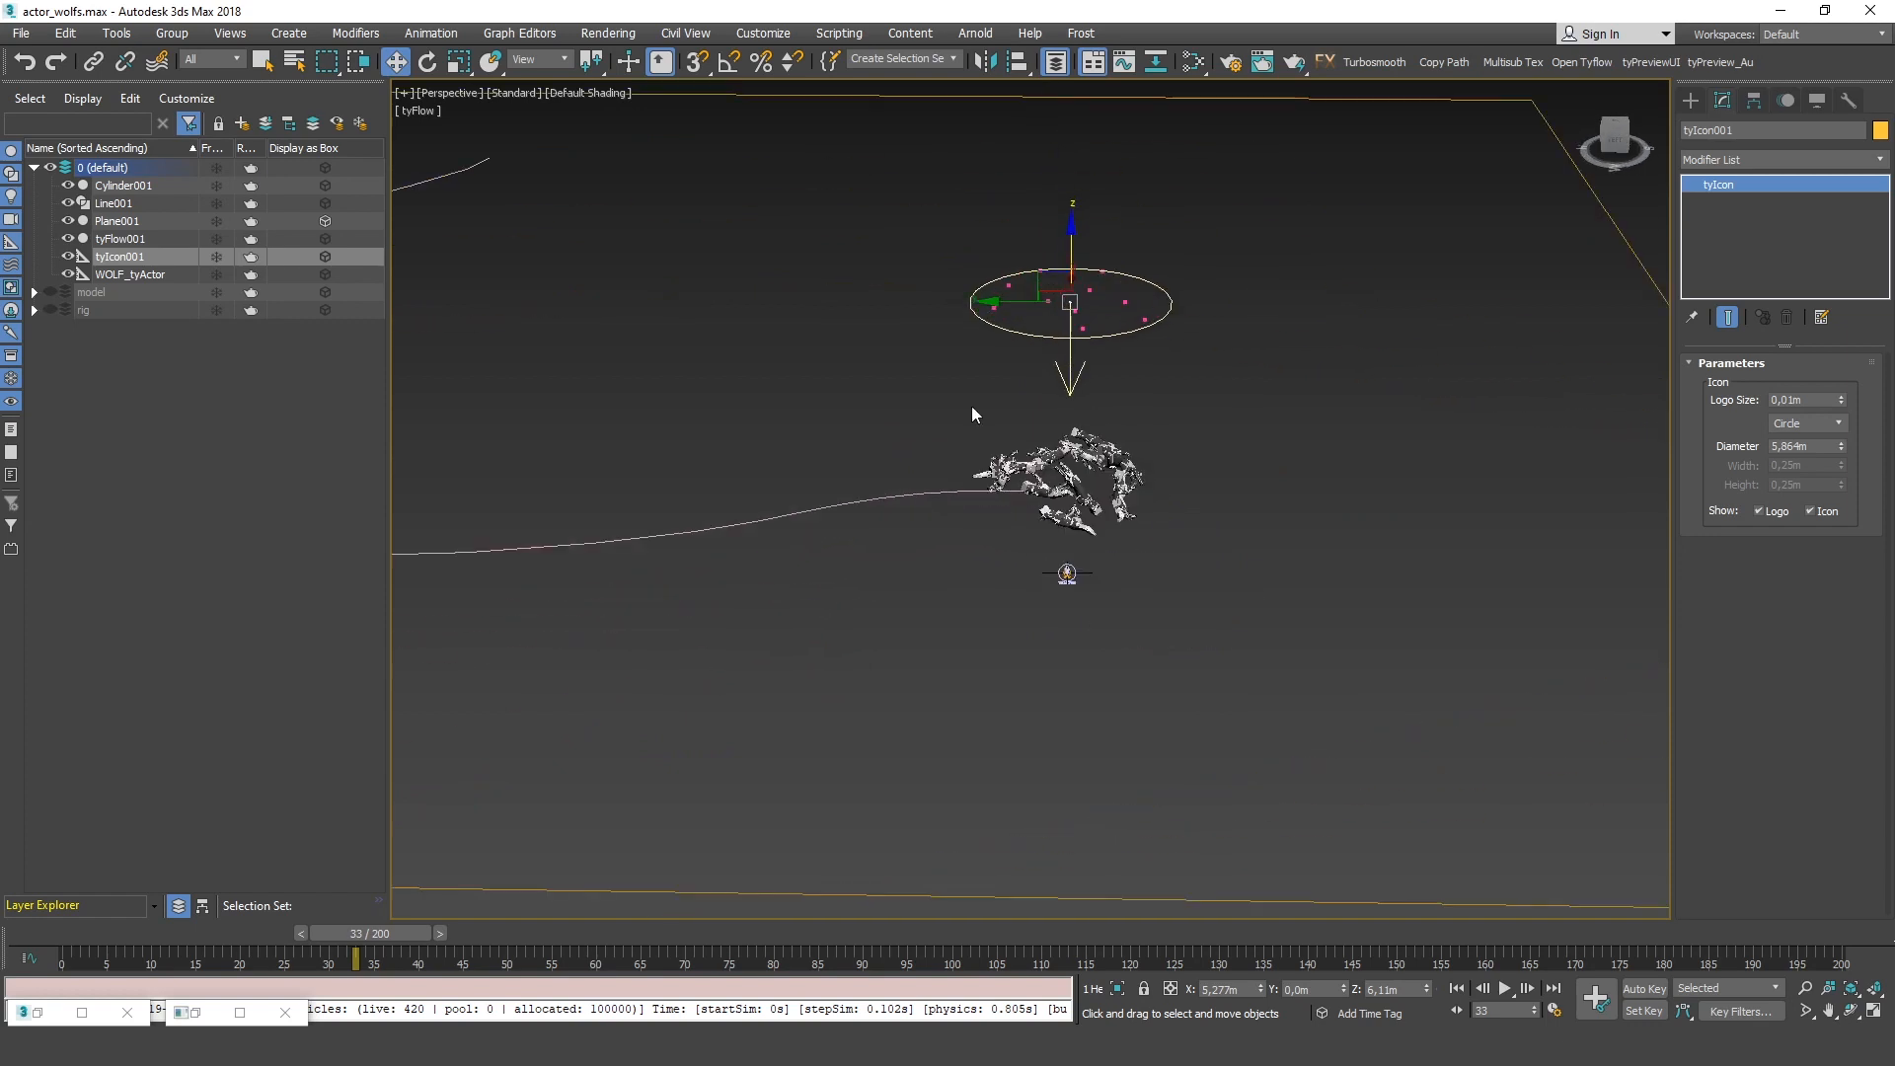
alt+middle_drag(1070, 487, 1179, 503)
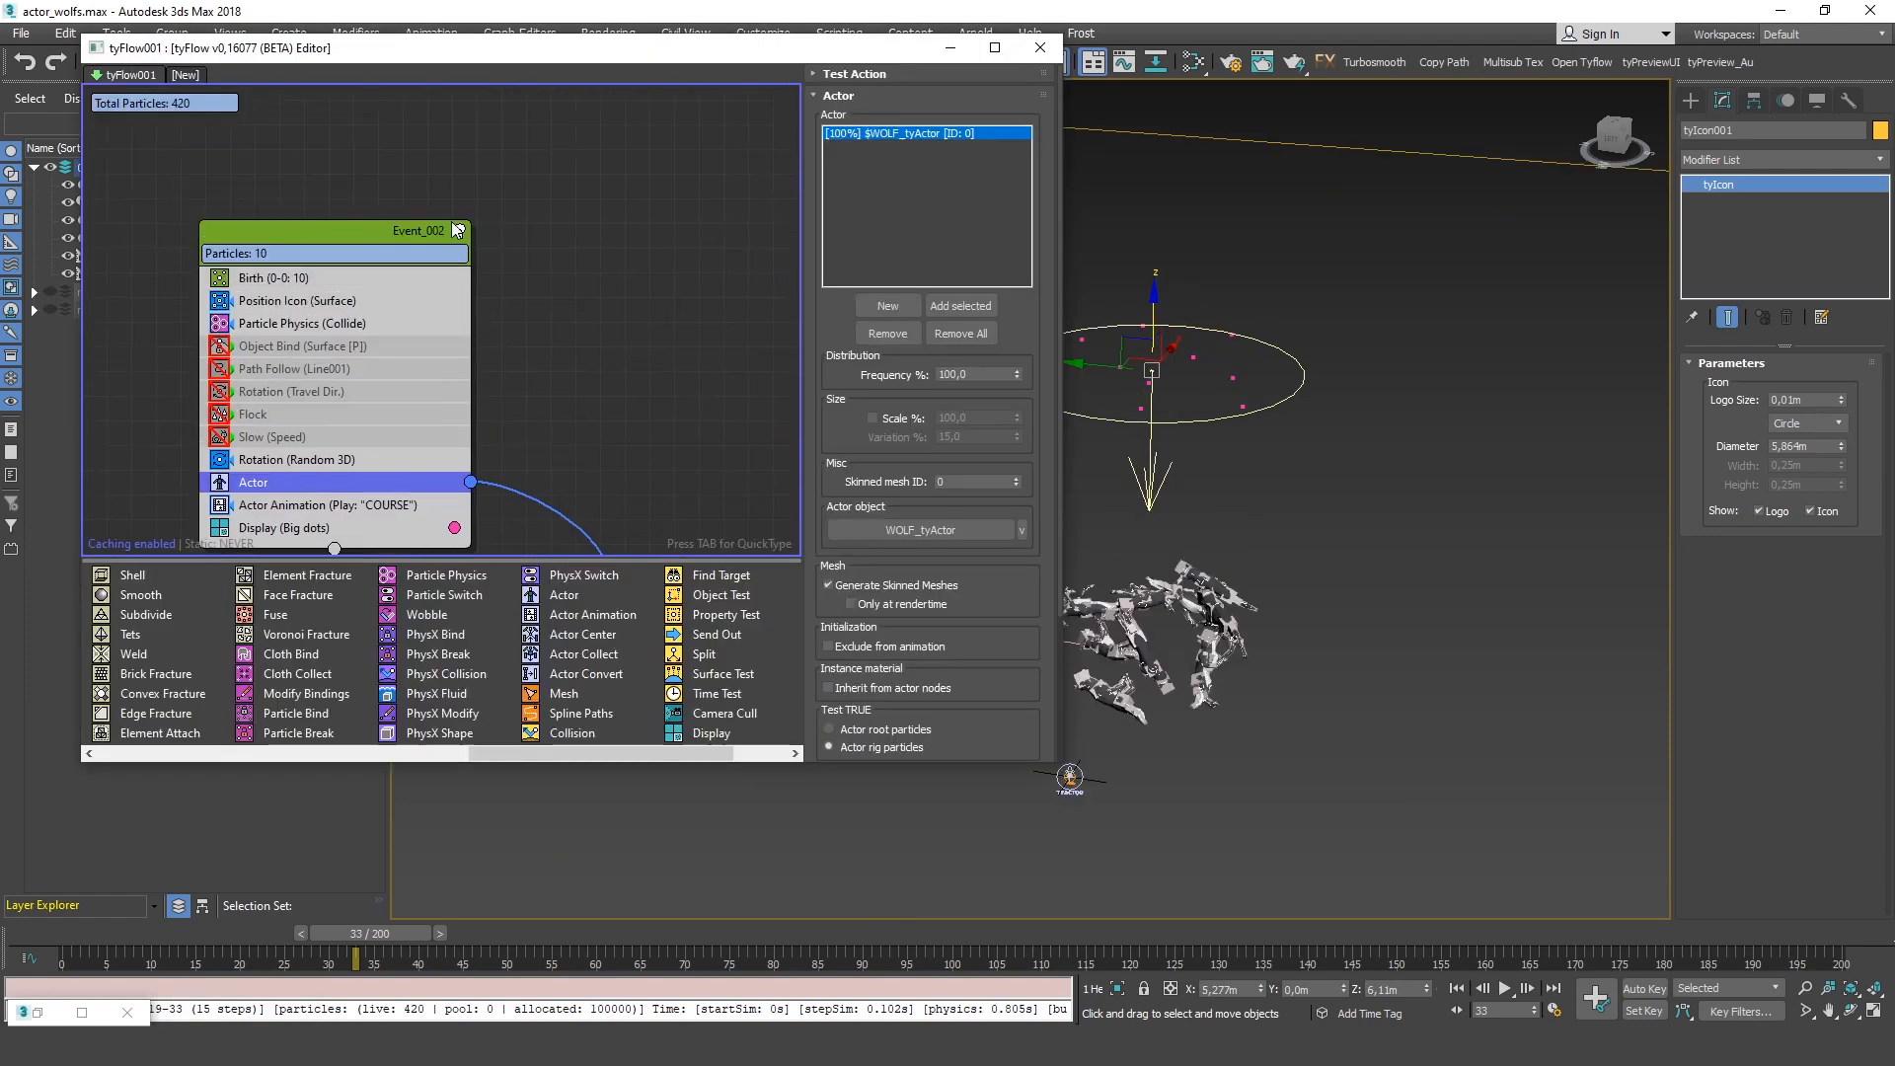
Turn off Event_002 and lower the tyIcon001 emitter to Z 0 m
click(459, 230)
drag(928, 47, 568, 129)
middle_drag(1104, 327, 1248, 594)
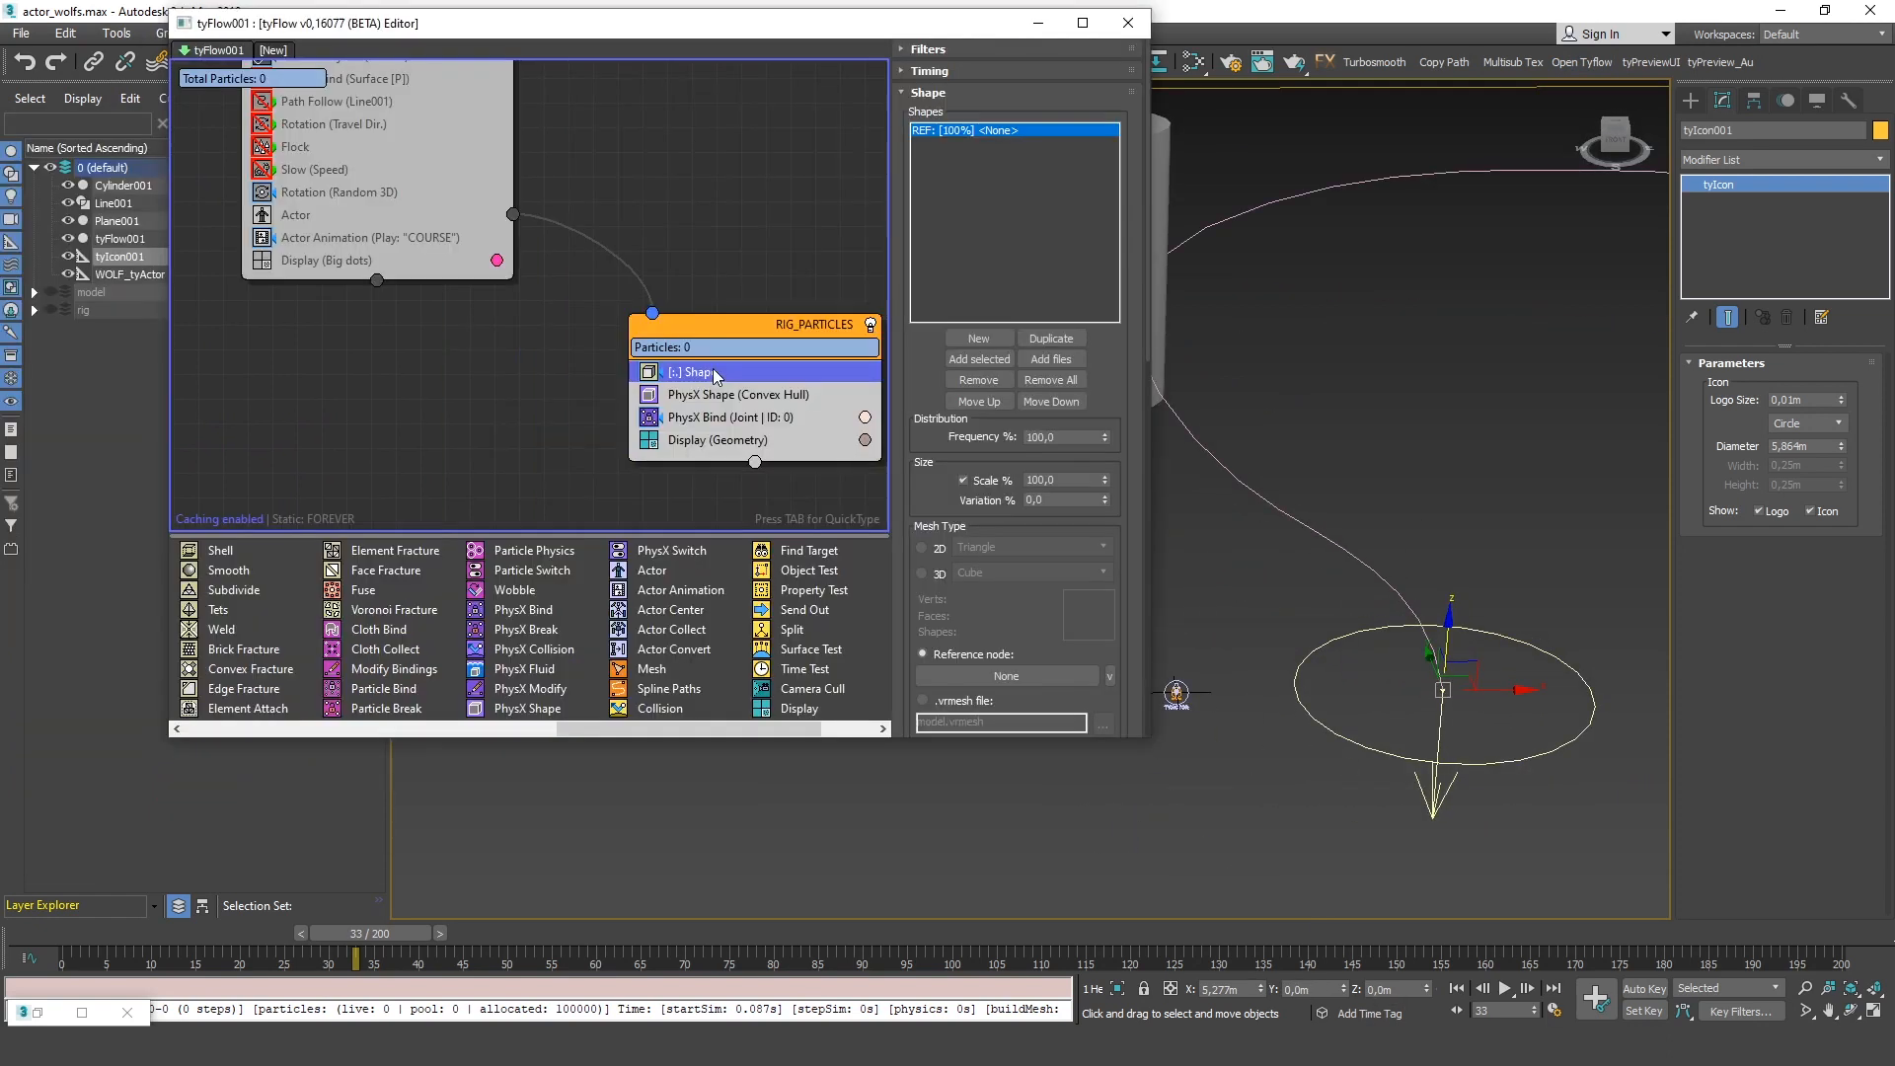
Delete the Shape operator from RIG_PARTICLES and reroute the Actor output into a new event holding a copy of the Geometry display
click(667, 362)
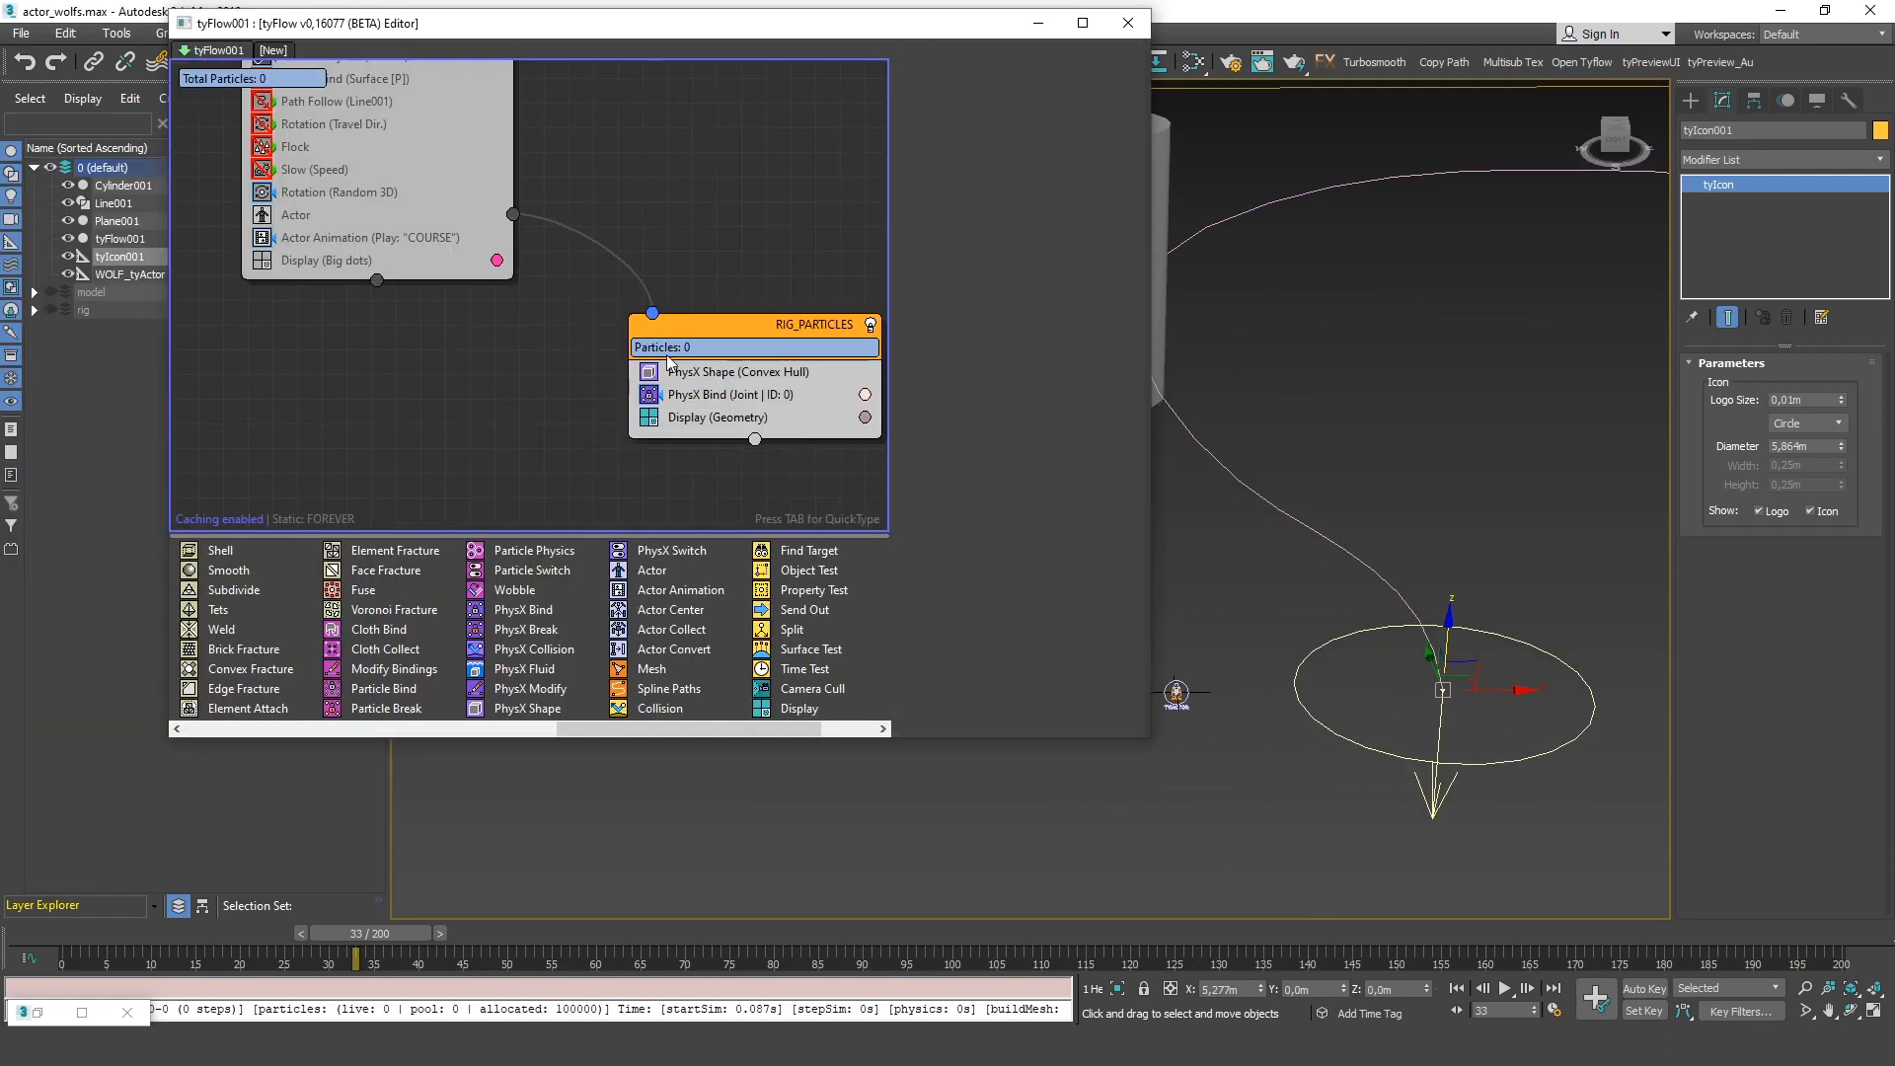
click(701, 426)
shift+drag(702, 426, 688, 155)
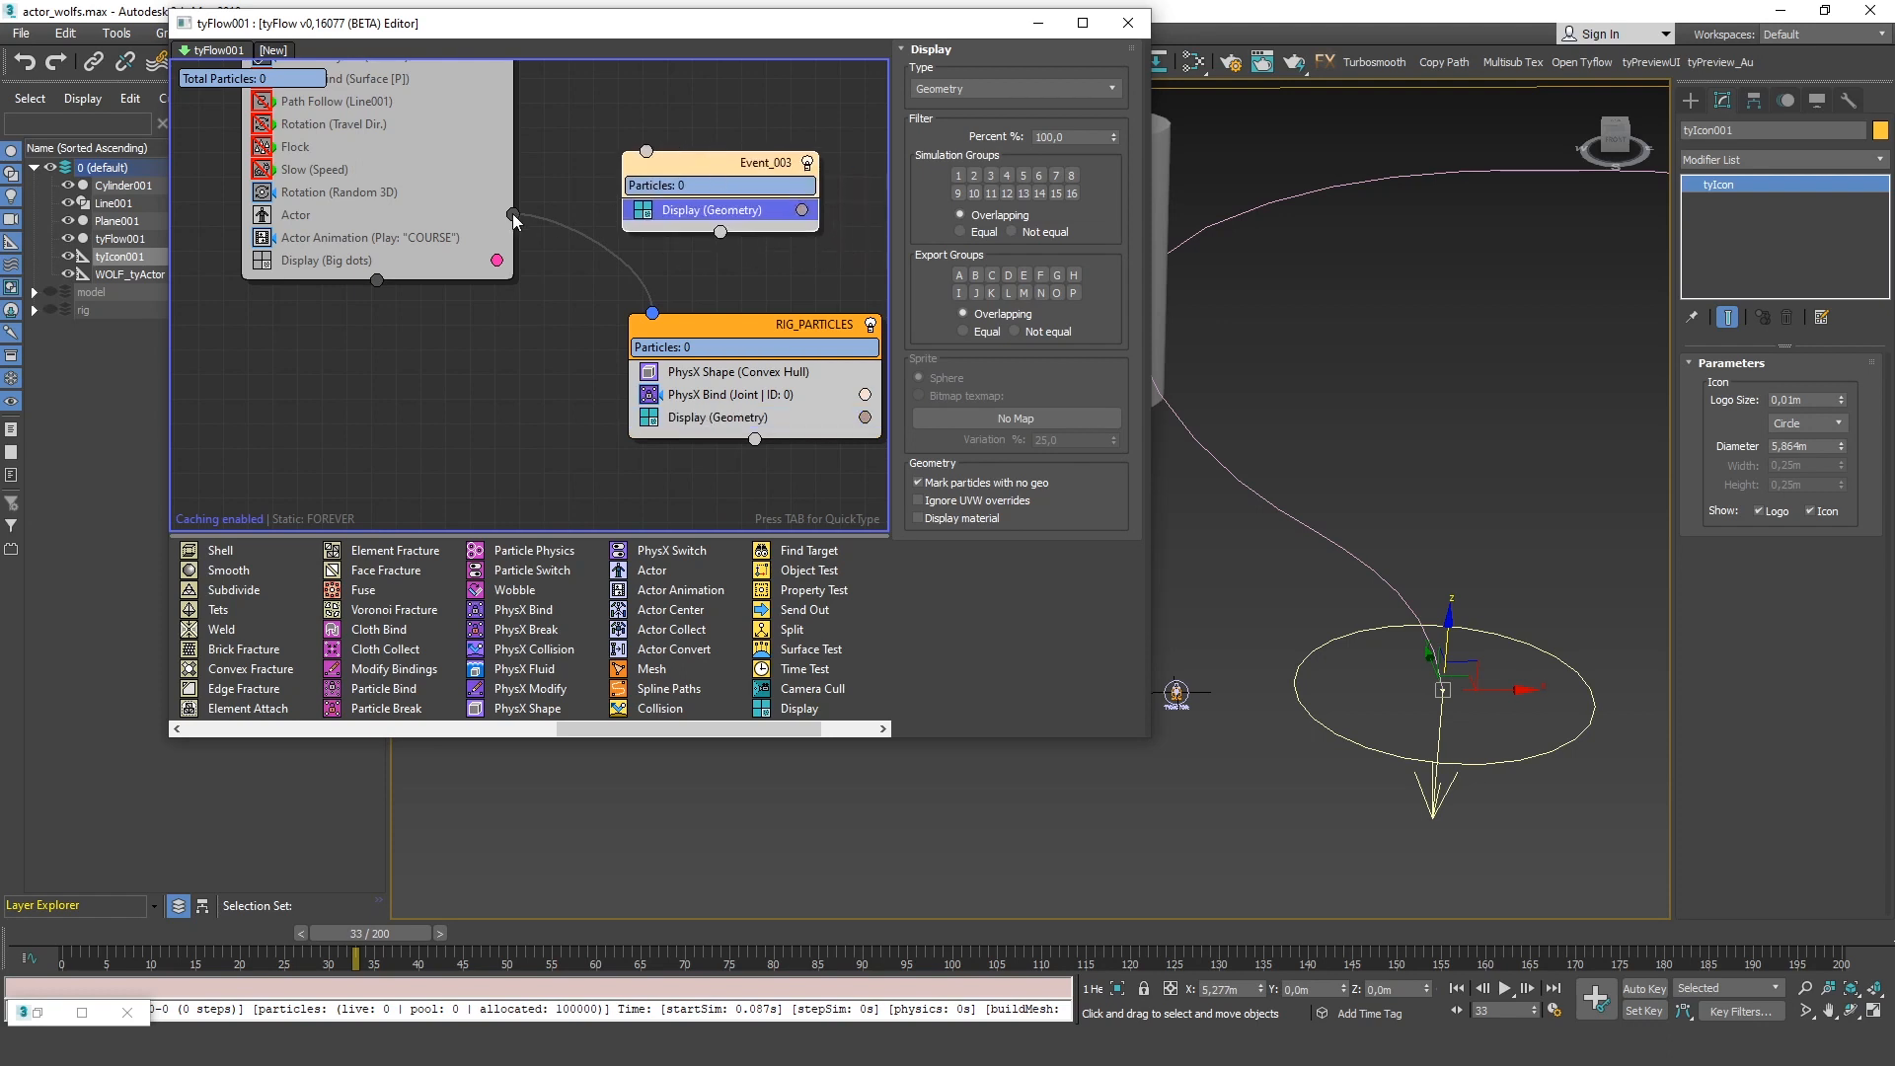
drag(512, 214, 719, 151)
middle_drag(723, 177, 641, 255)
drag(658, 405, 903, 383)
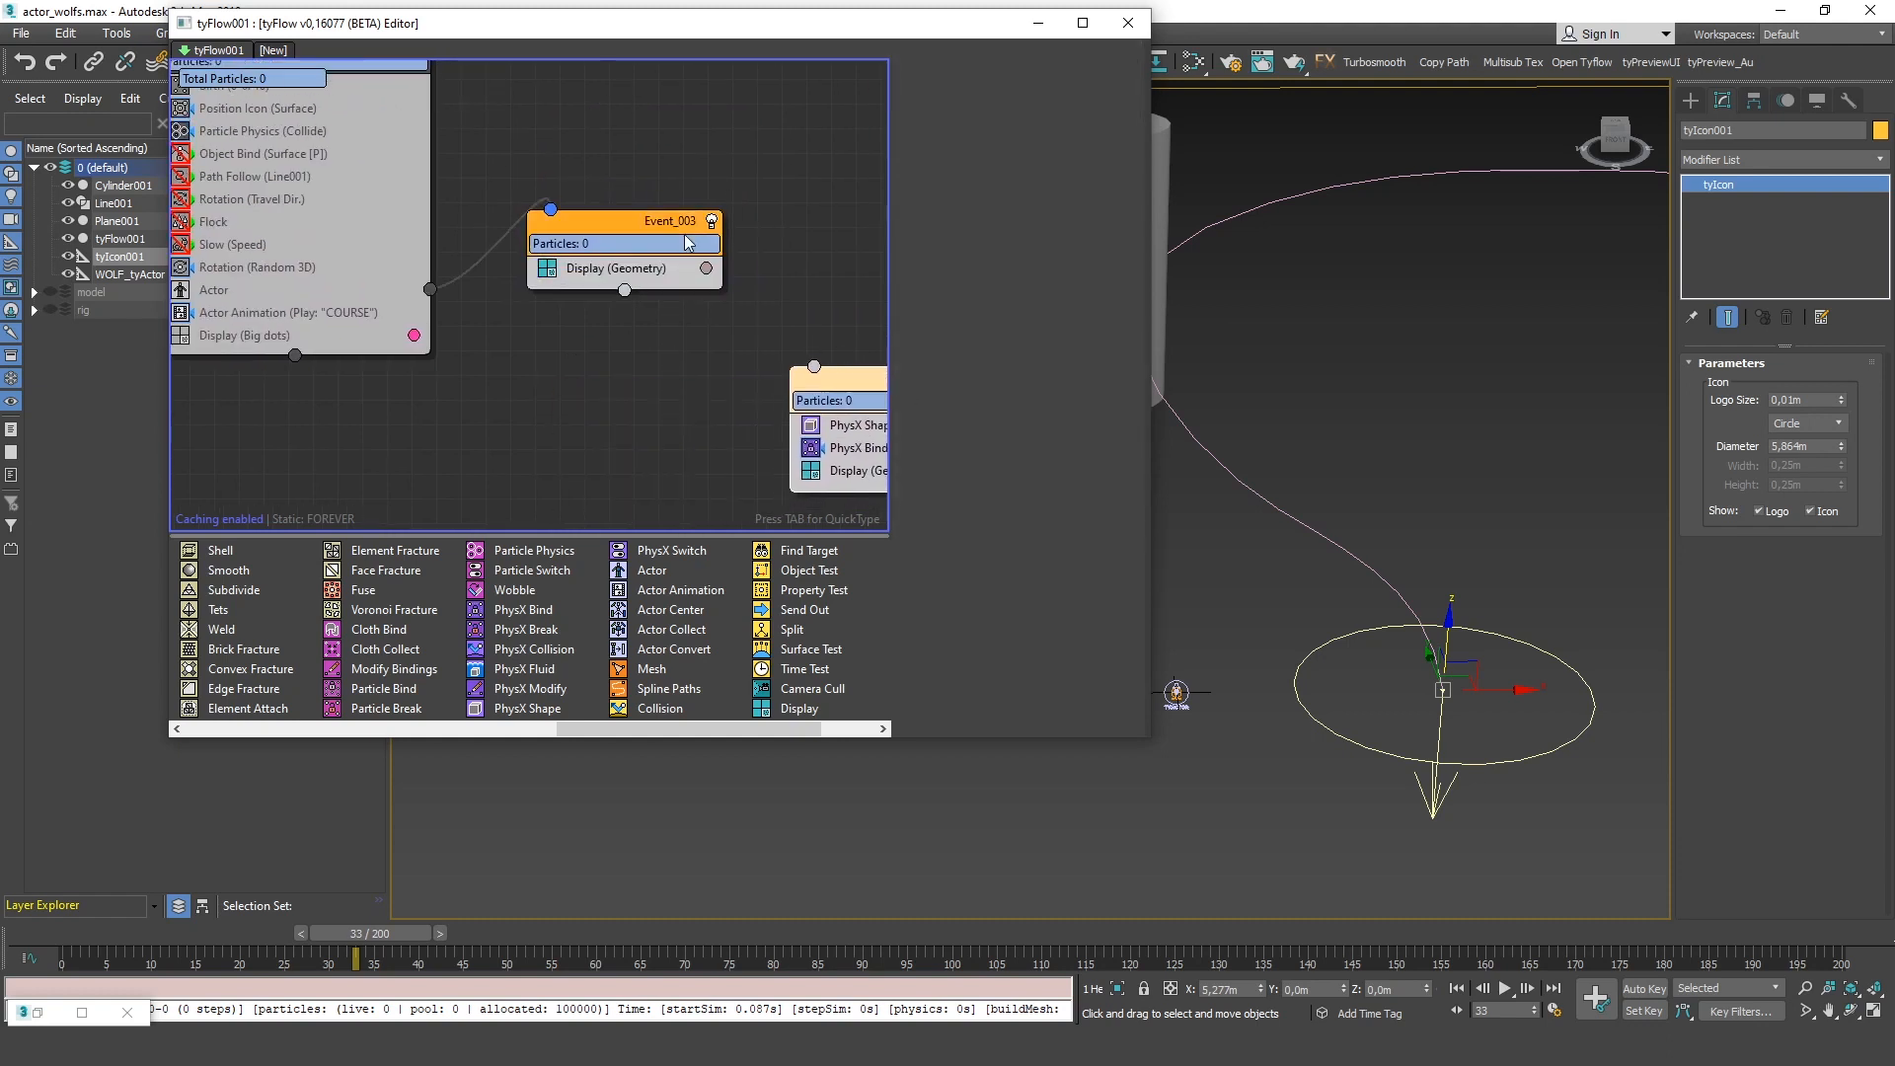
Reactivate Event_002 with its Object Bind, Path Follow, Travel Dir. Rotation, Flock and Slow operators, and remove the Random 3D Rotation
click(323, 236)
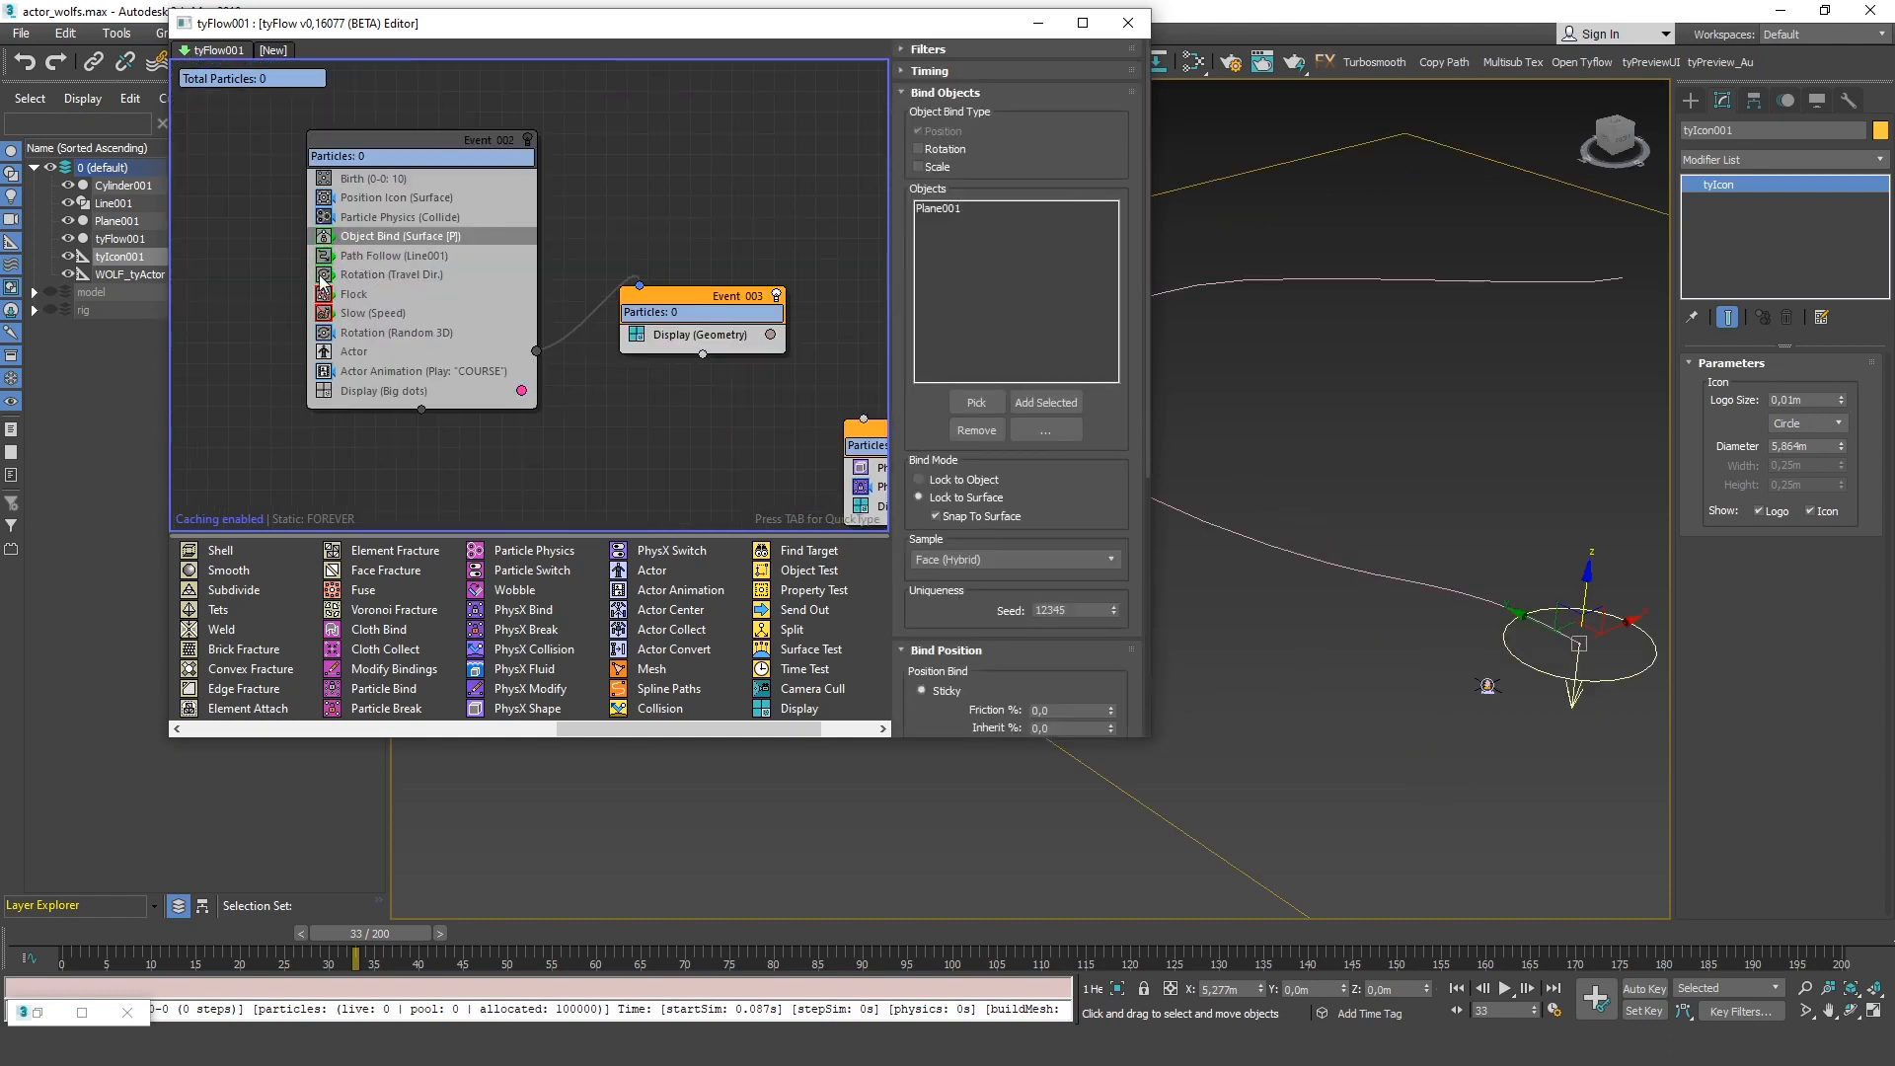
click(383, 333)
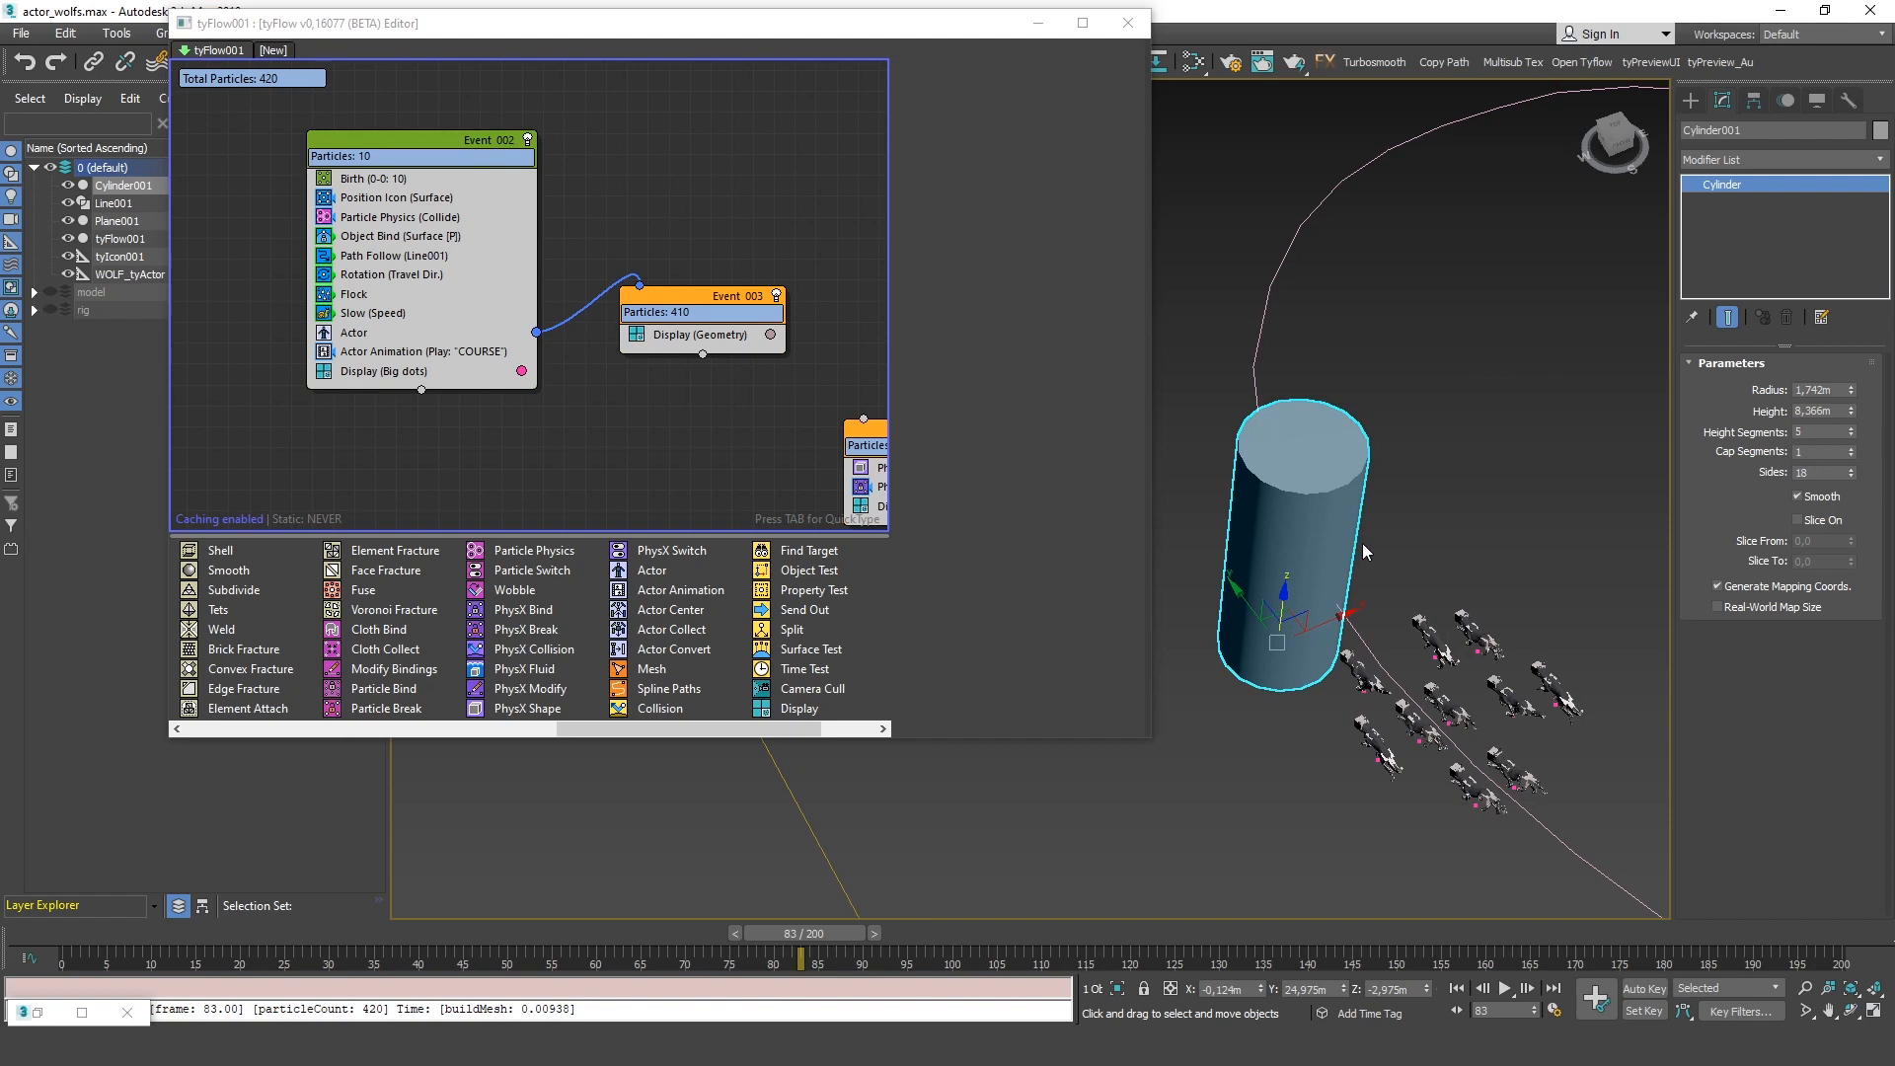
Delete Cylinder001 and create a sphere about 4.382 m in radius across the path ahead of the running wolves
key(Delete)
middle_drag(1363, 550, 1319, 583)
key(x)
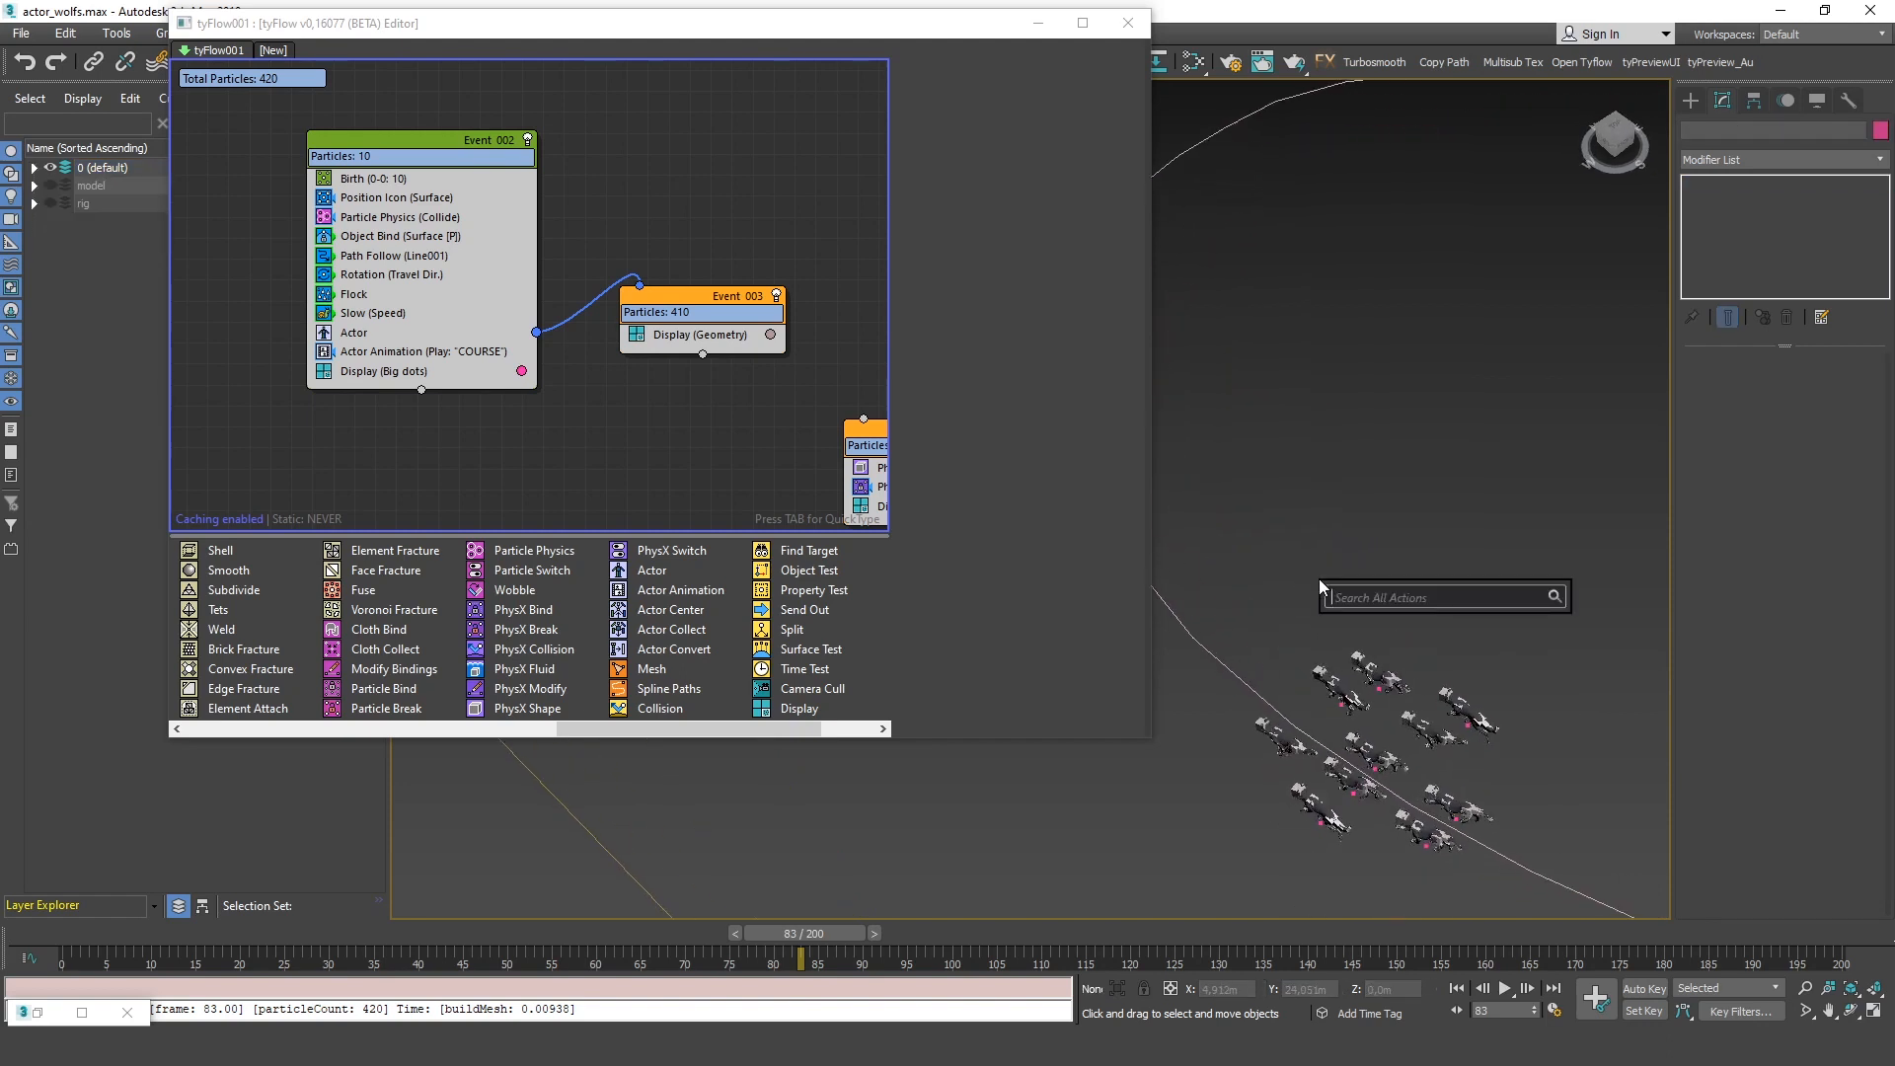
text(sphere)
key(Return)
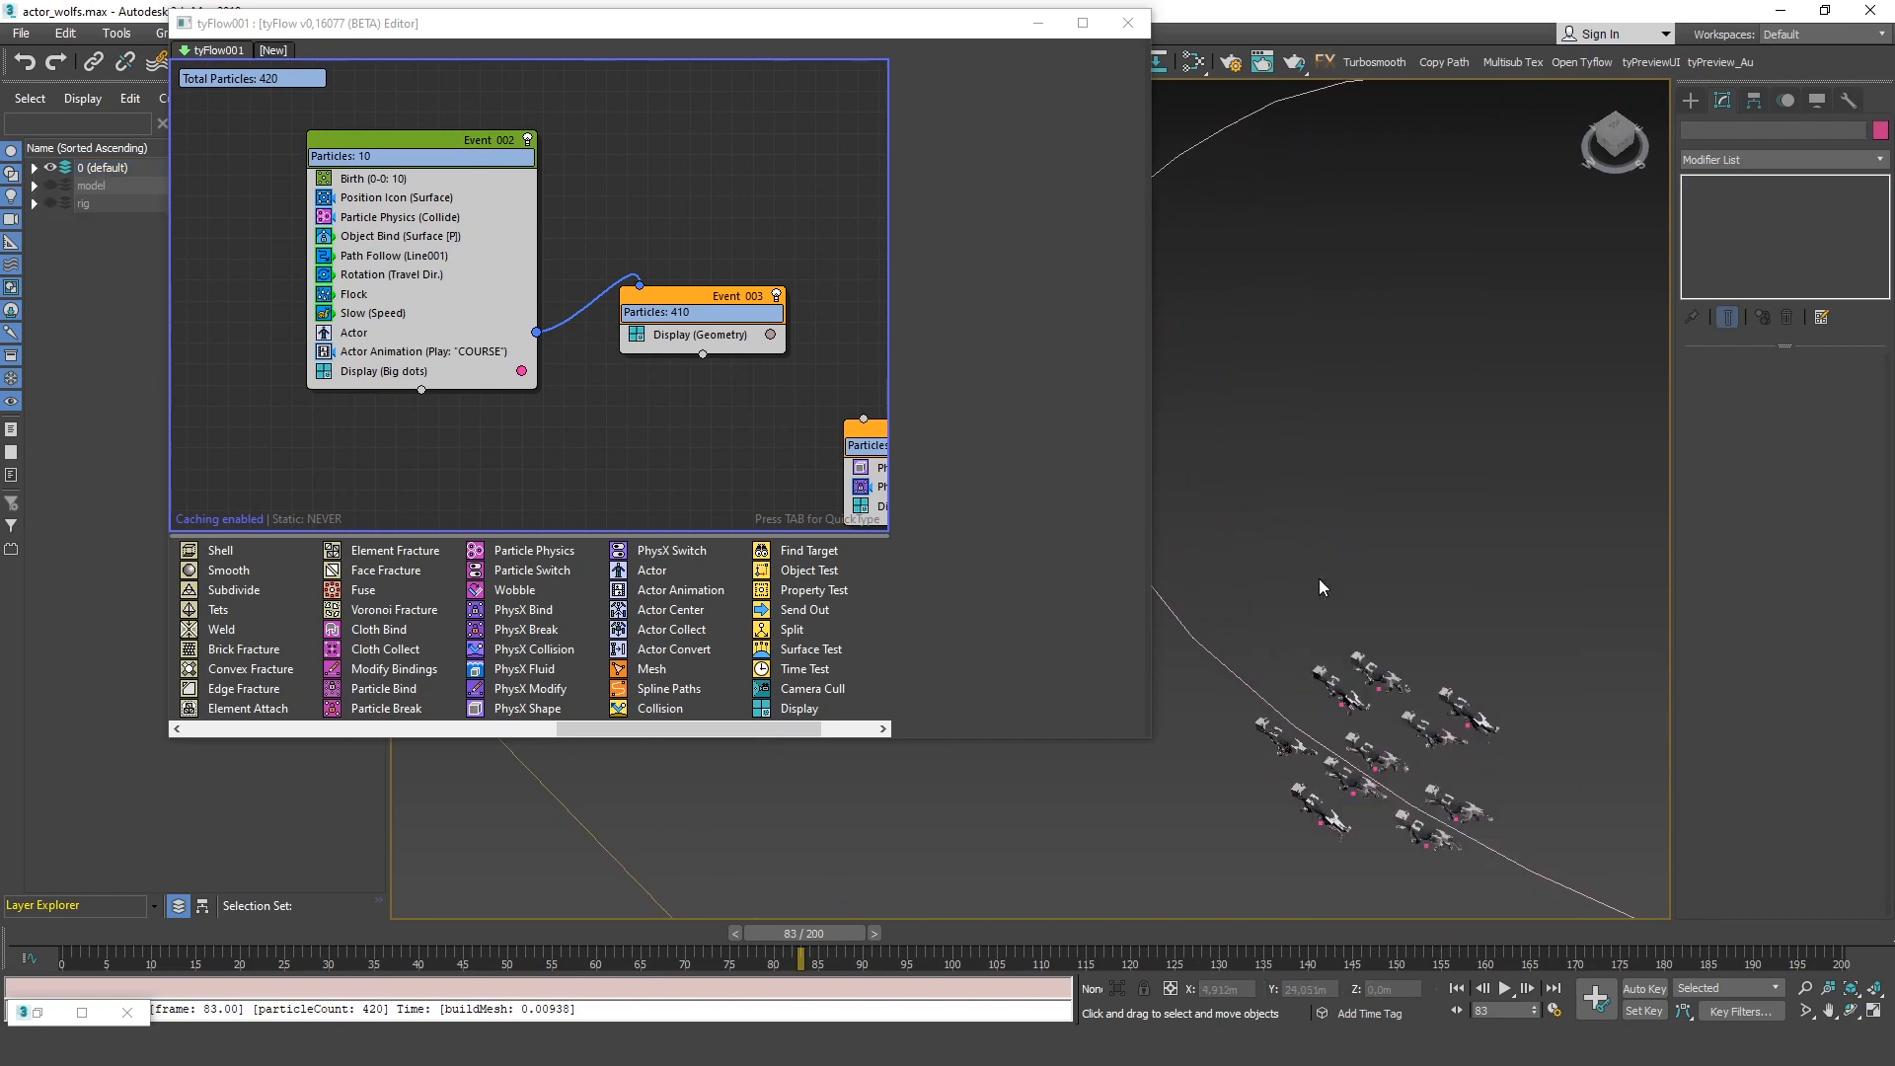
drag(1180, 575, 1300, 586)
alt+middle_drag(1447, 610, 1530, 617)
key(w)
drag(1302, 601, 1280, 602)
alt+middle_drag(1418, 640, 1395, 592)
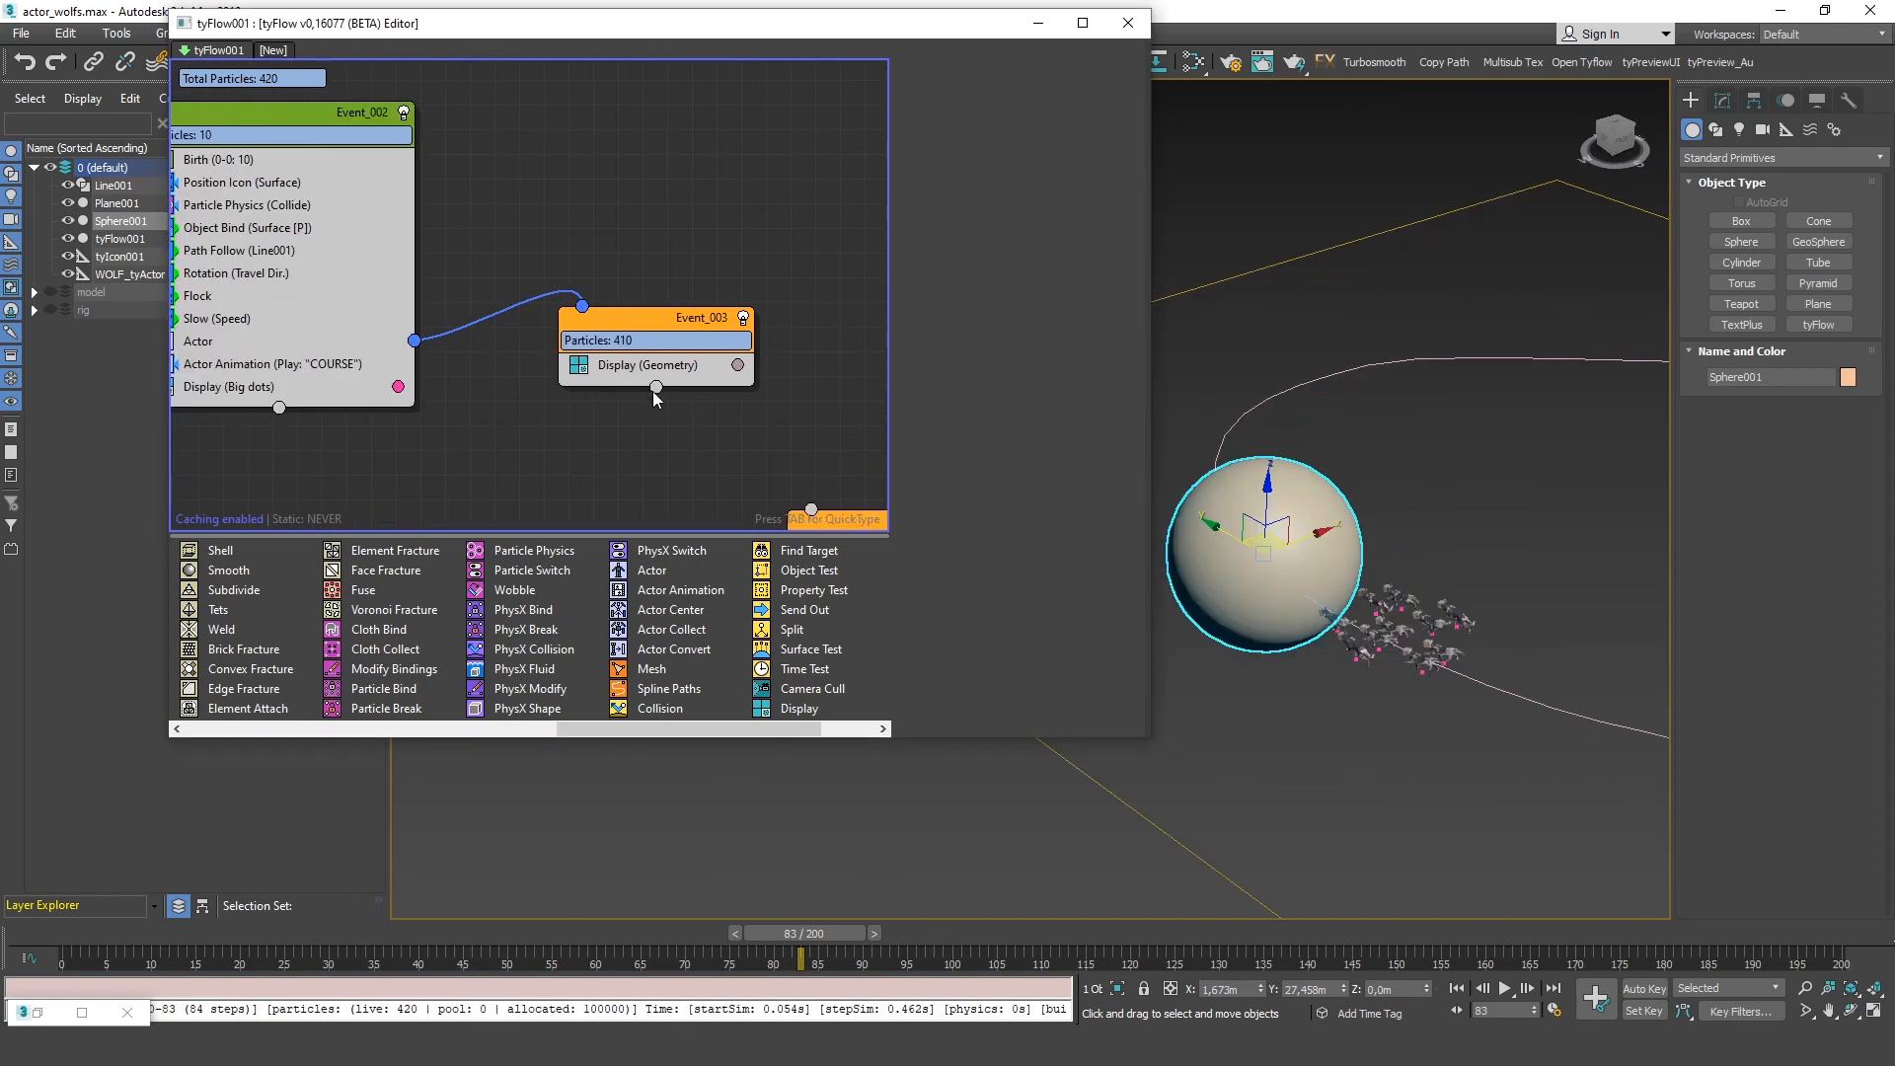
Add a Surface Test for distance to Sphere001 in Event_003 and wire its output to a new event with a Geometry display
click(655, 390)
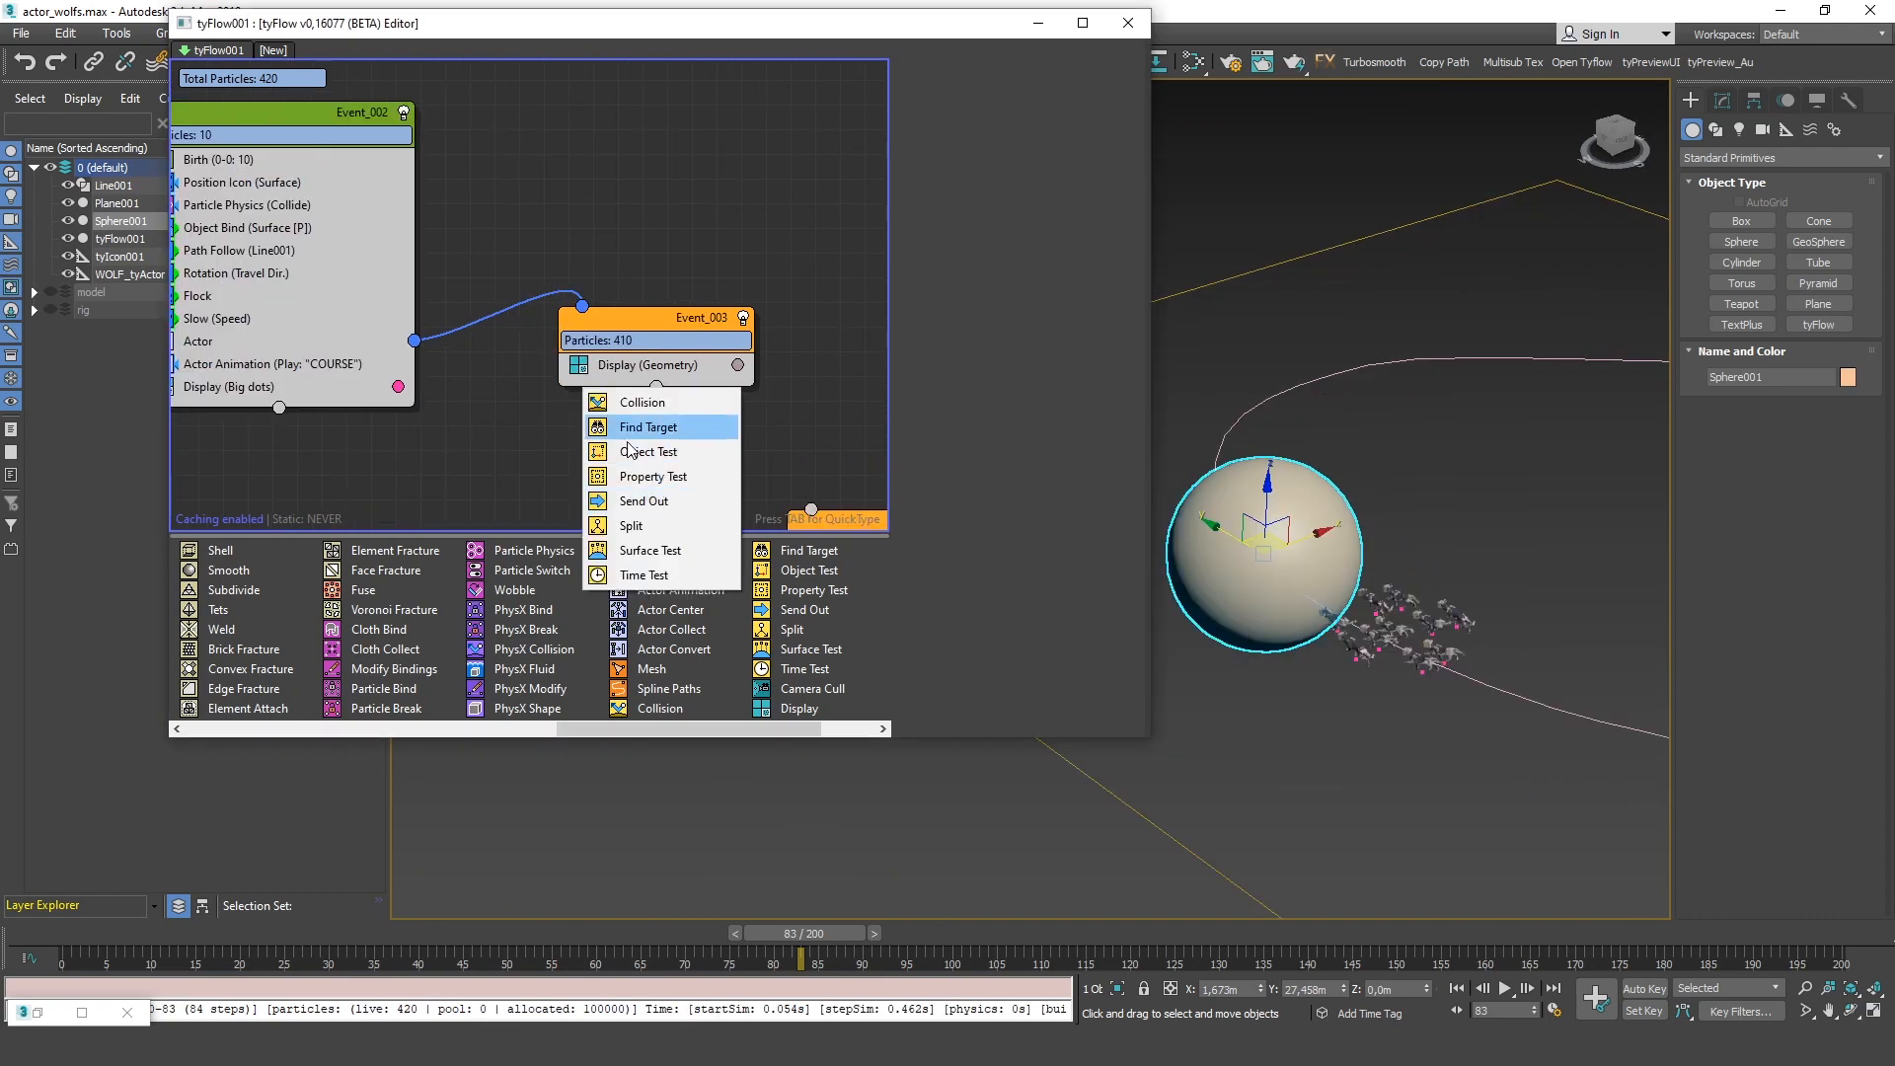
click(648, 552)
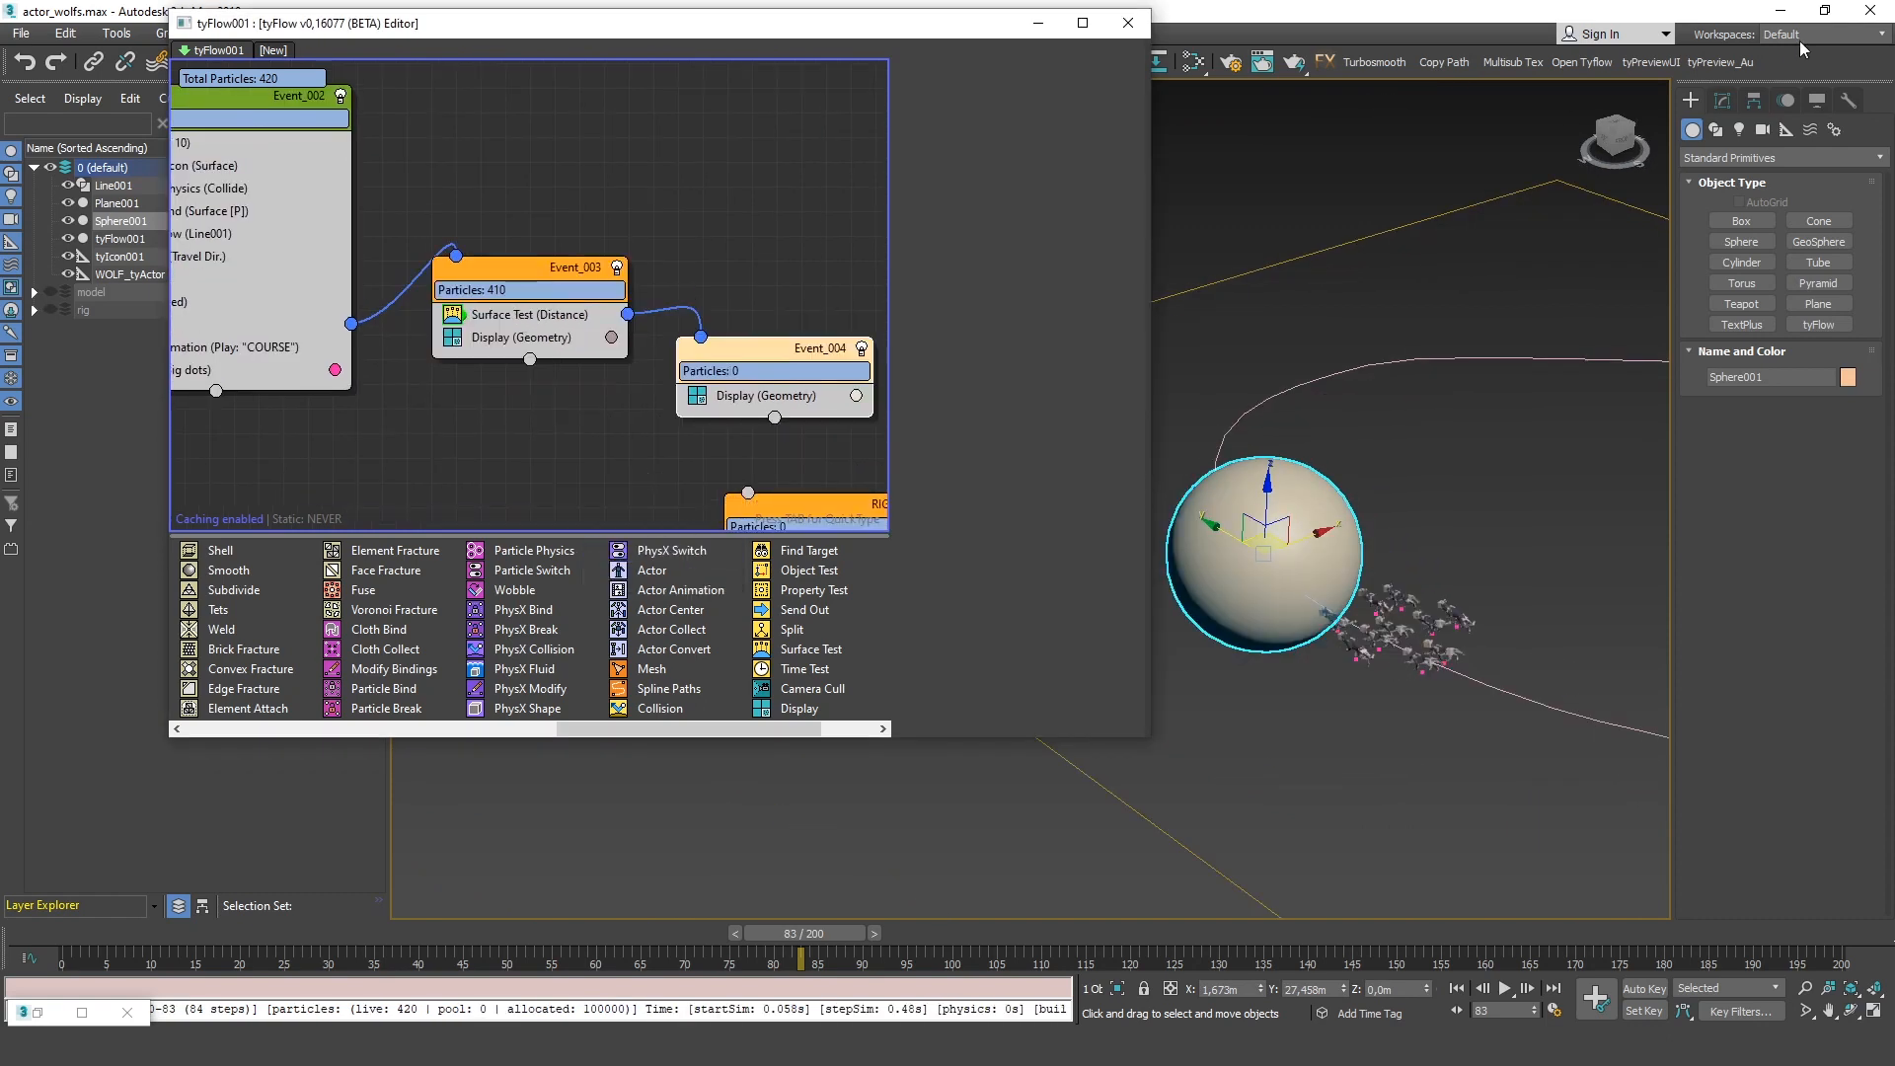
click(530, 314)
click(1722, 101)
click(971, 299)
click(1248, 528)
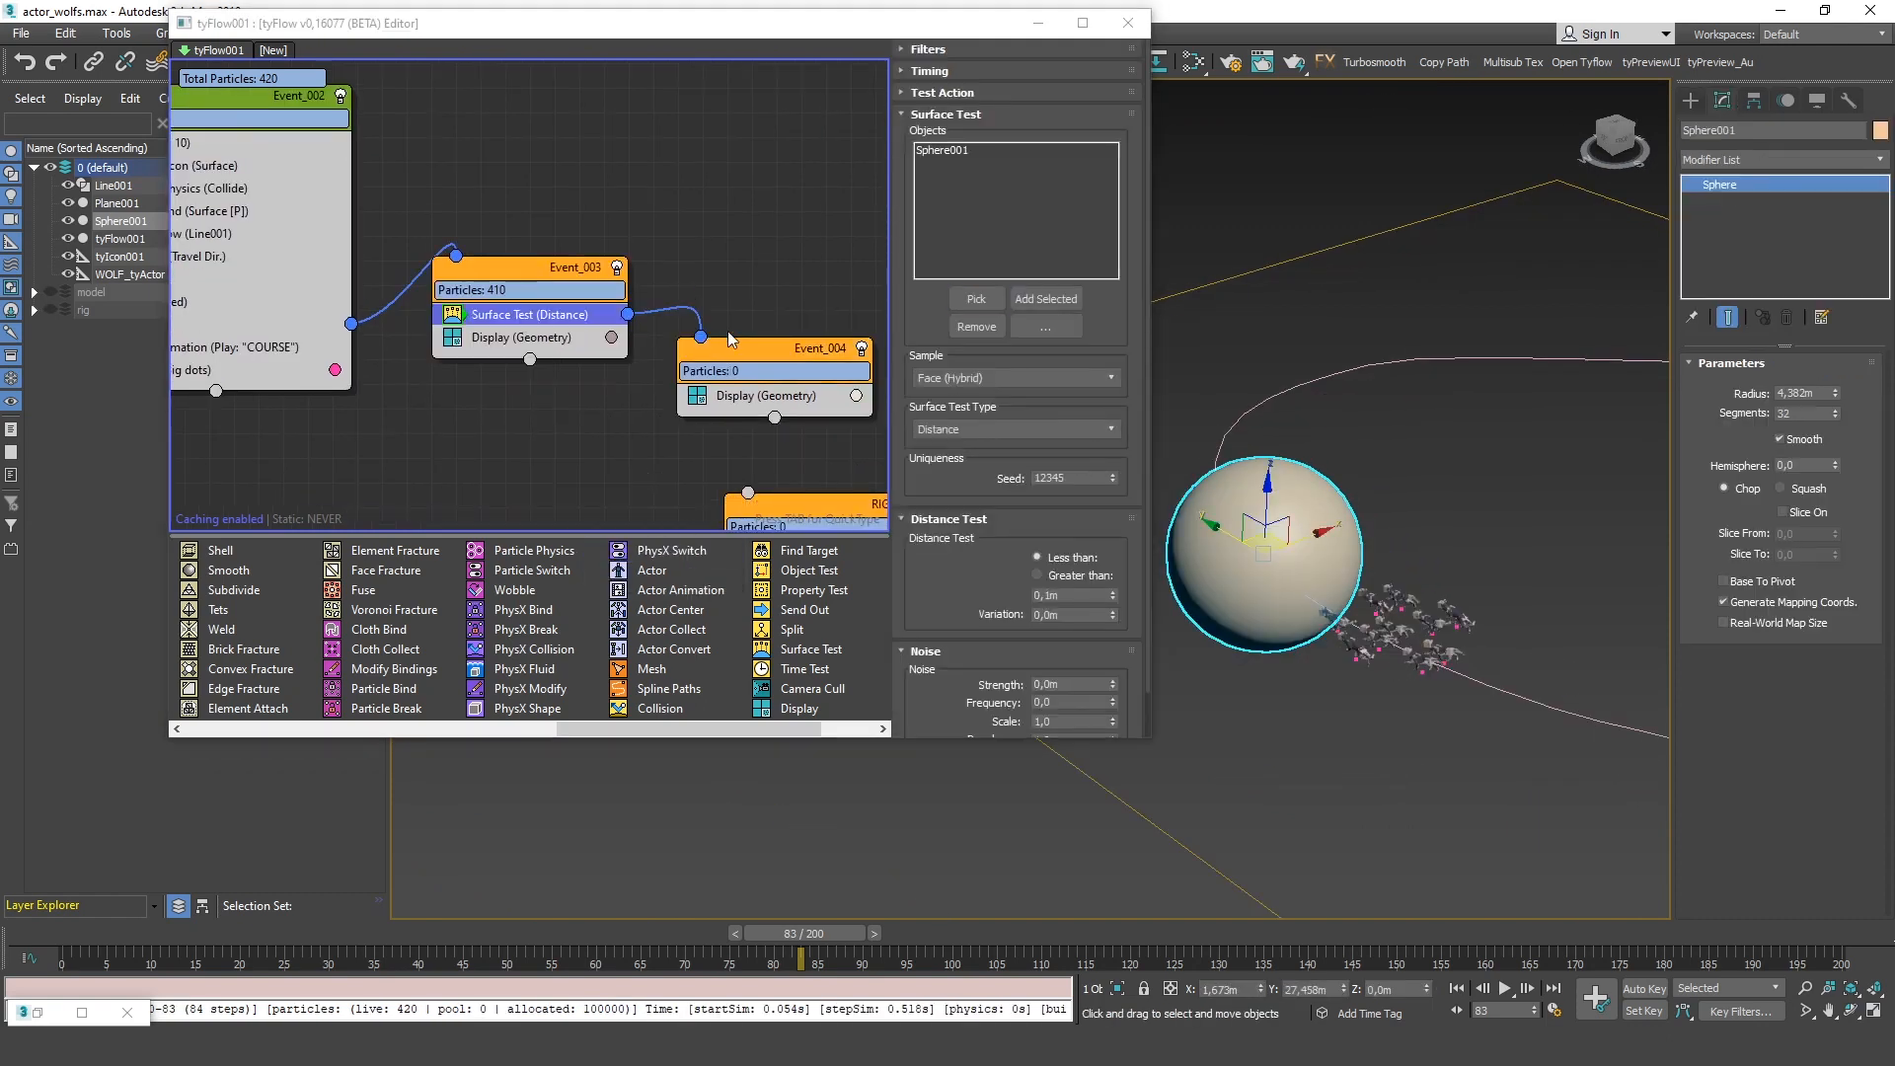
middle_drag(726, 329, 566, 214)
click(642, 273)
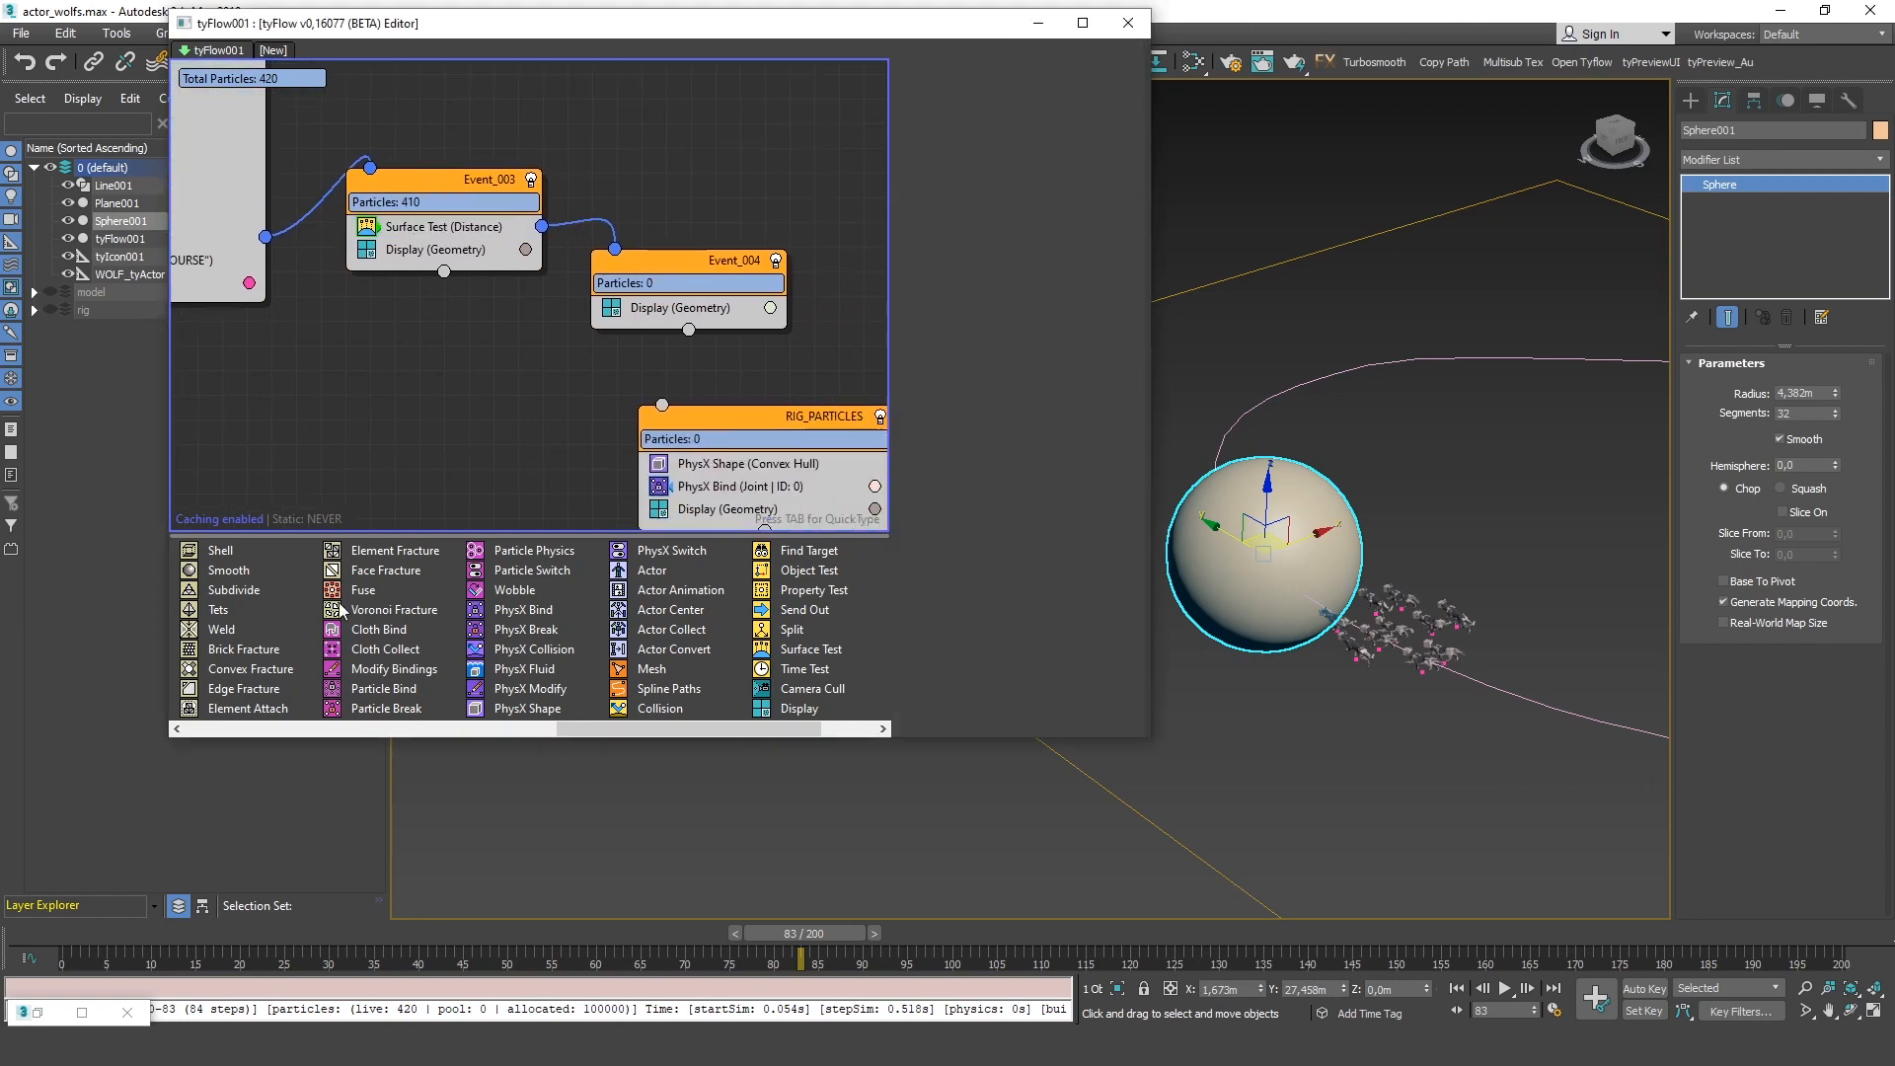
Scrub the simulation to frames 117 and 88 to examine which wolf parts enter Event_004 at the sphere's surface
drag(89, 936, 950, 997)
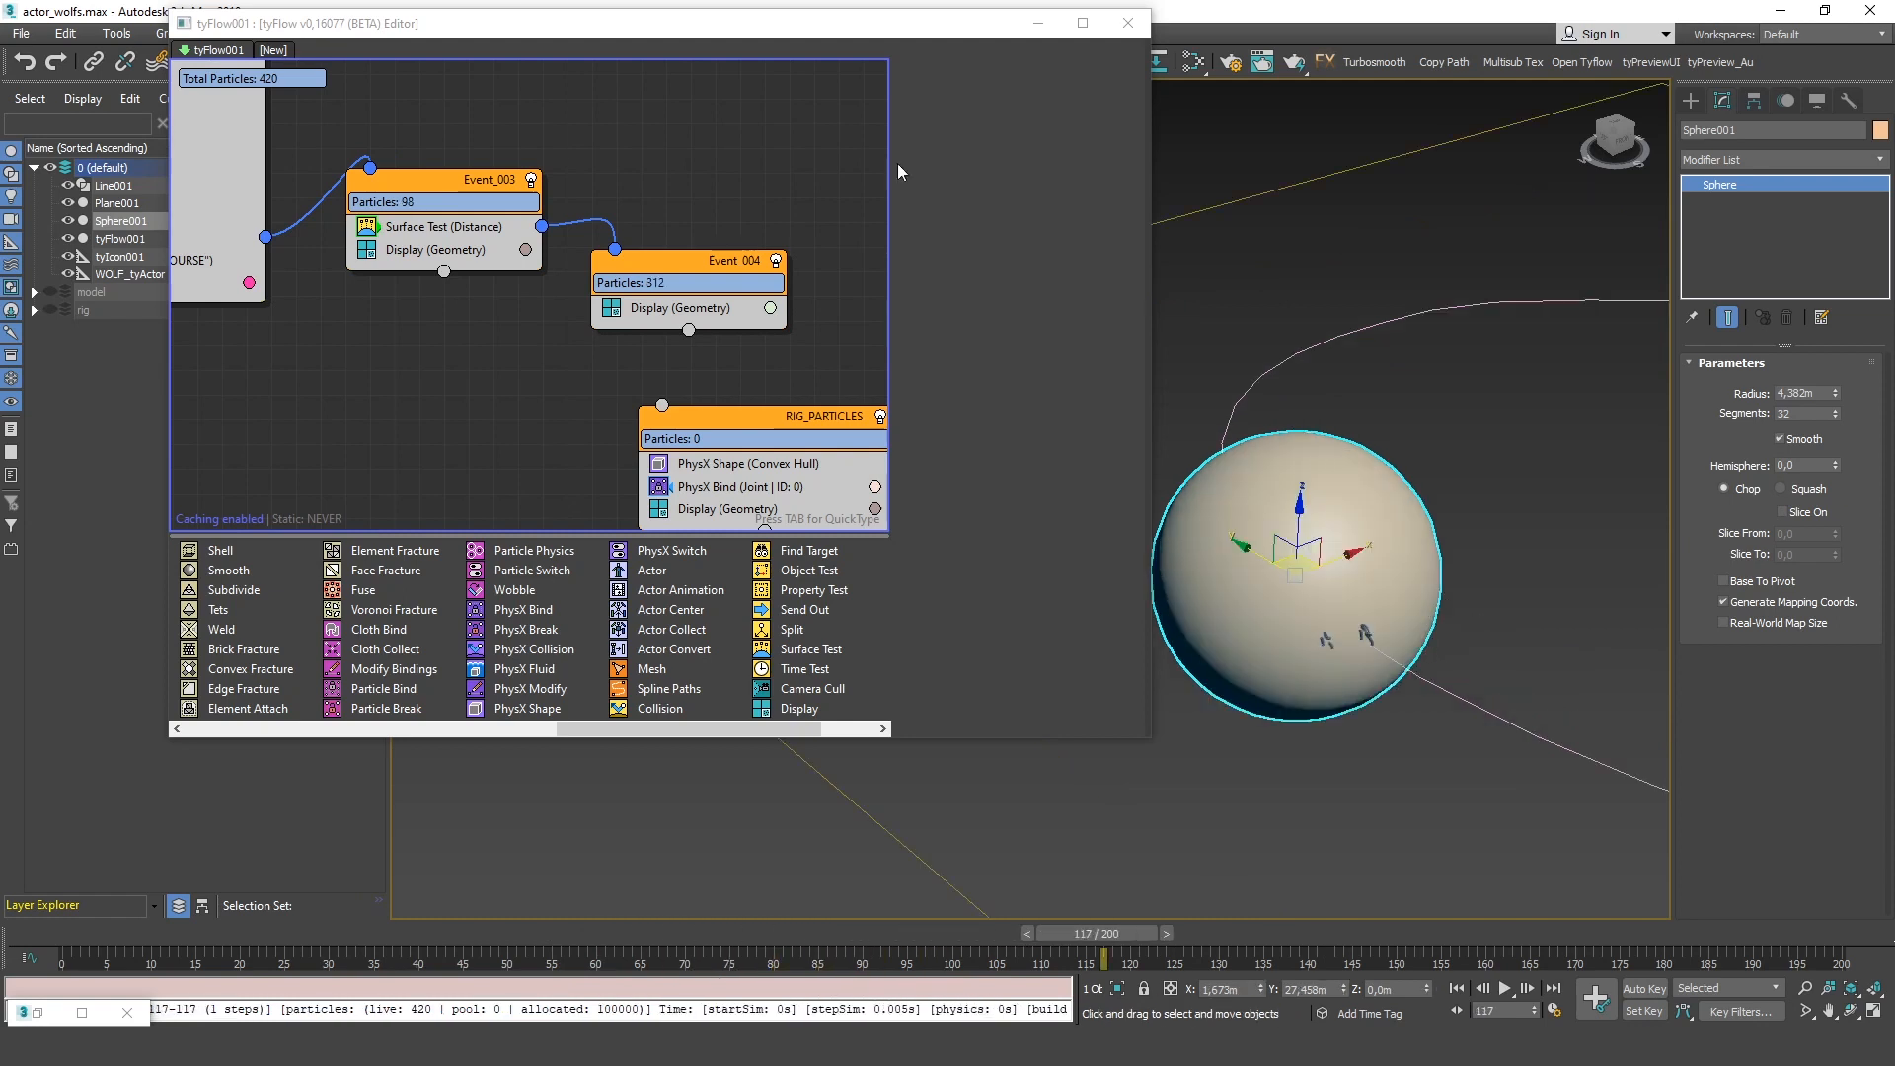
drag(661, 257, 657, 251)
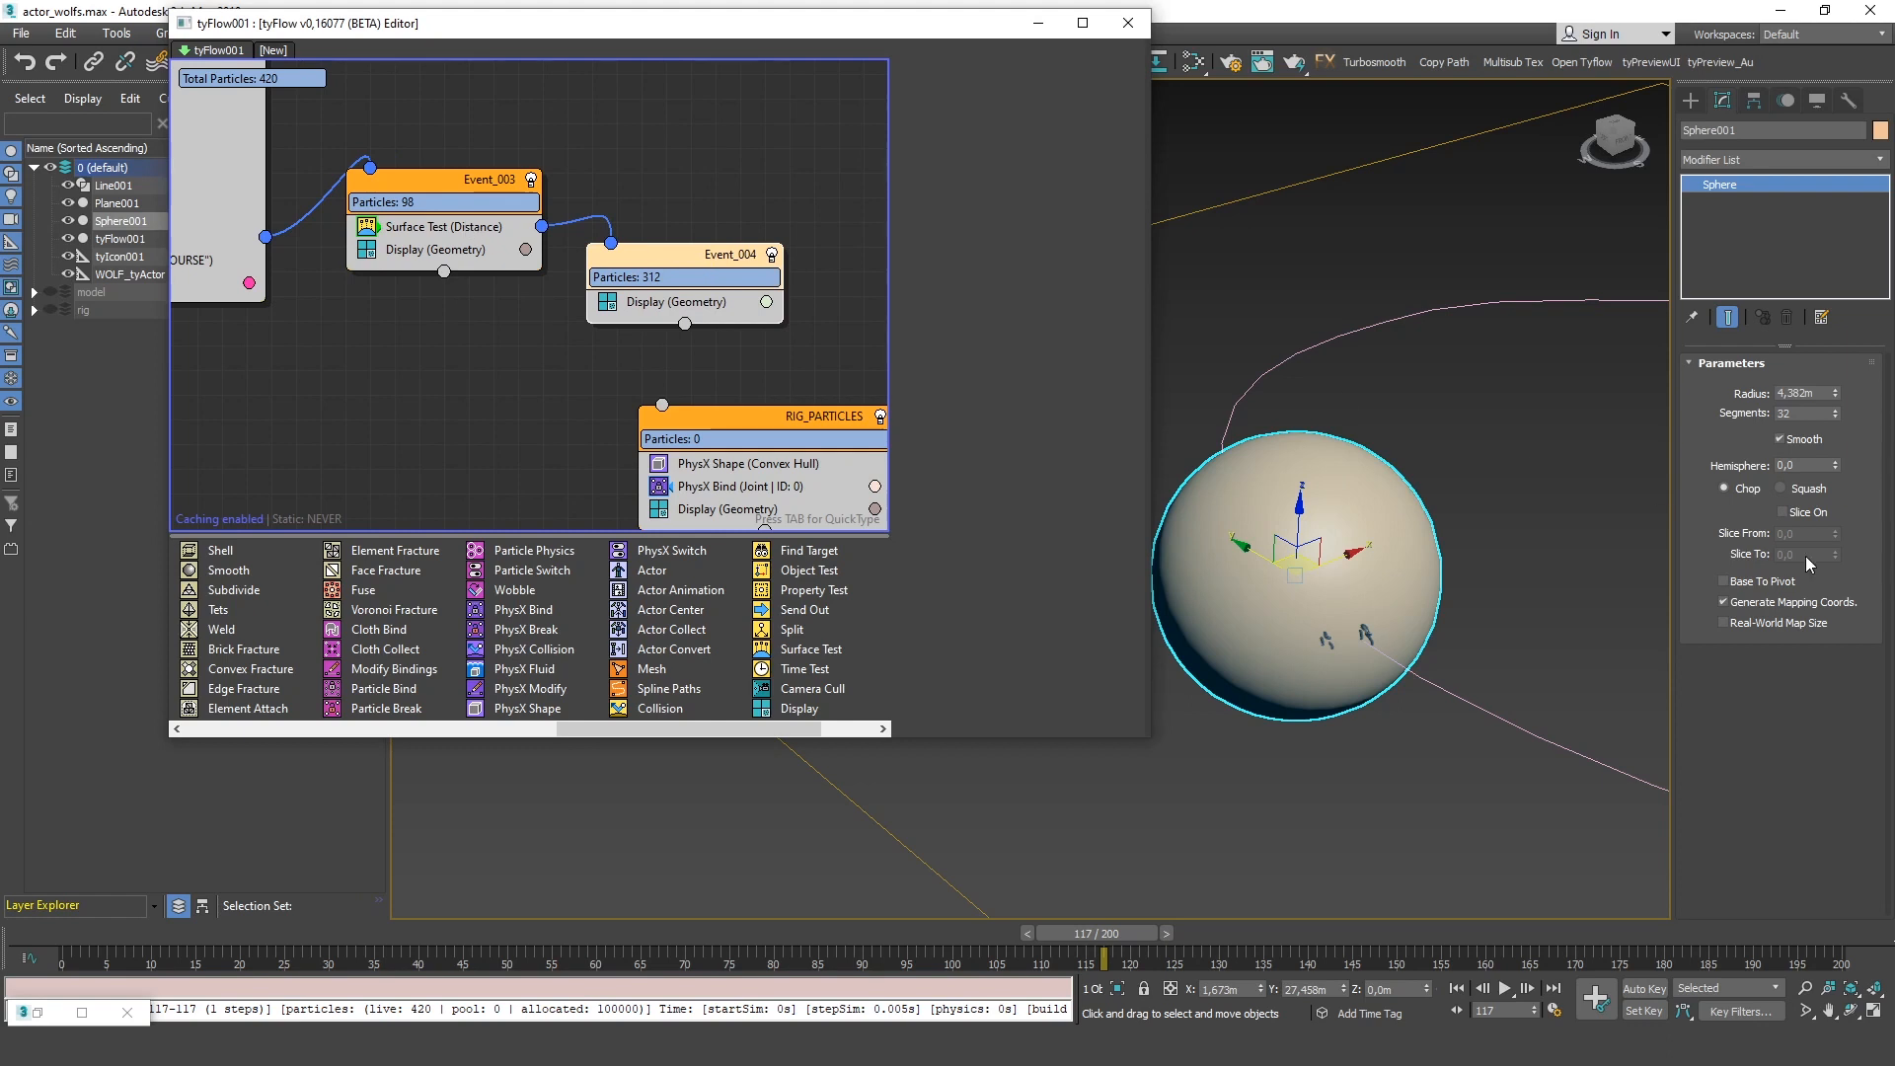
click(1069, 595)
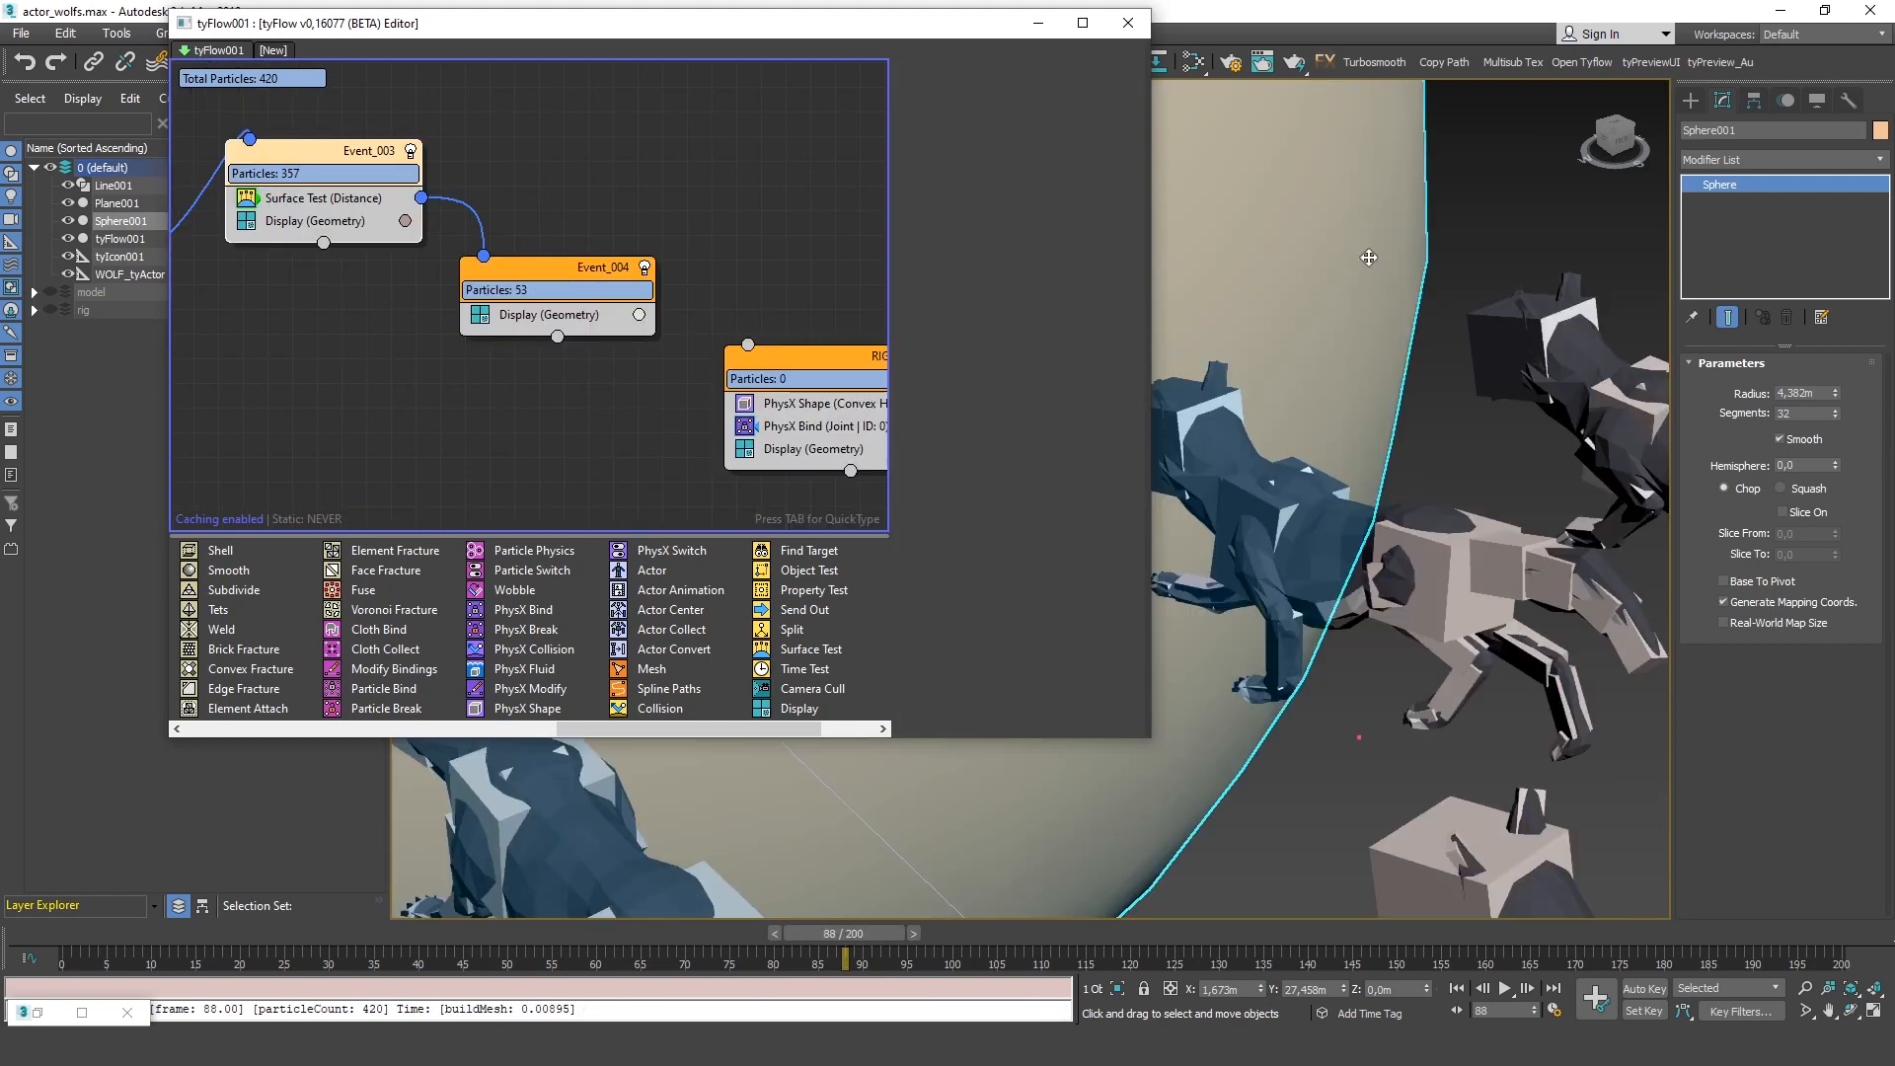
scroll(1368, 257, down, 3)
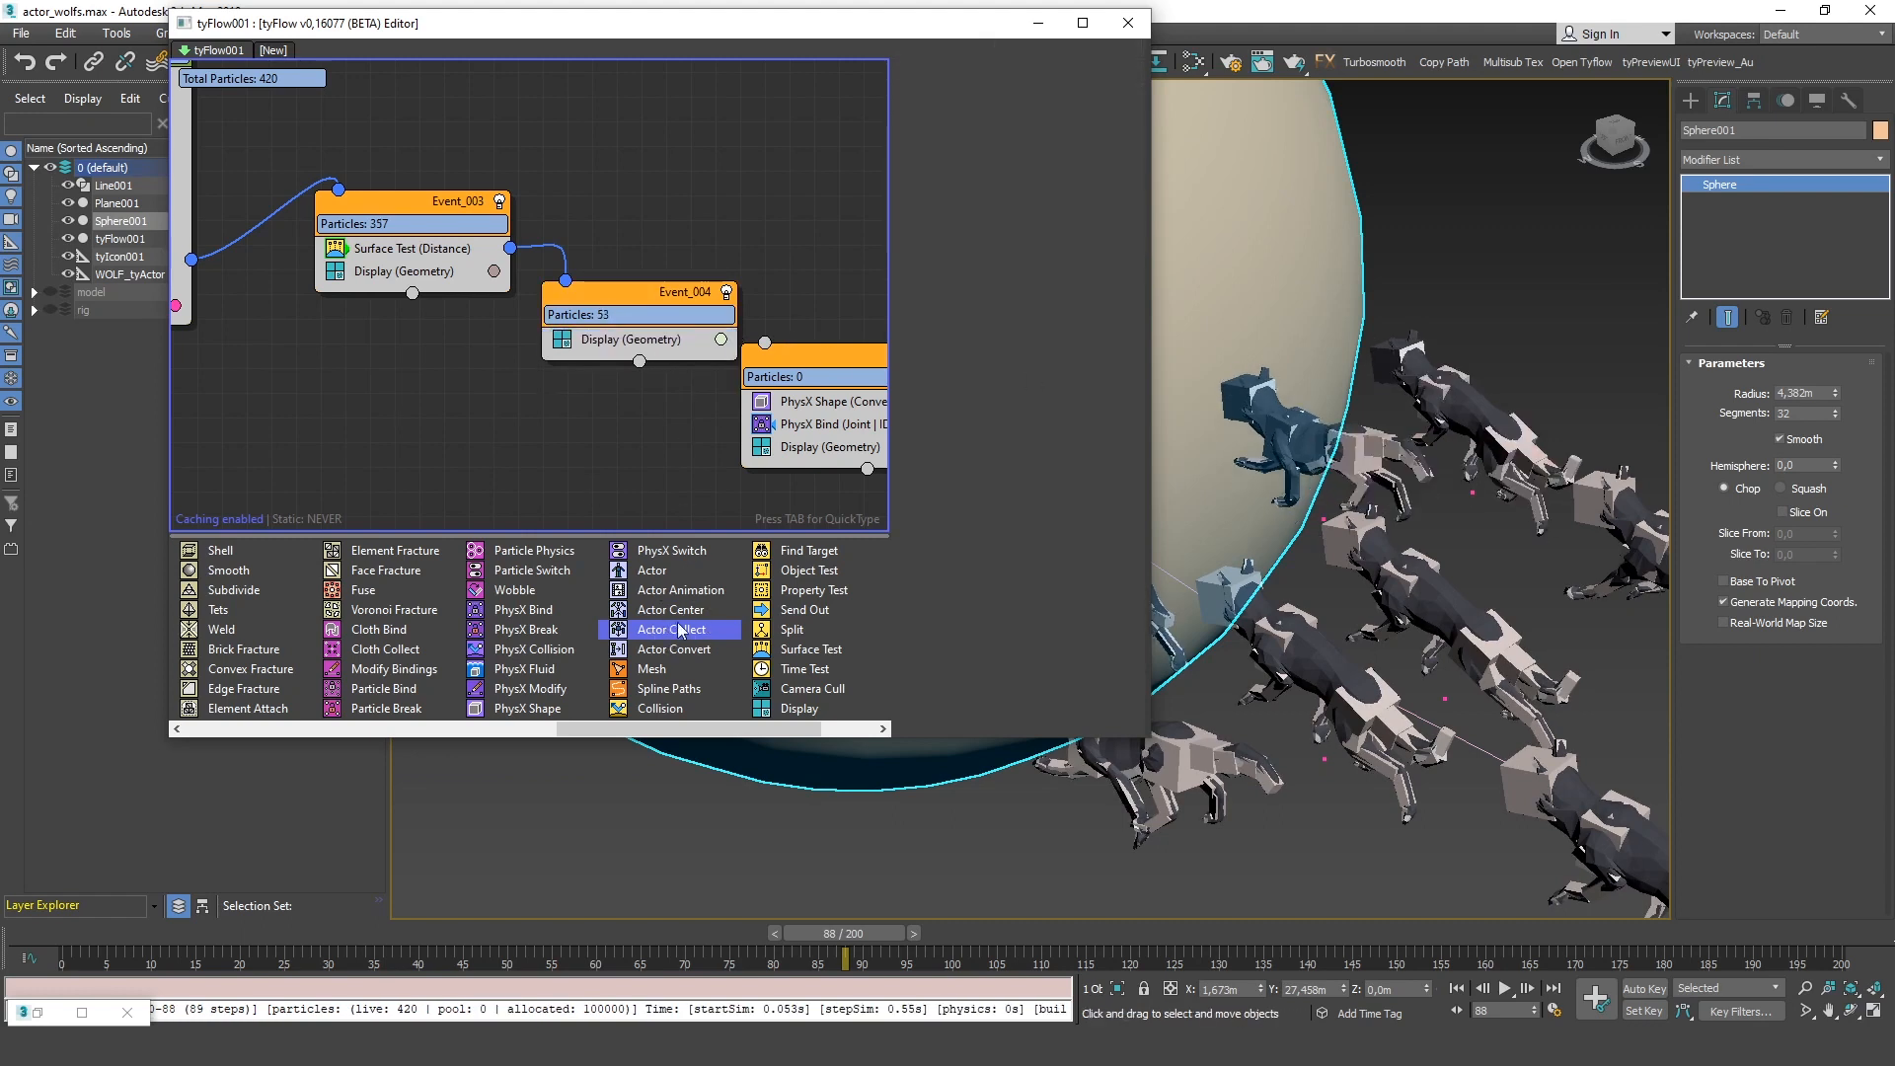
Add an Actor Collect operator to Event_004 and set it to collect rig siblings
drag(660, 637, 640, 338)
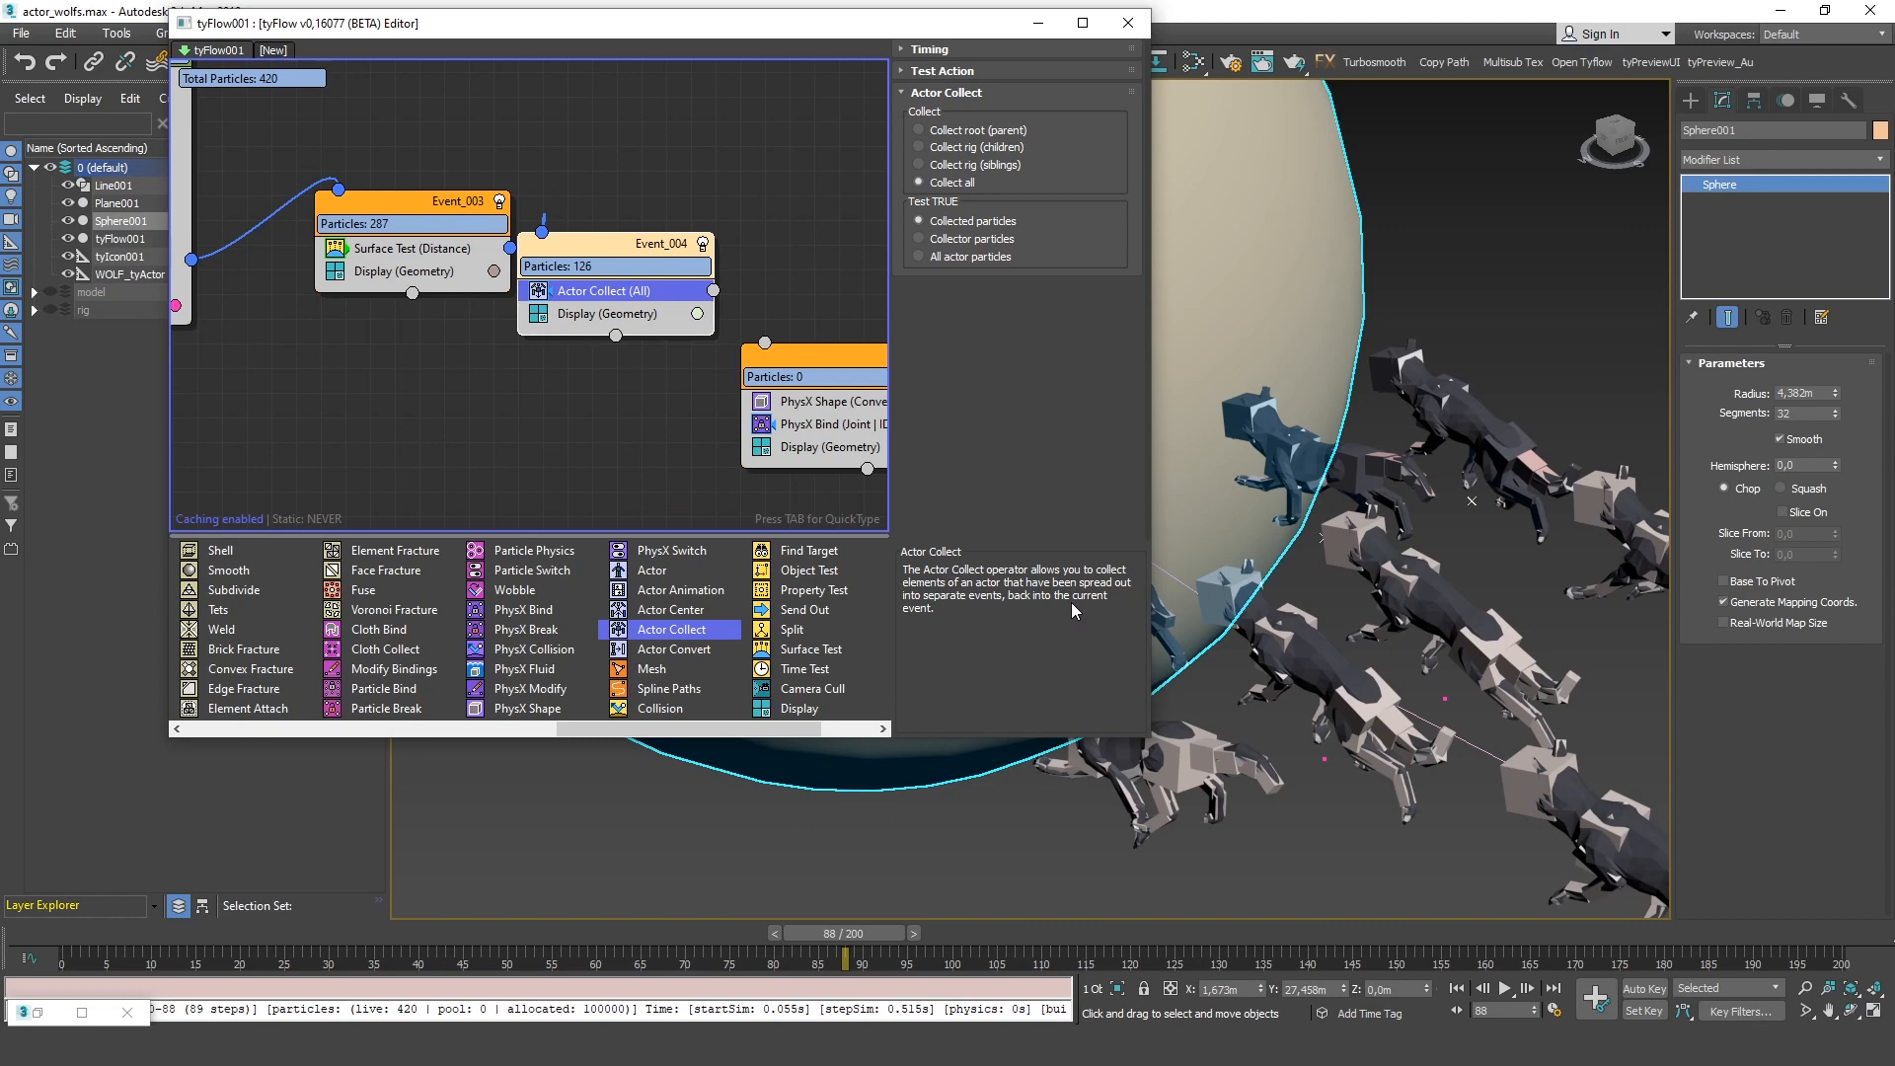
middle_drag(794, 250, 686, 205)
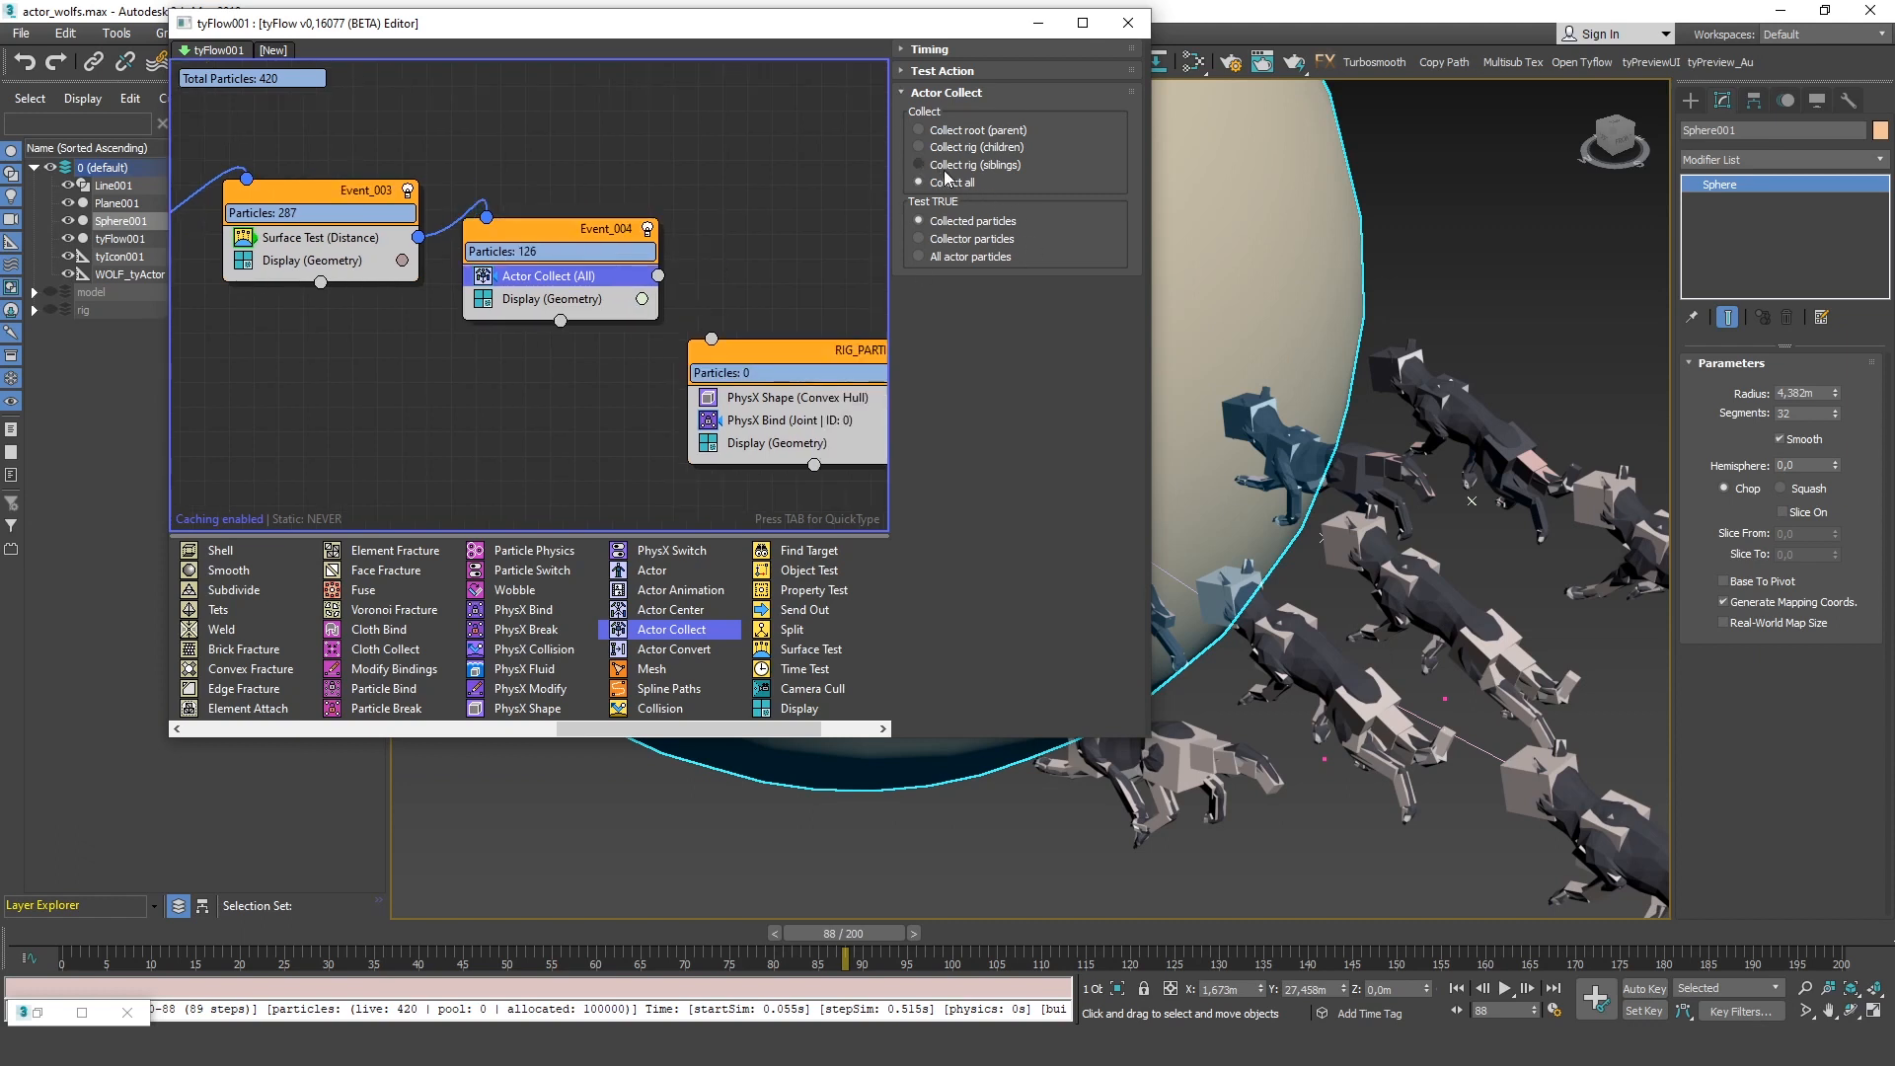
click(979, 166)
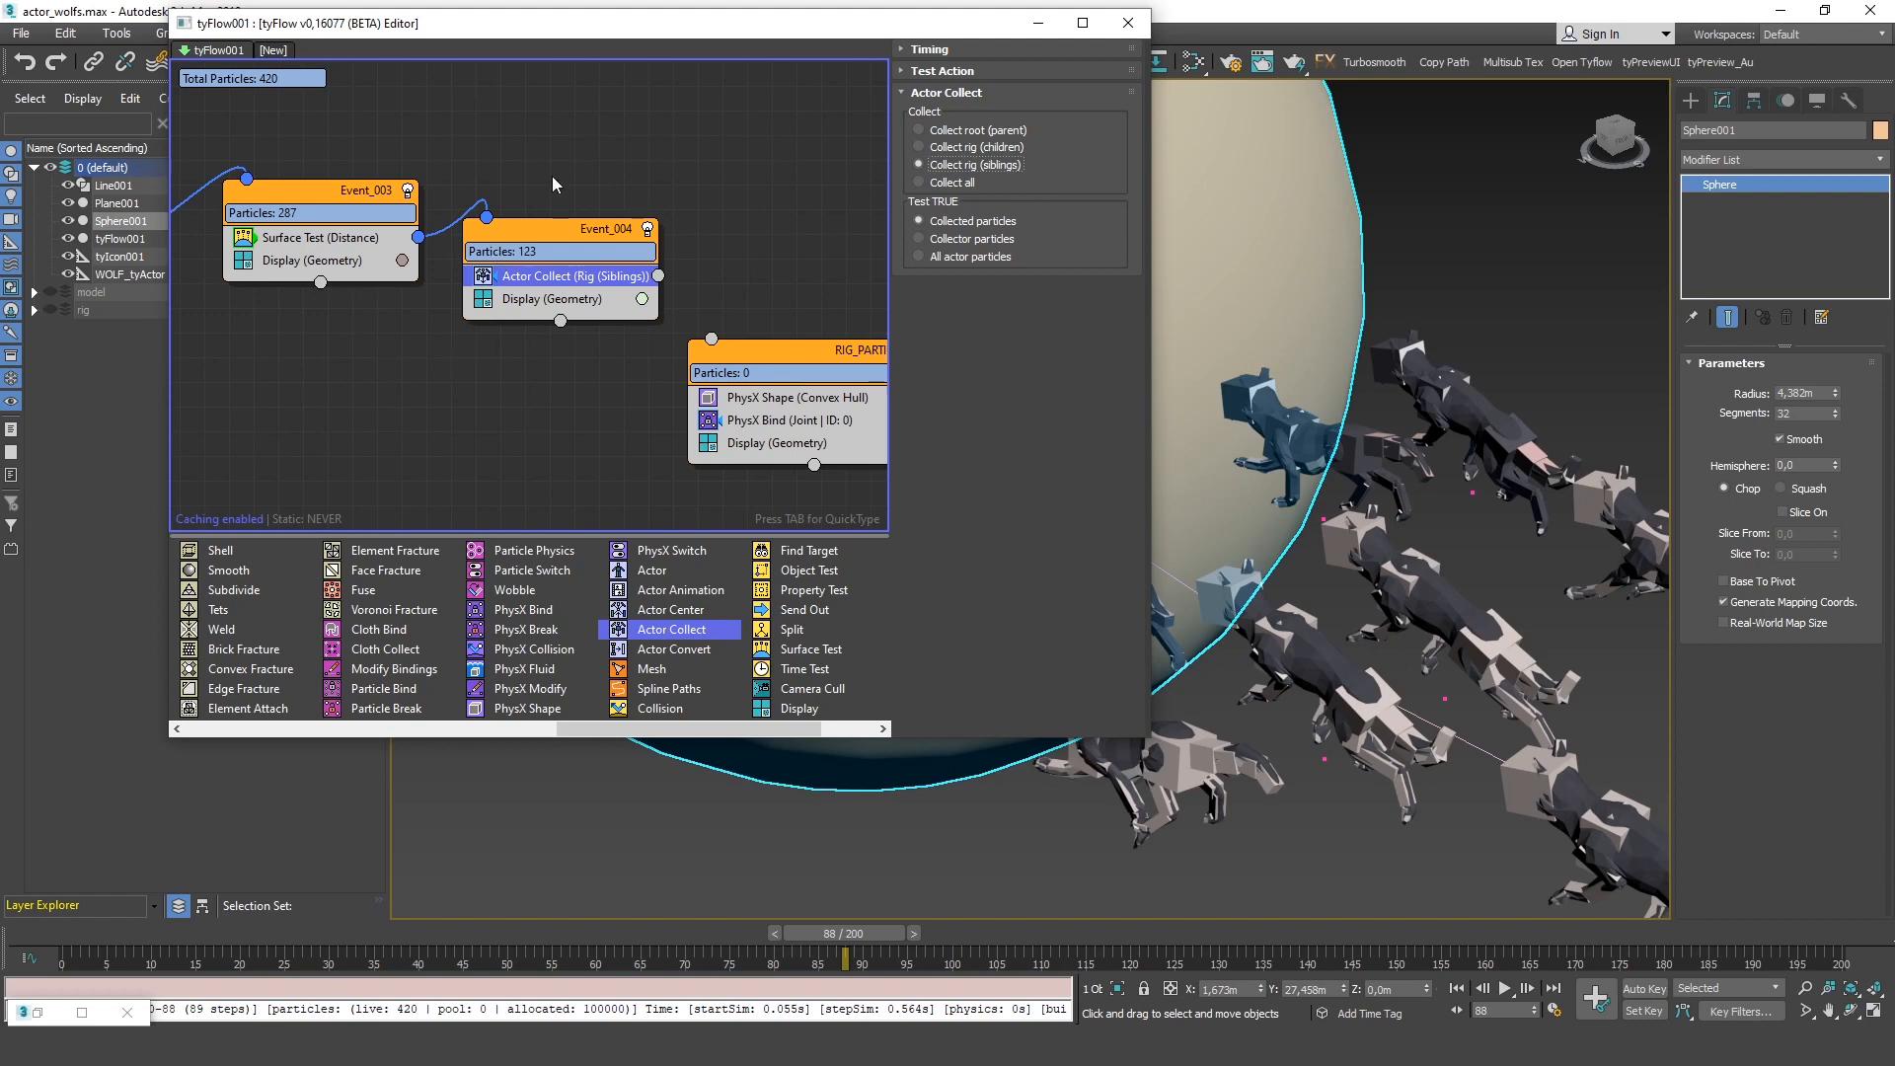
Move the RIG_PARTICLES event closer to Event_004 and wire the Actor Collect output into it
drag(749, 351, 743, 321)
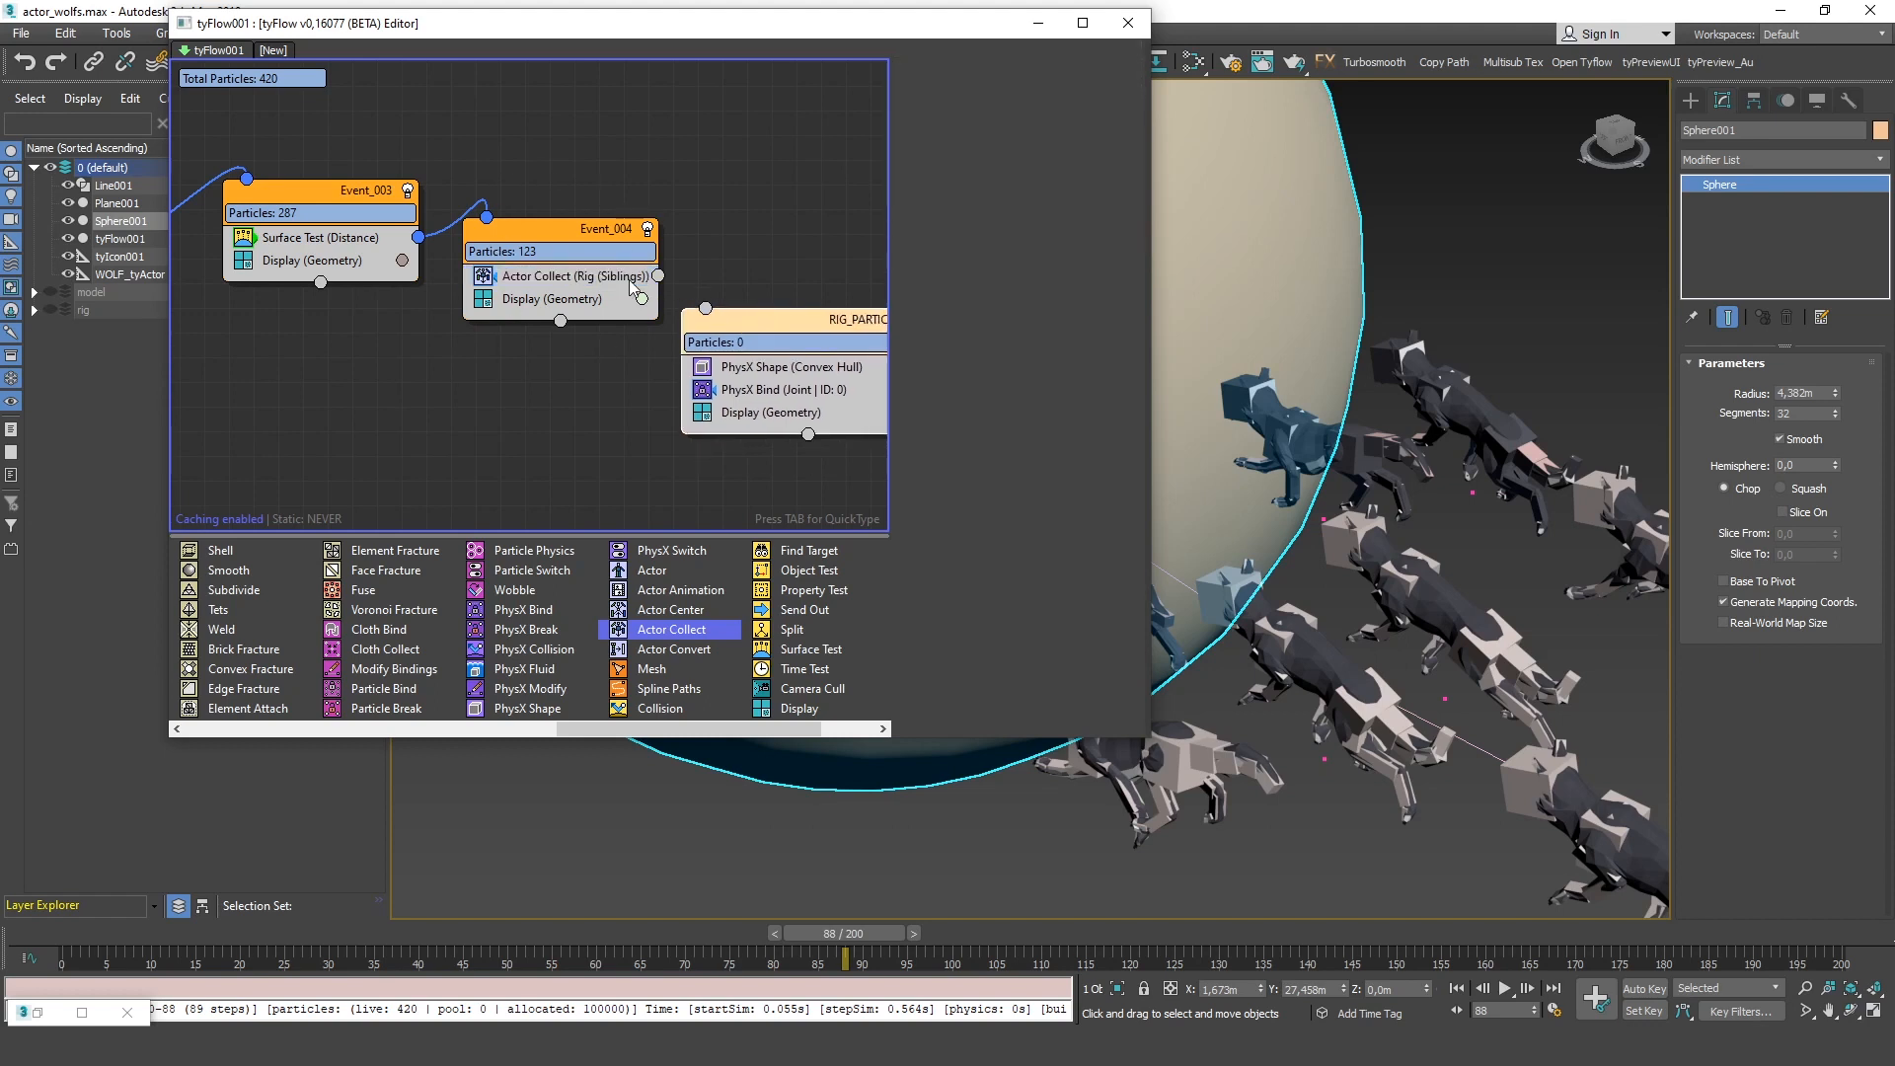
drag(658, 275, 712, 332)
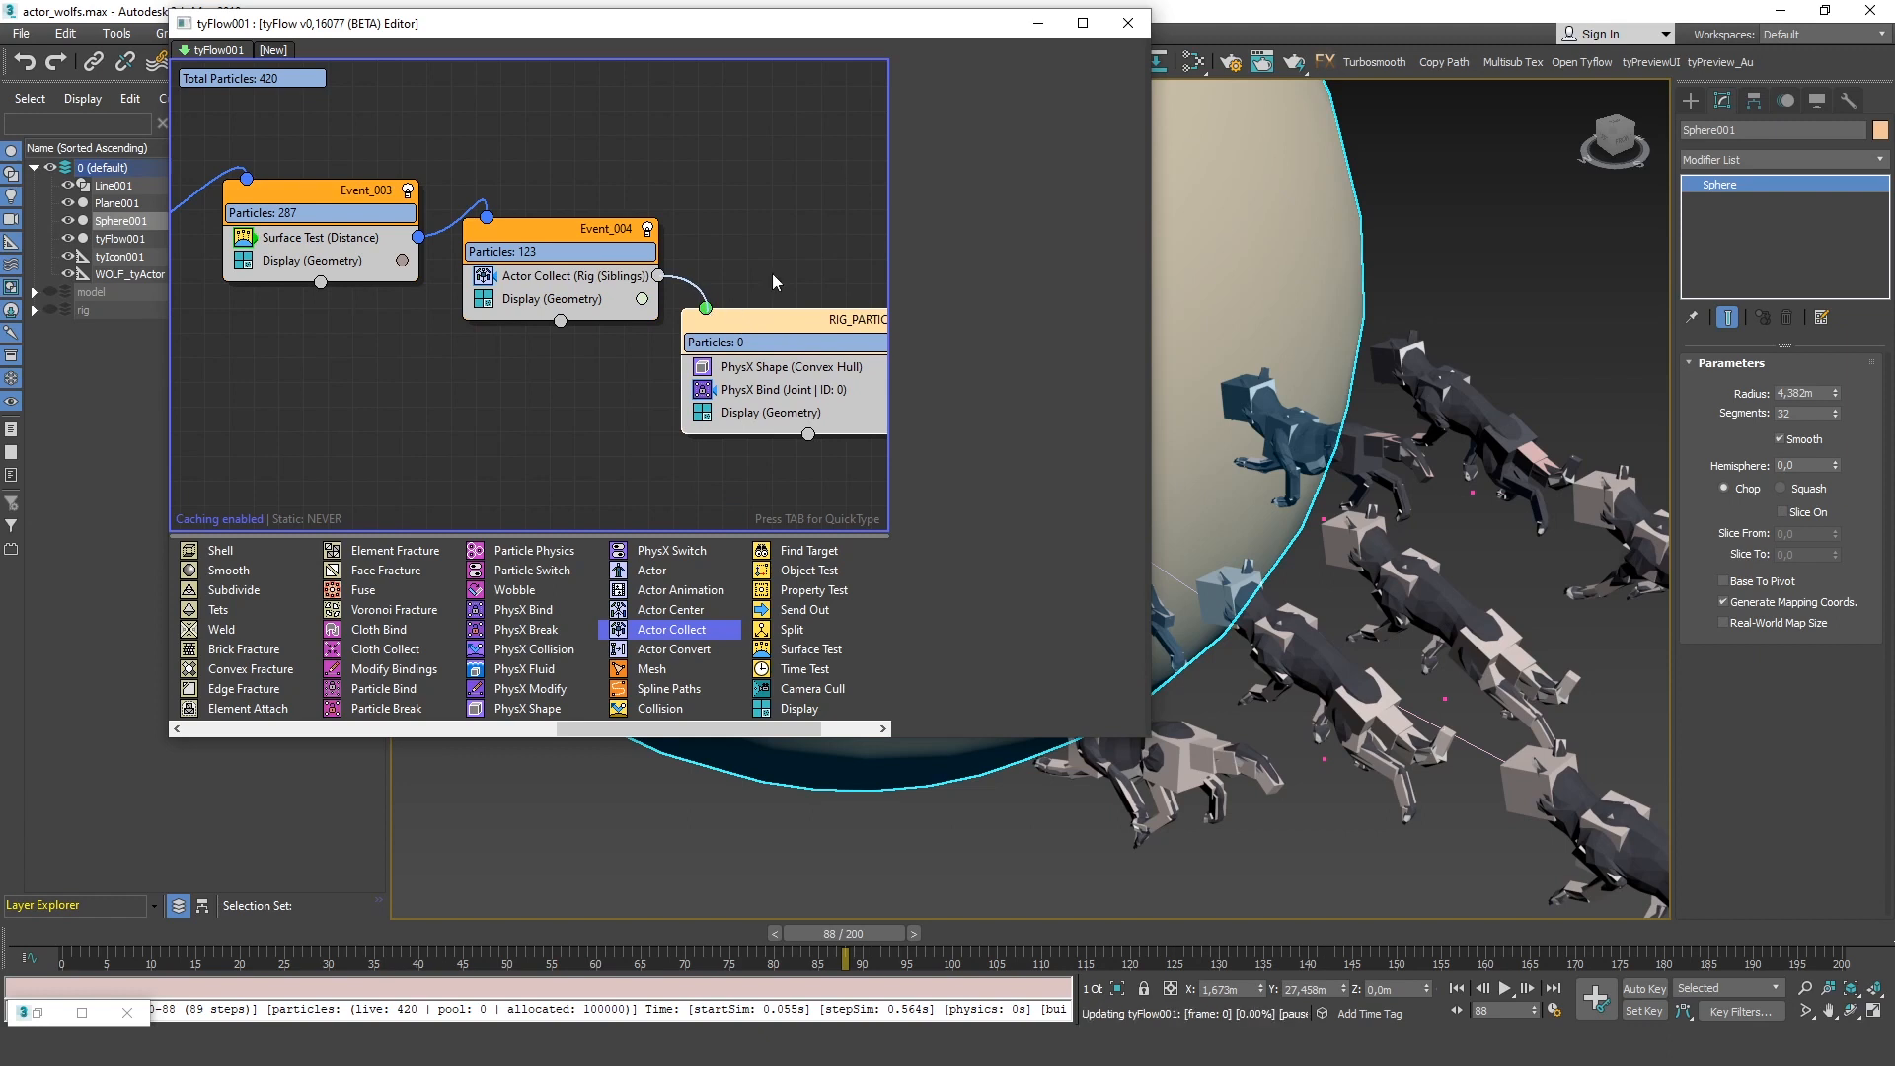
middle_drag(790, 275, 684, 265)
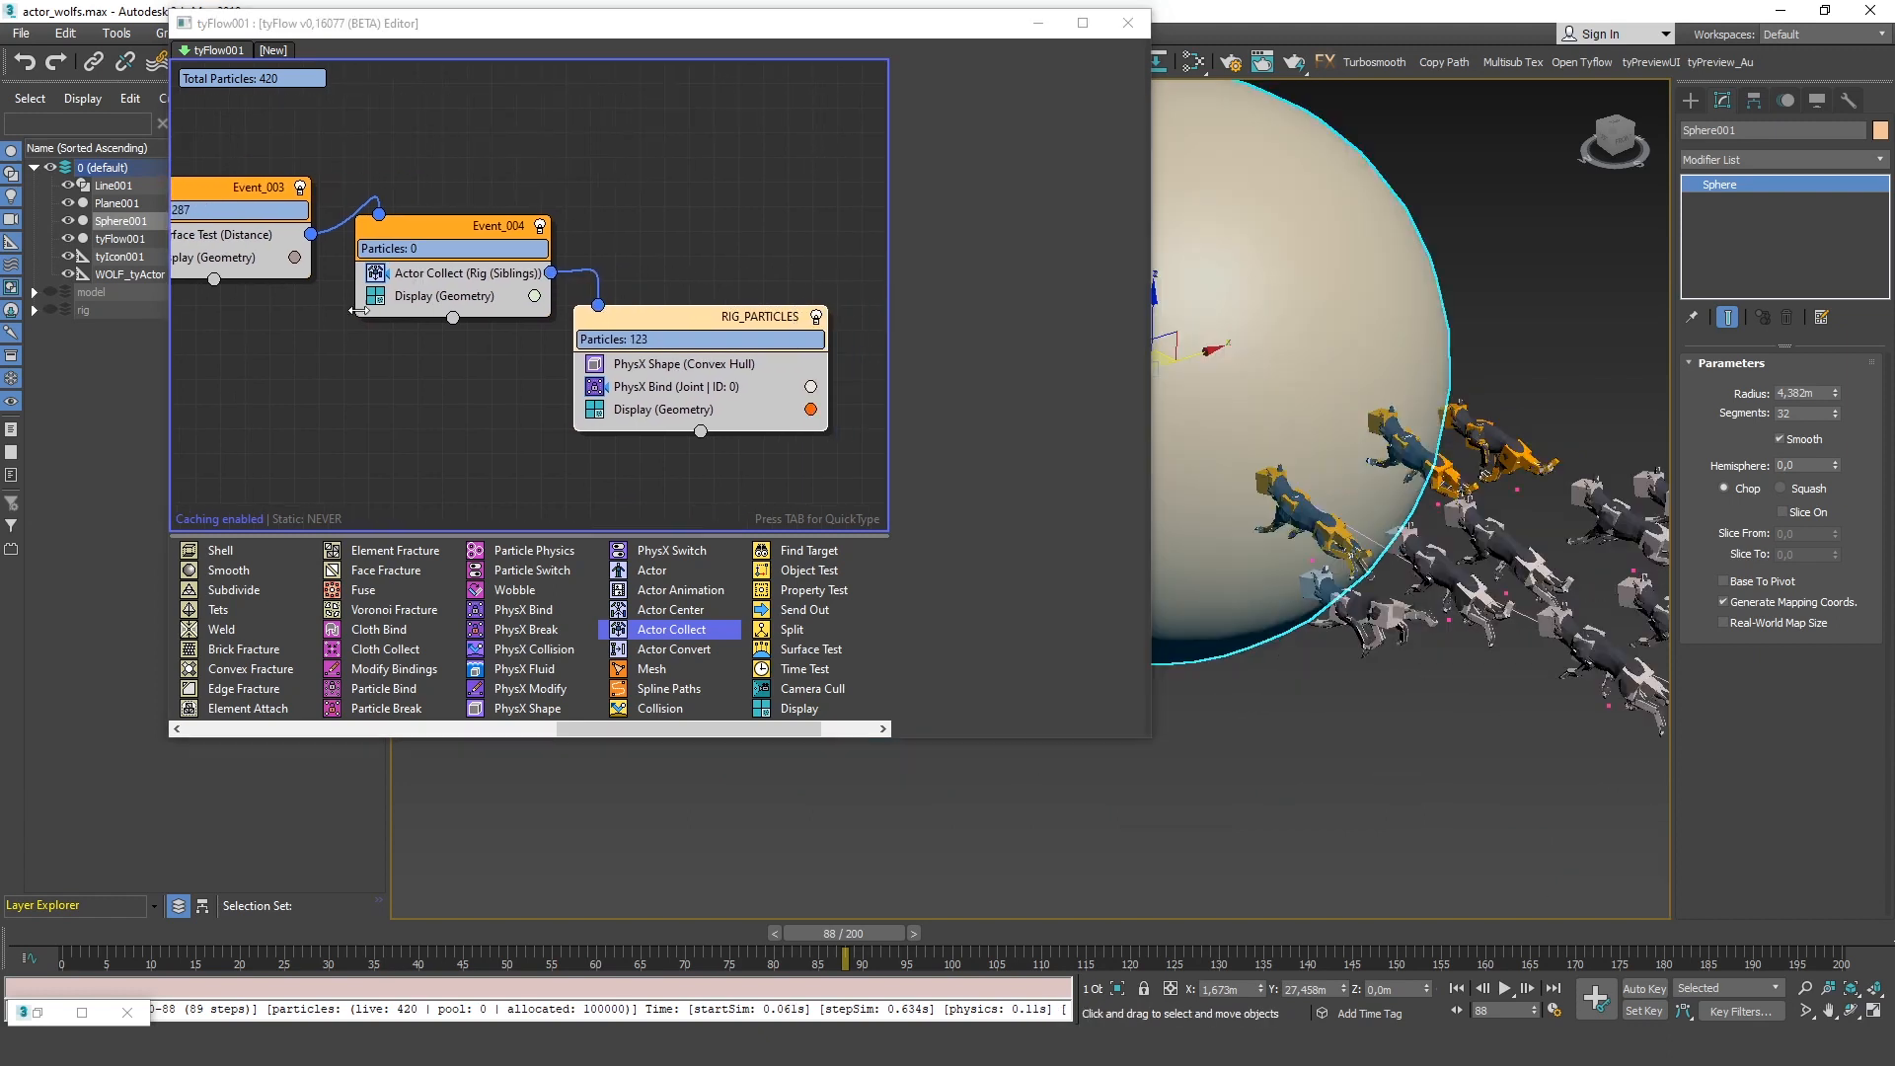
Examine the Actor operator's settings in Event_002 and step between frames 87 and 88 to inspect the wolves at the sphere
middle_drag(415, 395, 494, 398)
middle_drag(345, 259, 362, 262)
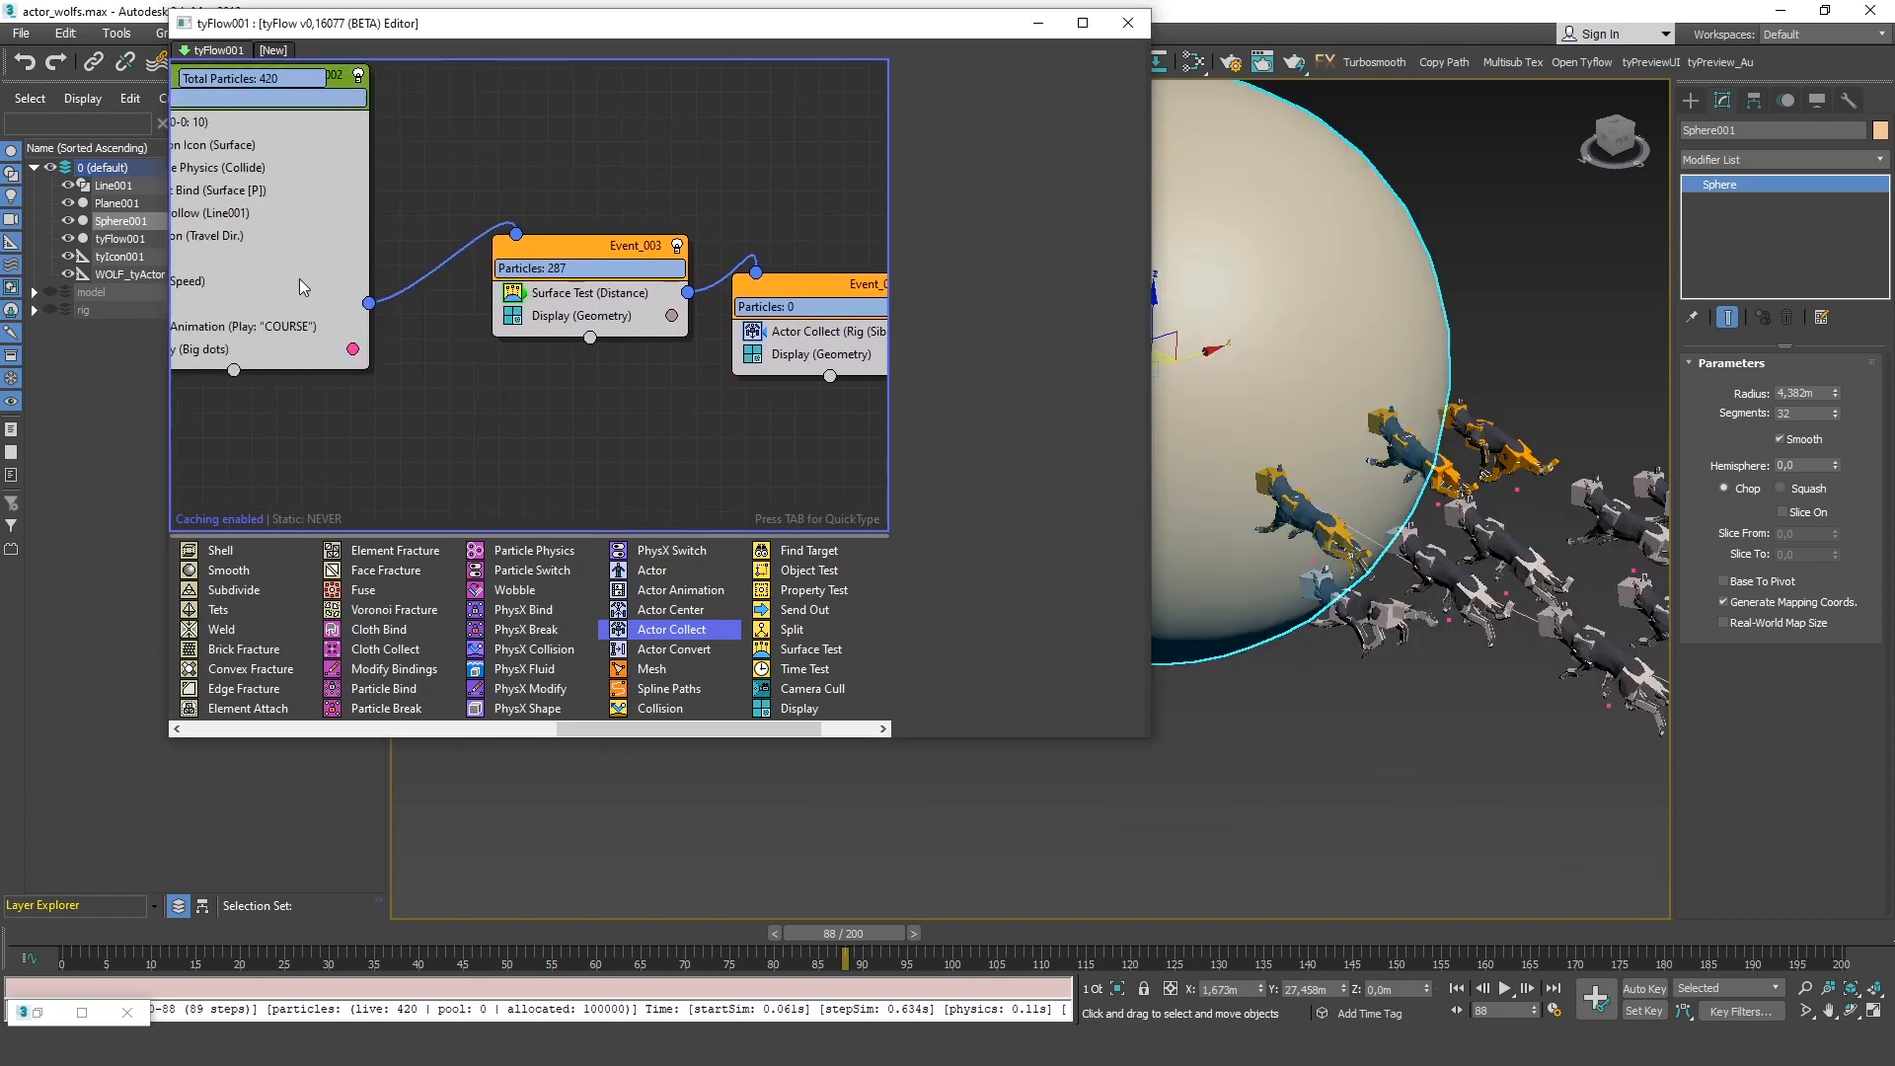
click(297, 298)
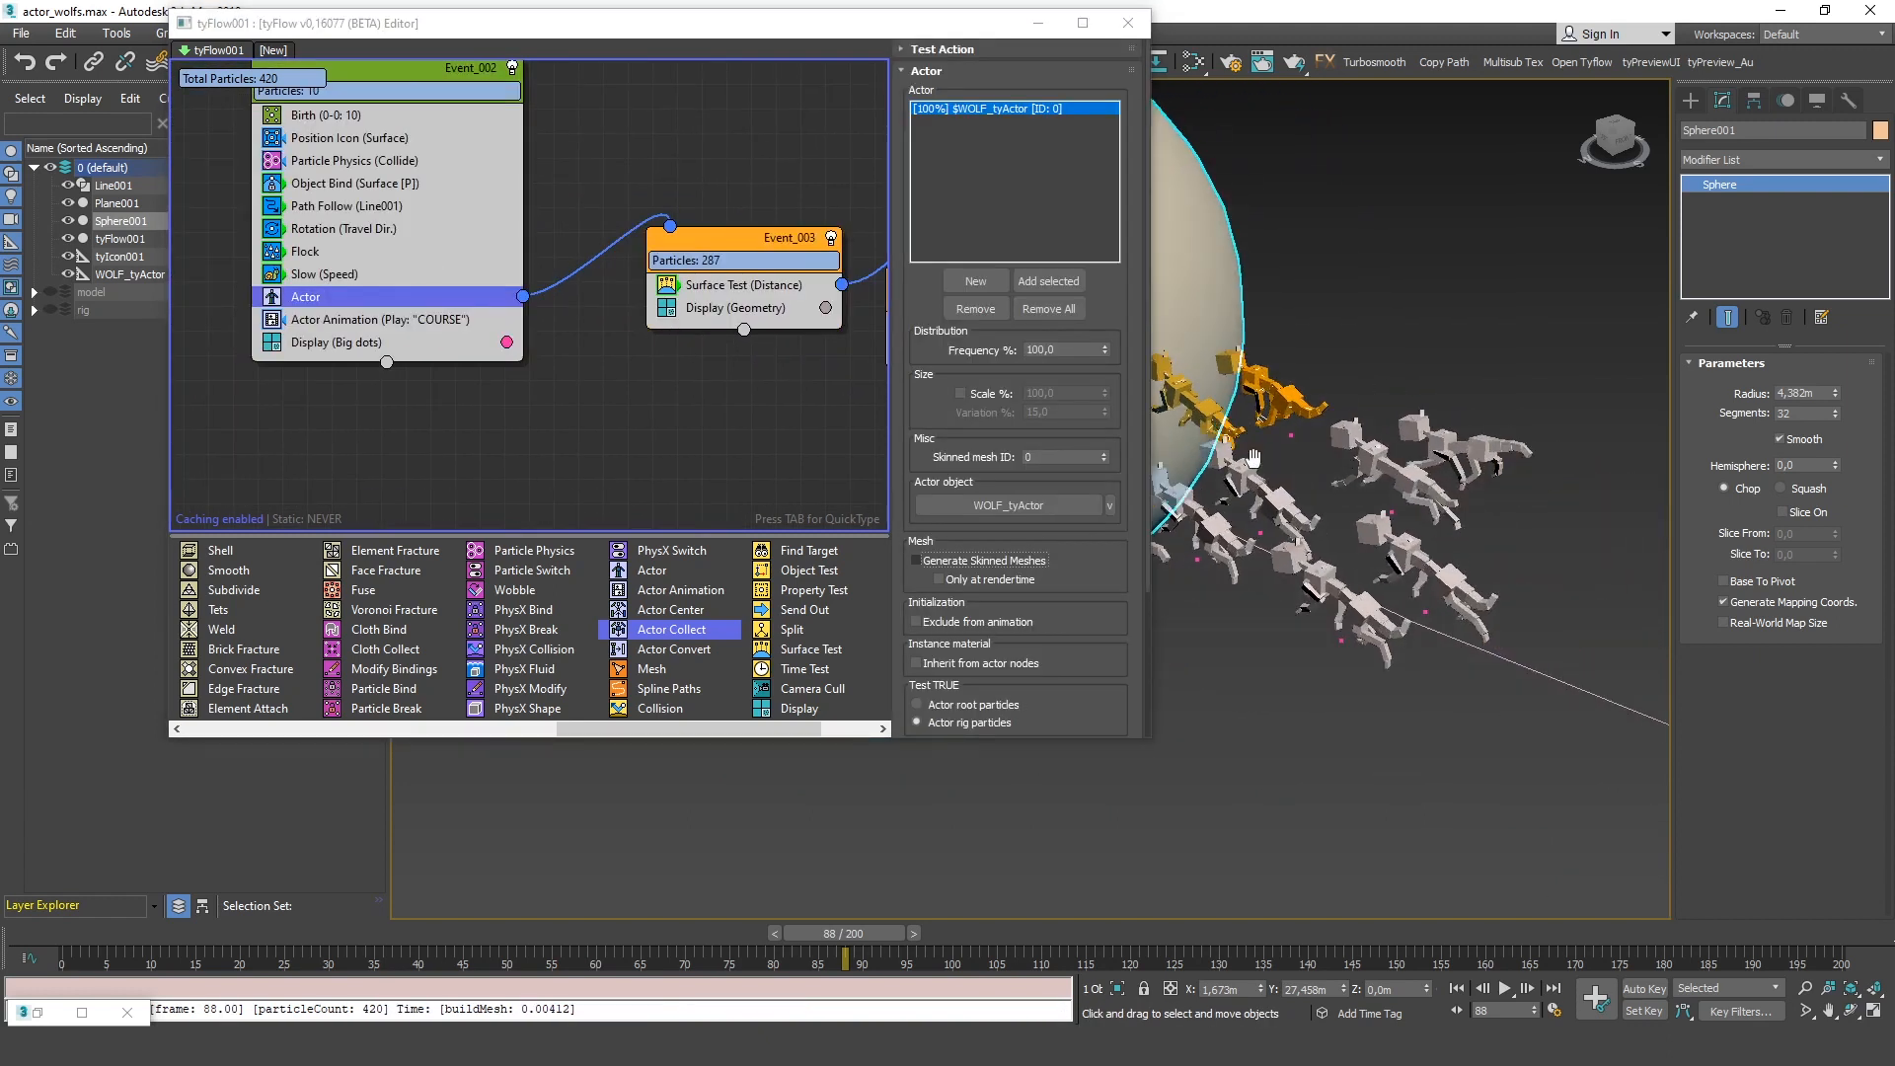
key(comma)
key(comma)
key(comma)
key(comma)
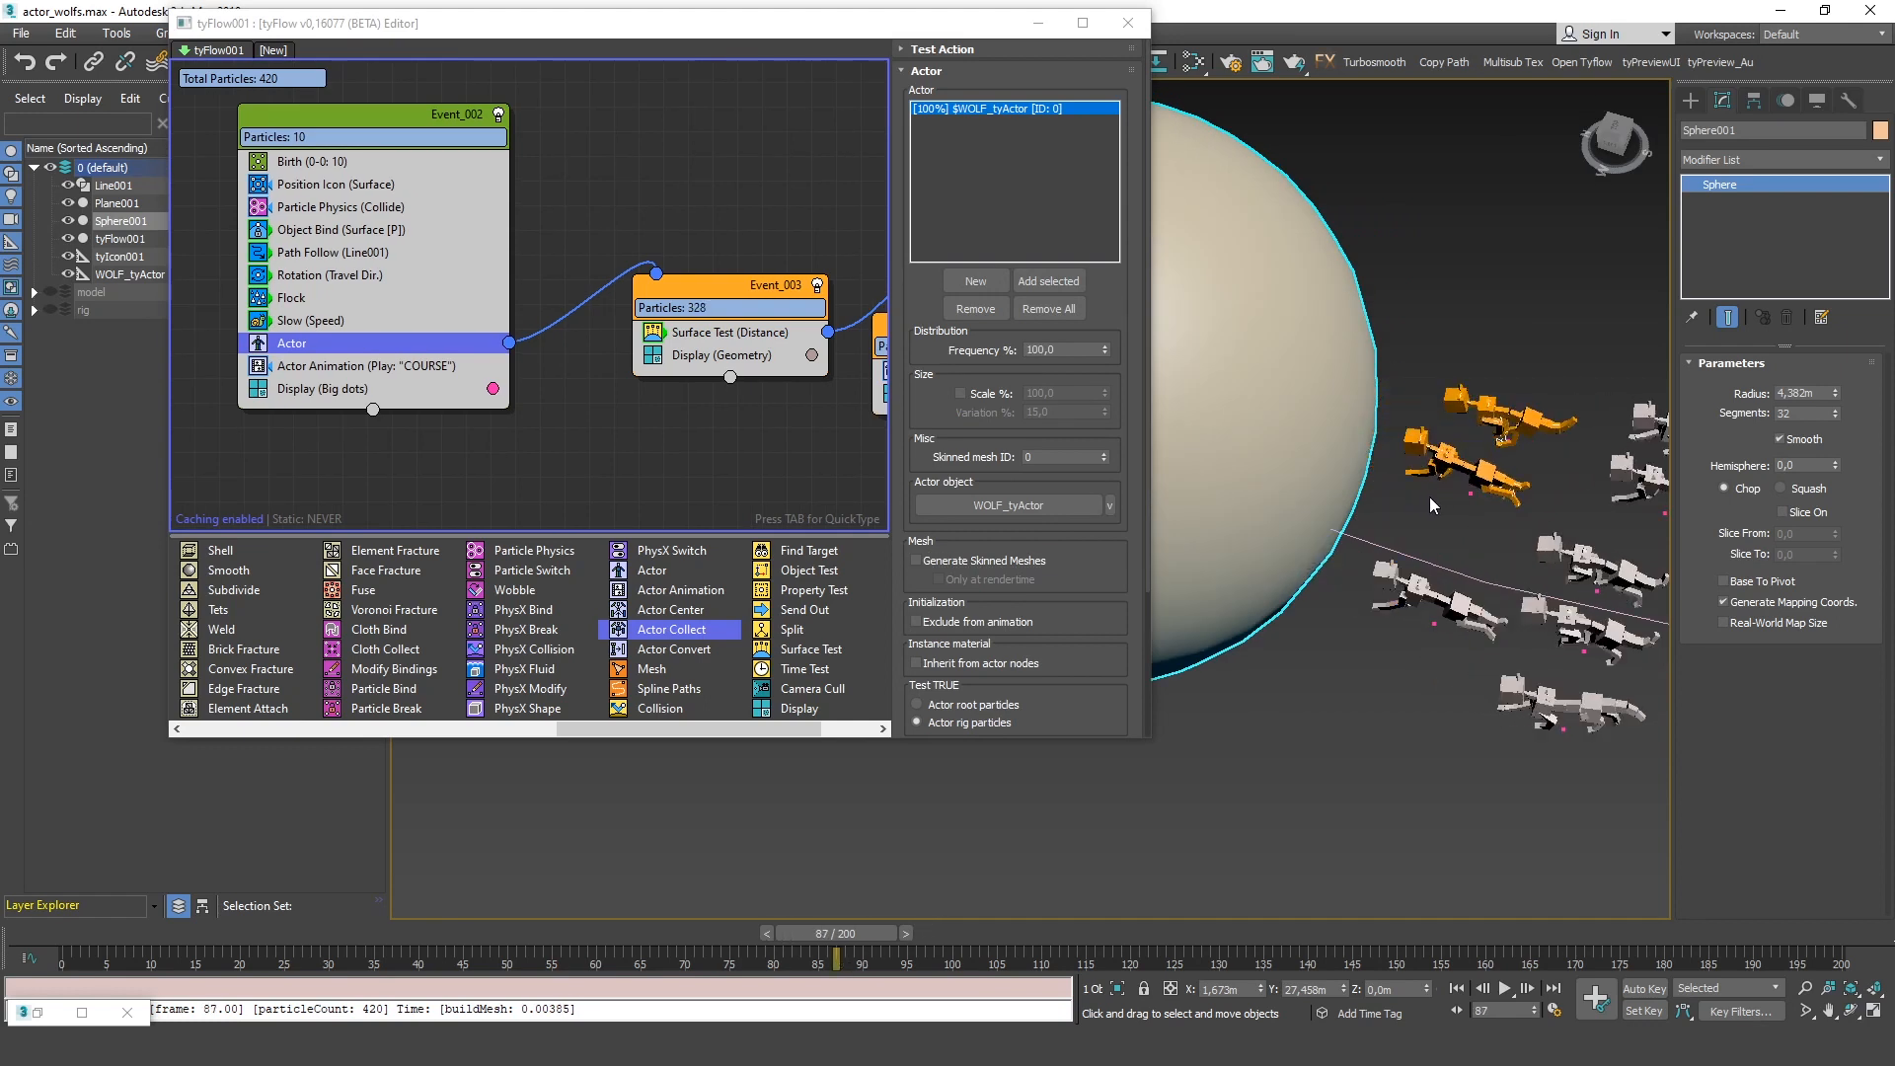
key(period)
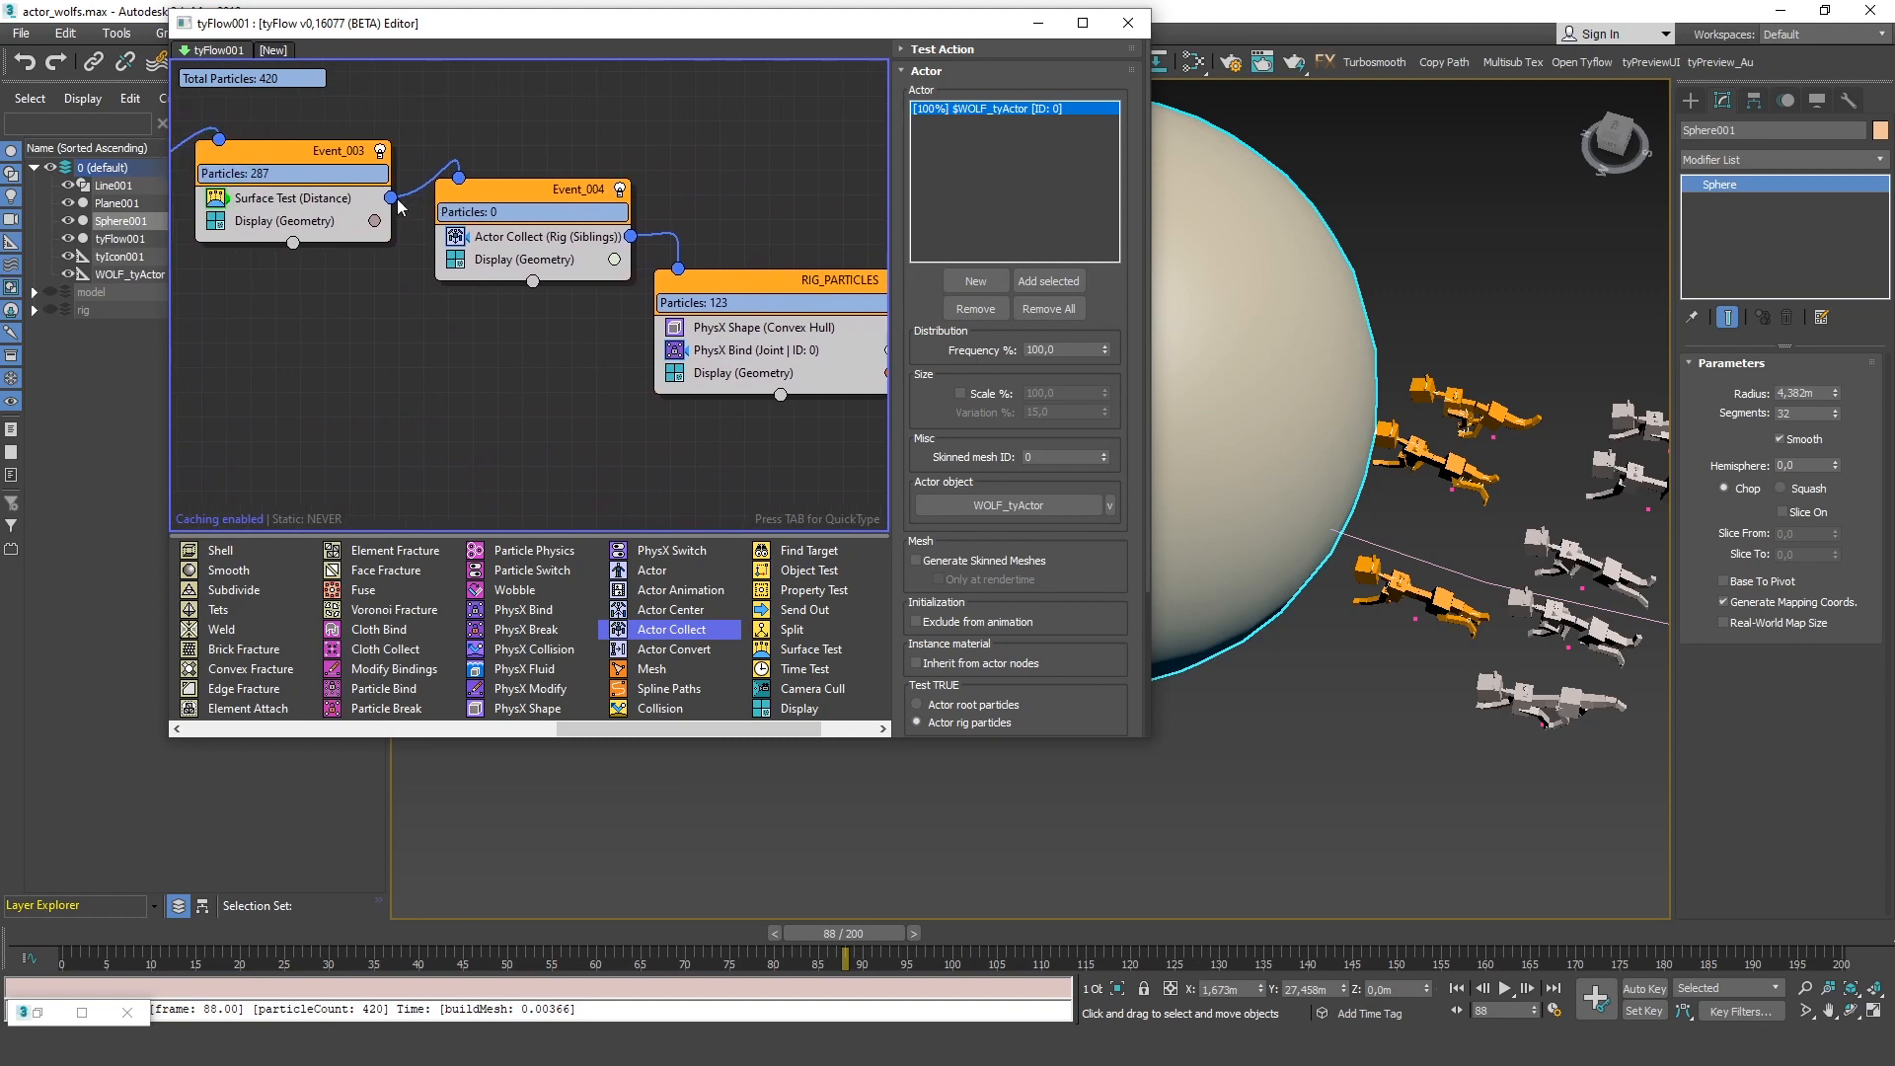
Try wiring the Surface Test of Event_003 directly to the RIG_PARTICLES event, bypassing Event_004
middle_drag(639, 203, 524, 178)
middle_drag(296, 168, 373, 212)
drag(353, 210, 754, 287)
scroll(1458, 454, up, 2)
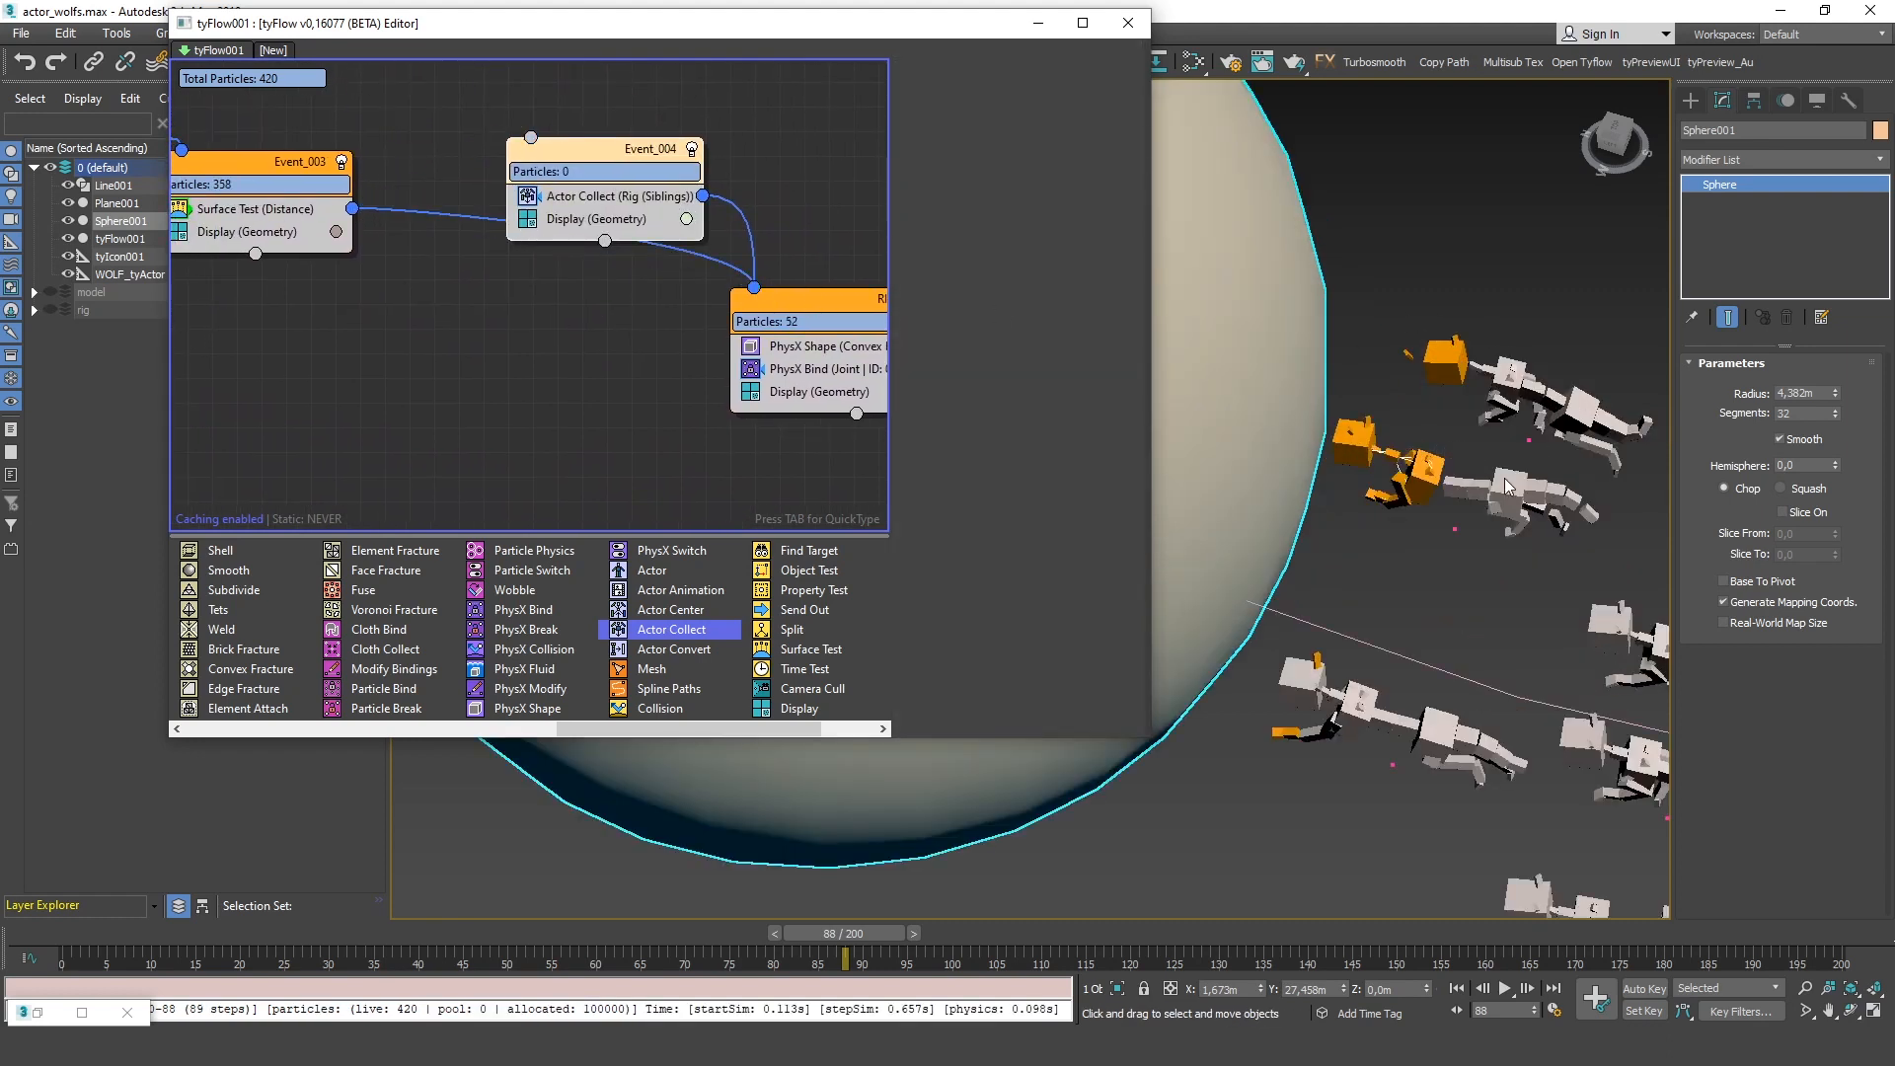
scroll(1493, 431, down, 3)
middle_drag(1493, 431, 1456, 419)
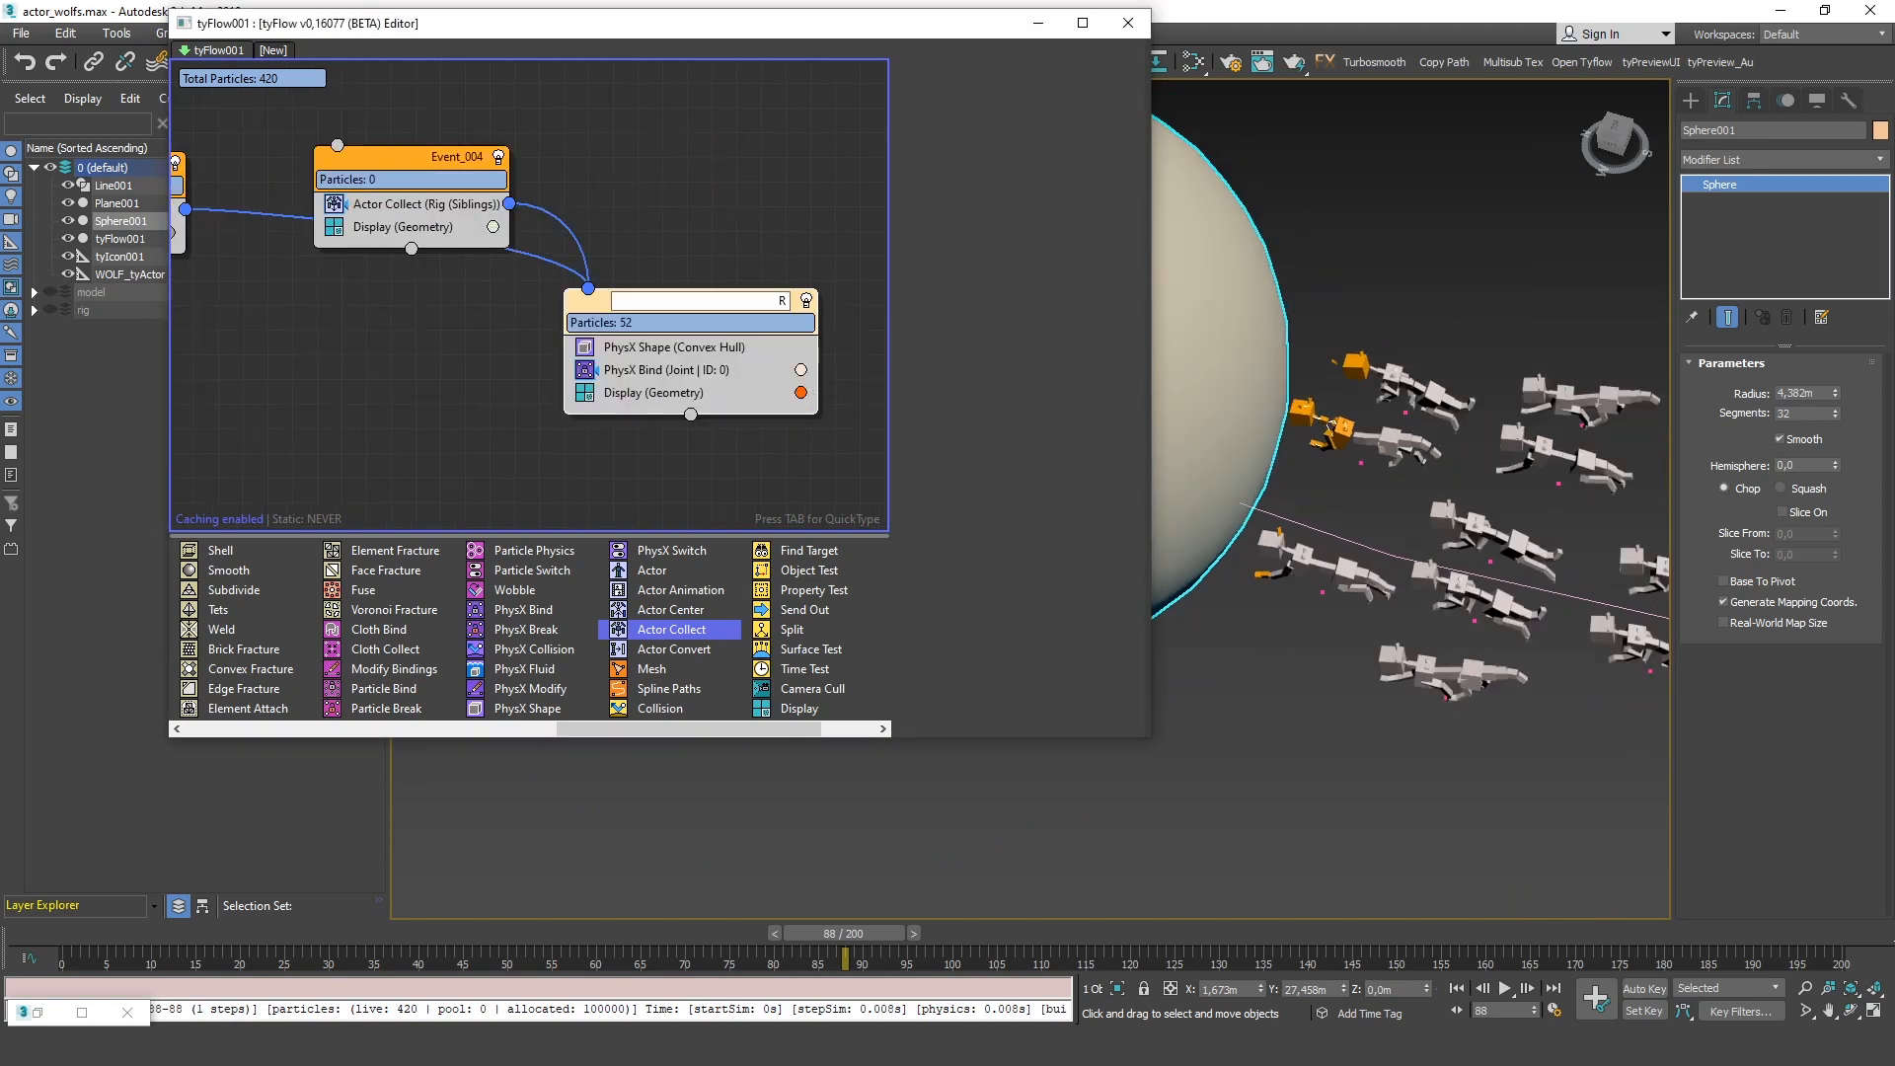
Rename the RIG_PARTICLES event as RAGDOLL and rewire the Surface Test's output to Event_004
text(DOLL)
key(Return)
click(276, 252)
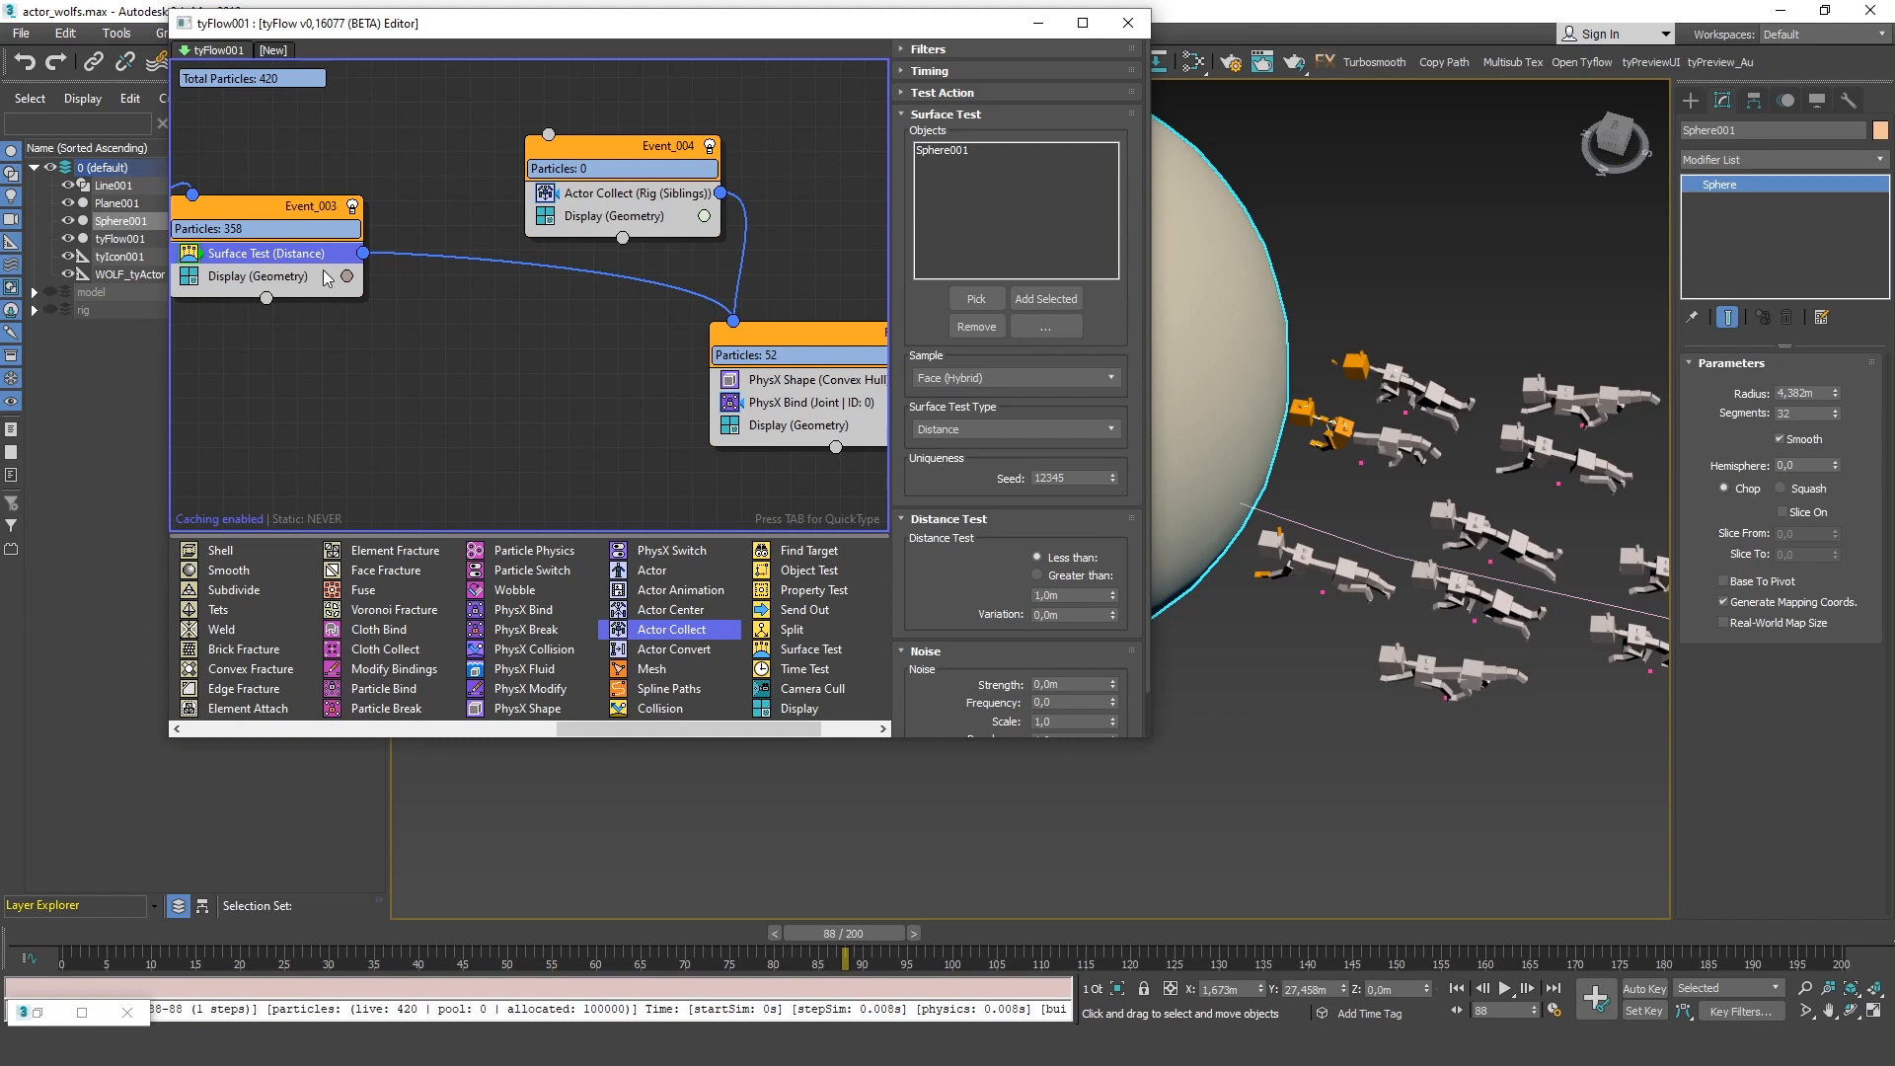
click(440, 215)
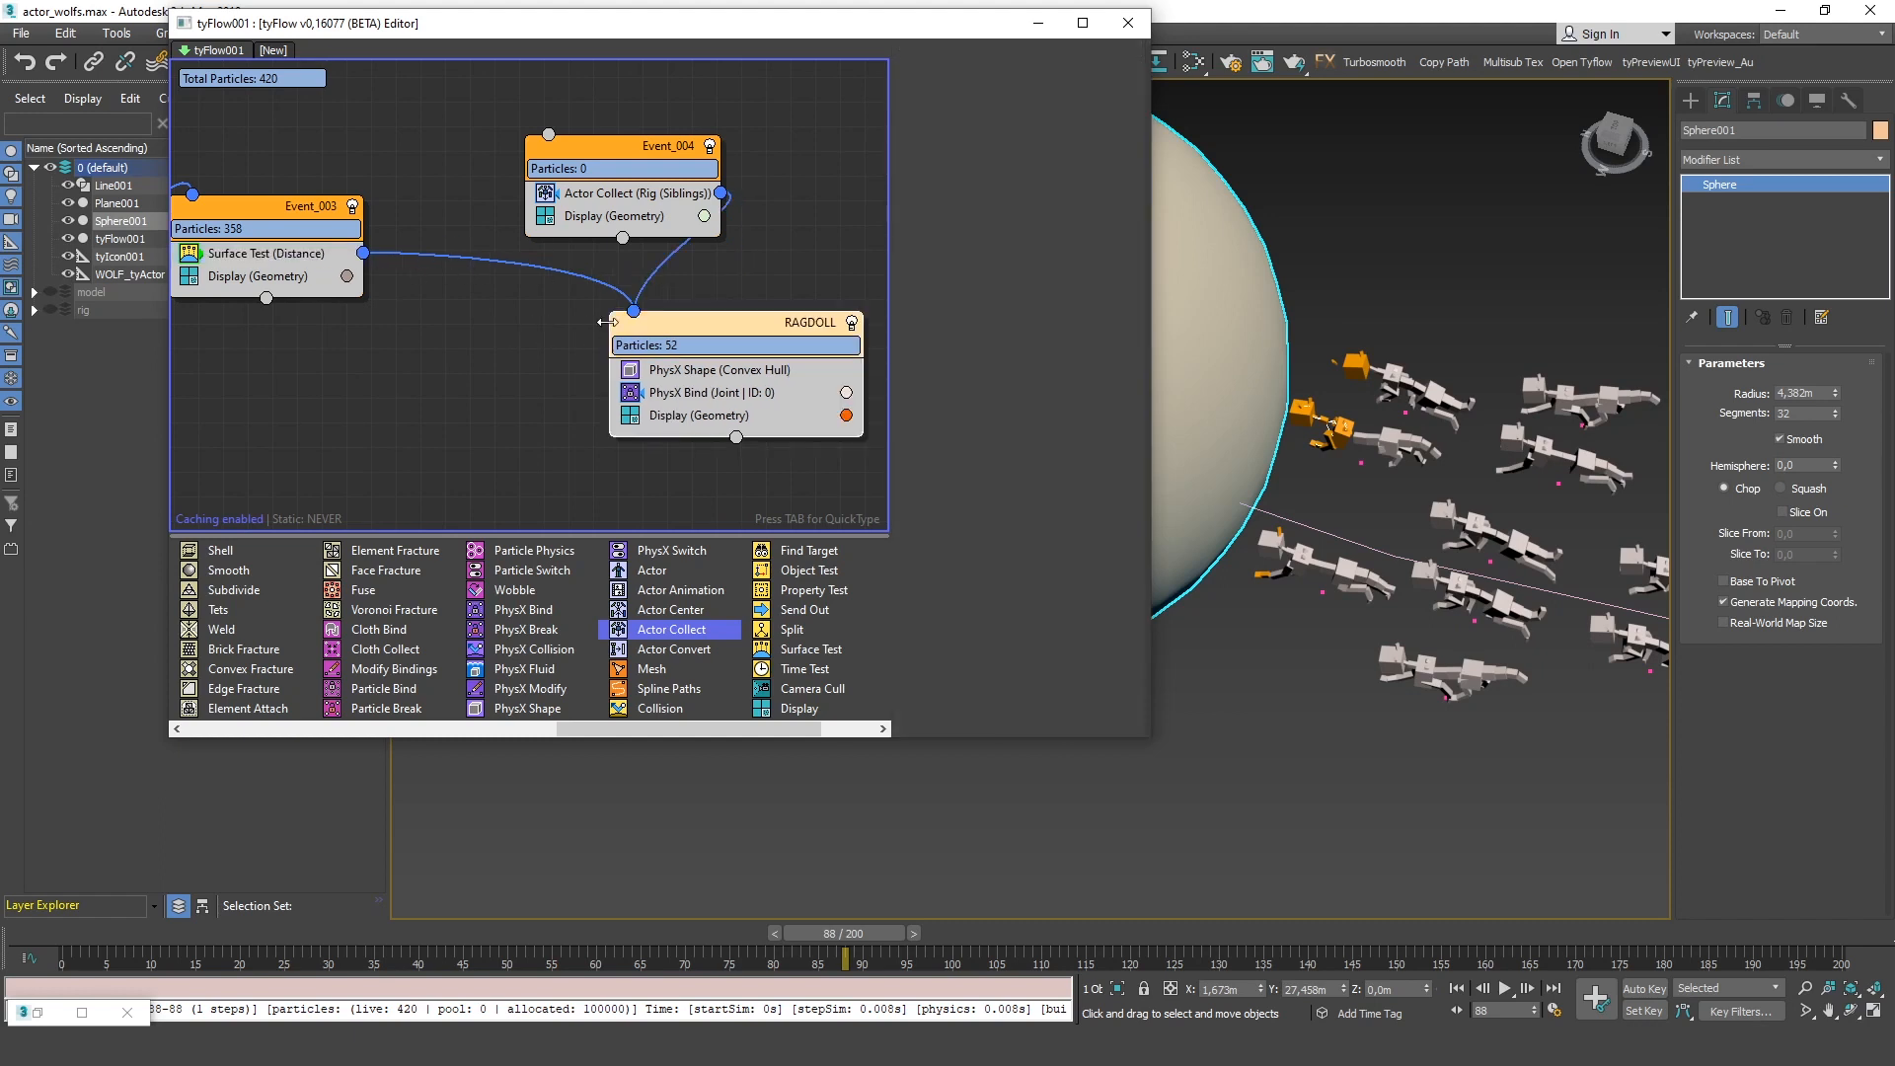
drag(561, 180, 457, 138)
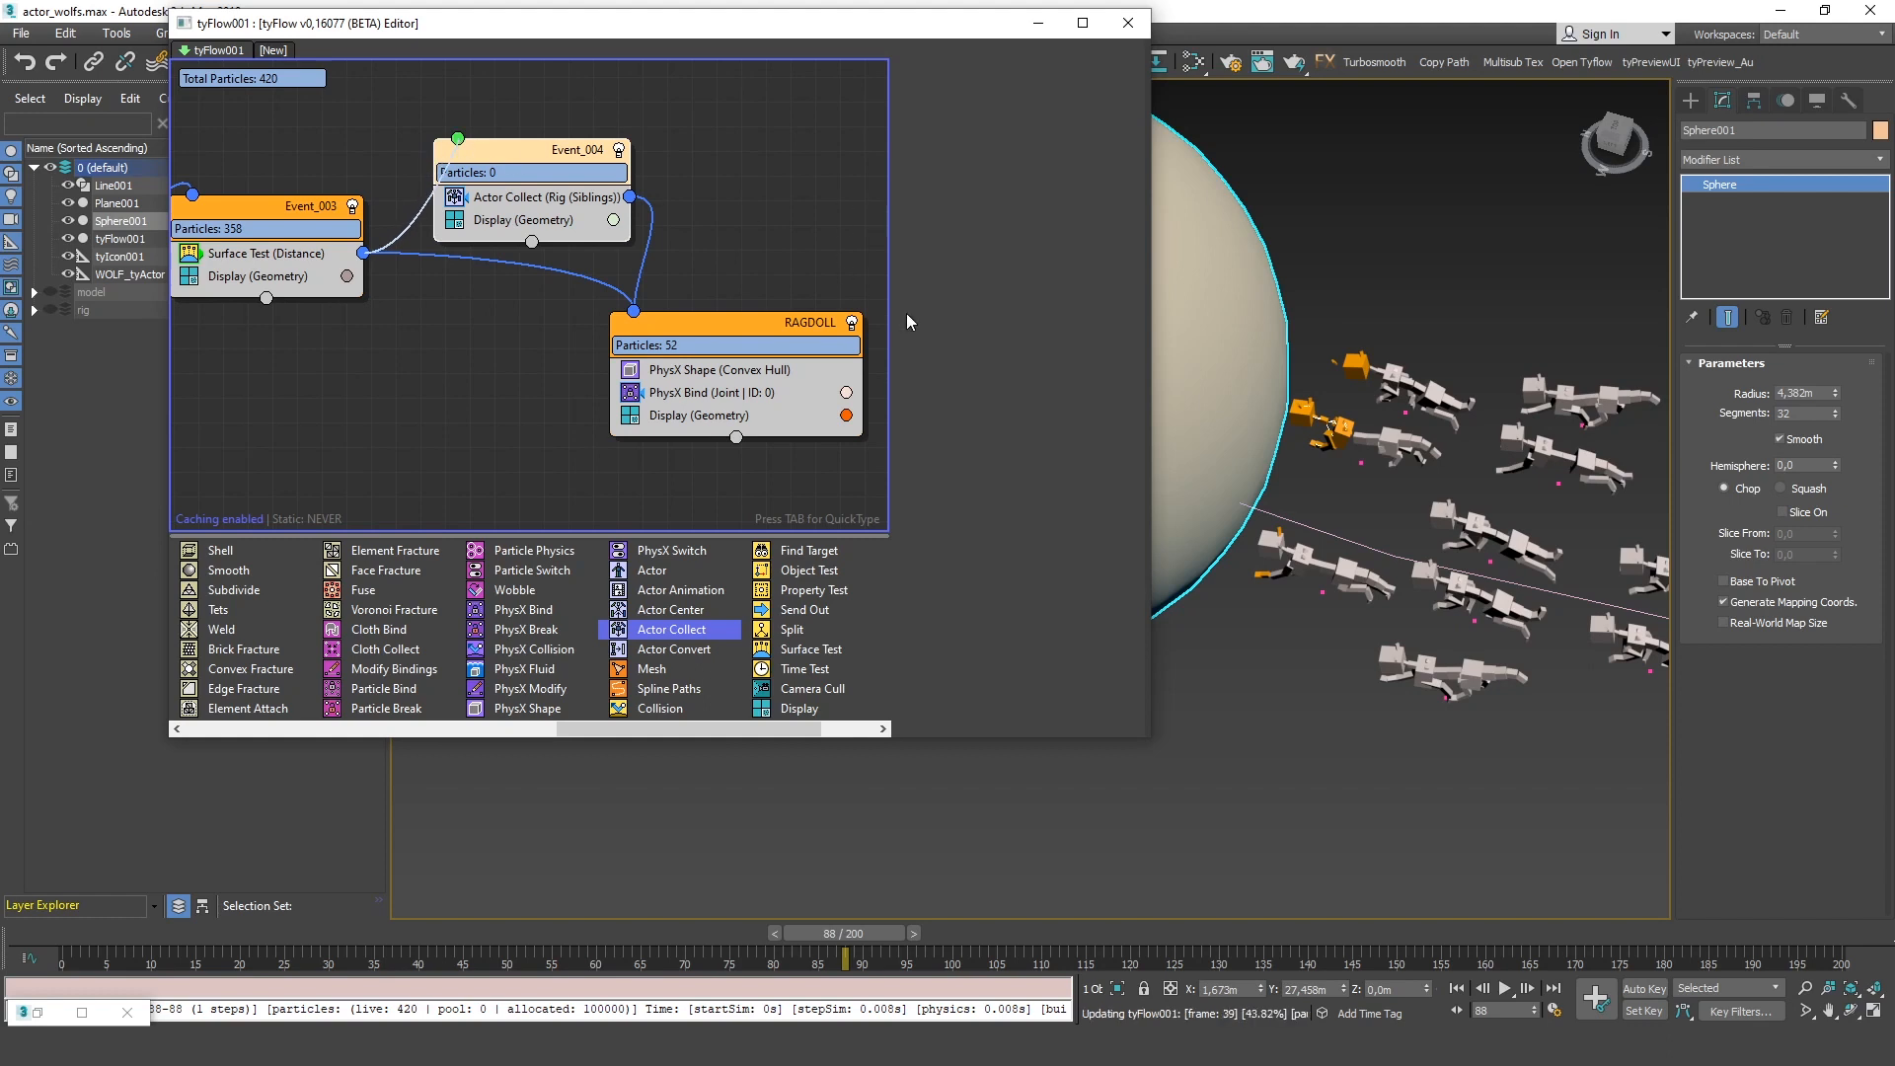
Add a PhysX Collision operator to the RAGDOLL event with Sphere001 as its collider
drag(666, 942, 703, 943)
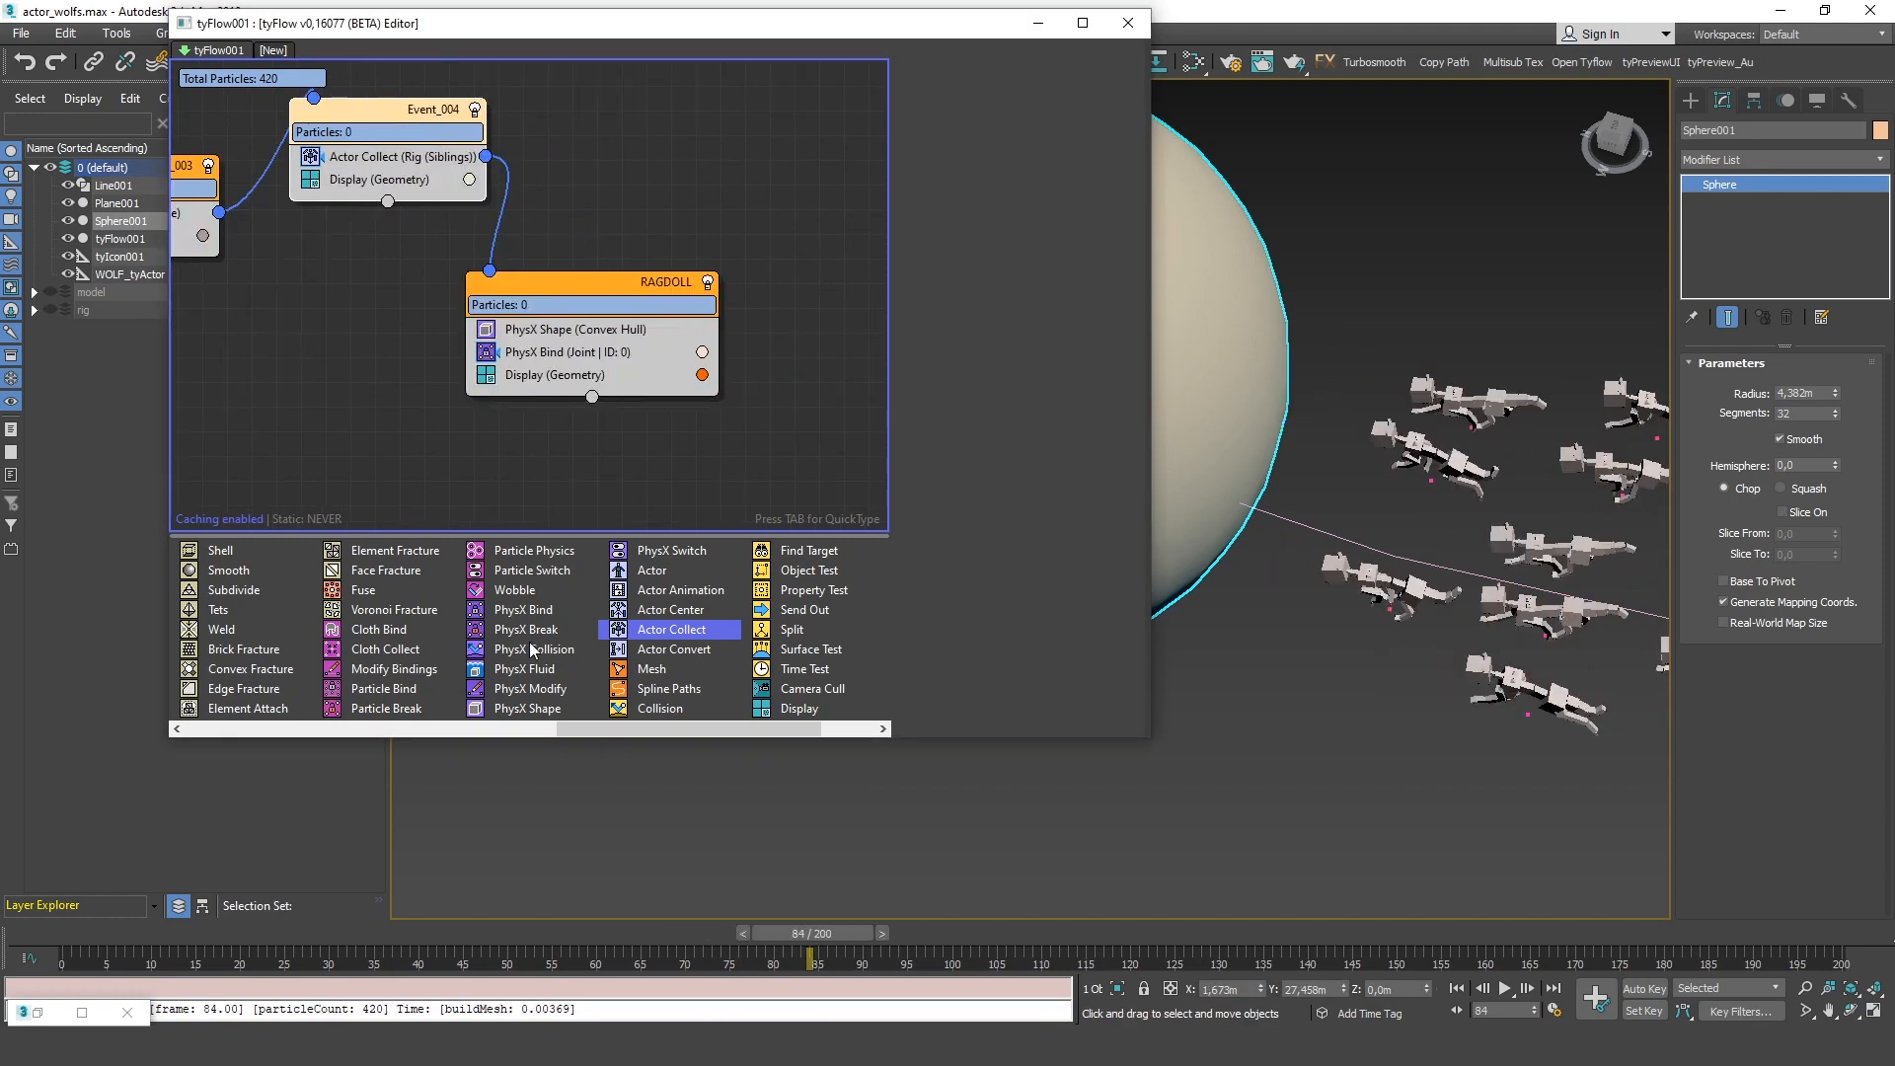
drag(530, 651, 603, 347)
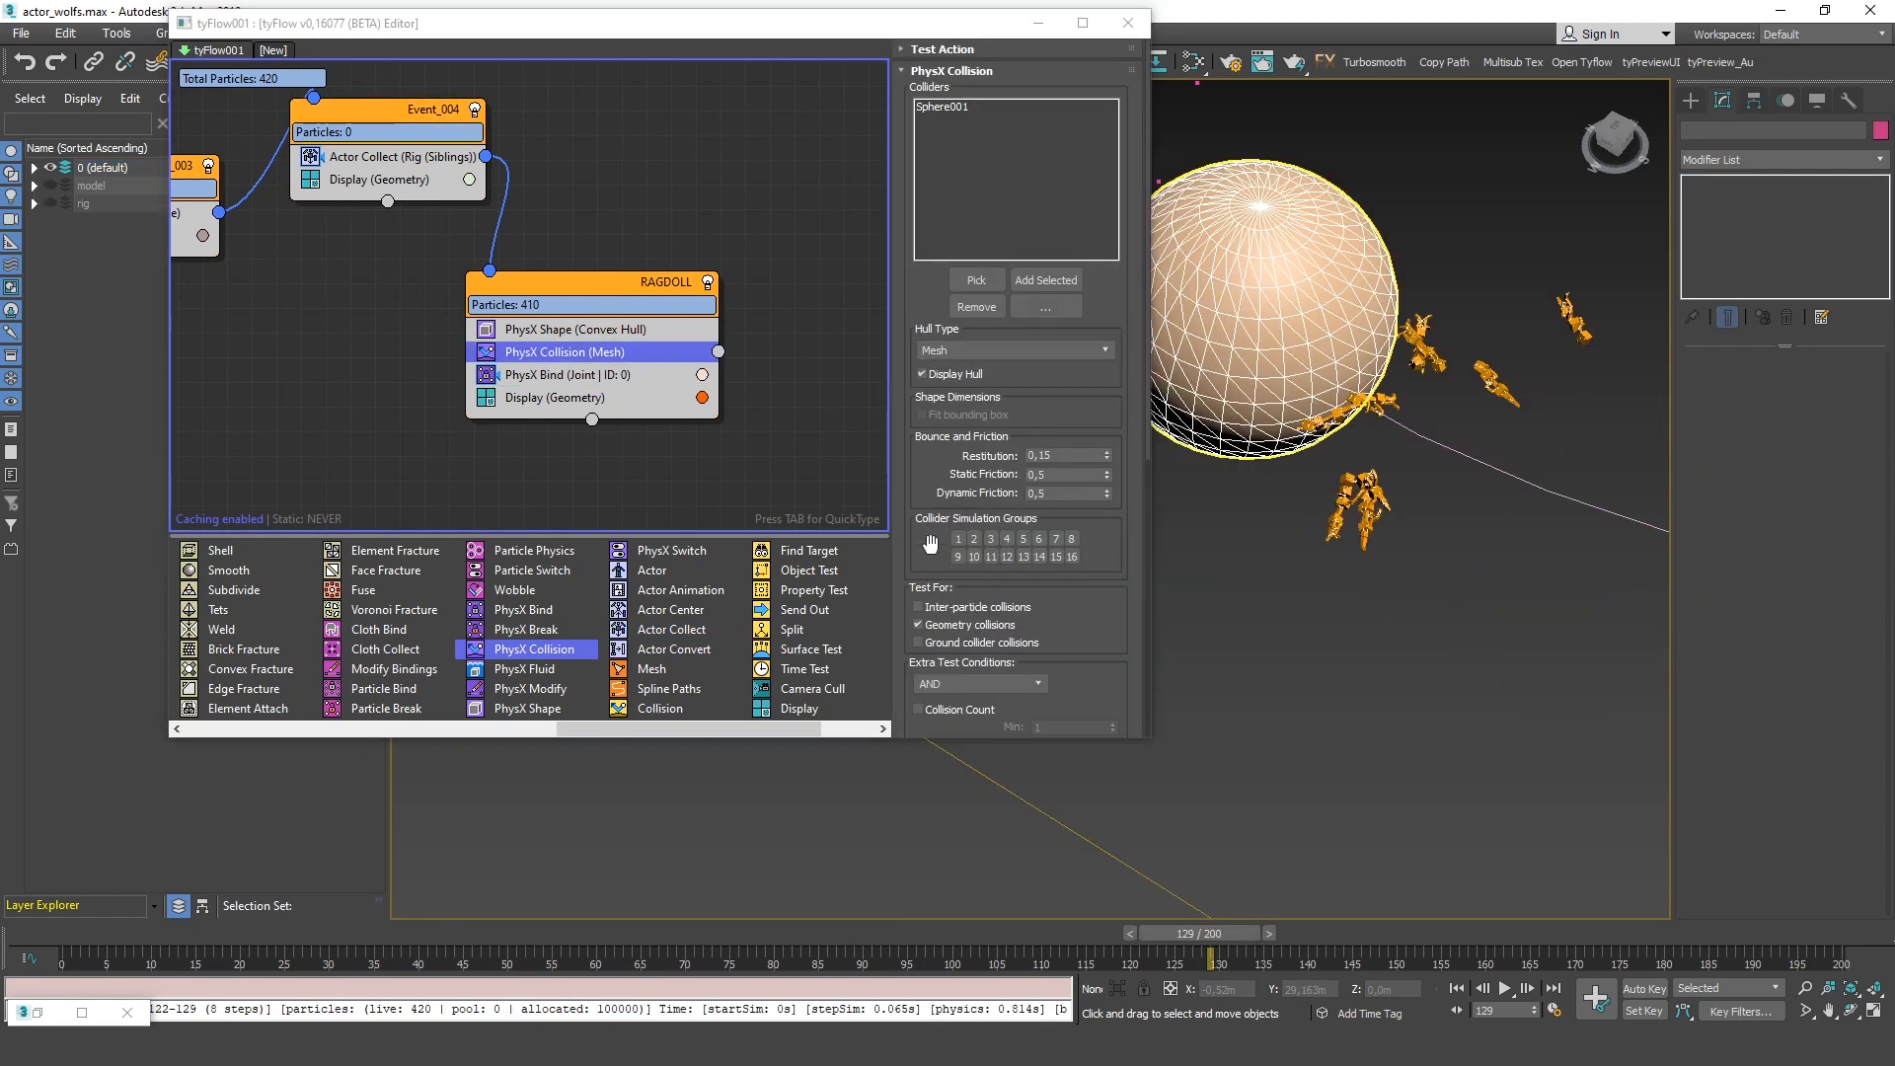
Compare the bounce, friction, mass and collision settings of PhysX Shape with those of PhysX Collision in the RAGDOLL event
click(590, 332)
scroll(950, 598, down, 2)
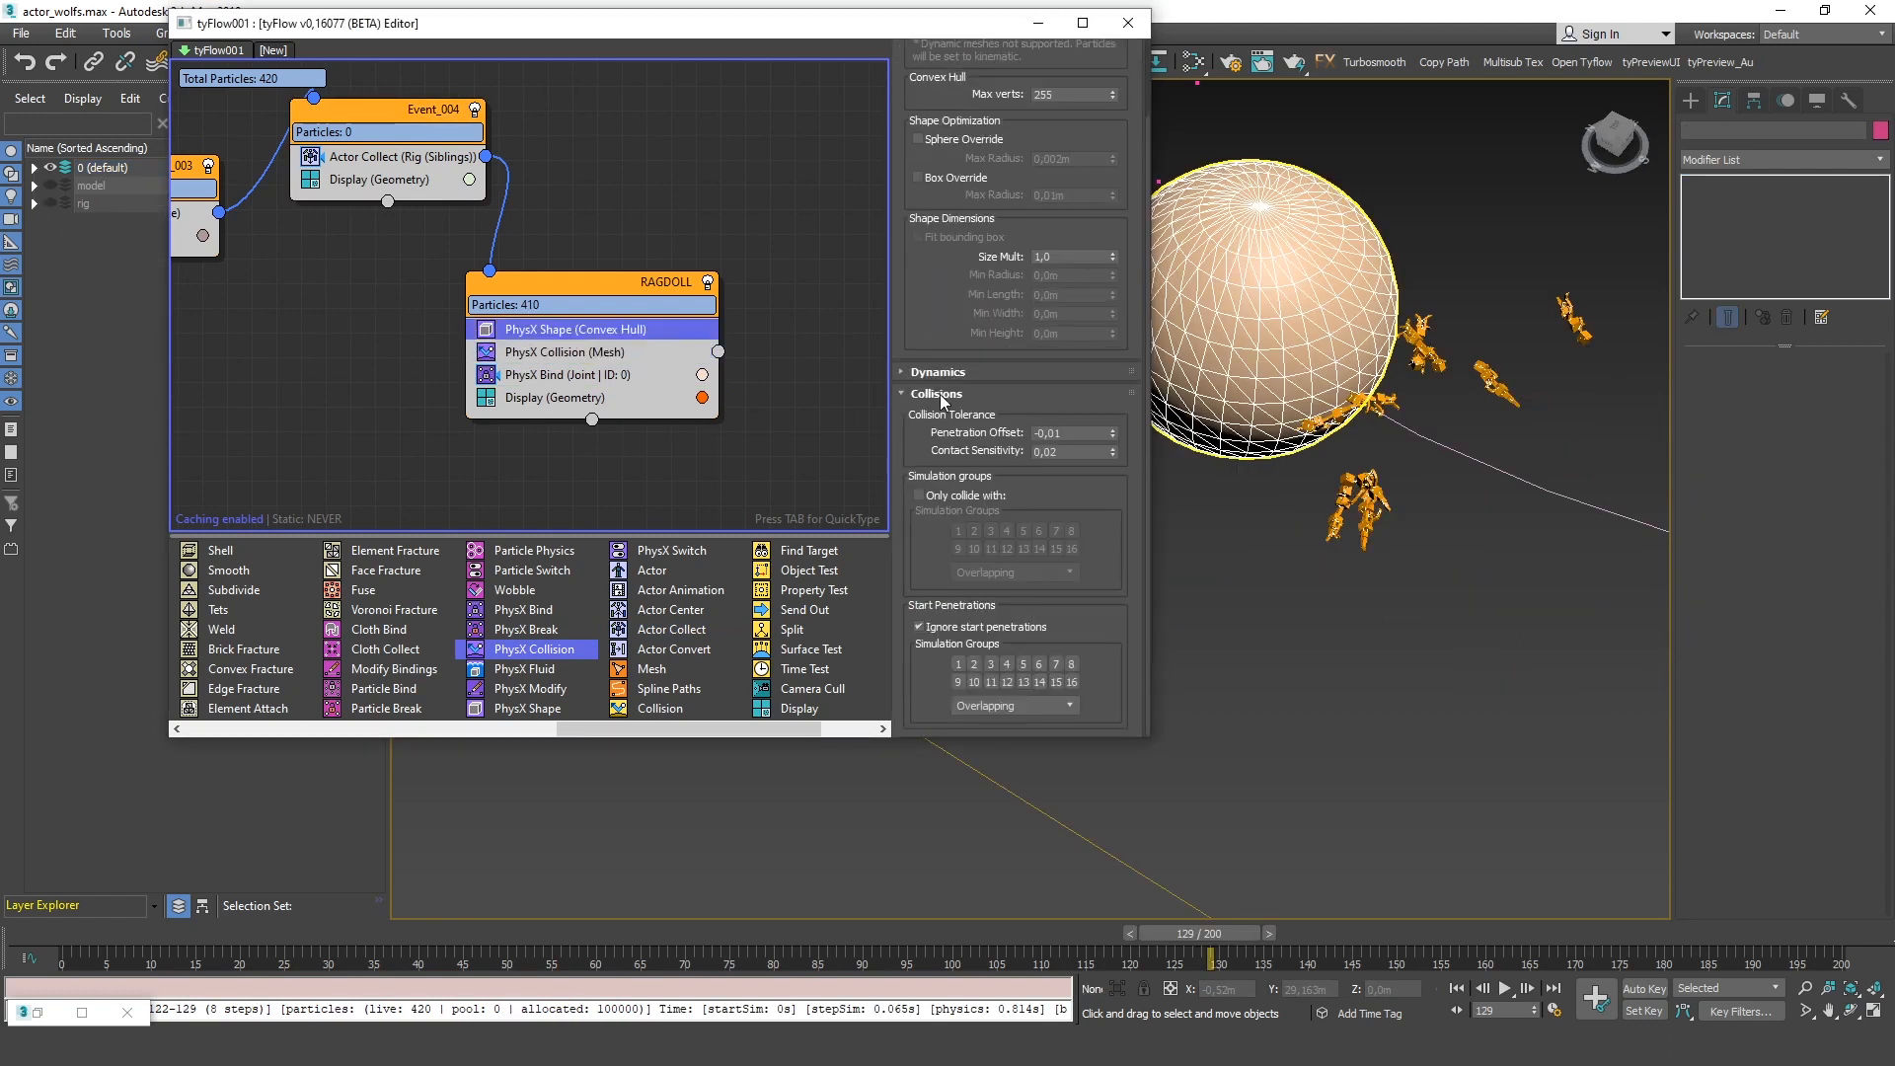
click(941, 378)
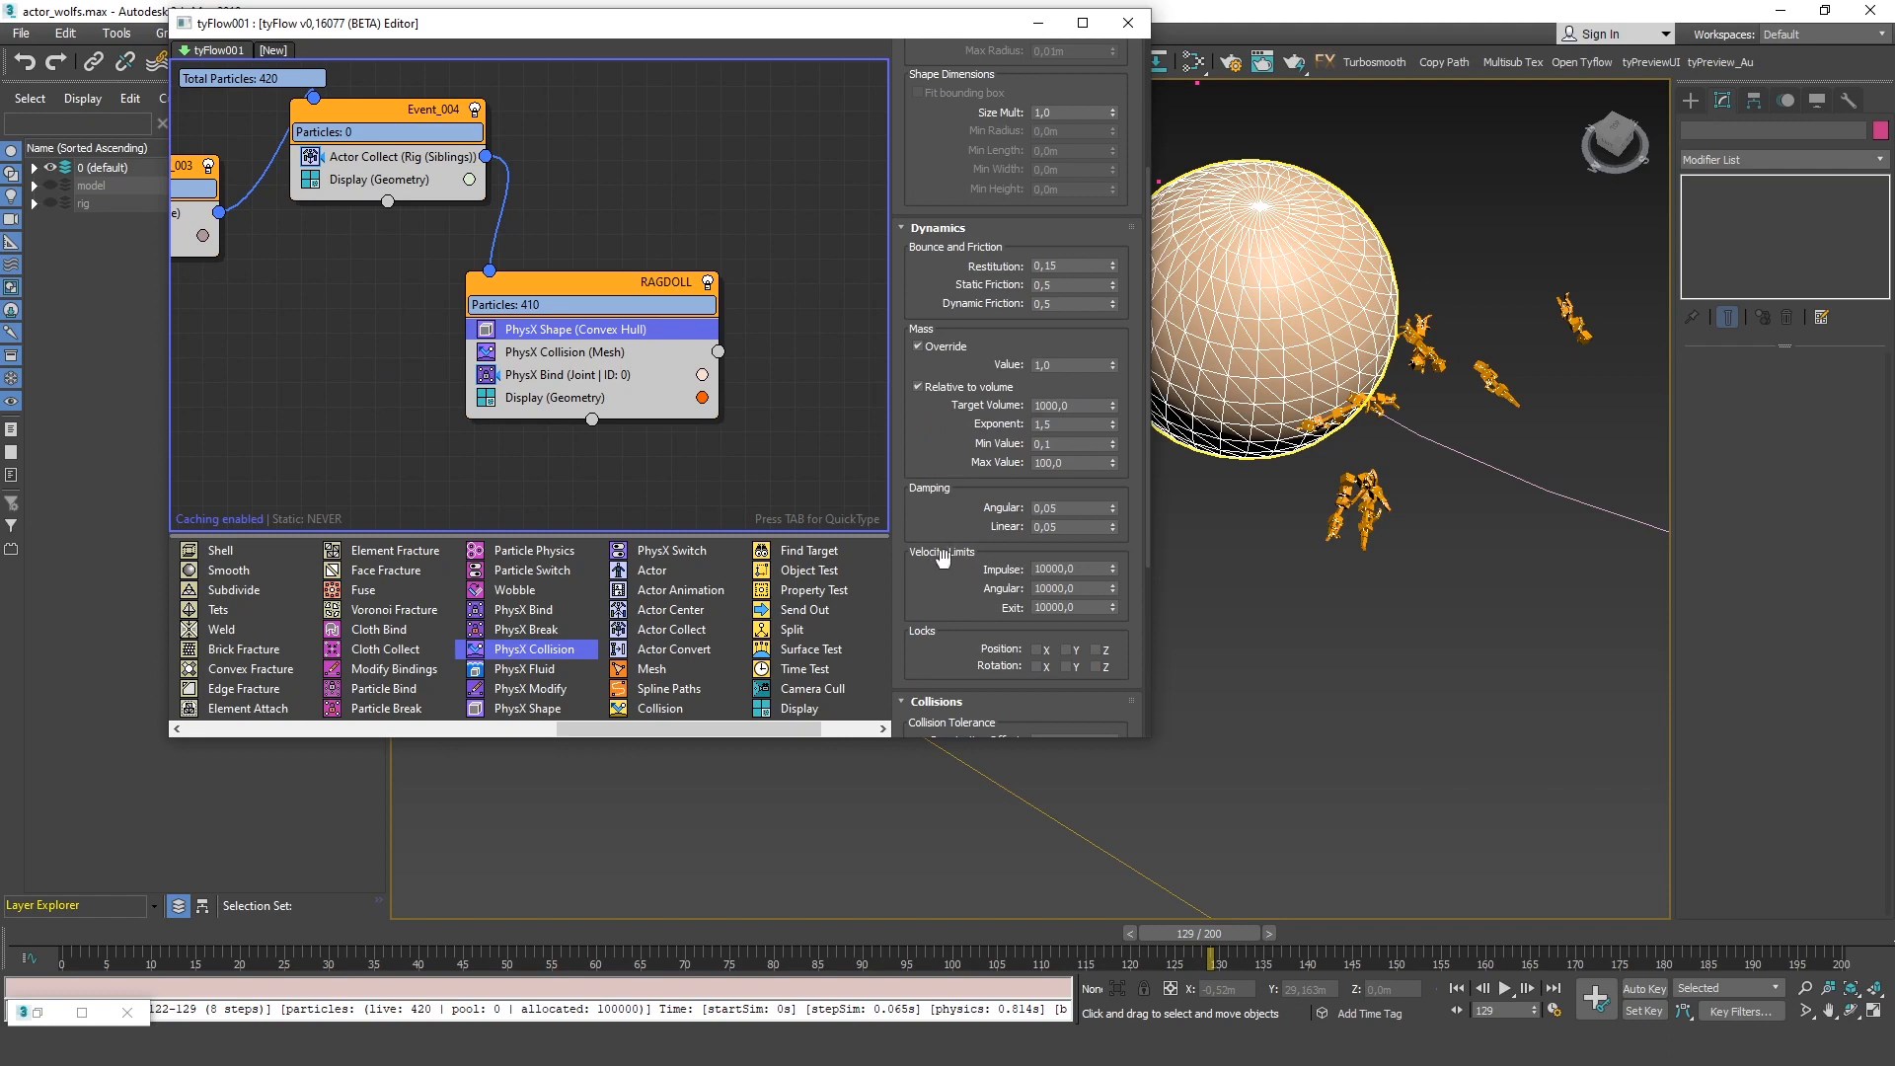
scroll(947, 559, up, 1)
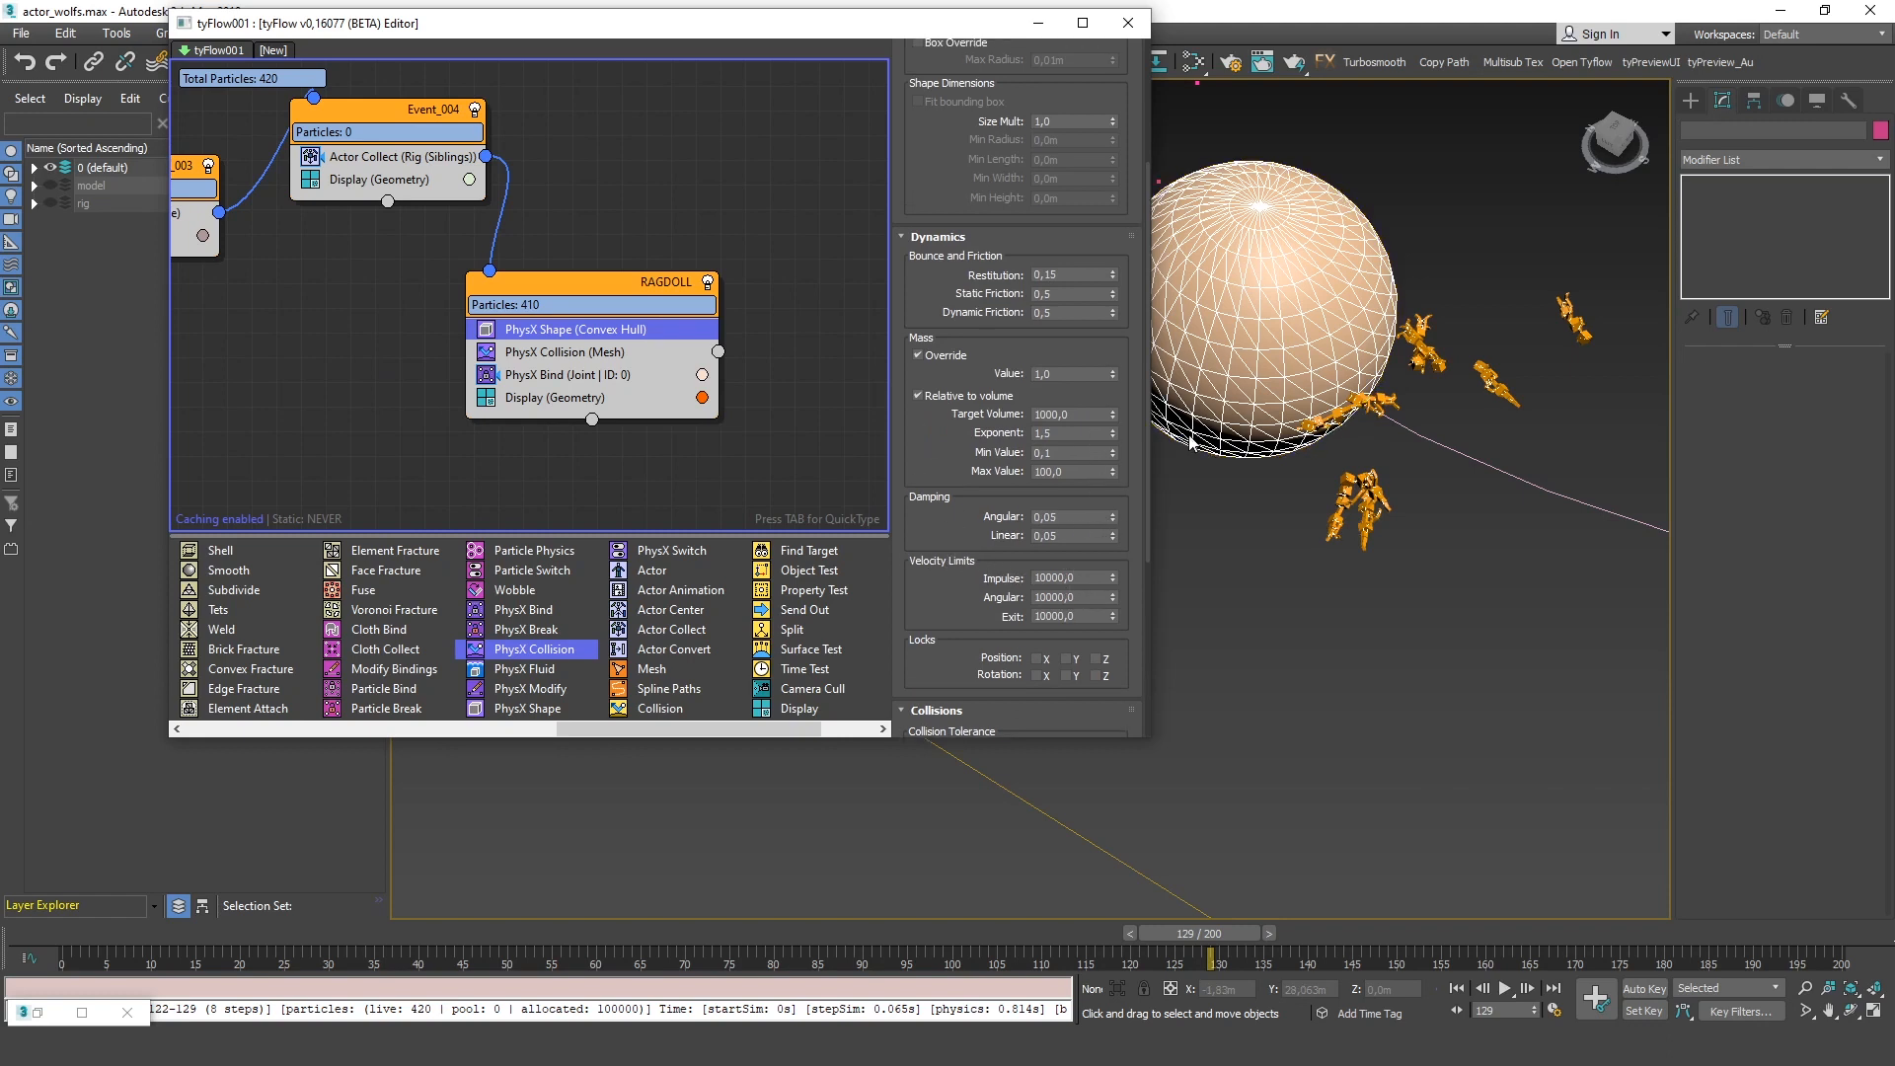
middle_drag(1193, 242, 1331, 287)
click(594, 352)
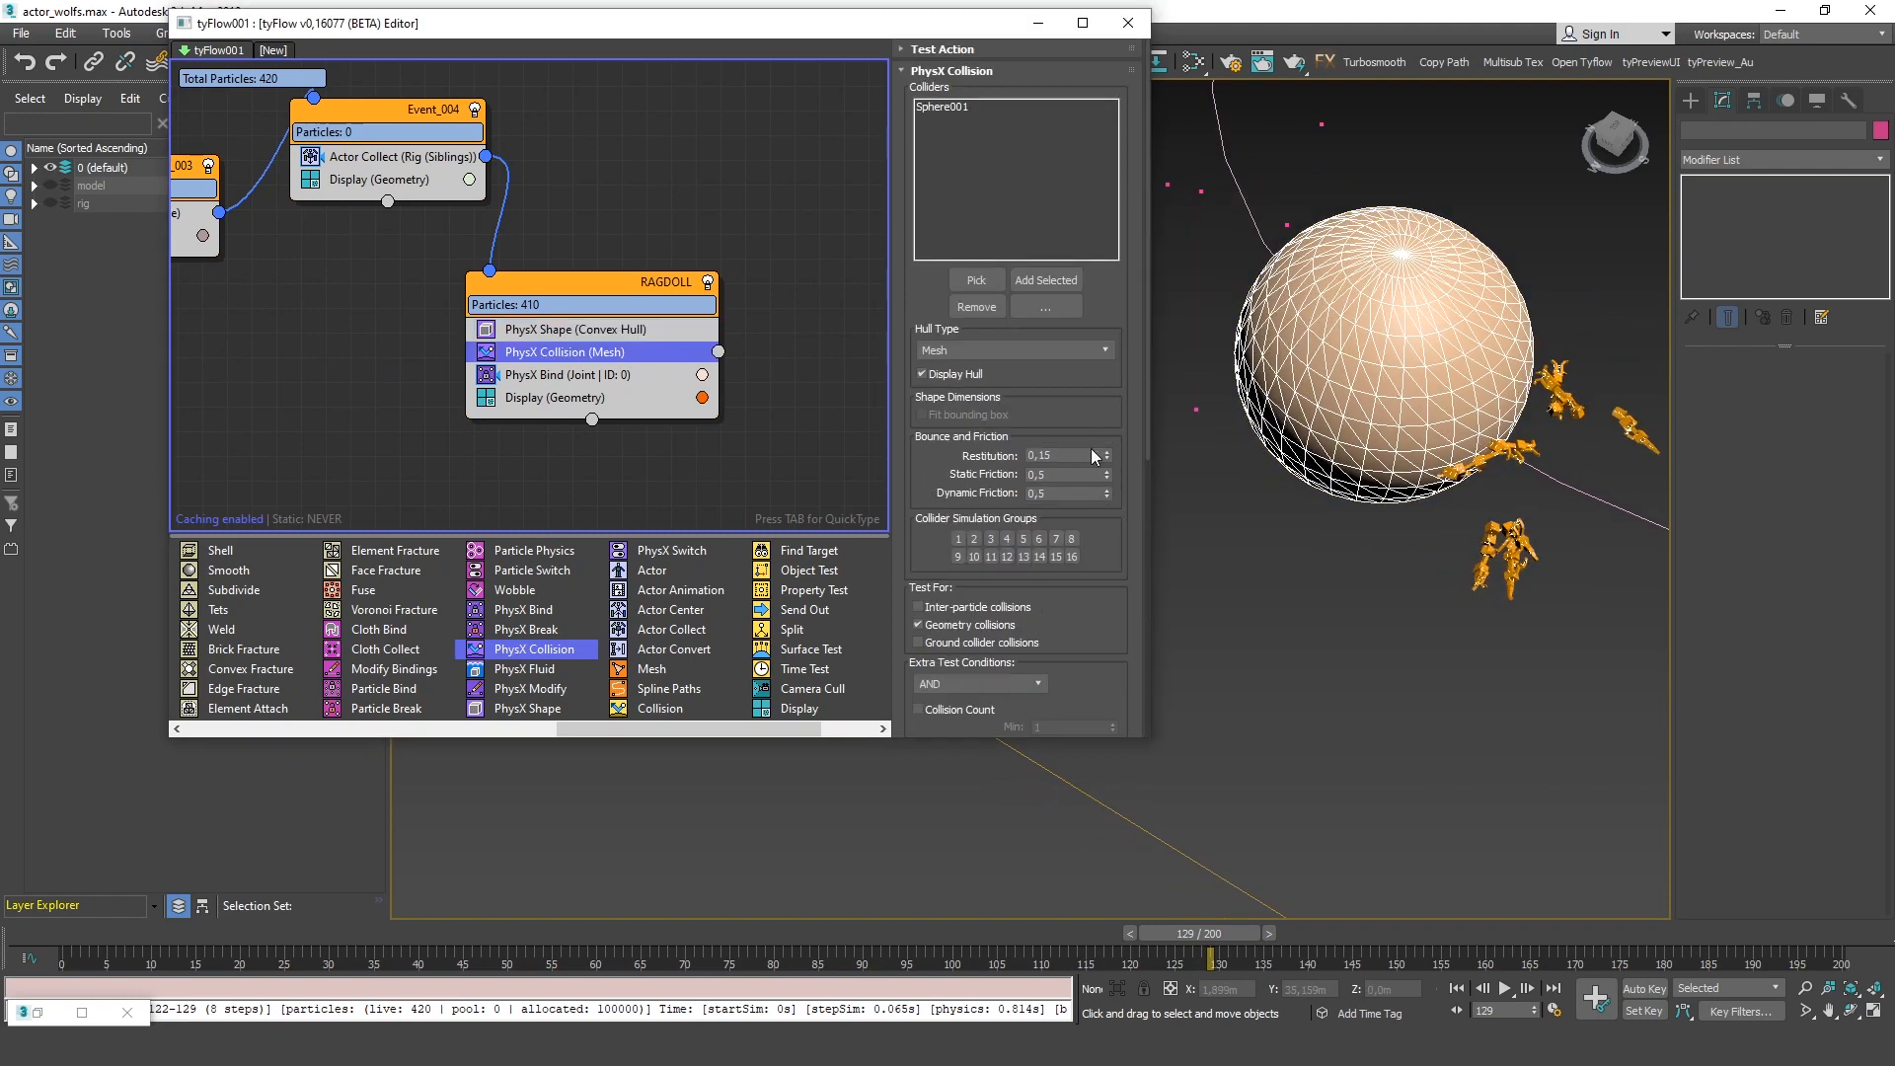
click(560, 329)
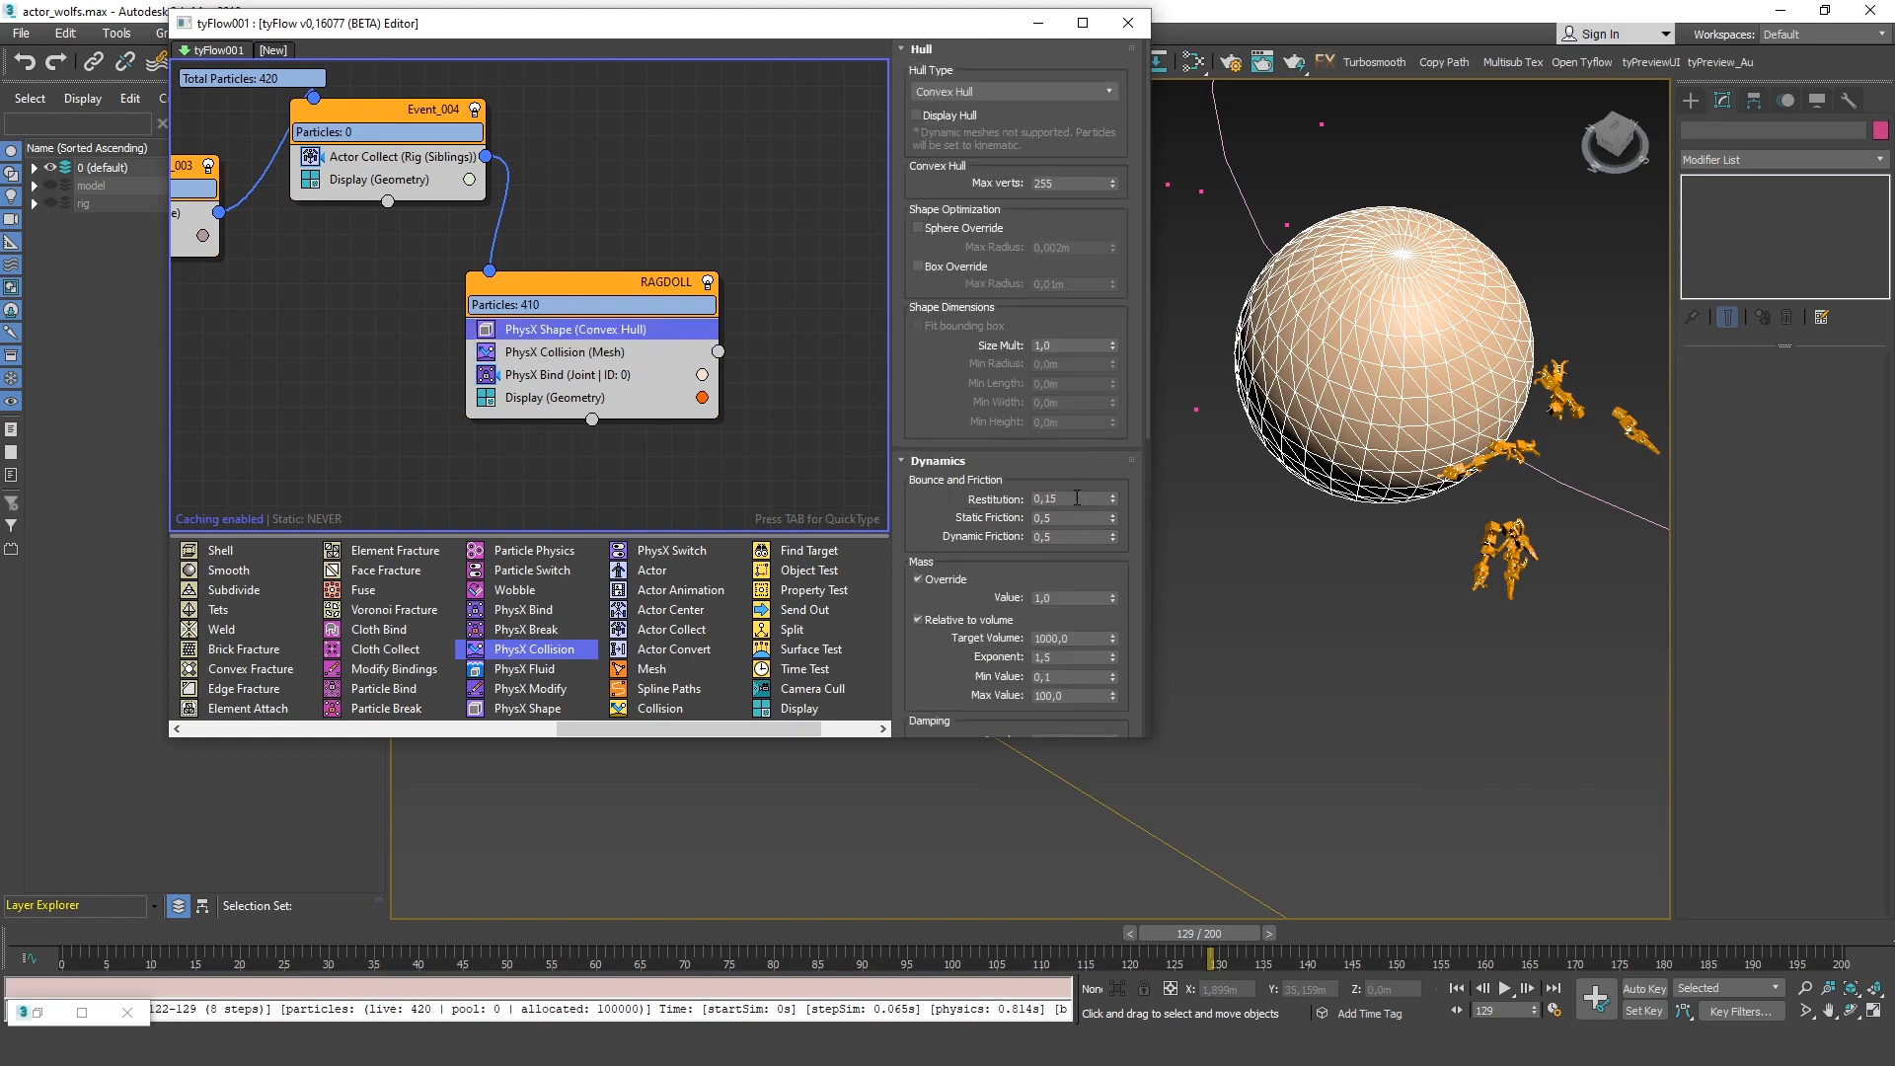
click(553, 356)
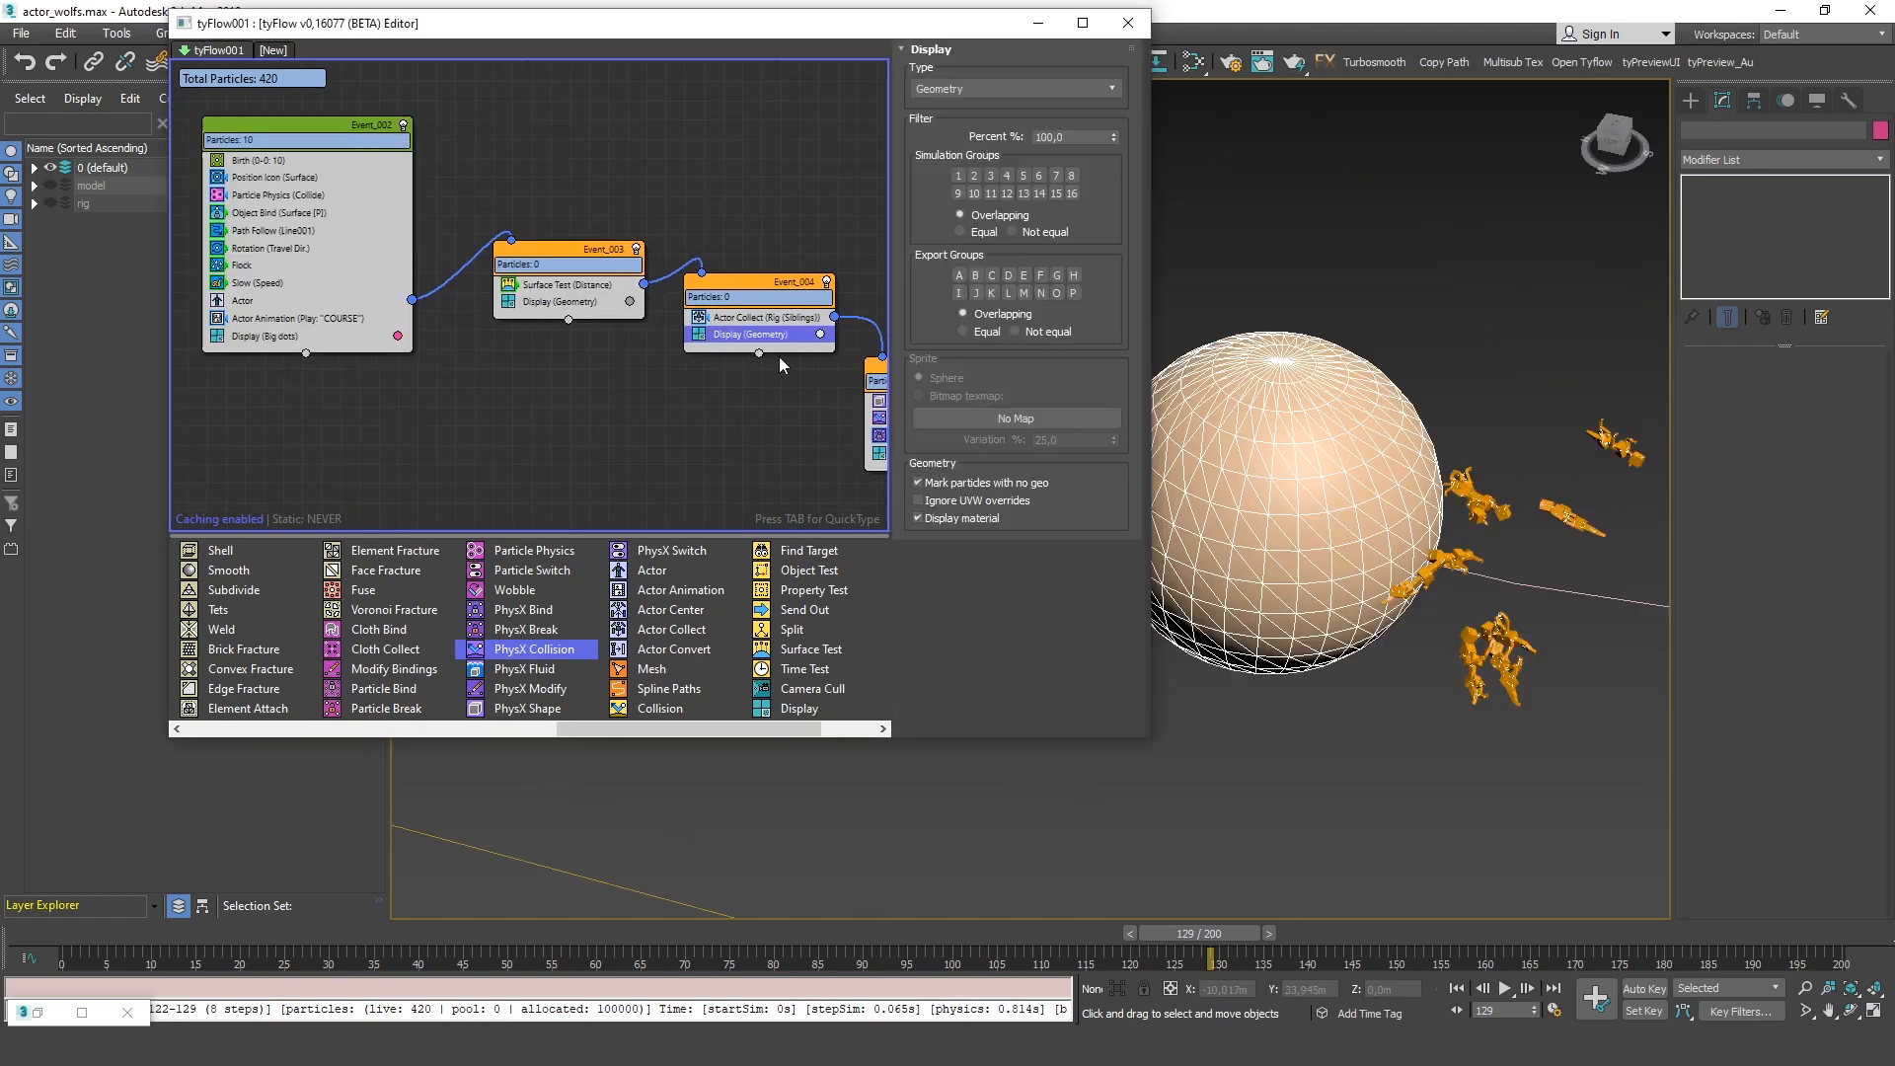
Delete the Geometry display from Event_004, leaving only its Actor Collect operator
scroll(770, 356, up, 3)
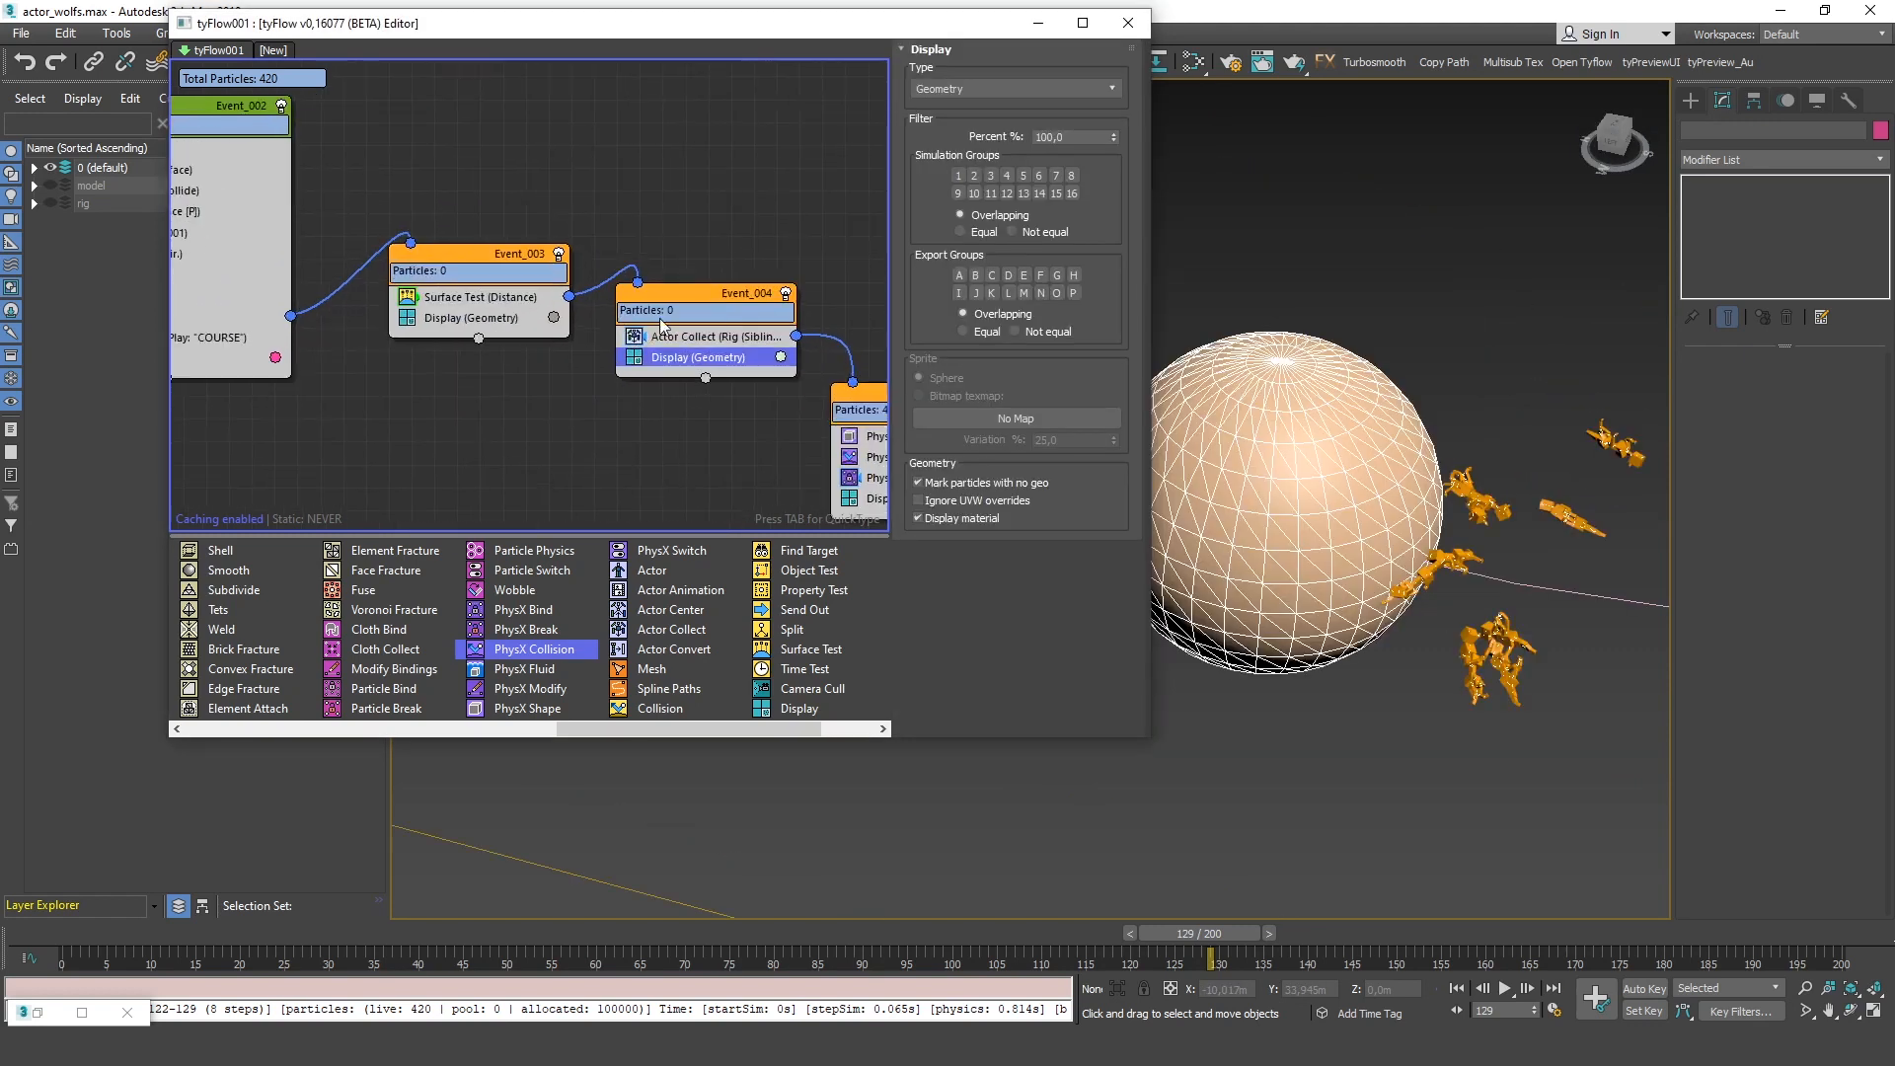
click(683, 334)
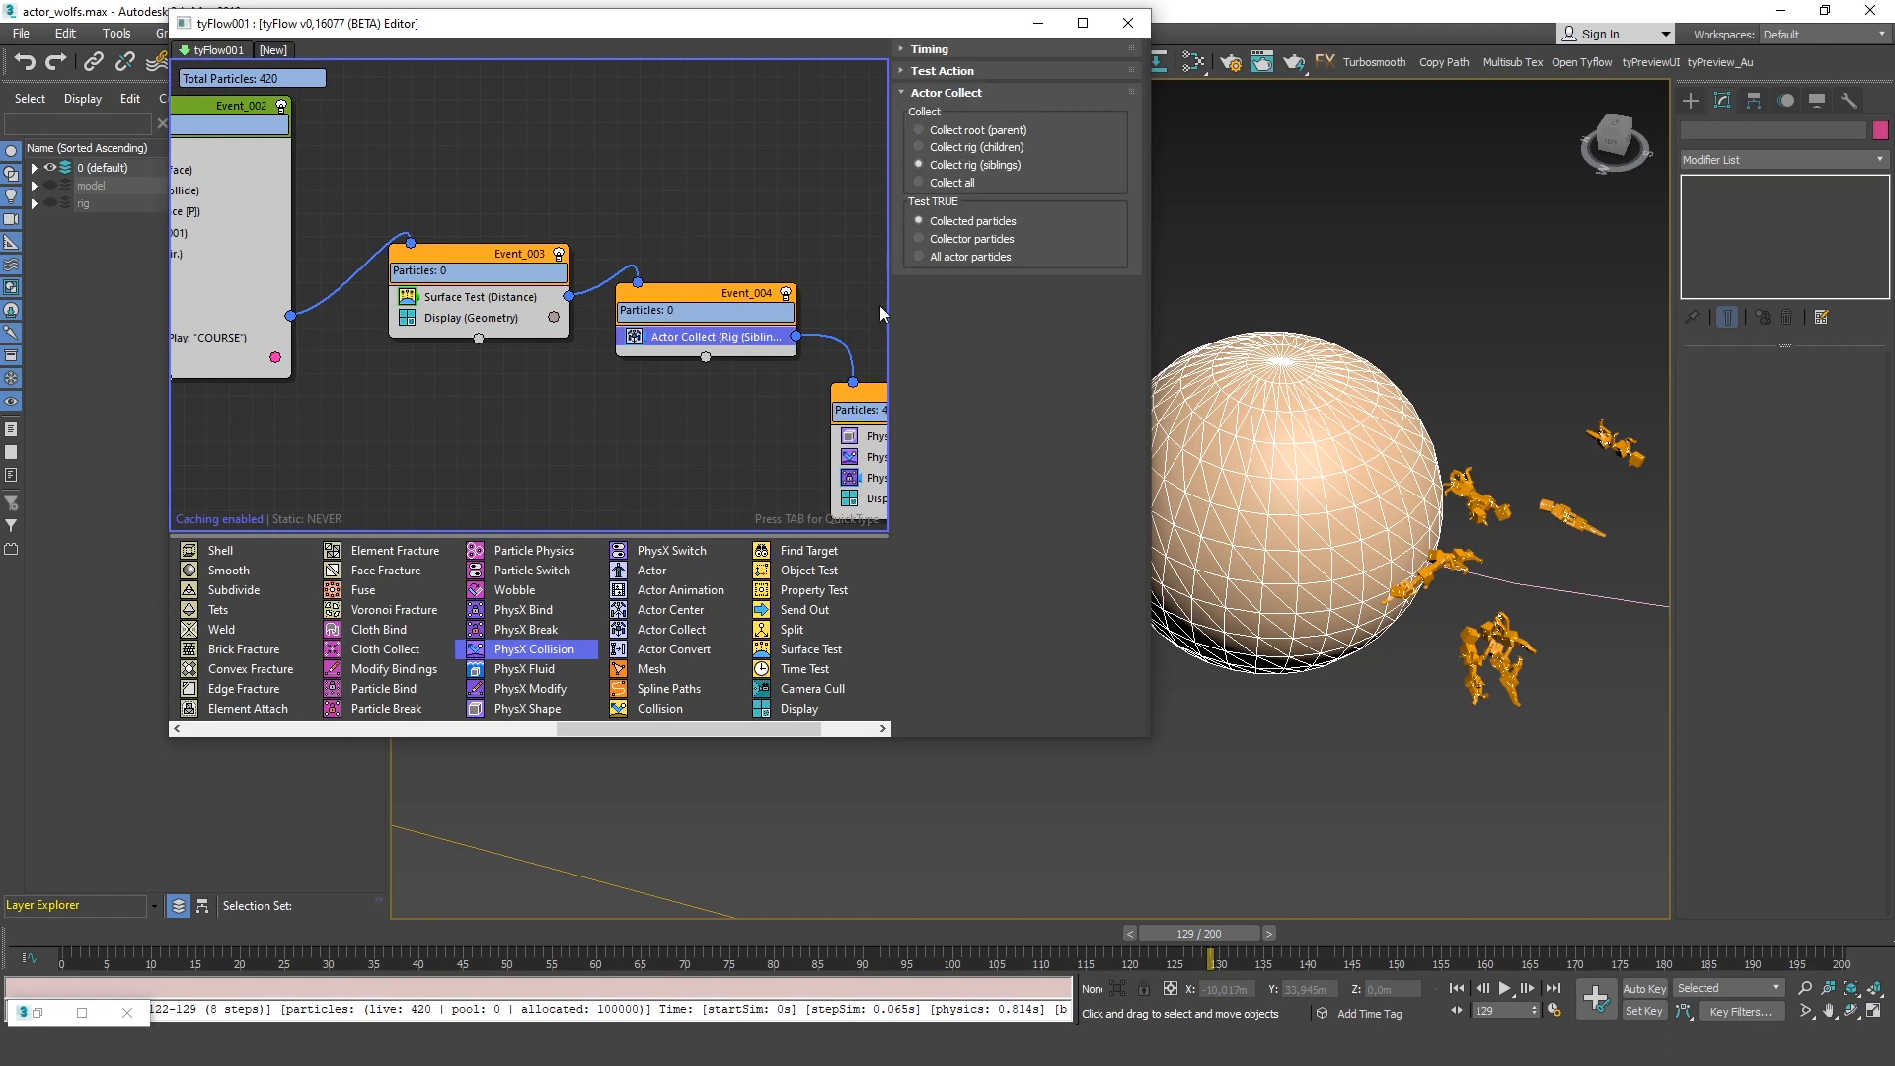
click(677, 206)
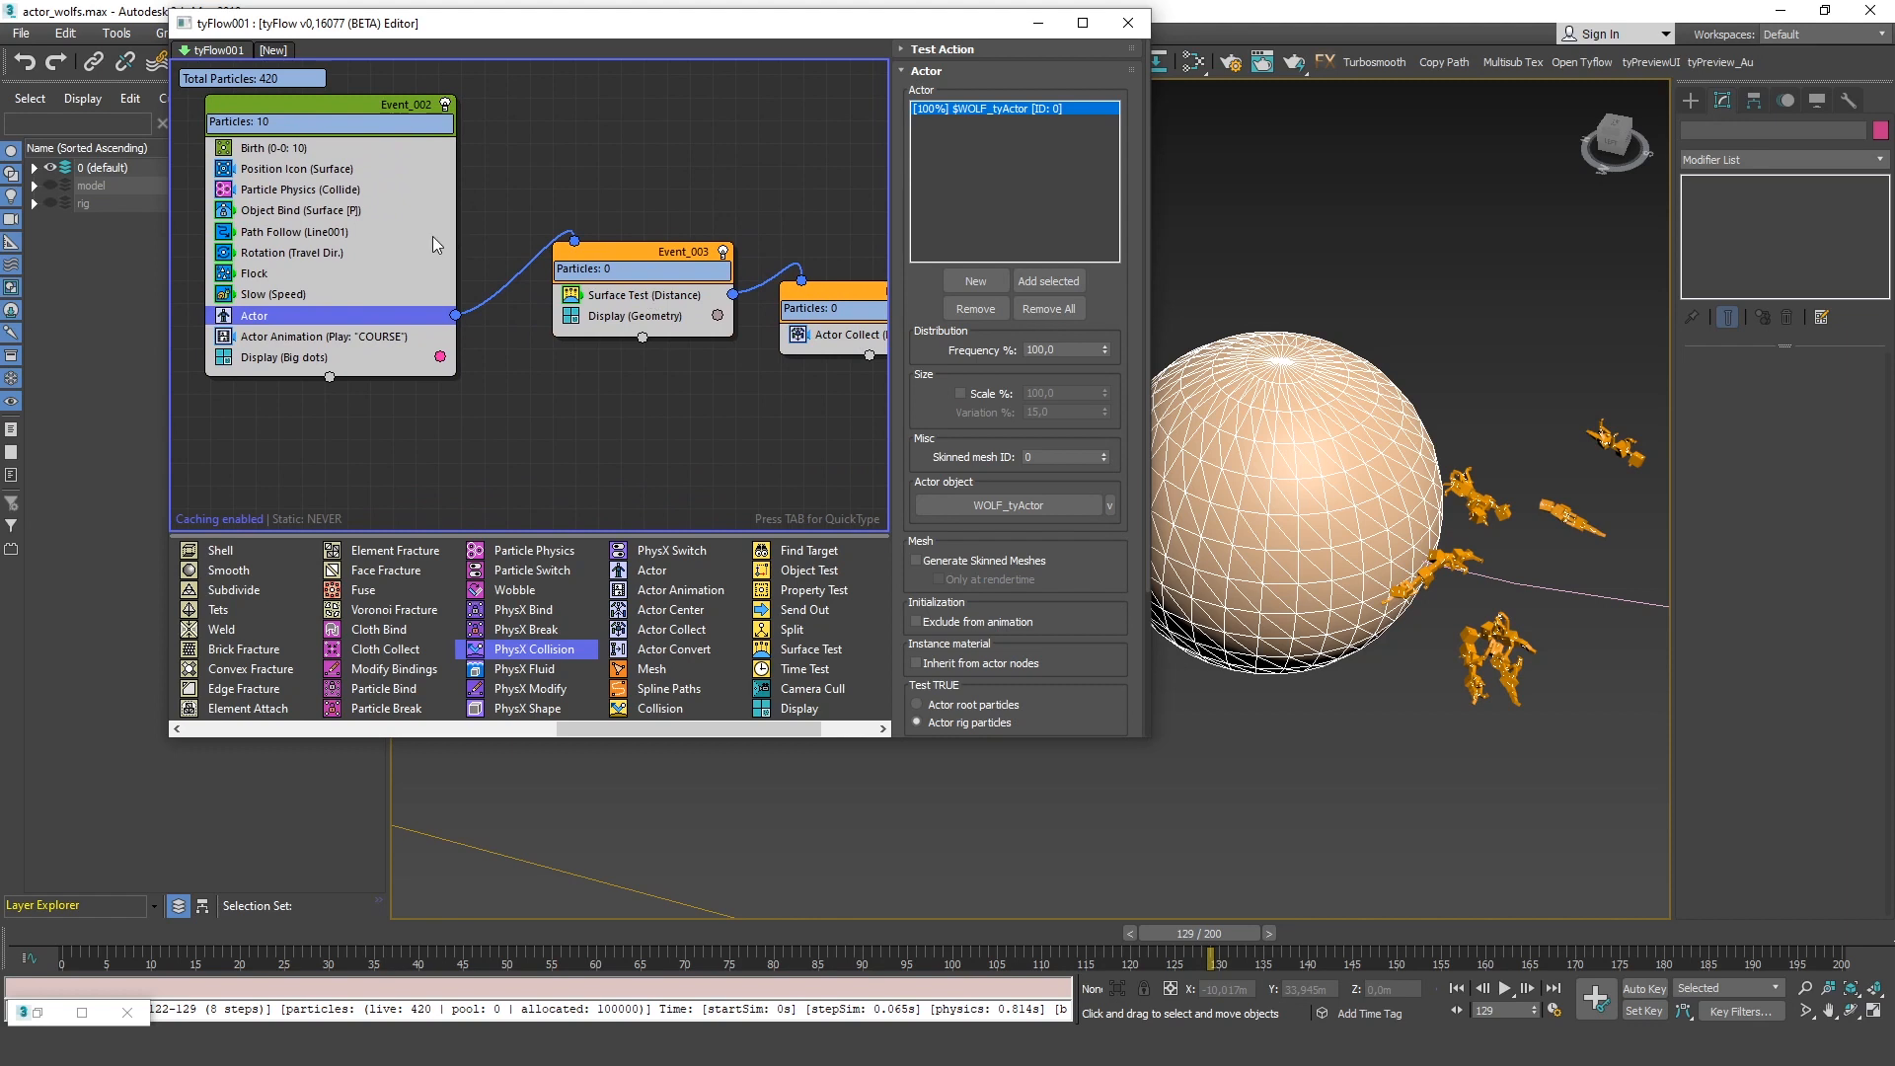
Disable the Surface Test in Event_003 and add a Property Test in Event_002 wired to a new event with a Big dots display
middle_drag(412, 236, 443, 244)
middle_drag(617, 301, 557, 264)
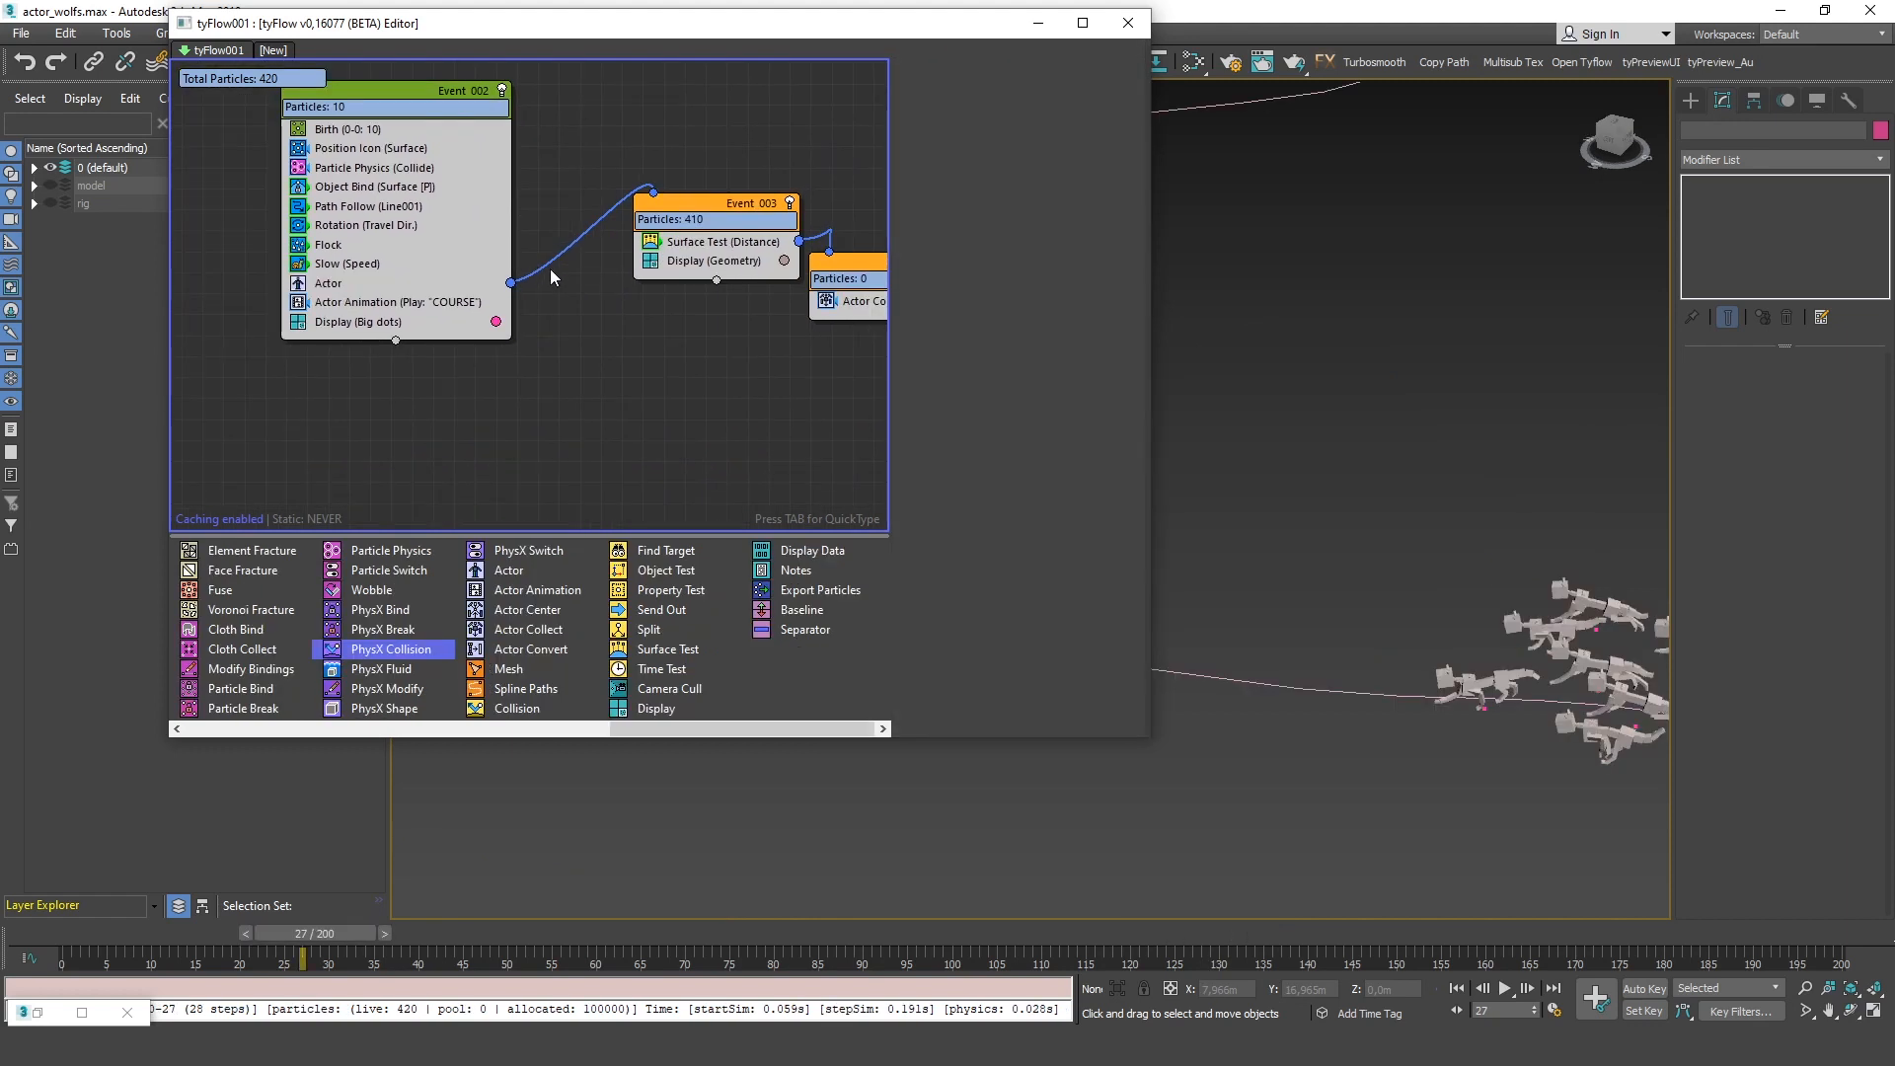
middle_drag(548, 268, 562, 264)
click(661, 236)
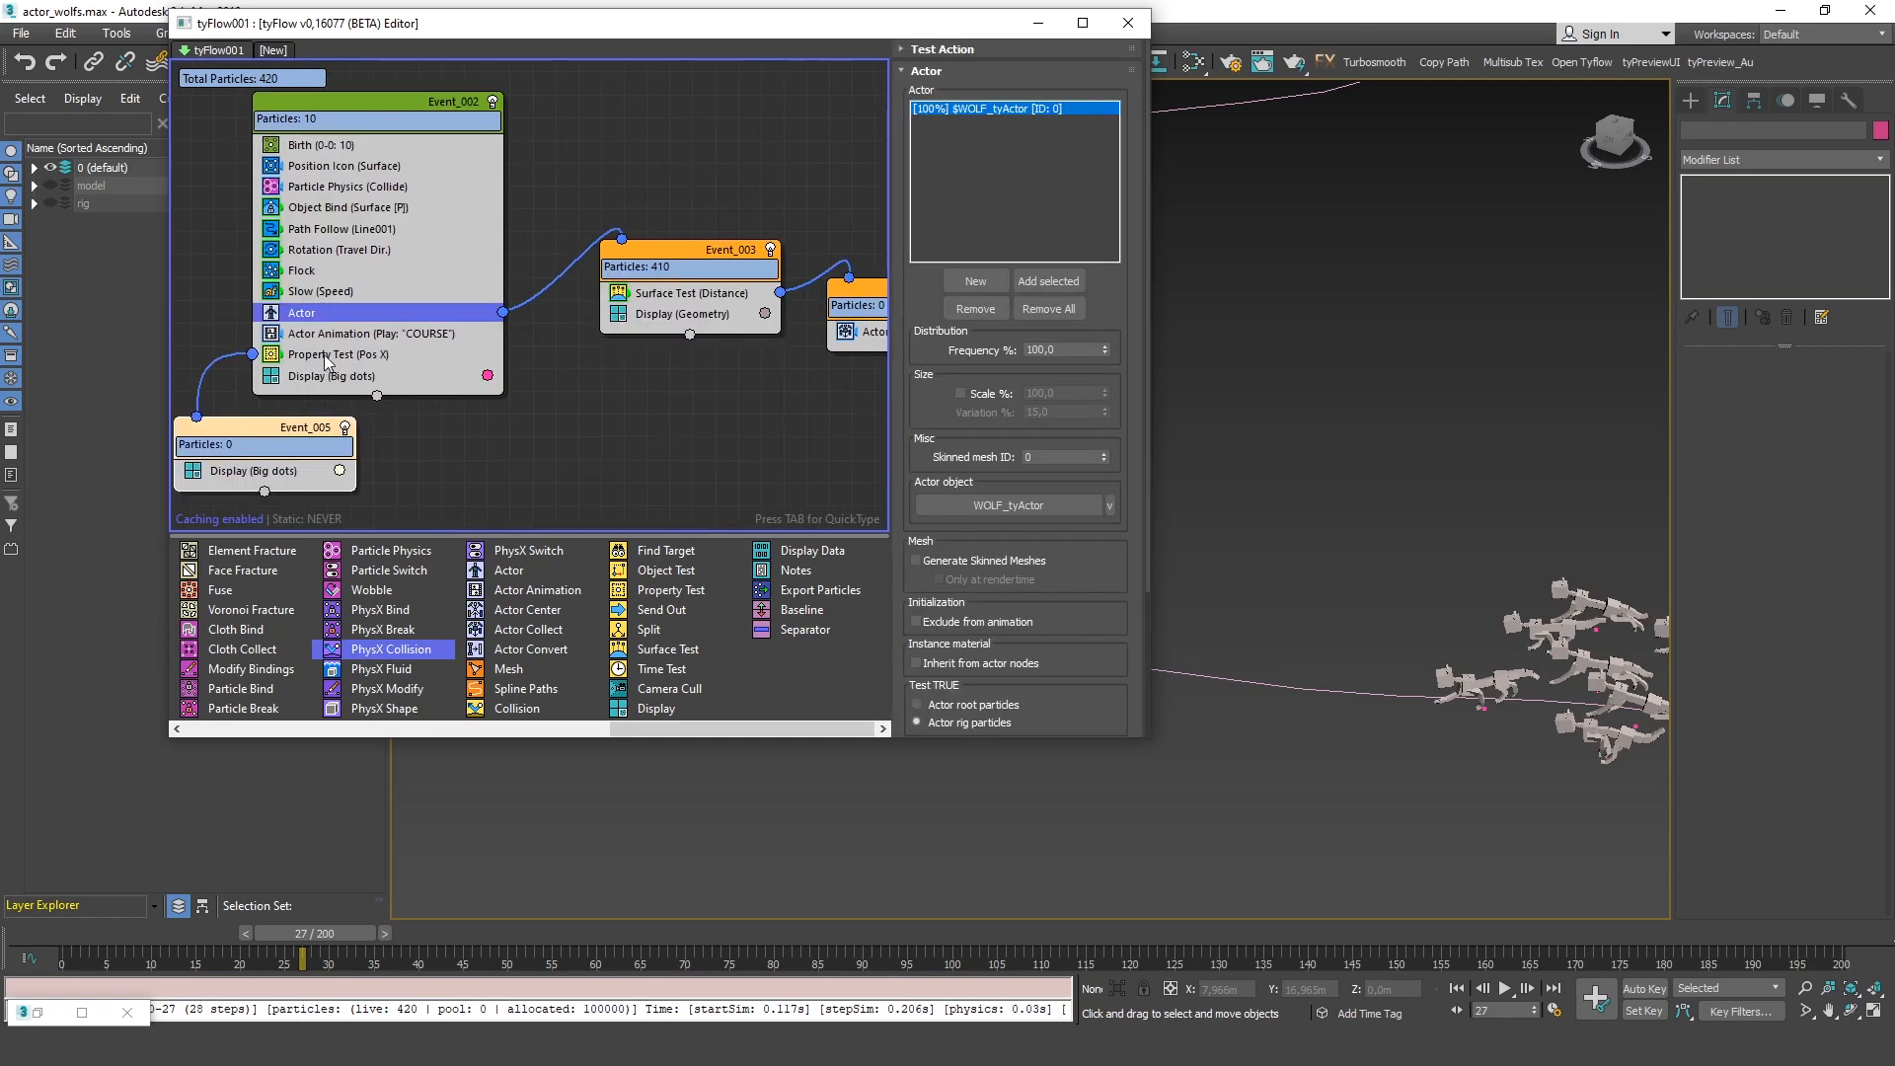
right_click(324, 353)
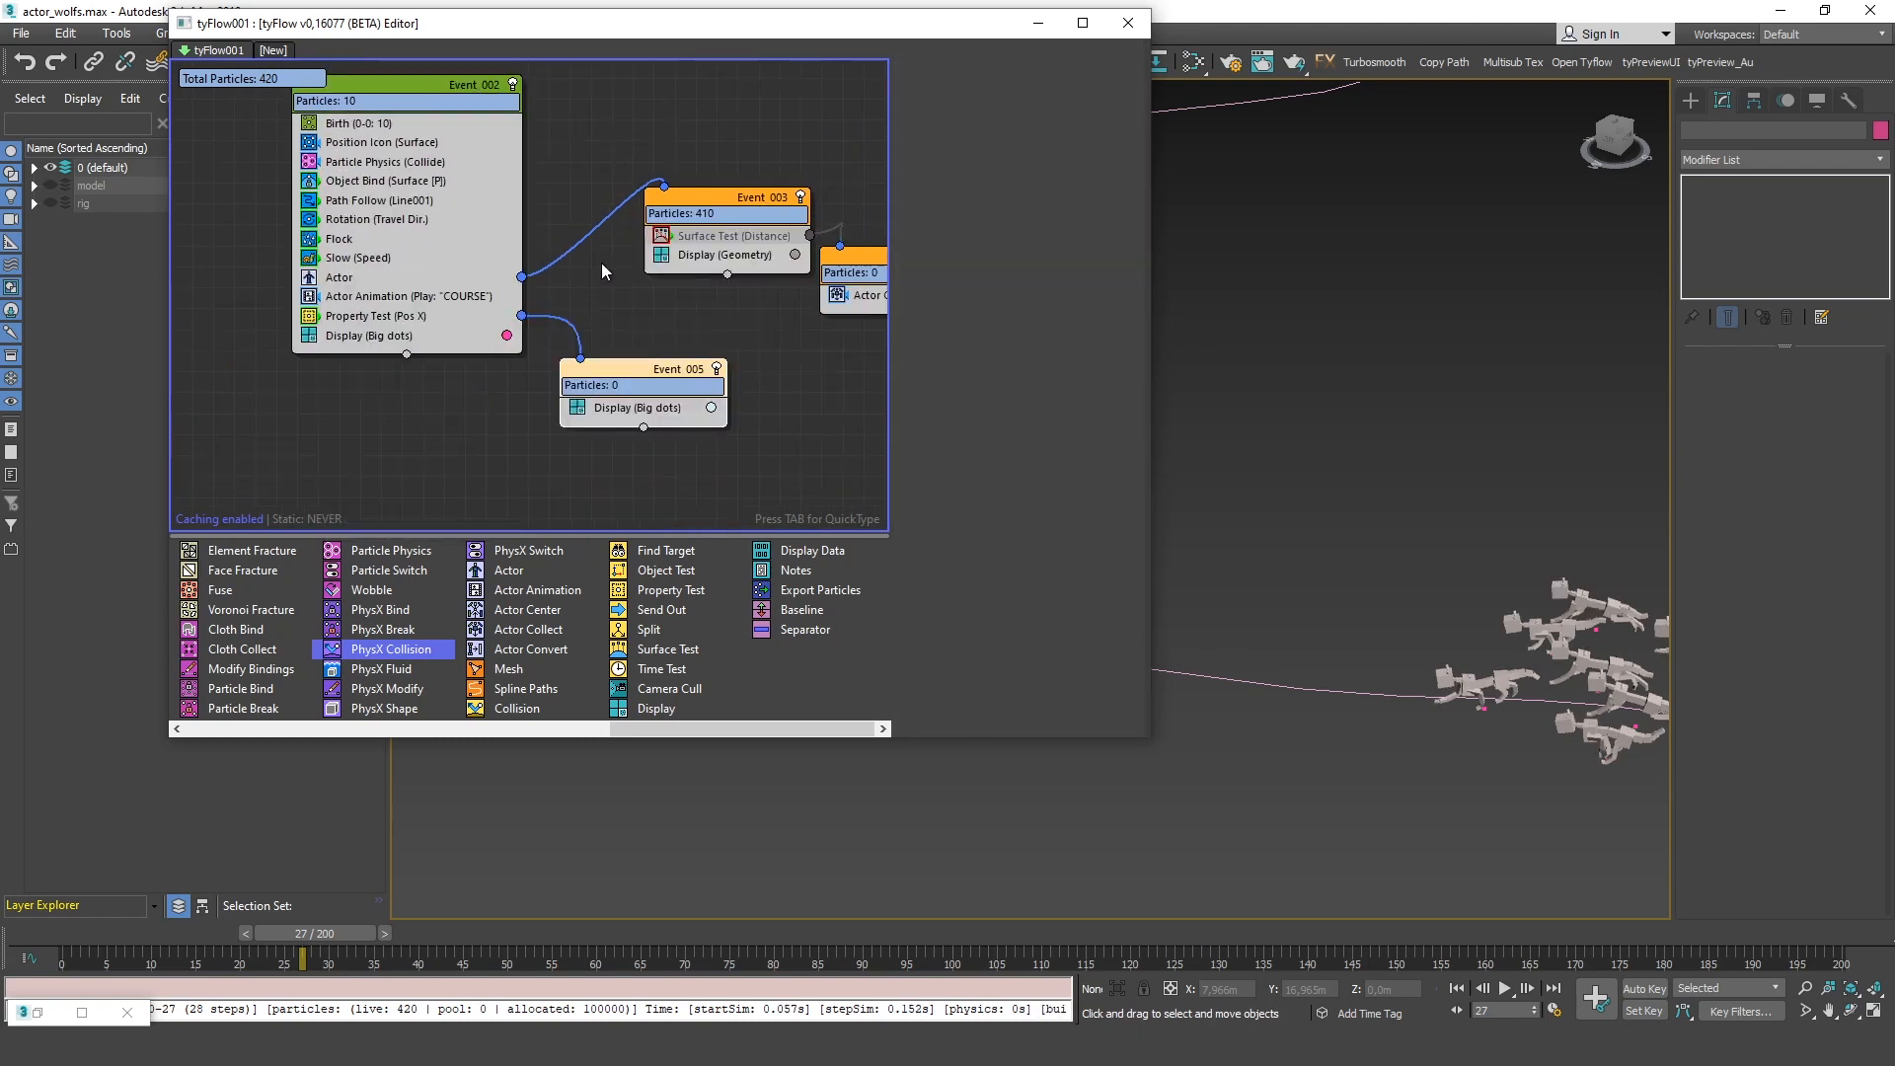
Set the Property Test's type to Actor Anim. (Percent) and its condition to Greater
click(419, 317)
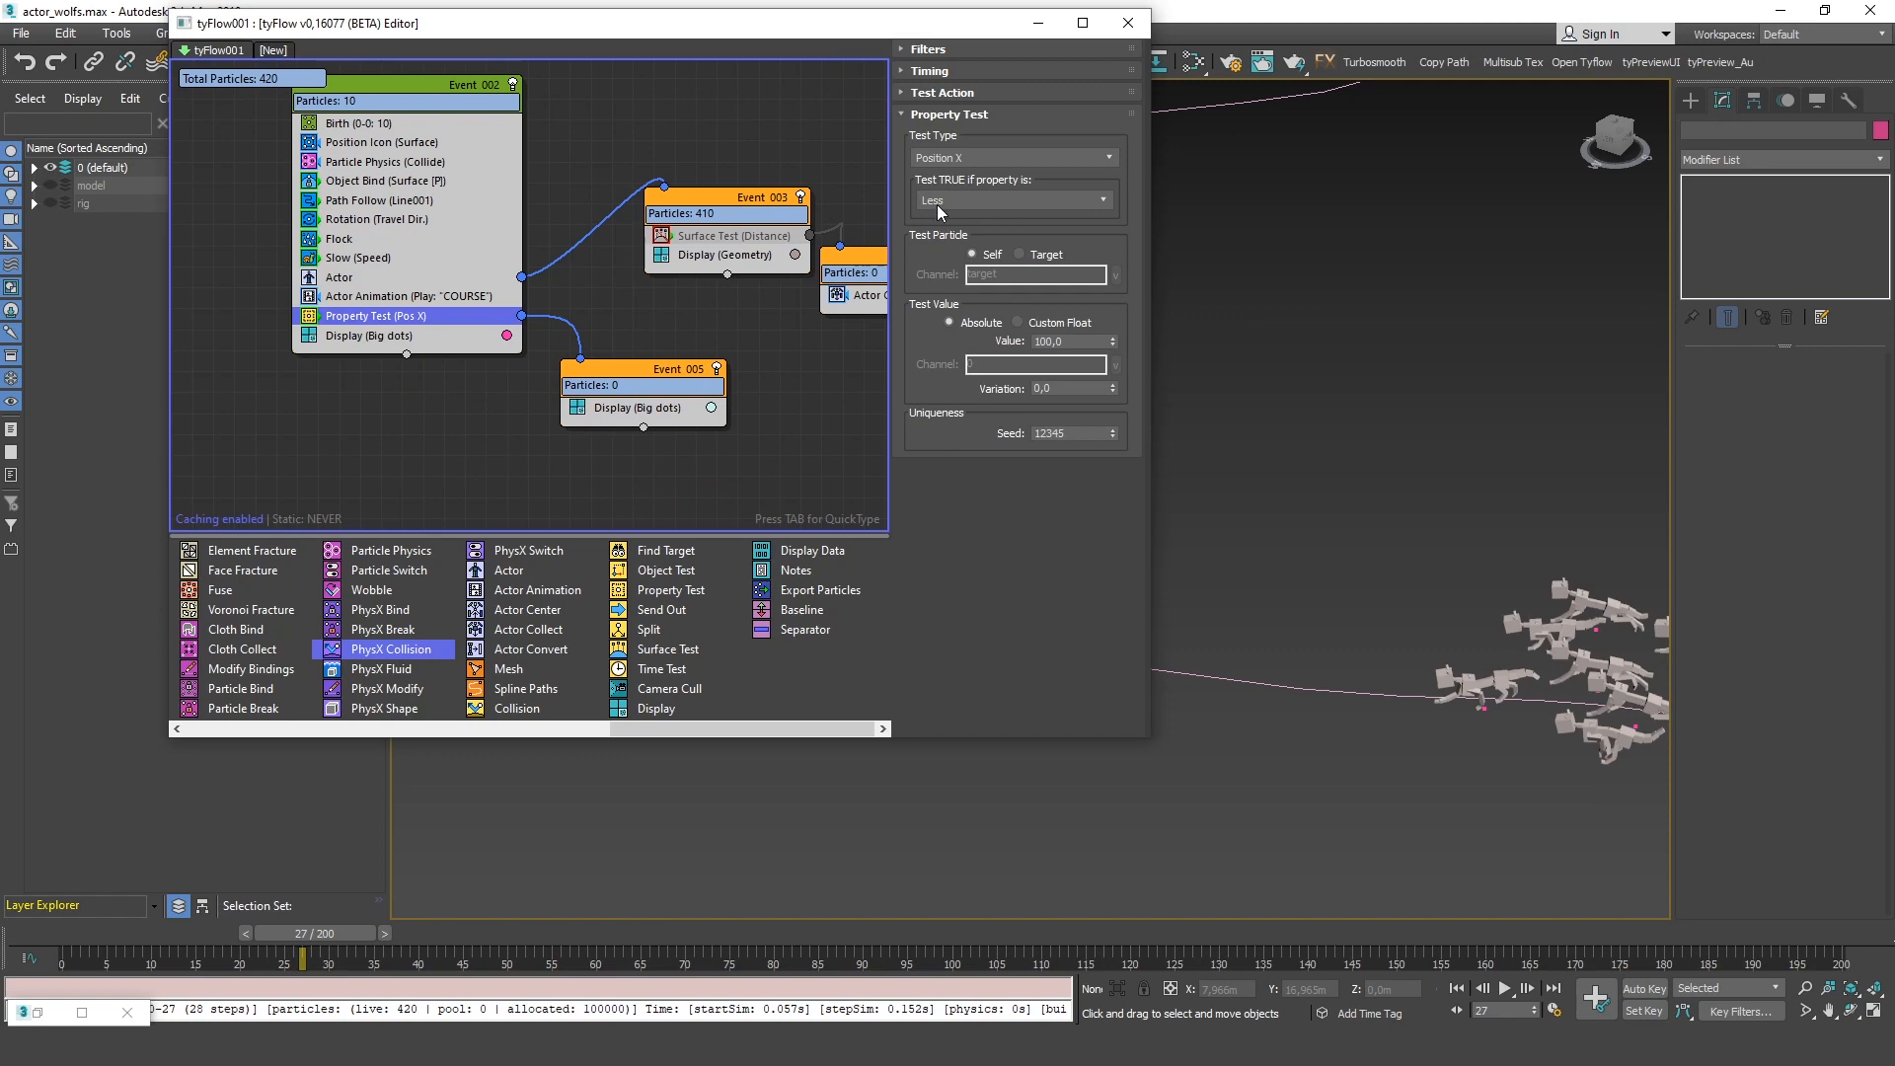
click(965, 152)
drag(1113, 204, 1123, 412)
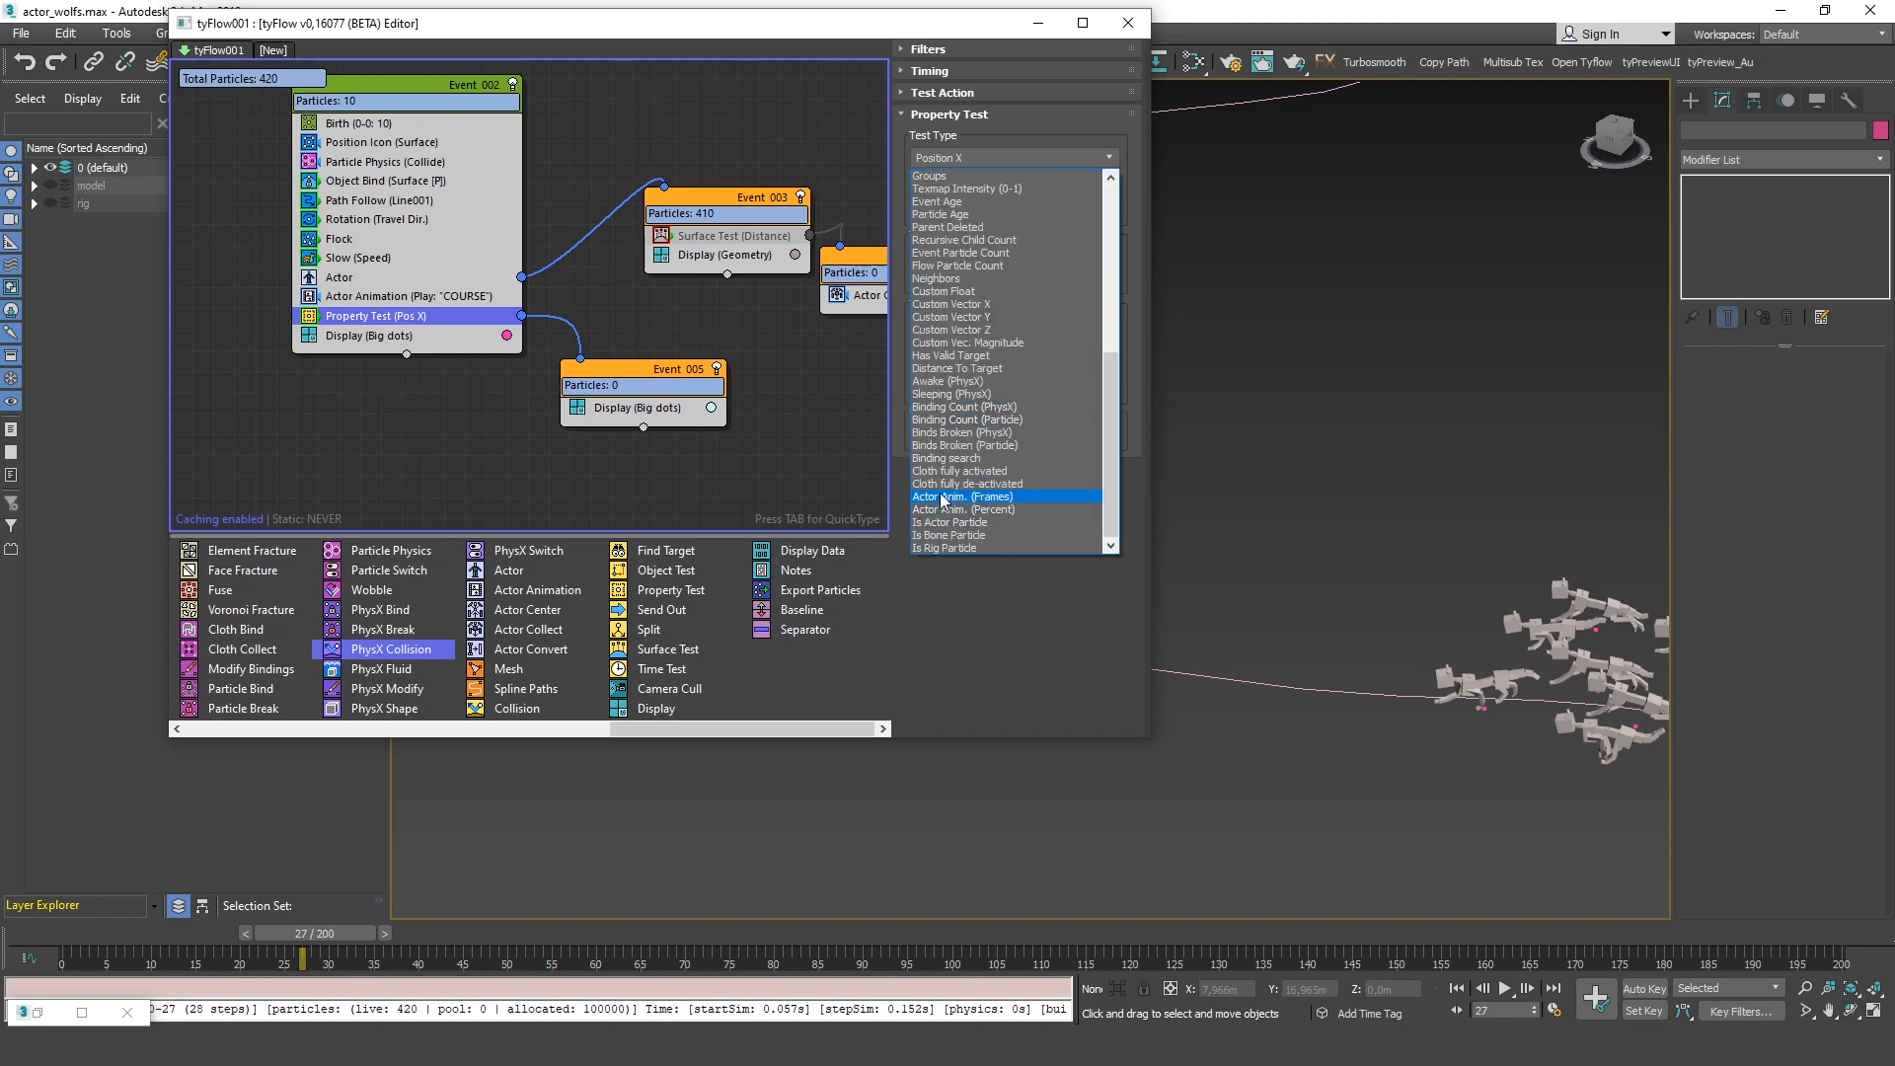
click(928, 510)
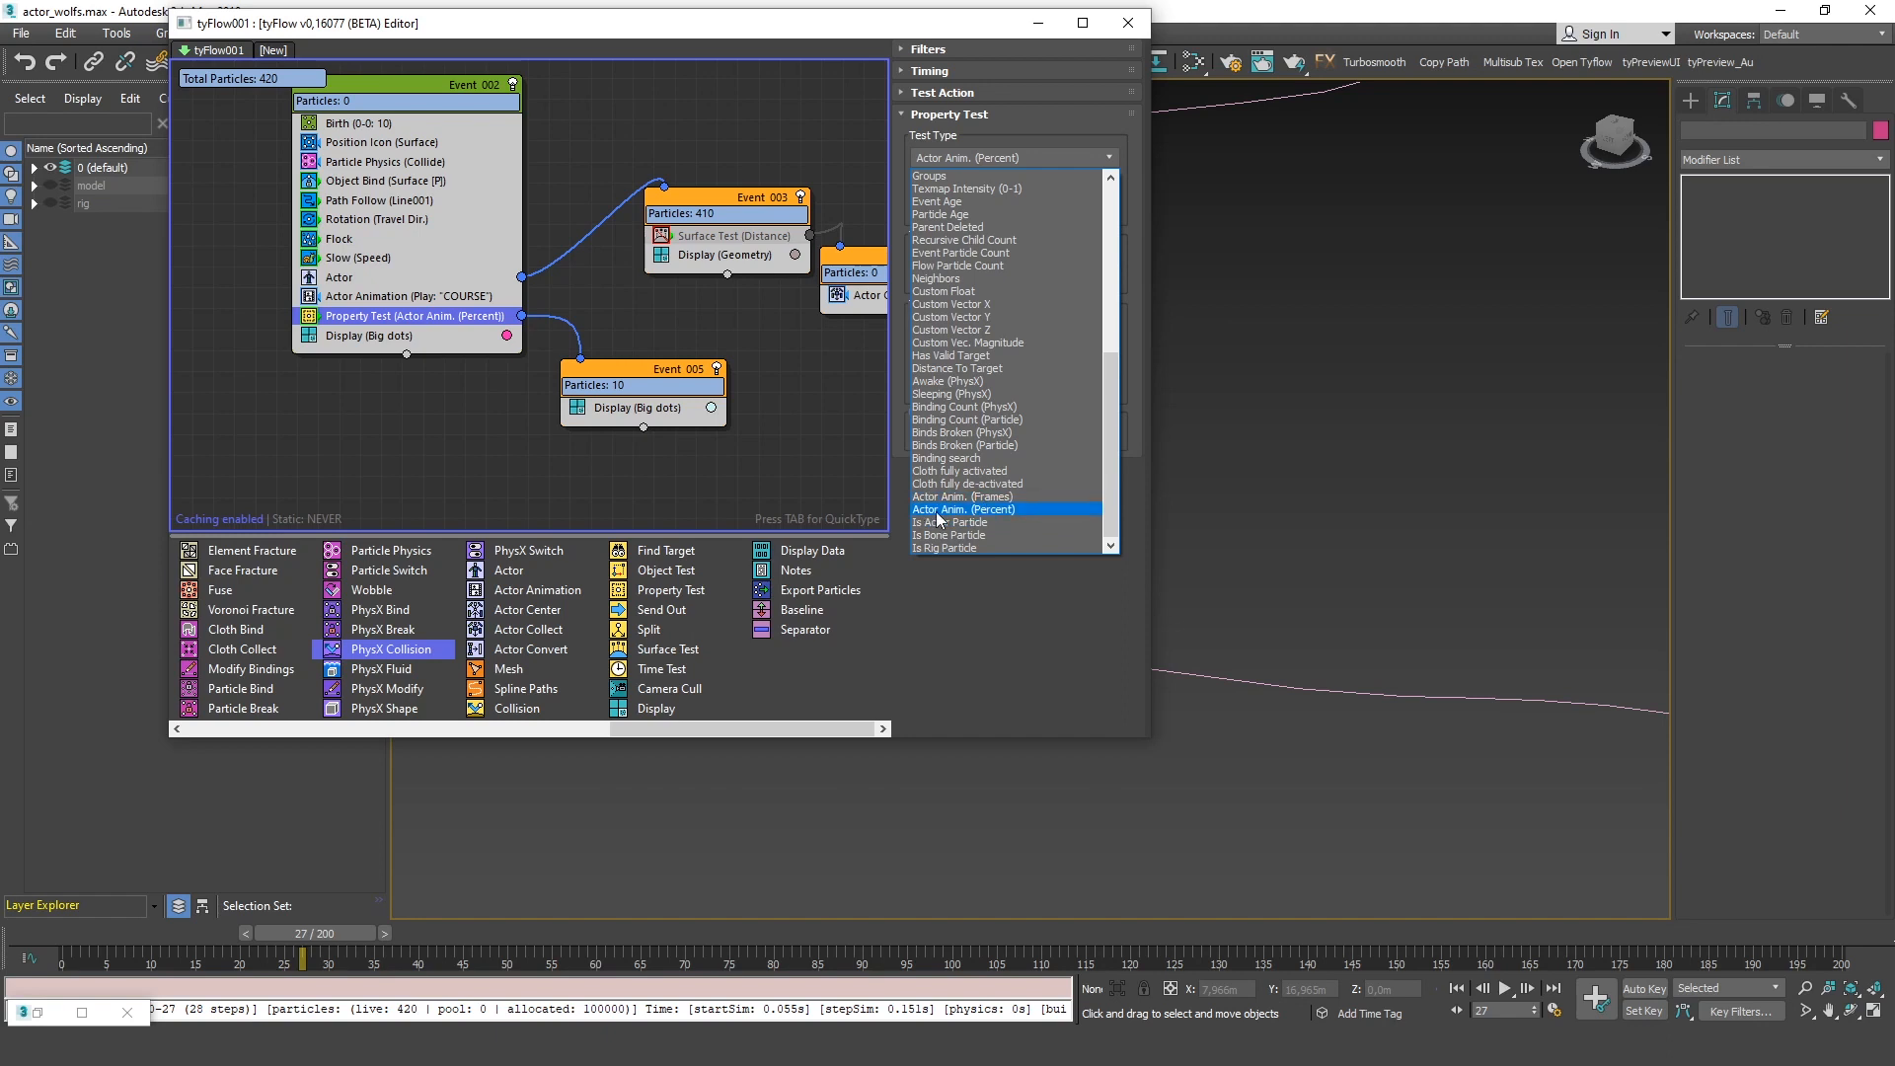
click(973, 510)
Go to frame 0 and check the Property Test against the Actor Animation's COURSE sequence name in Event_002
click(390, 296)
key(Home)
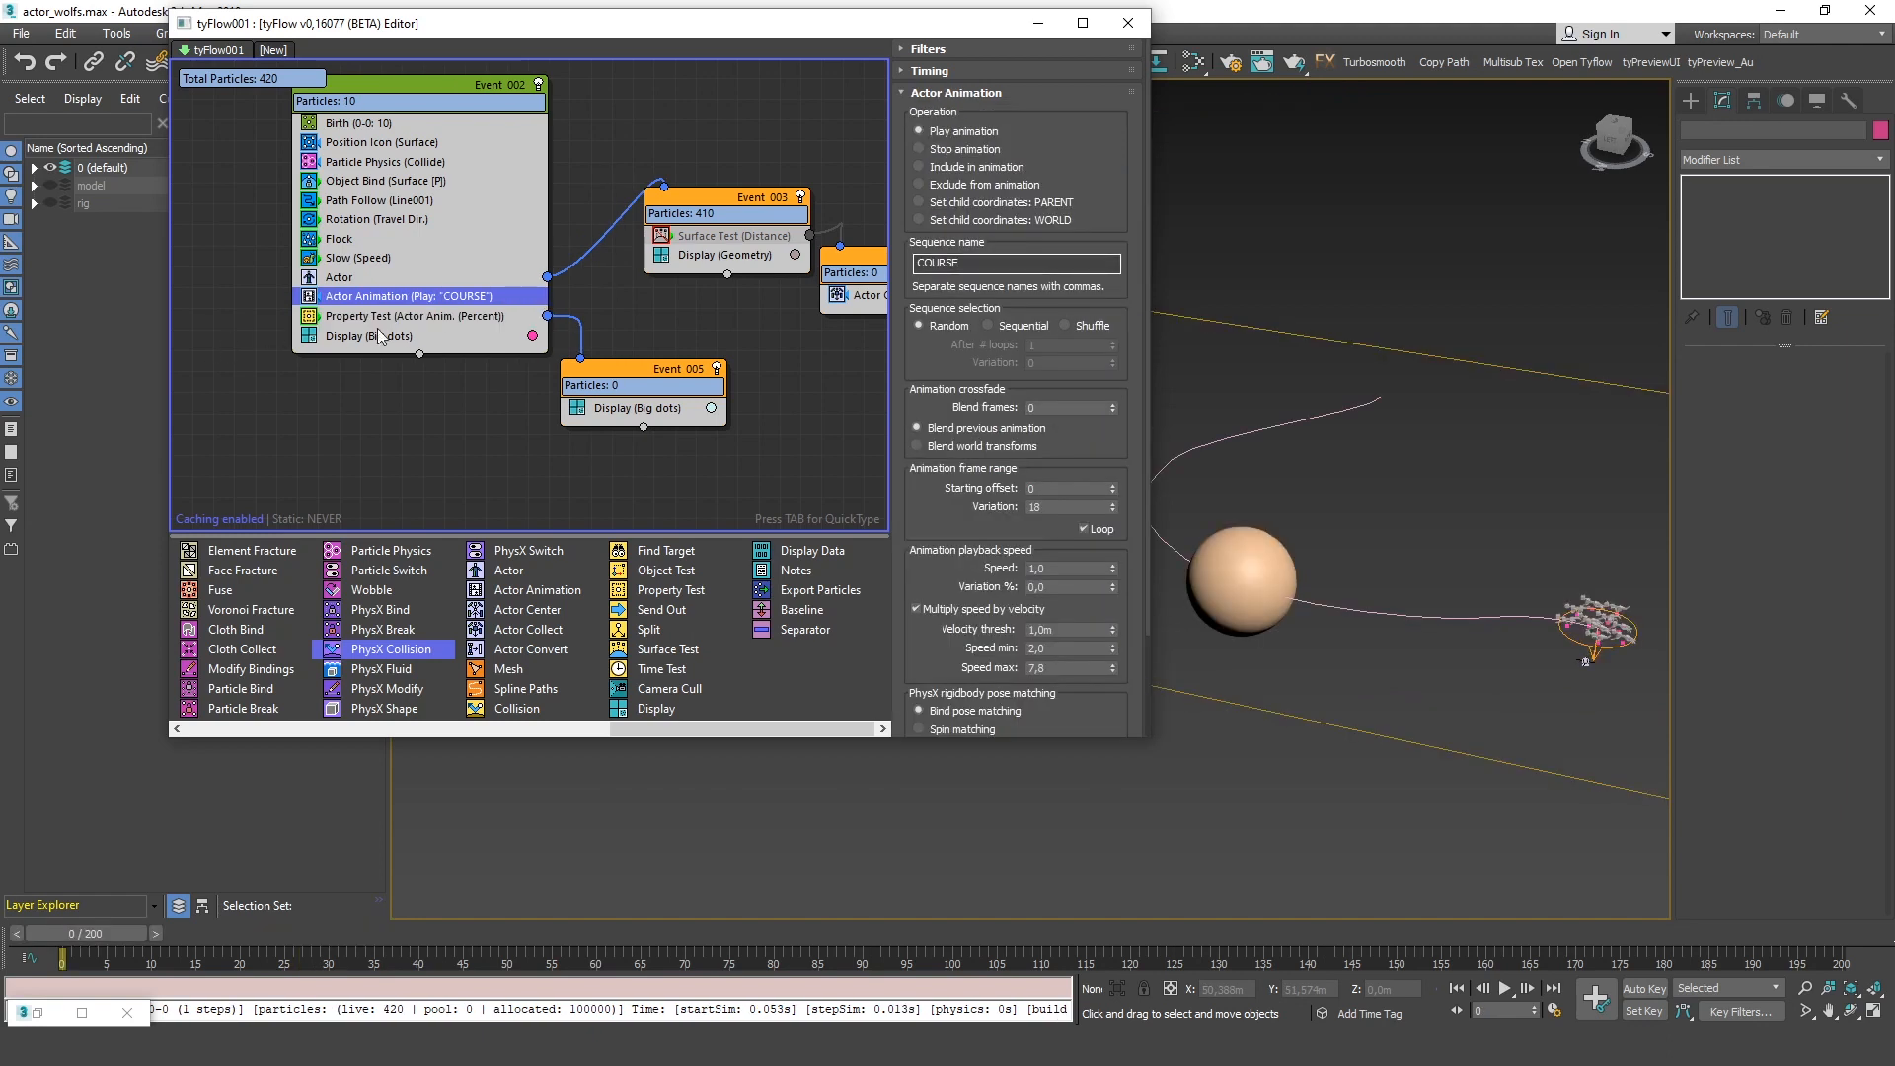
click(444, 314)
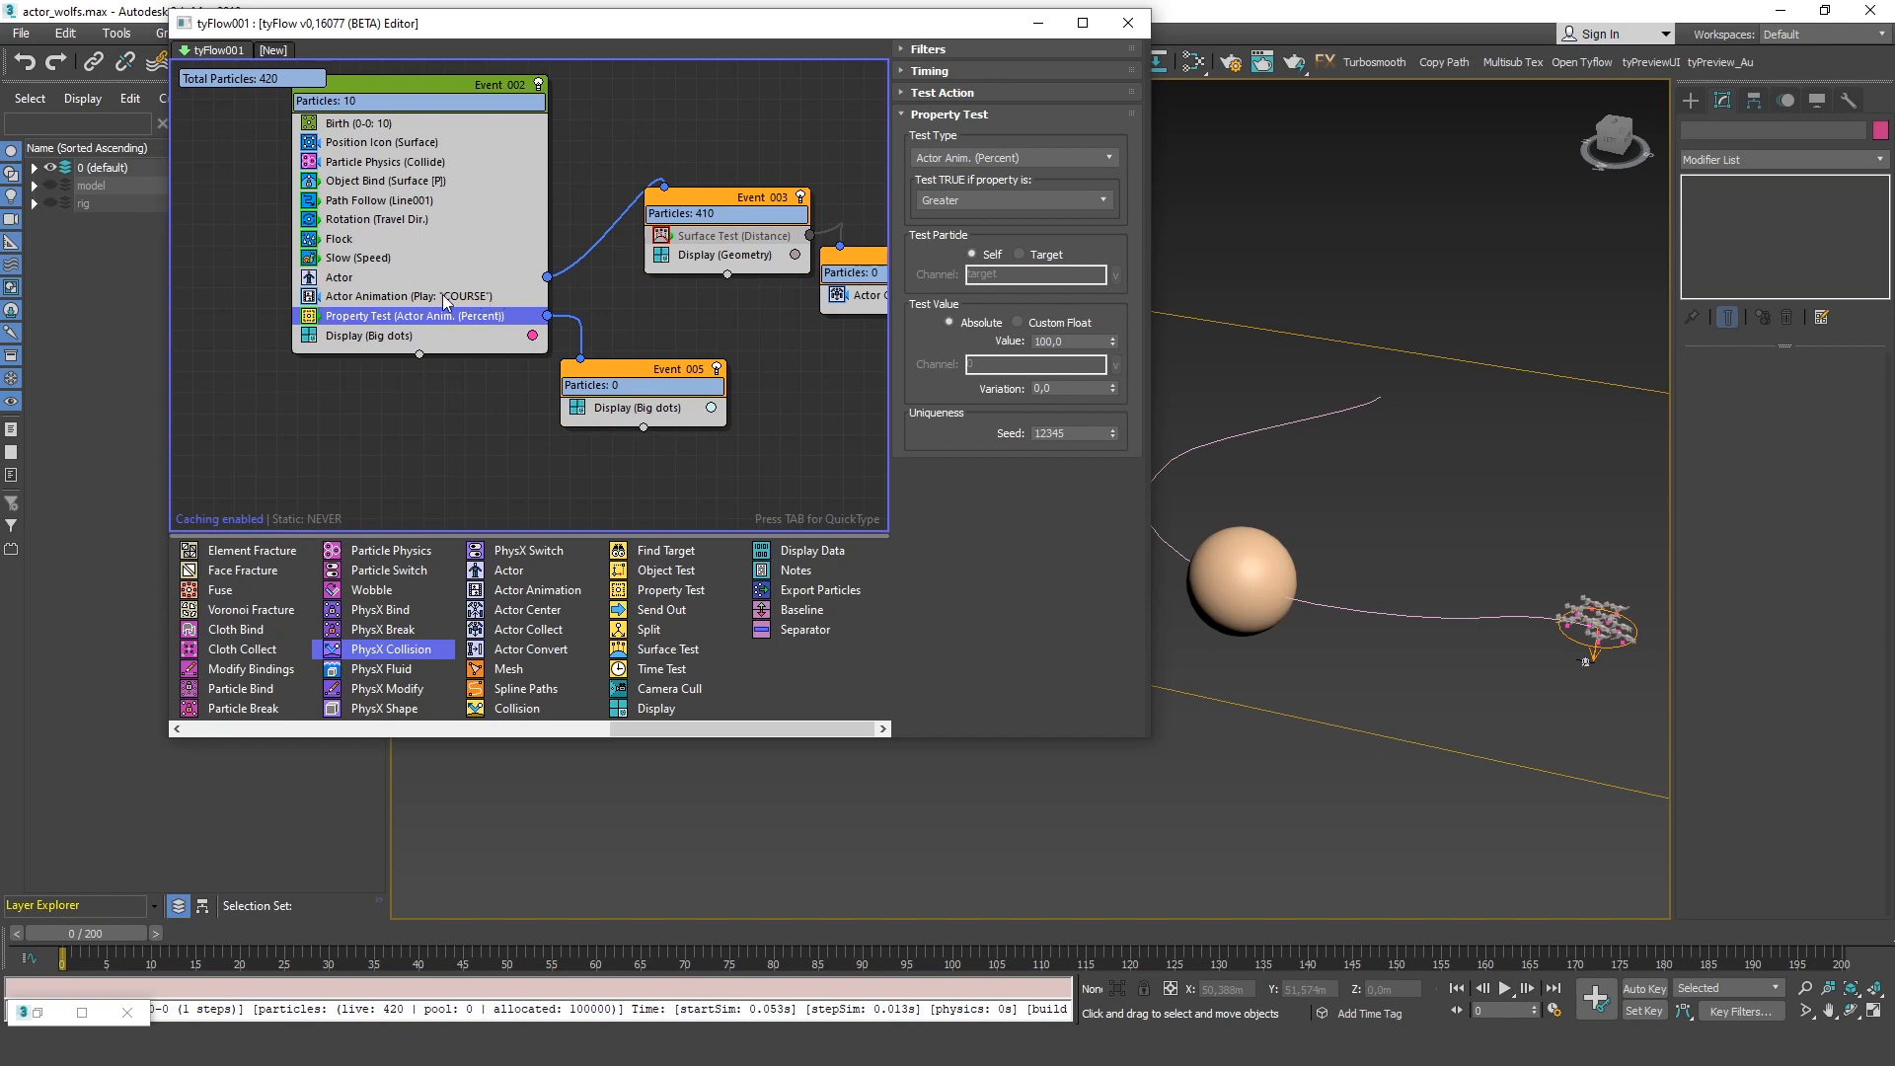
click(444, 298)
double_click(997, 264)
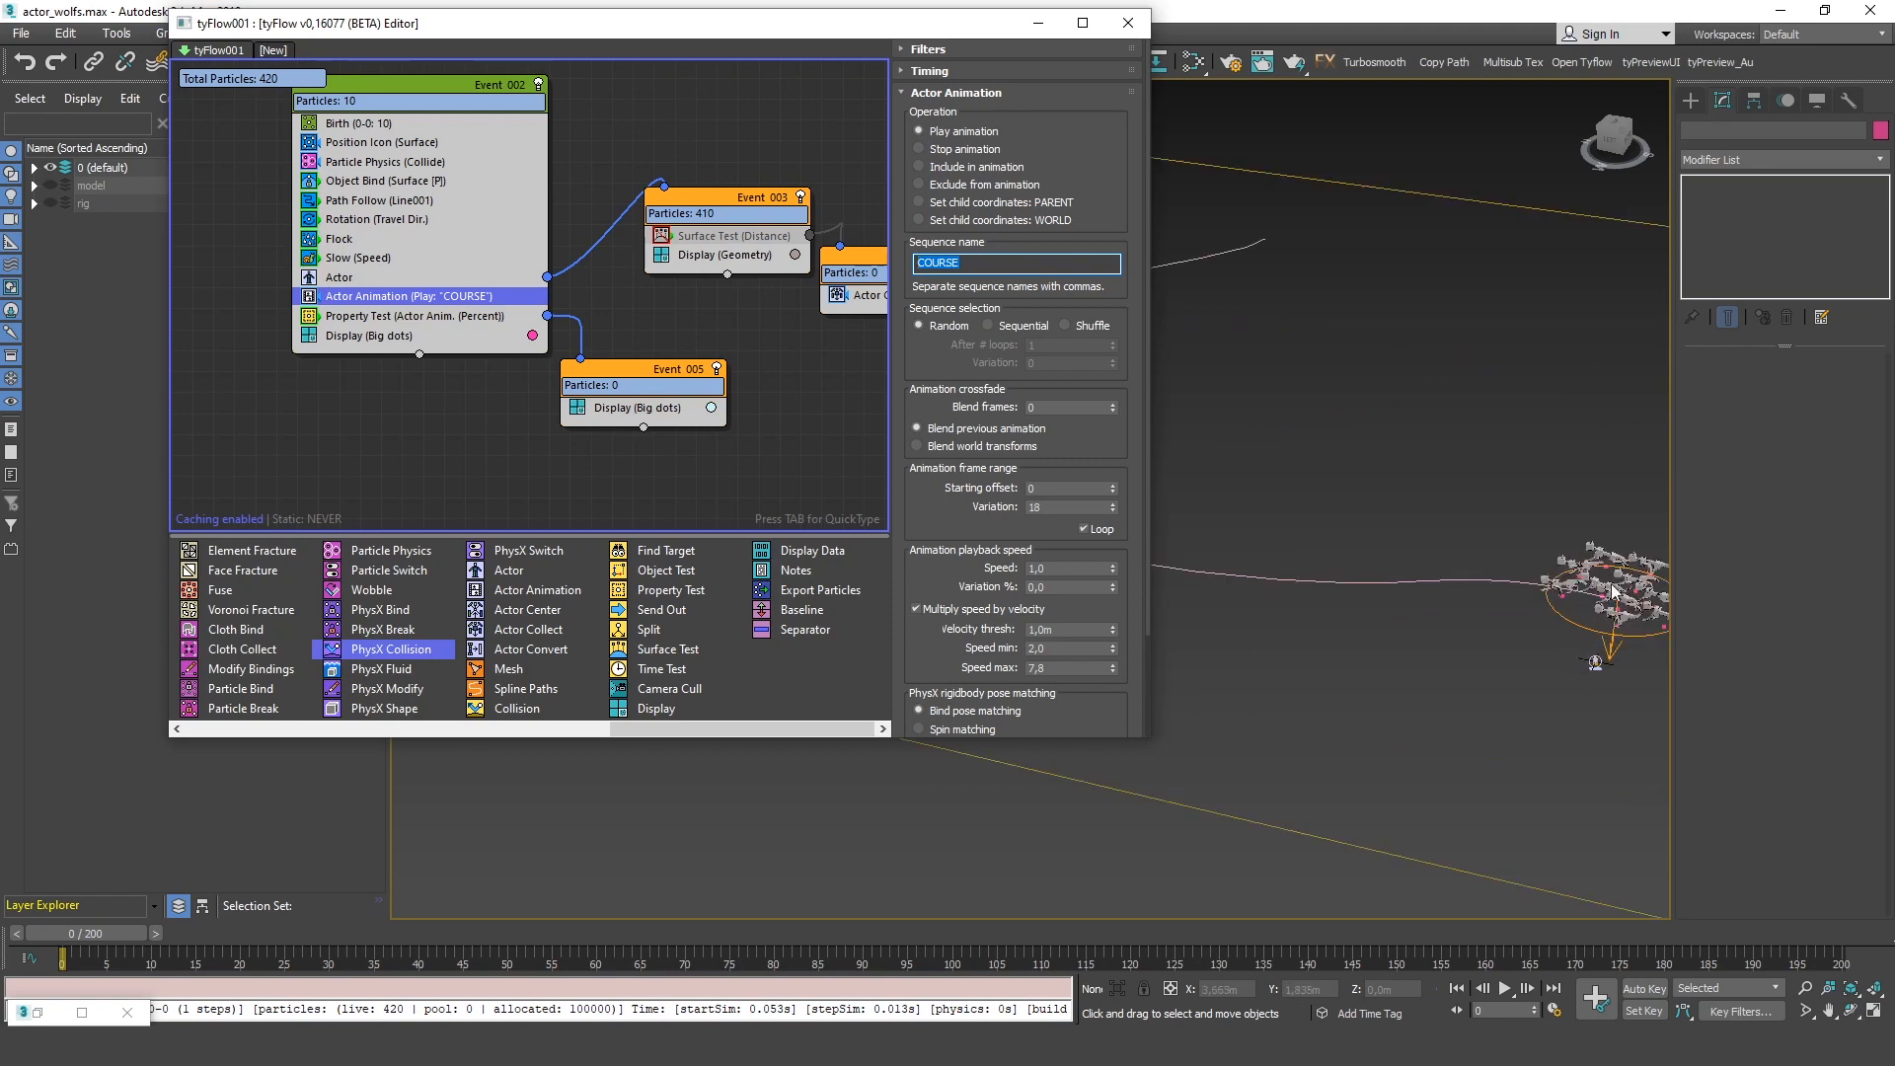
Set the Property Test's comparison value in Event_002 to 1000
click(494, 316)
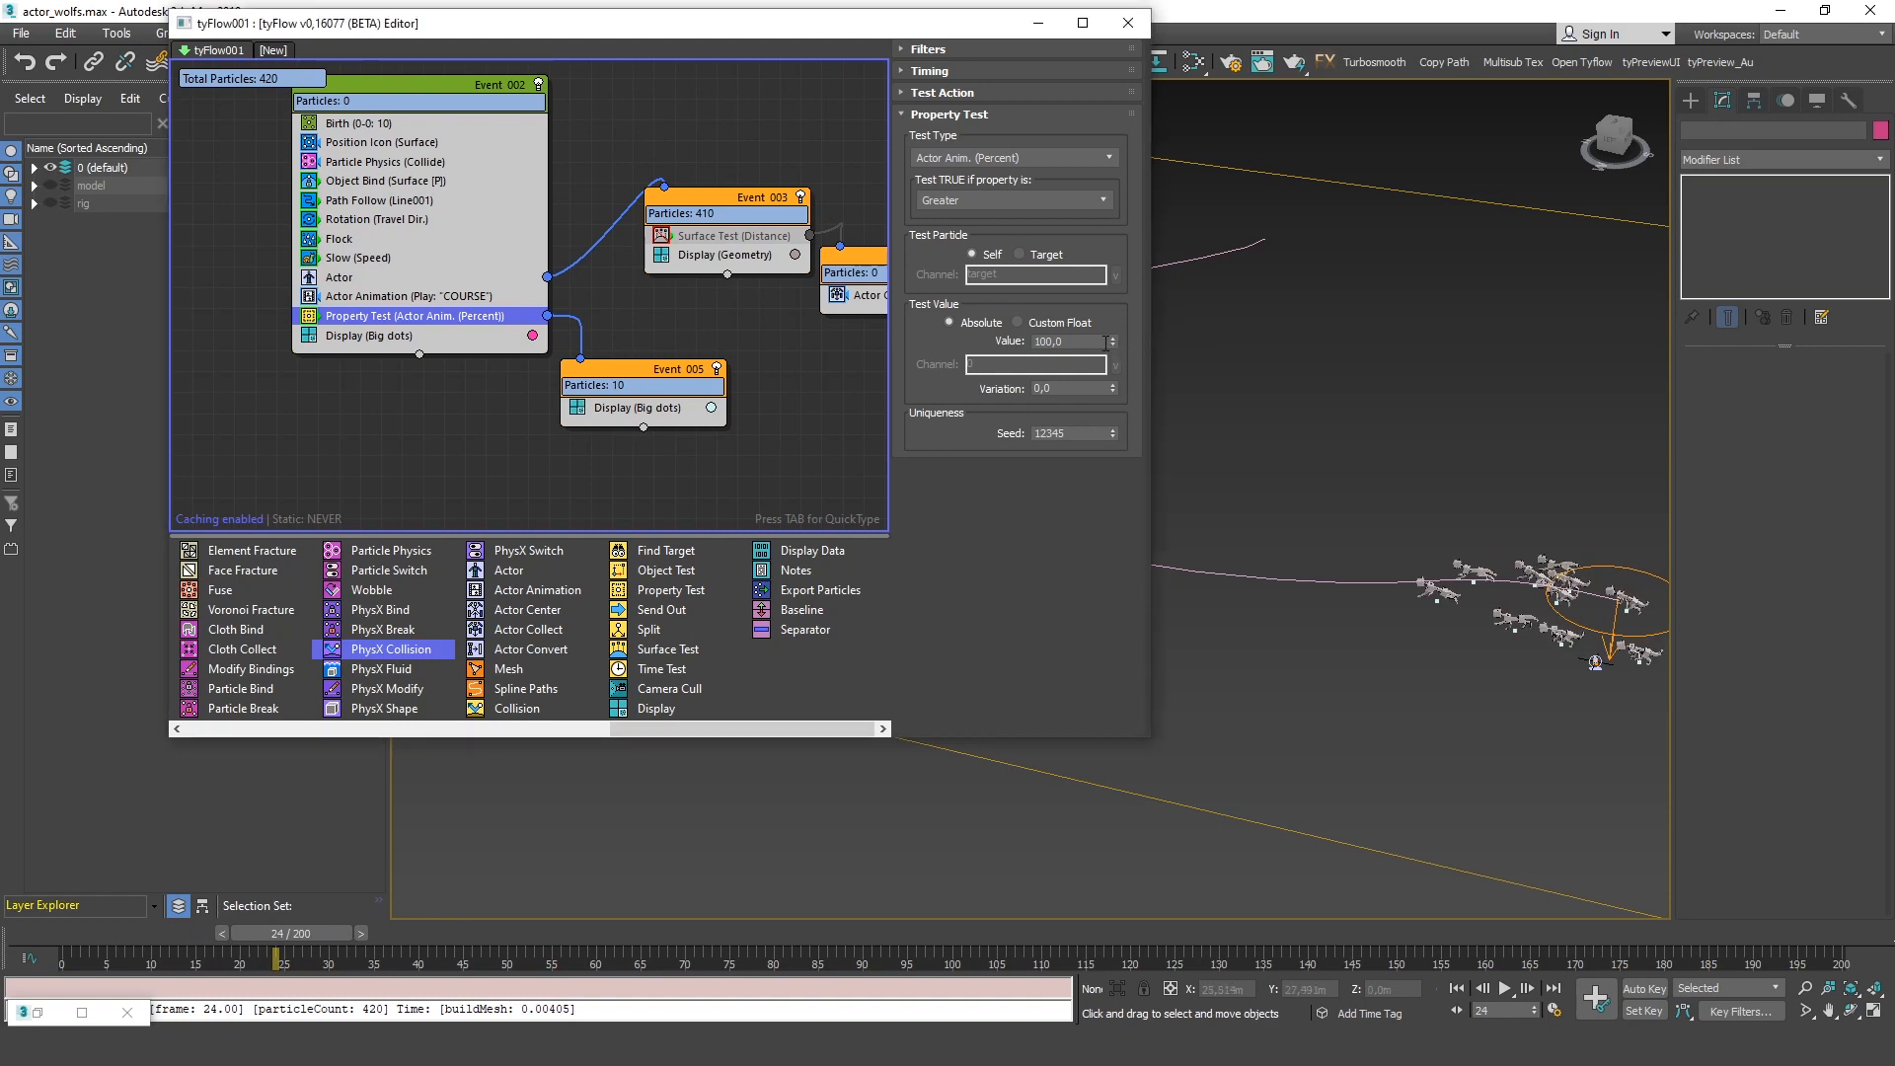
double_click(1105, 343)
text(1000)
key(Return)
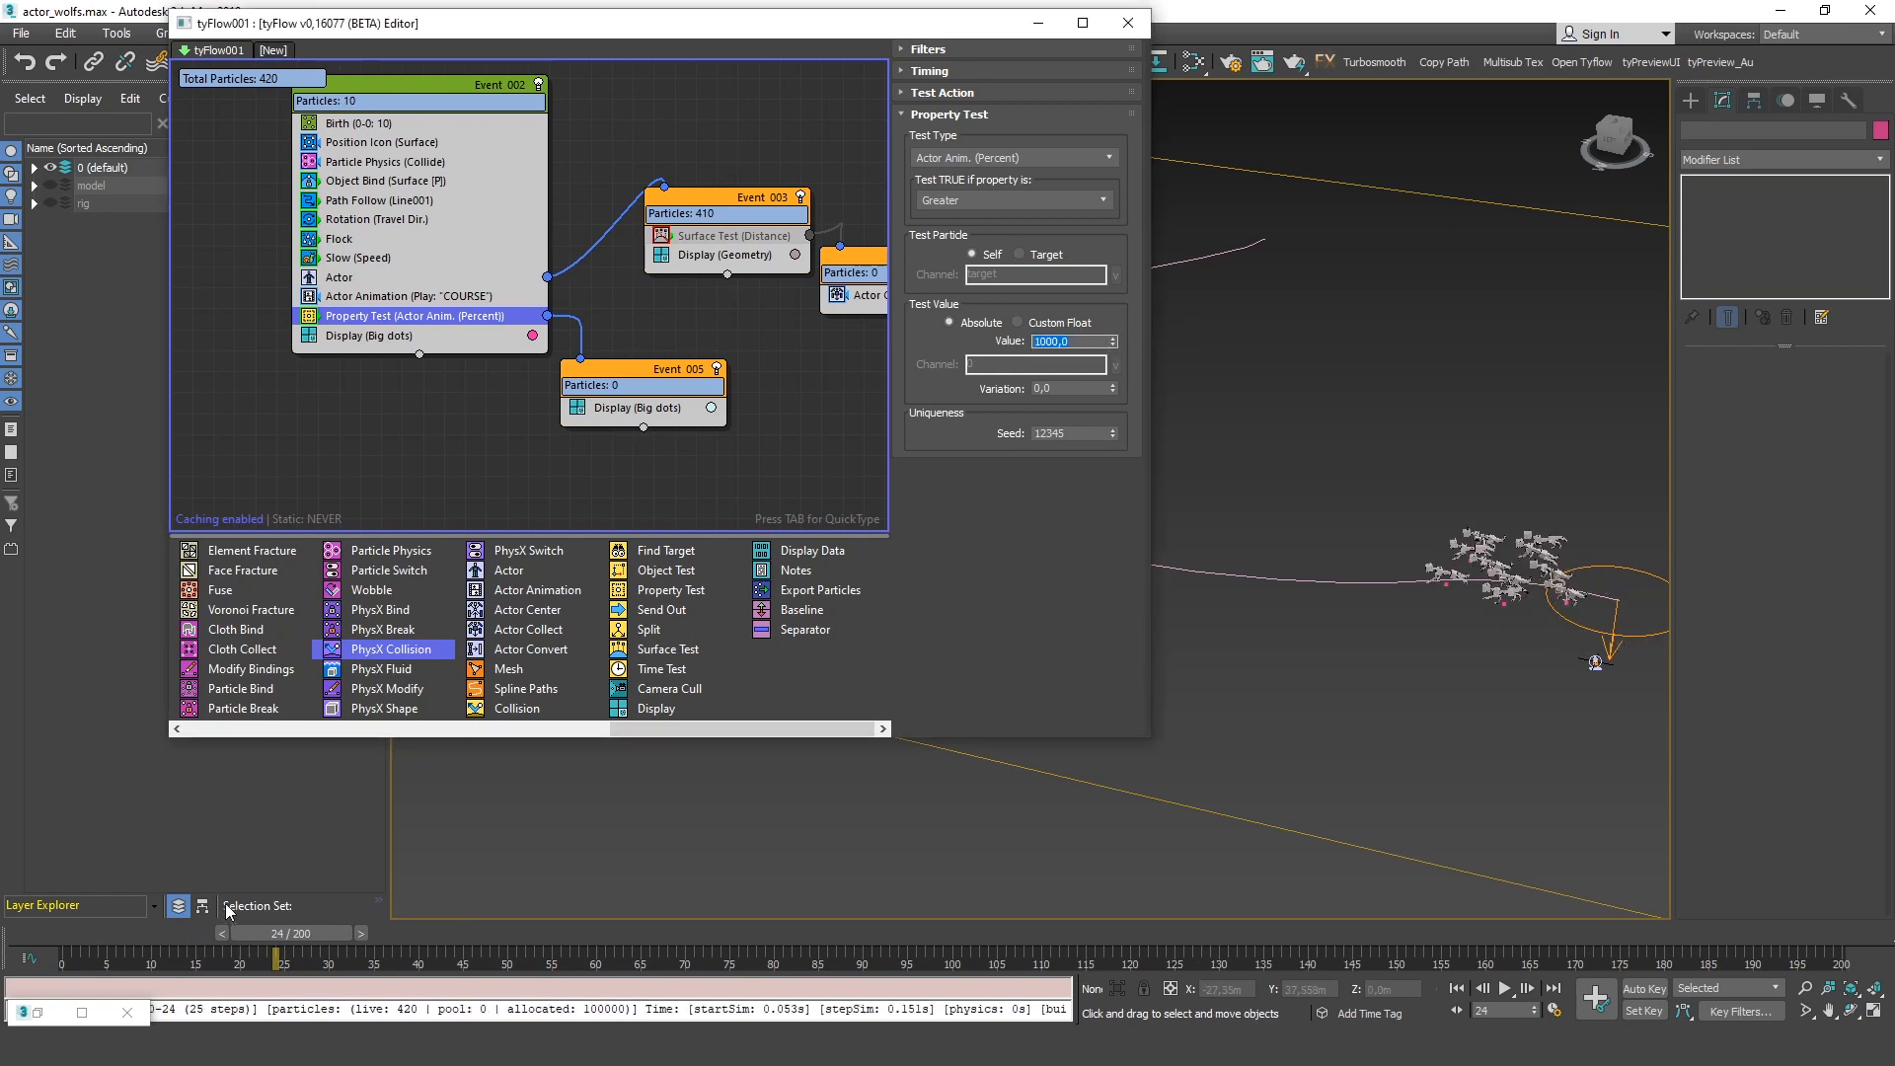
Scrub the simulation forward to frame 94 to check when the wolves switch to Event_005
drag(130, 936, 677, 936)
middle_drag(1366, 560, 1172, 461)
right_click(1346, 536)
click(1407, 468)
scroll(1172, 444, up, 4)
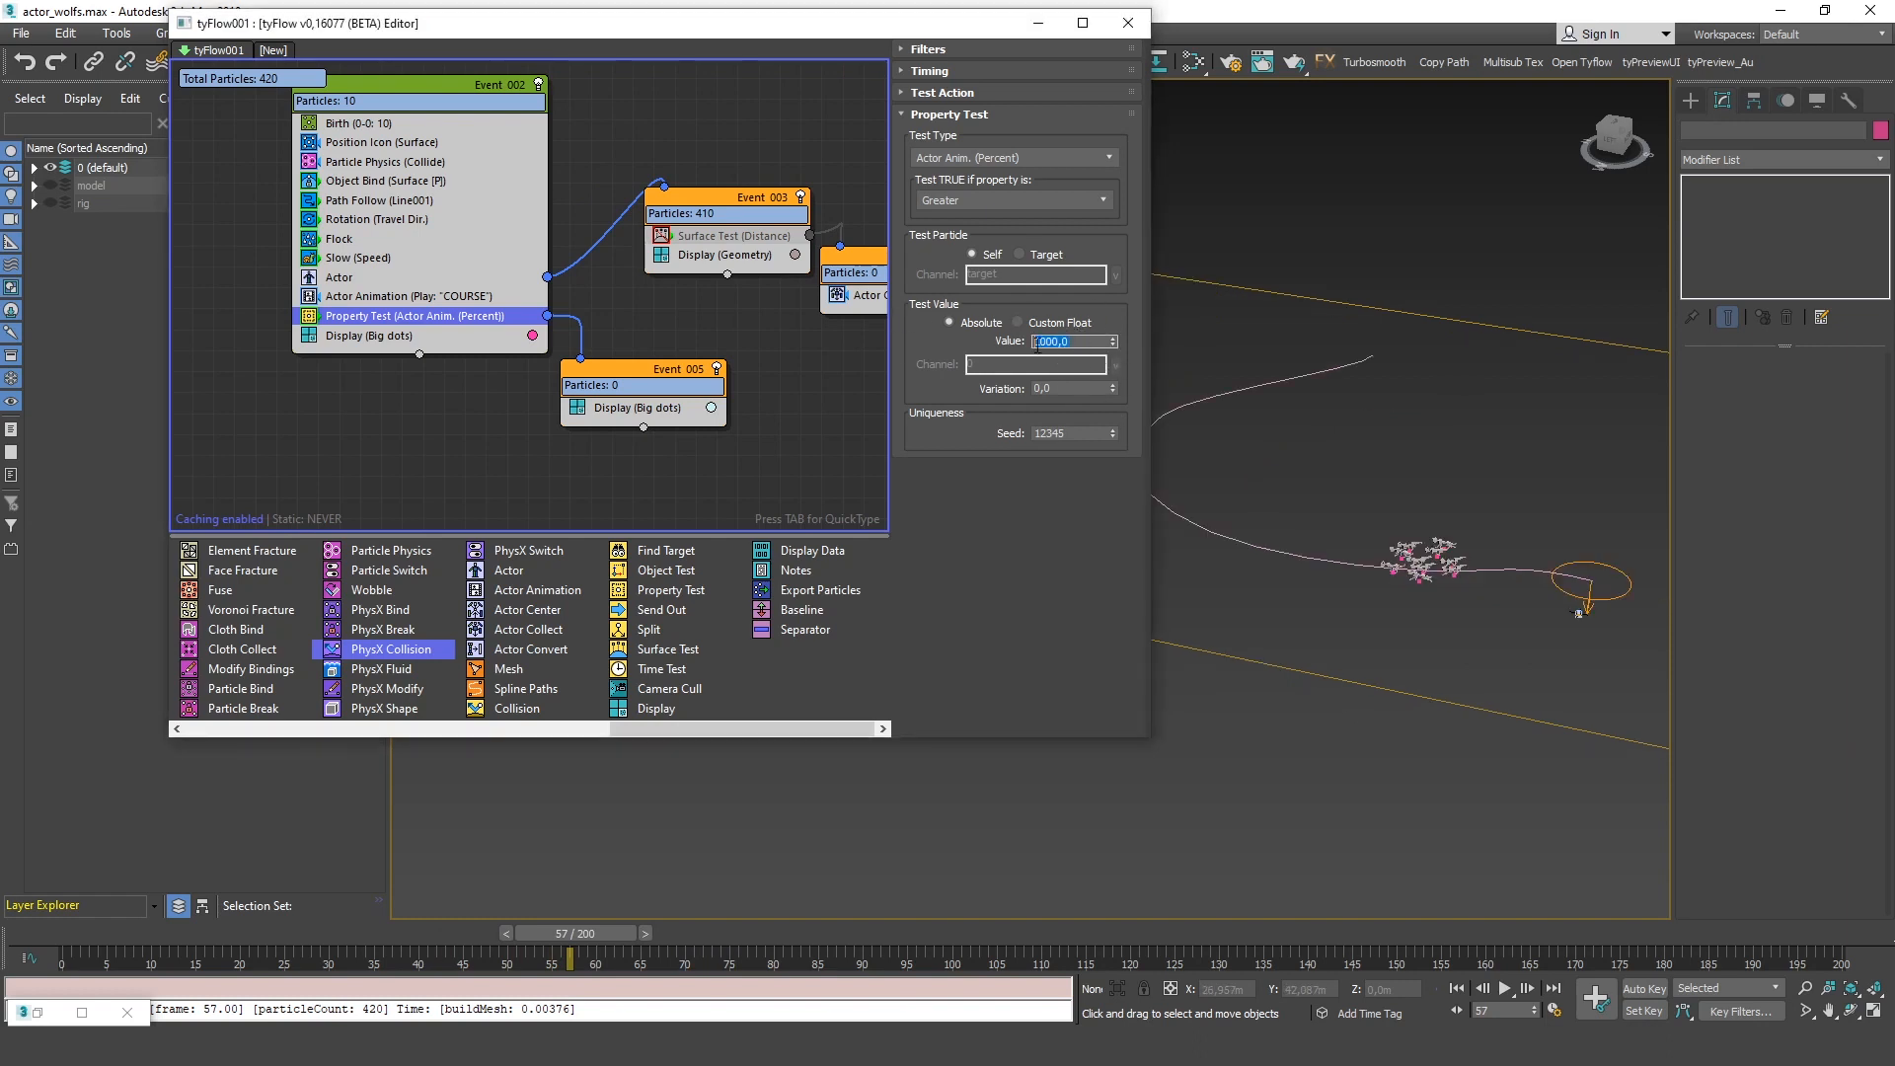
drag(527, 932, 900, 955)
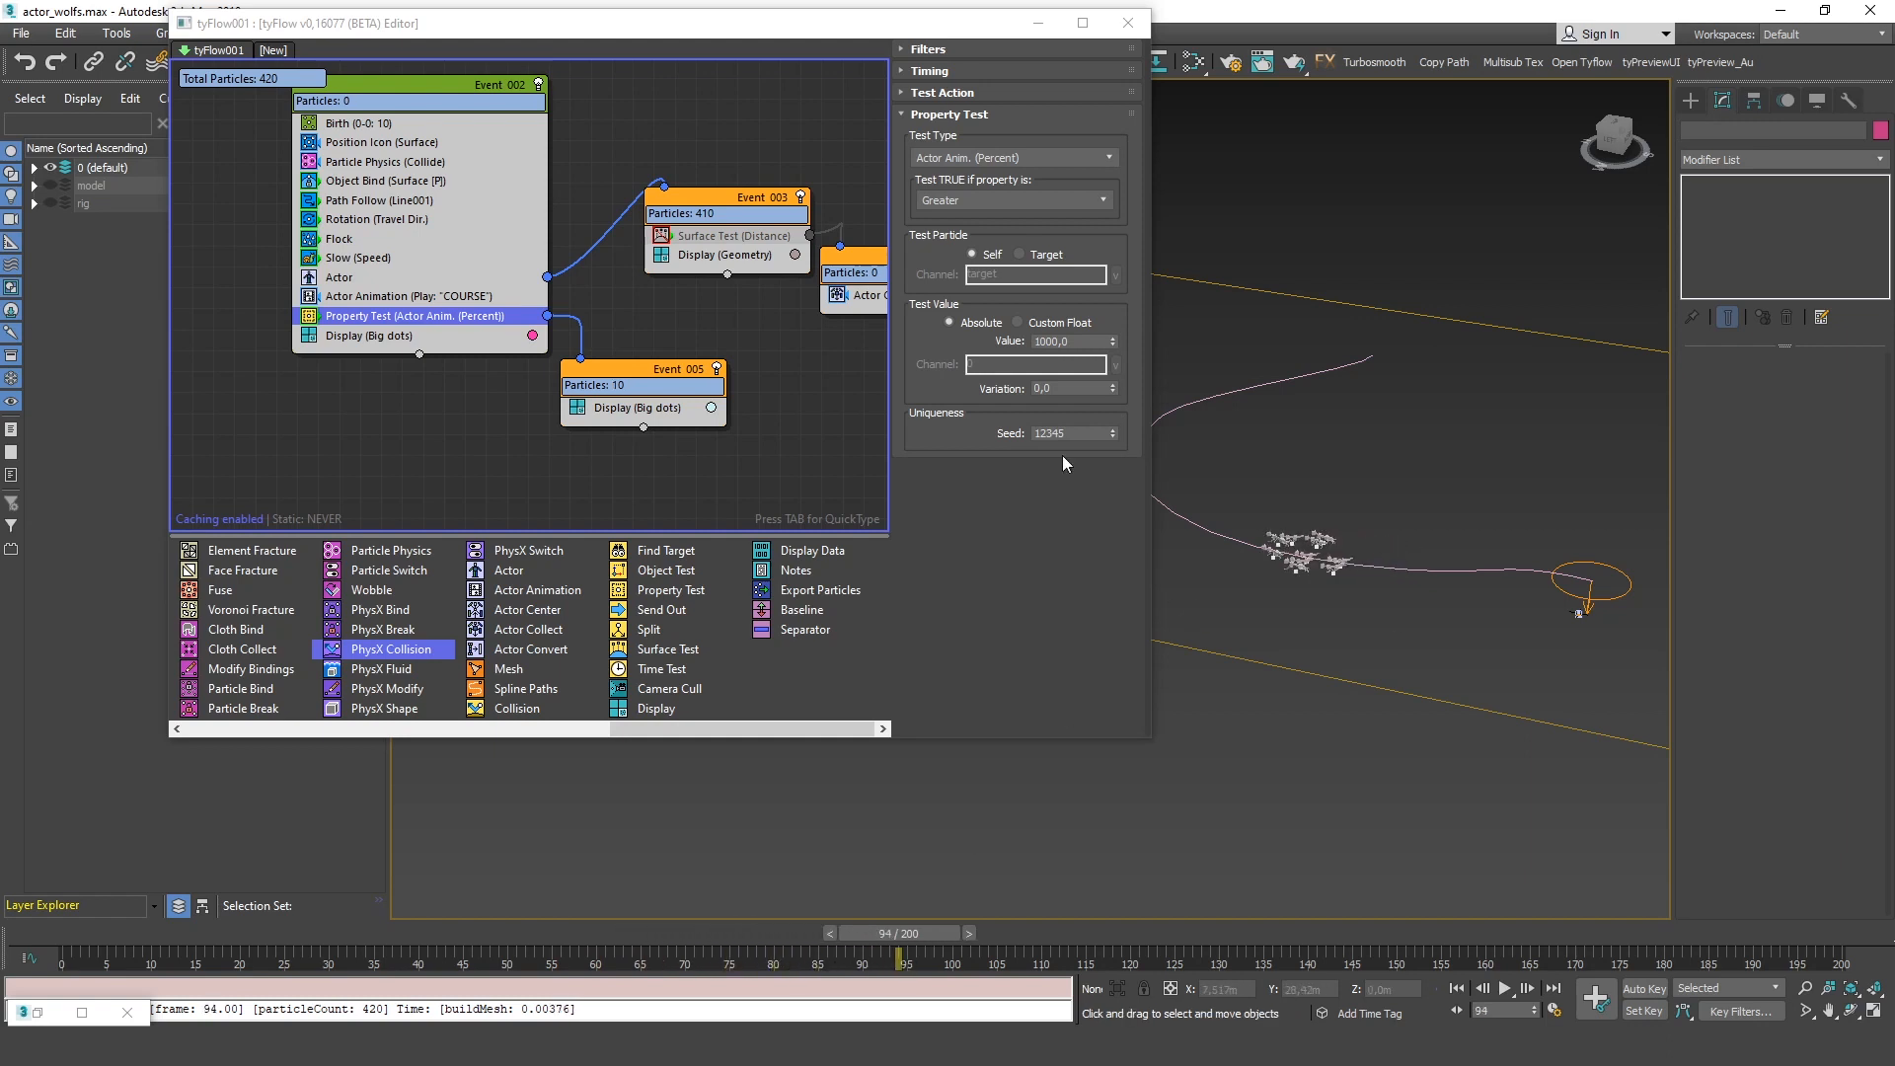
scroll(1275, 612, up, 2)
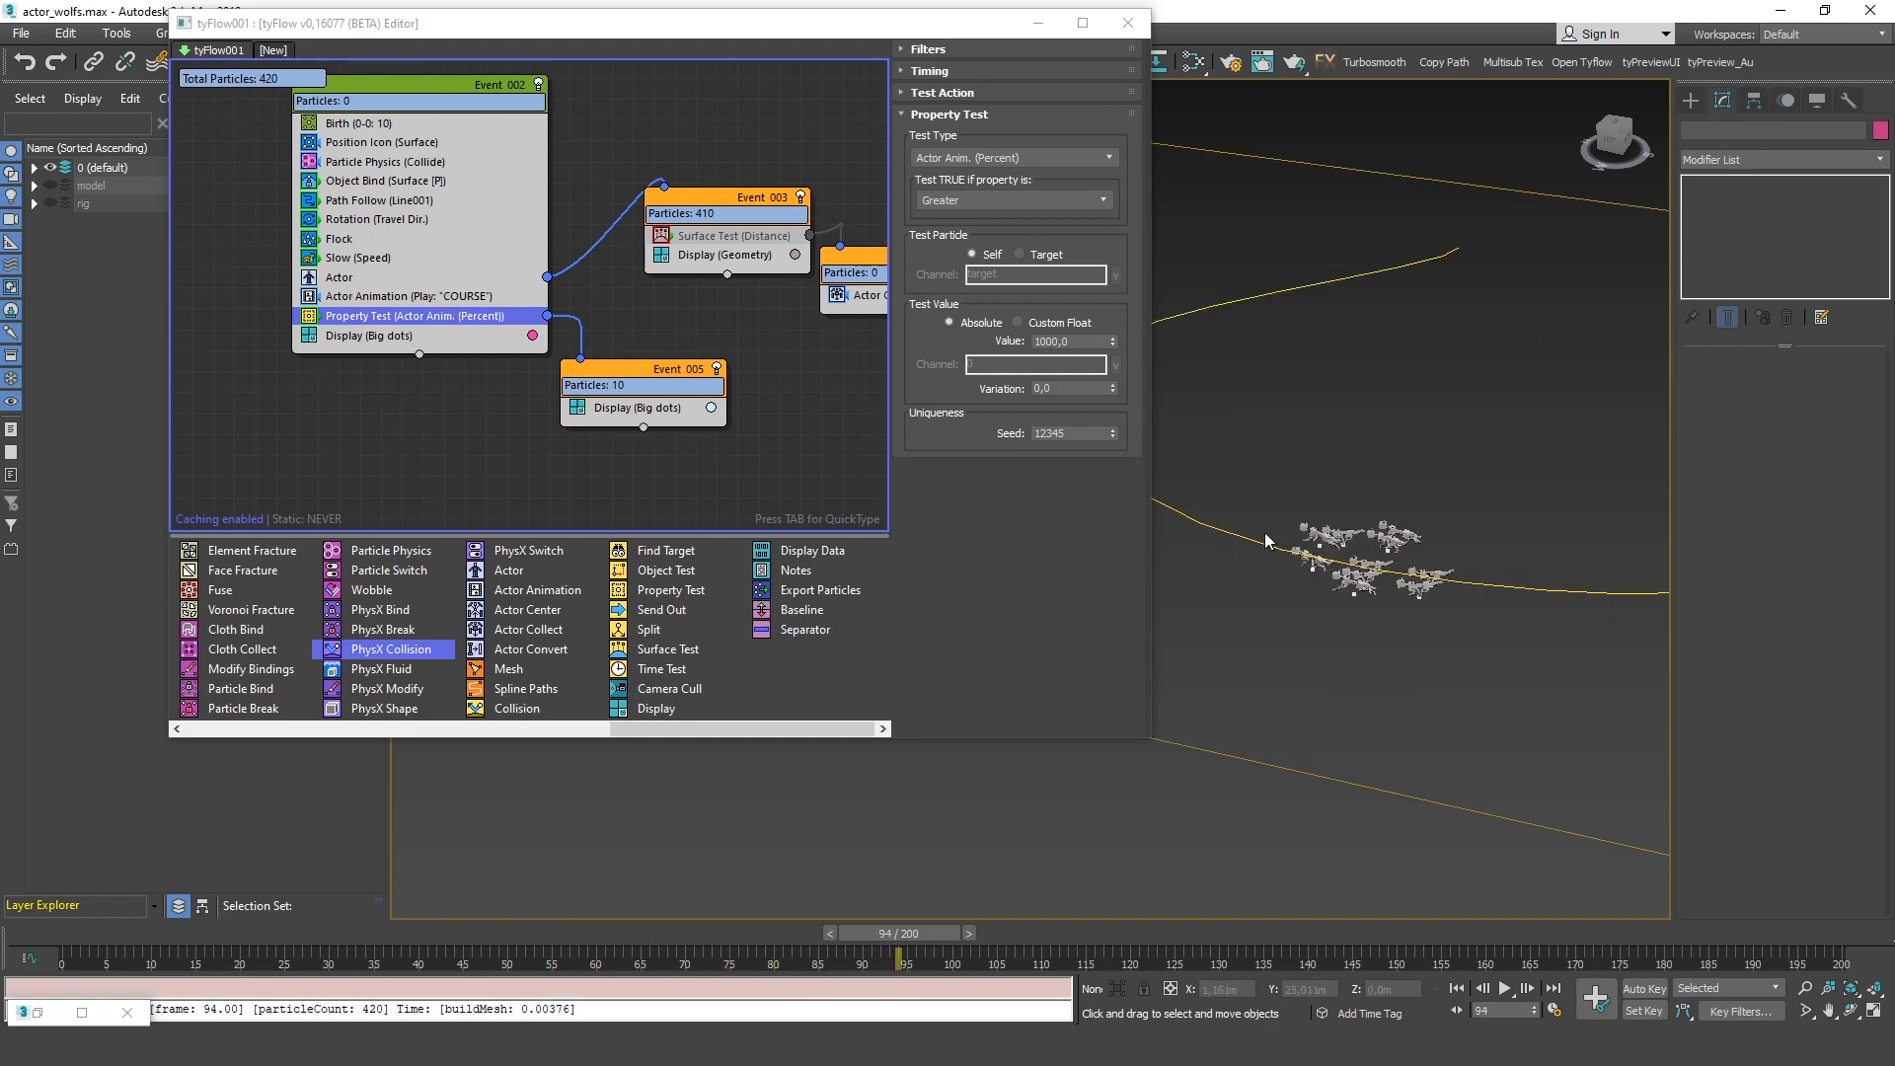
Copy the Actor Collect operator from Event_004 into Event_005 and set the copy to collect rig (children)
middle_drag(732, 217, 608, 194)
click(764, 275)
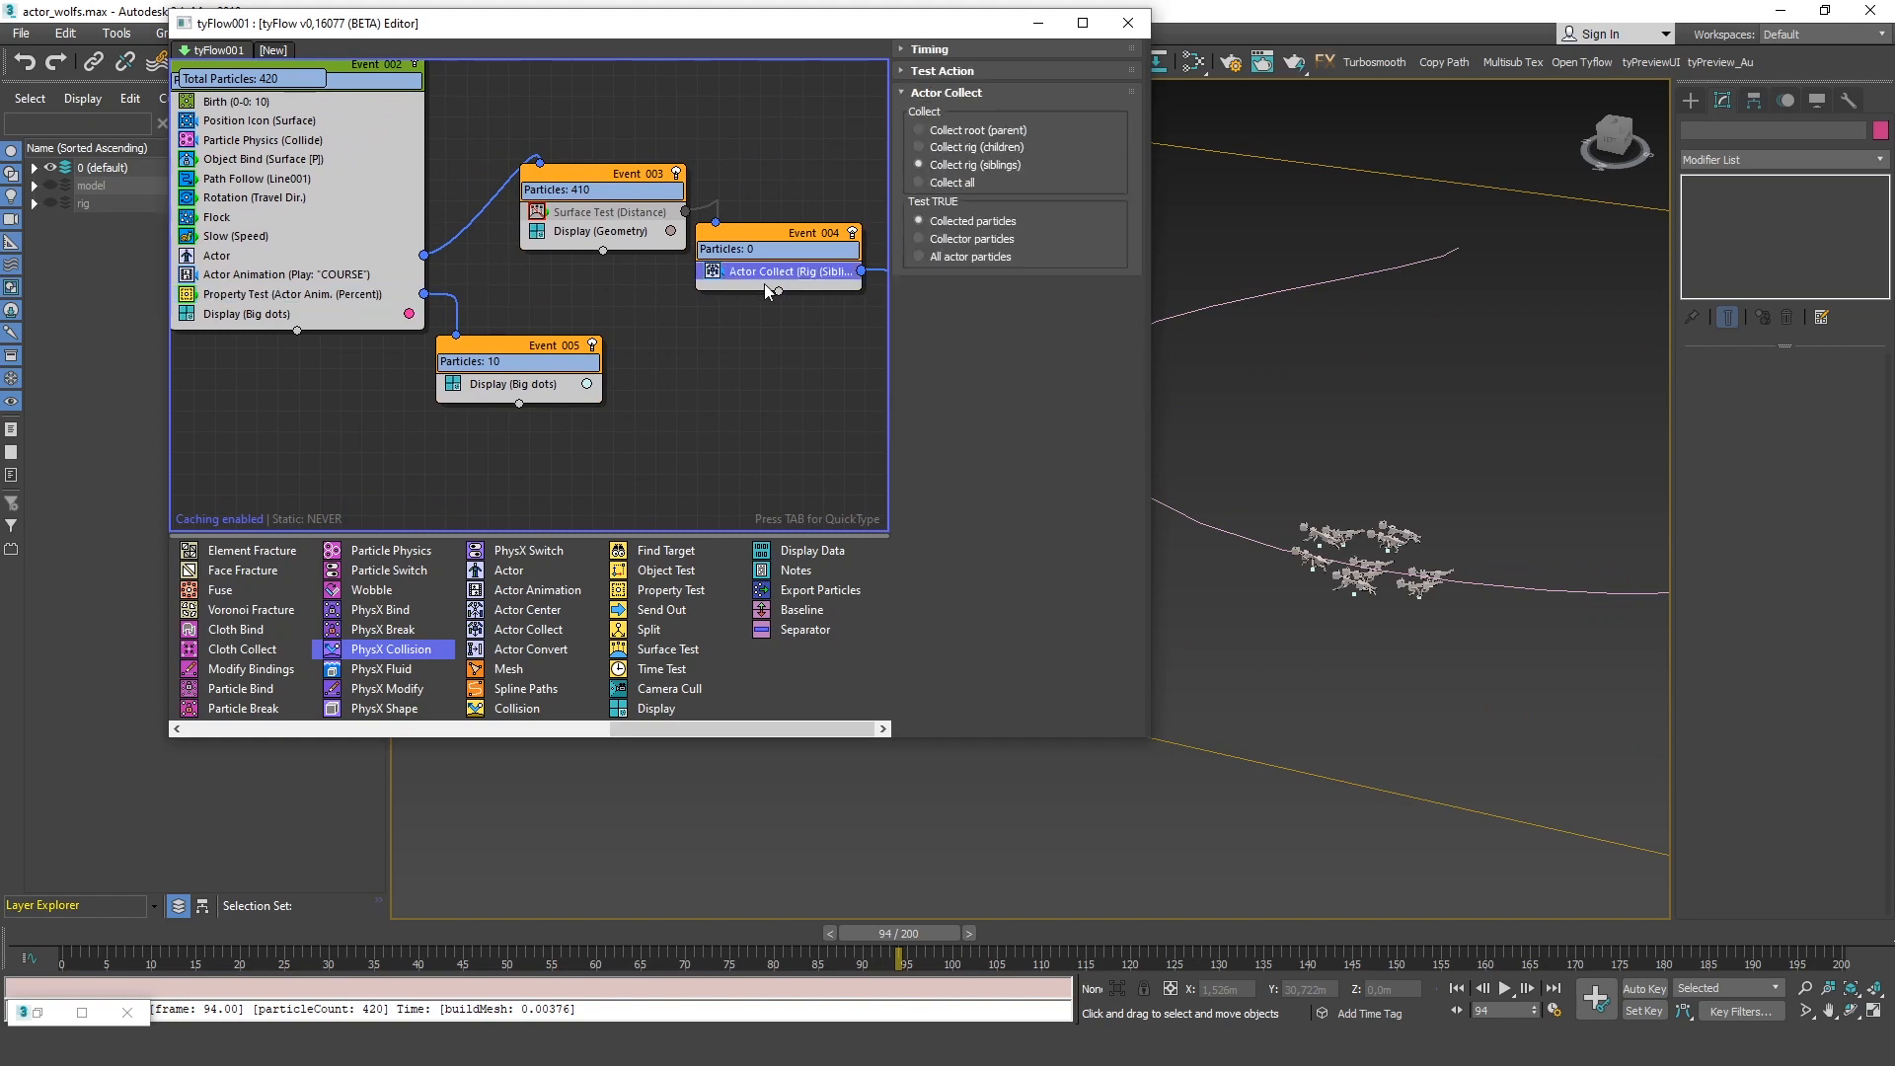
ctrl+drag(730, 276, 525, 392)
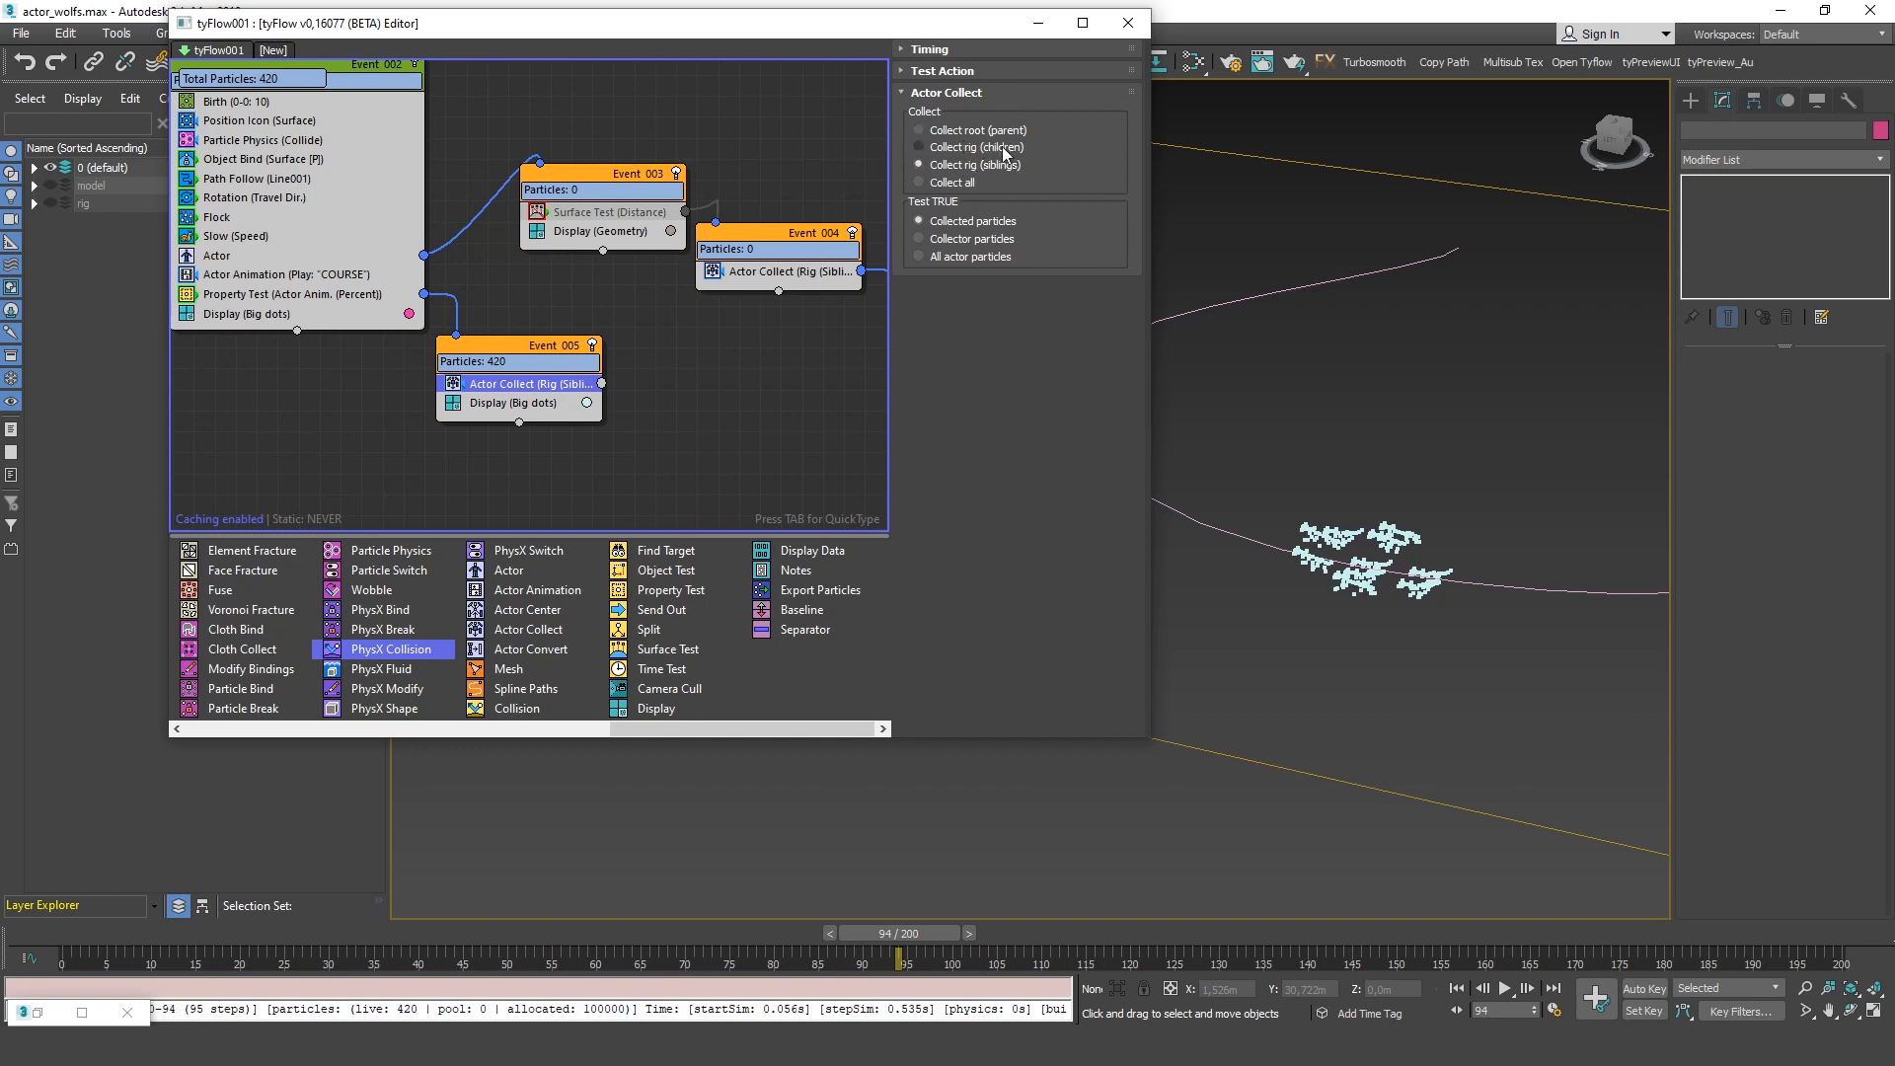
click(965, 150)
Wire Event_005's Actor Collect output to the RAGDOLL event and rename Event_003 to RIG
middle_drag(734, 381, 607, 365)
scroll(607, 365, down, 1)
drag(546, 366, 771, 303)
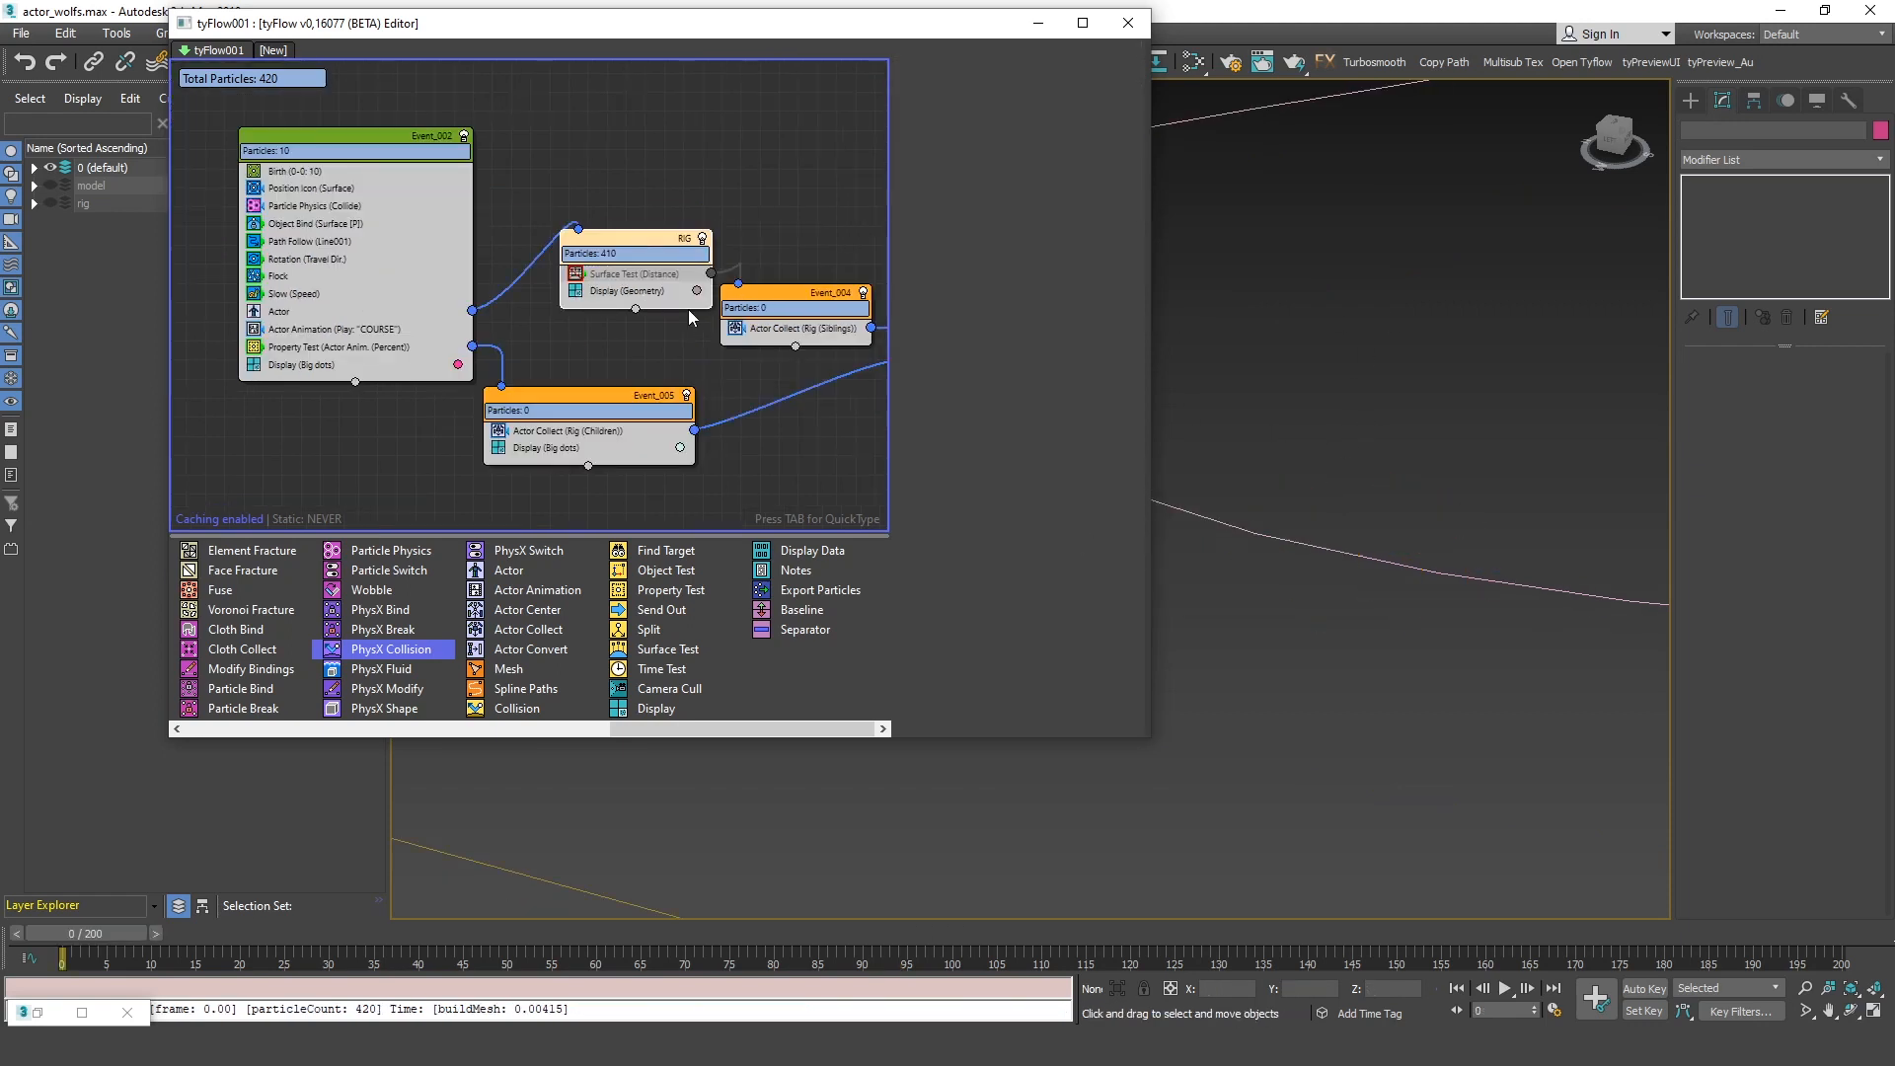
click(687, 244)
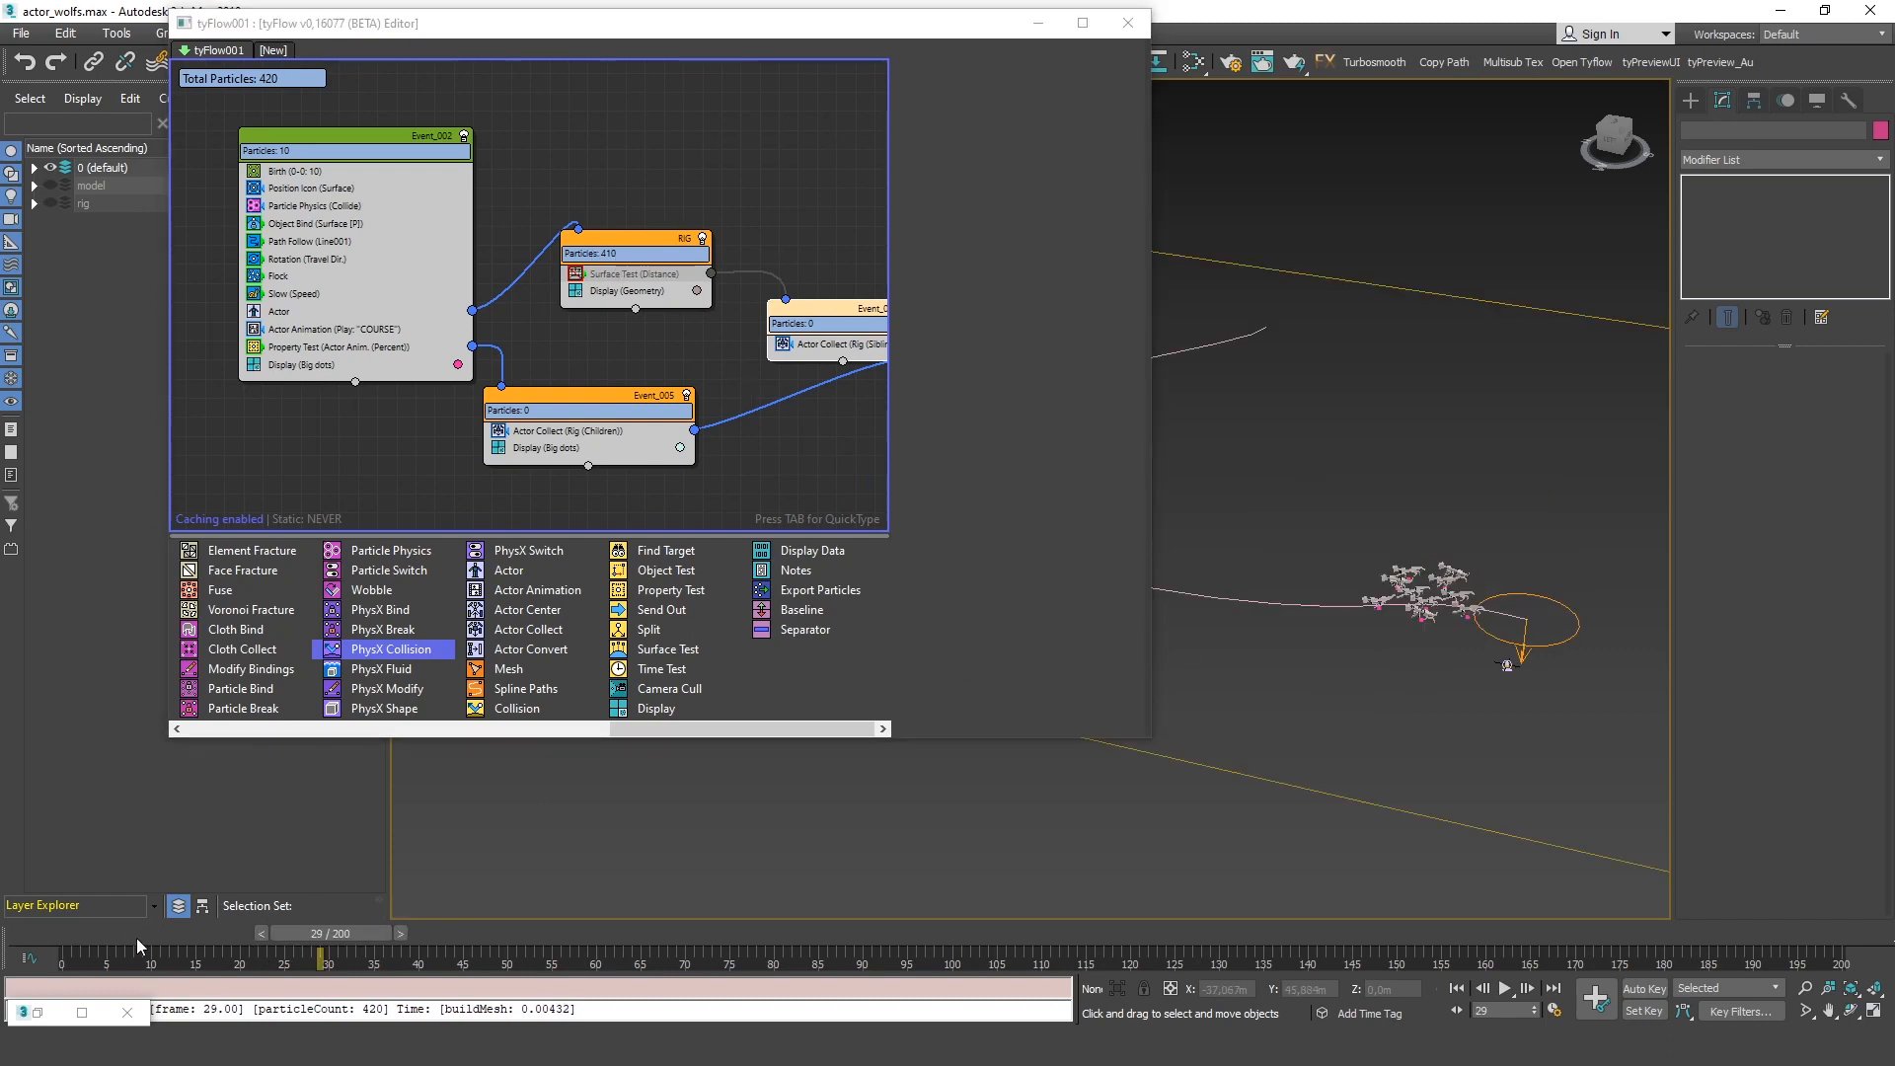
Scrub past frame 100 and examine how the particles pass from RIG and Event_005 into the RAGDOLL event
drag(325, 934, 464, 938)
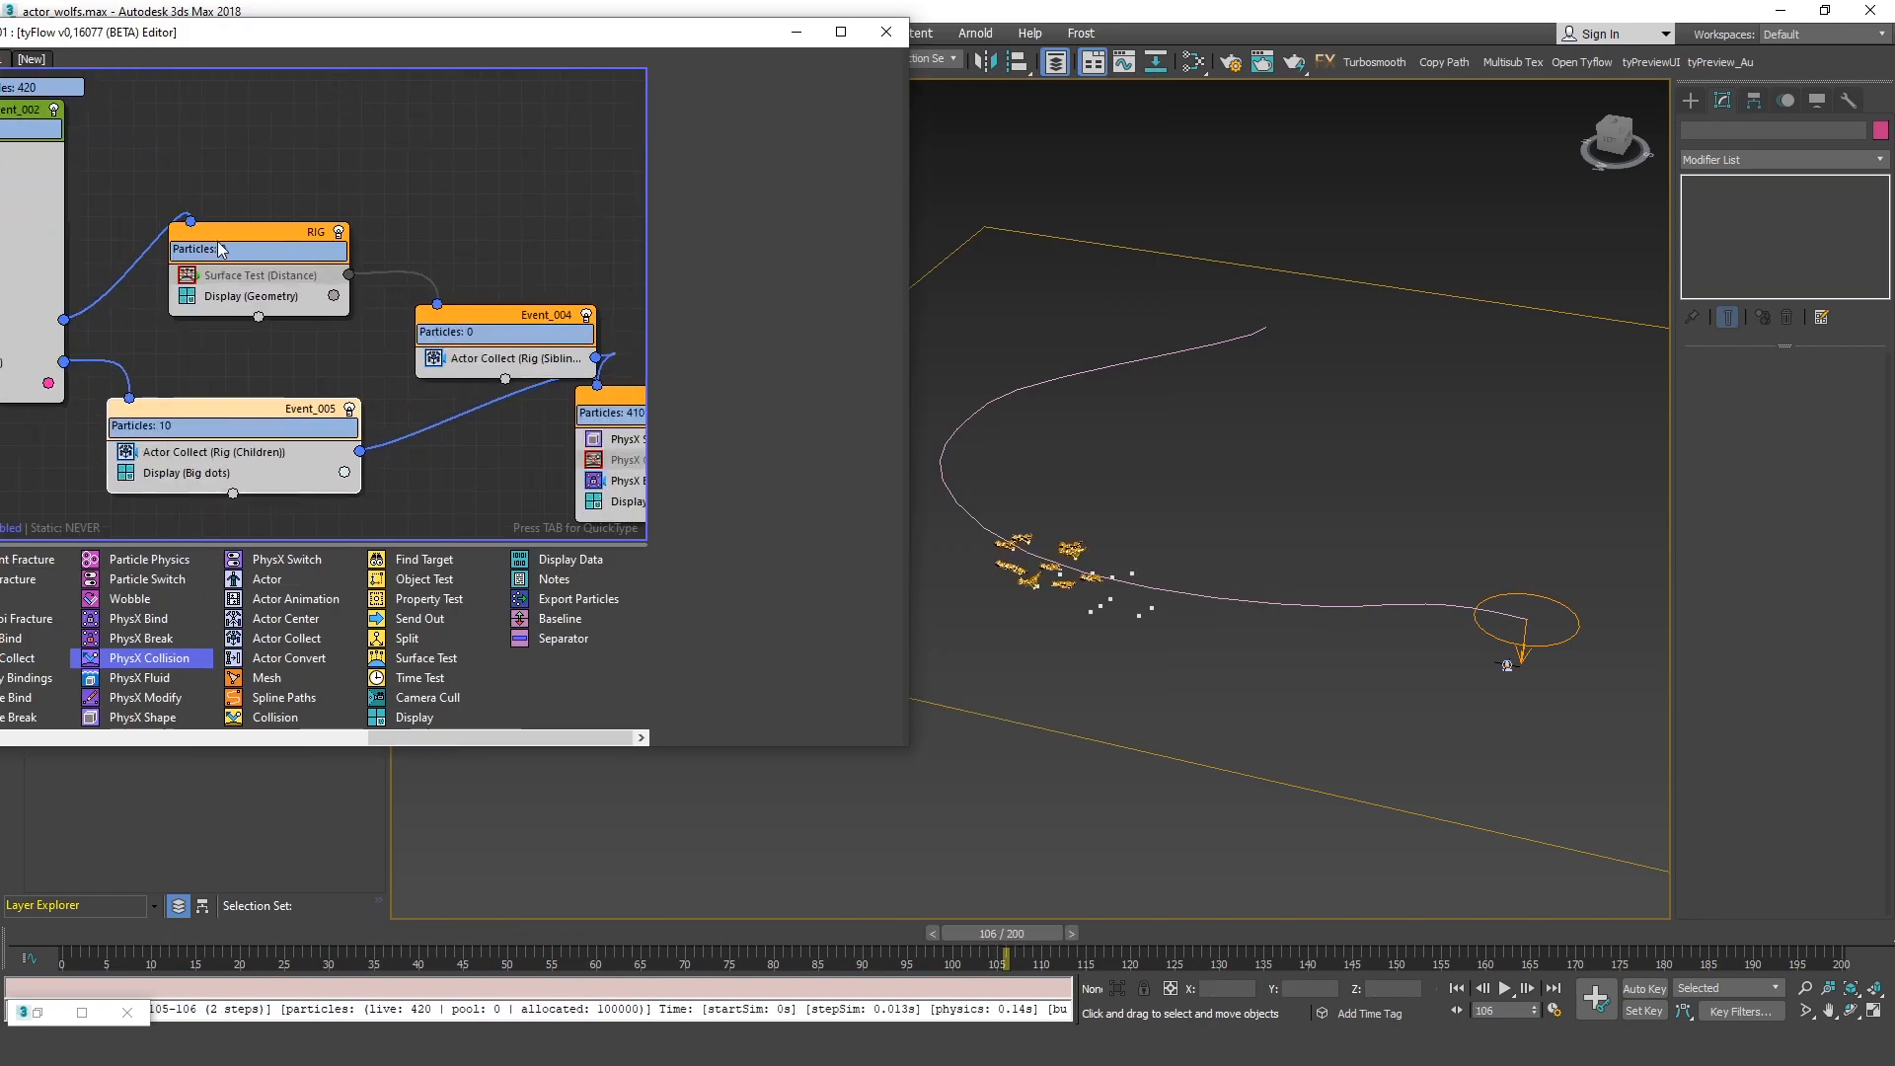
scroll(184, 244, up, 1)
drag(268, 234, 296, 225)
middle_drag(154, 335, 148, 329)
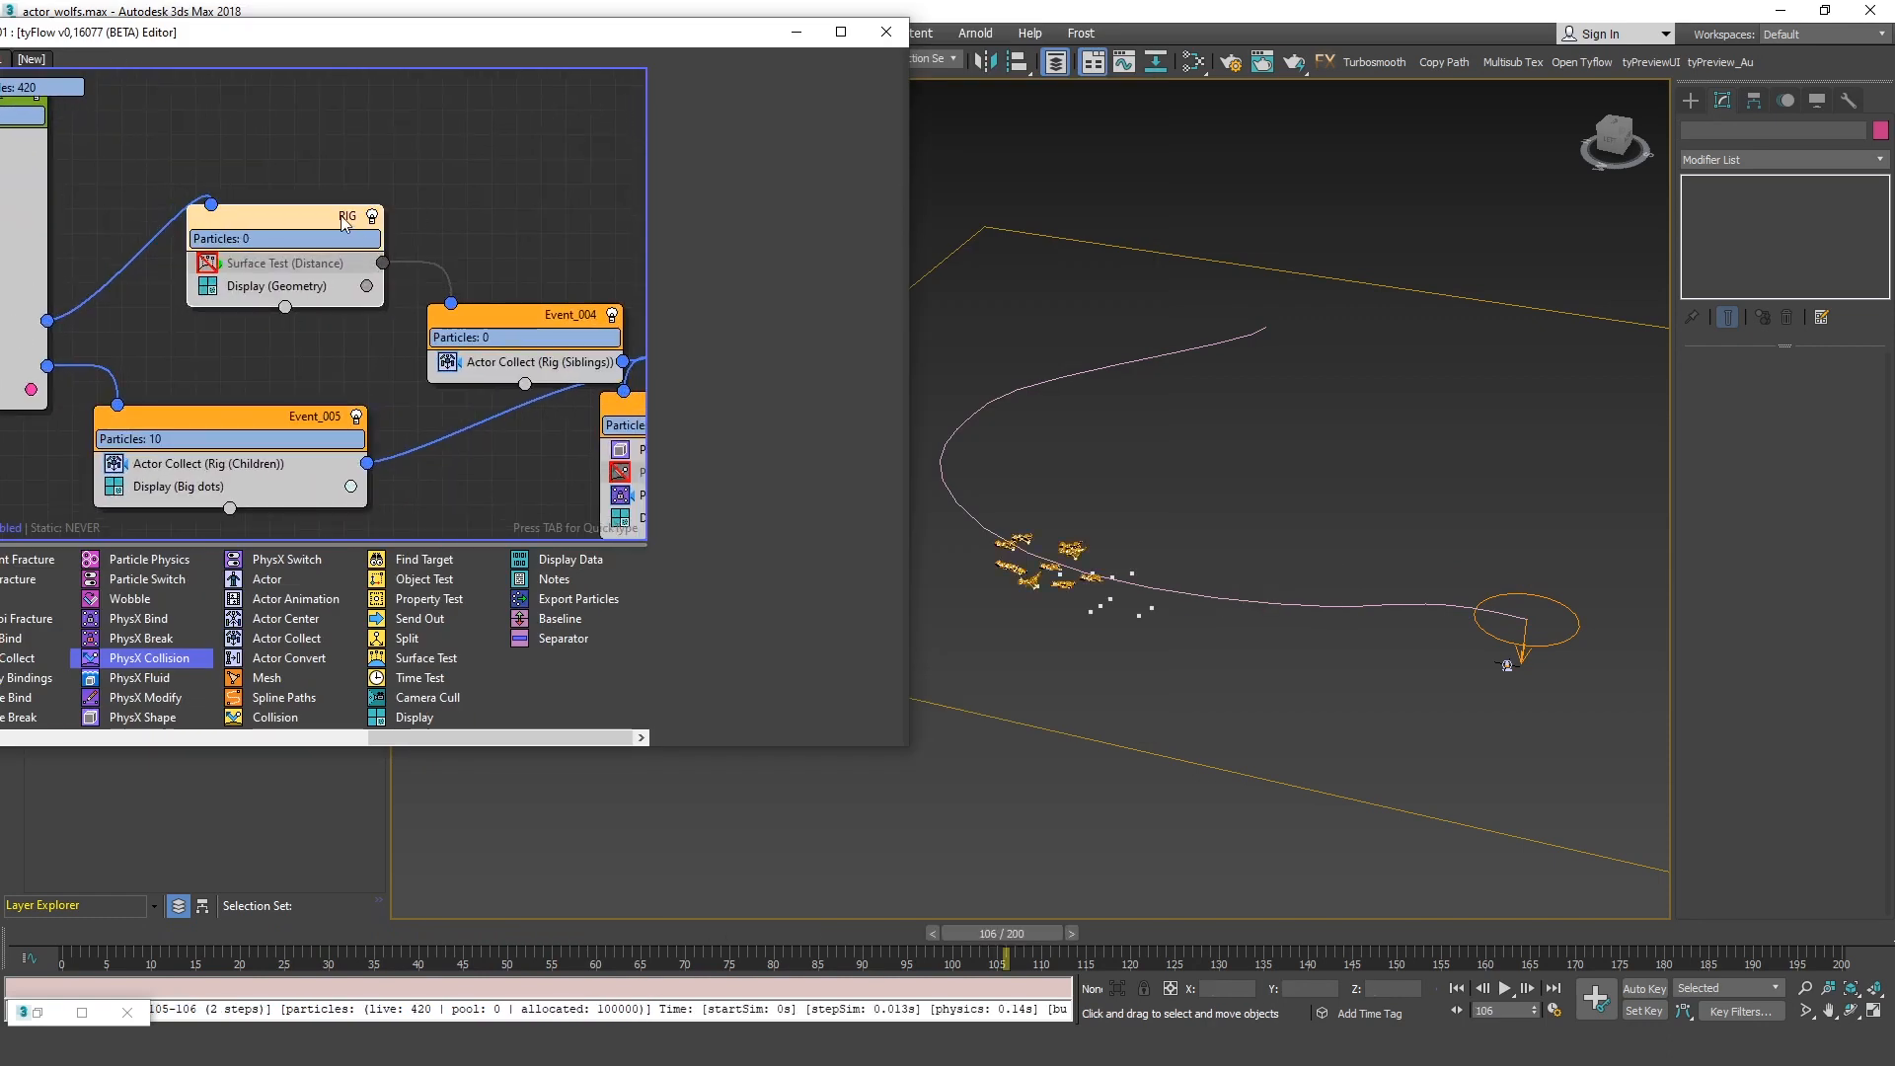
scroll(240, 447, down, 1)
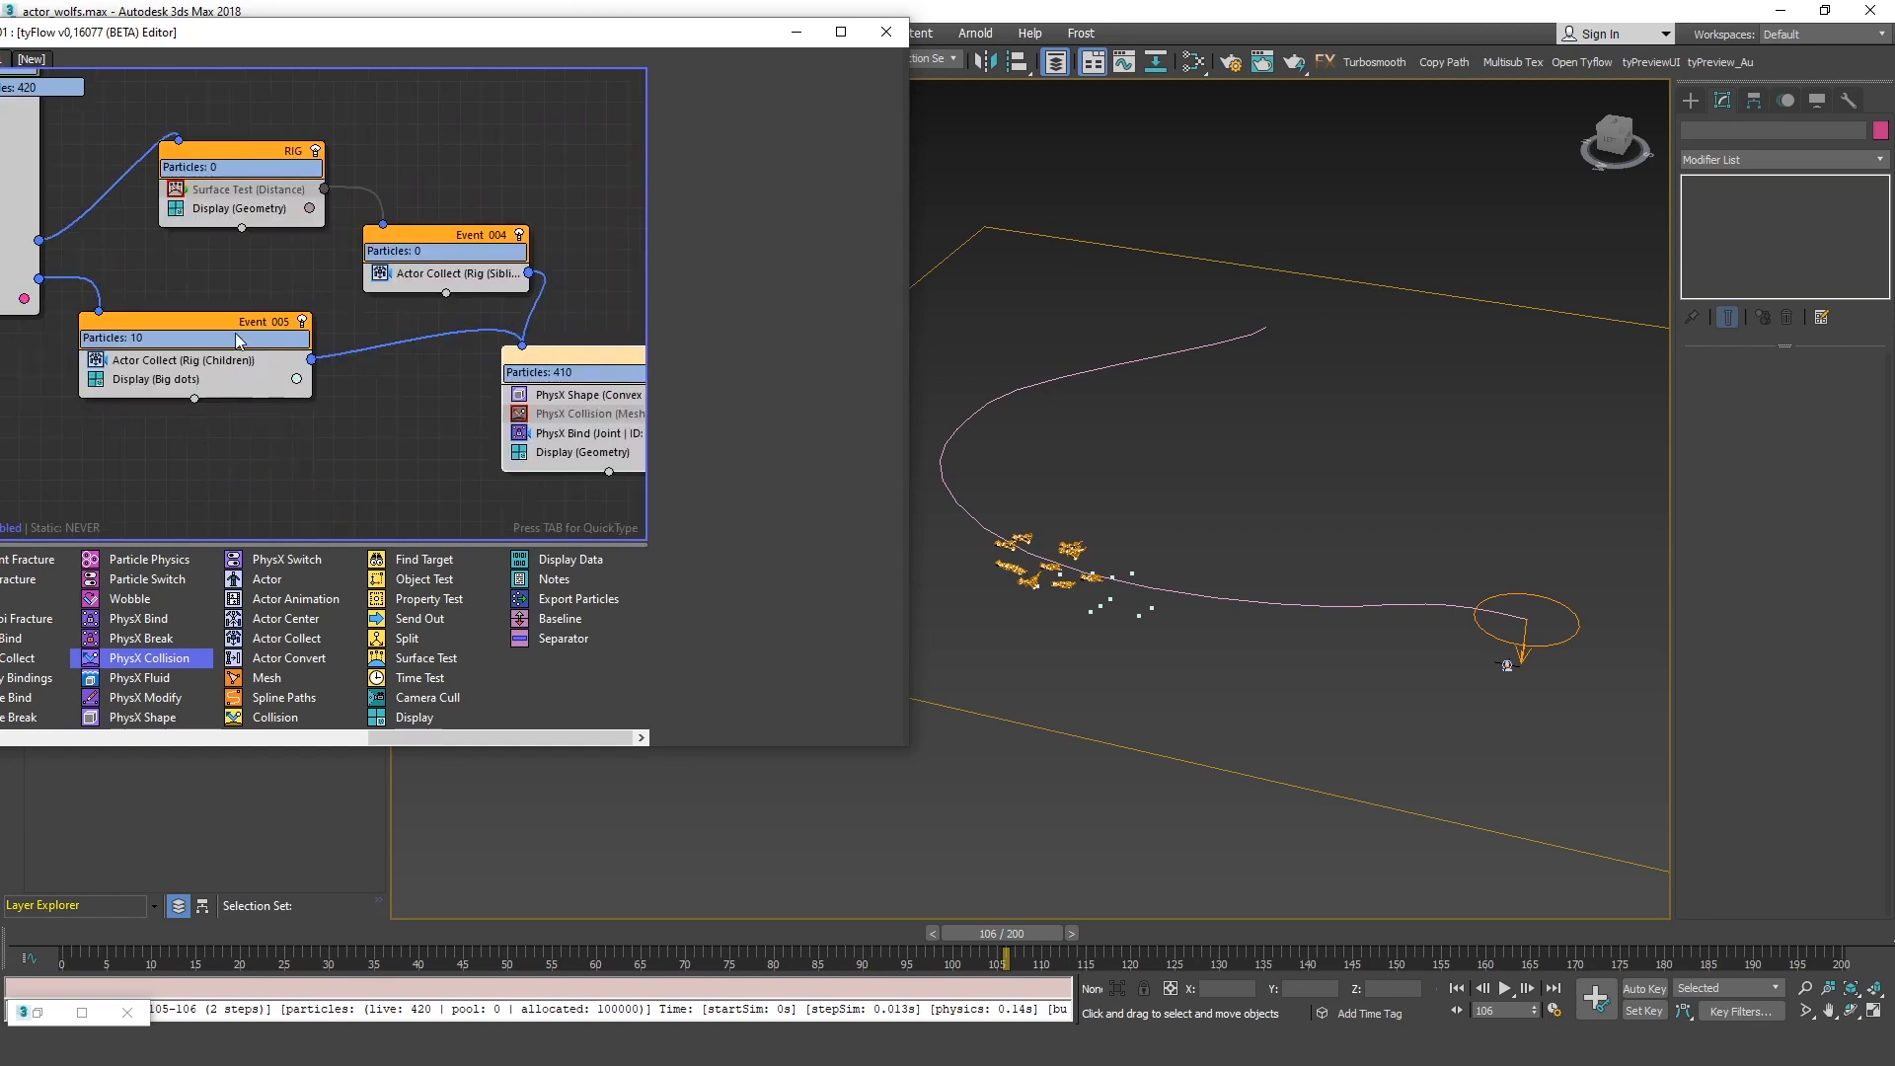
click(166, 361)
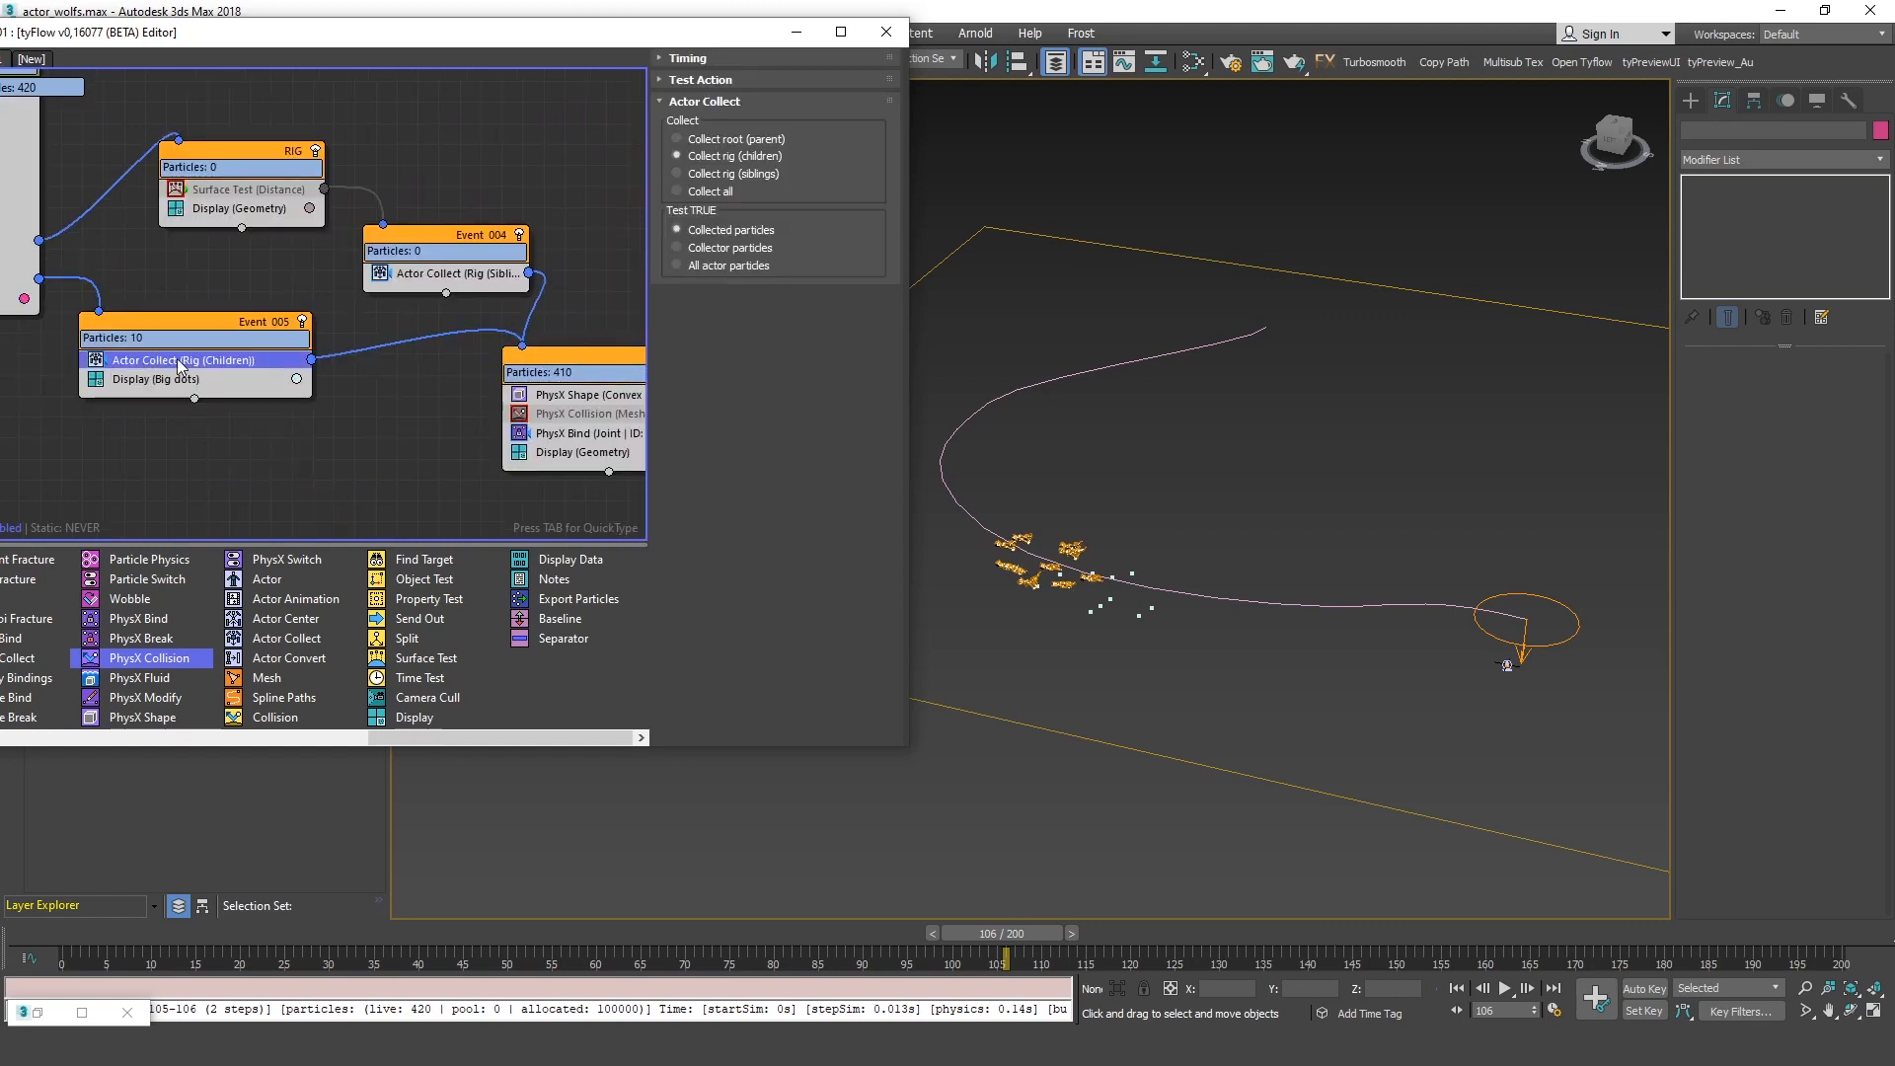
middle_drag(400, 364, 208, 359)
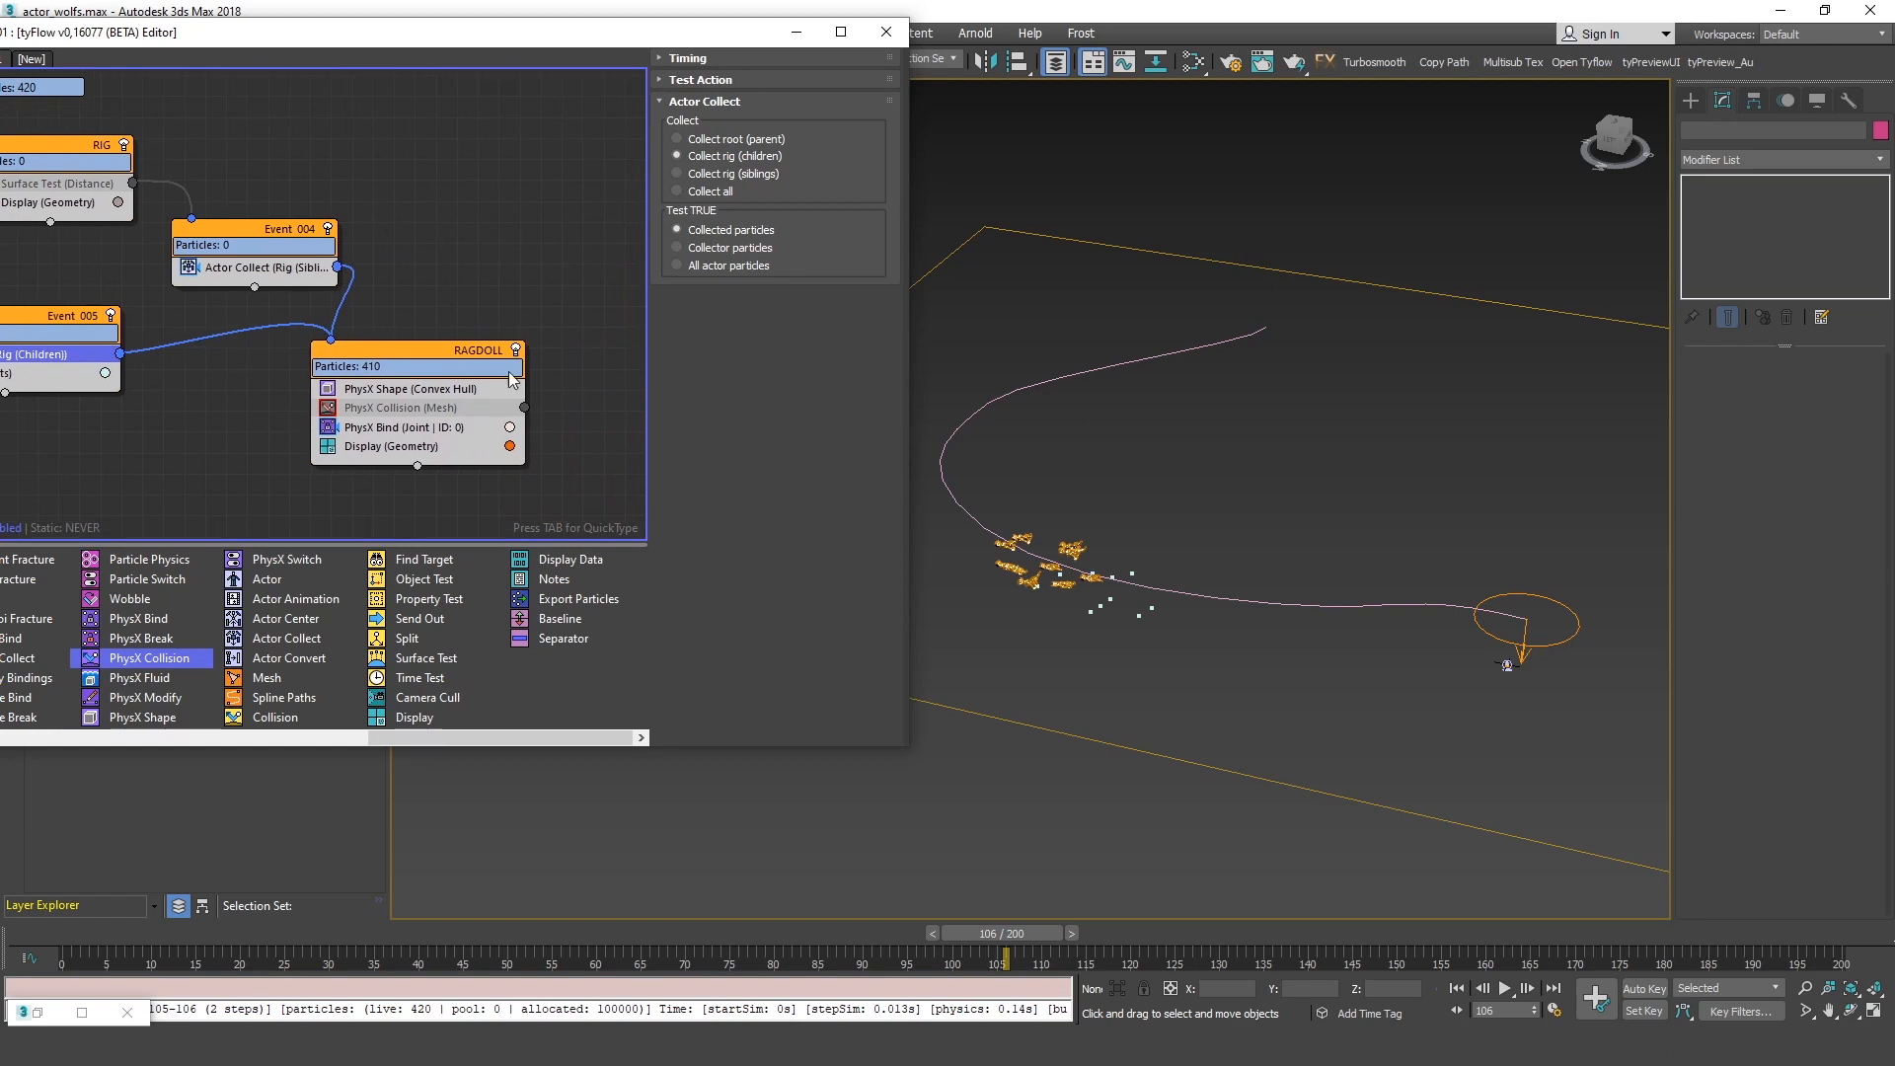
drag(462, 355, 483, 343)
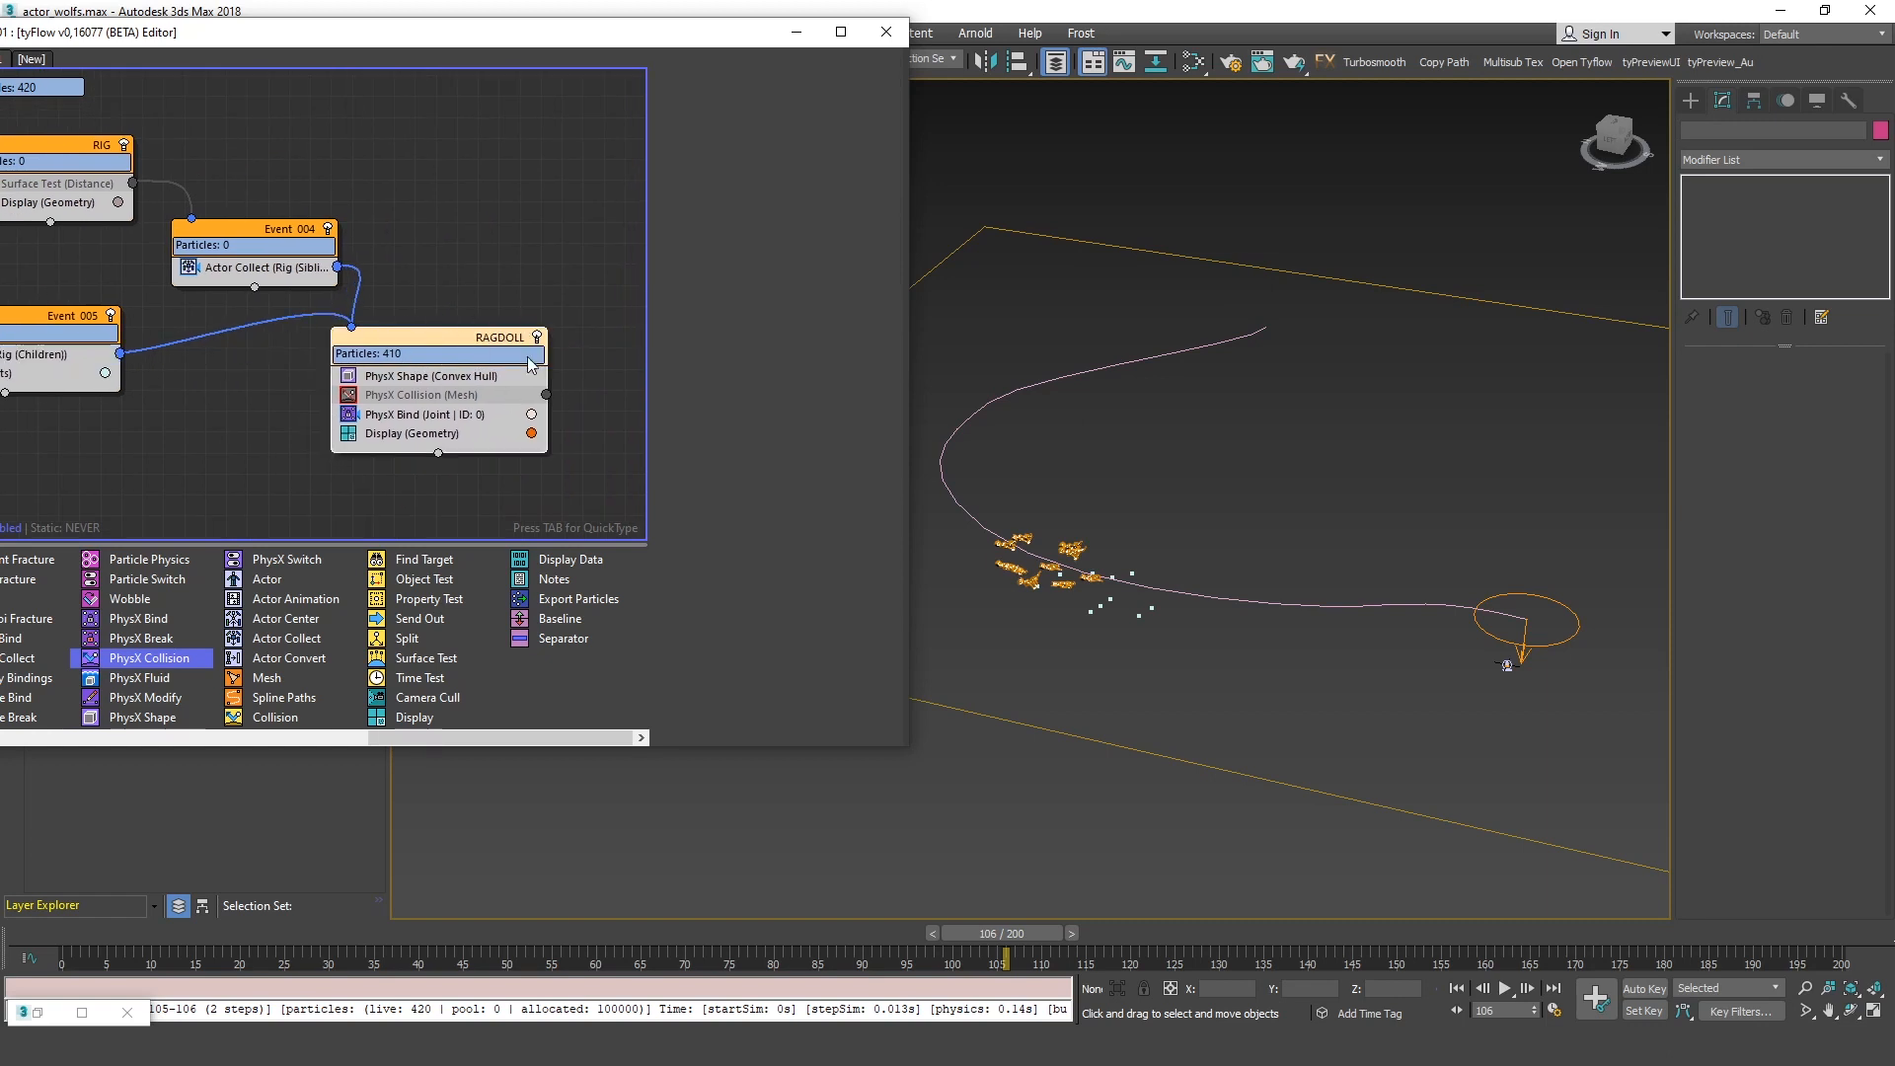
scroll(531, 365, down, 1)
middle_drag(531, 365, 756, 361)
middle_drag(300, 248, 541, 264)
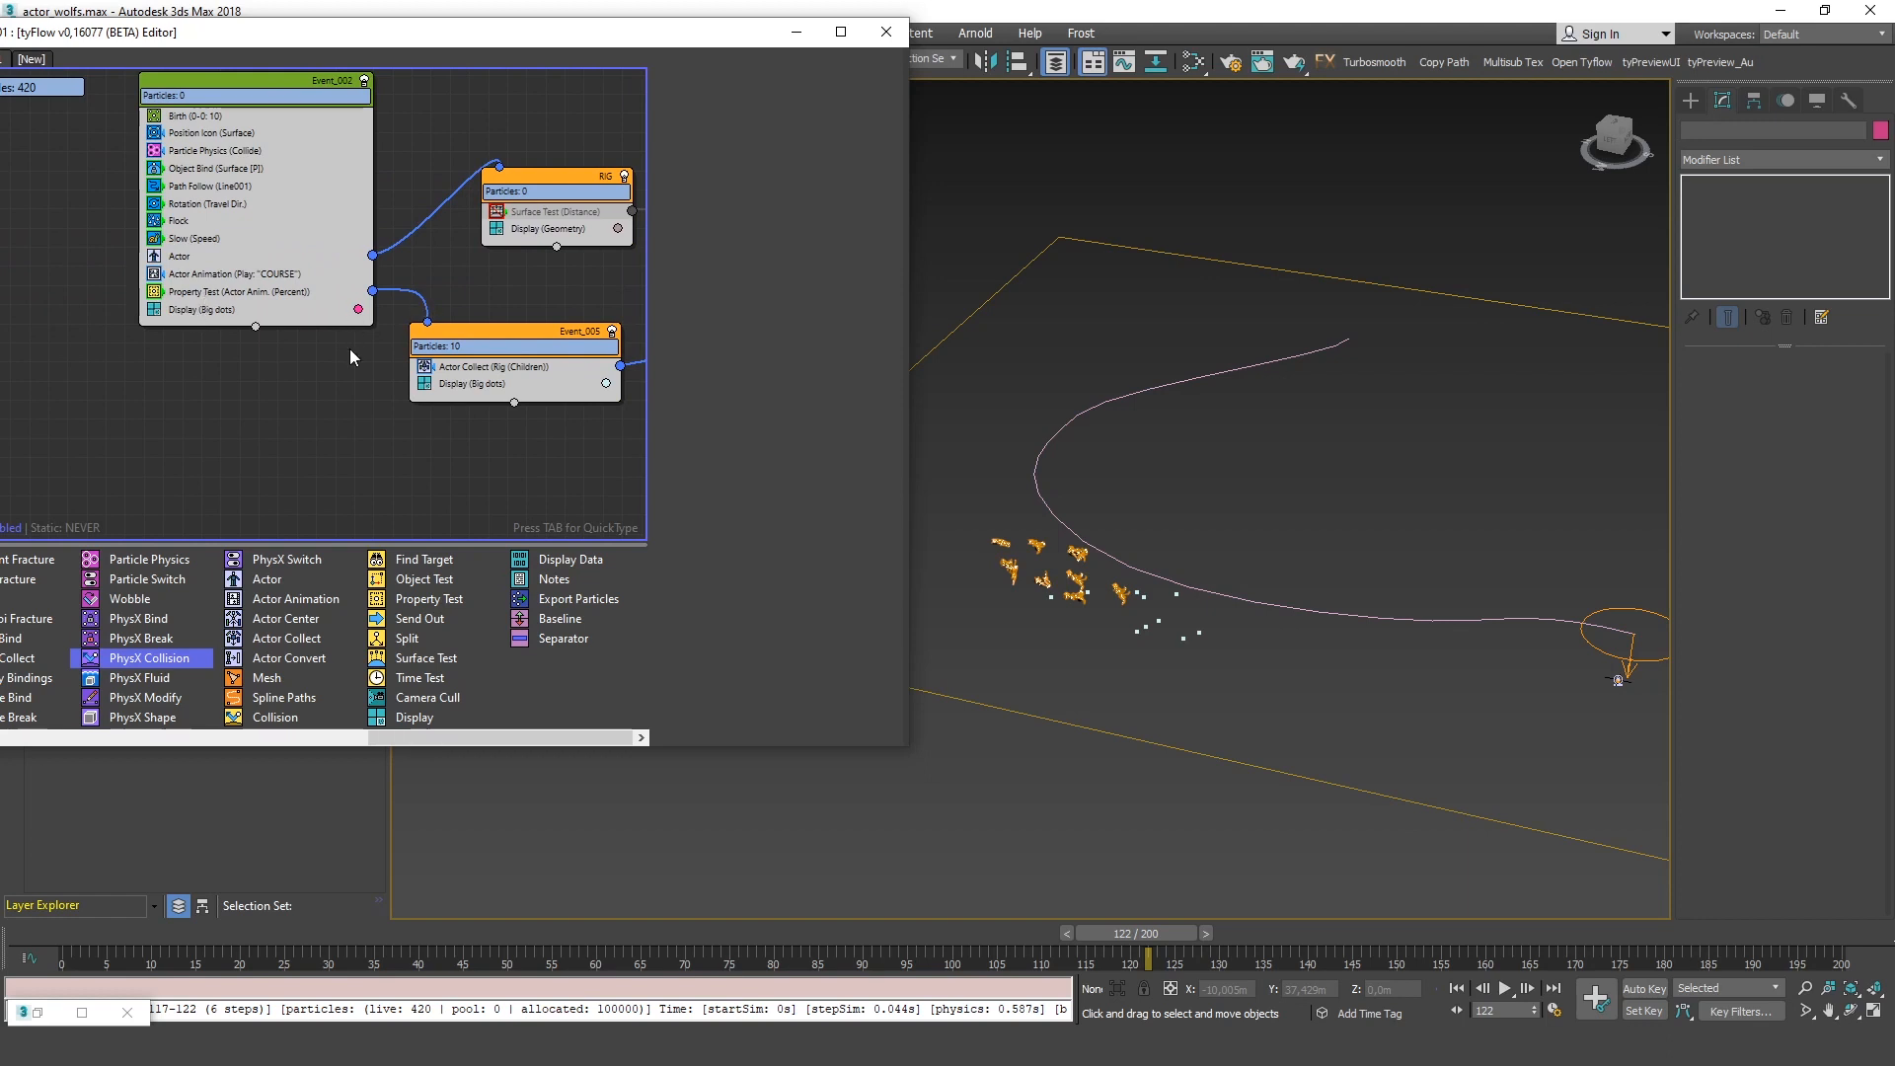
Disable the Property Test in Event_002 and add a preset flow that emits shapes from its own icon
click(154, 291)
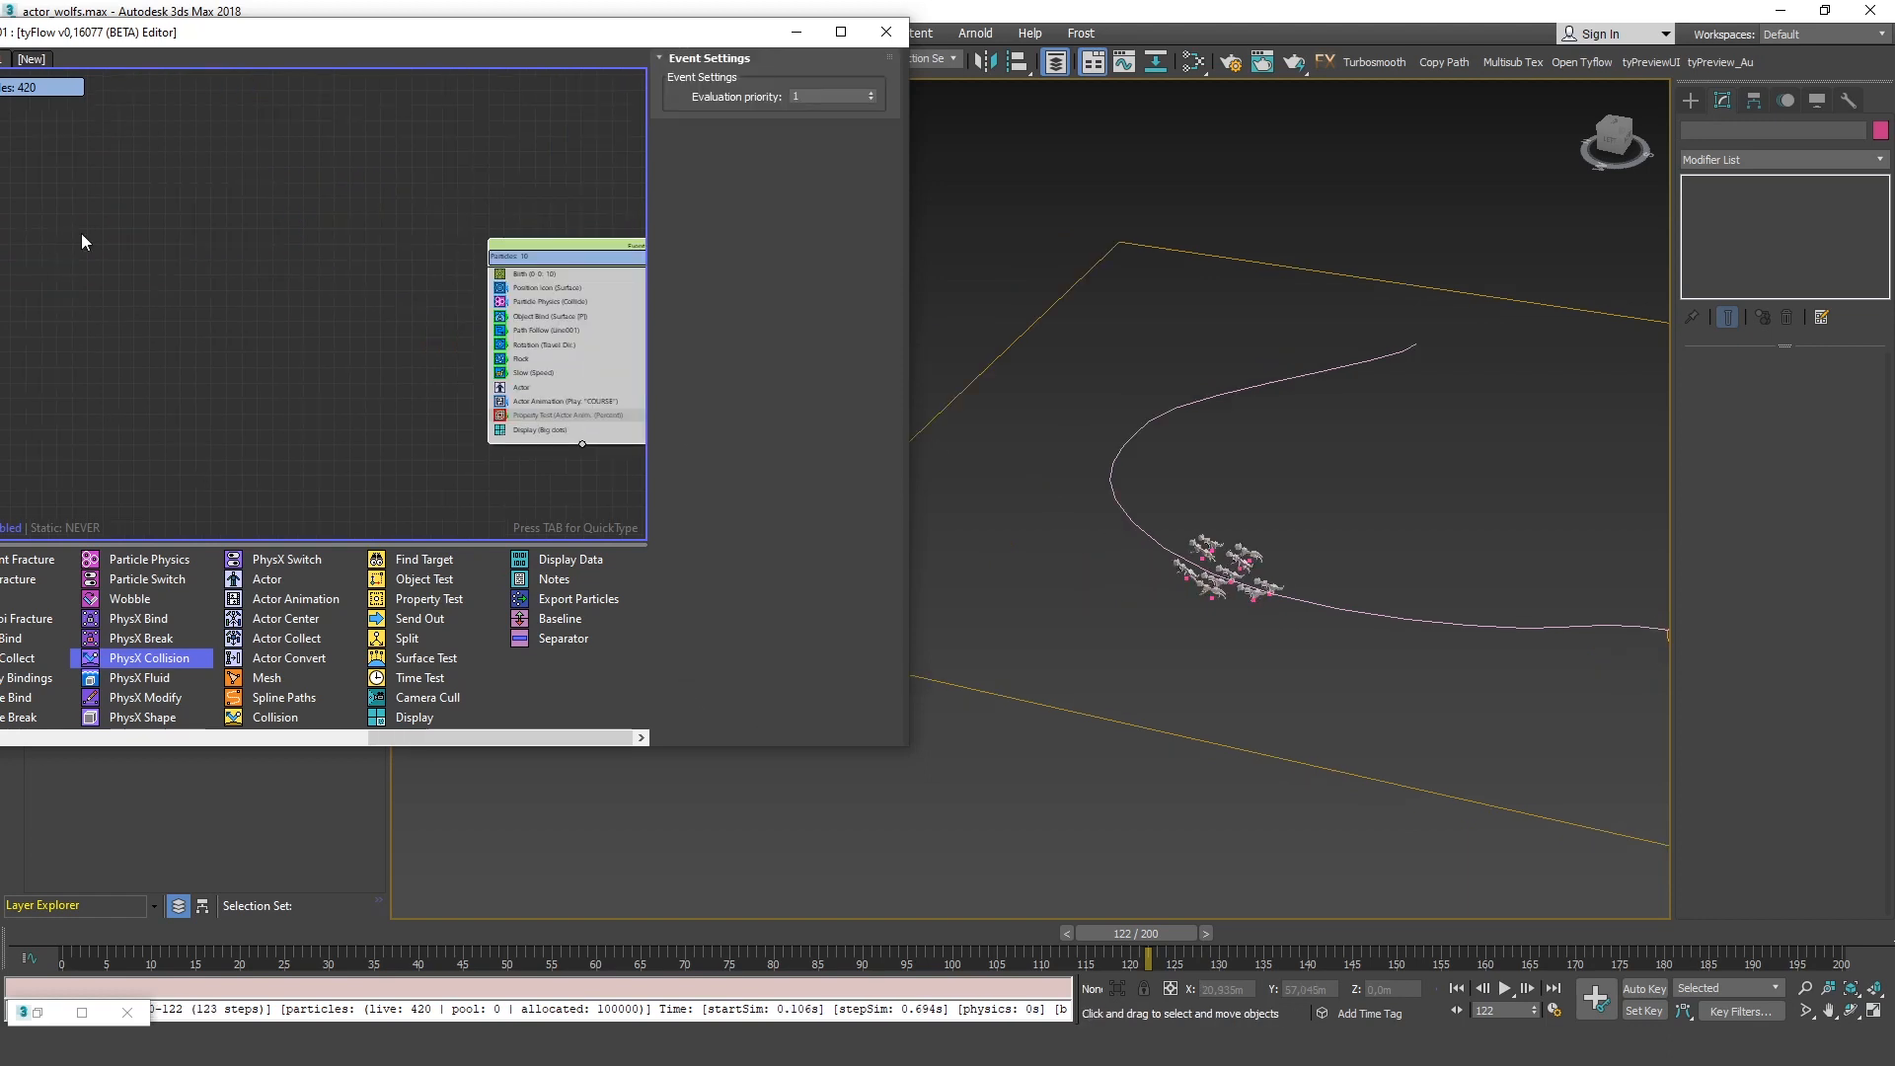
right_click(230, 245)
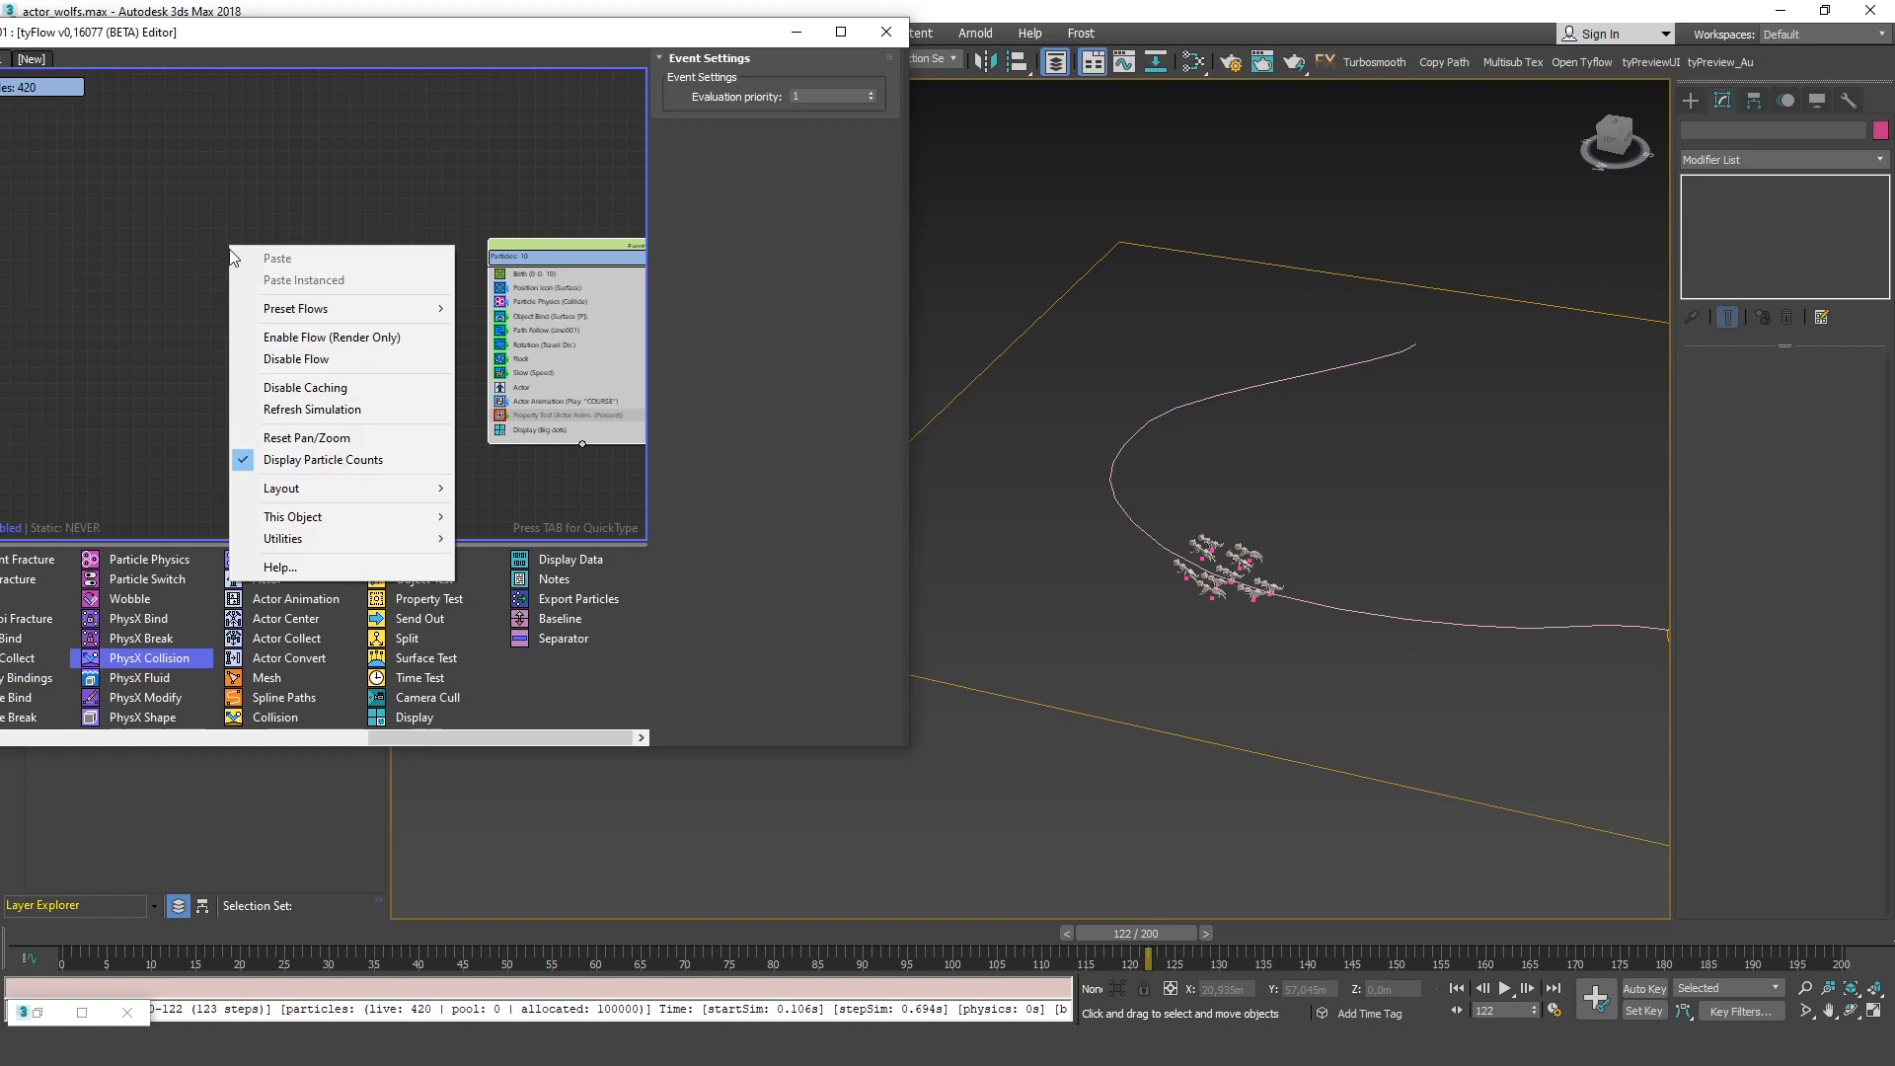
click(358, 306)
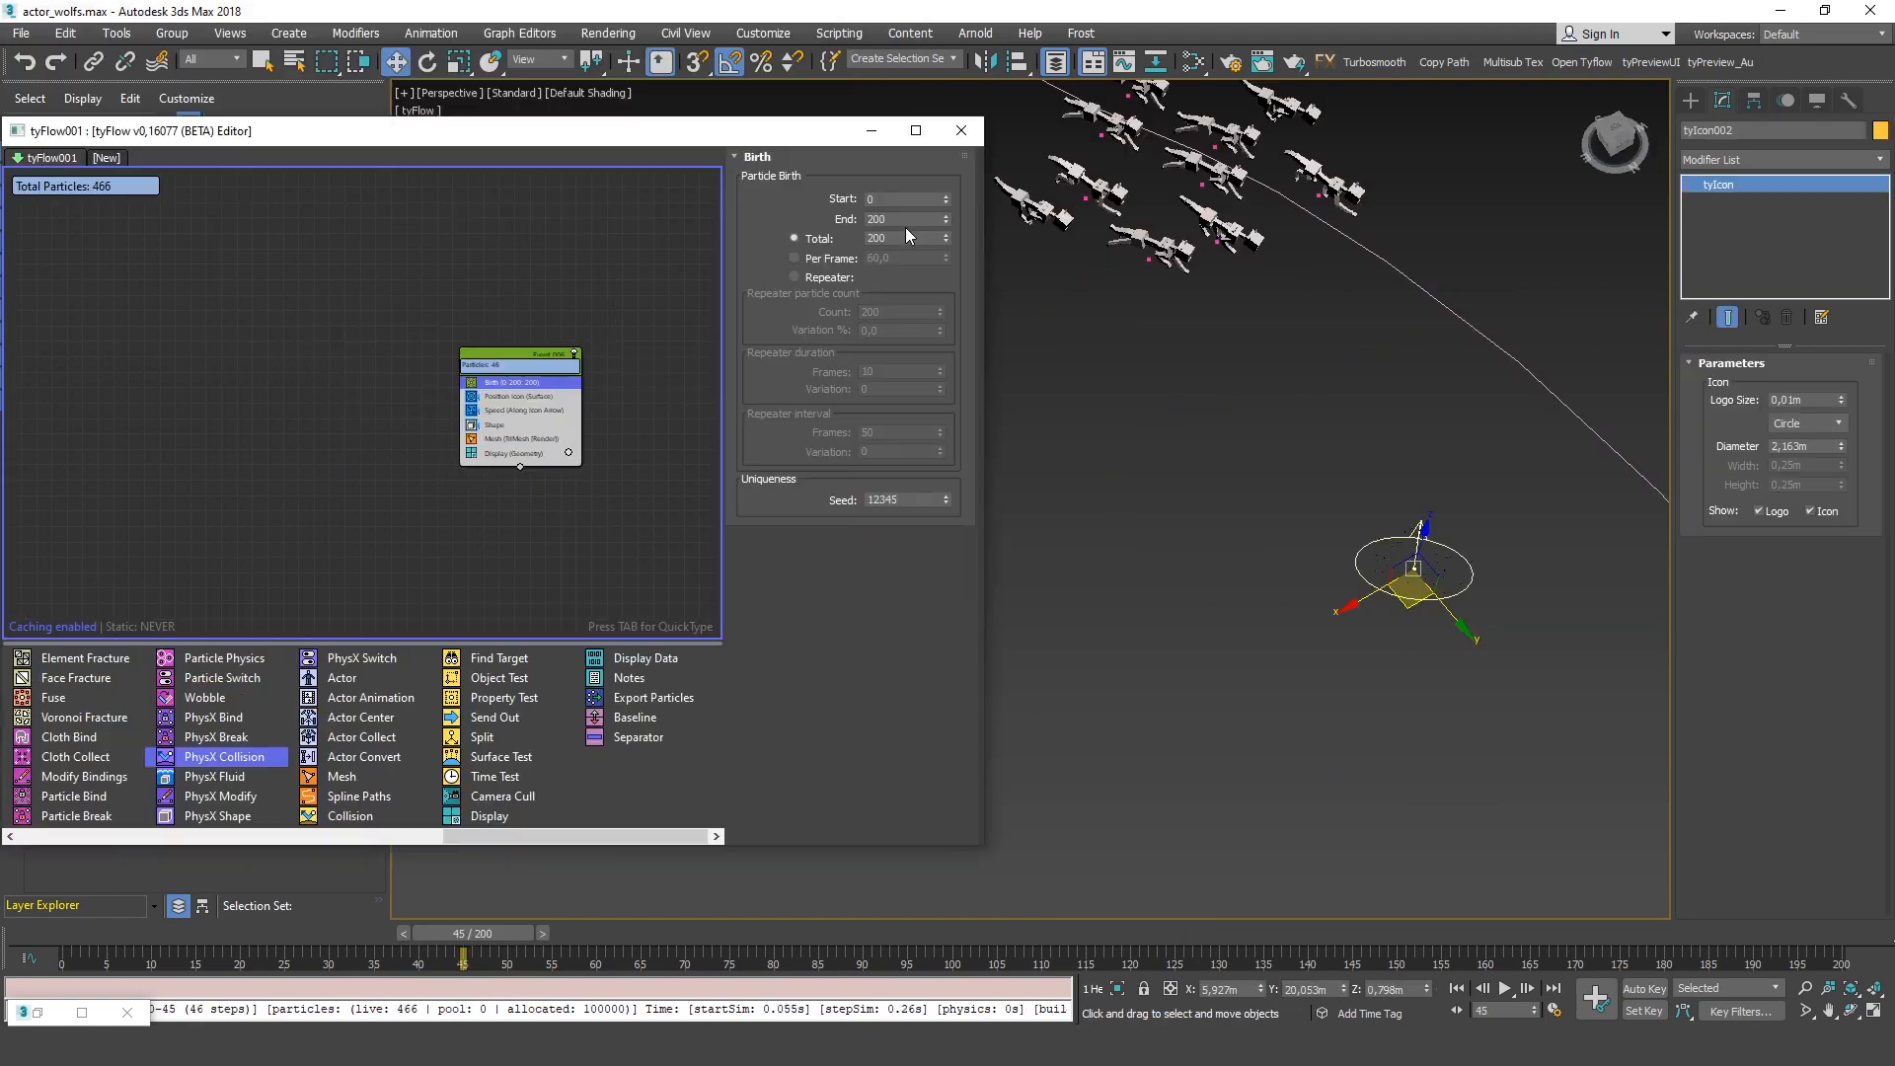
Set Event_006's Birth to start and end at frame 30 with a total of 30 particles
double_click(900, 219)
text(0)
key(Tab)
text(30)
key(Tab)
double_click(904, 201)
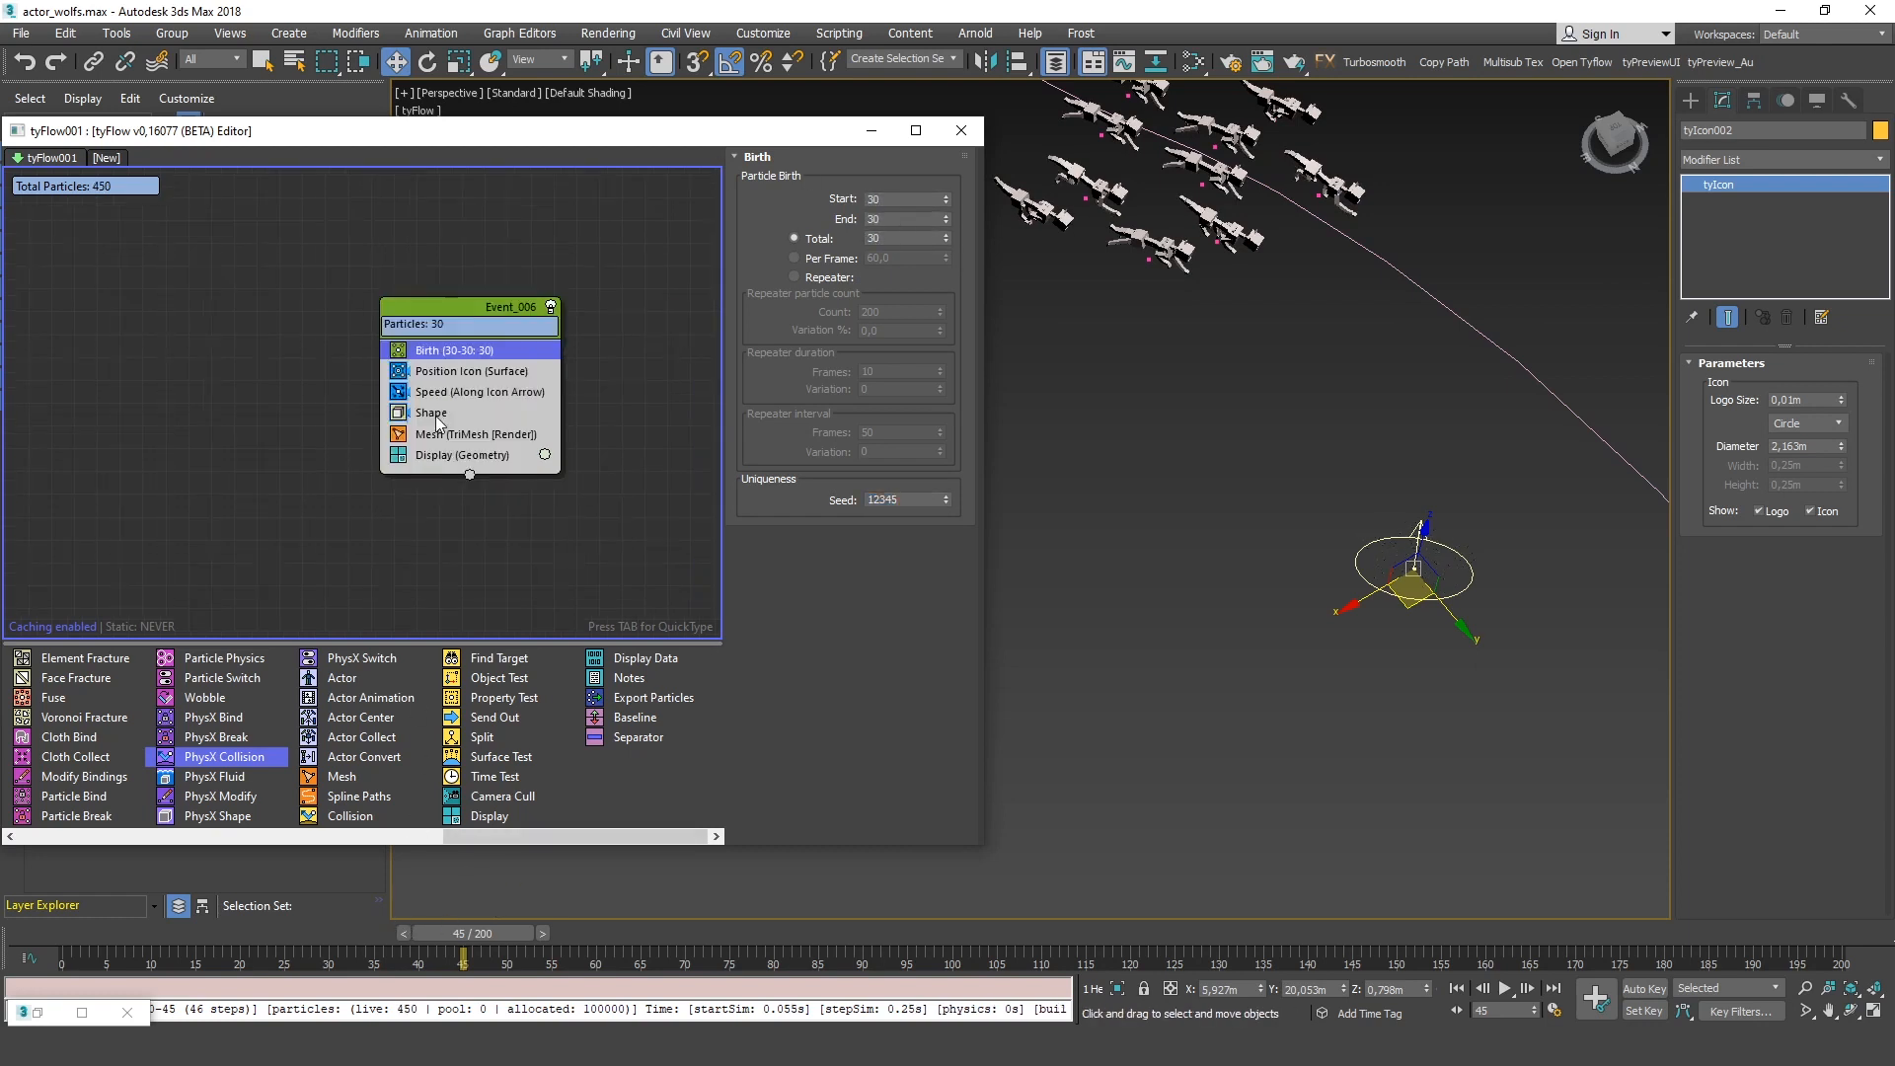
Delete the Shape and Mesh operators from Event_006
click(437, 432)
ctrl+click(435, 414)
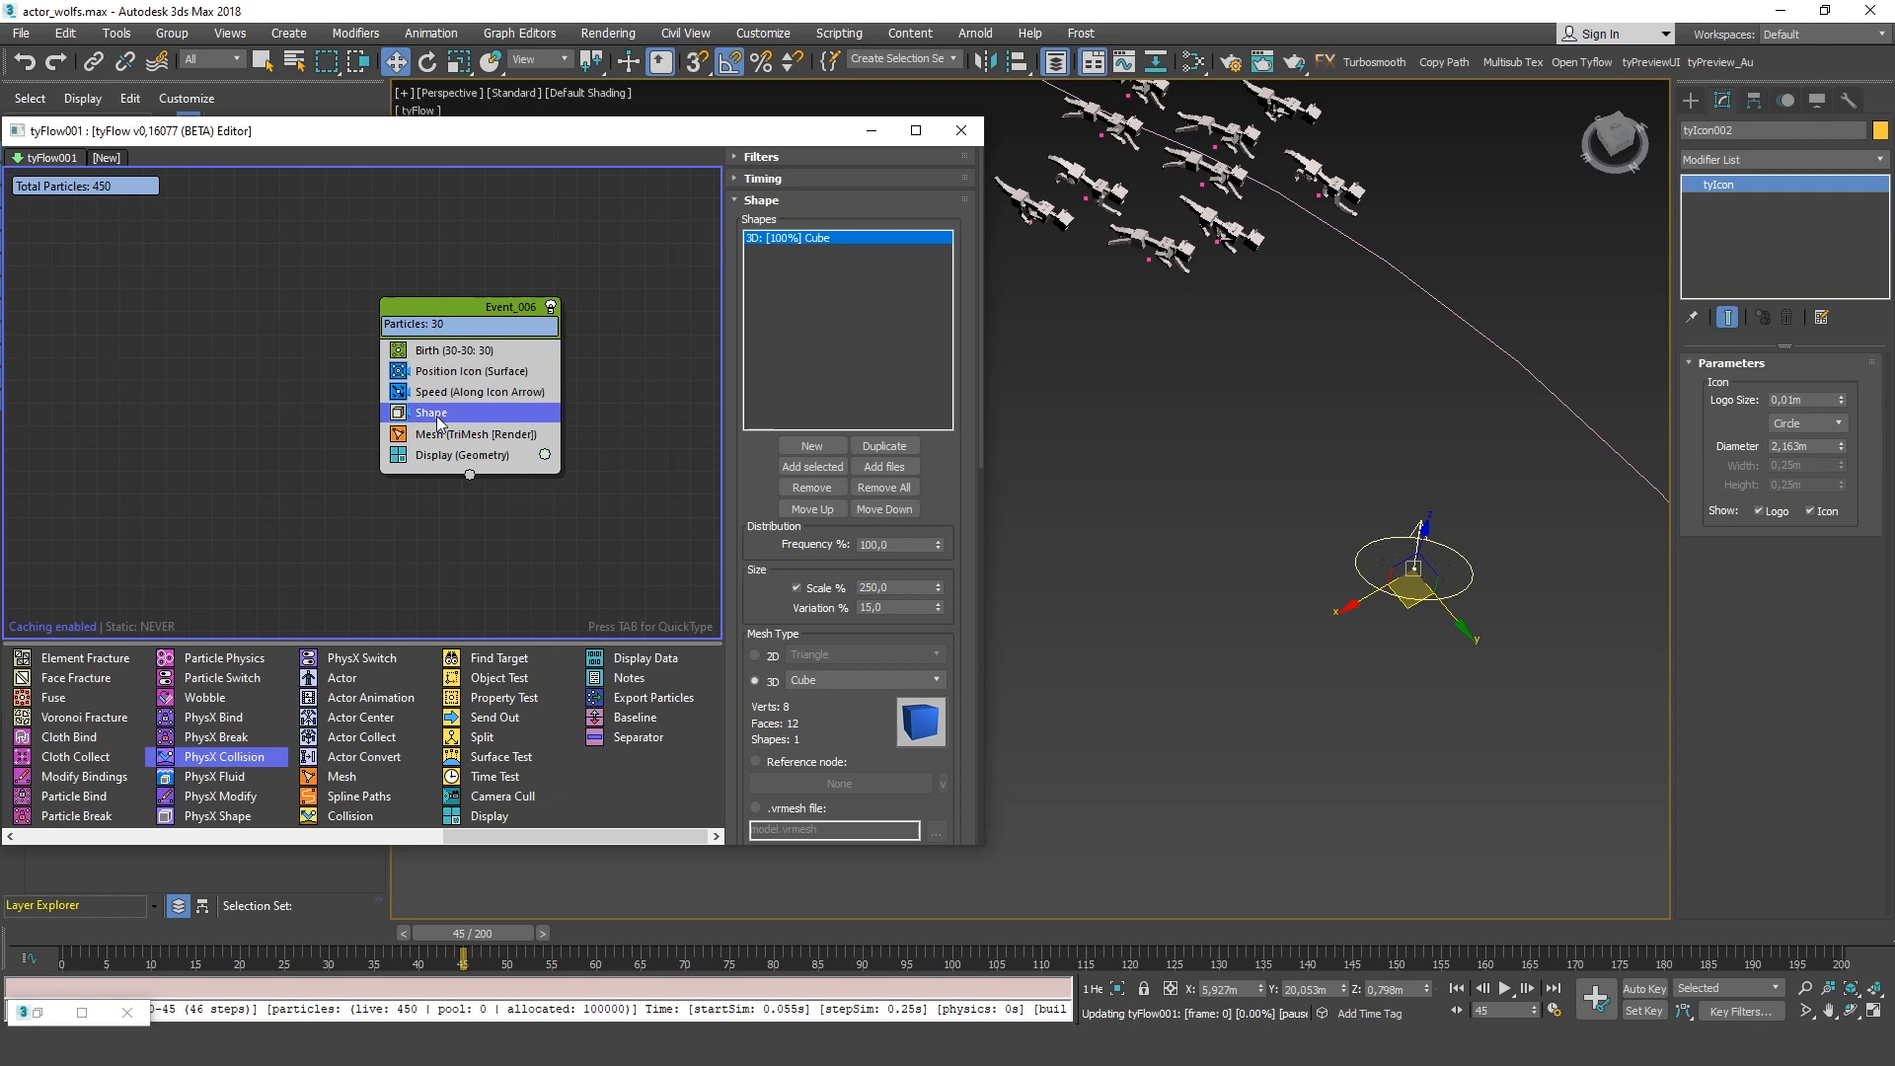
key(Delete)
Set Event_006's Speed magnitude to 2.5 m with 50% variation and rotate its icon so the particles fly sideways
click(444, 397)
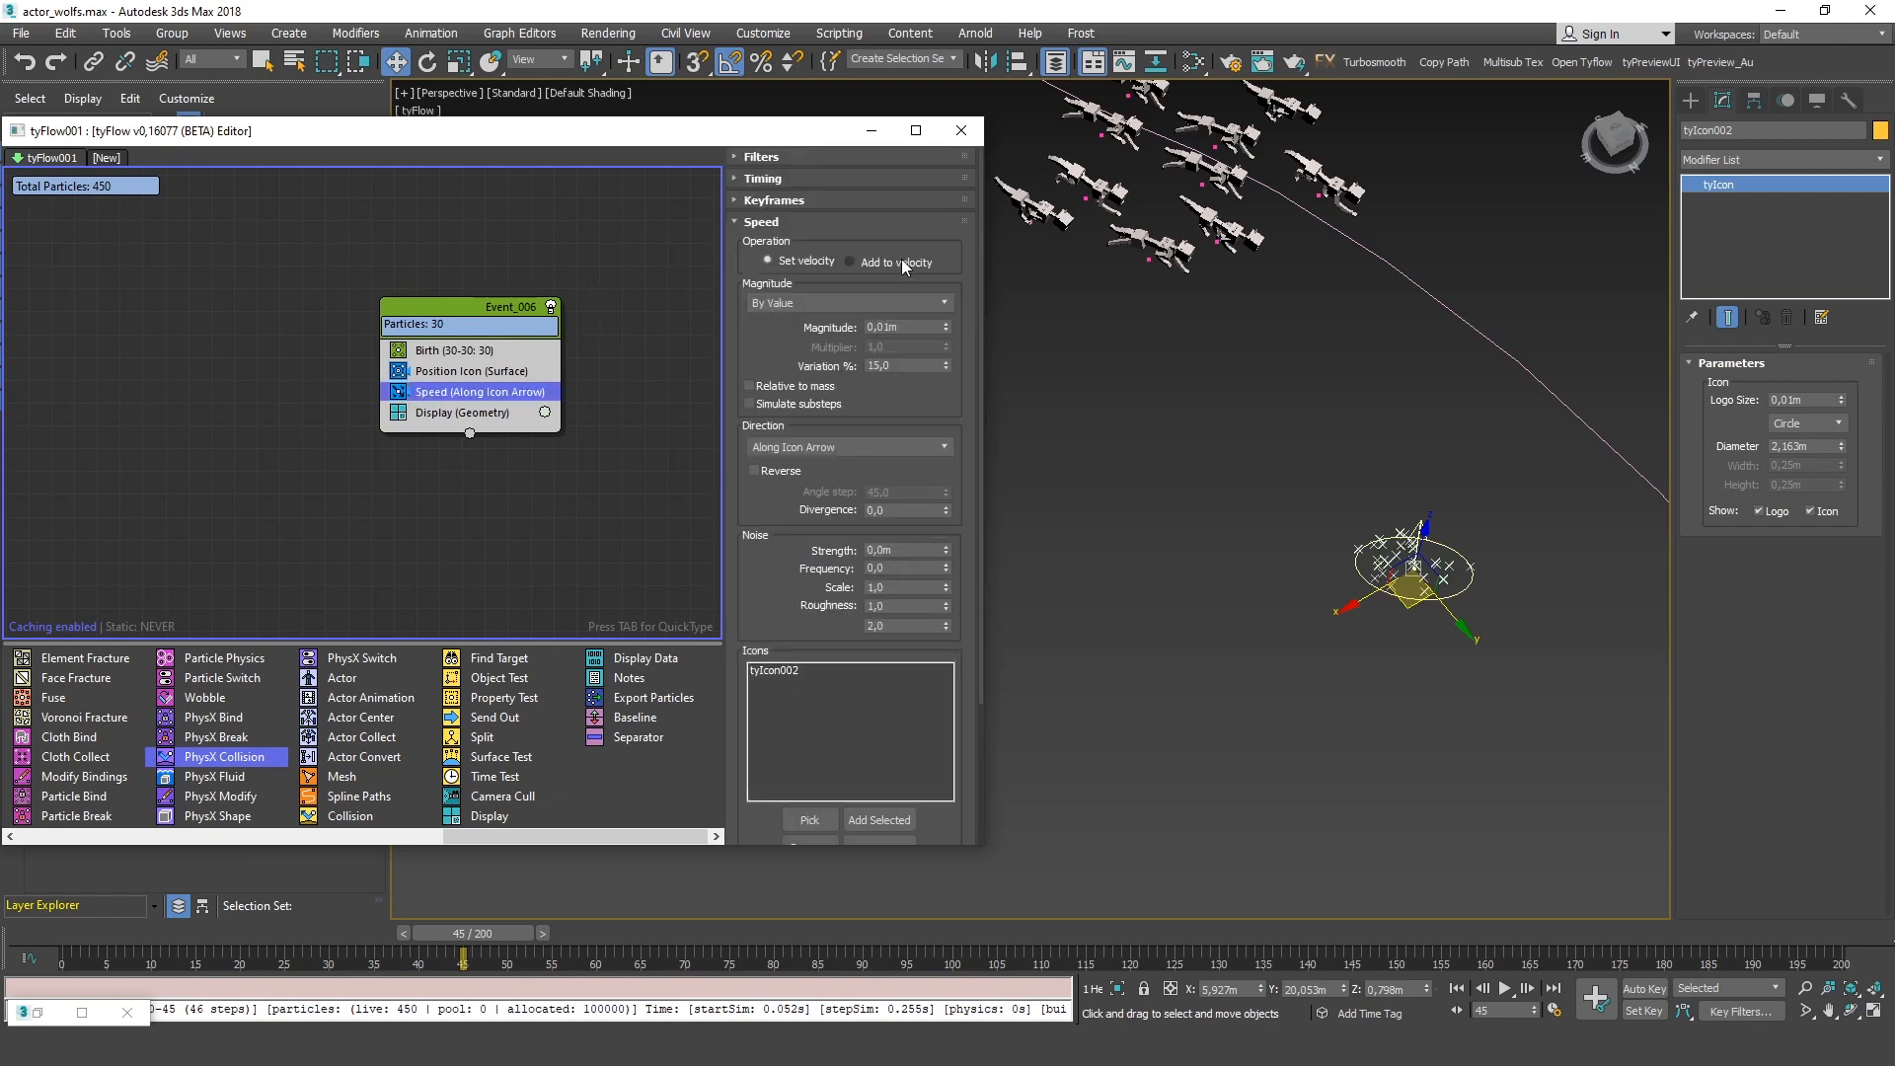
middle_drag(1373, 538, 1338, 533)
double_click(906, 326)
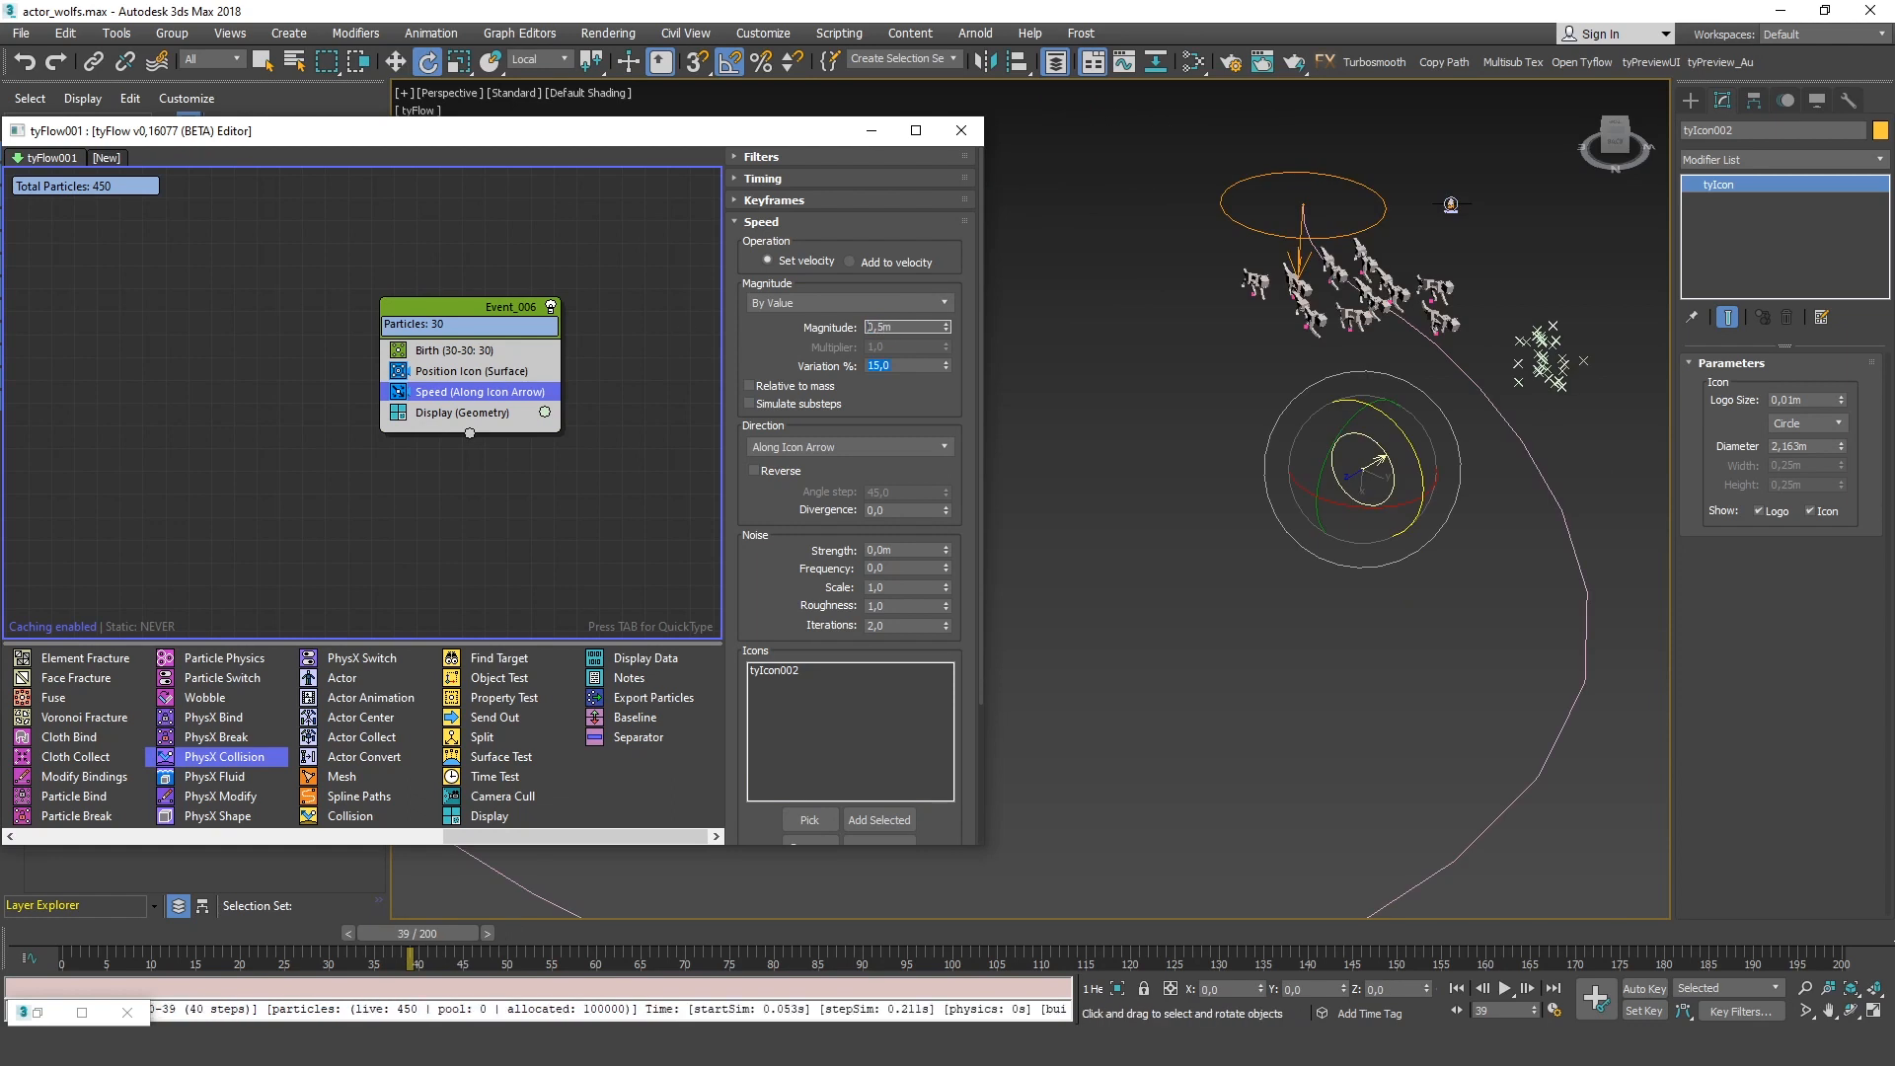
text(50)
alt+middle_drag(1258, 314, 1220, 456)
Reduce Event_006's Birth total to 15 particles and set its Display type to Large Dots
click(454, 350)
drag(894, 239, 450, 190)
text(15)
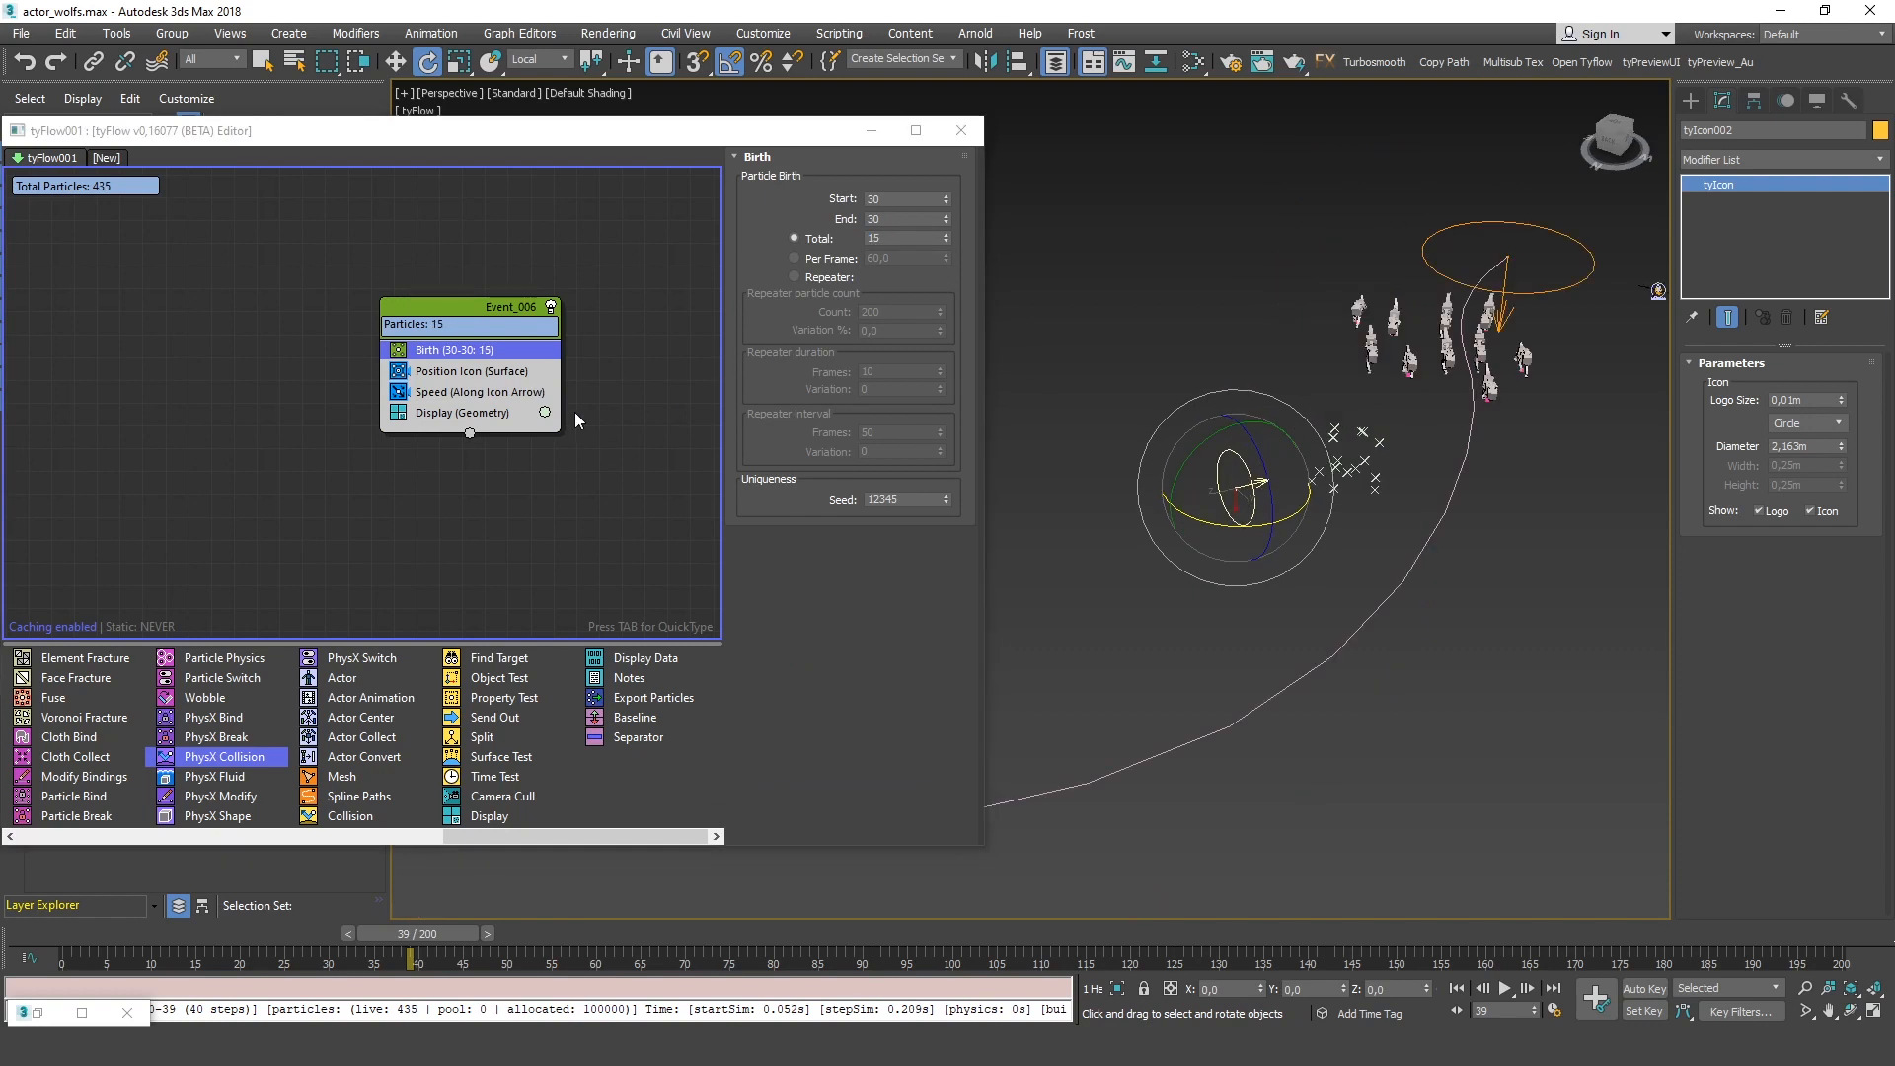
click(493, 413)
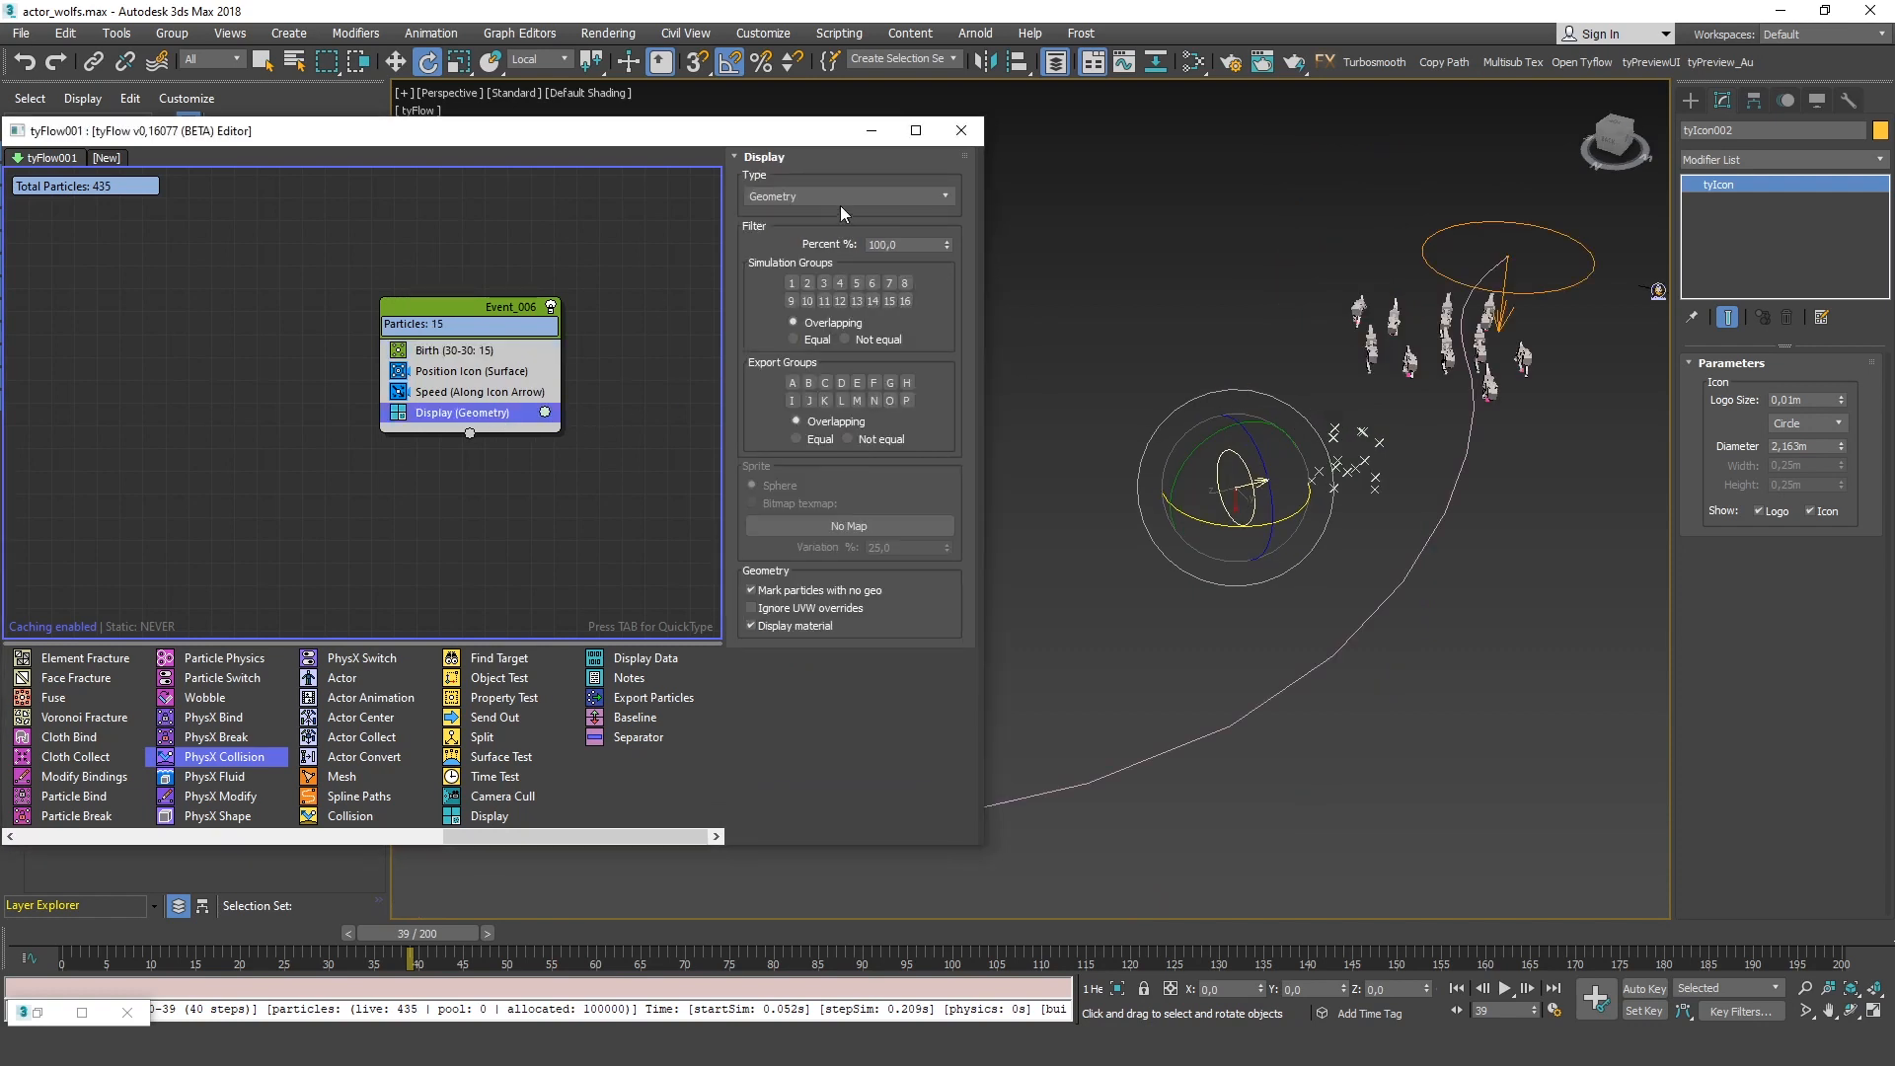
click(839, 197)
click(801, 241)
Scale Event_006's emitter icon using the local coordinate system
alt+middle_drag(1185, 445, 1151, 536)
key(r)
alt+right_click(1147, 529)
click(1175, 512)
drag(1161, 551, 1333, 681)
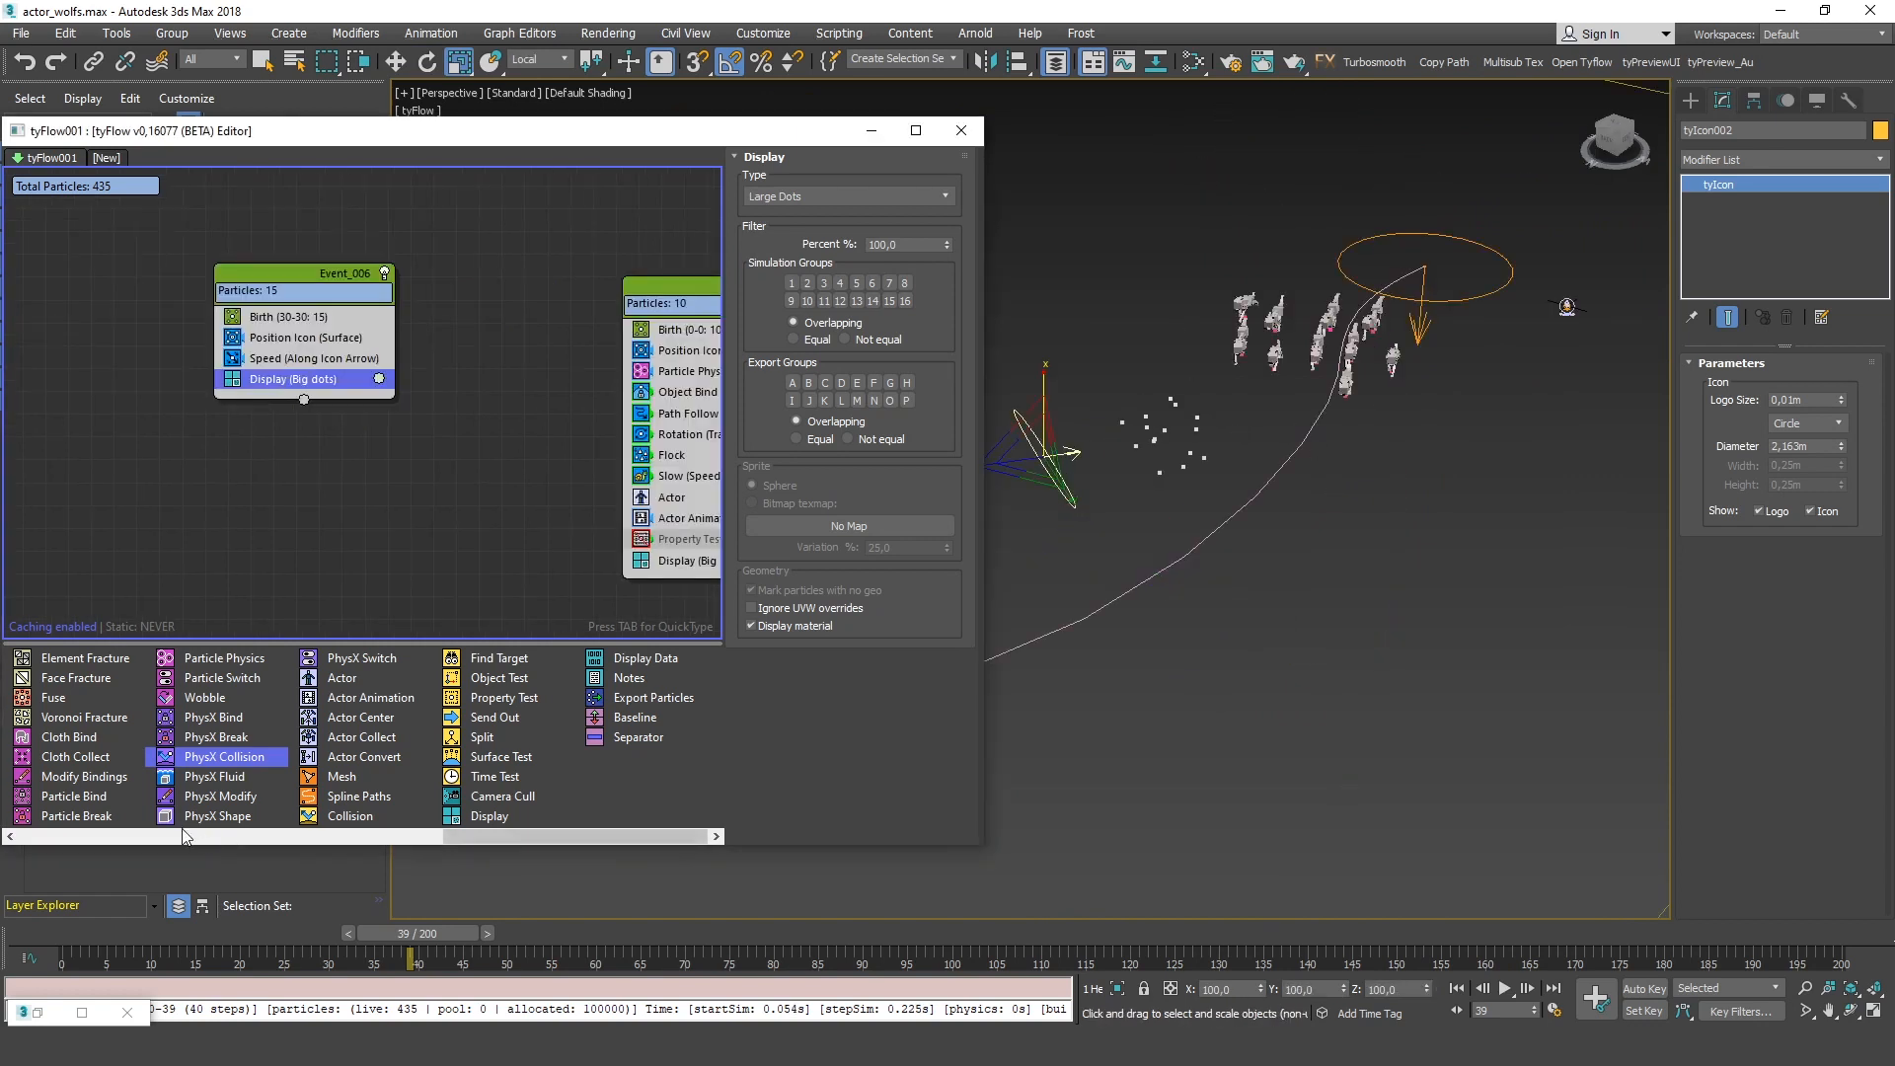
Add a Particle Groups operator to Event_006 above its Display and assign the particles to simulation group 3
click(157, 839)
click(157, 839)
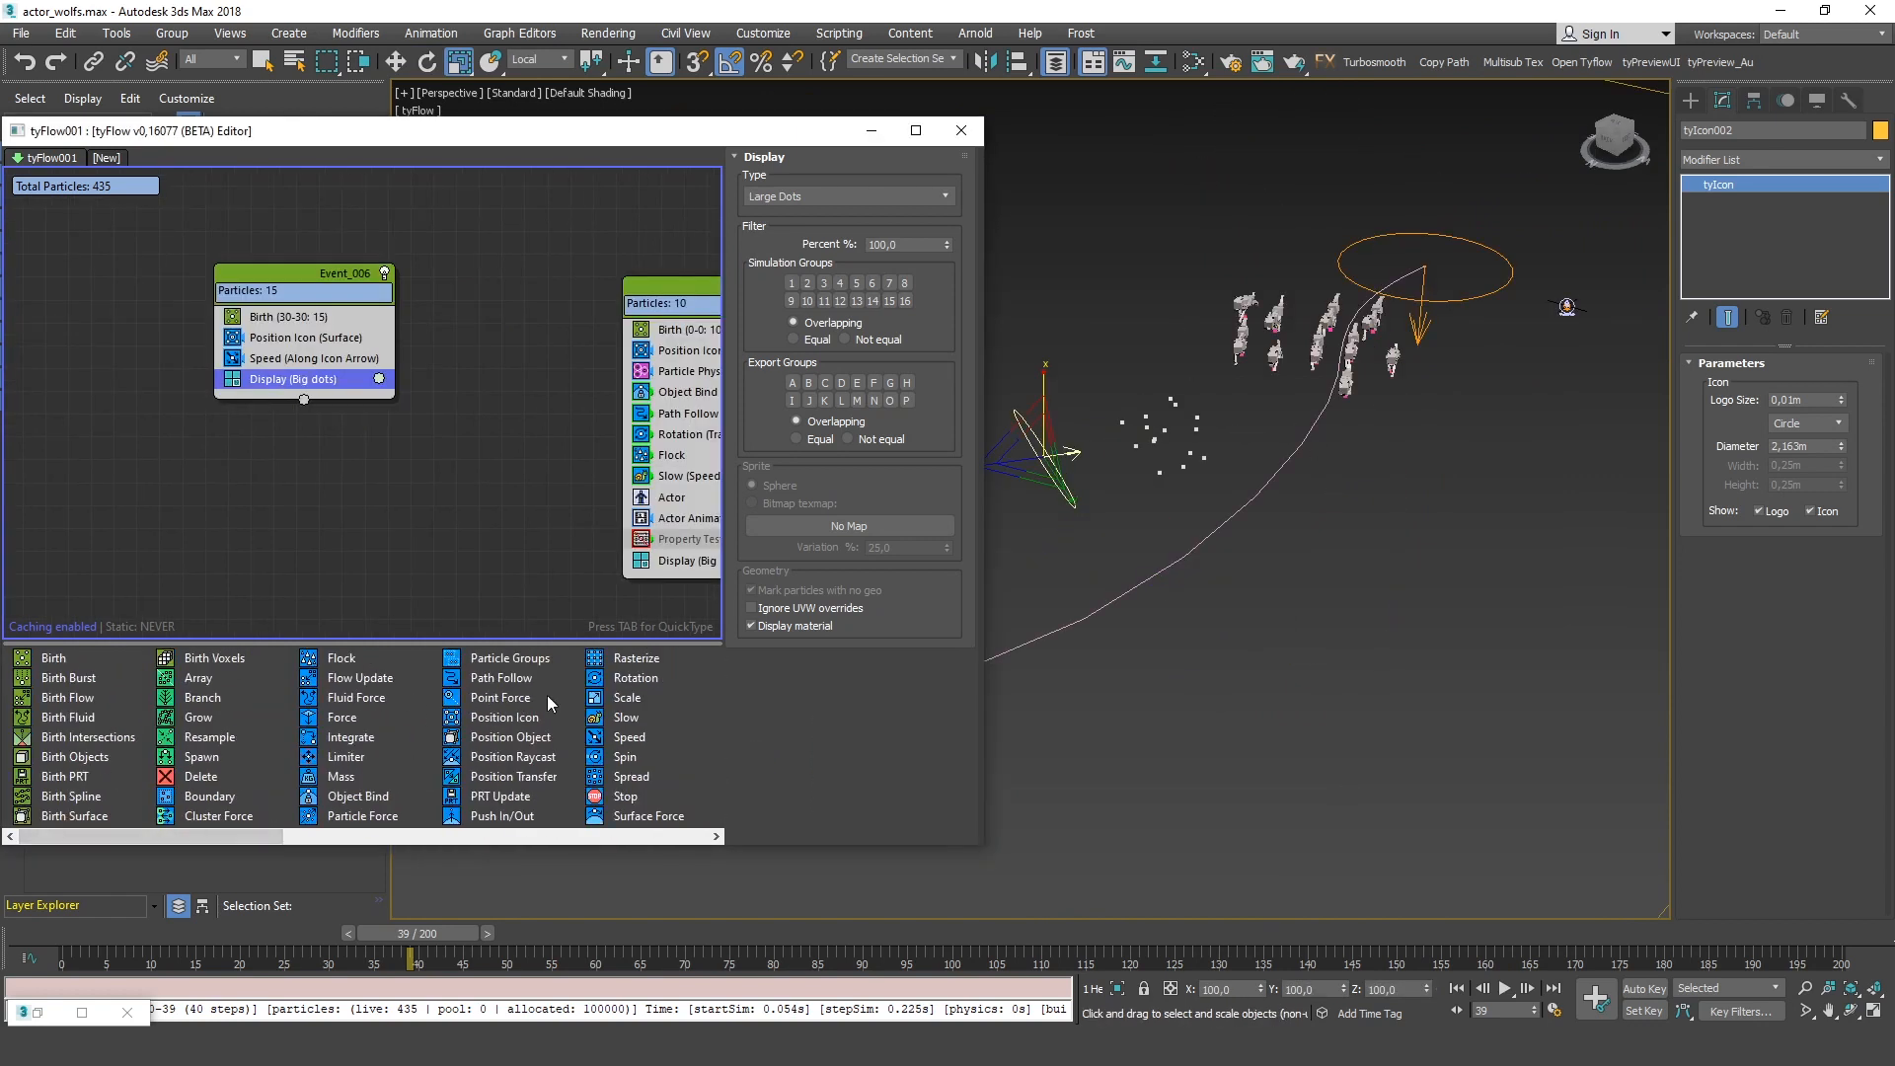
drag(510, 657, 296, 375)
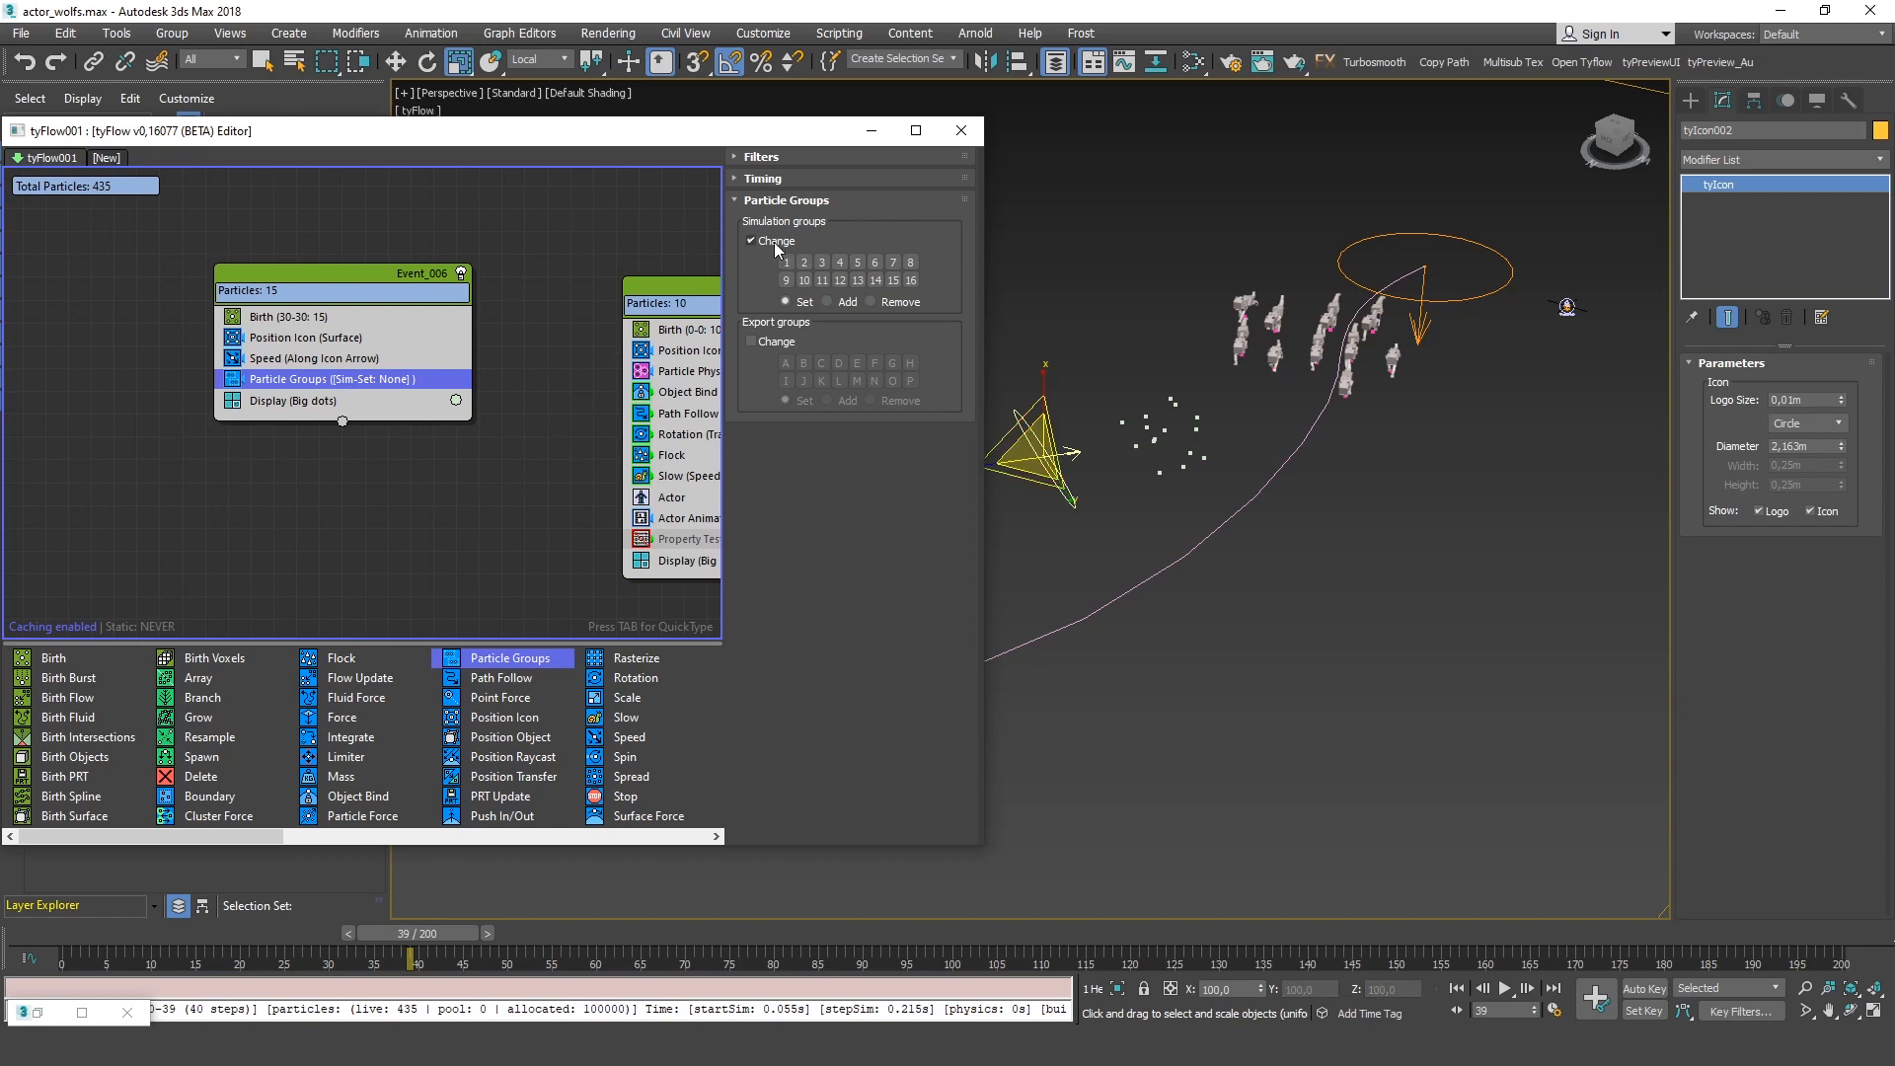
click(824, 270)
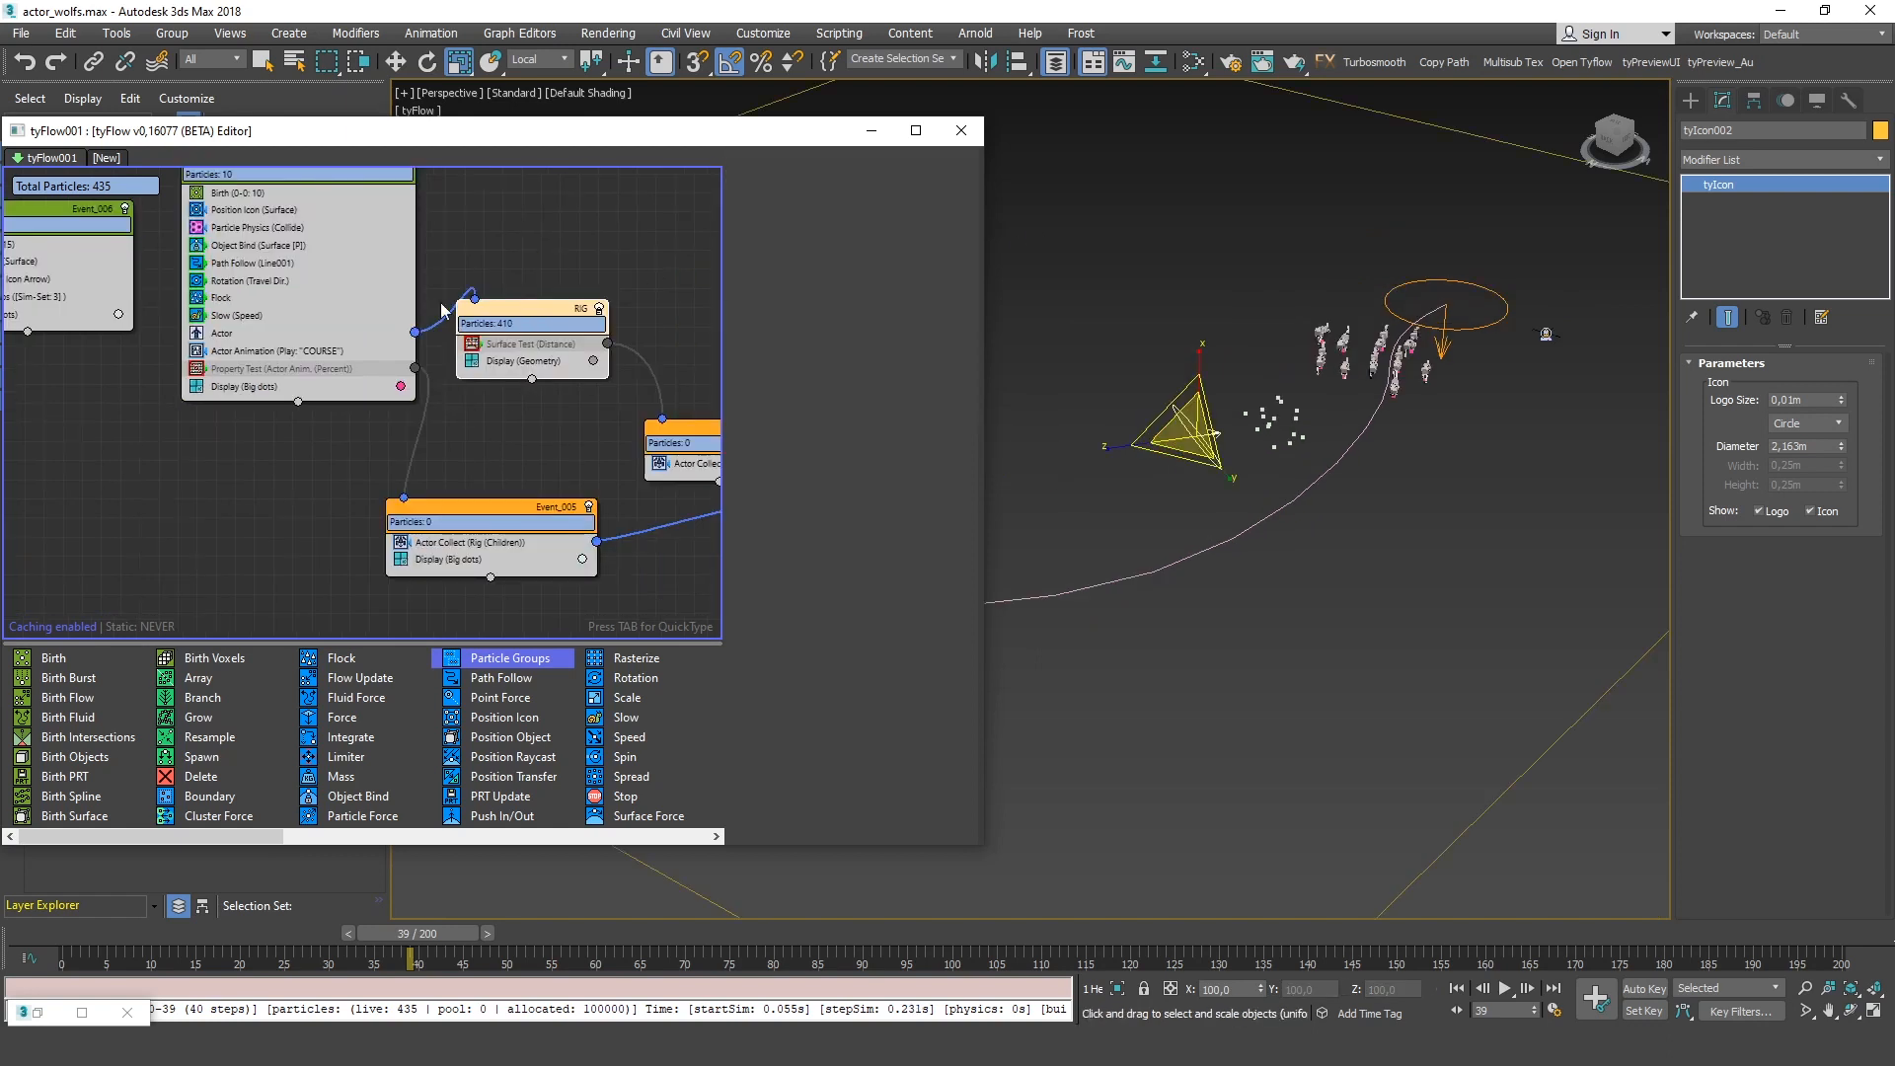
Add a Property Test operator to the RIG event between its Surface Test and Display
scroll(558, 286, up, 3)
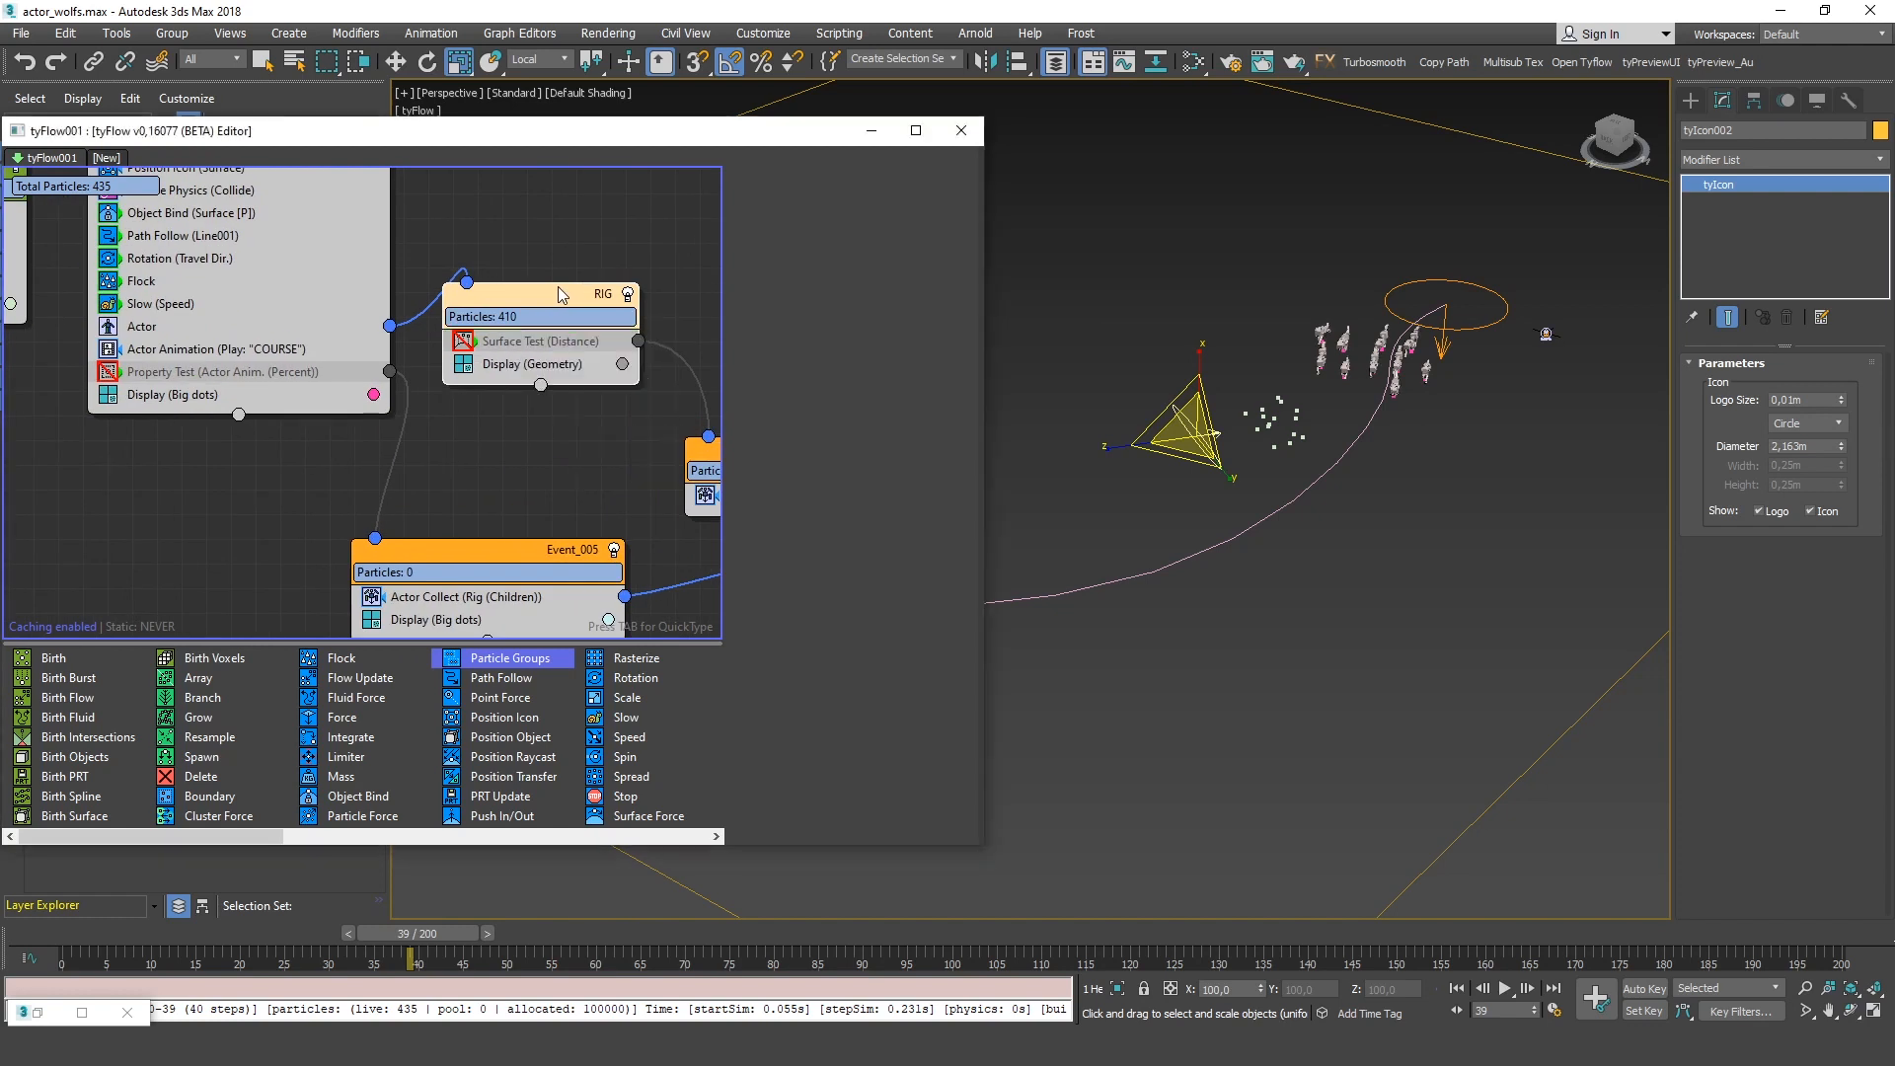
scroll(674, 303, down, 2)
drag(227, 214, 183, 186)
middle_drag(477, 307, 289, 299)
scroll(555, 346, up, 1)
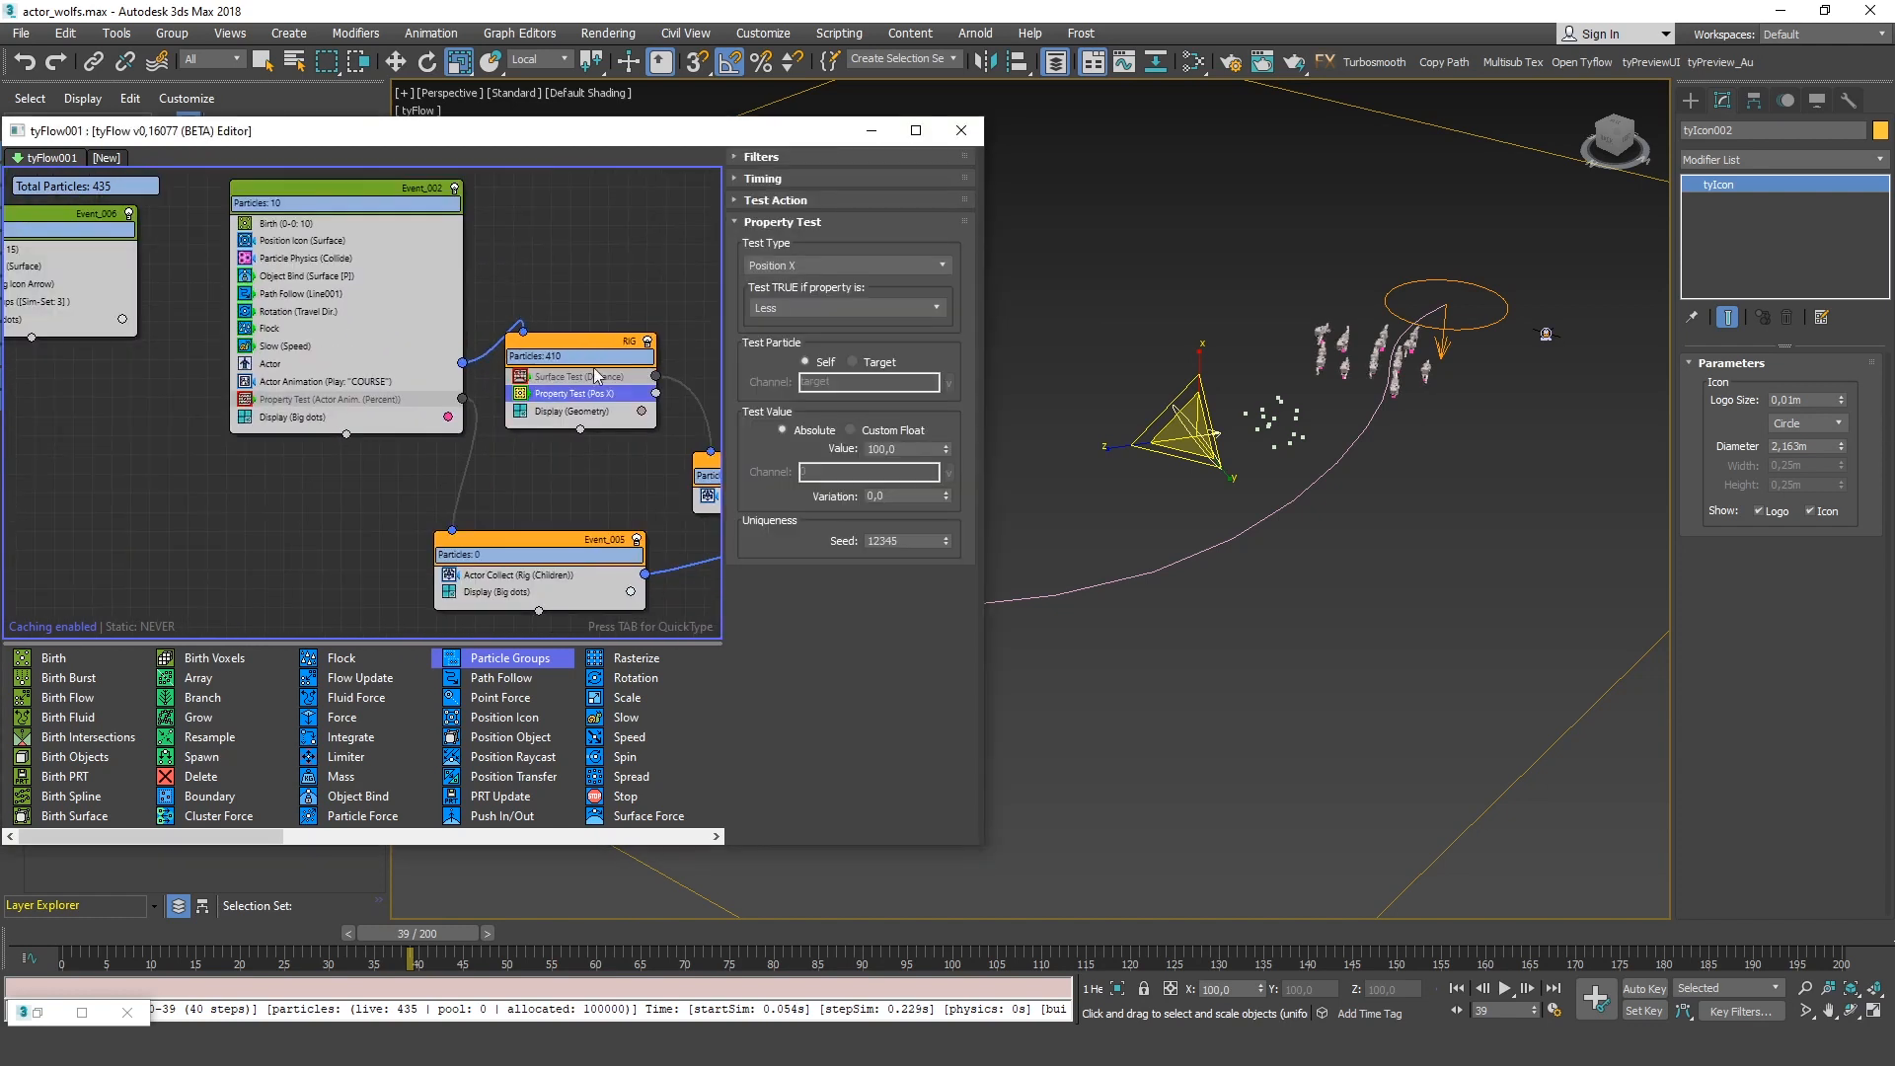
Set the RIG event's Property Test type to Neighbors and bring up its neighbor settings
middle_drag(173, 286, 332, 344)
middle_drag(713, 398, 389, 350)
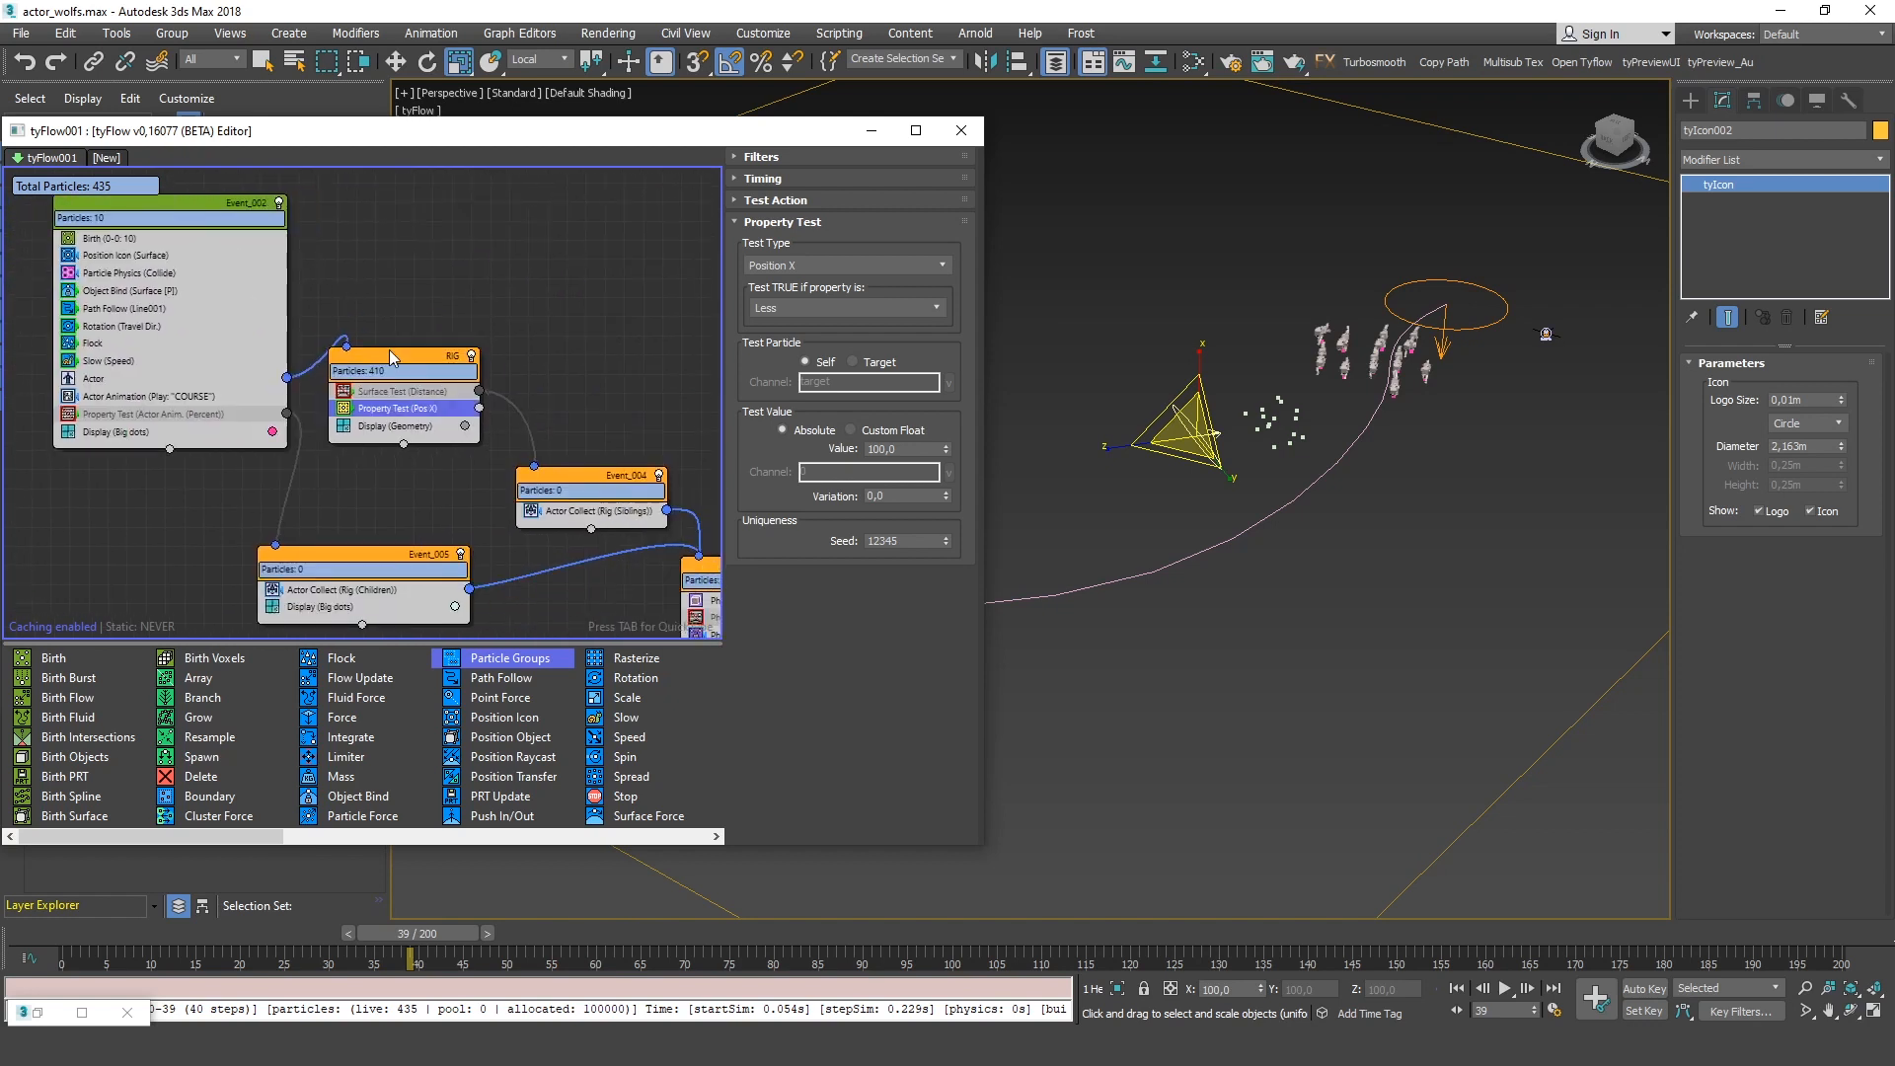
scroll(454, 409, up, 1)
click(802, 267)
scroll(835, 474, down, 3)
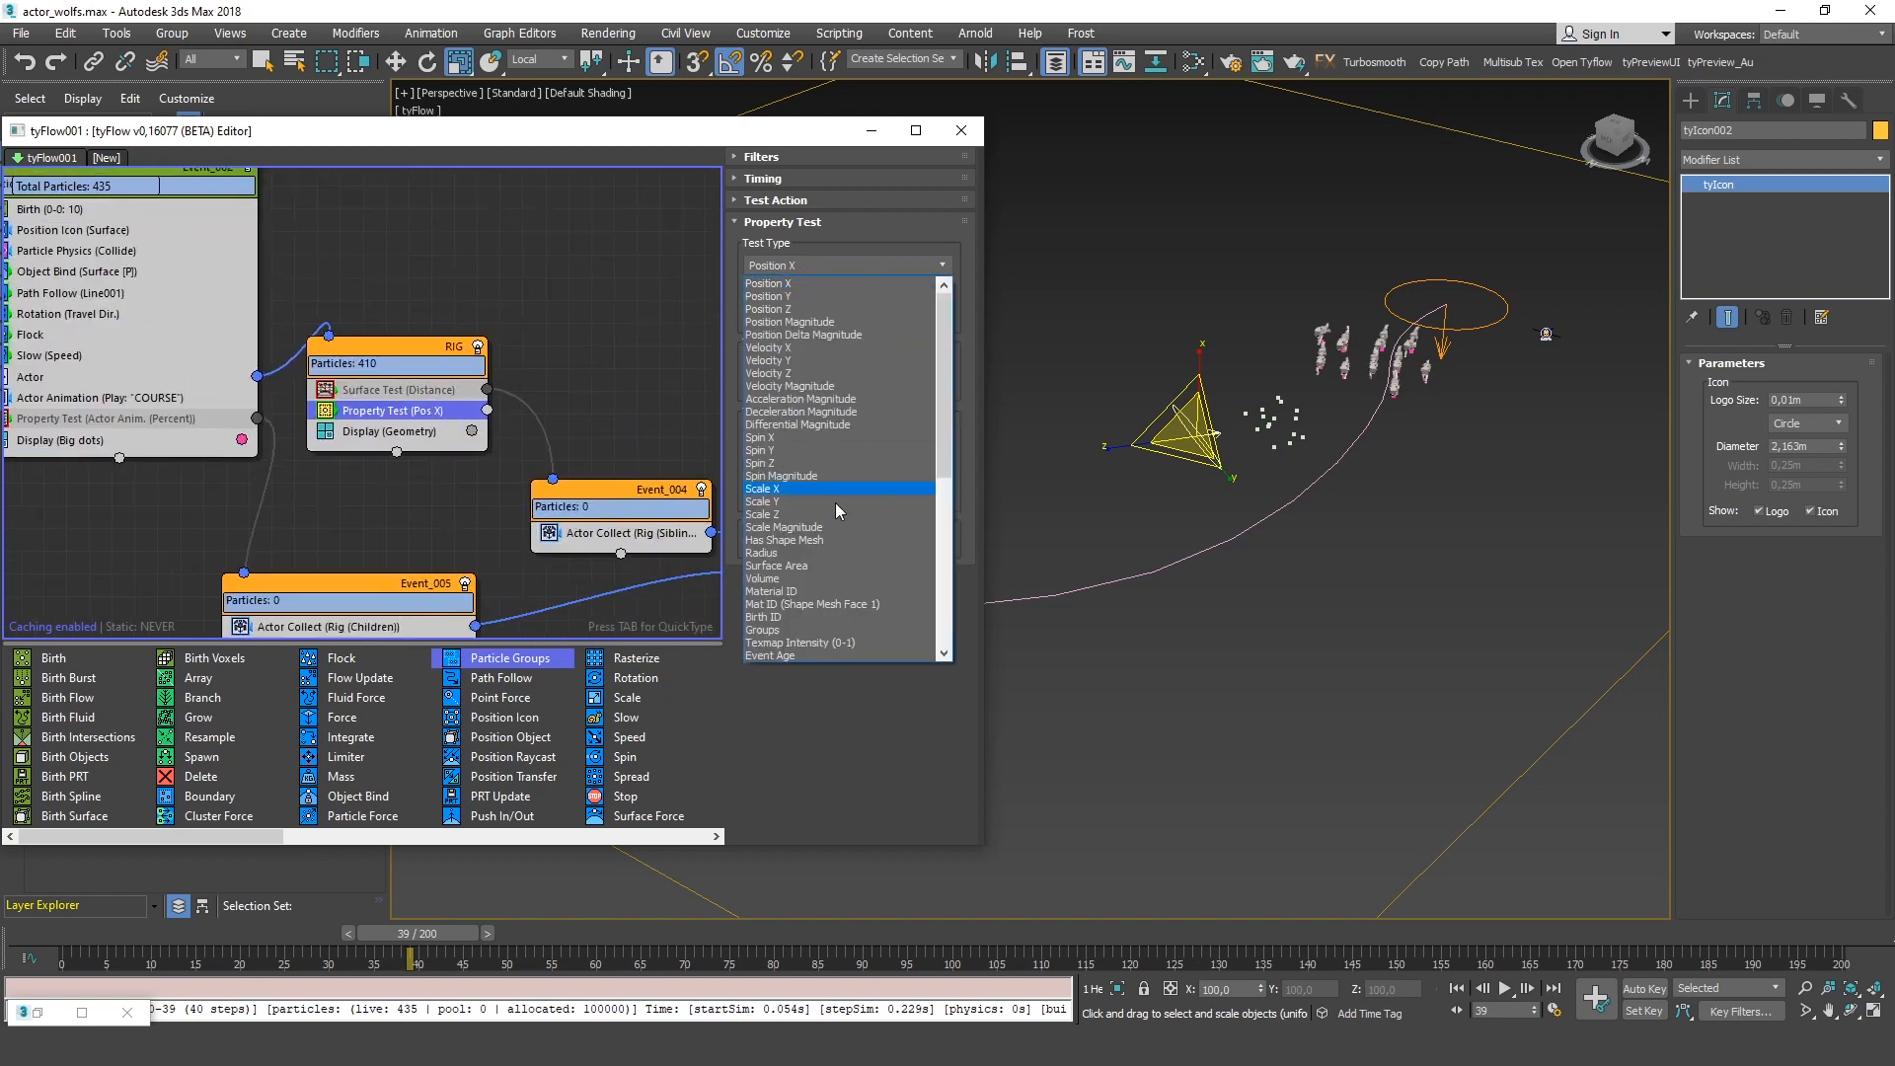
click(780, 583)
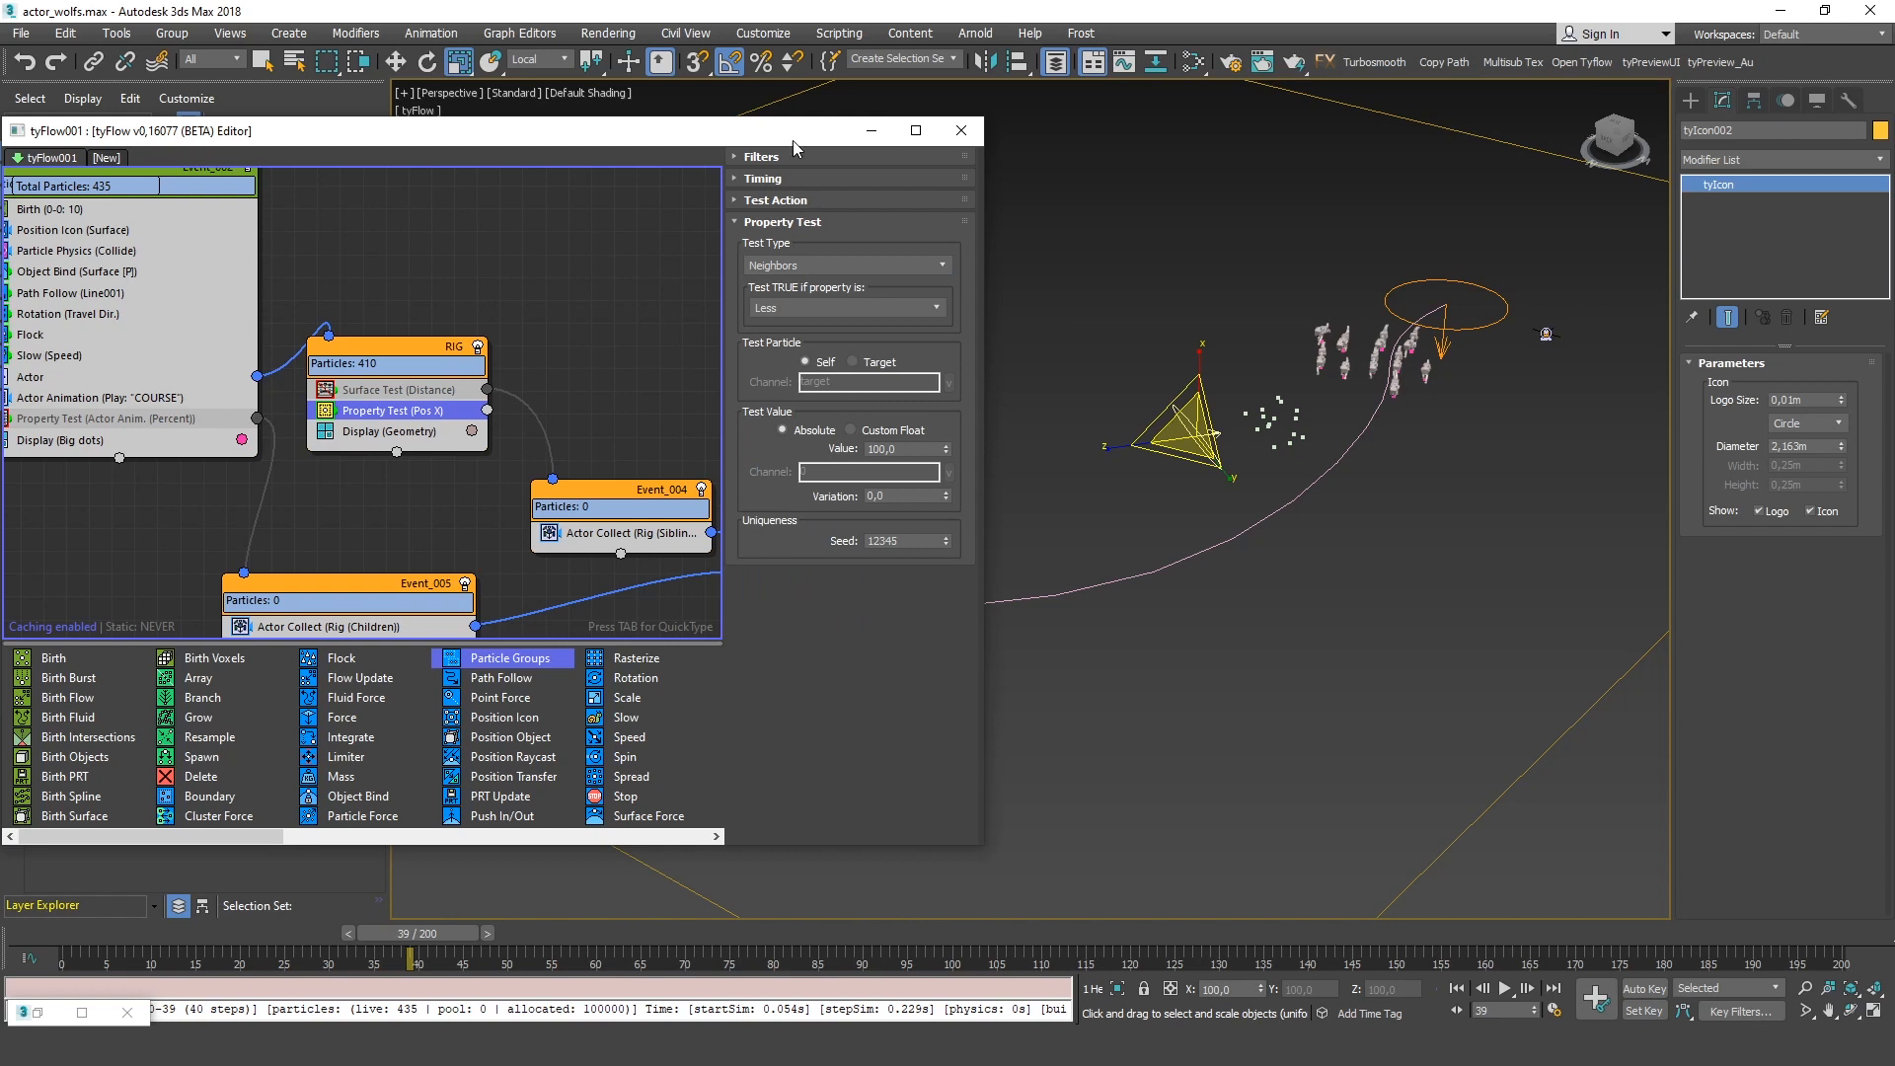
scroll(797, 148, down, 3)
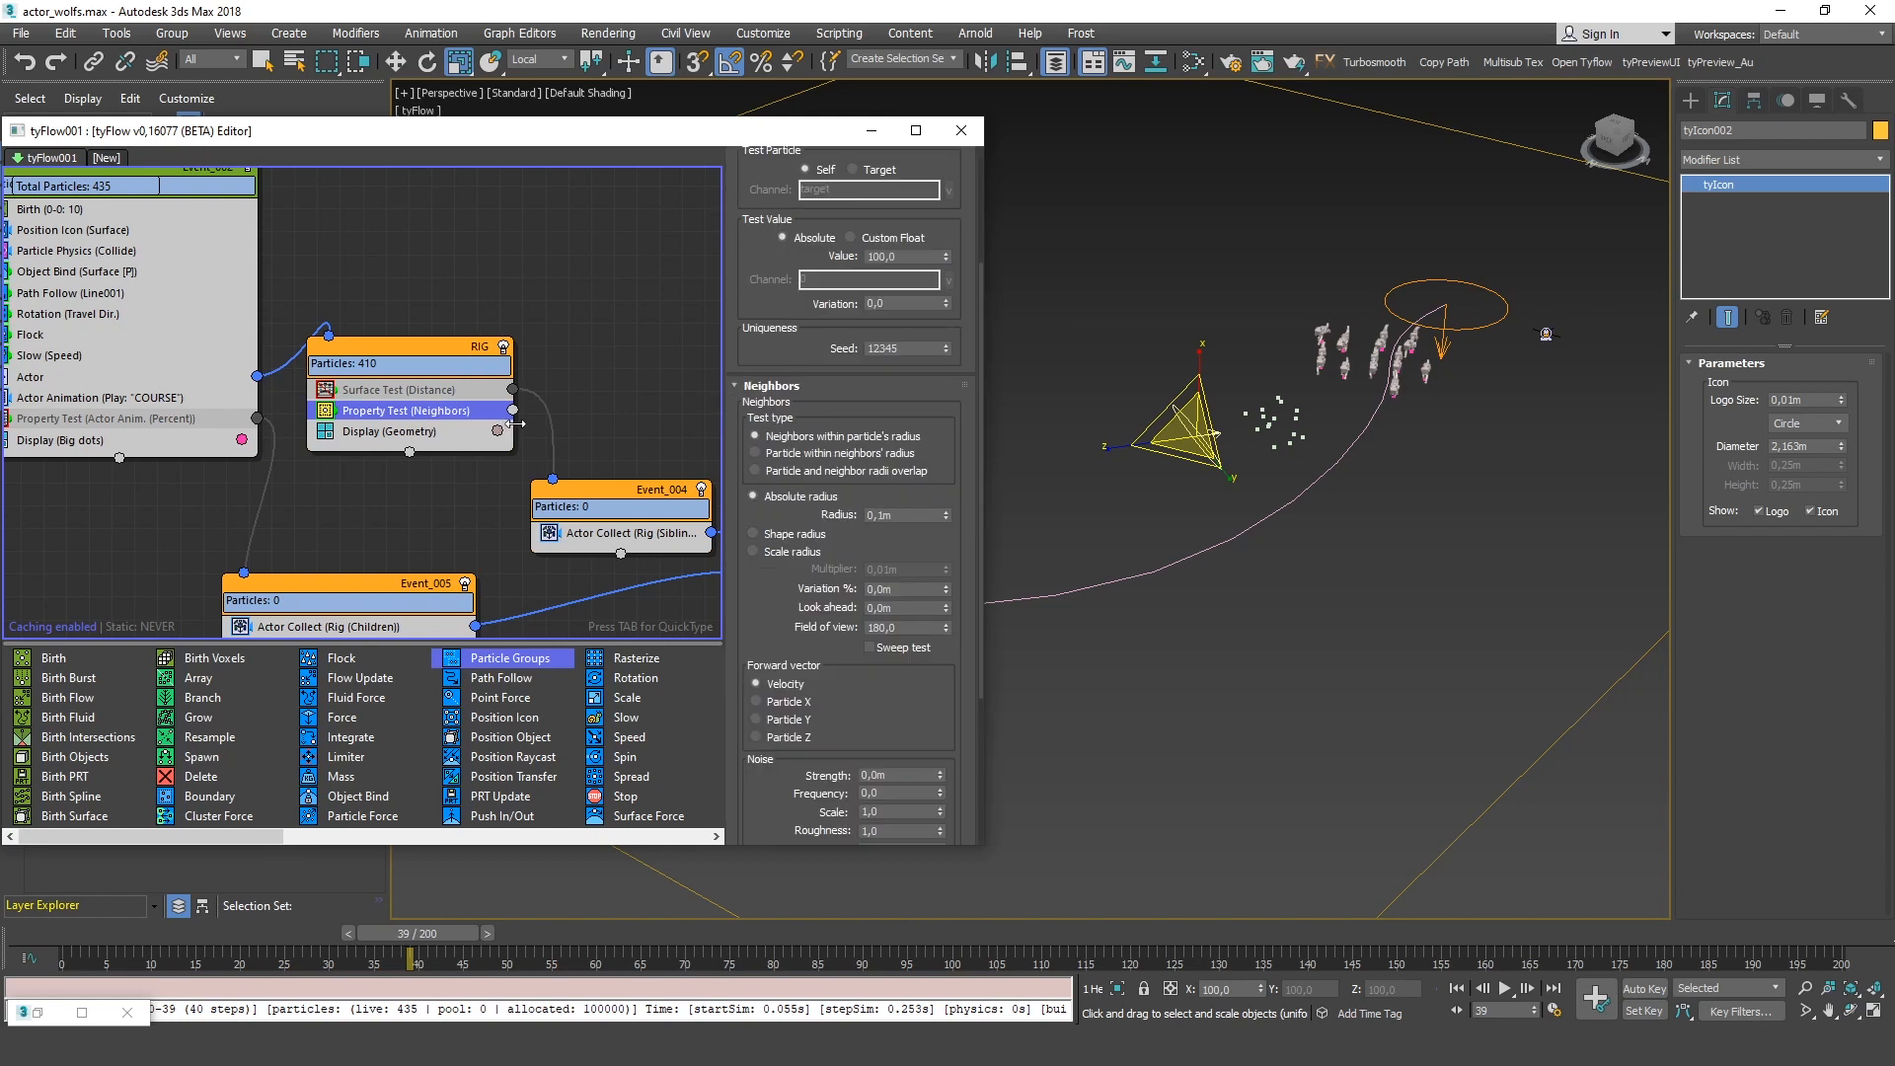
Set the RIG event's neighbor Property Test to be true when the property is Greater than an absolute value of 0
drag(515, 423, 533, 422)
middle_drag(329, 359, 514, 368)
scroll(514, 369, down, 1)
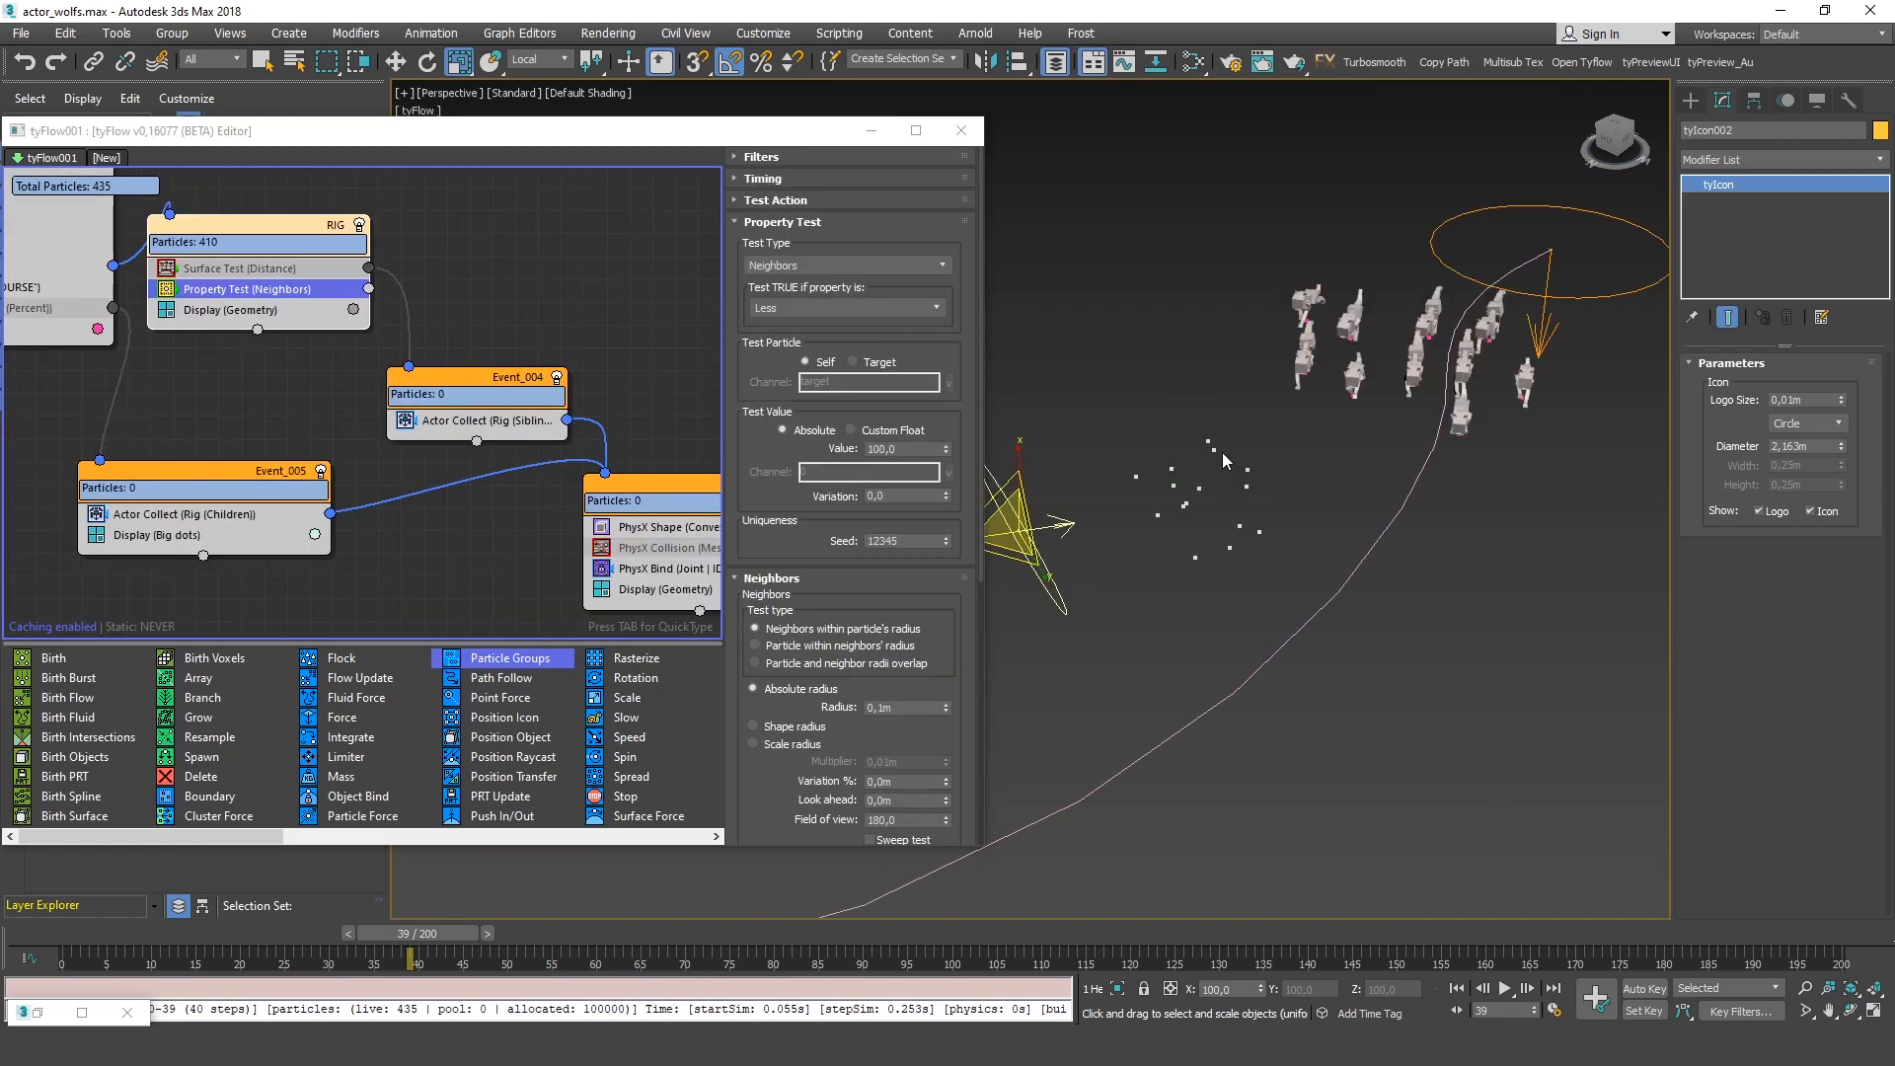
middle_drag(518, 385, 375, 338)
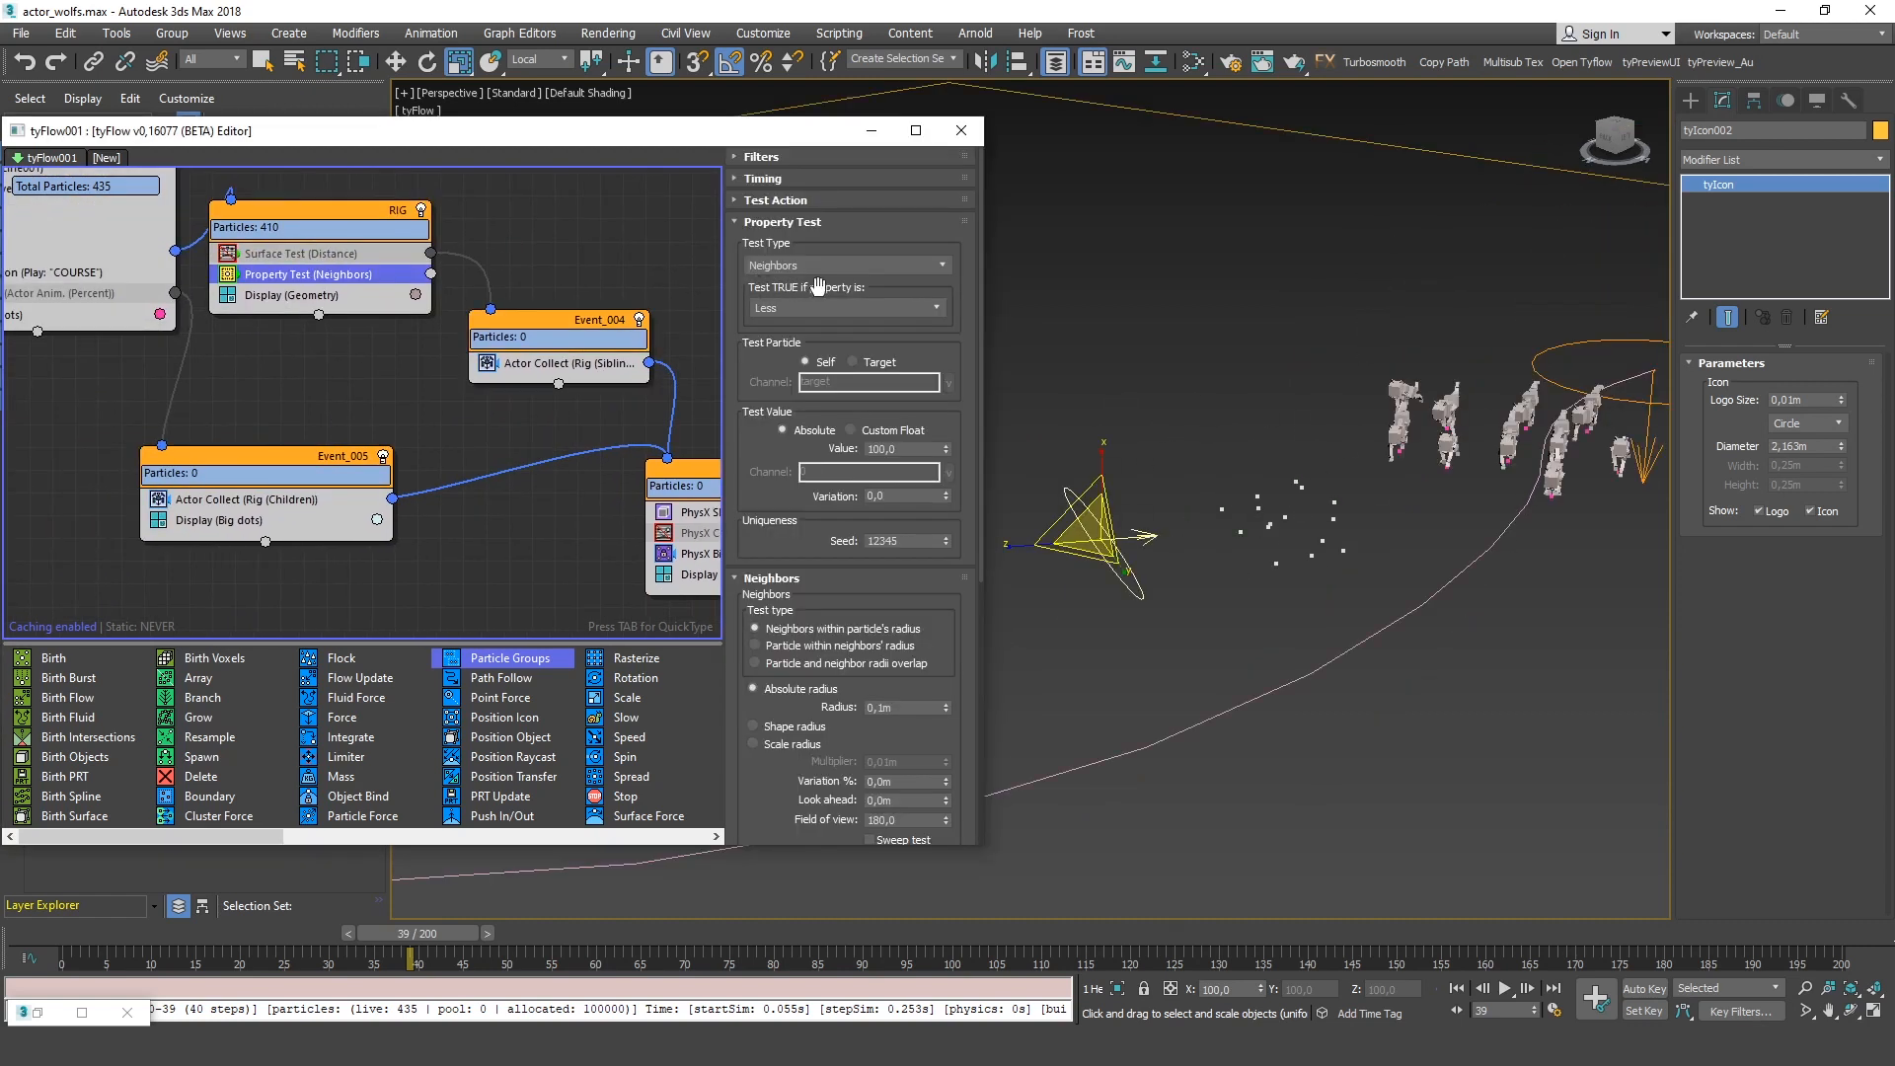
click(933, 449)
click(432, 273)
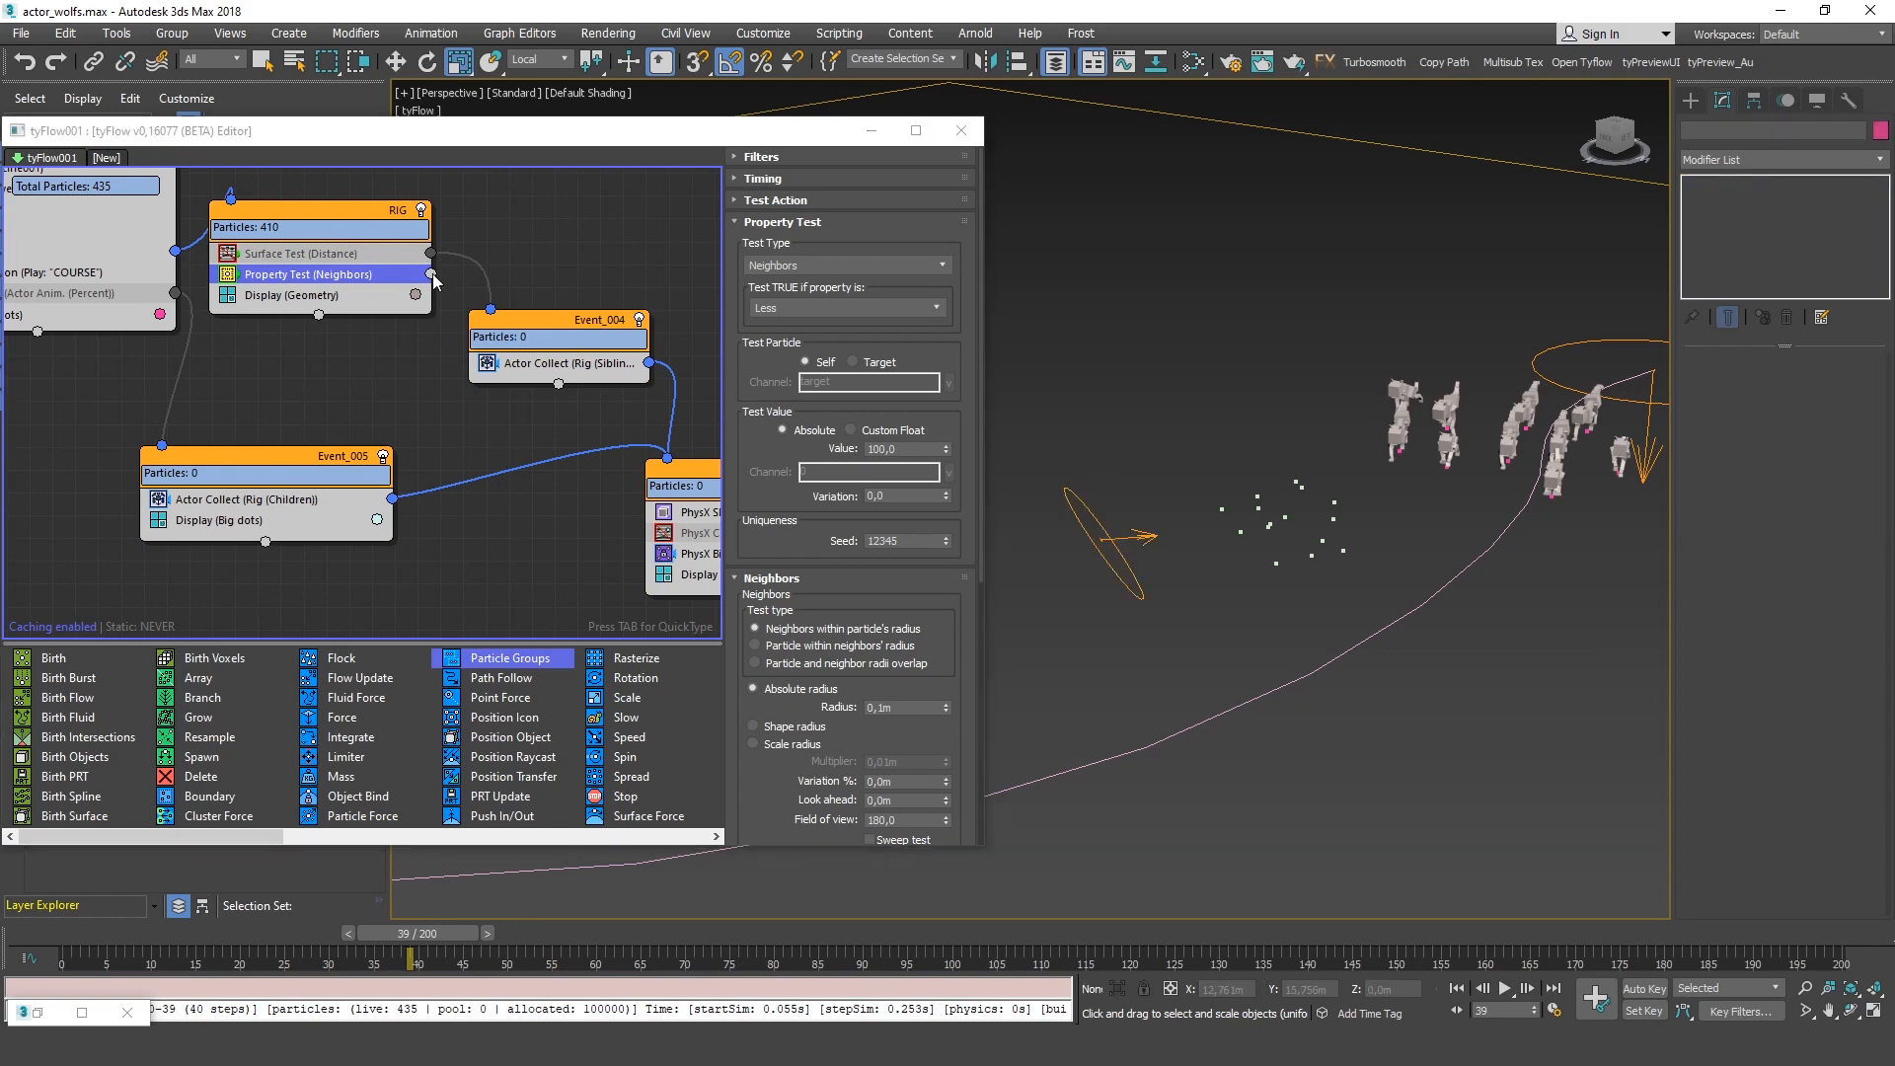
click(805, 308)
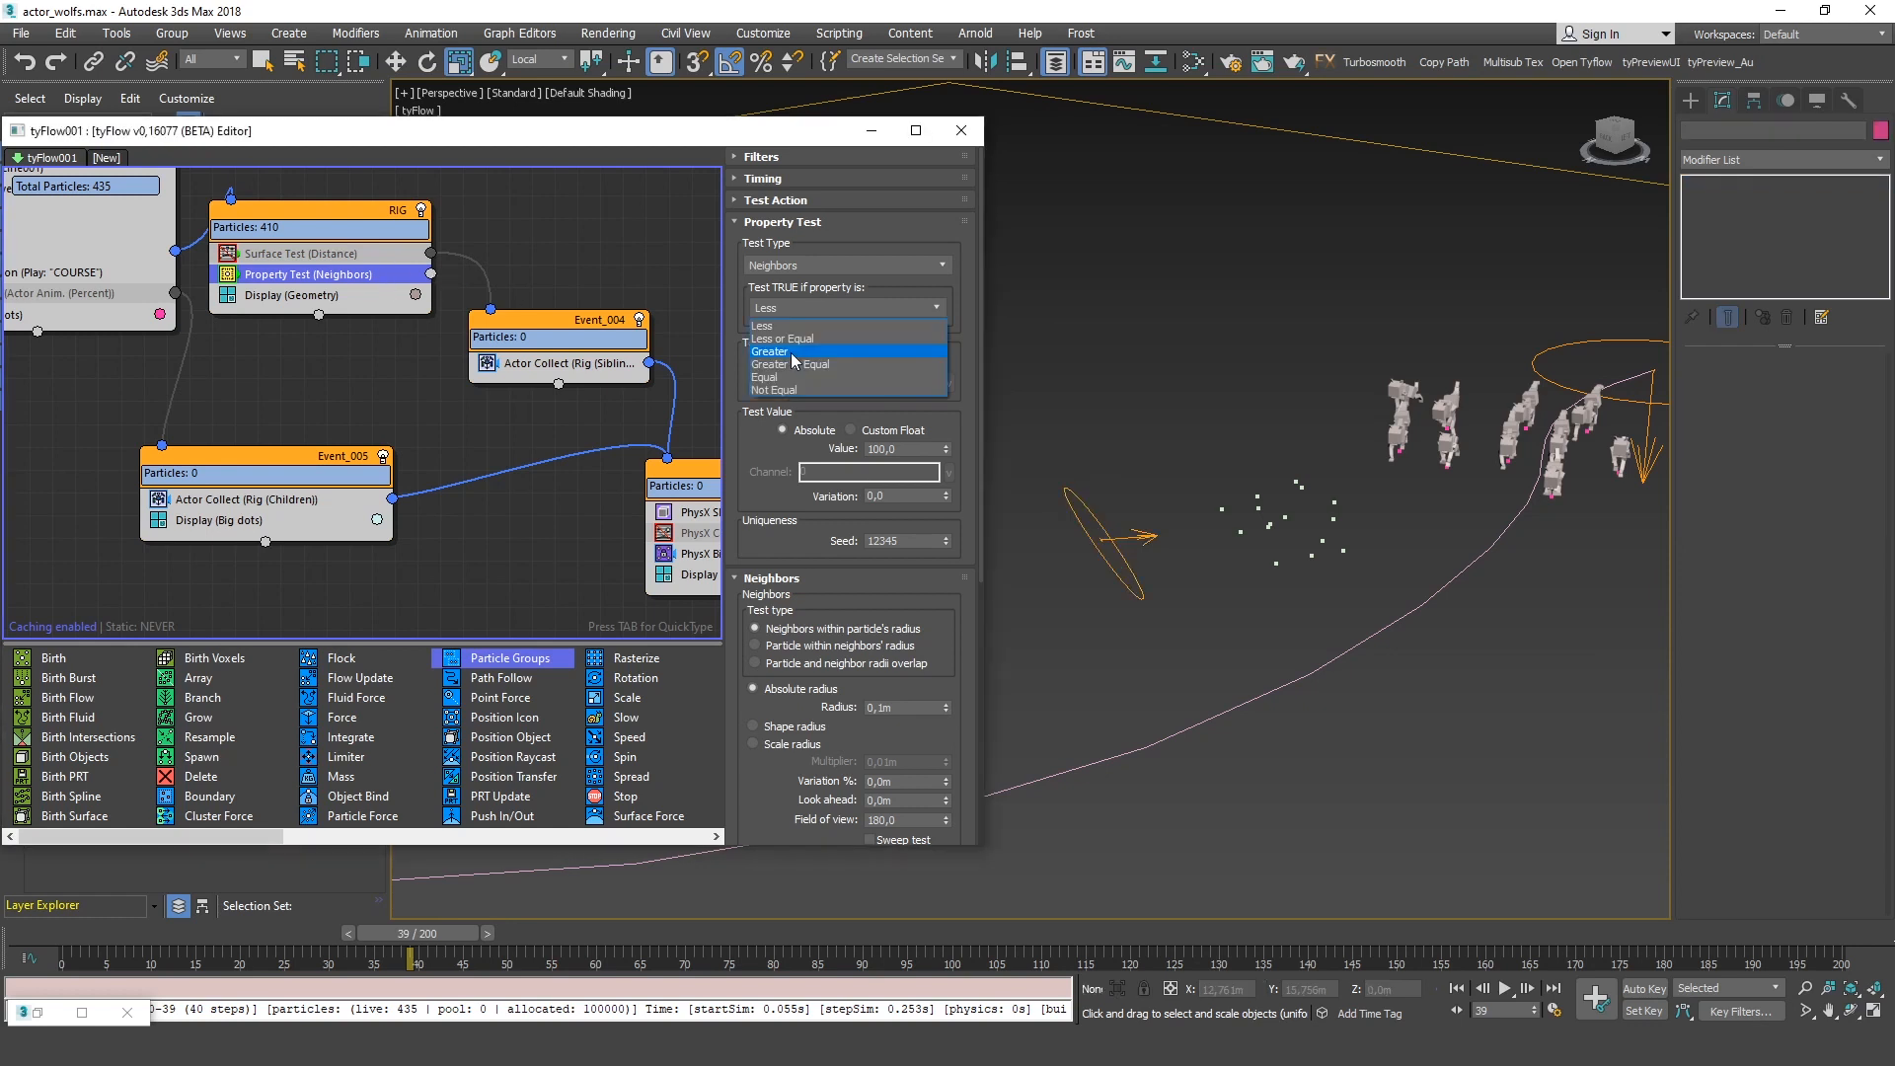
click(785, 353)
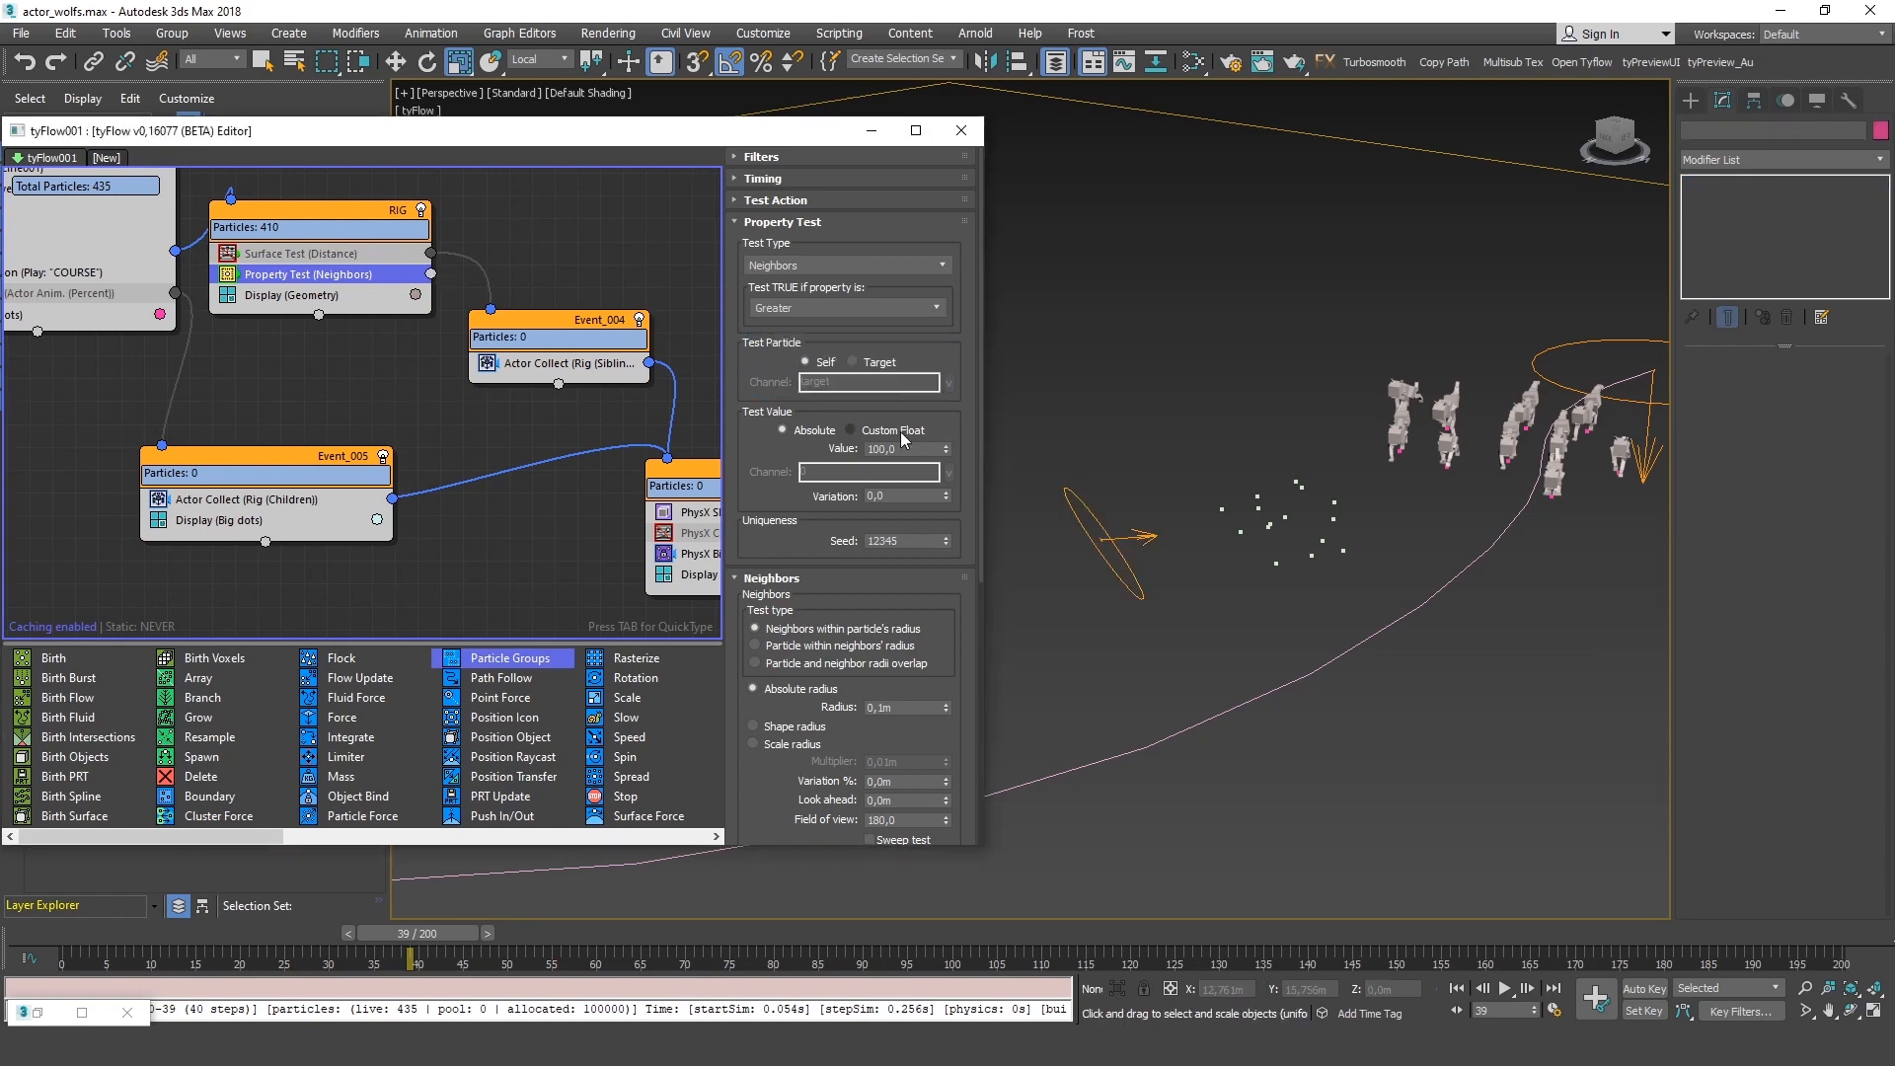
drag(932, 447, 716, 421)
text(0)
key(Return)
scroll(899, 418, down, 1)
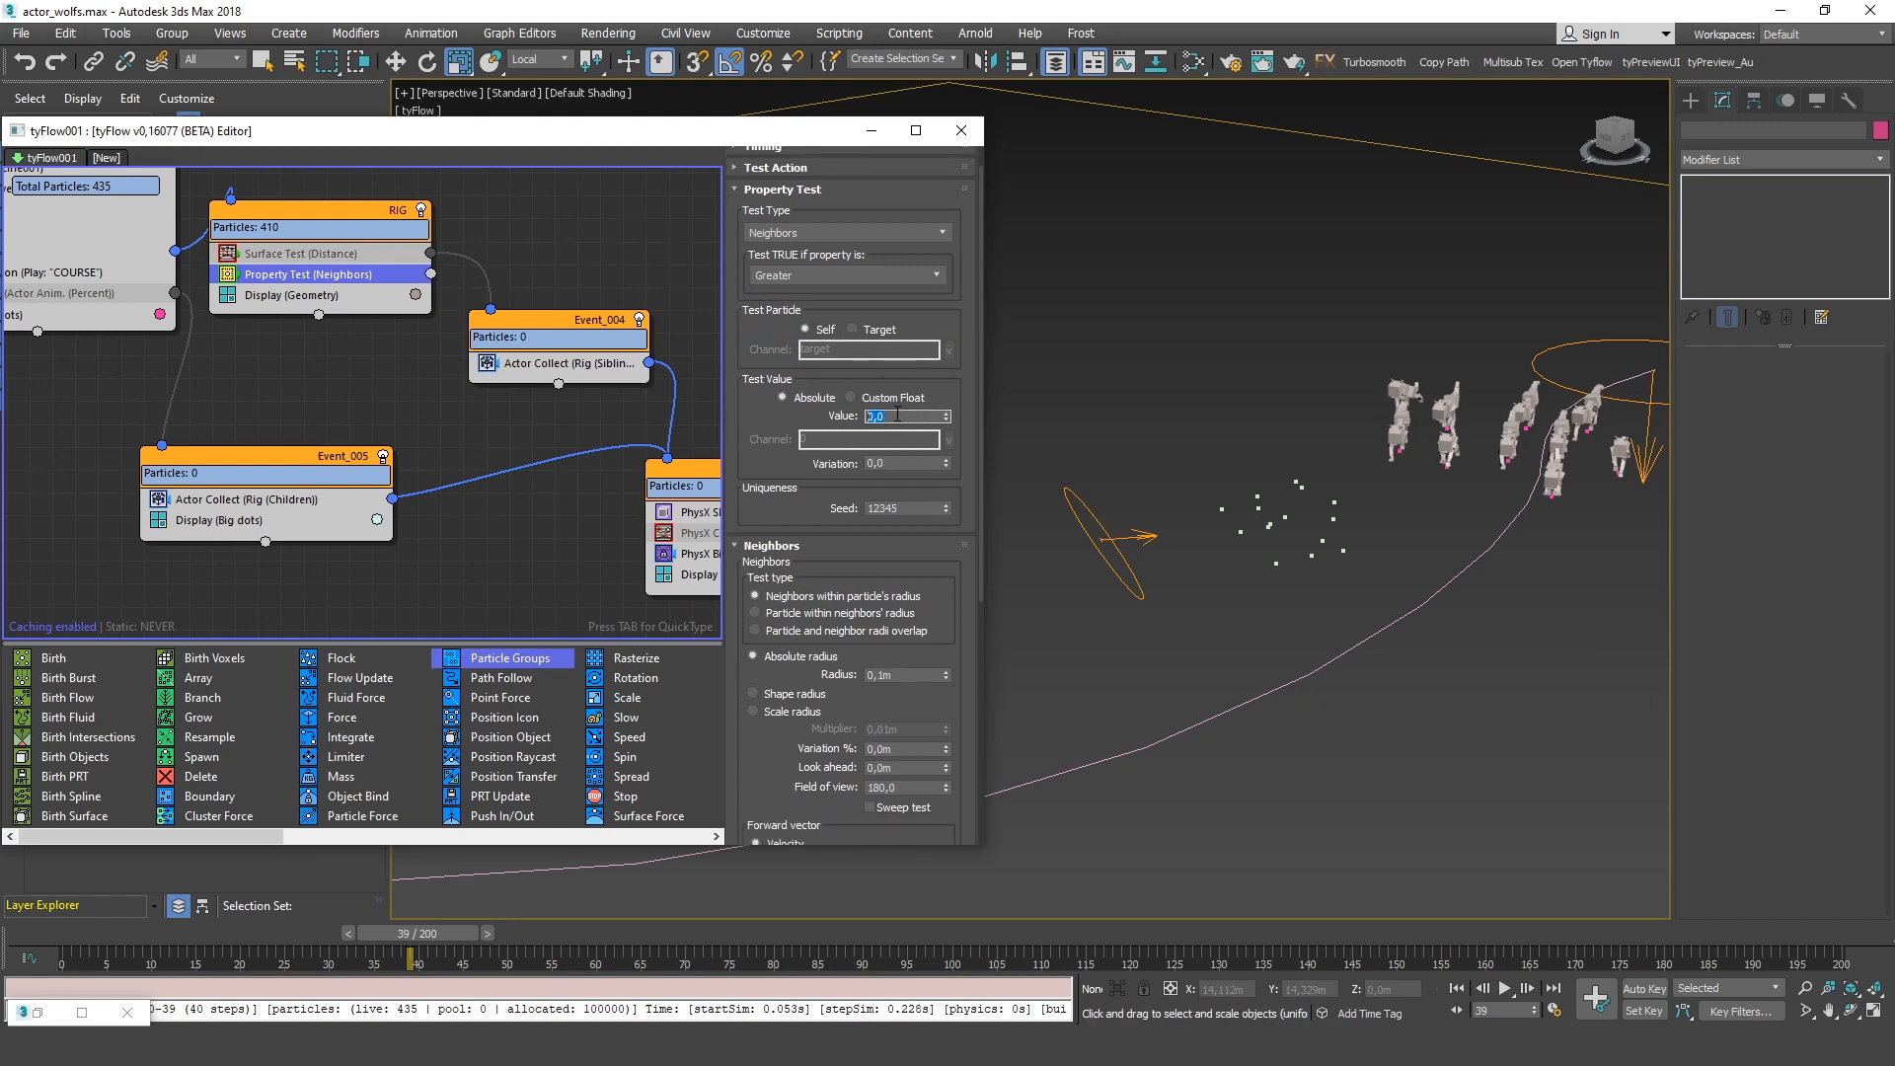
Set the absolute neighbor radius of the RIG event's Property Test to 2 m
scroll(899, 415, down, 3)
drag(915, 460, 743, 430)
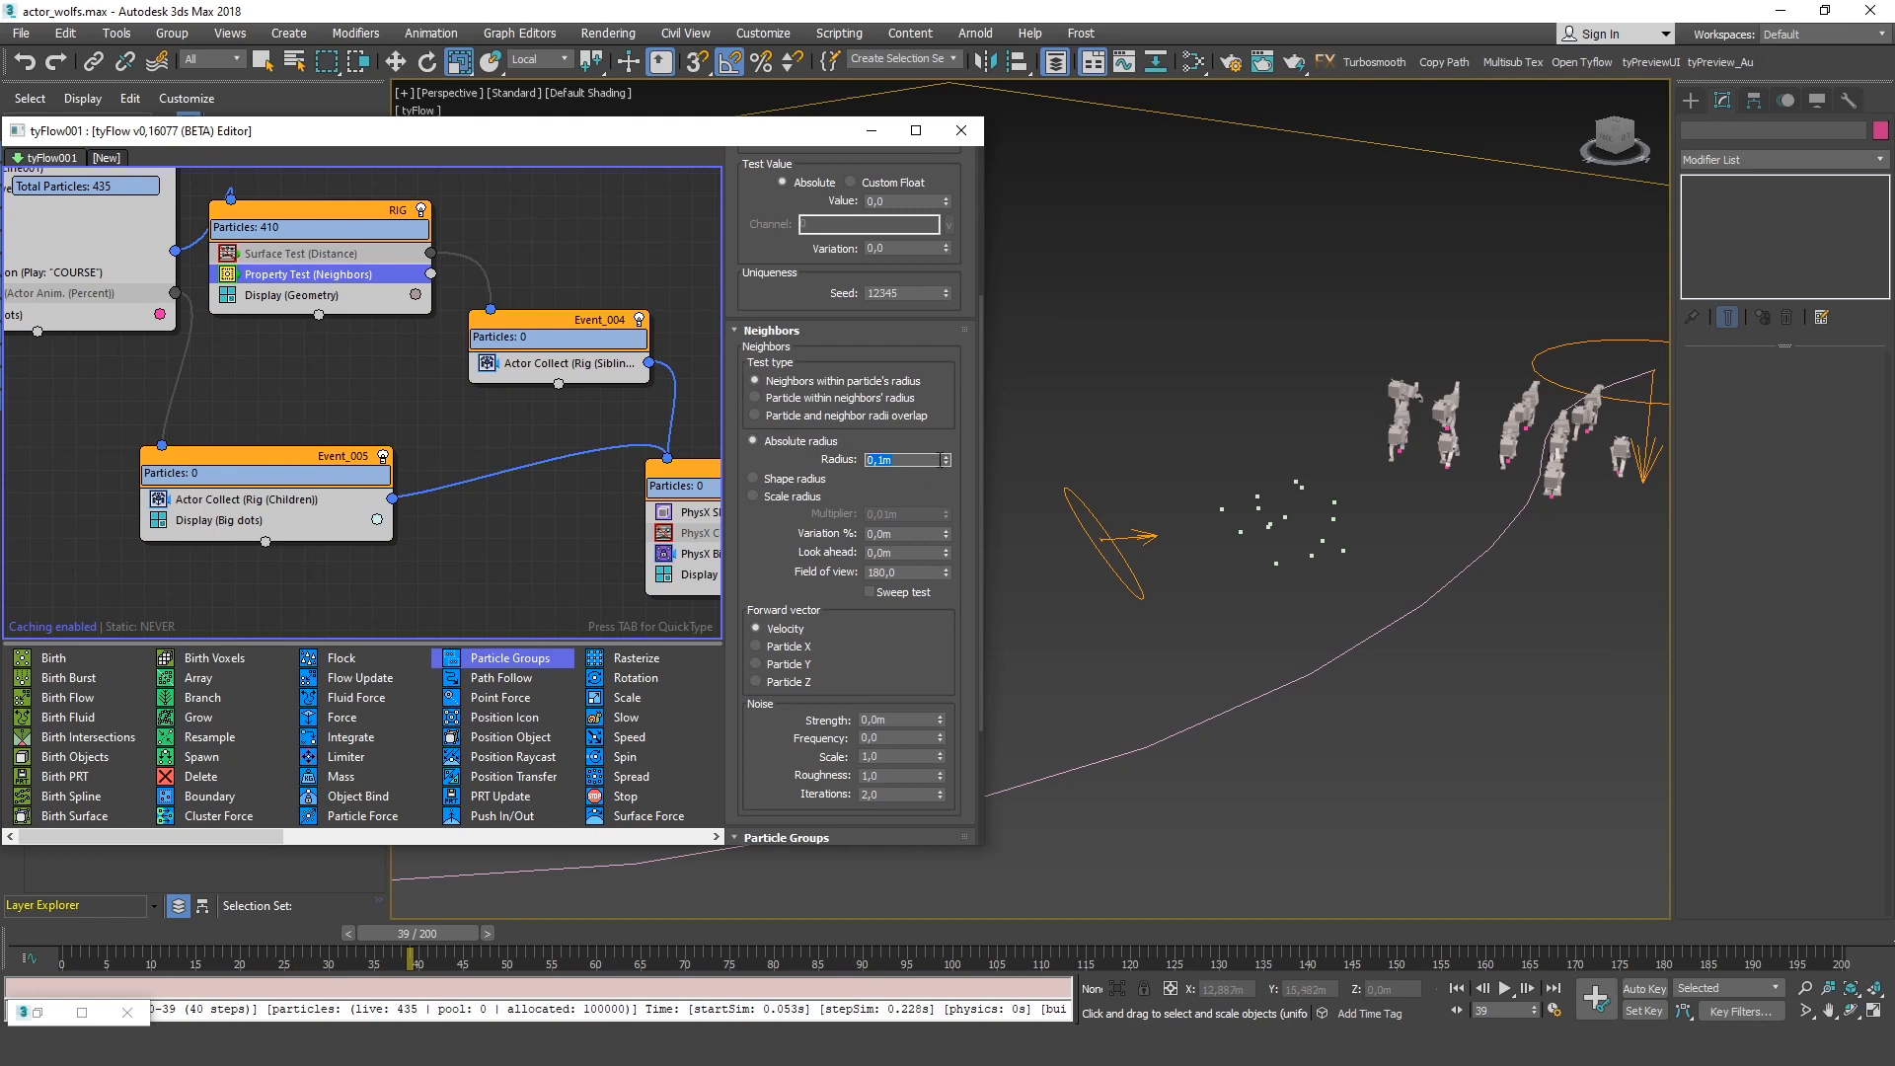
text(2)
key(Return)
scroll(847, 474, down, 3)
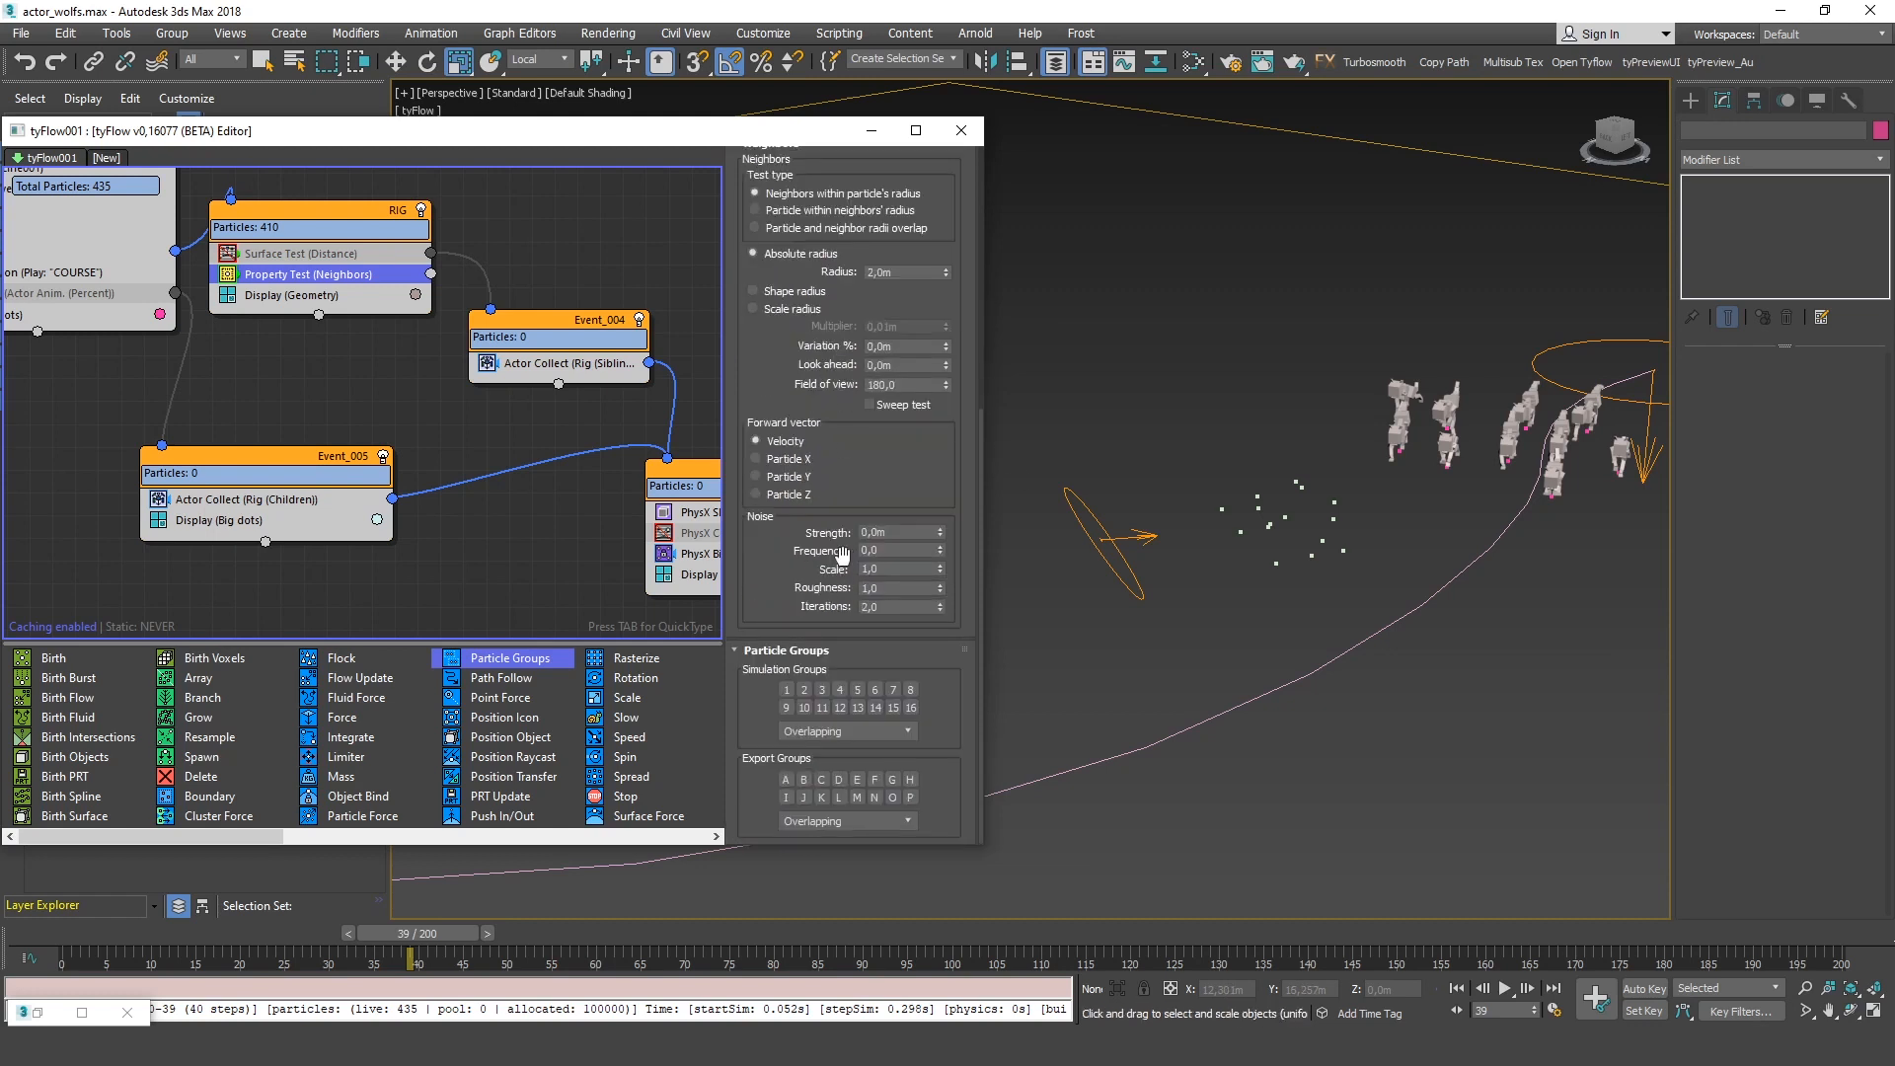
Connect the output of the RIG event's neighbor Property Test to Event_004
middle_drag(355, 353, 952, 571)
scroll(716, 445, up, 1)
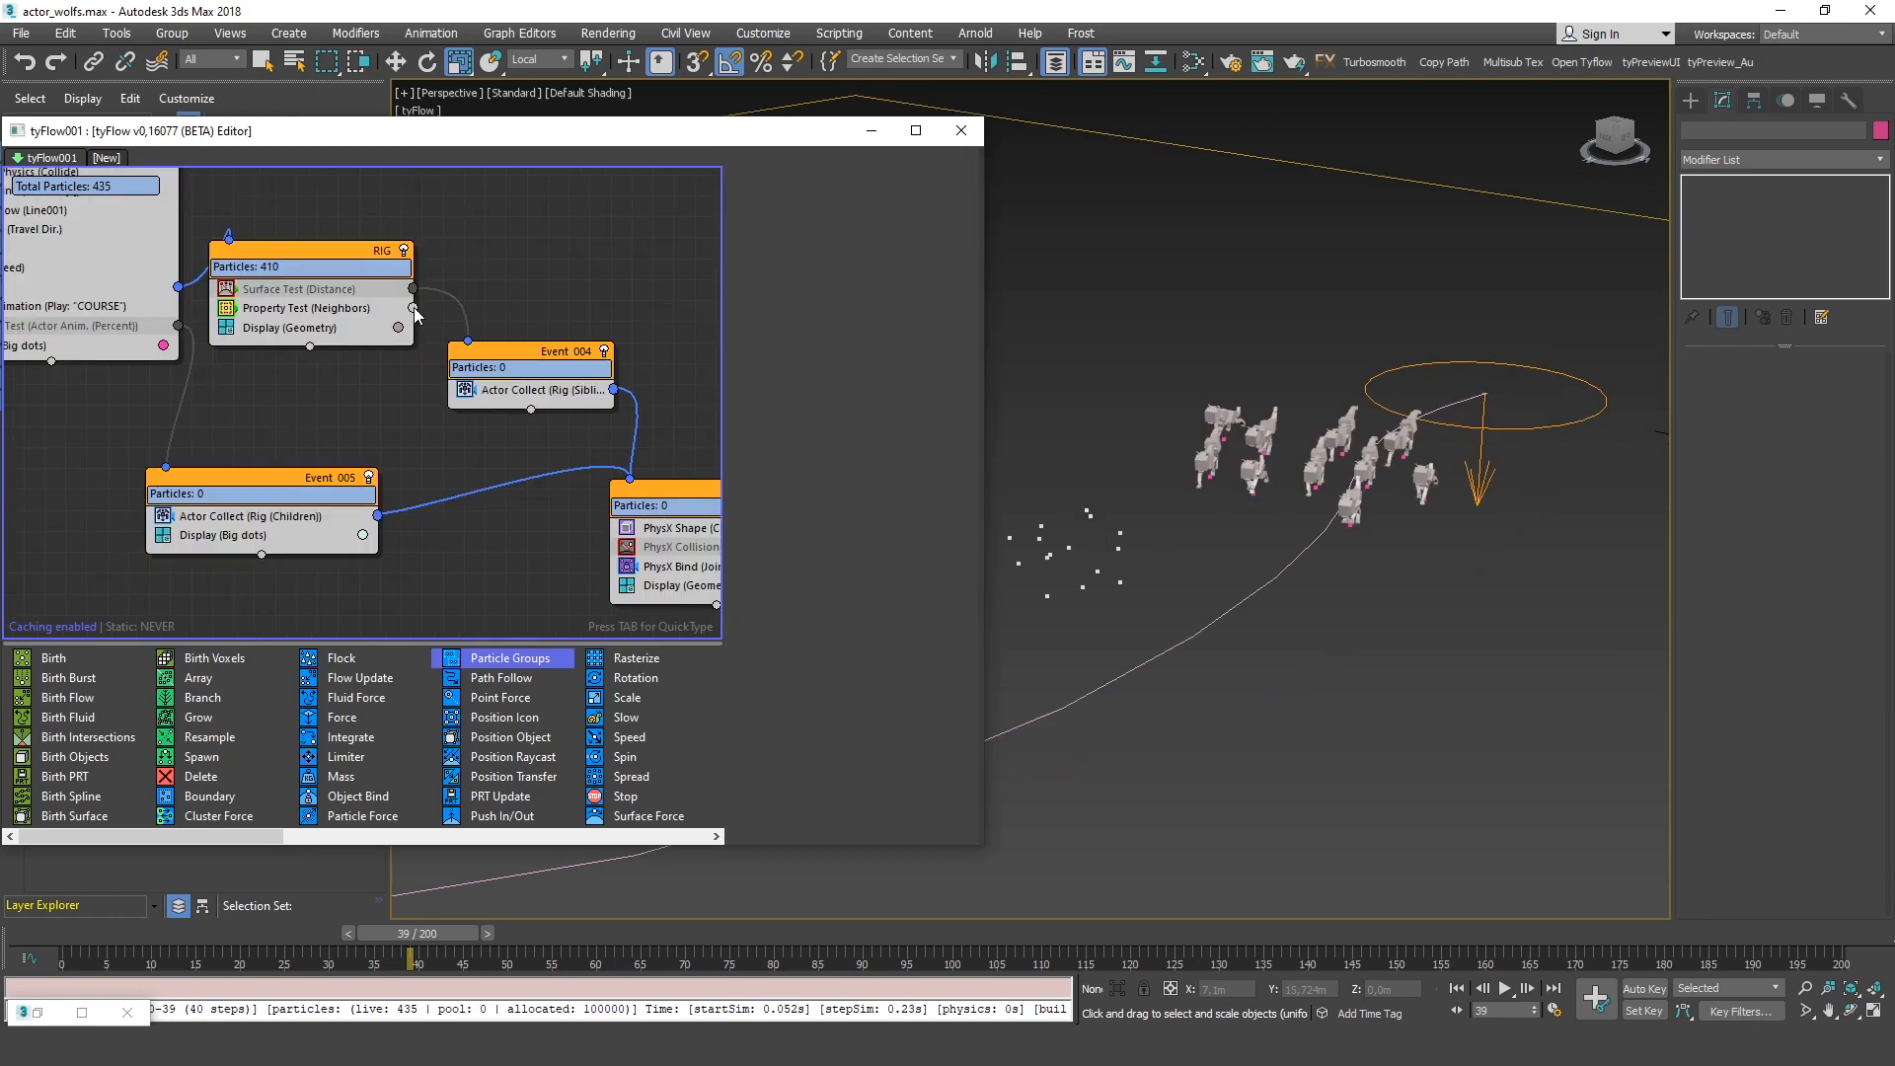
drag(412, 308, 474, 348)
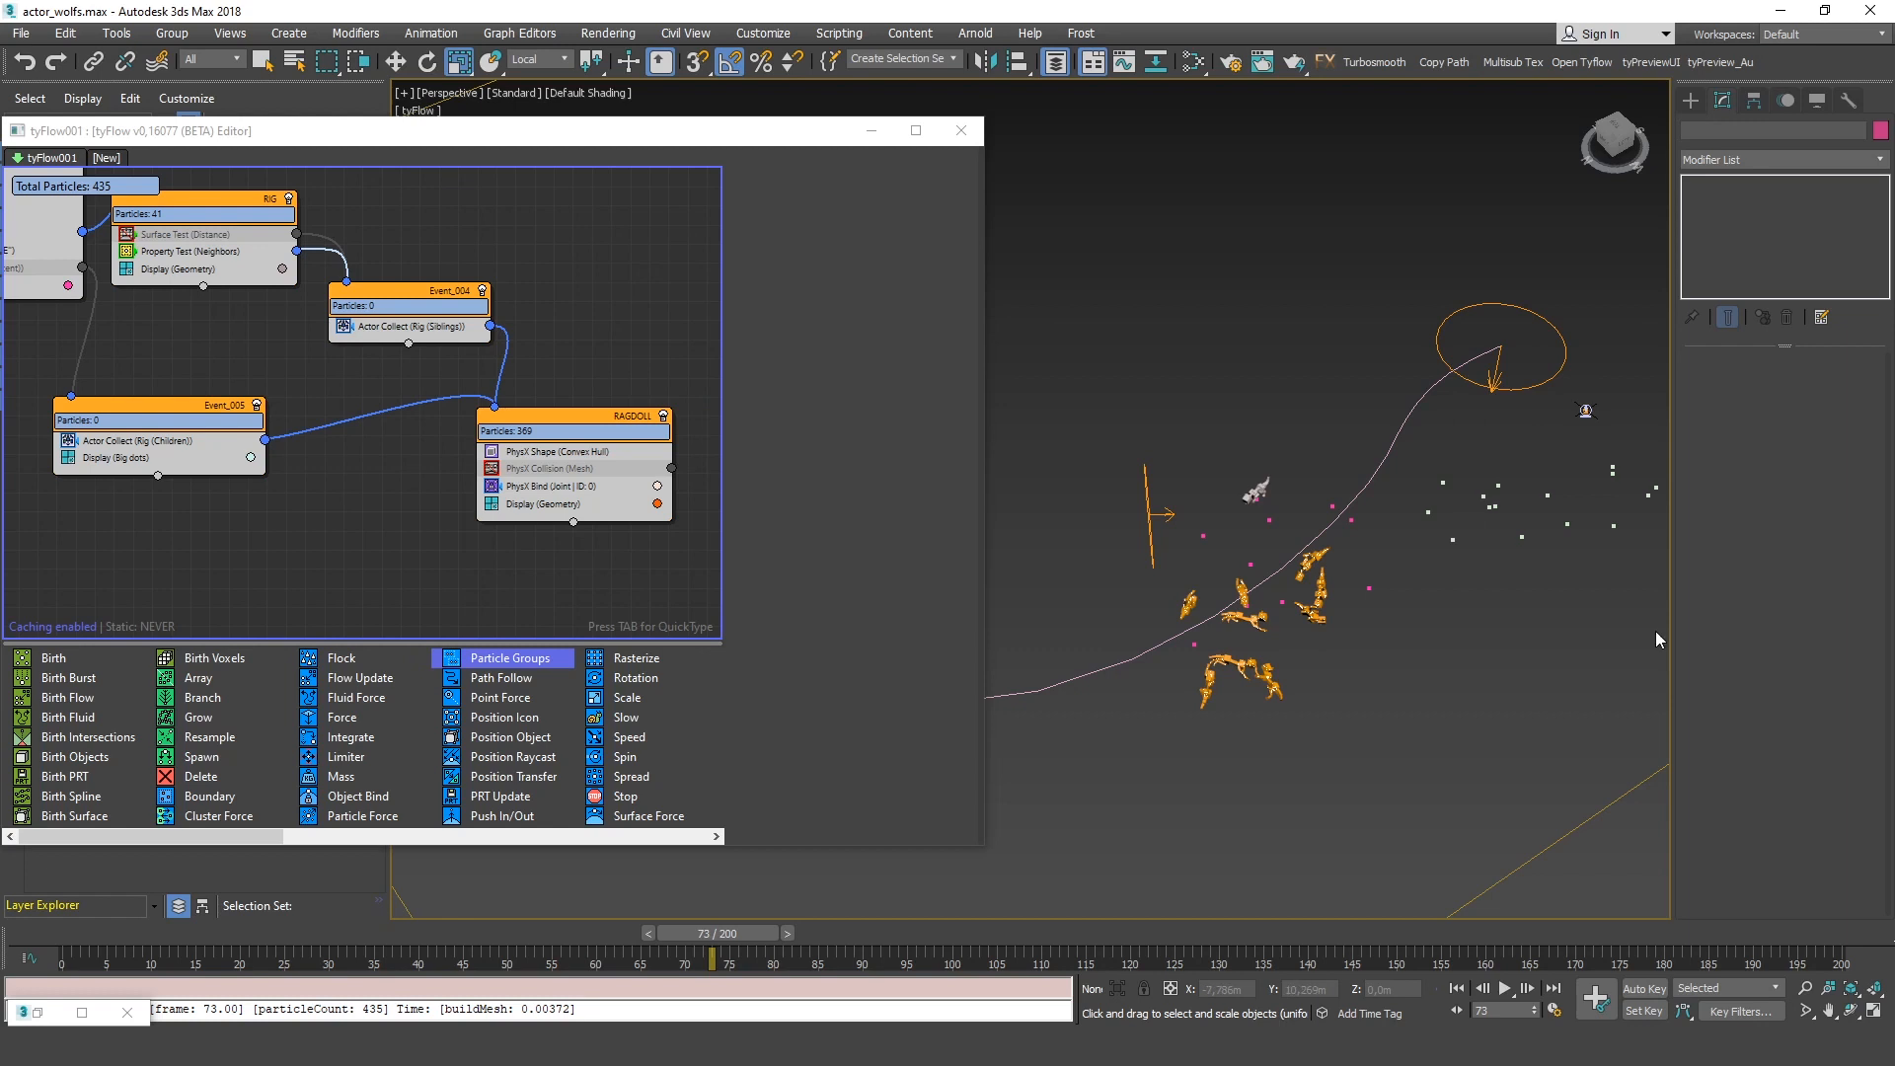
Scrub the simulation to frame 67 and examine how the wolves react to the particles fired from the second emitter
drag(240, 928, 704, 1007)
key(r)
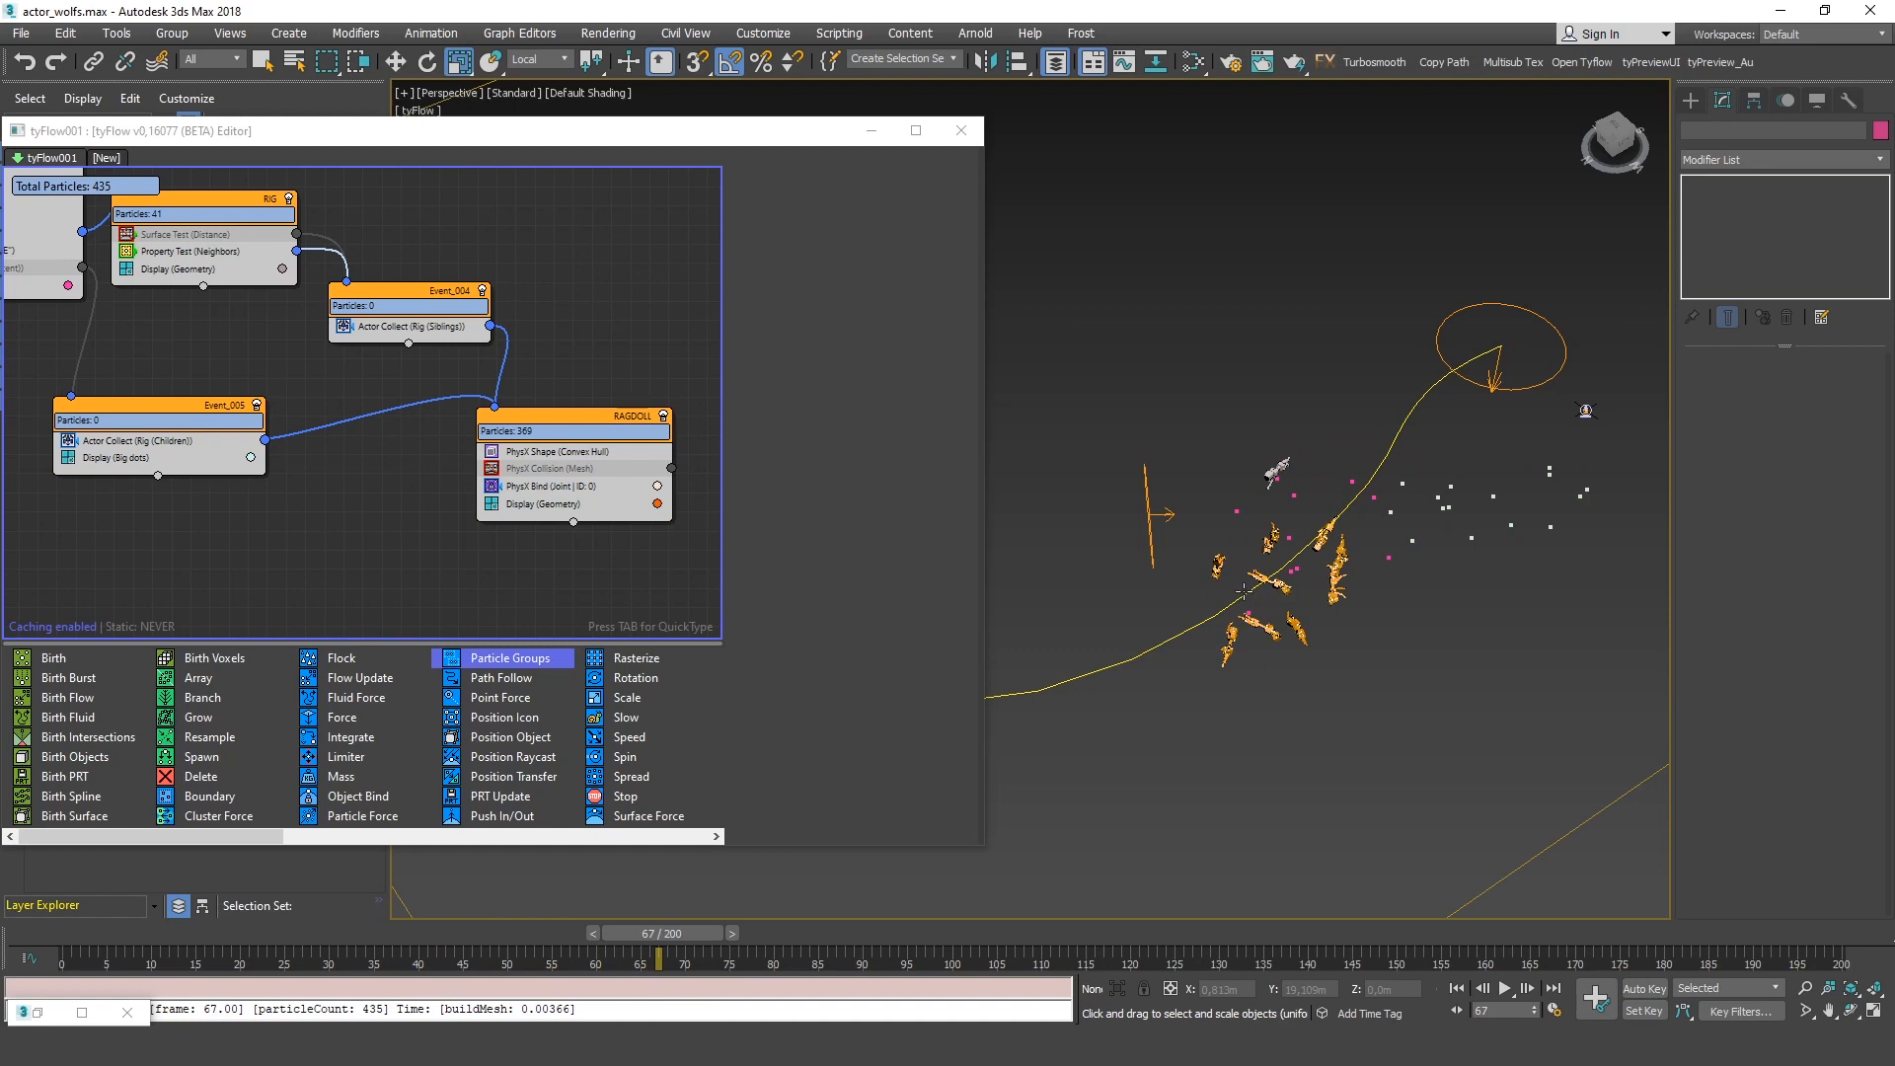
scroll(1238, 596, up, 5)
scroll(1233, 464, down, 7)
scroll(1226, 446, up, 4)
scroll(1271, 423, down, 3)
middle_drag(1273, 422, 1287, 432)
scroll(1287, 433, up, 5)
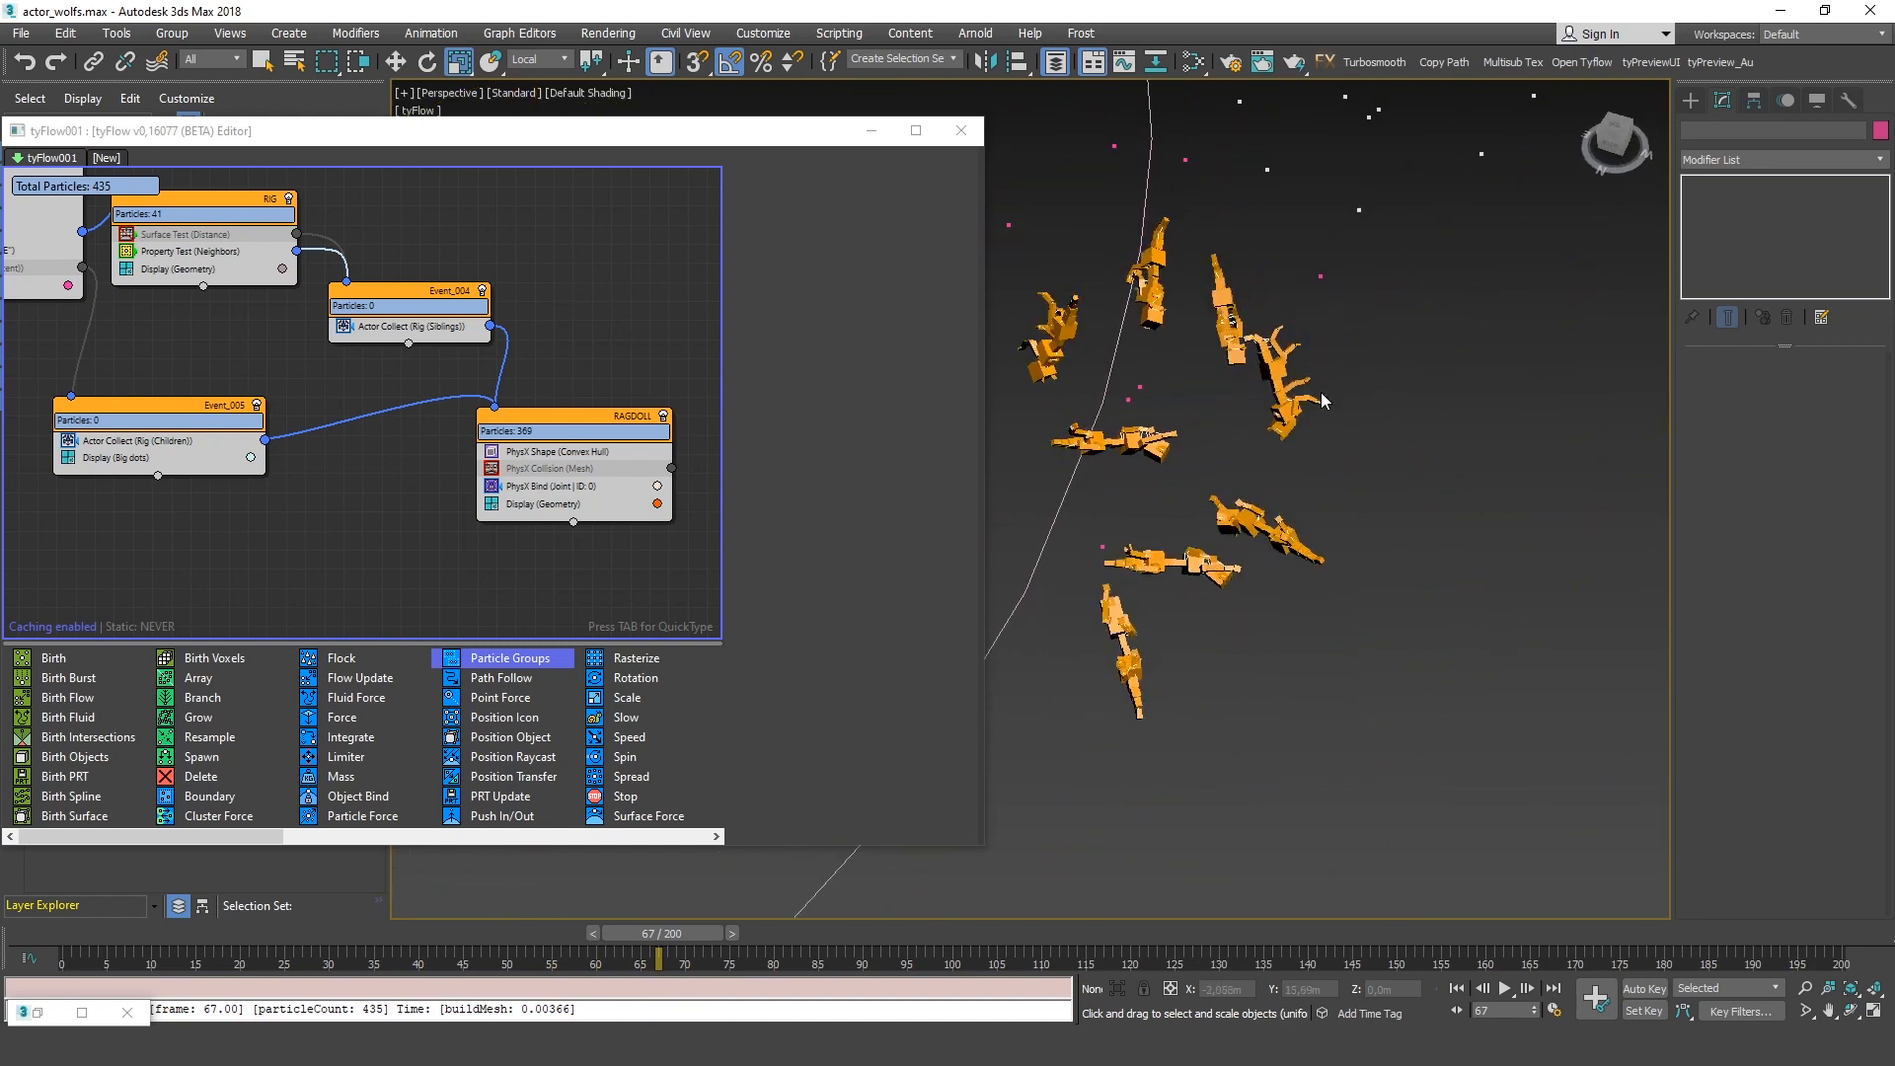
Review the event graph and inspect the Actor Anim. (Percent) Property Test settings in Event_002
middle_drag(312, 296, 498, 412)
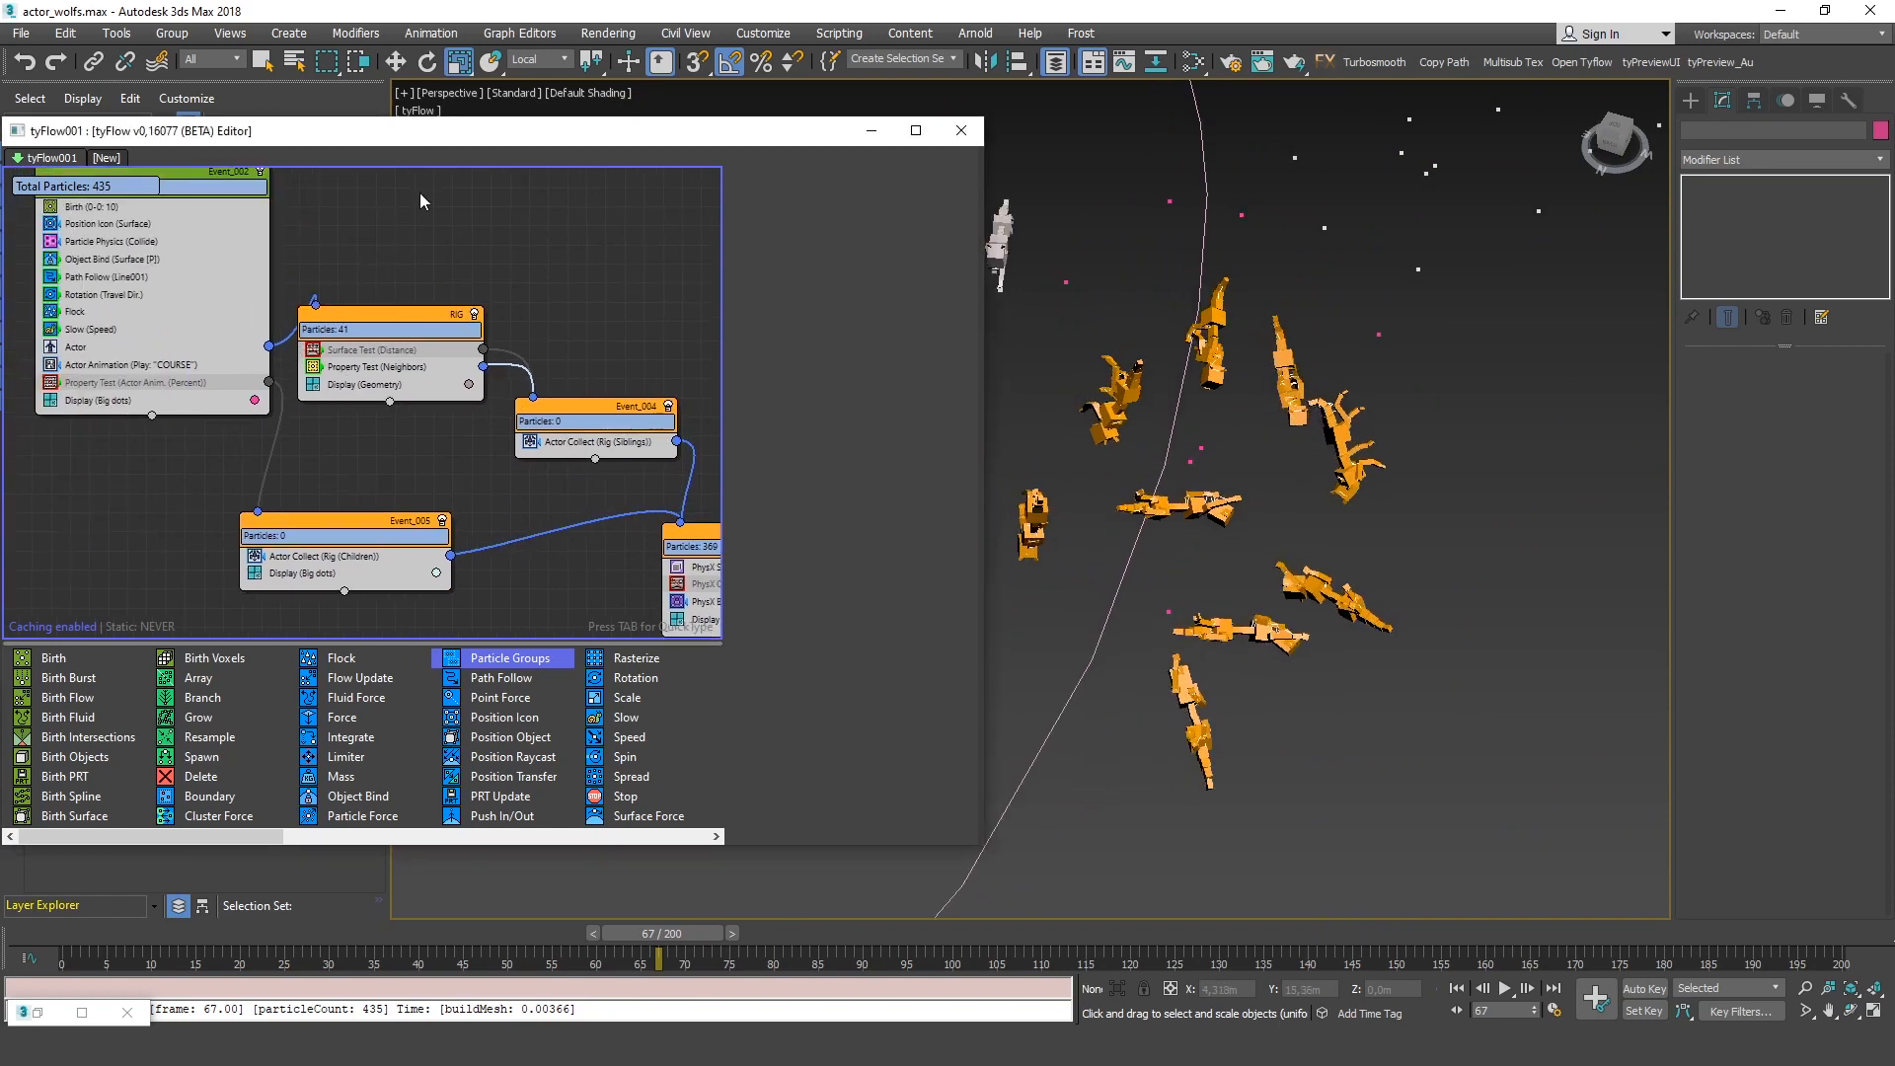
middle_drag(367, 376, 192, 277)
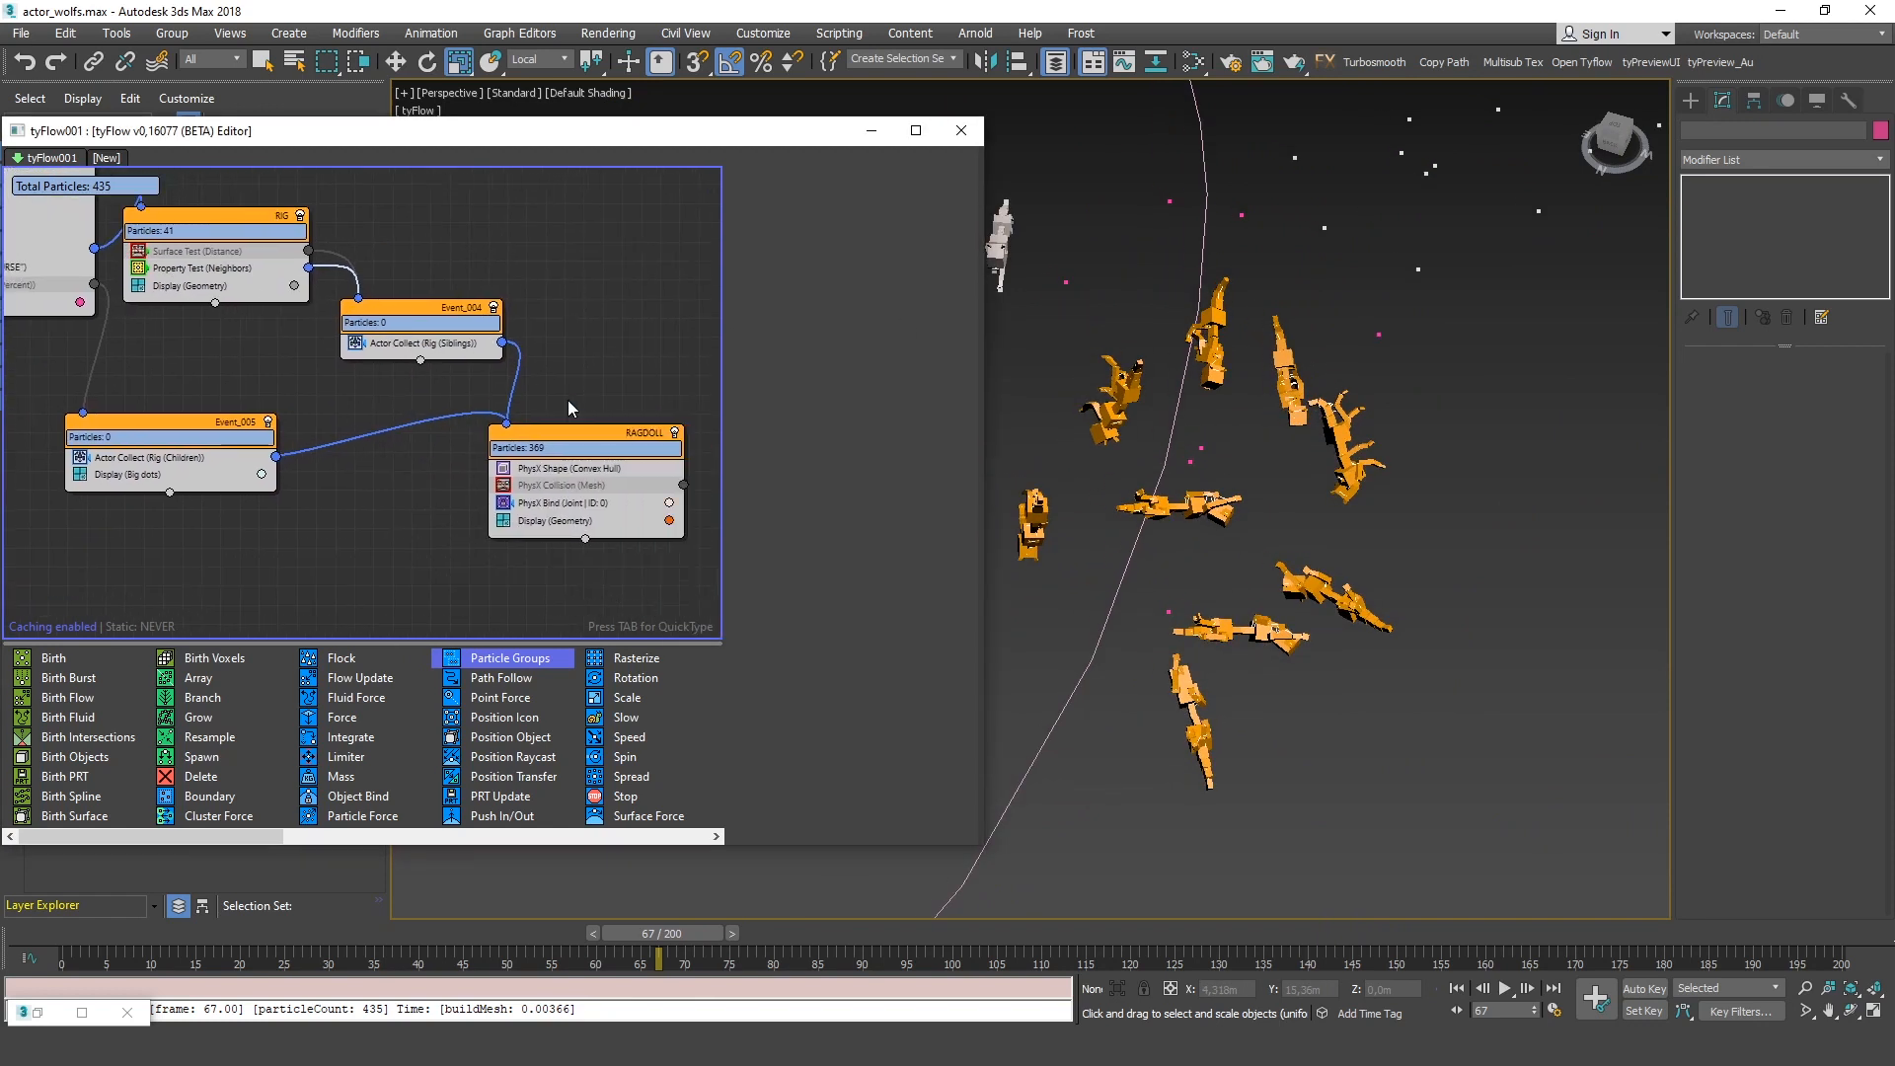
scroll(1233, 466, down, 3)
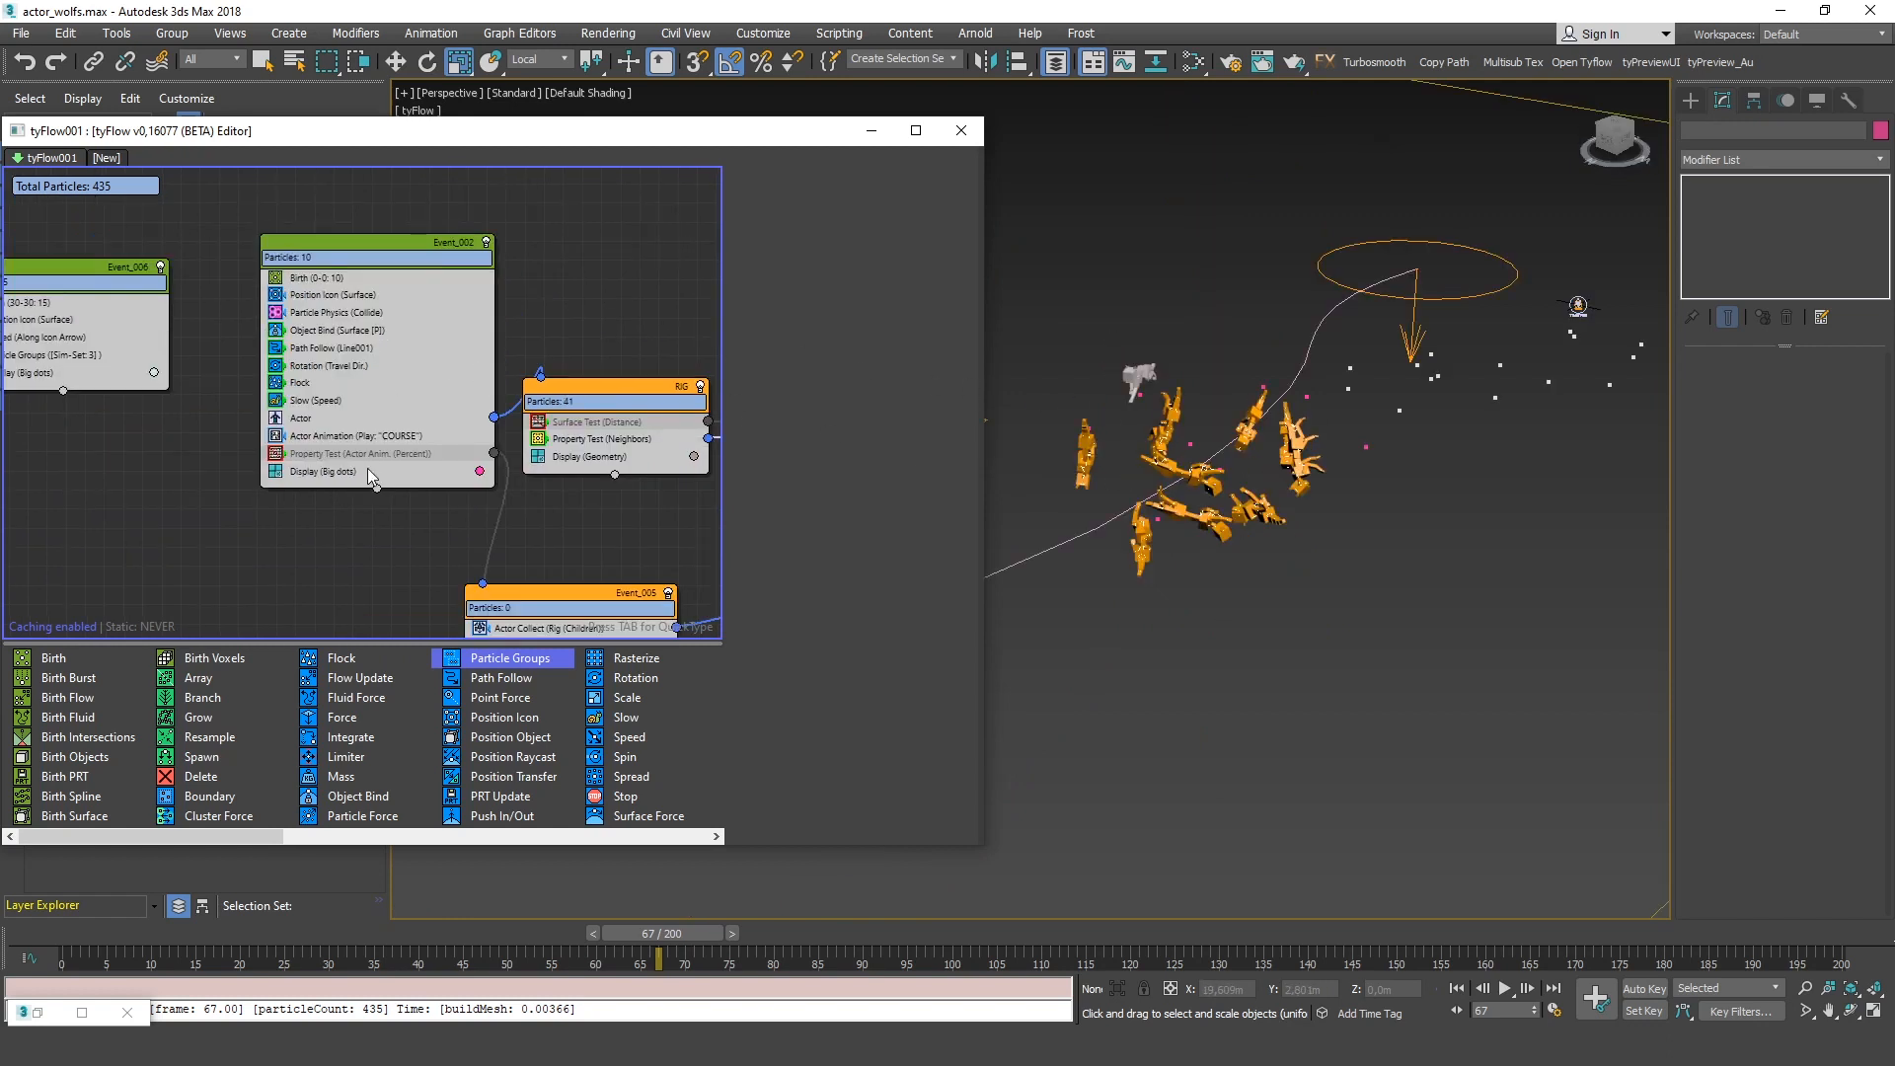
scroll(368, 468, up, 2)
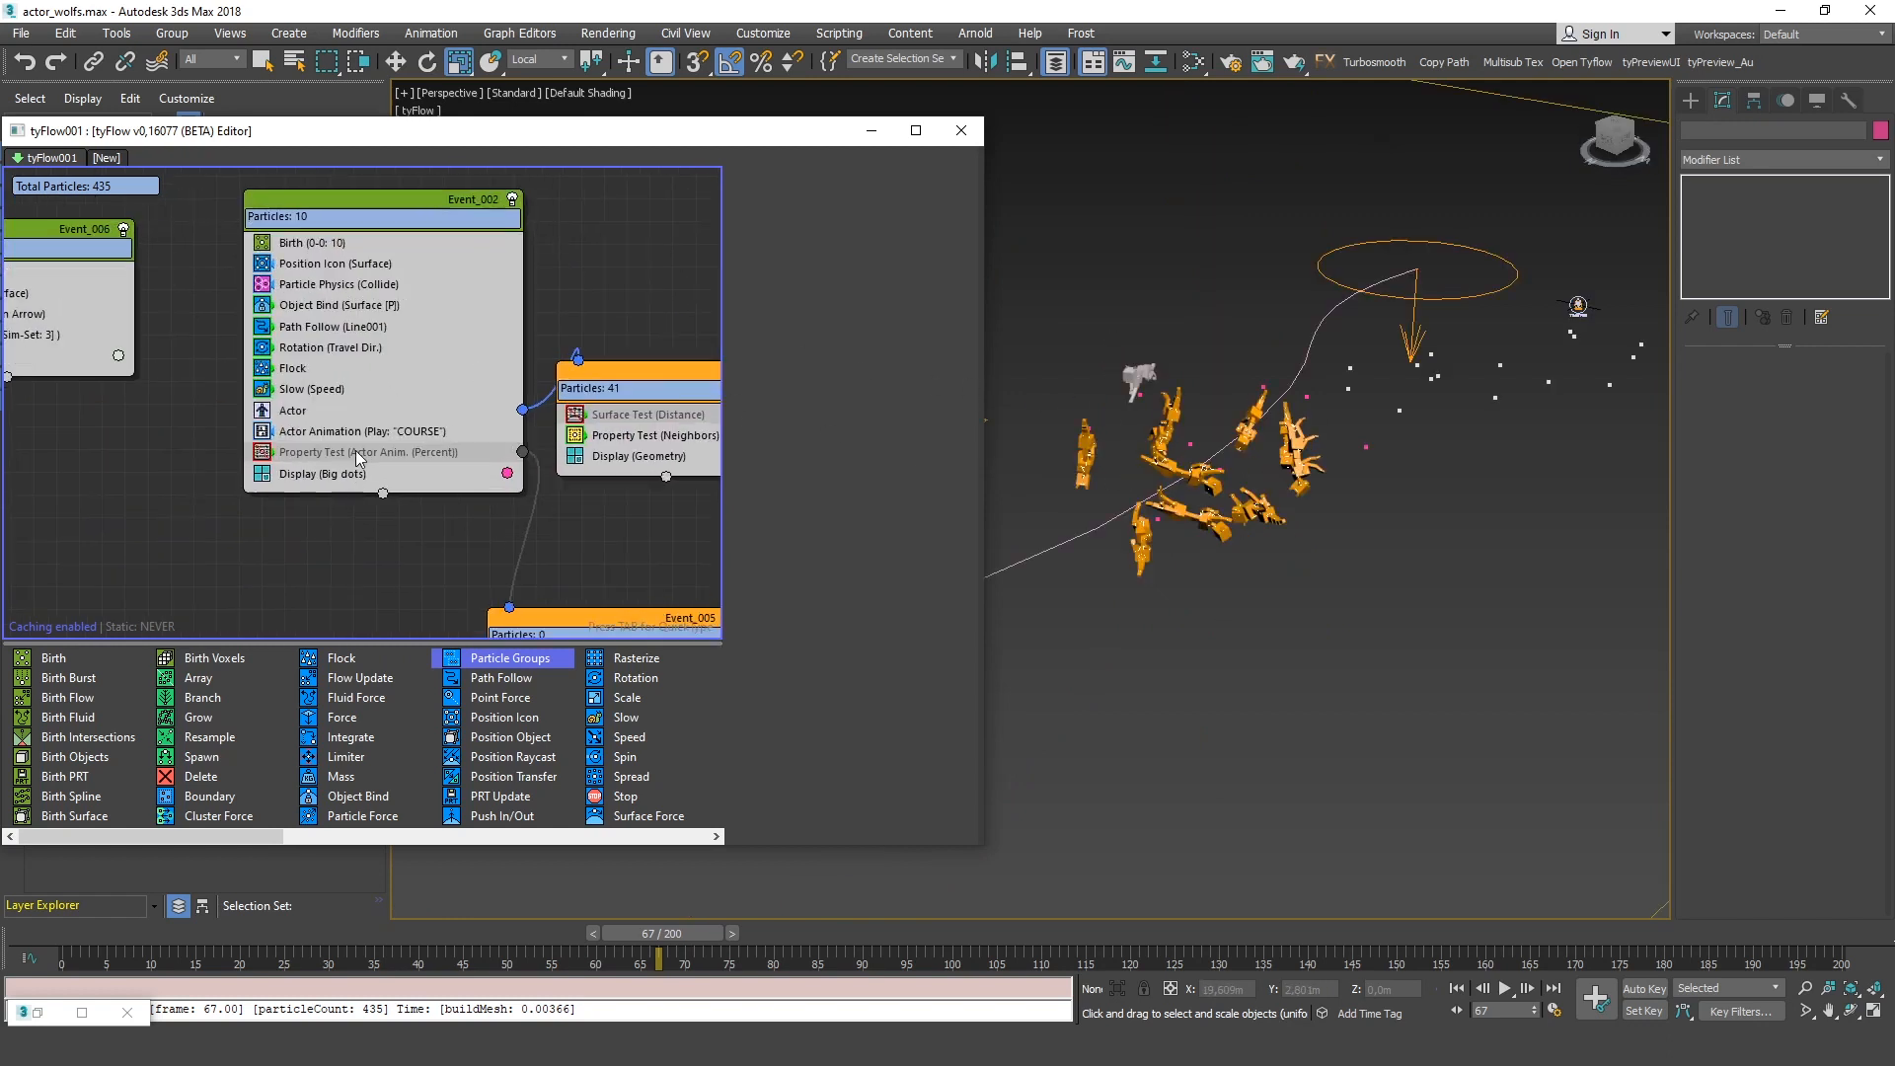
click(336, 452)
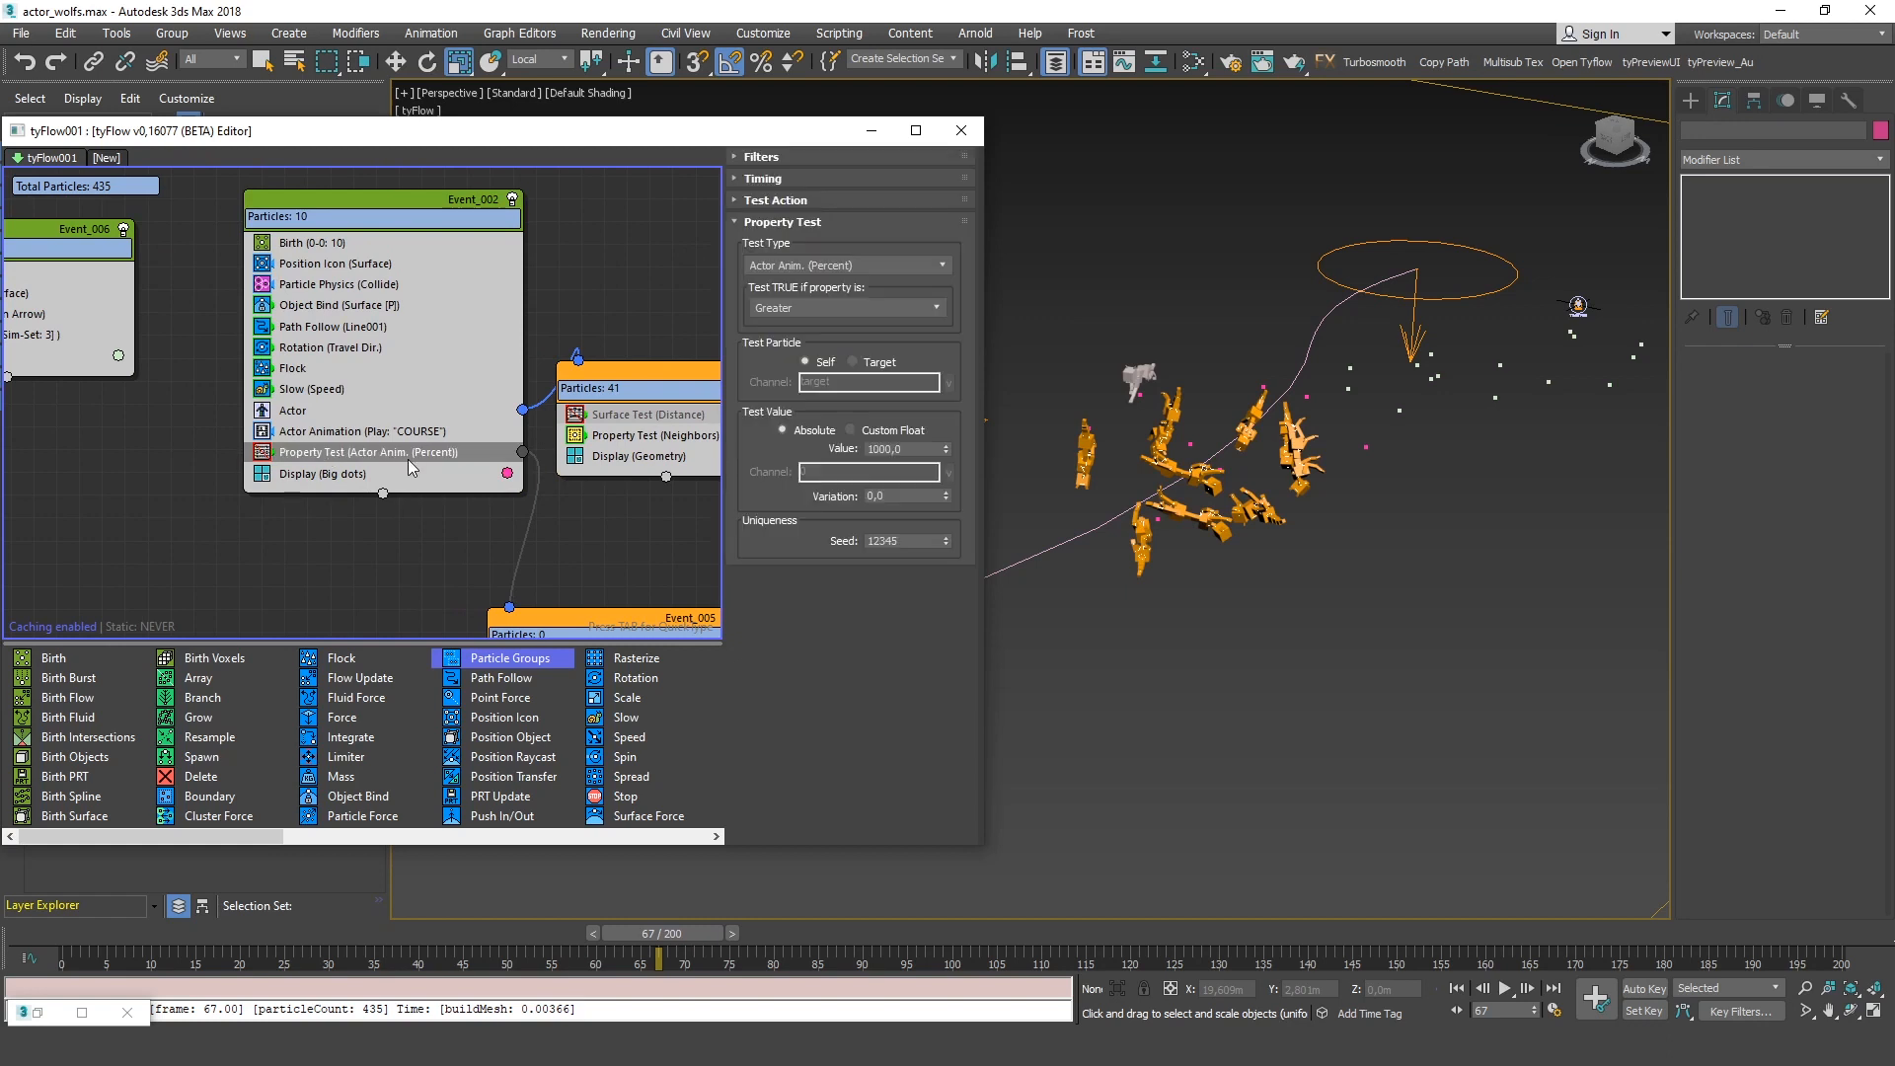
middle_drag(523, 481, 369, 358)
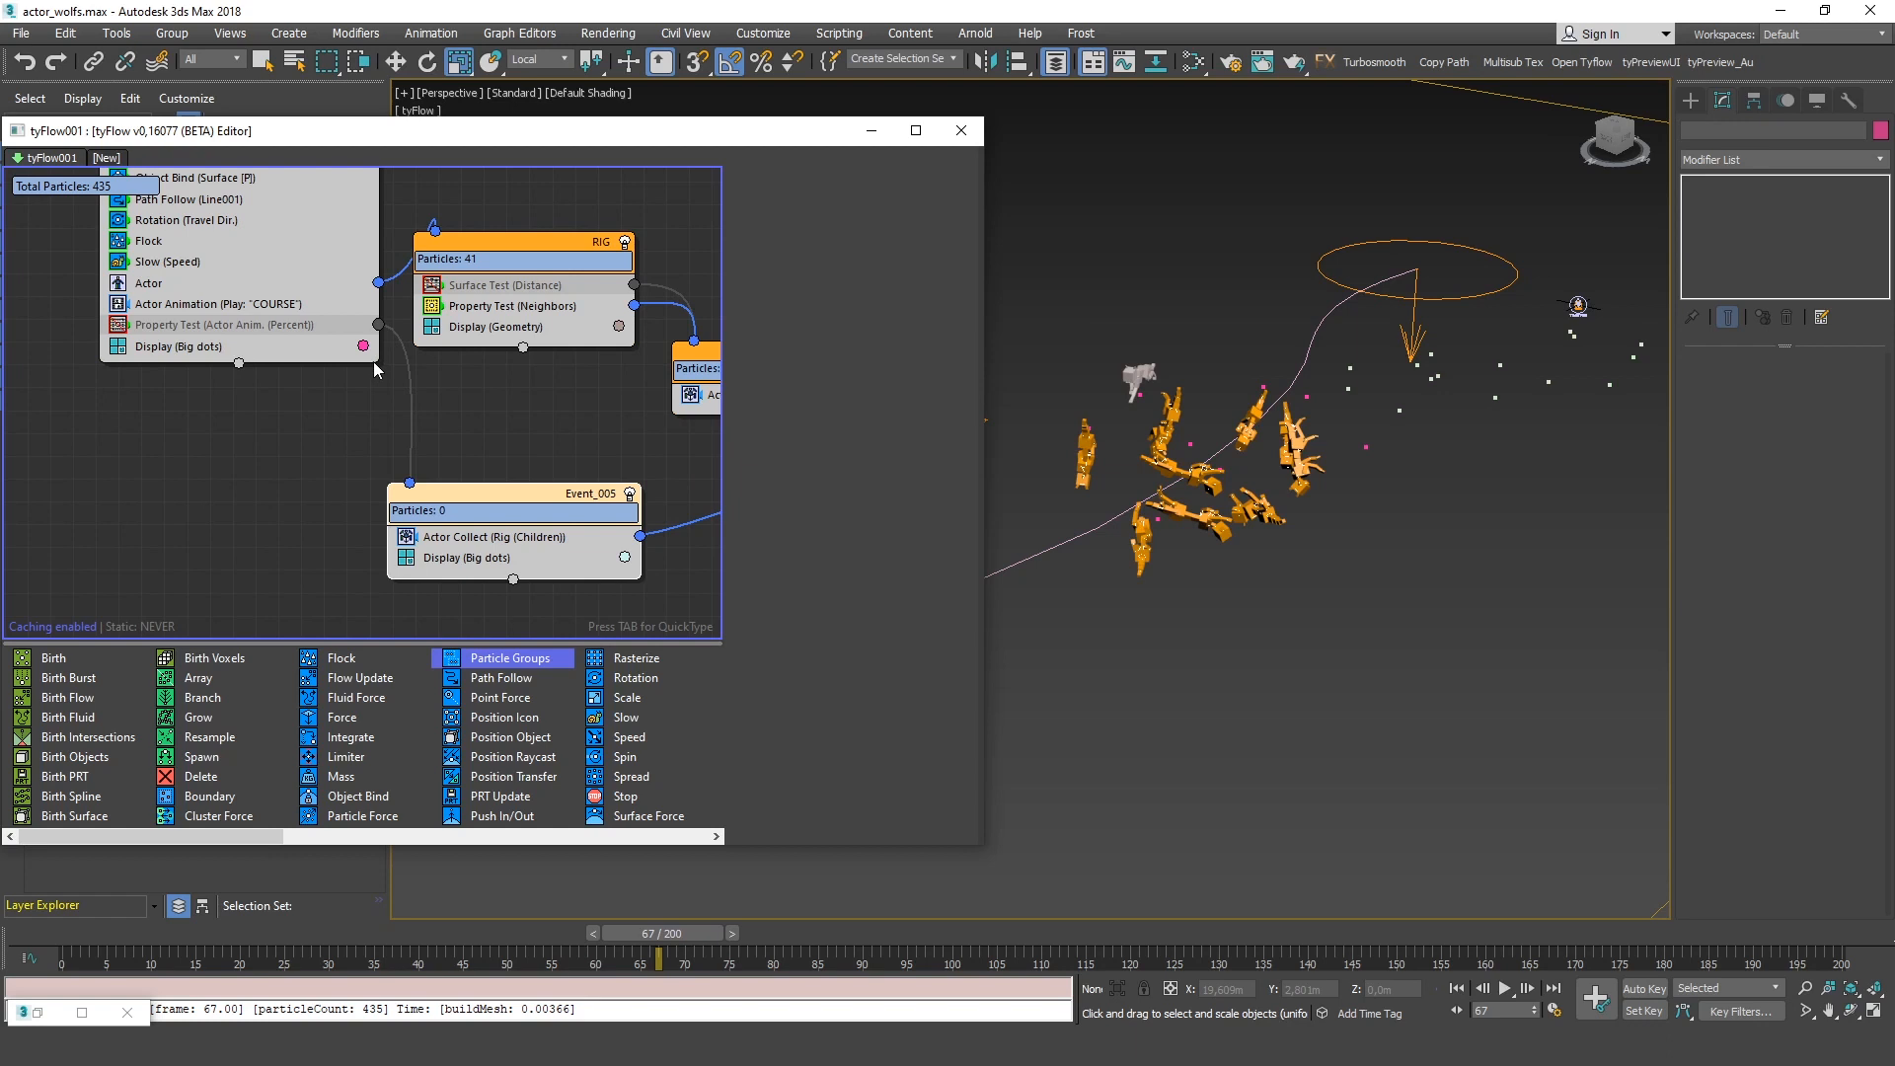
Copy Event_002's Actor Animation into Event_005 above Actor Collect with the sequence name JUMP, and disable that Actor Collect
key(ctrl+z)
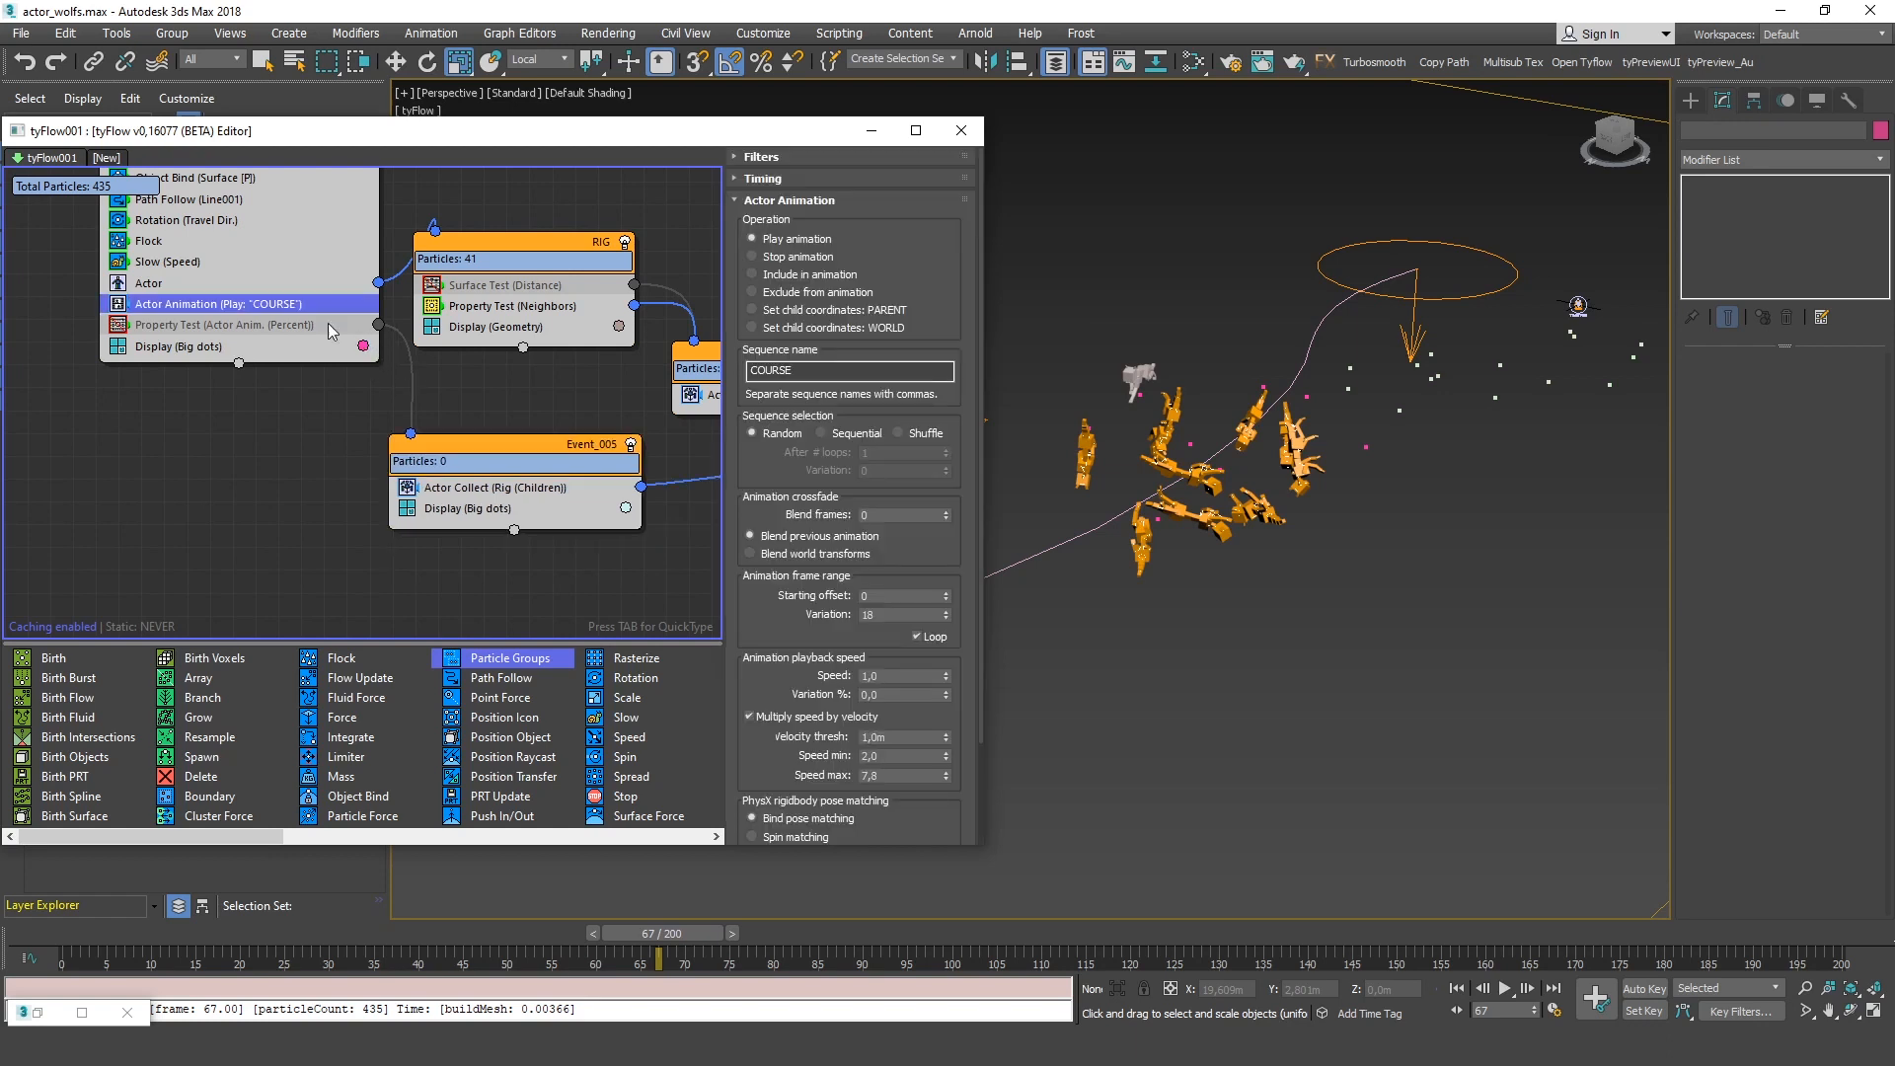
ctrl+drag(191, 314, 475, 477)
double_click(851, 371)
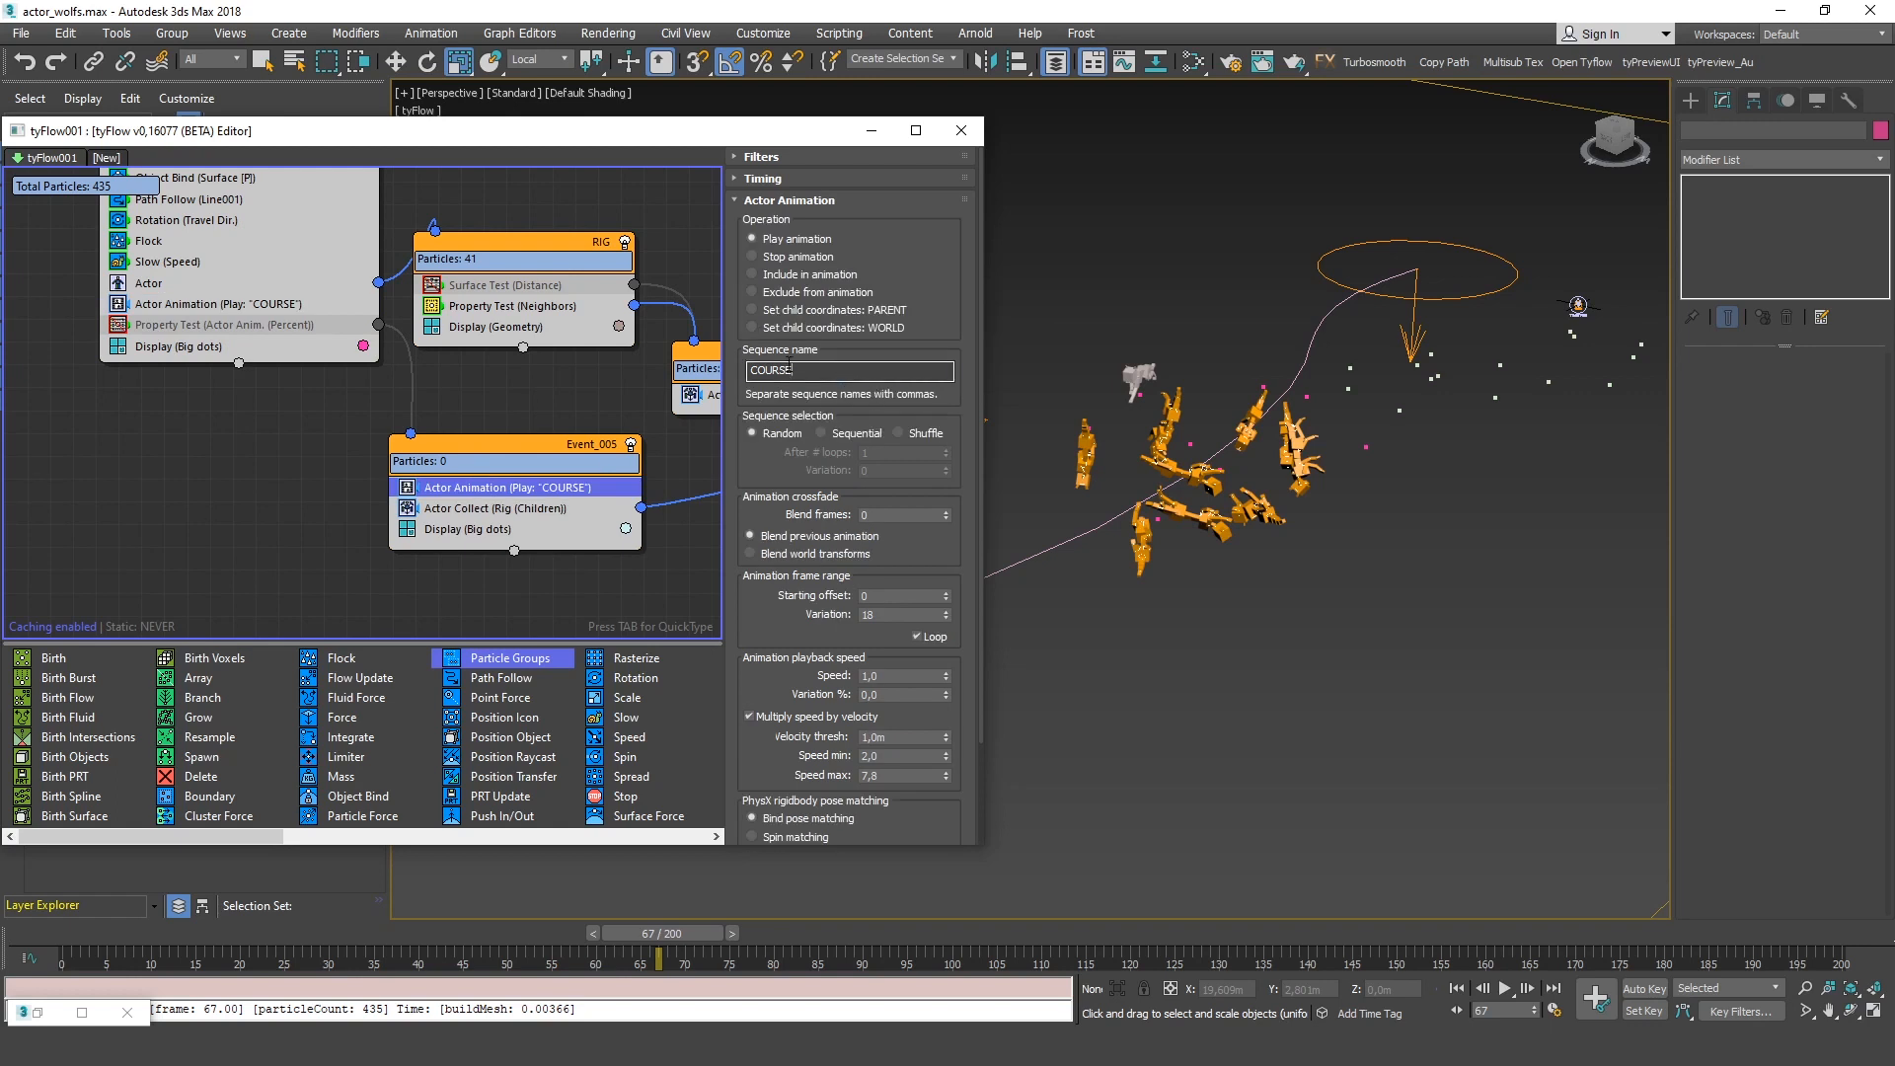
text(JUMP)
click(505, 442)
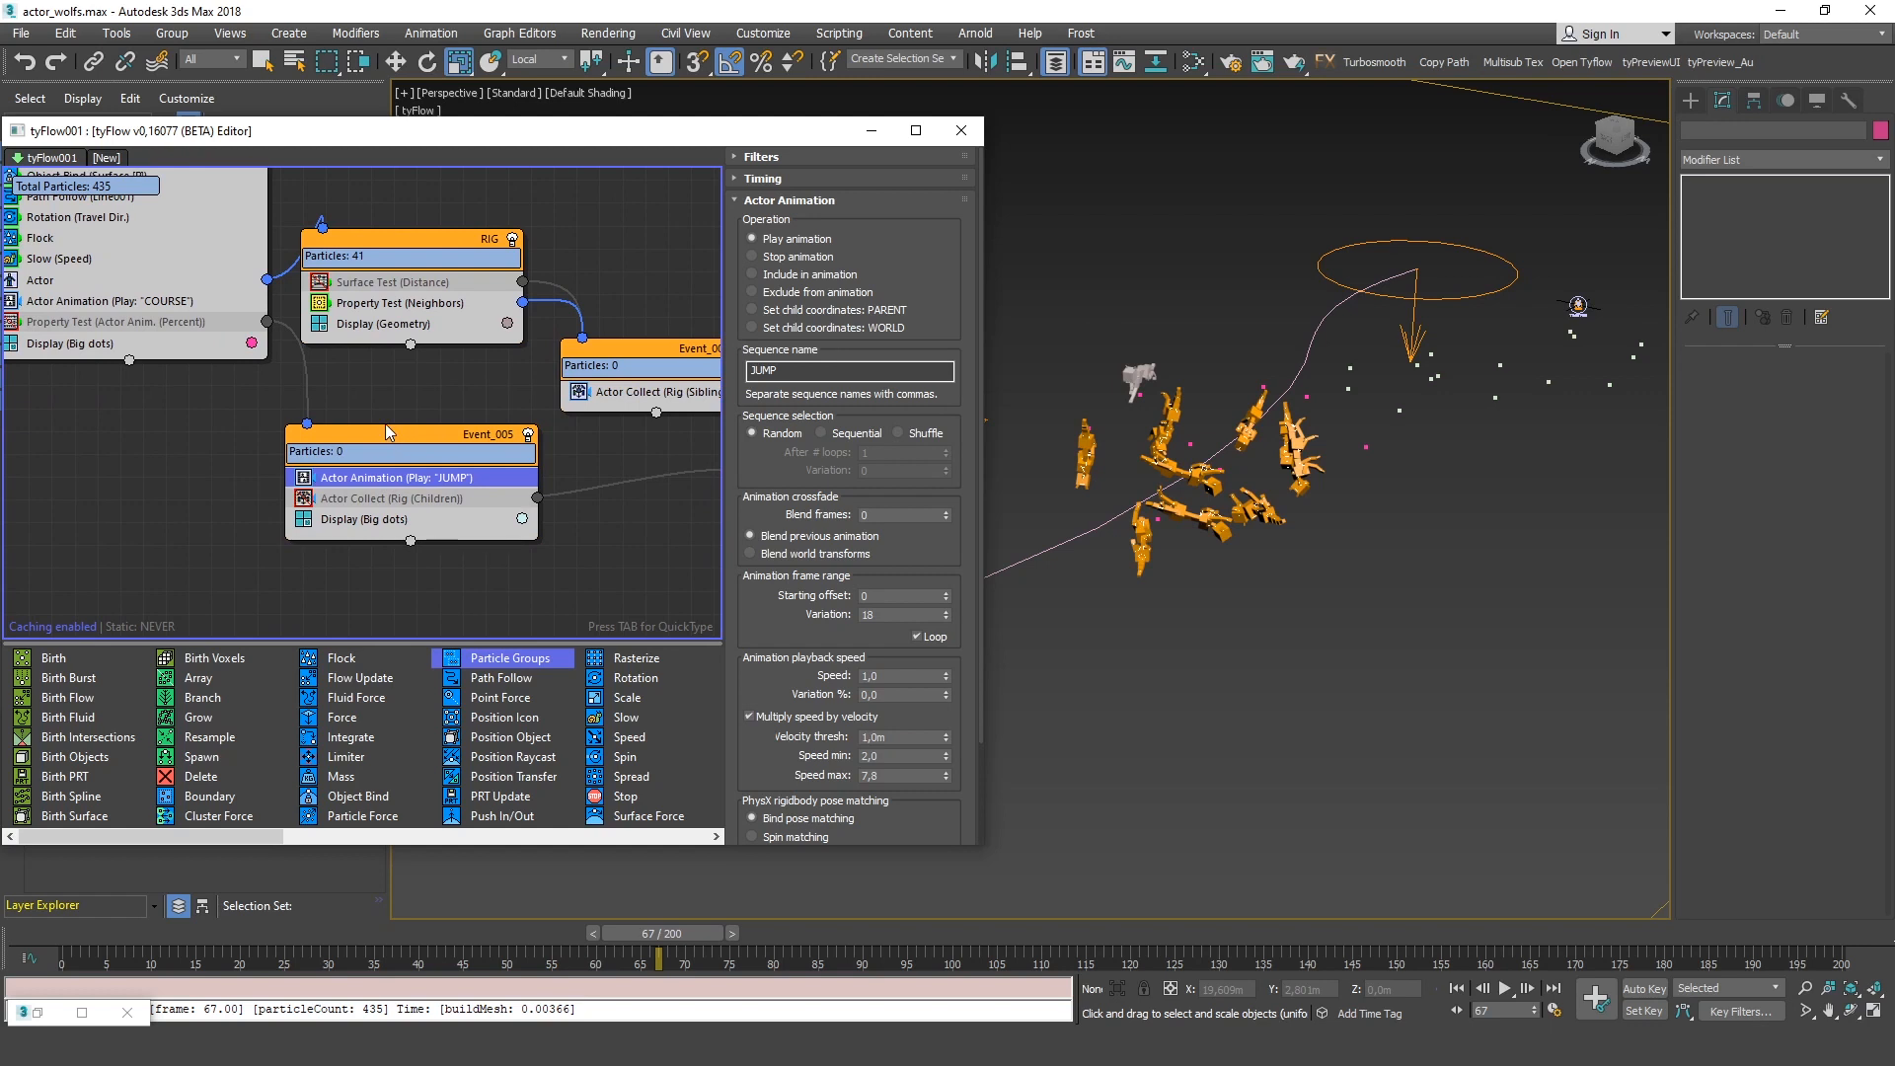
Append a comma to the COURSE sequence name in Event_002's Actor Animation and review its sequence and playback options
middle_drag(112, 310, 186, 316)
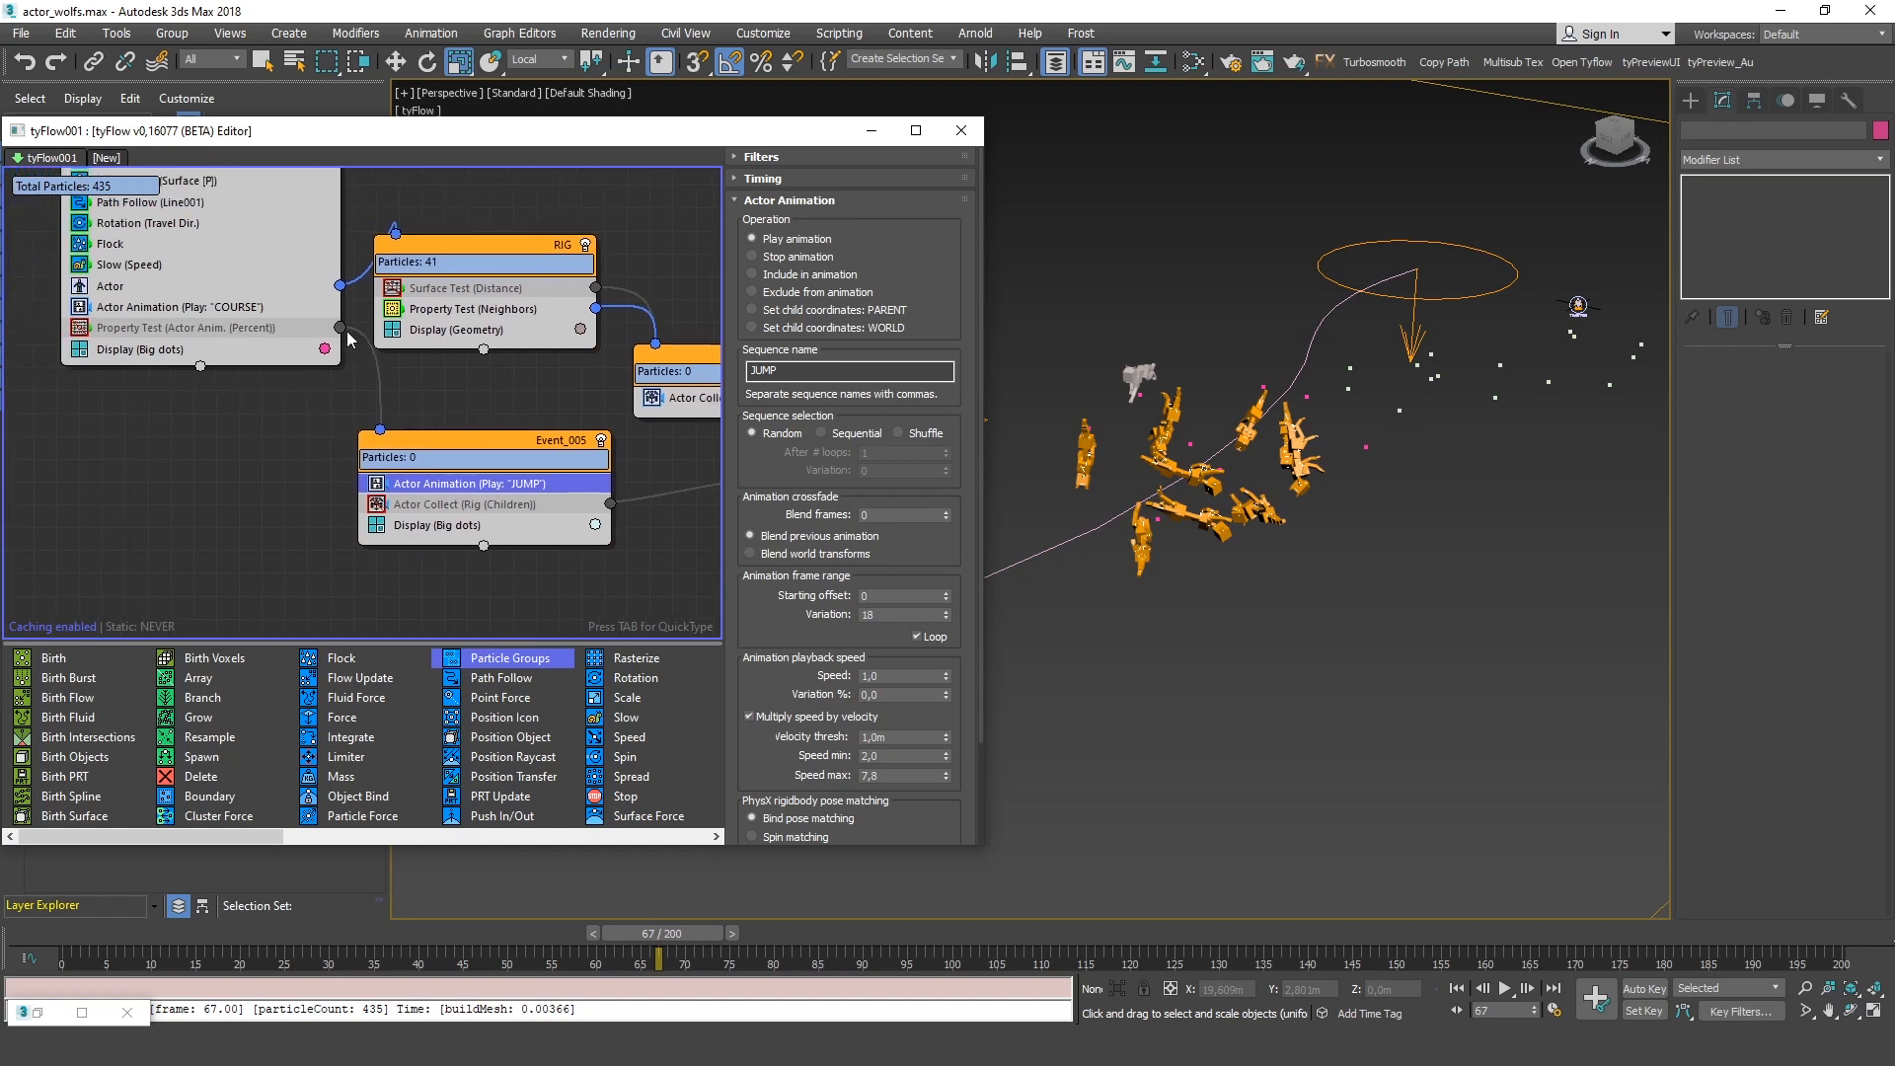
click(186, 308)
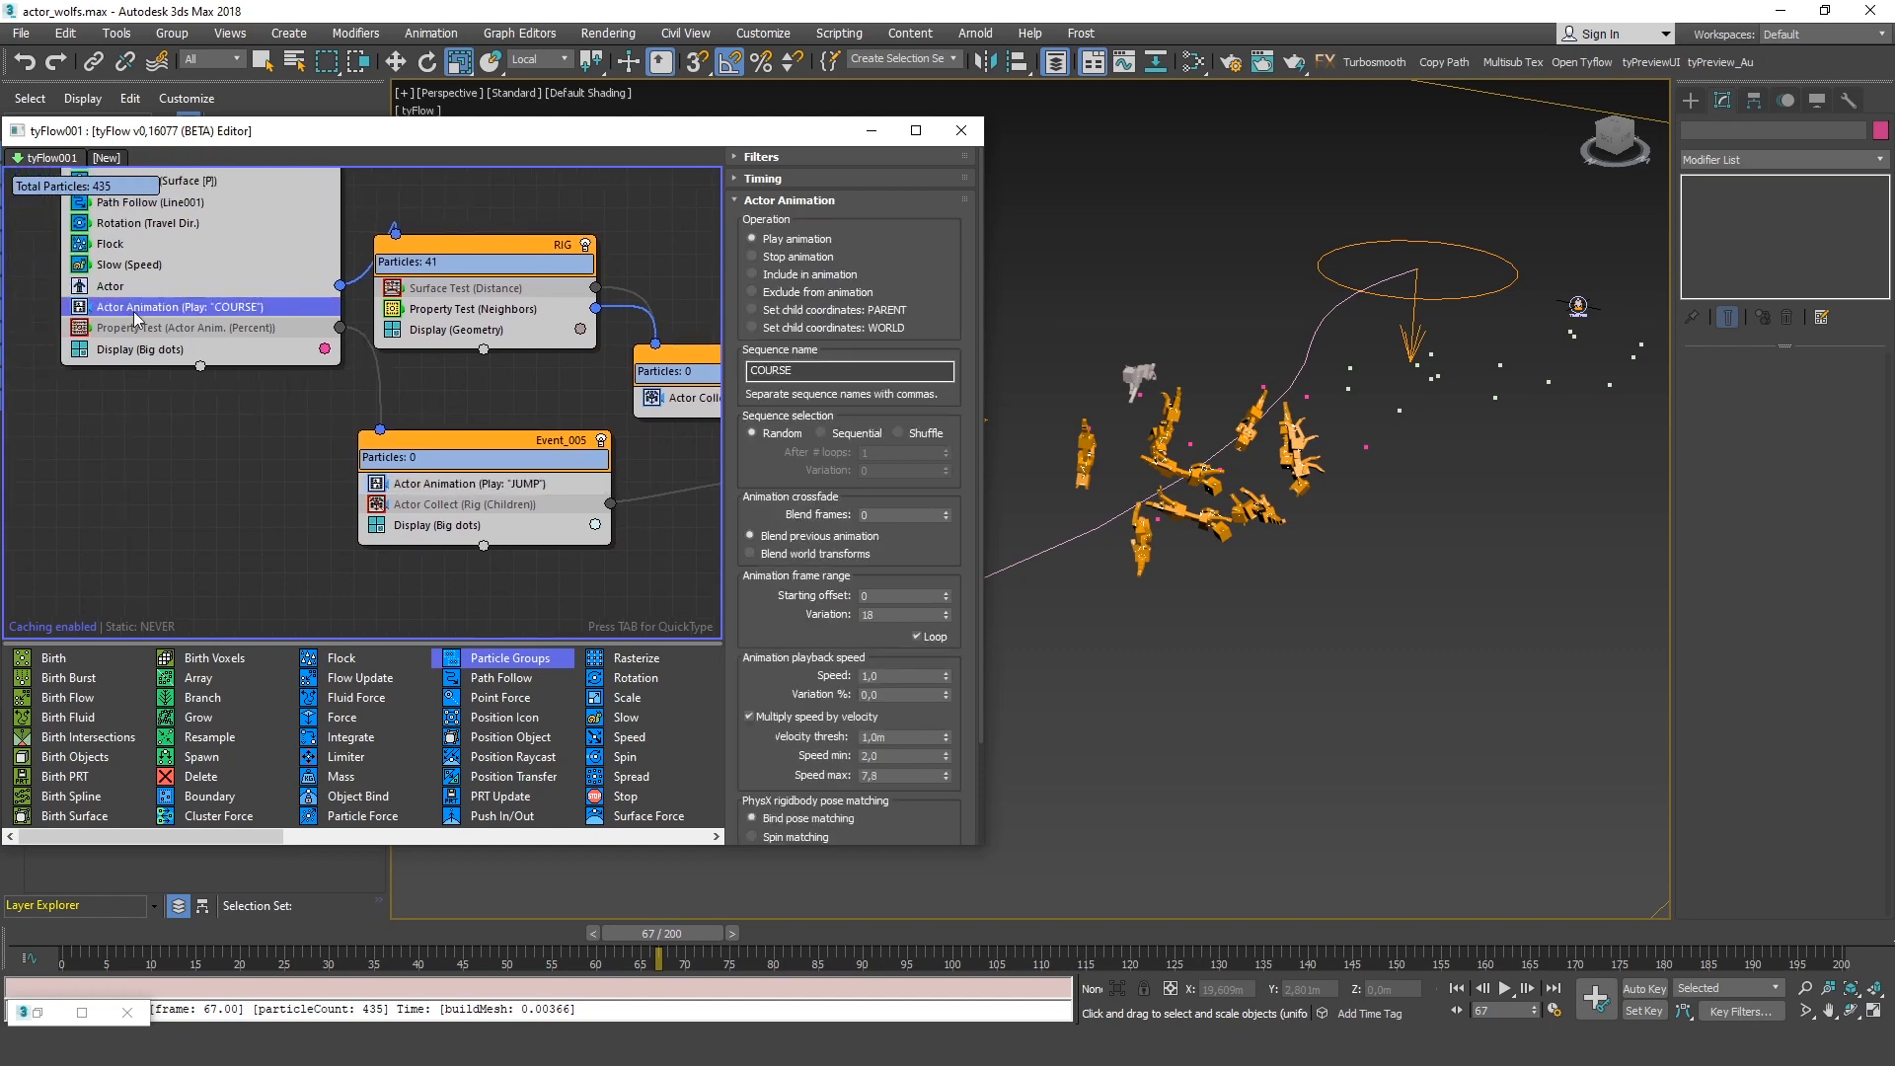
middle_drag(264, 305, 341, 379)
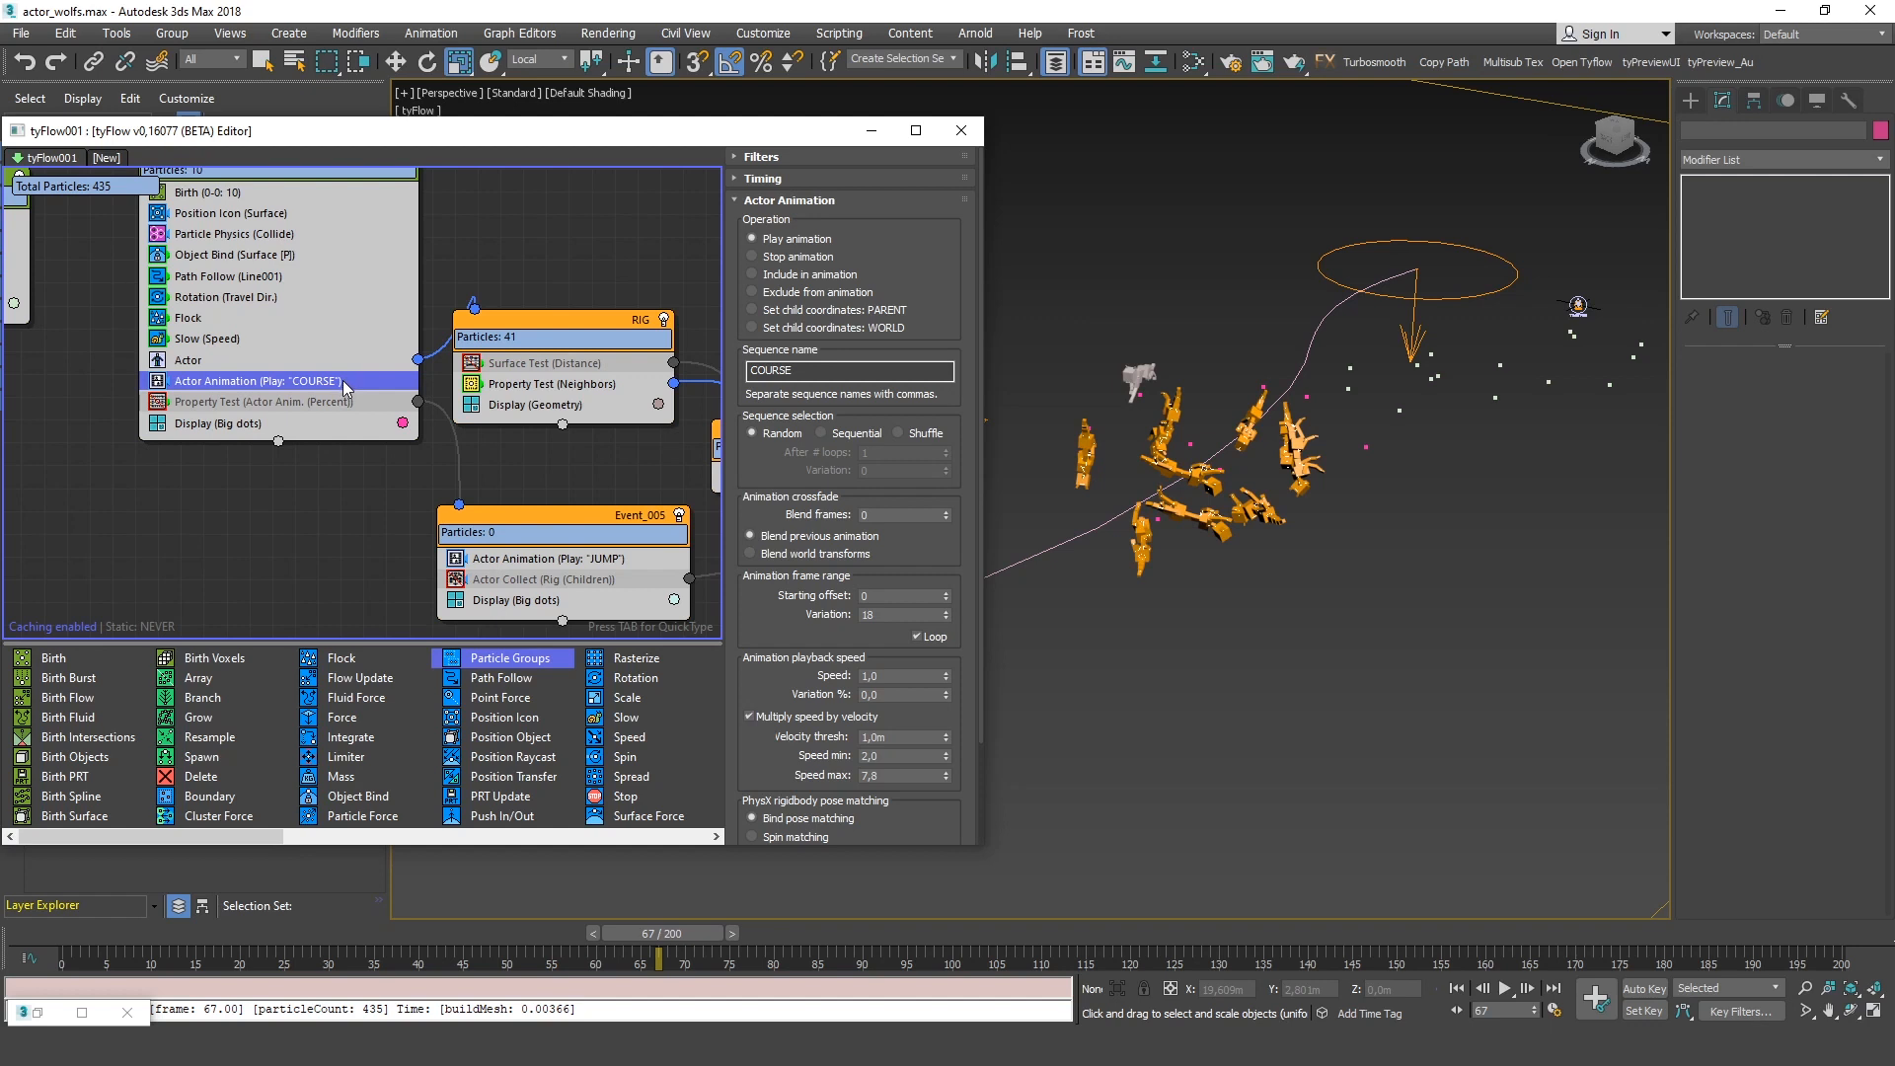
click(822, 369)
text(,)
click(872, 515)
scroll(776, 632, down, 3)
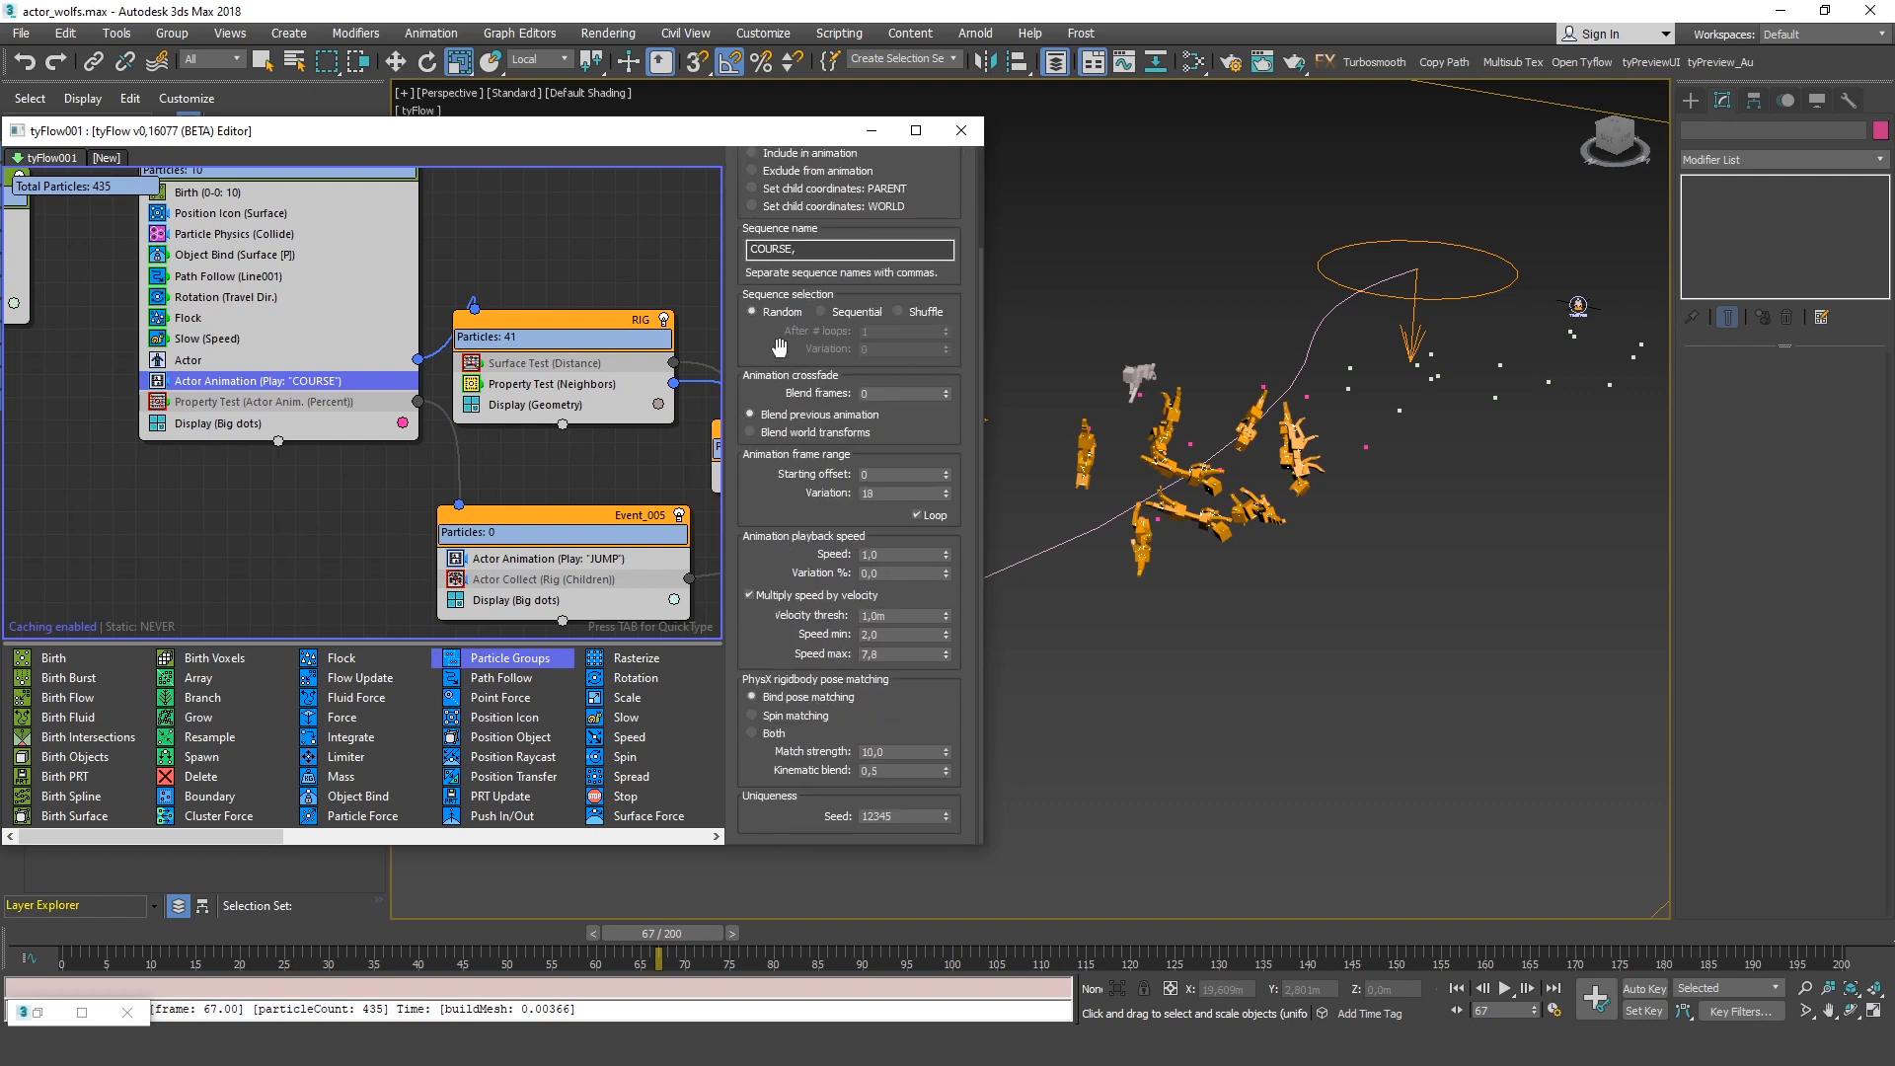
scroll(790, 377, up, 3)
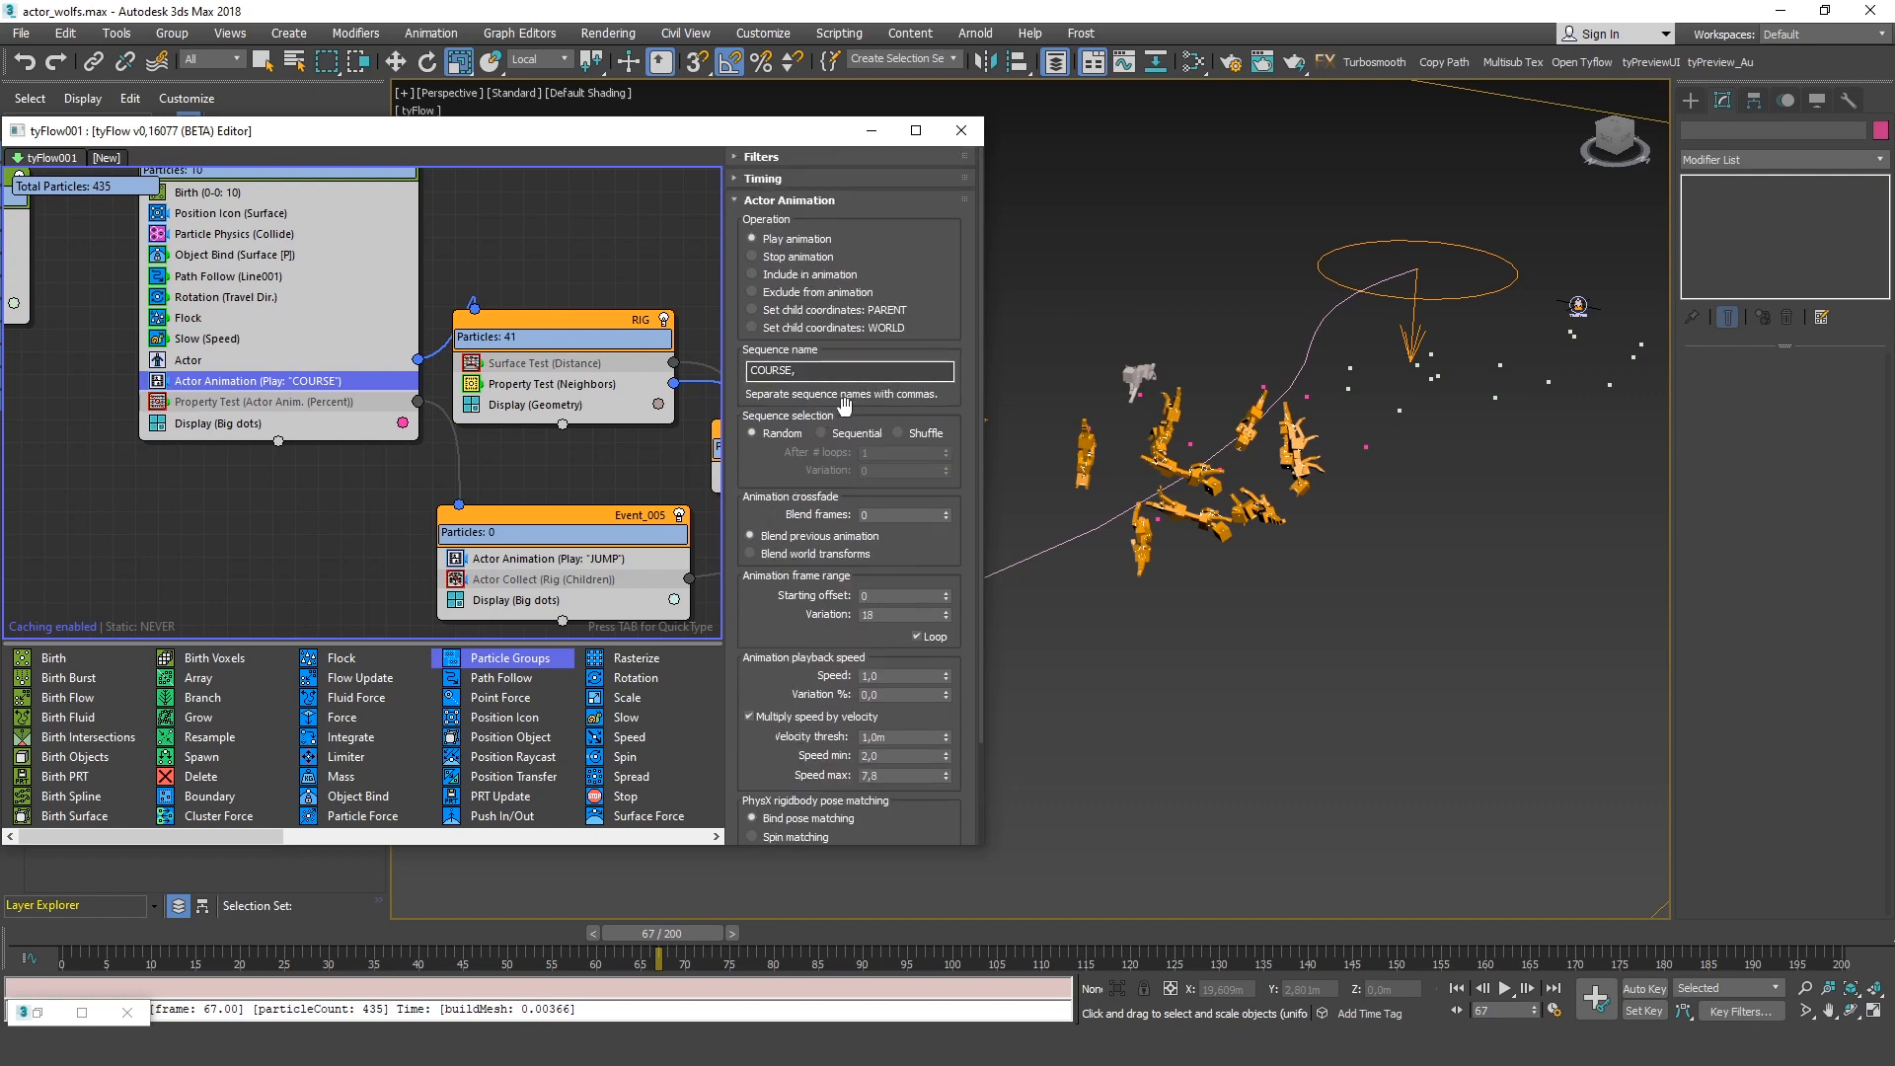
middle_drag(717, 363, 583, 350)
scroll(584, 350, down, 1)
scroll(782, 453, down, 3)
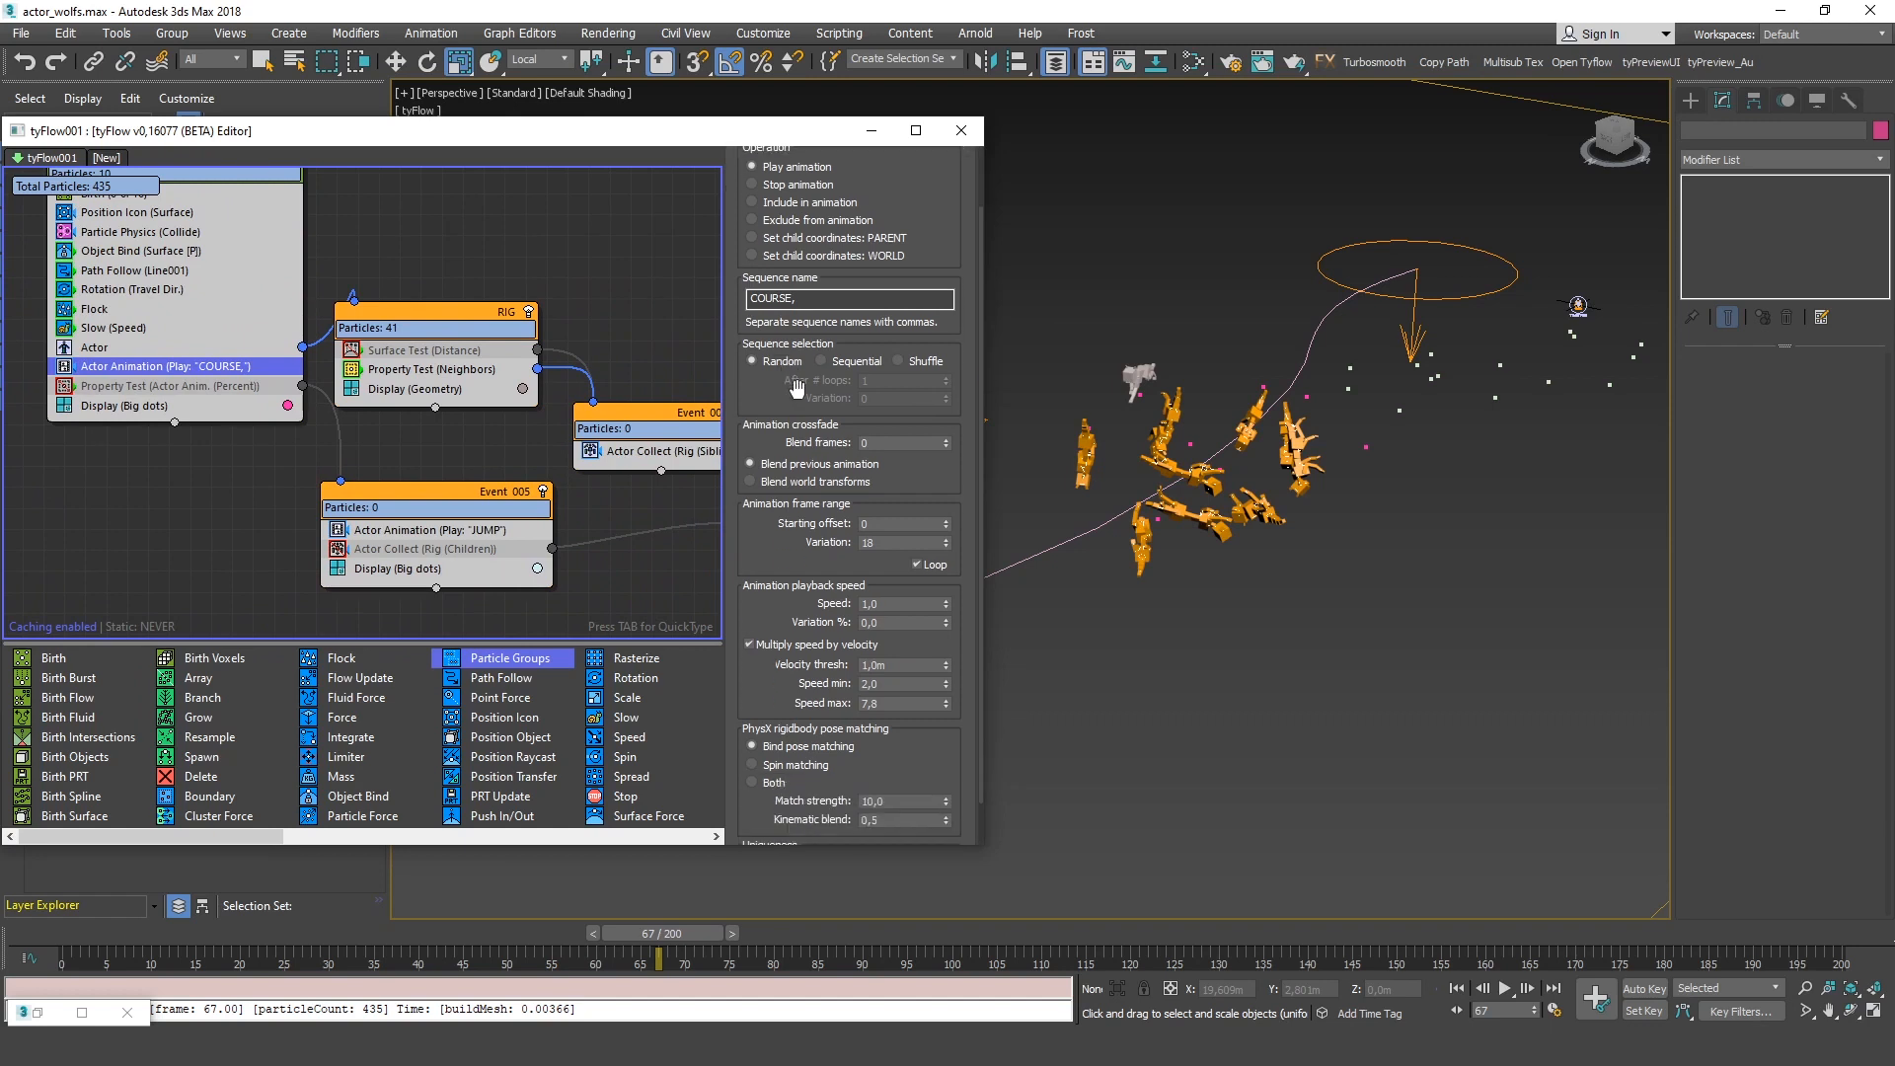
Add a tyProperties modifier to the Head bone of the original wolf rig
key(alt+Tab)
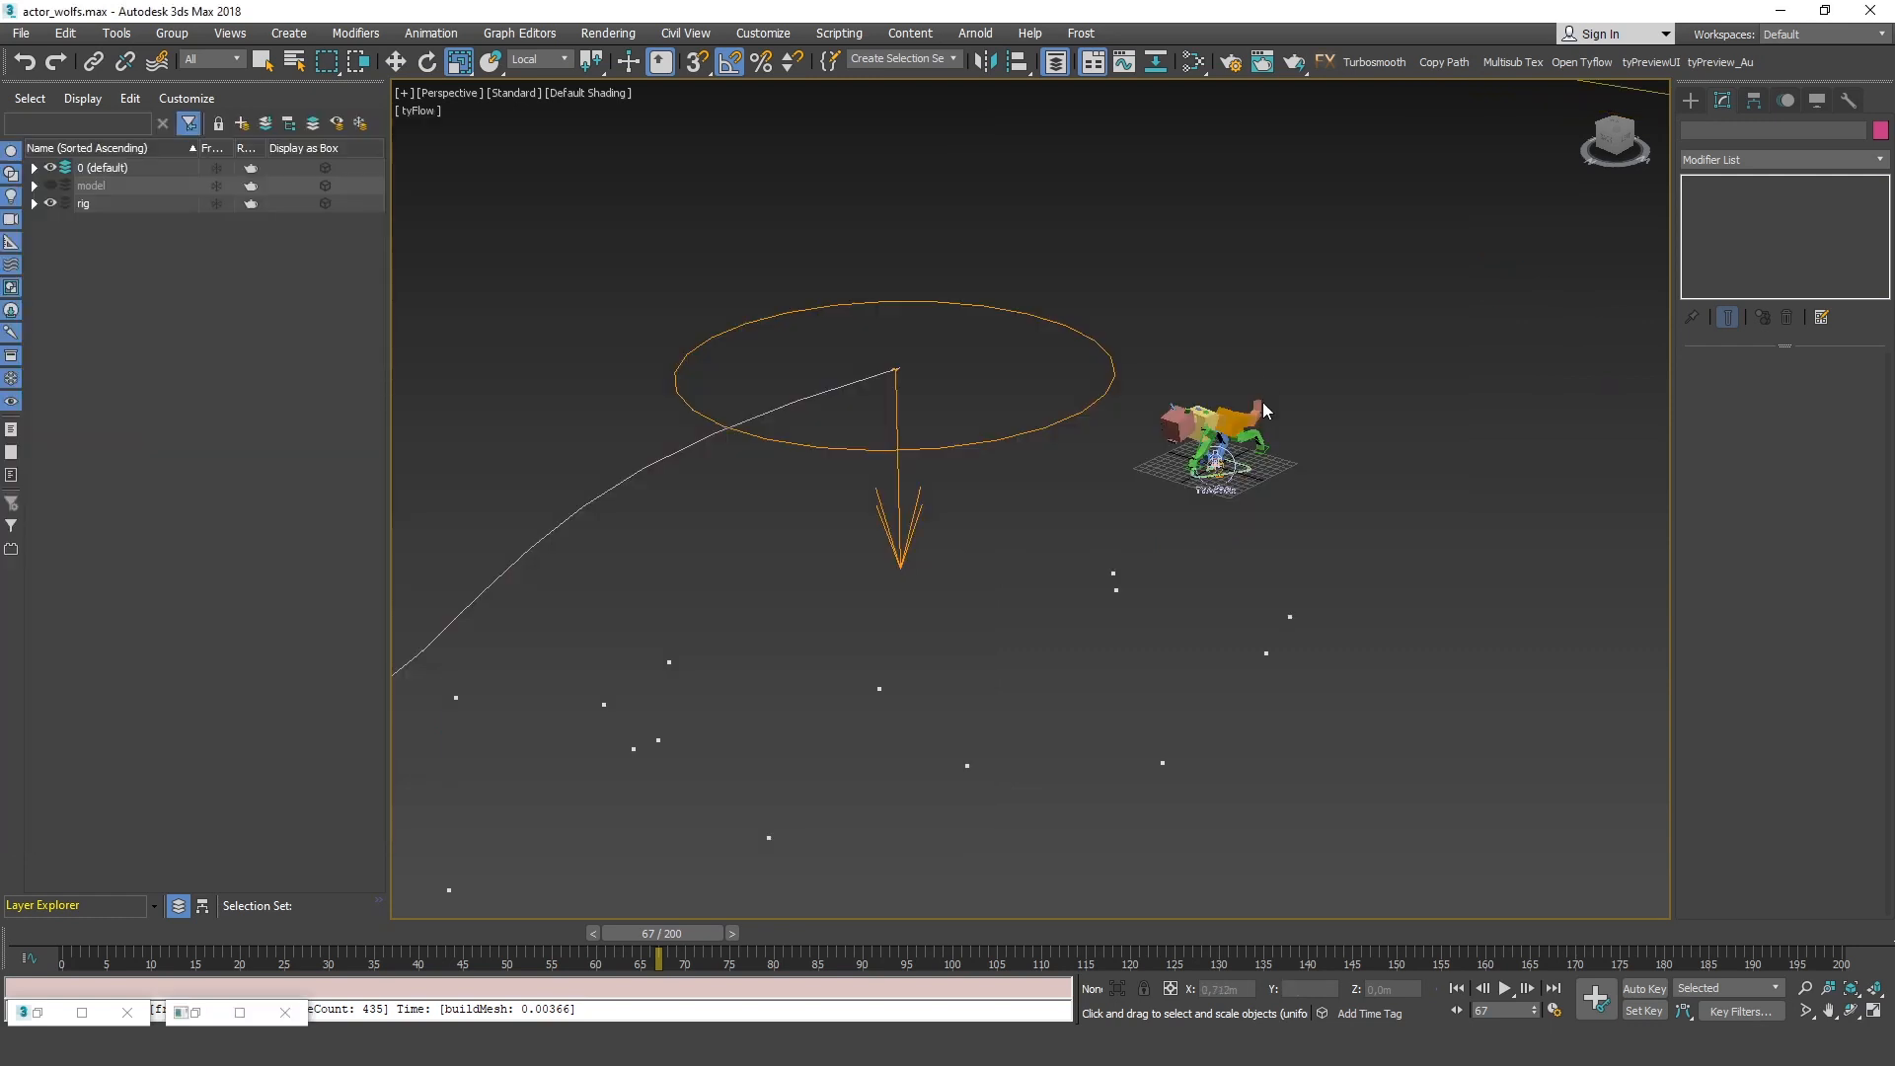
scroll(1299, 482, up, 5)
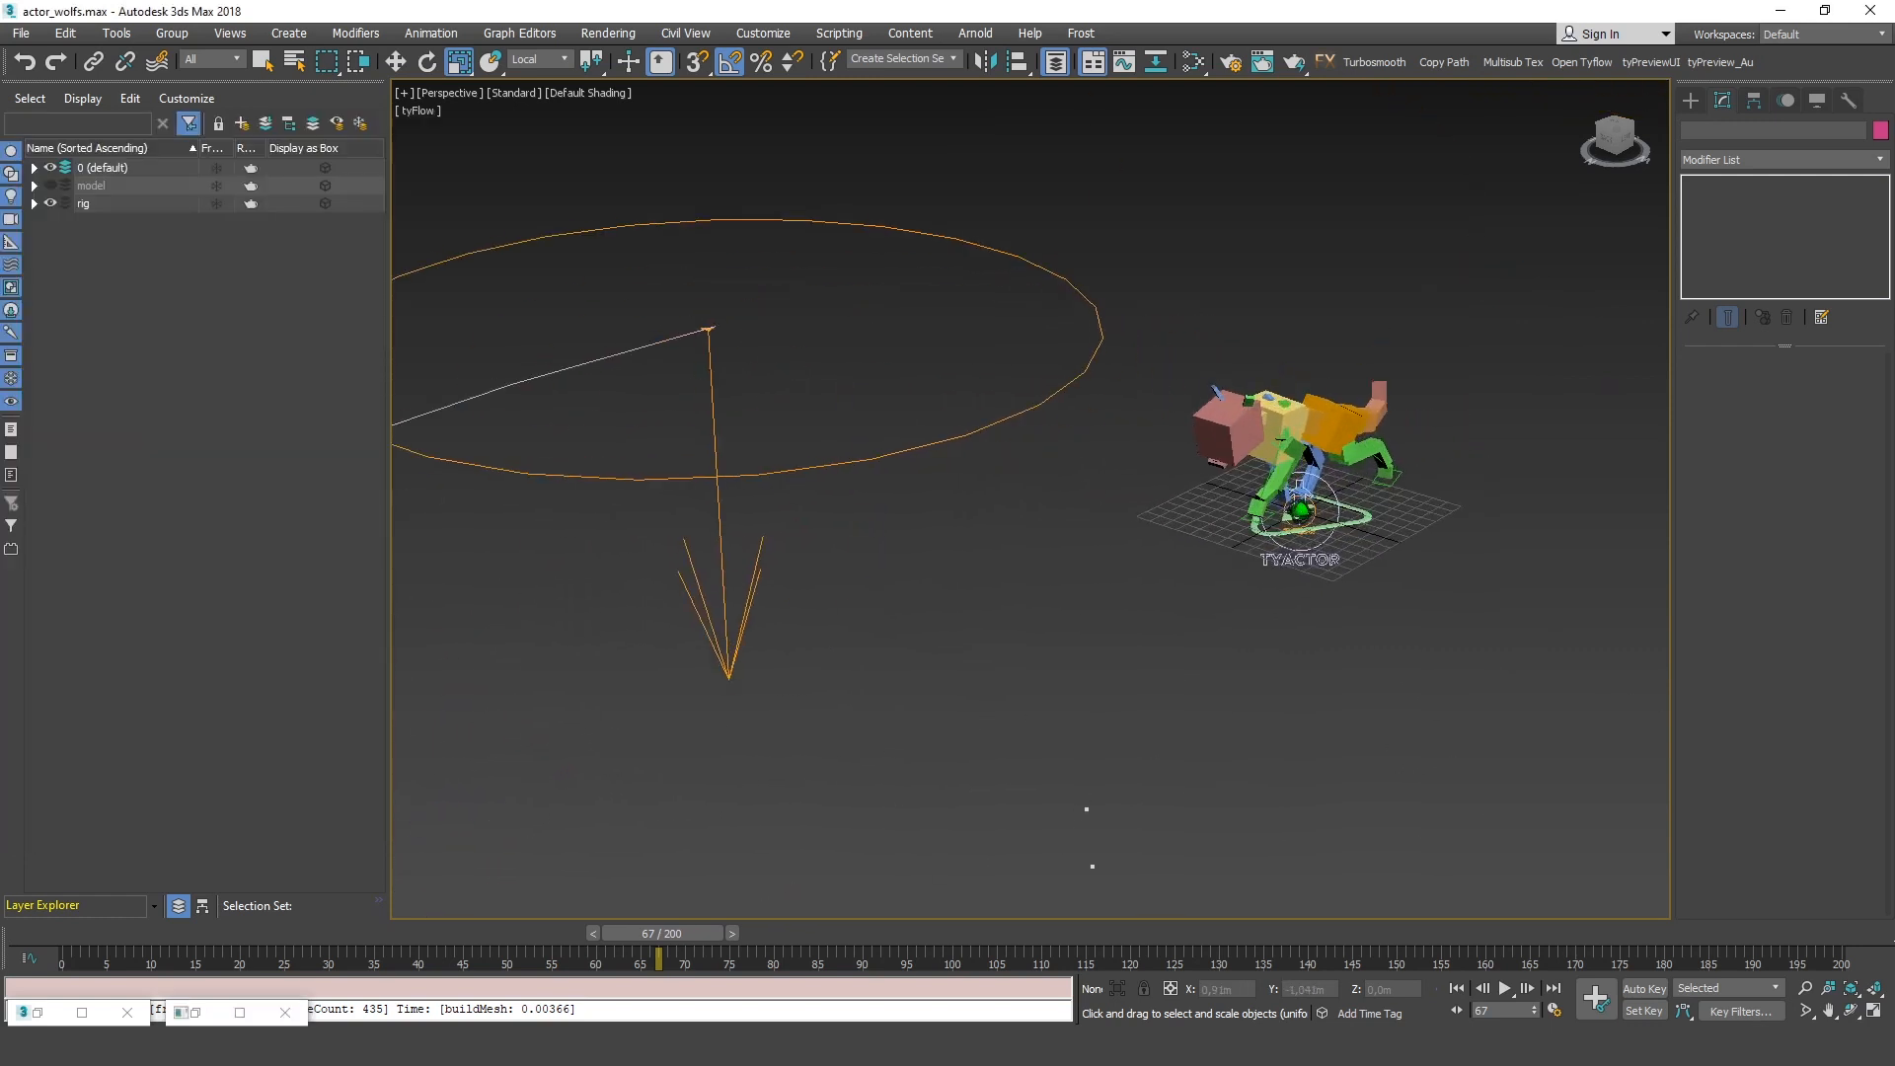
click(1298, 506)
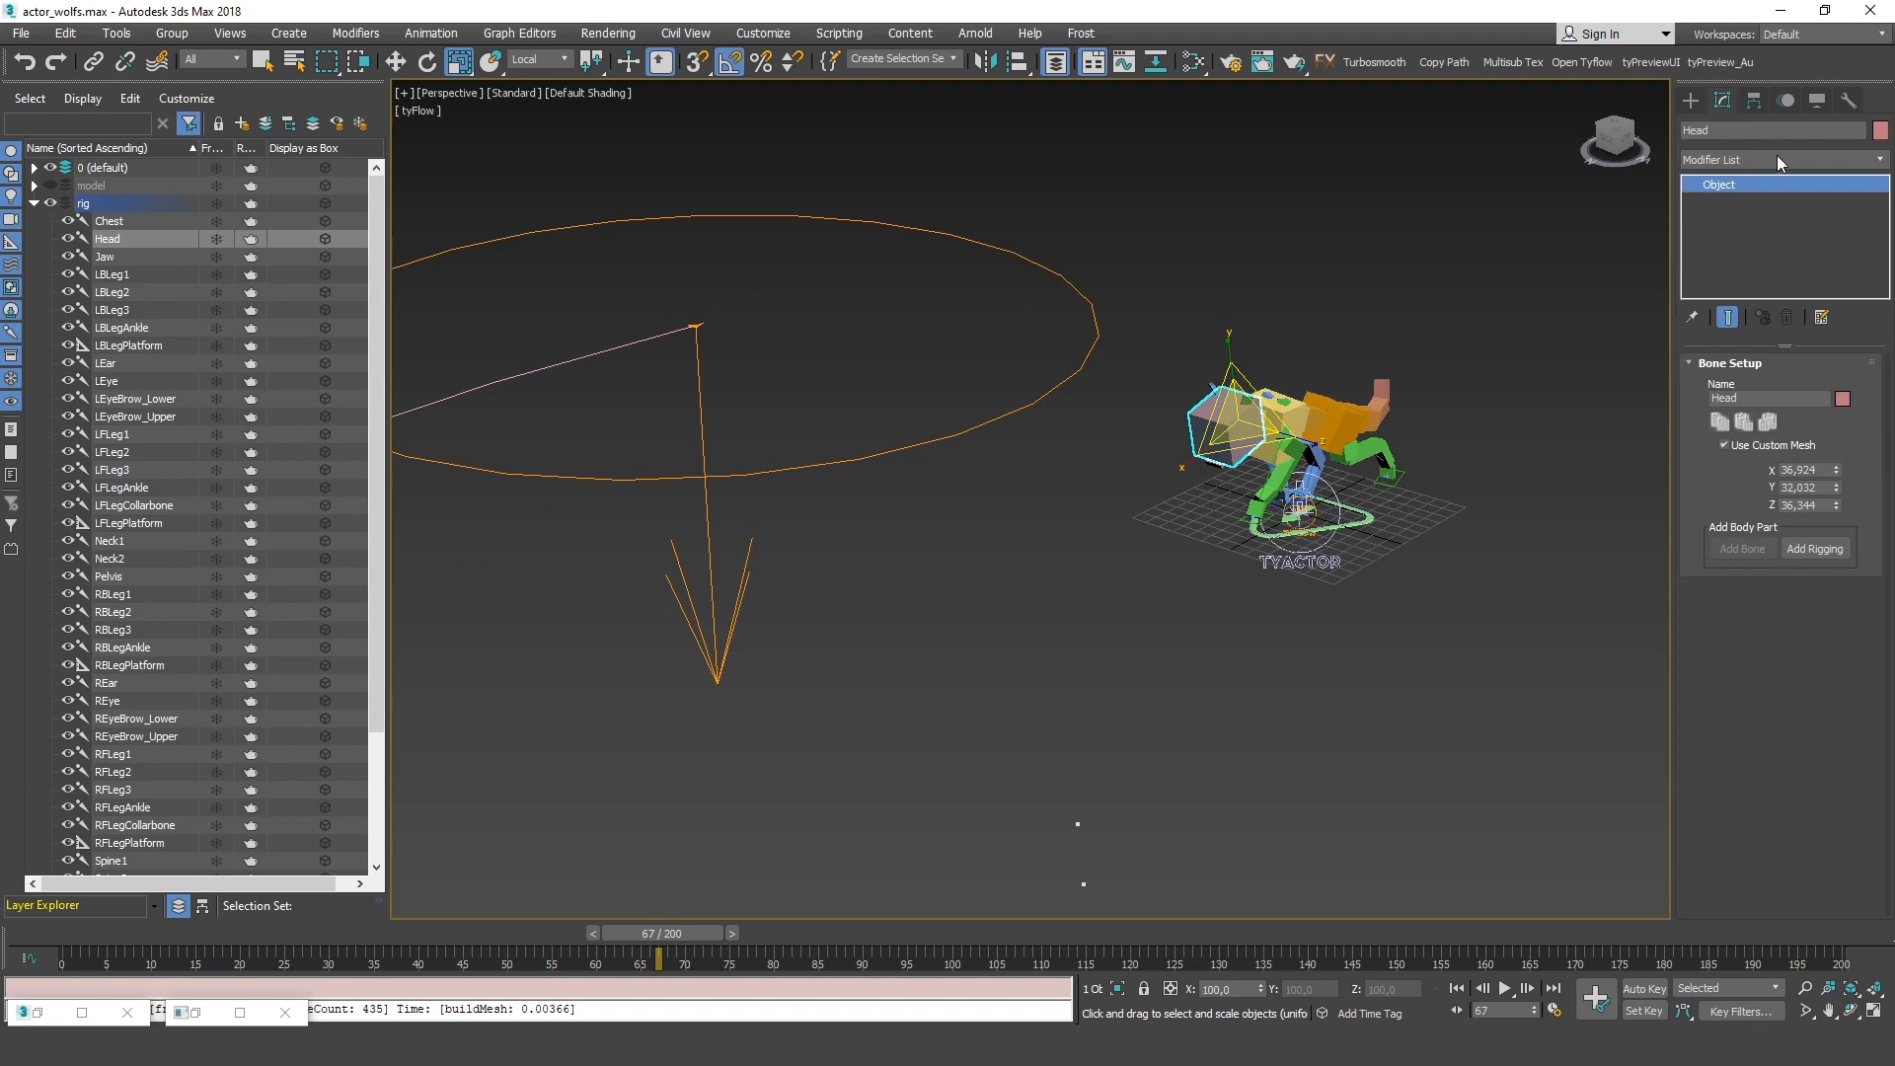
click(1776, 159)
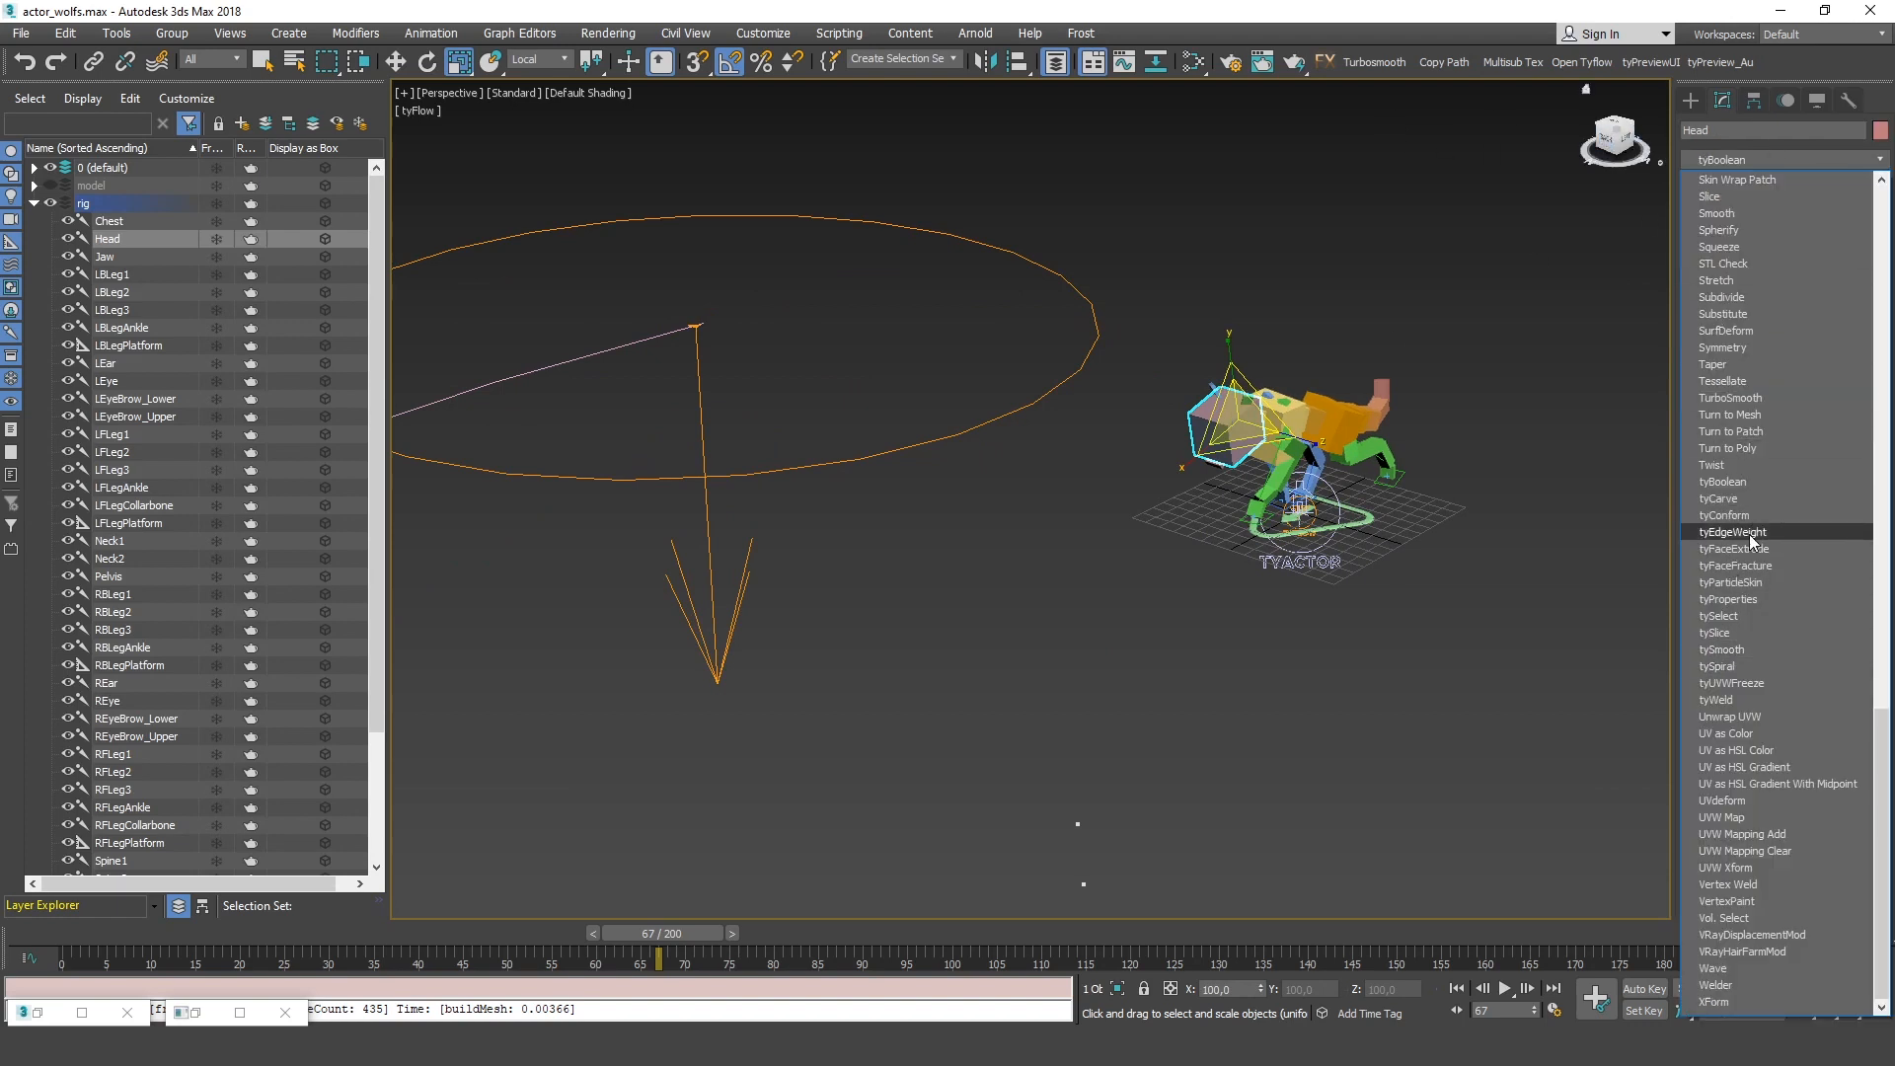
click(1737, 603)
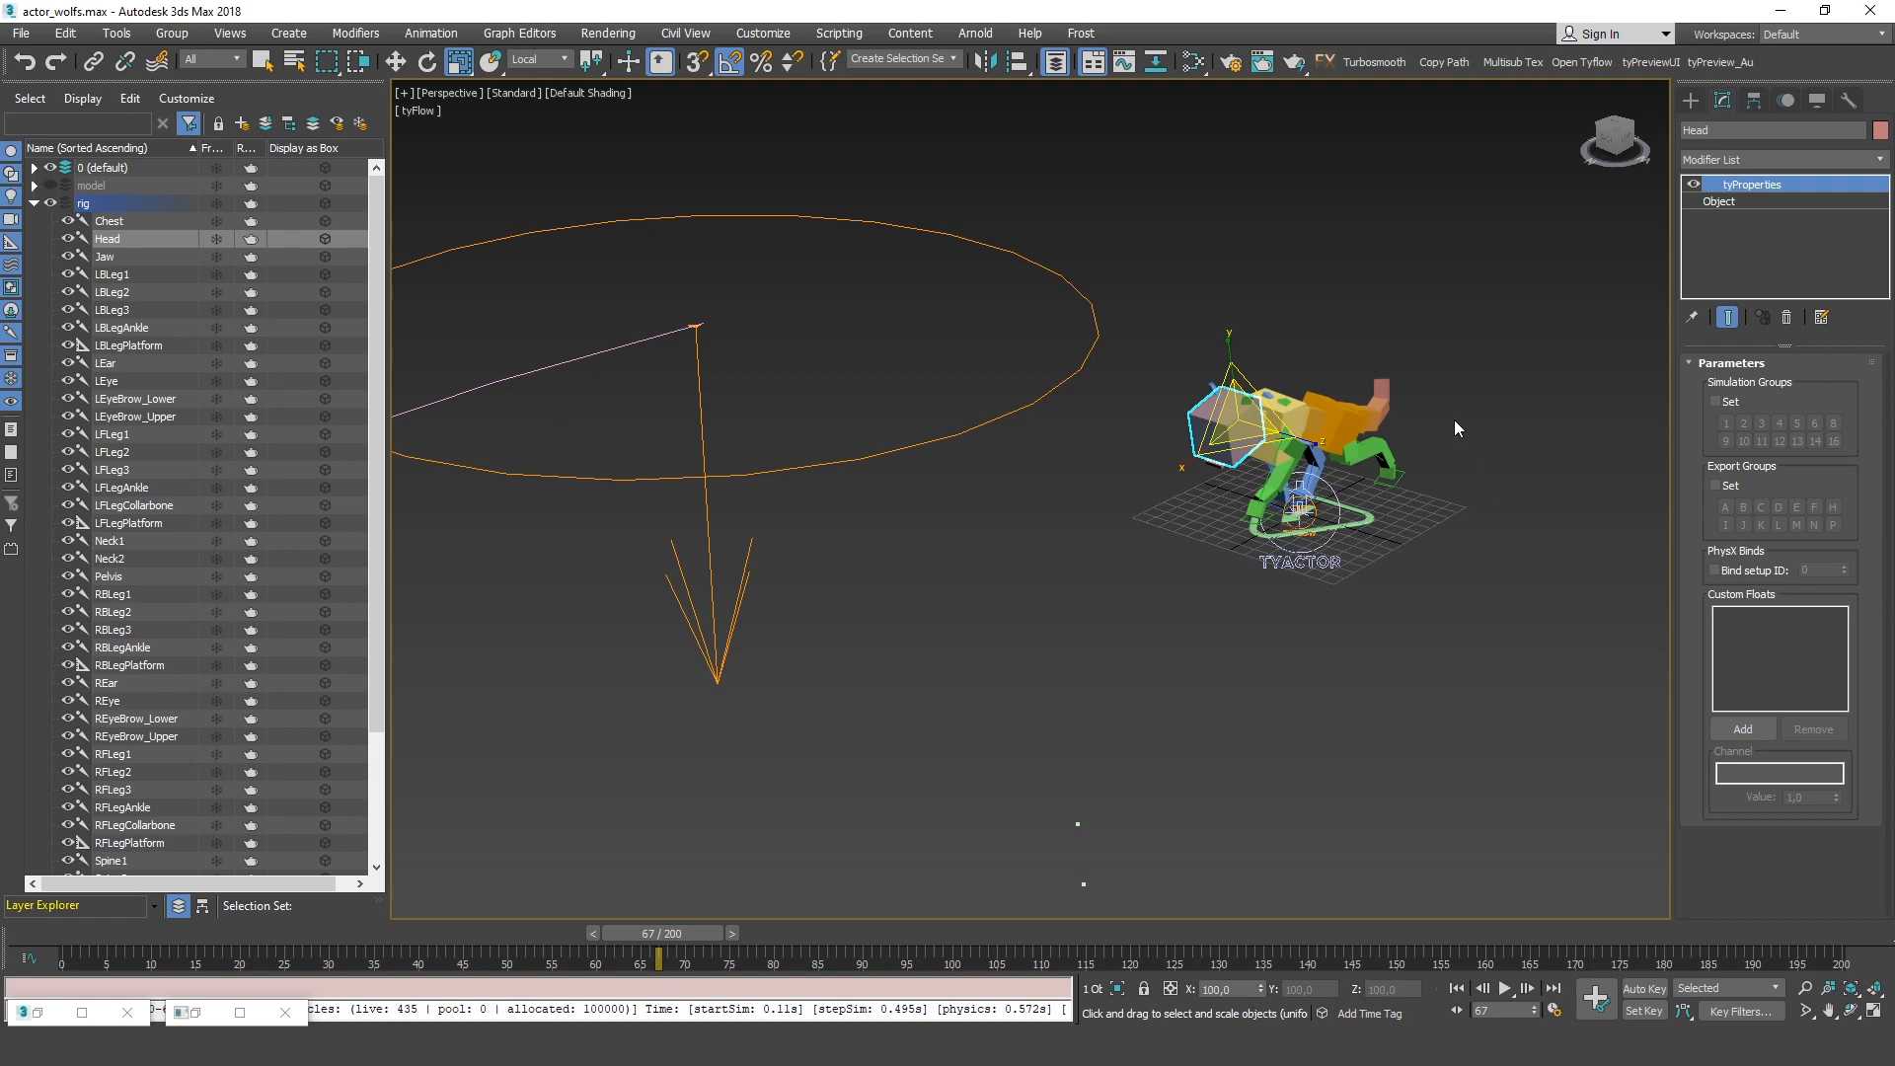
Frame the Head bone and enable setting simulation groups in its tyProperties modifier
key(z)
key(q)
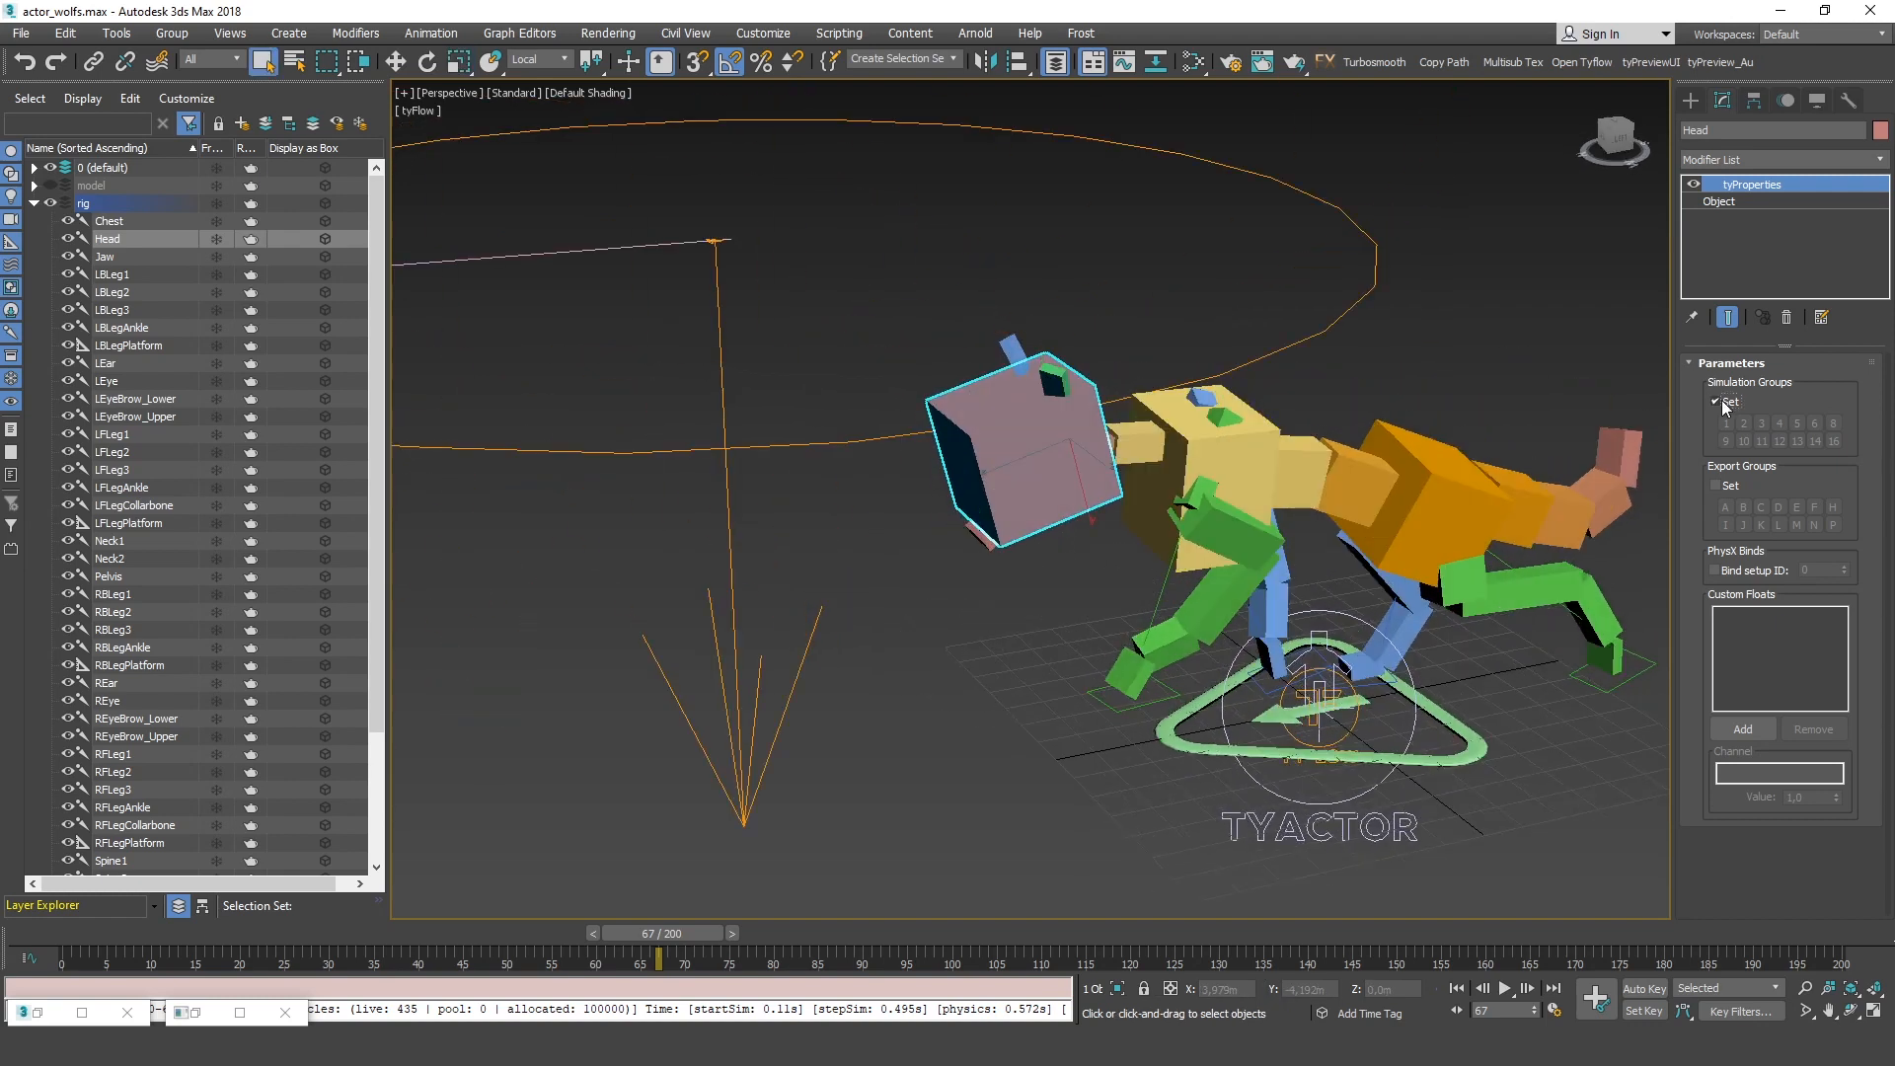
click(1717, 401)
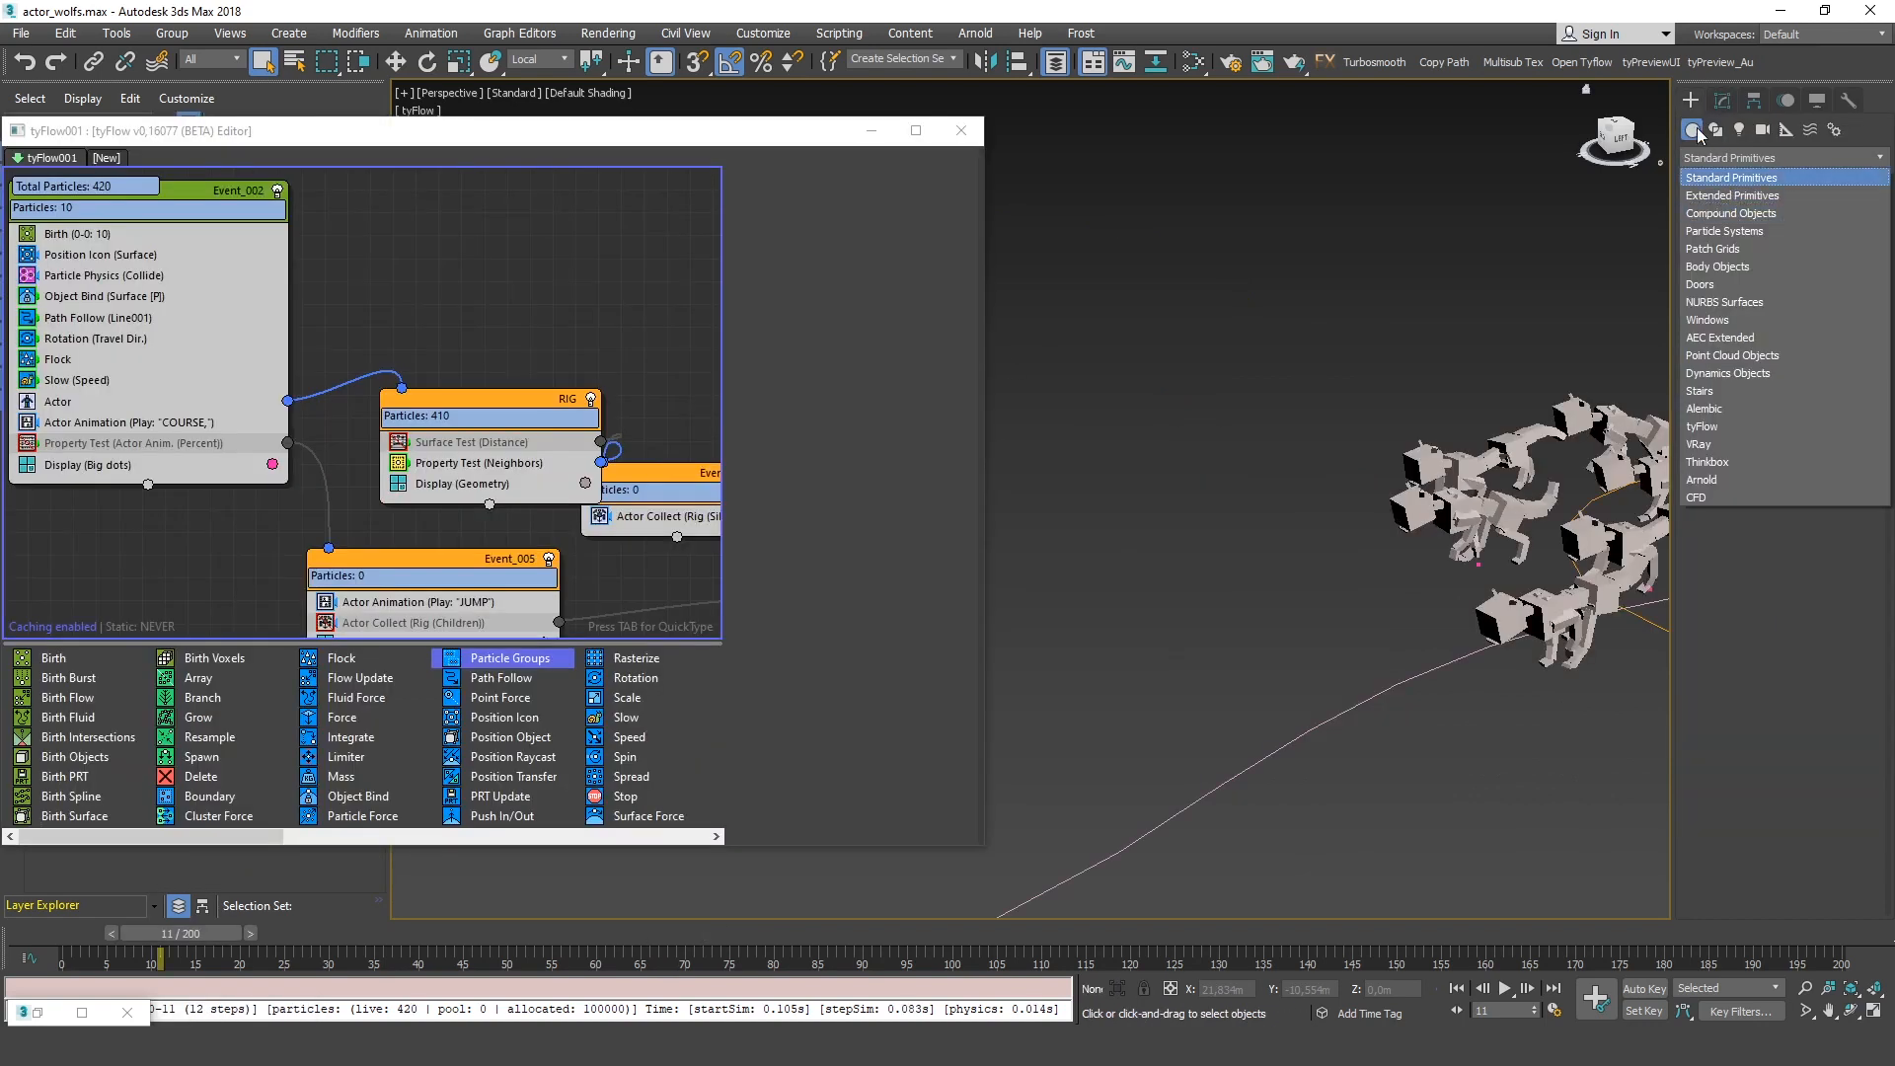
Create a Torus Knot extended primitive beside the wolf pack with about 0.105 m radius and about 0.049 m cross-section radius
click(1717, 195)
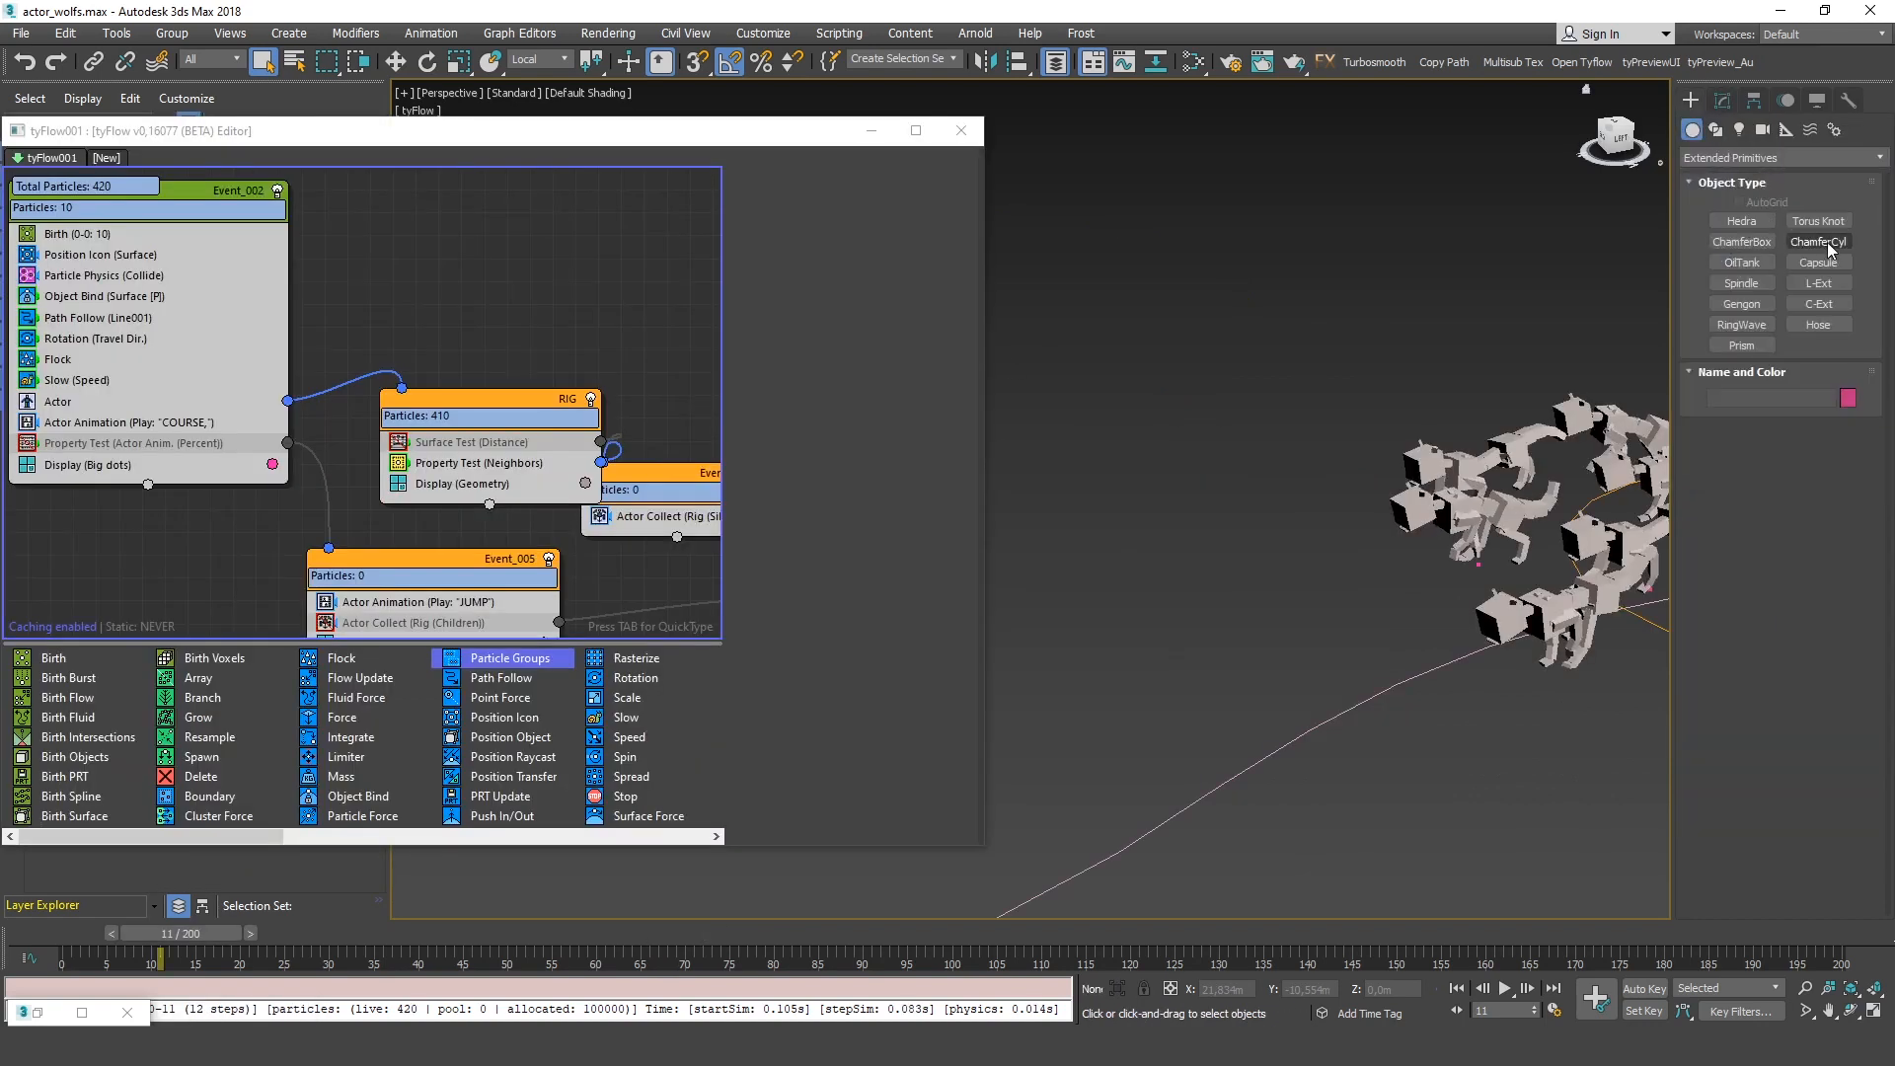
click(1819, 211)
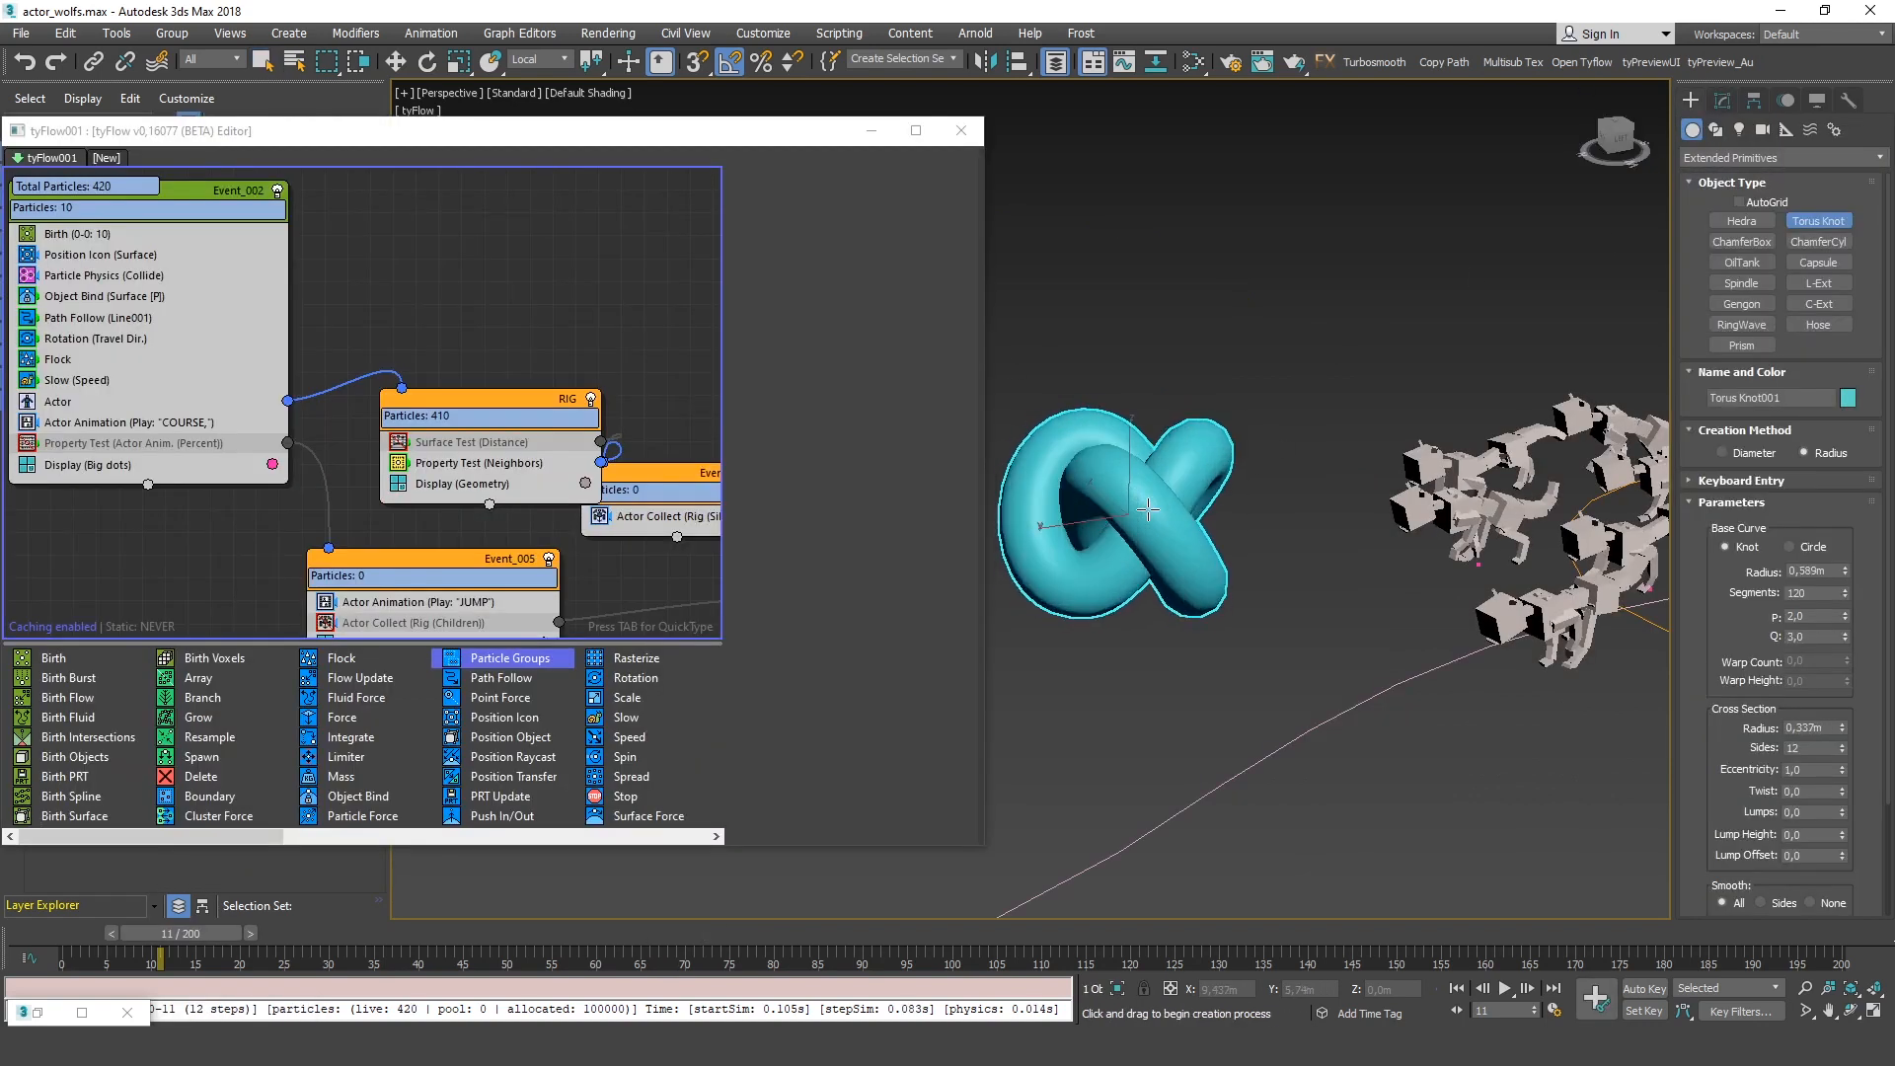
drag(1836, 649, 1835, 659)
Add a Shape operator to the RIG event and use the torus knot as its reference node
key(Tab)
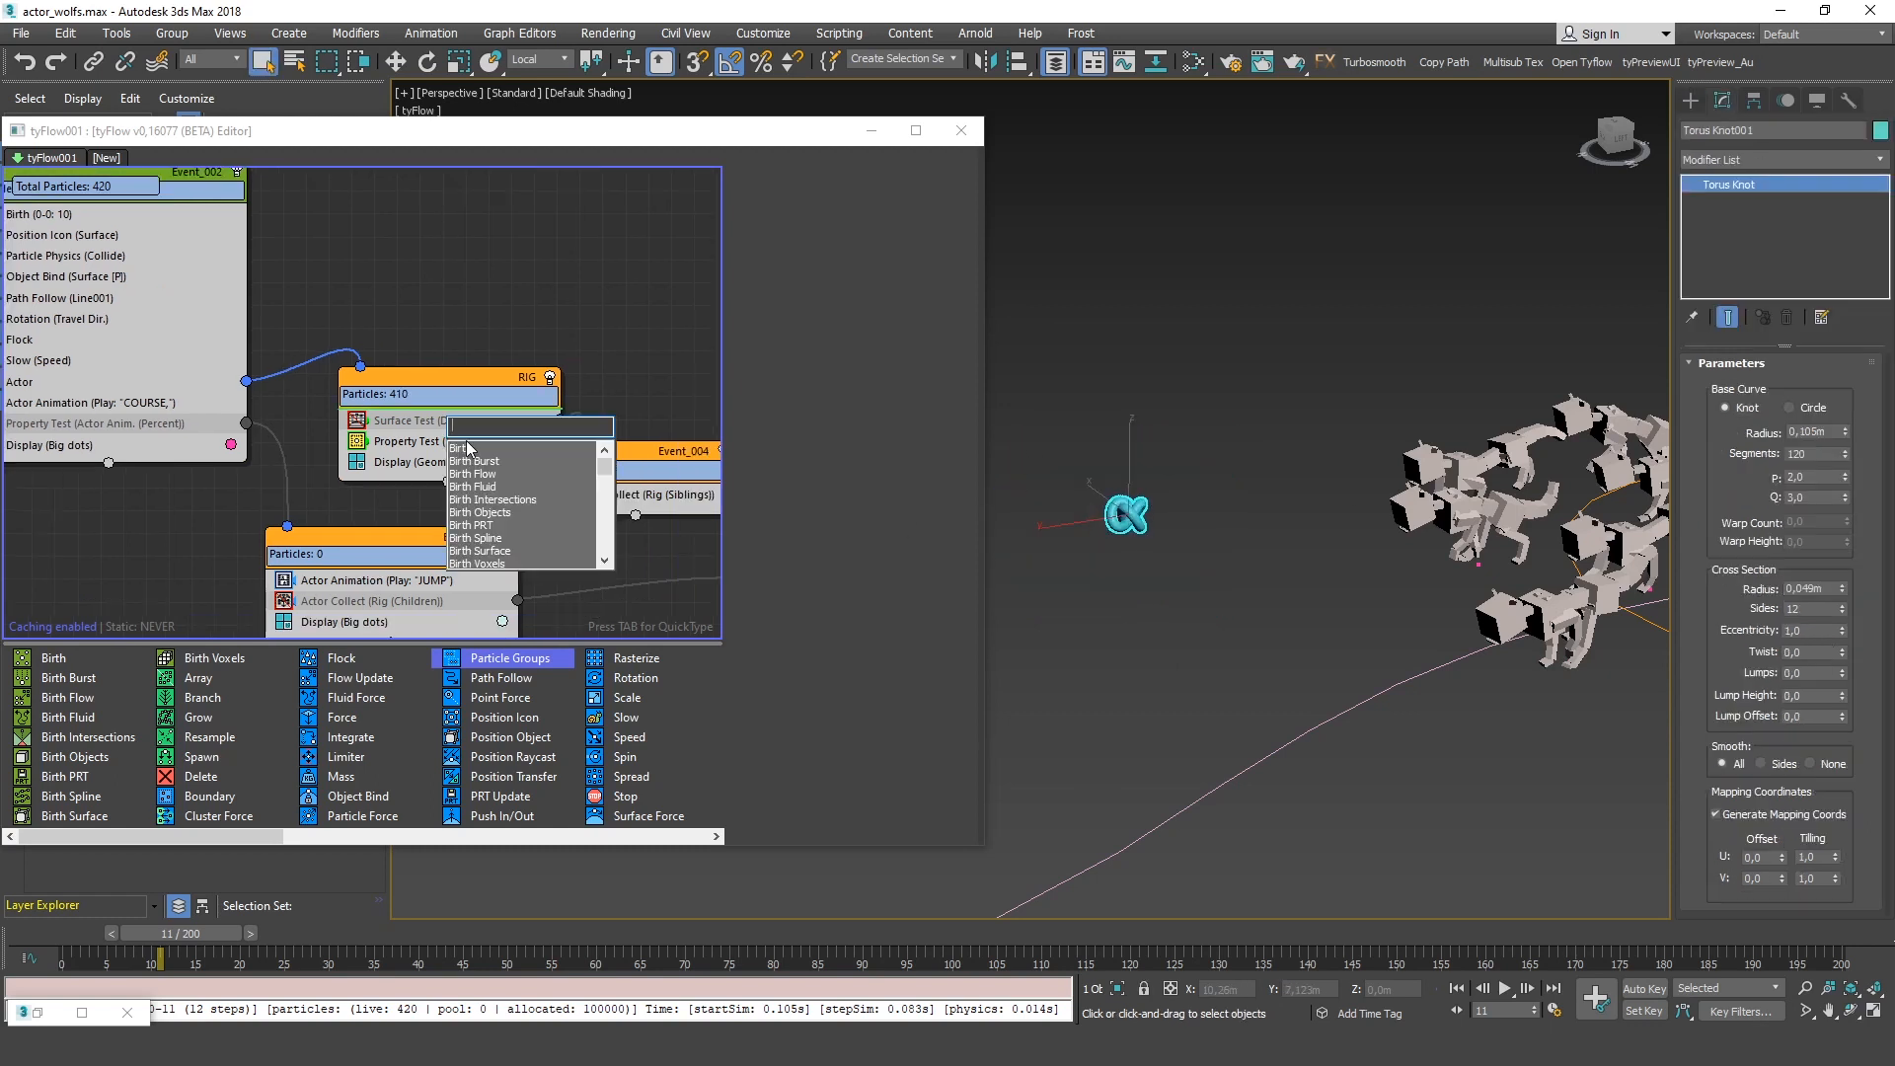
text(shape)
key(Return)
middle_drag(482, 334, 439, 272)
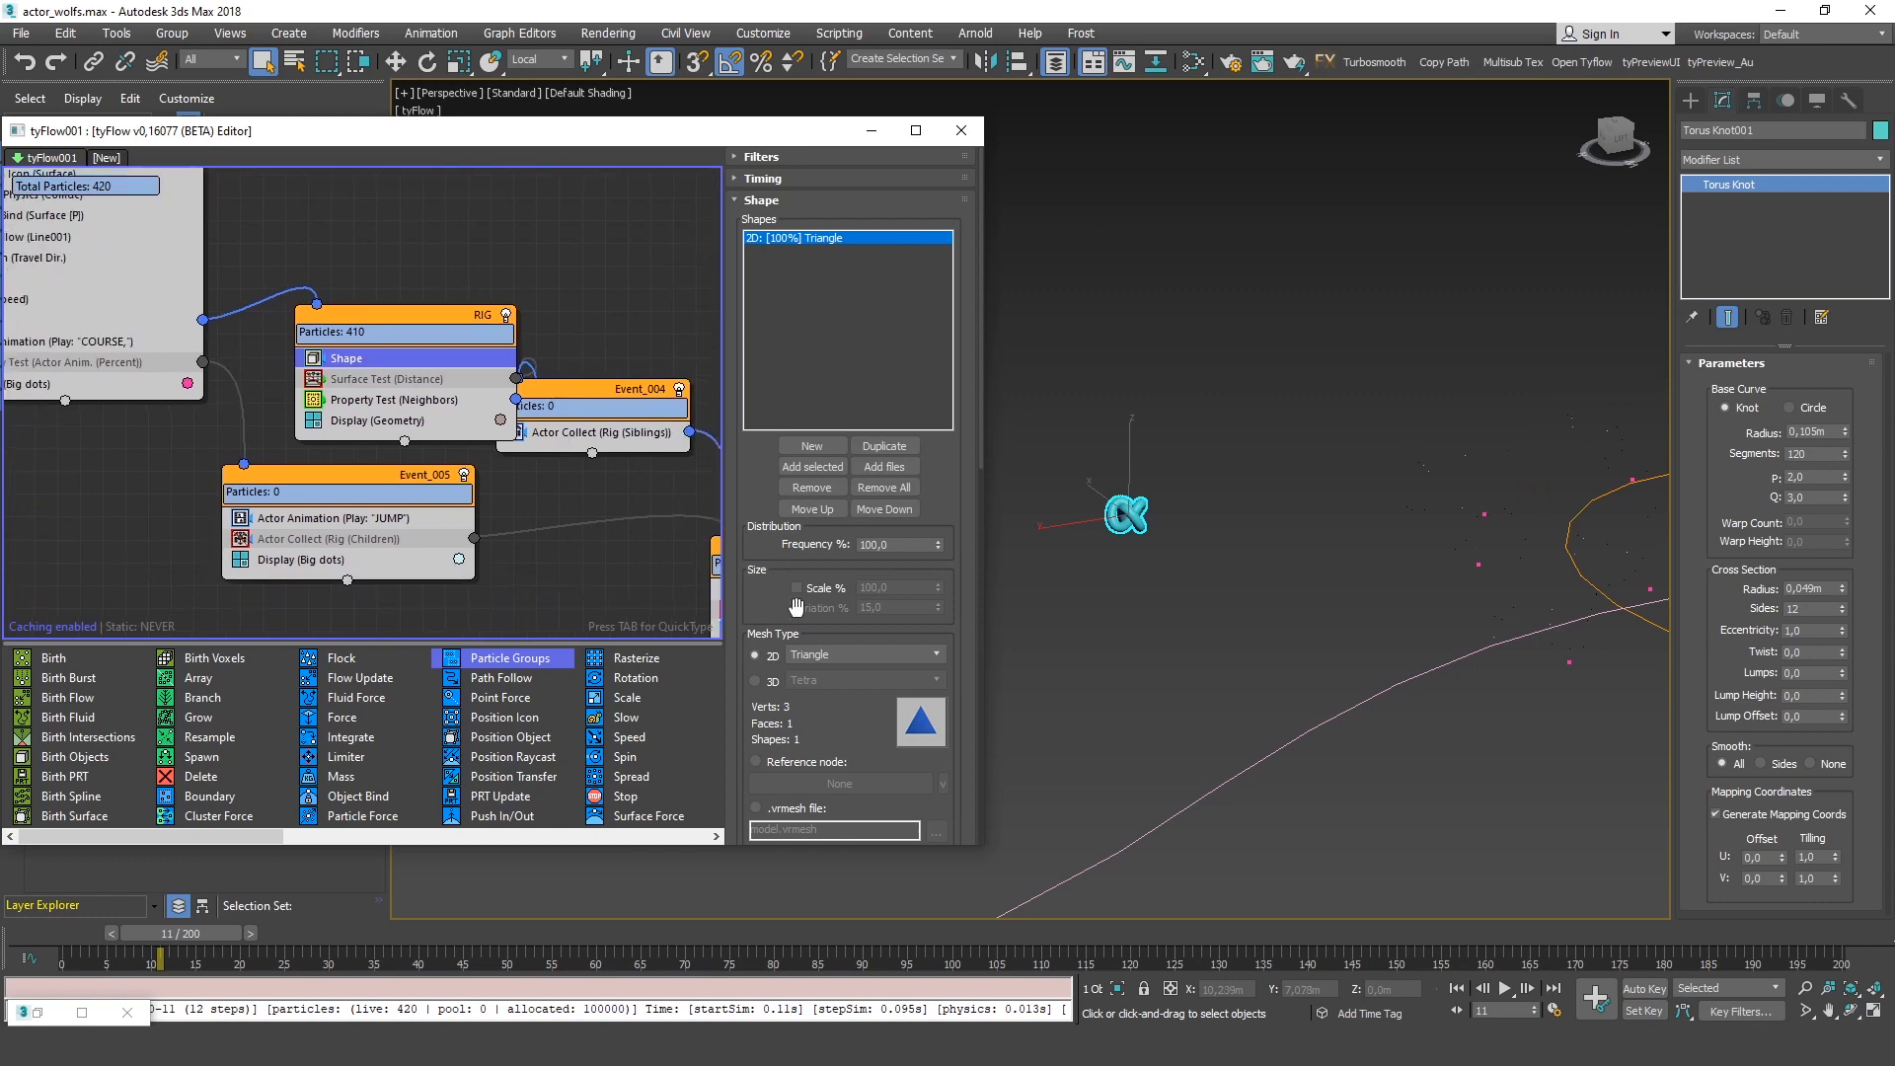
scroll(783, 347, down, 5)
click(756, 503)
click(840, 525)
click(1126, 513)
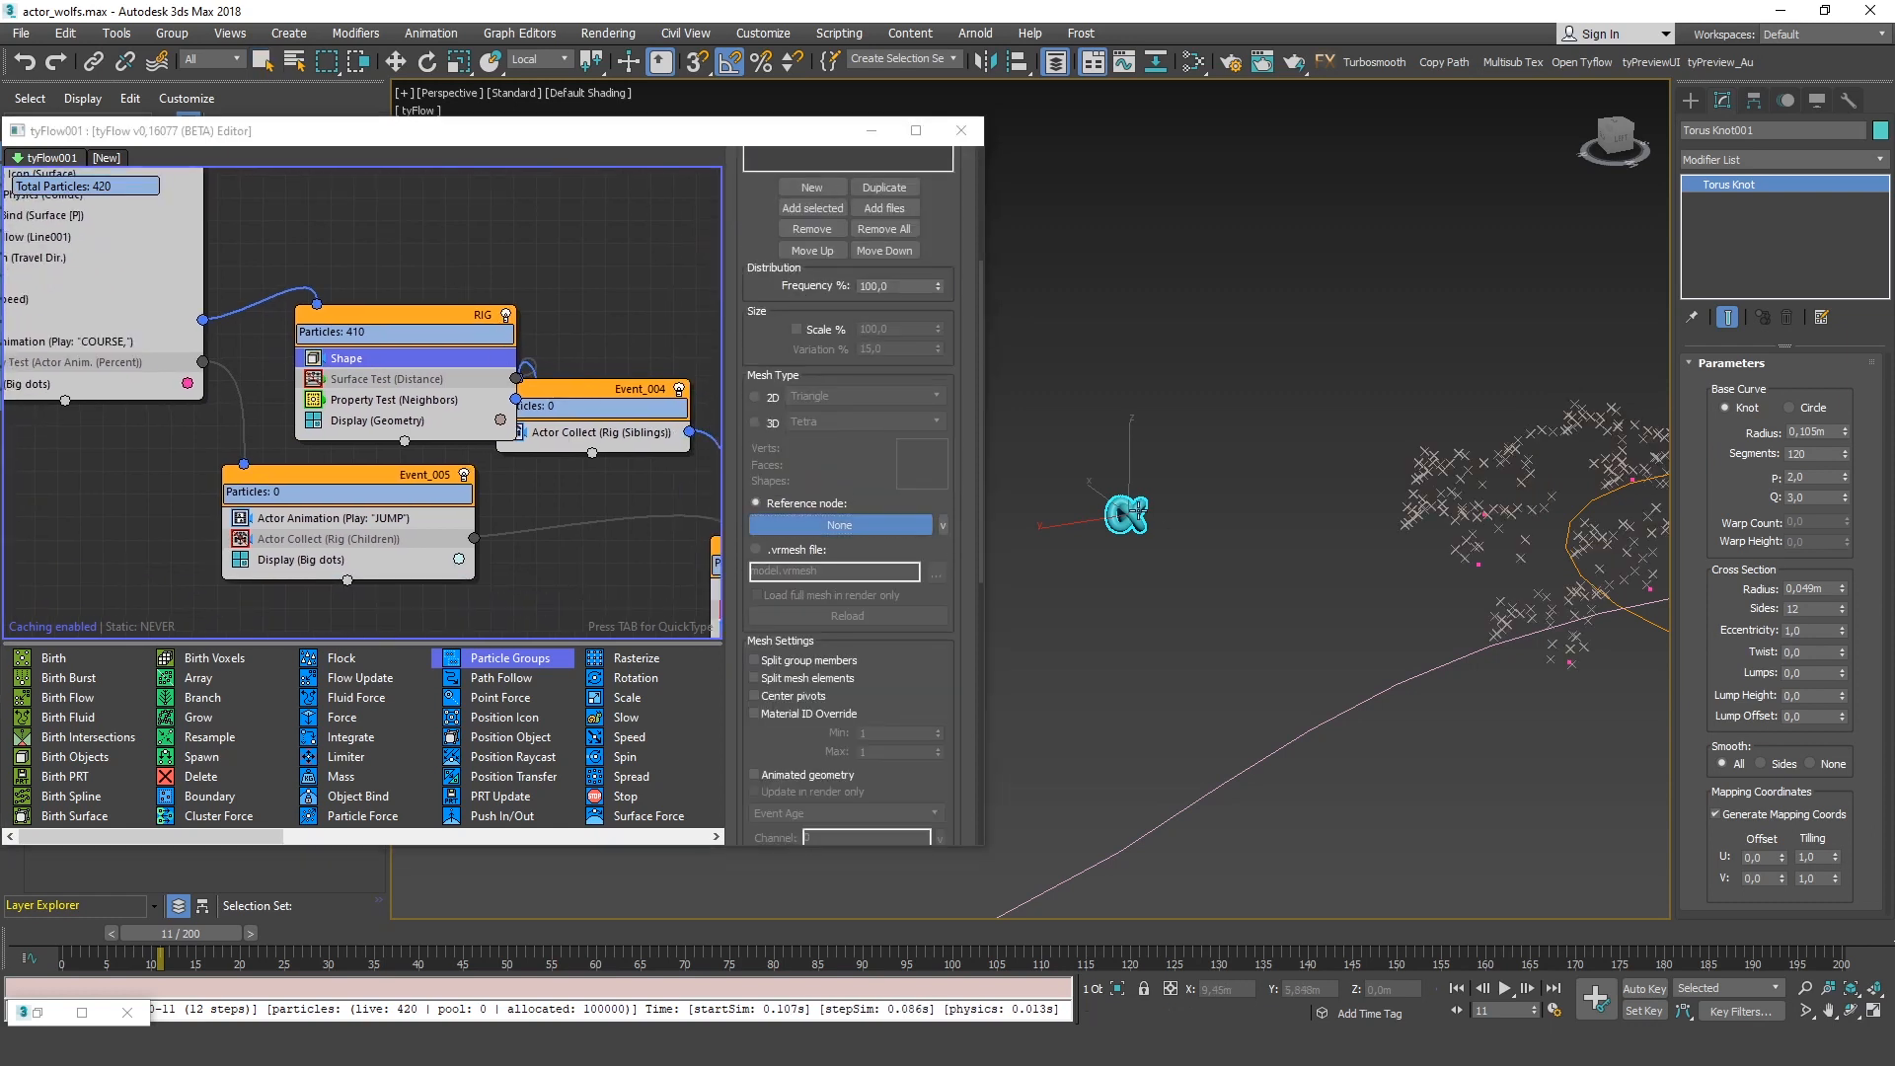
Add a Groups particle filter to the Shape operator, limiting it to simulation group 9
middle_drag(1577, 496, 1478, 500)
middle_drag(1545, 556, 1431, 503)
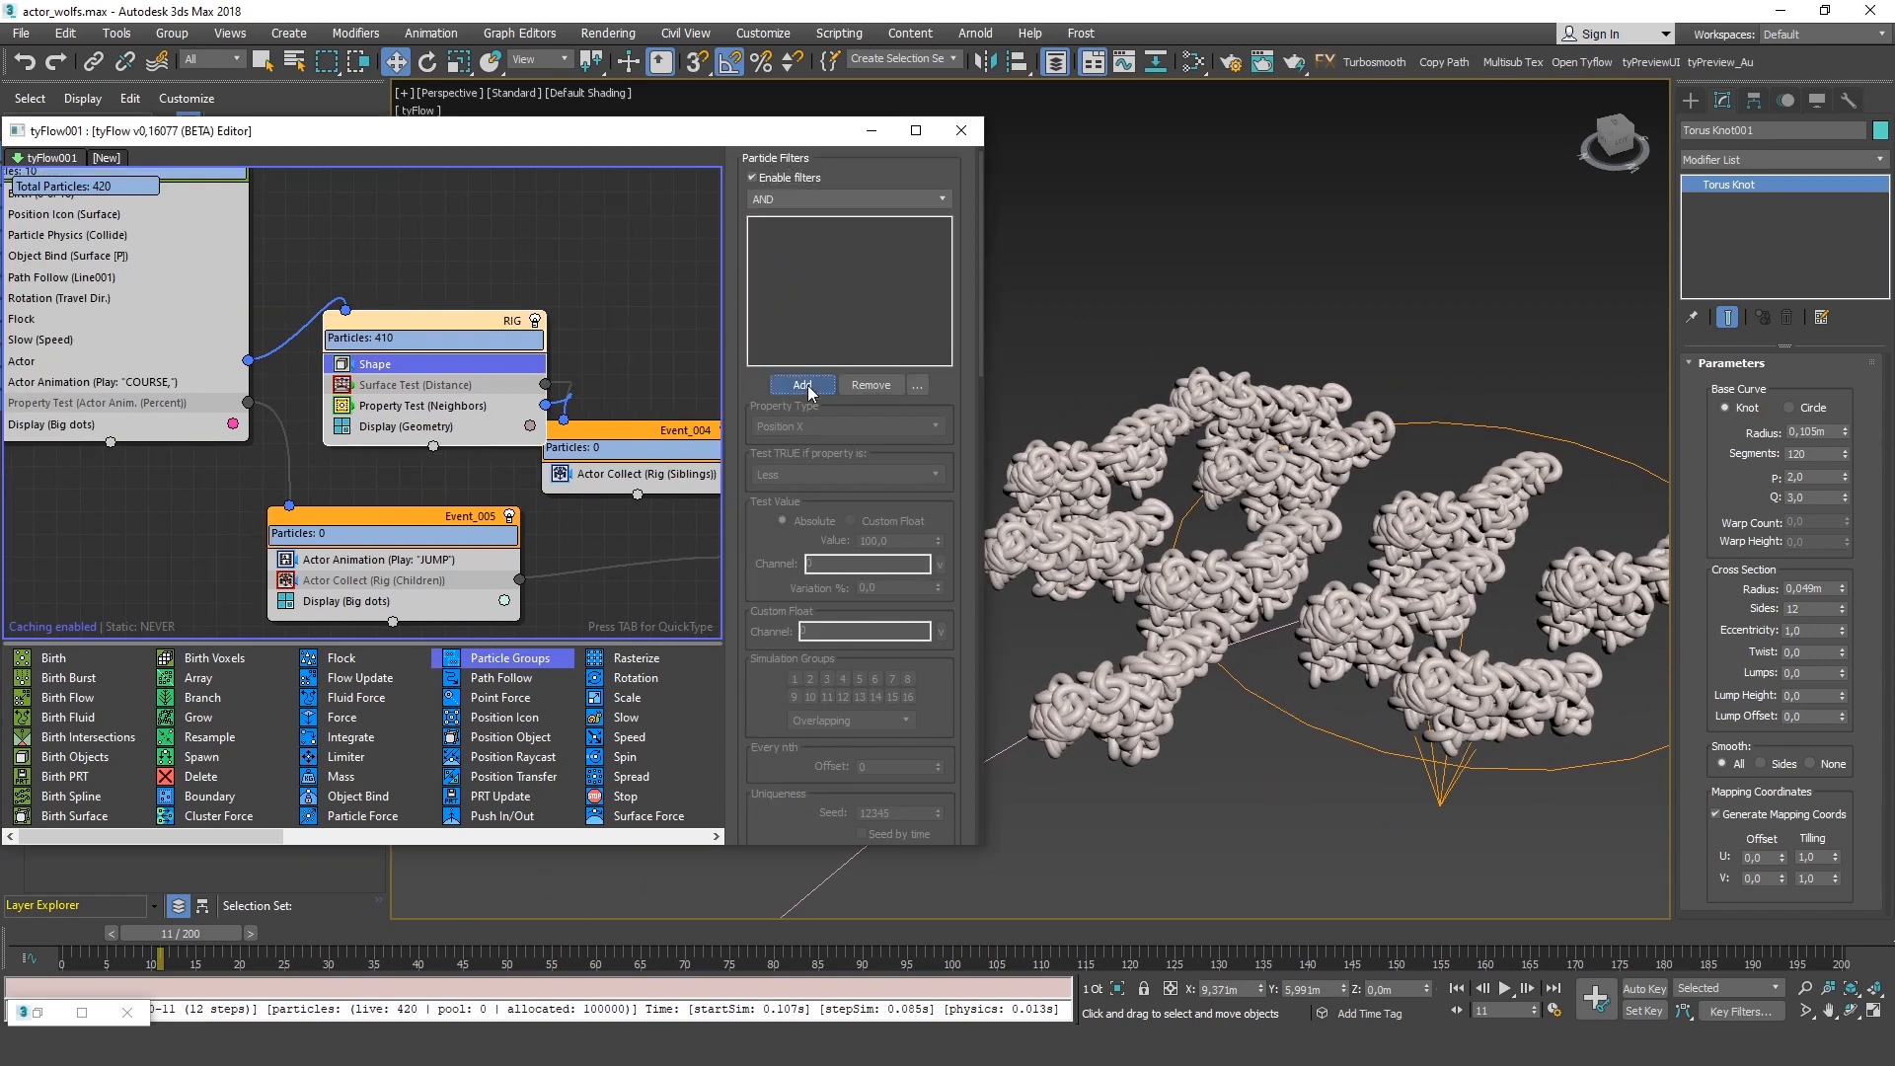
click(805, 385)
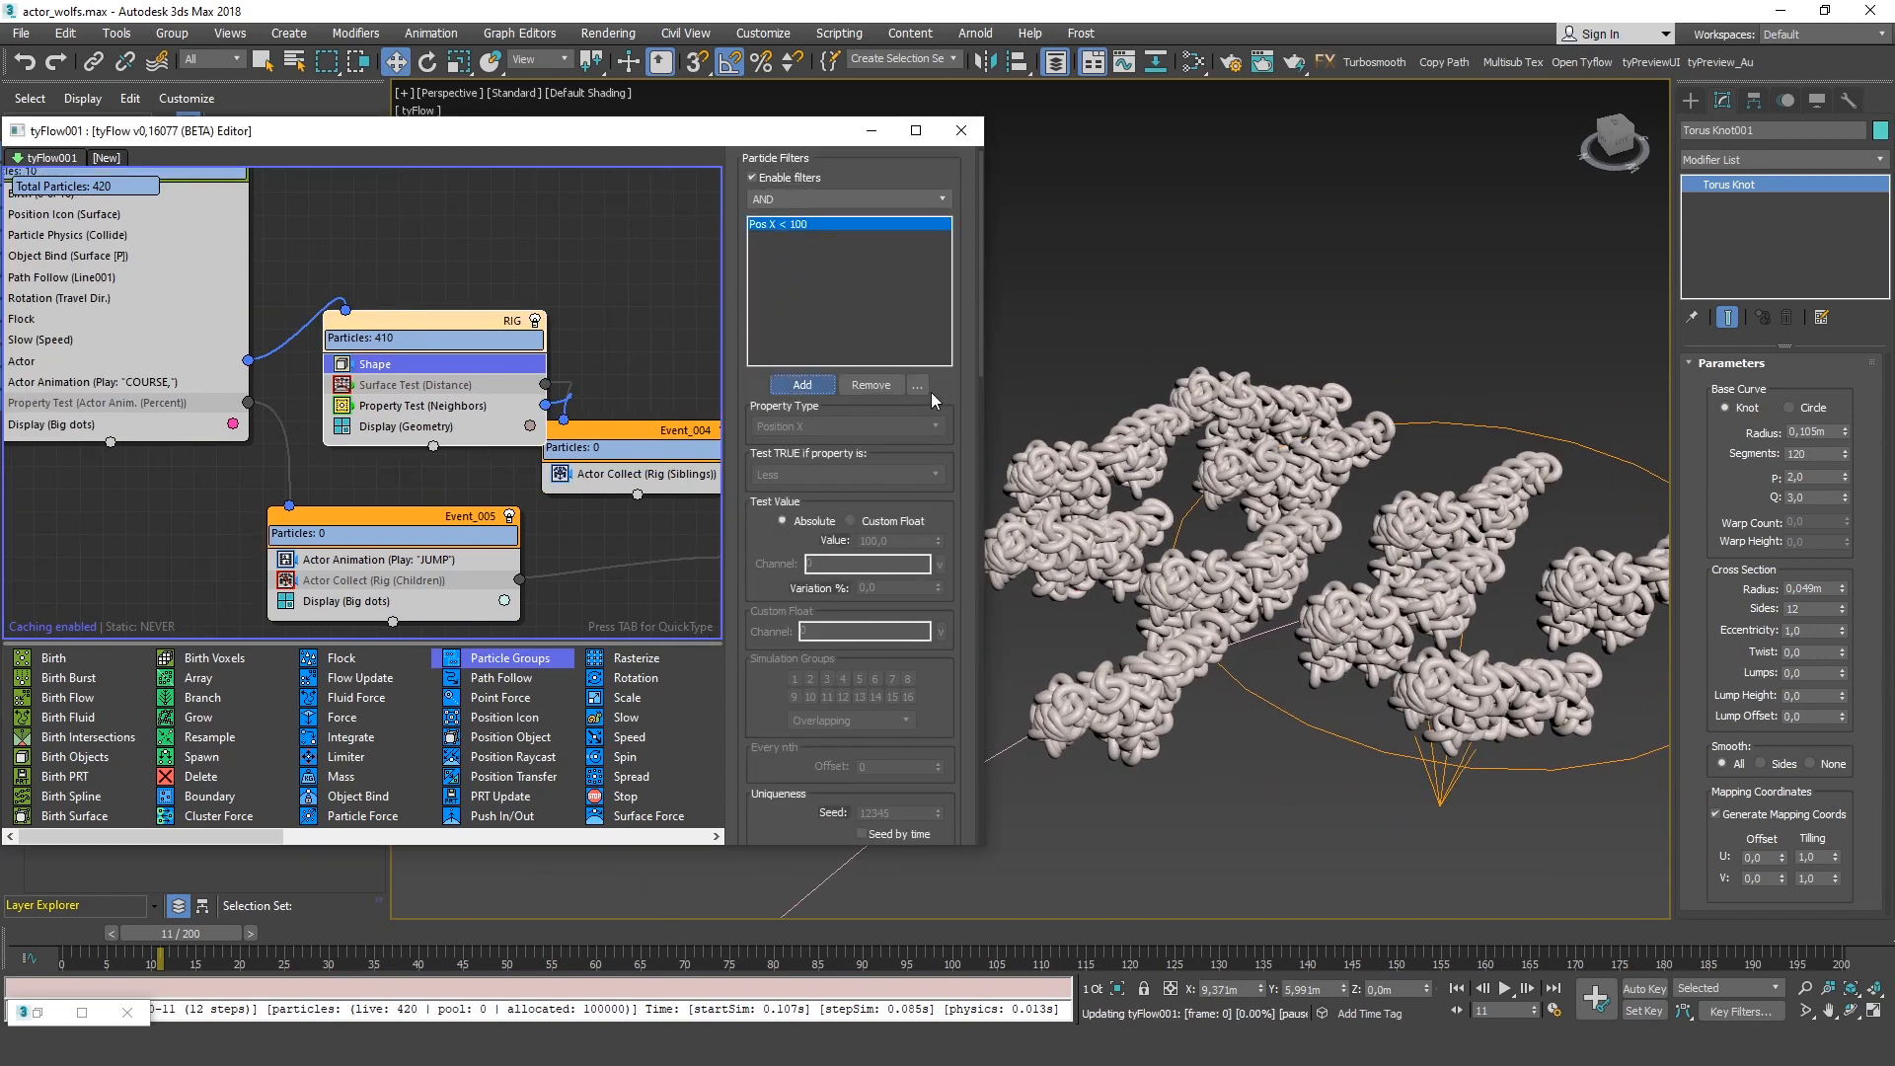
click(789, 426)
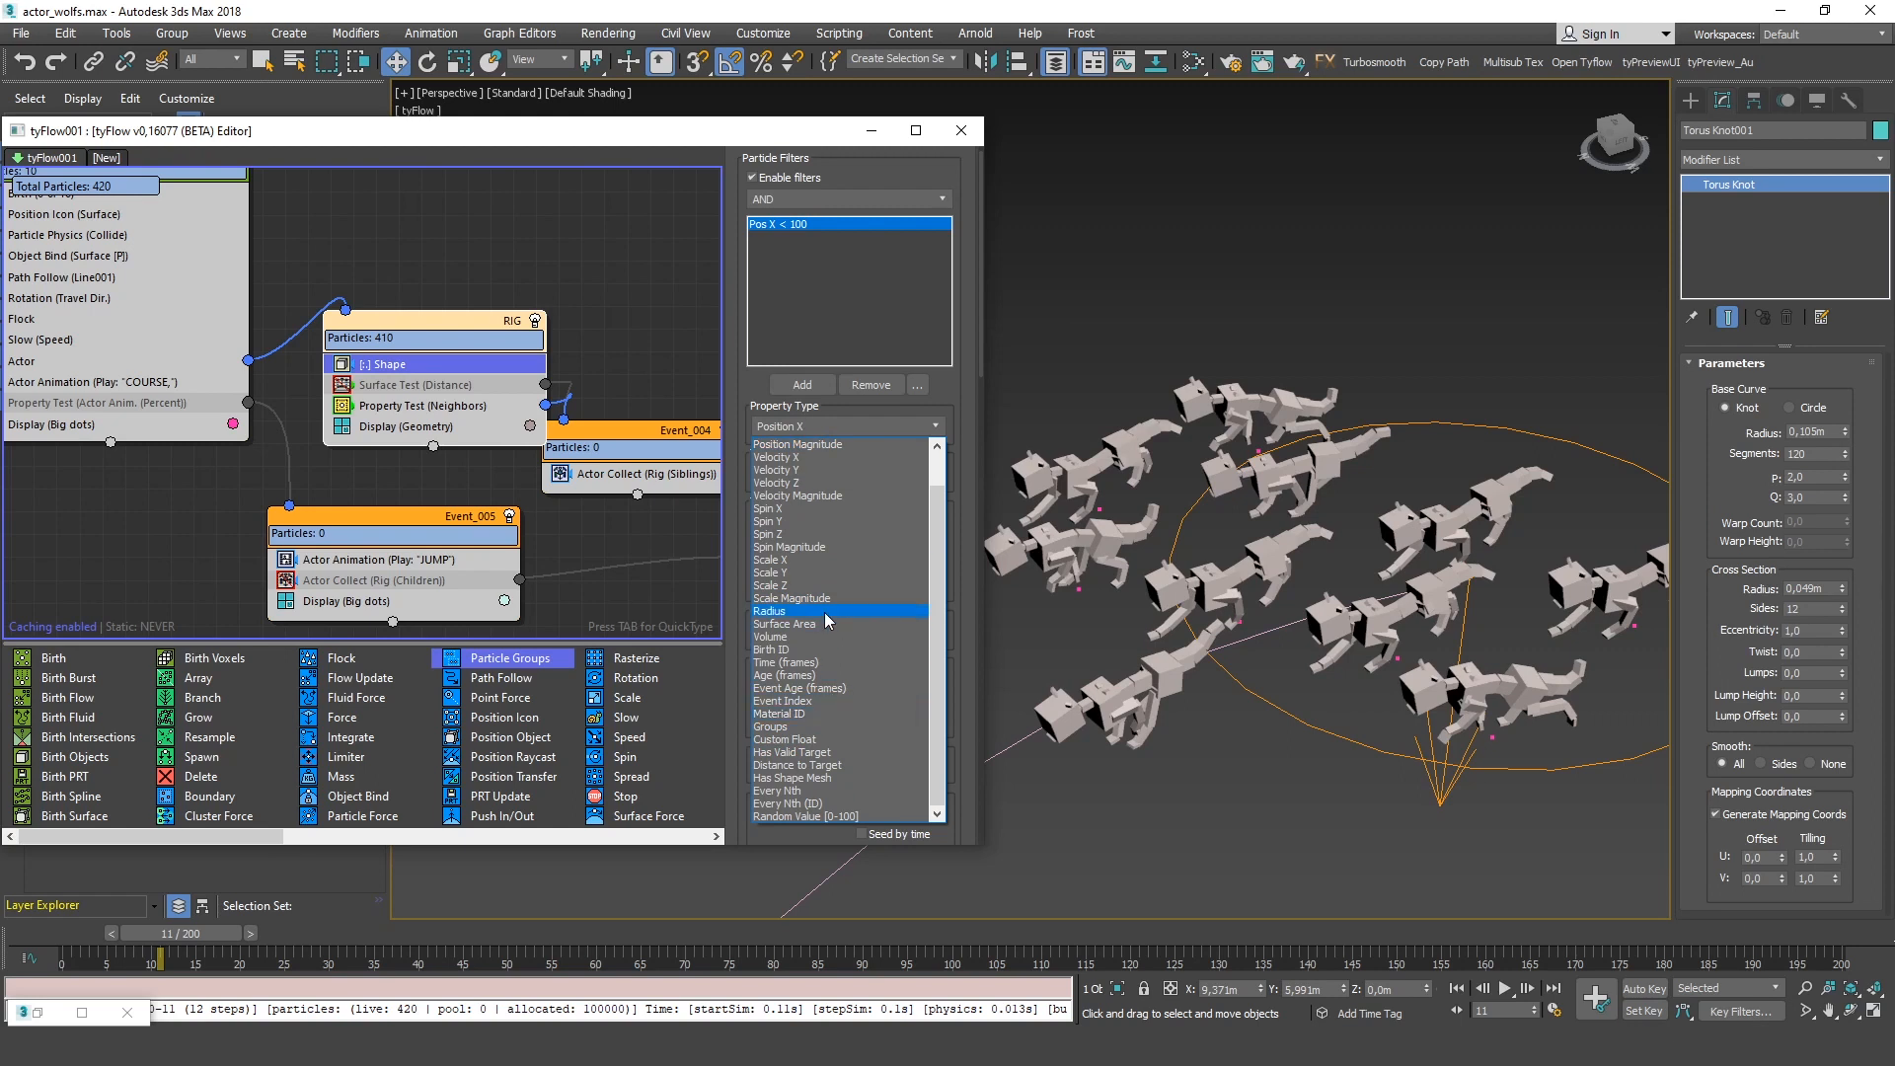
click(800, 727)
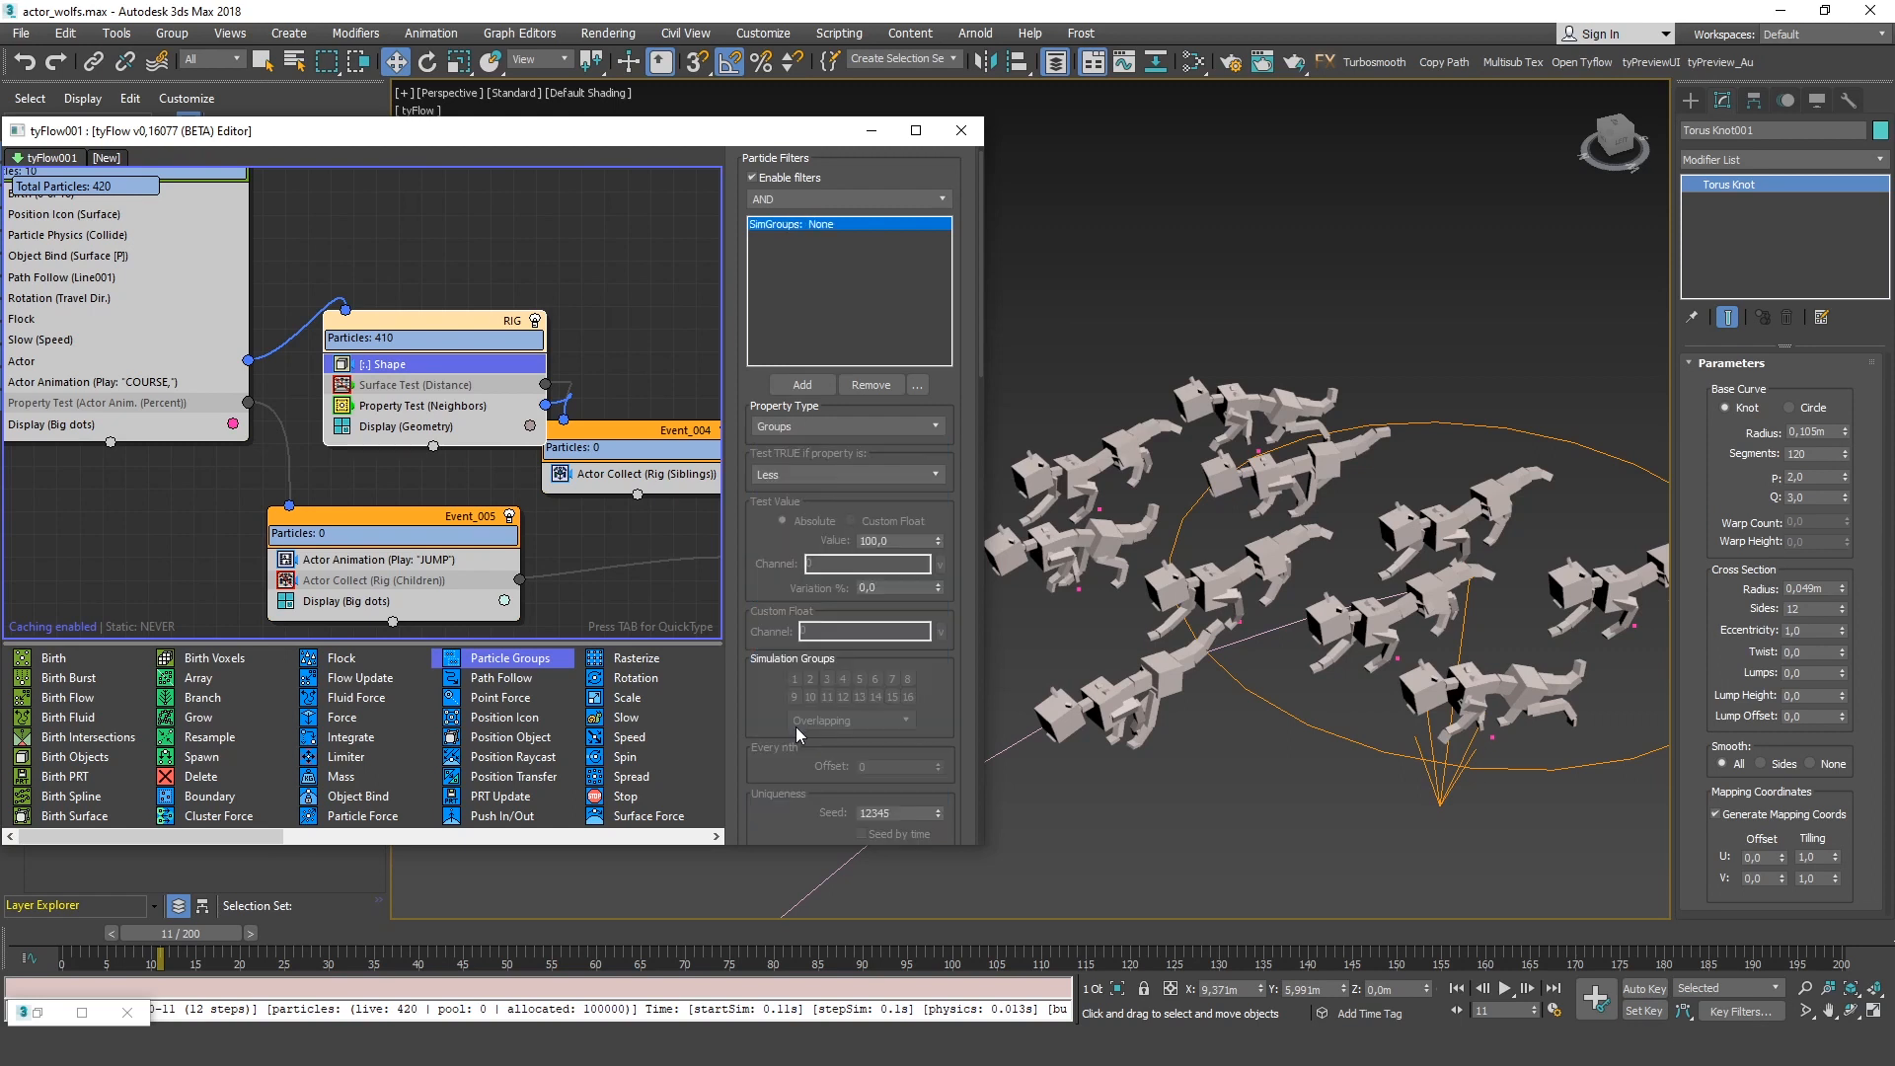
click(795, 697)
Examine the torus knot shapes on the heads of the running wolves from several distances
middle_drag(1222, 515, 1403, 488)
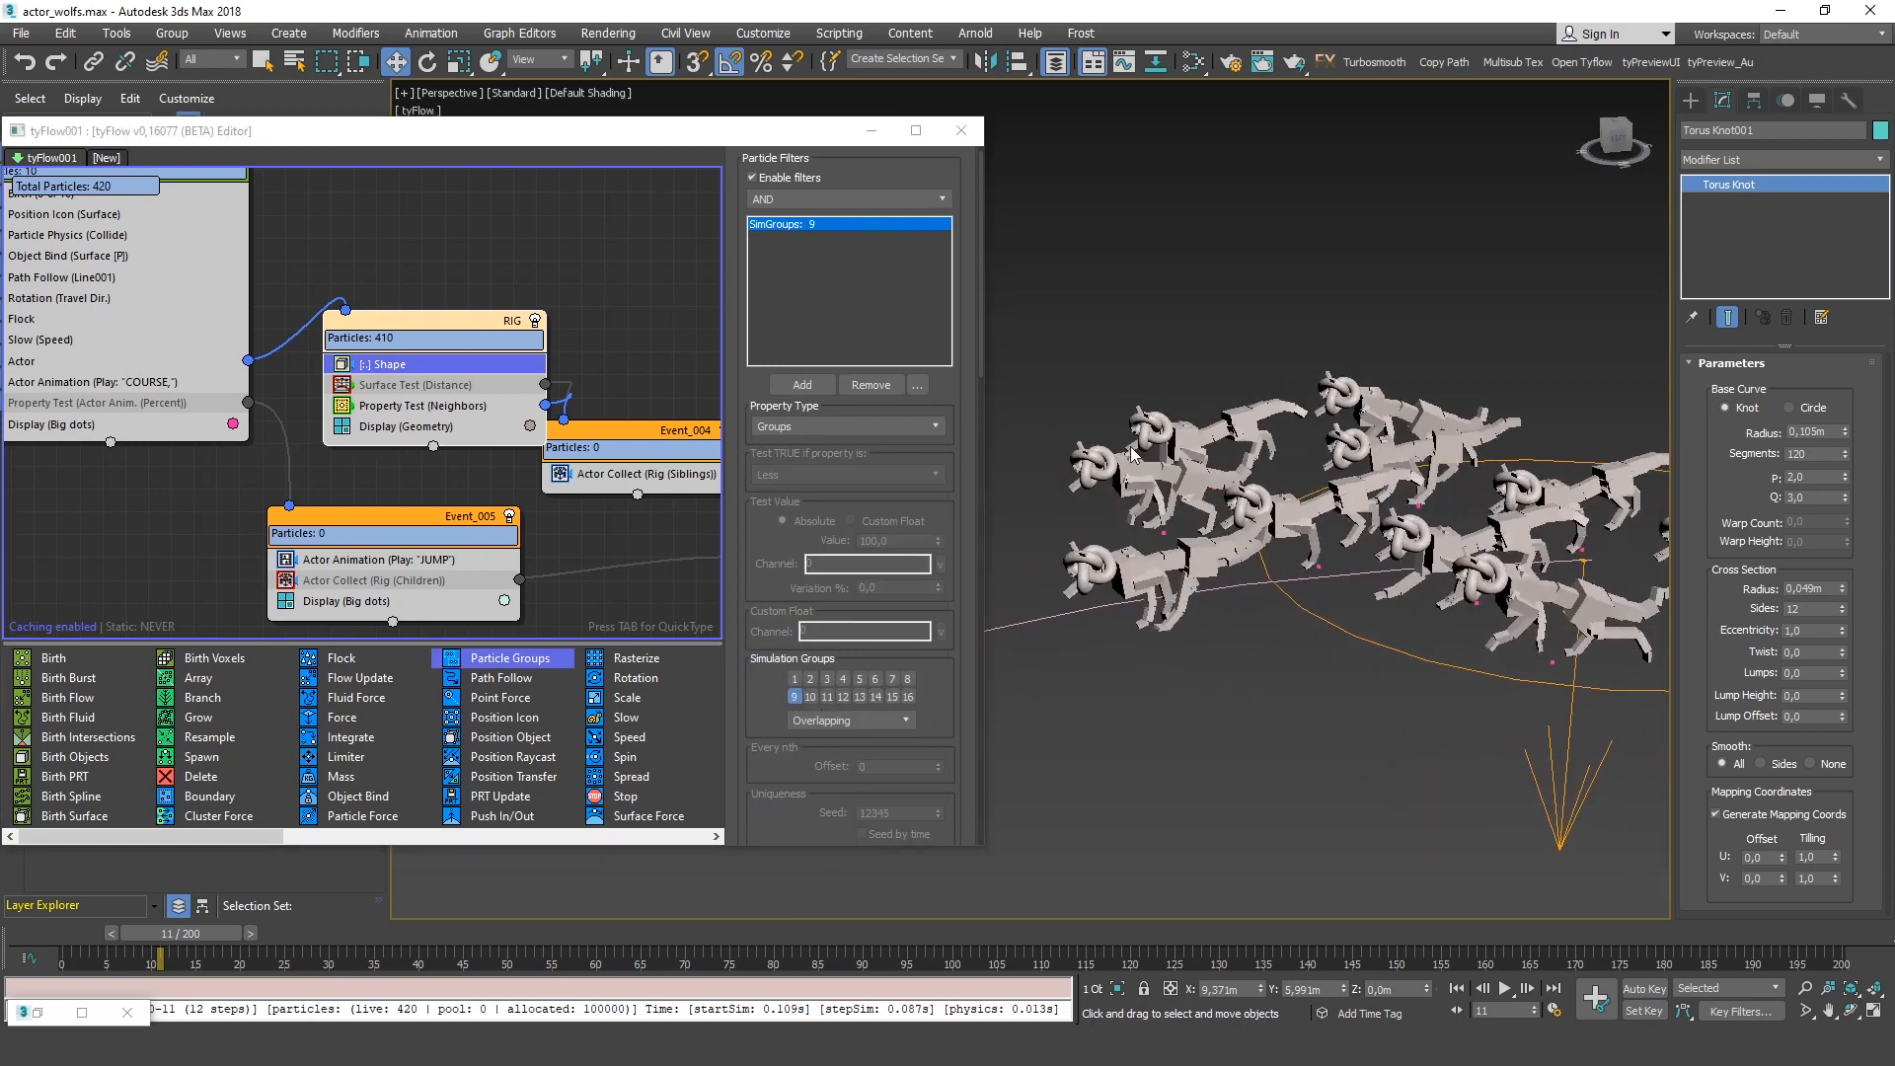
middle_drag(1183, 578, 1219, 584)
scroll(1132, 592, up, 3)
scroll(1131, 557, down, 5)
scroll(1145, 533, up, 3)
scroll(1140, 525, up, 2)
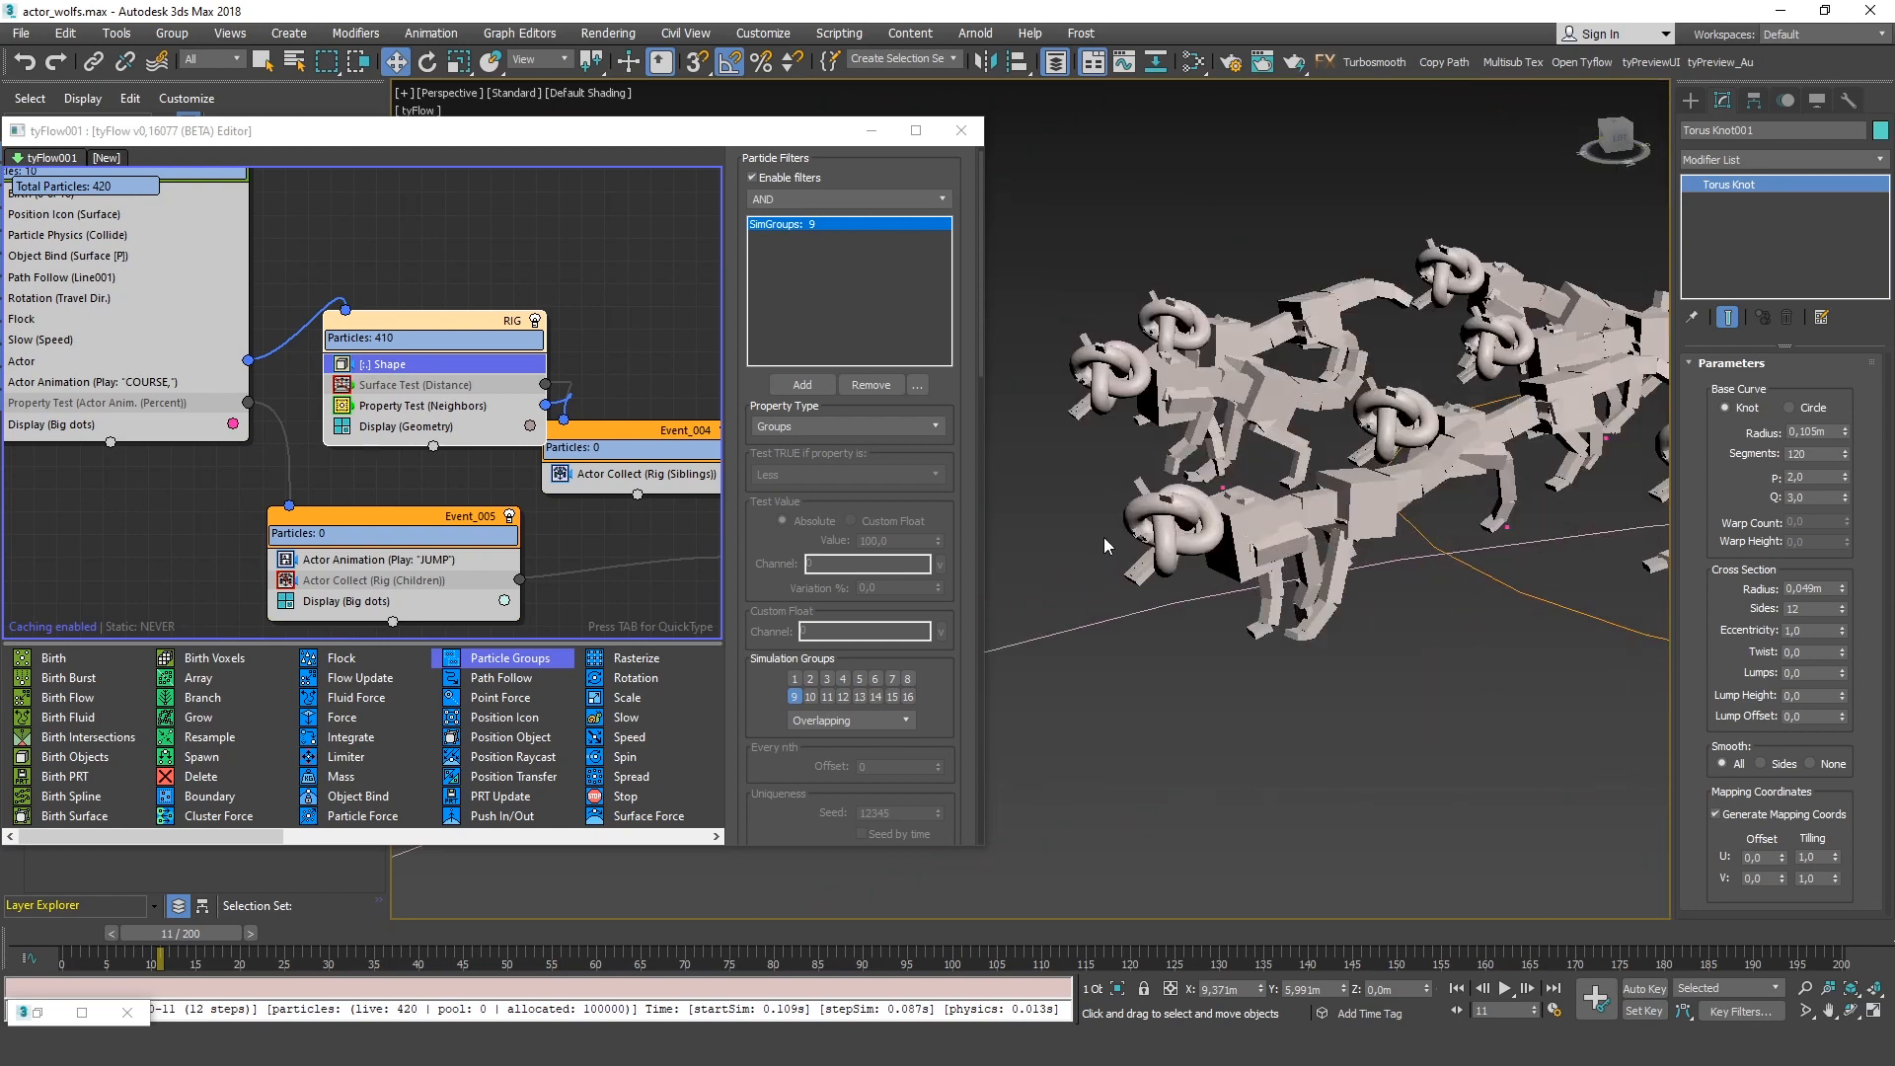
scroll(1145, 523, up, 4)
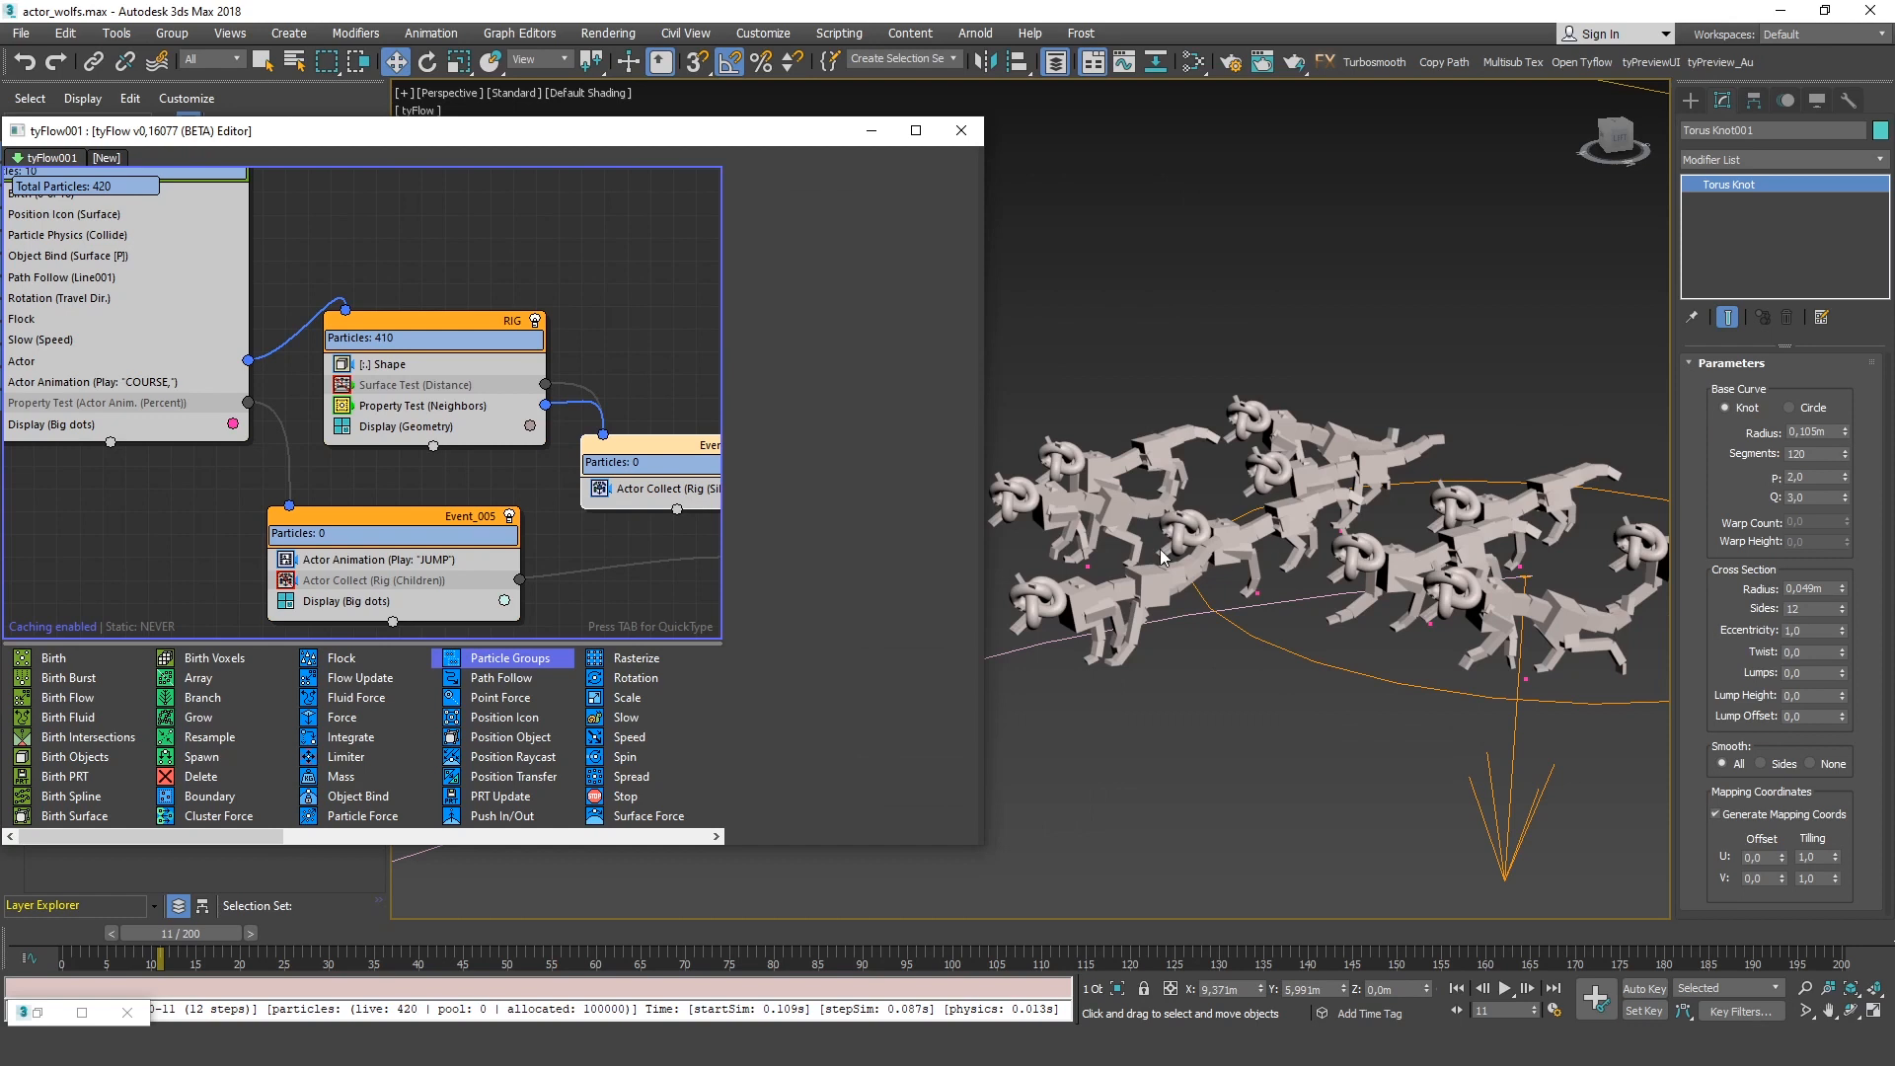
Create a new event above Event_002 with a Birth Objects operator
middle_drag(605, 415, 508, 411)
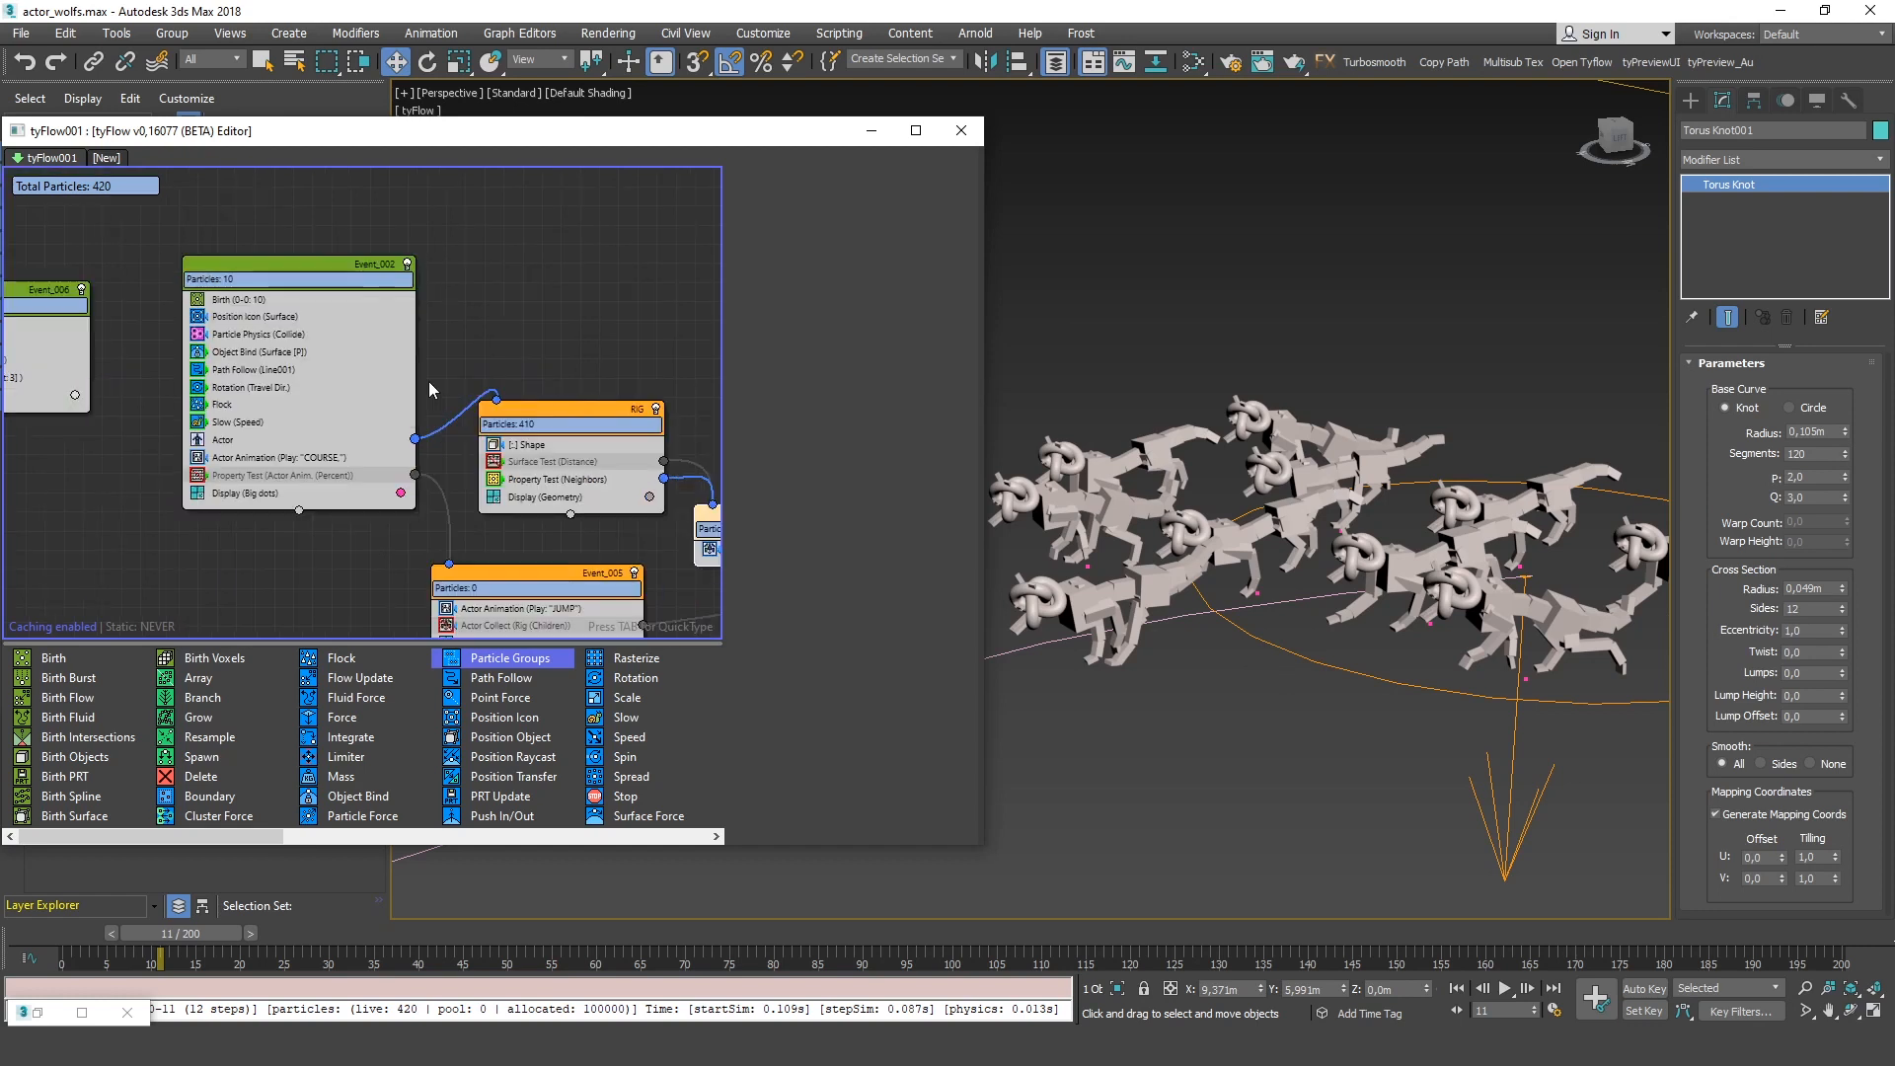
scroll(351, 314, up, 2)
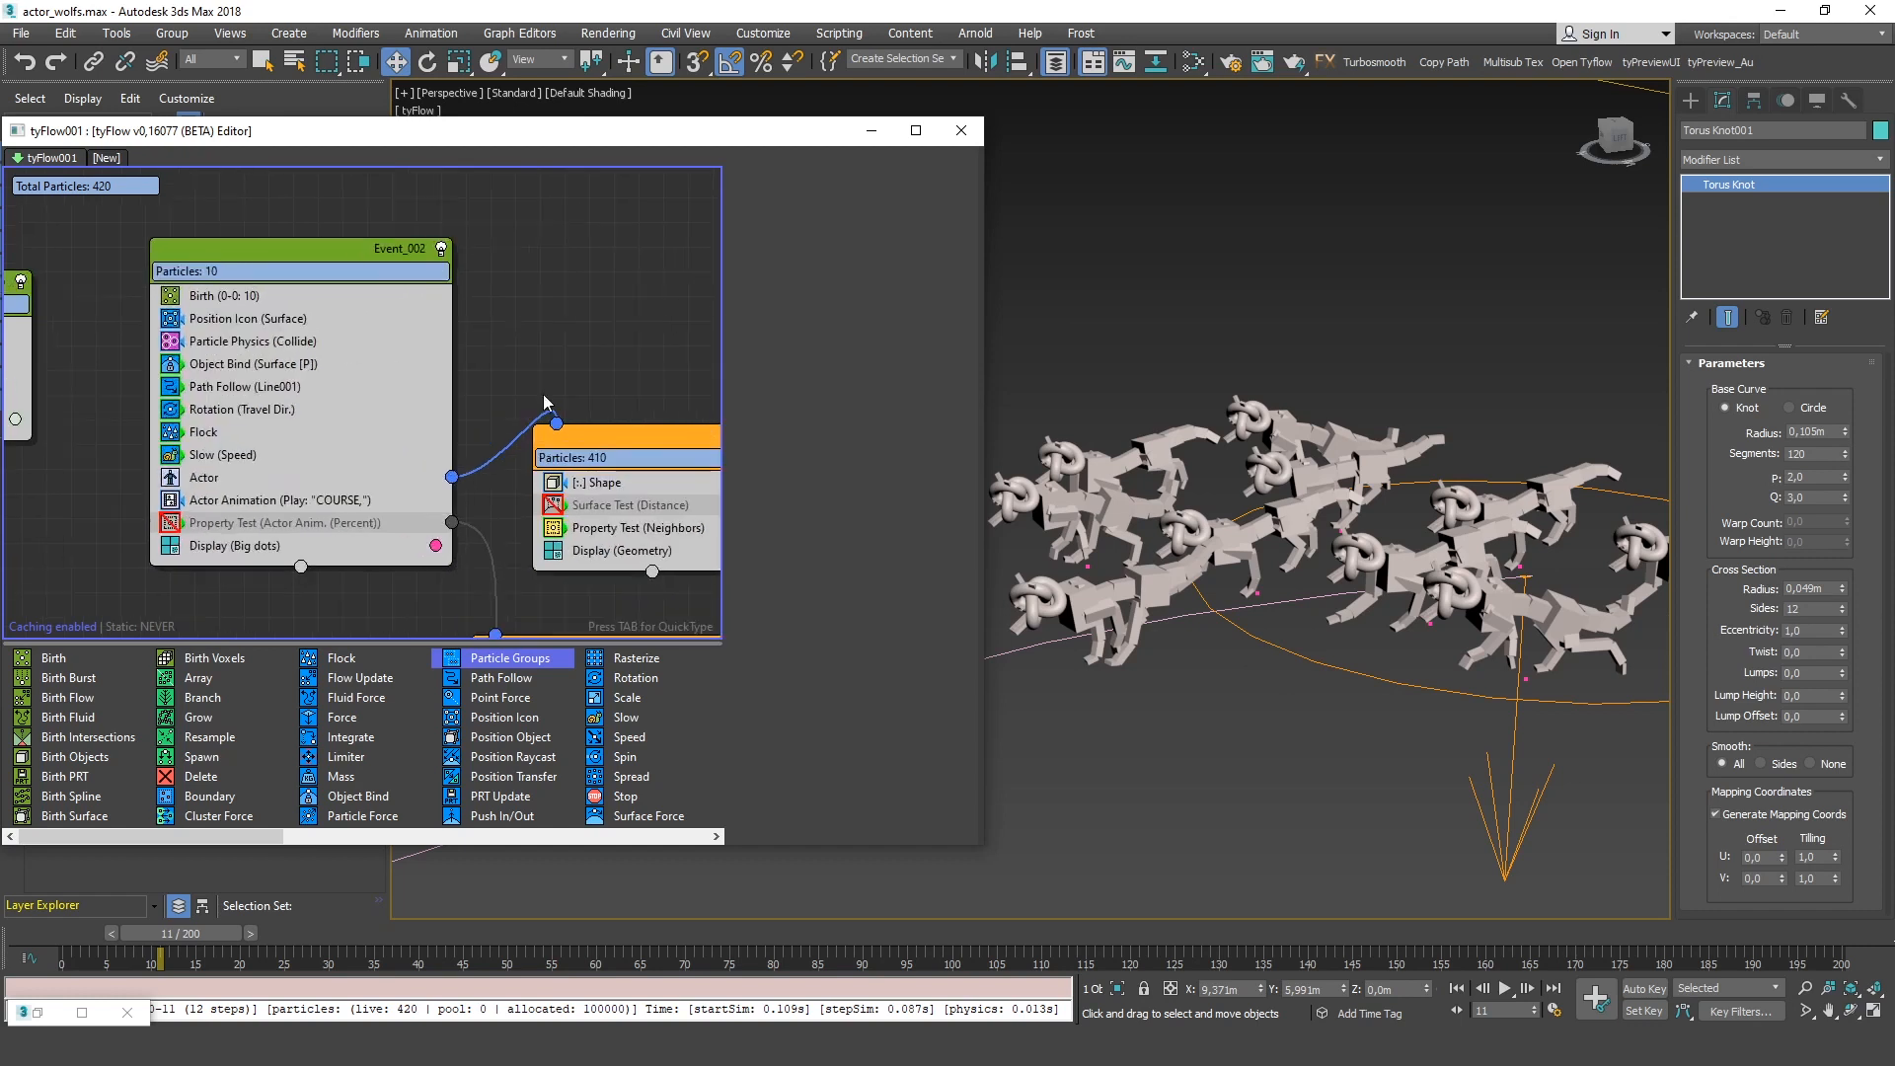
click(596, 486)
click(237, 478)
middle_drag(237, 477, 397, 507)
drag(83, 758, 372, 203)
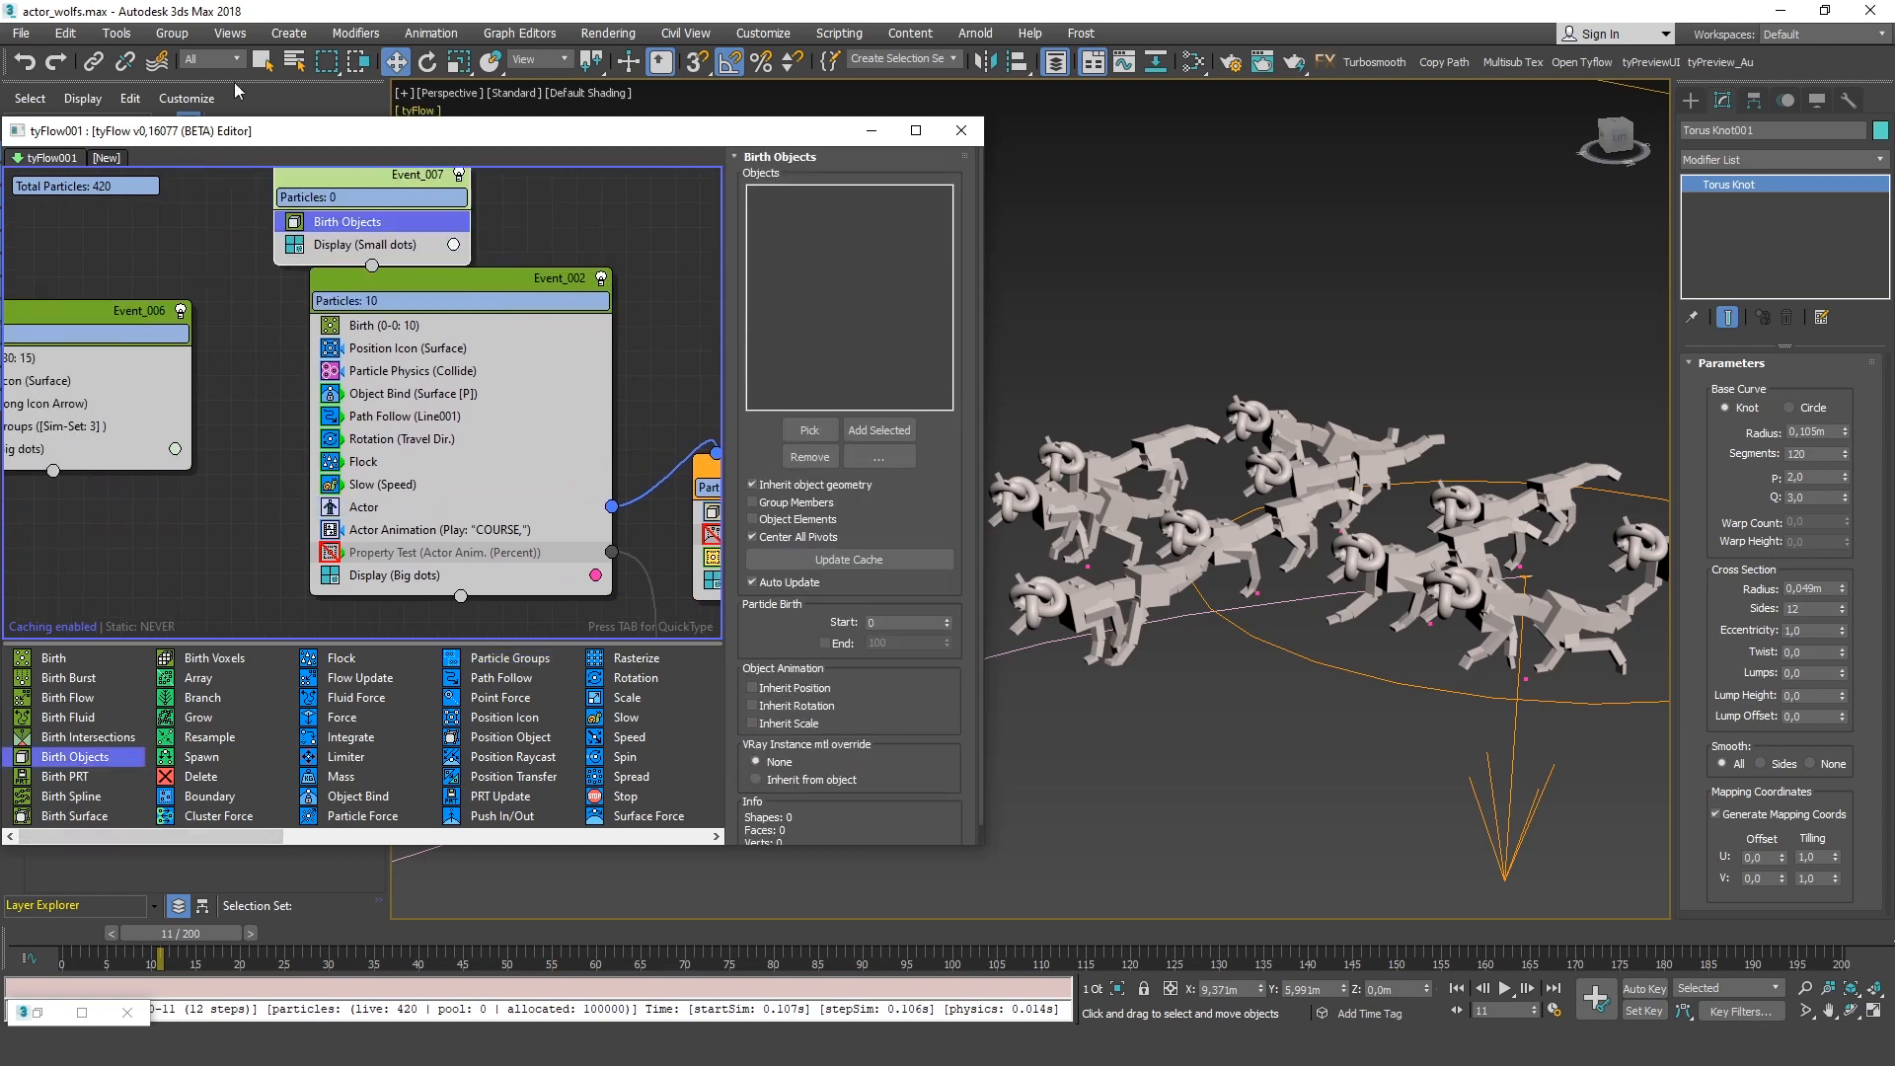
Review the Shape operator's group filter in the RIG event and examine the wolves' substituted heads
middle_drag(458, 366, 211, 338)
middle_drag(473, 485, 525, 501)
click(538, 502)
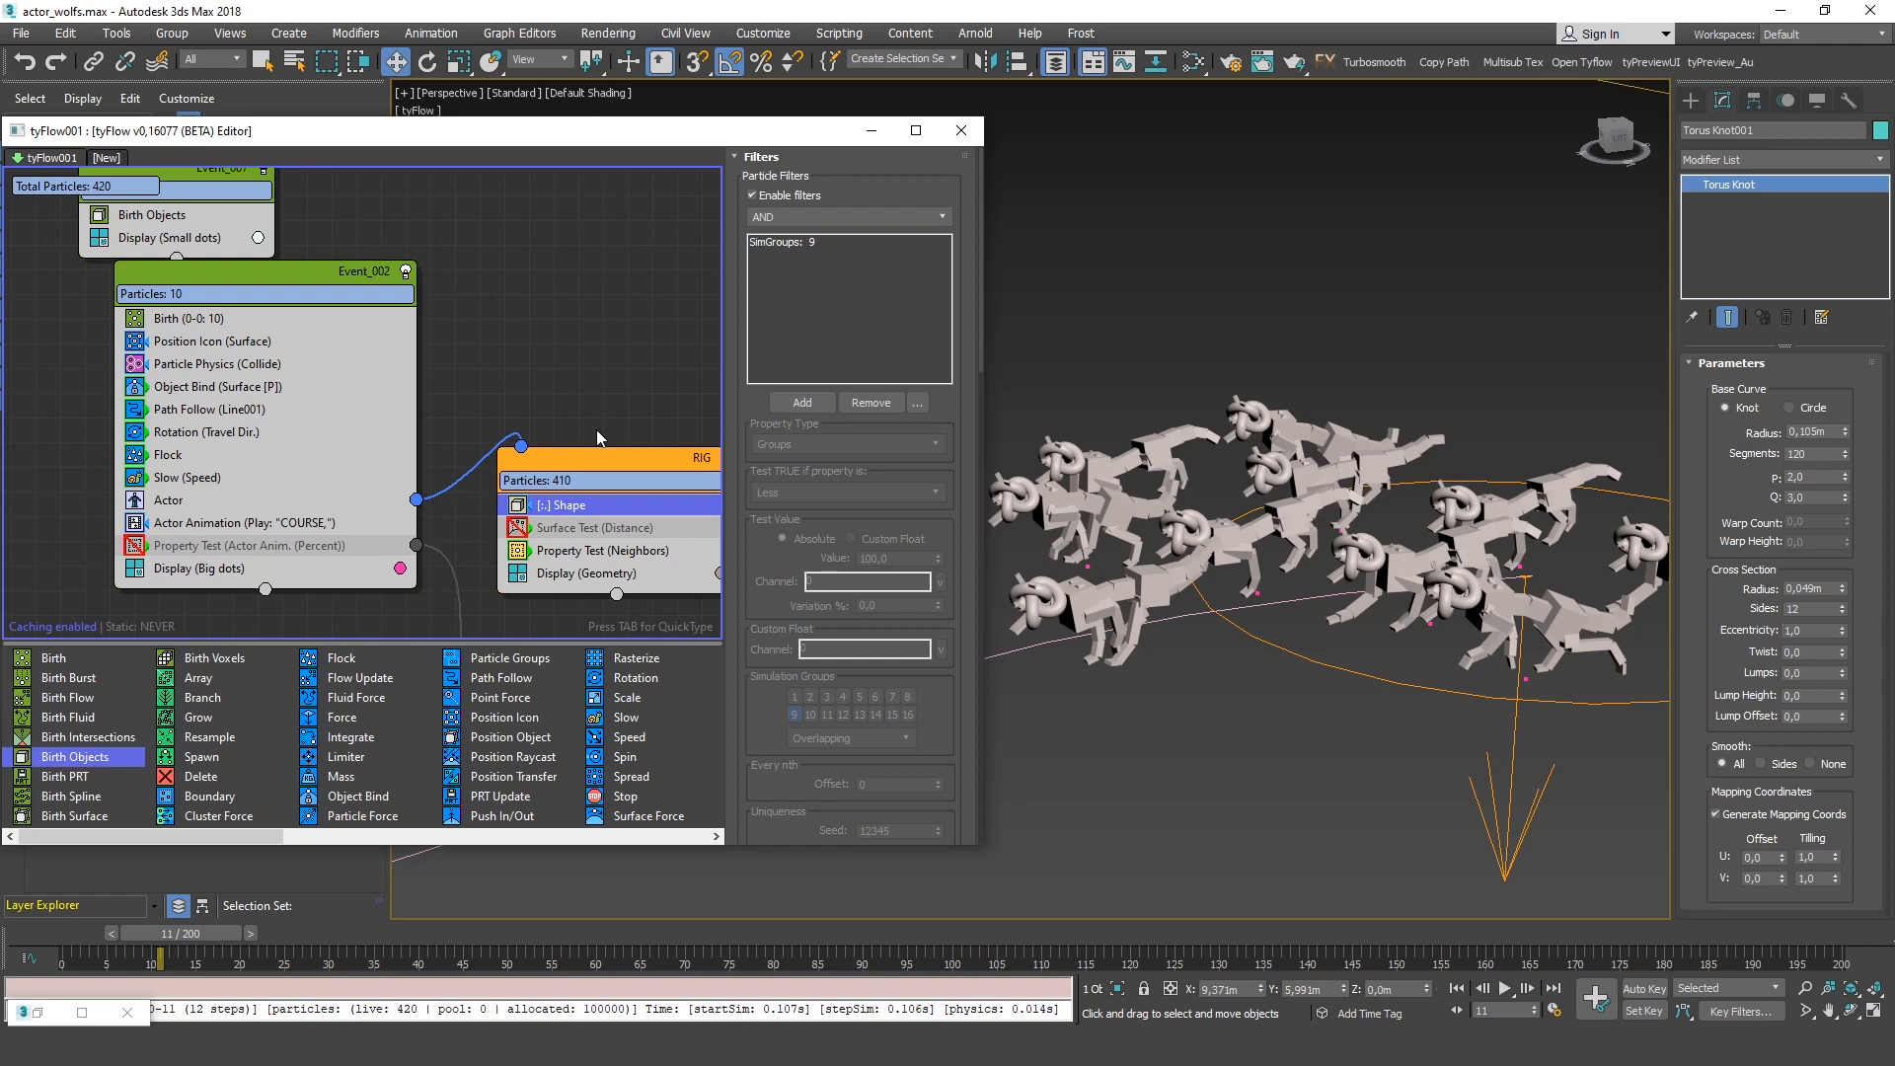
middle_drag(710, 432, 594, 328)
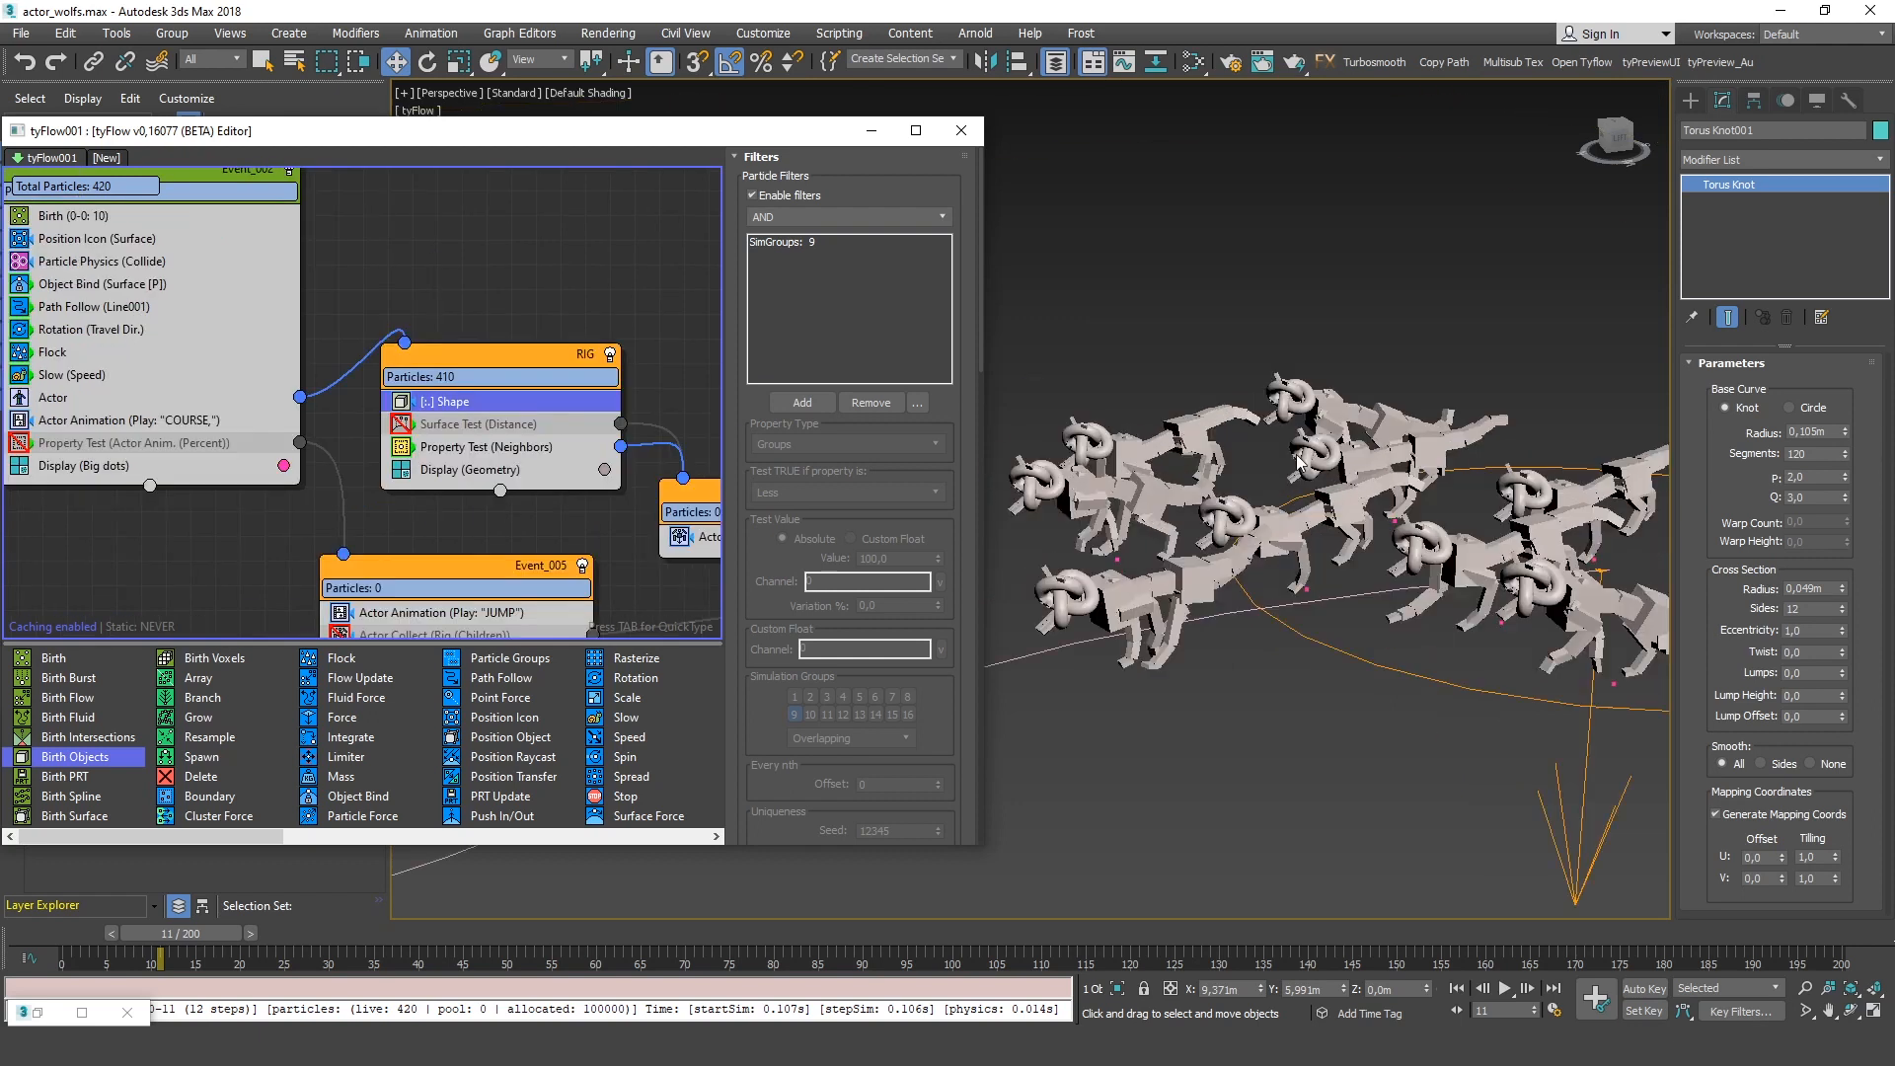
scroll(1458, 508, up, 6)
scroll(1458, 508, down, 8)
alt+middle_drag(1441, 506, 1463, 481)
scroll(1462, 482, up, 3)
scroll(1300, 440, down, 1)
Select the Chest bone of the original wolf rig and browse the modifiers available for it
middle_drag(1283, 456, 1230, 561)
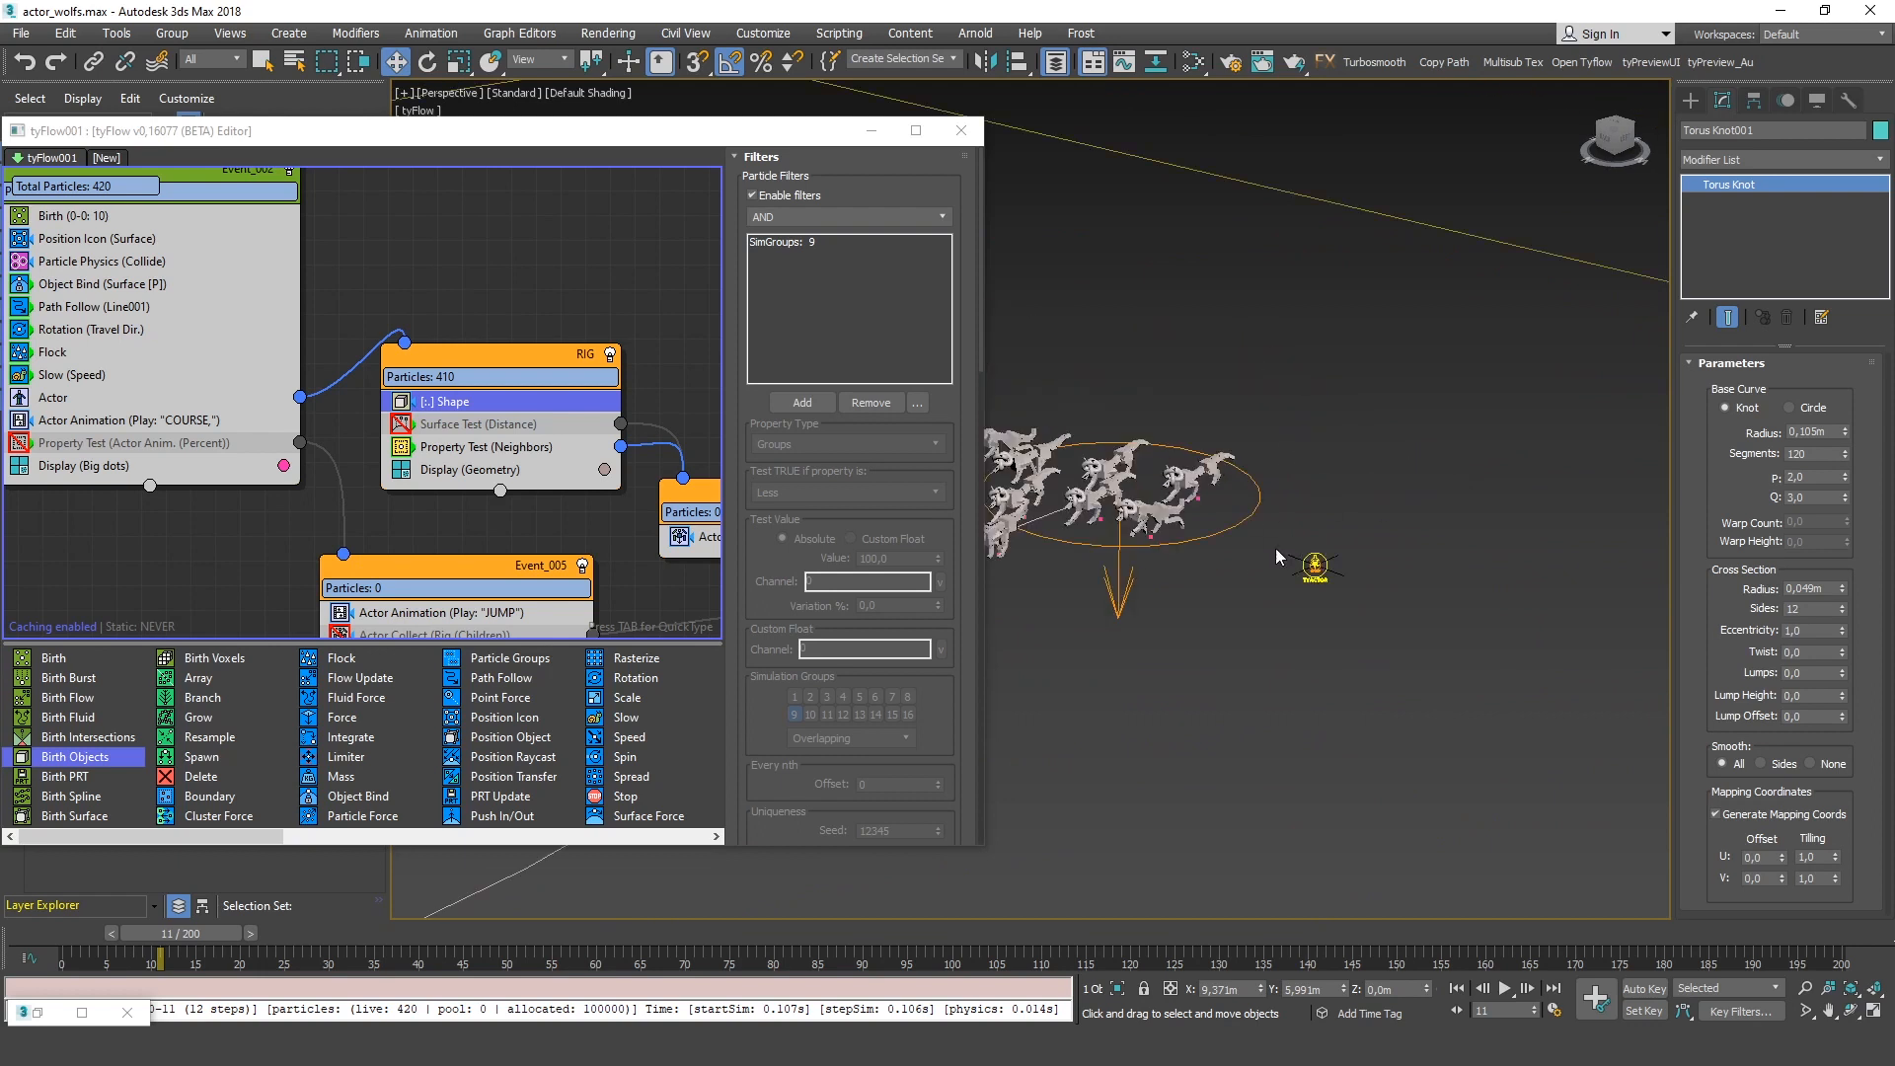
scroll(1275, 549, up, 1)
scroll(1080, 474, up, 2)
scroll(1204, 420, up, 2)
scroll(1210, 417, down, 2)
middle_drag(1127, 439, 1206, 452)
scroll(1254, 518, up, 3)
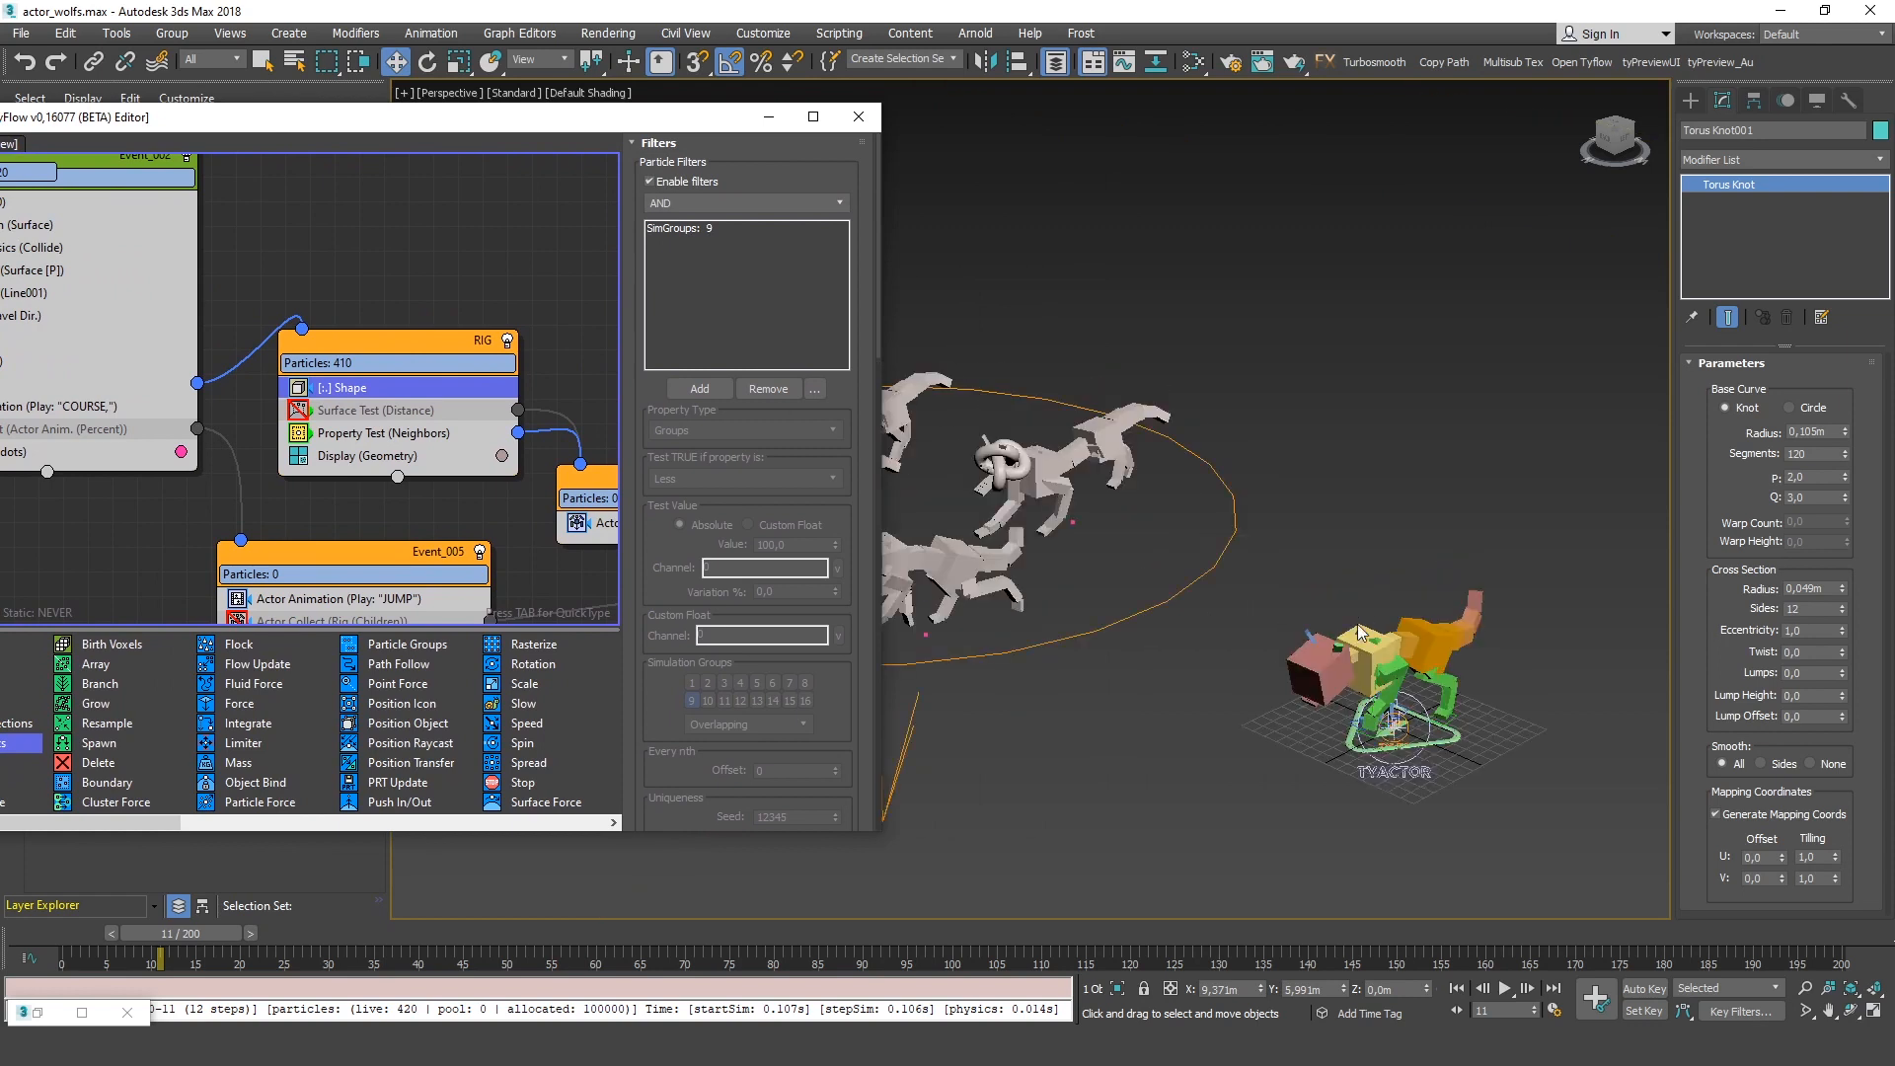
click(1360, 632)
click(1750, 161)
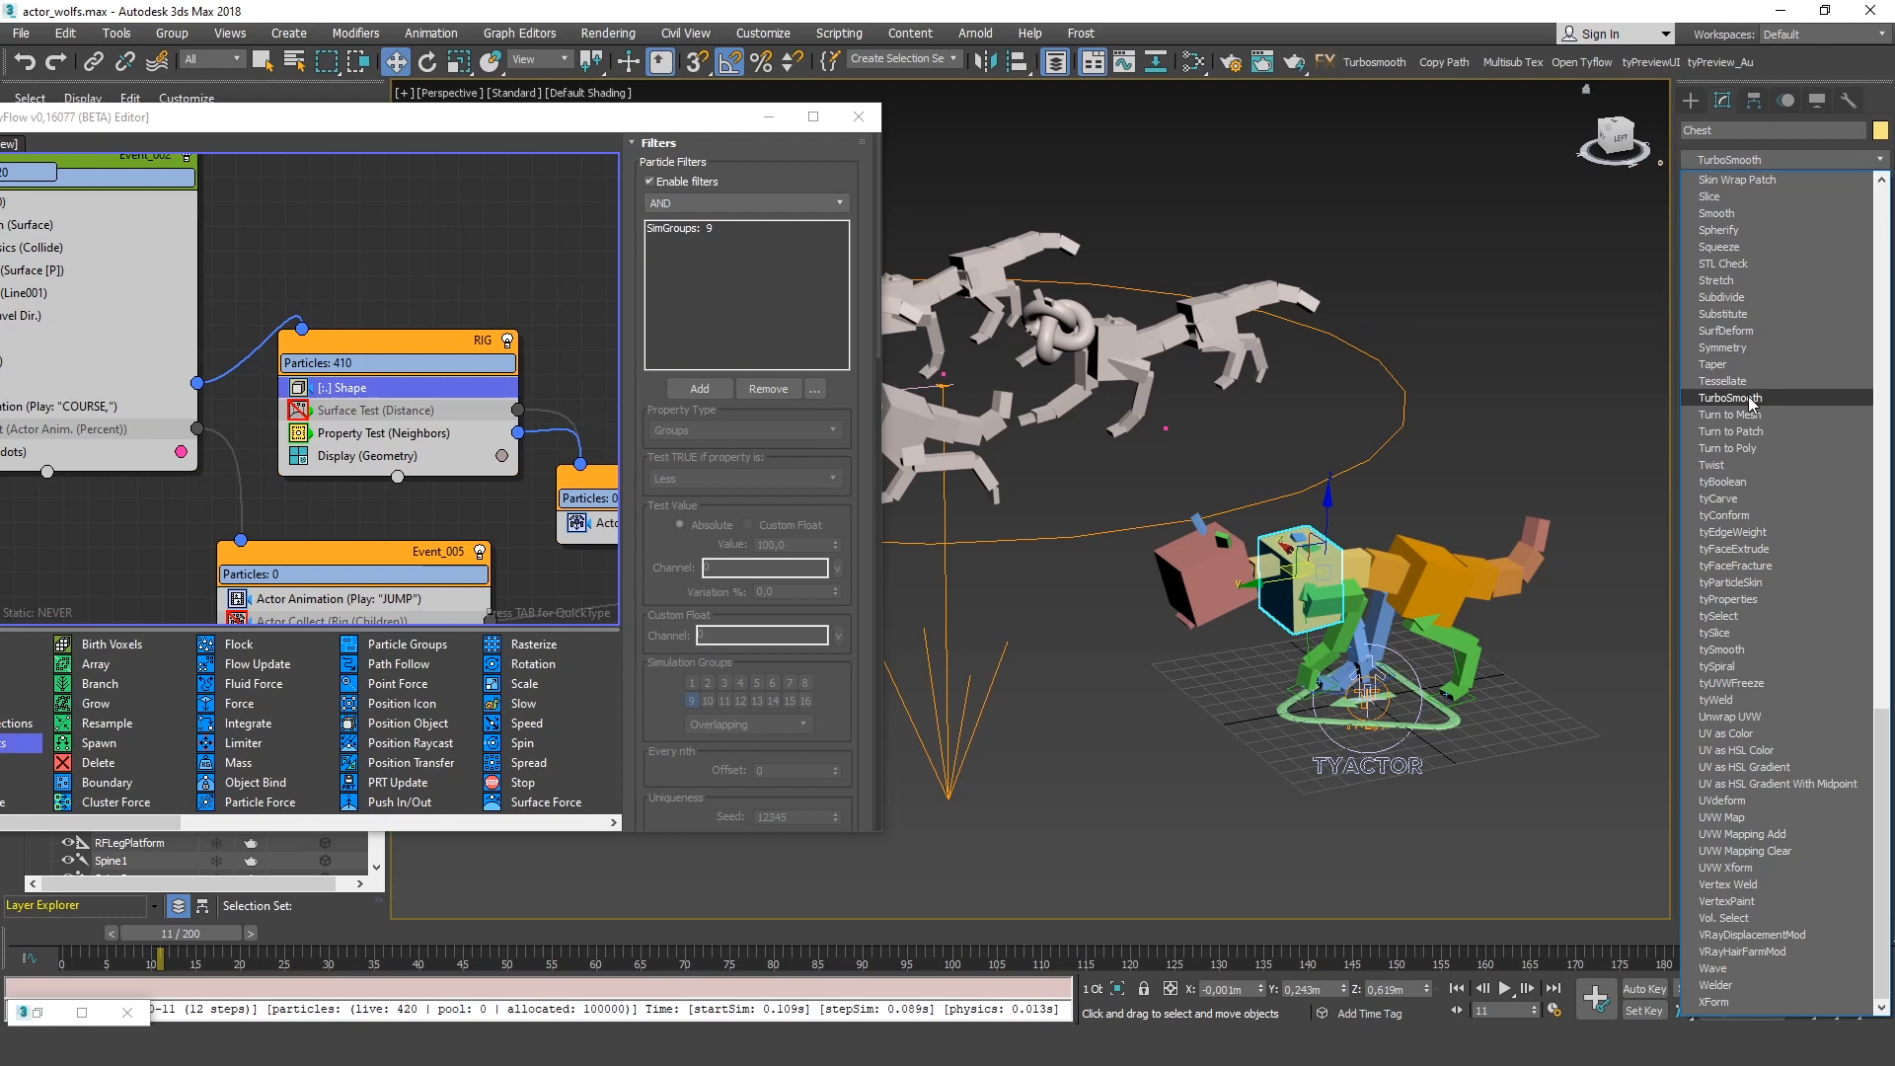
key(Escape)
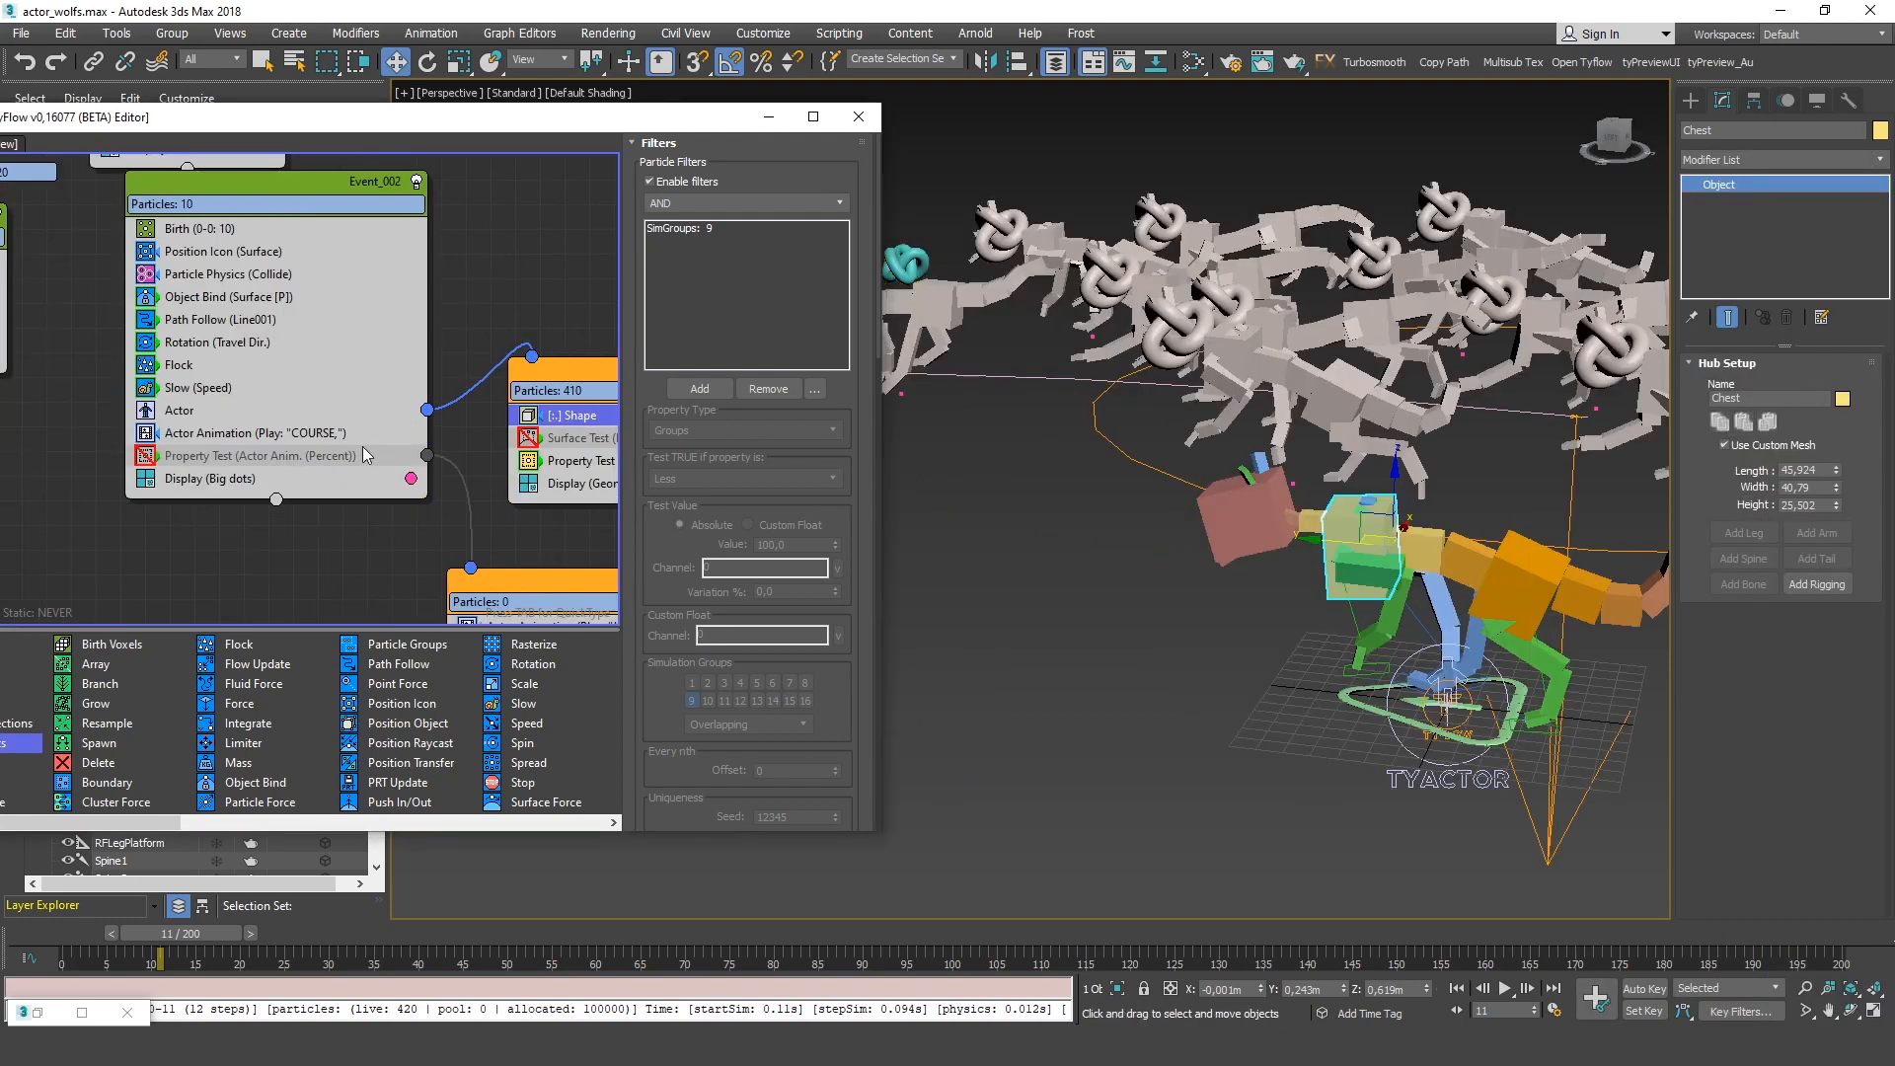
Enable Generate Skinned Meshes in Event_002's Actor operator
click(248, 408)
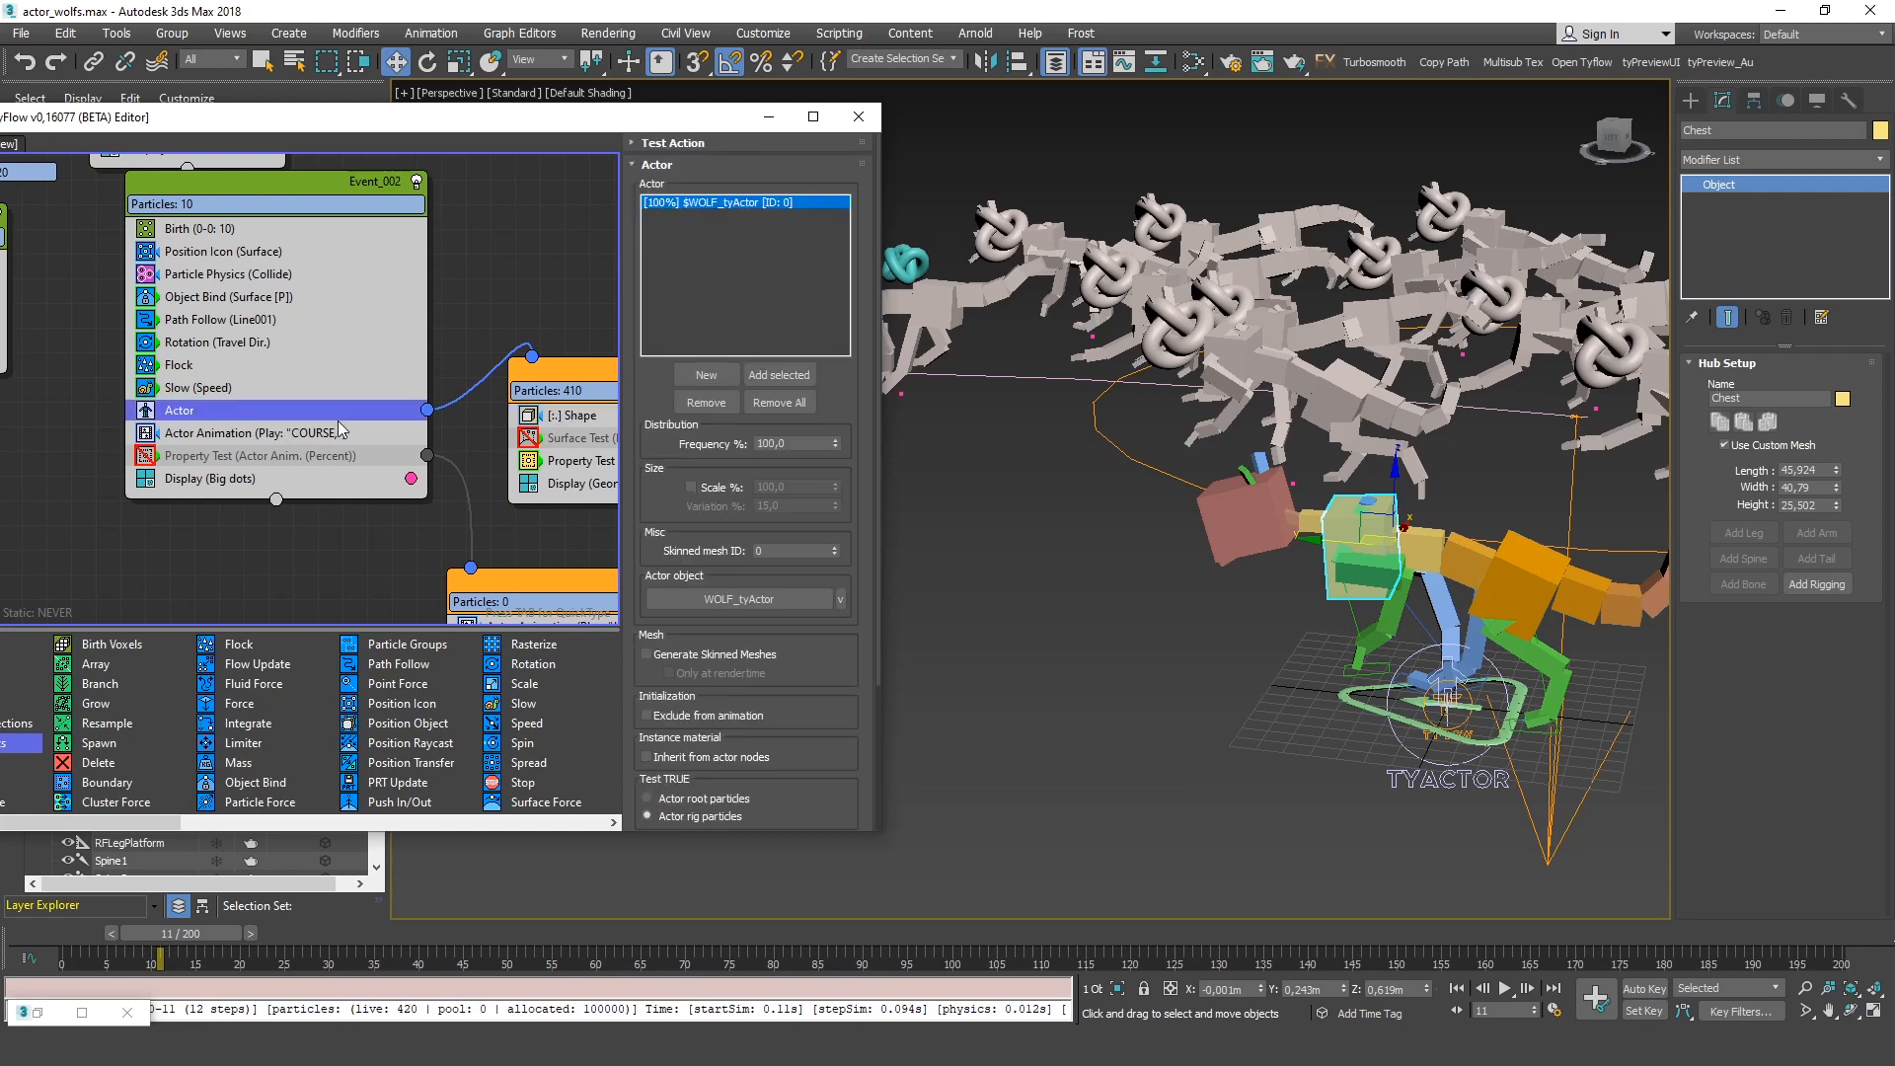
middle_drag(1261, 678, 1234, 566)
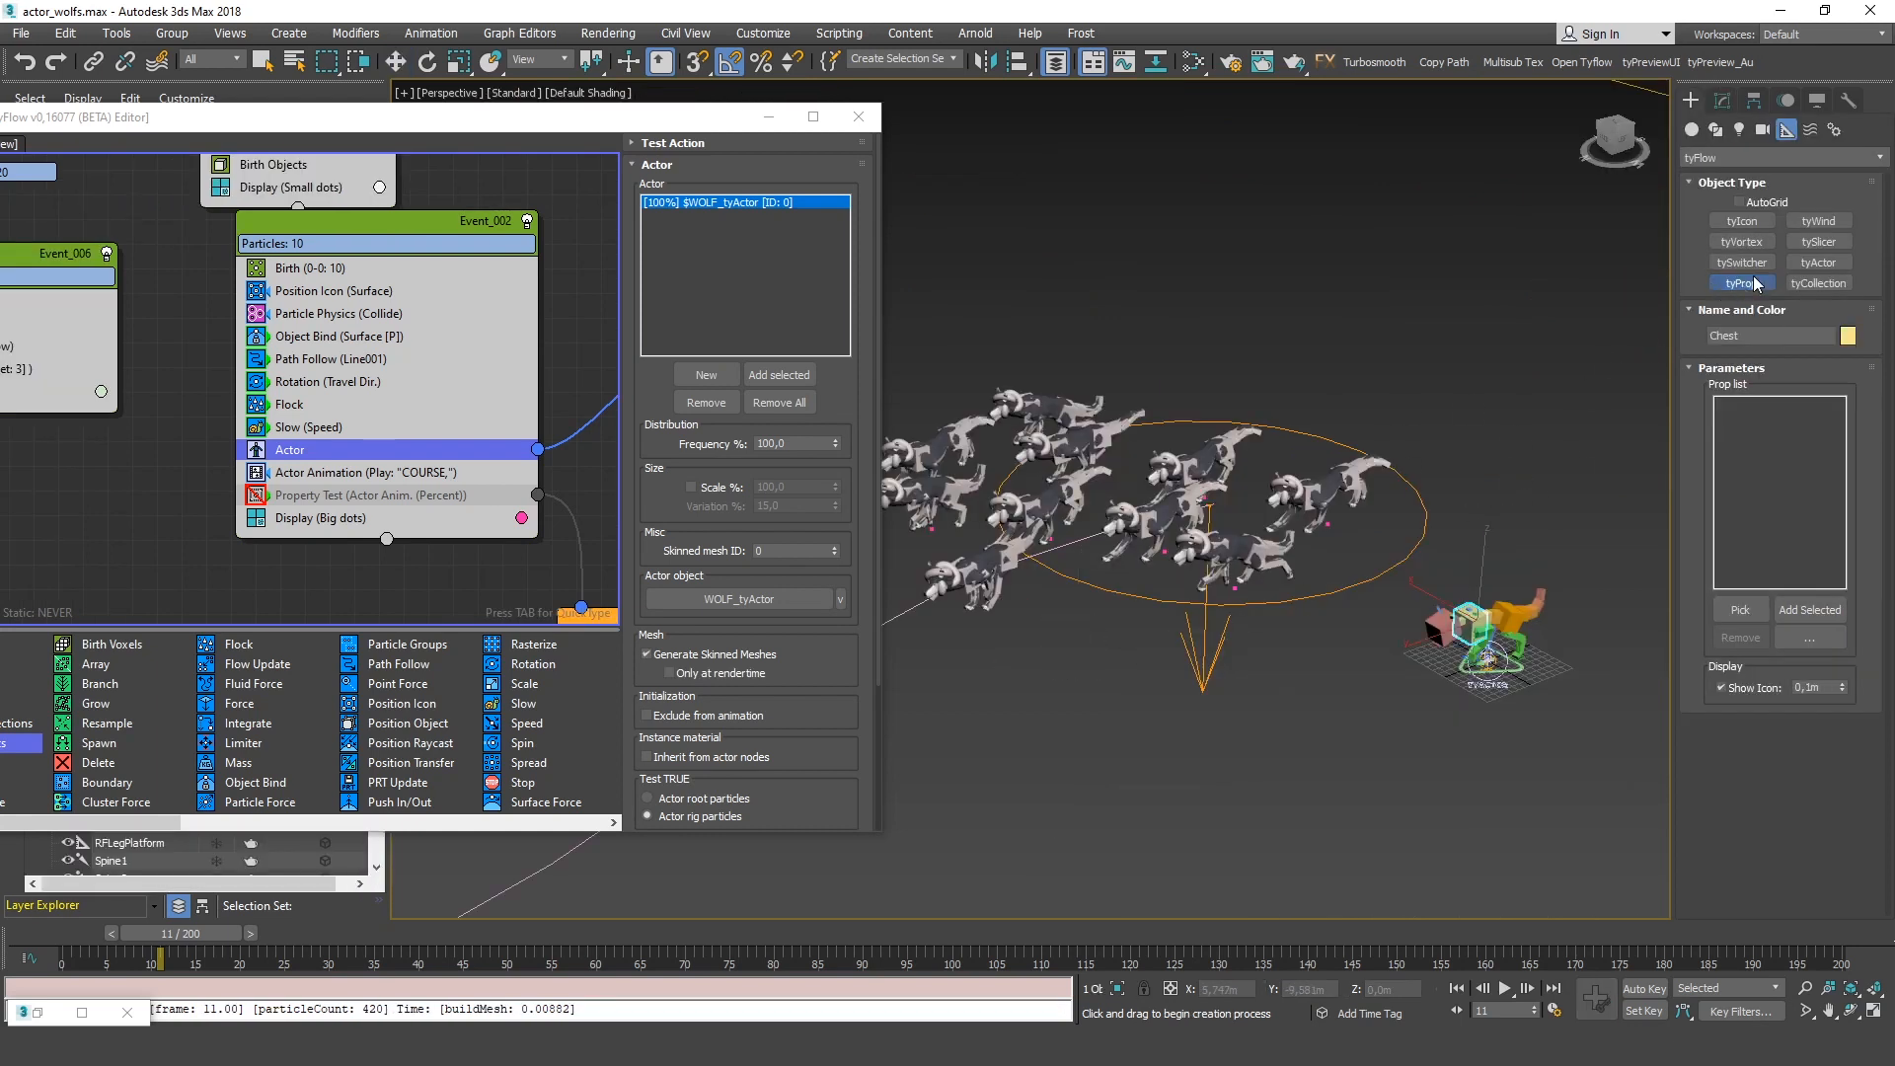
Create a tyProp at the original wolf rig's head with Cylinder001 and Cone001 in its prop list
drag(1436, 446, 1423, 398)
mouse_move(1464, 434)
alt+middle_down()
mouse_move(1436, 447)
mouse_move(1466, 479)
alt+middle_up()
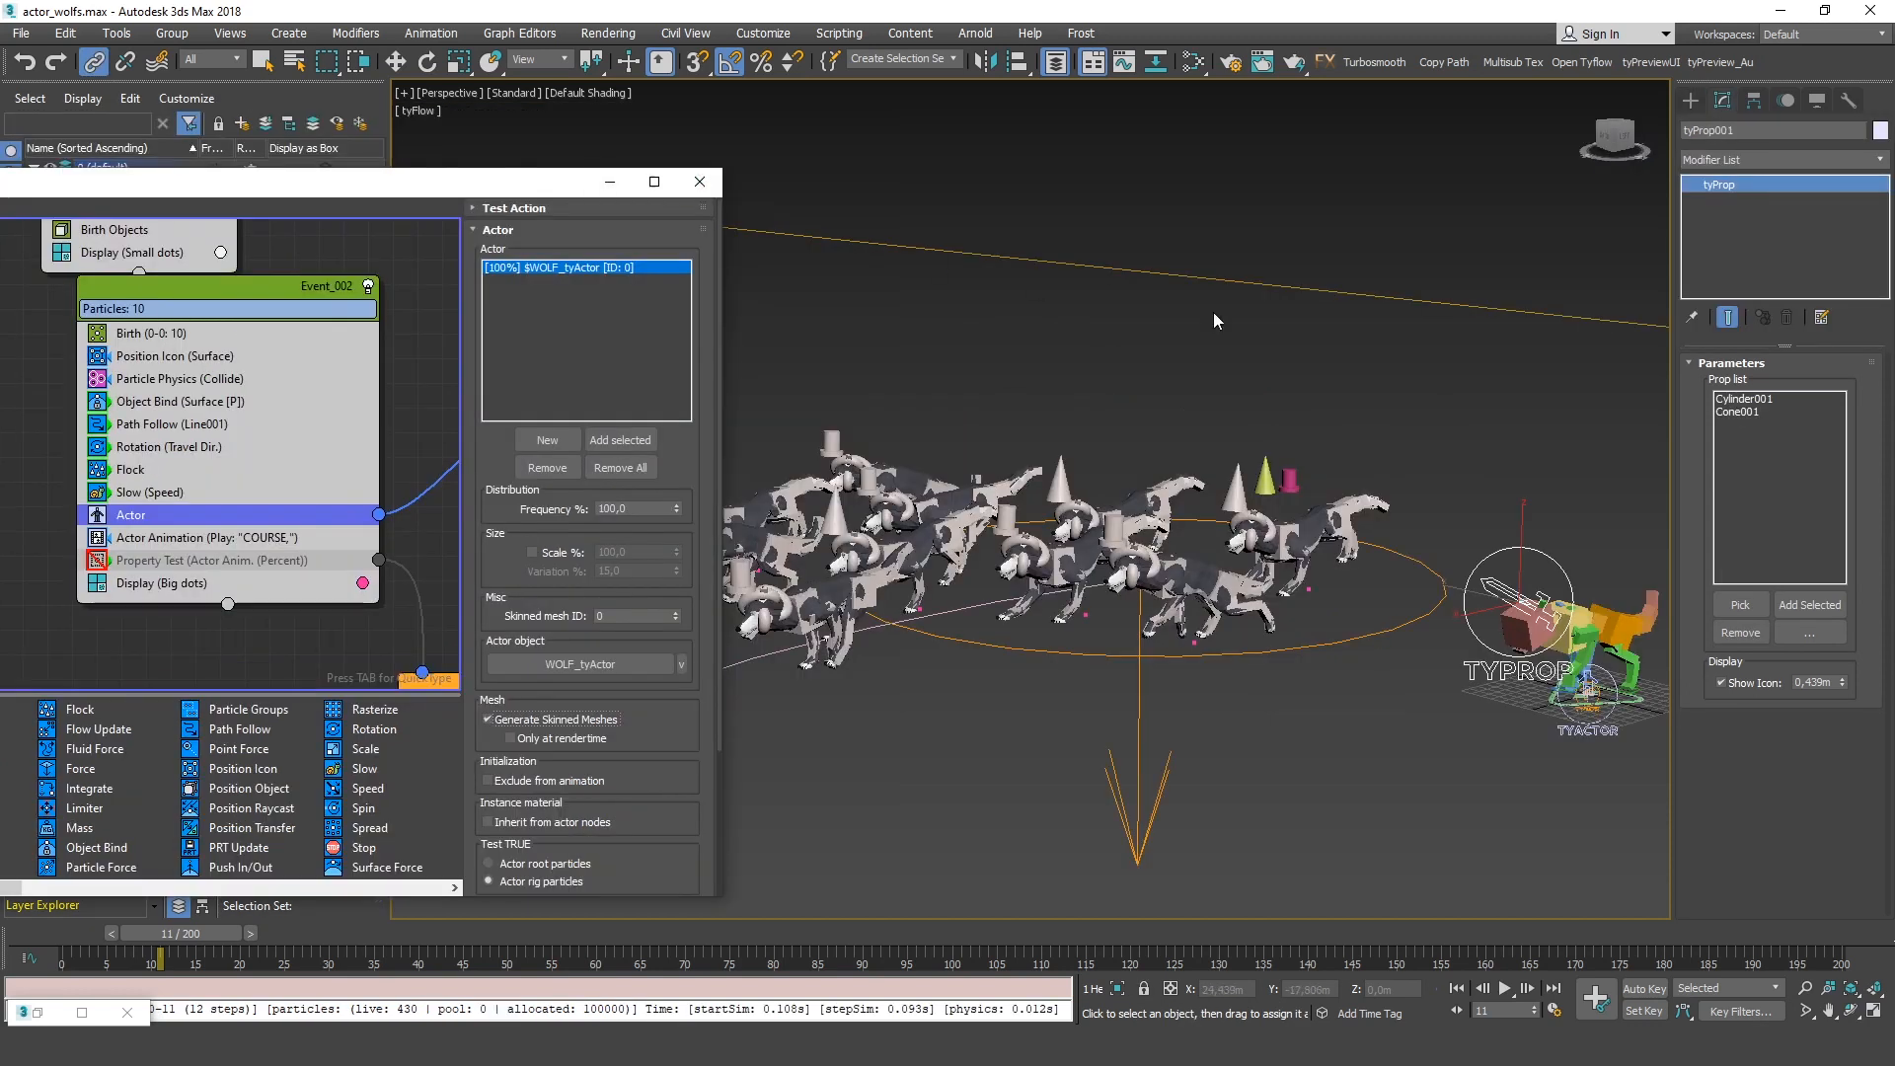
scroll(1495, 410, up, 3)
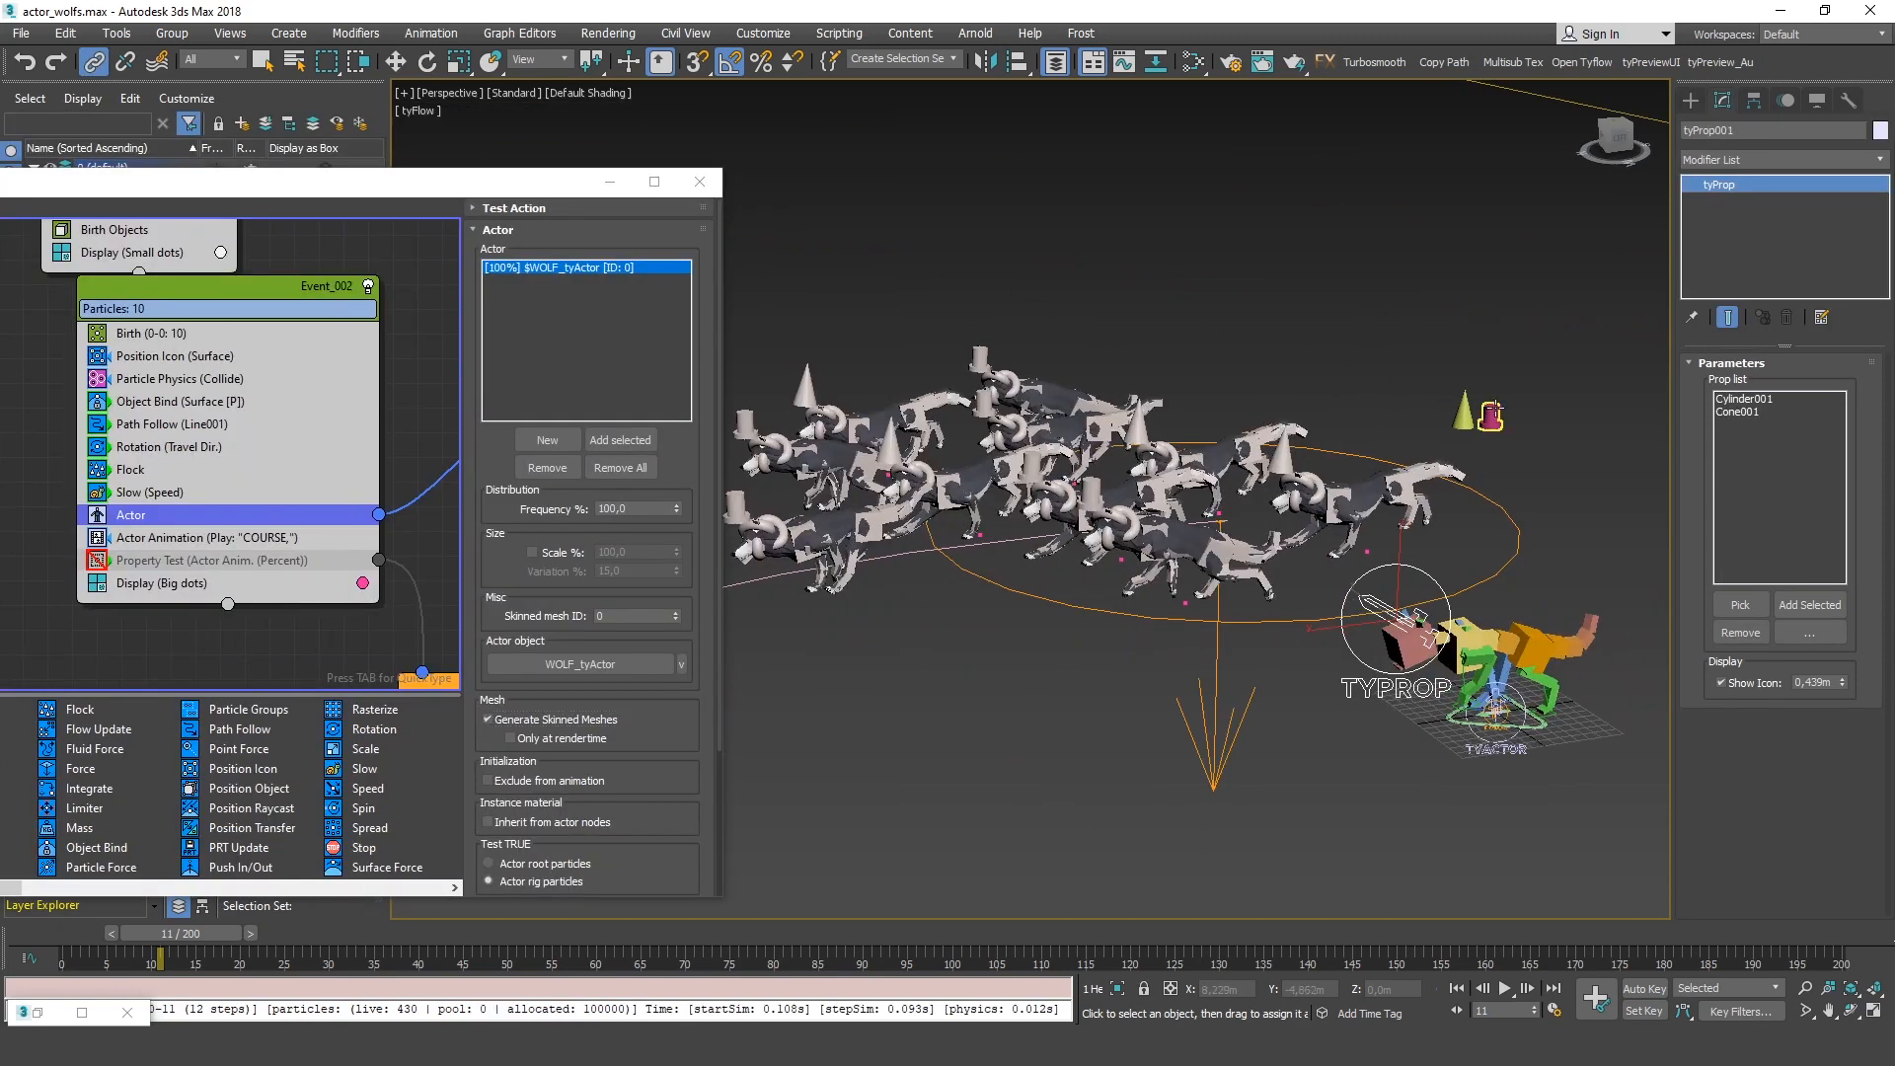
Examine the cone and cylinder source objects and the tyProp that distributes them over the wolves' heads
key(q)
drag(1553, 321, 1335, 475)
scroll(1397, 454, down, 5)
alt+middle_drag(1362, 484, 1210, 709)
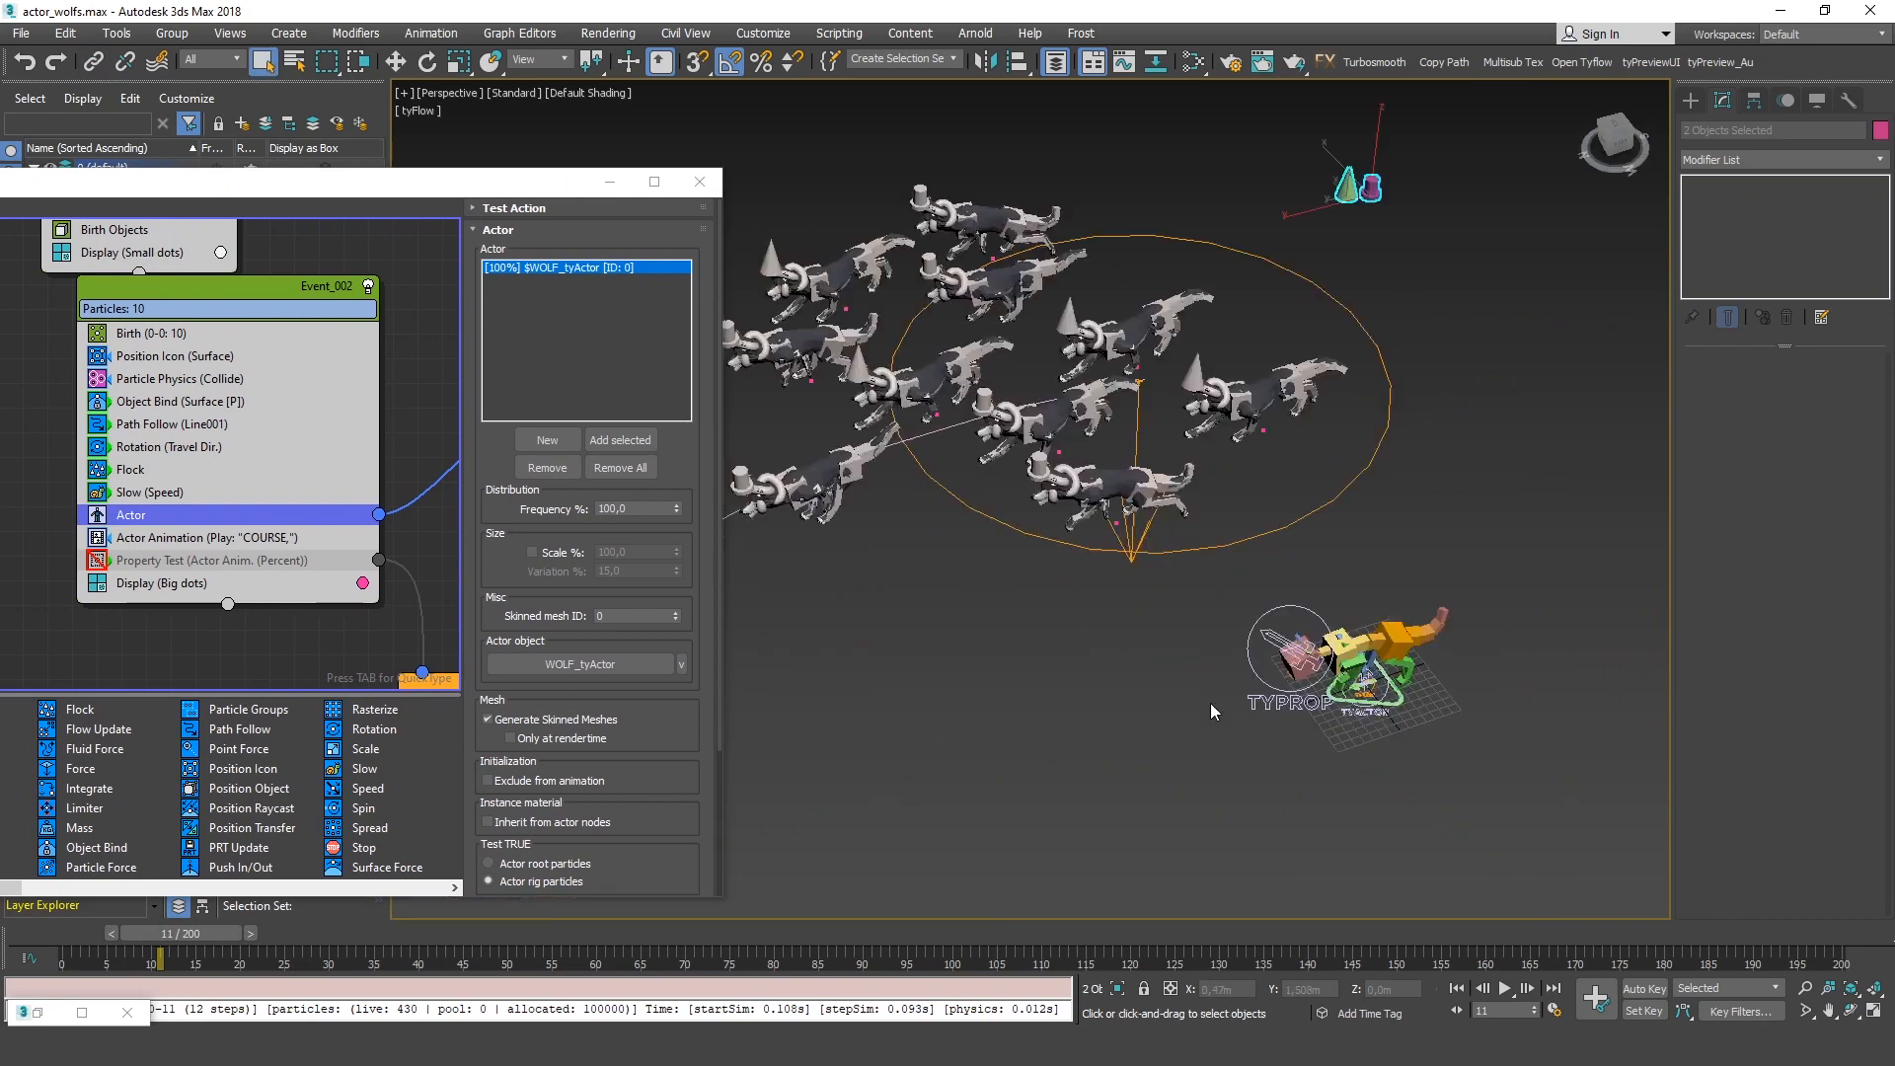
scroll(1212, 708, up, 2)
click(1281, 627)
middle_drag(1349, 132, 1295, 232)
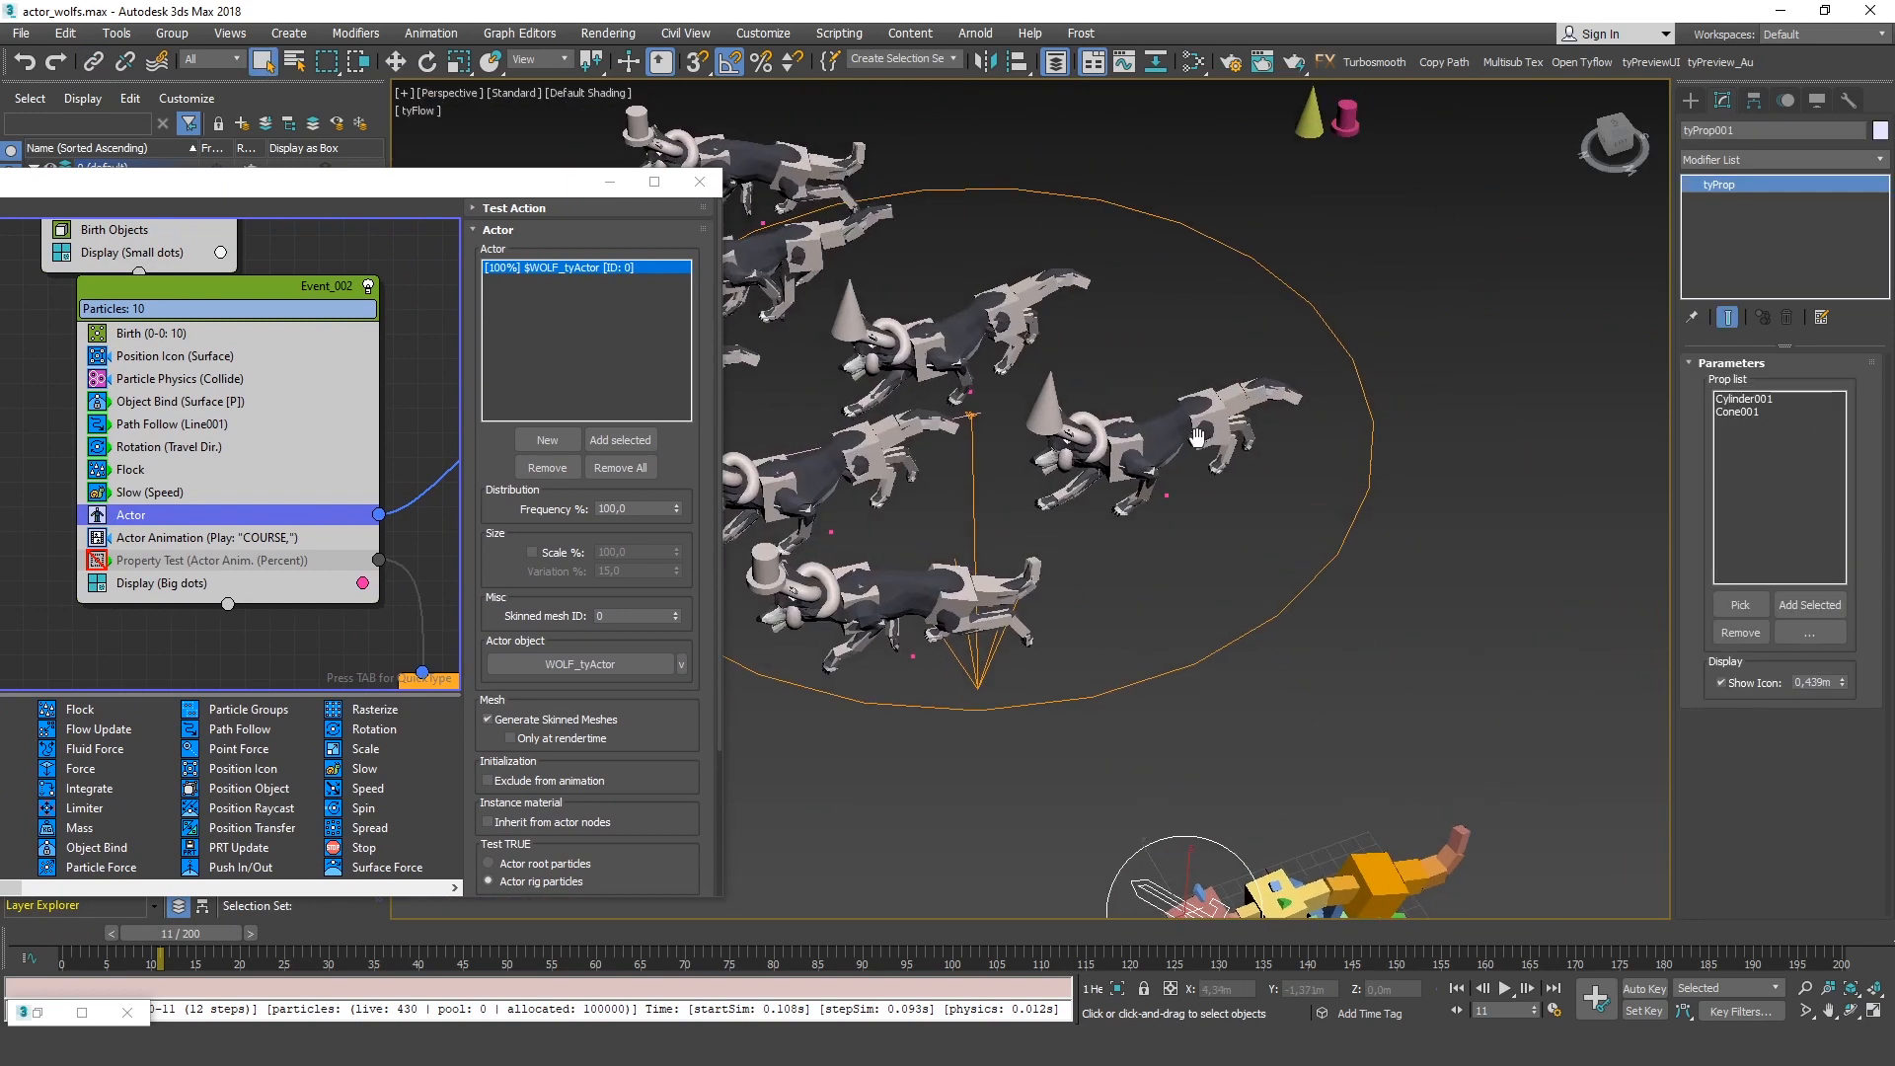
drag(1291, 86, 1374, 187)
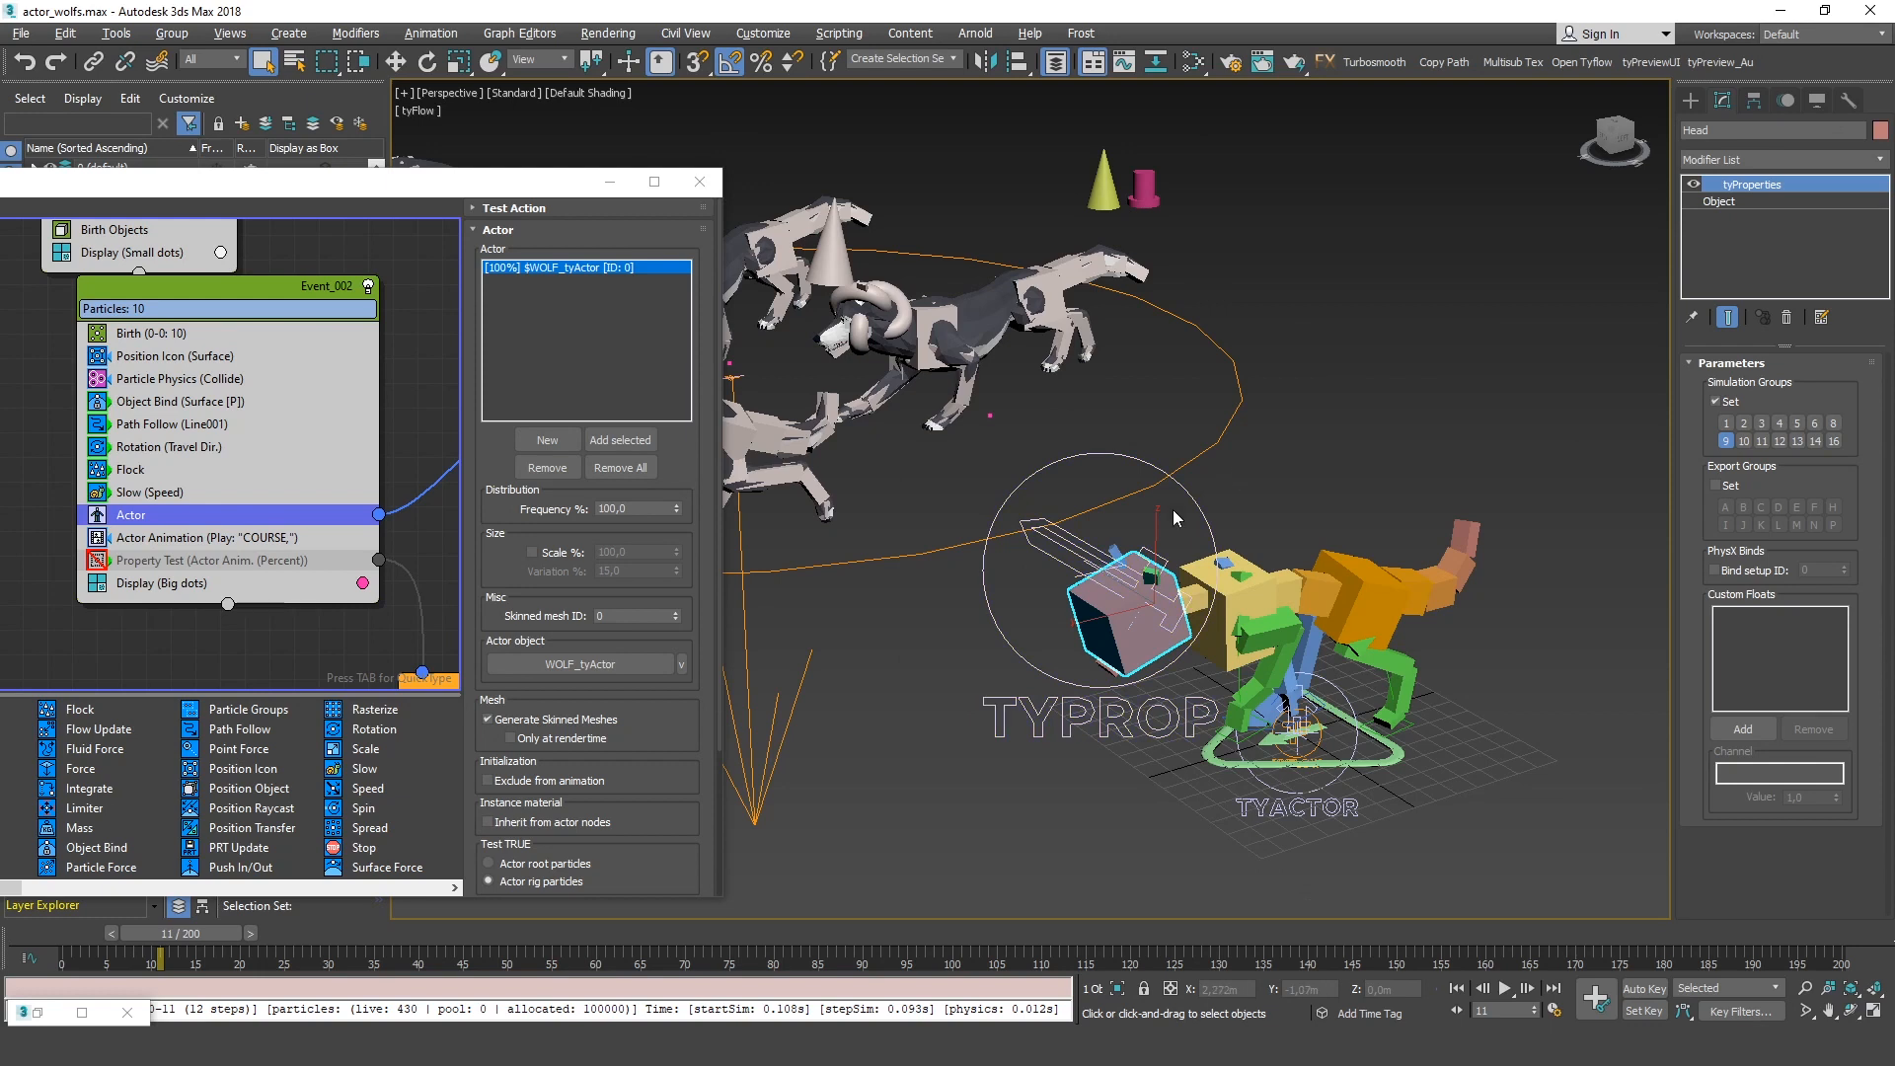
Inspect the tyProp at the Head bone and its entry among WOLF_tyActor's actor rig nodes
click(1240, 458)
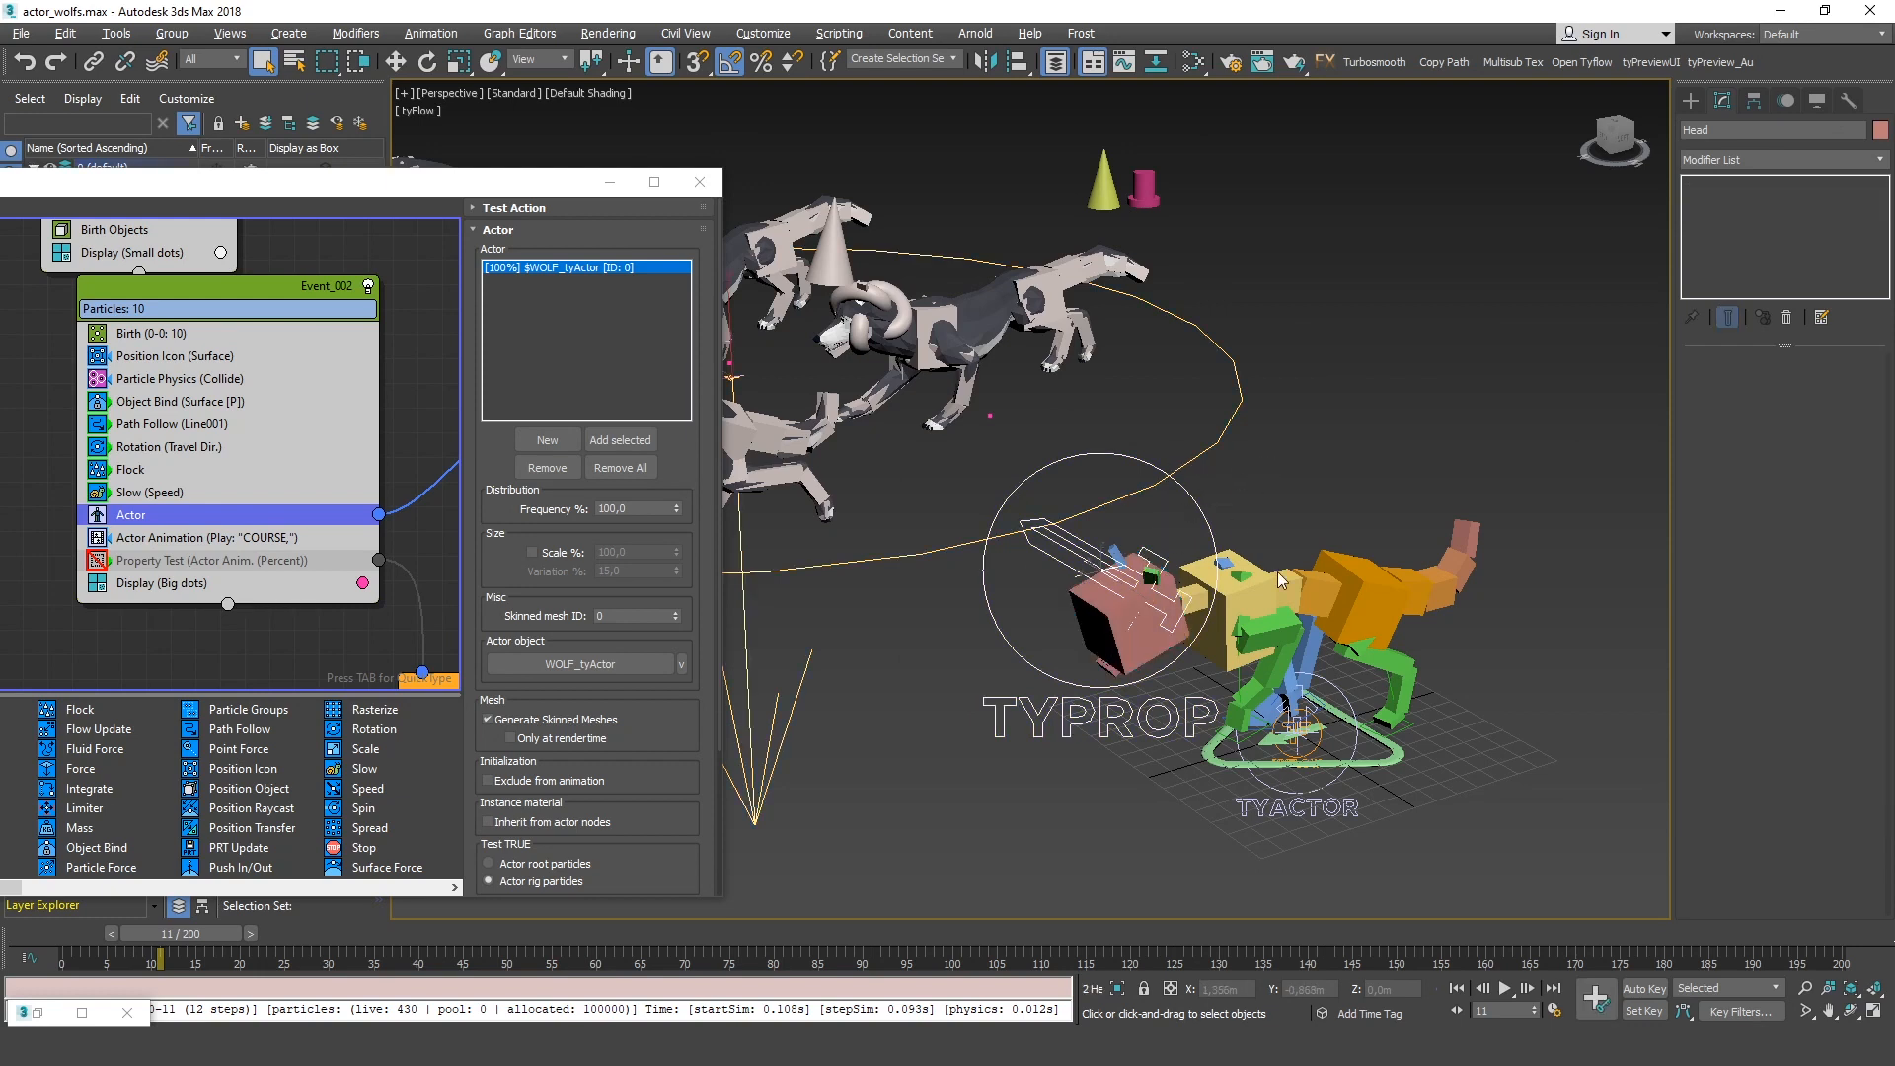
click(1079, 578)
scroll(1076, 580, up, 2)
alt+middle_drag(1076, 581, 1205, 552)
click(1323, 775)
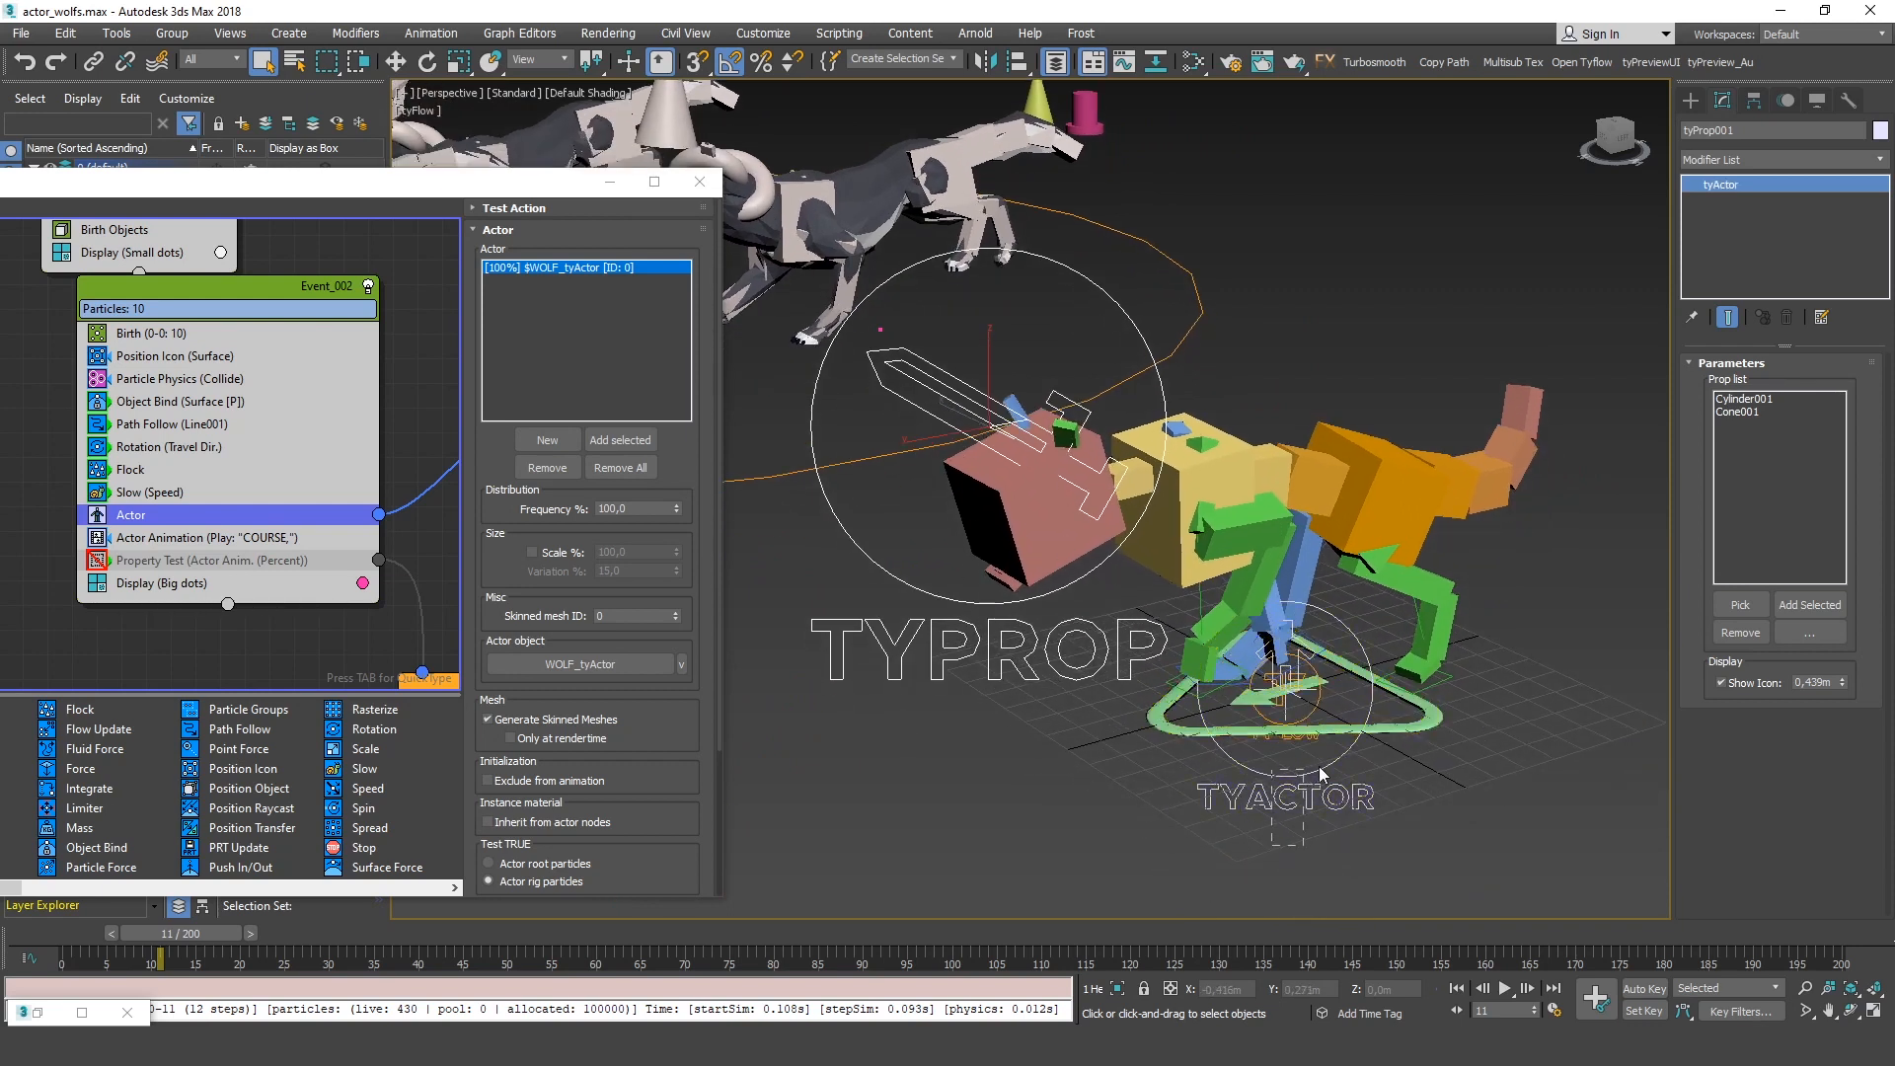
click(1737, 413)
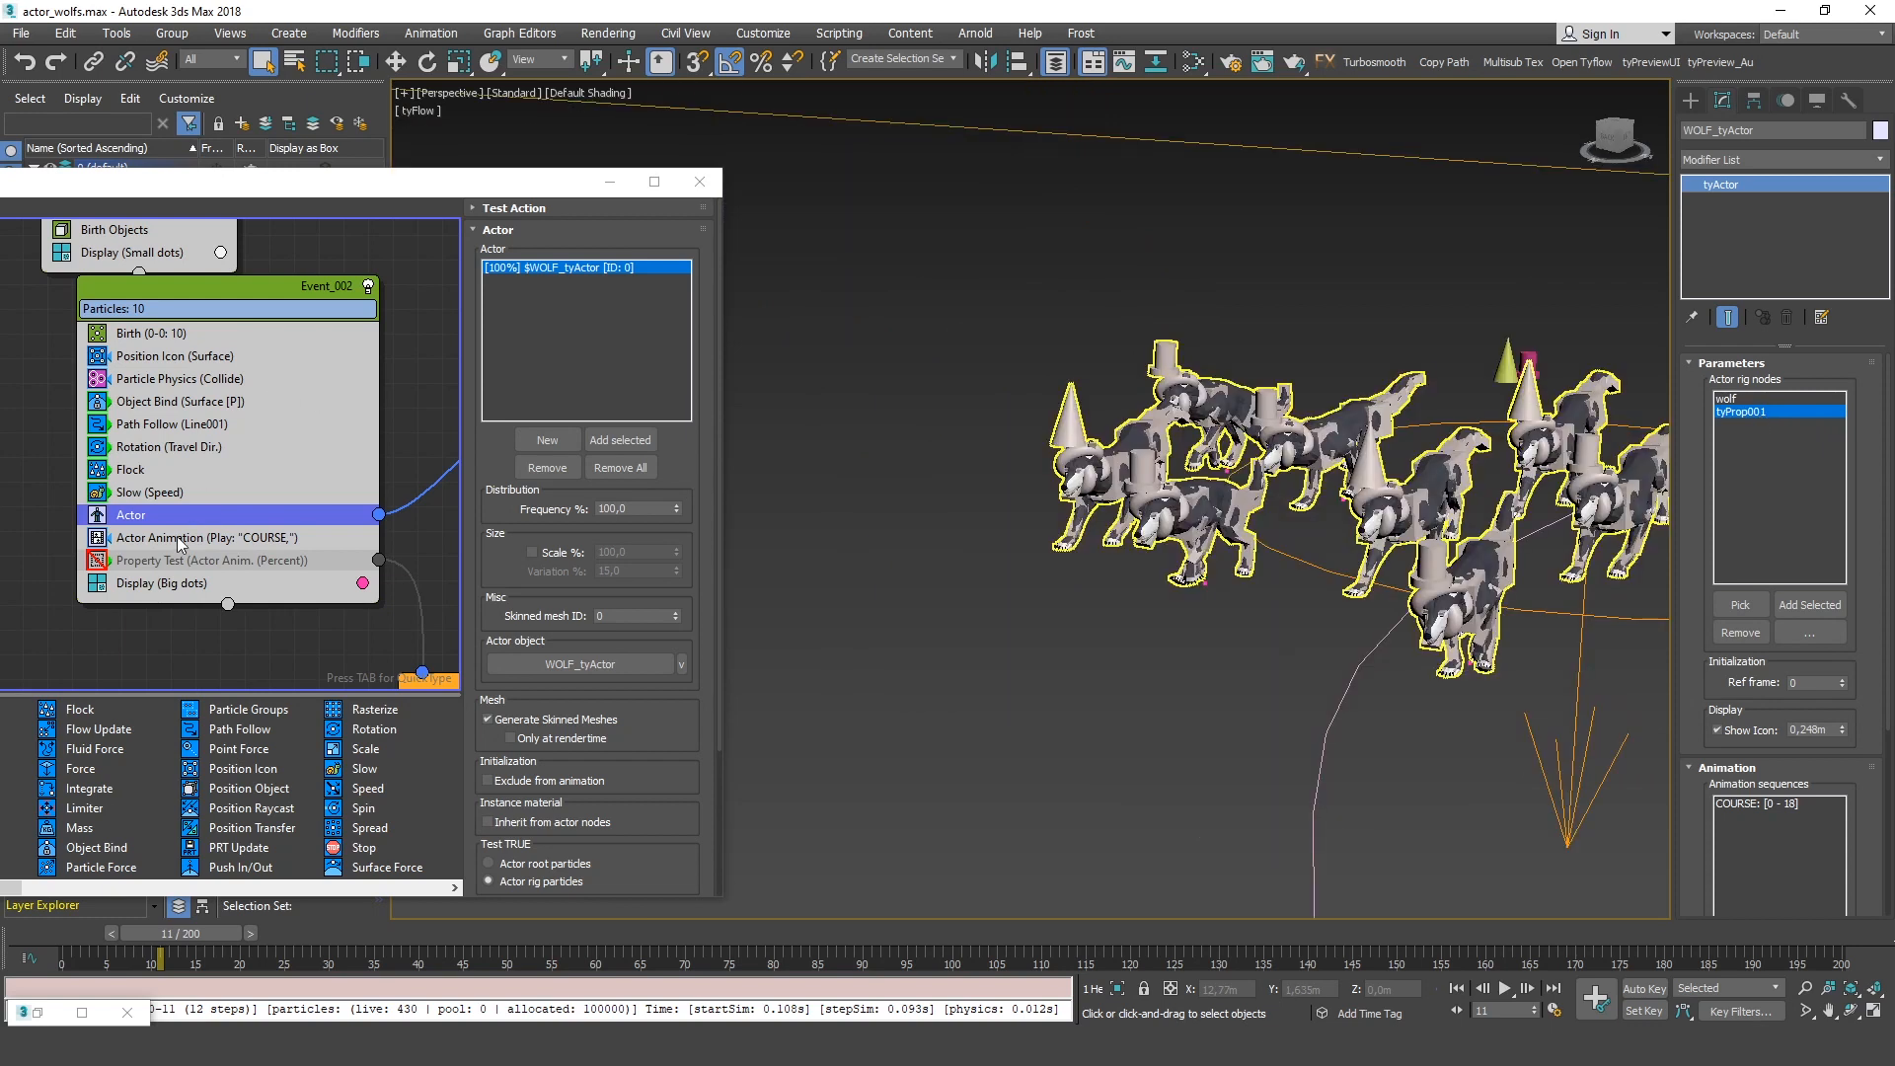
Disable Generate Skinned Meshes in Event_002's Actor and examine the rig particles with their props
click(512, 720)
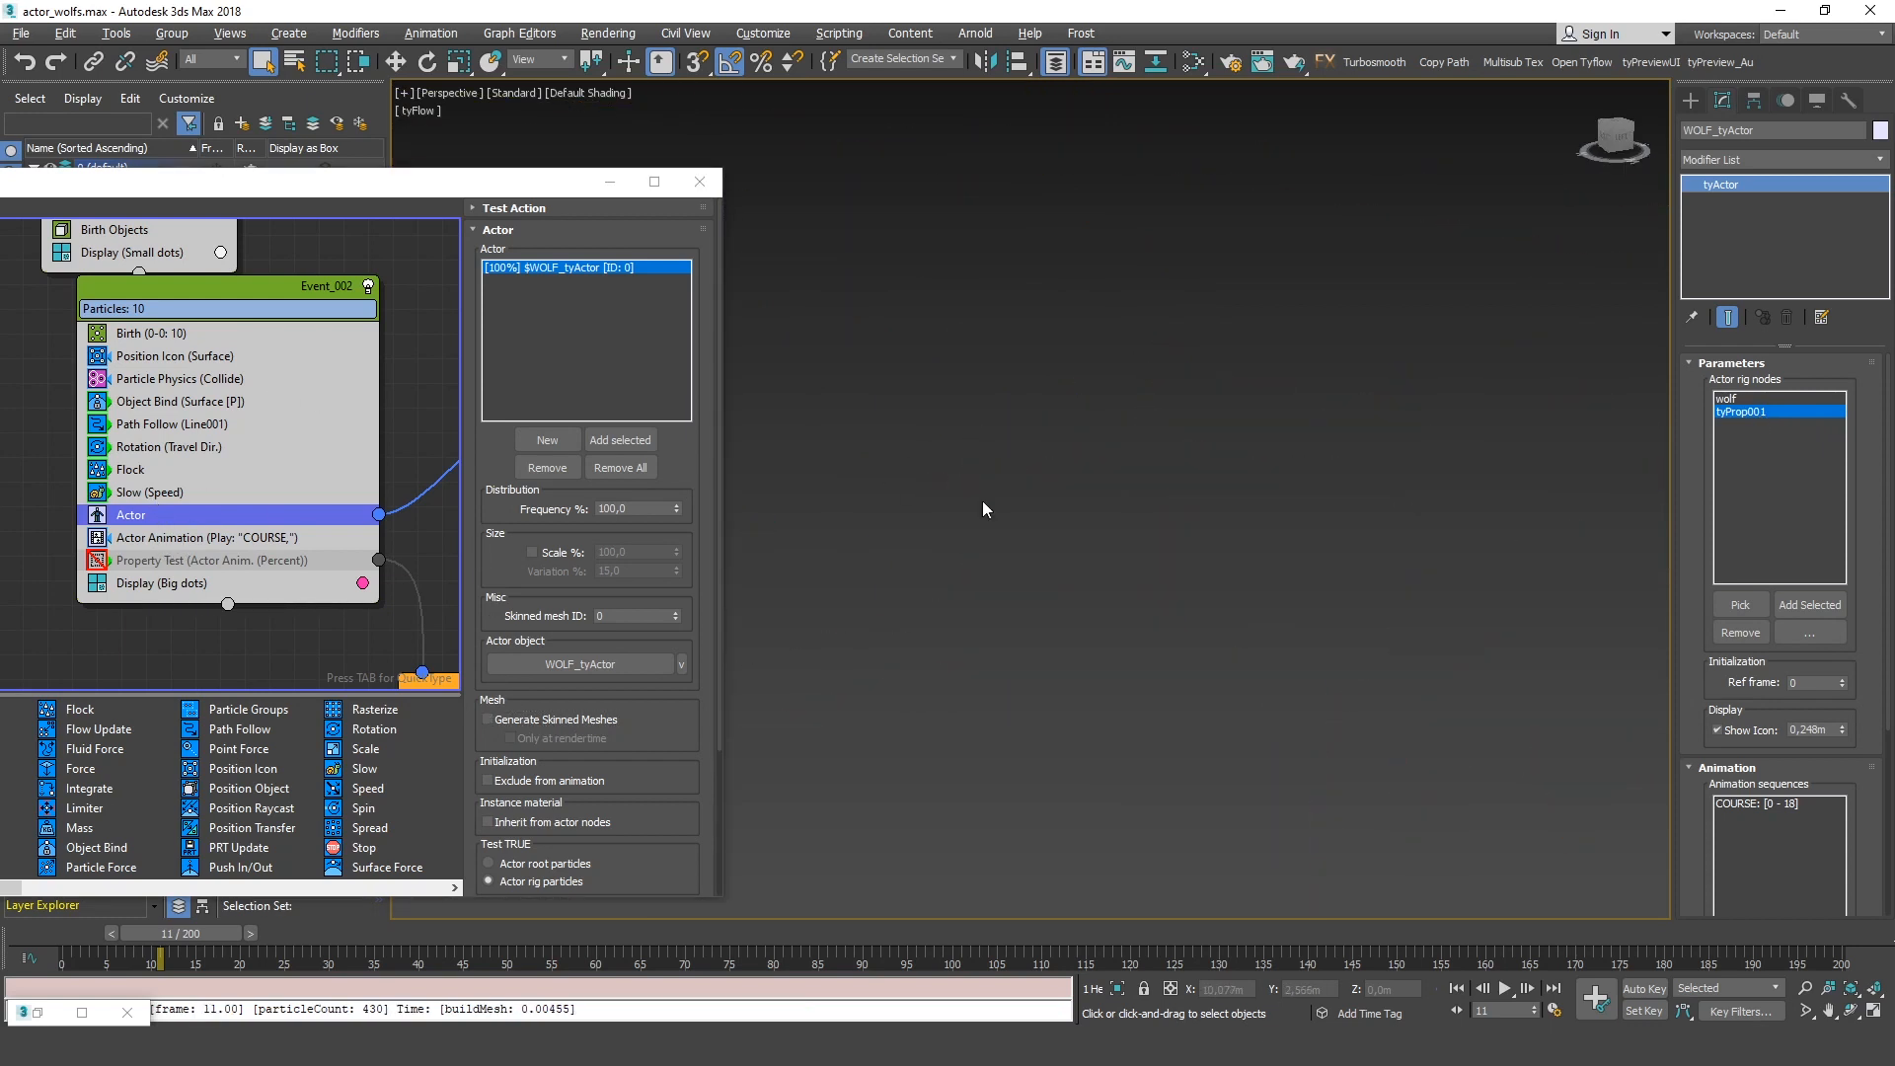
scroll(987, 505, up, 5)
scroll(1294, 526, down, 3)
alt+middle_drag(1294, 526, 1246, 510)
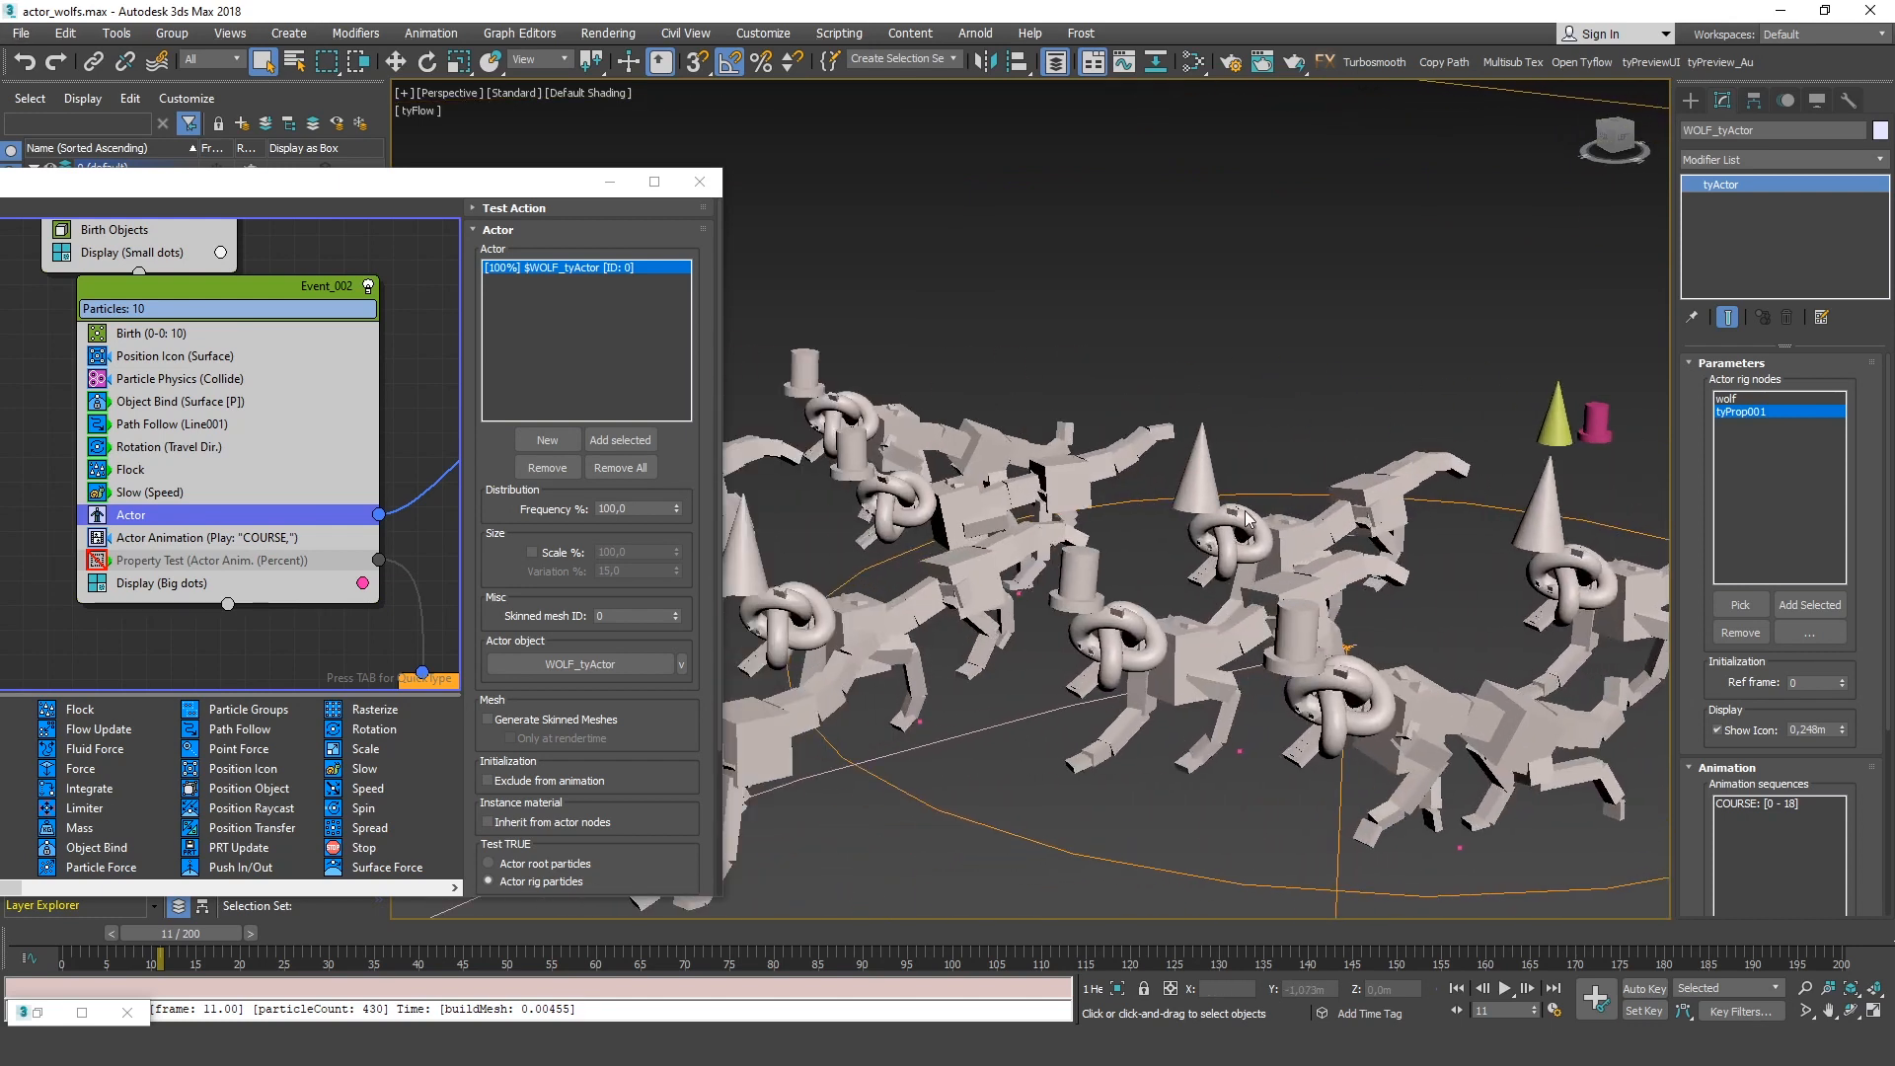
Select the tyProp and display the Actor operator's settings in Event_002
scroll(1245, 510, down, 2)
click(1329, 409)
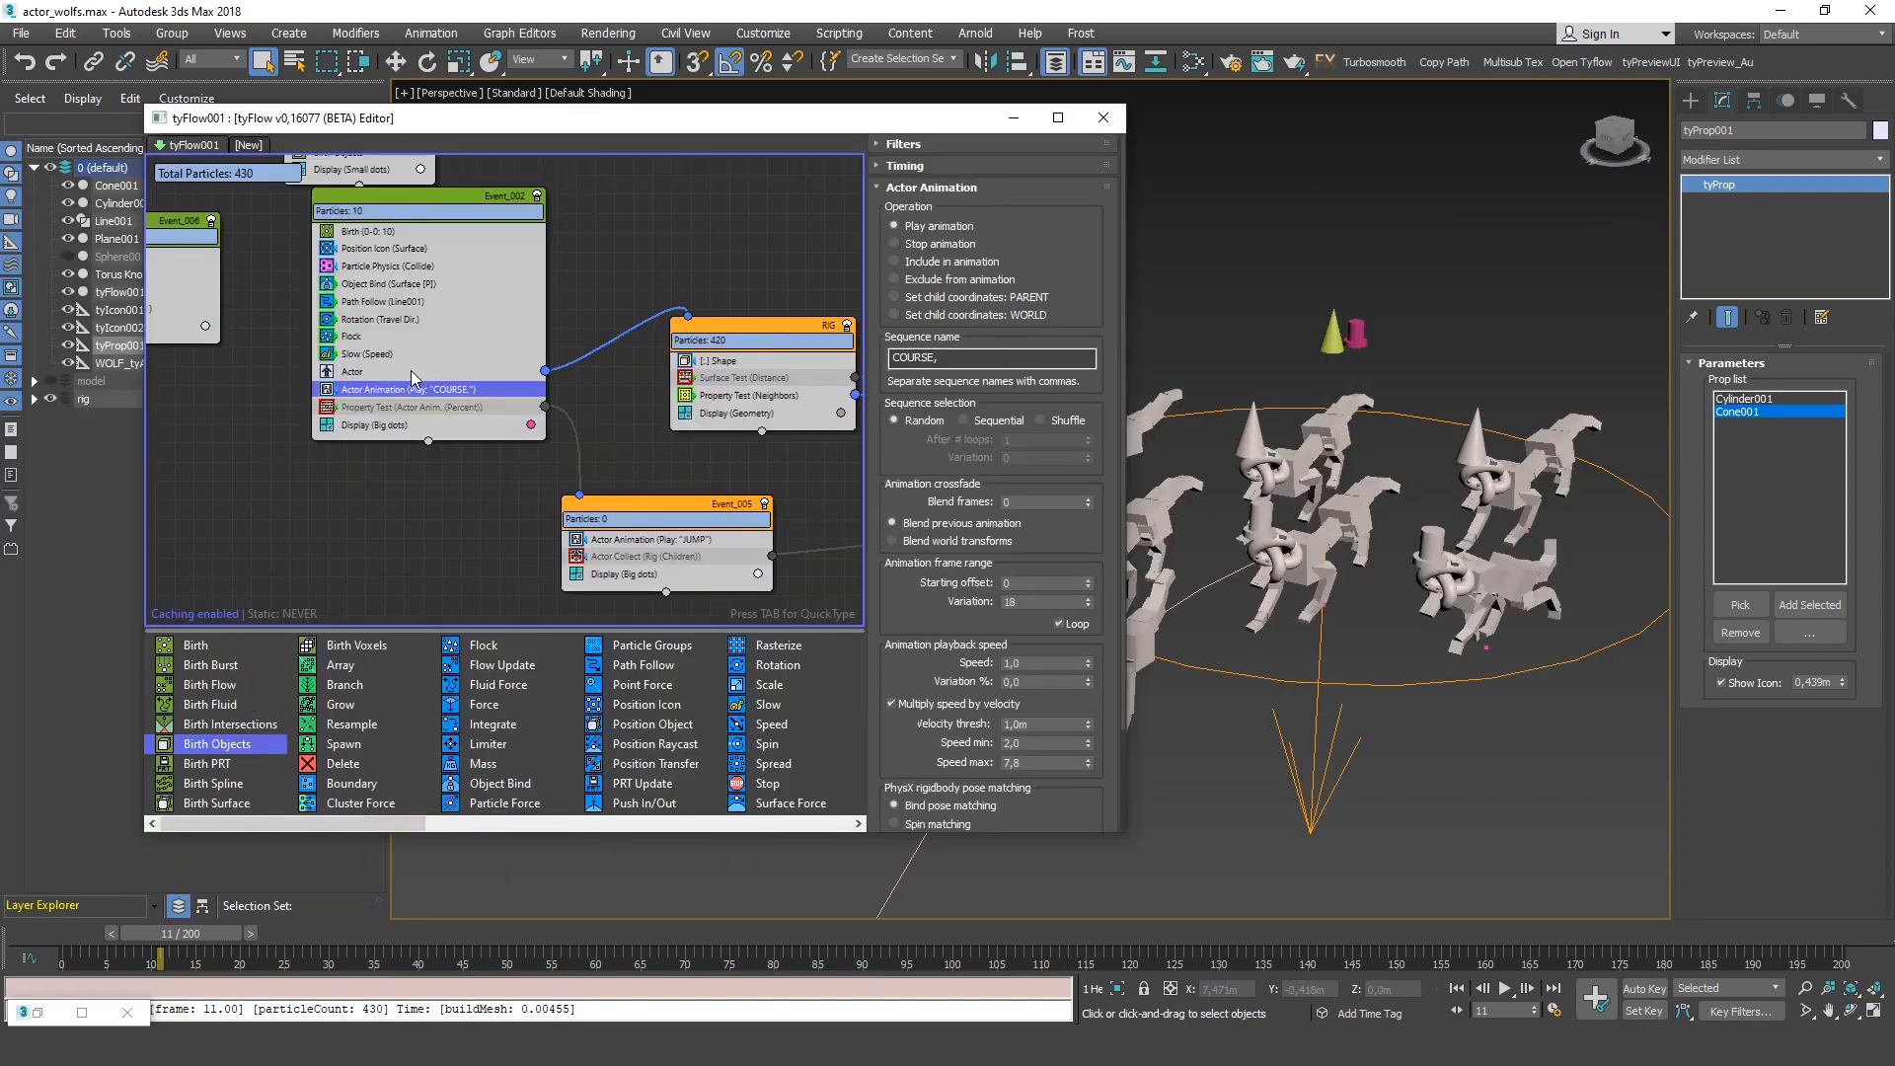
click(418, 372)
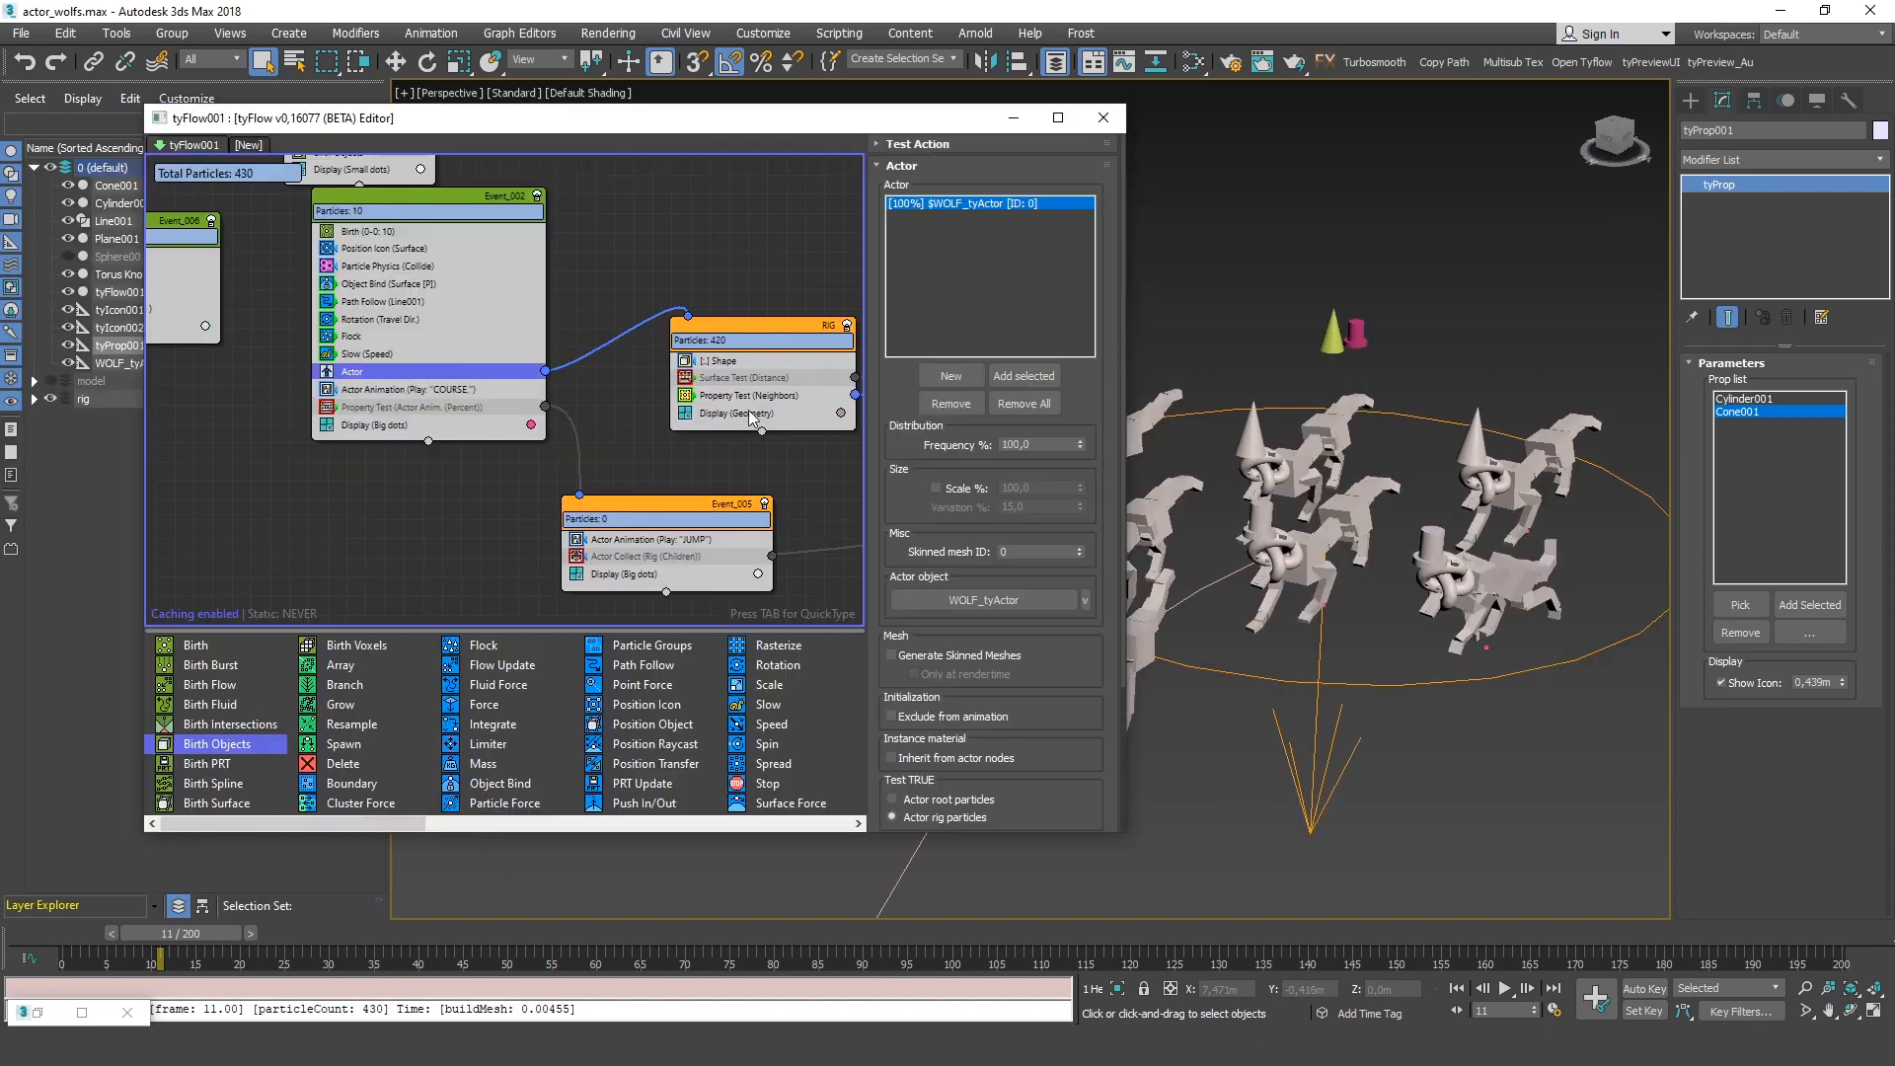
Re-enable Generate Skinned Meshes in Event_002's Actor and create a separate event with a Display operator set to Geometry
click(954, 657)
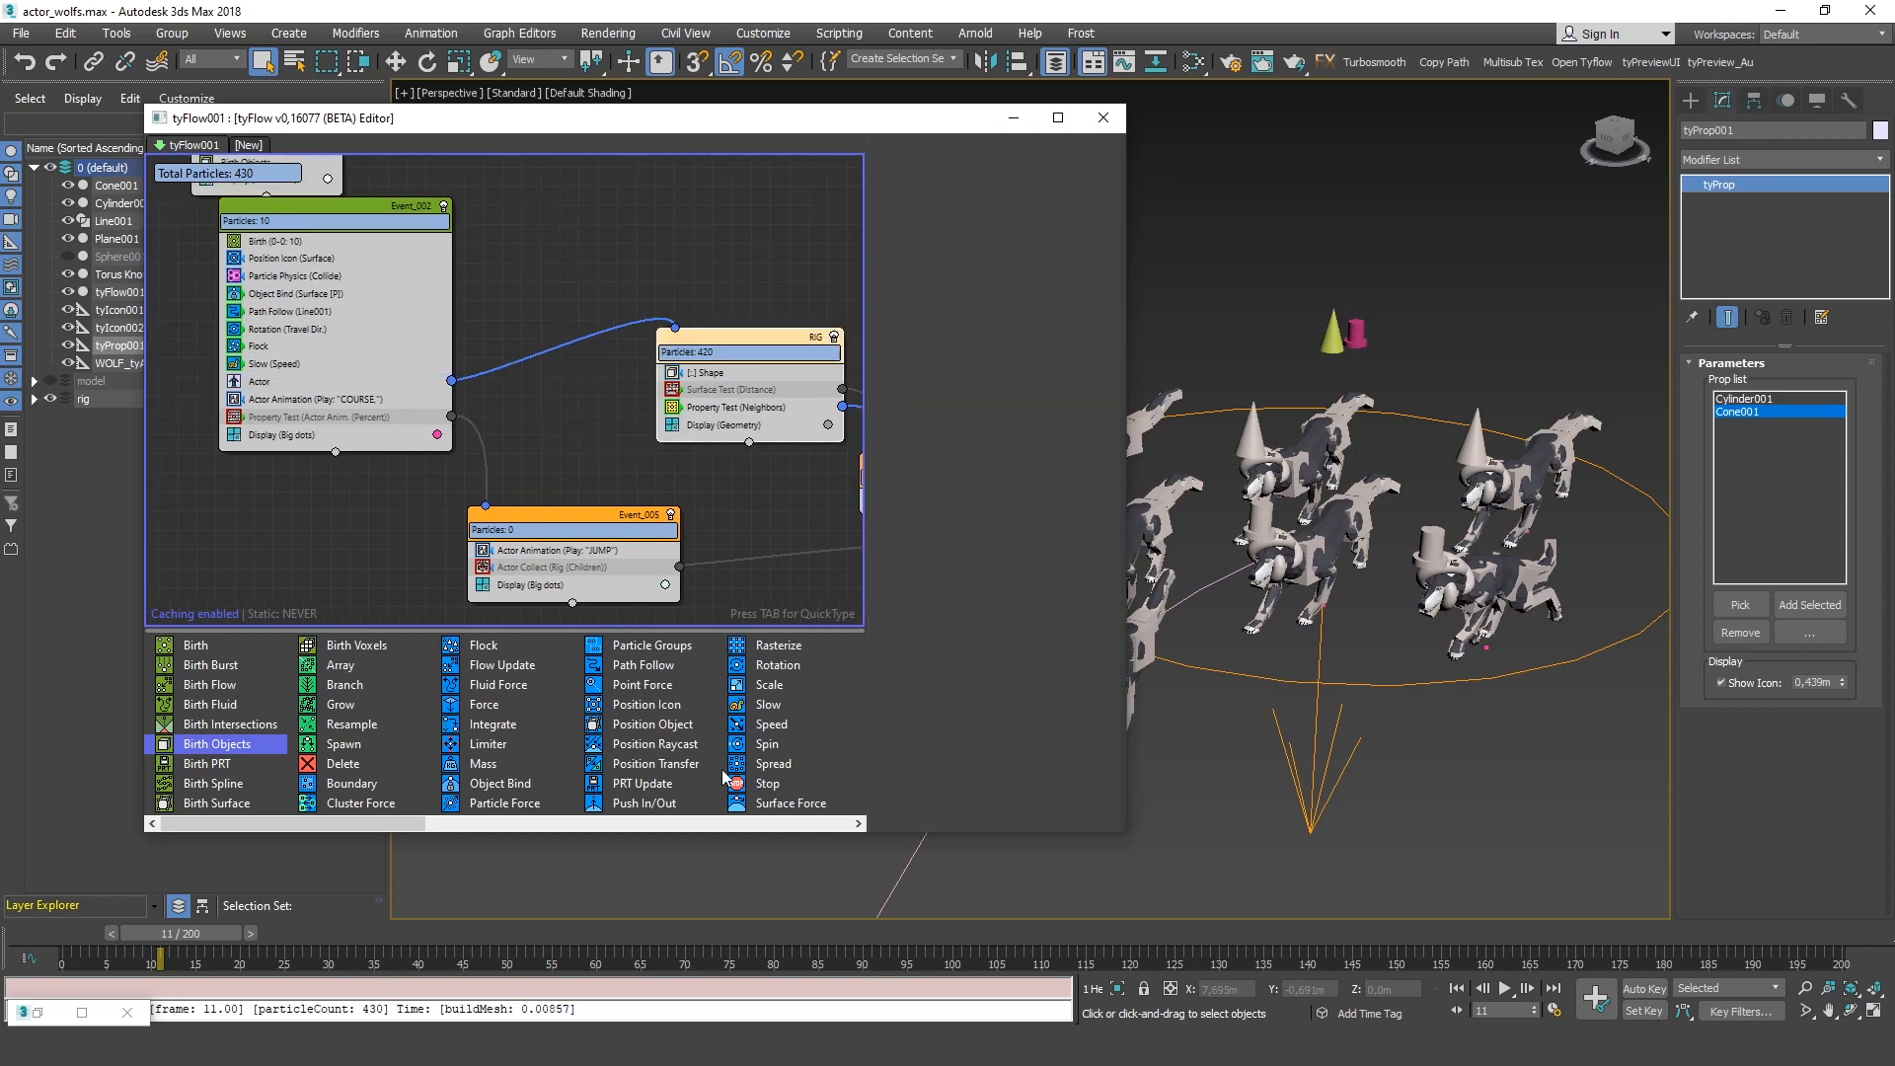
click(790, 822)
click(797, 823)
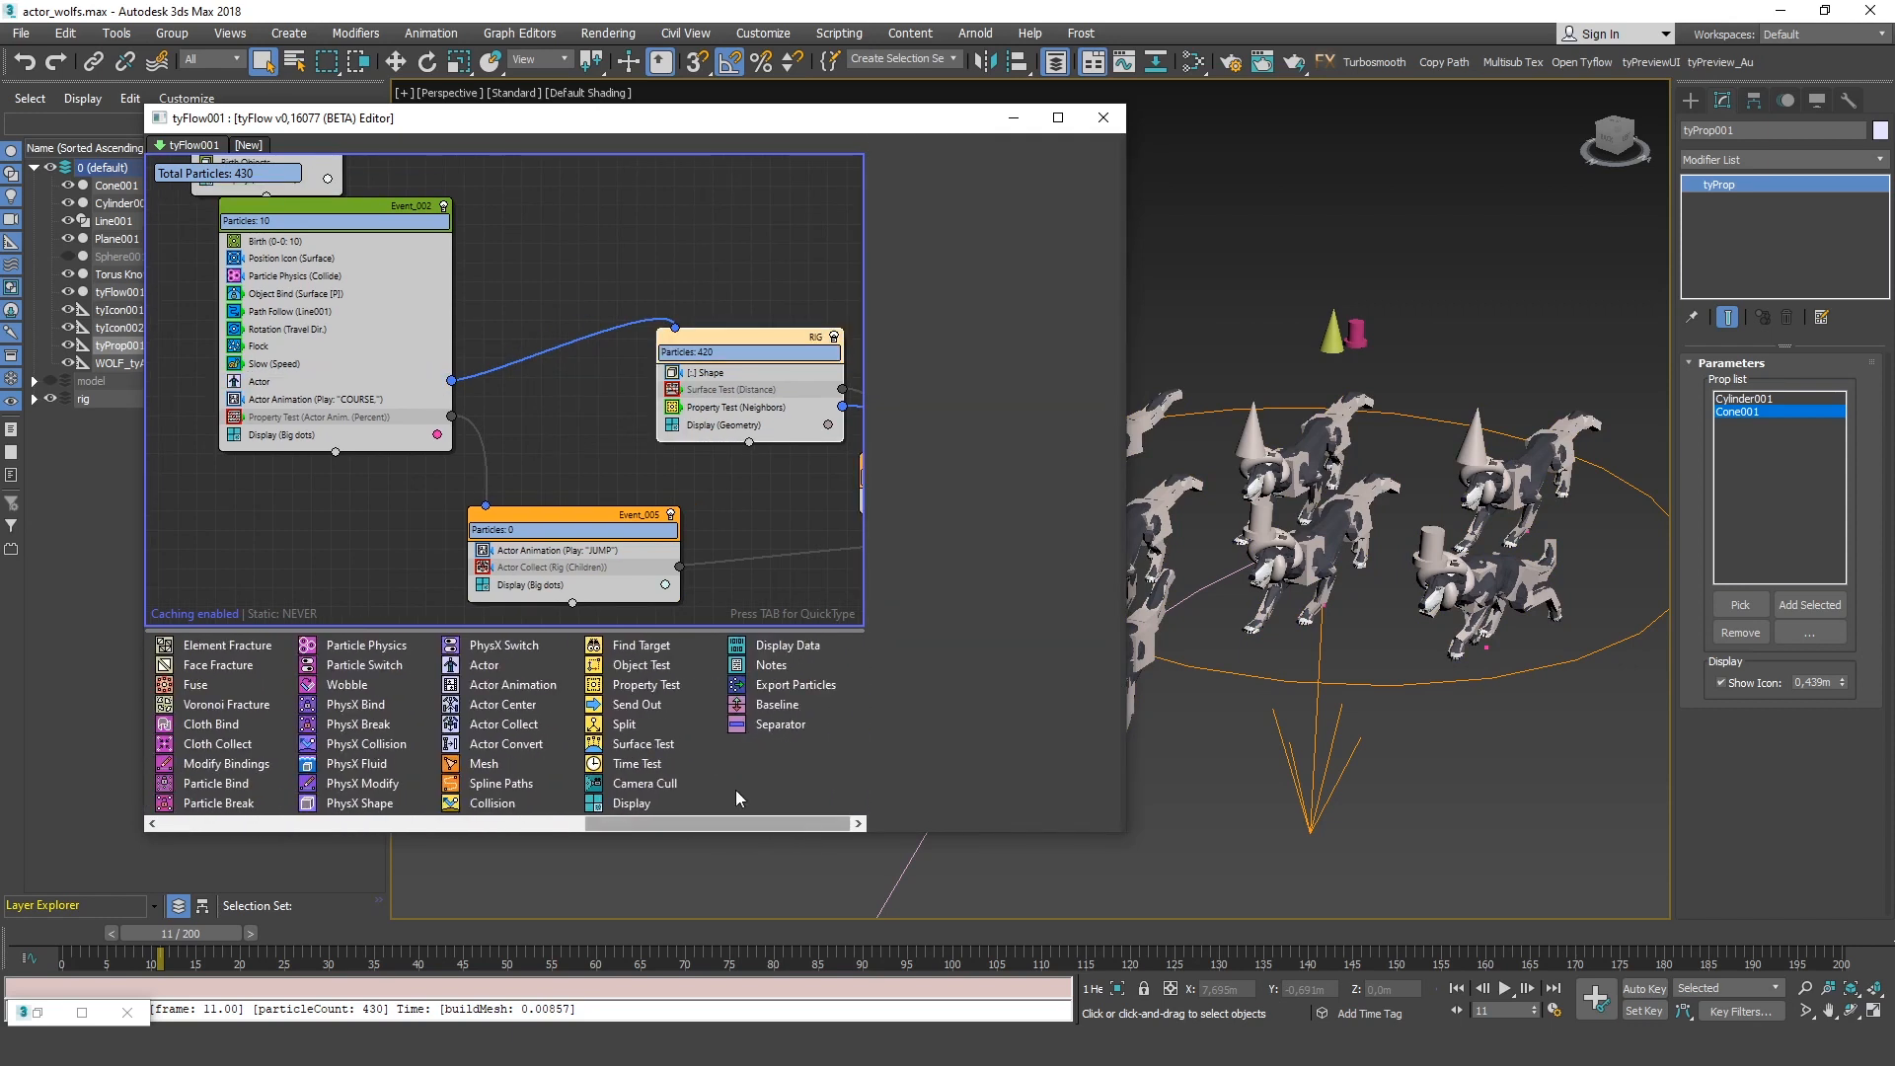
drag(631, 802, 534, 421)
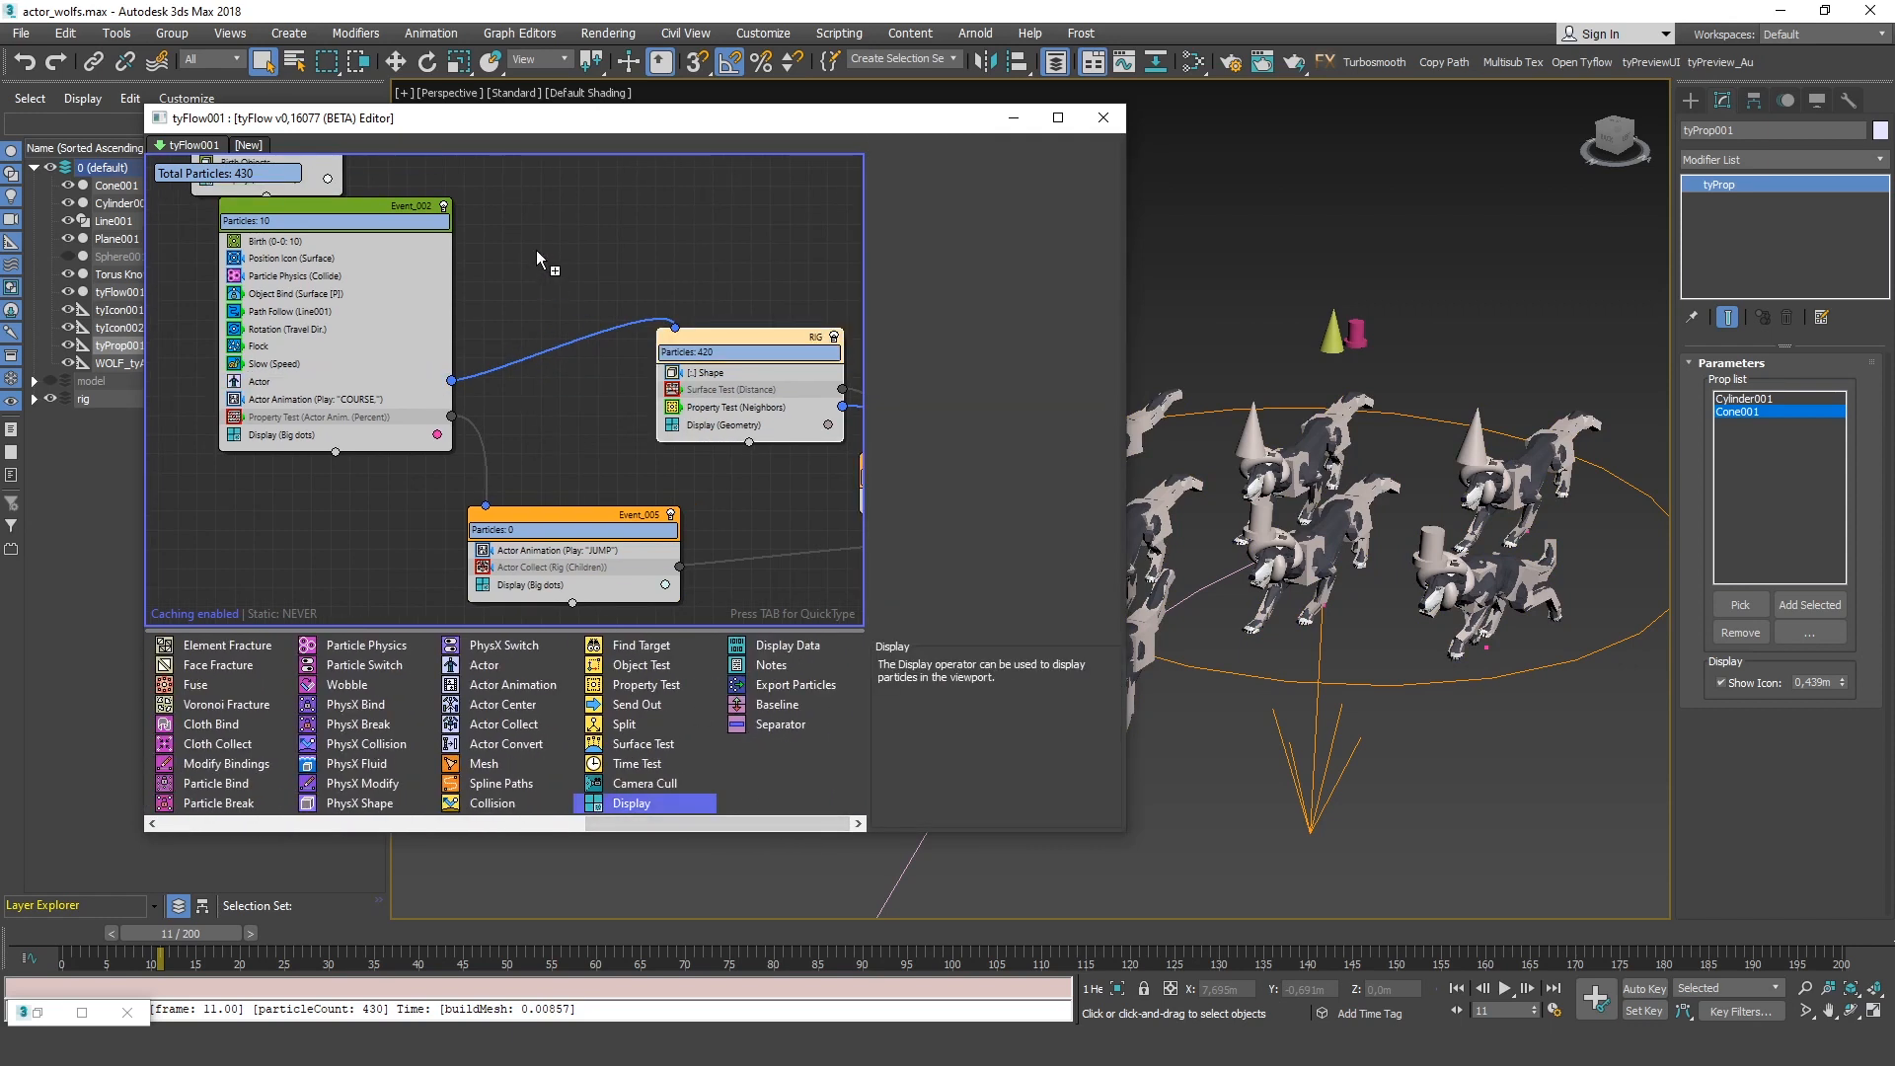
drag(536, 250, 553, 254)
click(972, 186)
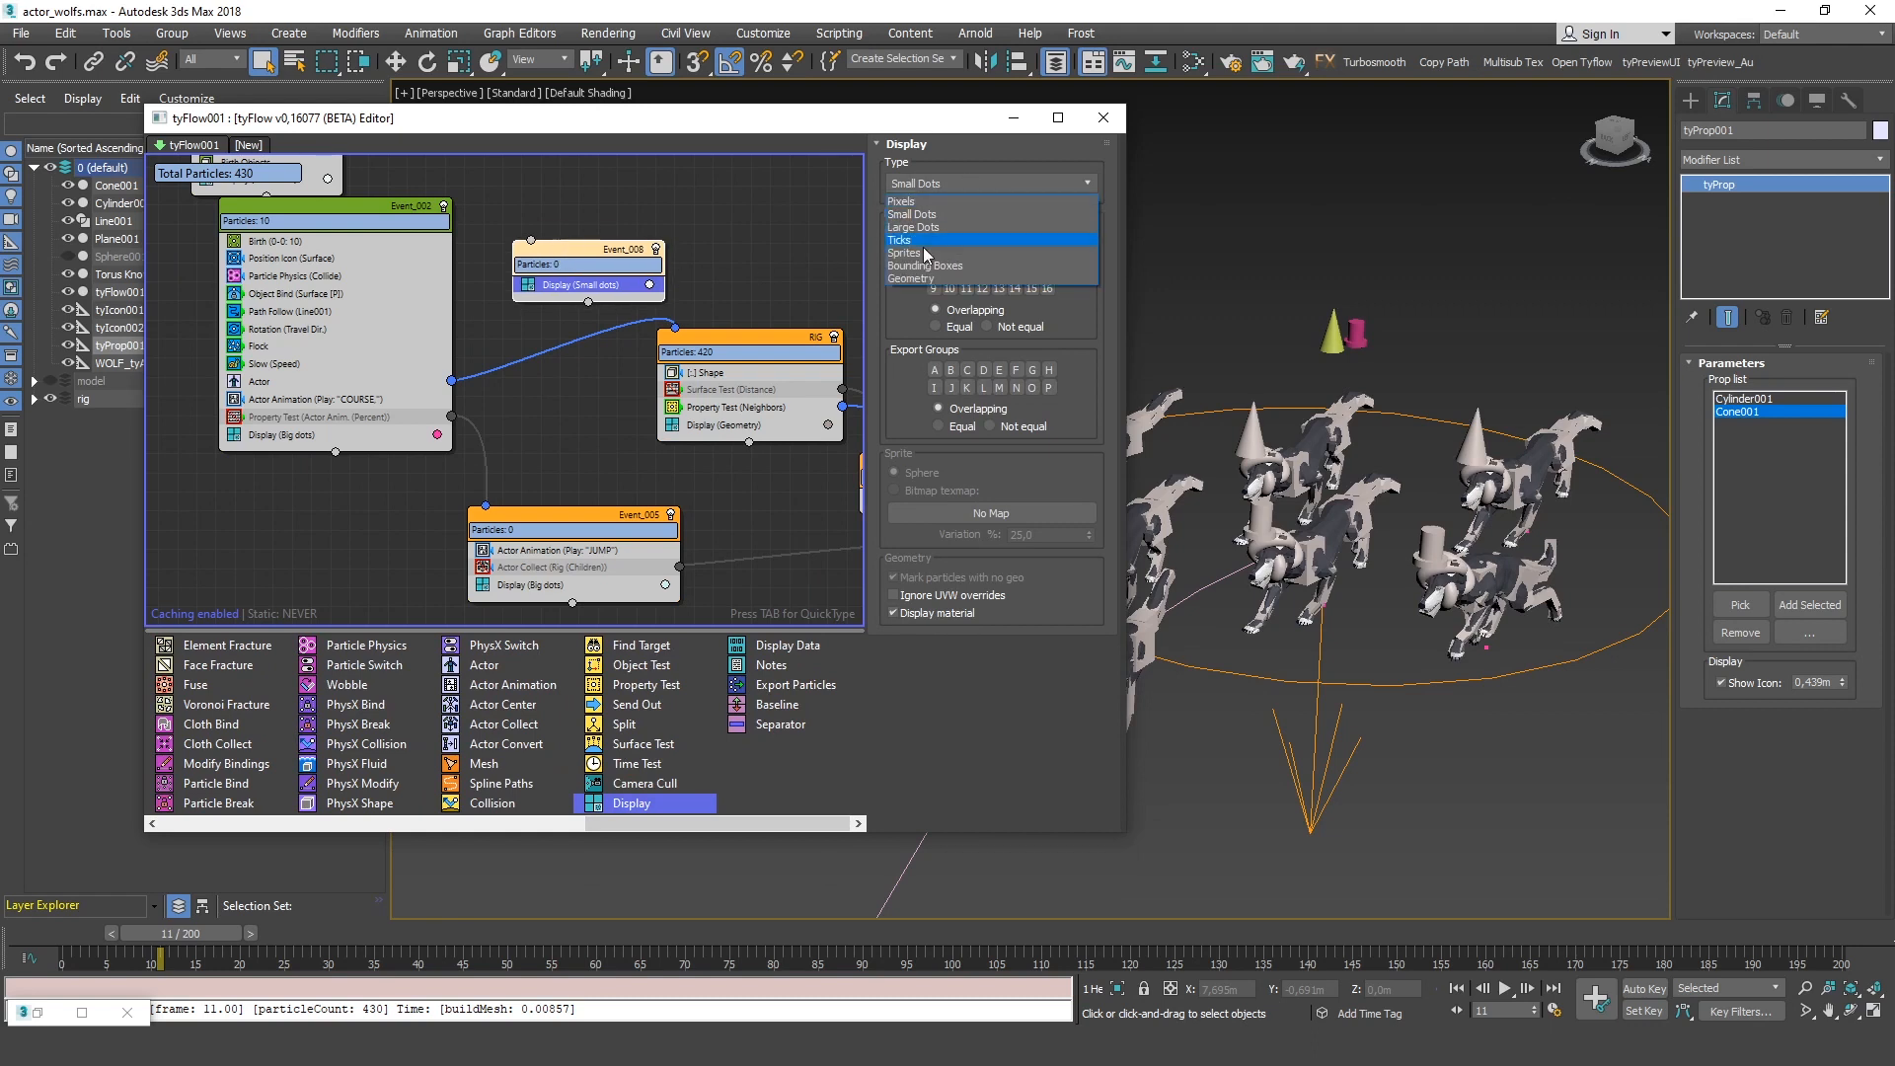
click(910, 278)
middle_drag(748, 451, 713, 453)
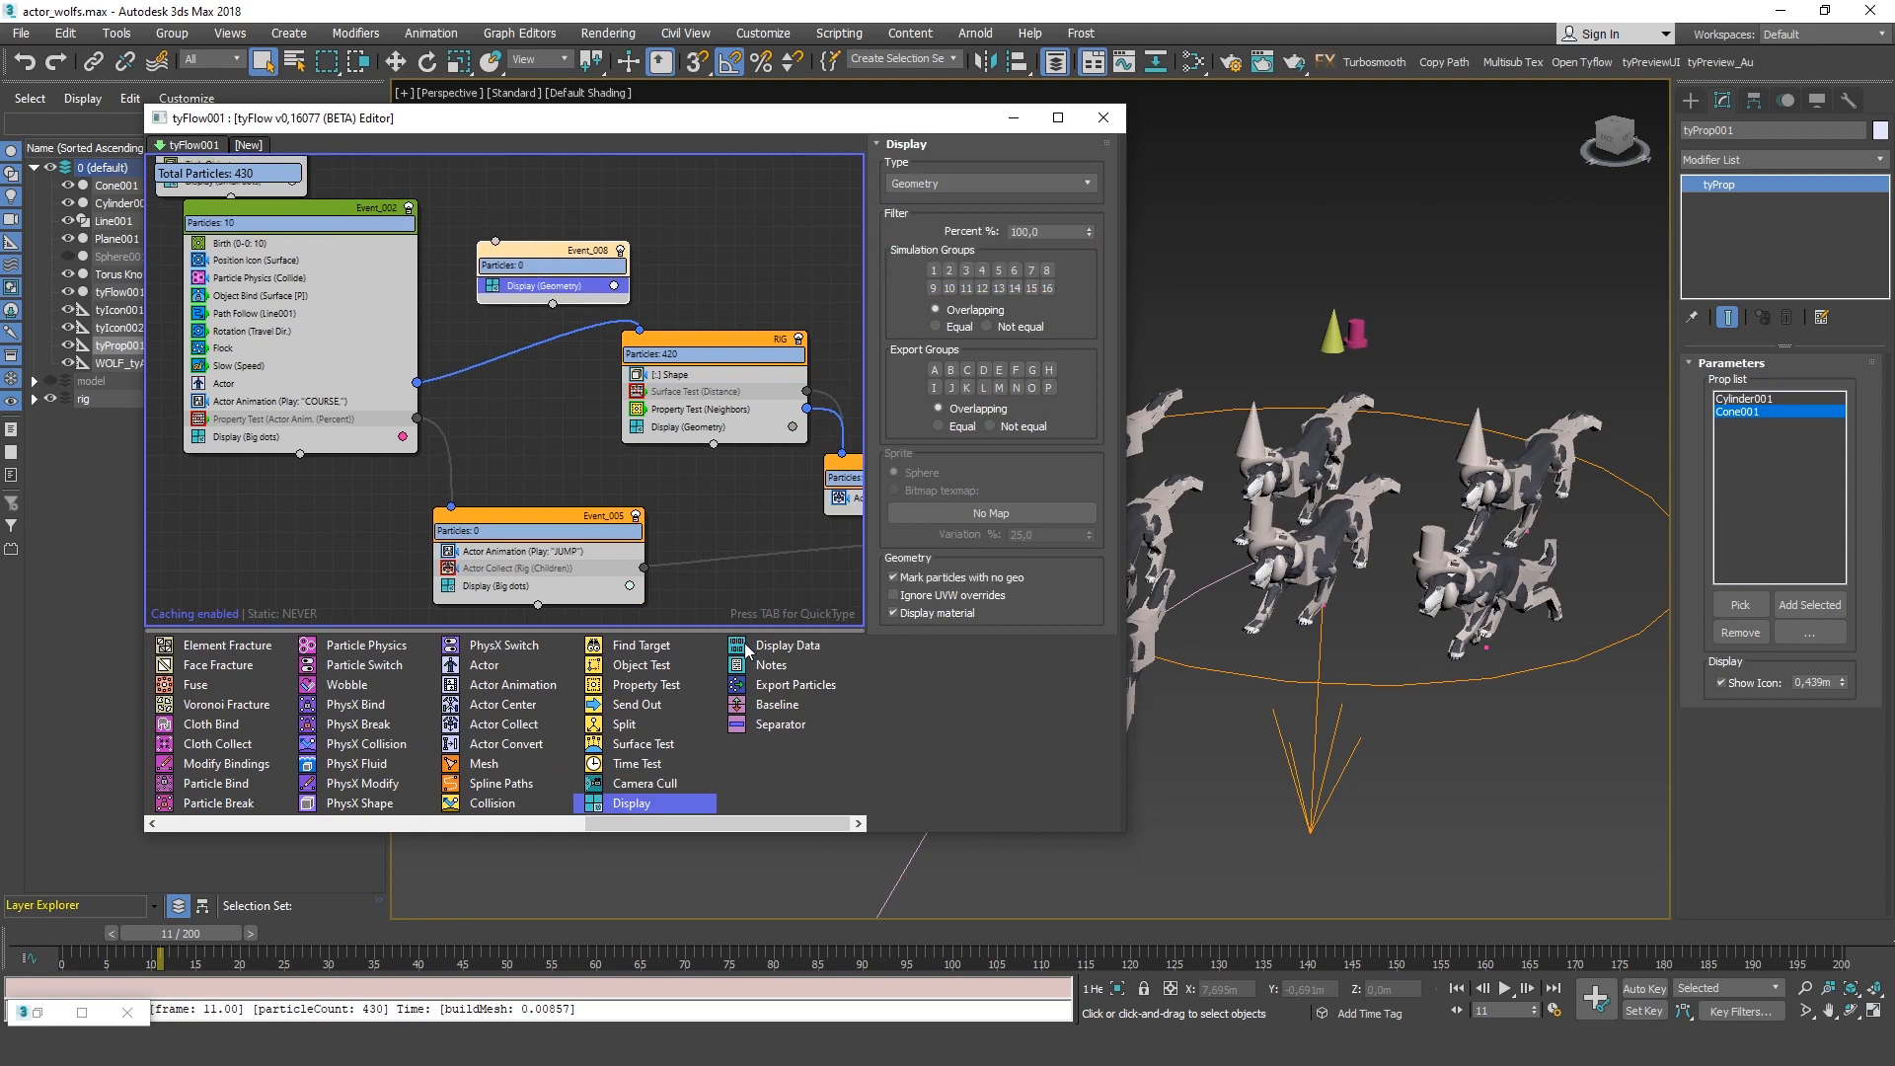
Add a Property Test to the new display event and set its test type to Is Bone Particle
click(552, 301)
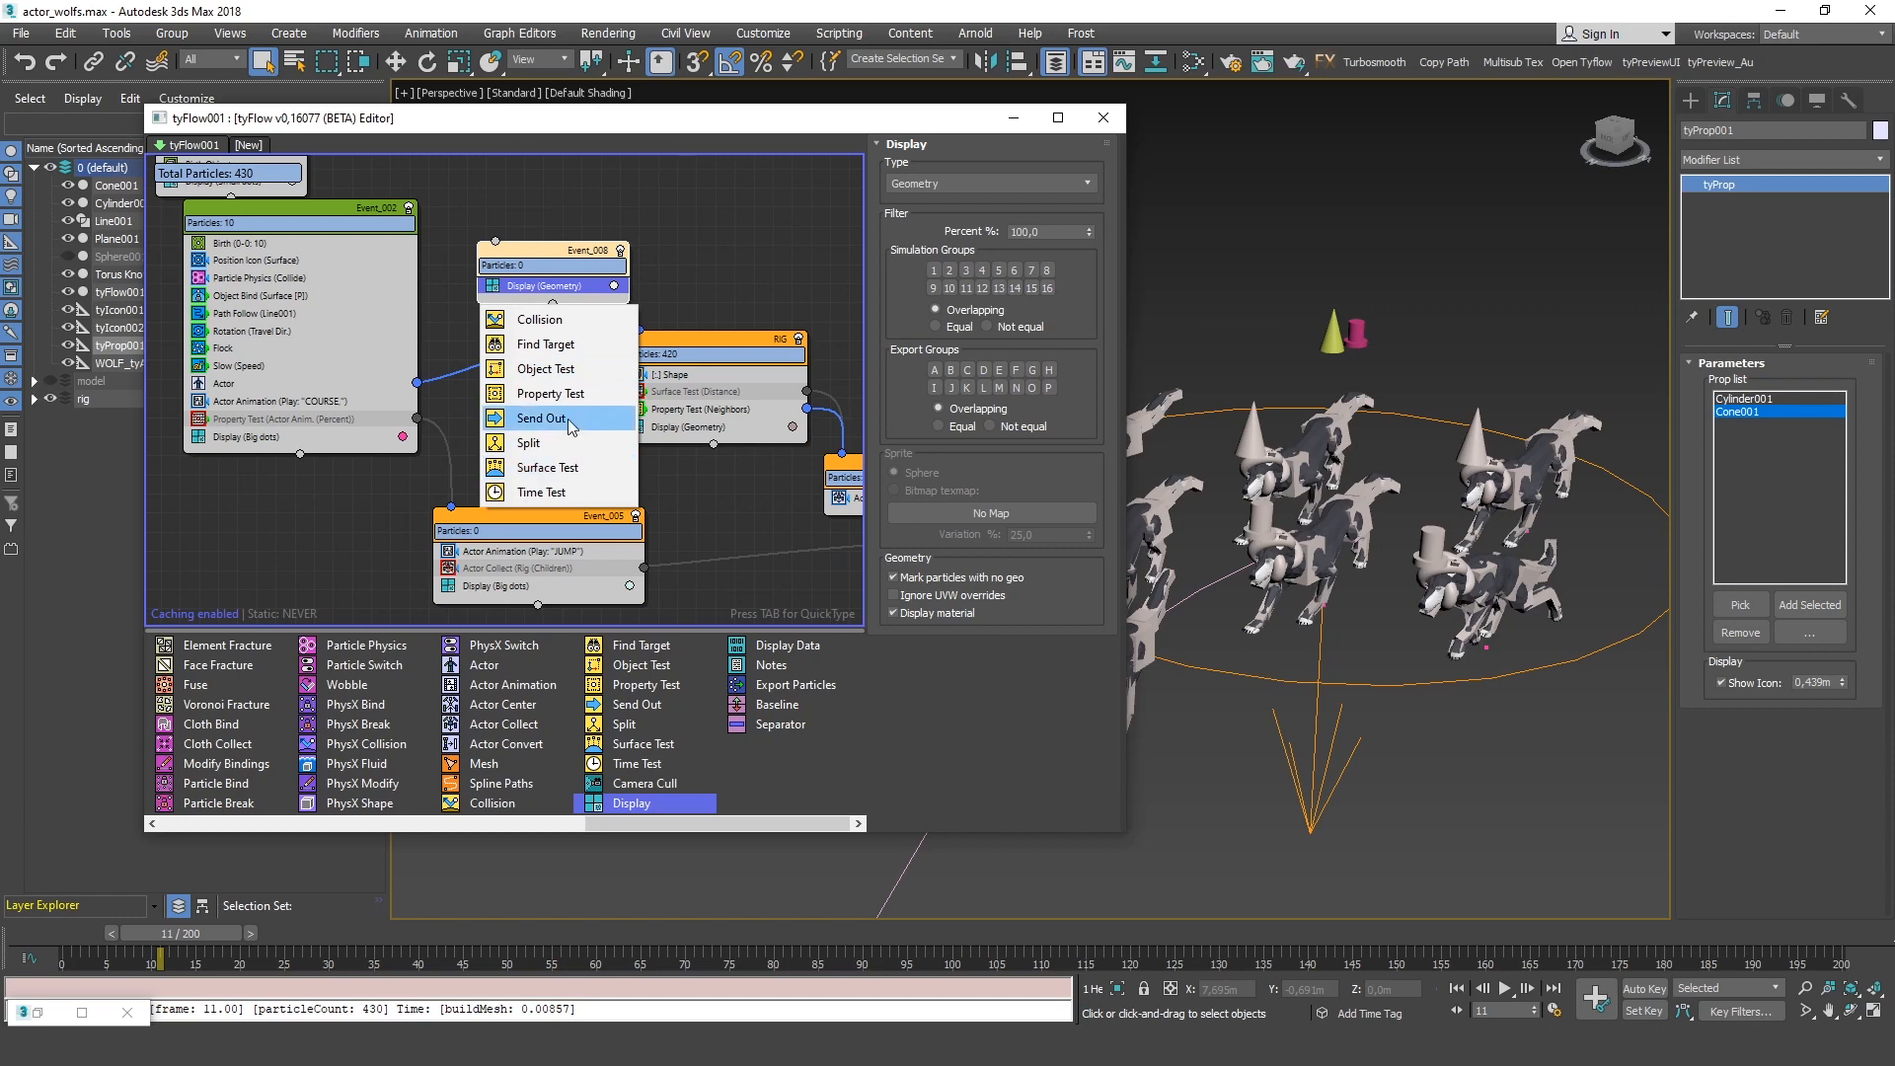
click(550, 392)
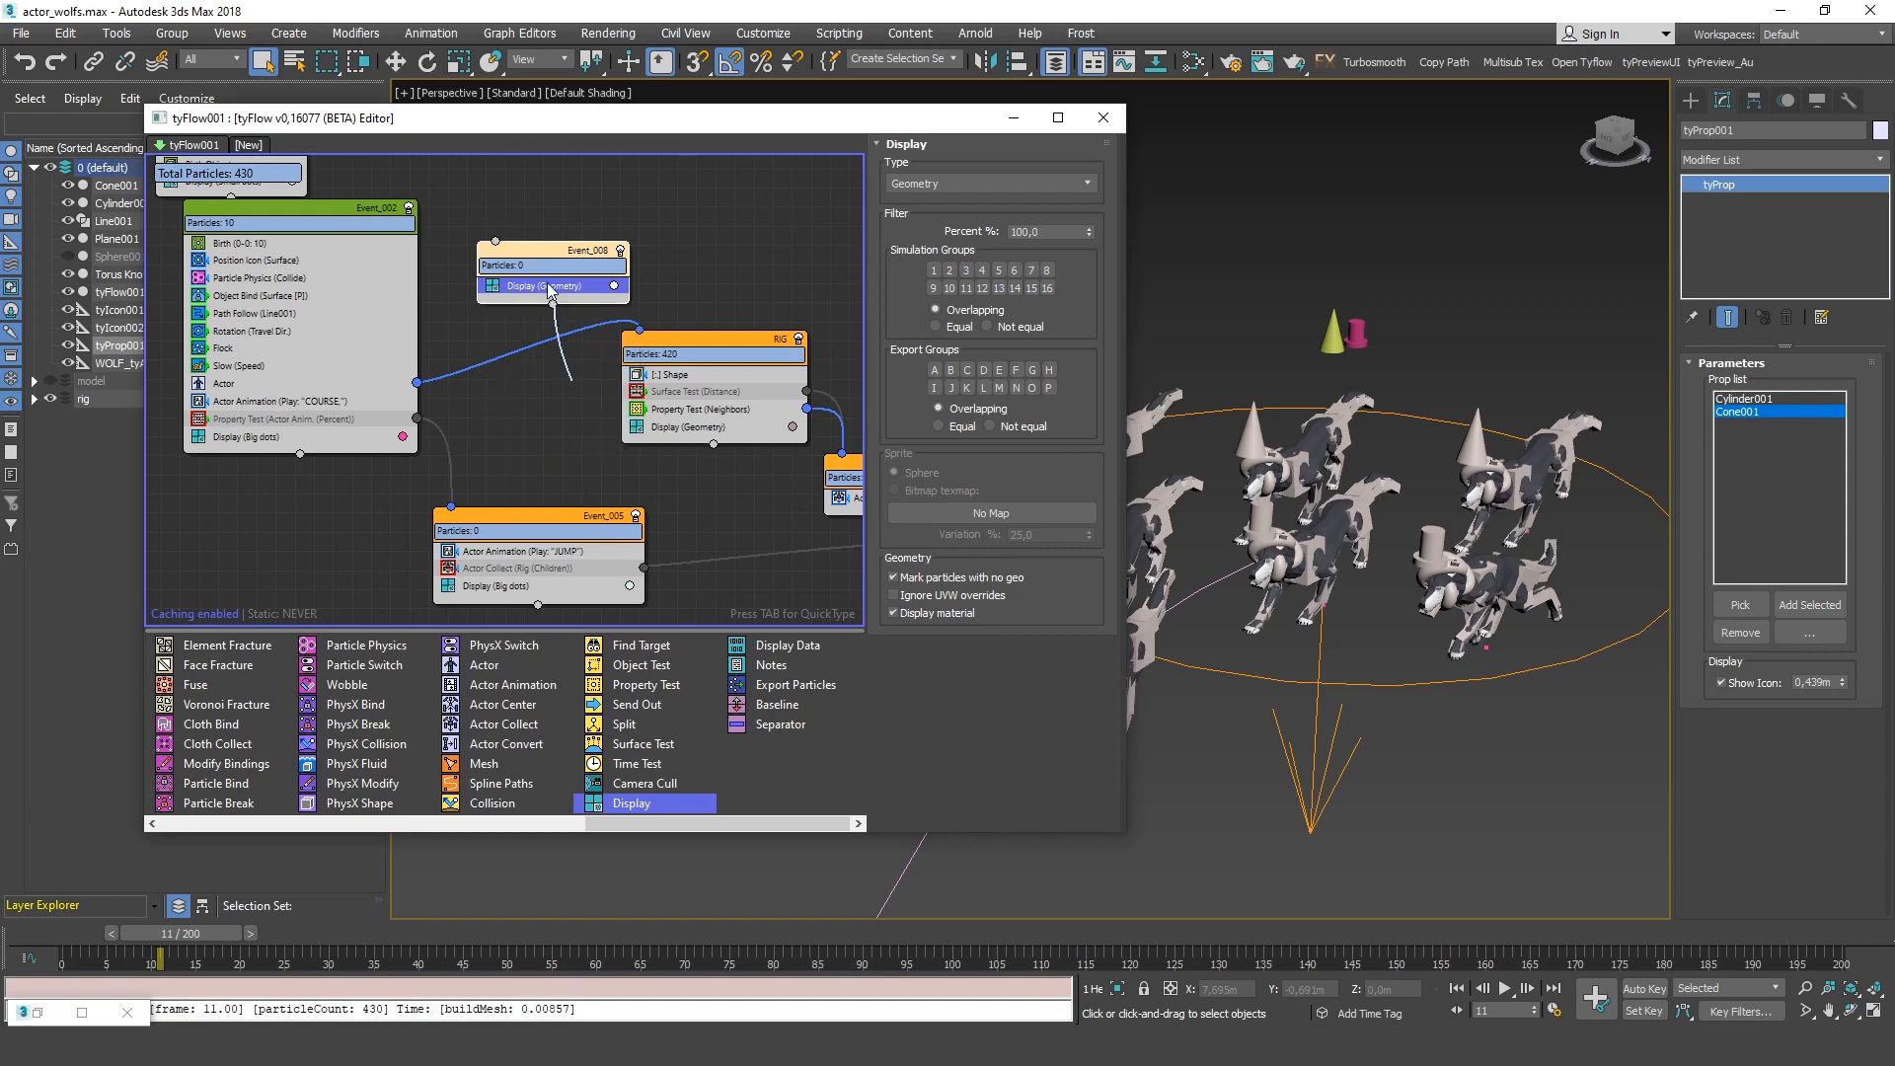
click(936, 250)
scroll(1020, 499, down, 5)
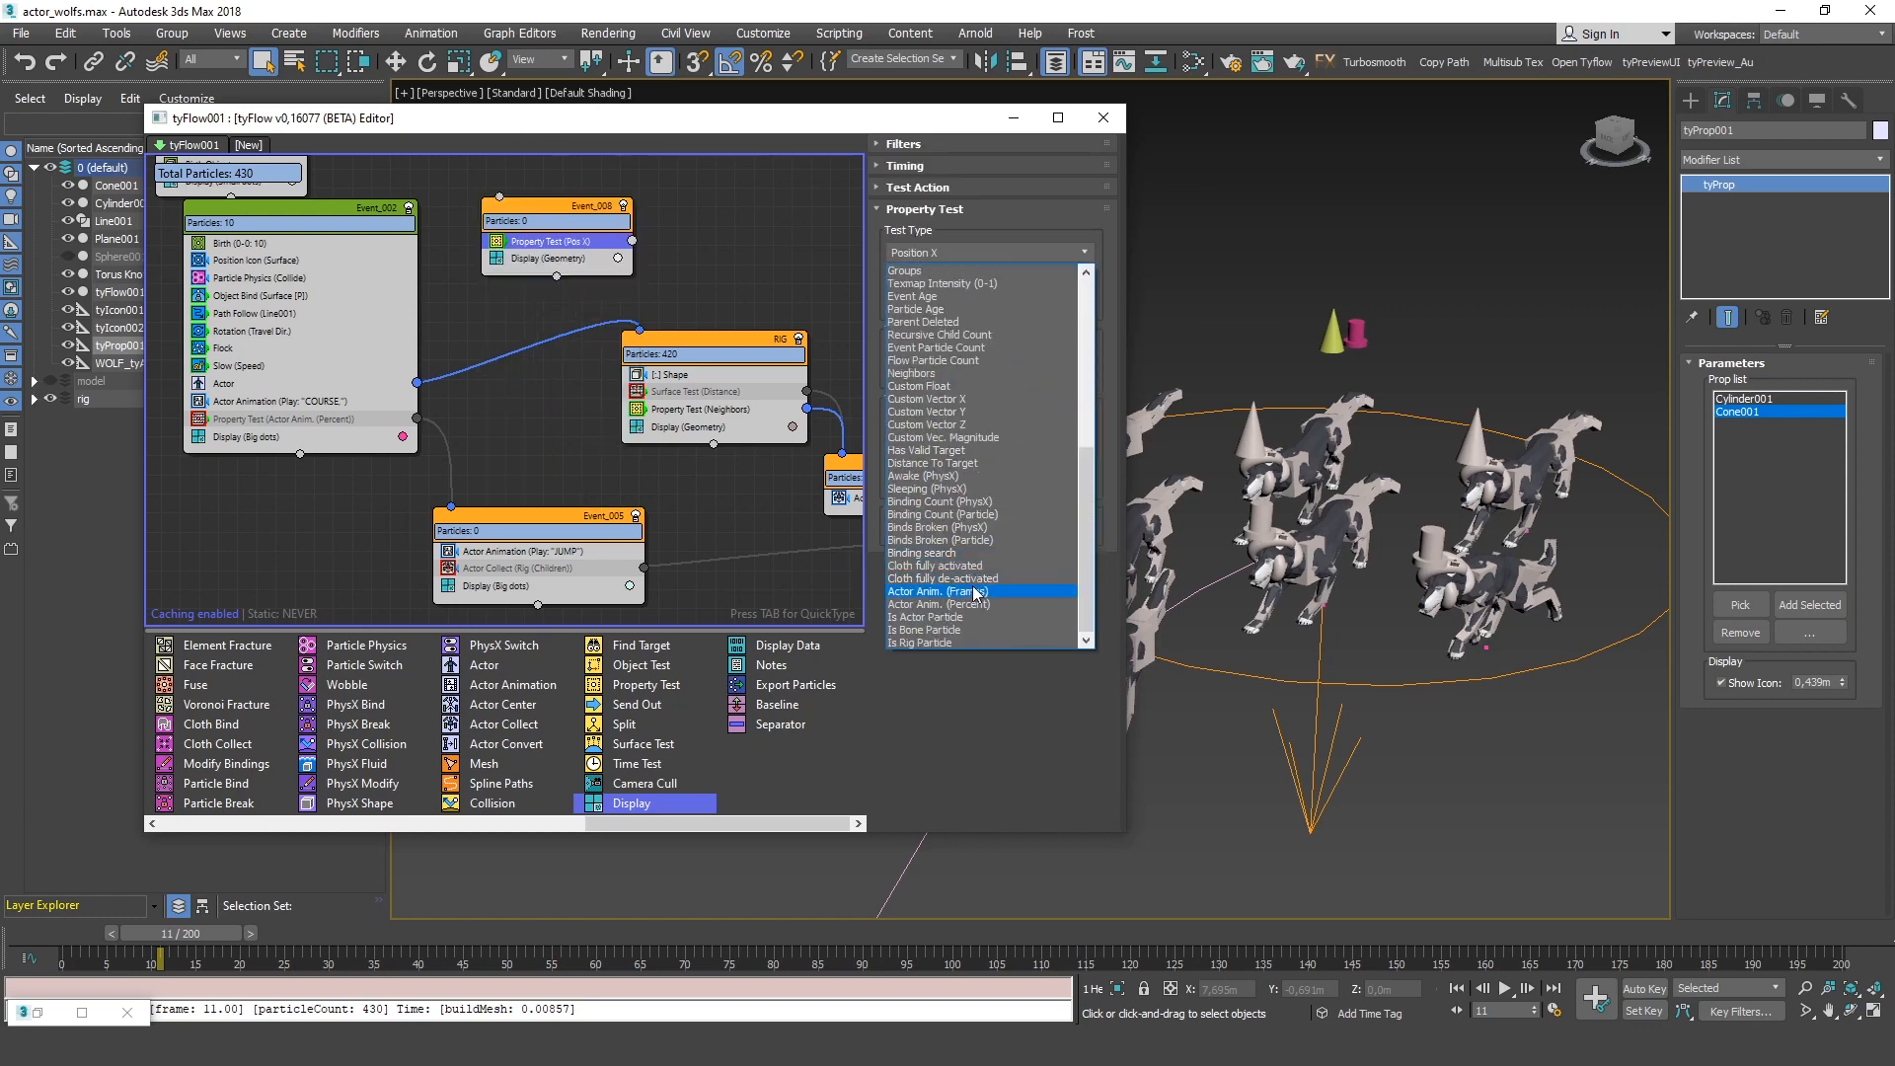
click(965, 637)
Arrange the new event beside RIG, then wire Event_002's Actor output into it and its Property Test output into RIG
scroll(626, 278, up, 1)
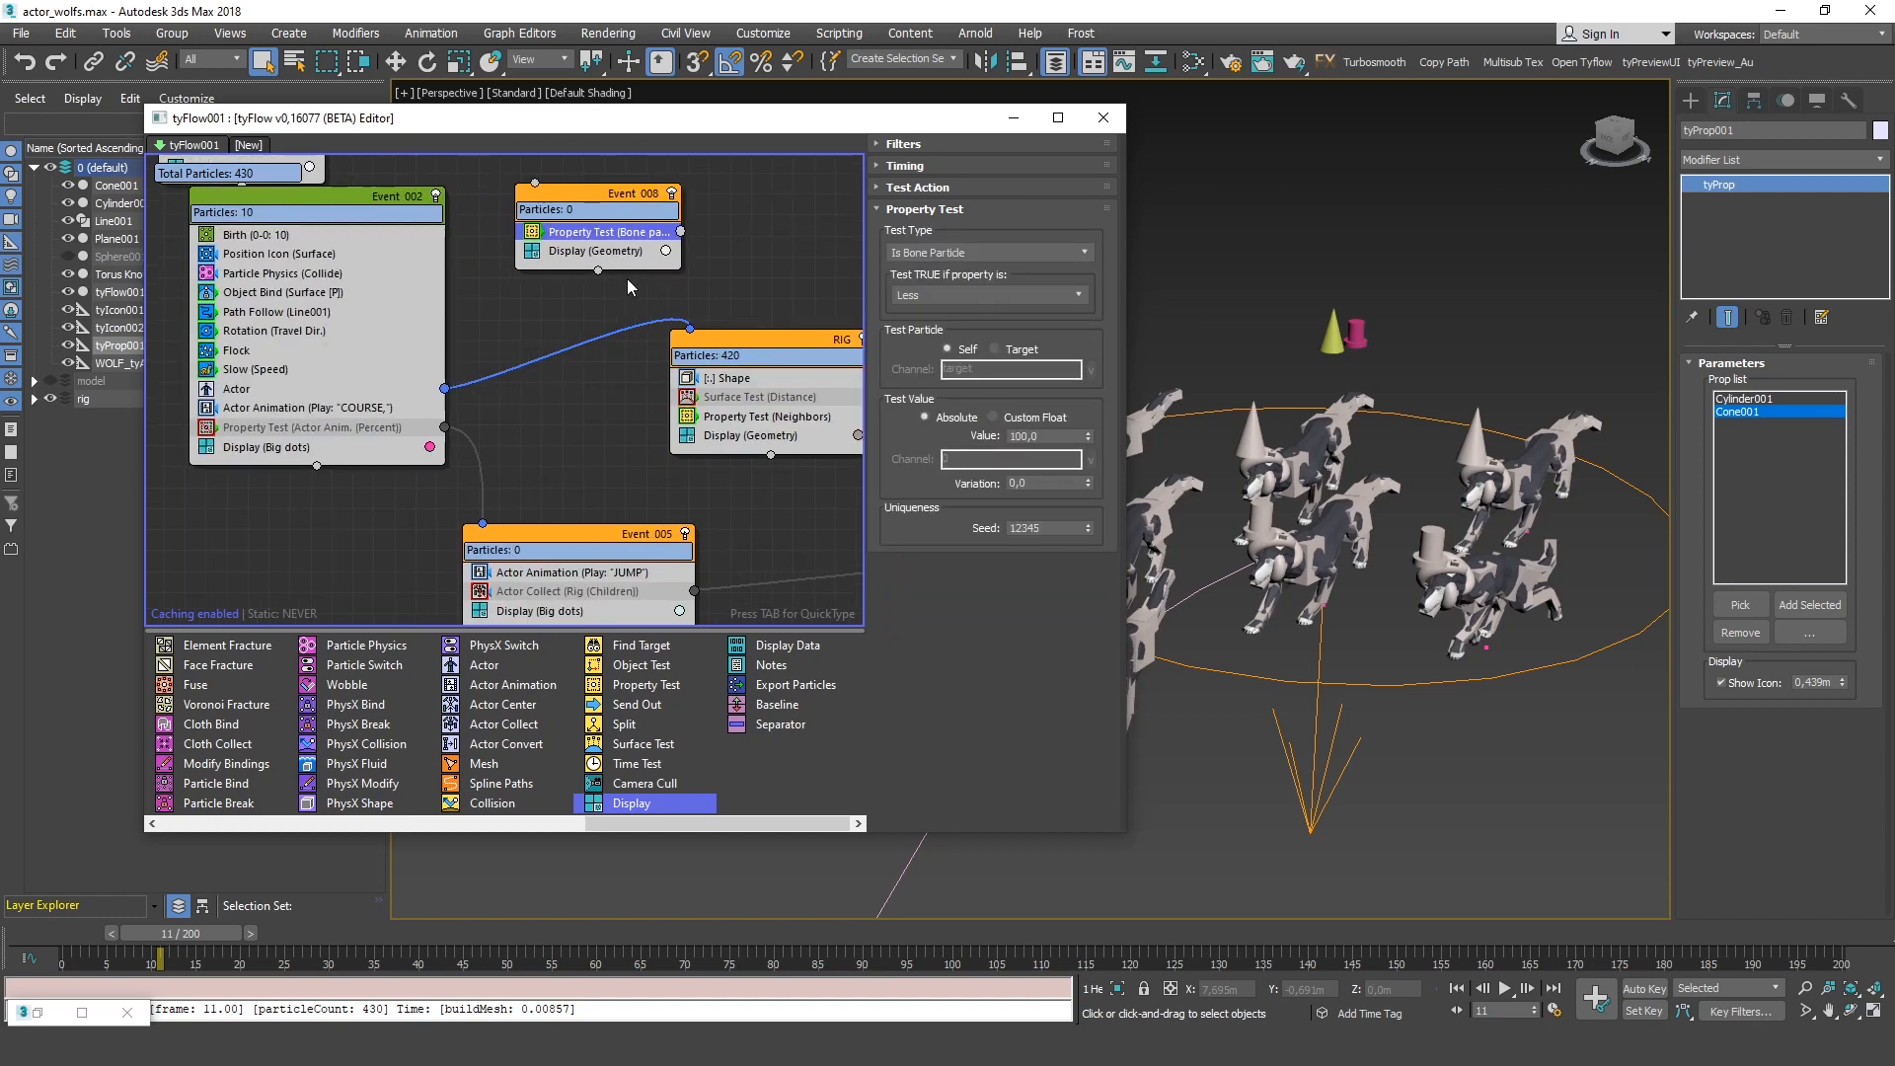
drag(576, 187, 587, 255)
drag(754, 347, 790, 367)
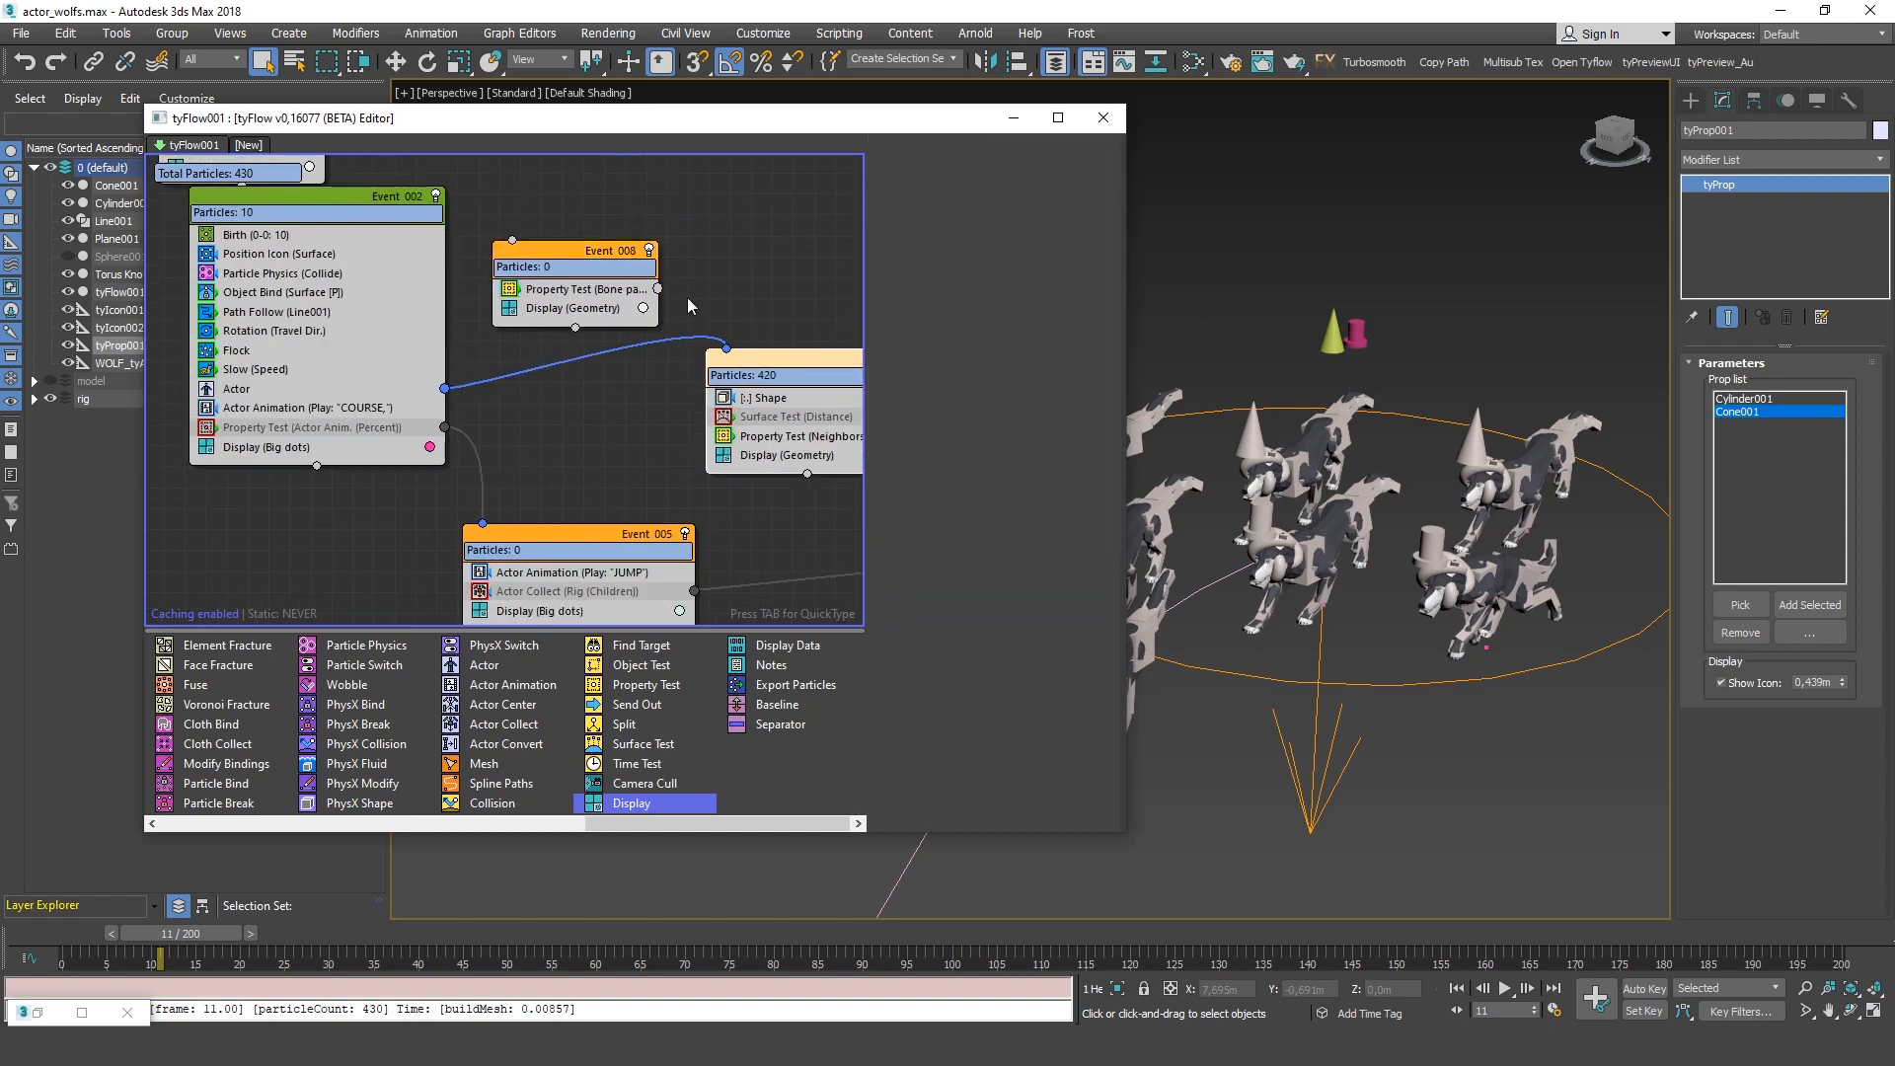
drag(565, 247, 592, 278)
drag(450, 394, 539, 270)
drag(685, 319, 727, 350)
Set the bone particle Property Test to be true when the property is Equal to 1
click(600, 321)
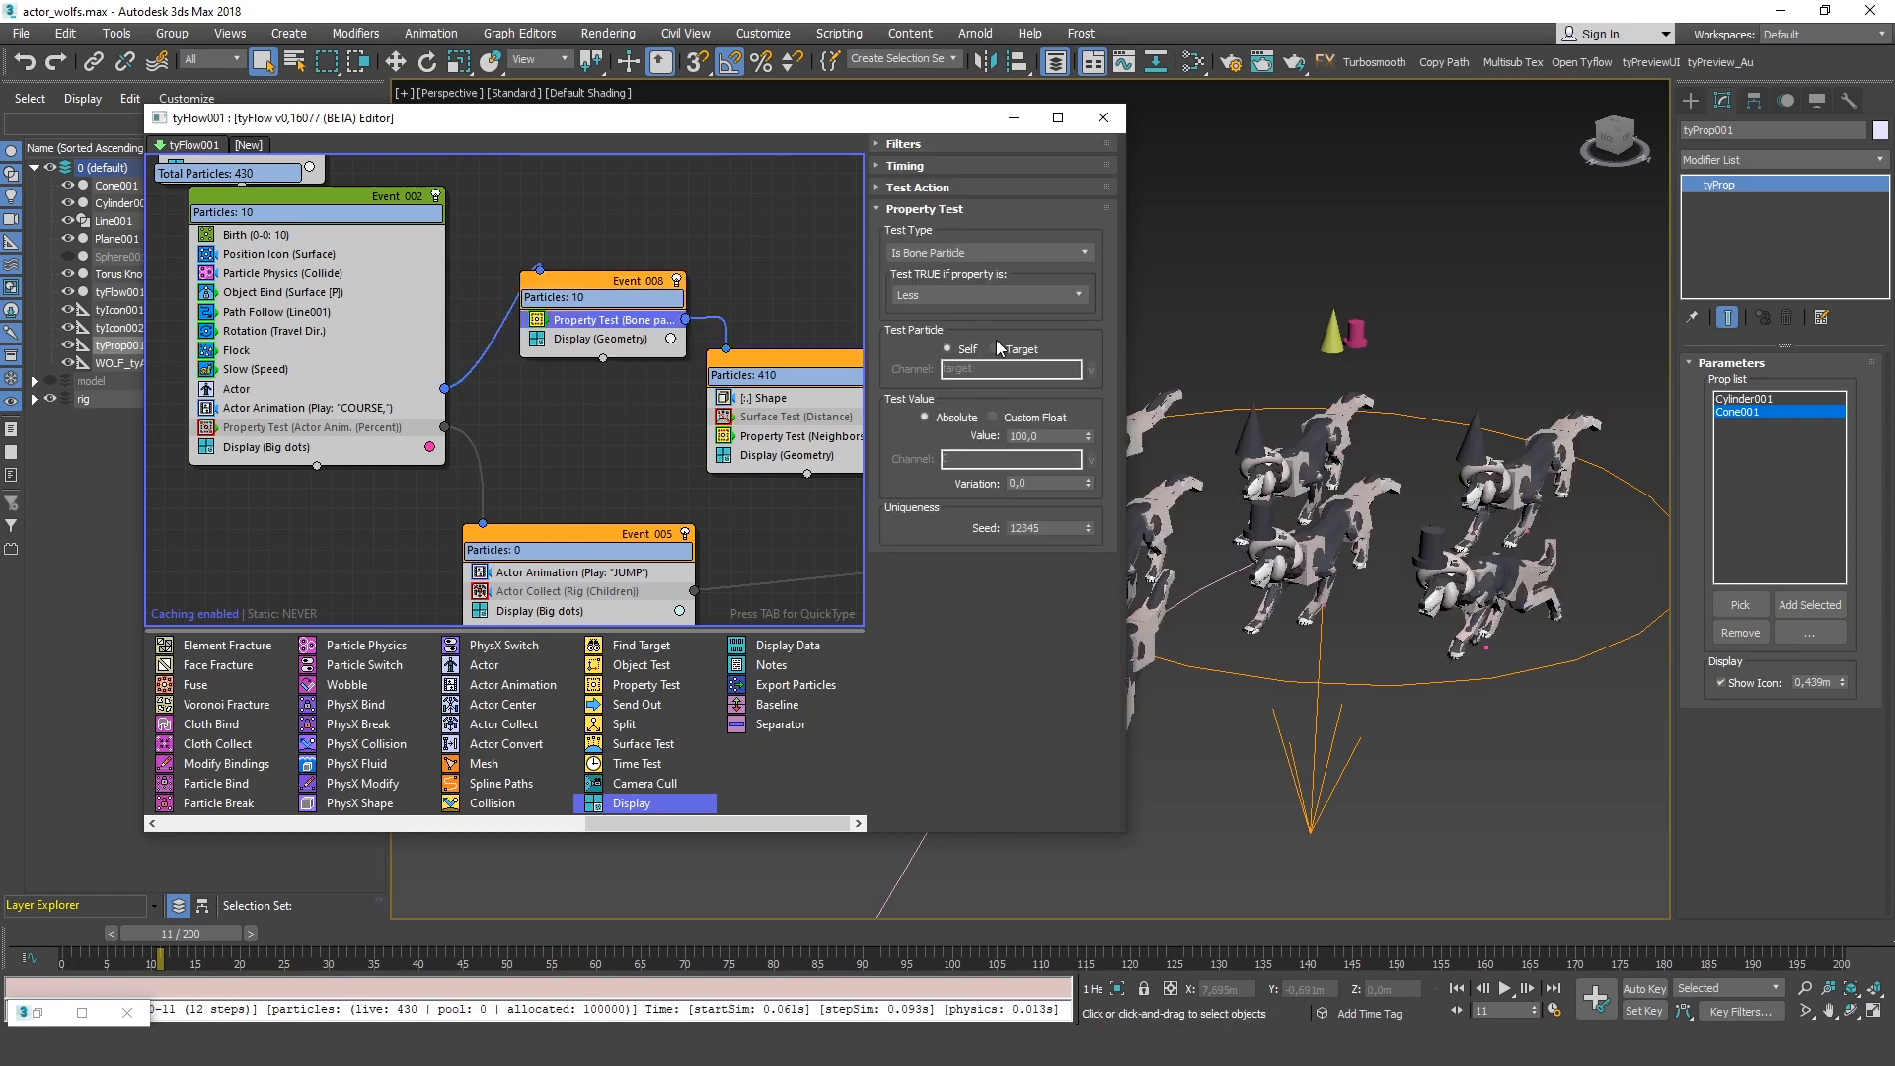
click(961, 290)
click(937, 365)
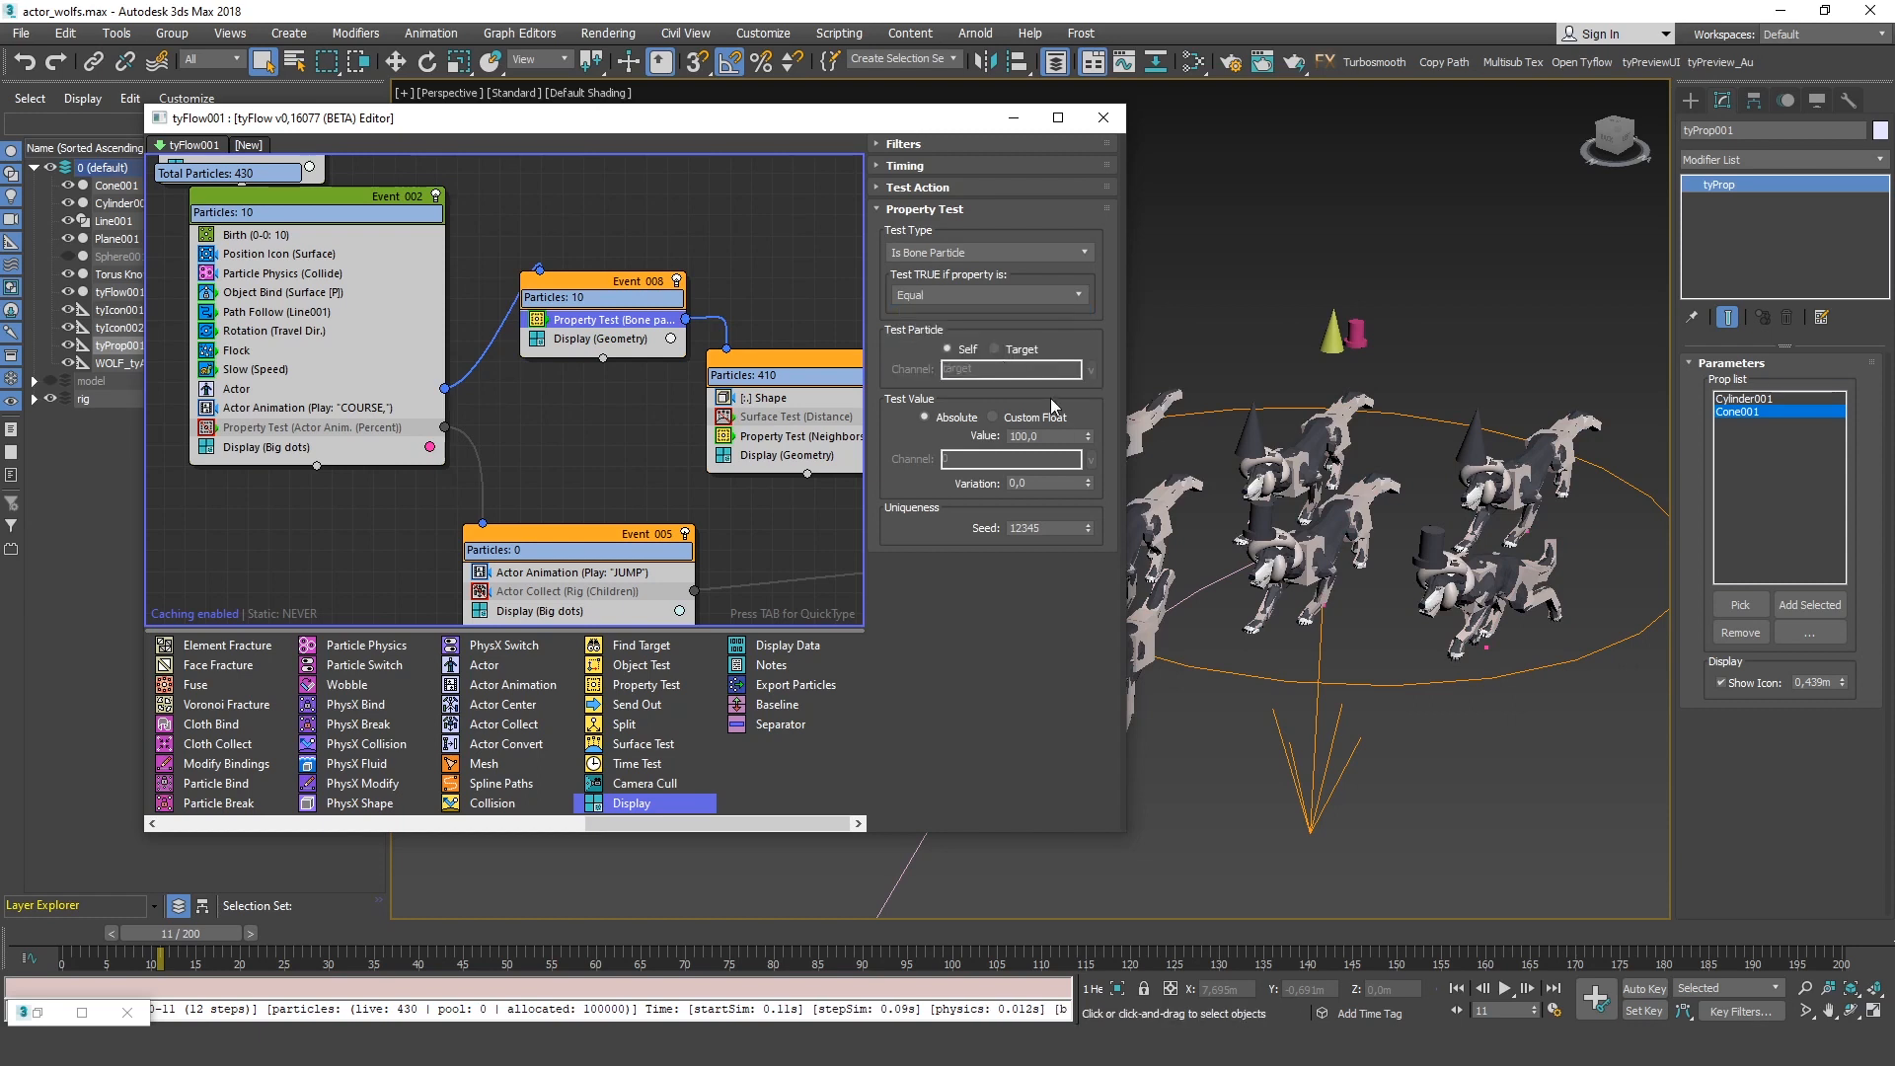
text(1)
key(Tab)
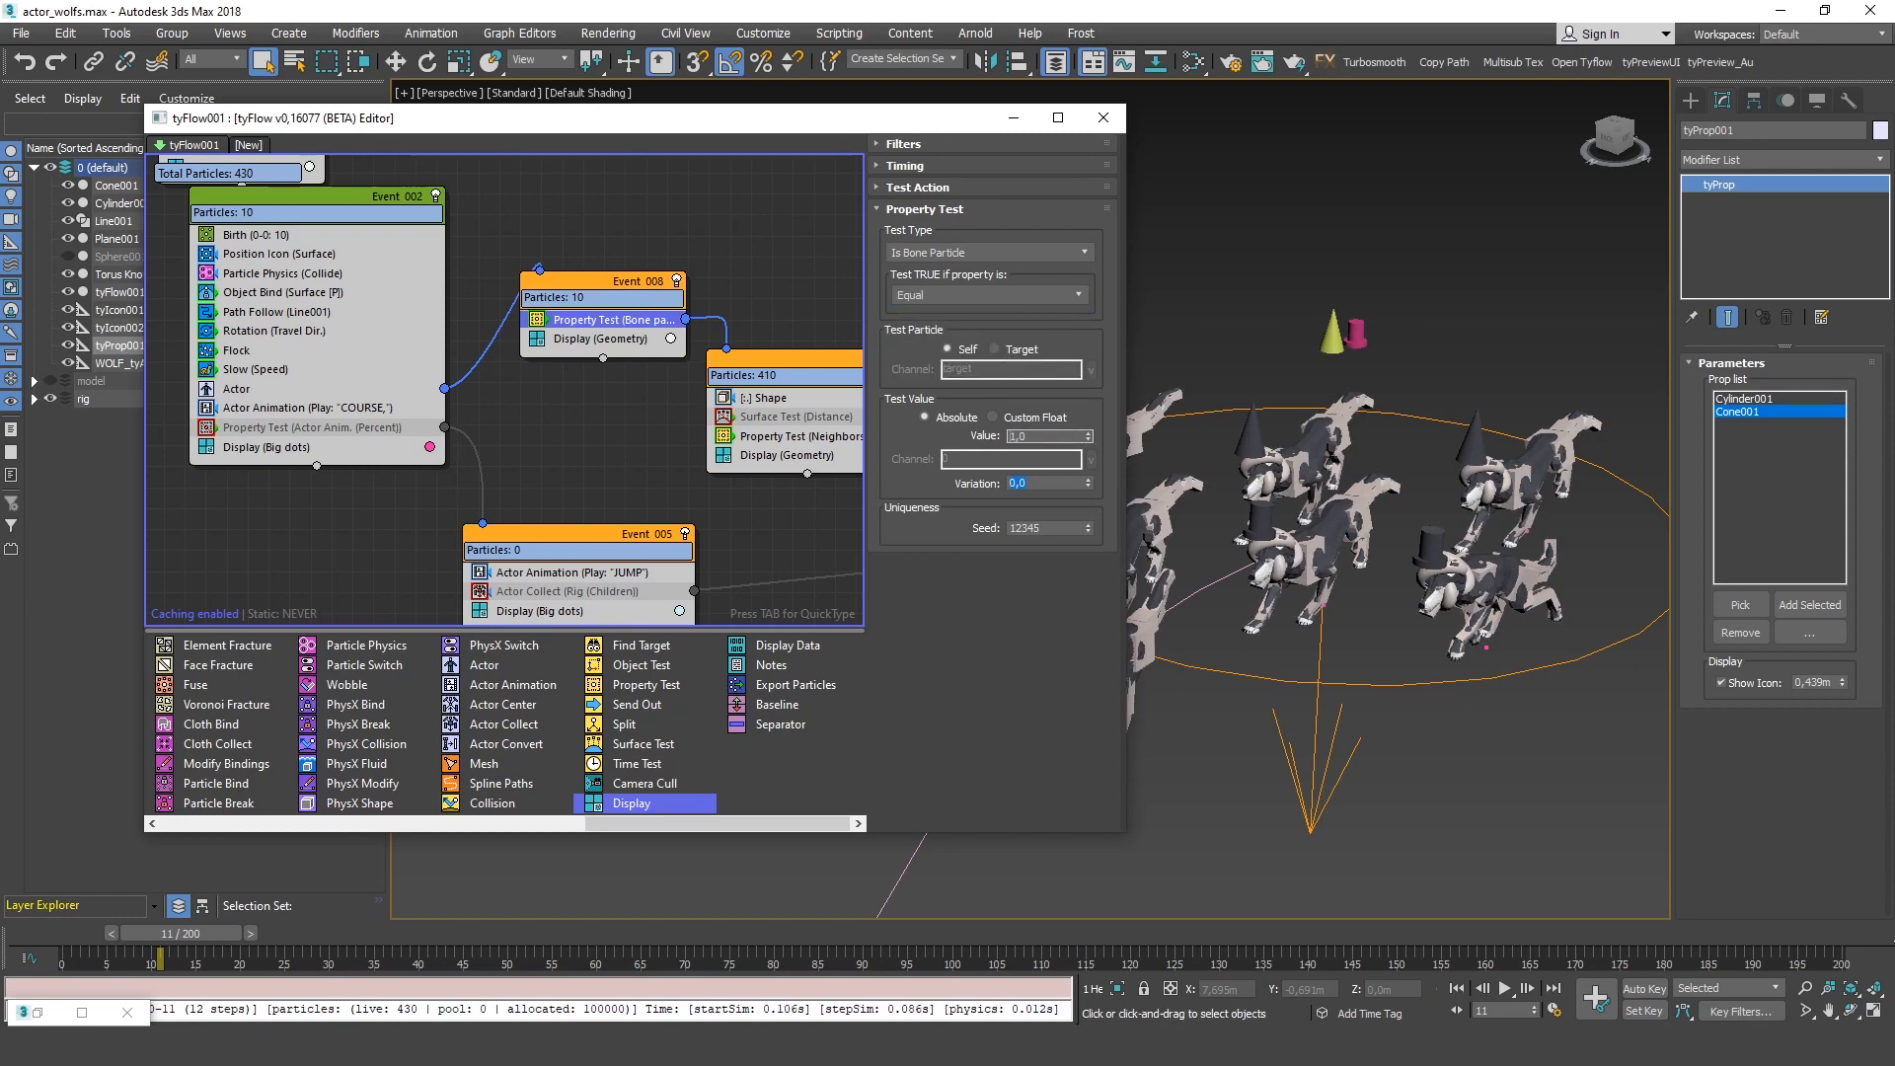
Advance the simulation to around frame 48 and examine the running and ragdoll wolves with their head props
middle_drag(694, 392, 595, 370)
click(625, 433)
scroll(1306, 499, up, 4)
scroll(1313, 496, down, 6)
alt+middle_drag(1345, 483, 1441, 469)
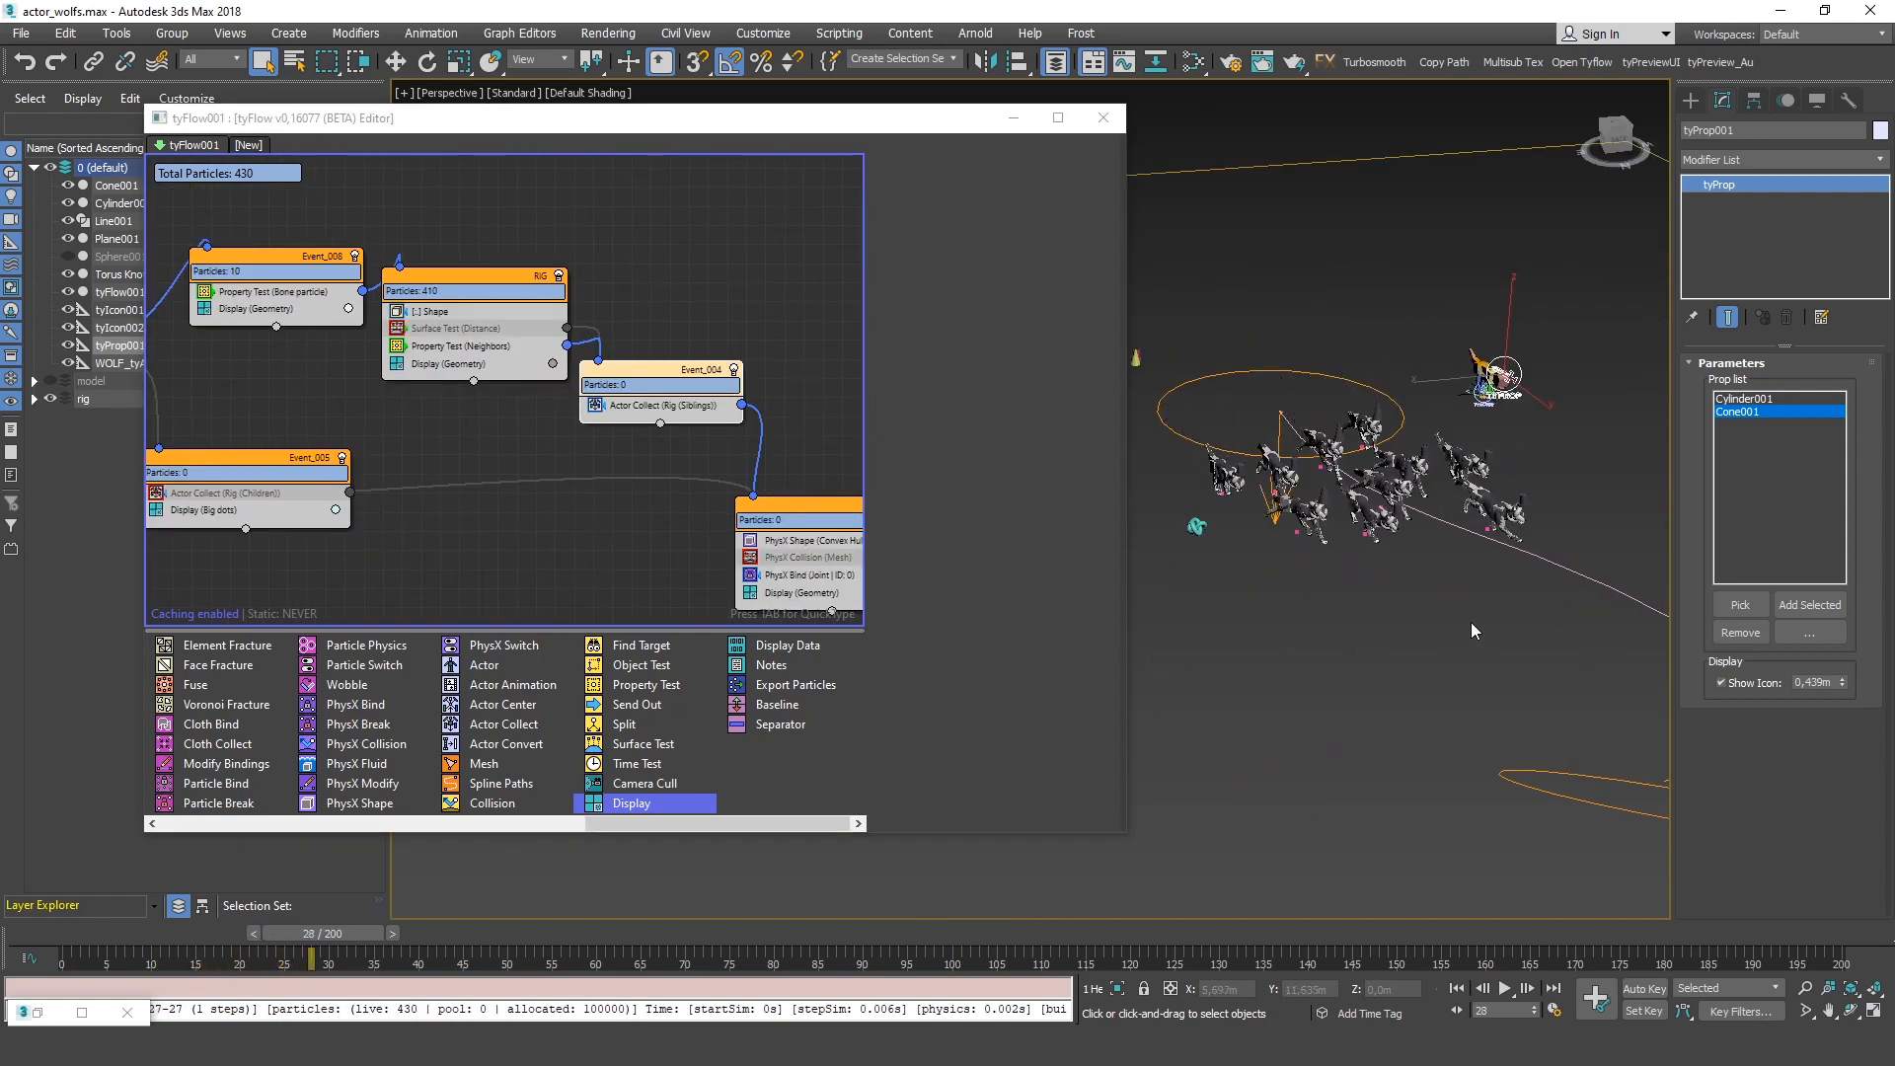
middle_drag(1489, 637, 1319, 598)
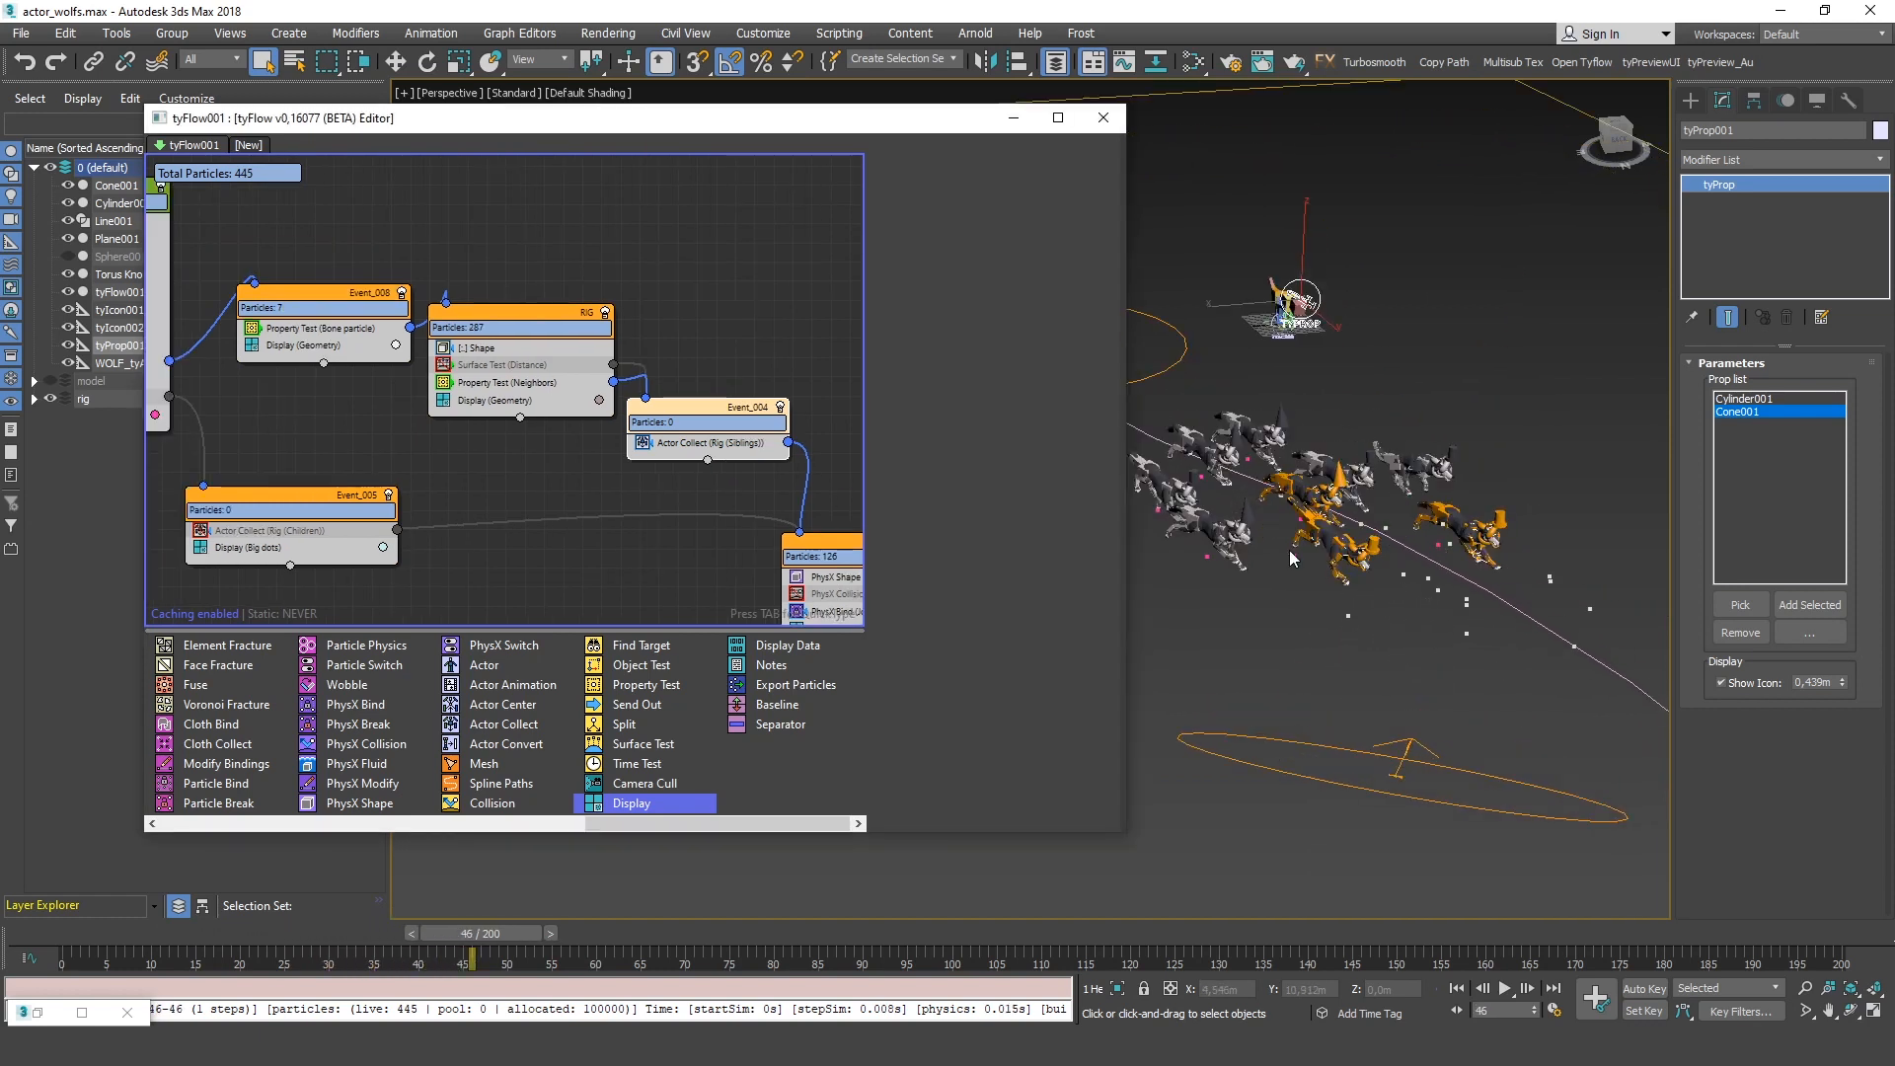
scroll(1386, 515, up, 4)
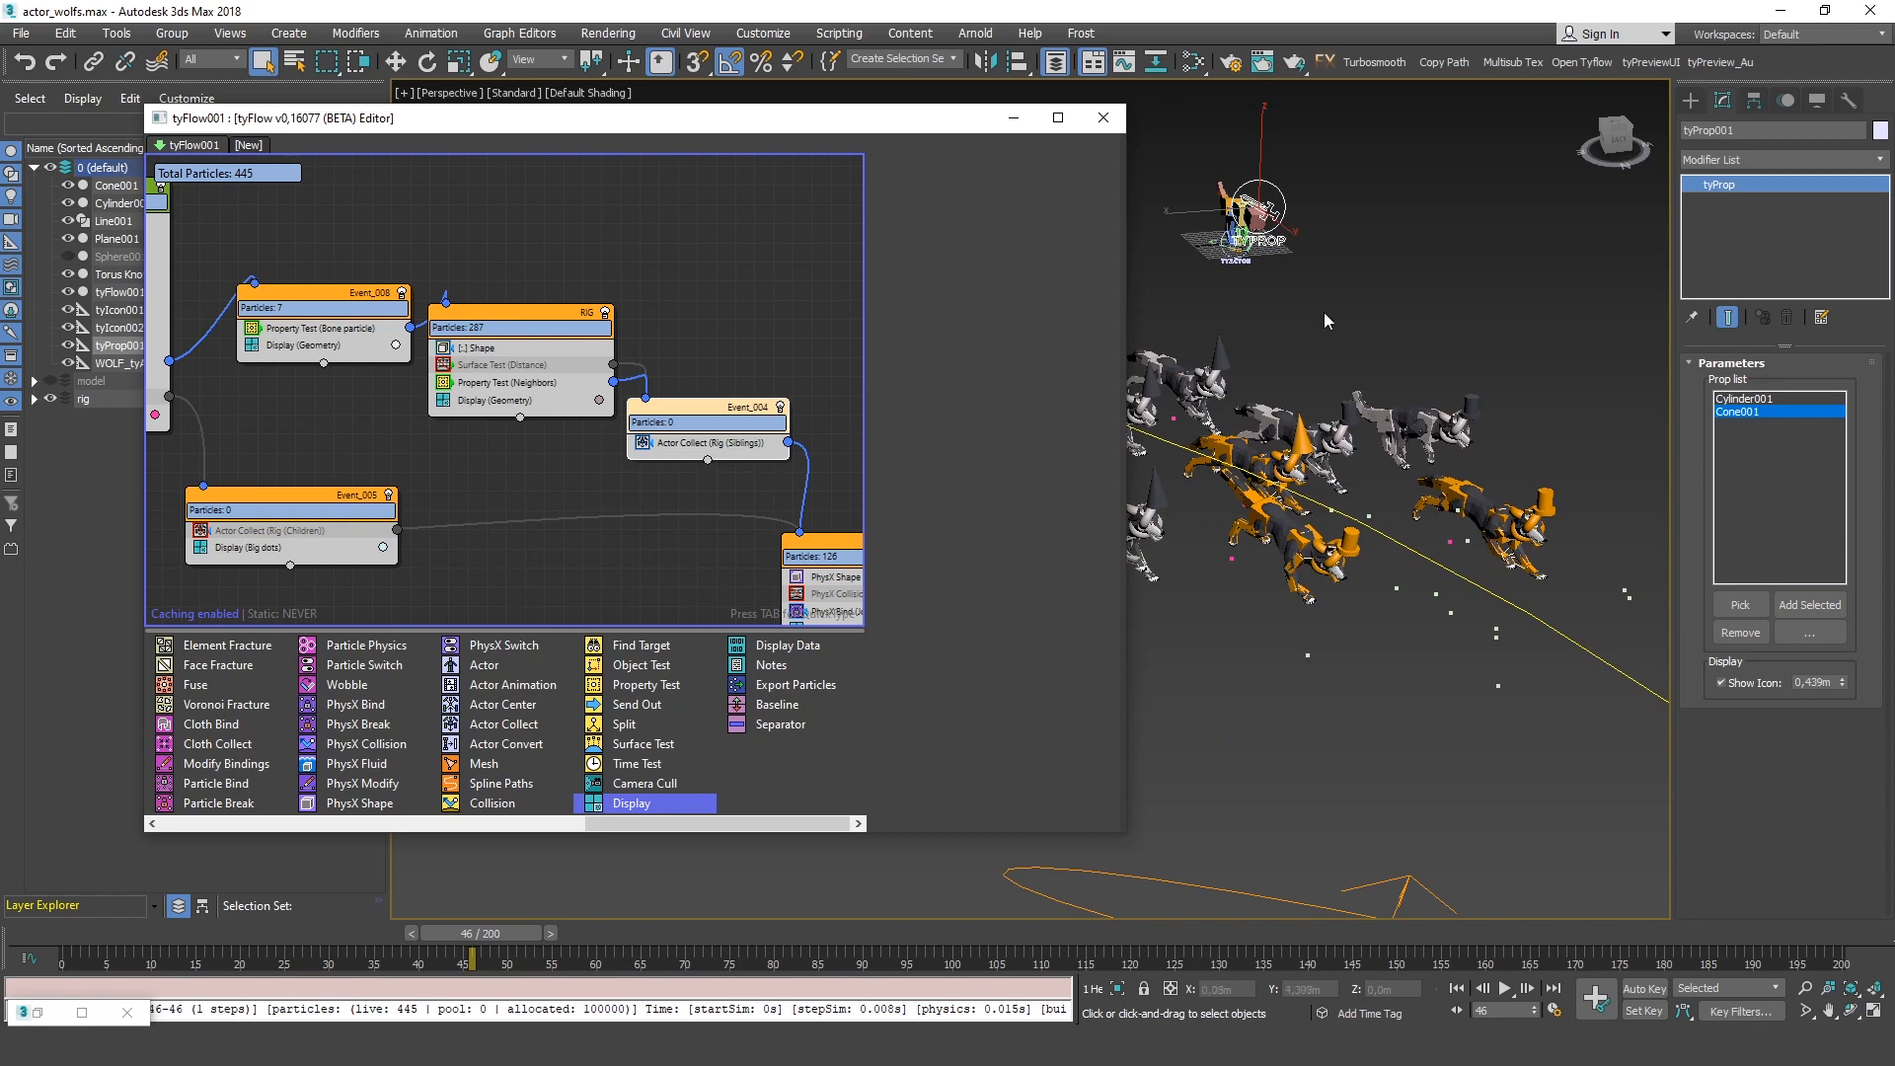
middle_drag(1325, 313, 1387, 473)
scroll(1287, 357, up, 6)
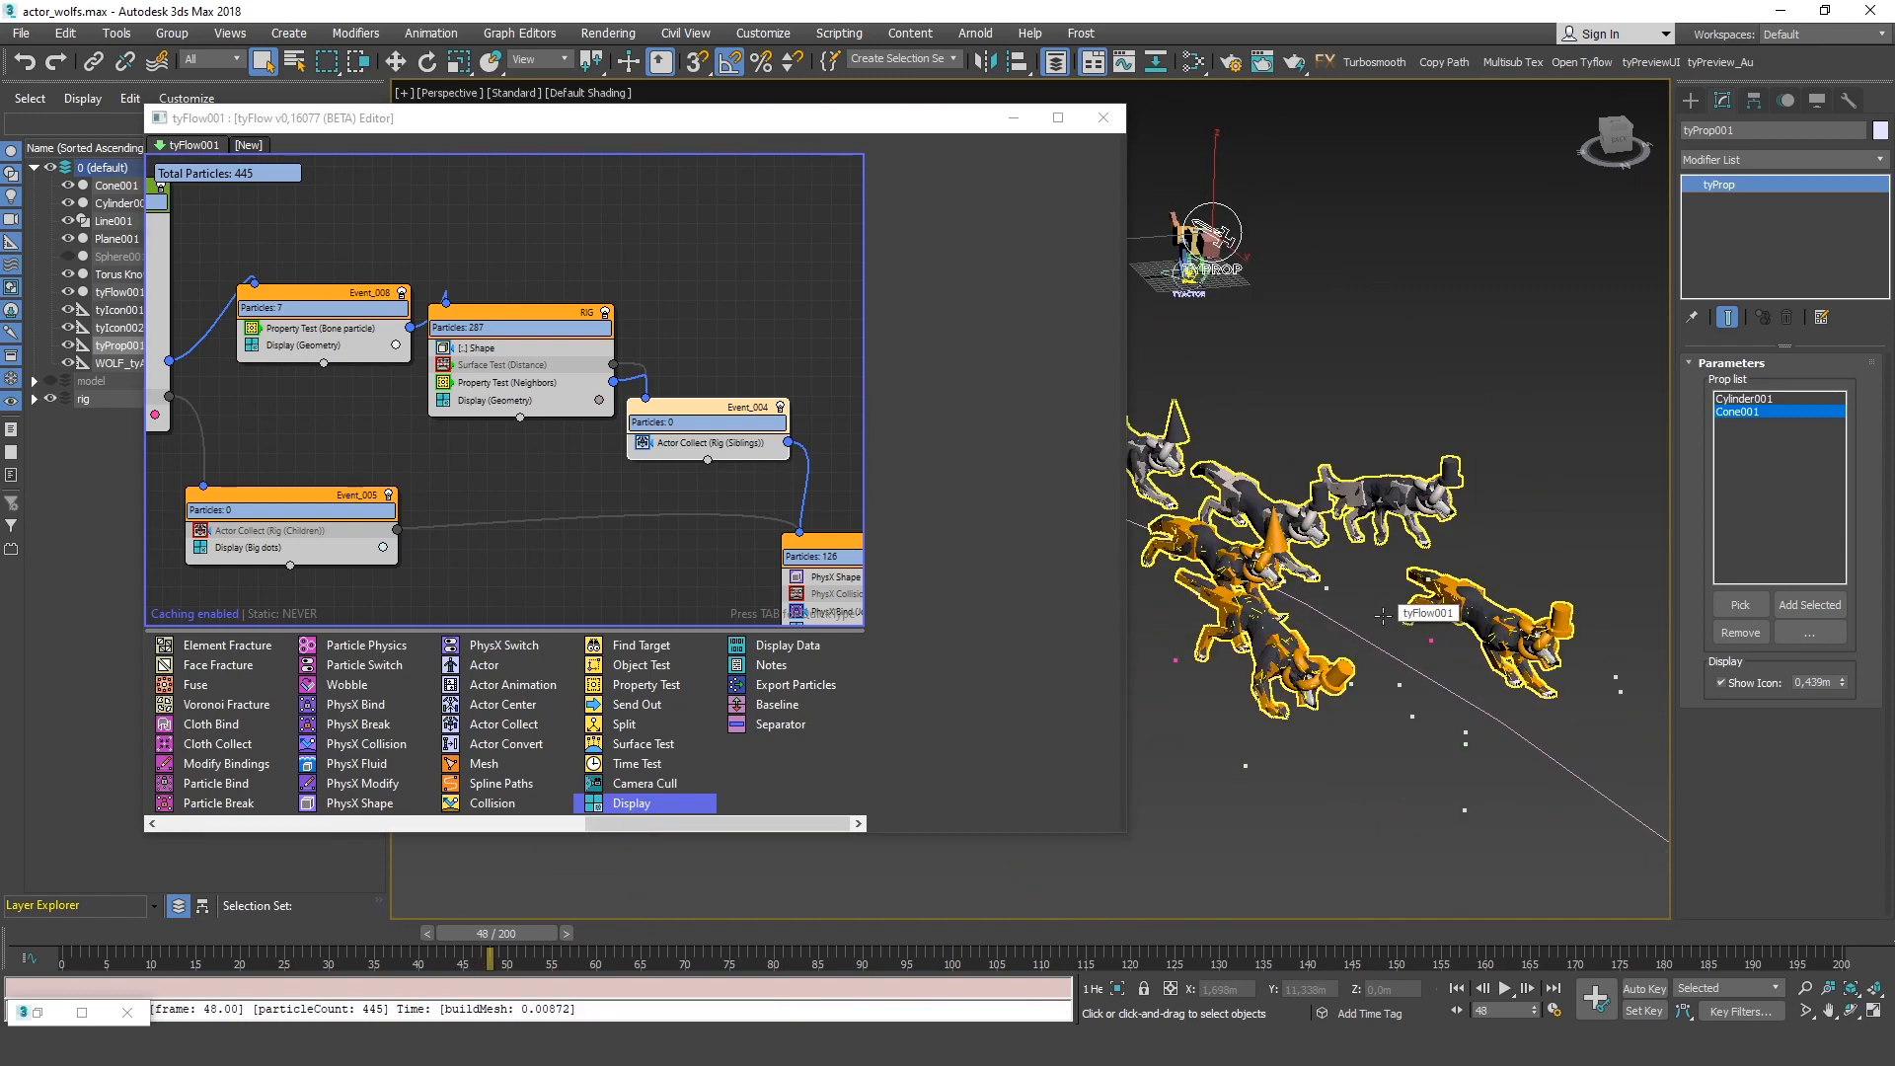
Move the RAGDOLL event slightly and examine its operators and the ragdoll wolves' props around frame 51
middle_drag(820, 498, 480, 284)
drag(502, 334, 541, 312)
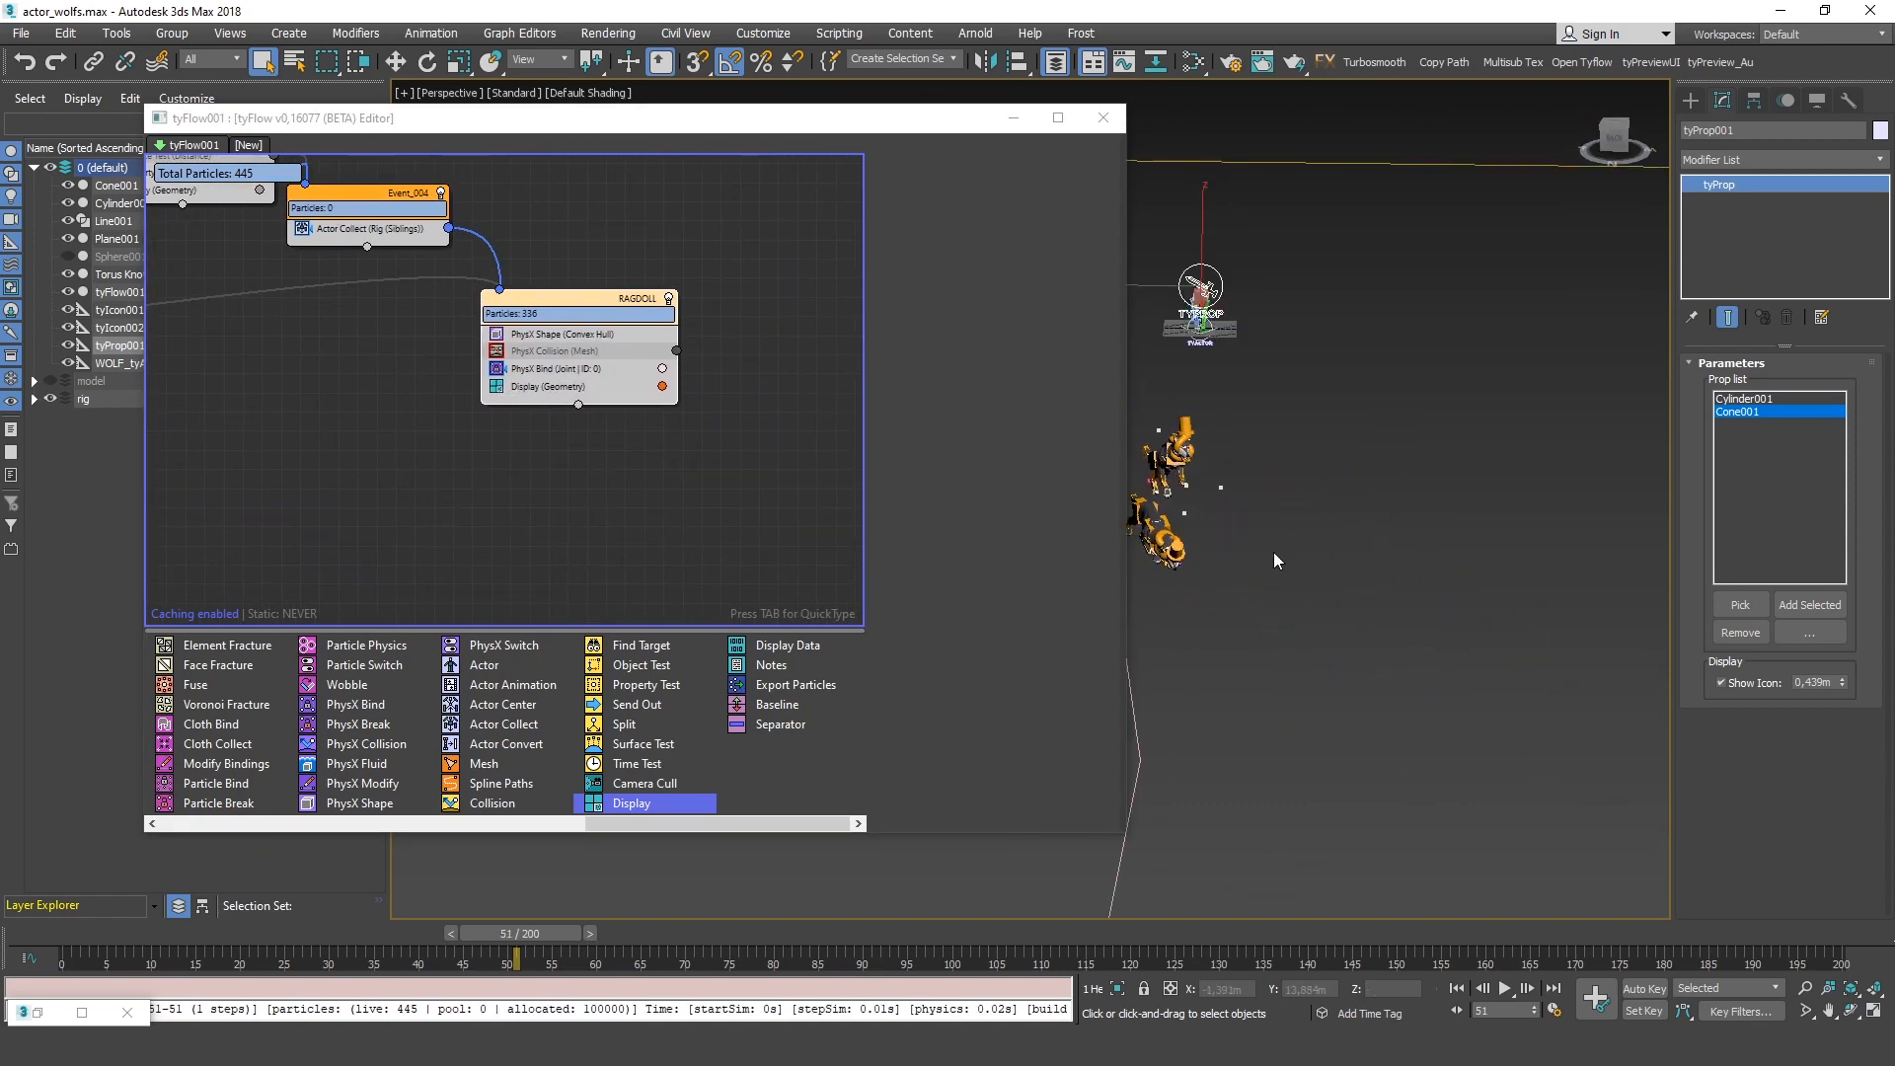
middle_drag(1278, 559, 1456, 569)
key(period)
key(period)
key(period)
scroll(1326, 572, up, 3)
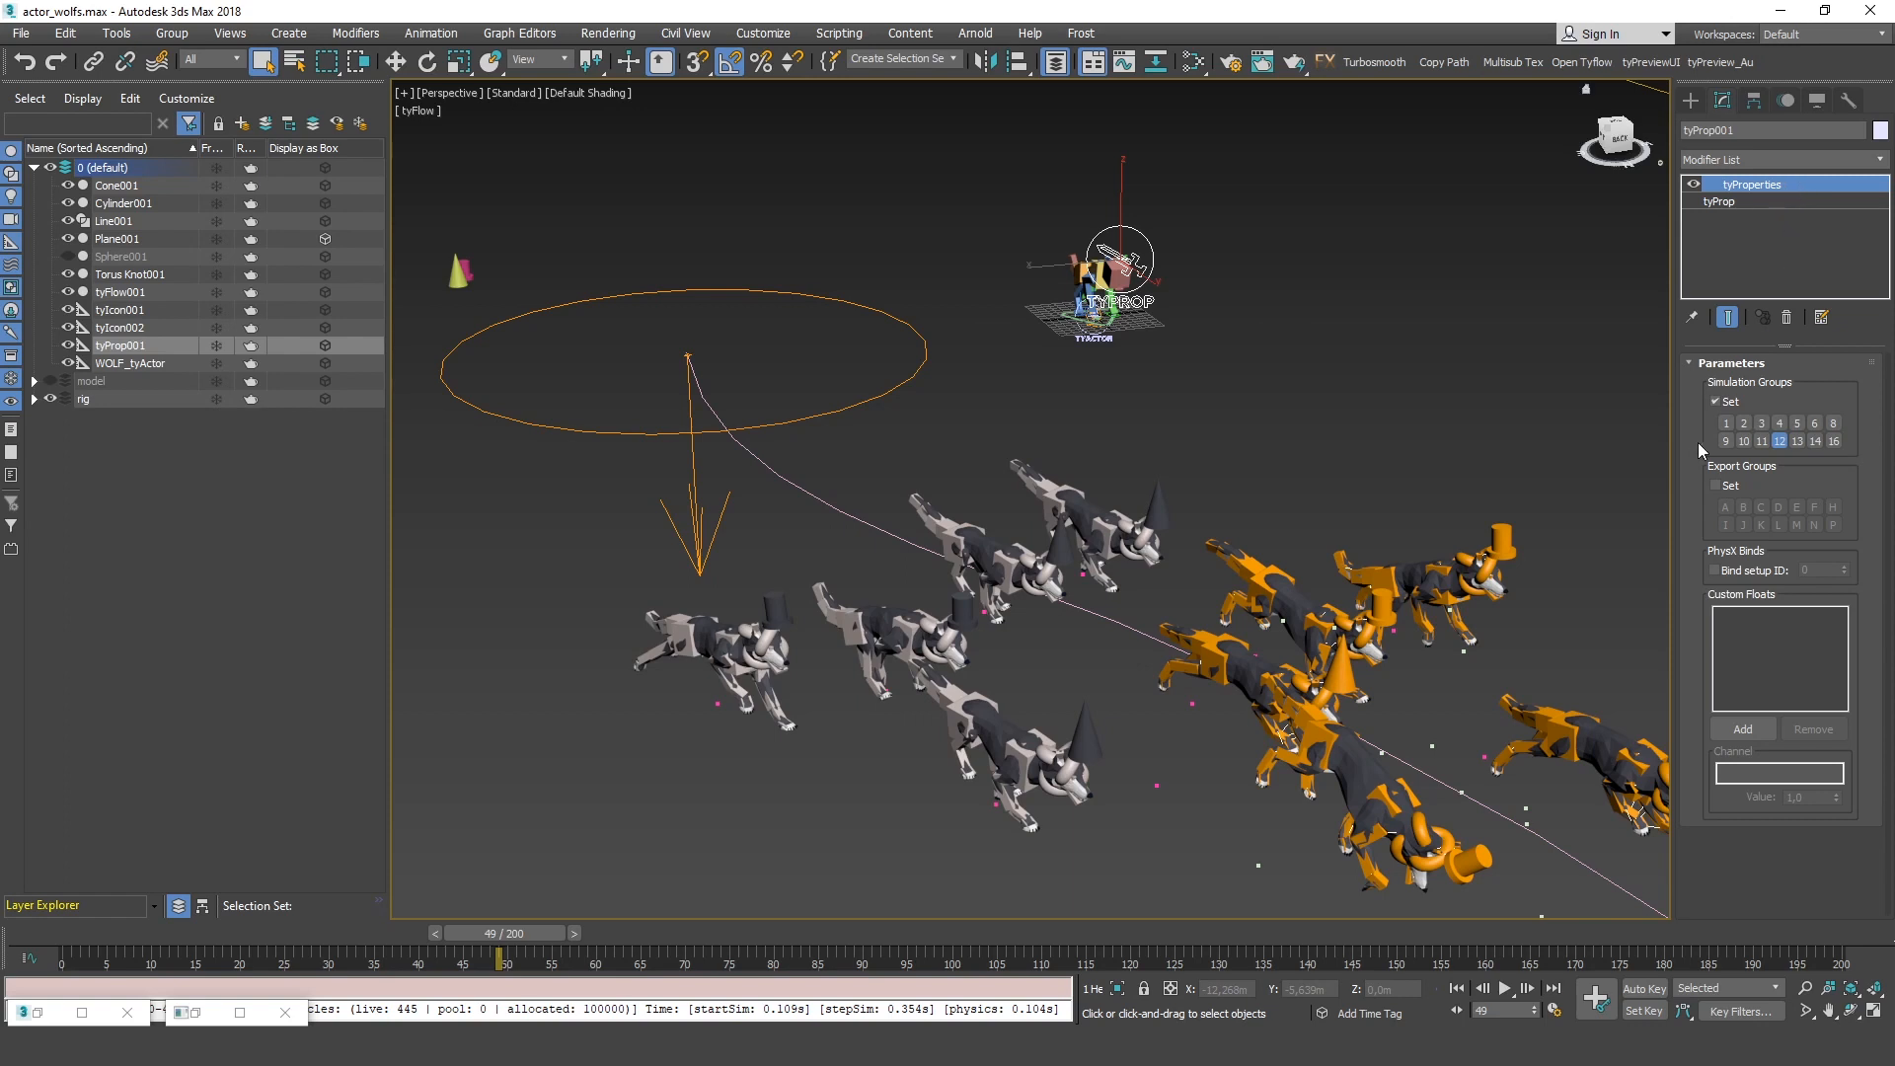
Enable the RAGDOLL PhysX Bind's particle filter for simulation group 12 Not Equal, and check the same group exclusion in Proximity Bind
middle_drag(1374, 562, 1280, 483)
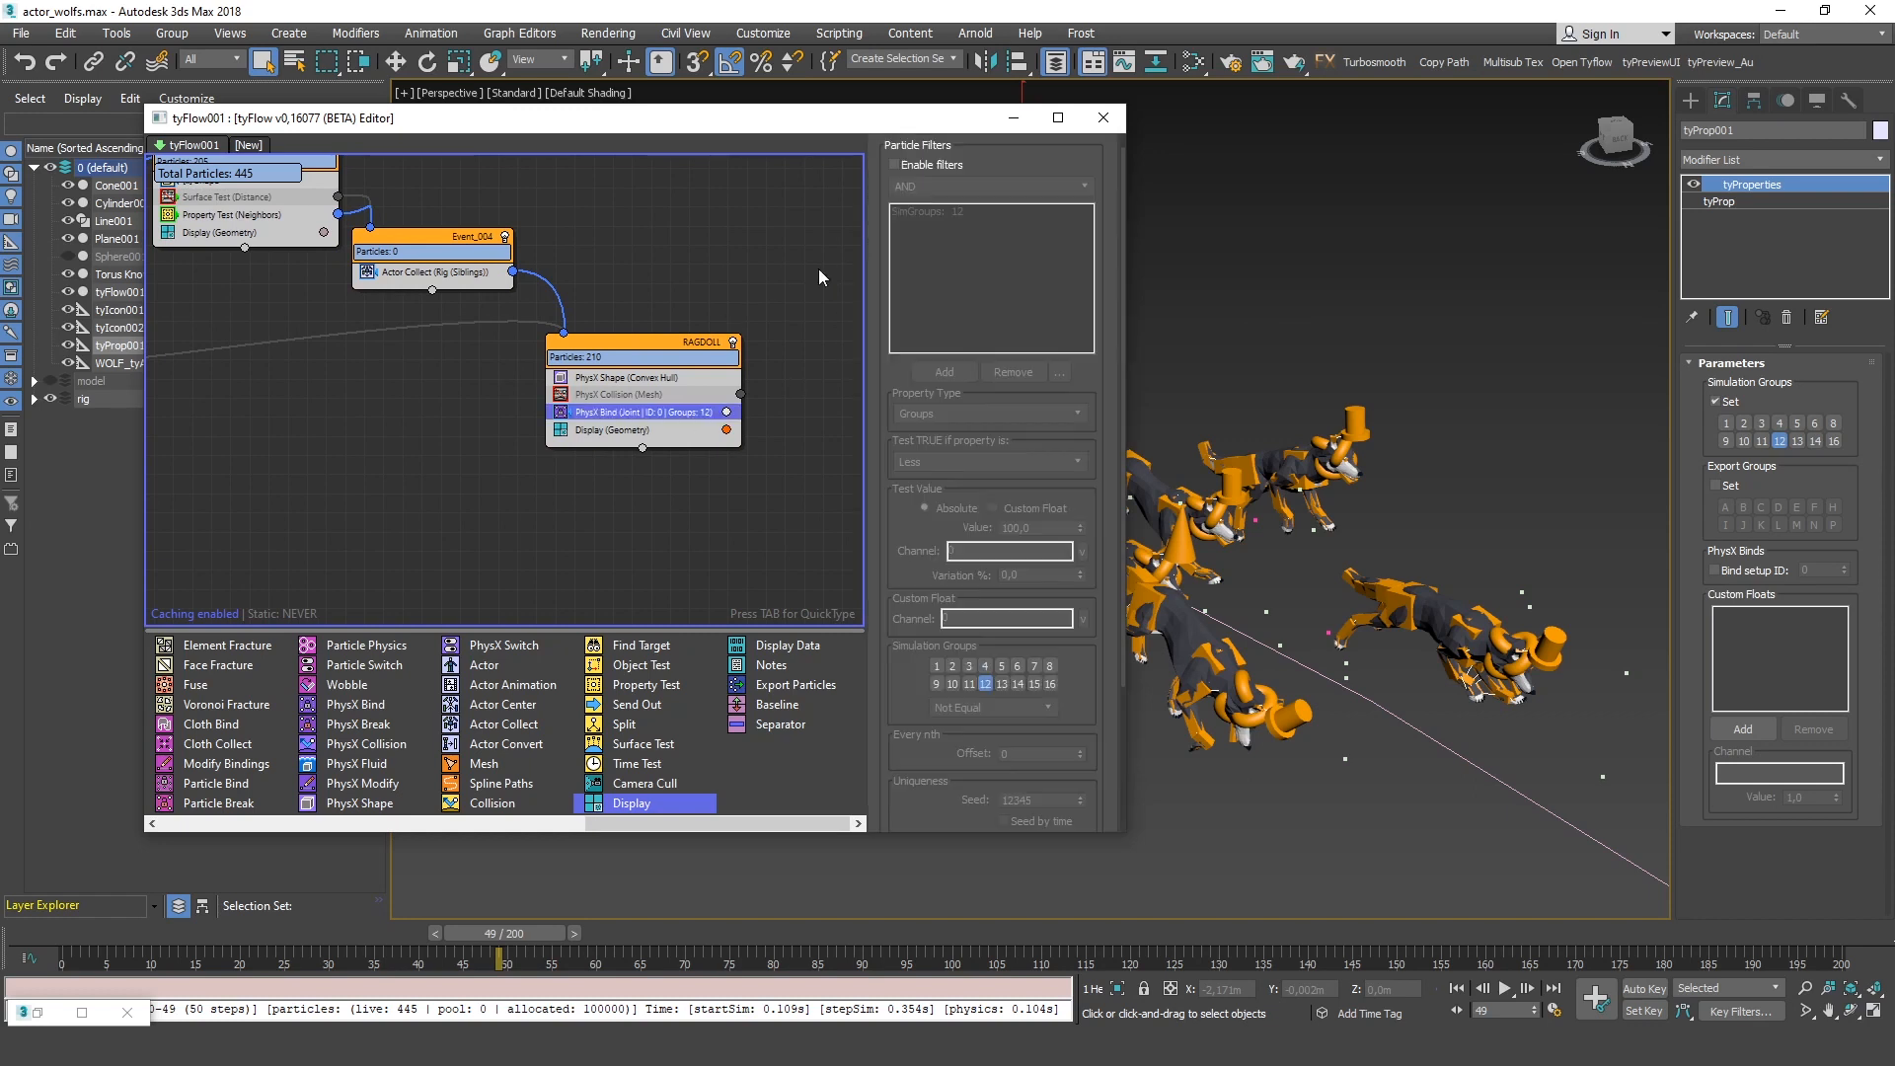
click(928, 168)
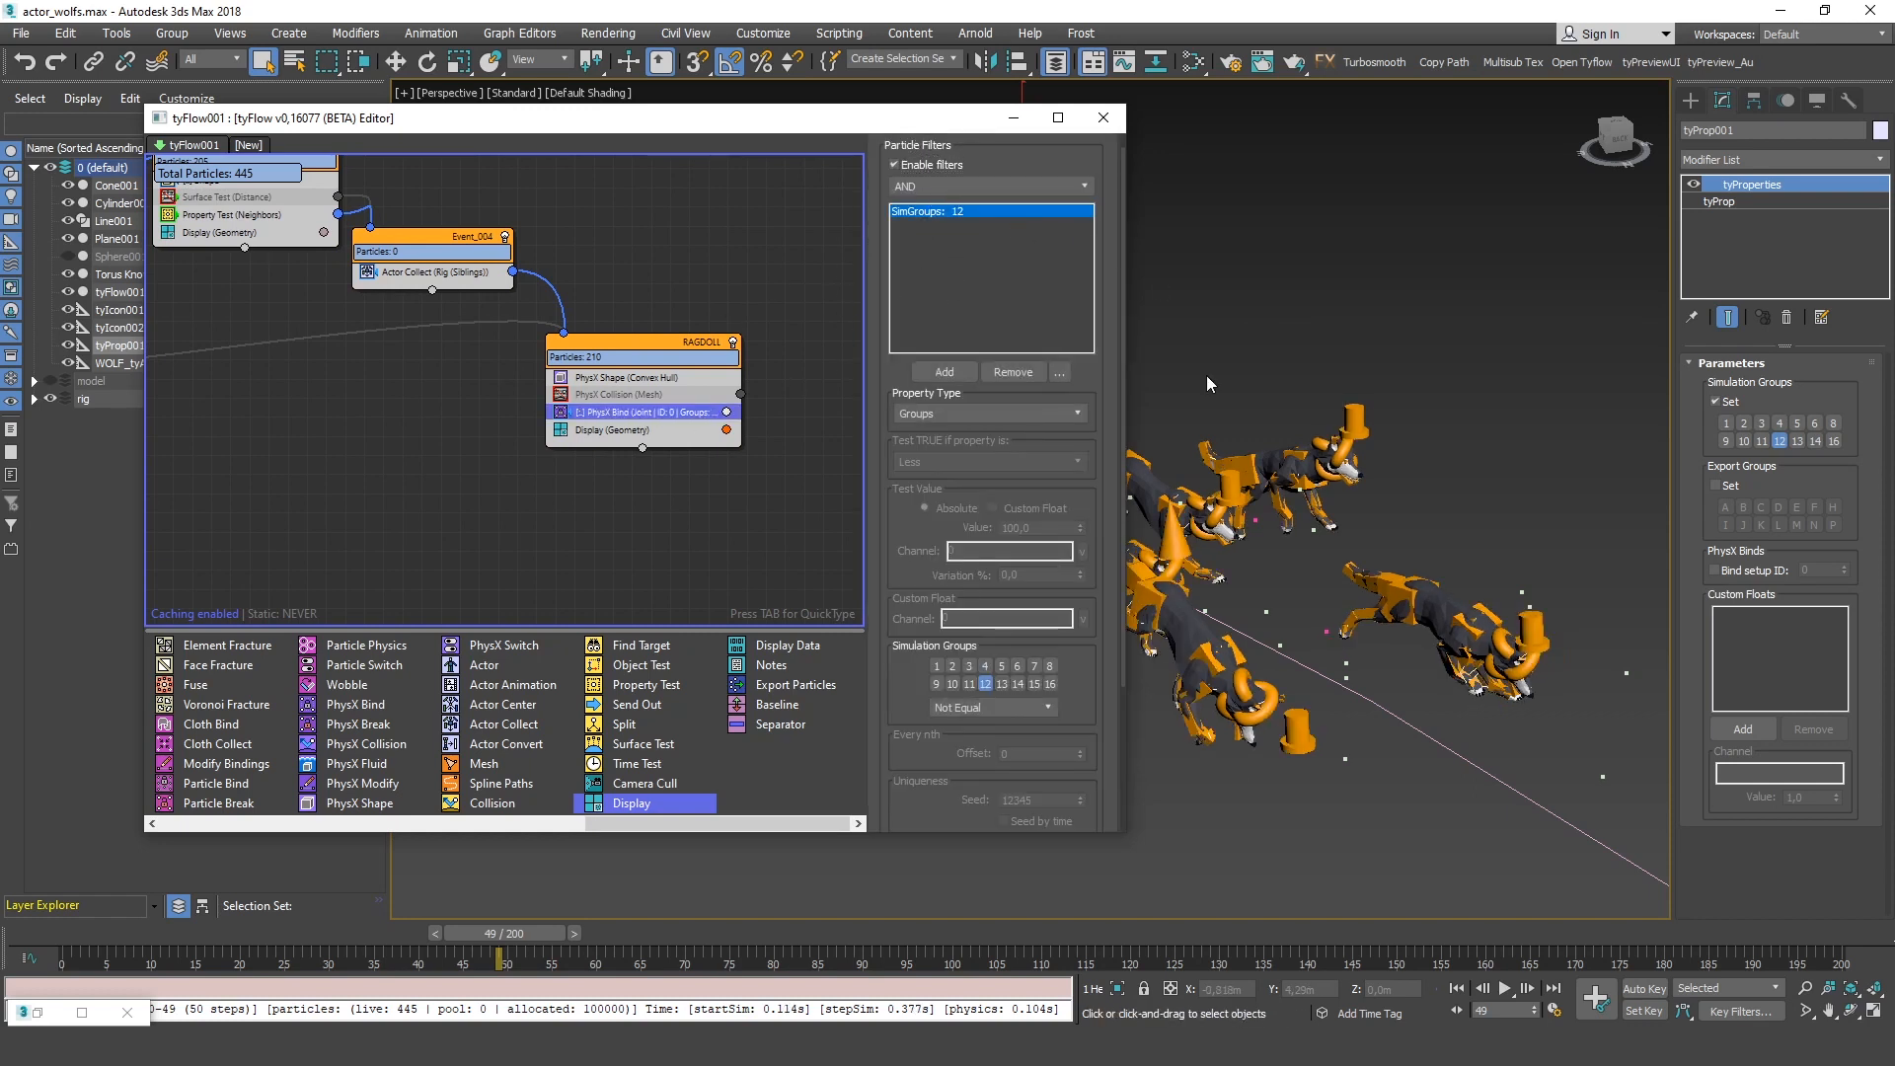
scroll(1264, 740, up, 5)
scroll(959, 642, down, 1)
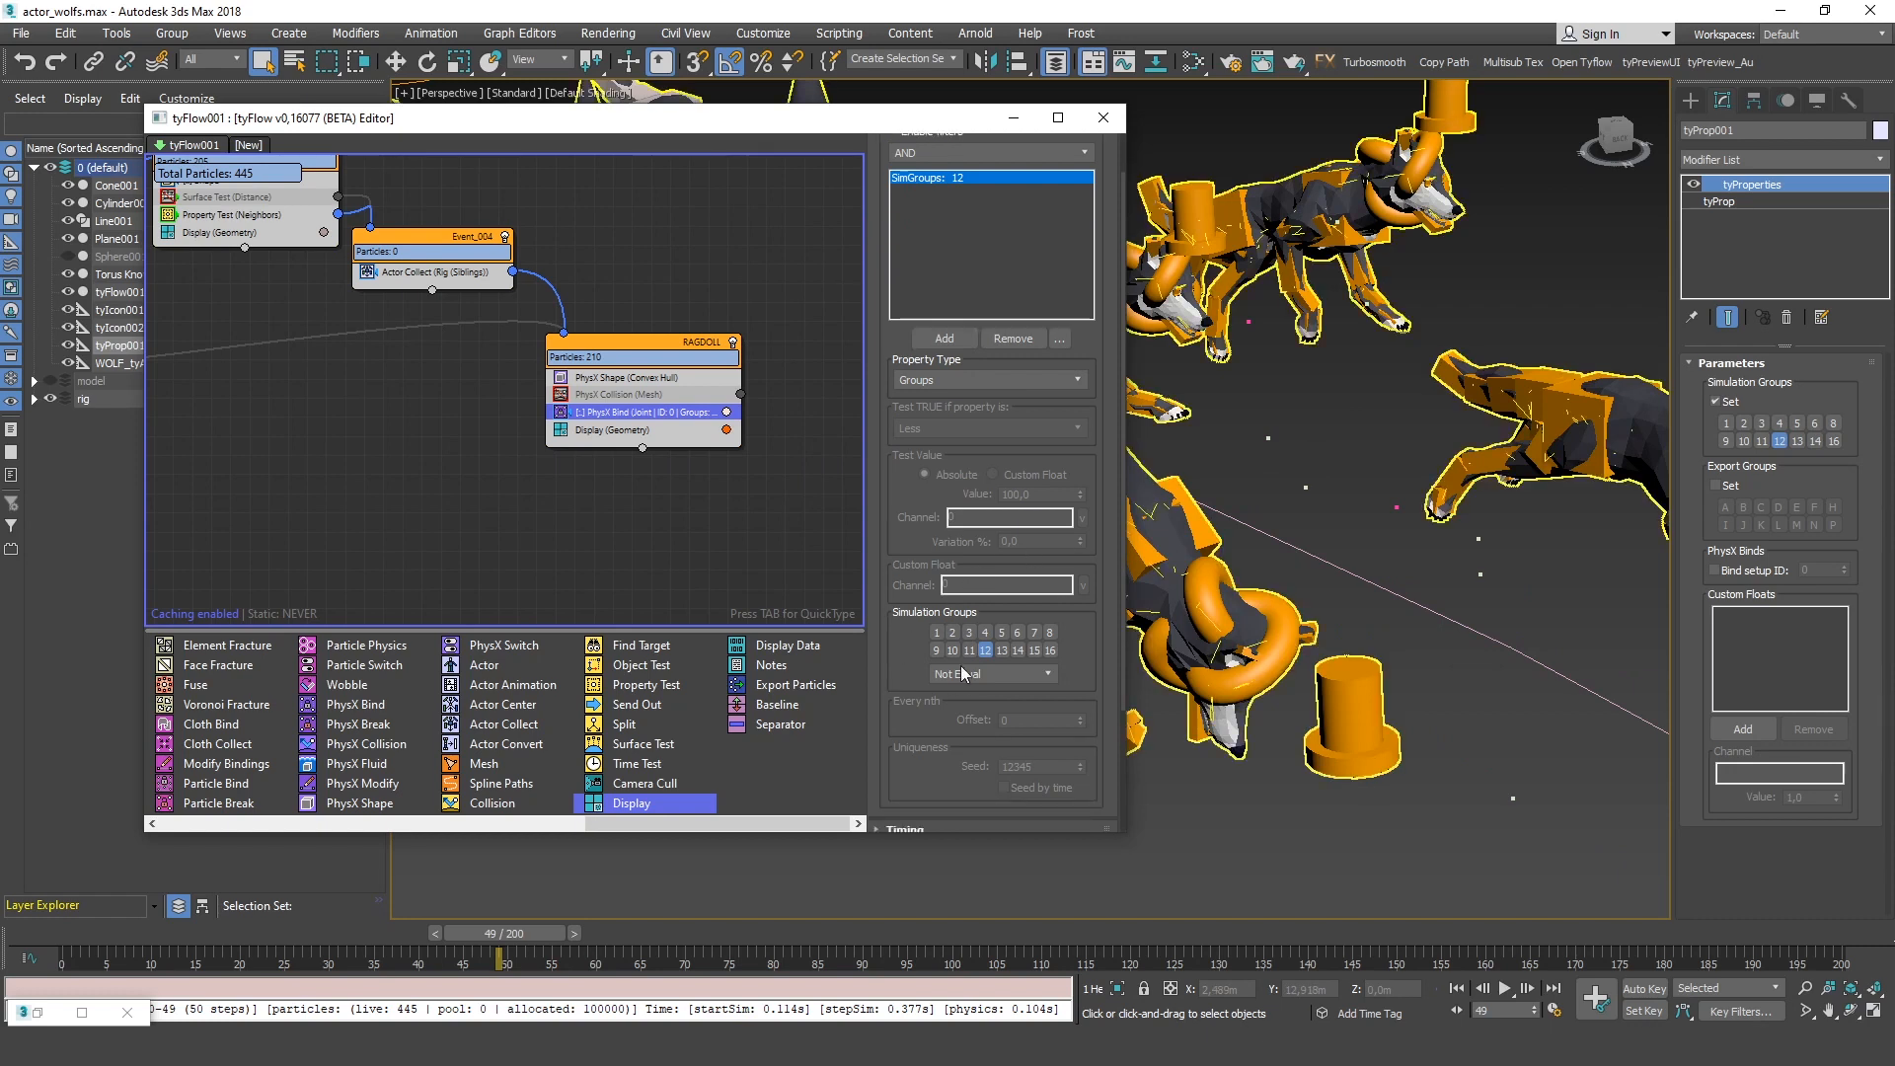
scroll(918, 444, up, 2)
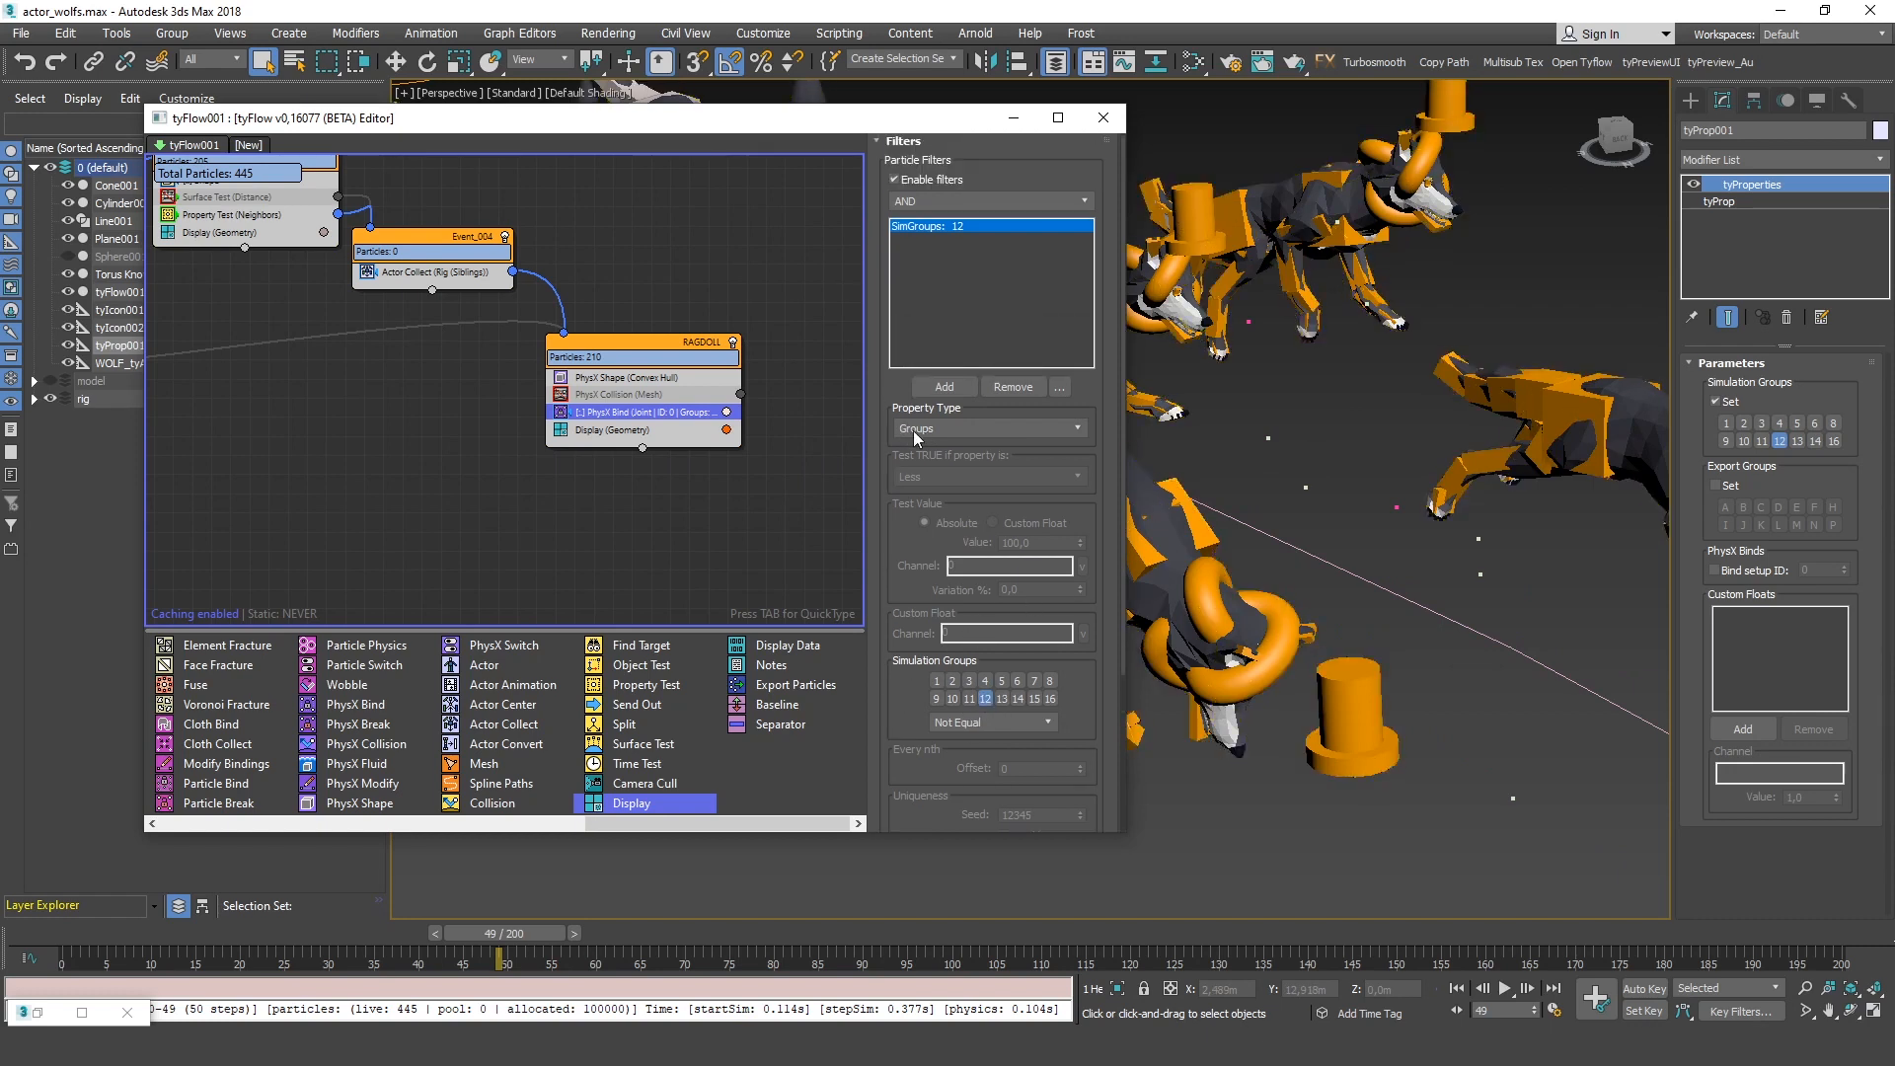
click(914, 143)
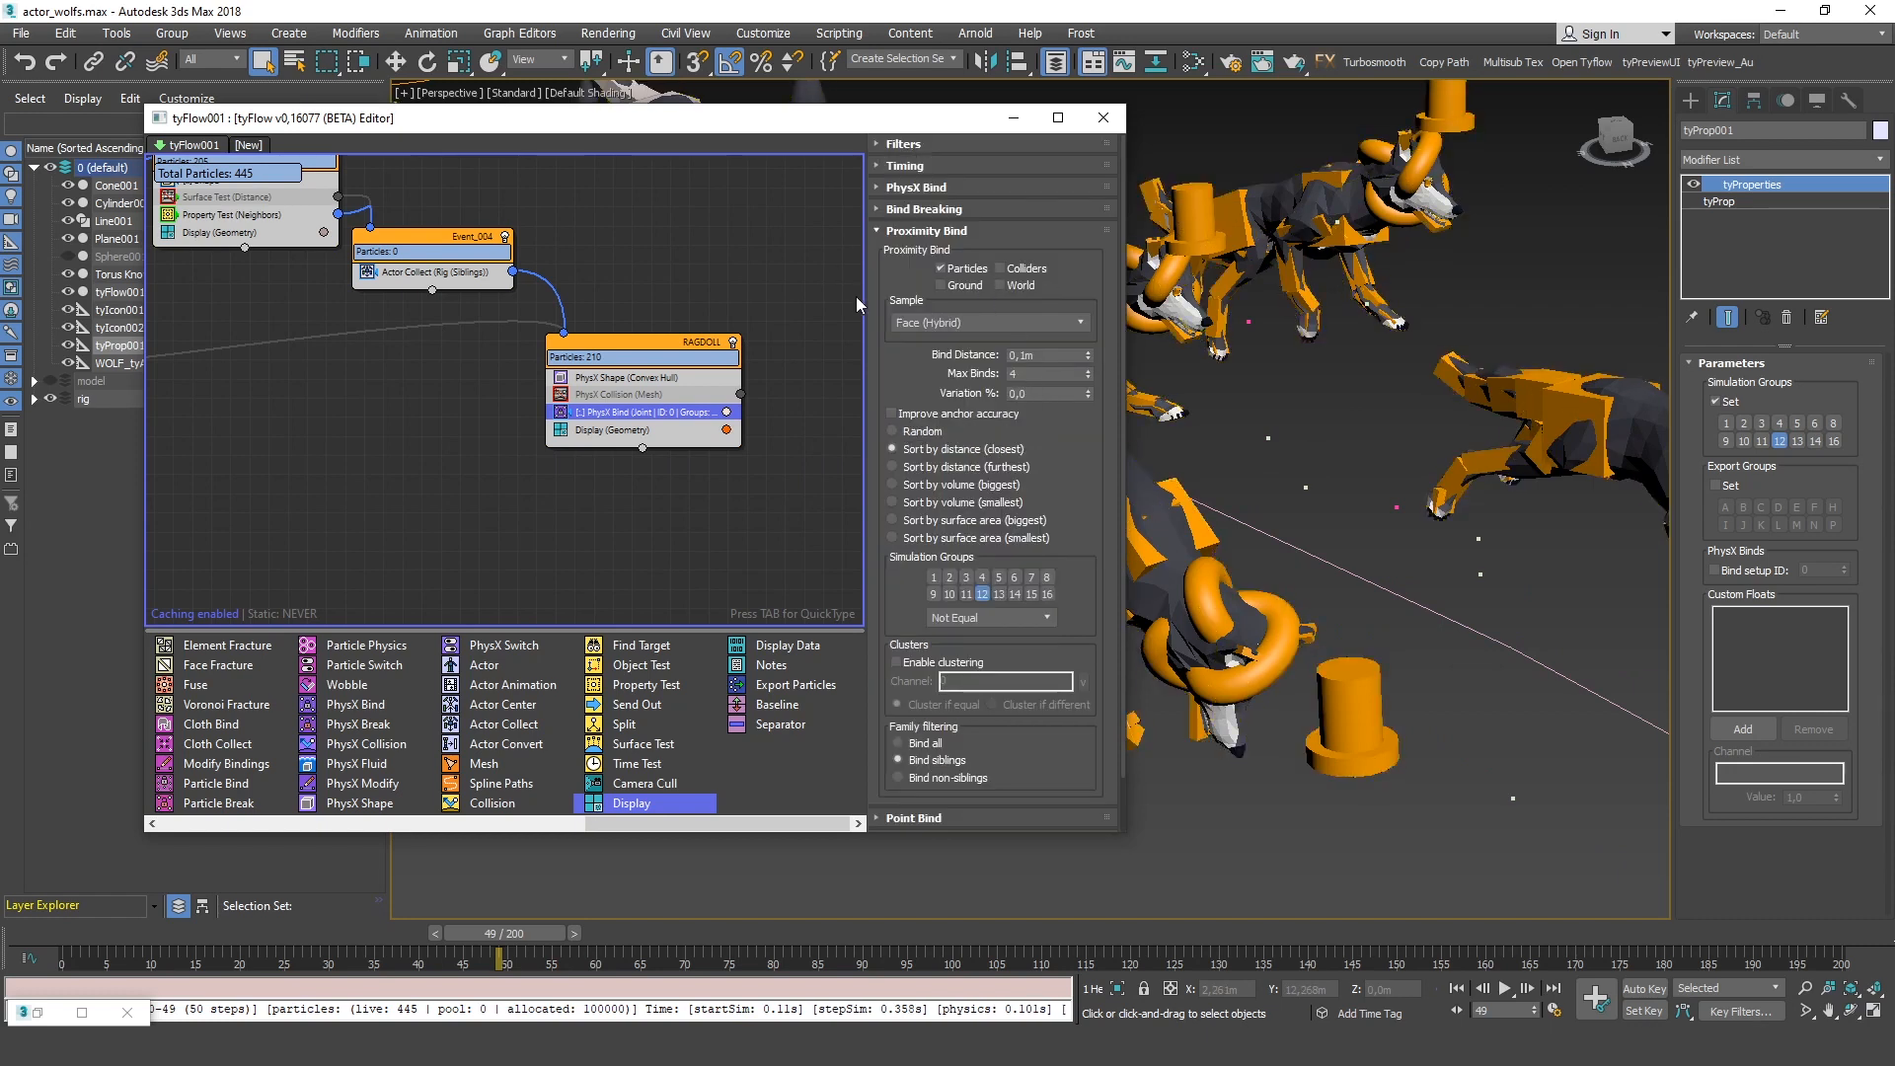
click(984, 594)
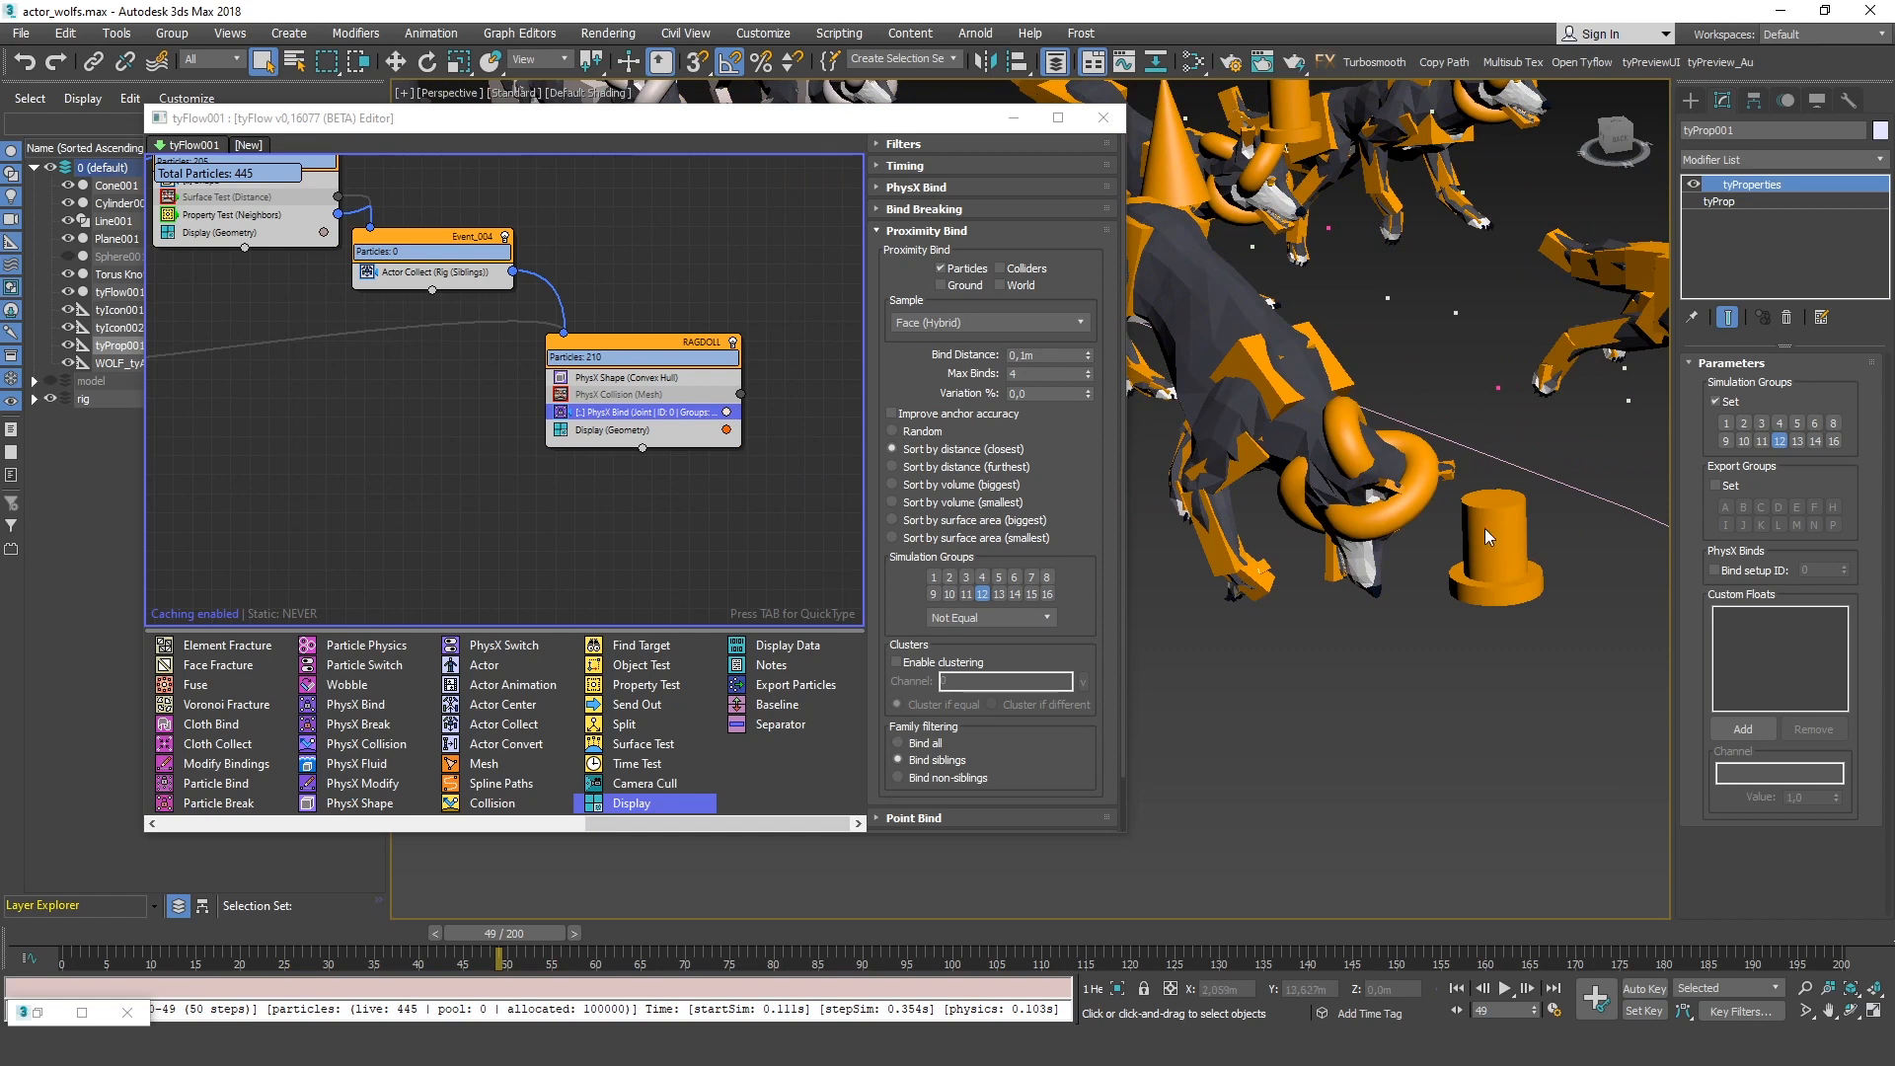
Examine the detached props around frame 72 and display tyFlow001's PhysX settings
middle_drag(1457, 432, 1295, 421)
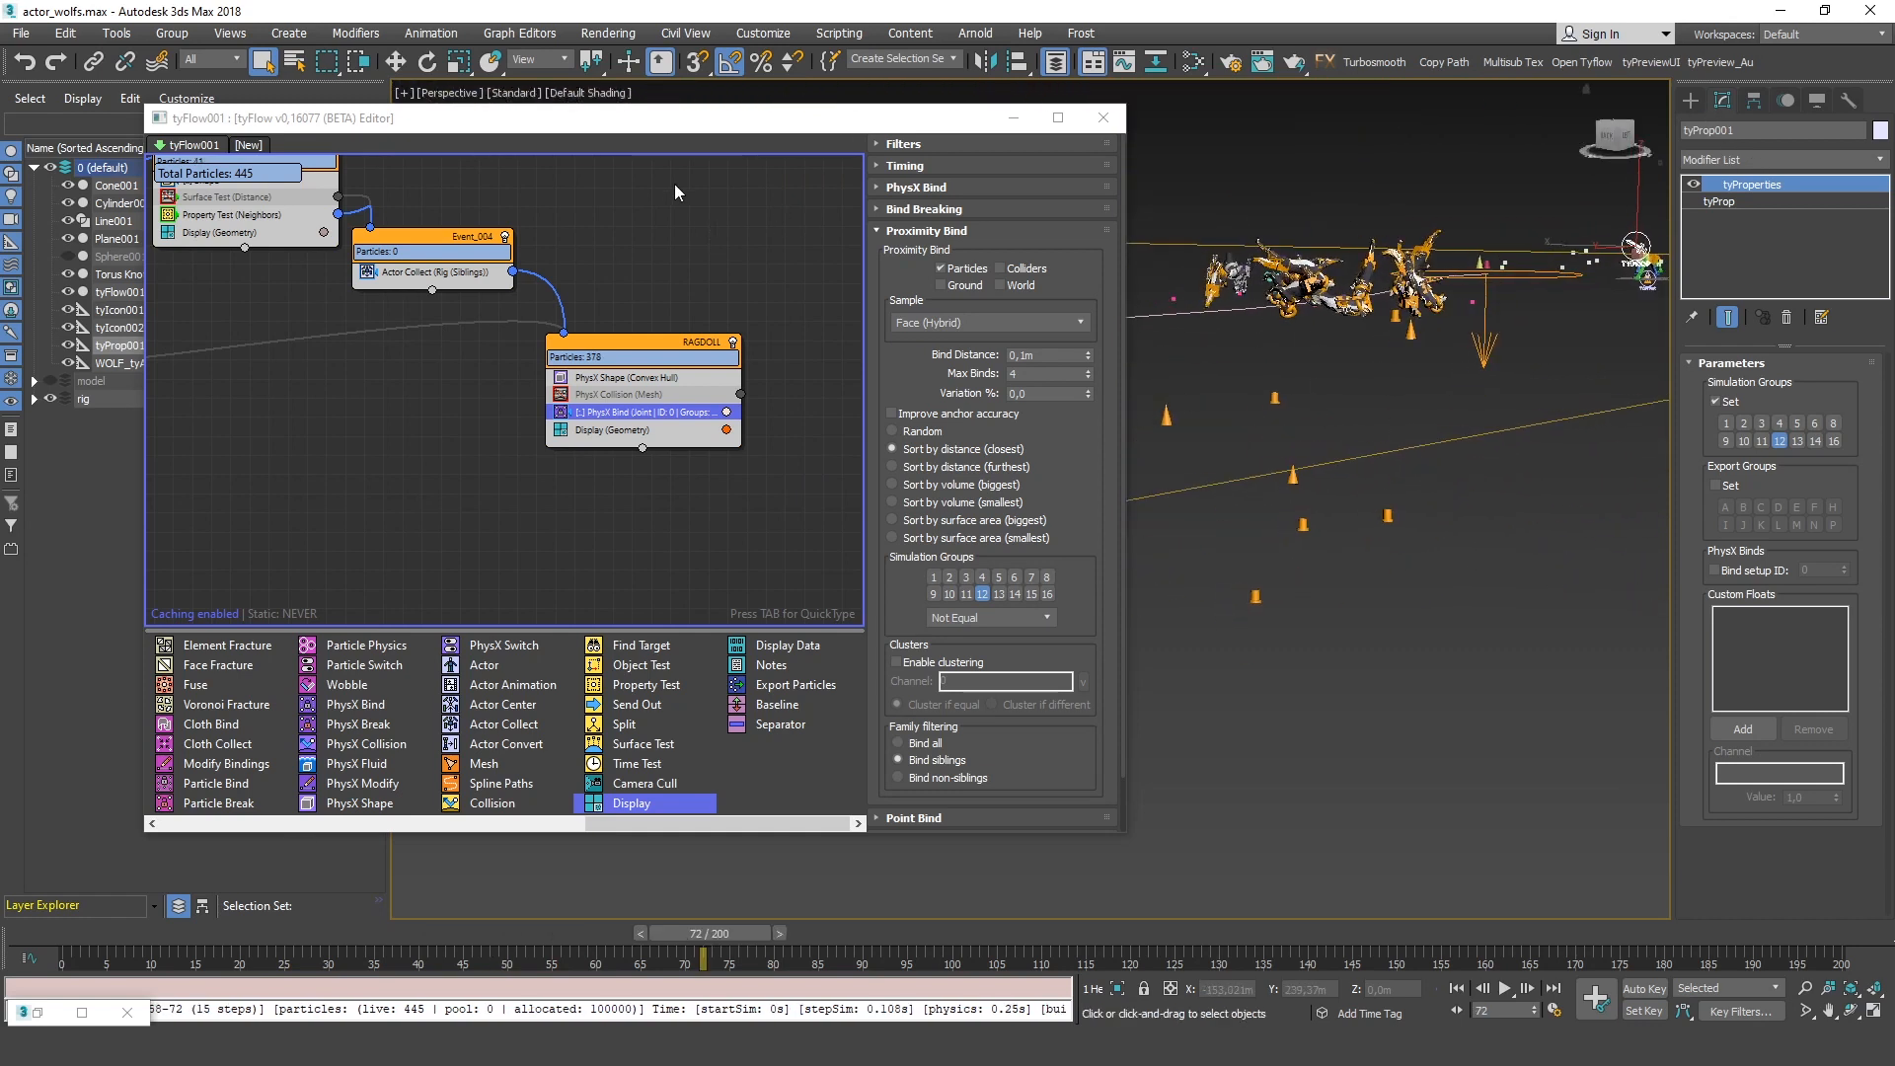
click(182, 145)
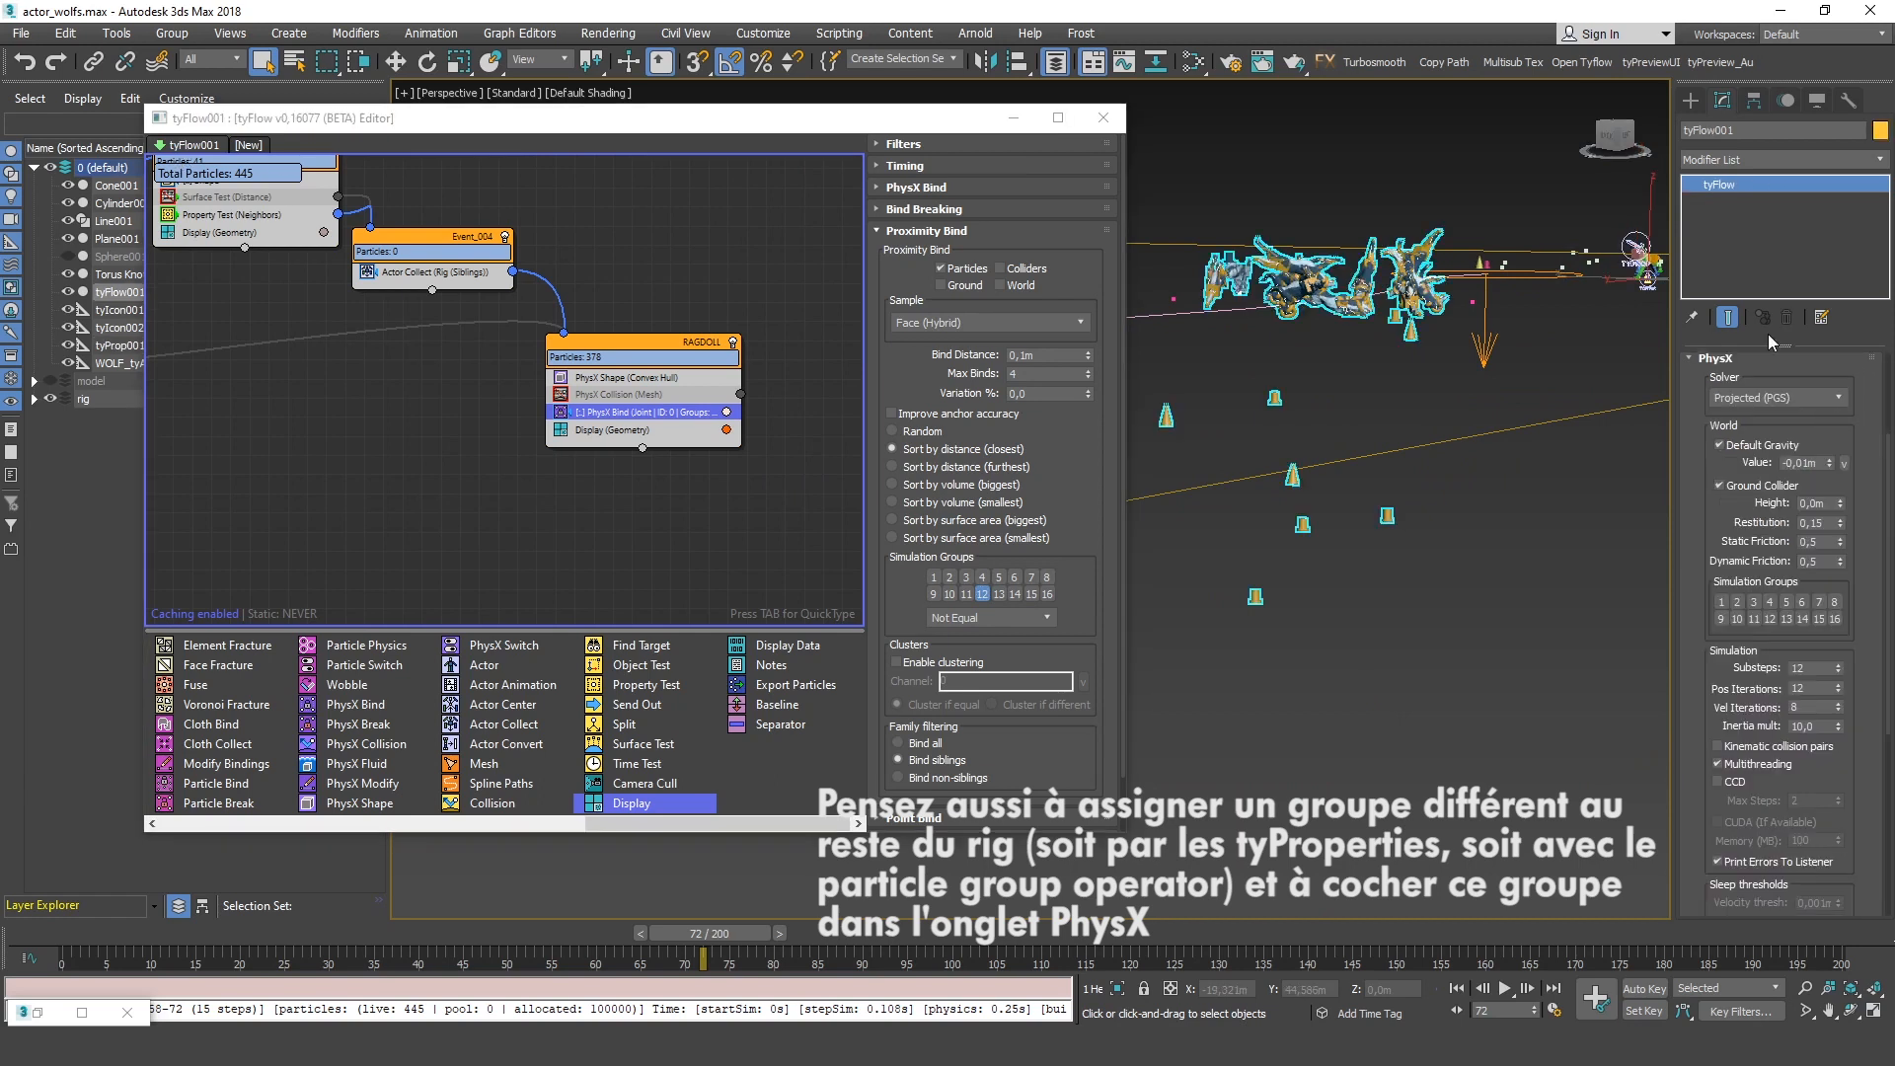